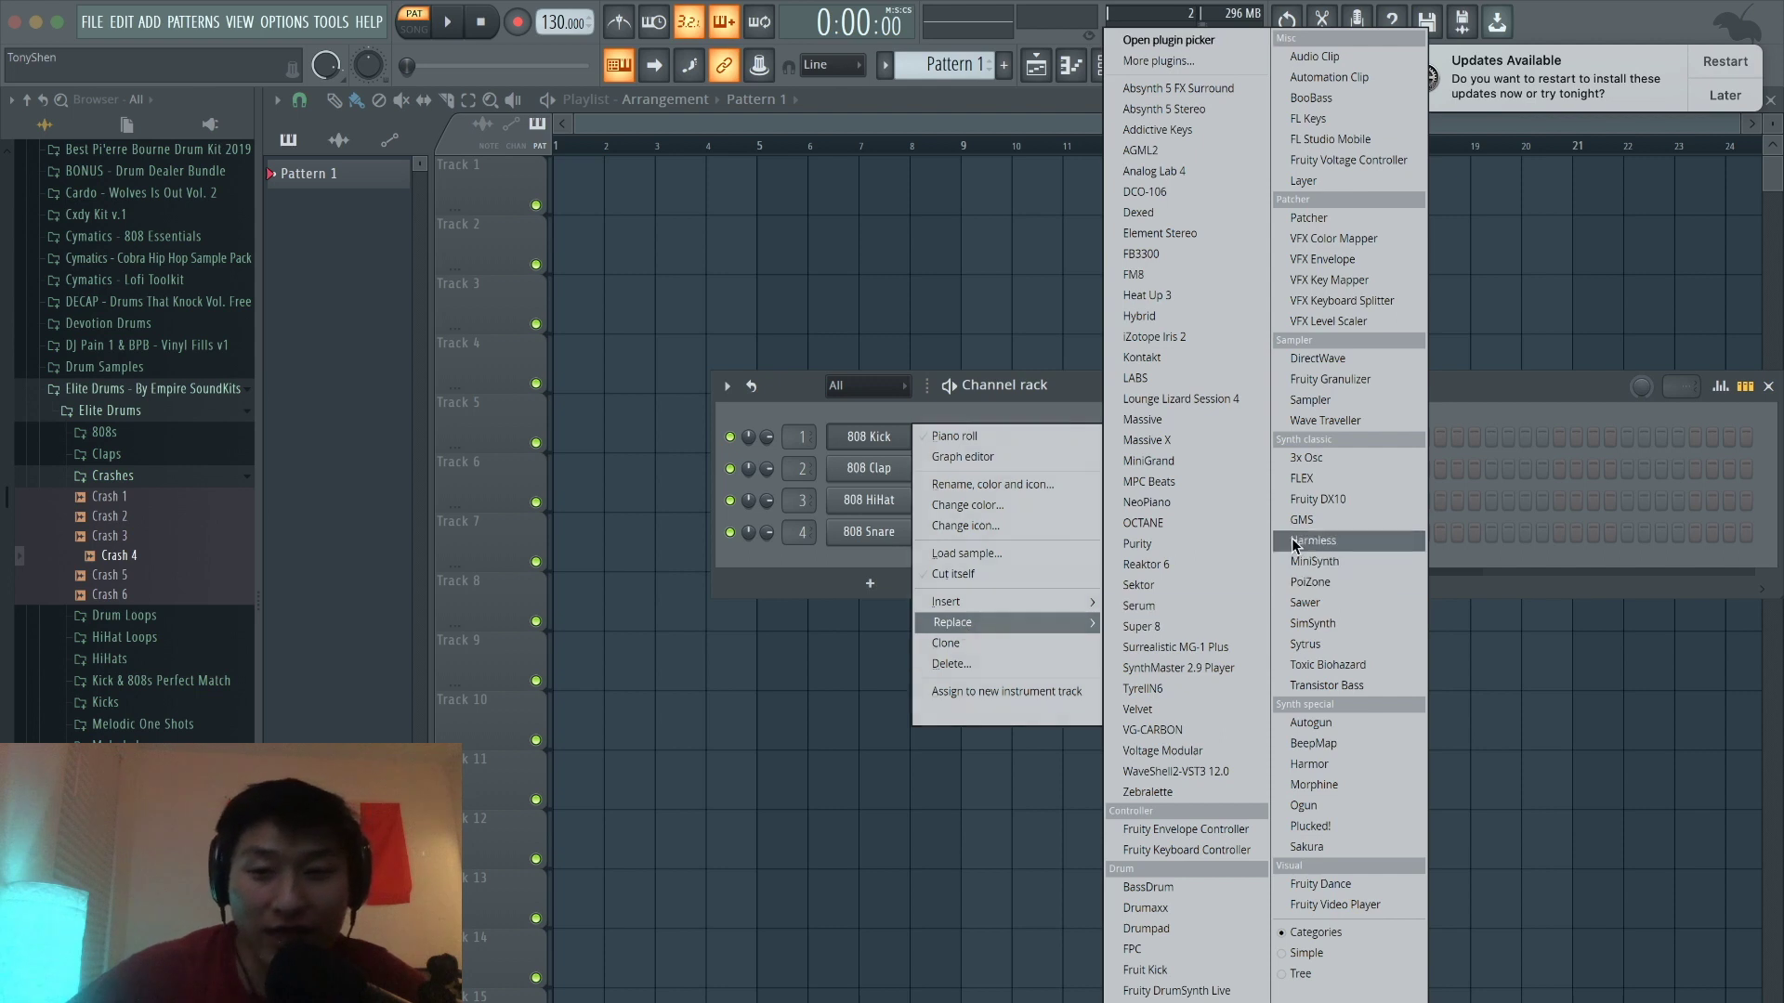
Step: Replace the 808 Kick channel's instrument with FLEX and load the Pianopad preset from the Essential Pianos pack
click(1325, 480)
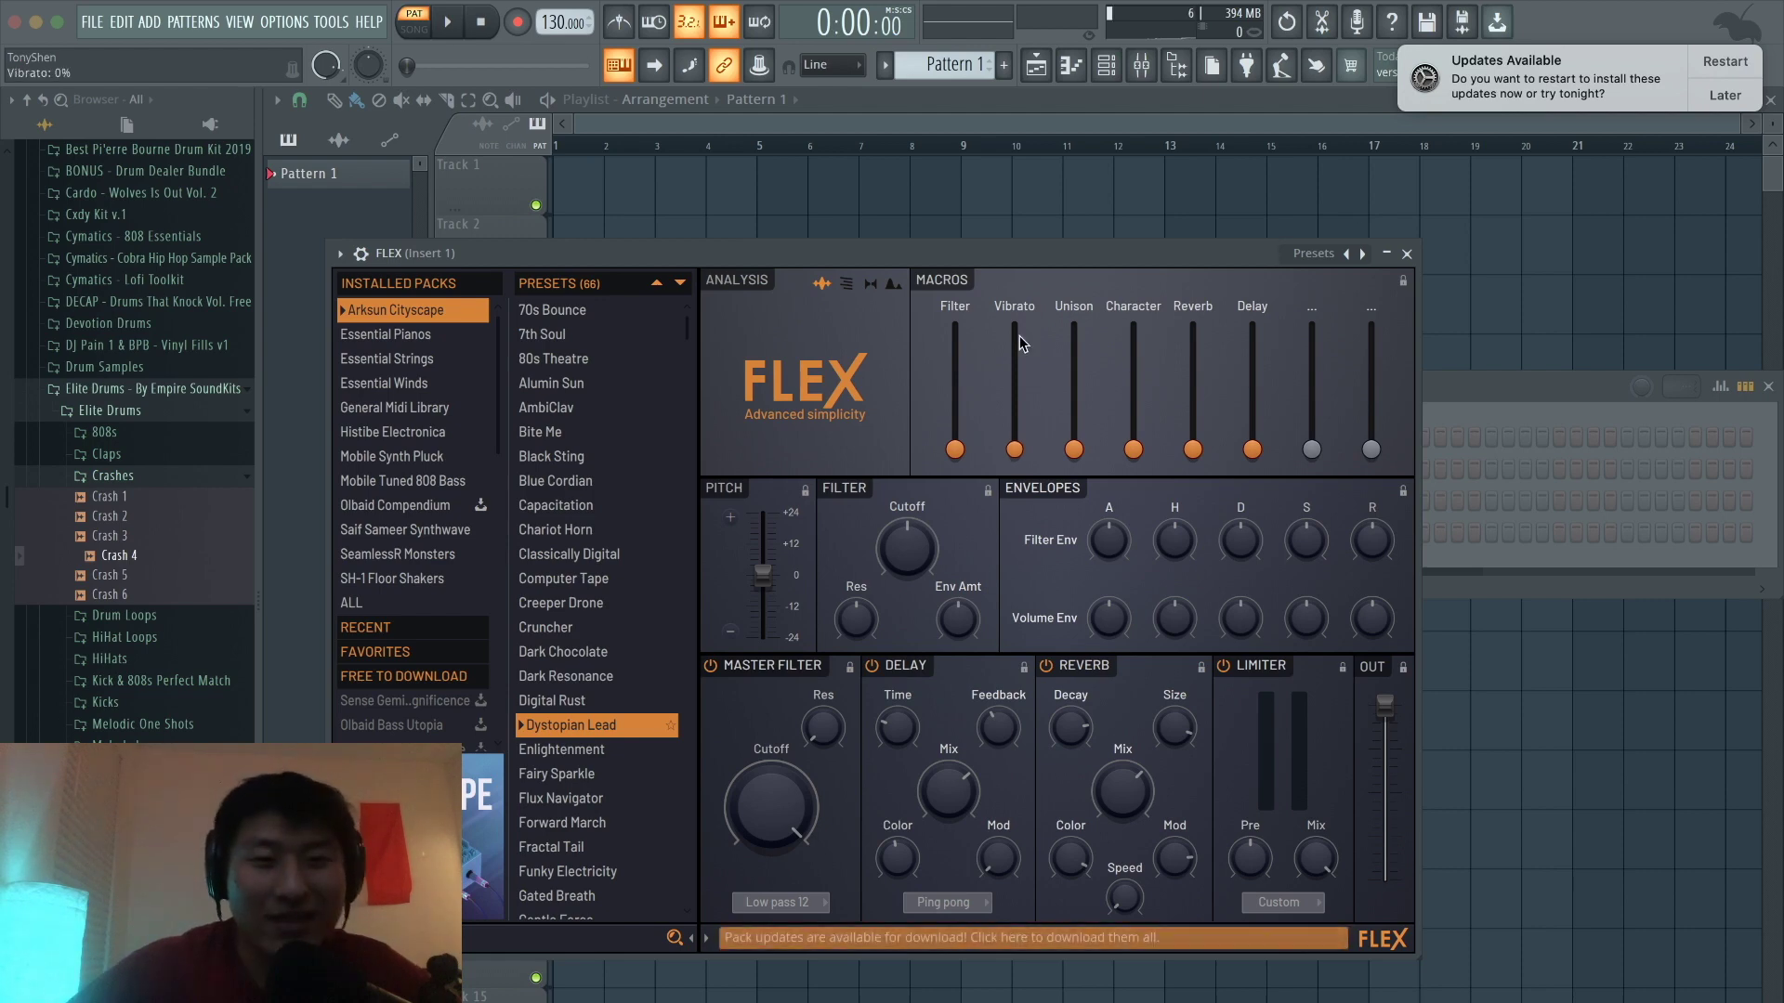
click(384, 336)
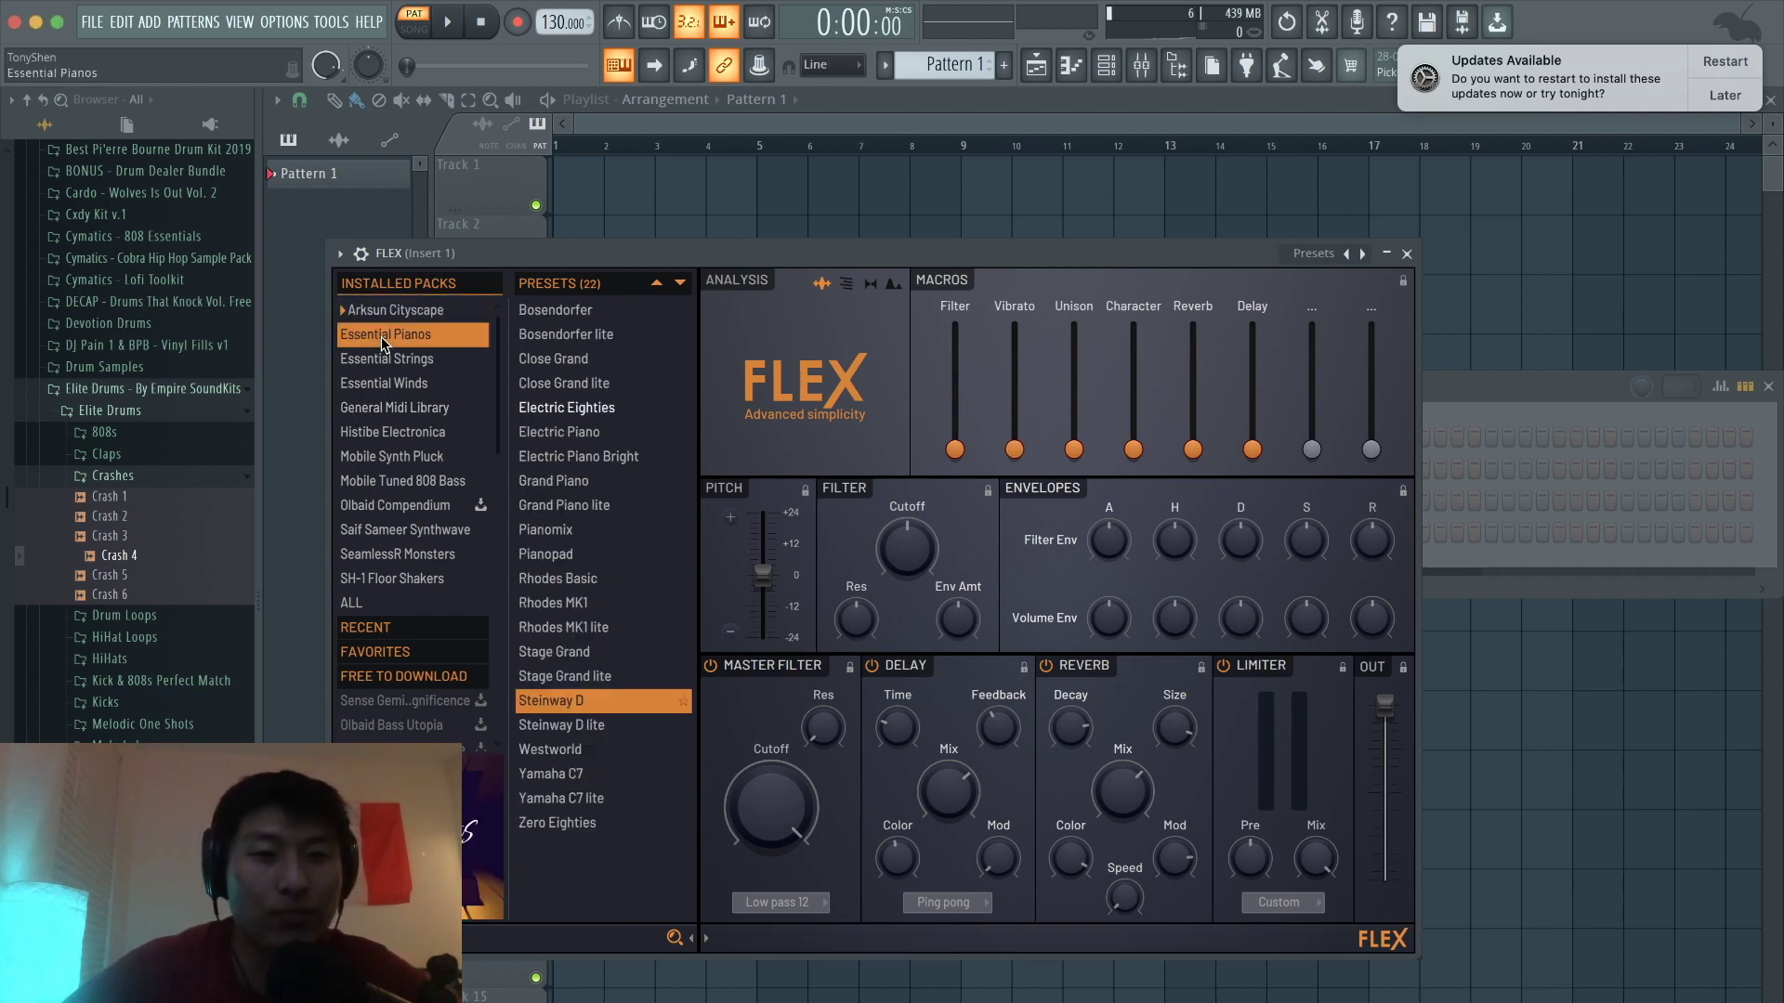
scroll(405, 616, down, 3)
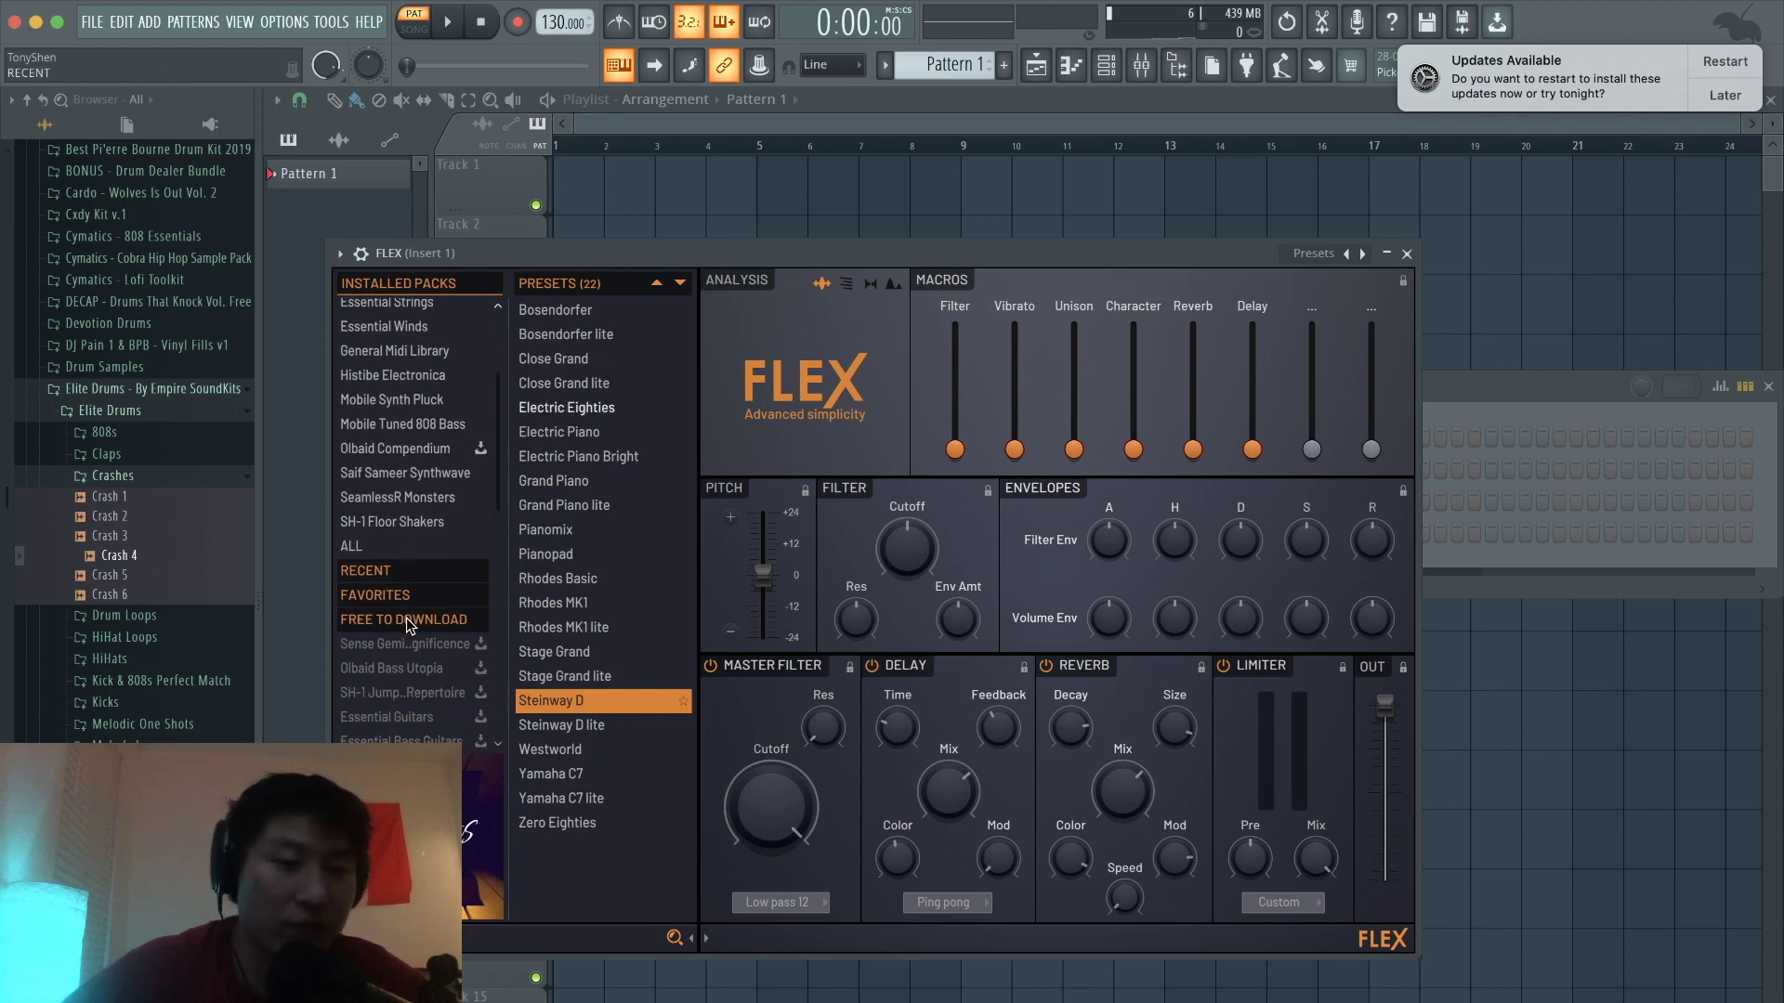
scroll(459, 639, down, 2)
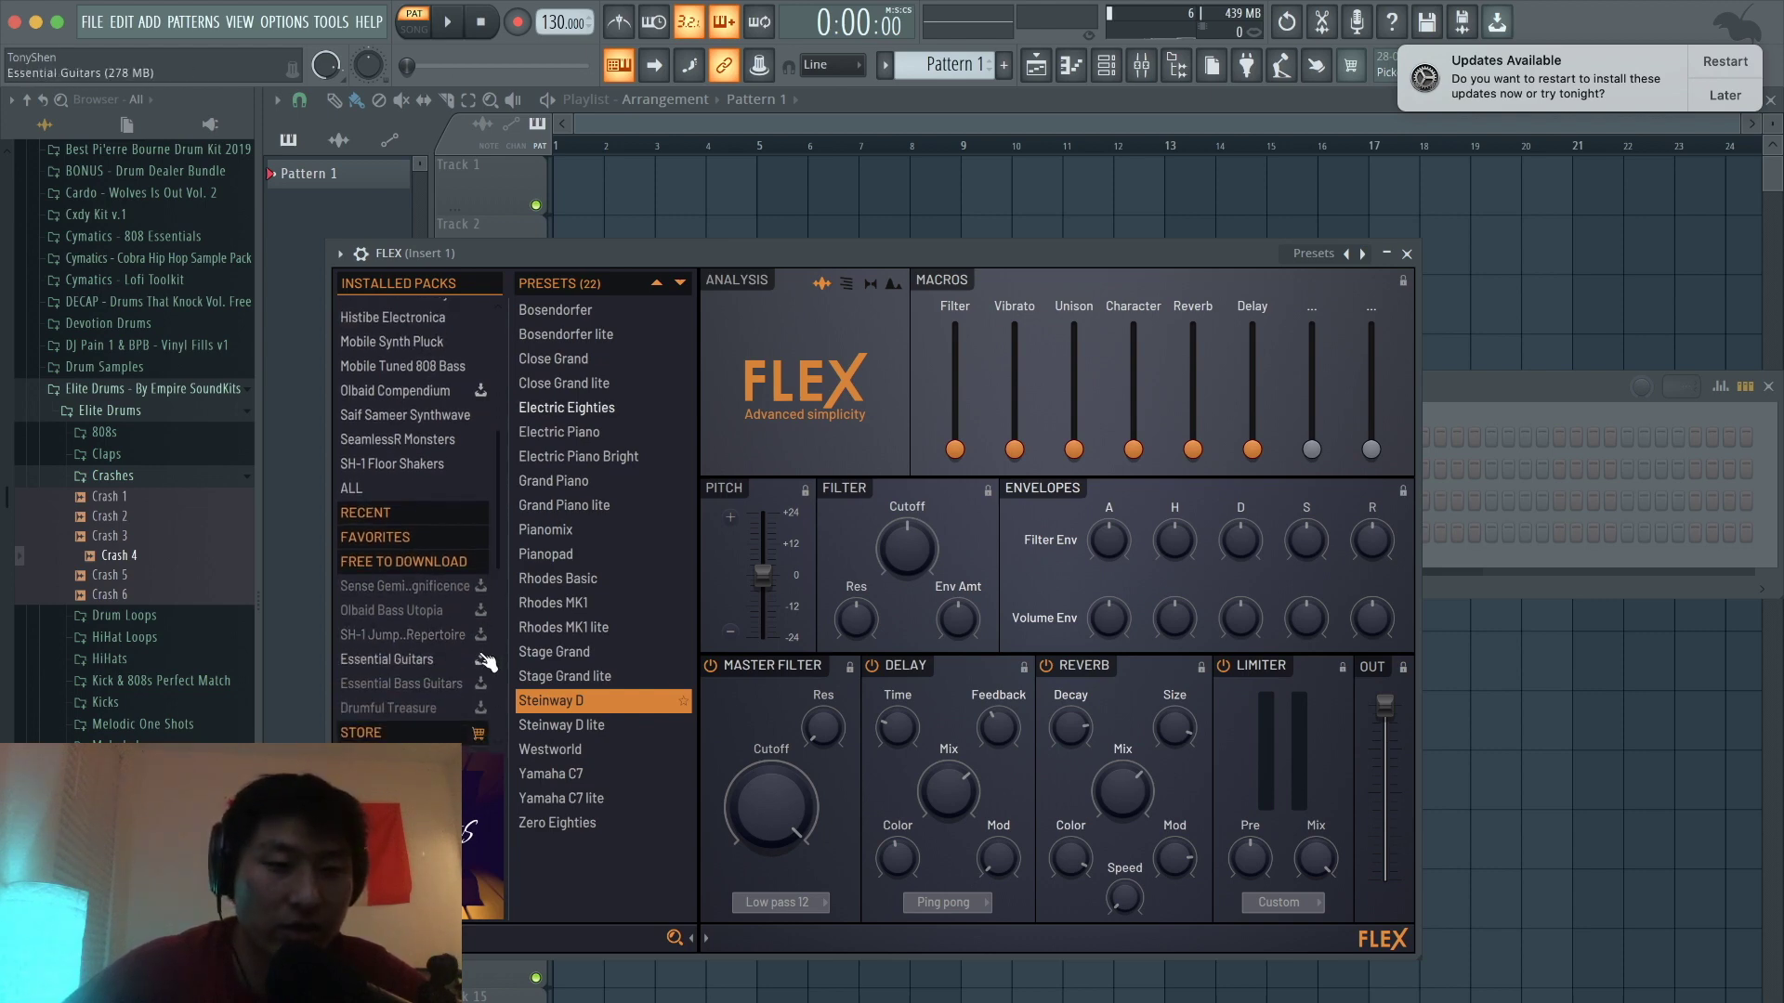
scroll(486, 662, up, 4)
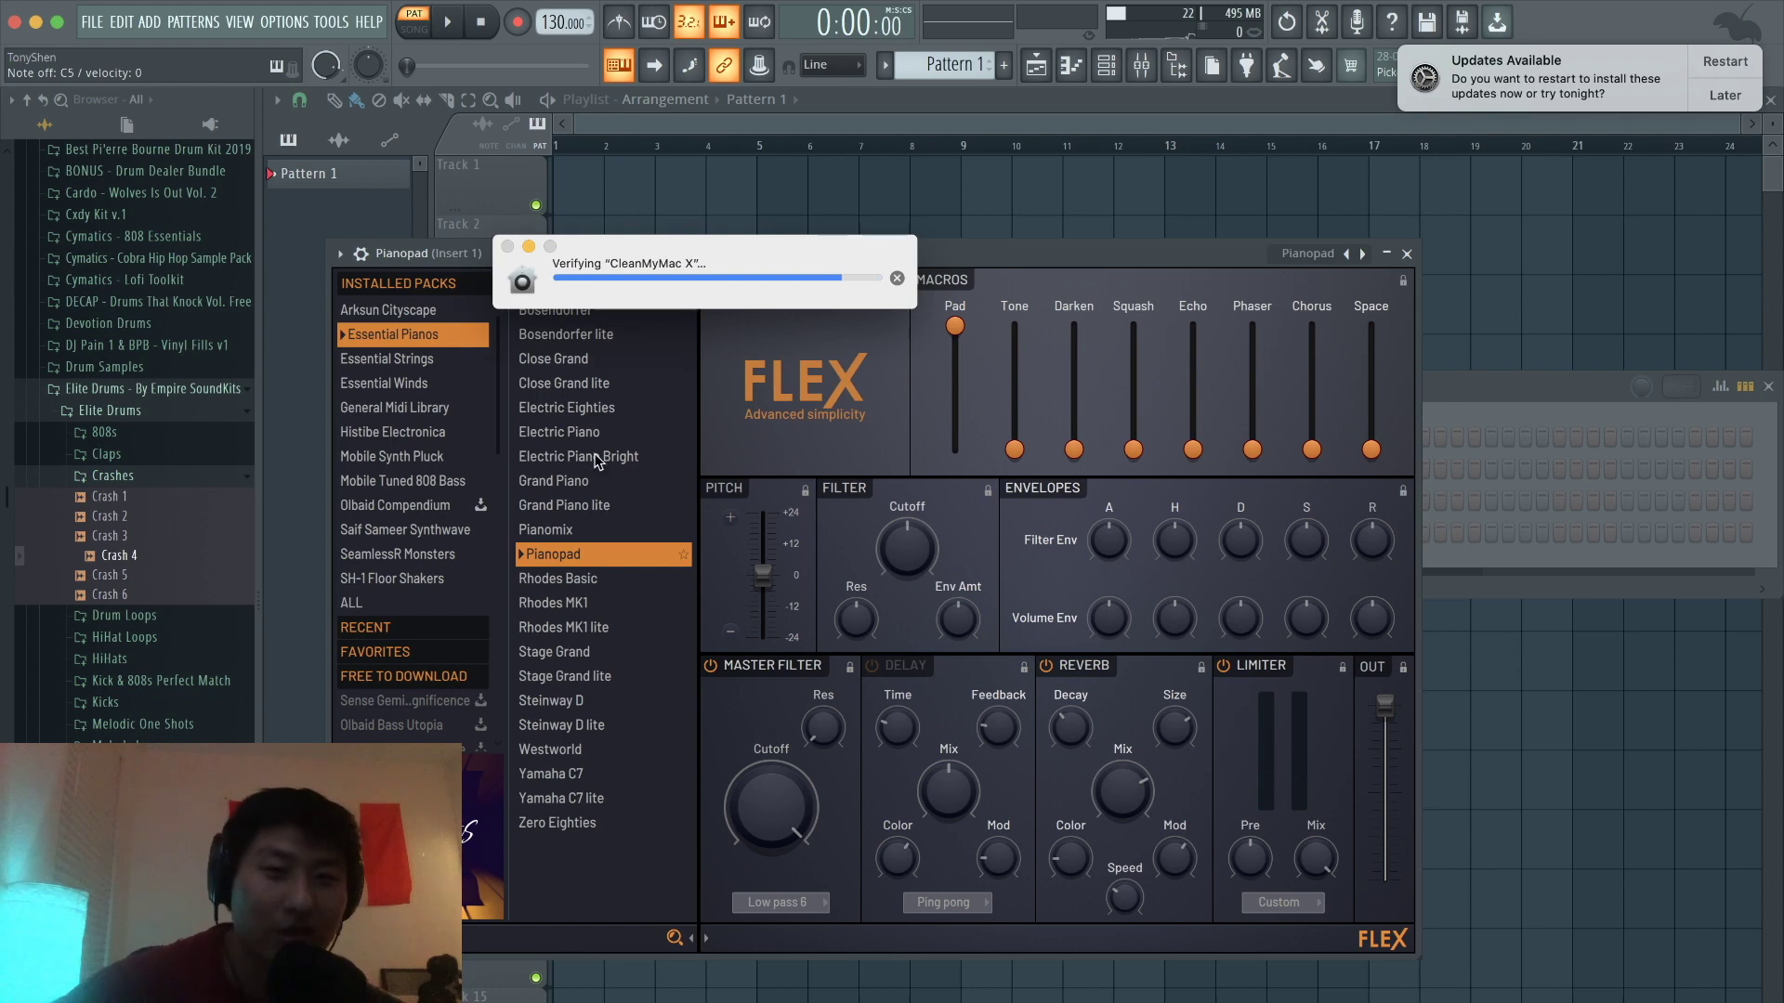
Step: Open the piano roll of the Pianopad channel in Pattern 1
click(1113, 70)
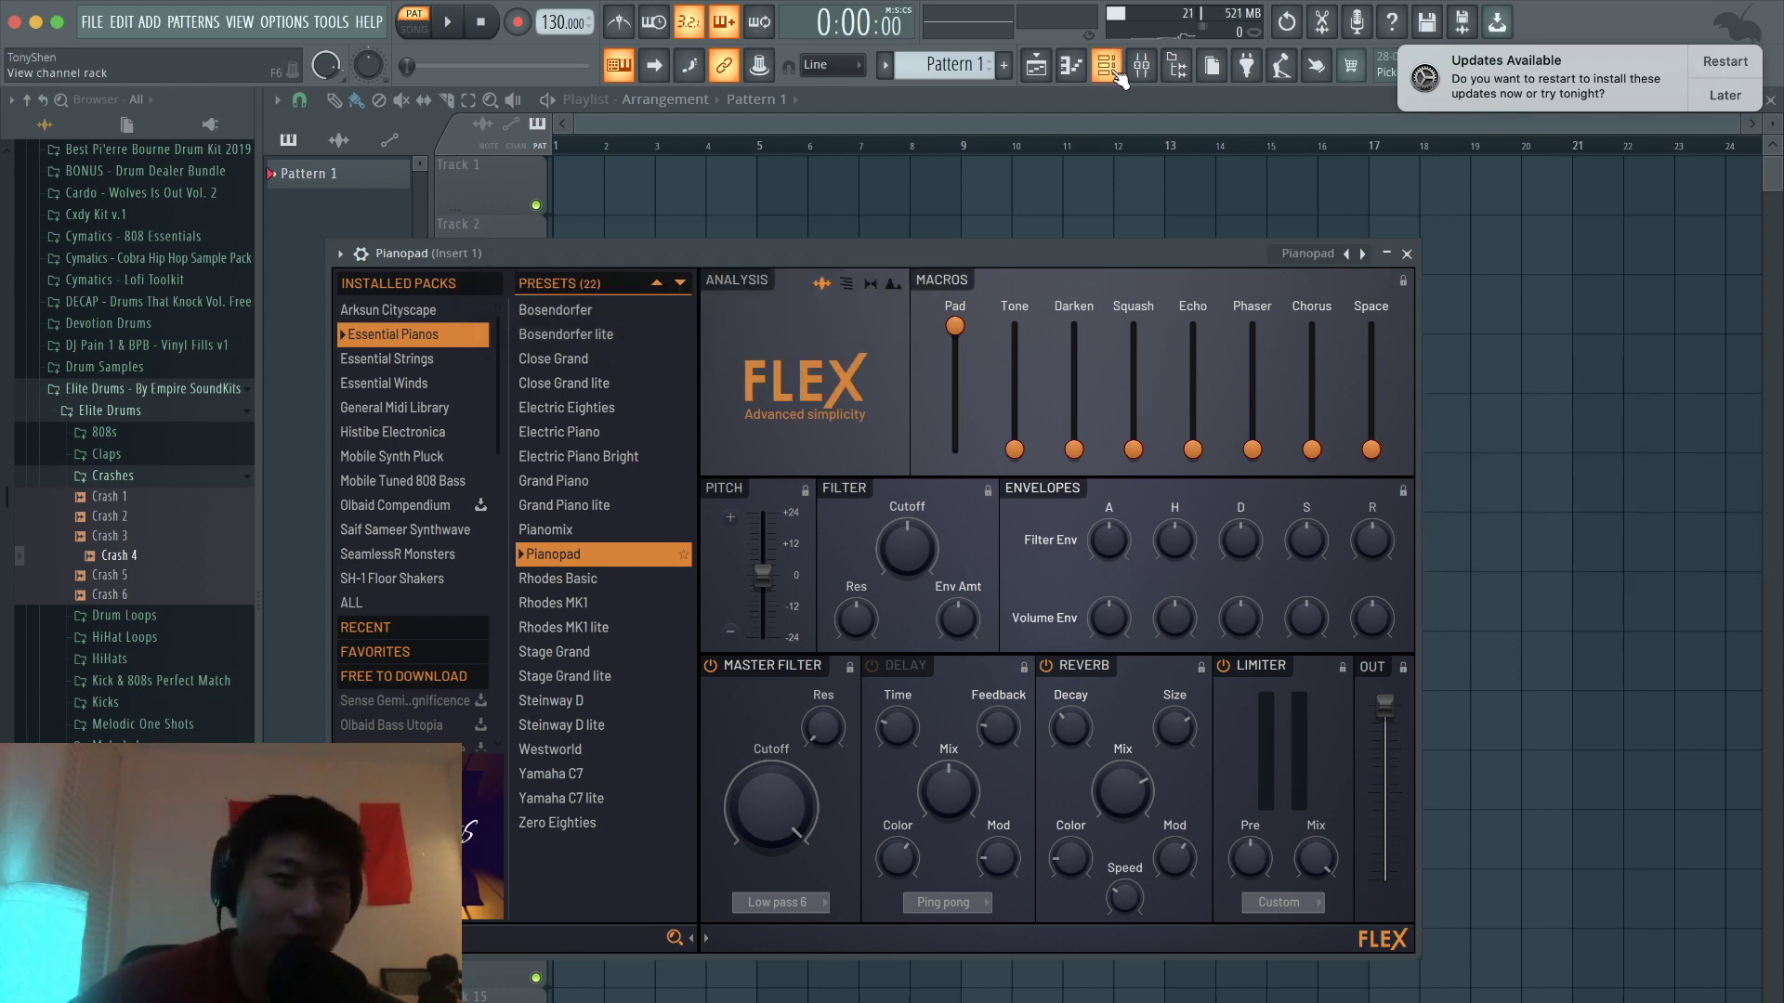
click(1077, 68)
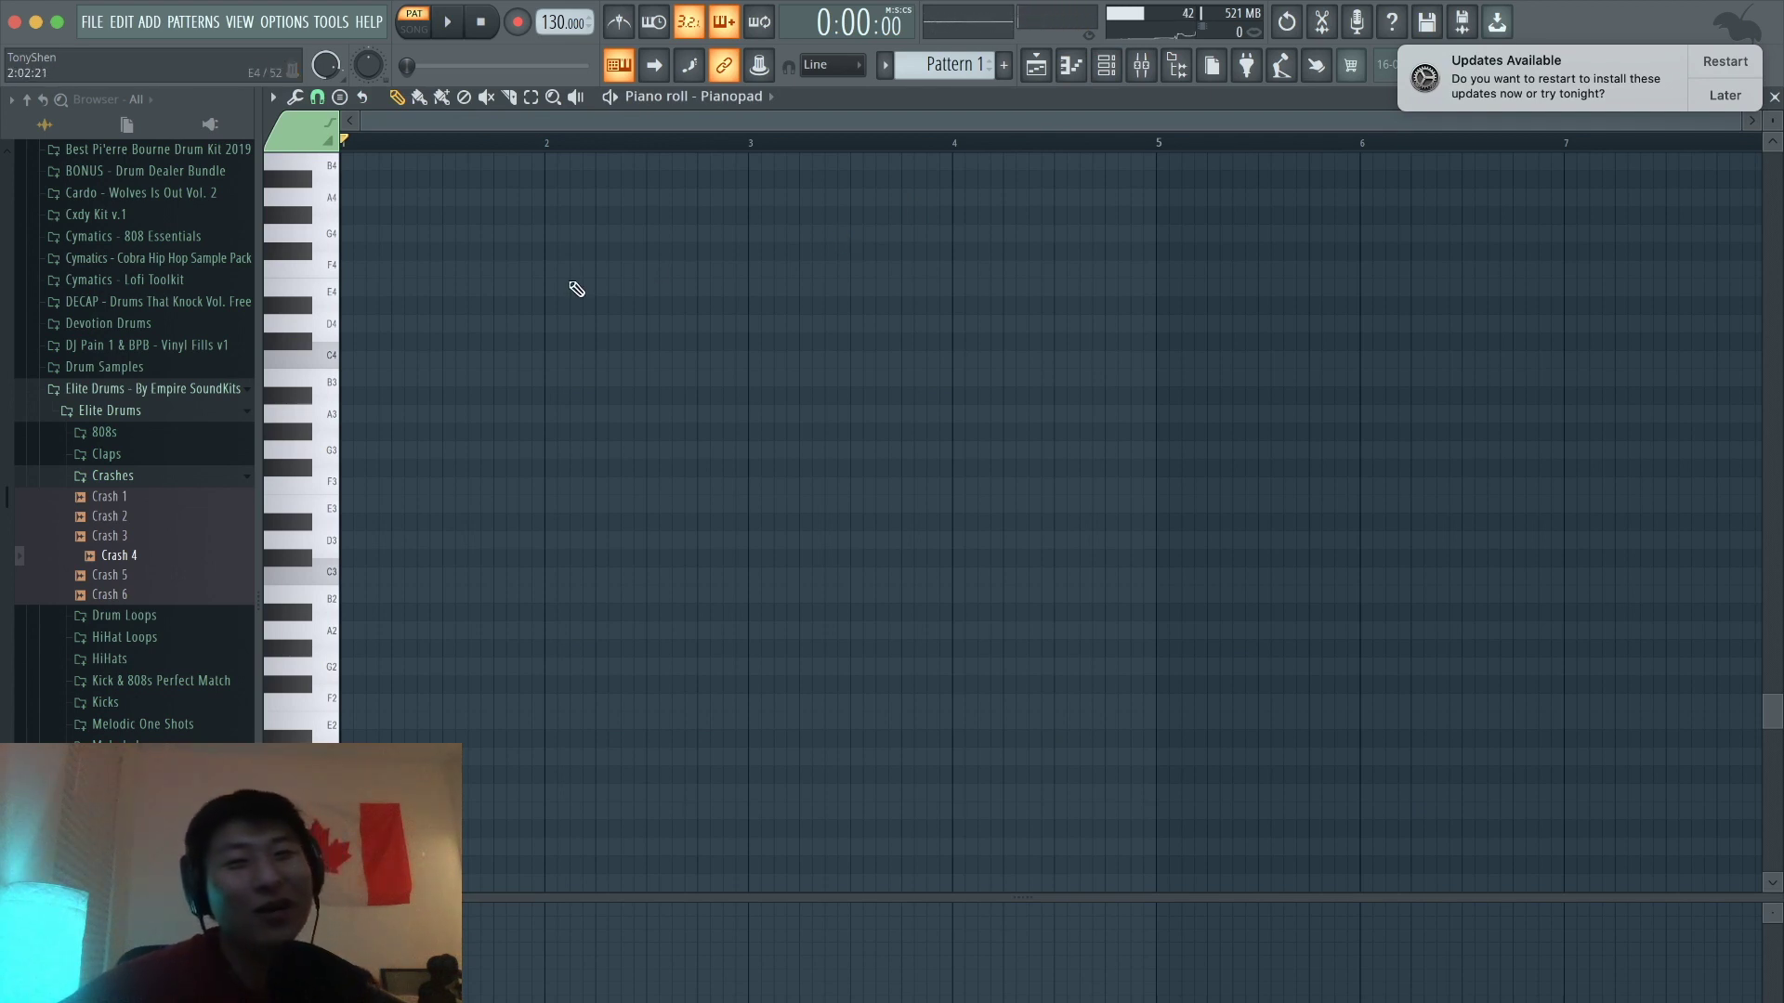
scroll(576, 288, up, 4)
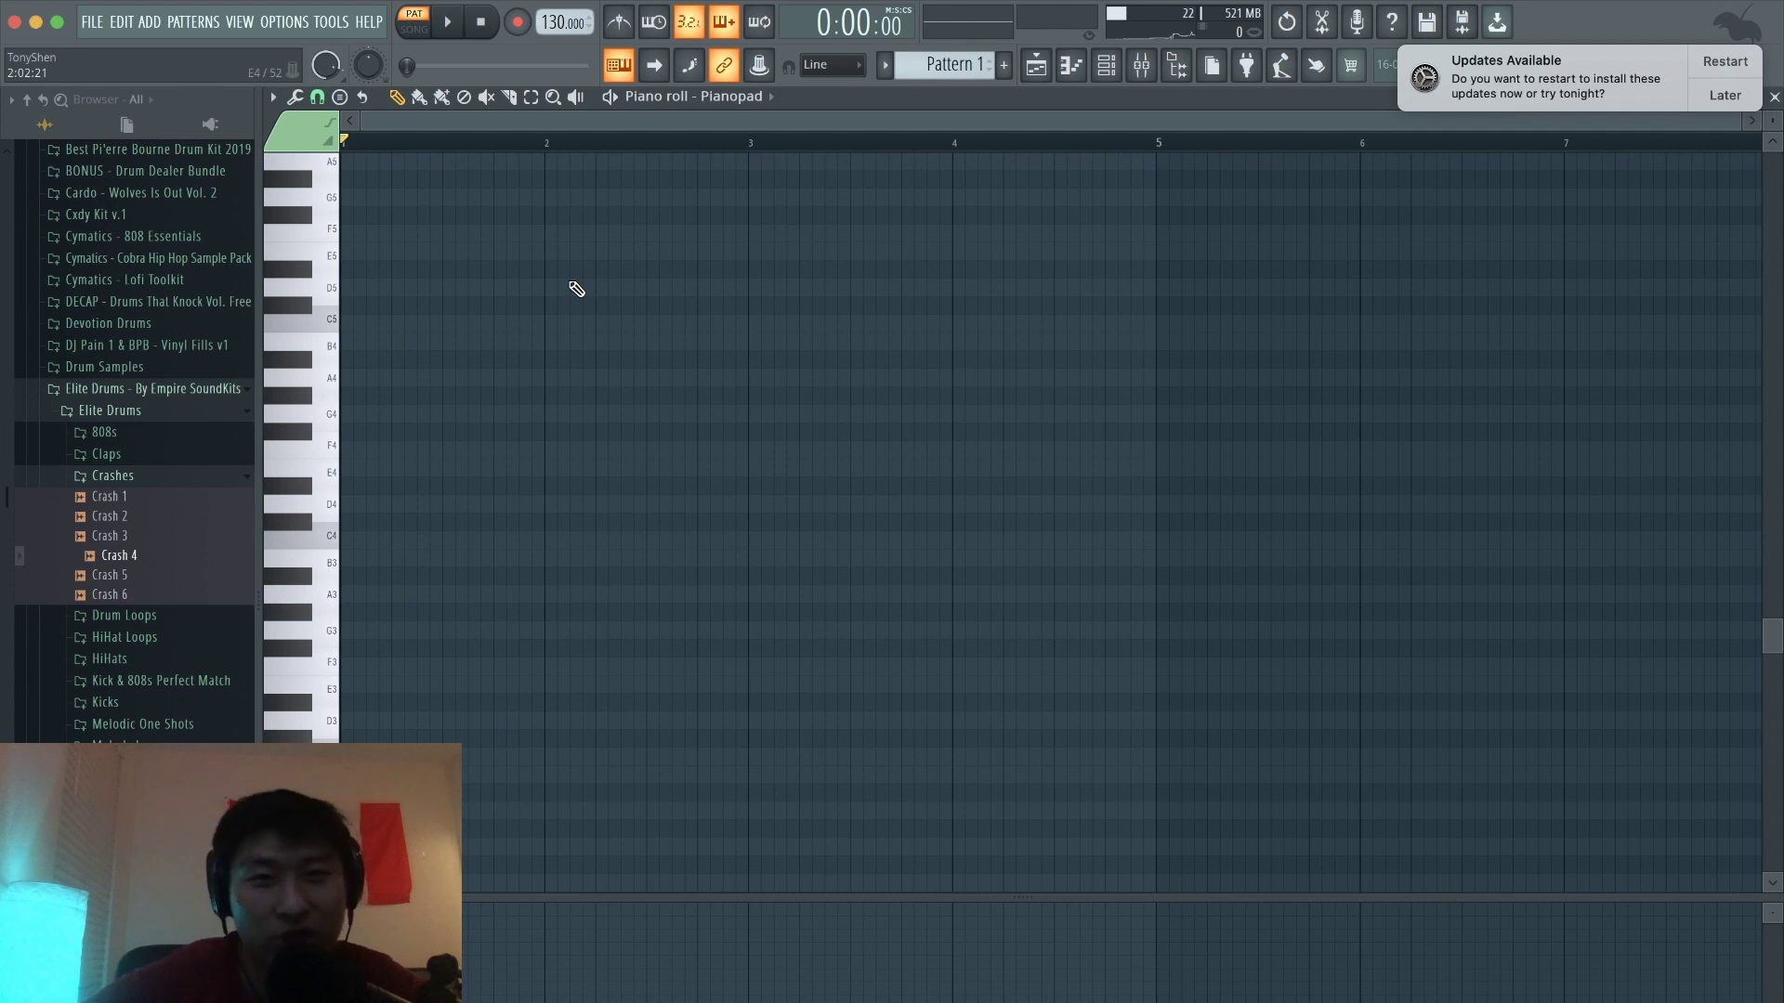
Step: Set the project tempo to 178 BPM, enable the metronome and preview the beat
mouse_move(555, 22)
mouse_down()
mouse_move(554, 1)
mouse_move(554, 37)
mouse_up()
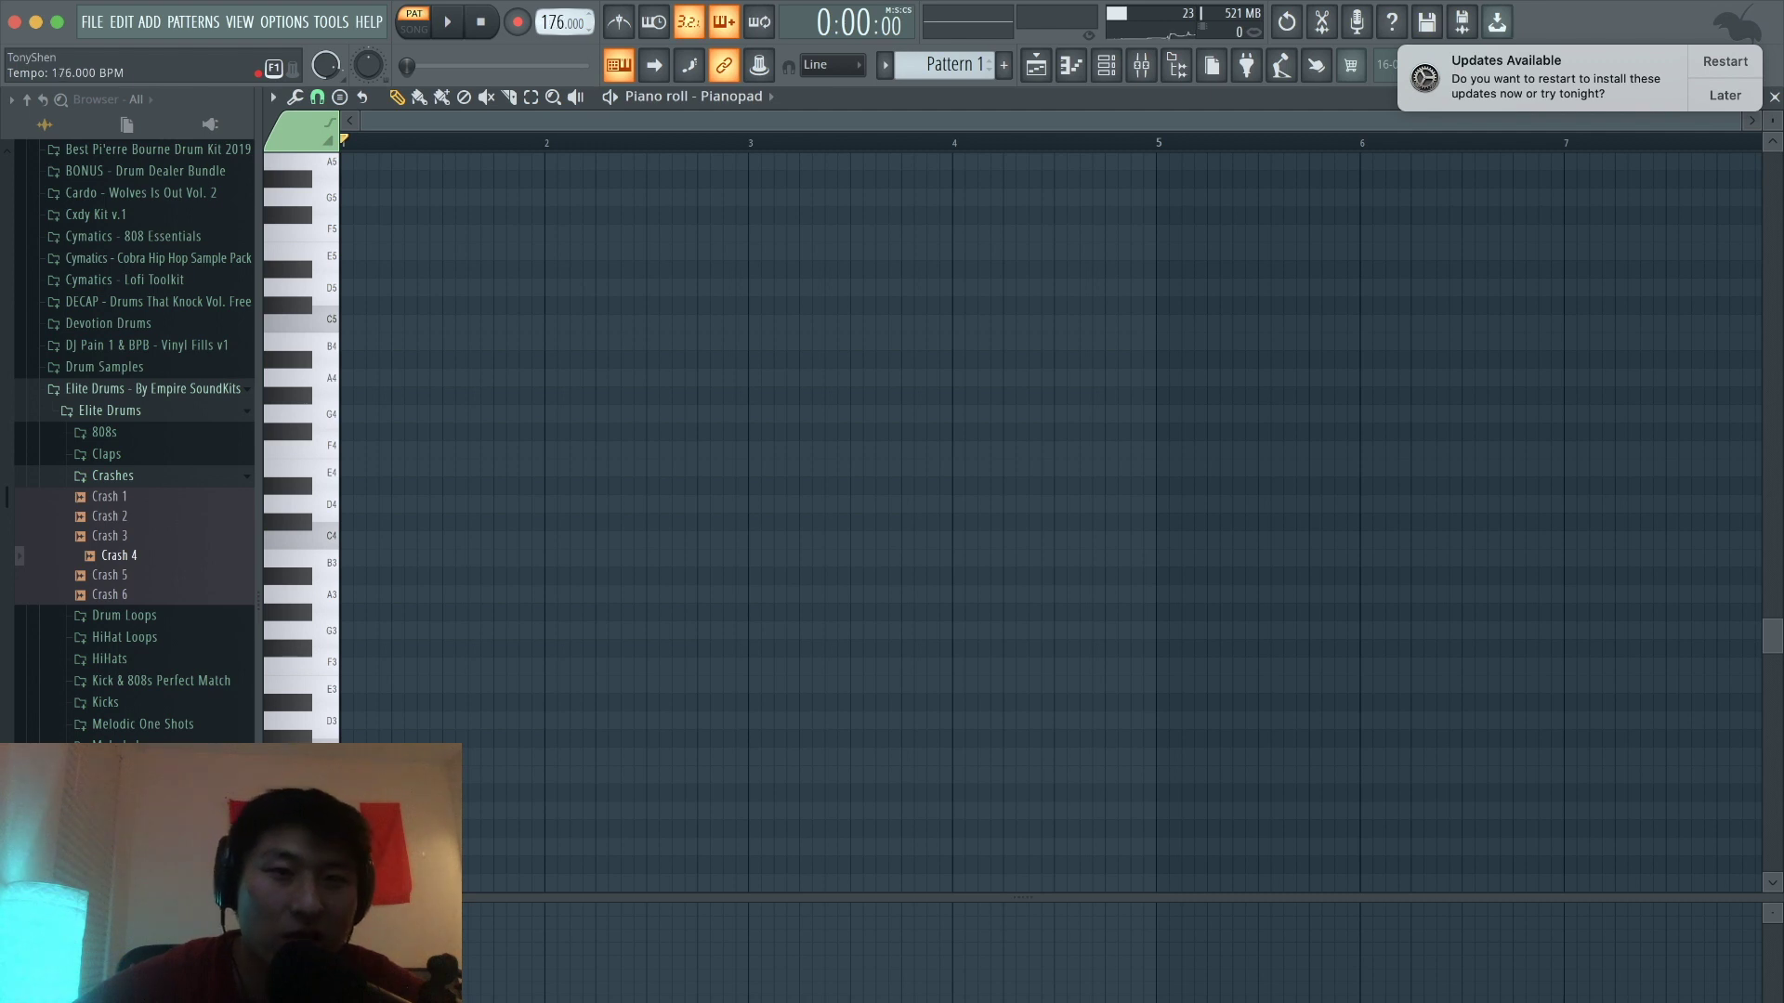
click(635, 19)
key(space)
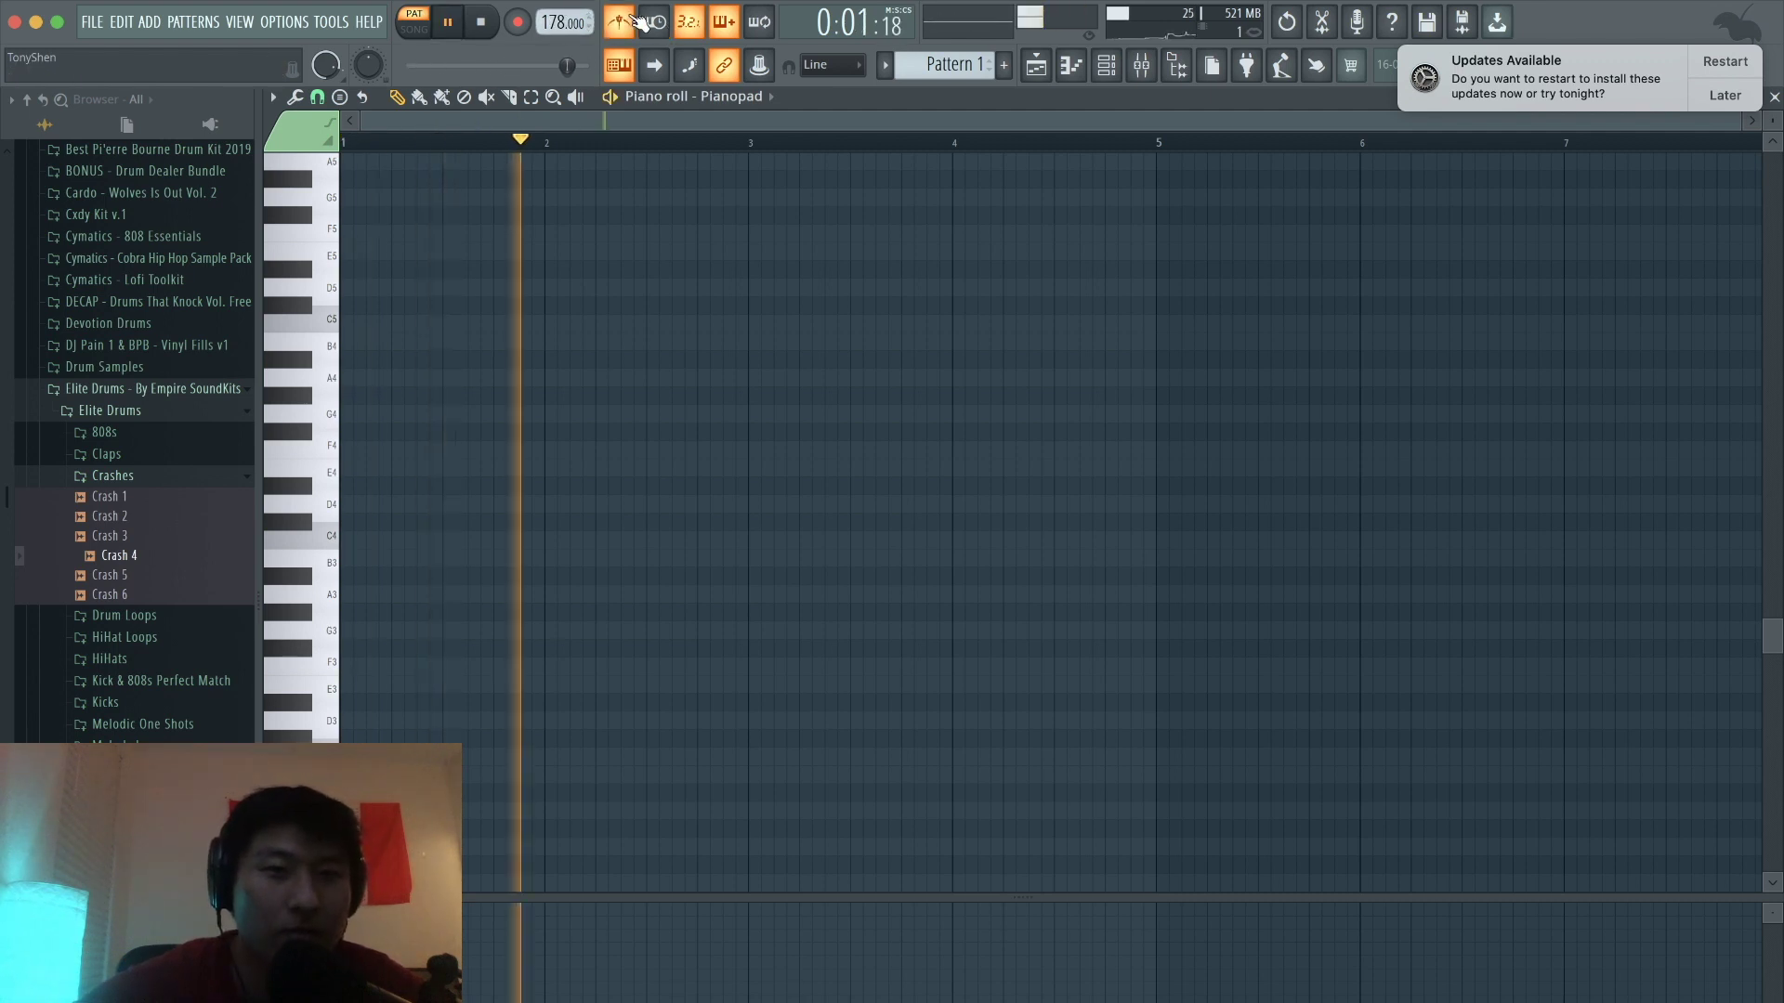
key(space)
Step: Build a one-bar chord of D5, F5 and A5 at the start of bar 1 and preview it
scroll(562, 382, up, 3)
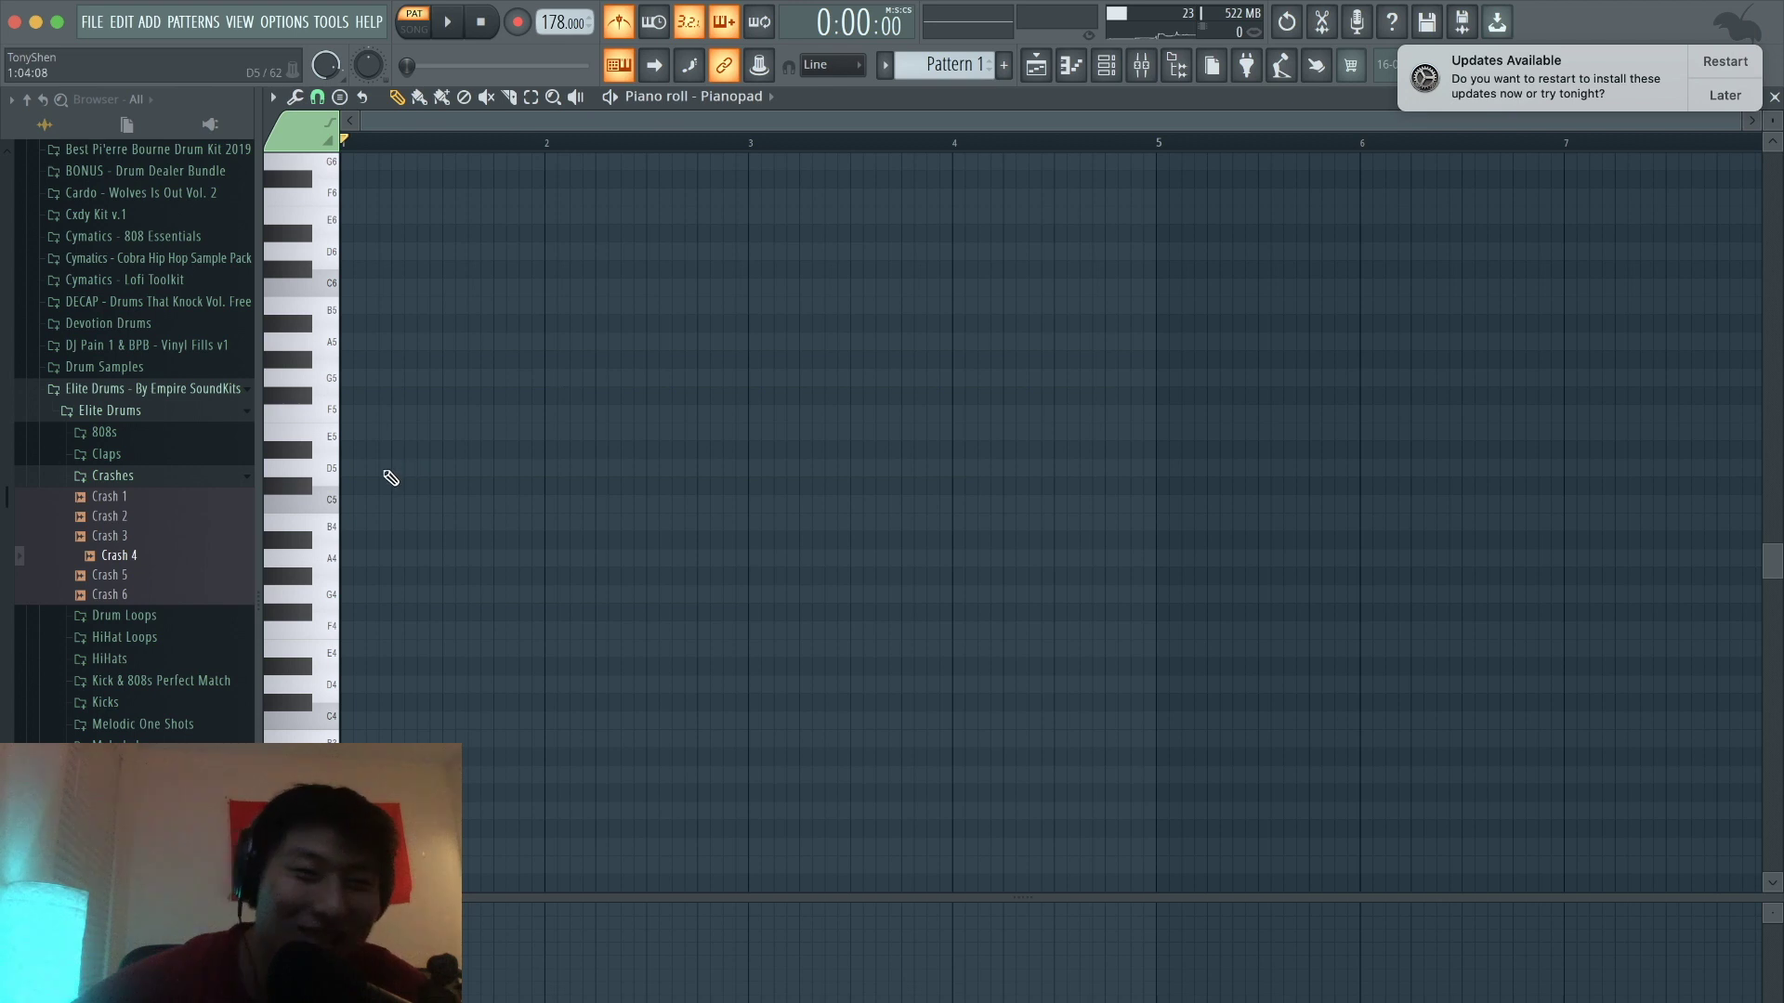
mouse_move(394, 469)
mouse_down()
mouse_move(332, 465)
mouse_move(540, 472)
mouse_up()
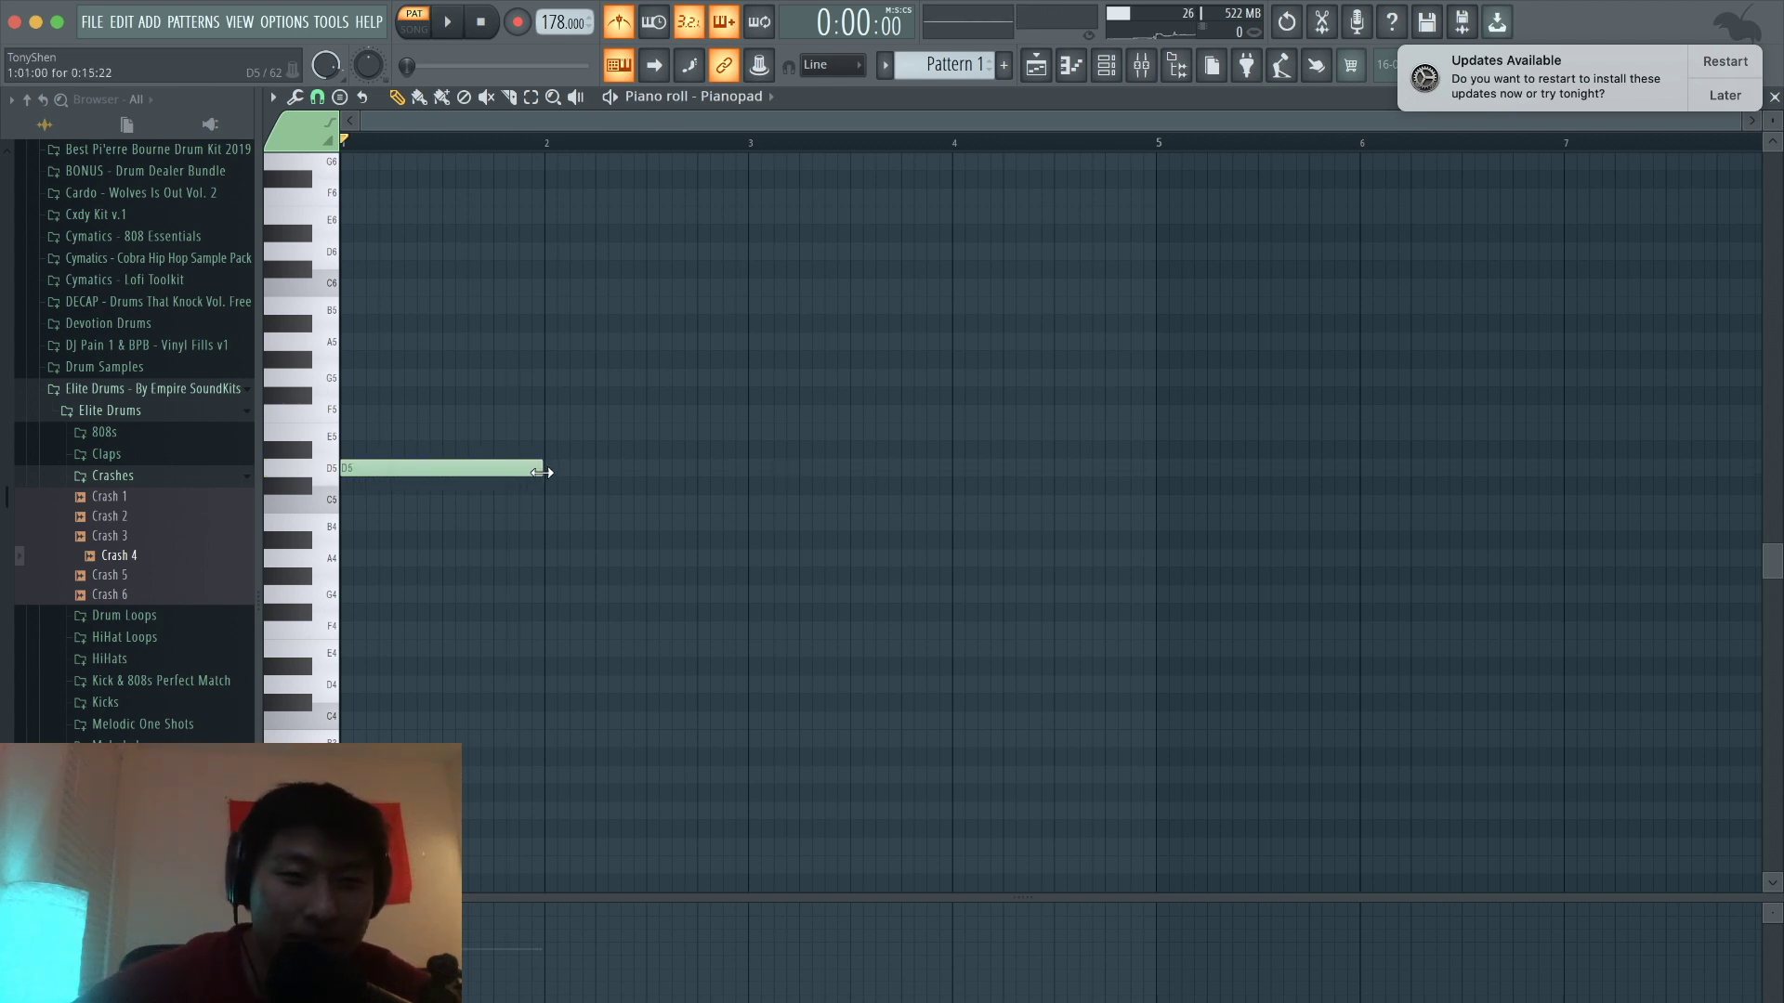
click(317, 96)
click(349, 304)
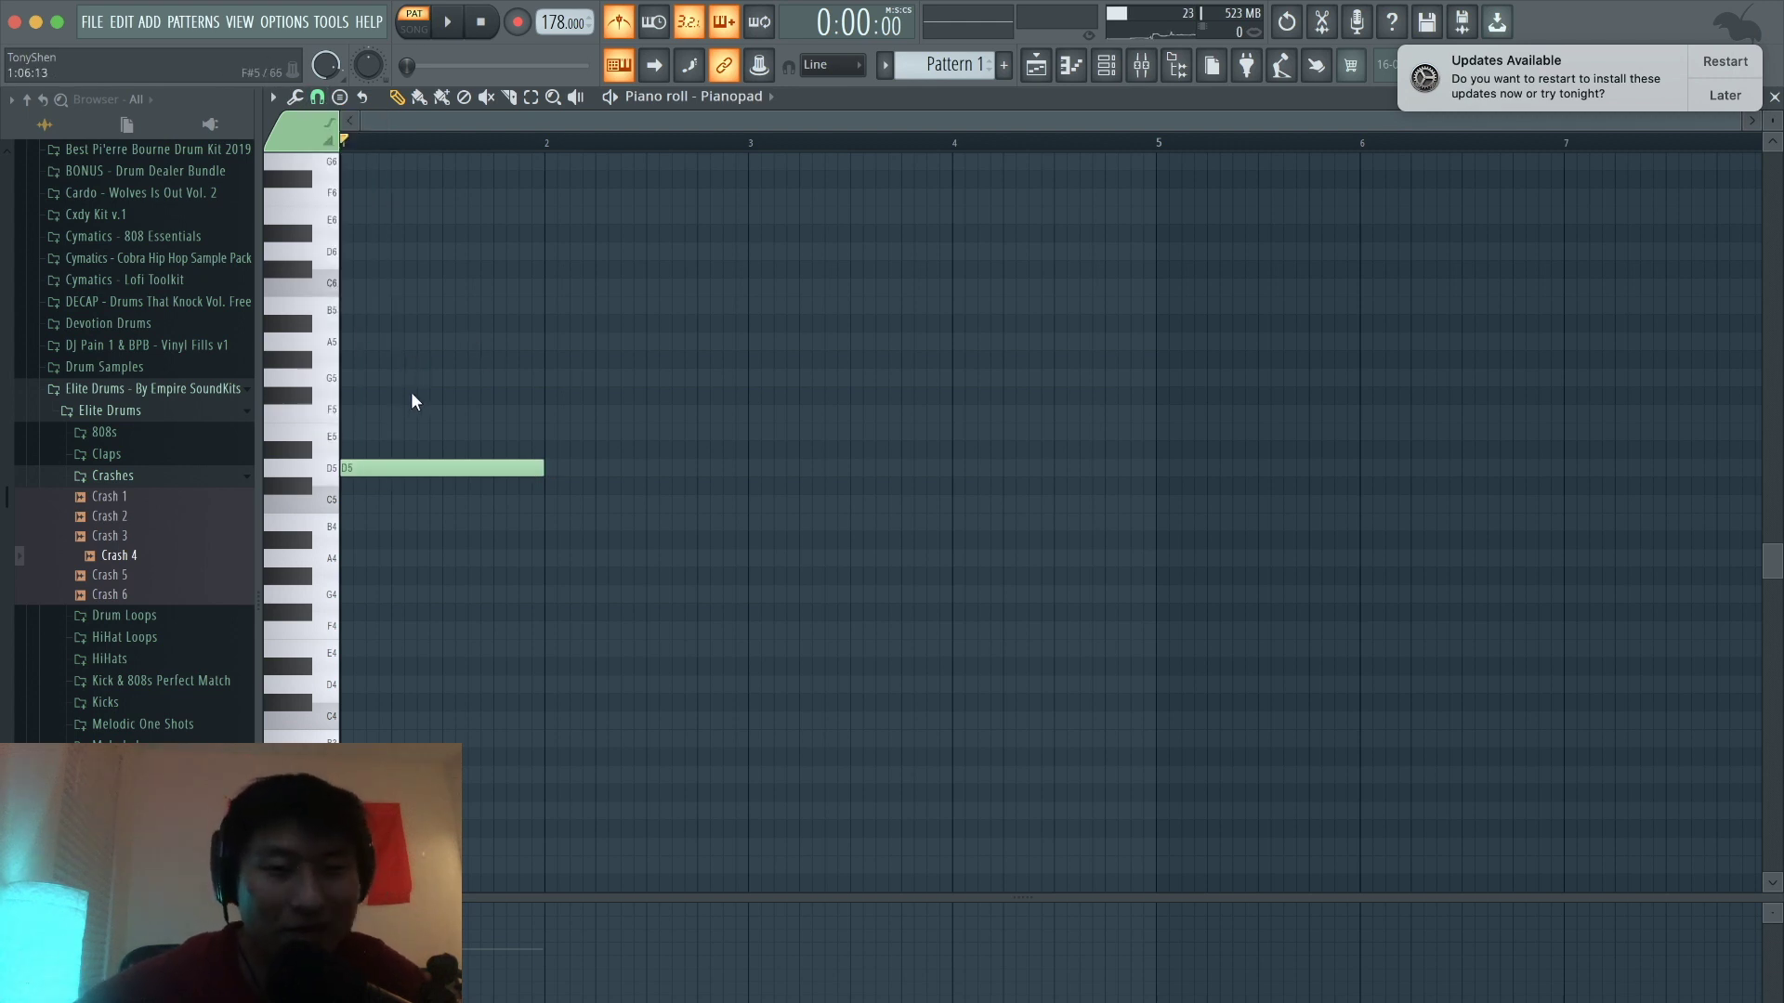
click(371, 466)
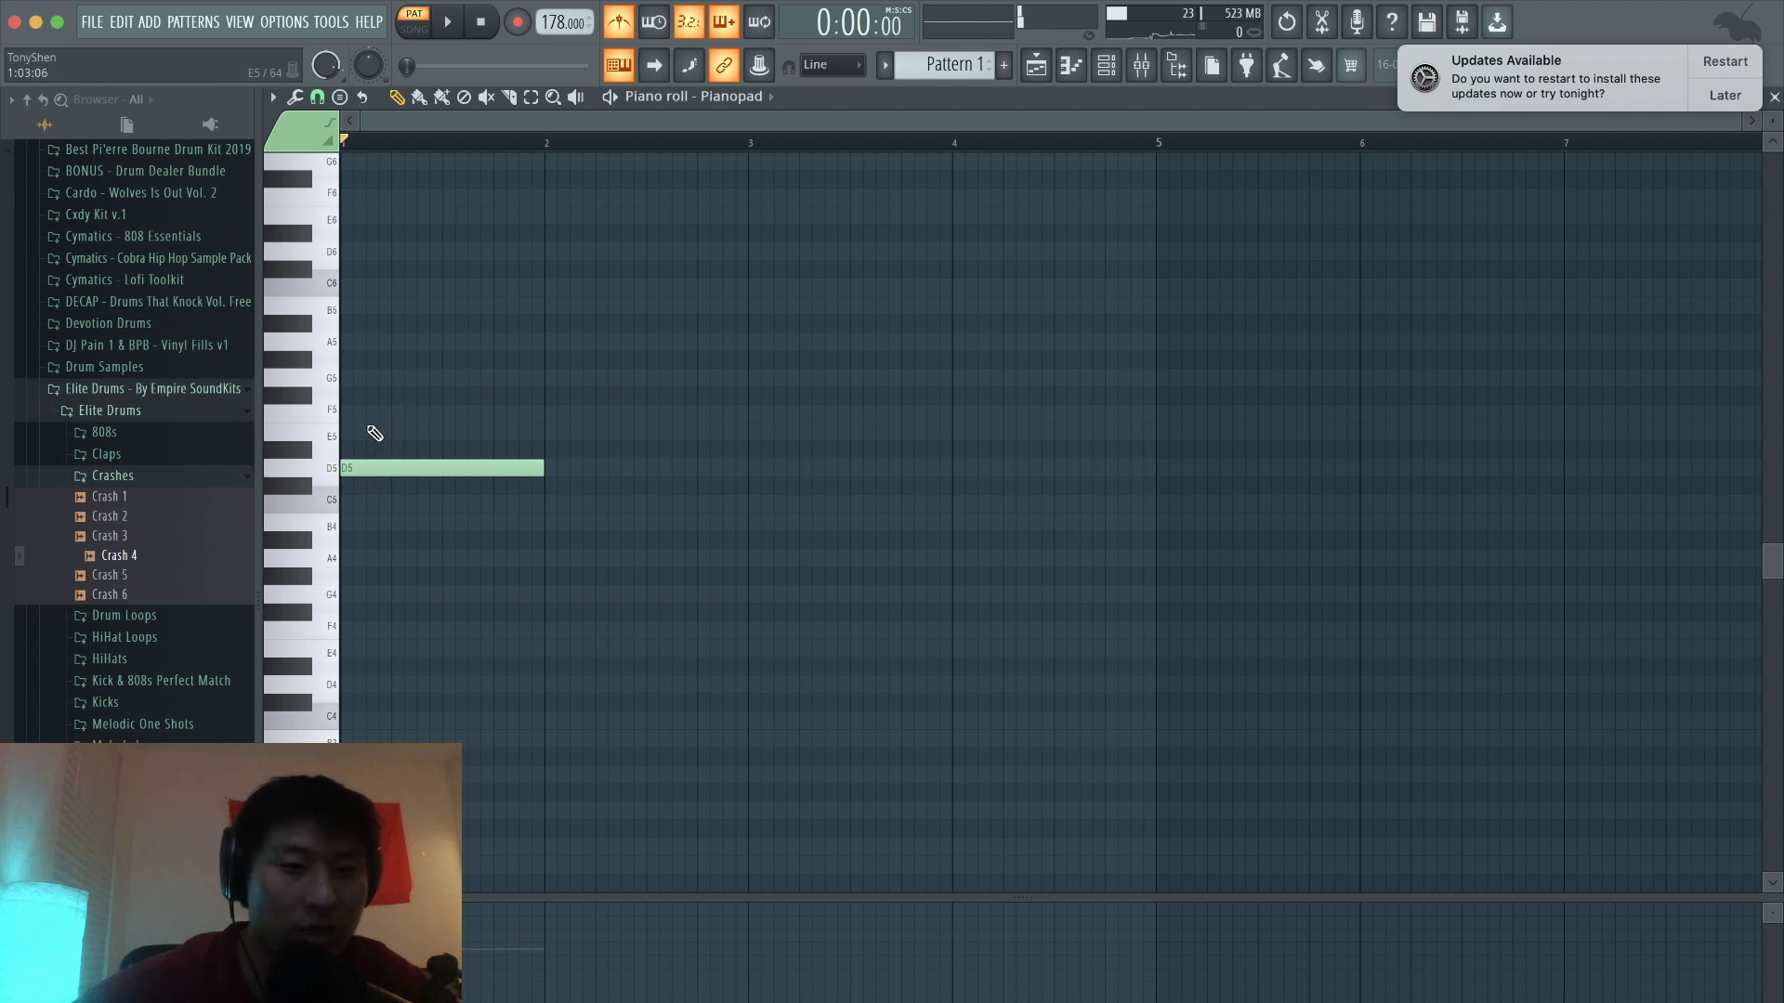
click(371, 432)
drag(338, 436, 350, 342)
click(348, 414)
key(space)
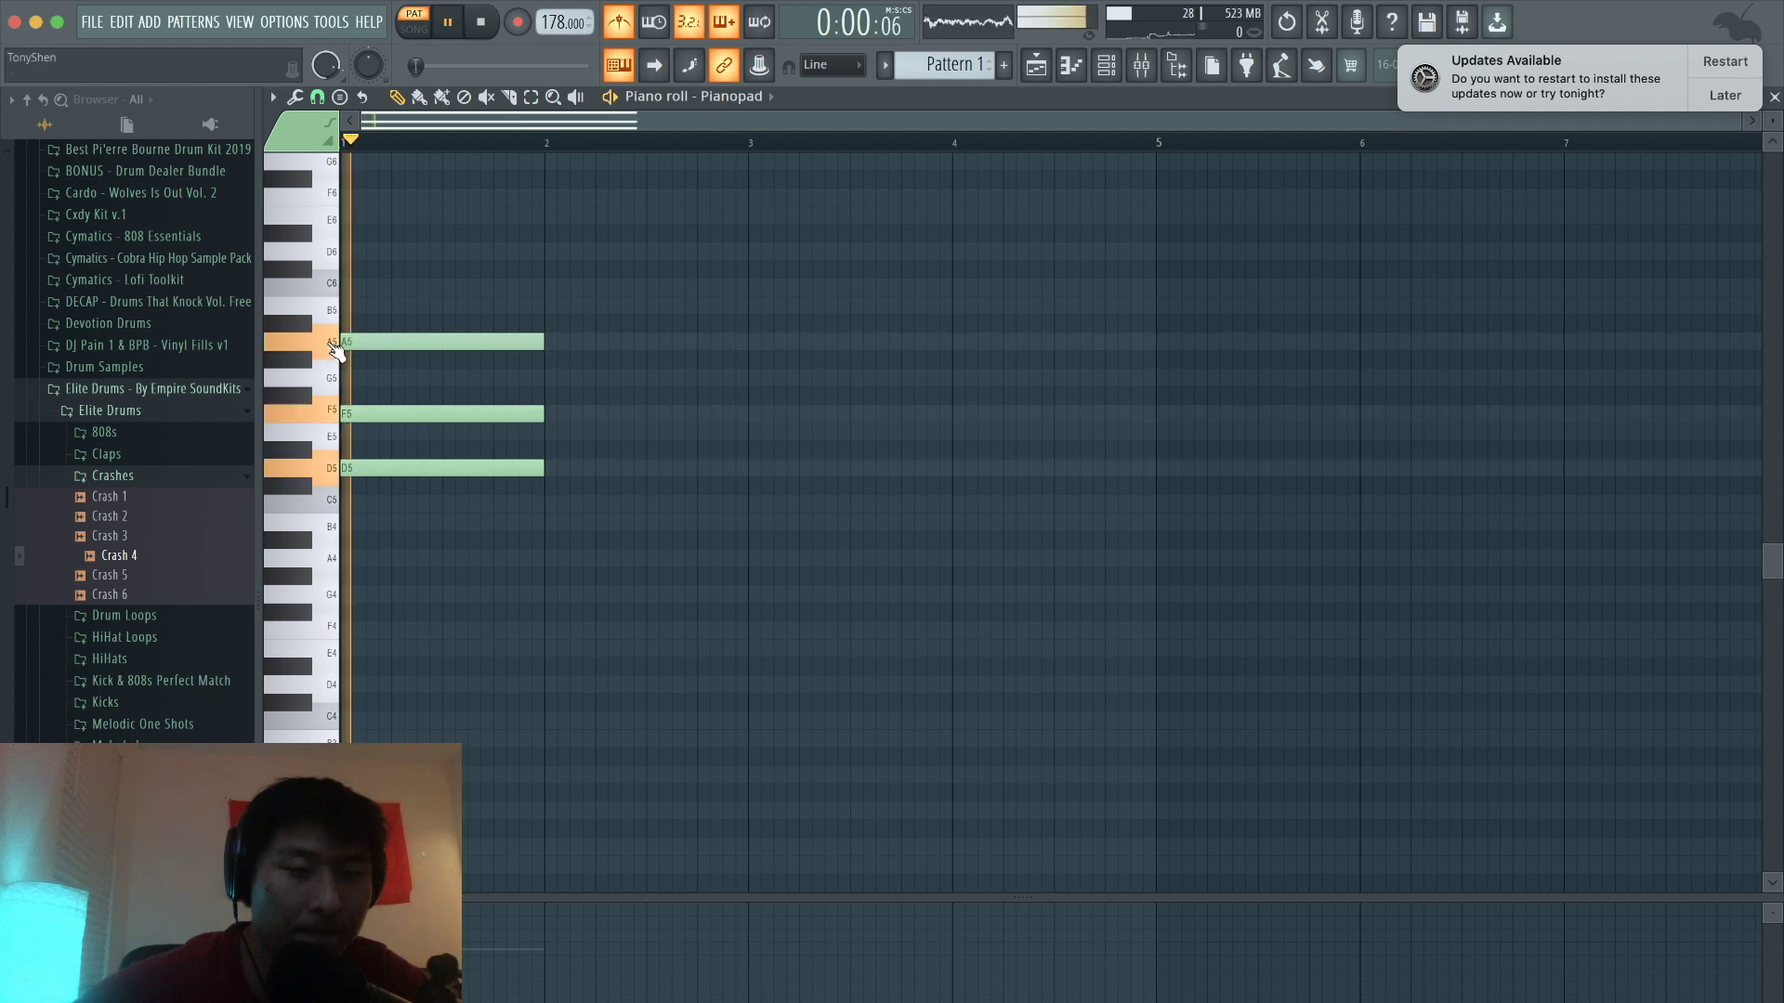
key(space)
Step: Extend all three notes of the first chord to two bars, ending at bar 3
key(ctrl+a)
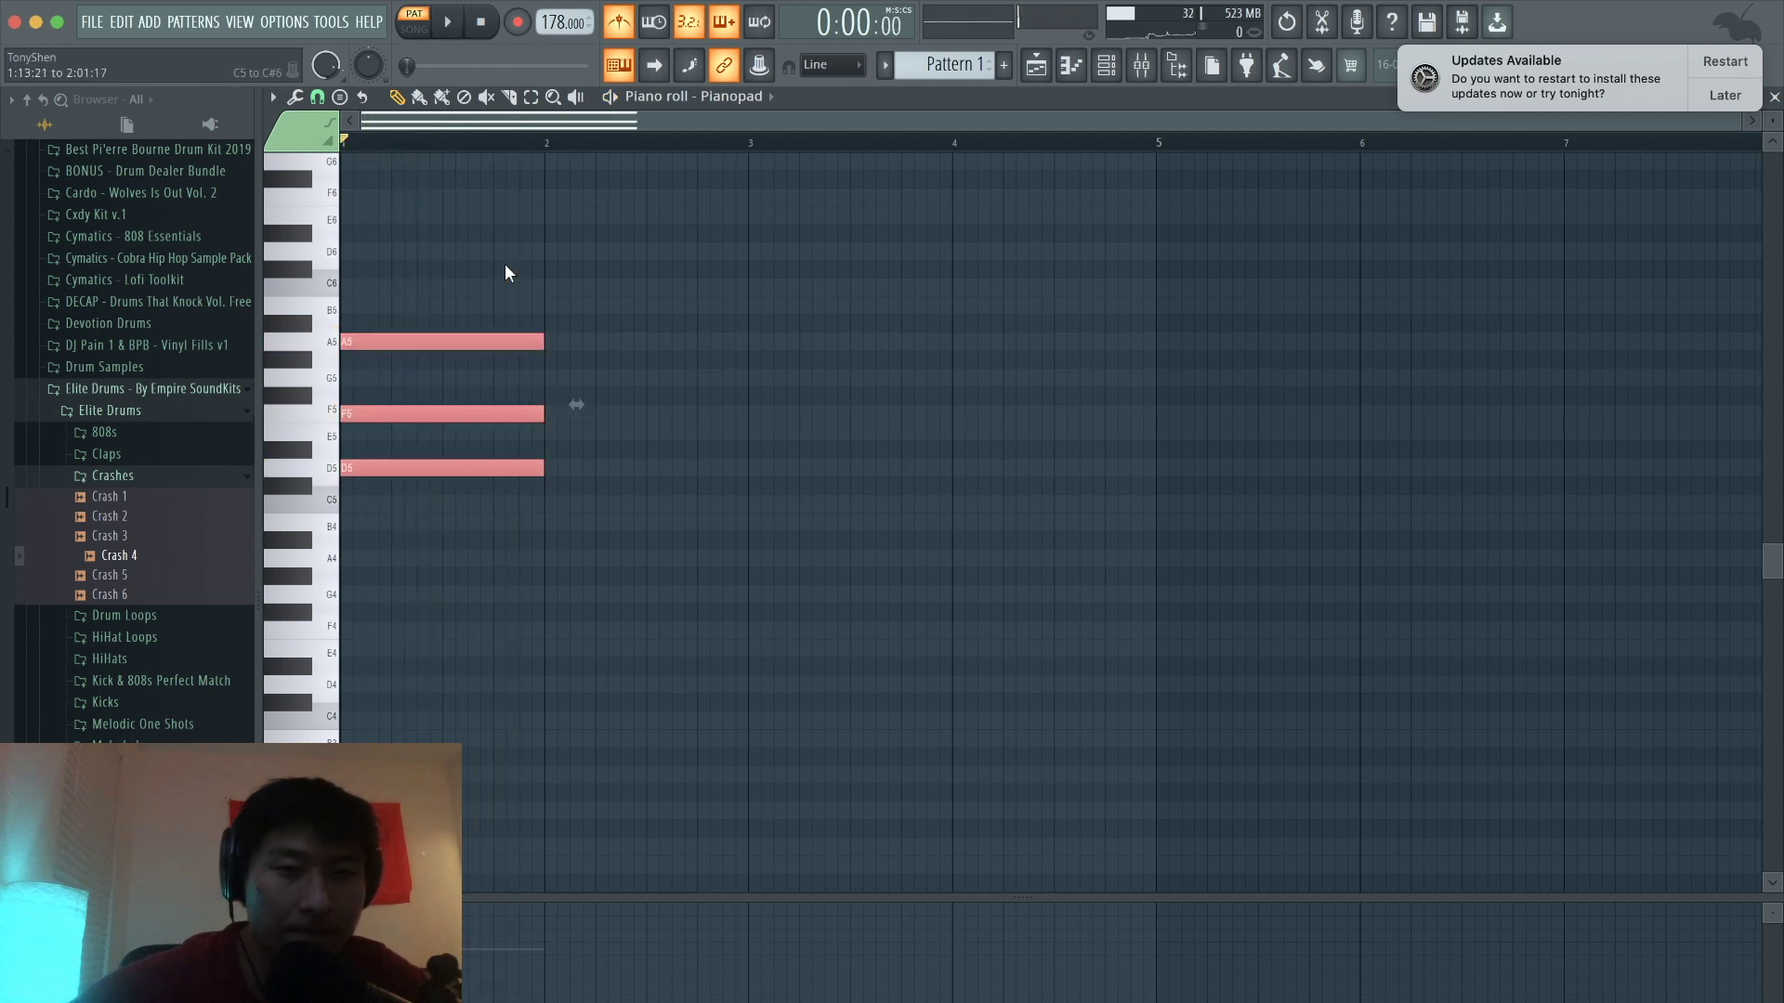
drag(545, 344, 748, 367)
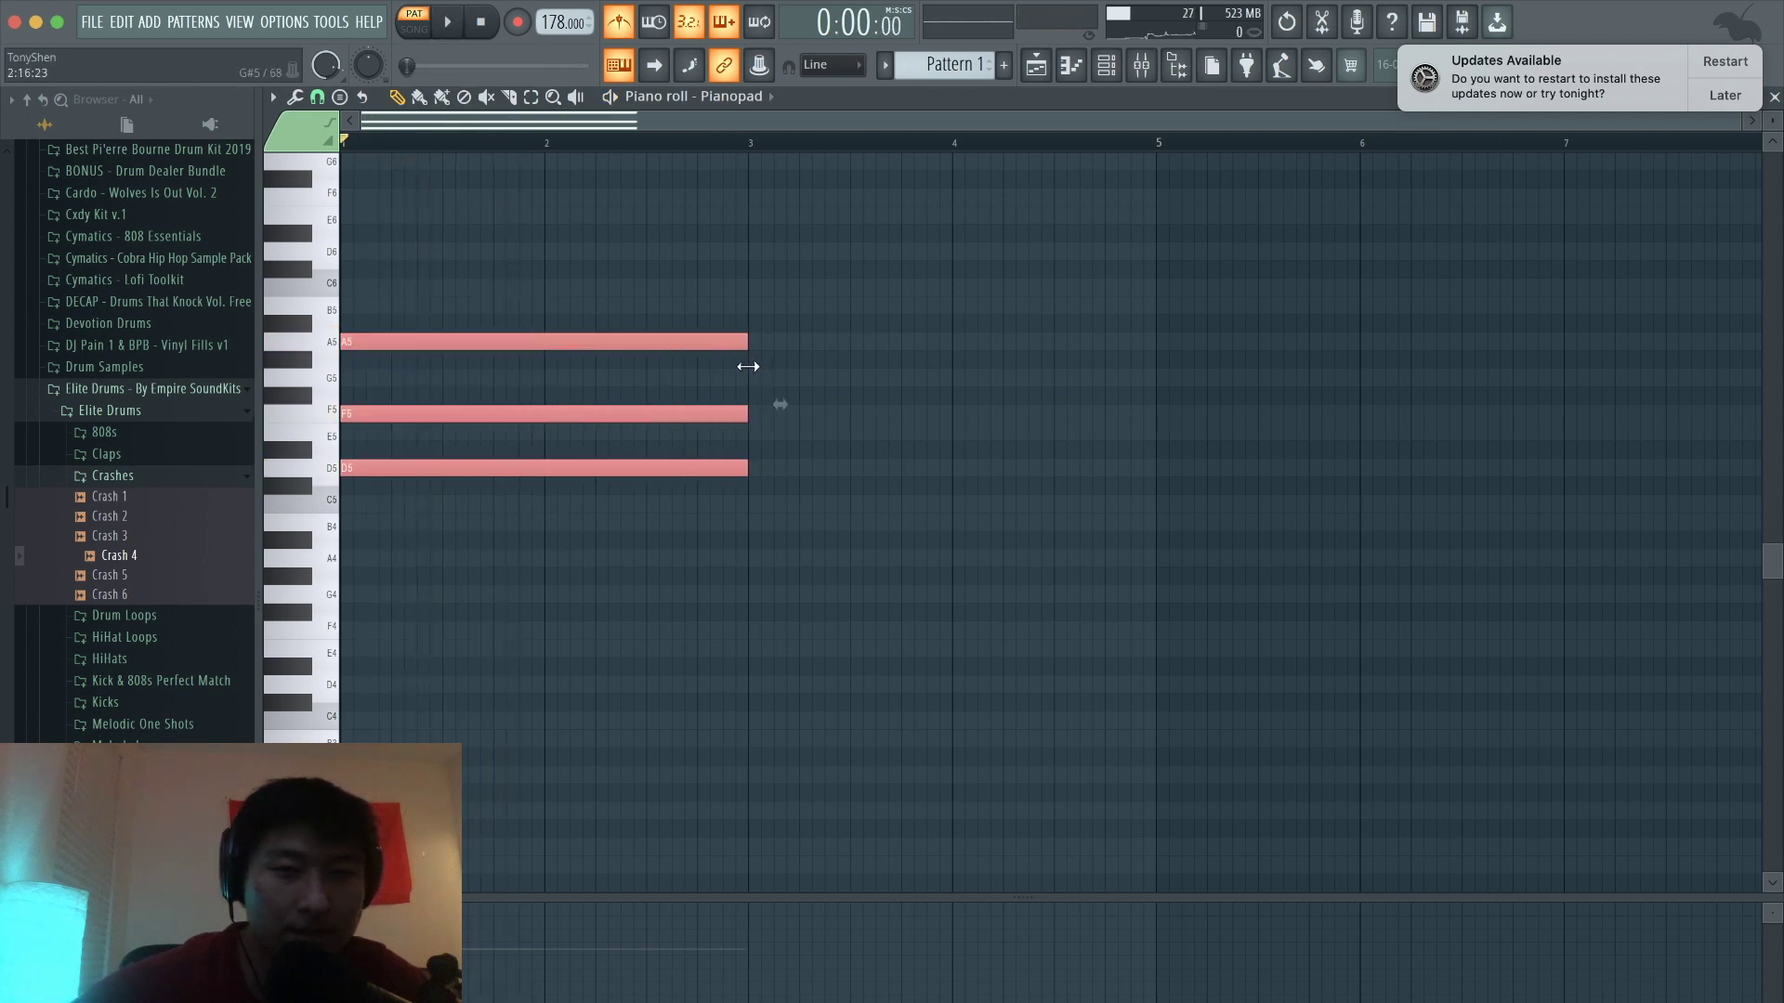
click(933, 333)
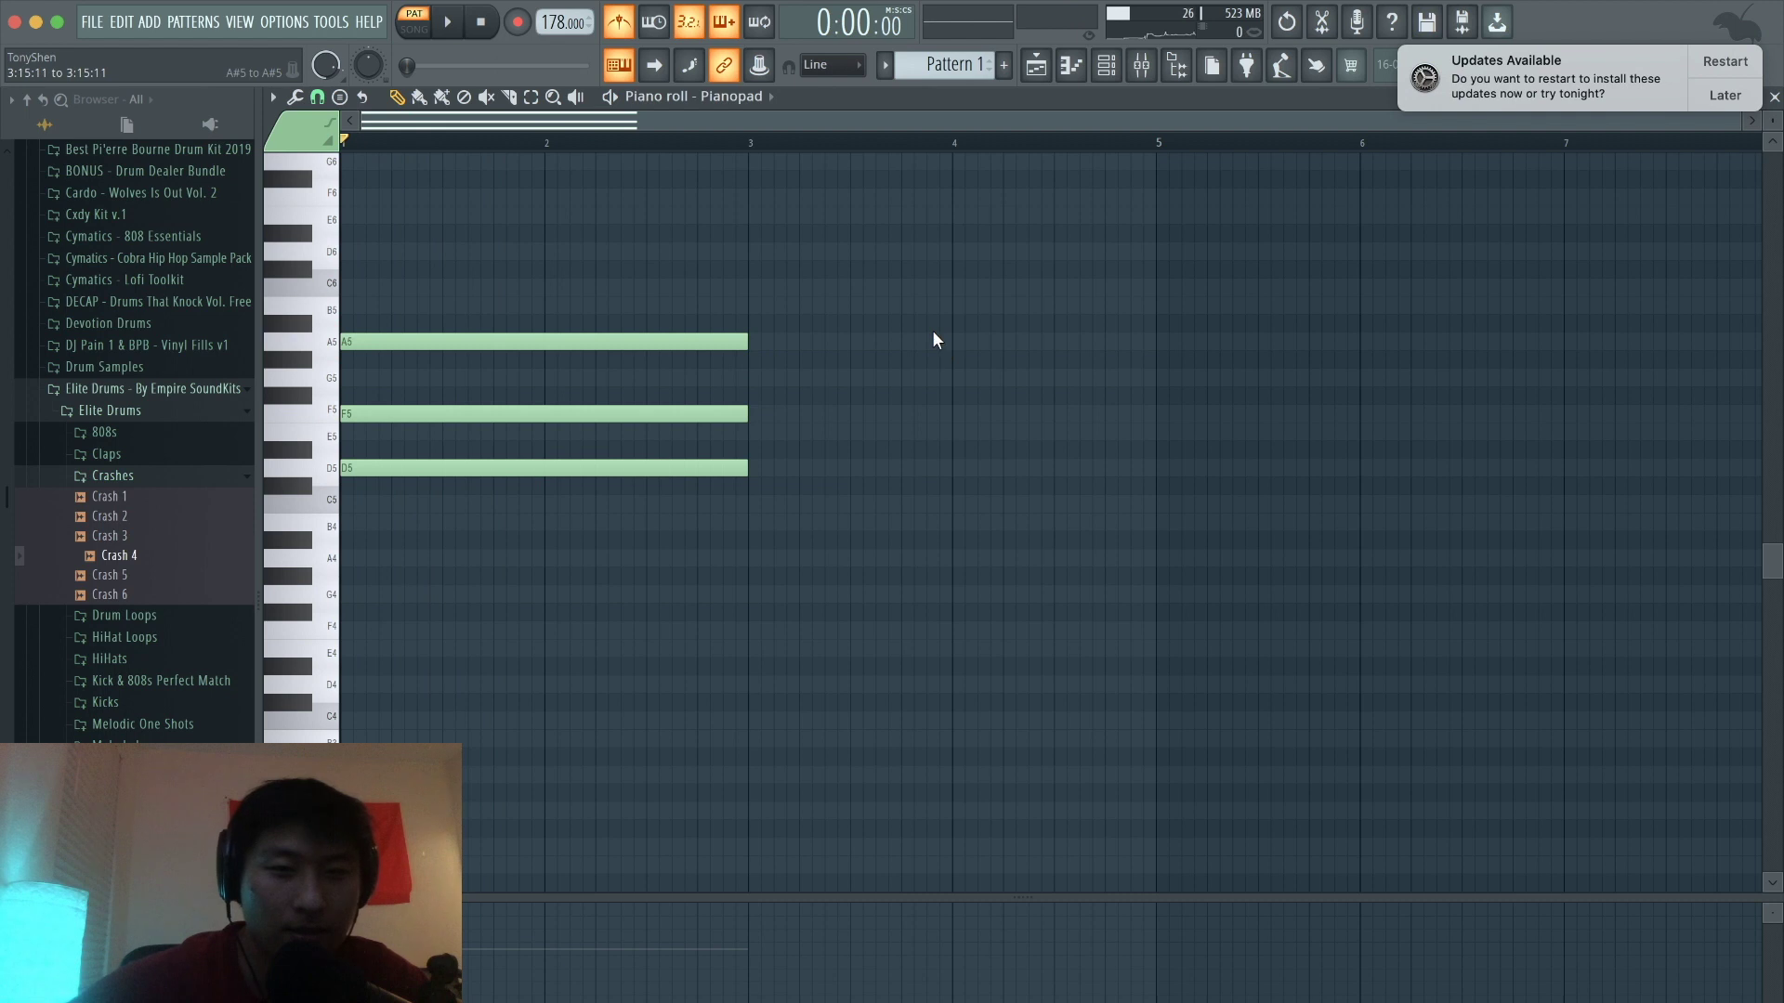
Step: Add a two-bar chord of C5, E5 and G5 starting at bar 3 and play the pattern
click(760, 502)
drag(795, 495, 784, 498)
key(space)
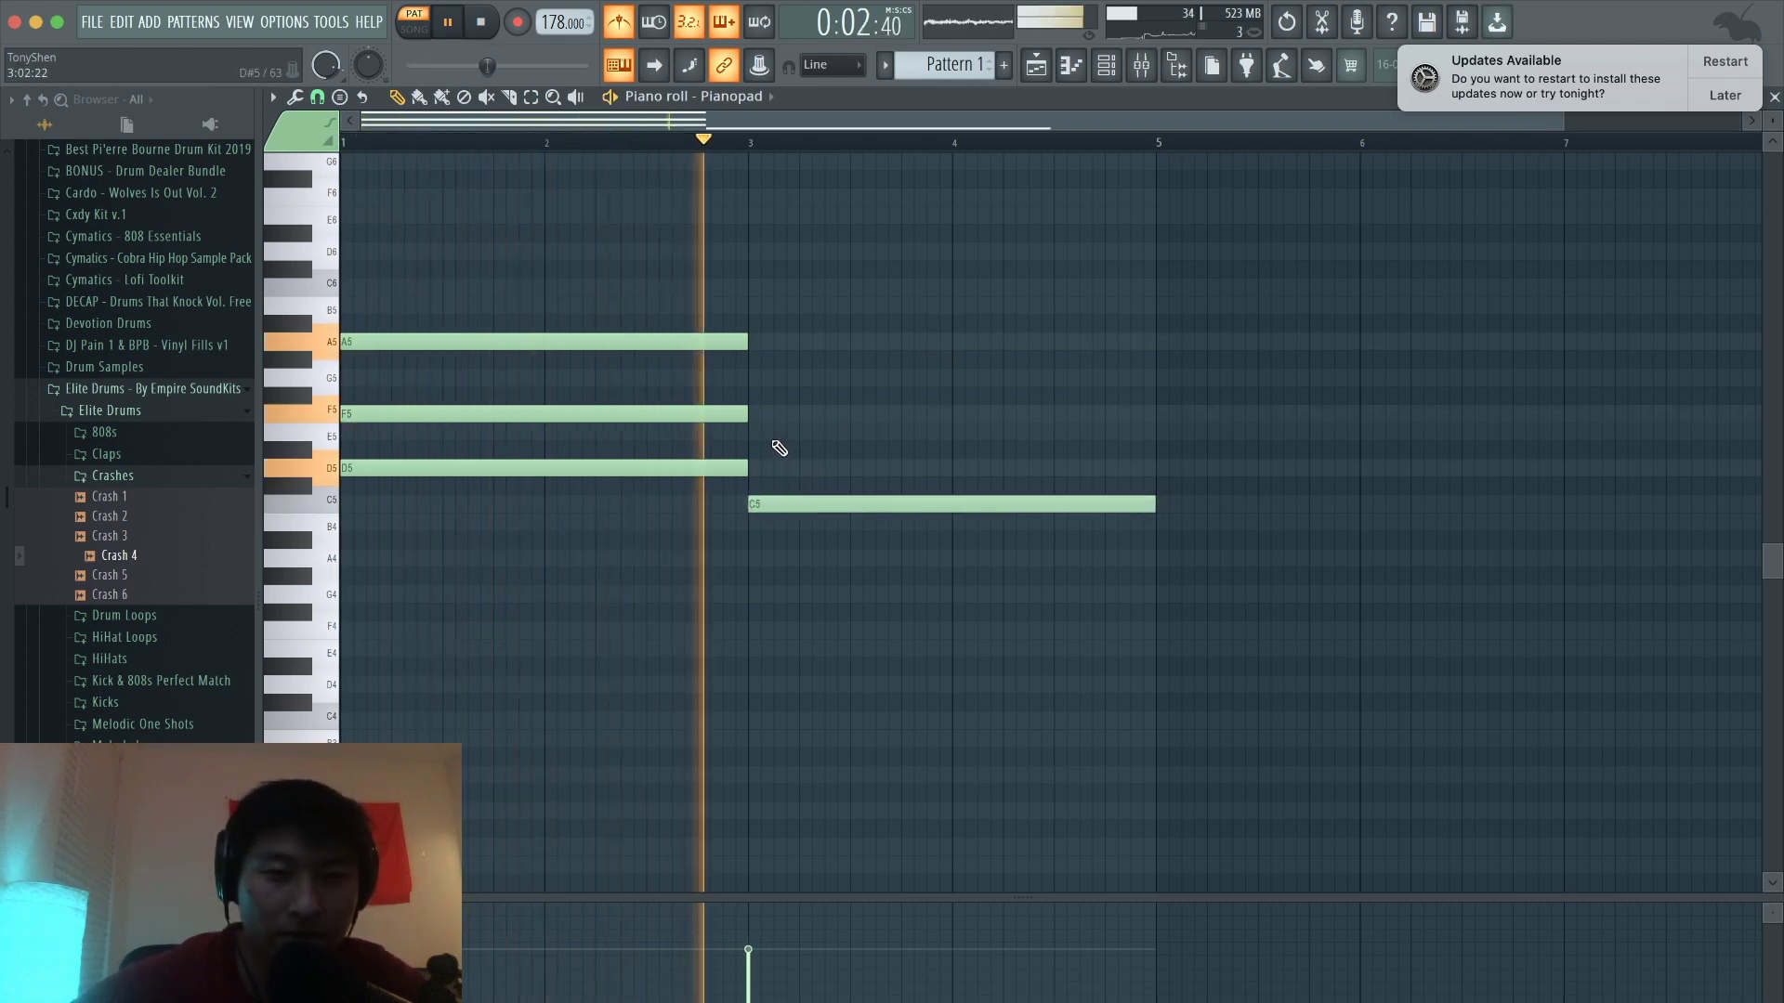
key(space)
drag(755, 451, 754, 432)
click(755, 377)
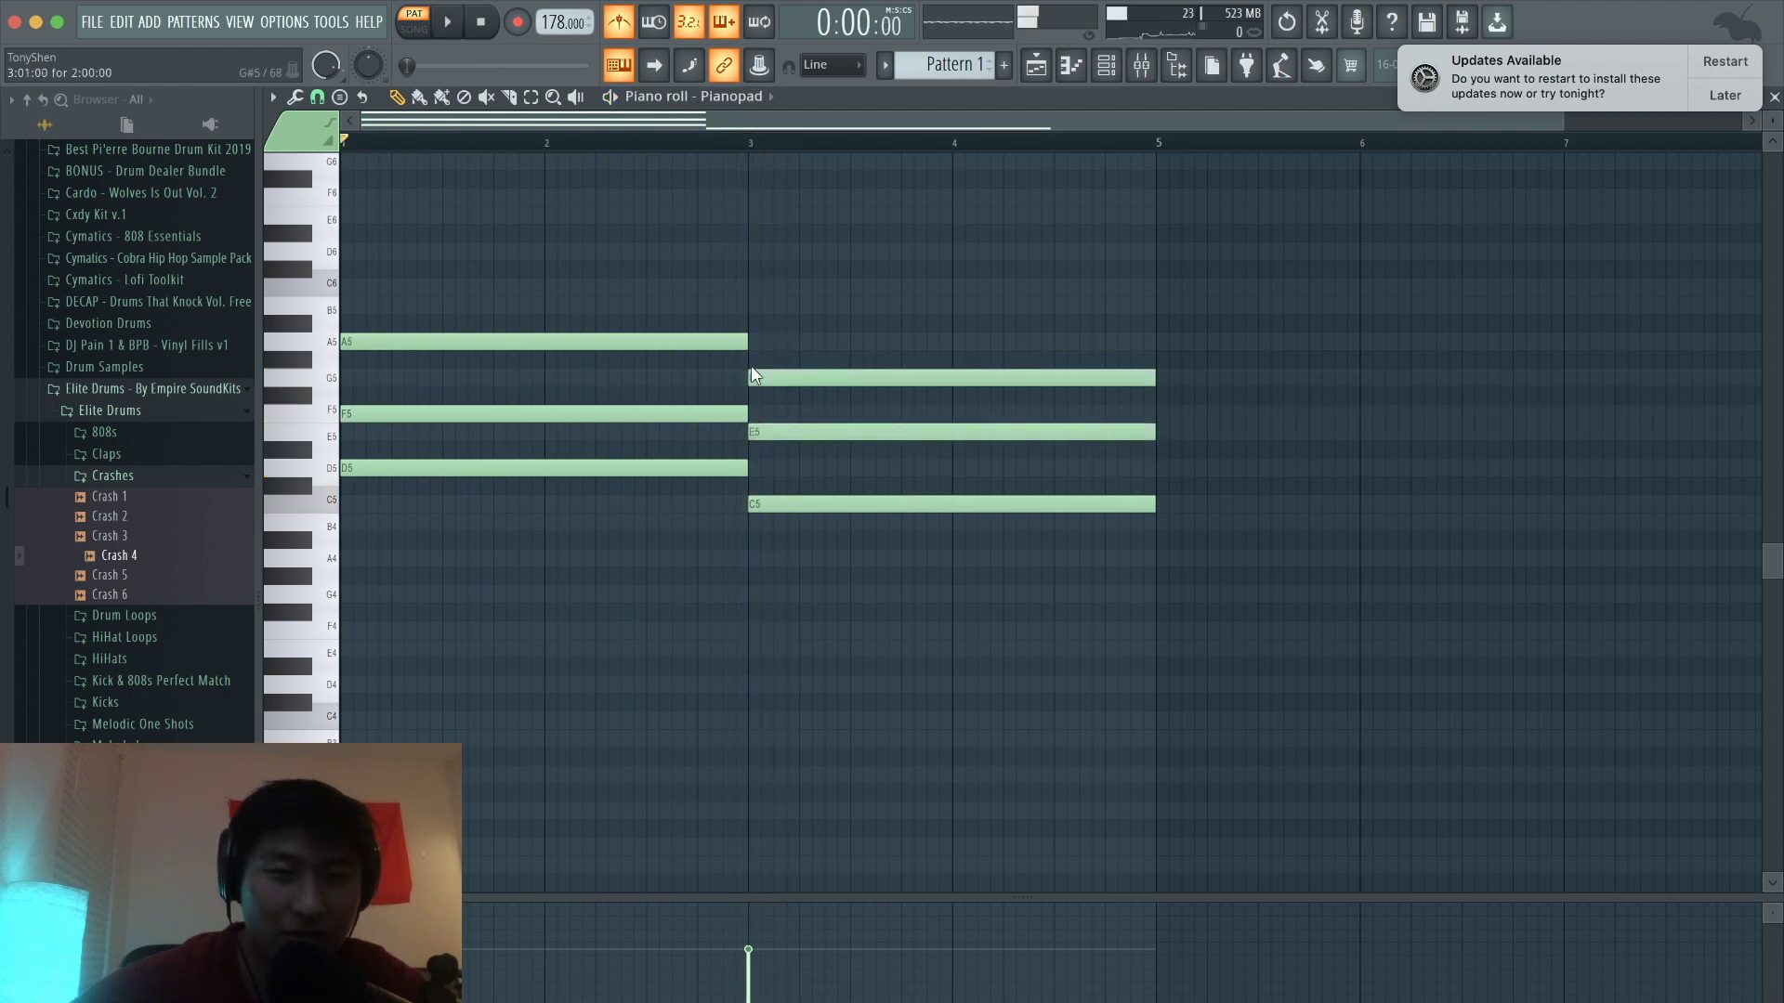
key(space)
Step: Add a two-bar chord of F5, A5 and C6 starting at bar 5 and play the progression
scroll(1050, 307, down, 1)
scroll(1049, 307, up, 3)
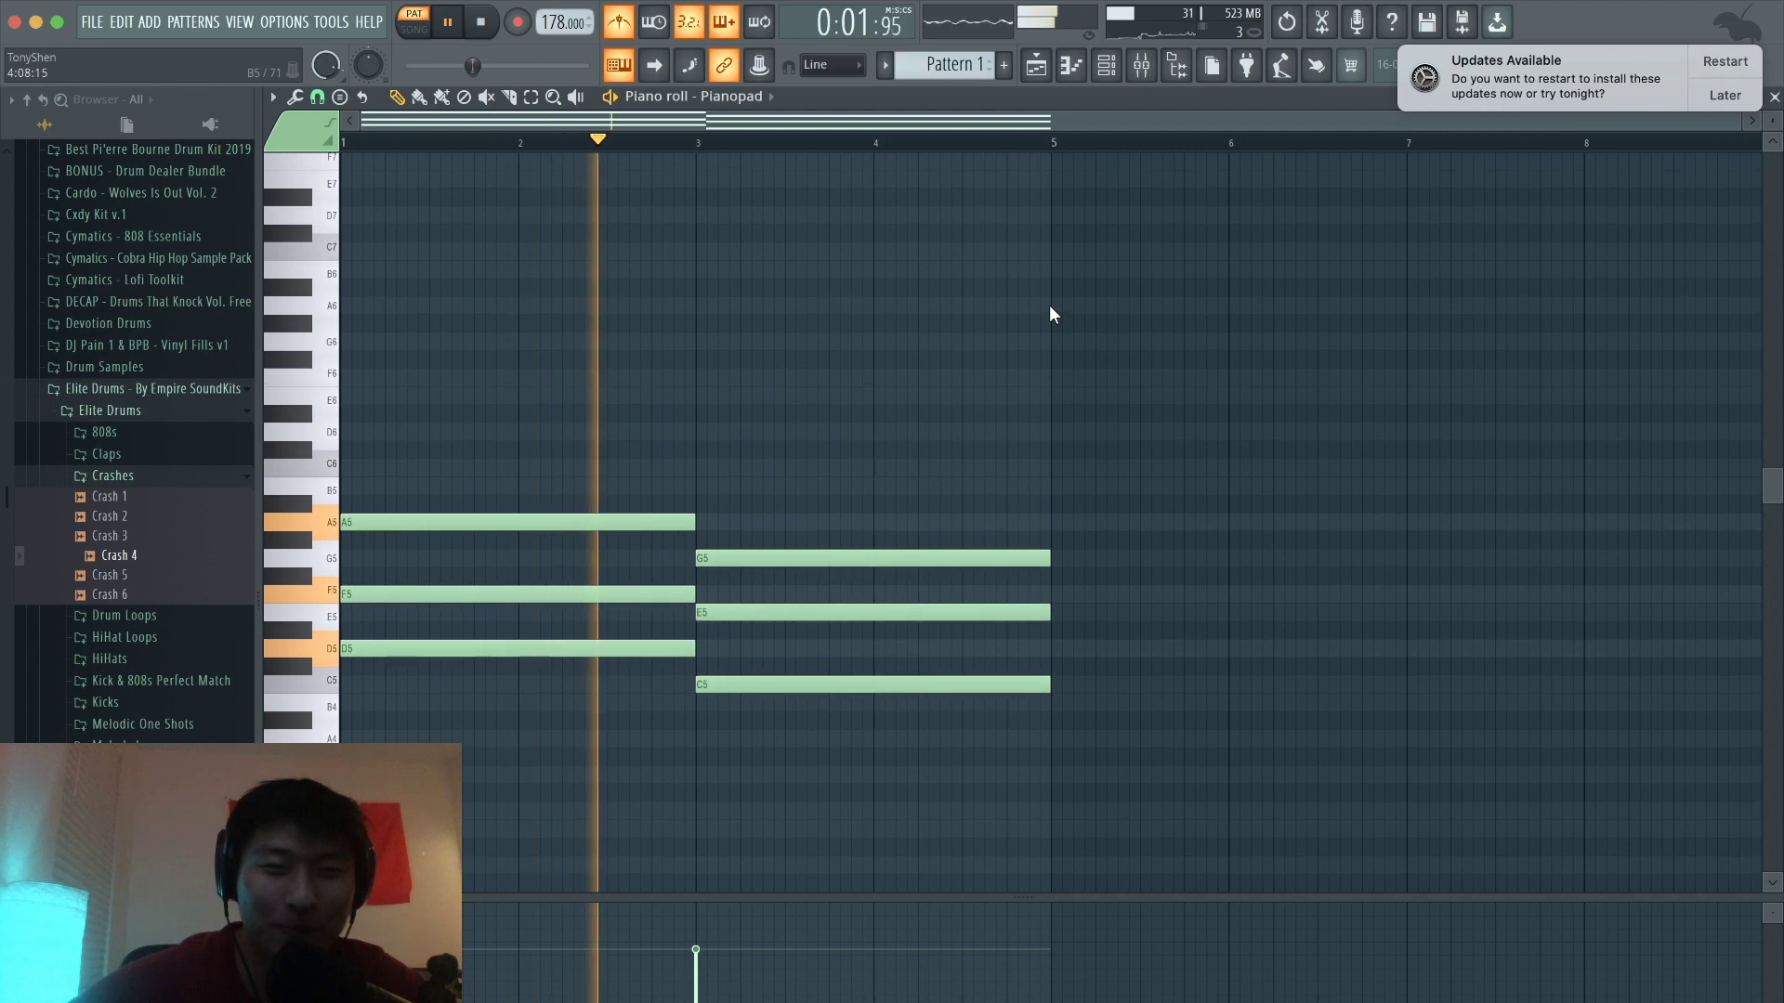
scroll(1050, 314, right, 2)
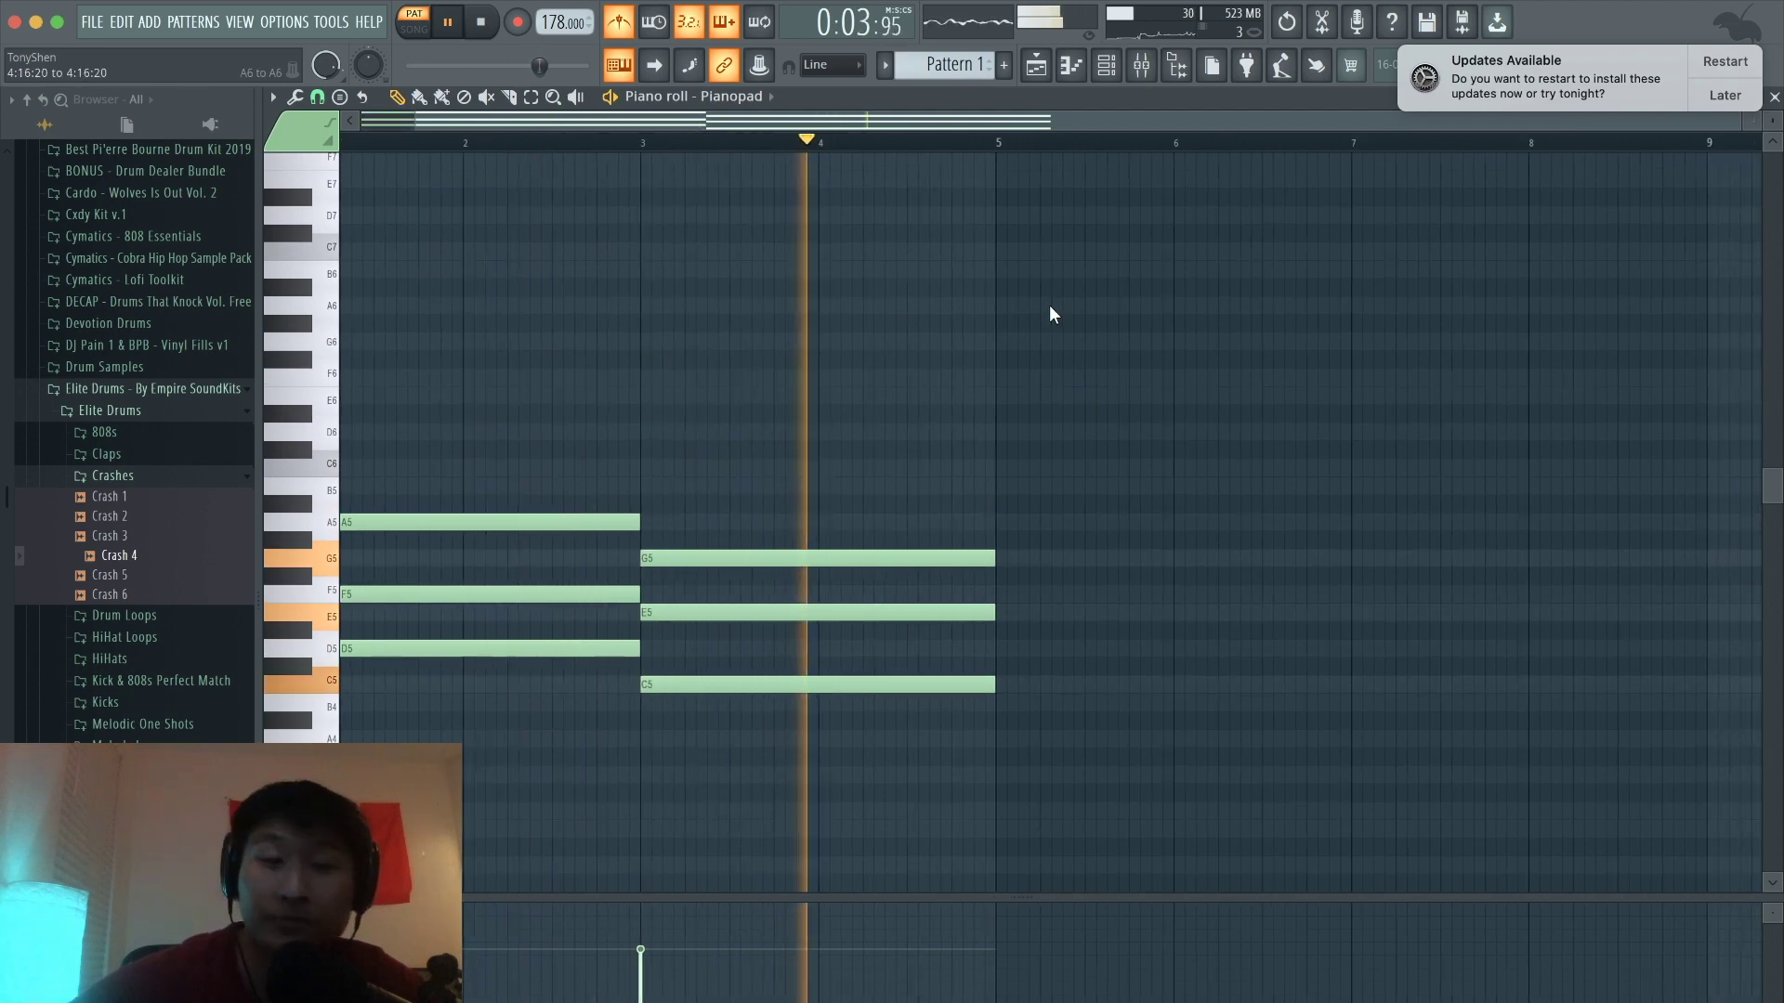
scroll(1050, 314, up, 1)
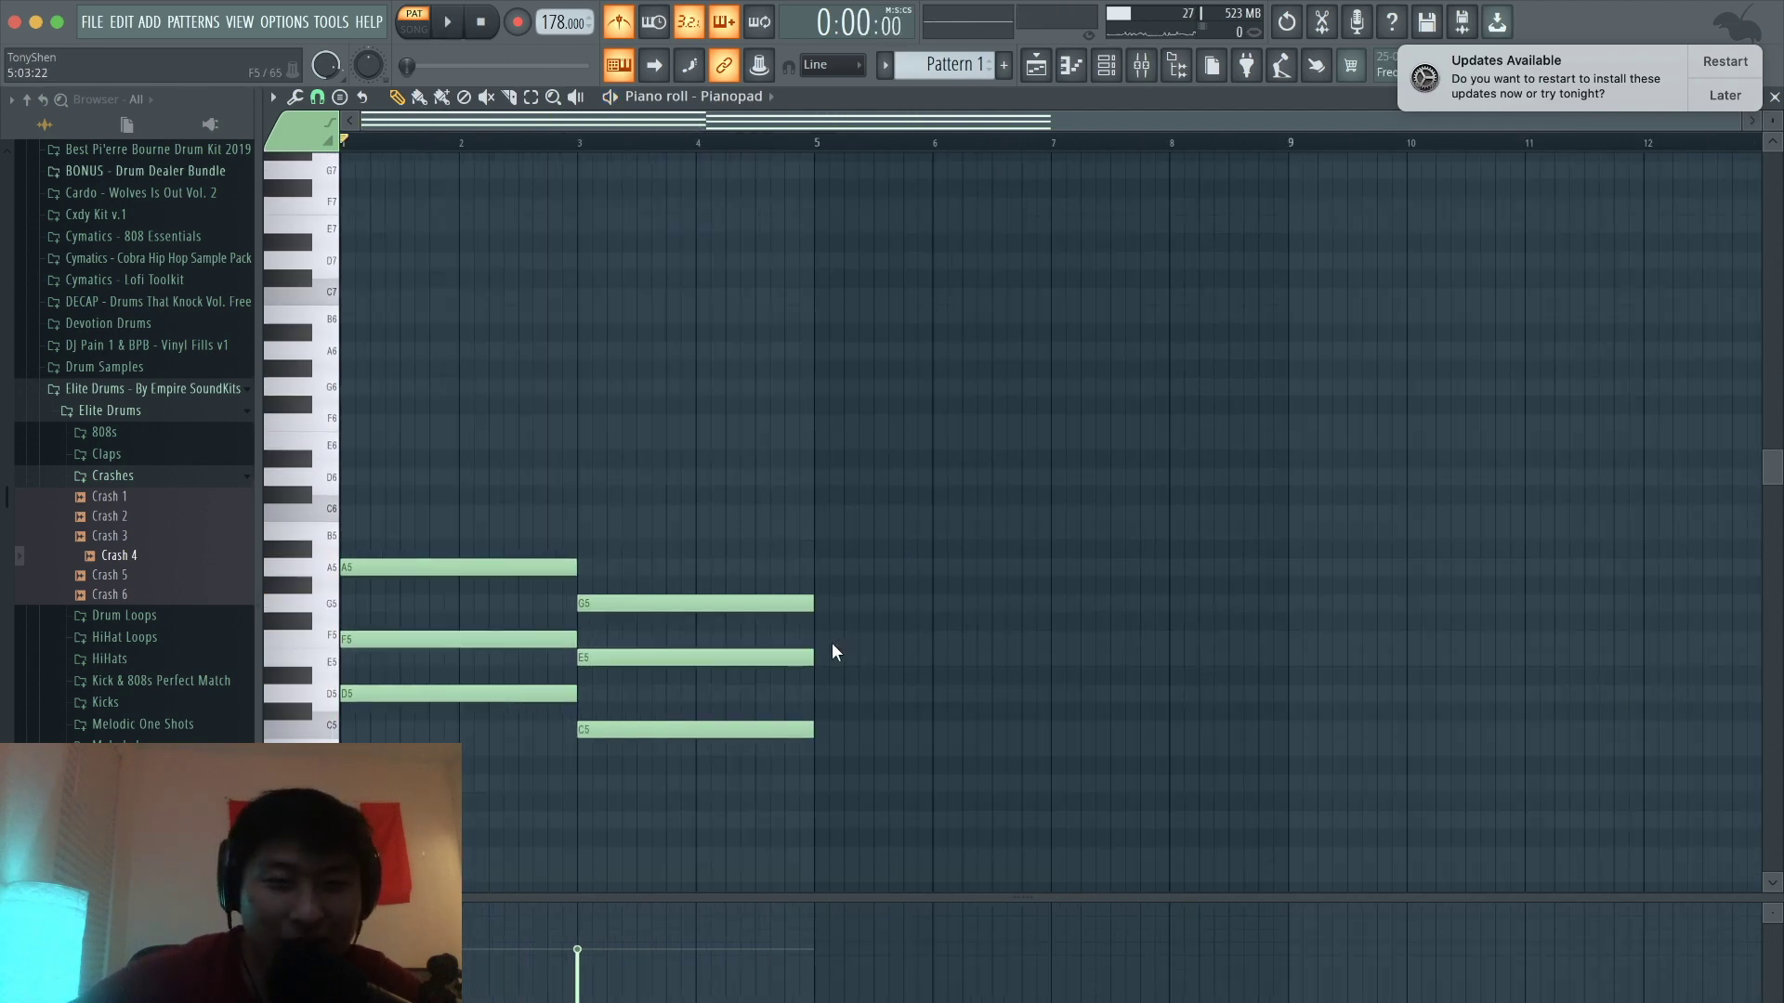
drag(833, 651, 827, 636)
click(830, 661)
click(832, 655)
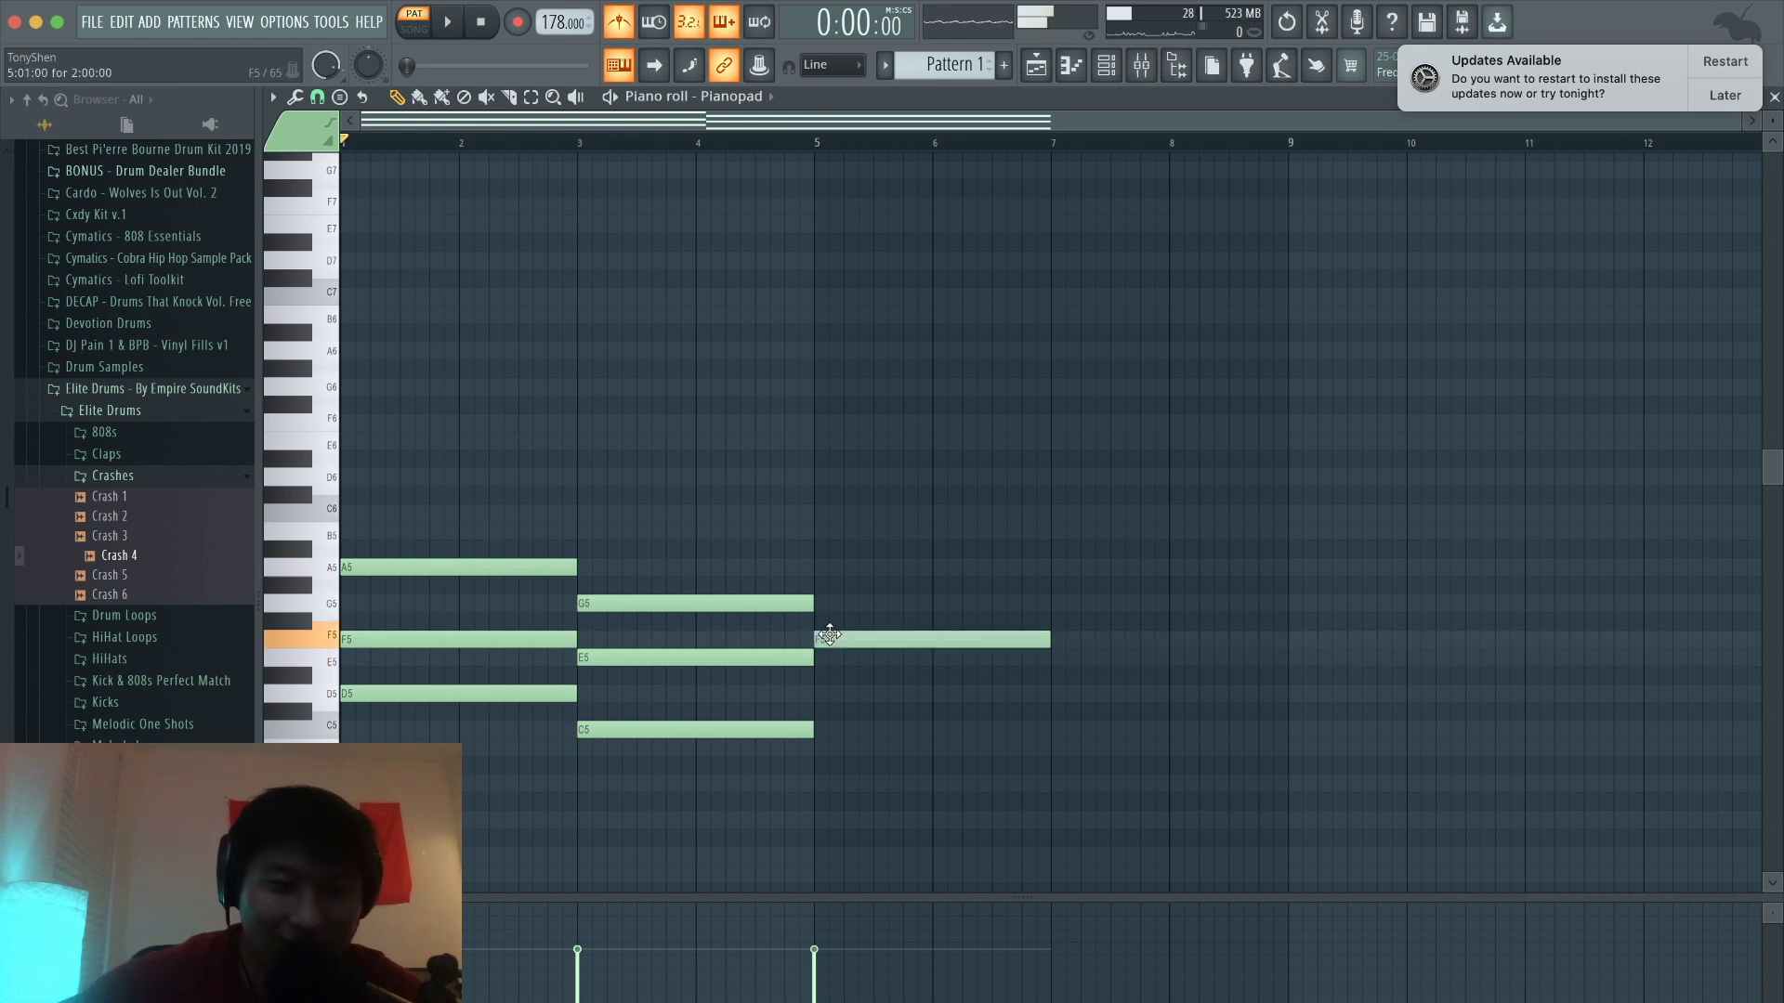
click(838, 568)
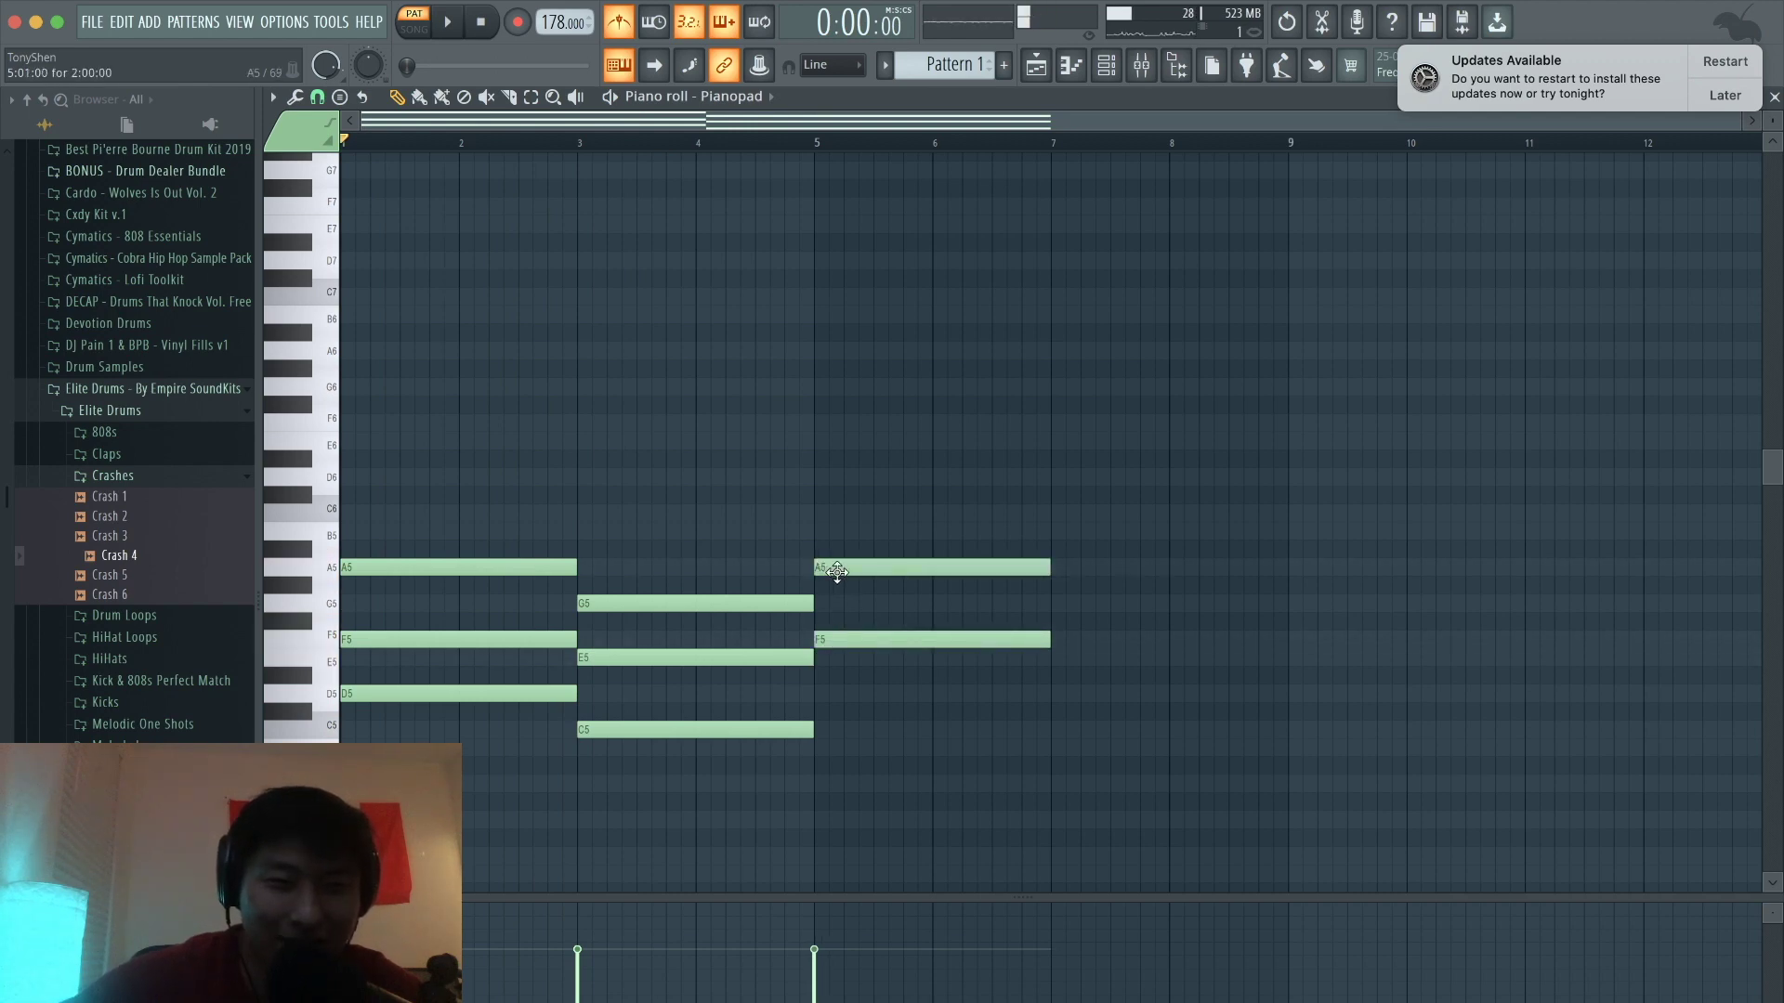
click(838, 495)
drag(814, 518, 813, 521)
key(space)
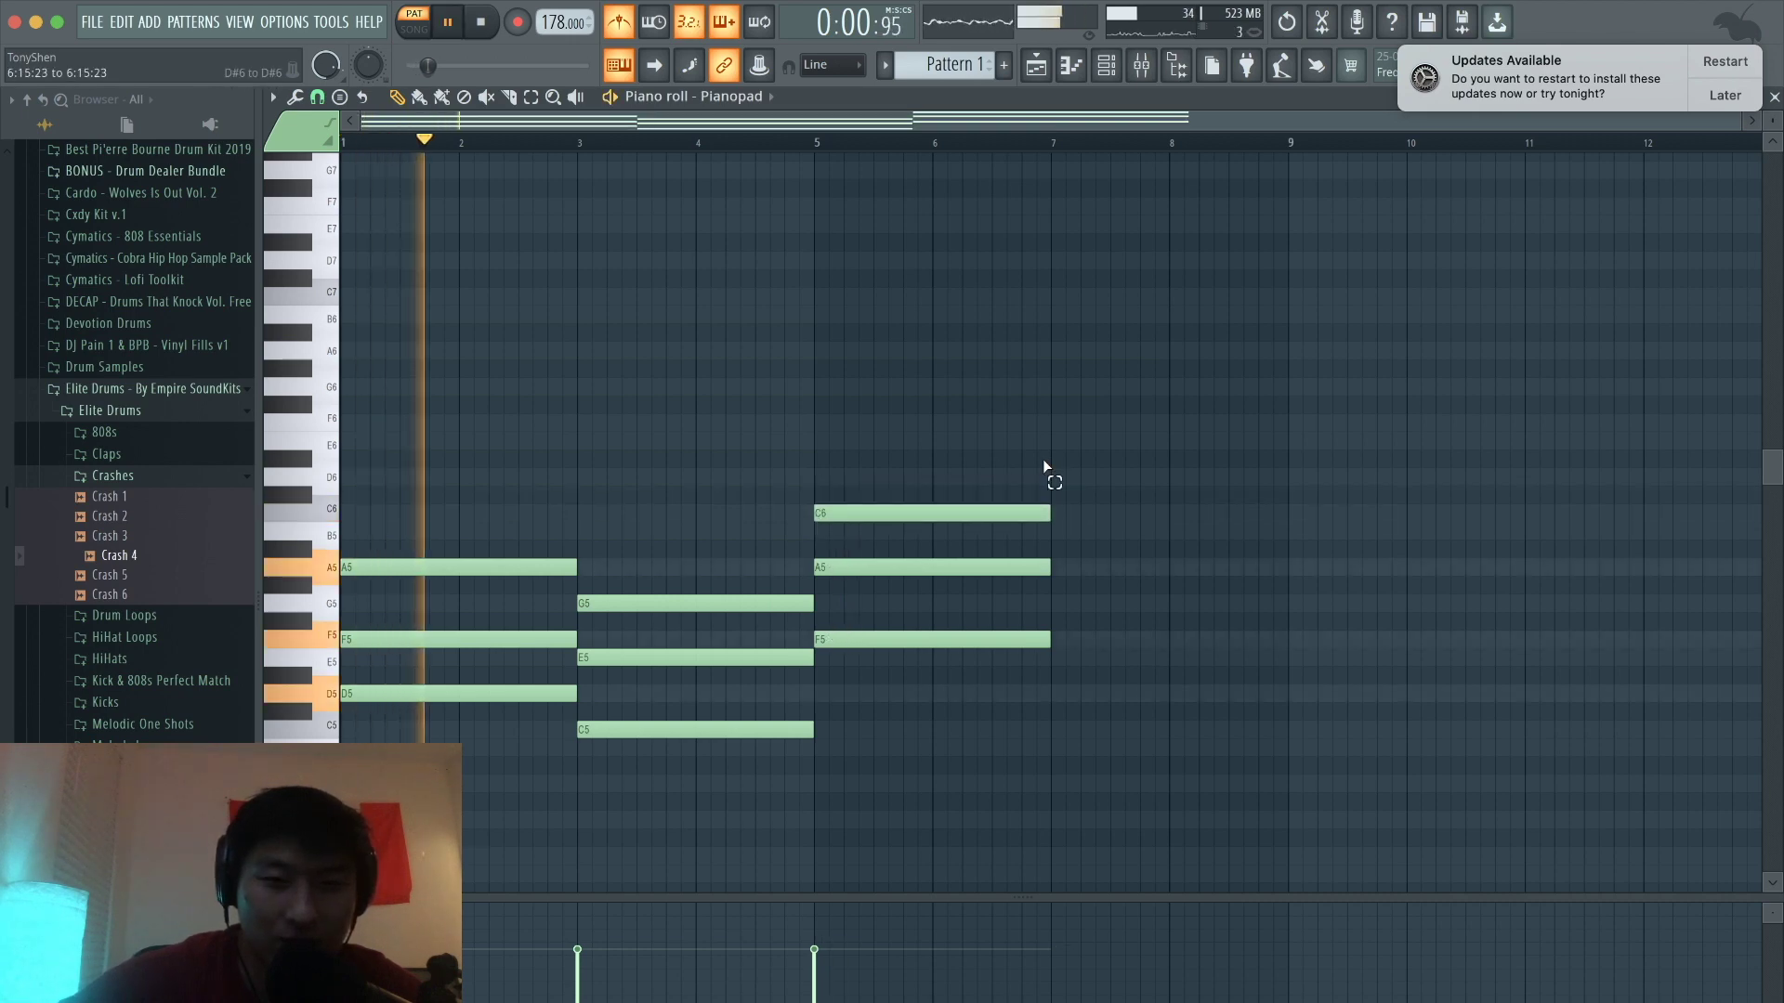
Step: Copy the C5, E5 and G5 chord from bar 3 to bar 7 as the fourth chord
drag(751, 790, 711, 560)
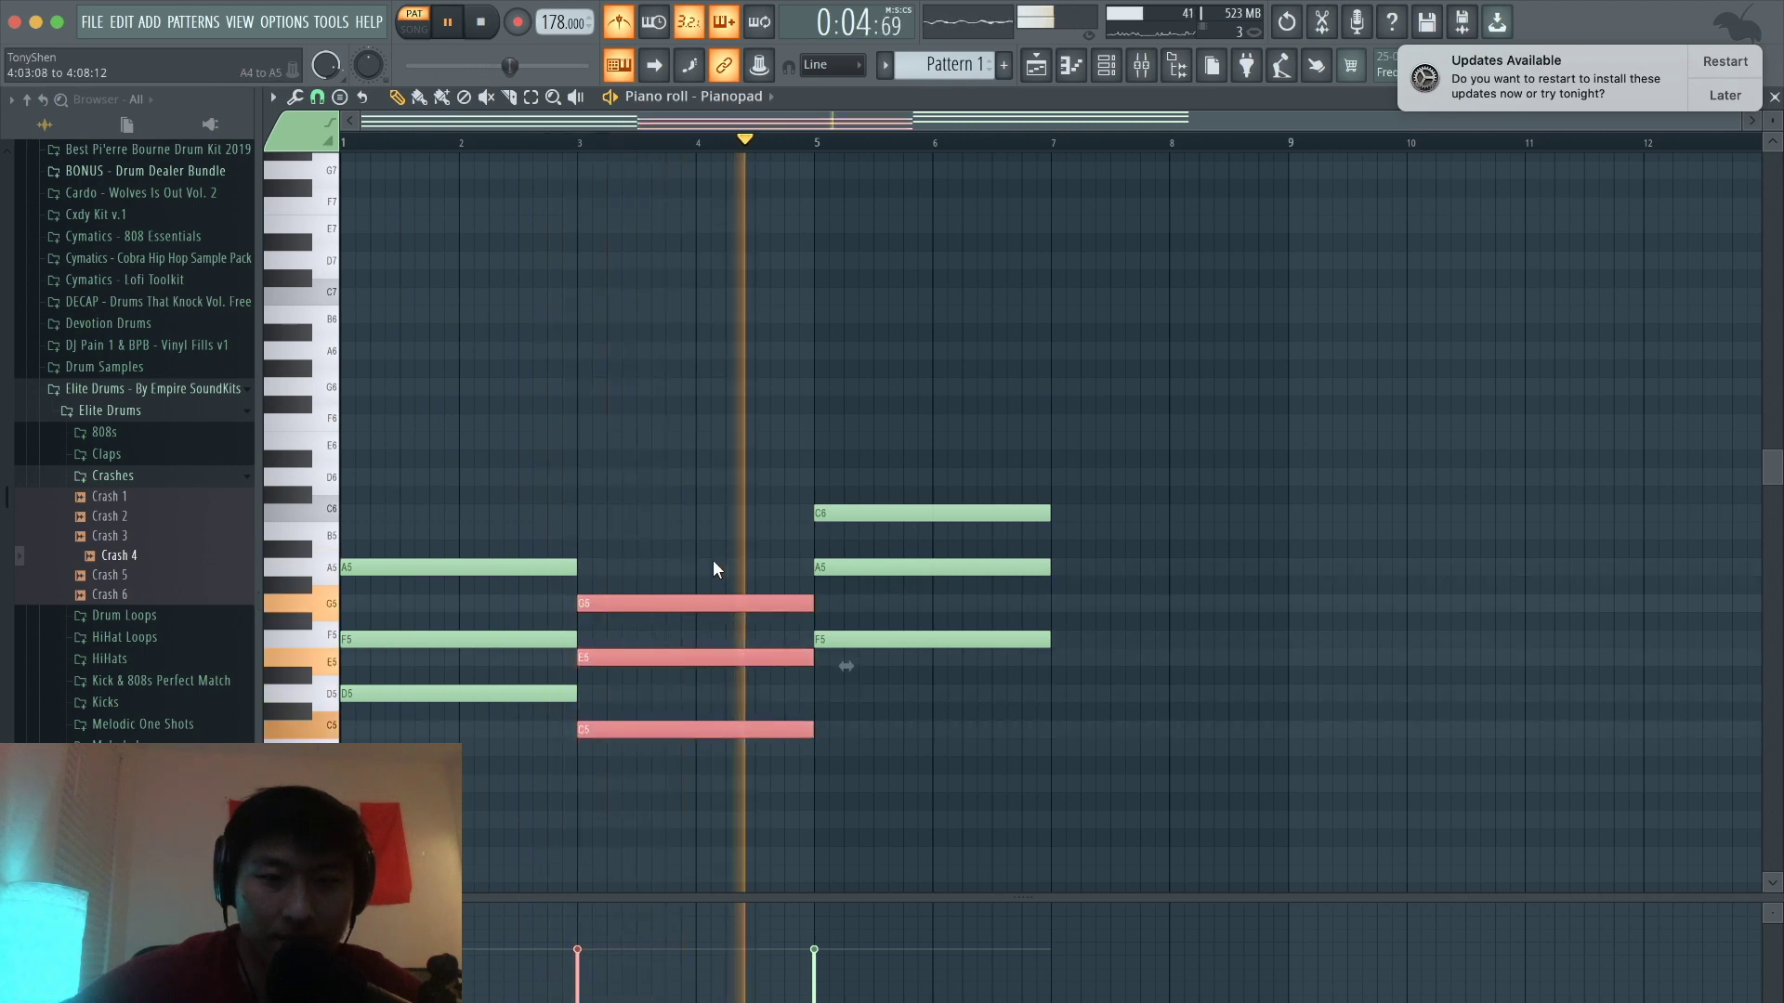
key(space)
drag(695, 657, 1167, 658)
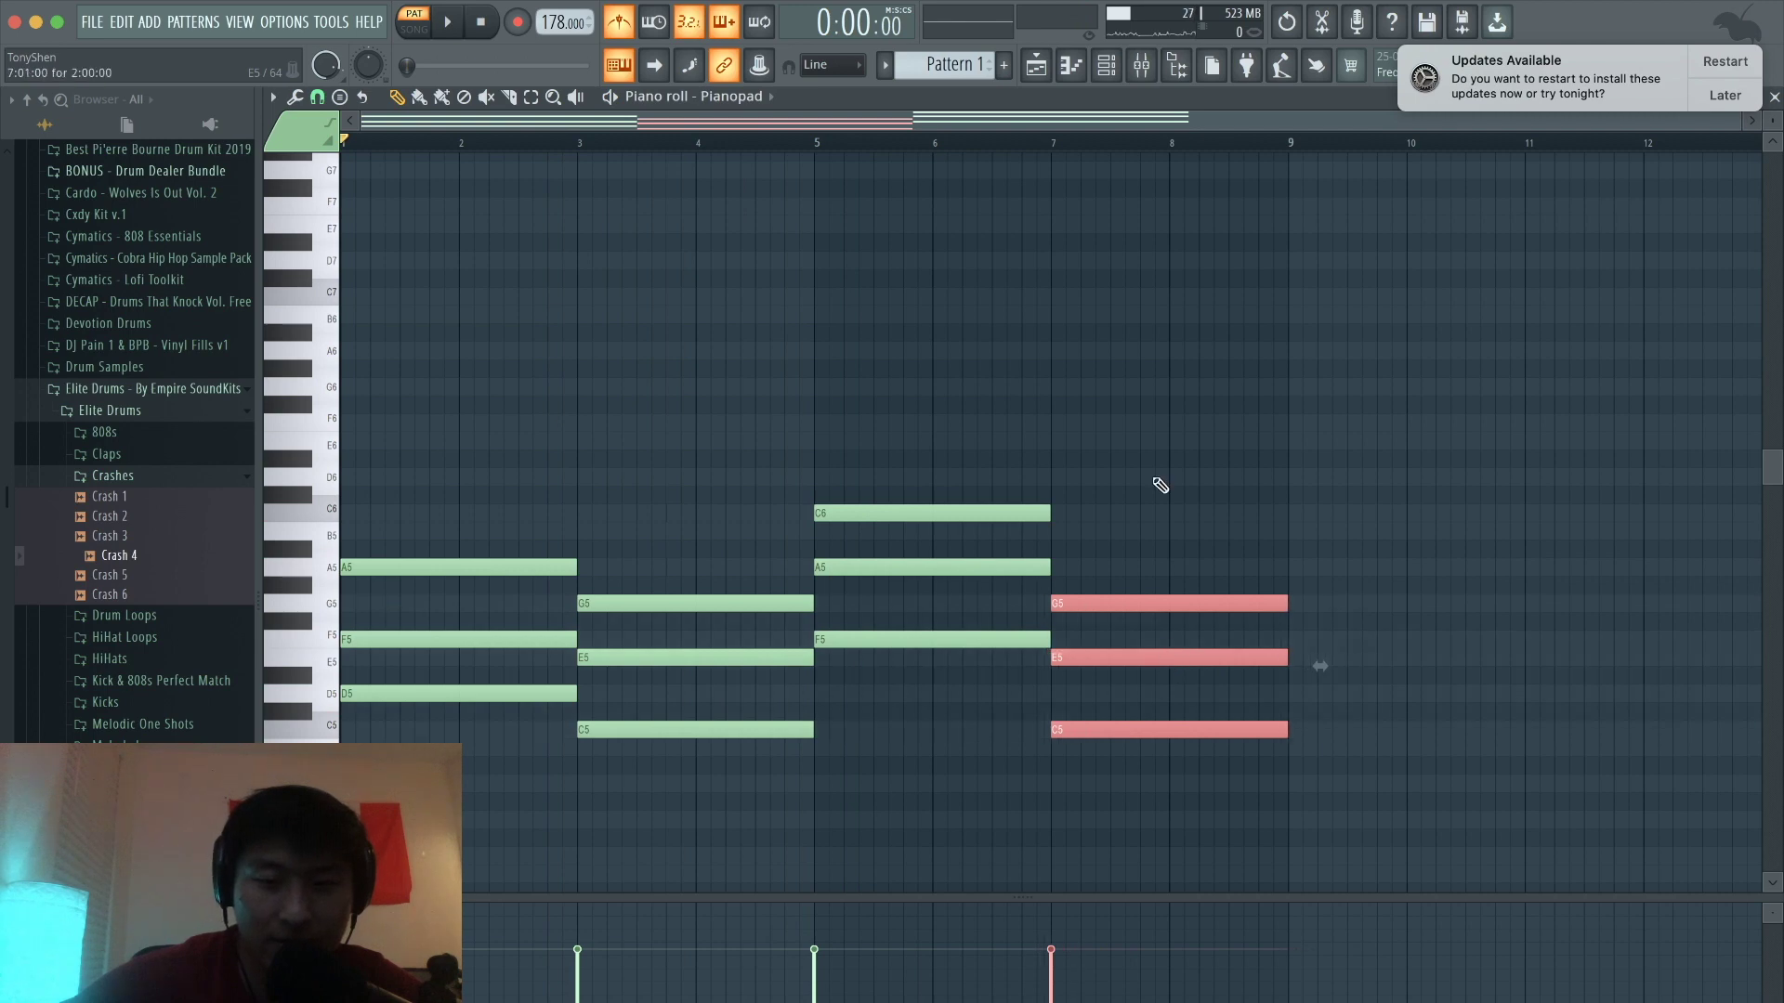
click(1142, 438)
Step: Set the buffer length to 2048 samples in the audio settings and close them
click(284, 21)
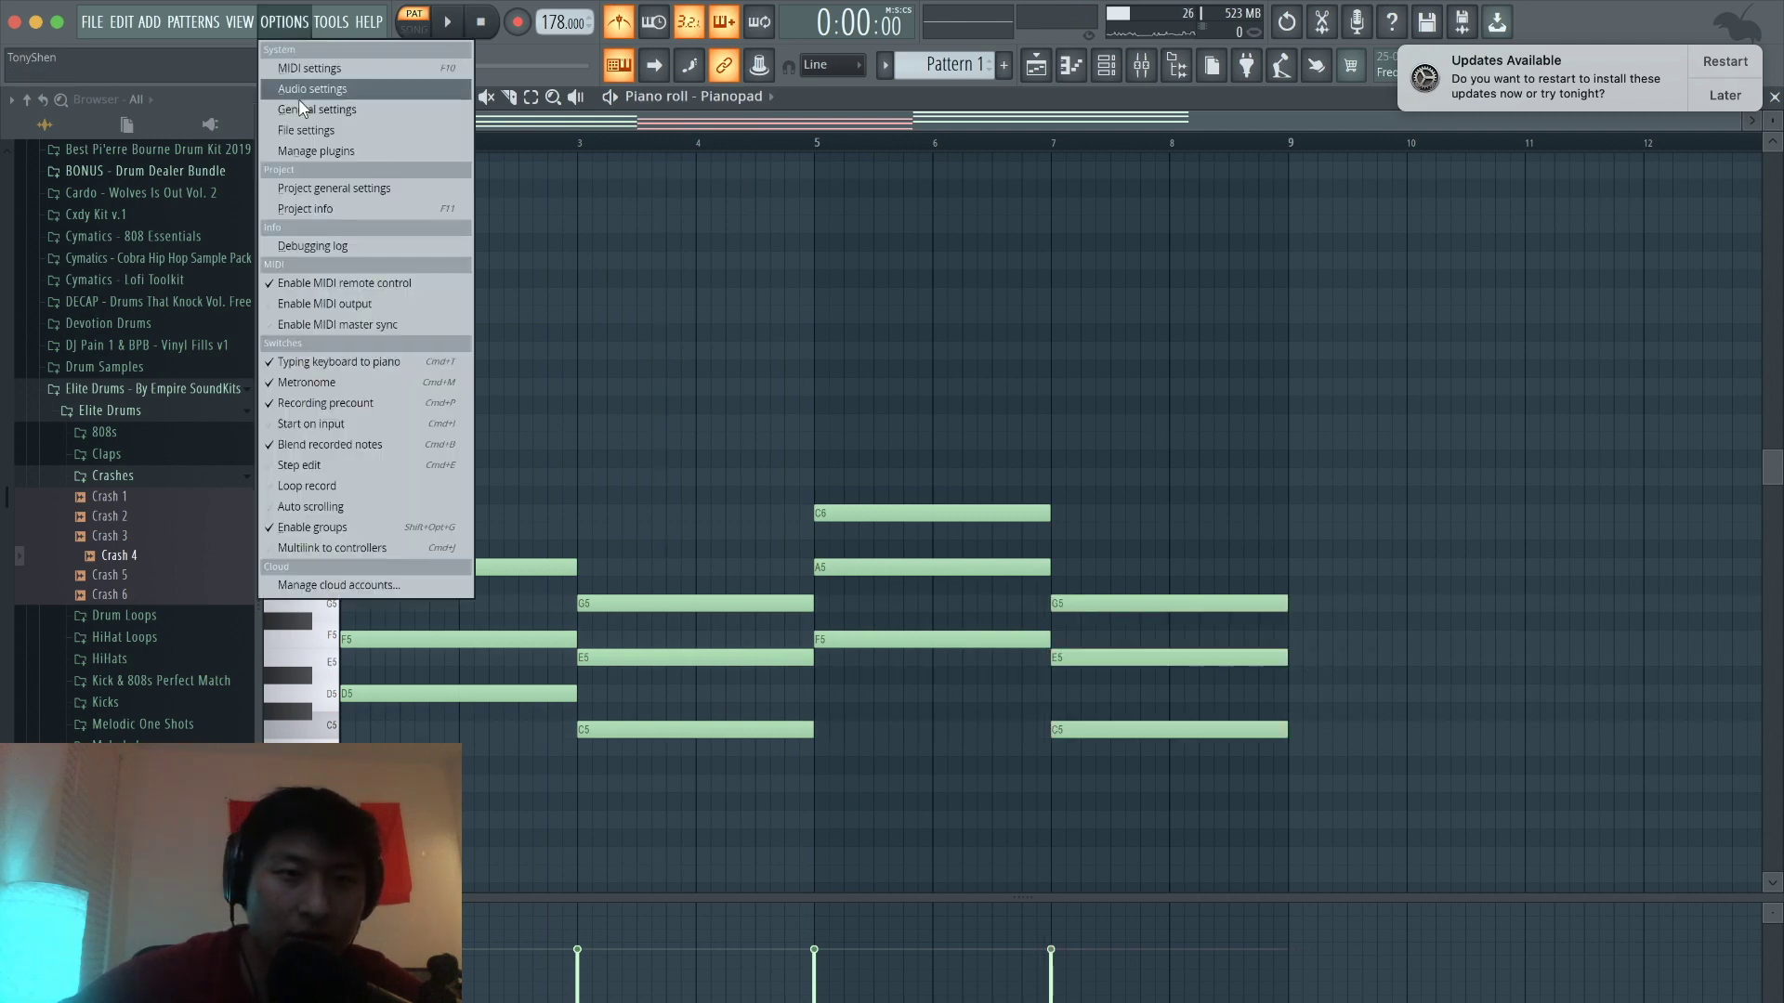
click(299, 89)
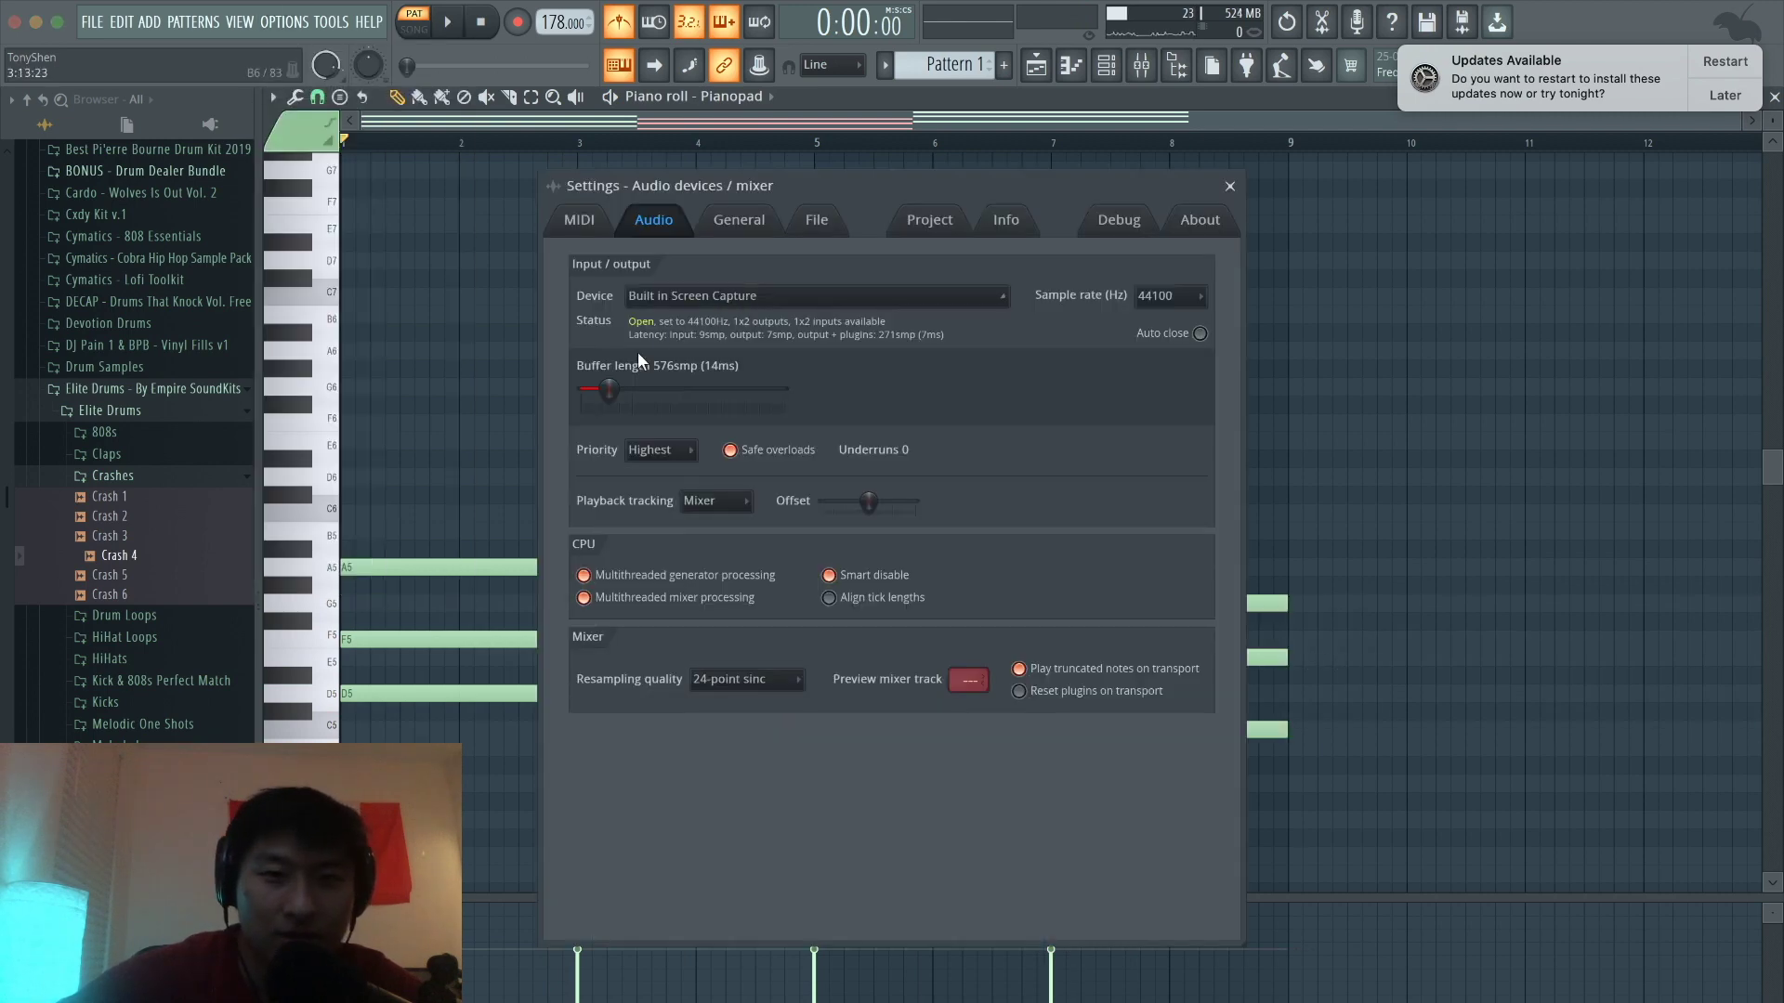
drag(608, 389, 683, 389)
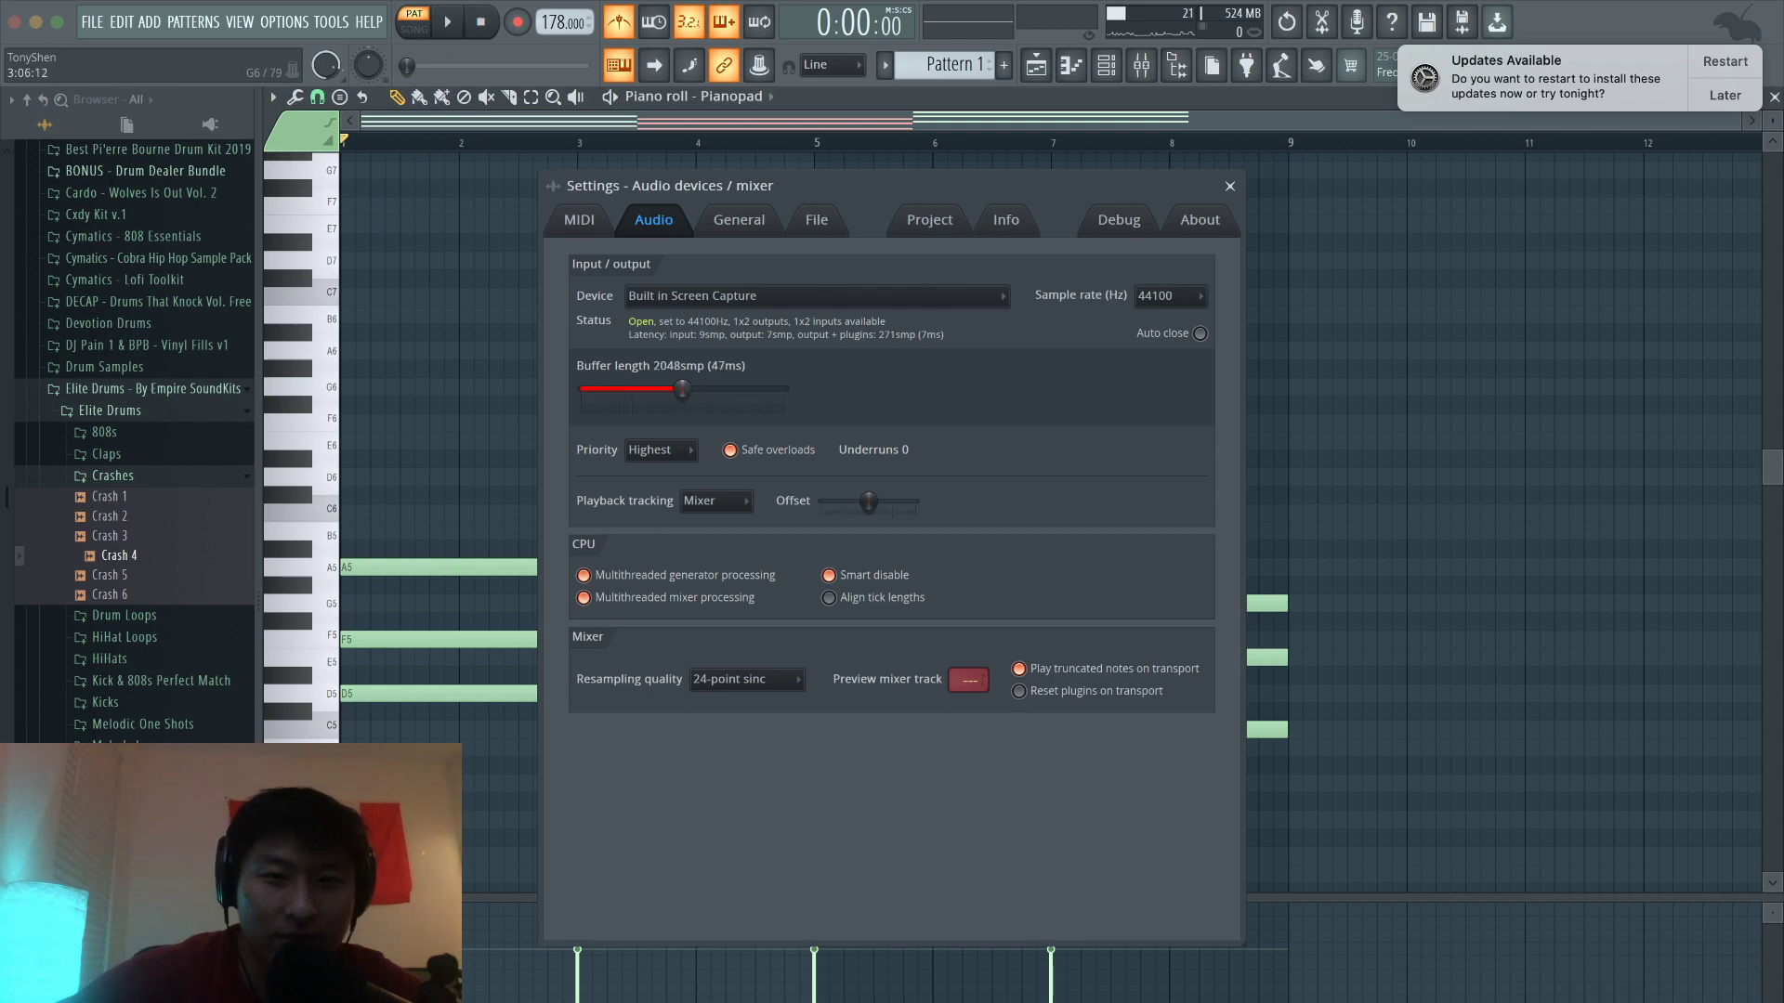
click(1229, 187)
Step: Play back the four-chord progression to listen to how it sounds
key(space)
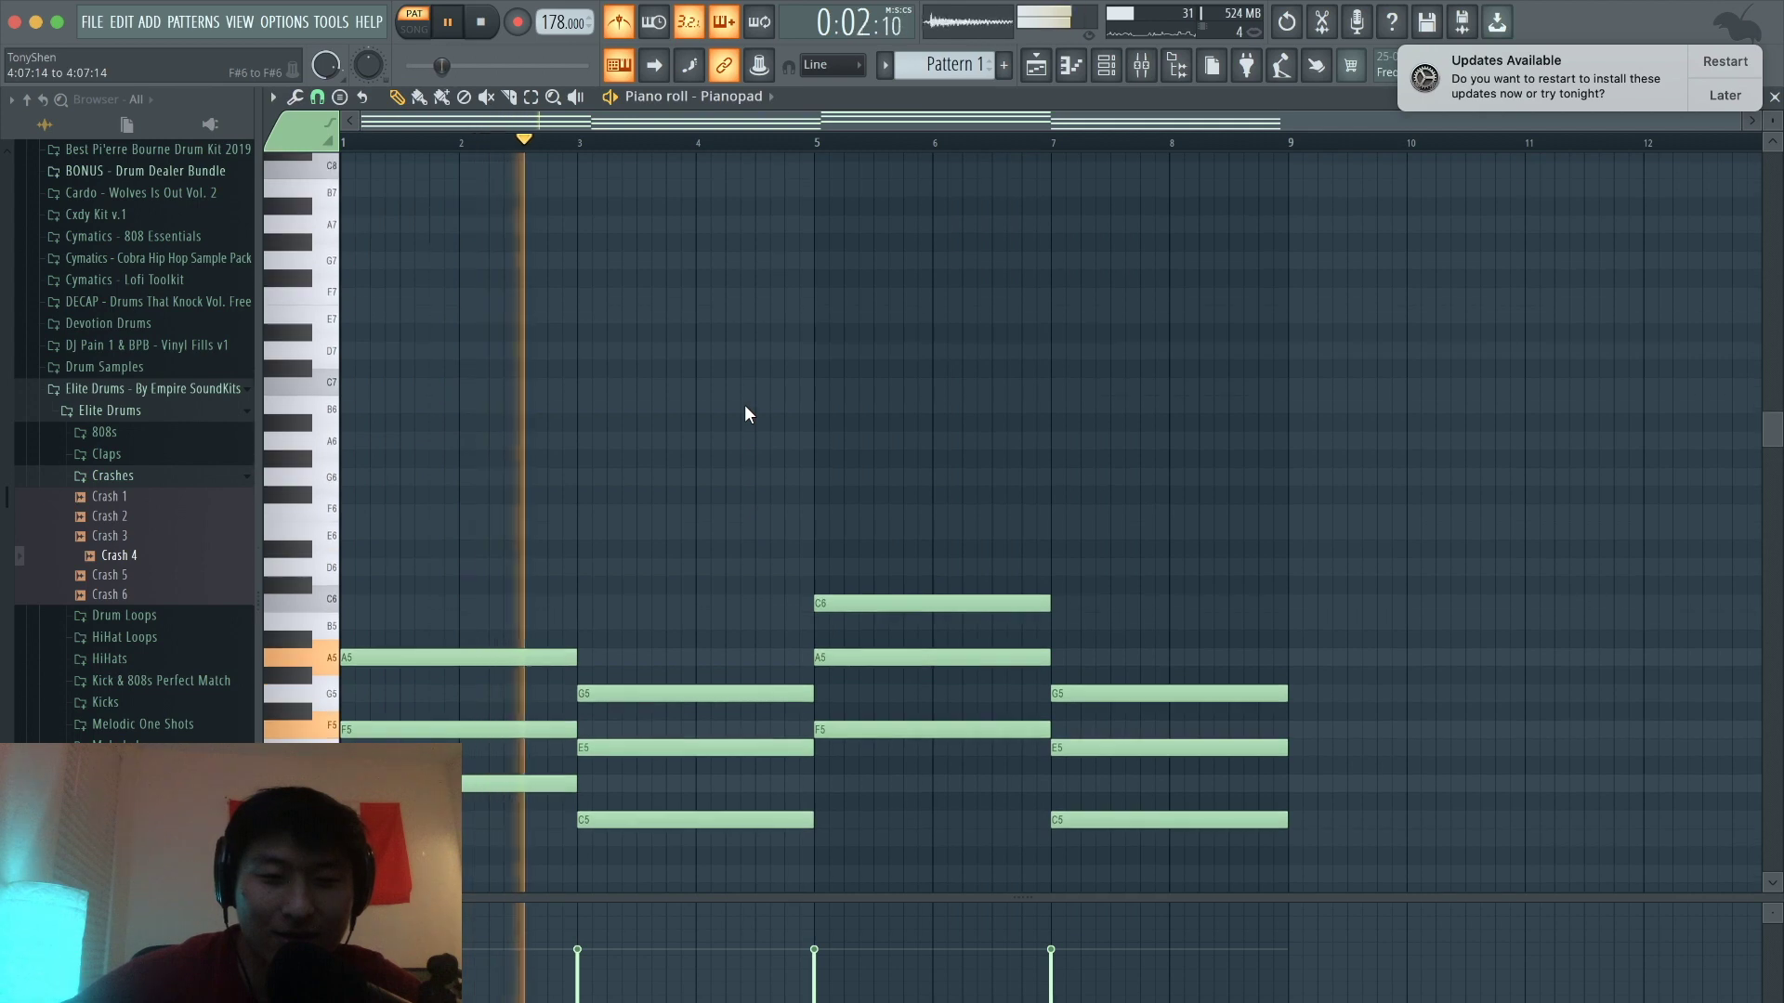
key(space)
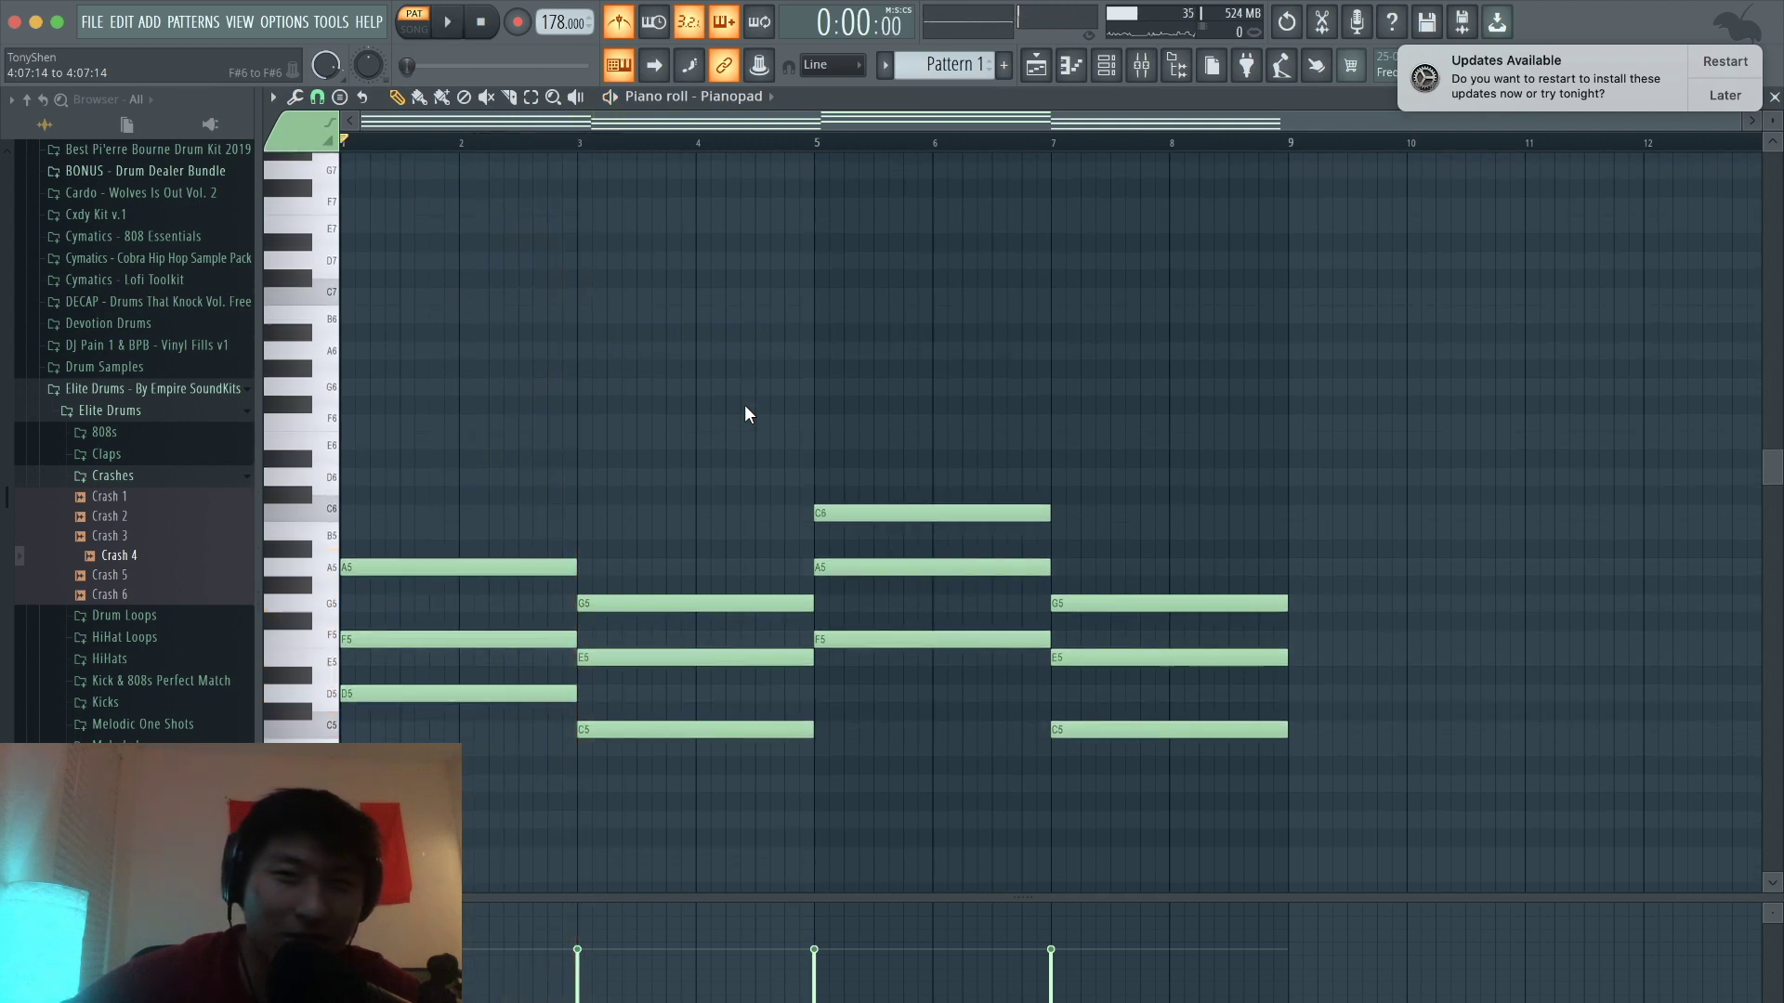
key(space)
key(space)
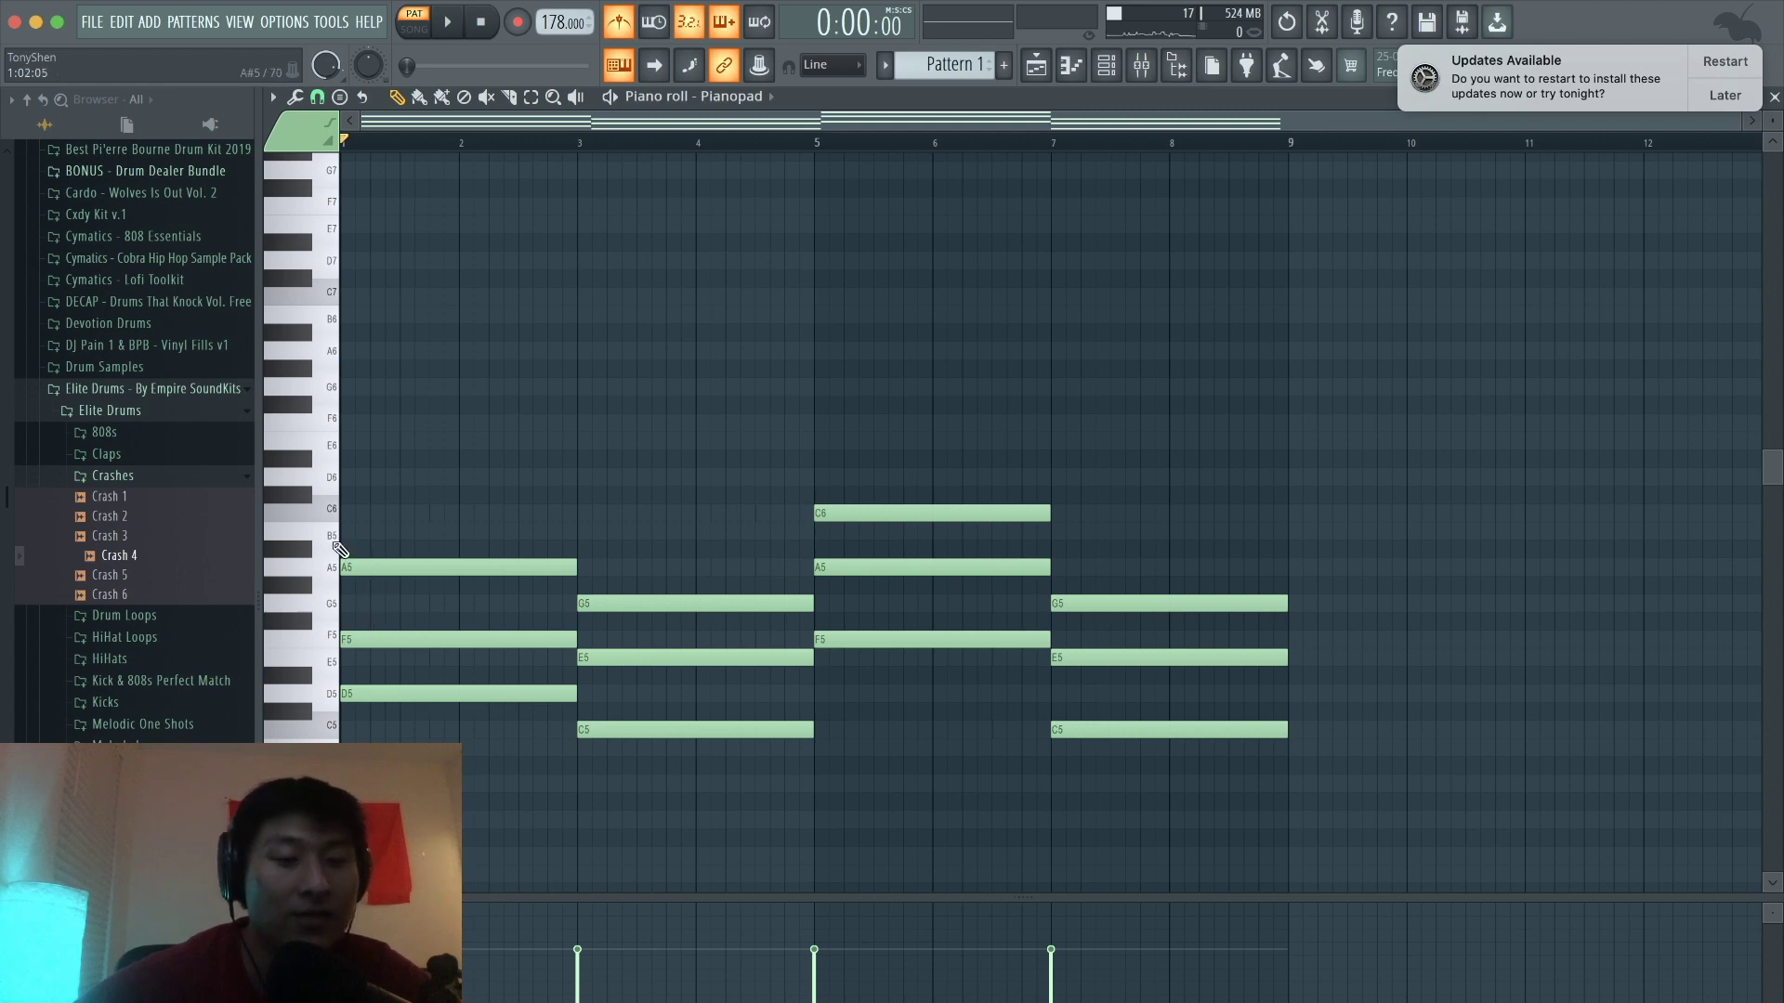
Step: Add a two-bar C6 note on top of the first chord at bar 1
click(372, 497)
drag(333, 515, 333, 514)
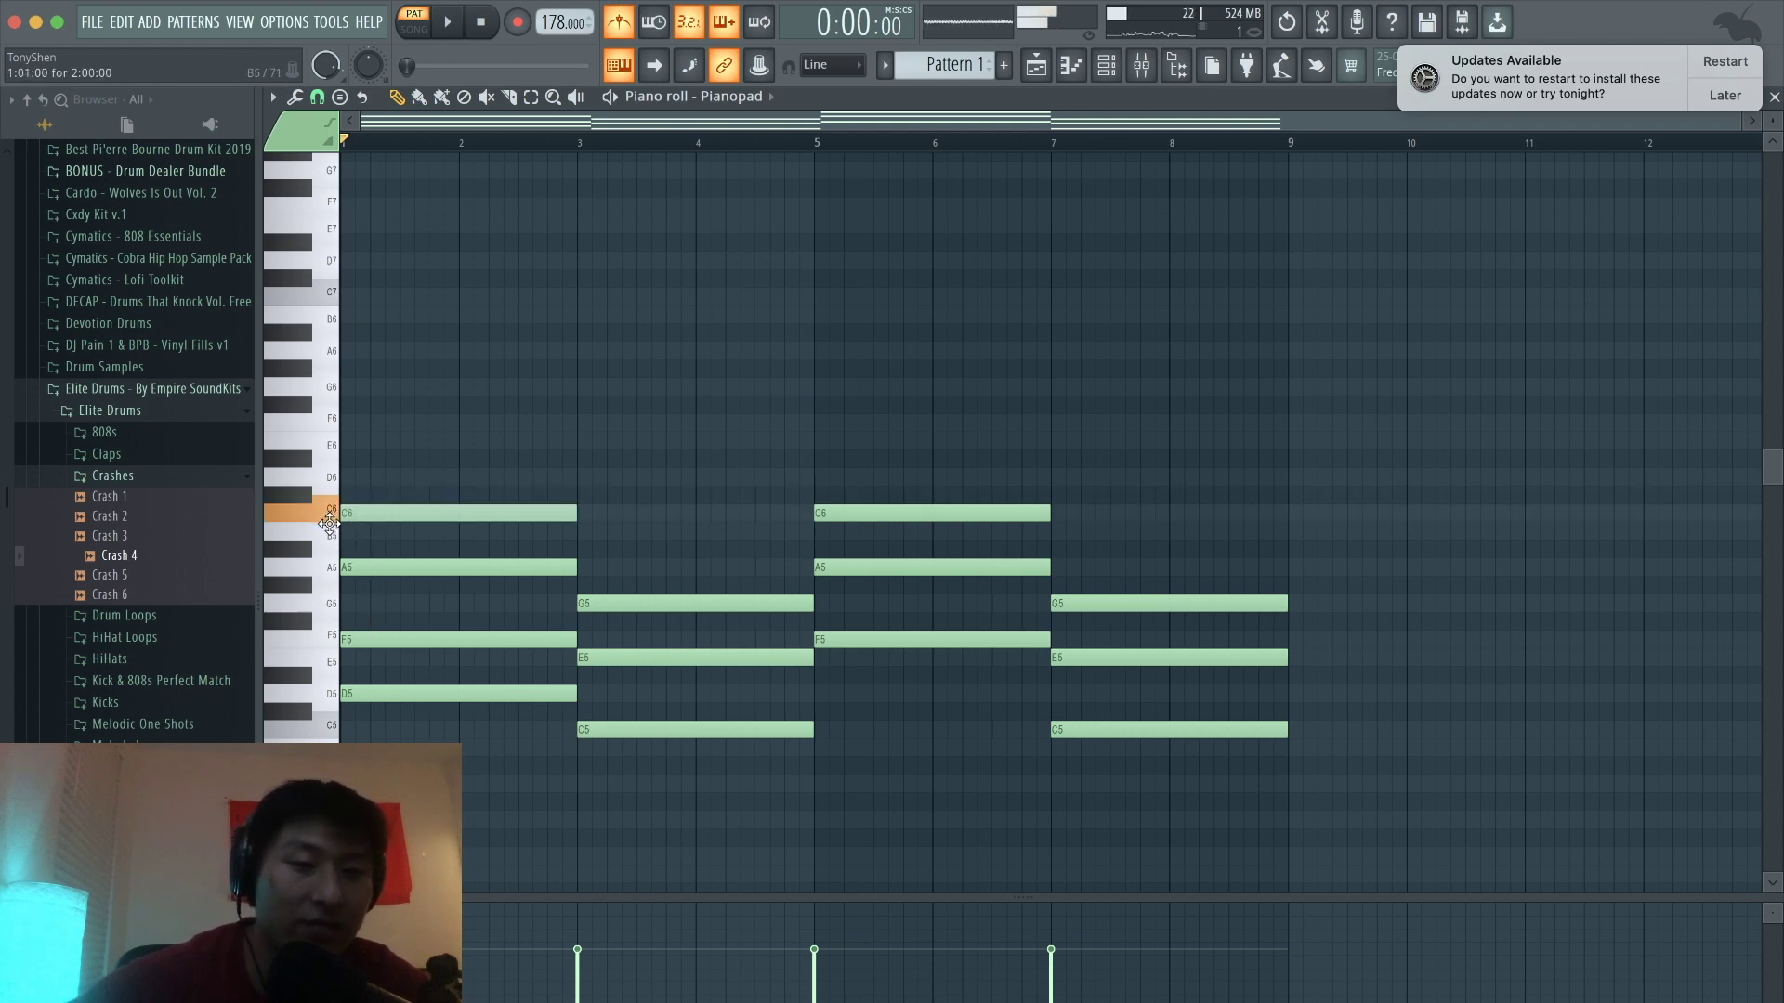
Step: Add a two-bar B5 note on top of the second chord at bar 3 and play back the progression
key(space)
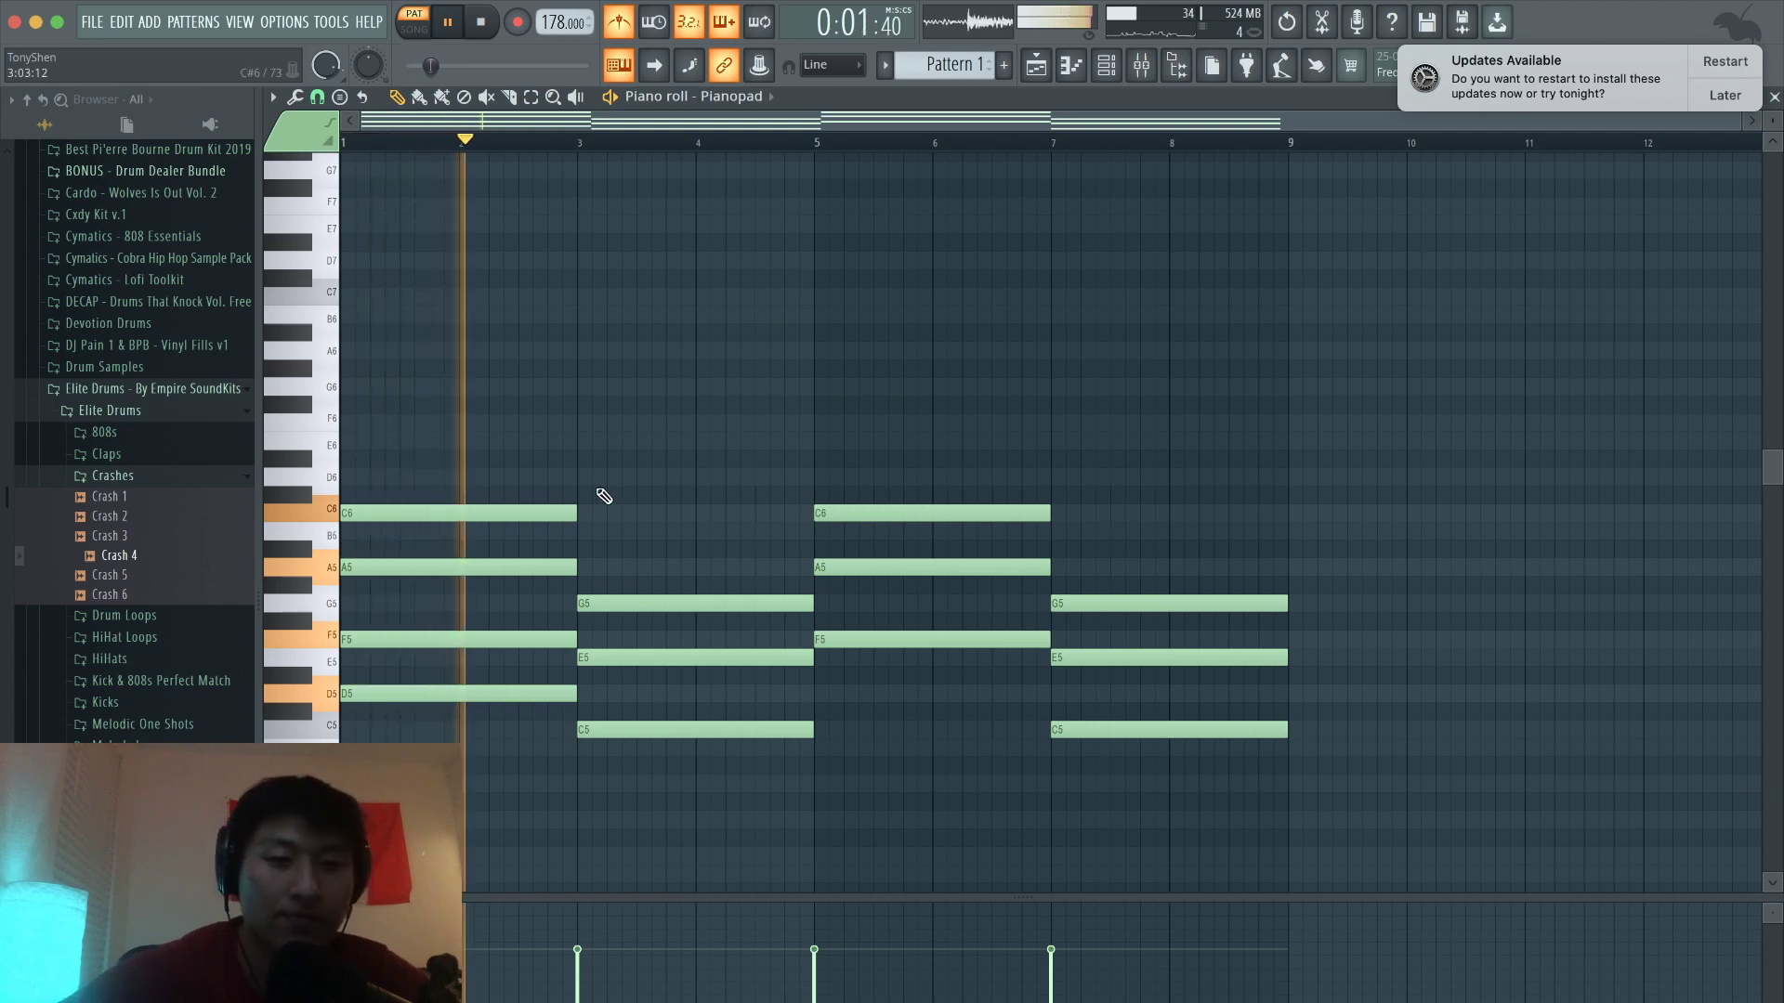
key(space)
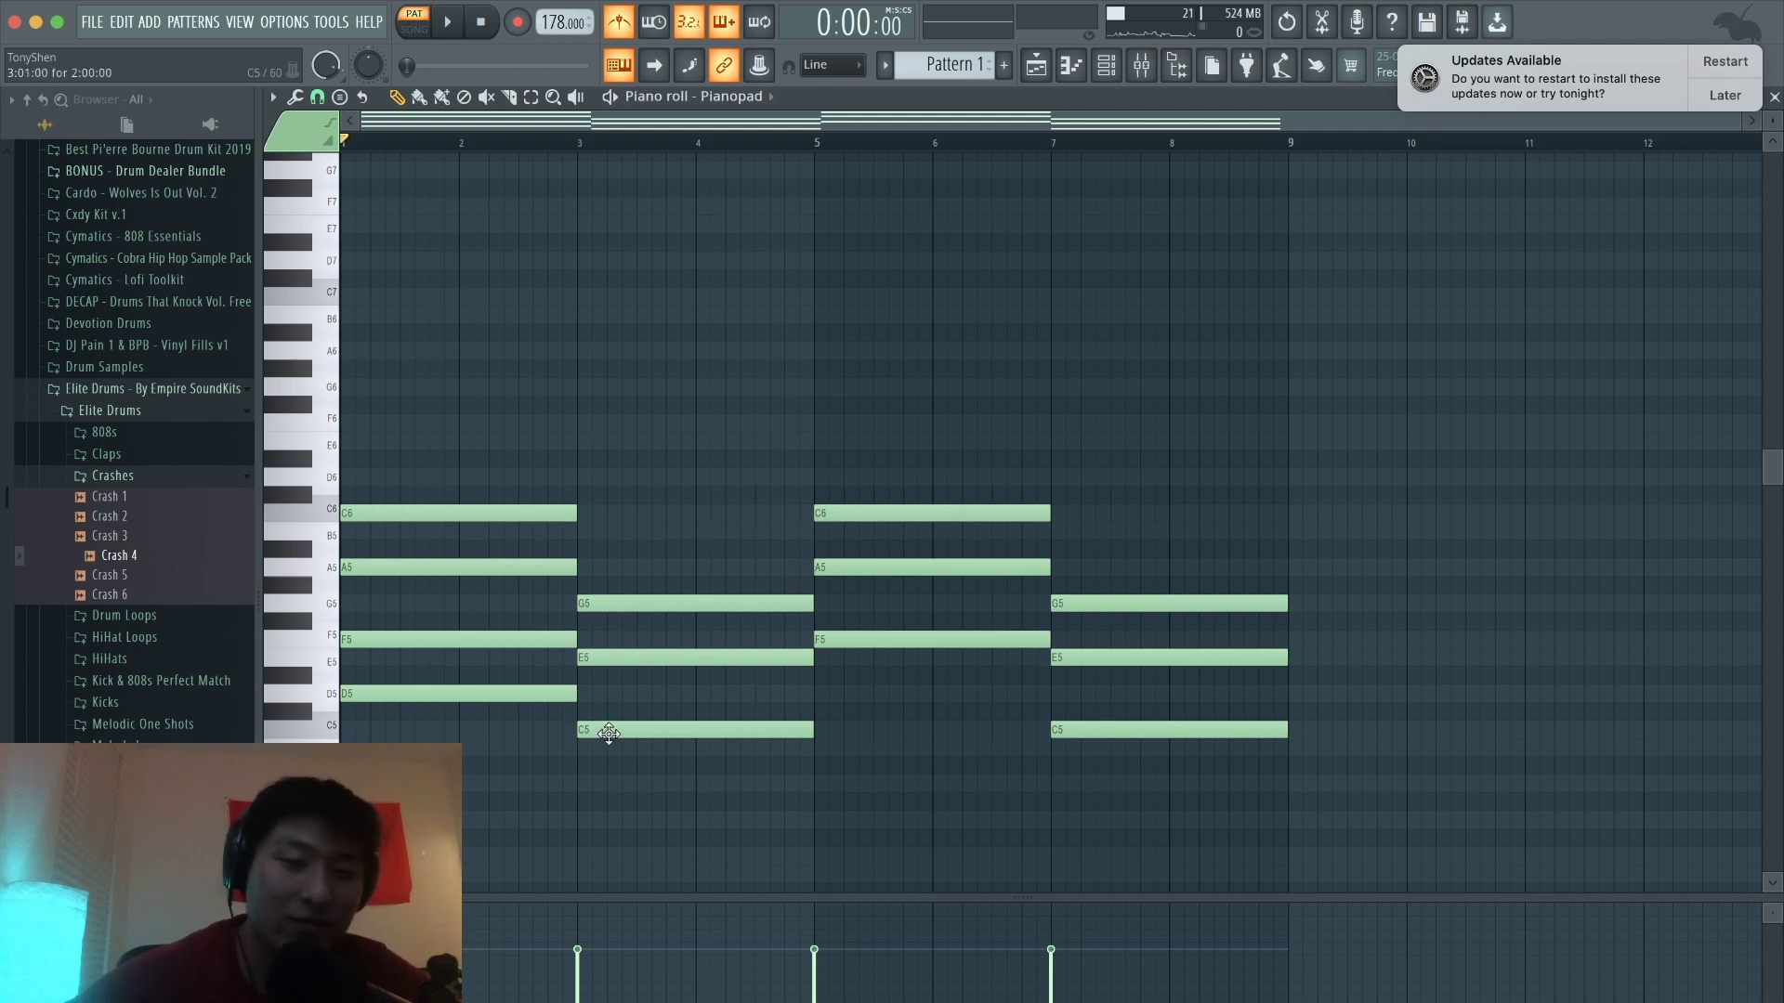
click(589, 536)
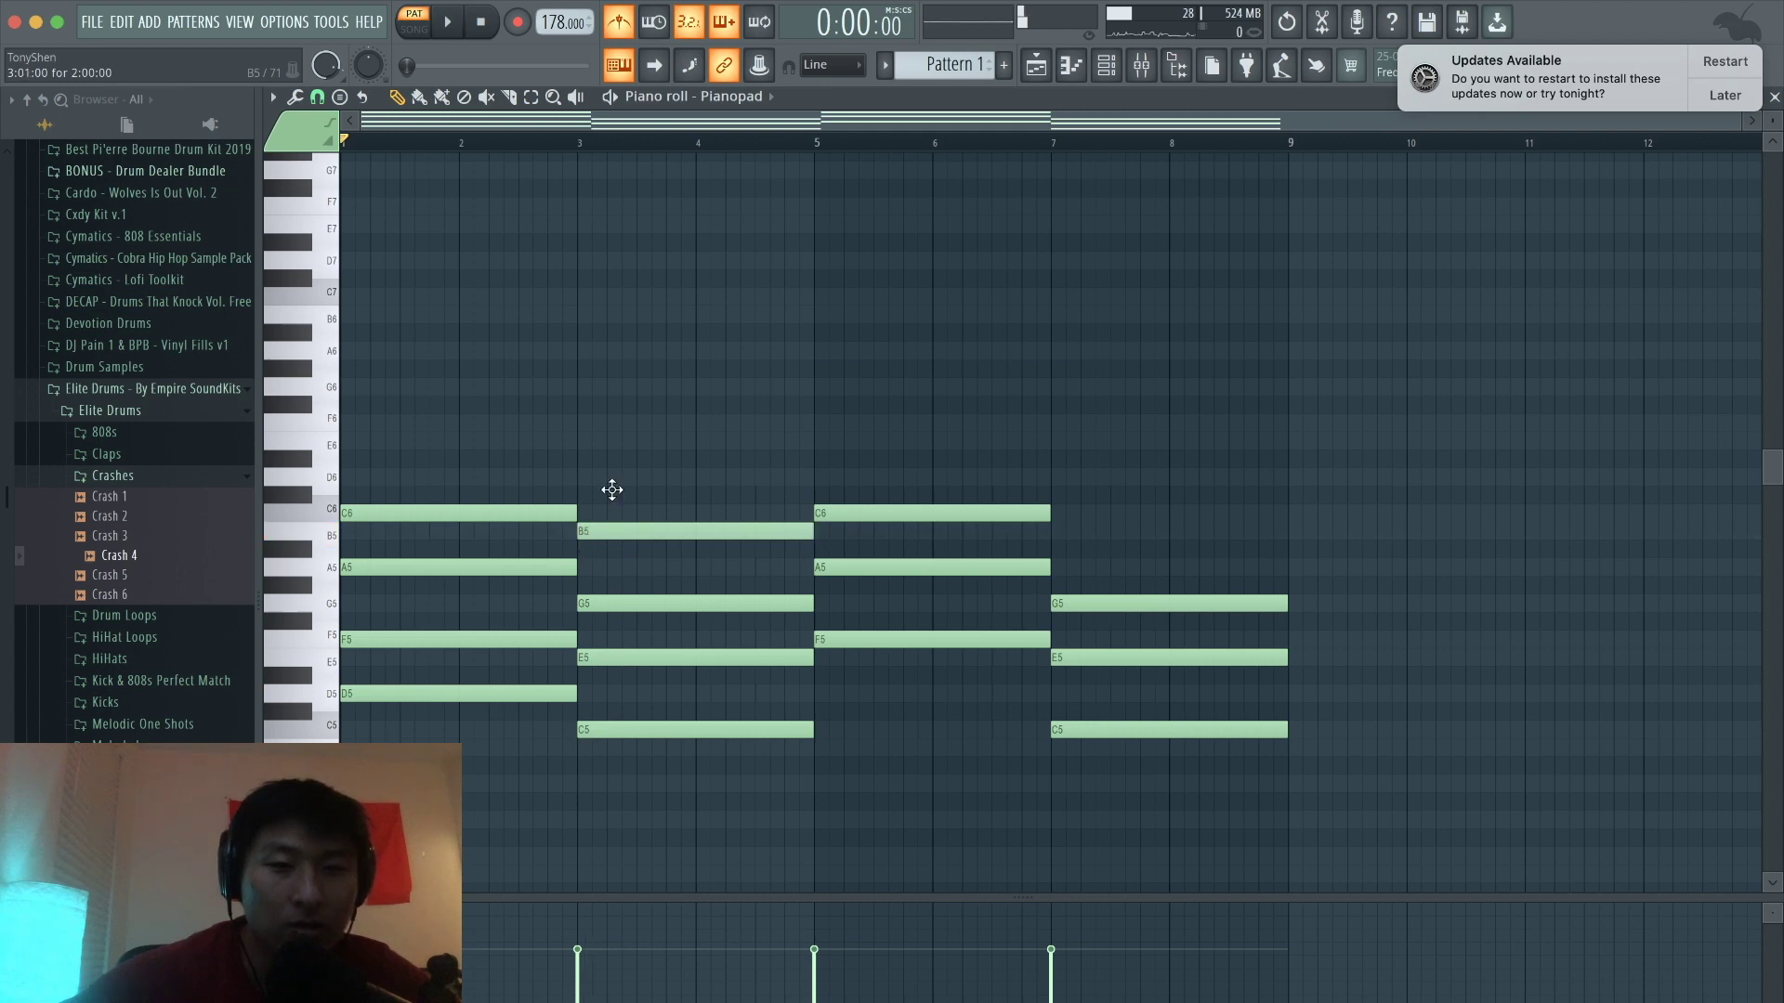
key(space)
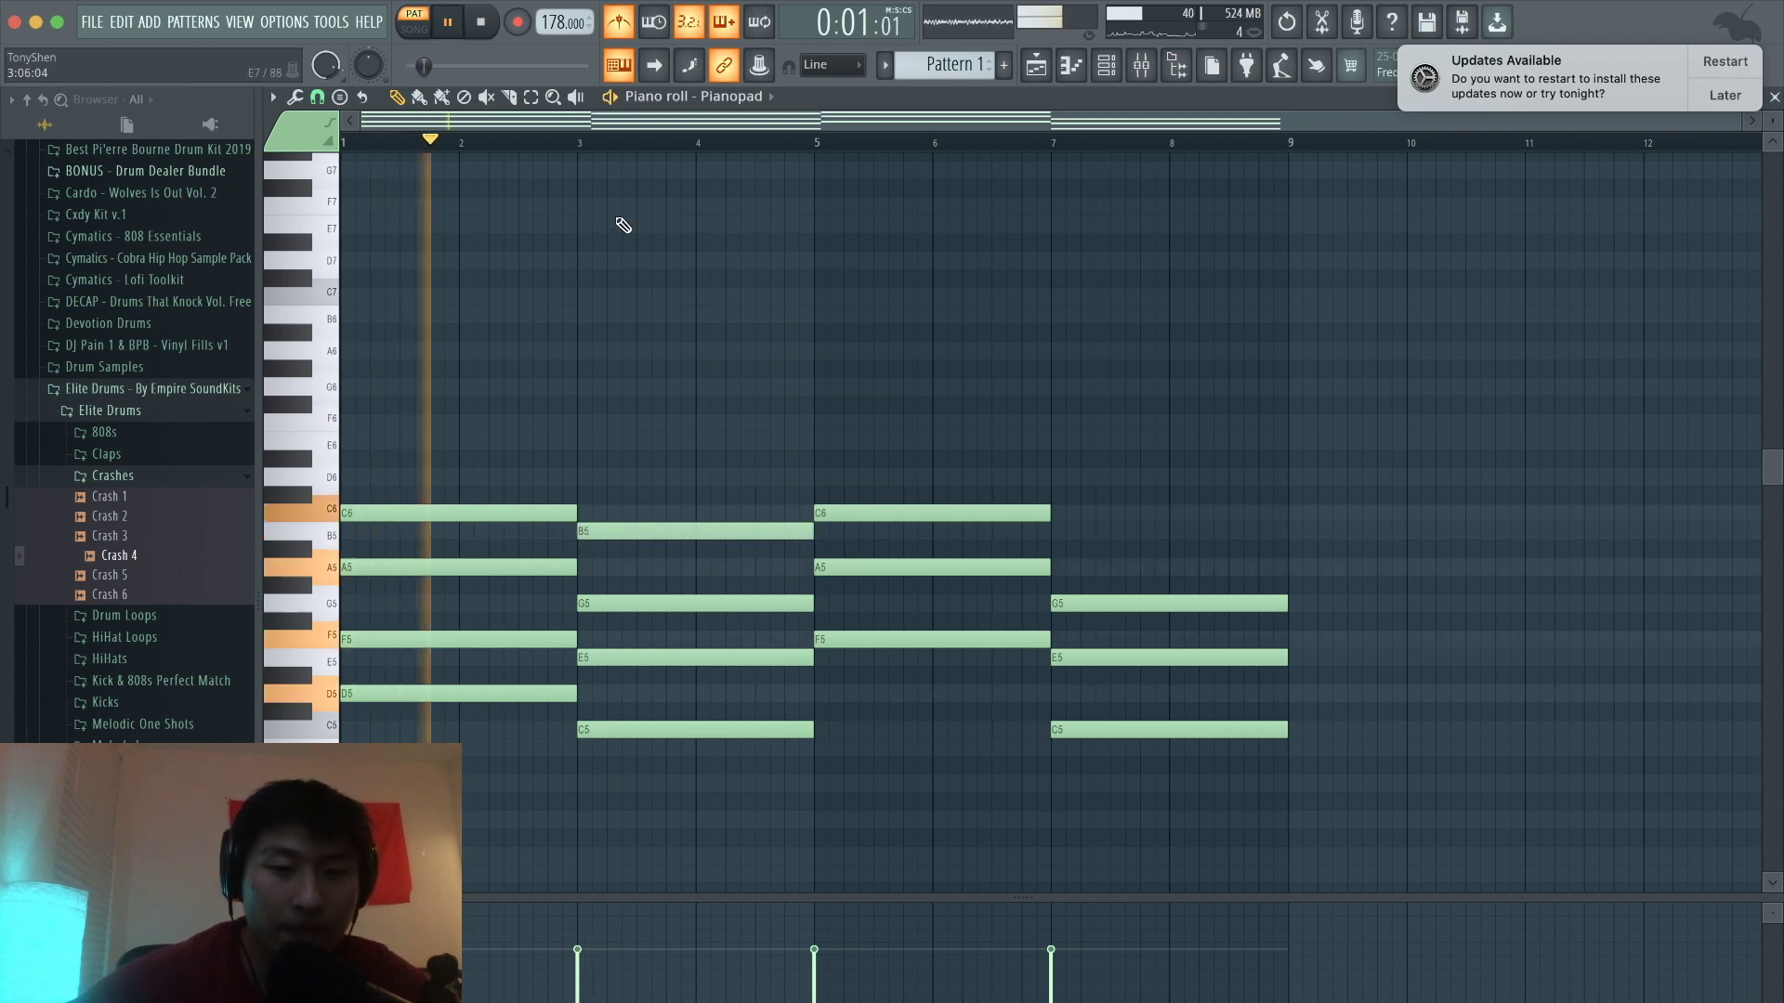
scroll(623, 225, up, 1)
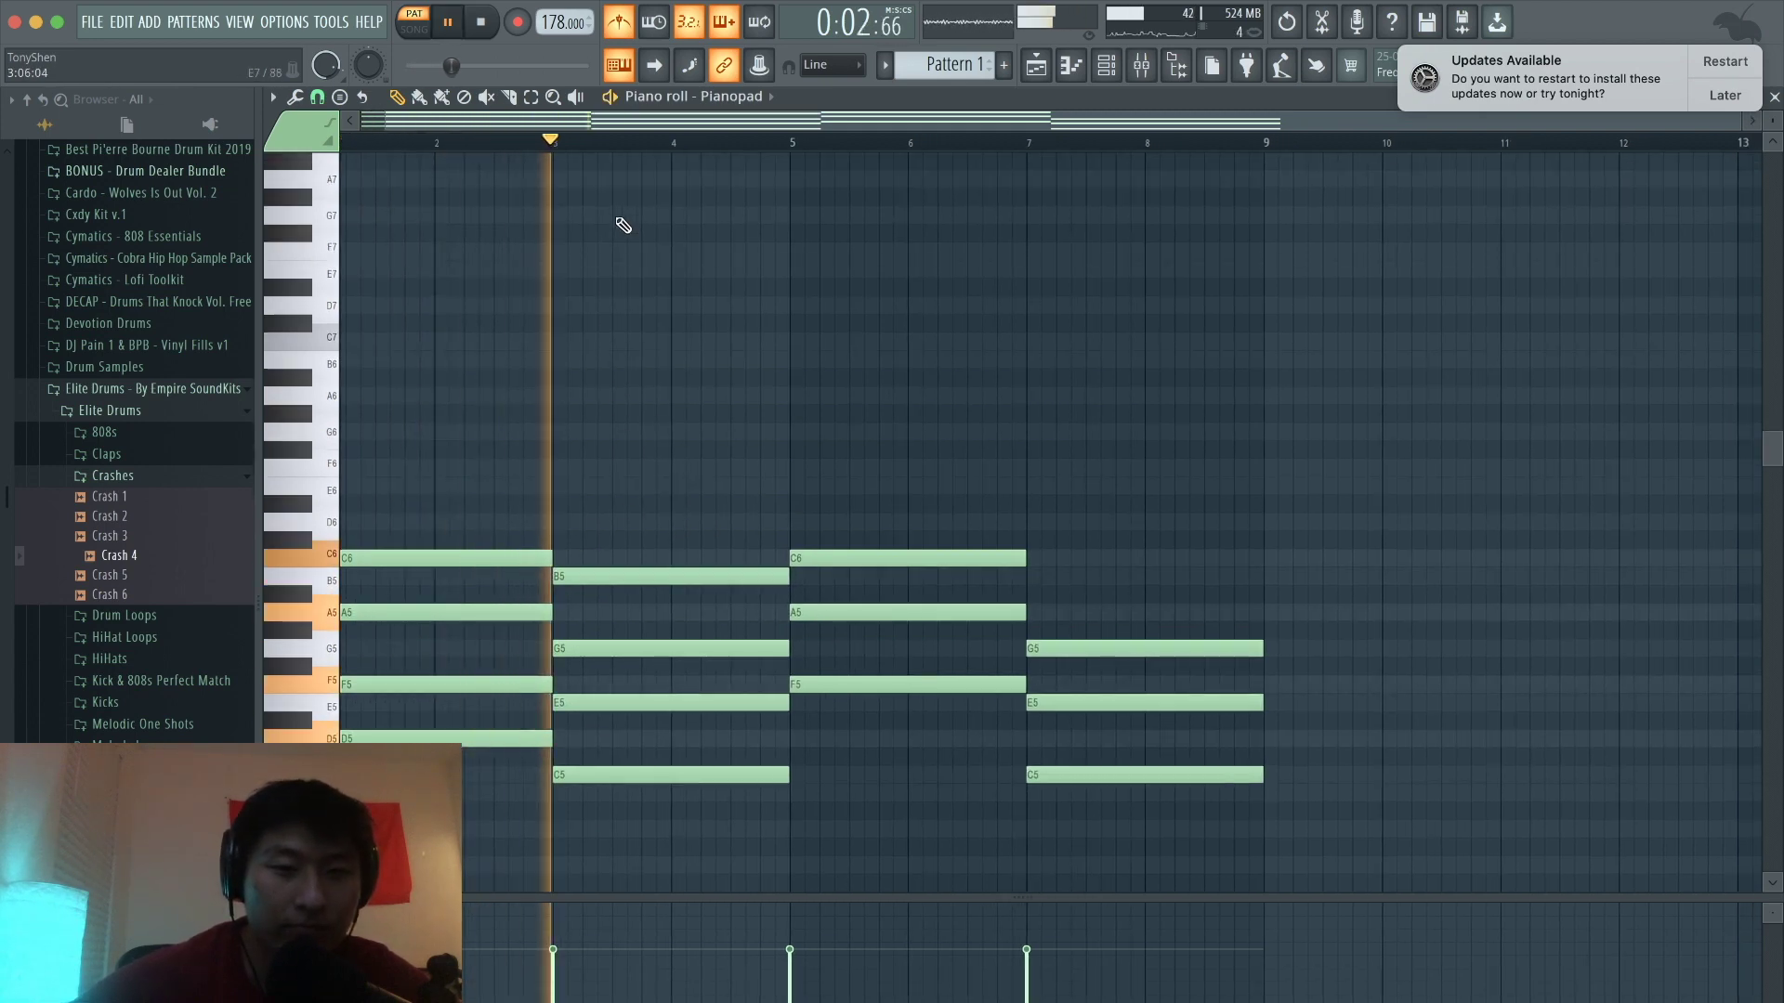
scroll(622, 225, right, 2)
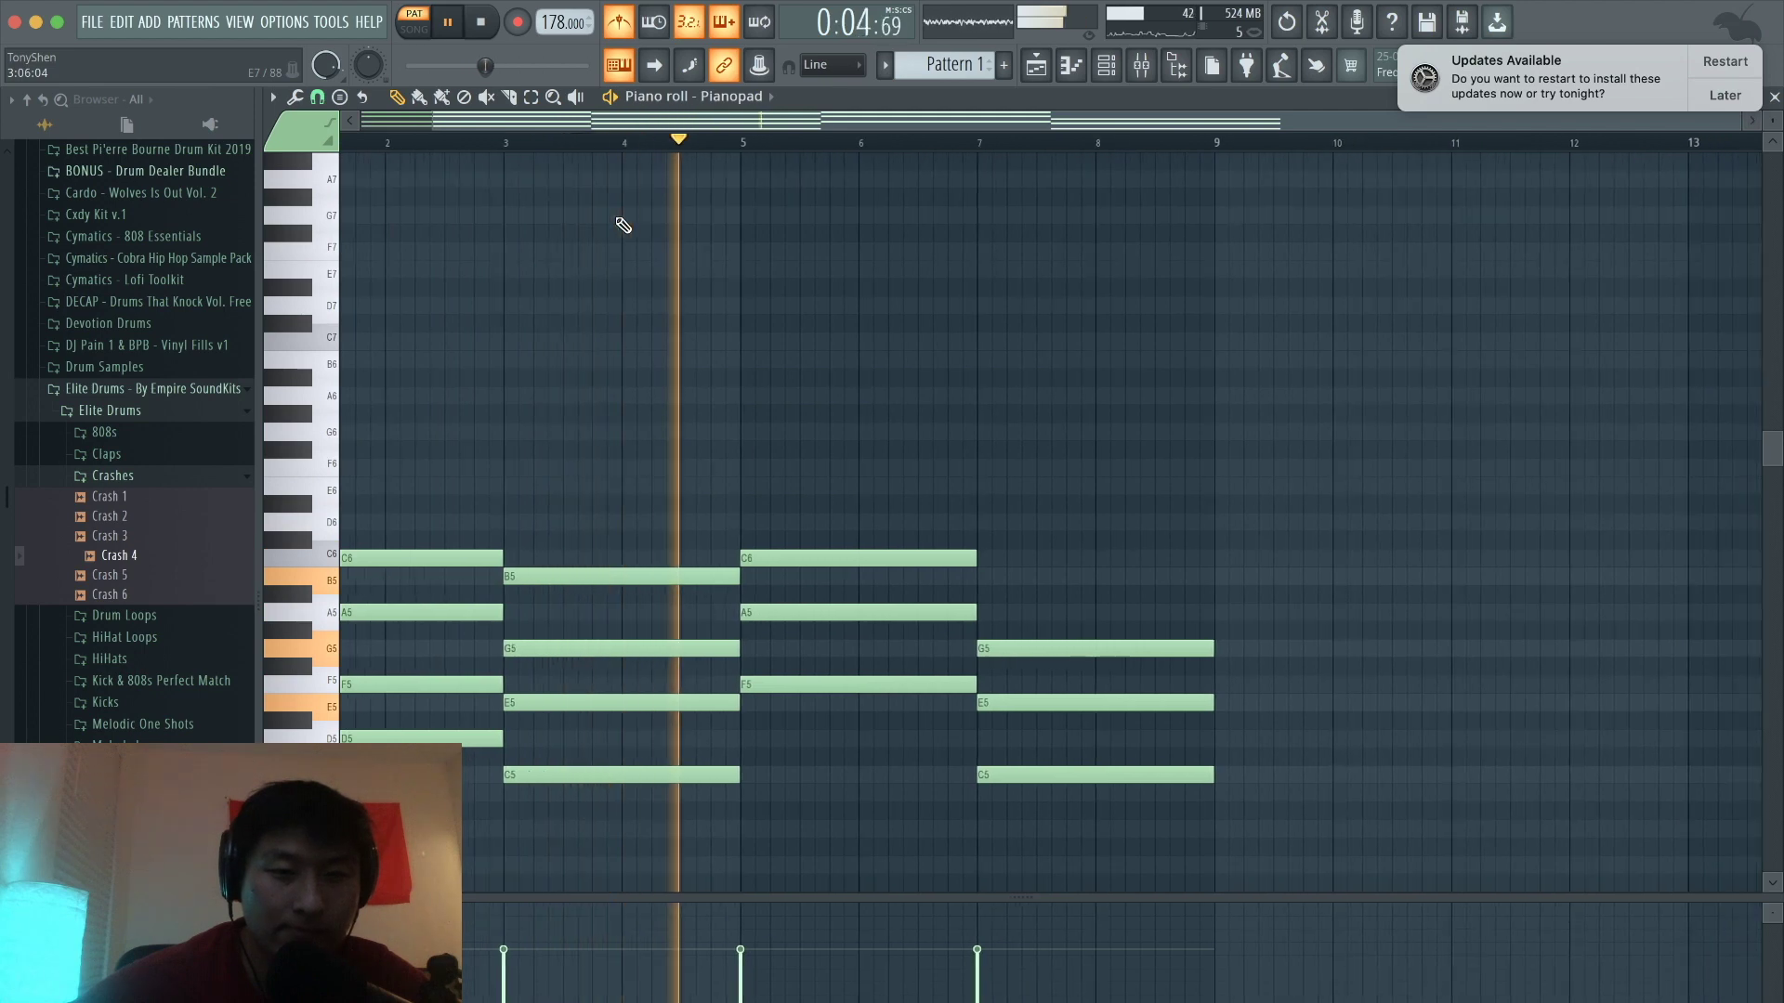
key(space)
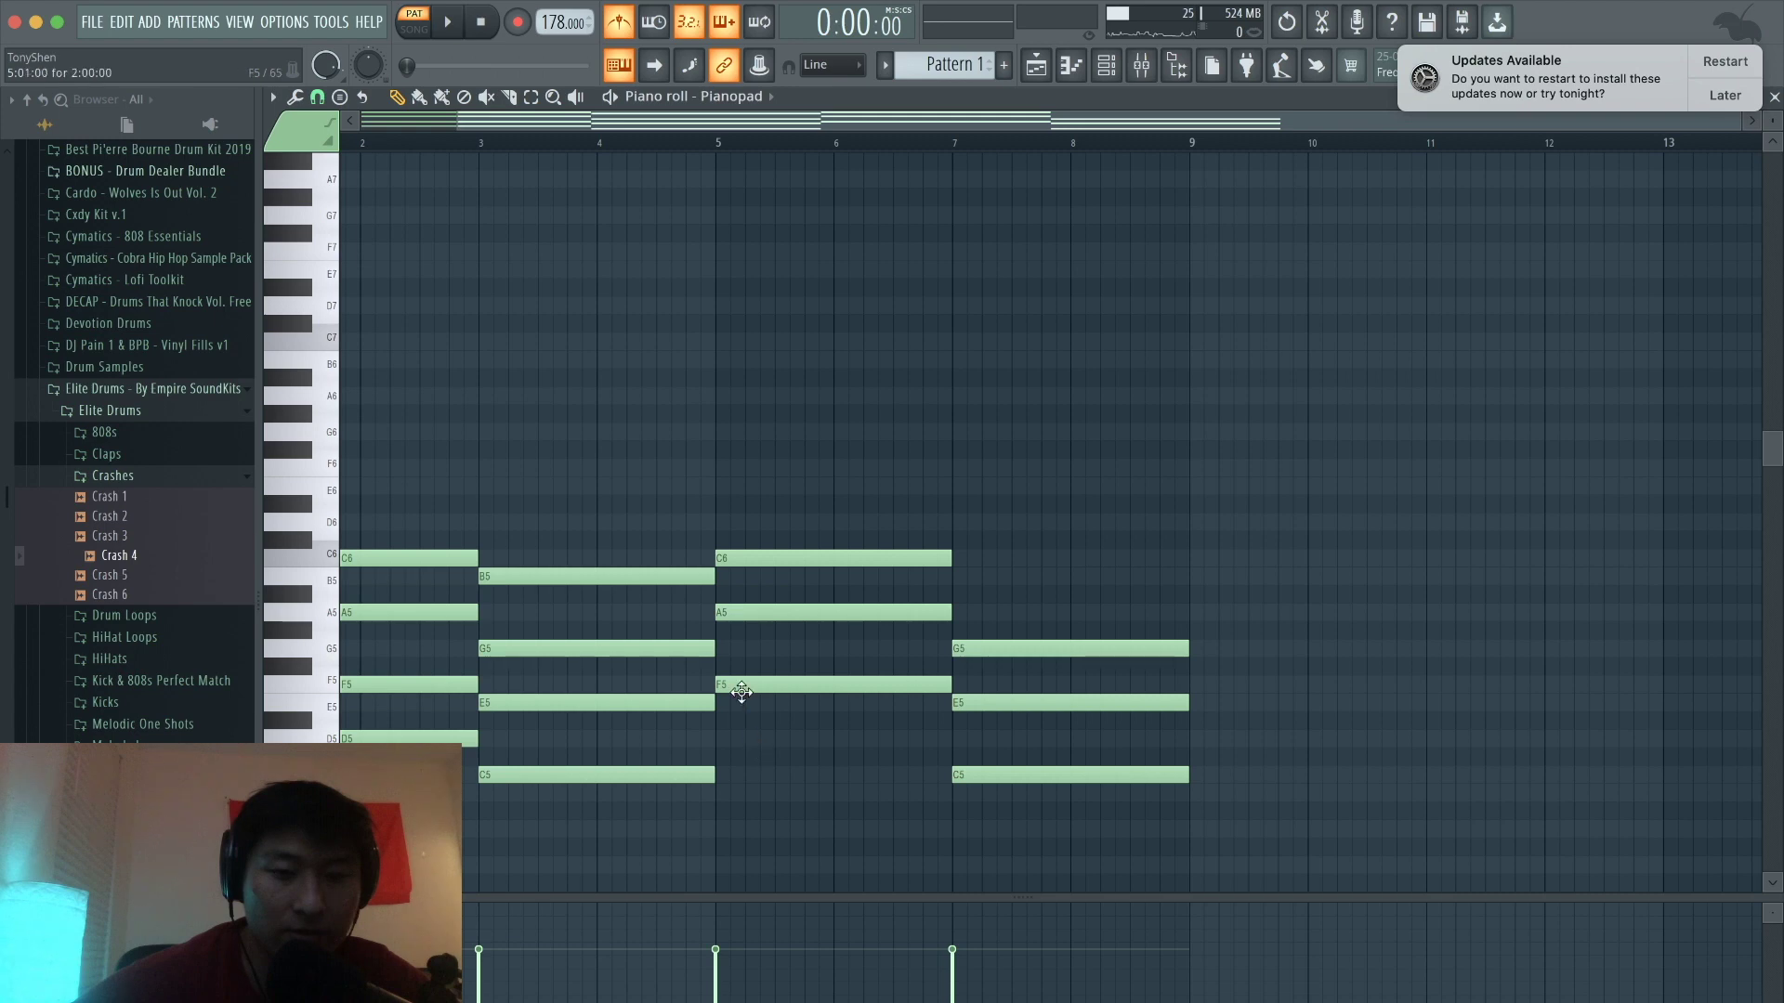
Step: Add a two-bar E6 note on top of the third chord at bar 5
click(731, 721)
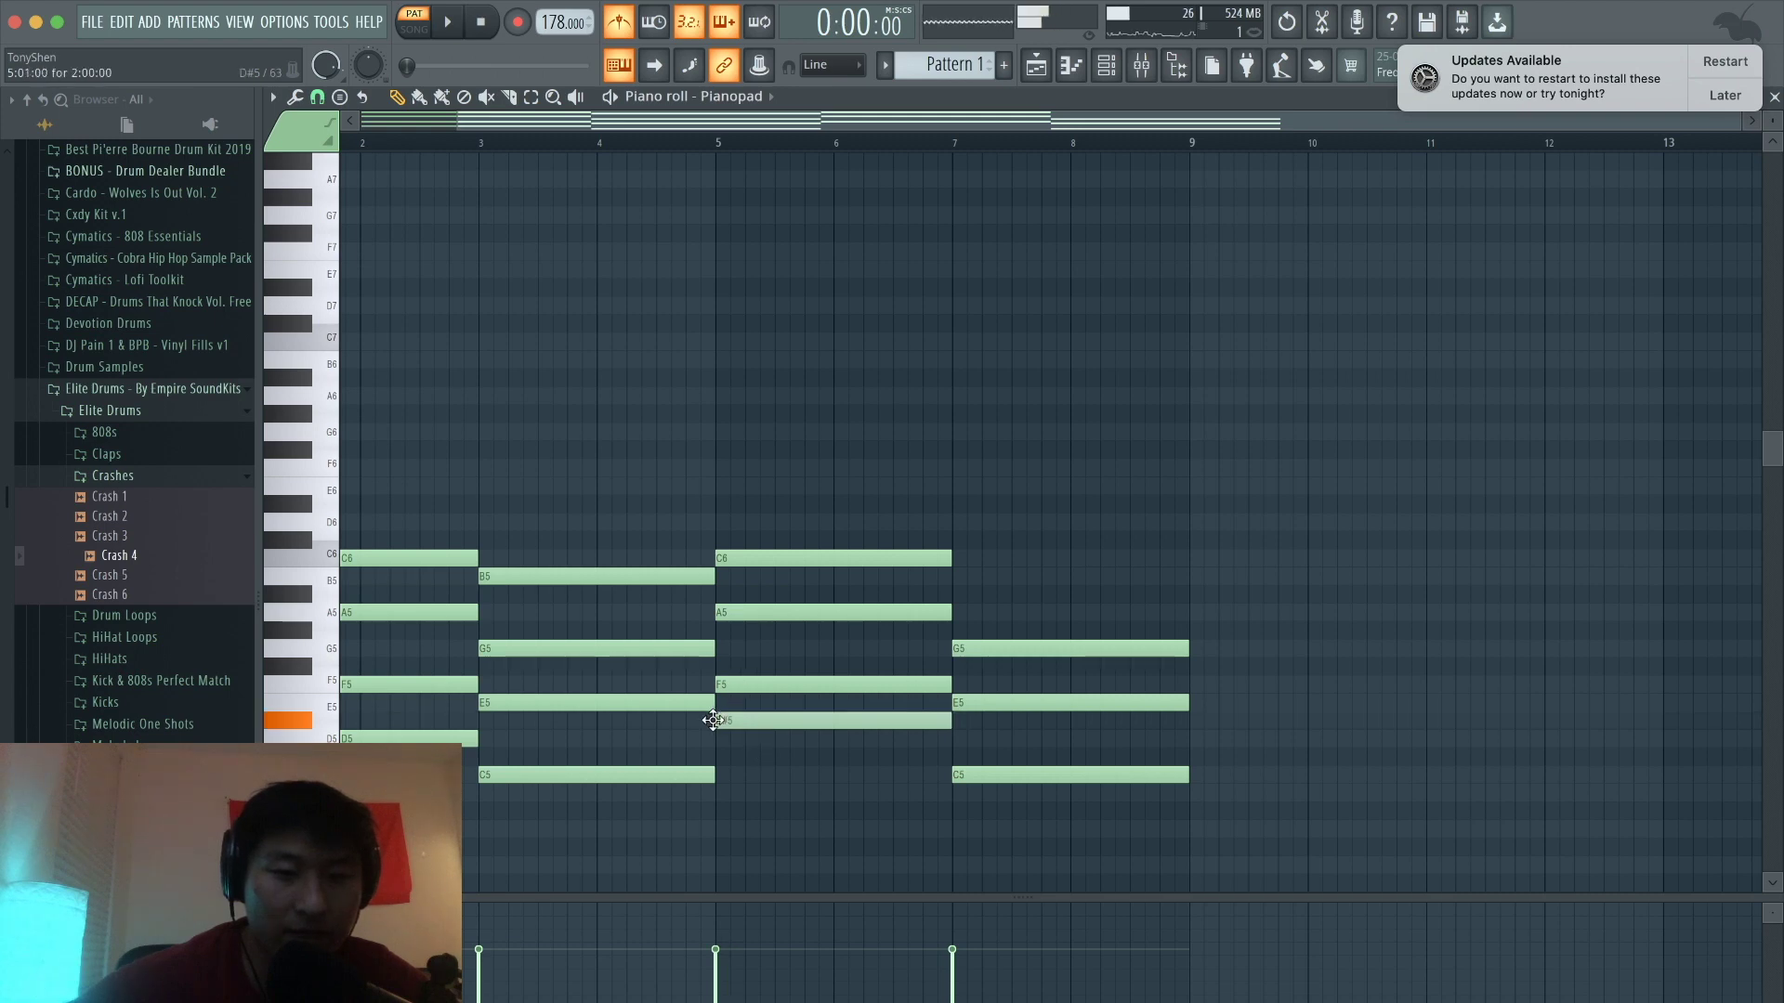
drag(712, 721, 712, 486)
key(space)
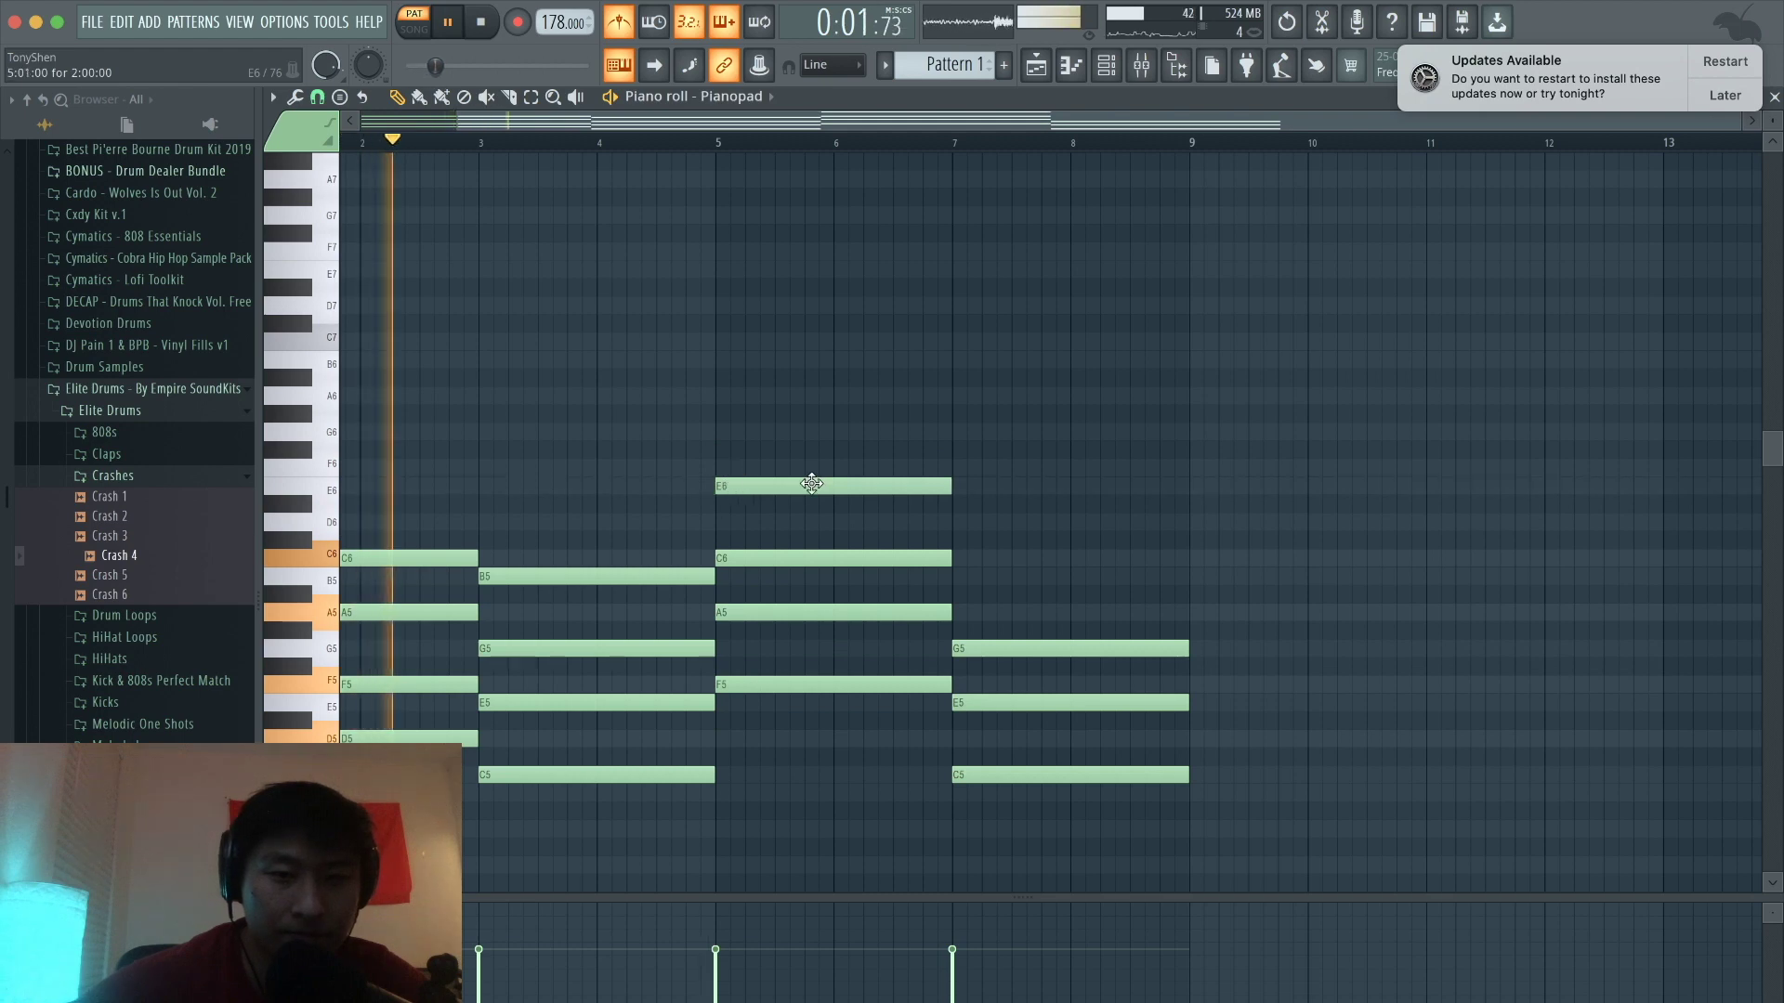
Step: Add a two-bar B5 note on top of the fourth chord at bar 7 and listen to the progression
click(964, 576)
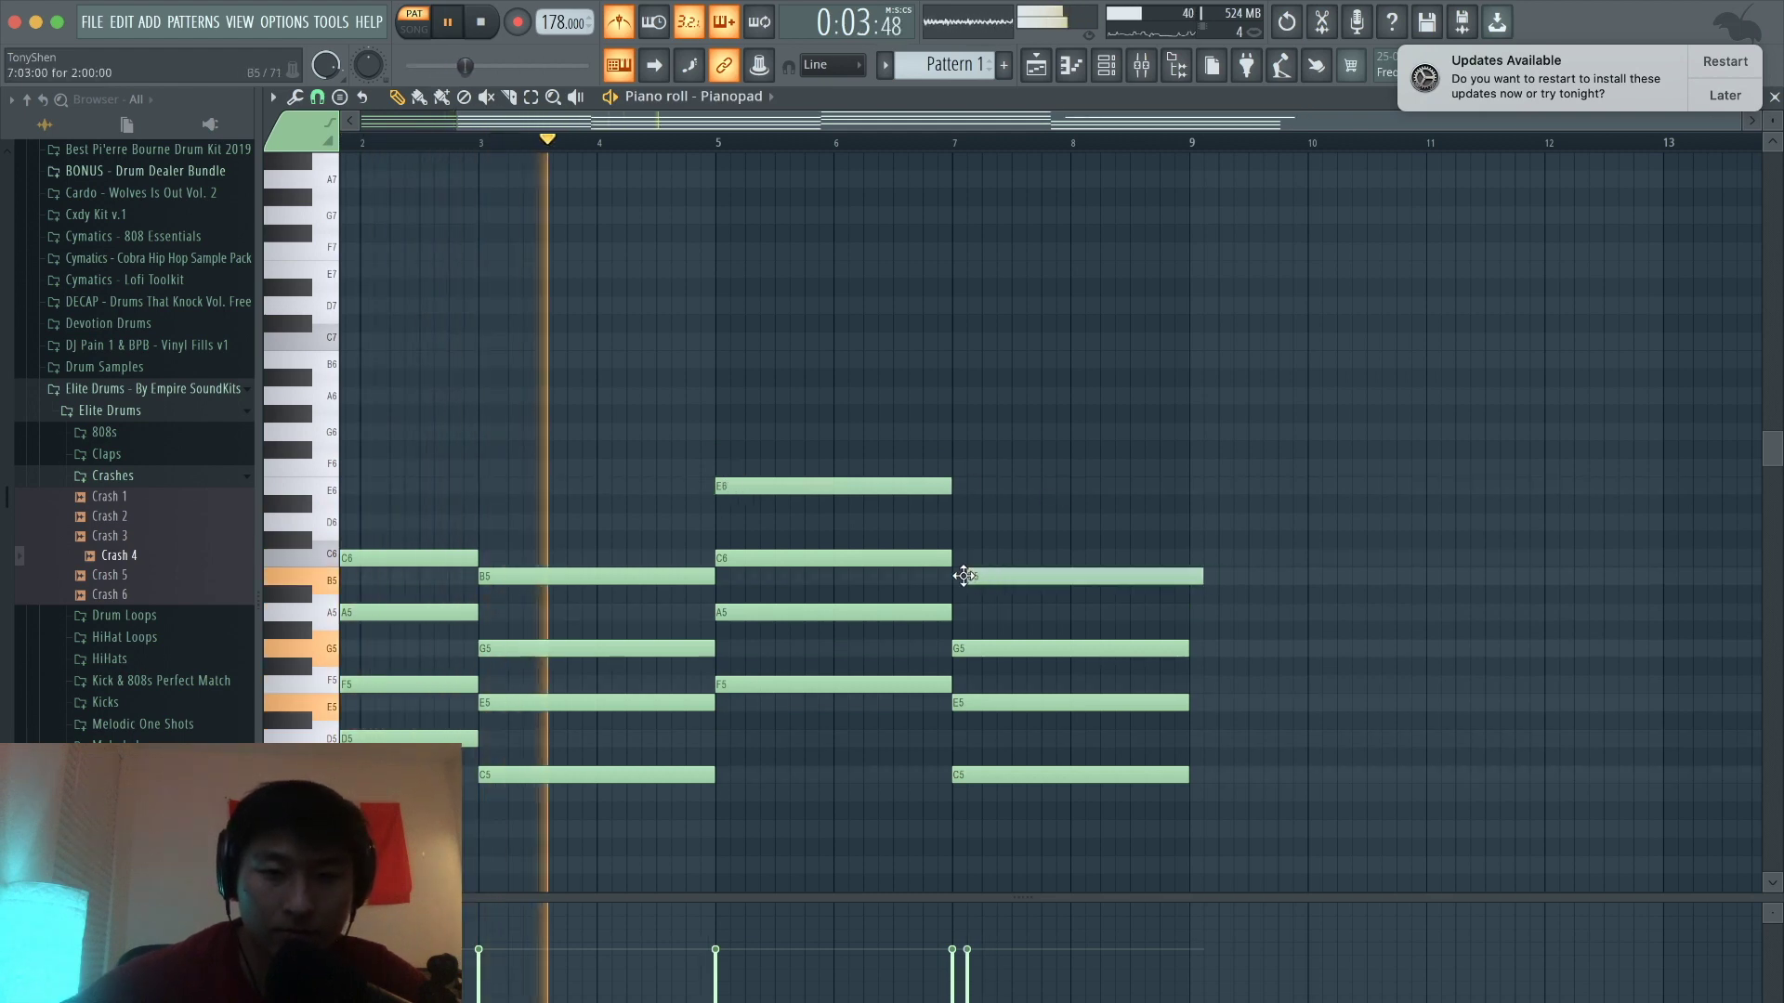
drag(963, 576, 954, 579)
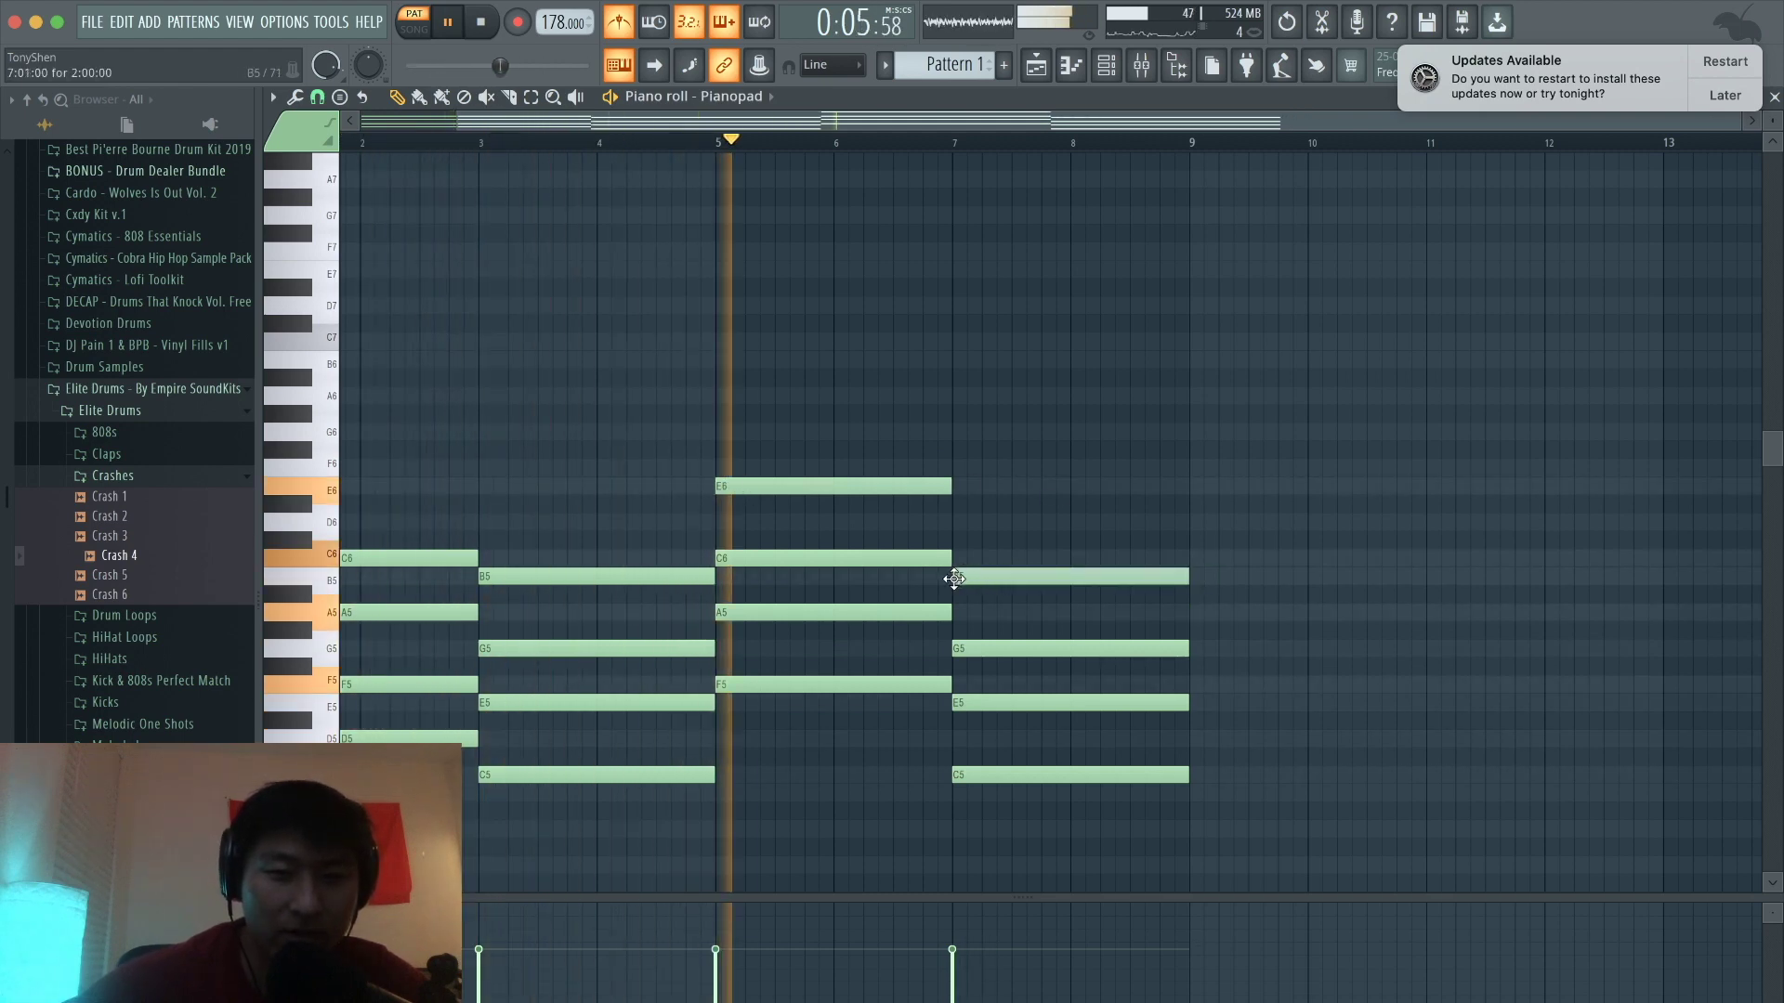
scroll(1055, 506, left, 2)
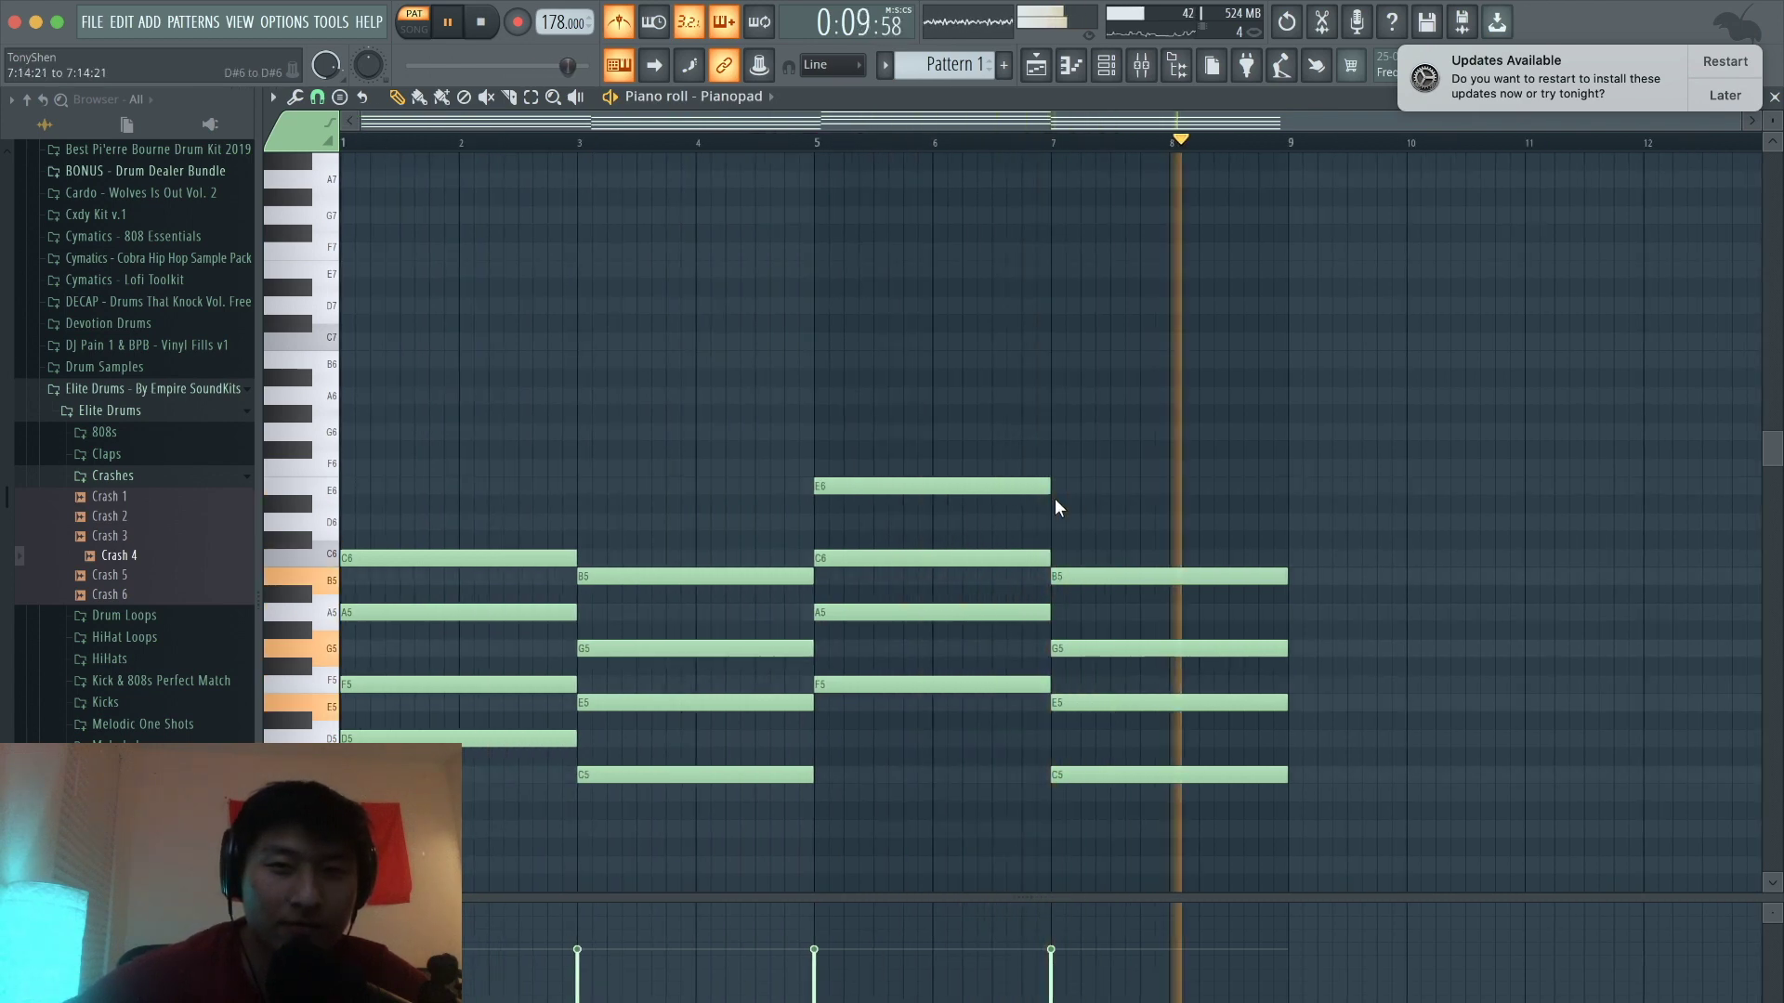
key(space)
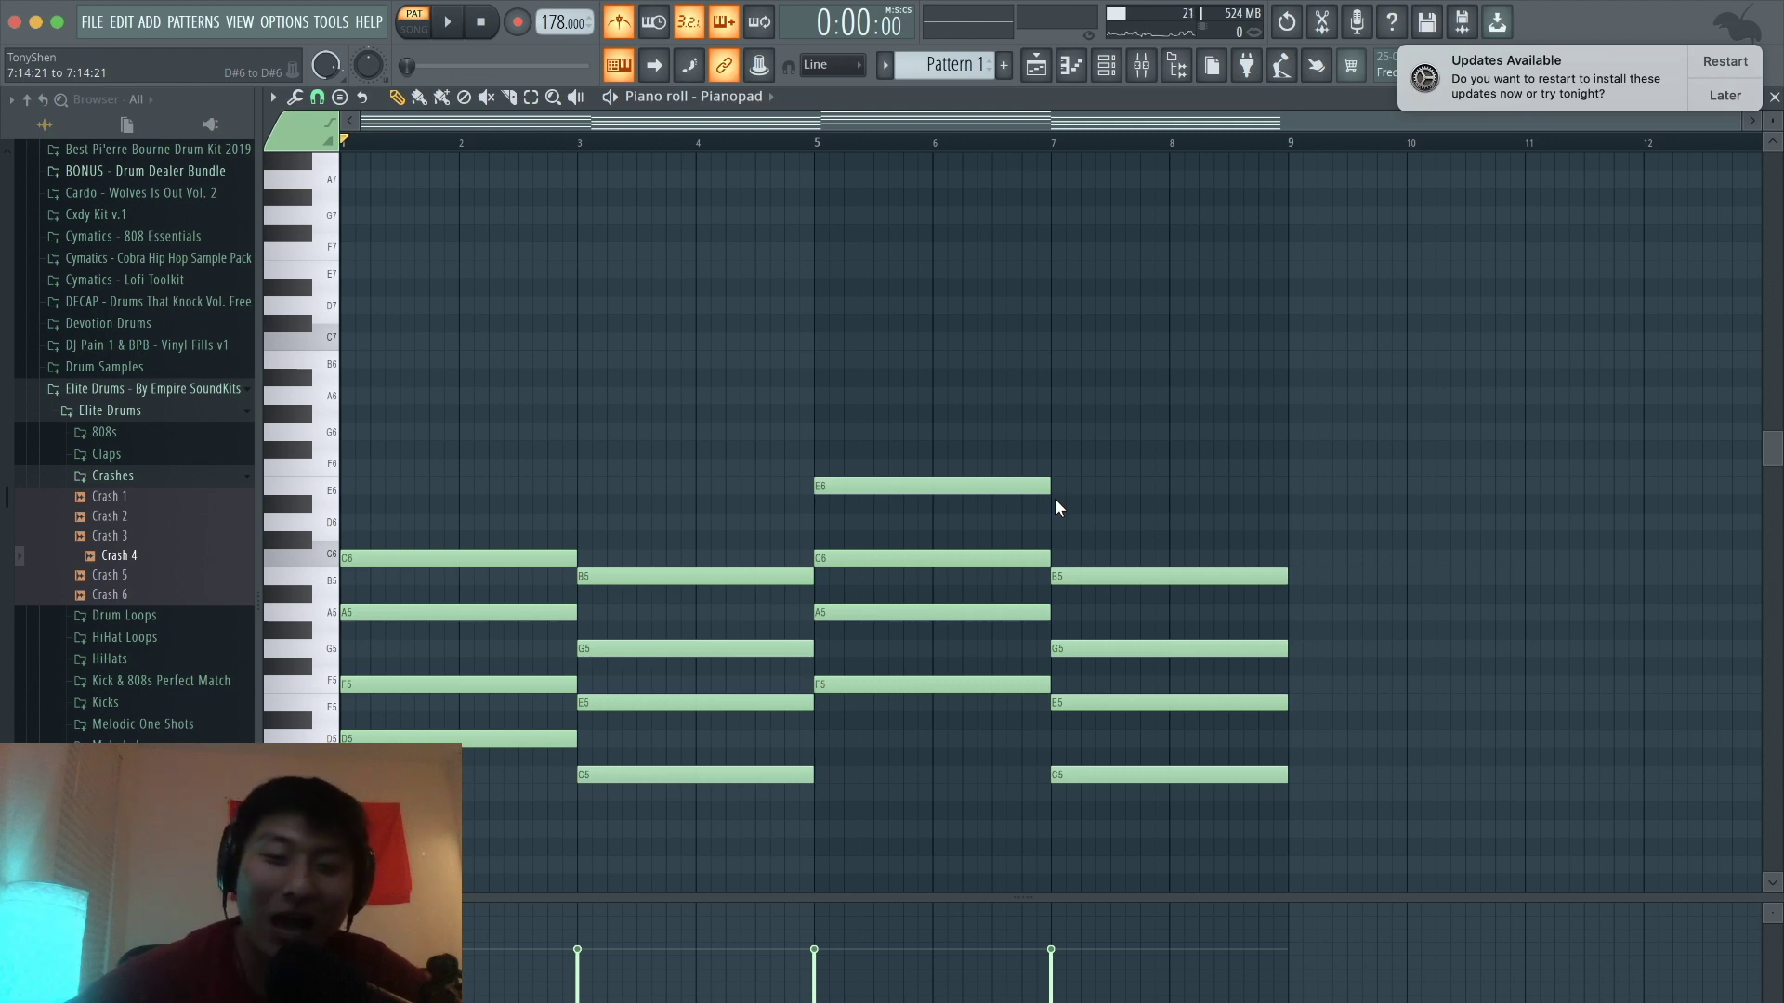
Step: Shorten the C6 note at bar 1 to one bar and add a one-bar E6 note at bar 2
scroll(1055, 500, up, 1)
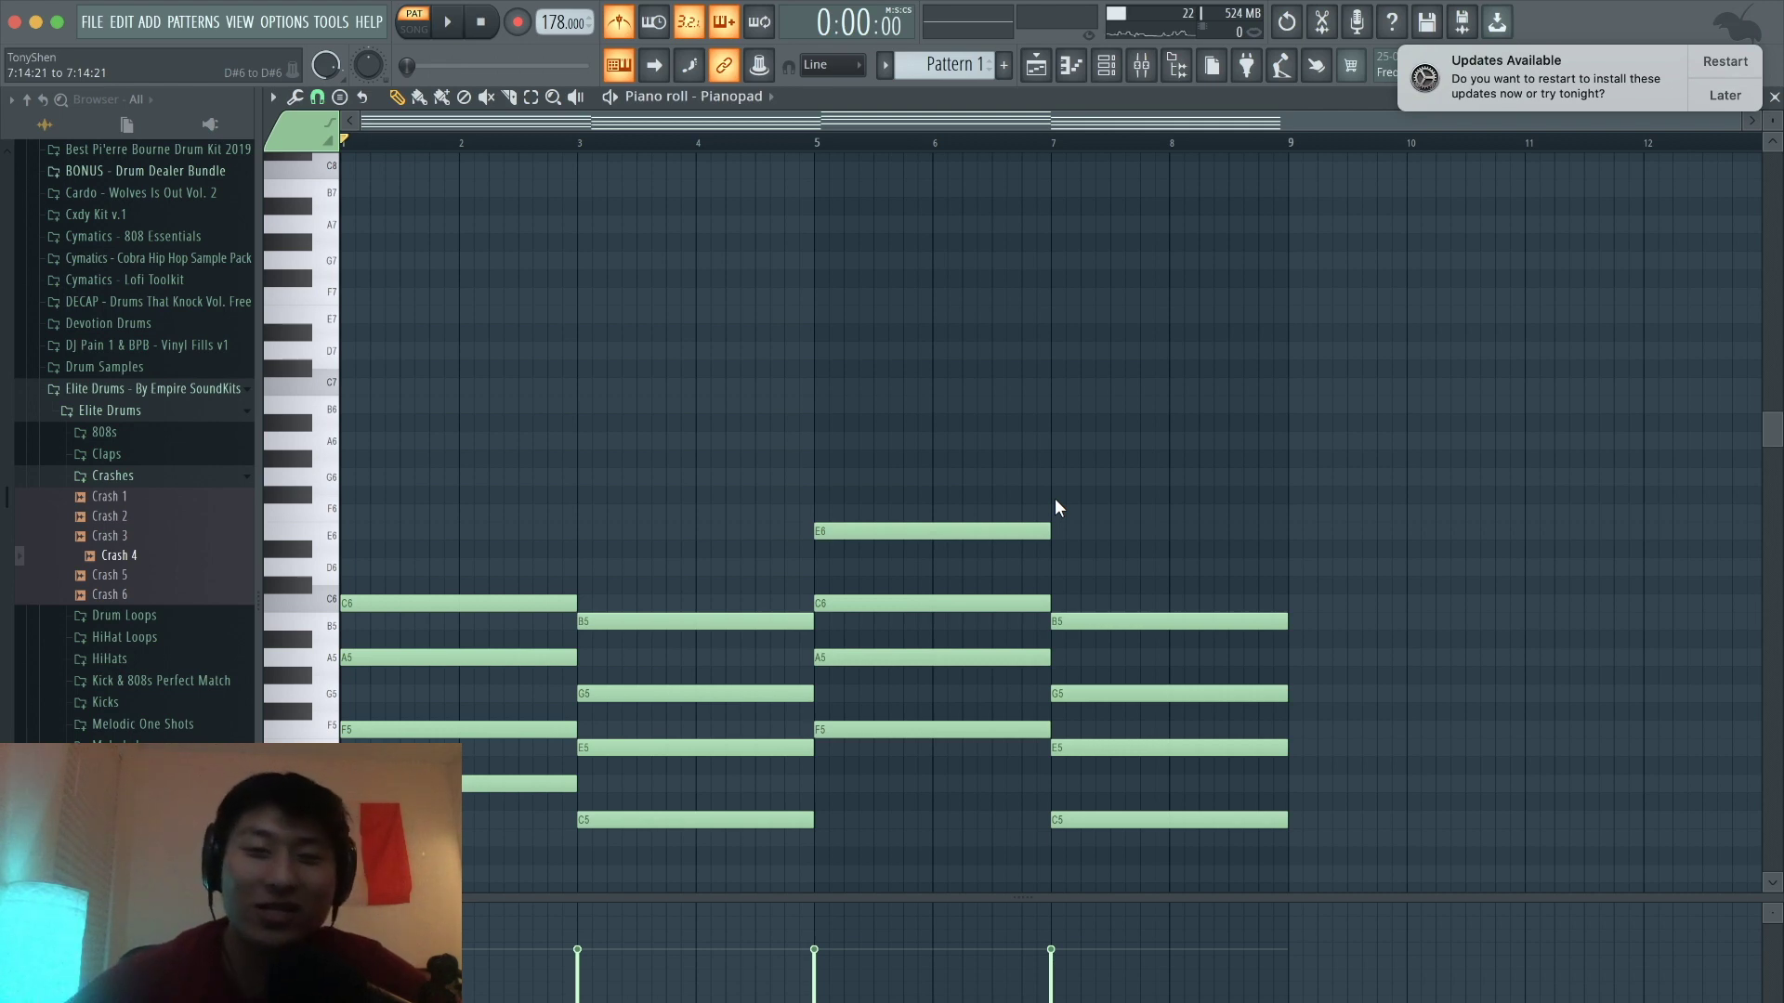
key(space)
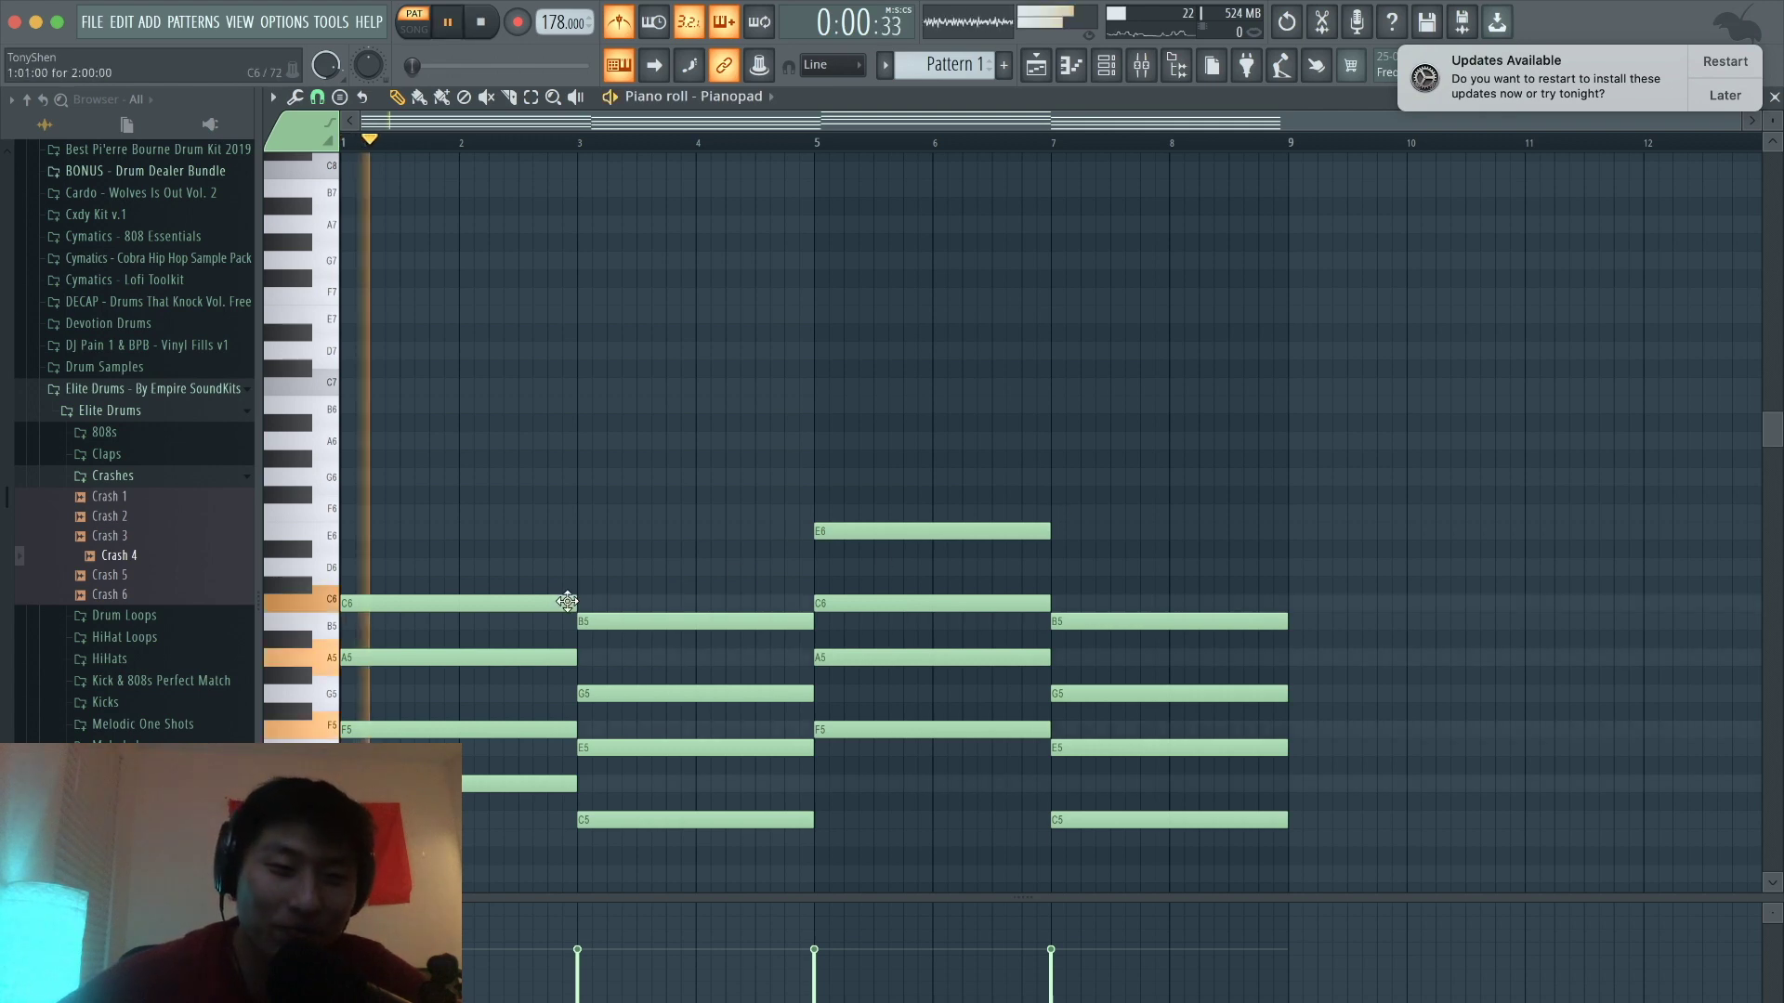
mouse_move(570, 602)
mouse_down()
mouse_move(481, 607)
mouse_move(452, 517)
mouse_up()
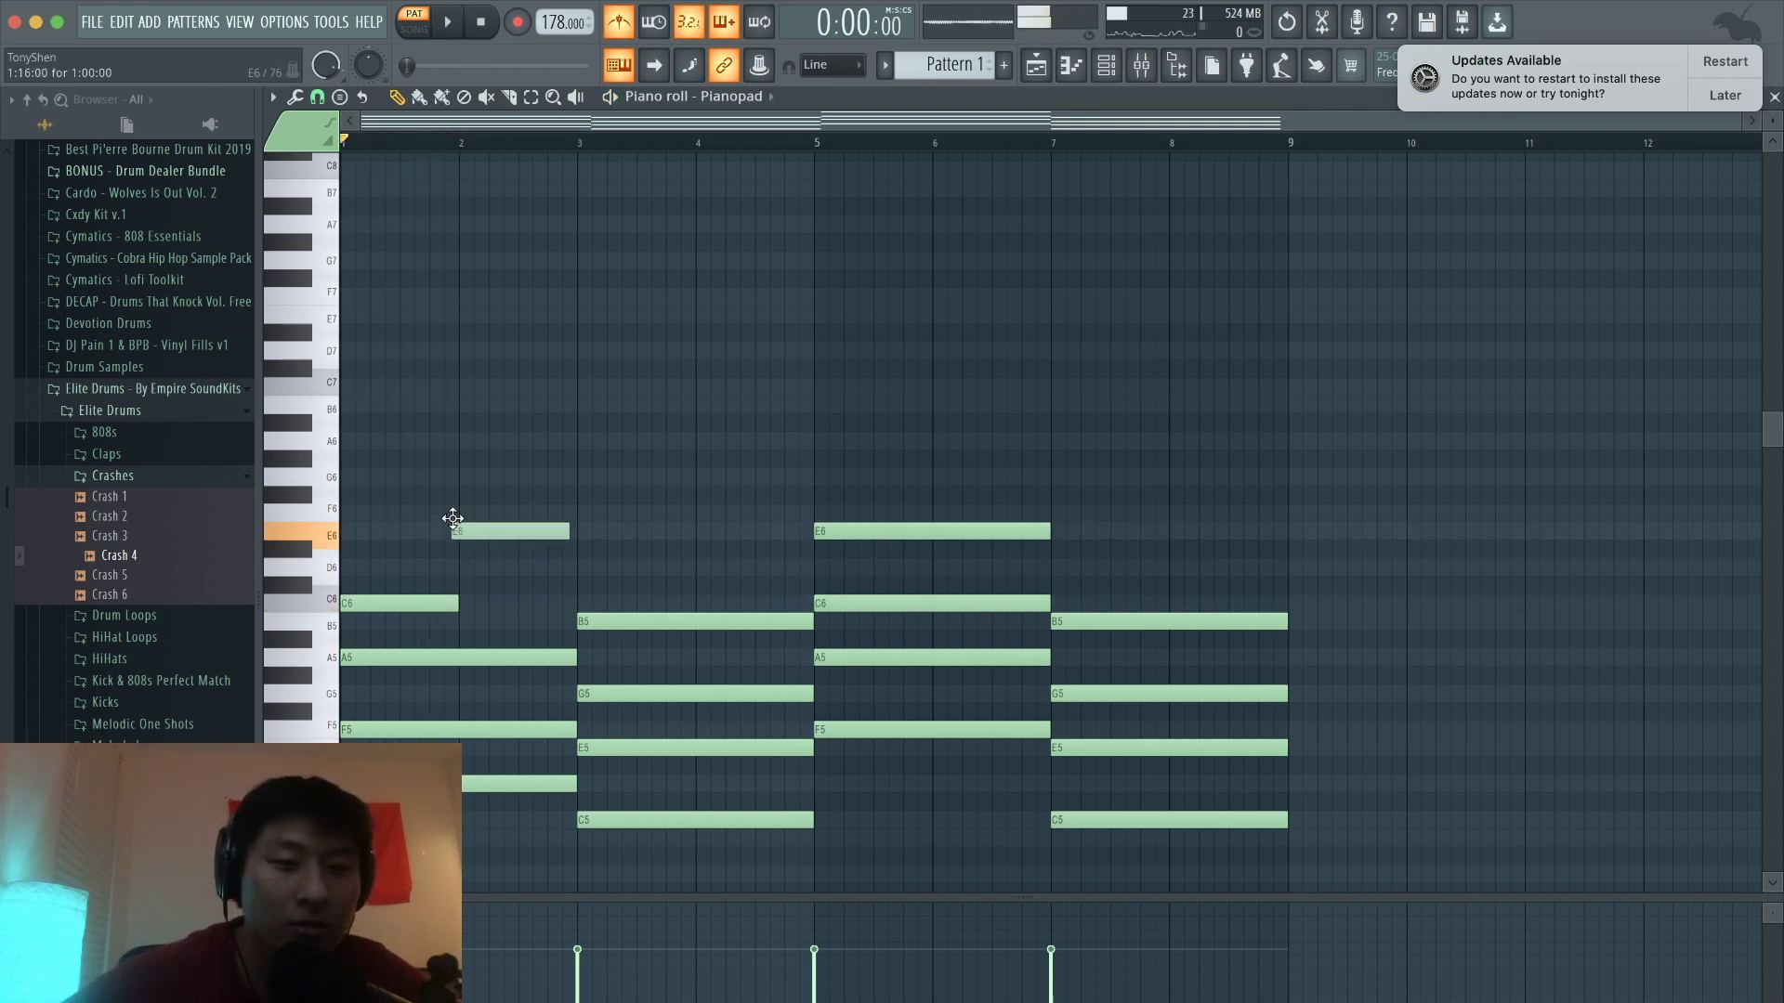
key(space)
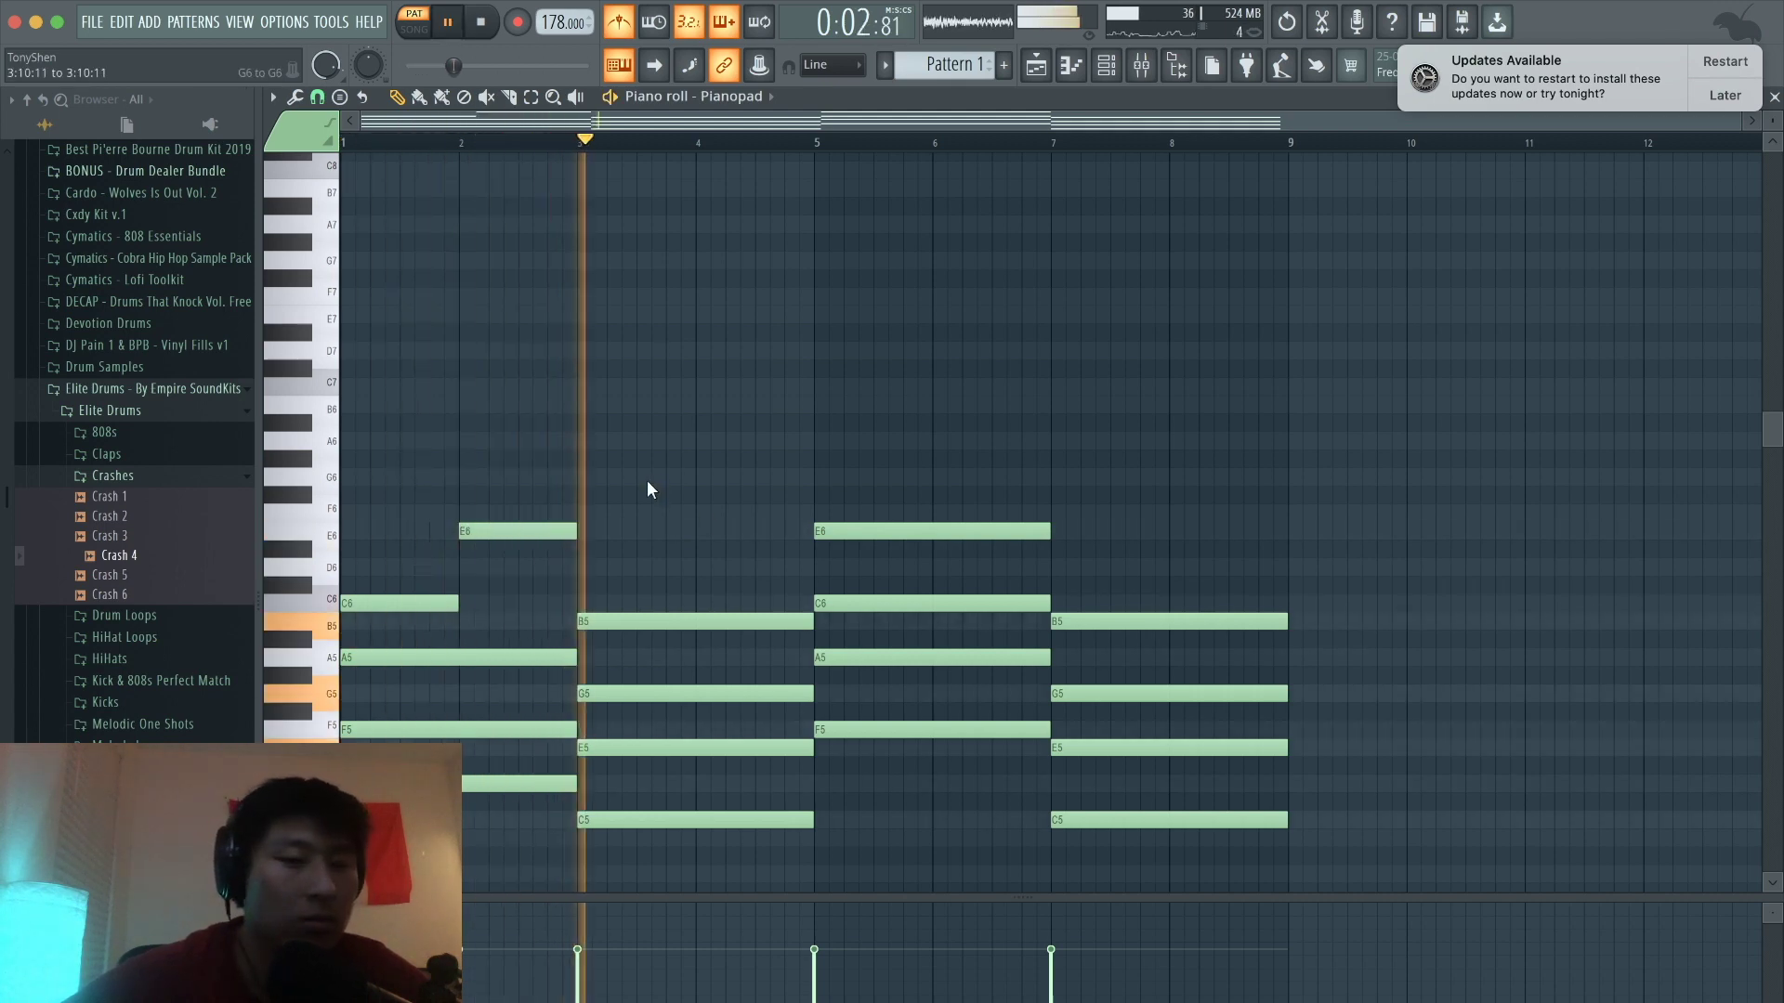
key(space)
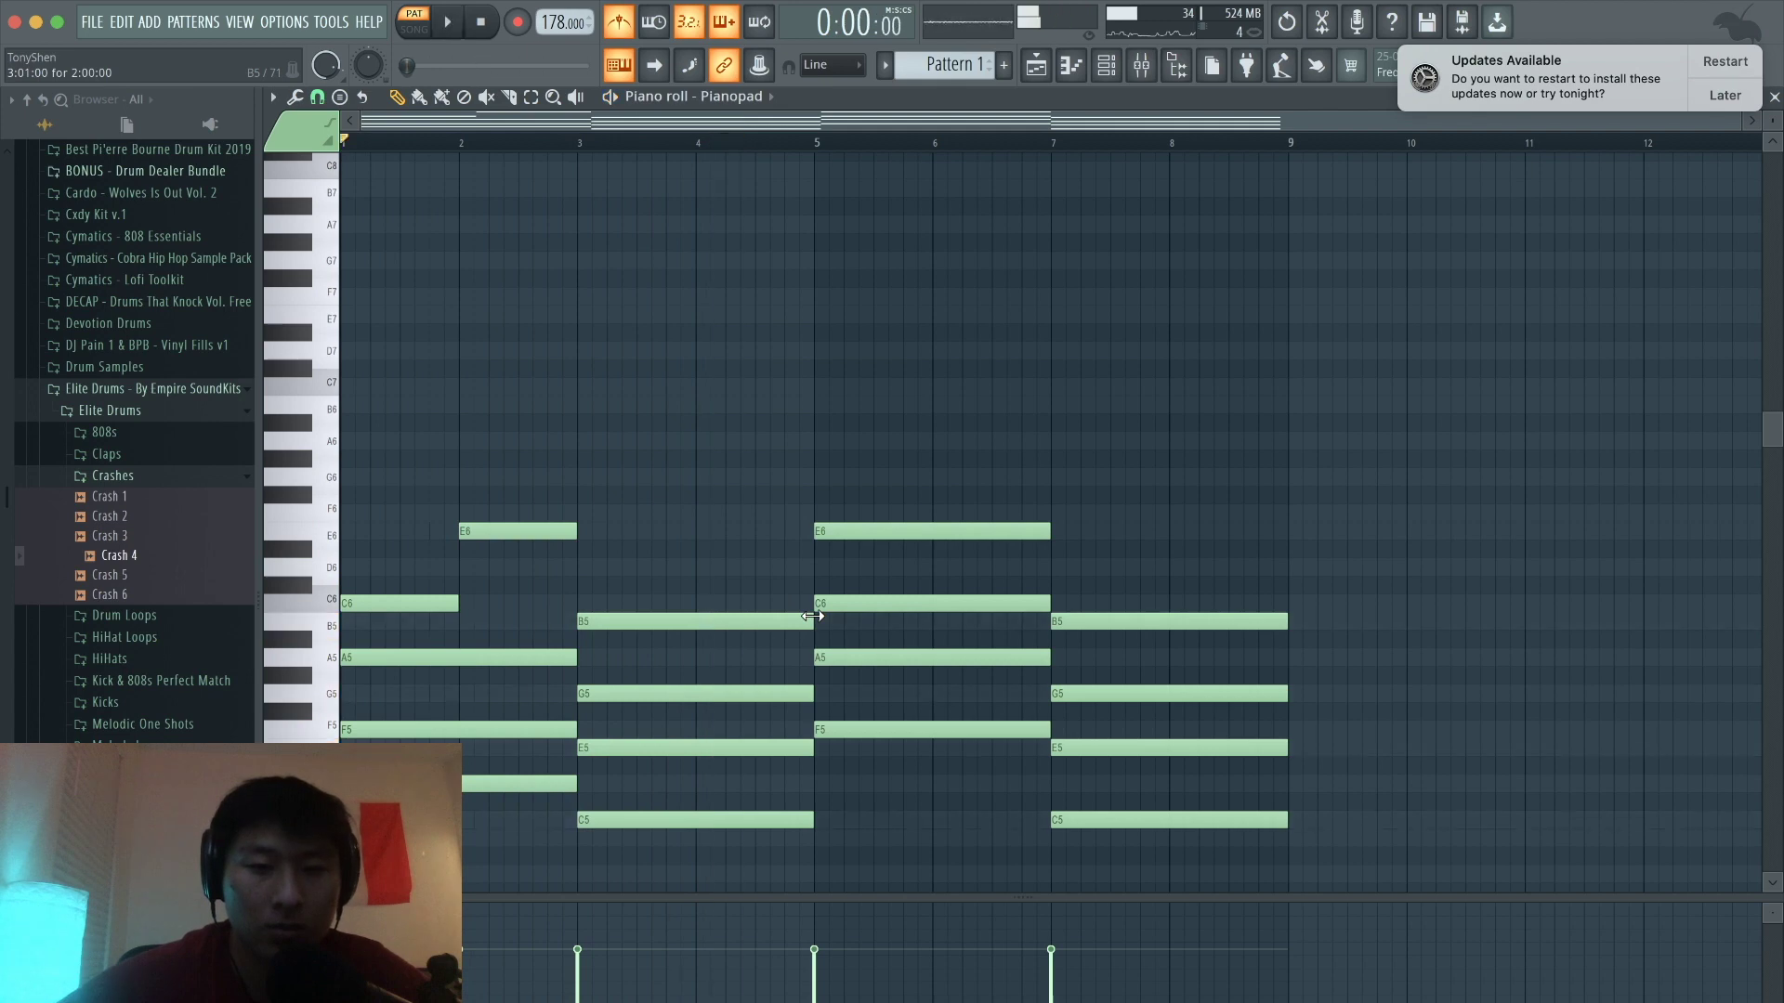
Step: End the B5 note of the second chord halfway through bar 4 and fill the remaining half bar with C6
click(756, 604)
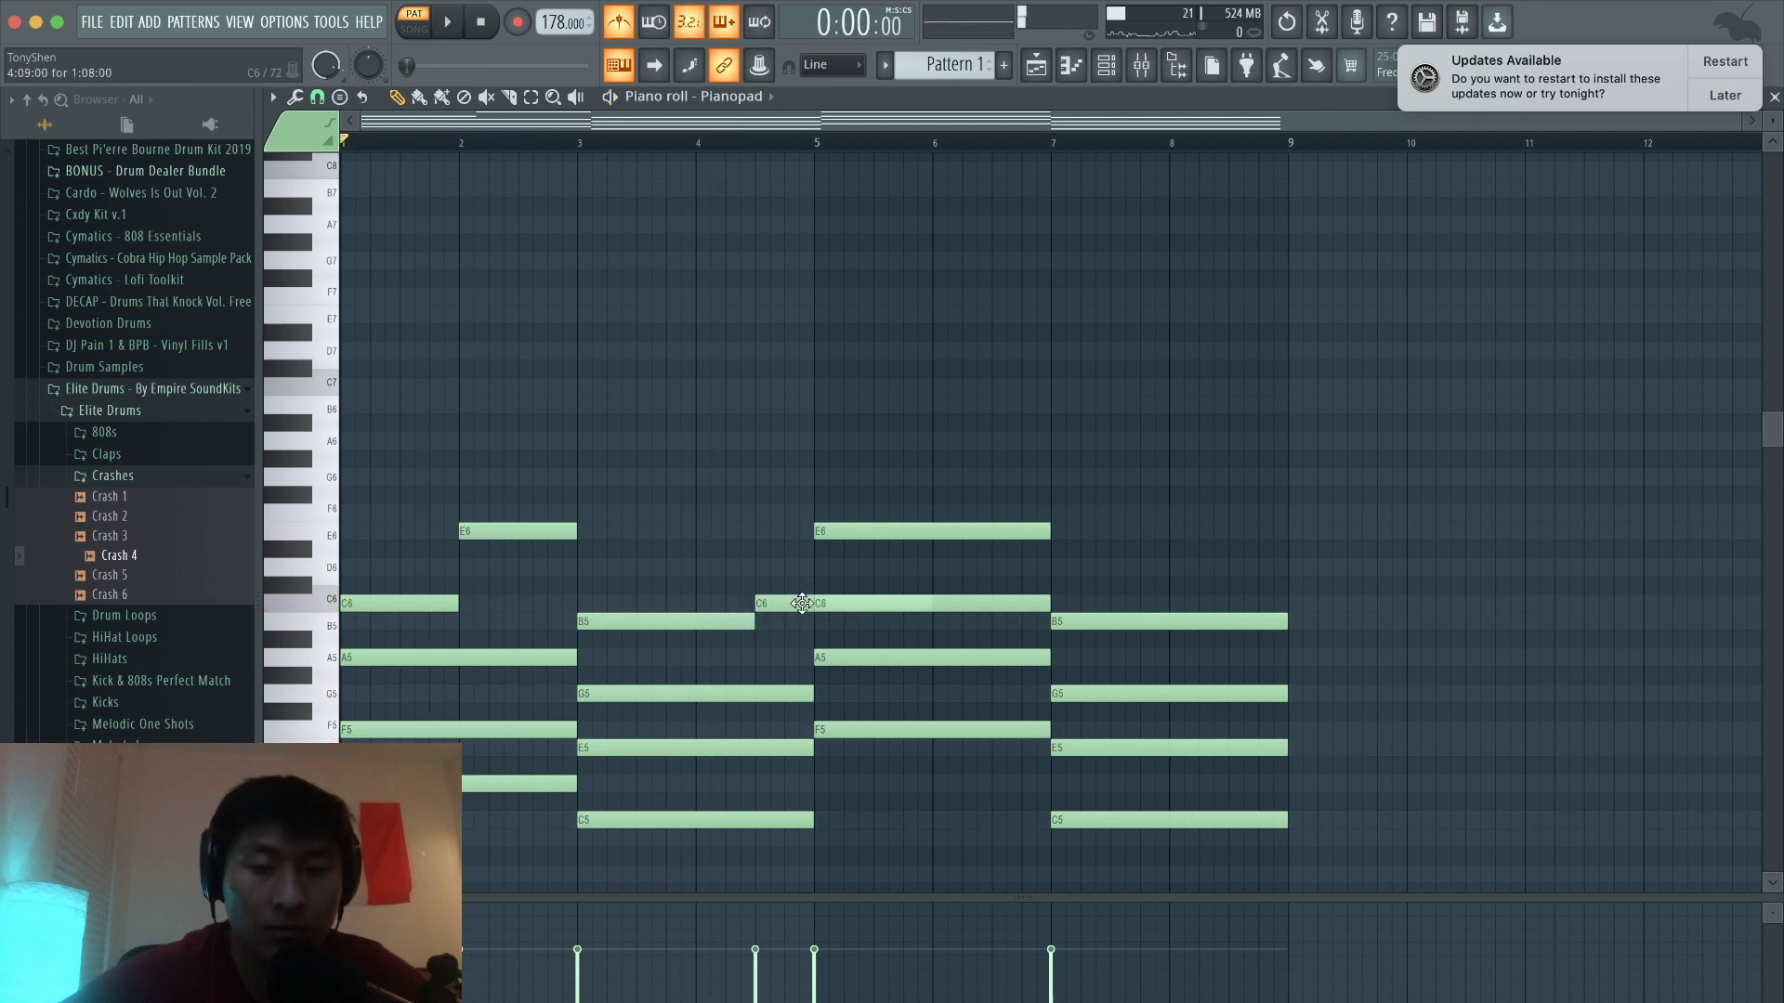
drag(929, 599, 812, 600)
super+click(739, 463)
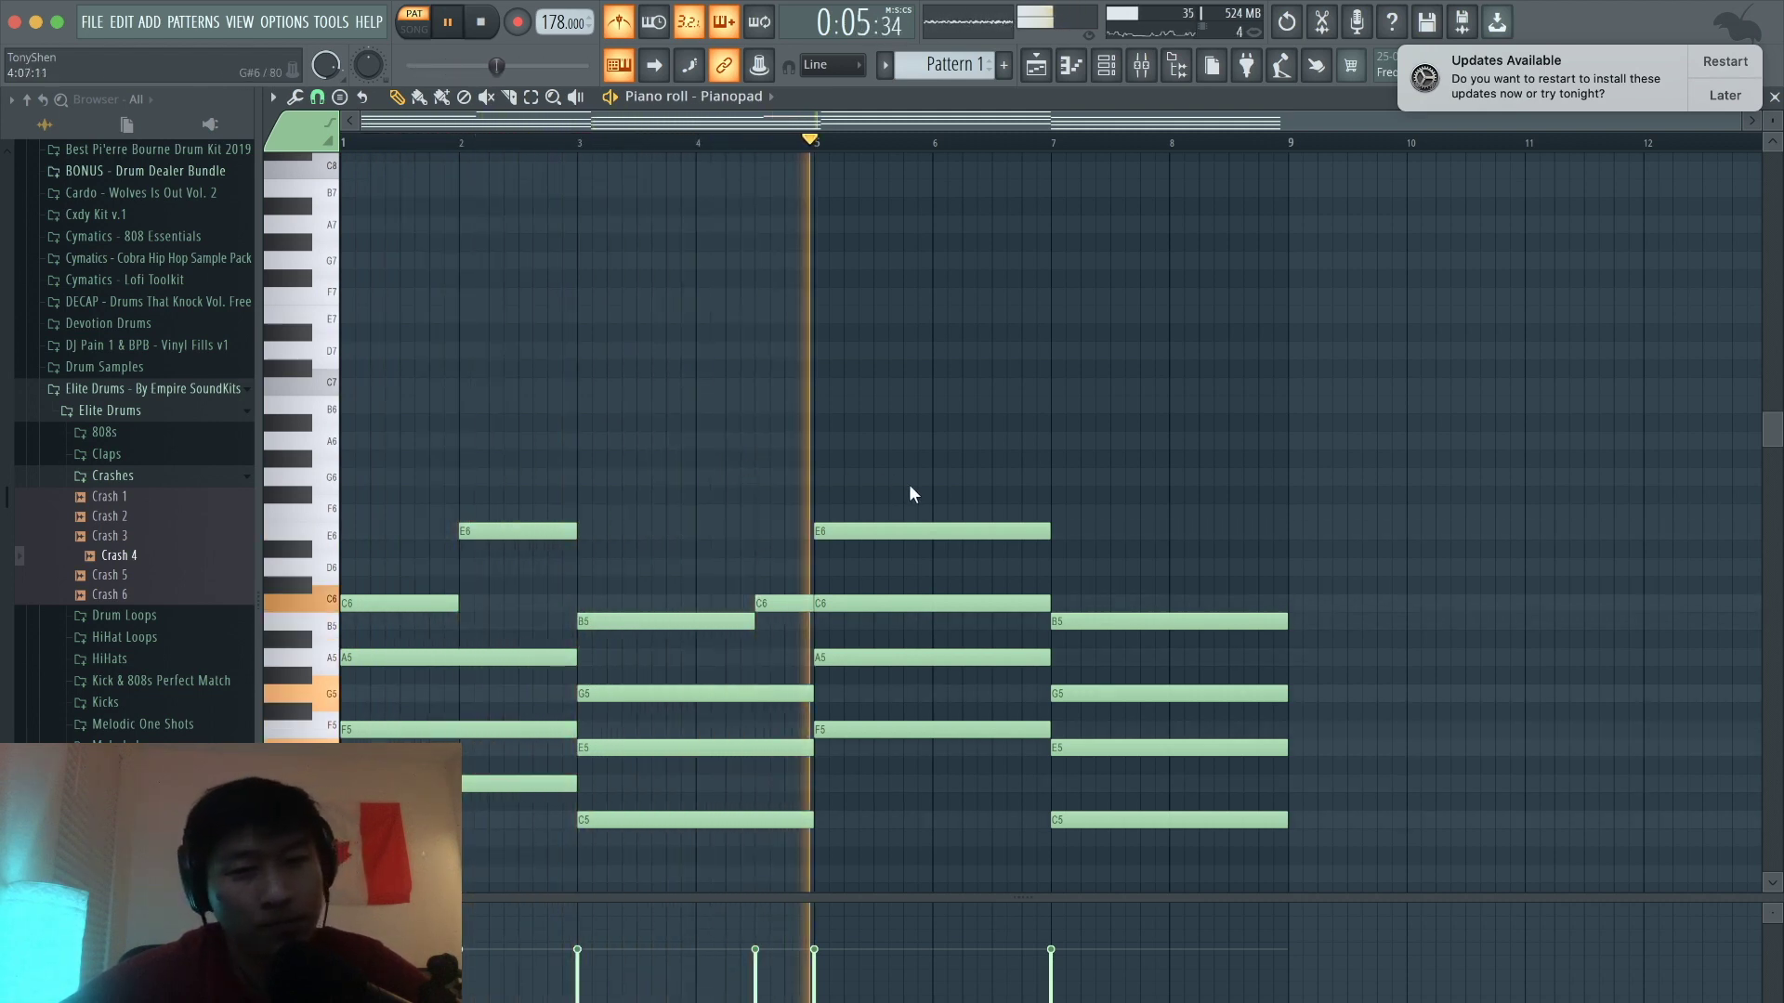
Step: End the E6 note of the third chord halfway through bar 6 and add a half-bar G6 note there
key(space)
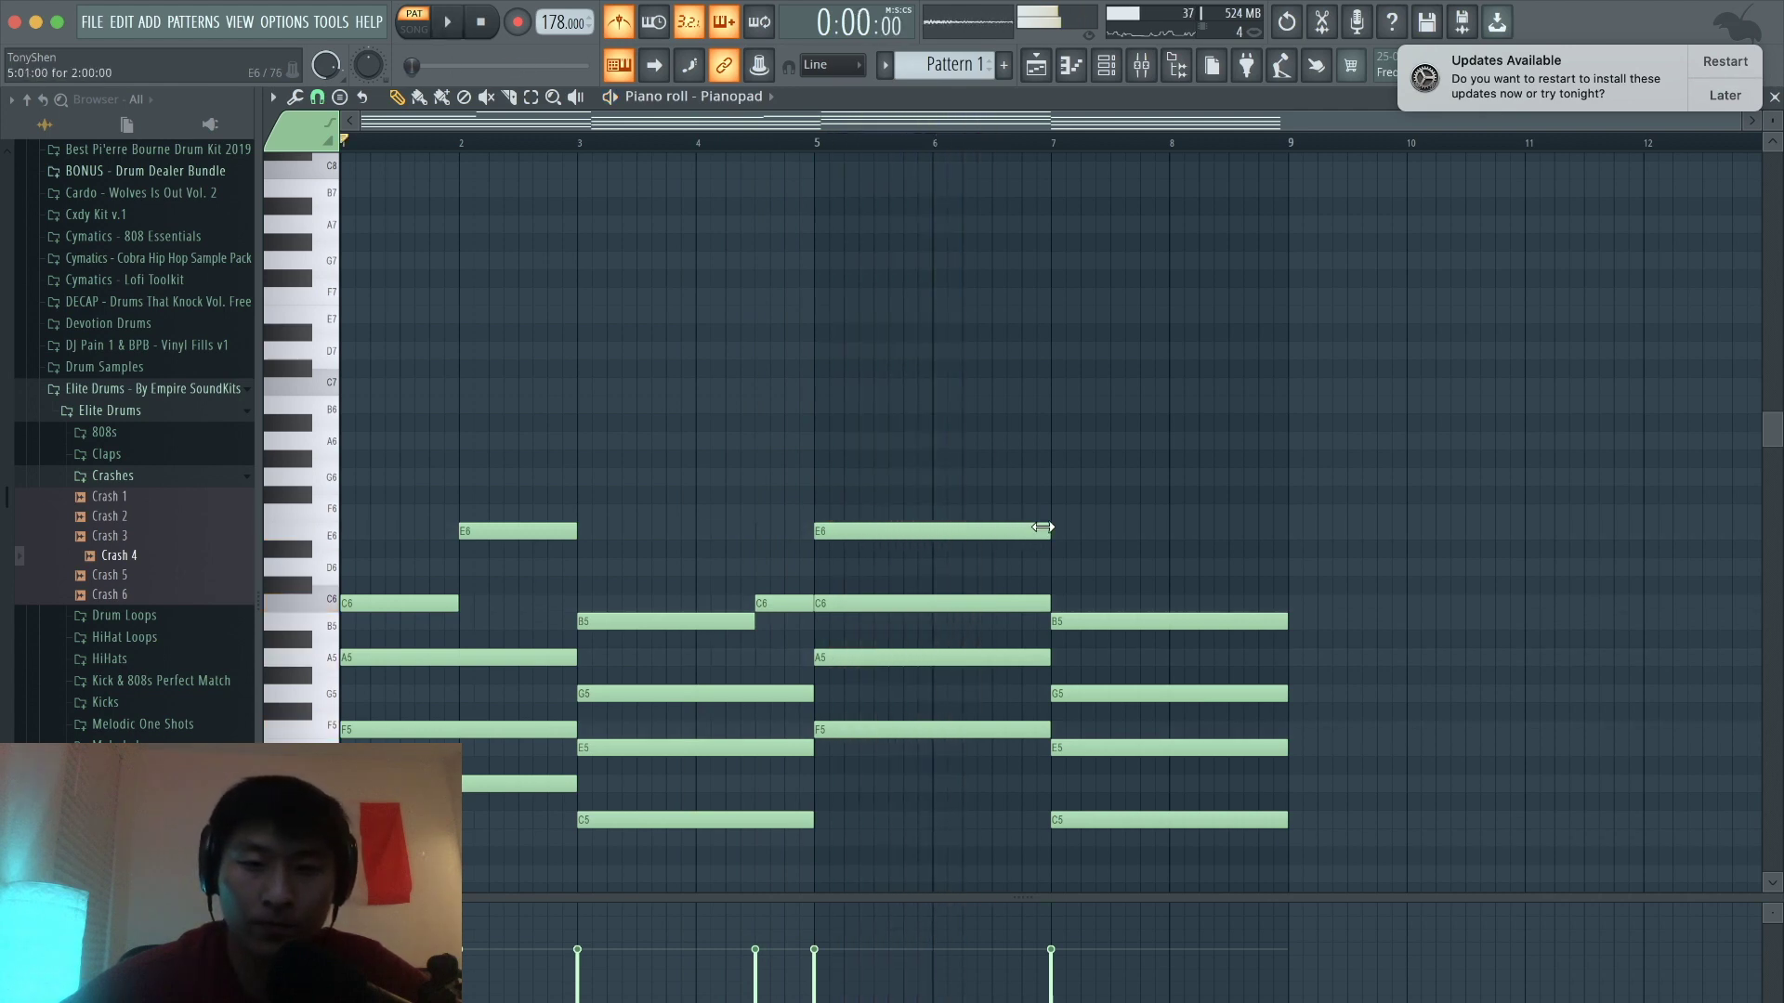
click(992, 476)
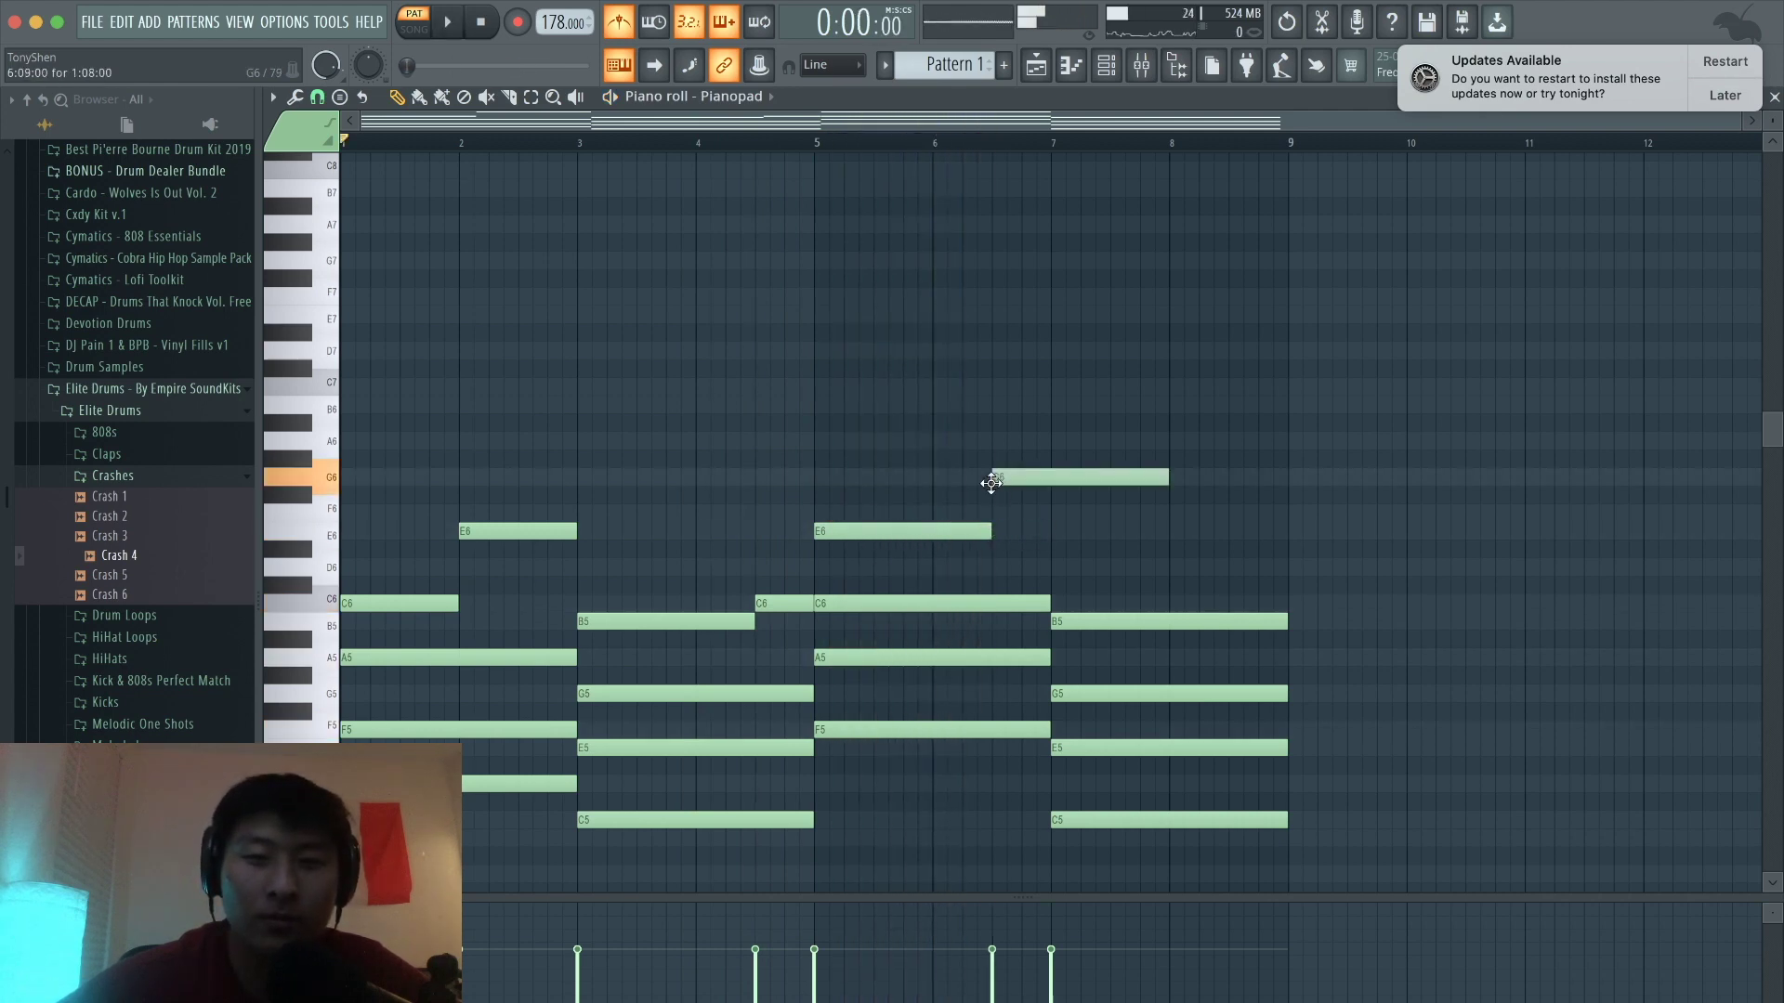
drag(1160, 476, 1050, 476)
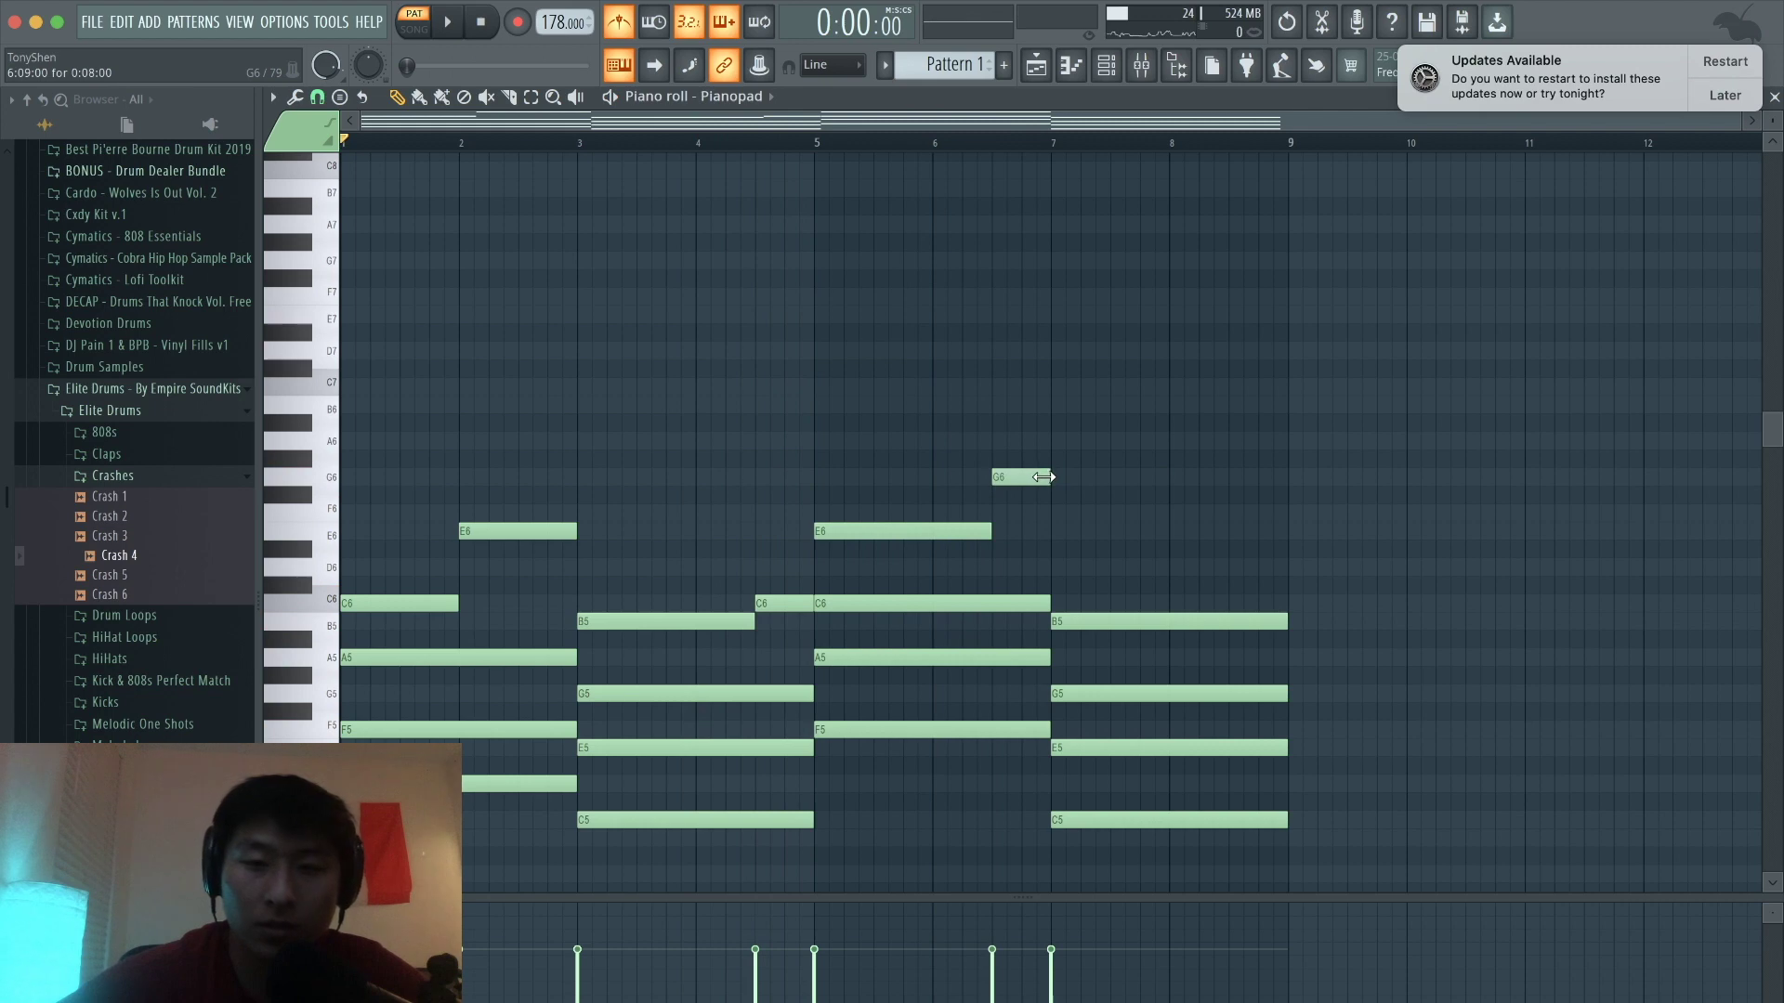
Step: Shorten the B5 note at bar 7 to one bar, add a one-bar C6 at bar 8 and listen to the result
click(1118, 614)
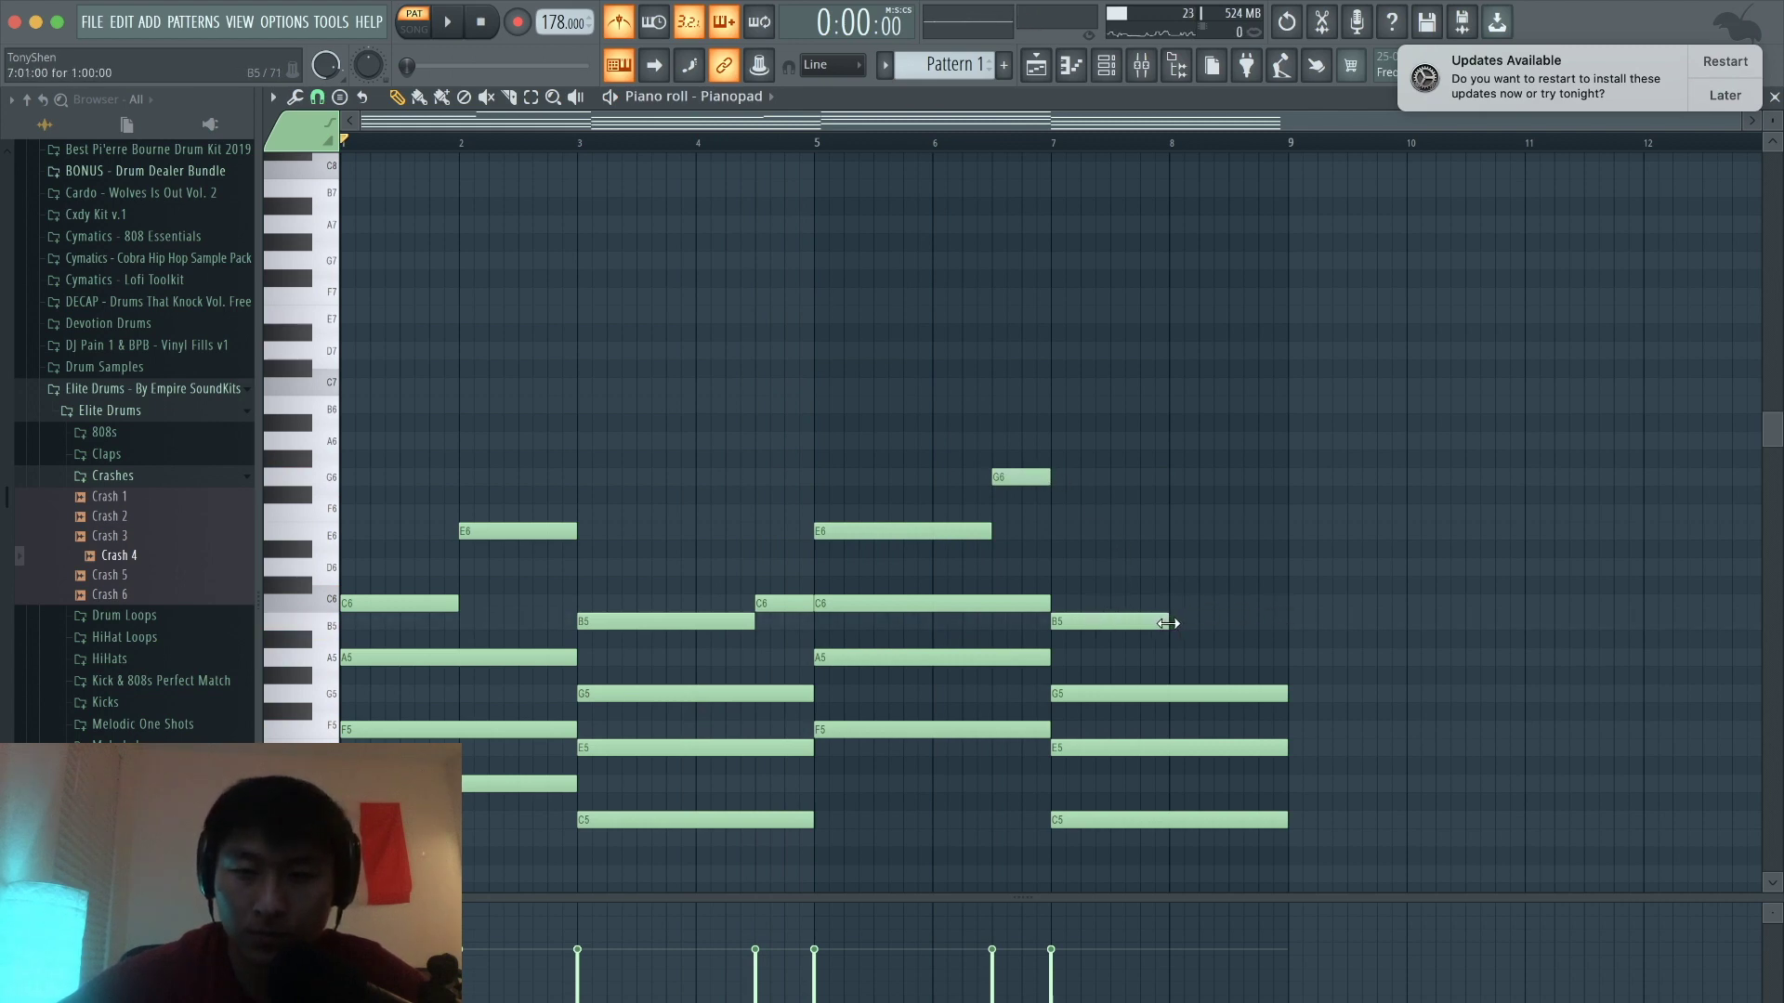
click(1169, 602)
key(space)
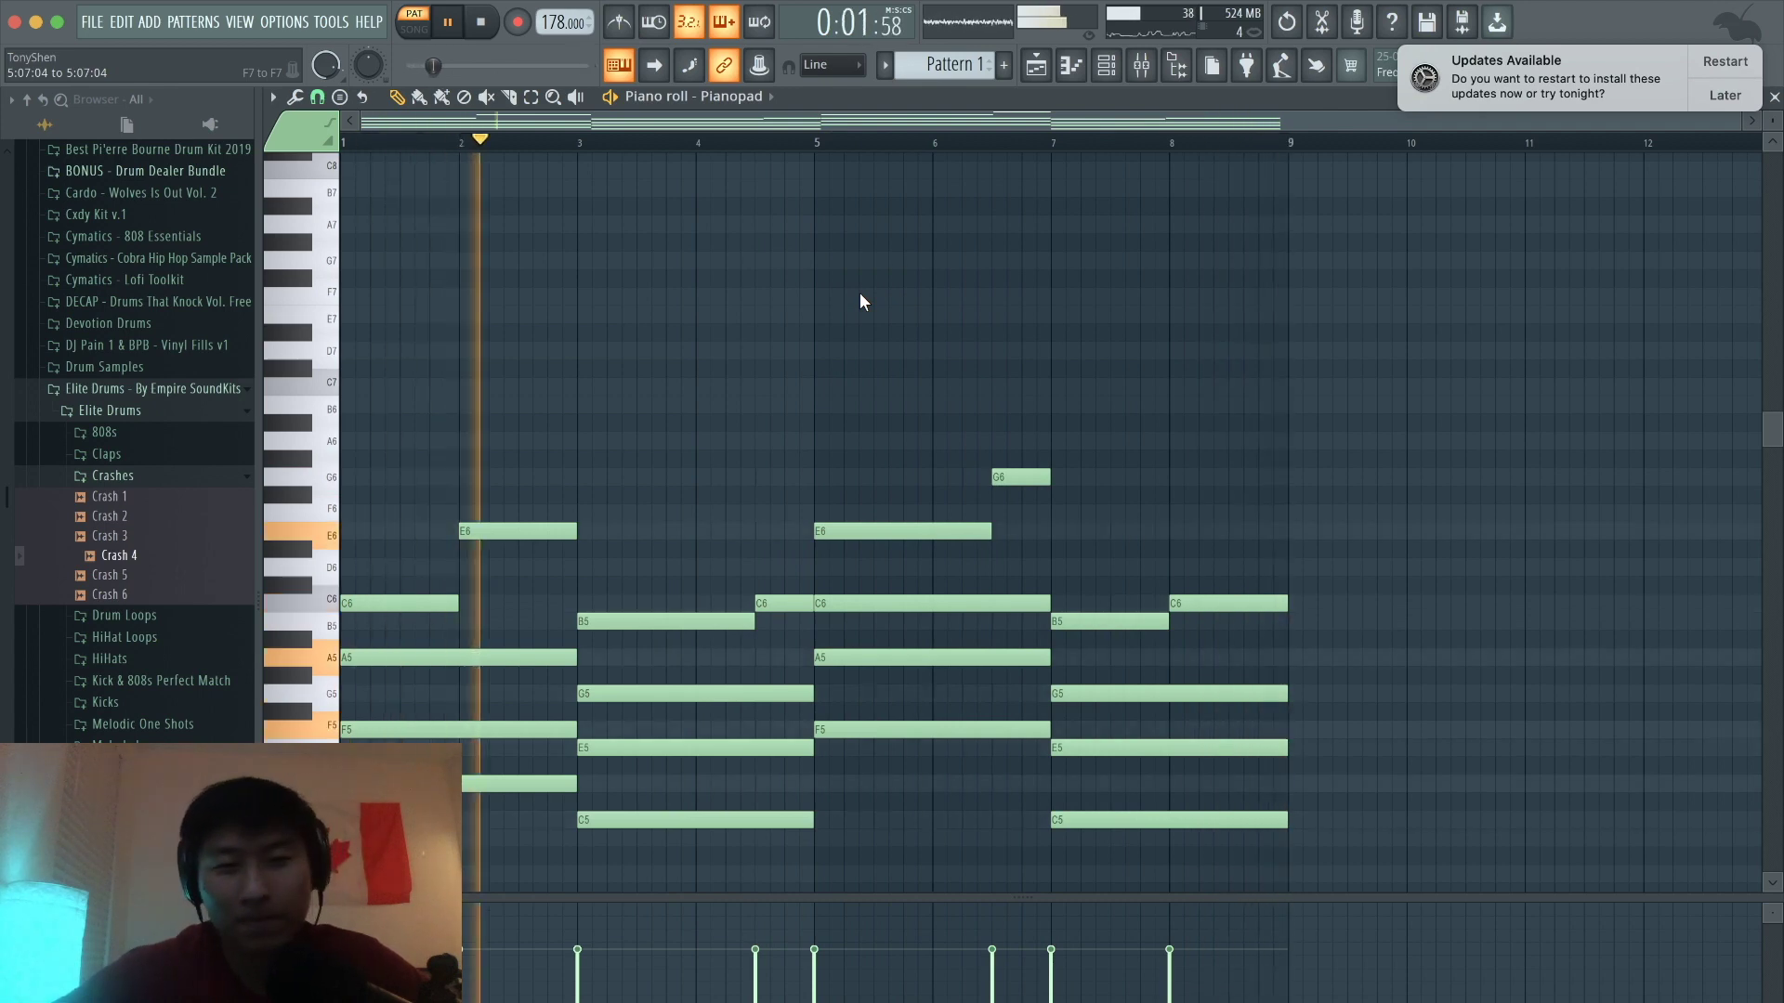
key(space)
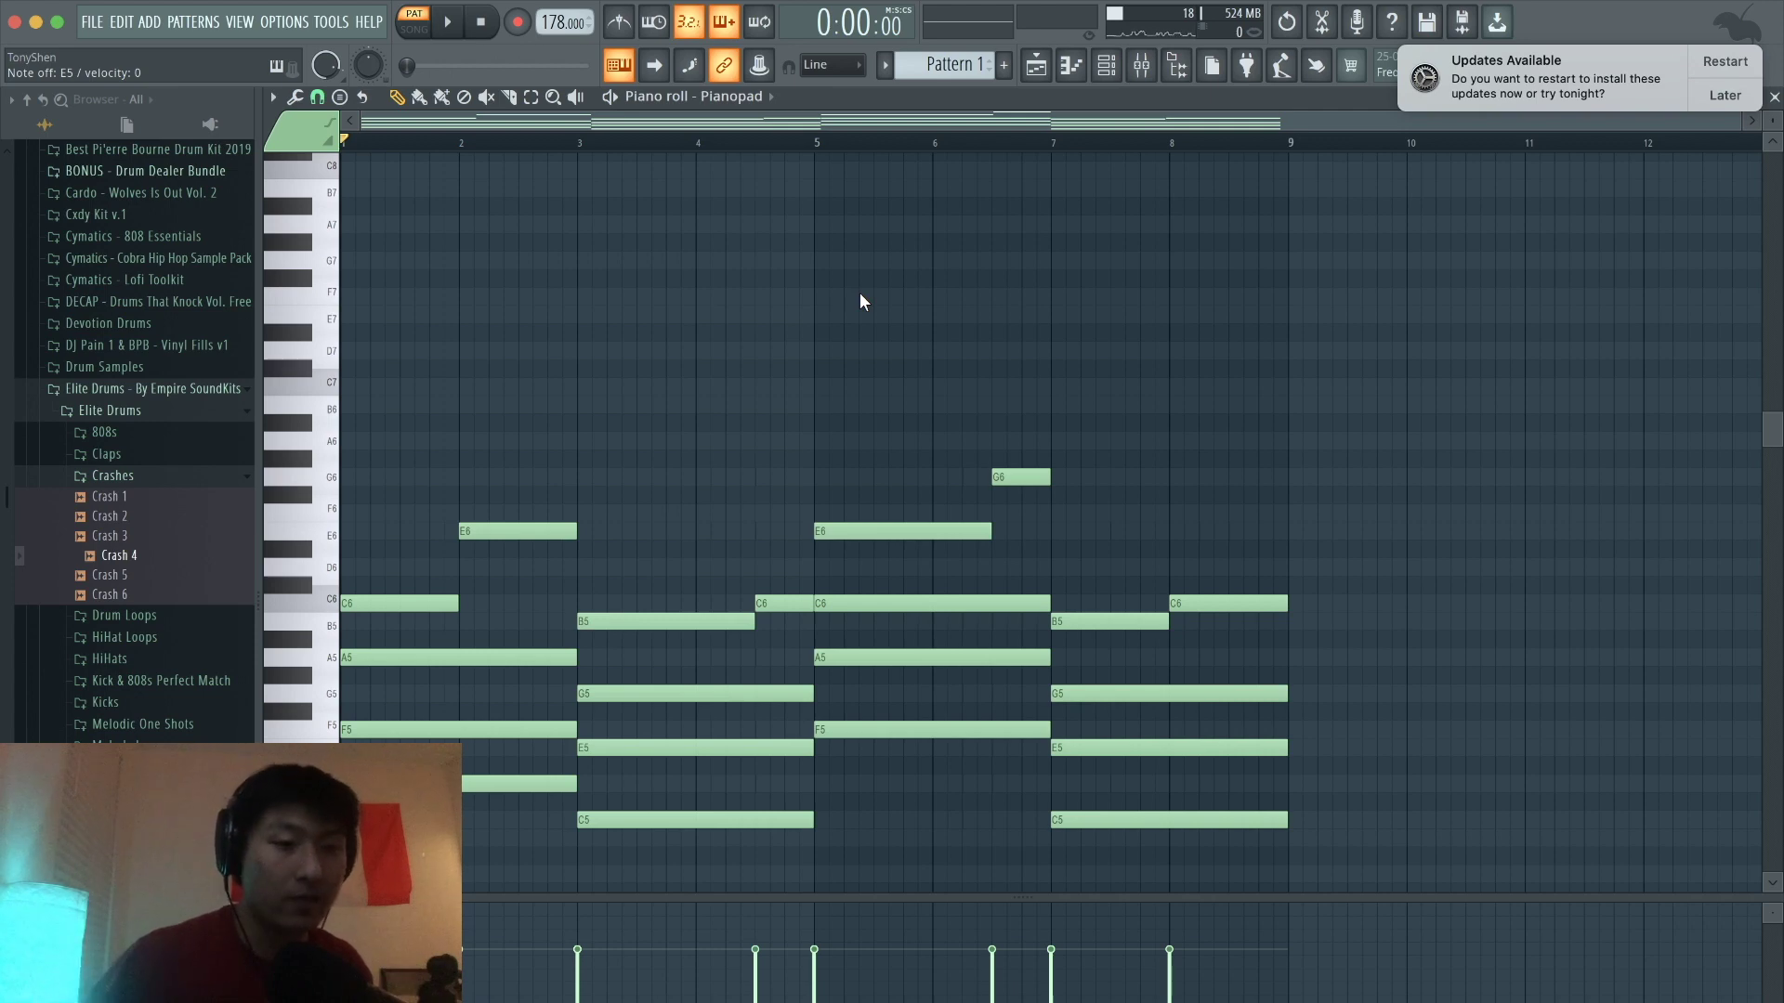
Step: Add a four-step C7 note at the start of bar 2, followed by a four-step B6 note
scroll(459, 437, up, 1)
click(460, 431)
key(space)
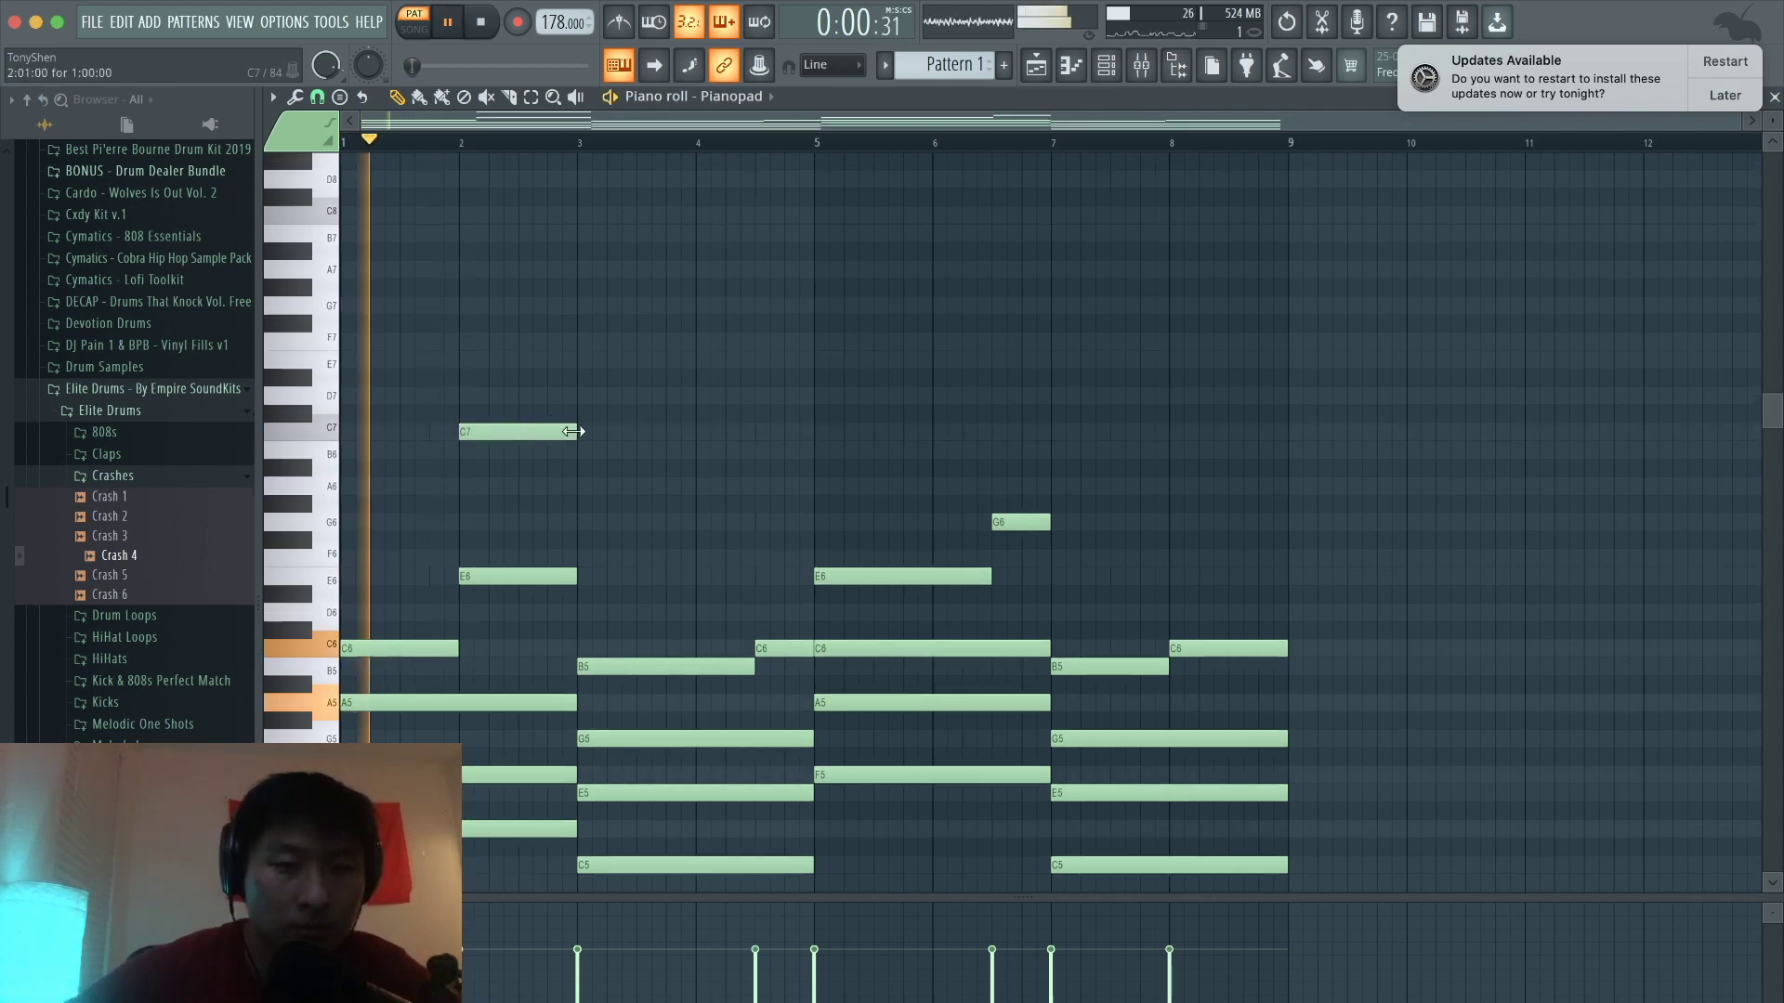
drag(573, 432, 487, 432)
key(space)
click(494, 451)
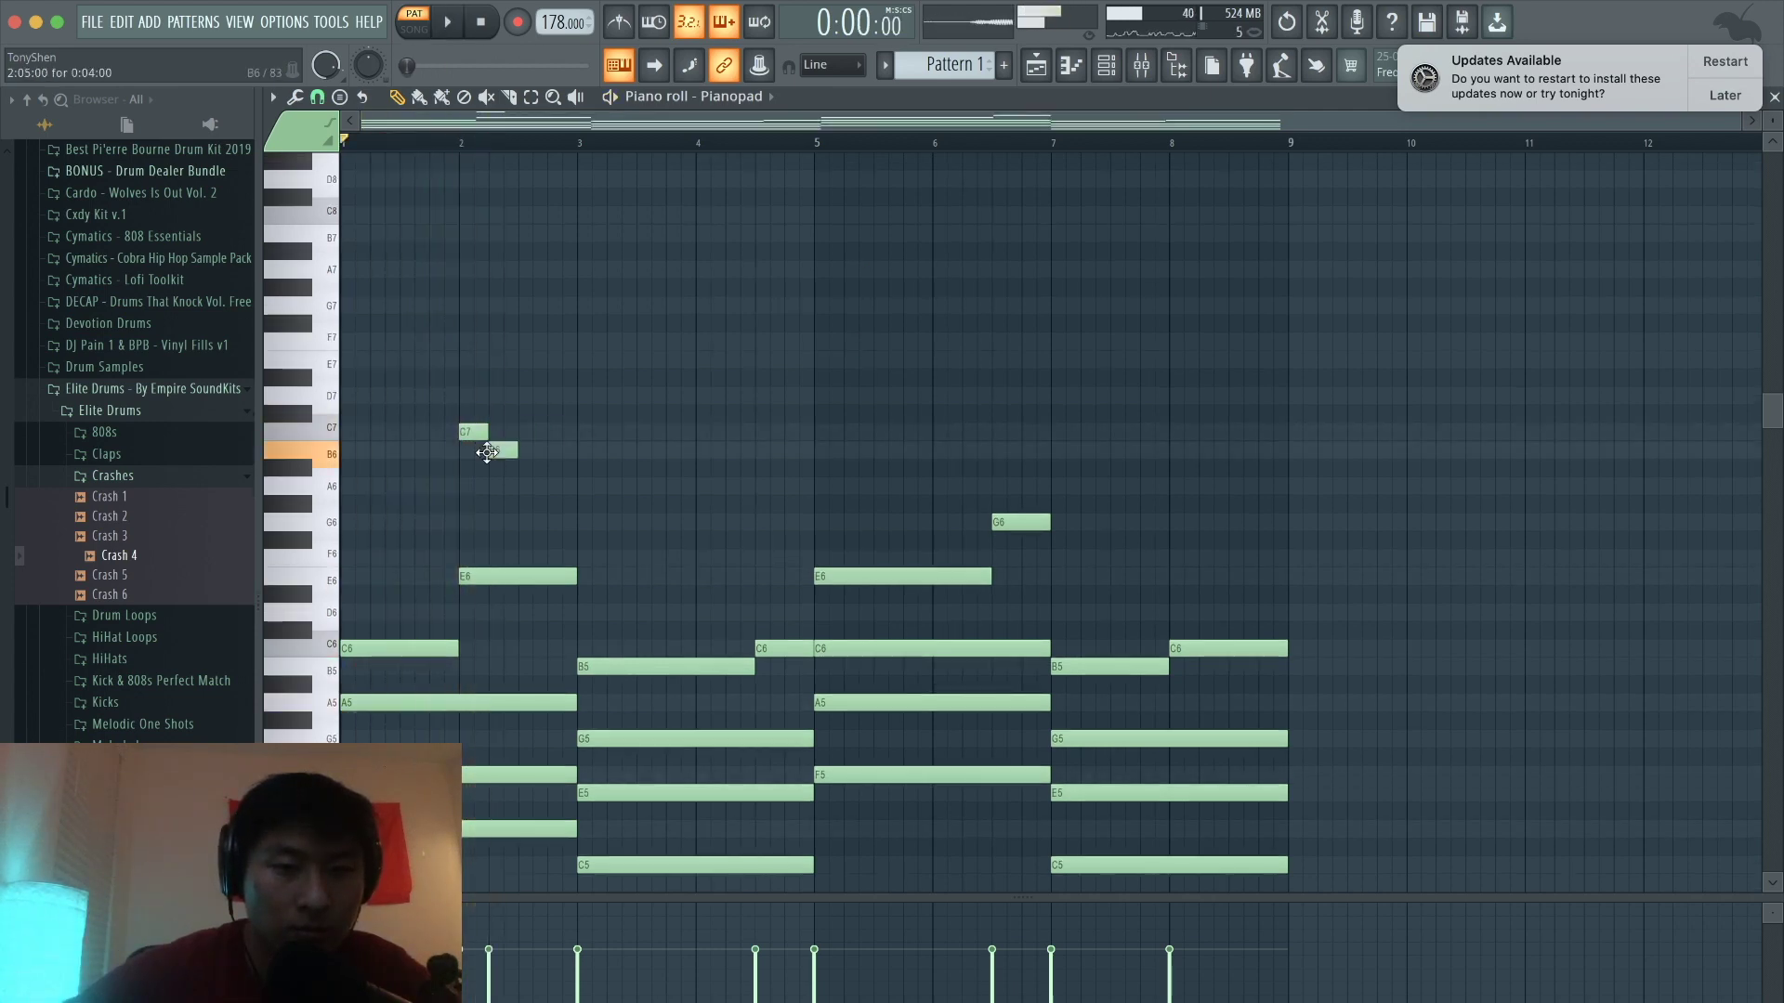
Step: Add a G6 note halfway through bar 2 and extend it to 13 steps, into bar 3
click(522, 521)
key(space)
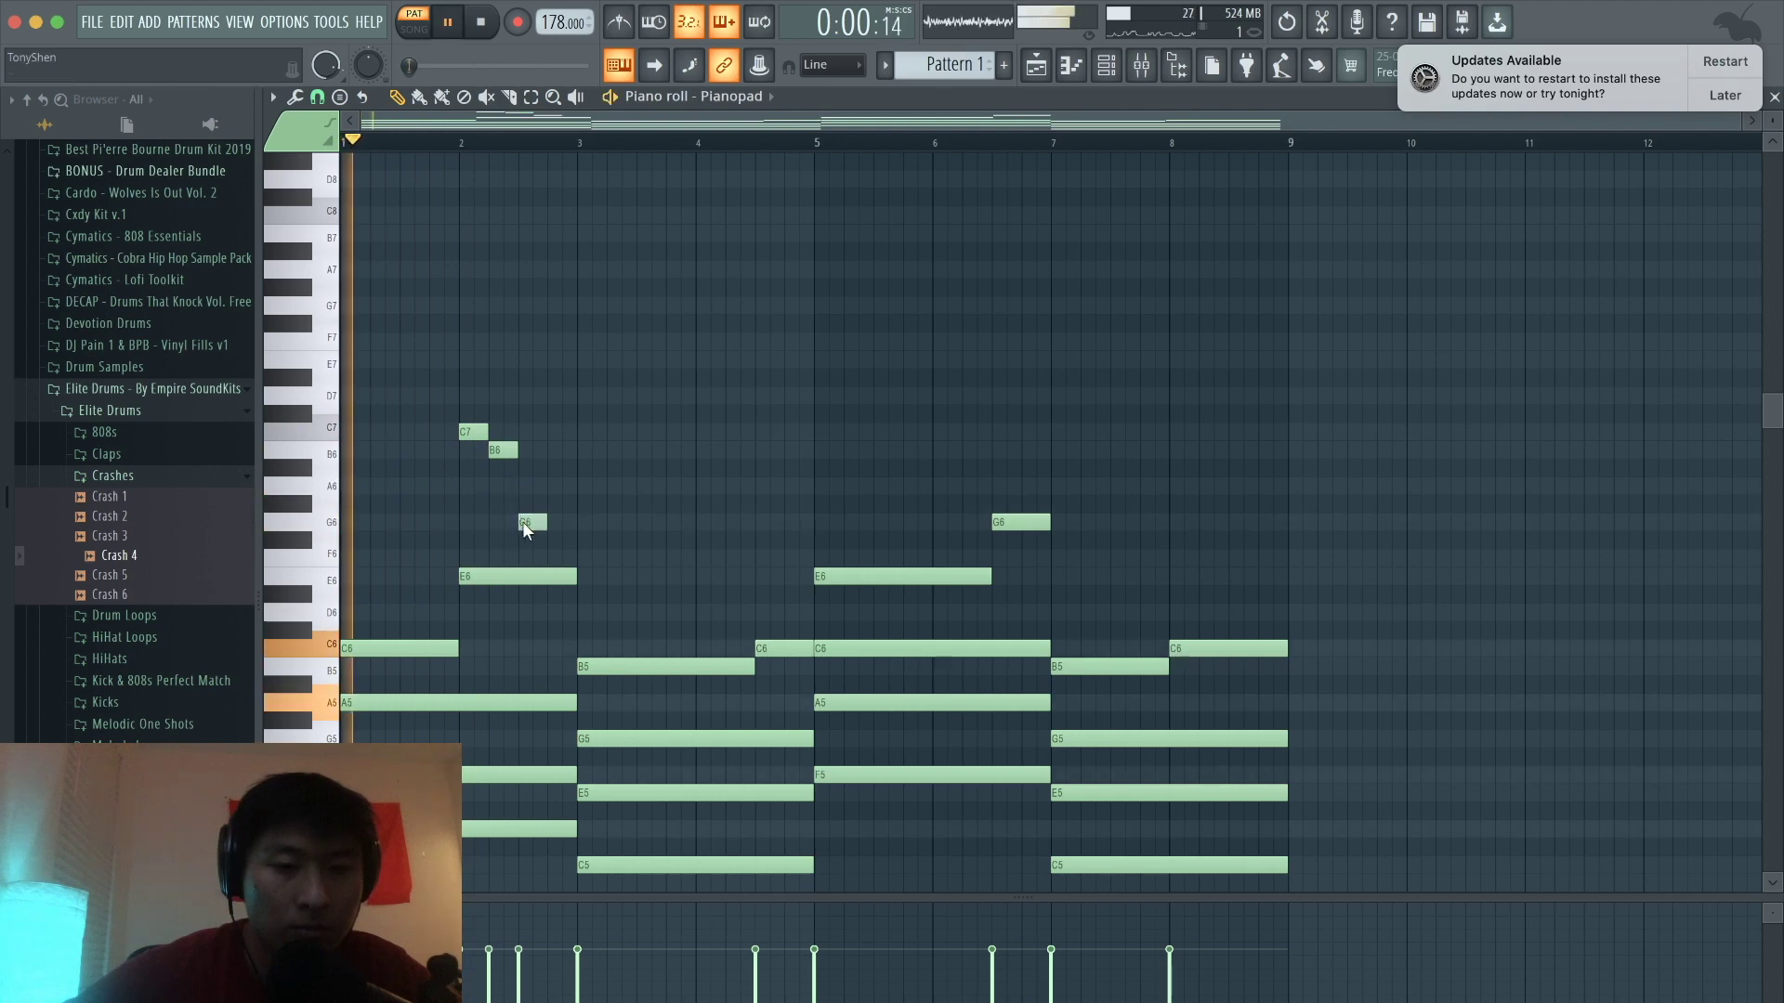
drag(548, 521, 609, 526)
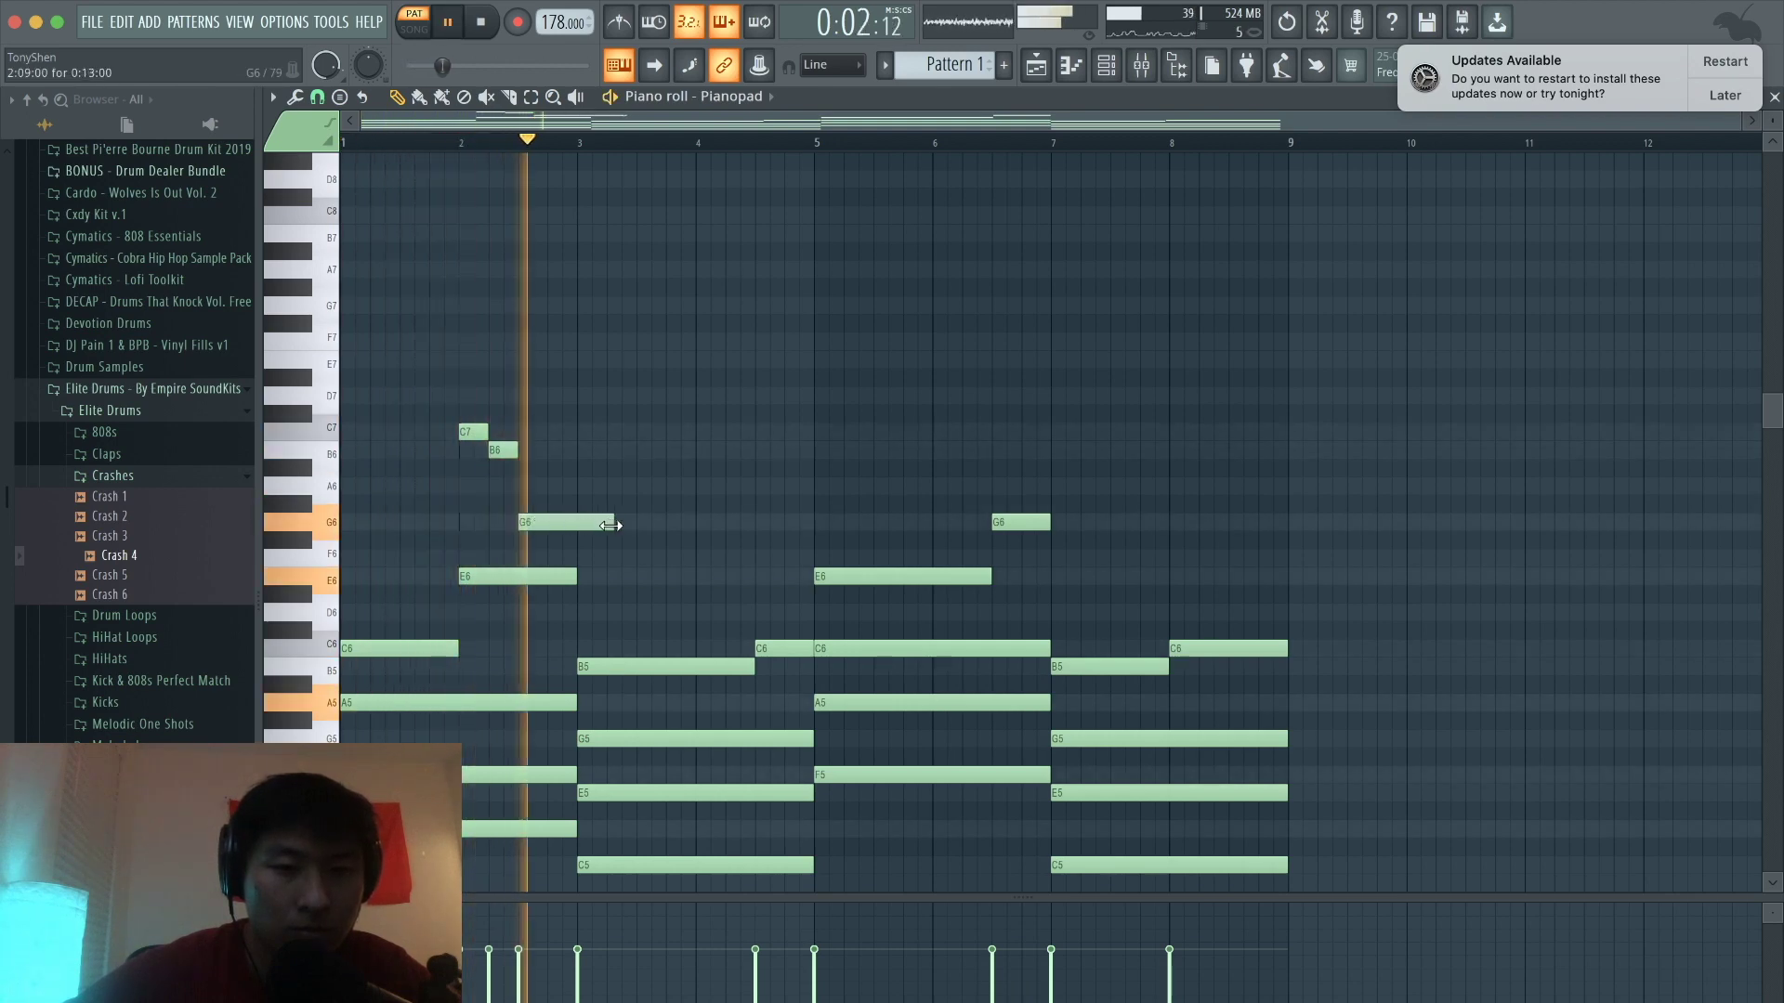
key(space)
Step: Add half-bar E6 and F6 melody notes across bar 4 and play the melody back
click(699, 577)
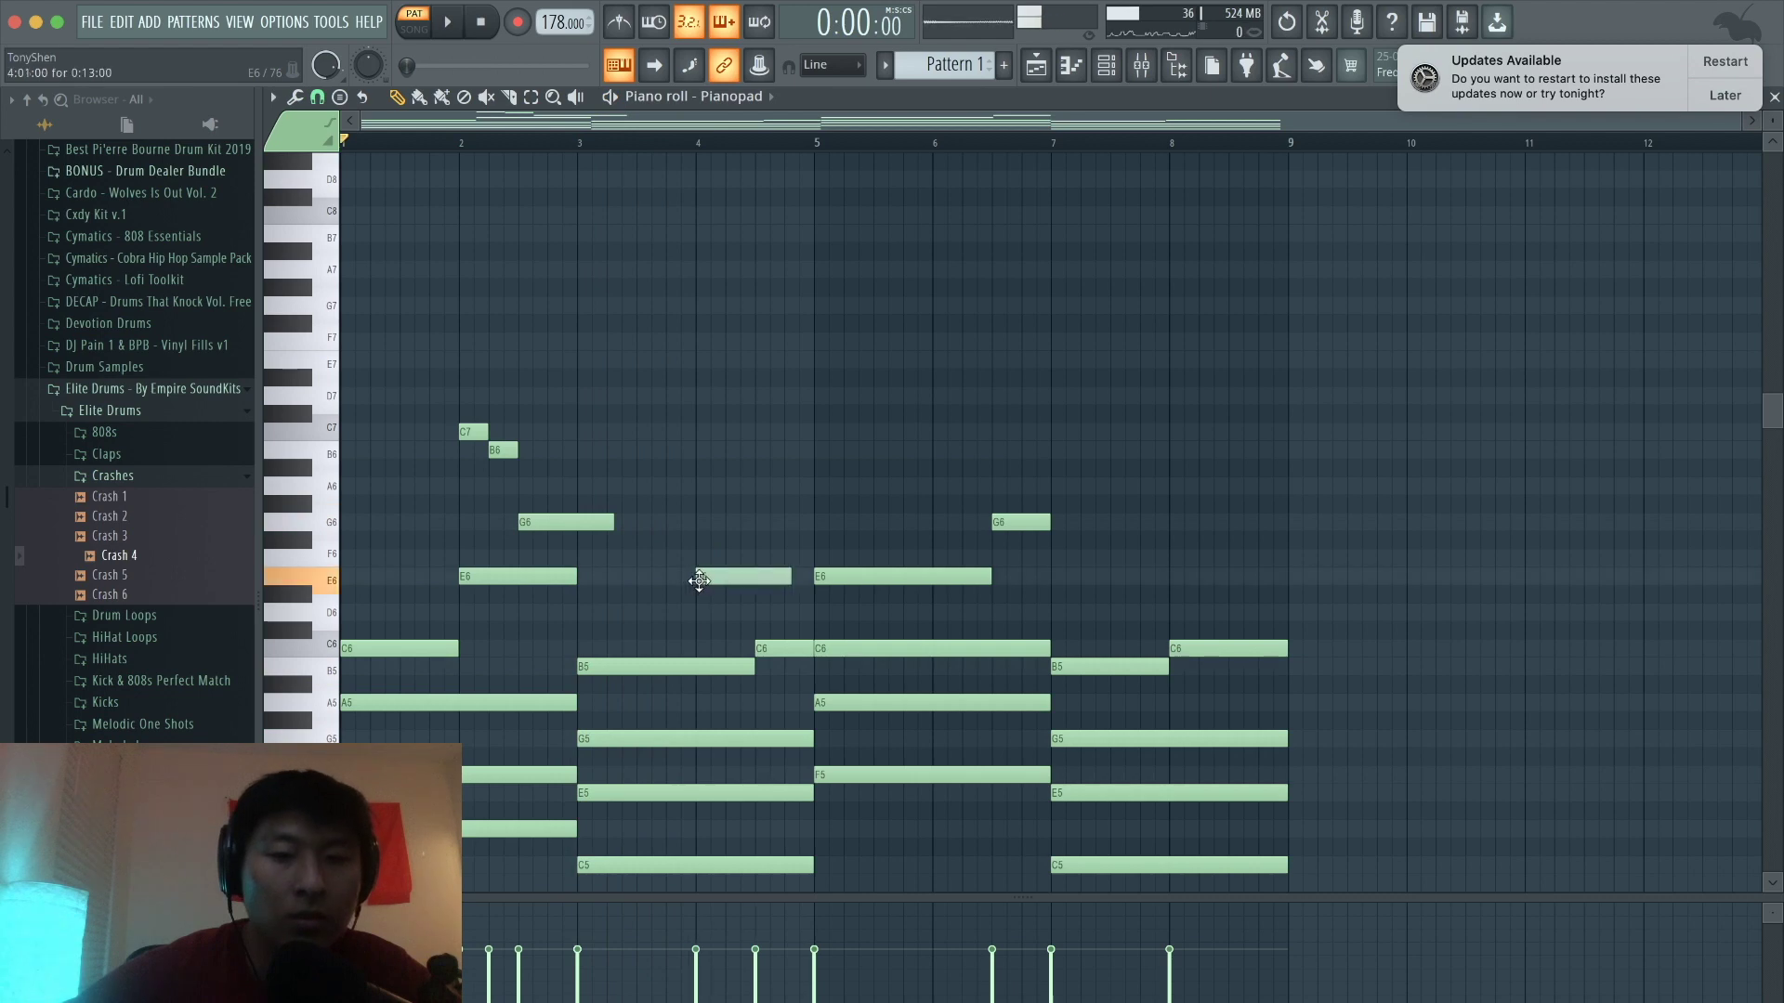
click(758, 558)
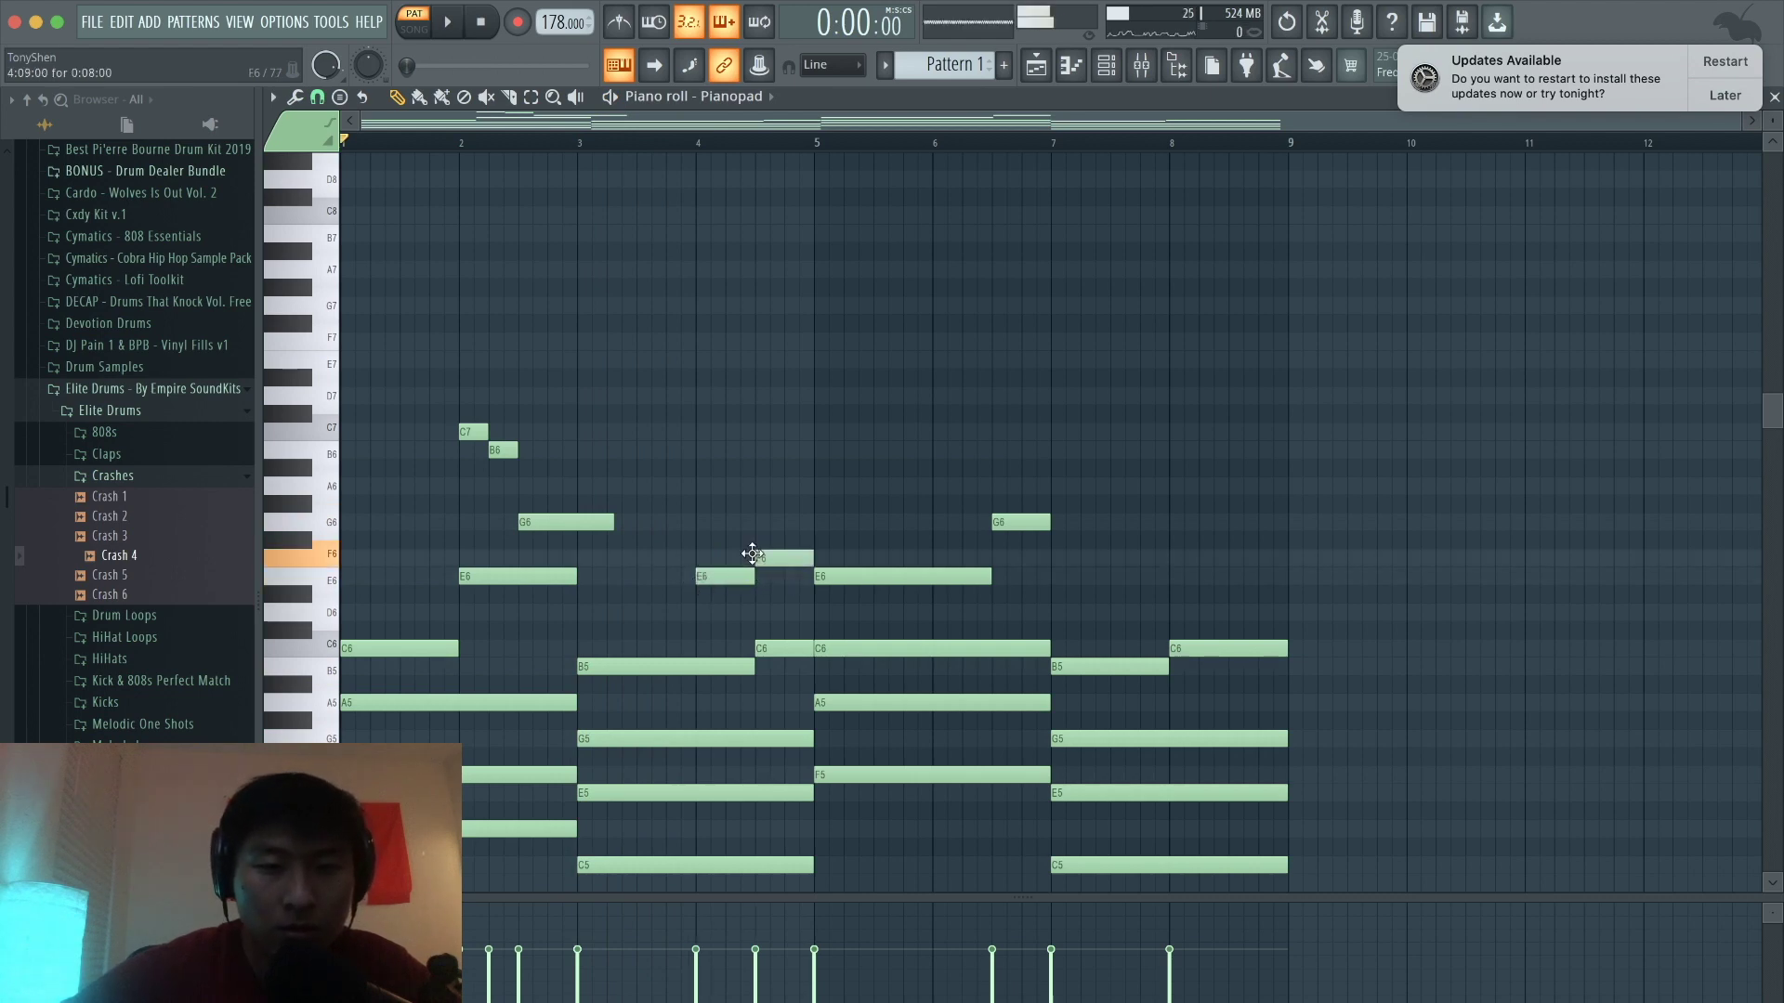
key(space)
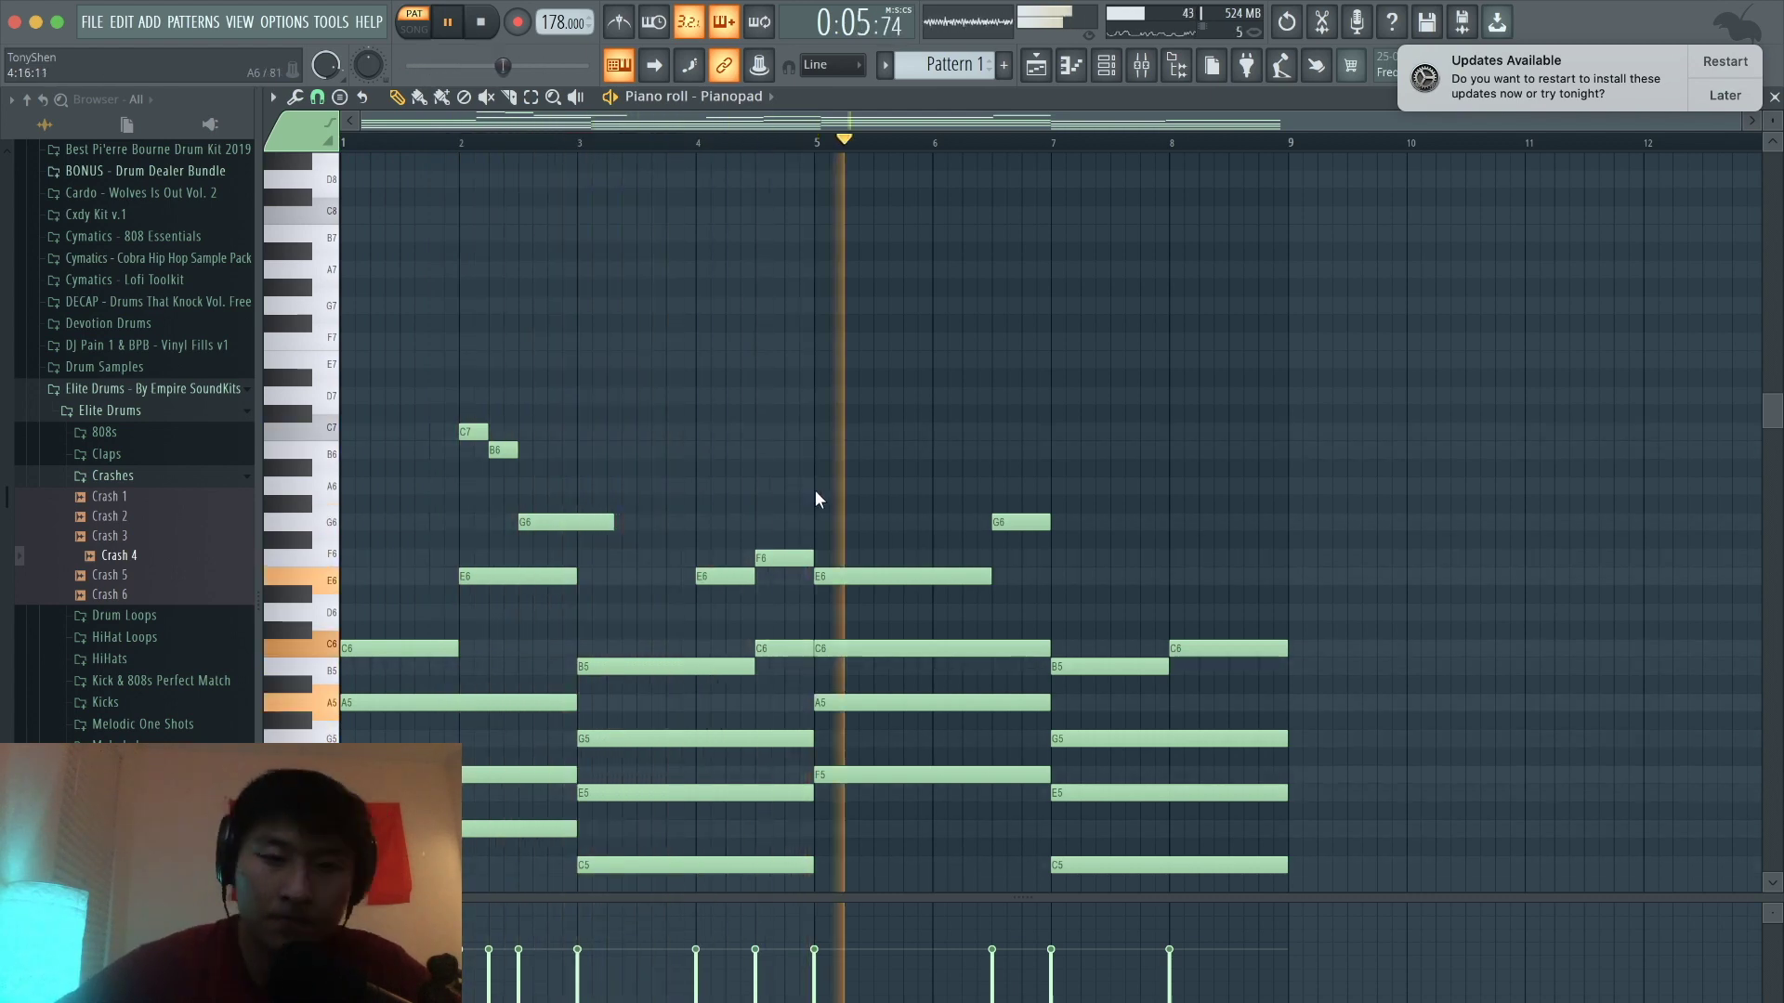
key(space)
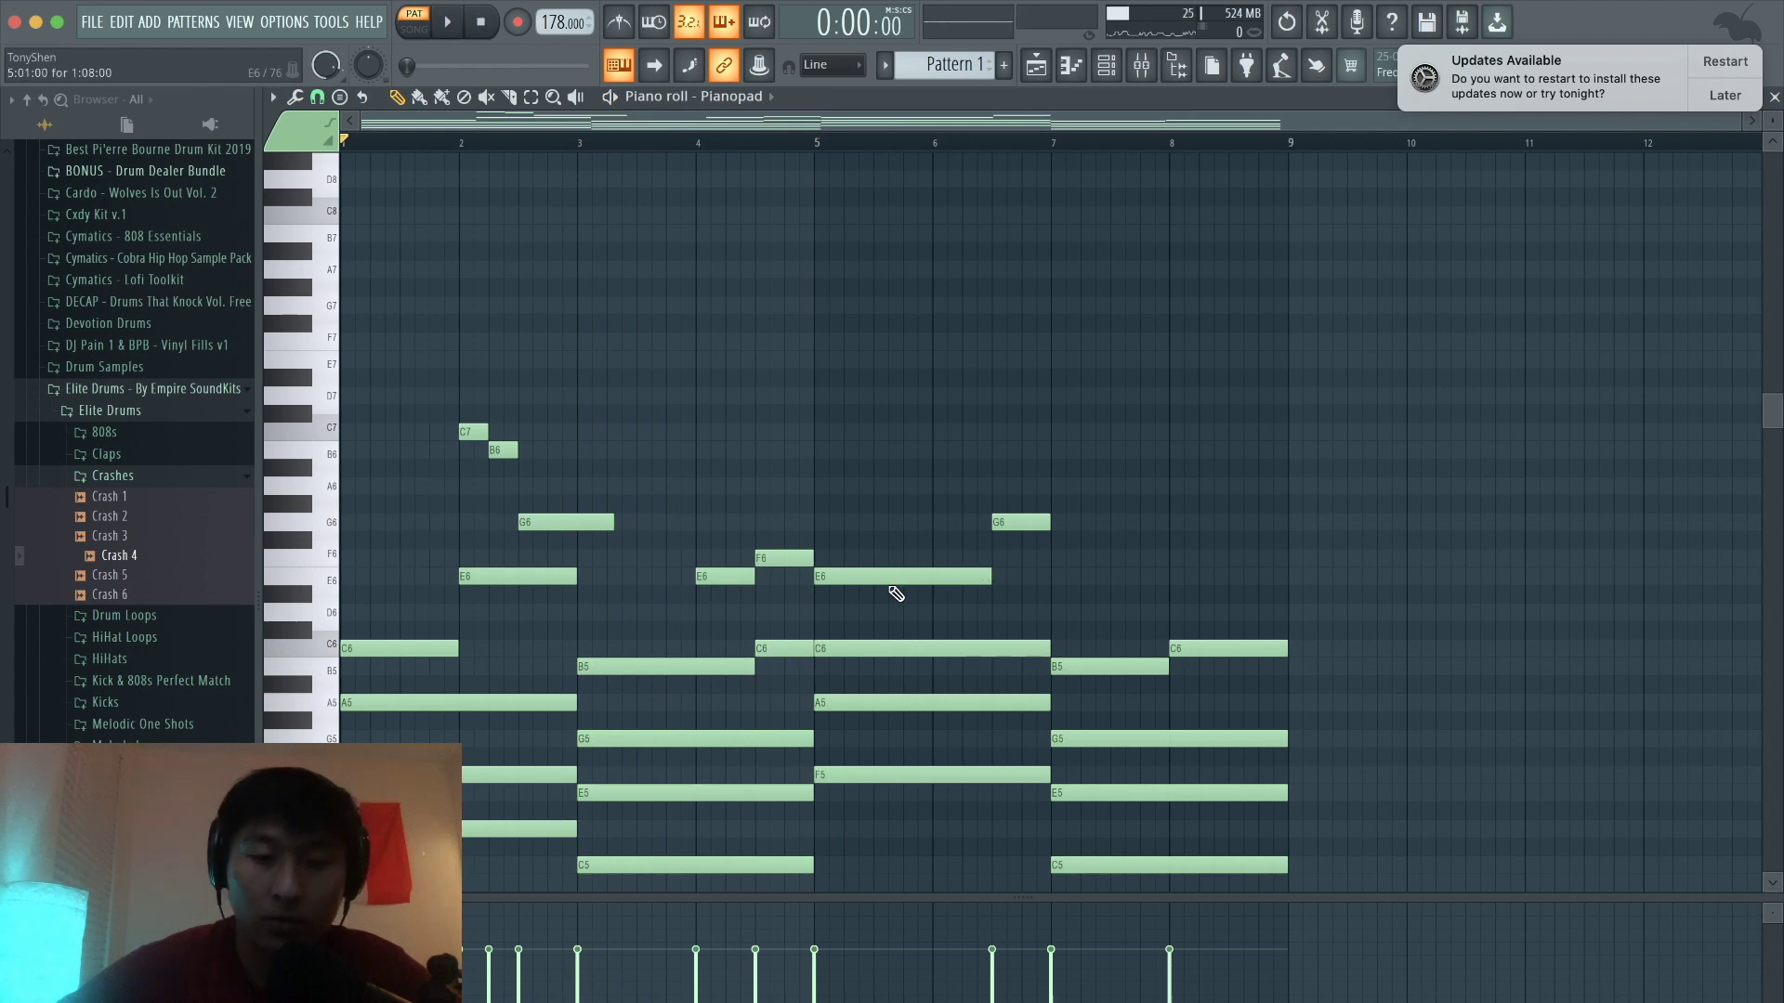
Step: Add a C7 note one and a half bars long at 5:05 and play back from bar 5
mouse_move(801, 381)
mouse_down()
mouse_move(785, 459)
mouse_move(787, 433)
mouse_move(846, 439)
mouse_up()
click(820, 141)
key(space)
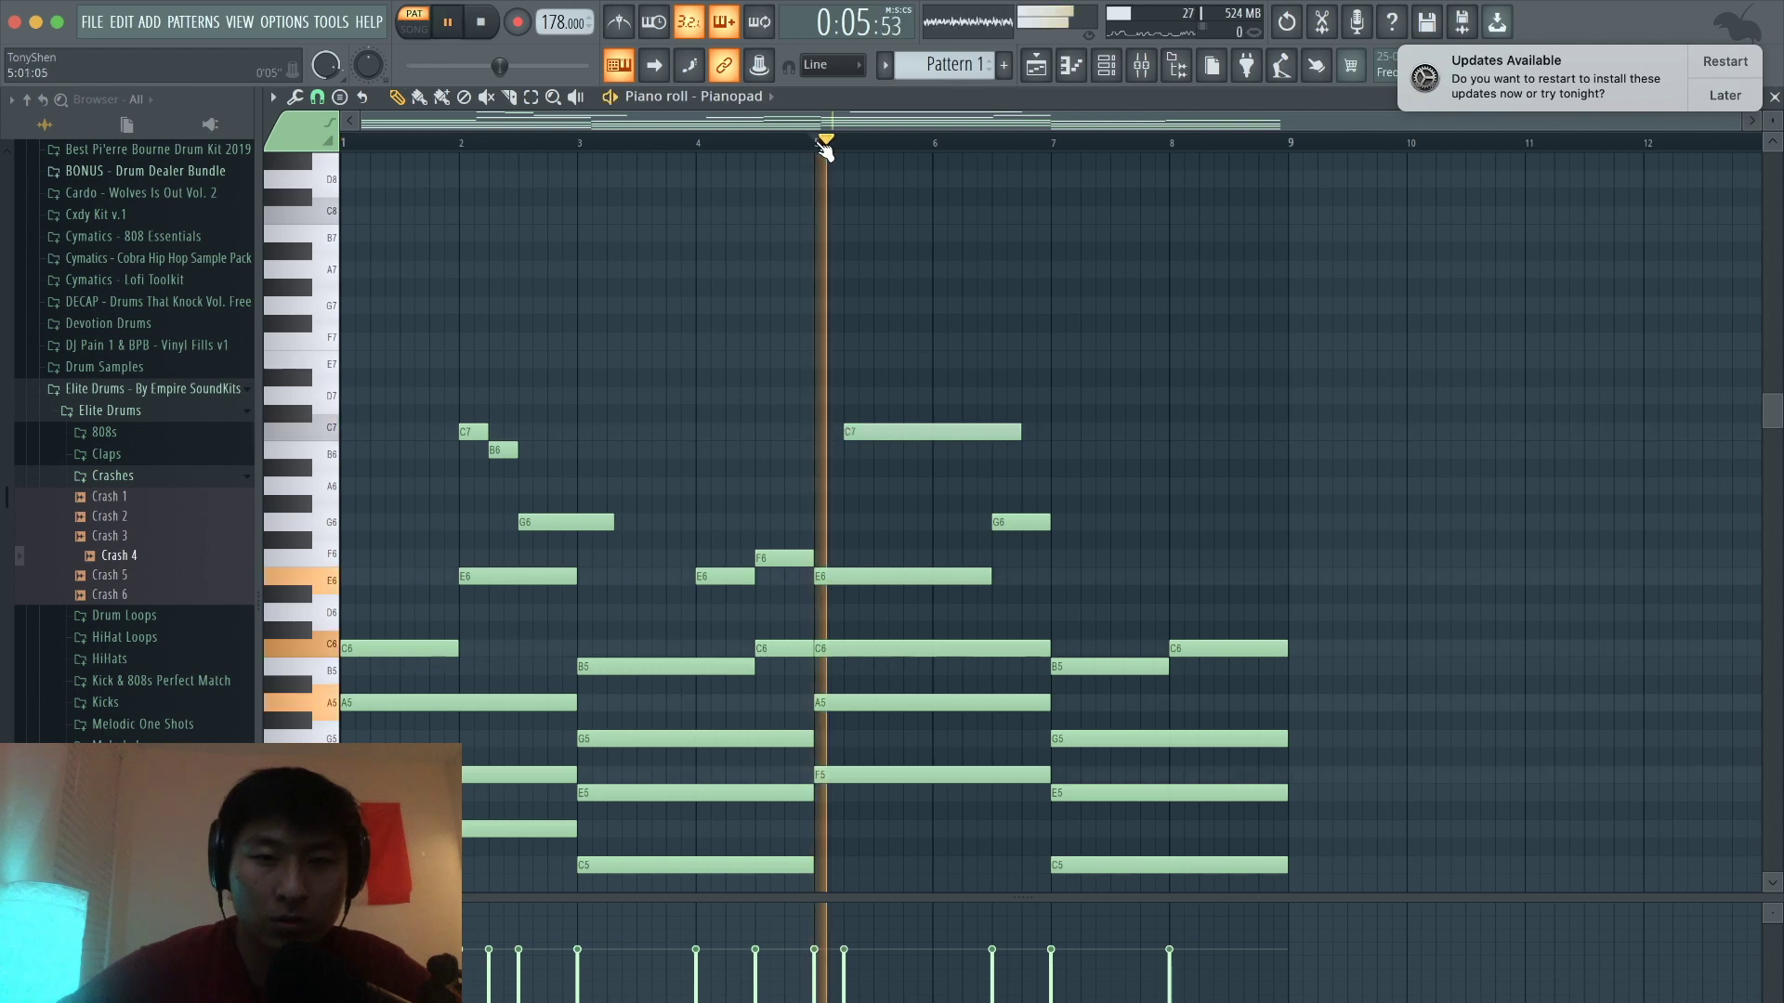
Step: Move the C7 melody note in bar 5 to 5:09 and shorten it to half a bar
key(space)
drag(890, 426, 918, 425)
key(space)
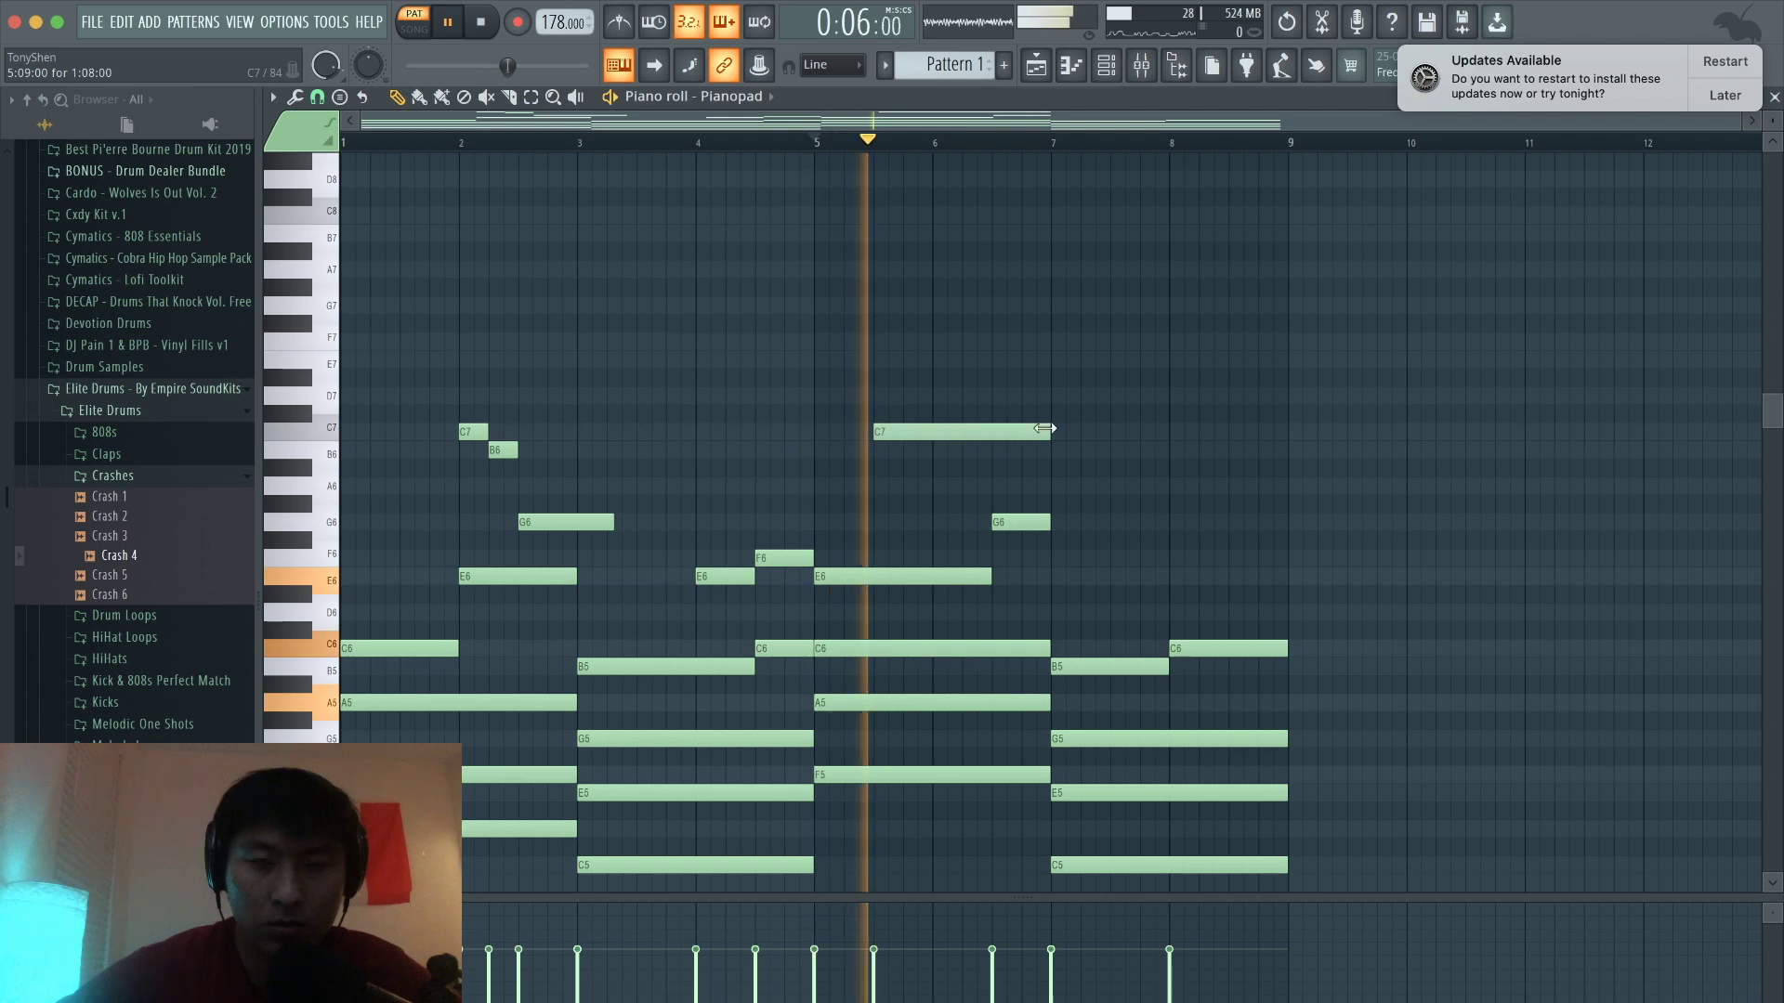
key(space)
drag(1049, 431, 933, 449)
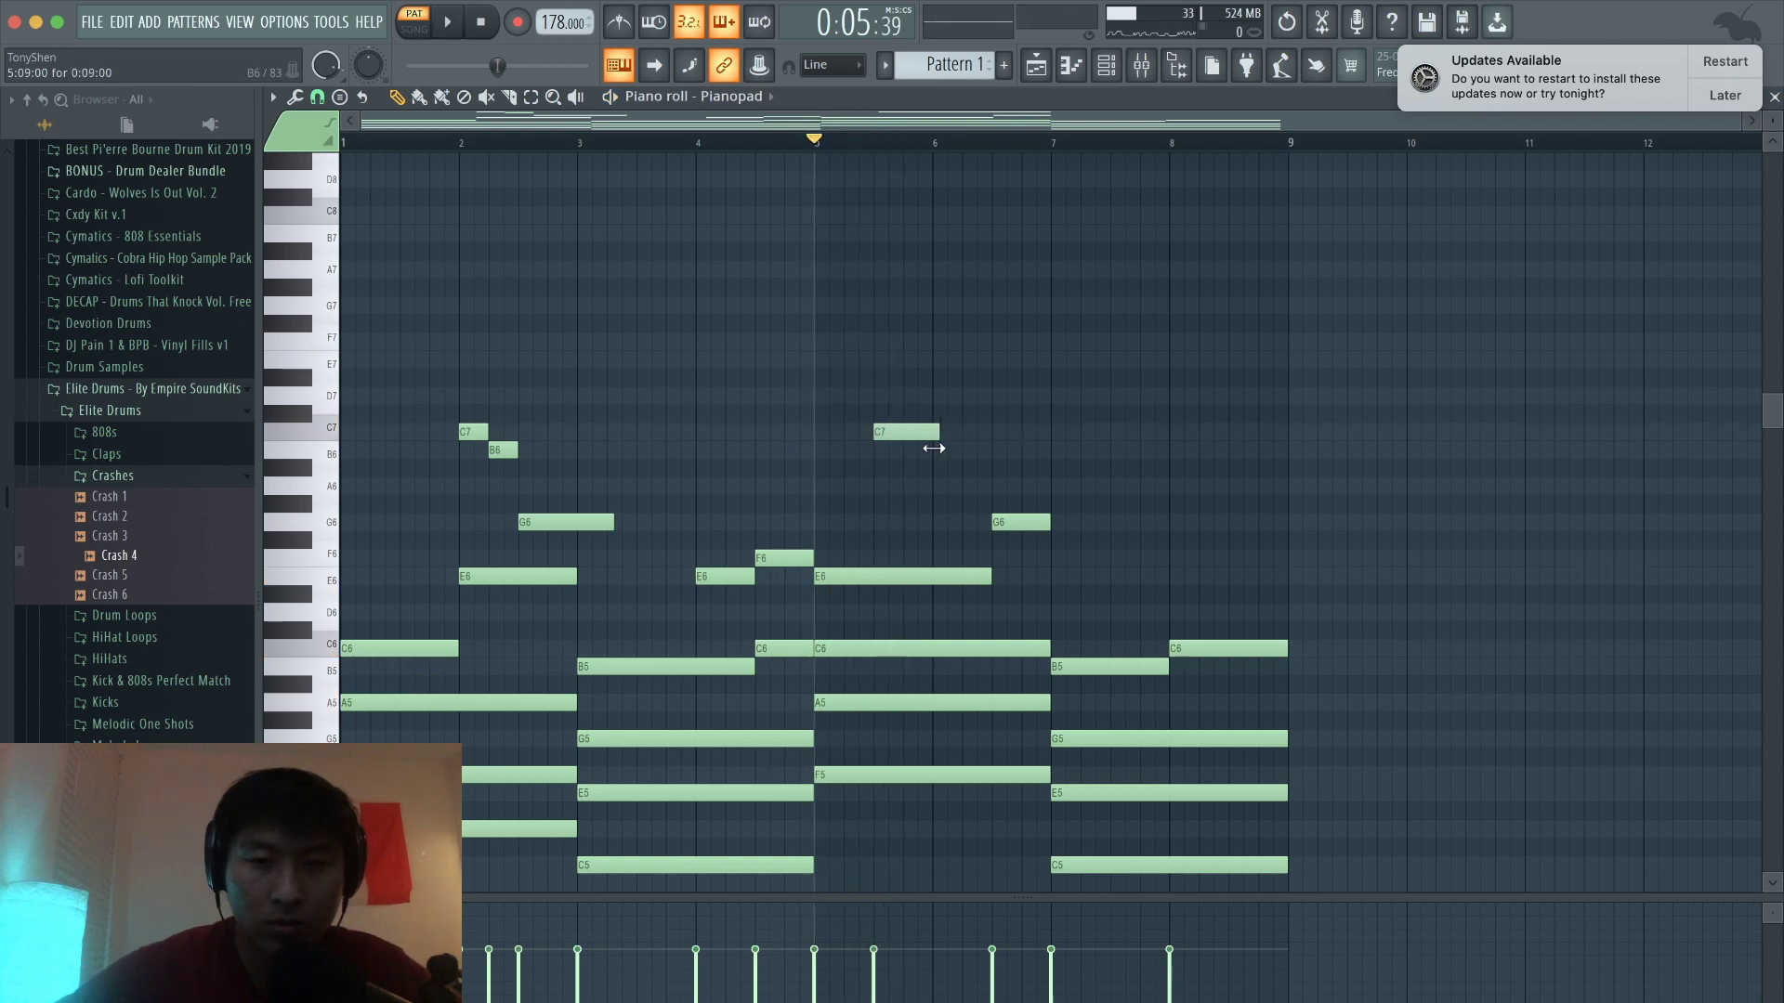
Step: Add half-bar F7 and E7 melody notes across bar 6, checking the pitch with playback from bar 5
click(941, 359)
drag(941, 358, 943, 299)
key(space)
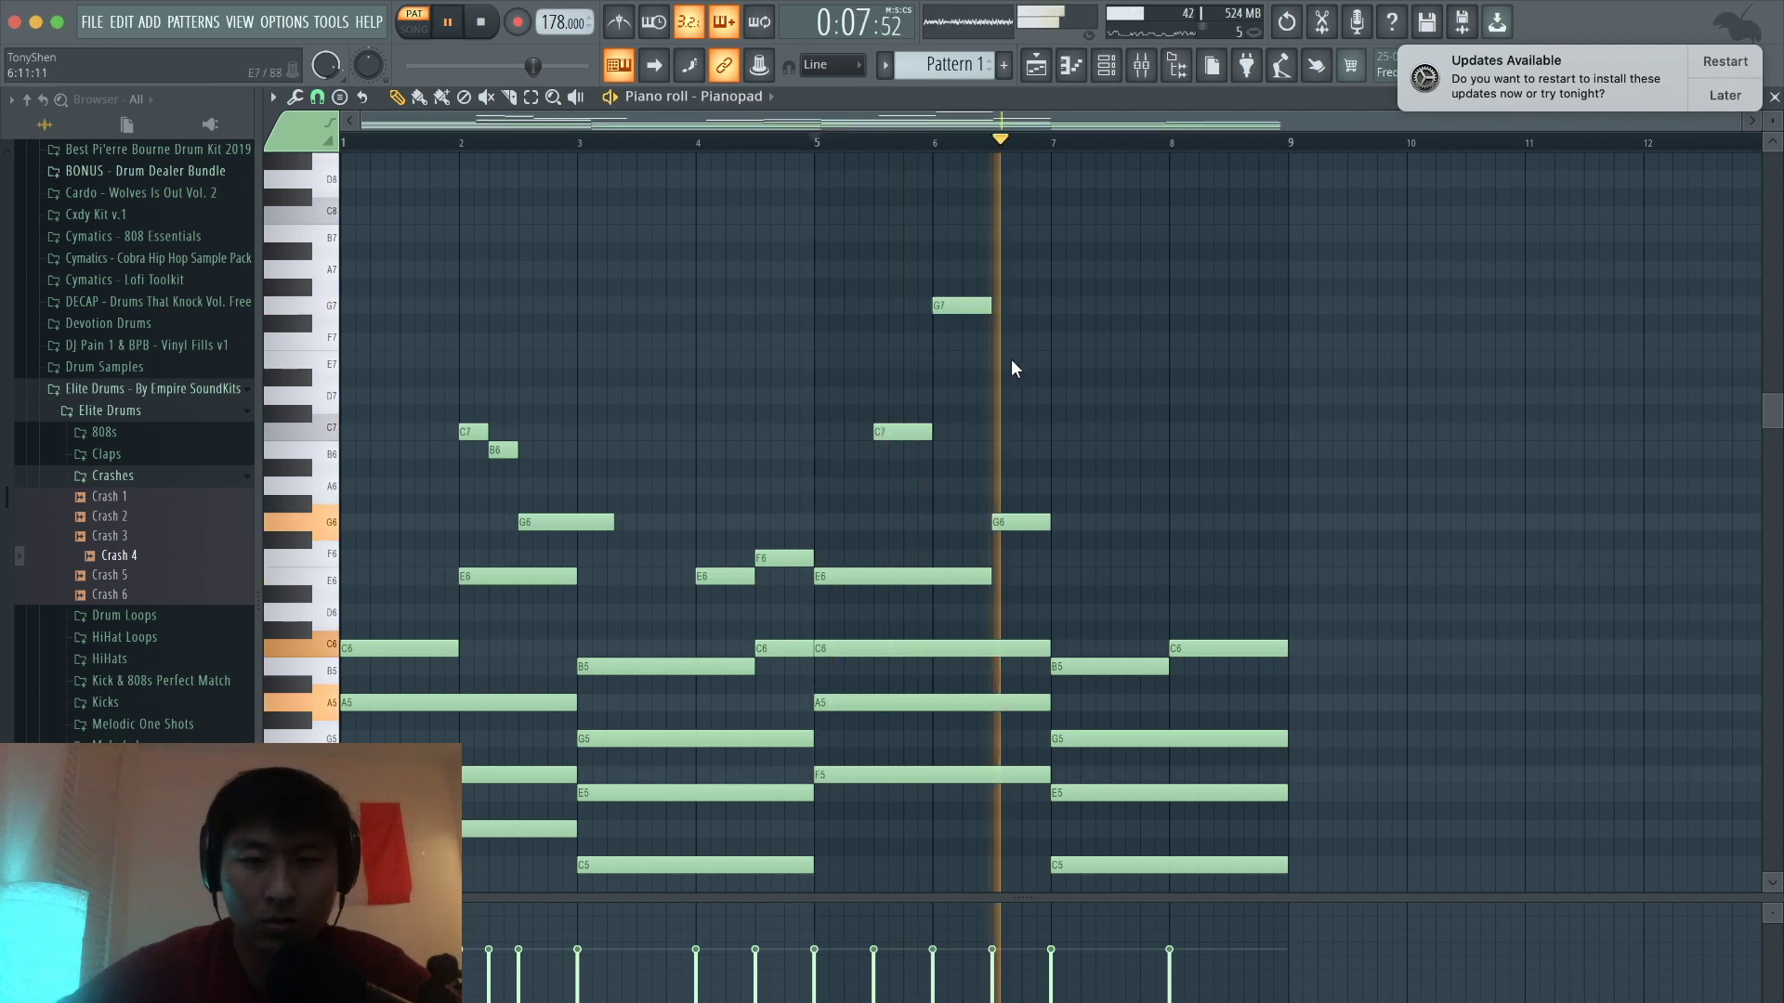
key(space)
mouse_move(962, 306)
mouse_down()
mouse_move(963, 377)
mouse_move(962, 335)
mouse_up()
key(space)
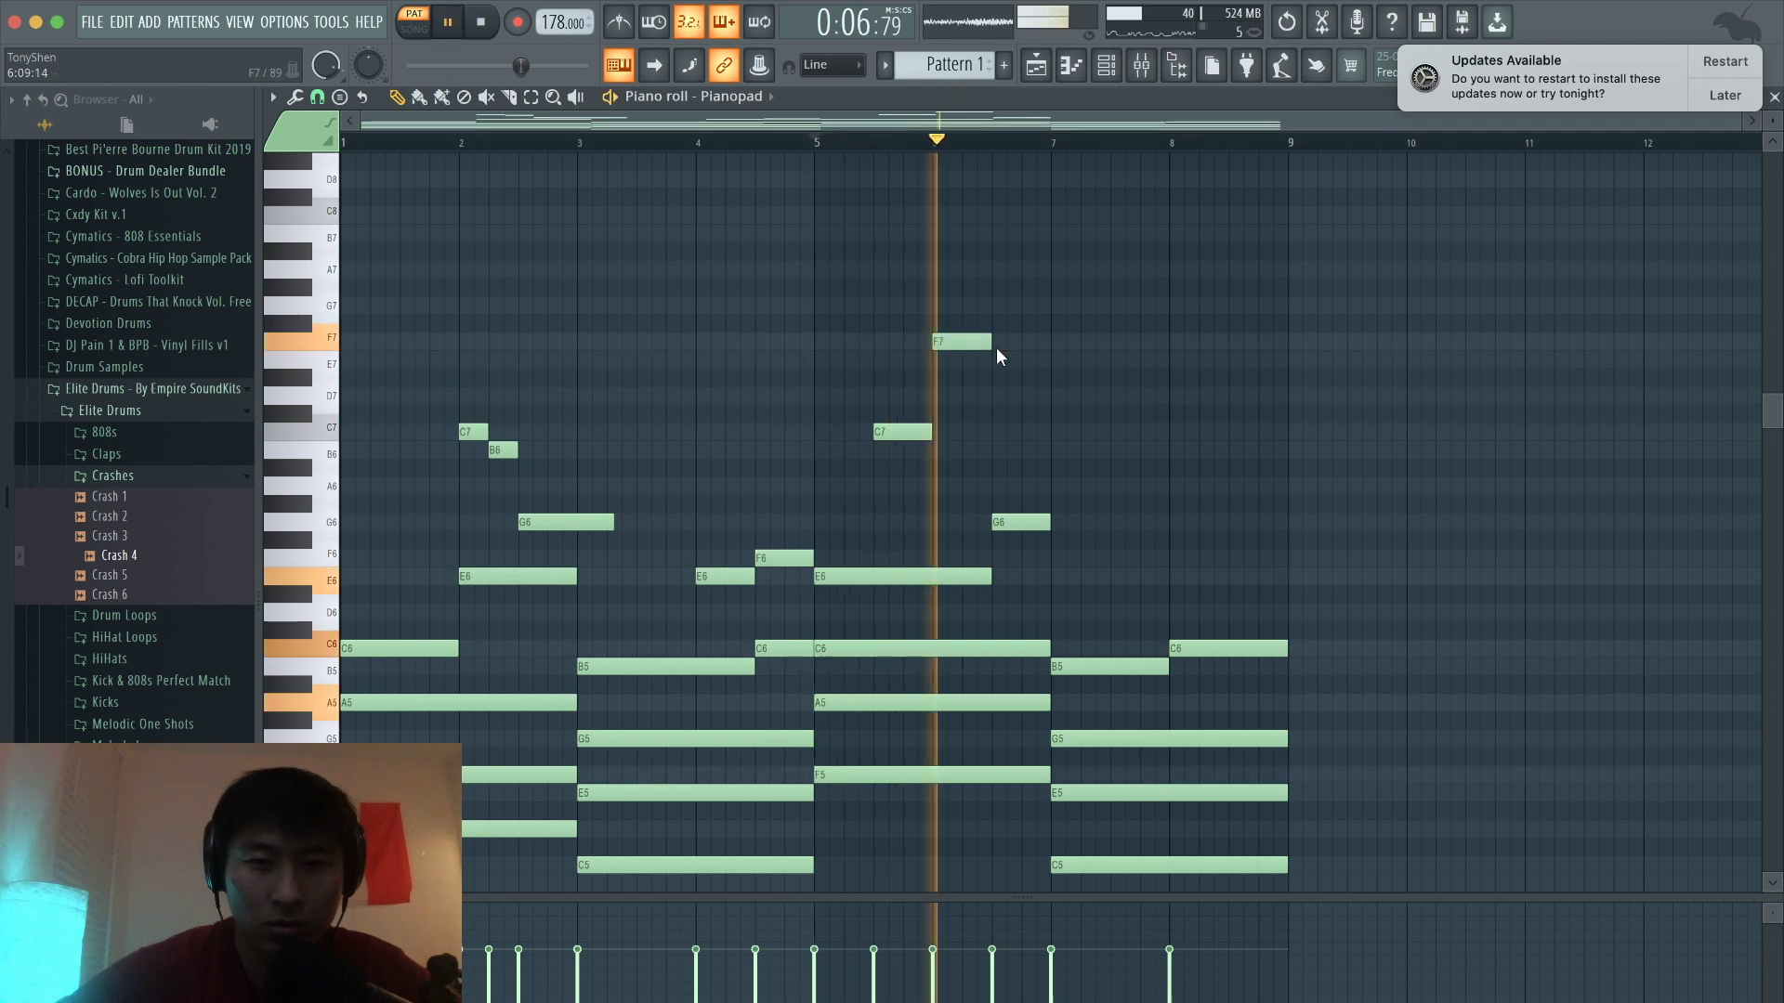
key(space)
click(995, 359)
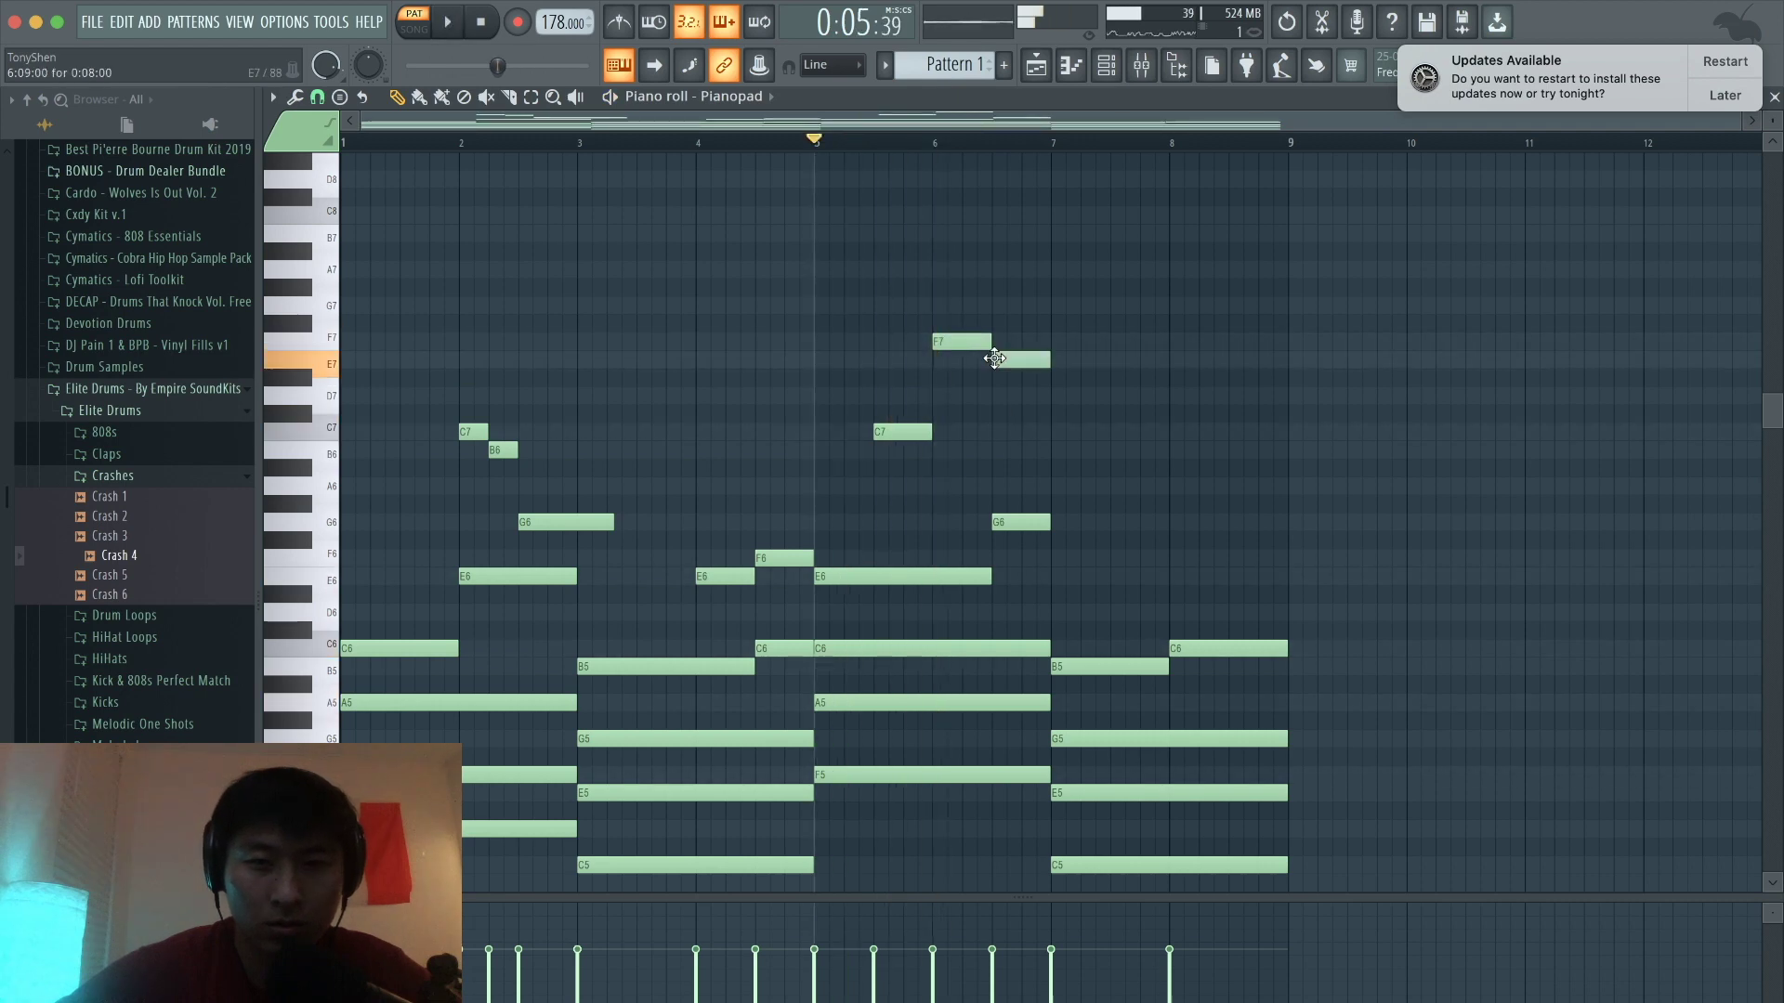
Step: Add a one-bar B6 melody note at the start of bar 7 and preview the melody
click(1050, 434)
key(space)
drag(1052, 453, 1161, 452)
key(space)
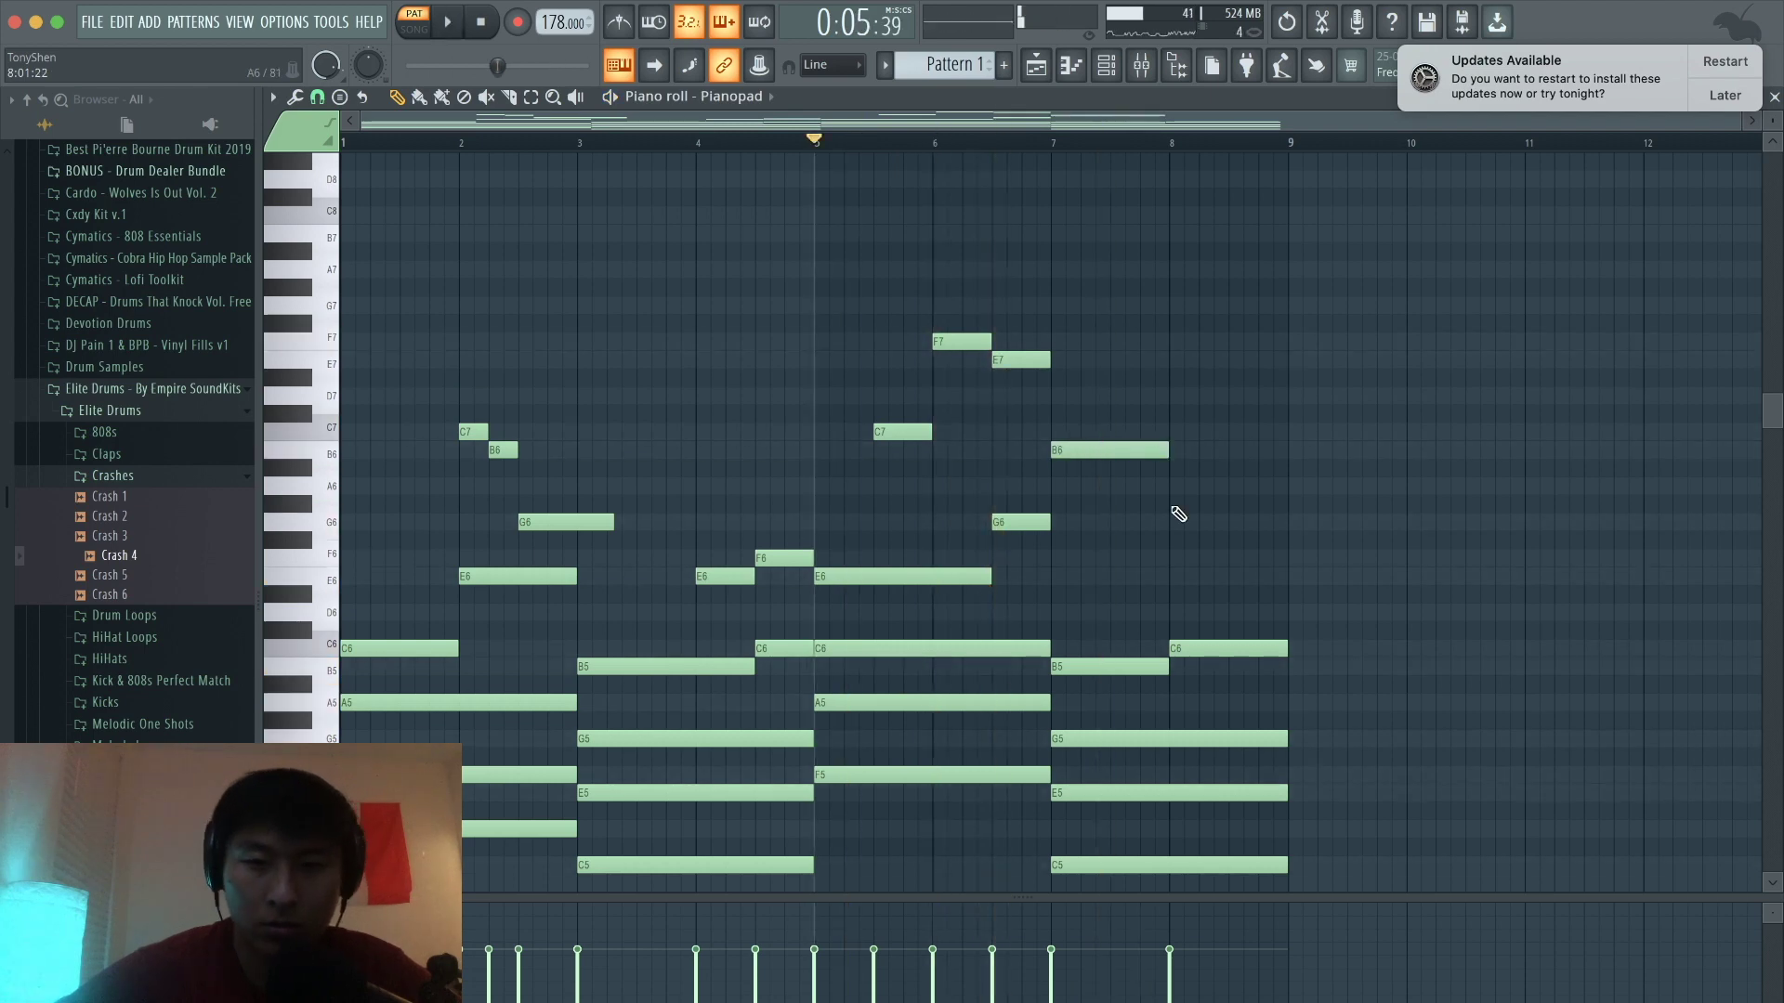
Step: Fill bar 8 with four-step C7 and B6 notes followed by a half-bar G6 note, and play from bar 5
click(1172, 435)
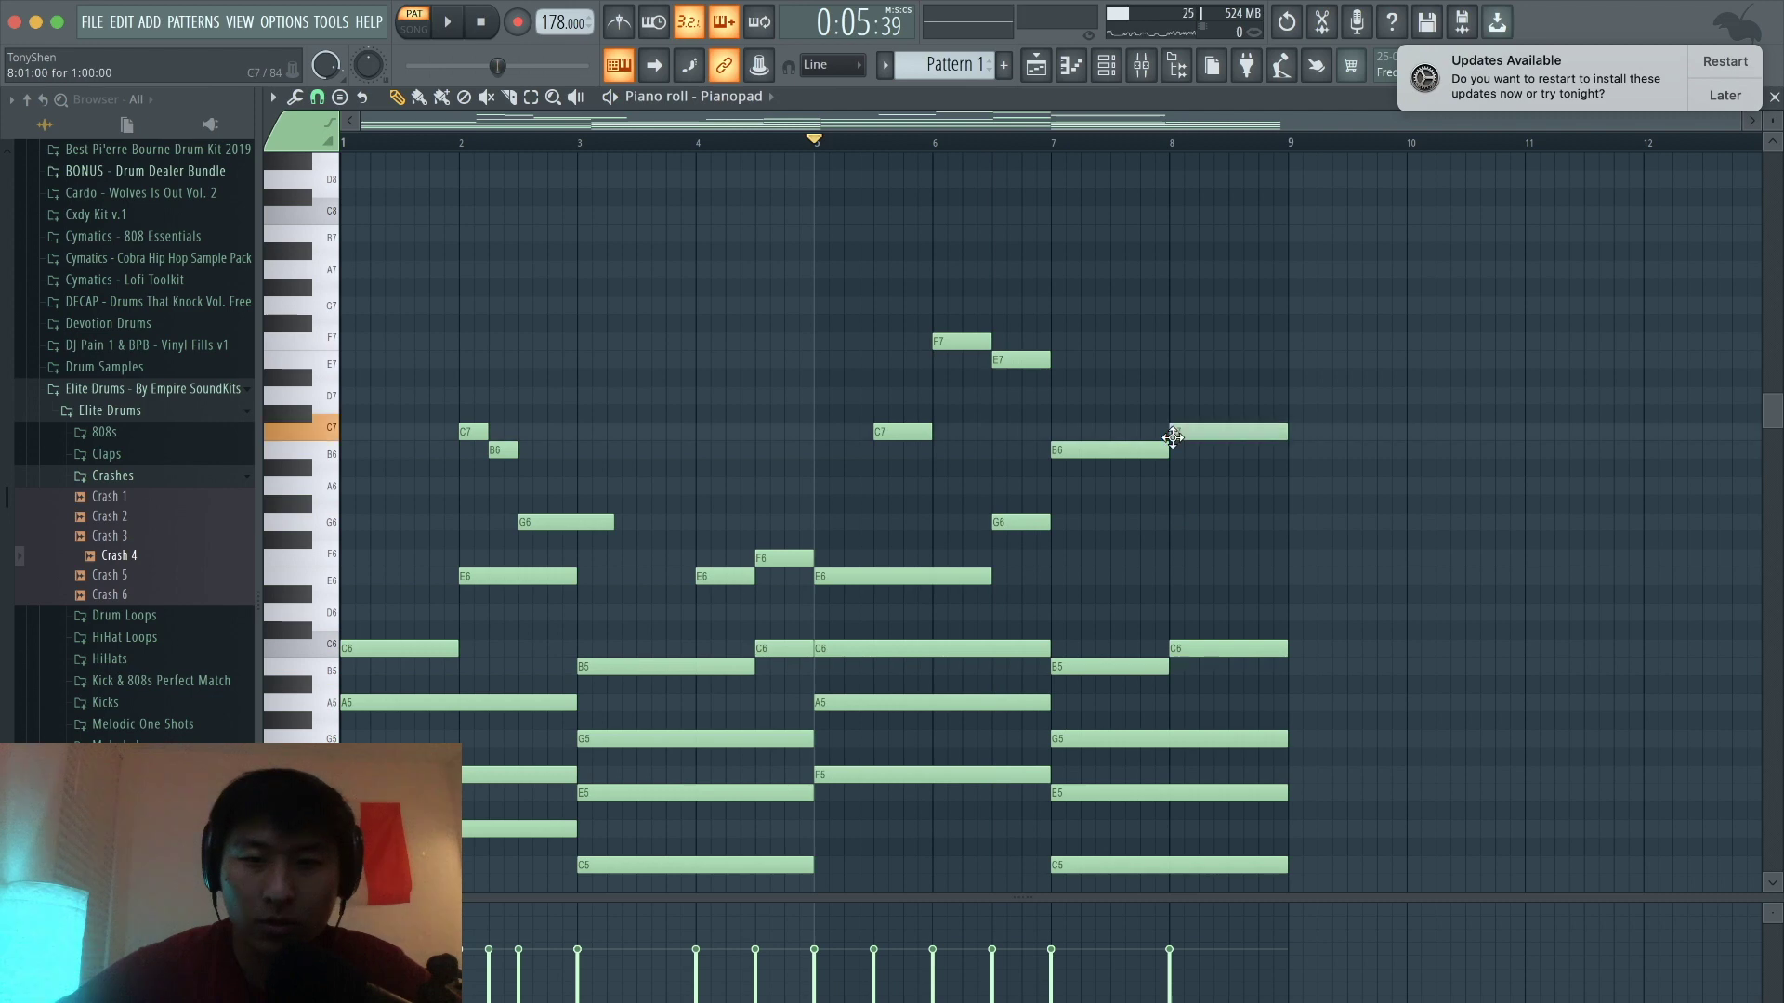
drag(1285, 434, 1206, 436)
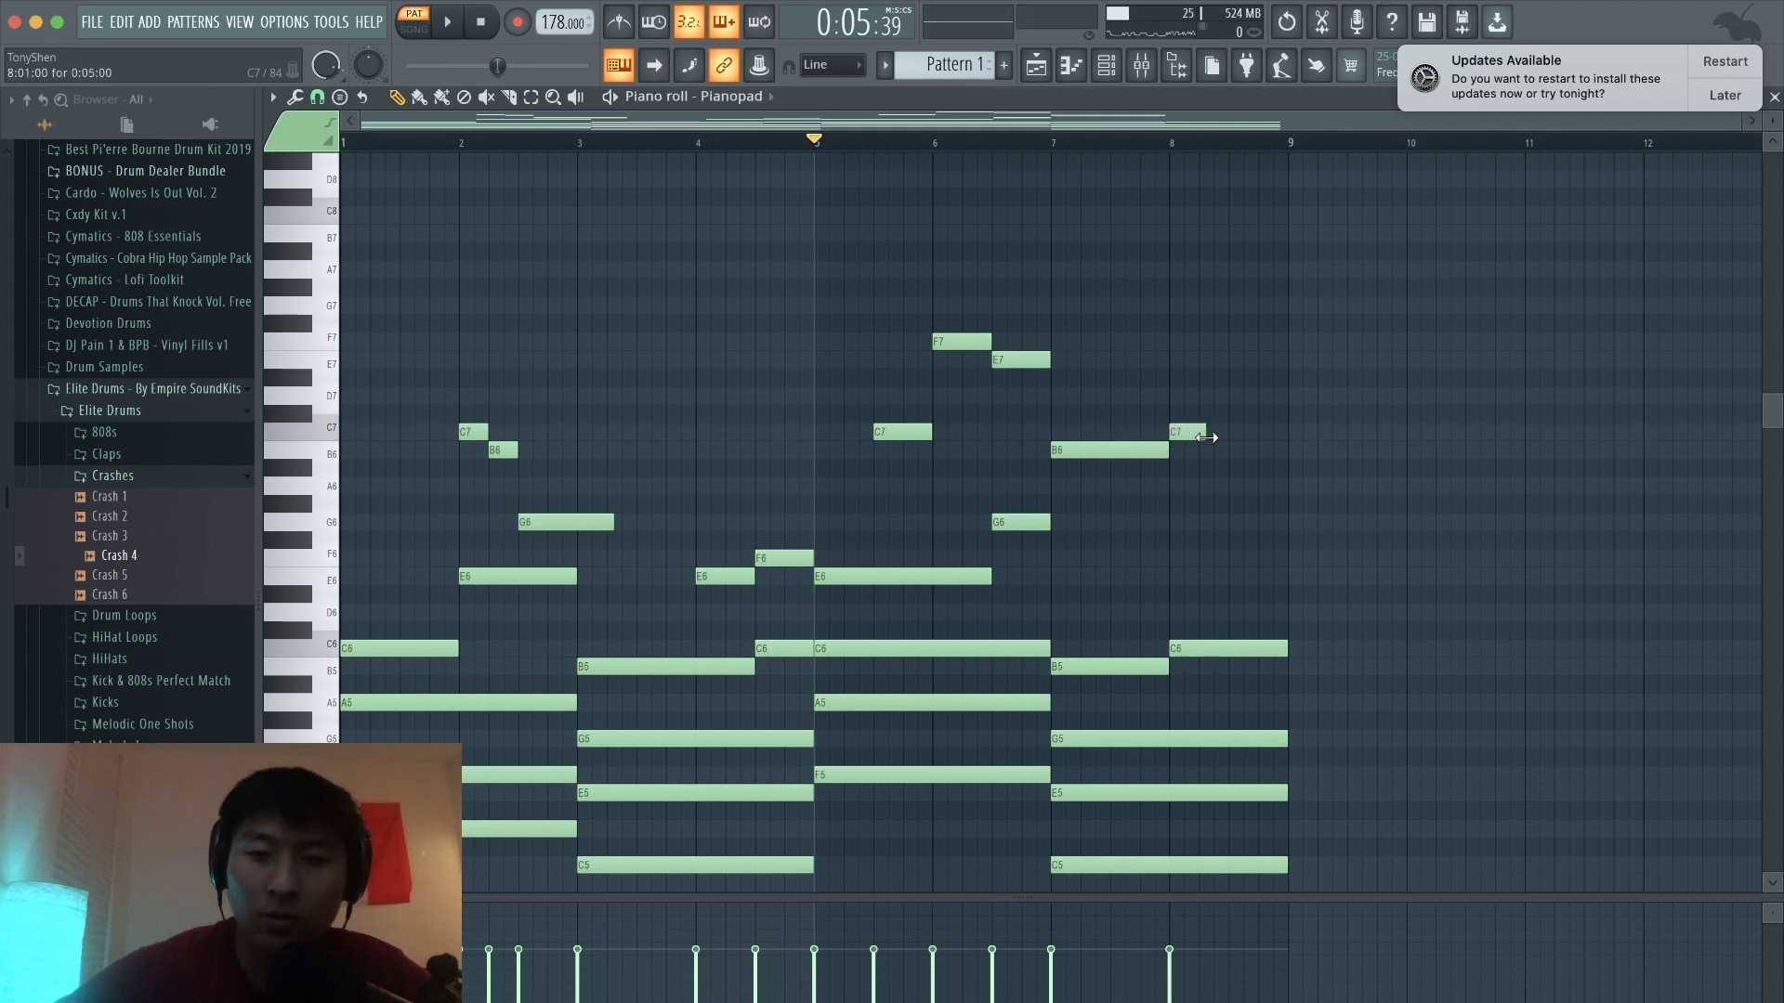
click(1204, 449)
click(1226, 522)
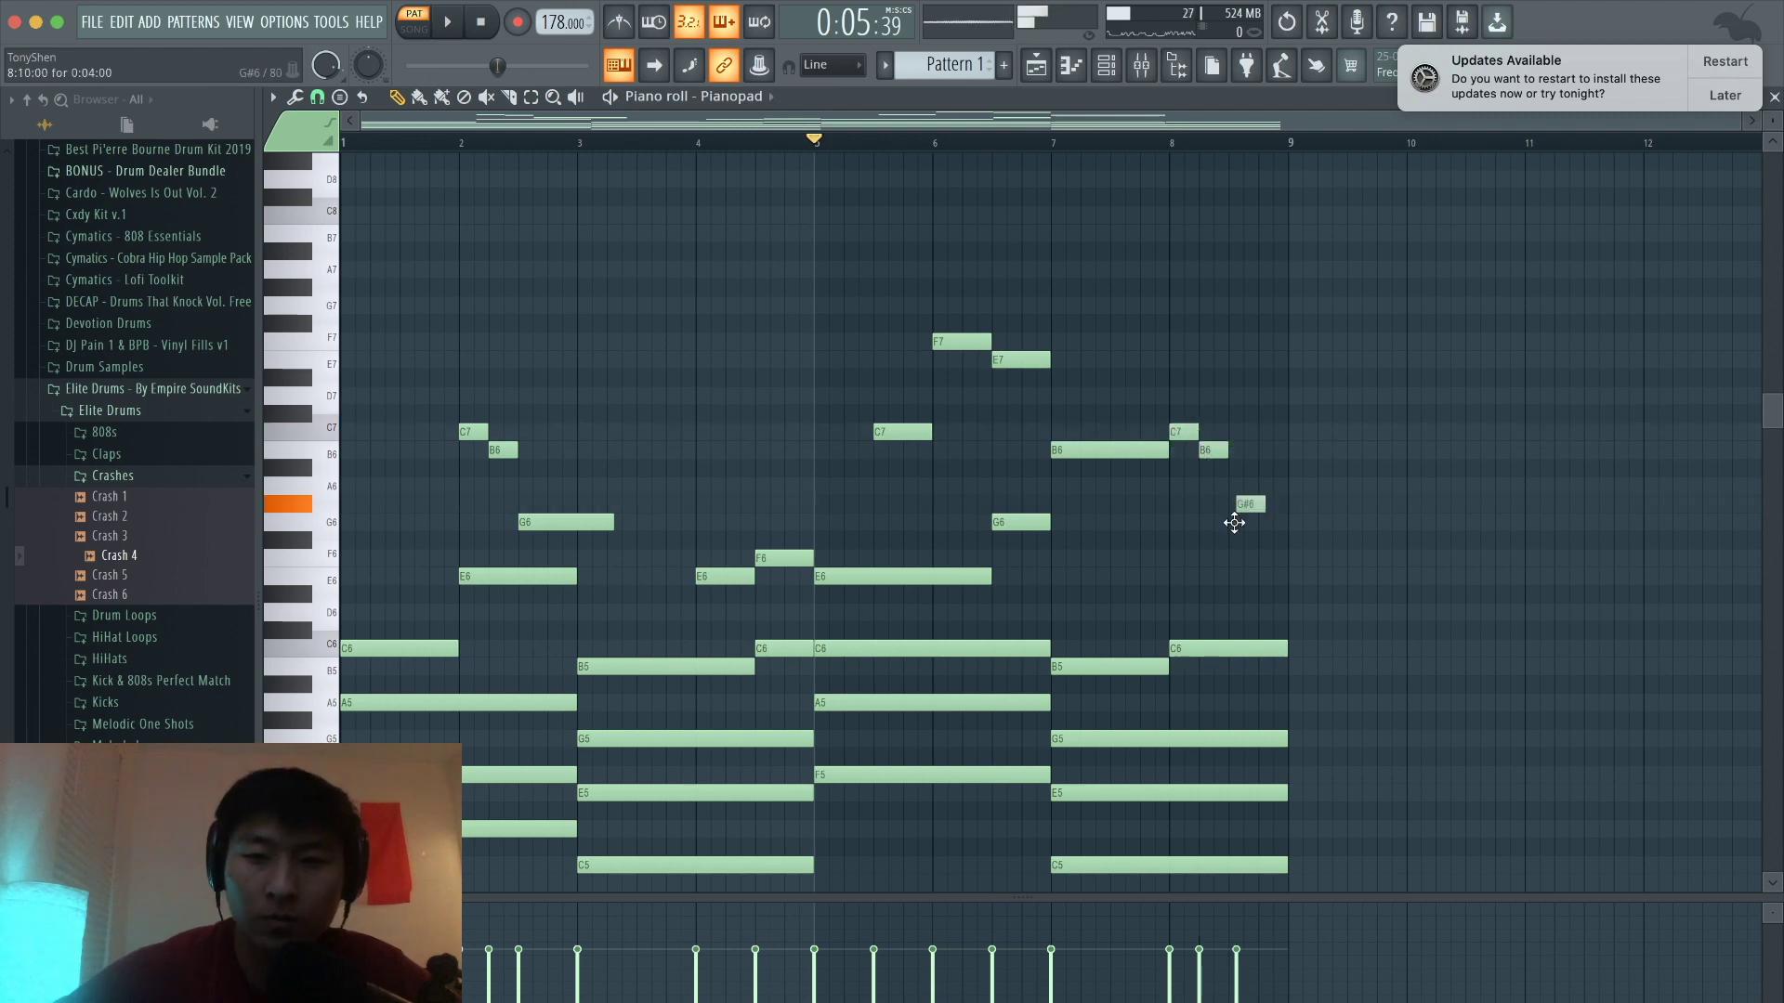
key(space)
drag(1224, 538, 1286, 522)
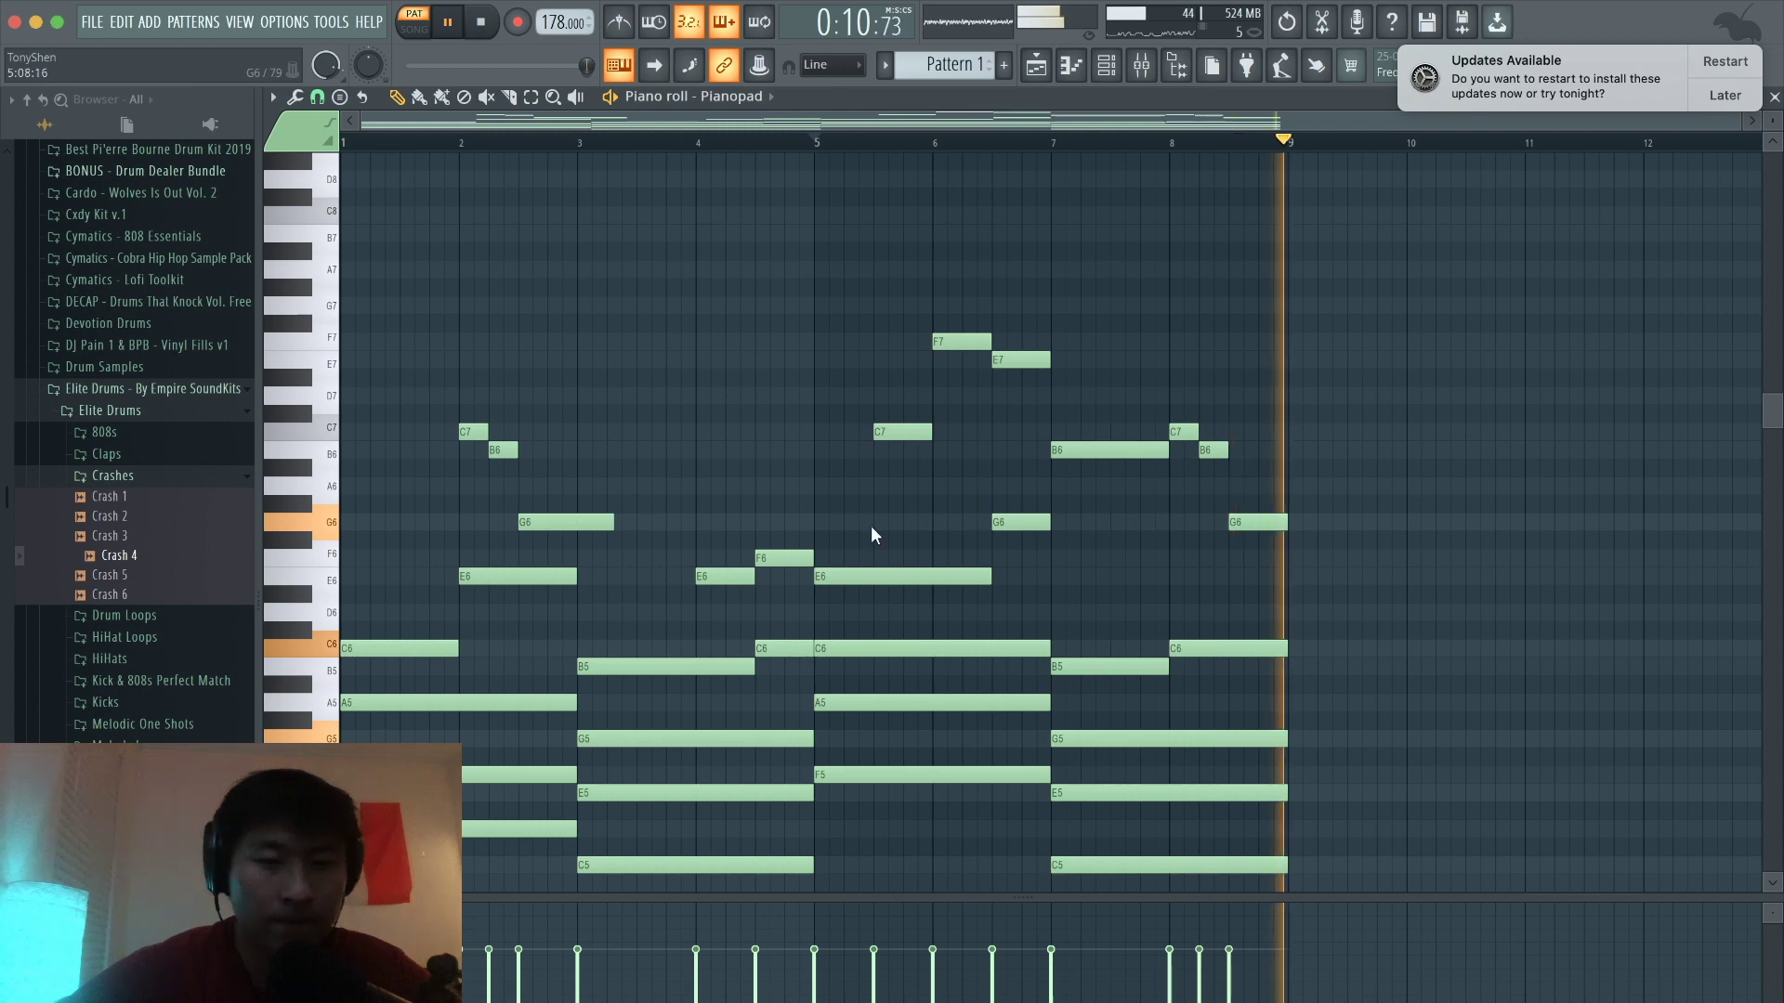
Step: Try a half-bar melody note at the start of bar 1 on G6 and on C7, and delete it
key(space)
drag(378, 555, 322, 527)
key(space)
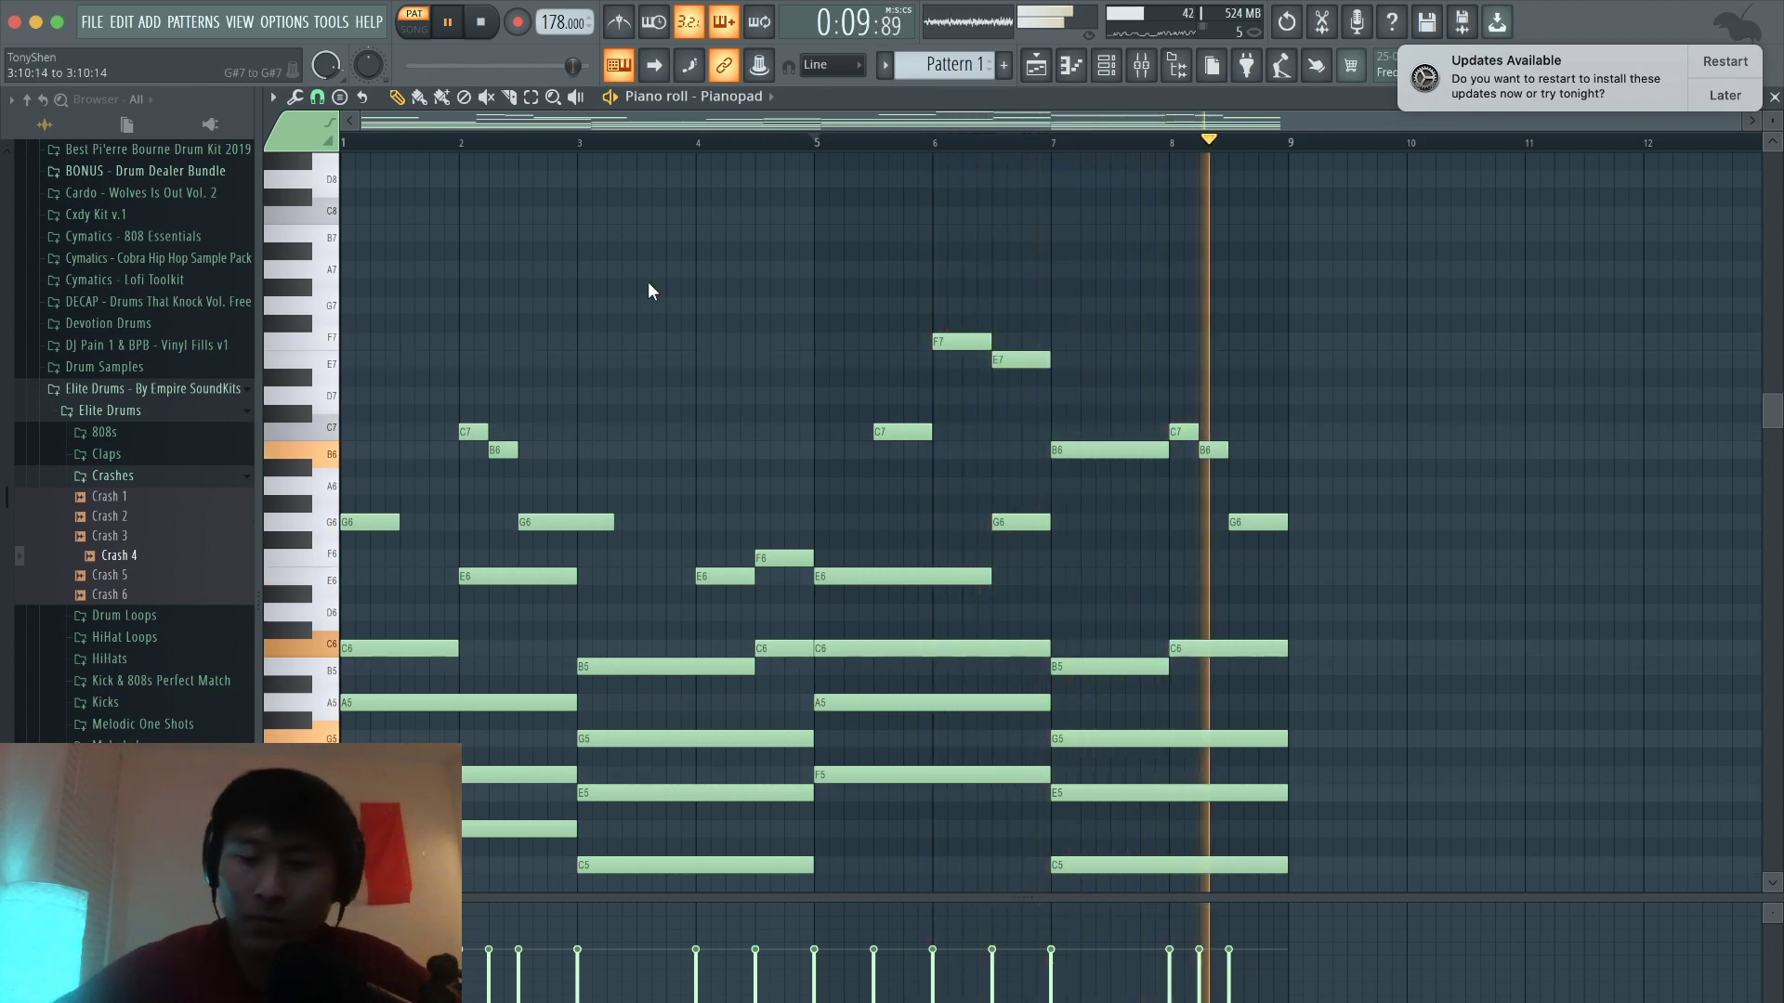
key(space)
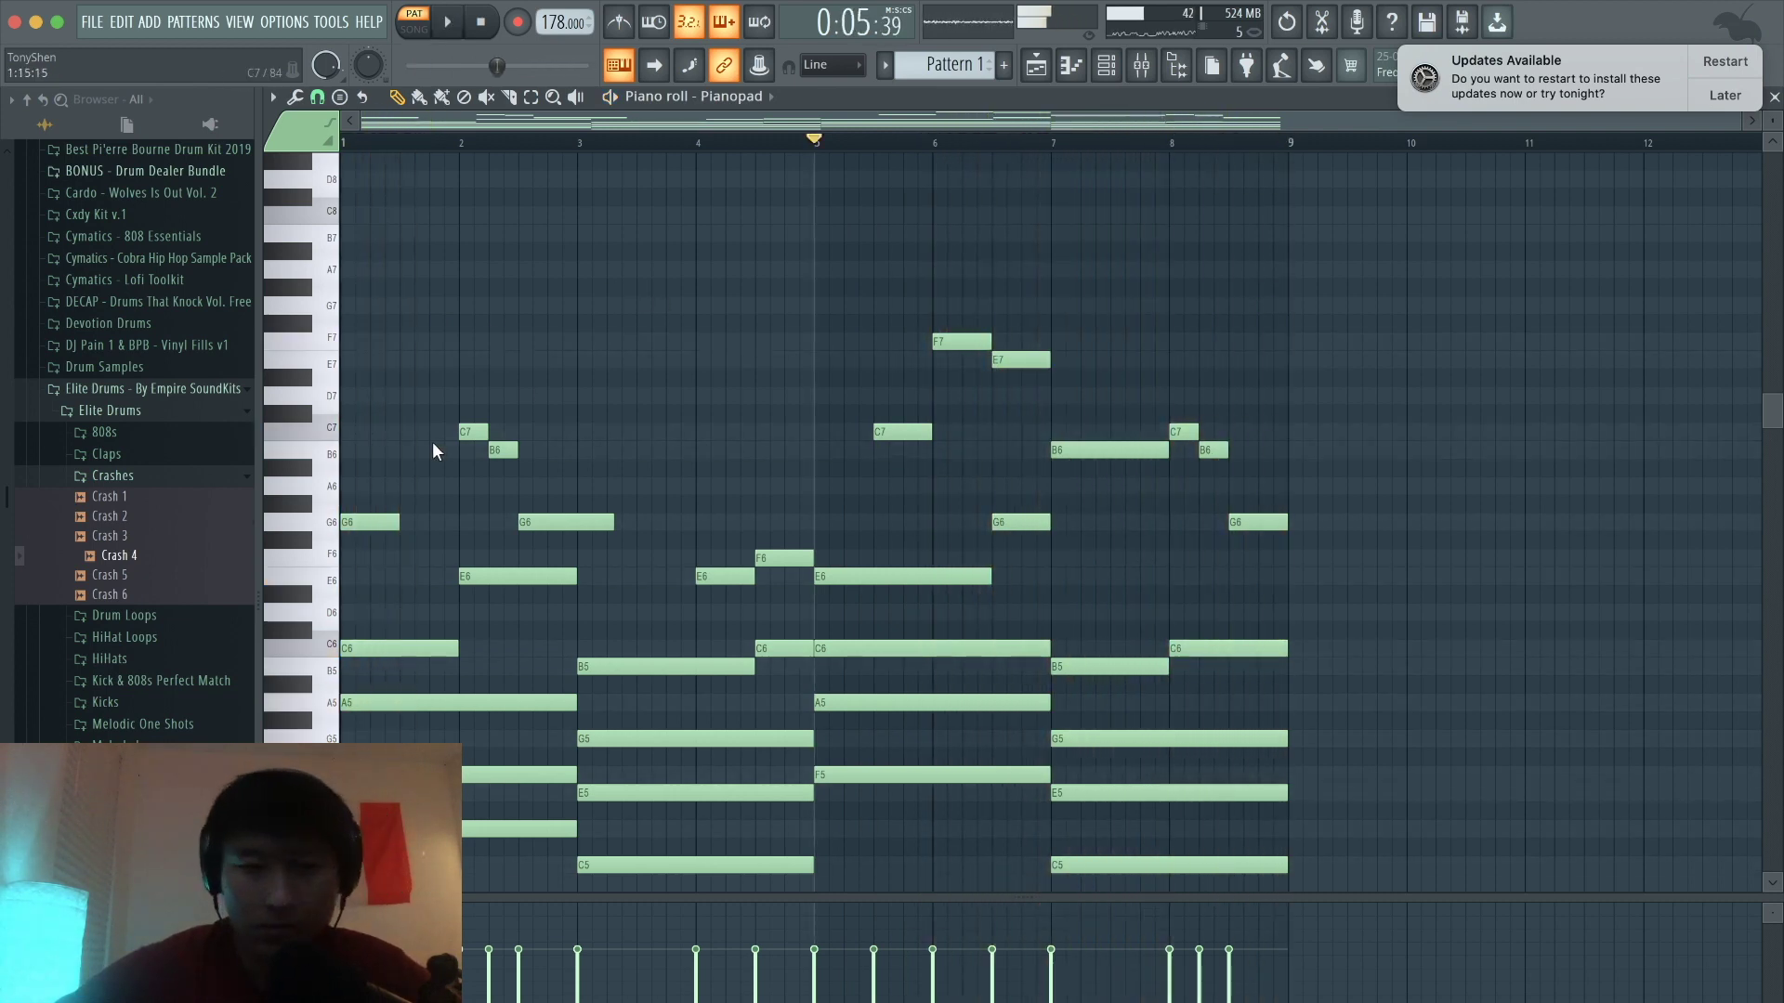
drag(366, 521, 365, 431)
key(space)
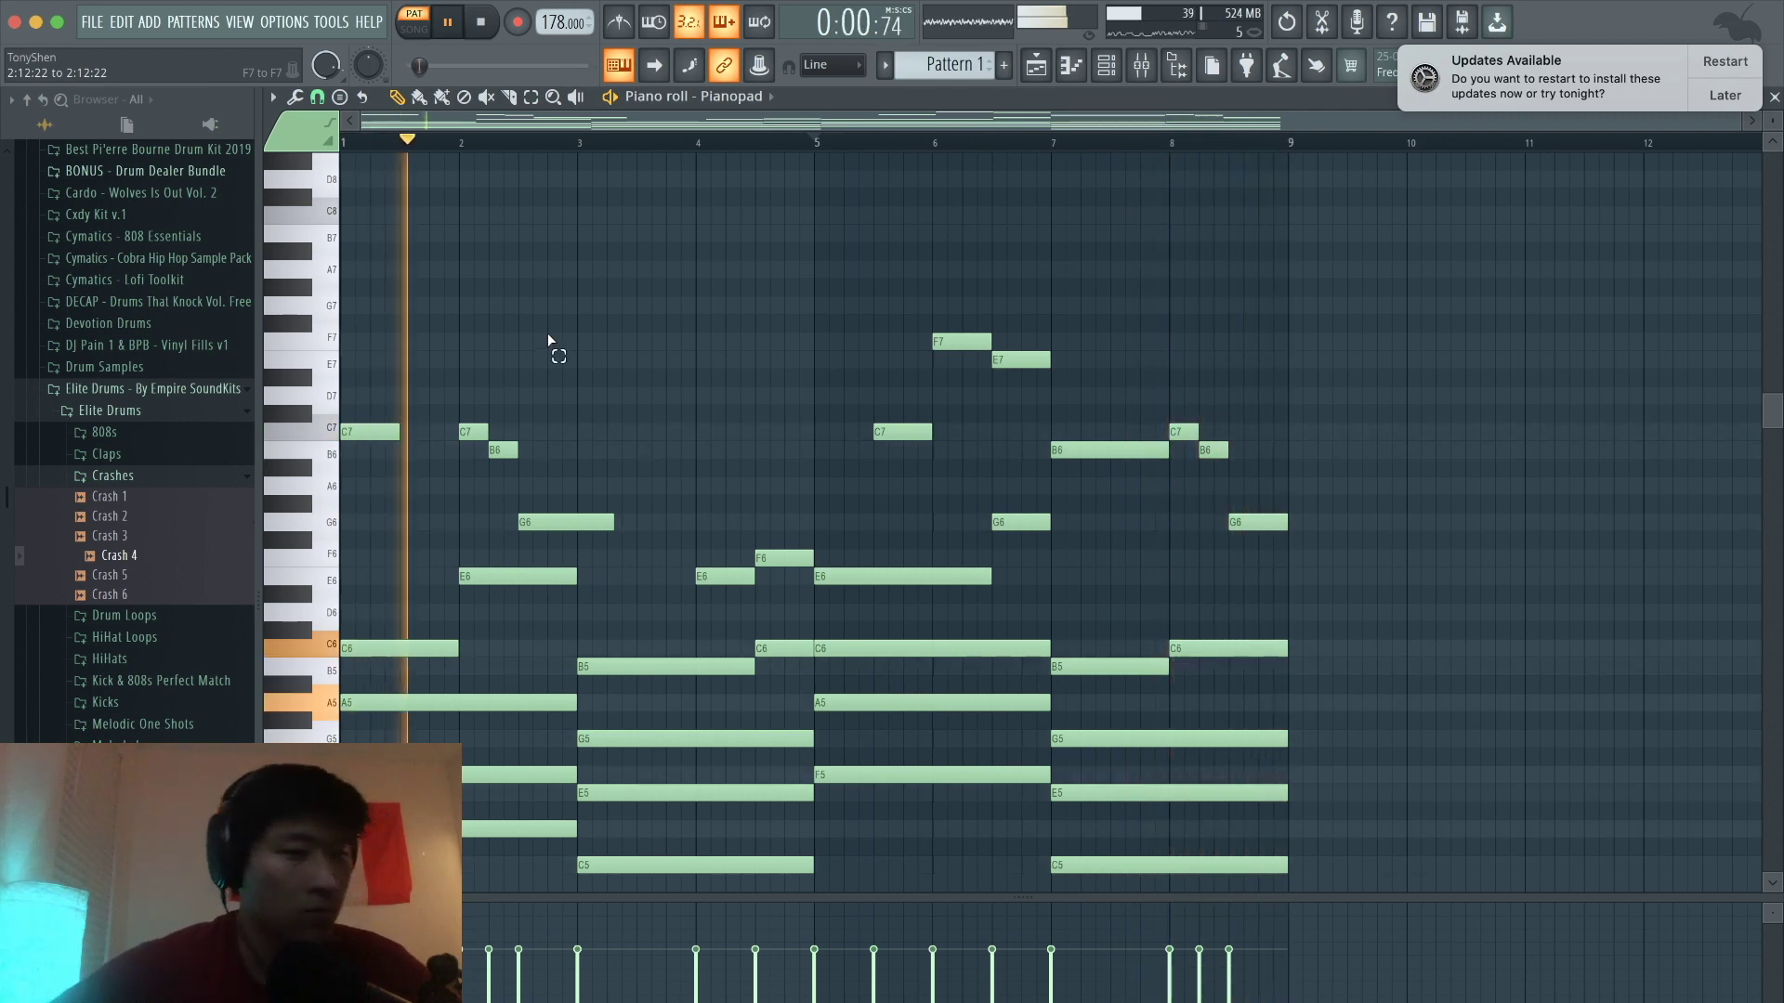
right_click(389, 434)
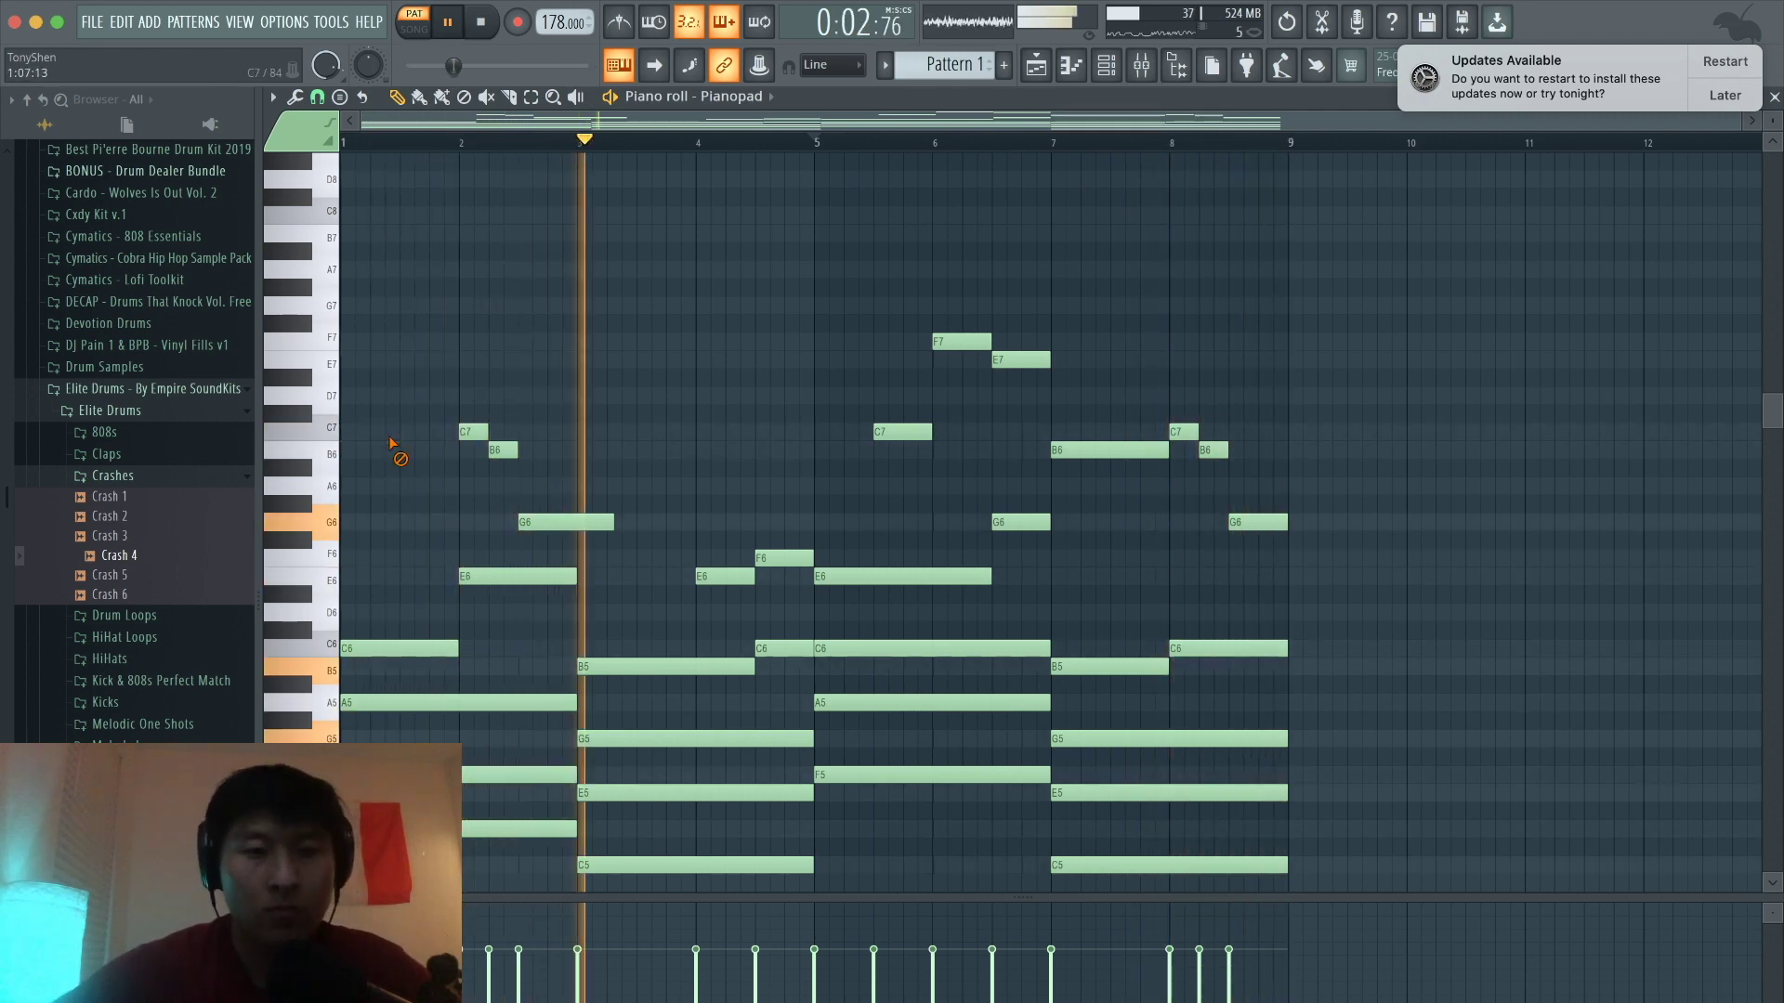
key(space)
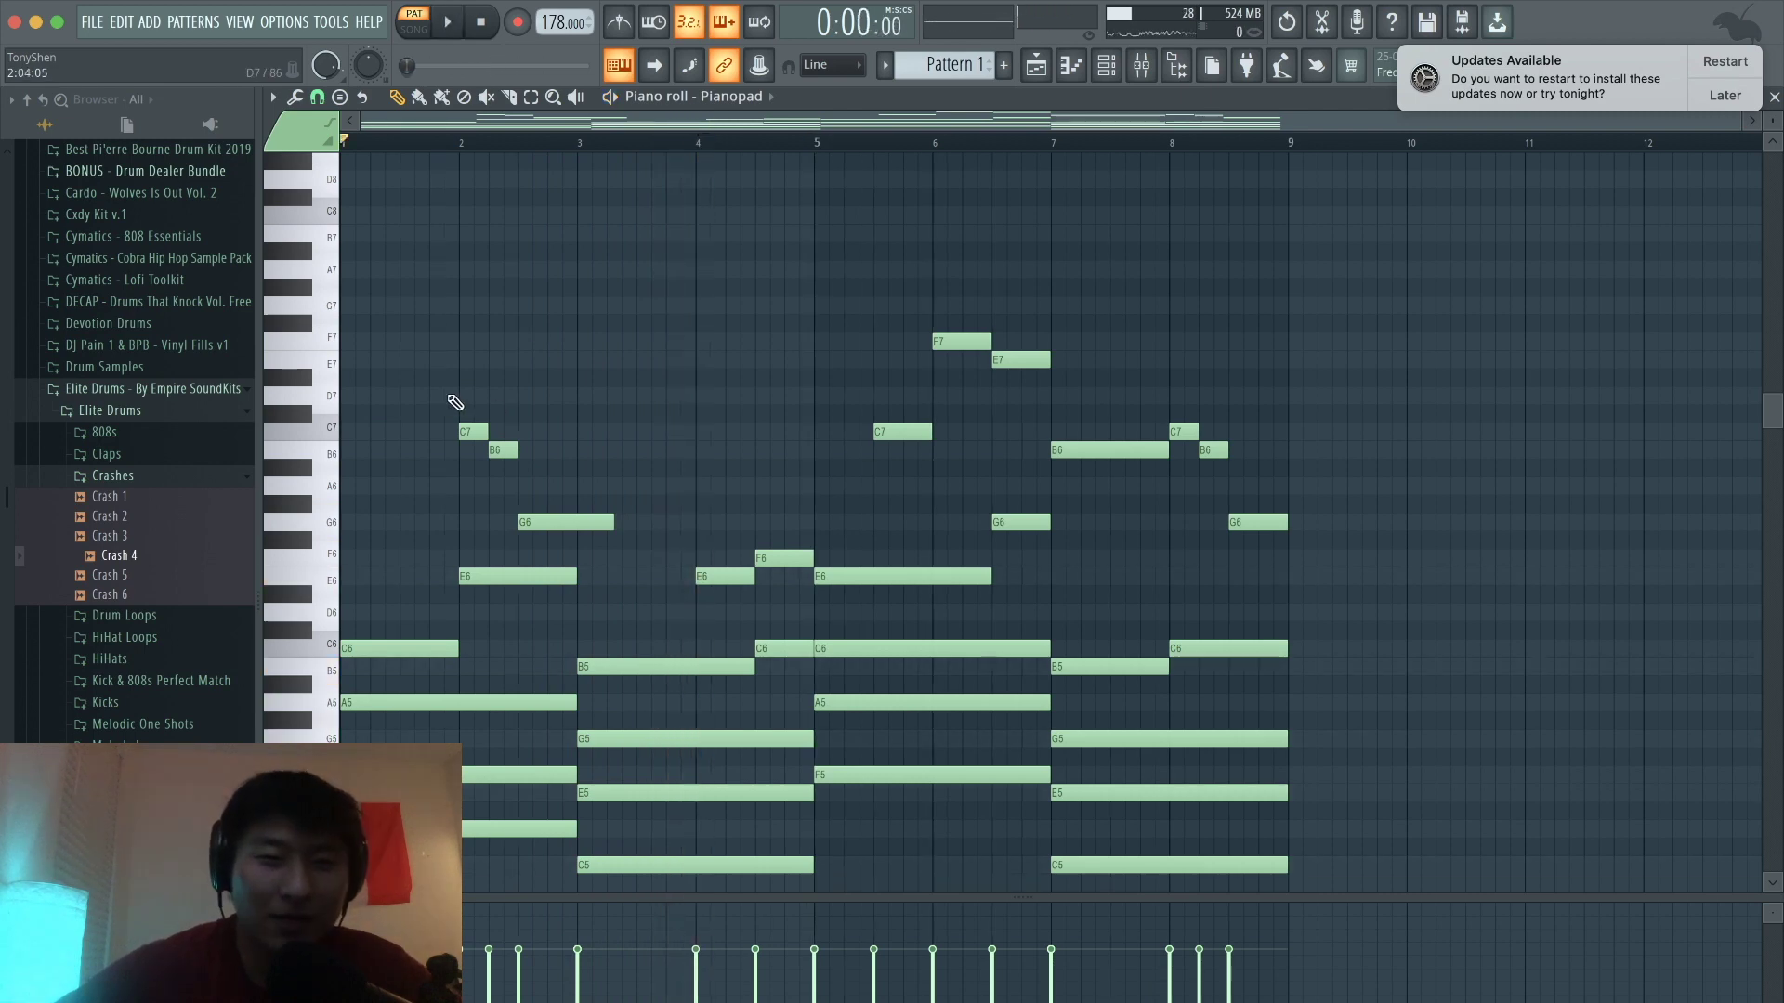
Step: Select all the upper melody notes from bar 2 to bar 8, lower their velocities to about 45%, and clear the selection
drag(450, 391, 667, 548)
drag(716, 602, 790, 532)
drag(624, 548, 459, 380)
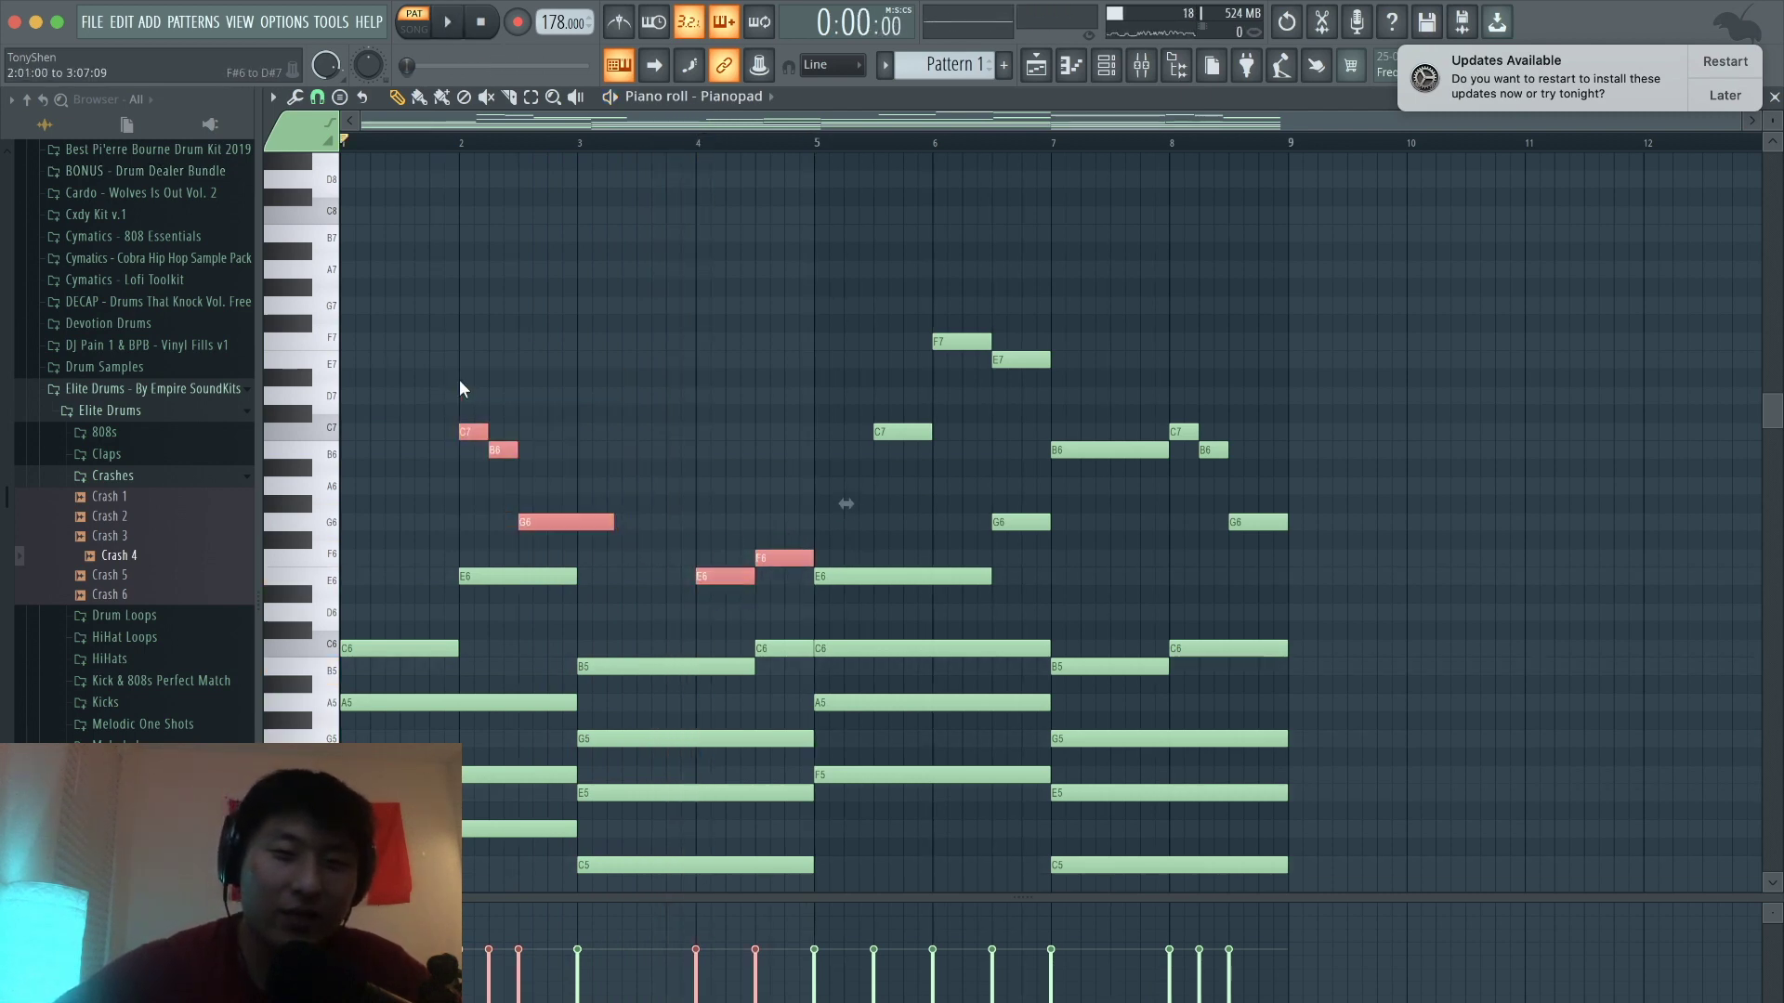
drag(835, 263, 1289, 523)
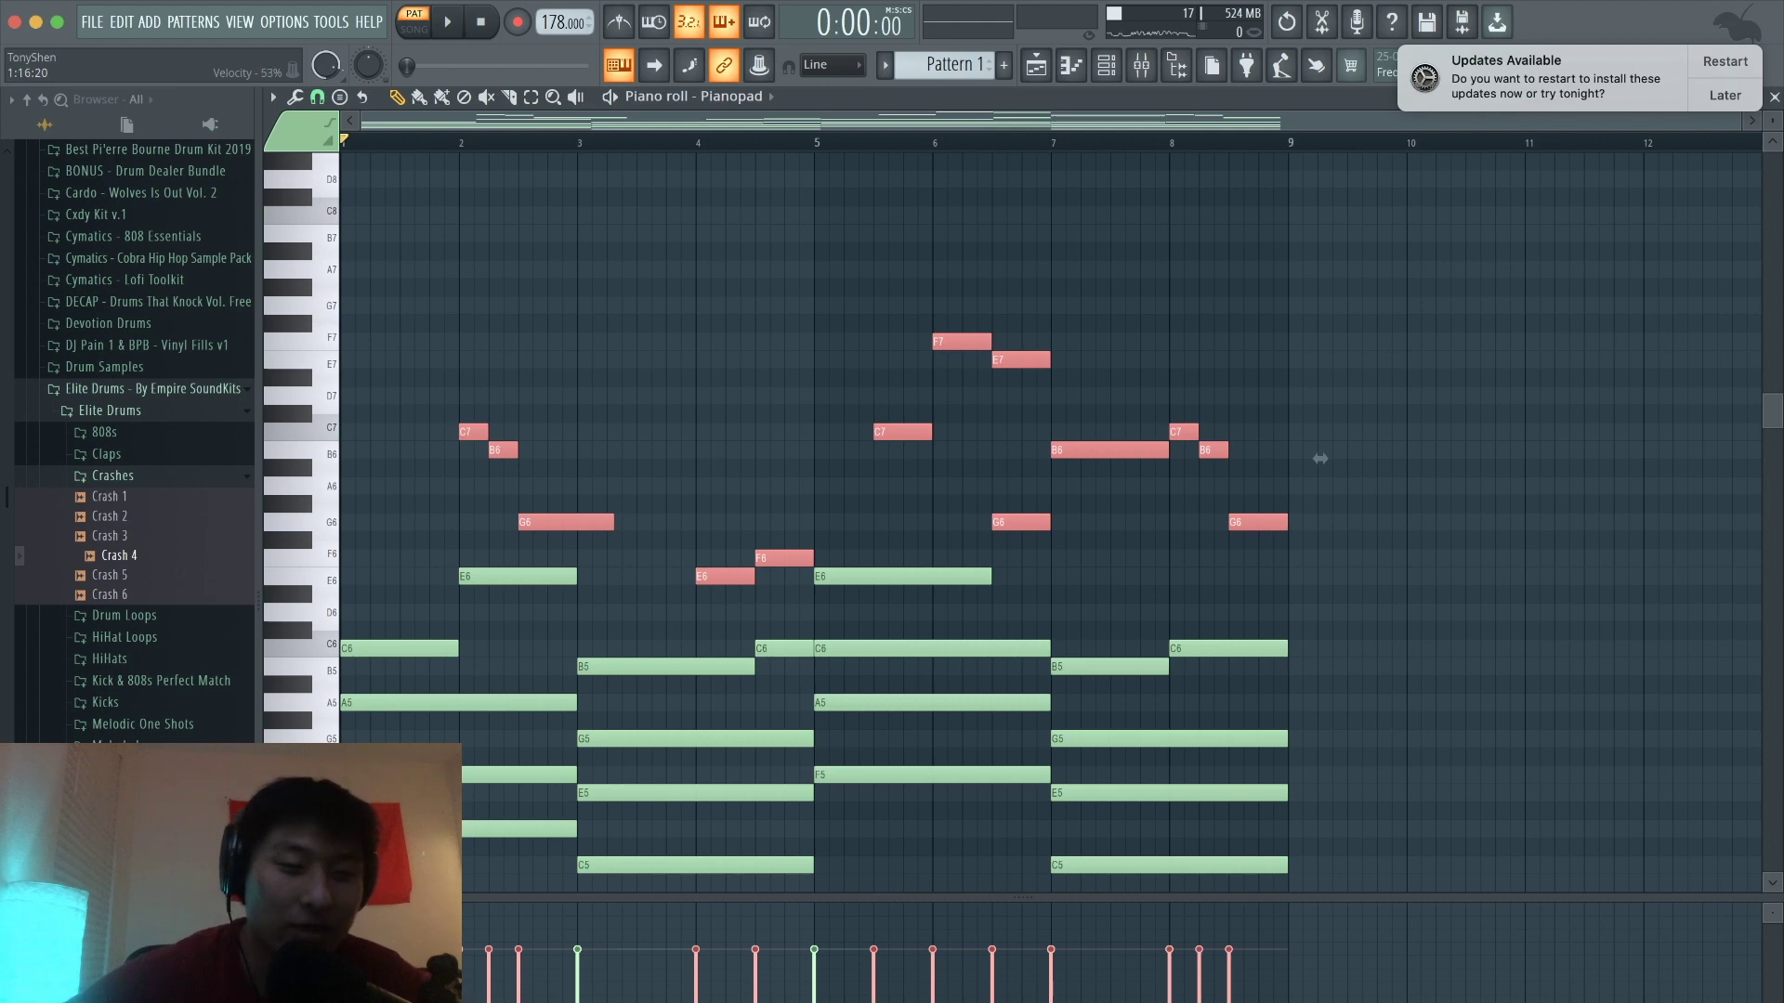
drag(516, 1002, 1250, 1001)
click(488, 1002)
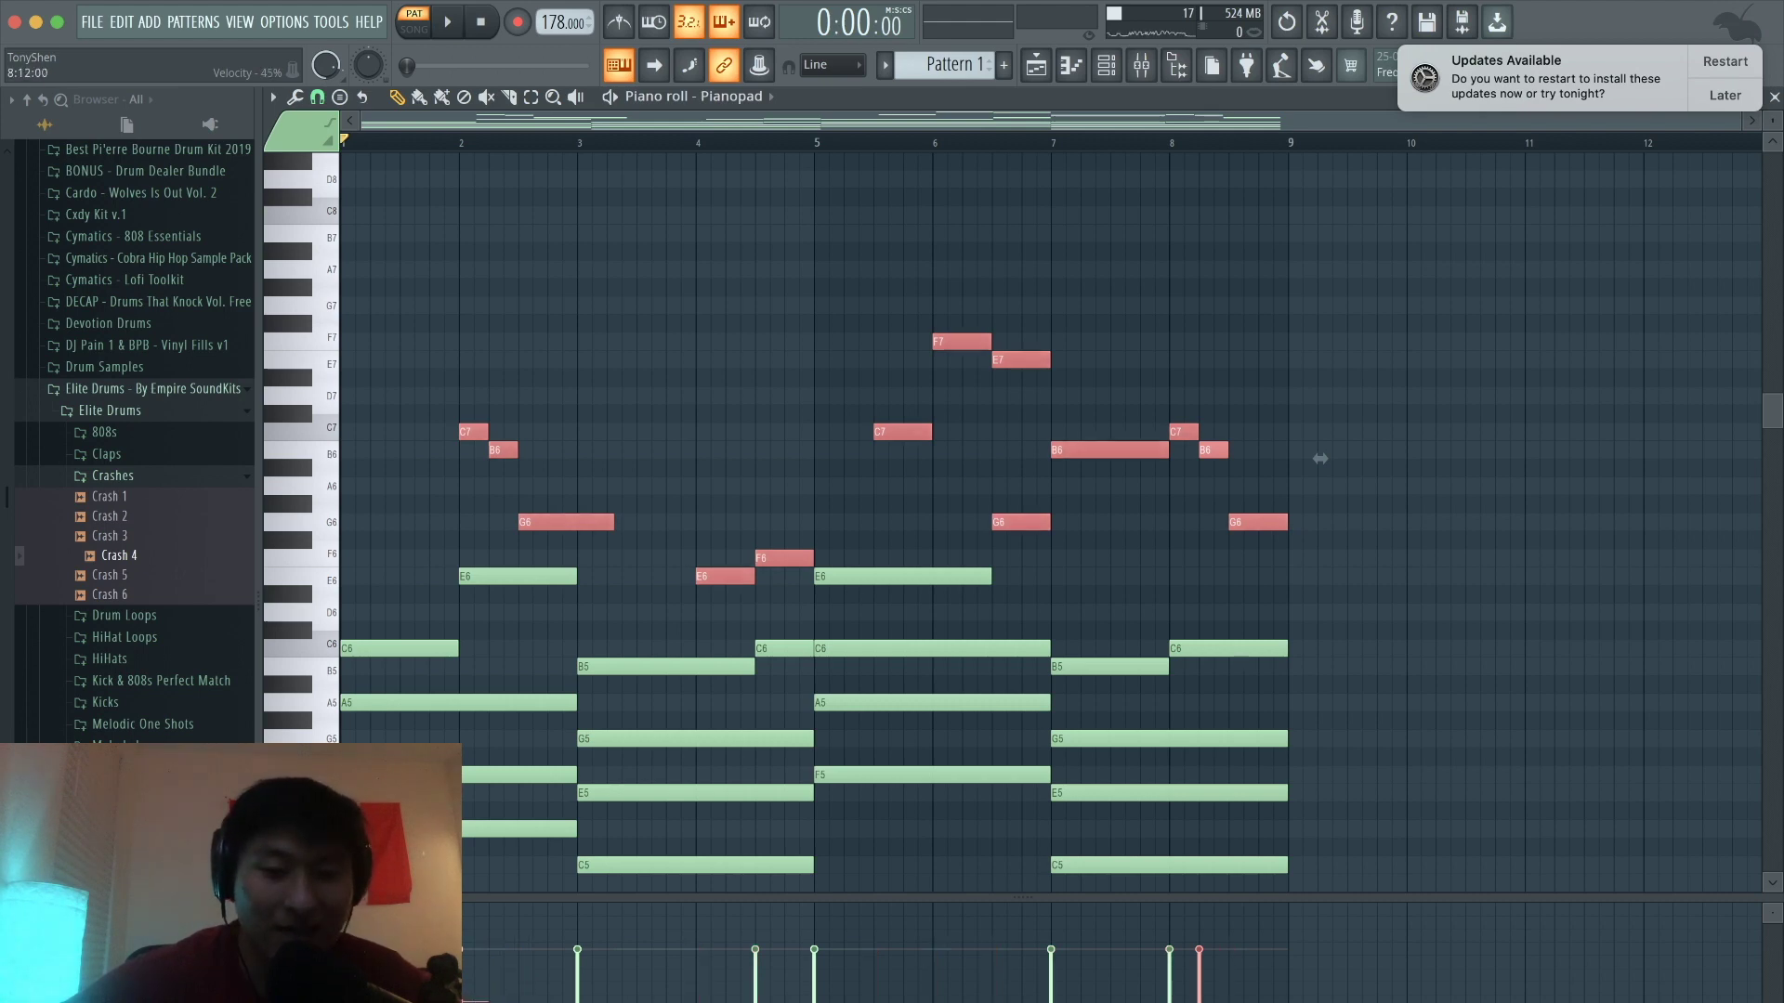
click(746, 389)
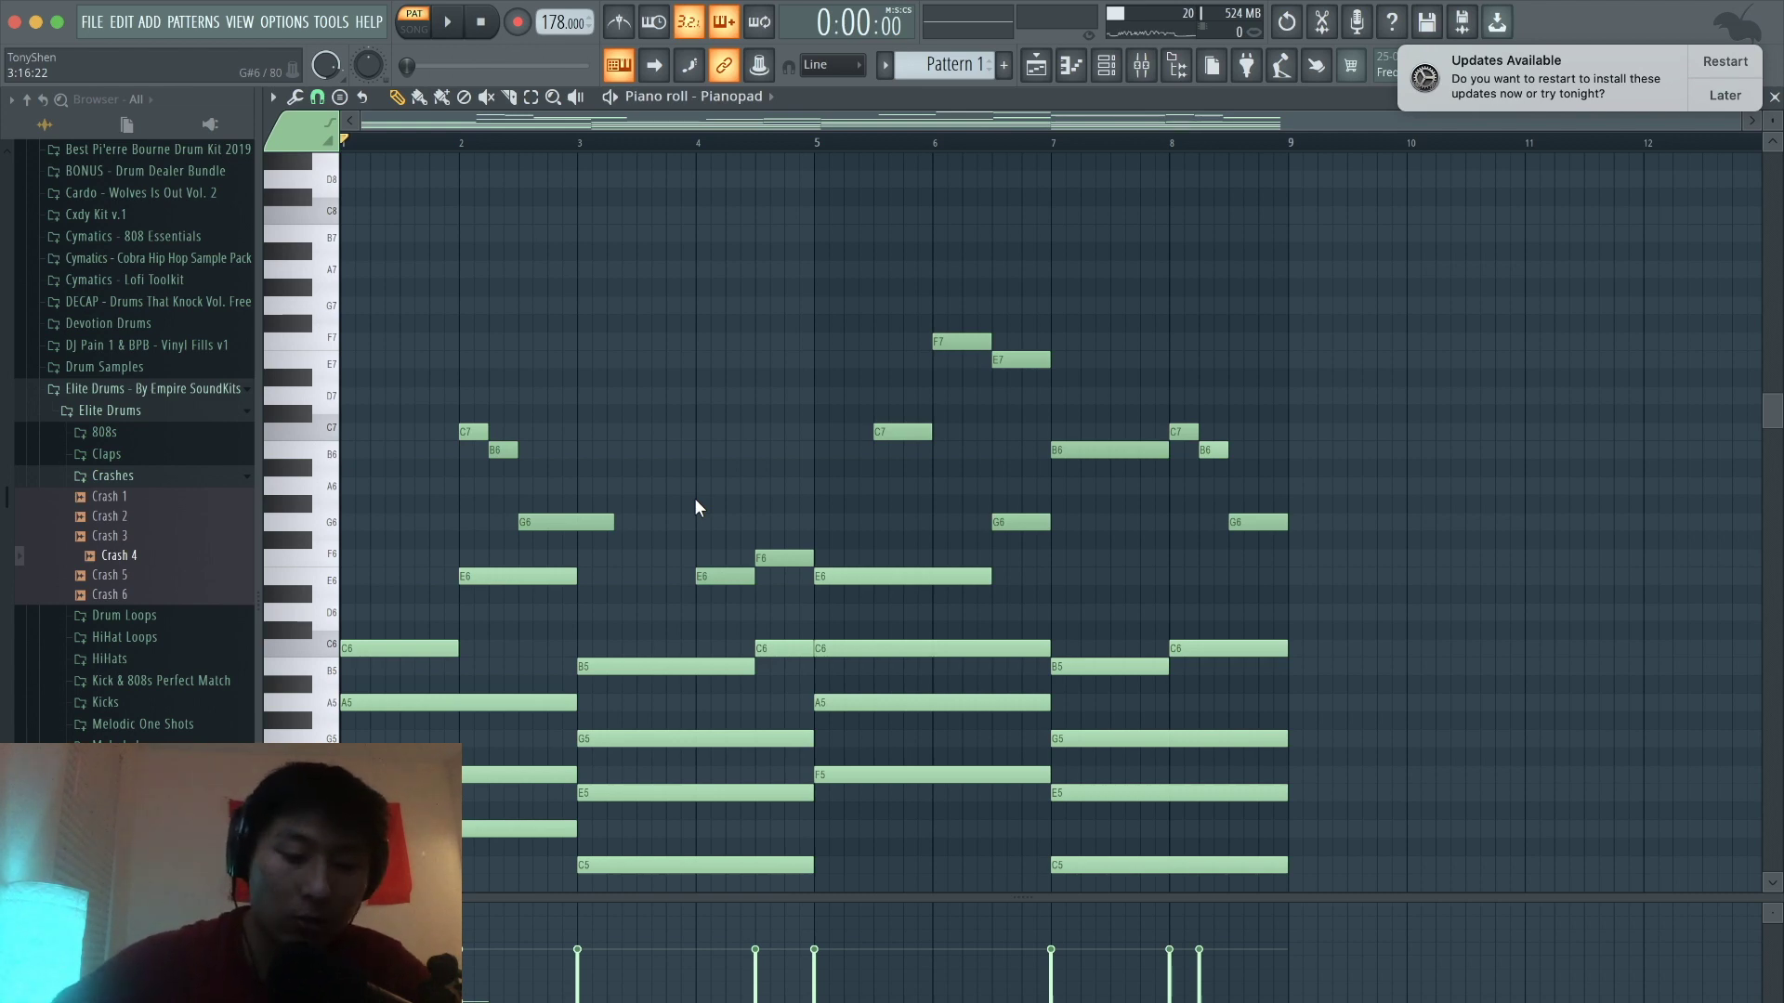
Step: Randomize the note velocities of the whole pattern by about 9% with the piano roll randomizer
key(alt+r)
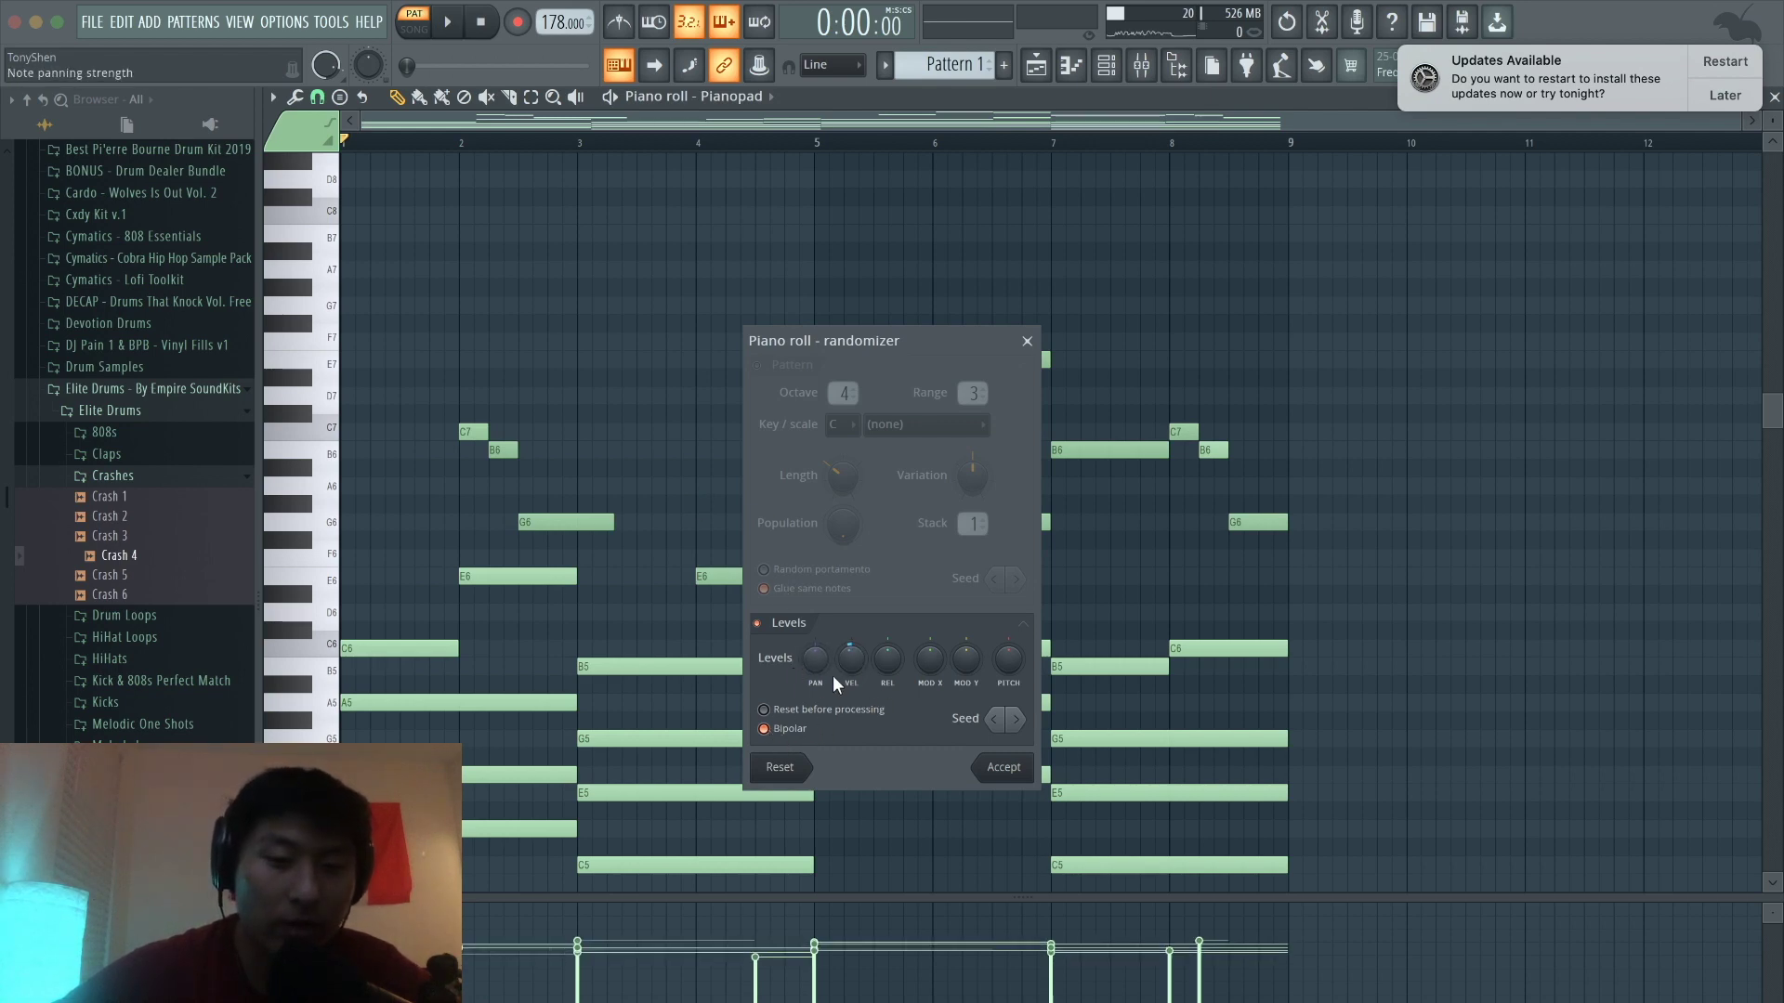
mouse_move(853, 660)
mouse_down()
mouse_move(852, 688)
mouse_move(853, 634)
mouse_move(856, 668)
mouse_up()
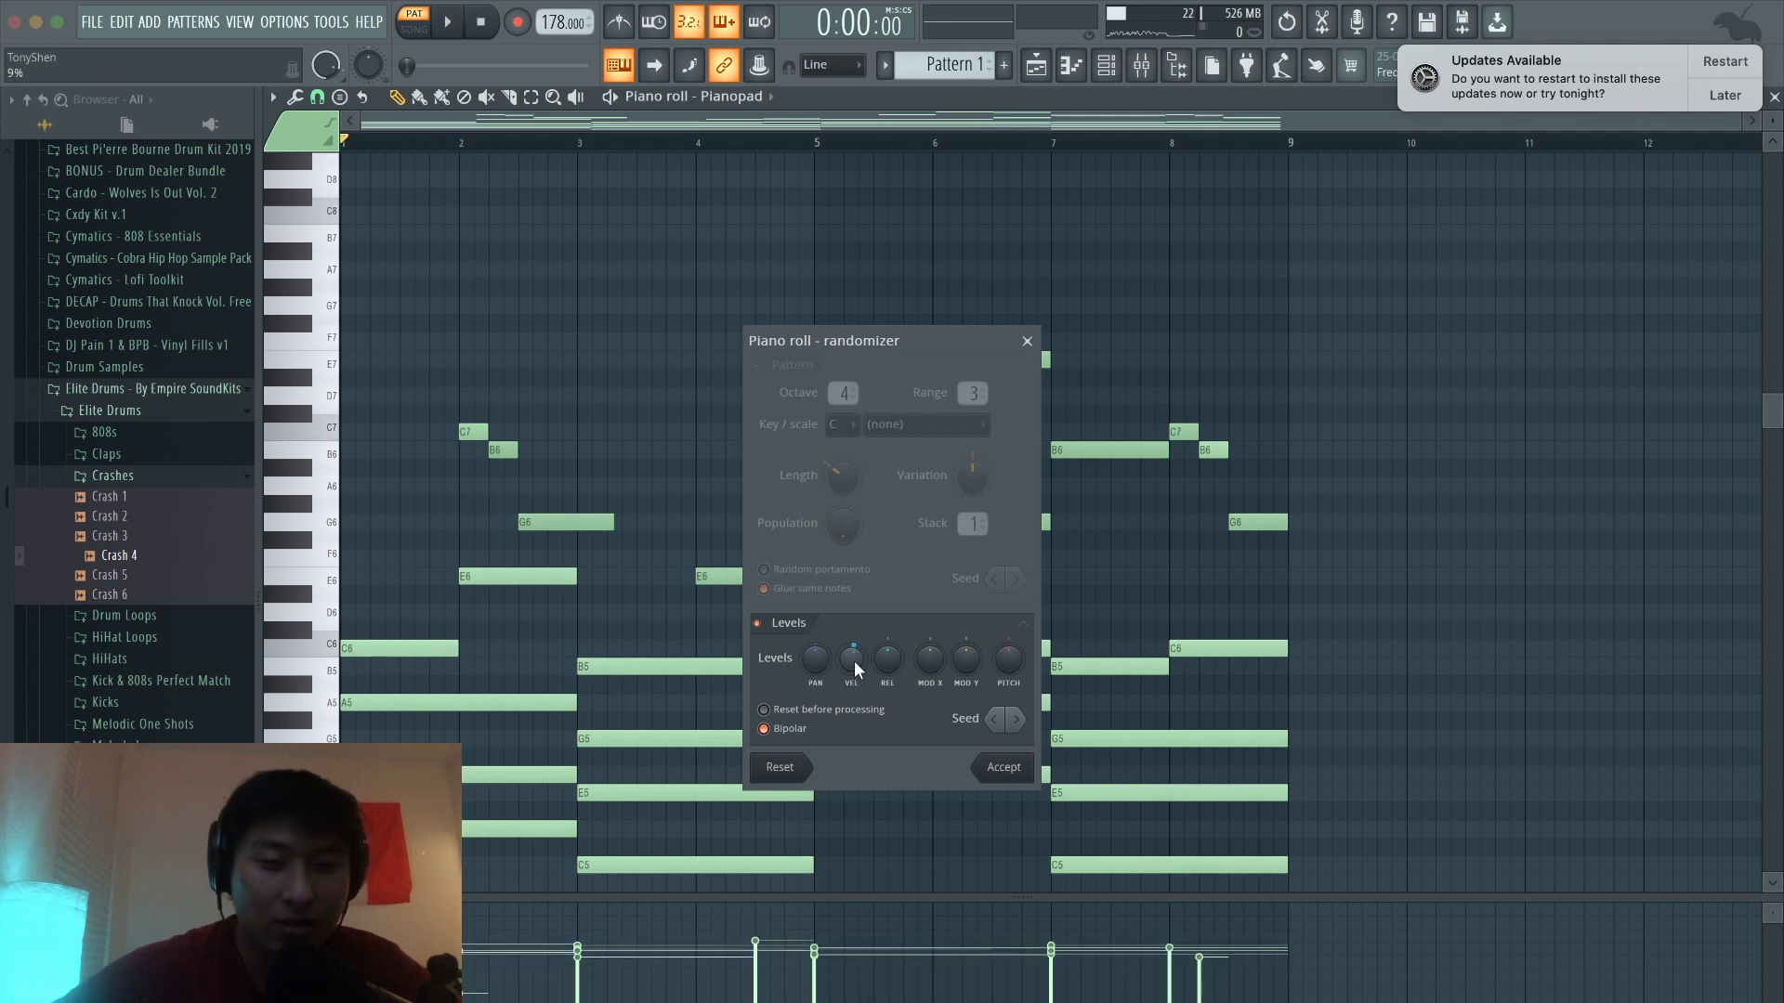
click(995, 767)
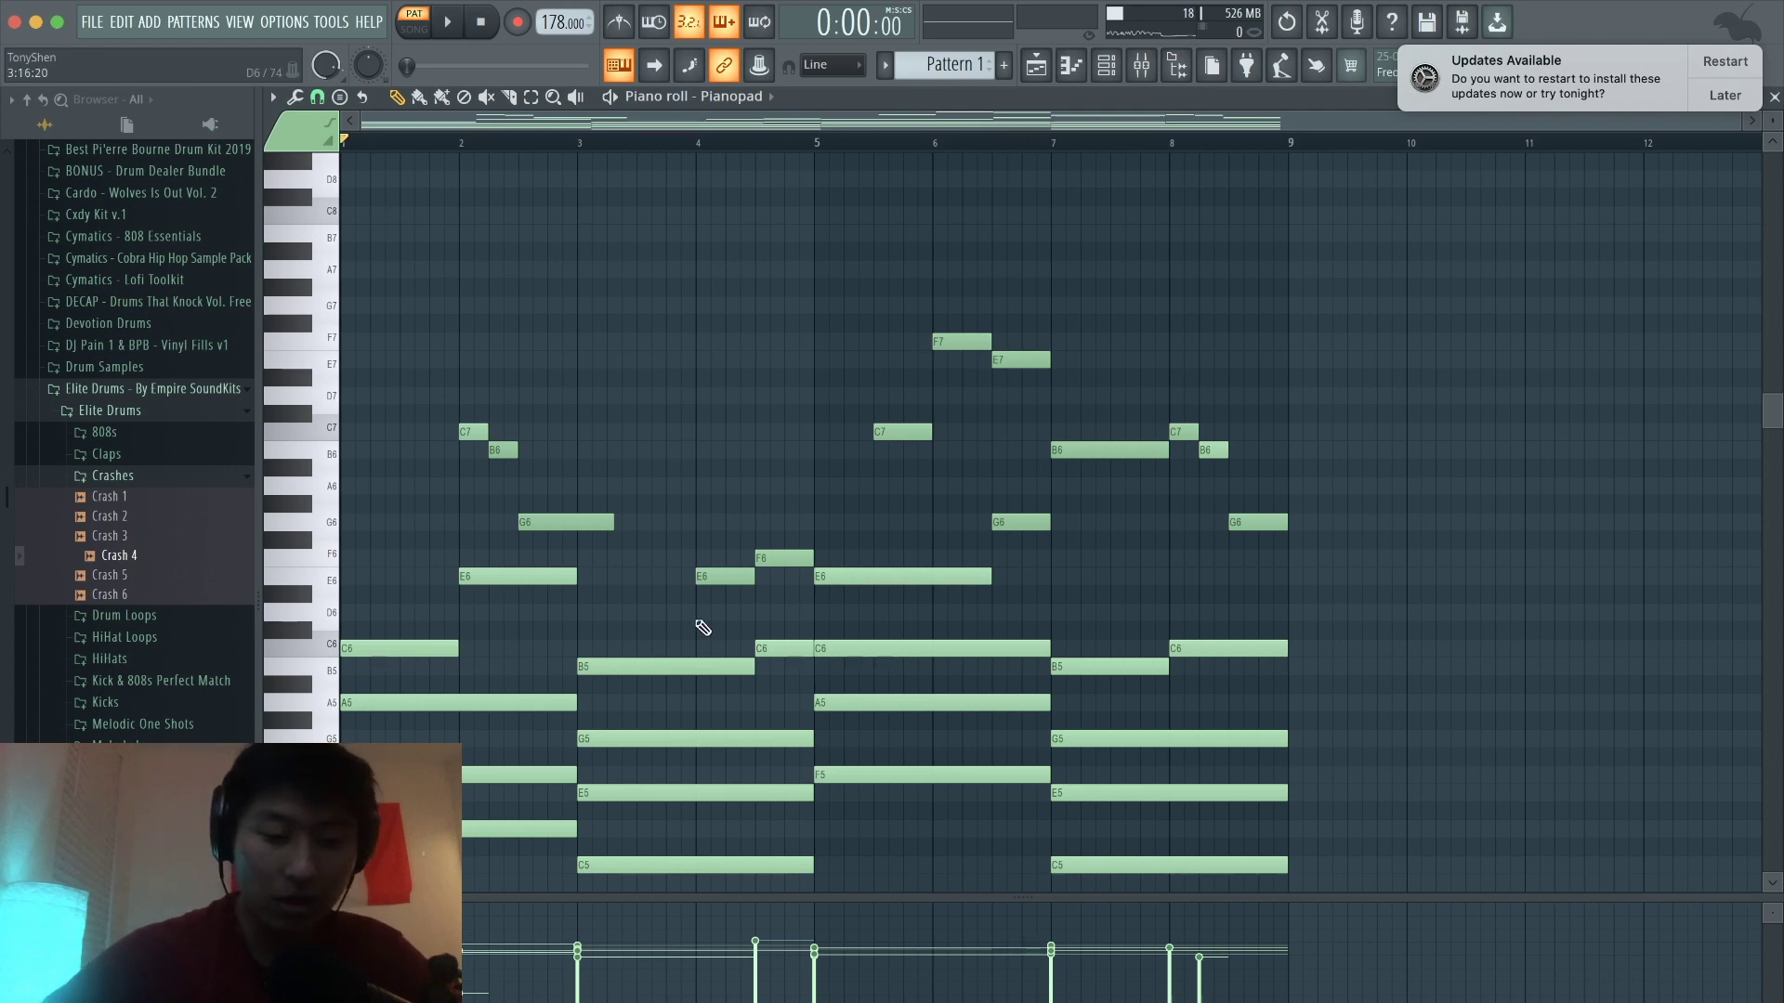
Step: Apply the strumizer with a slight start time strength and Preserve end on, and play the pattern
key(alt+s)
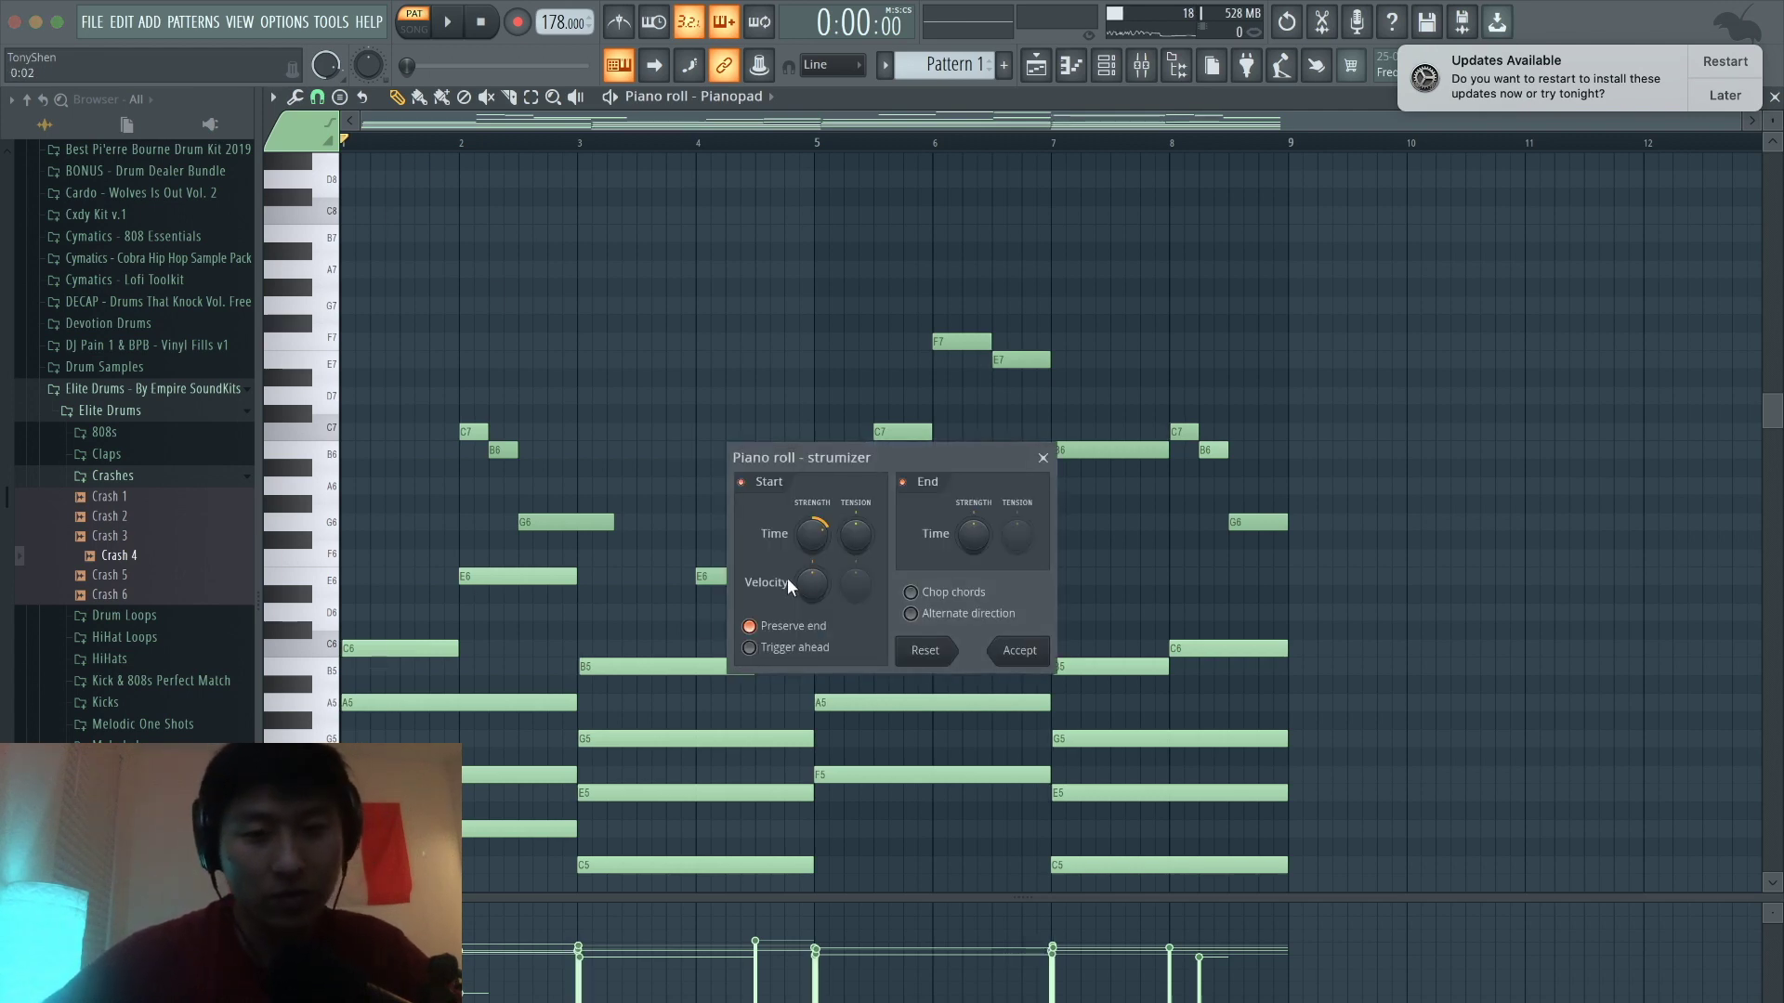
mouse_move(811, 534)
mouse_down()
mouse_move(811, 511)
mouse_move(811, 548)
mouse_up()
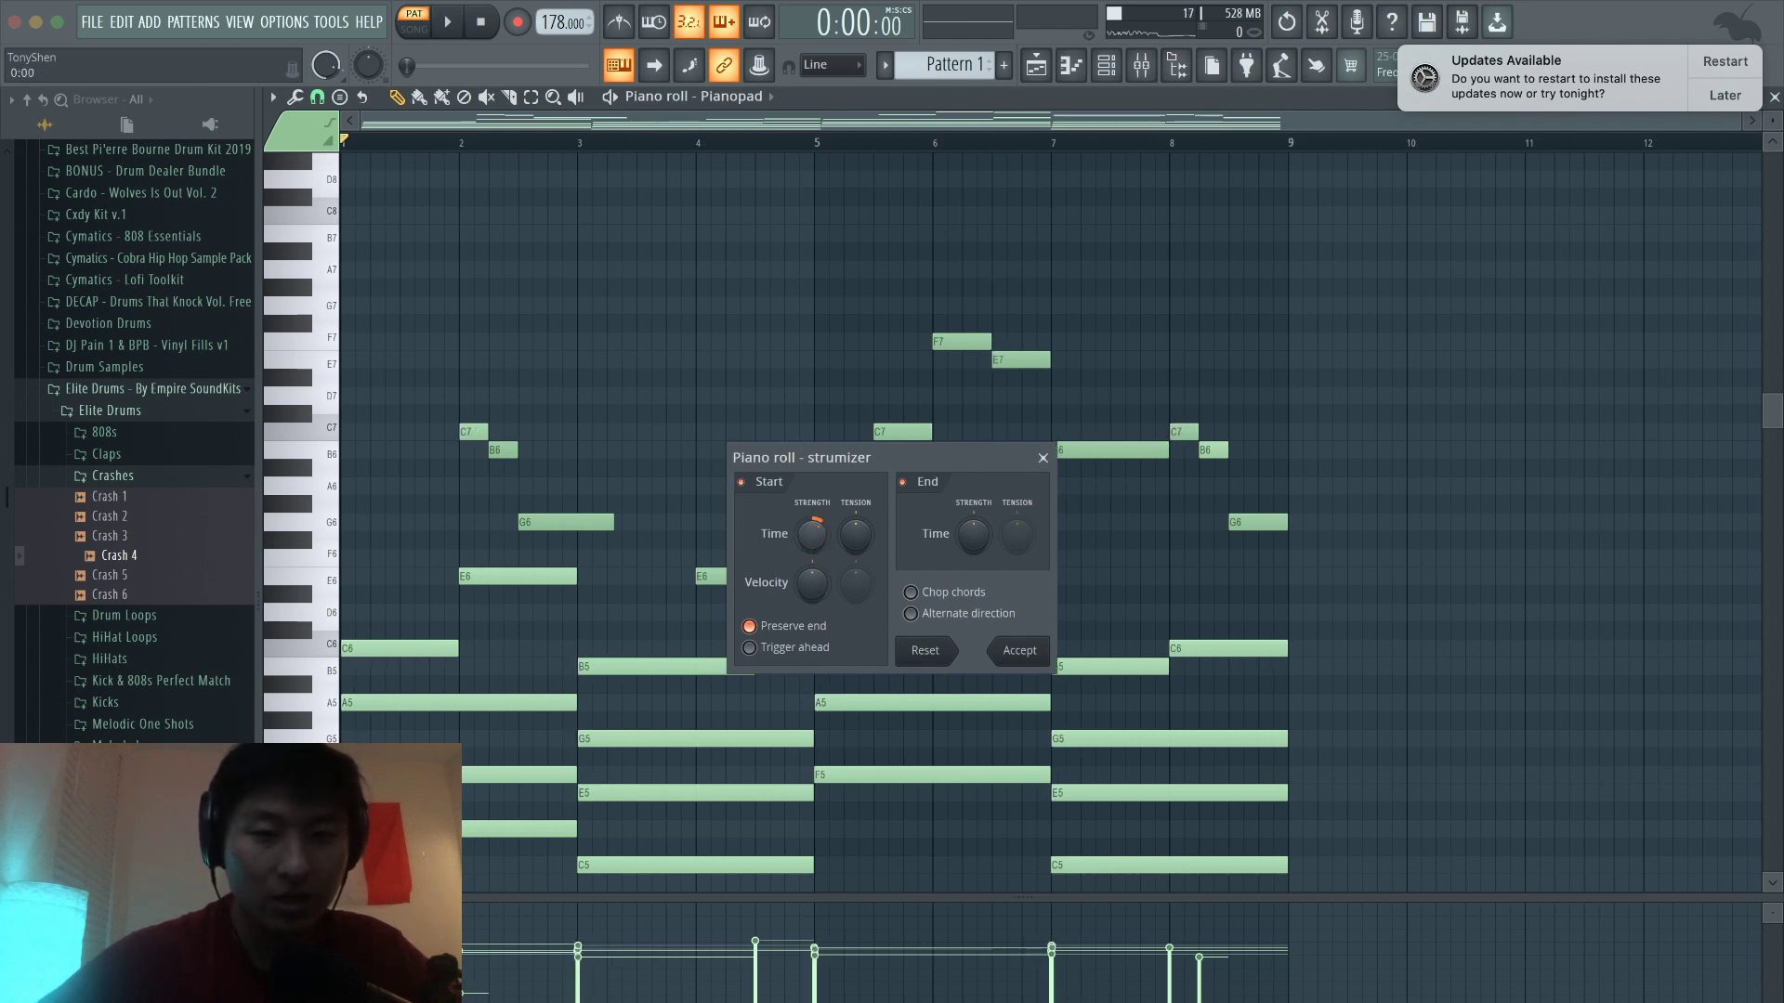
click(1022, 650)
key(space)
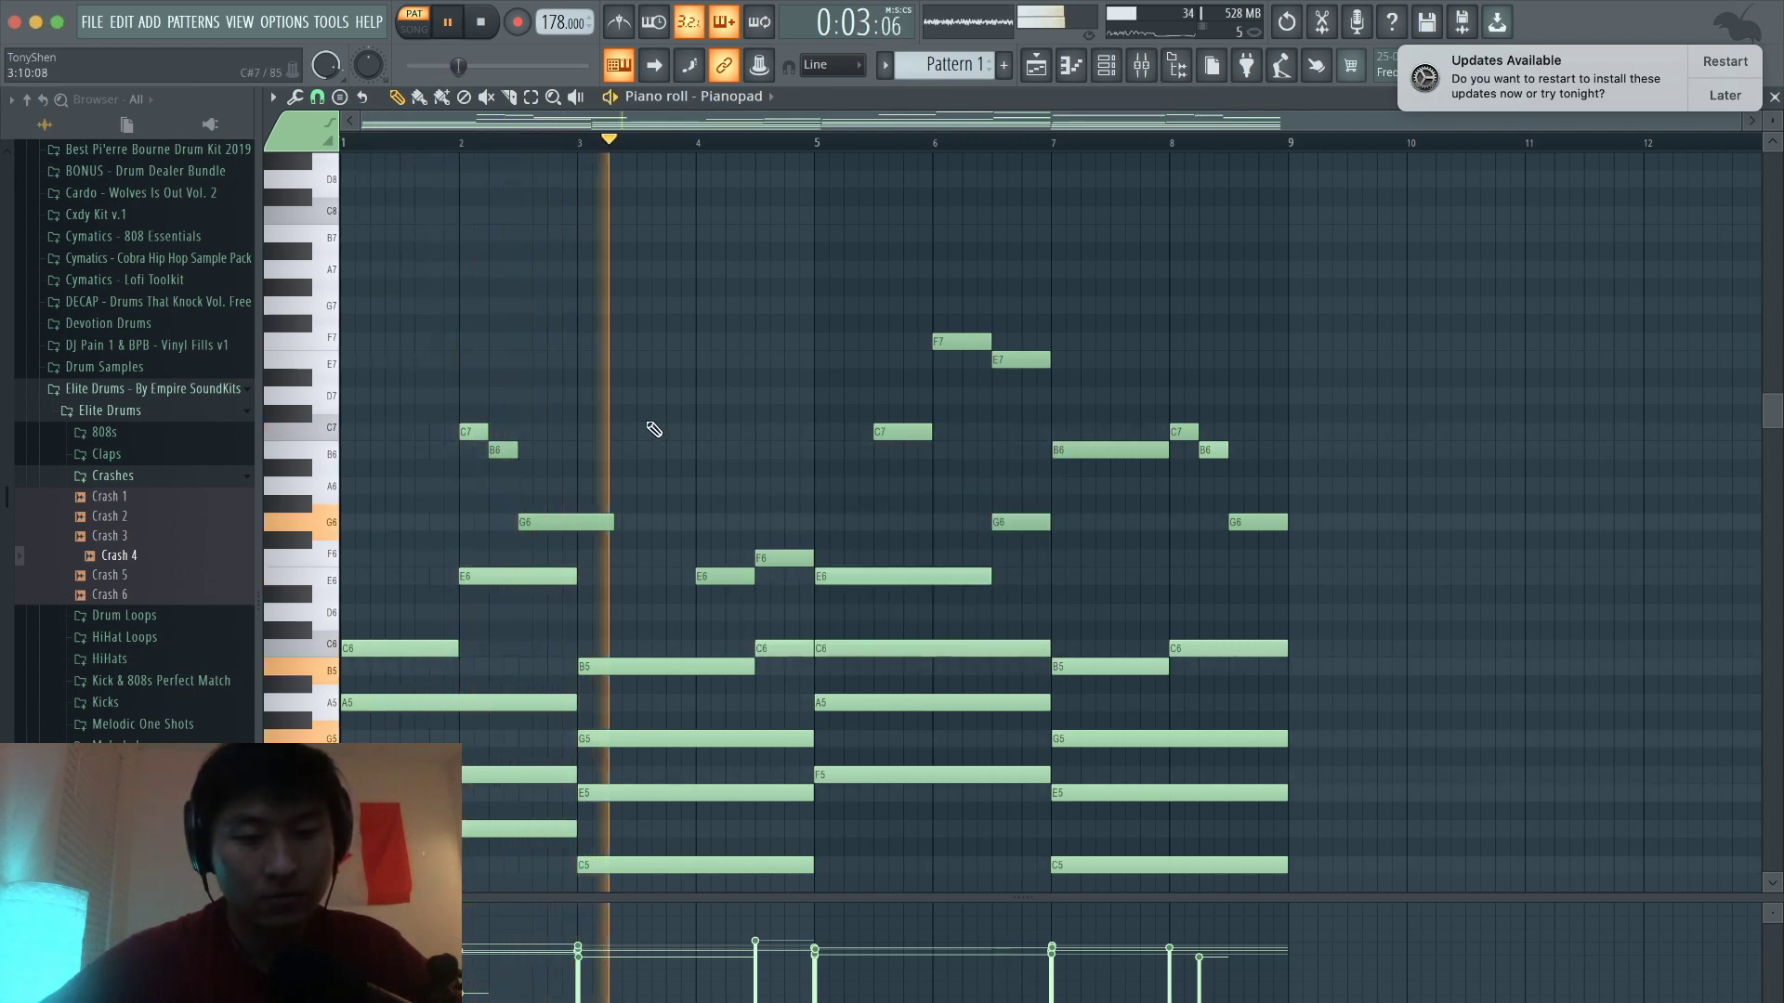
Step: Select all the upper melody notes, set their velocities to about 60%, play the pattern and clear the selection
drag(566, 488, 767, 513)
super+click(778, 576)
drag(778, 576, 455, 415)
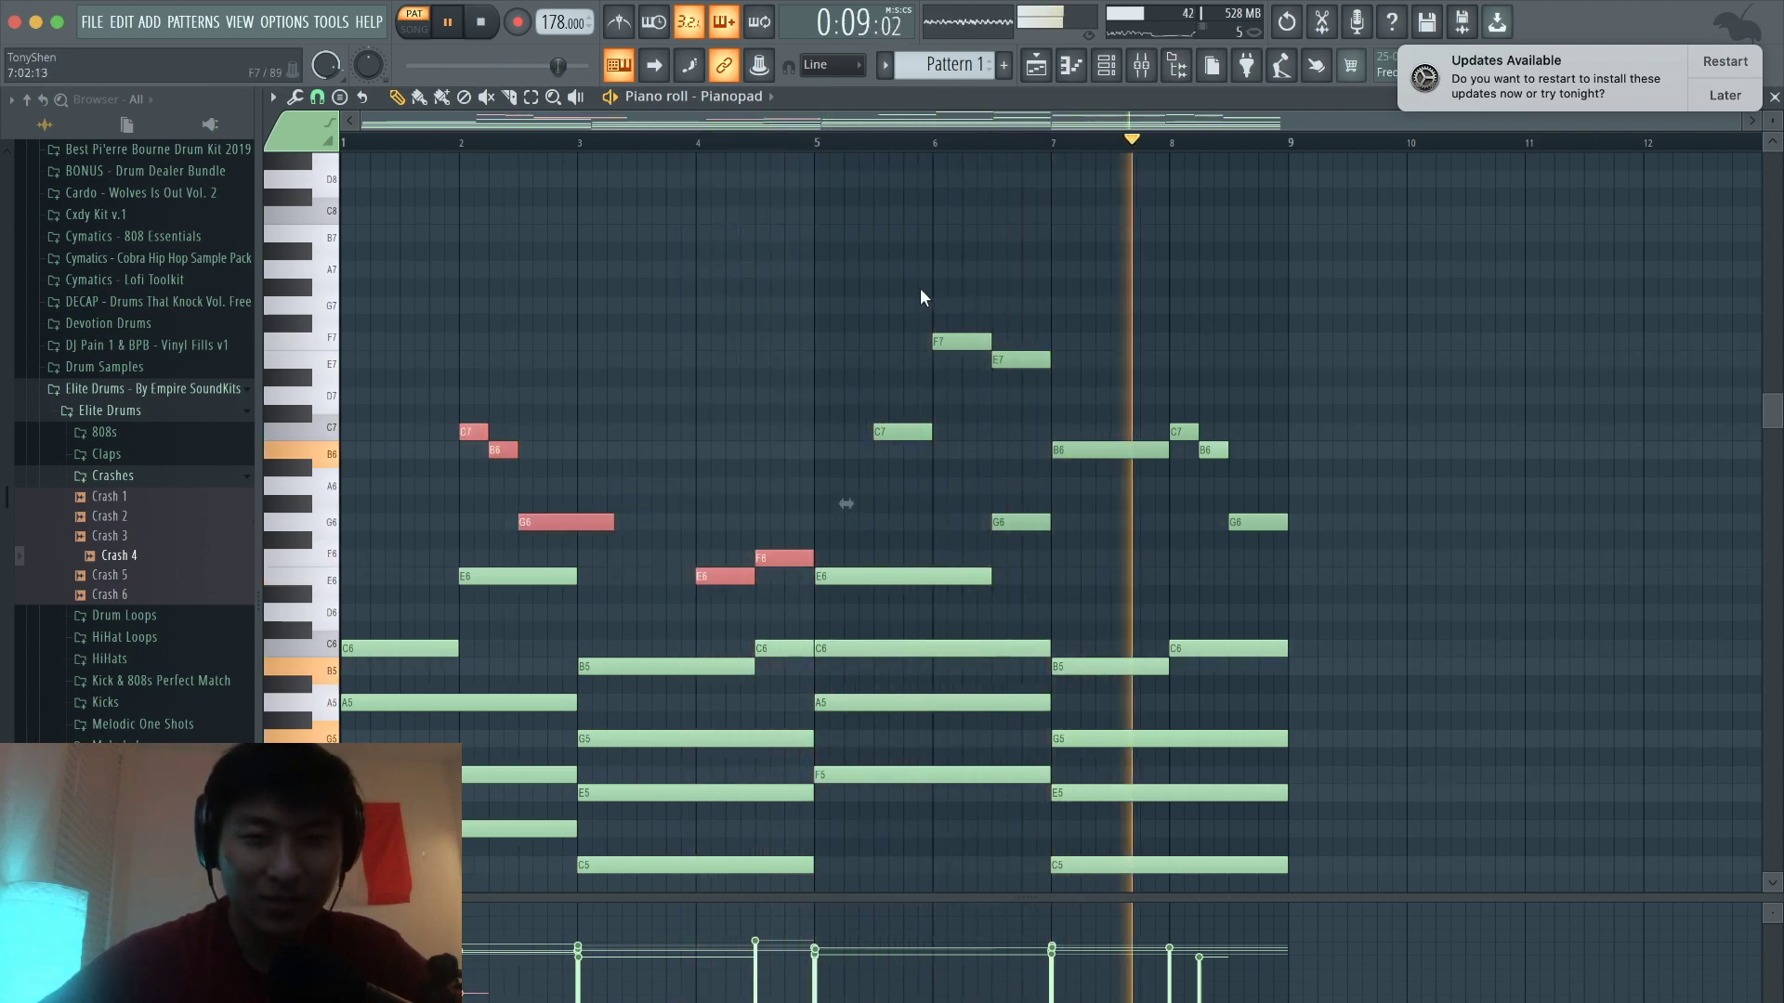
drag(916, 278, 1250, 535)
key(space)
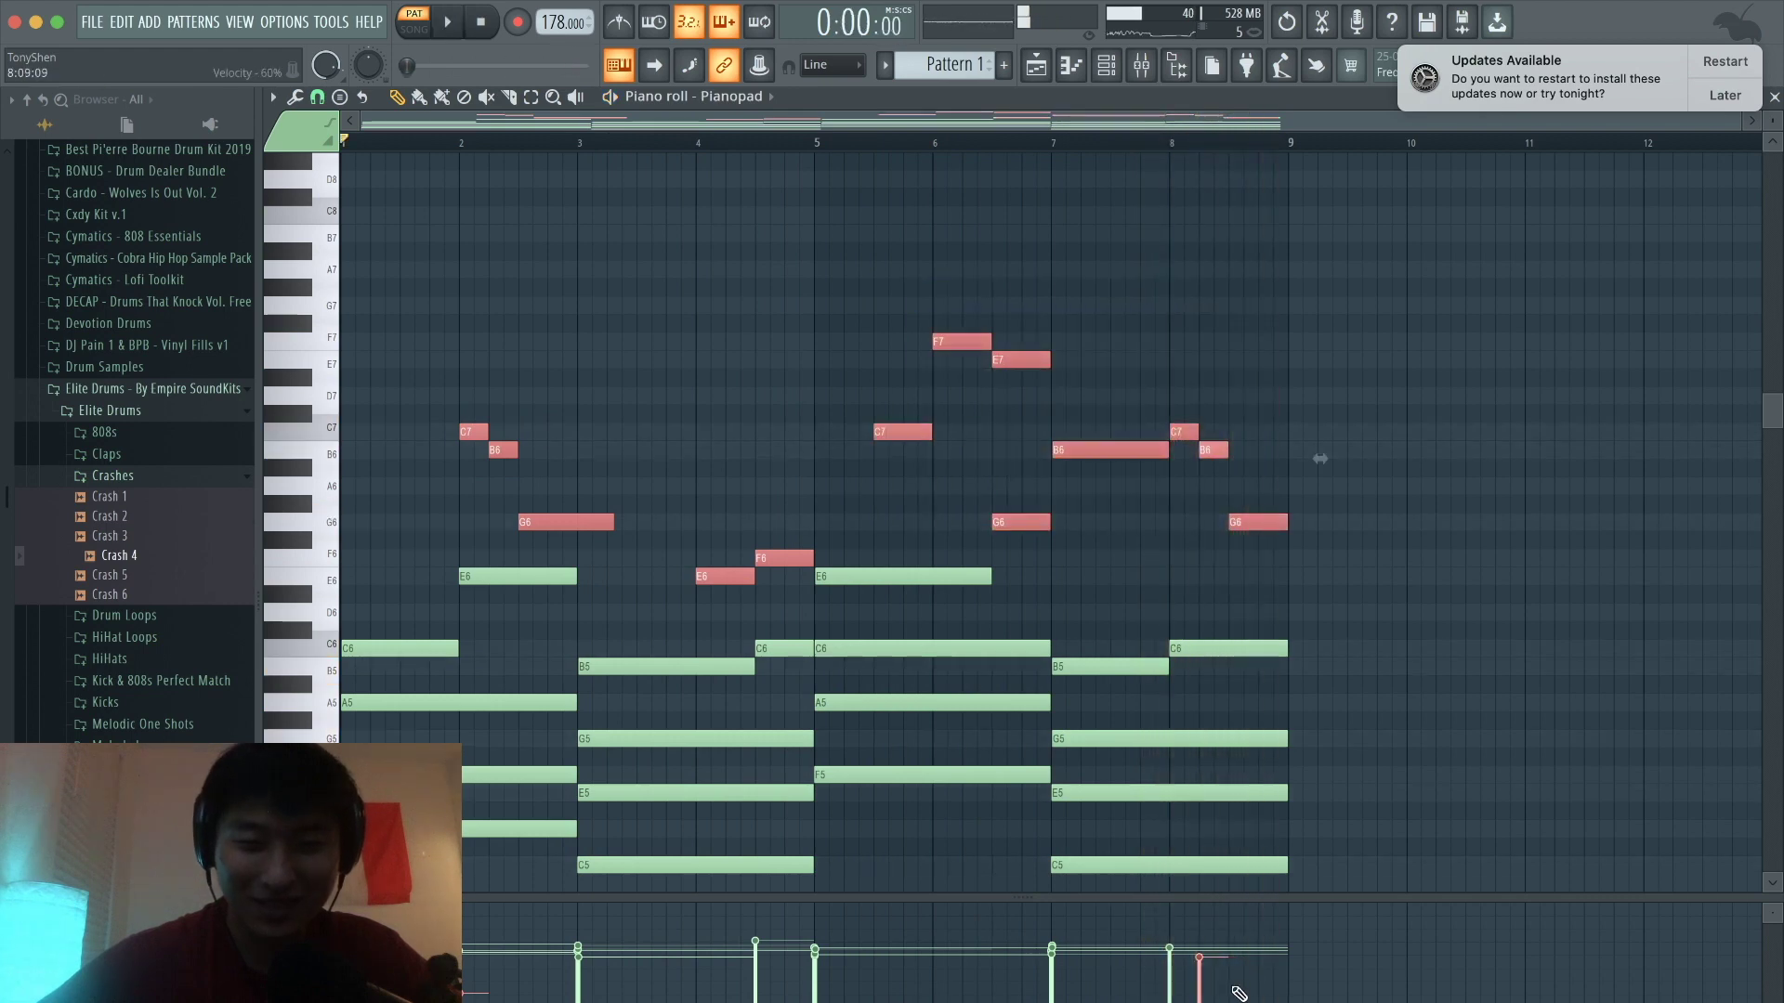
drag(1238, 987, 474, 988)
key(space)
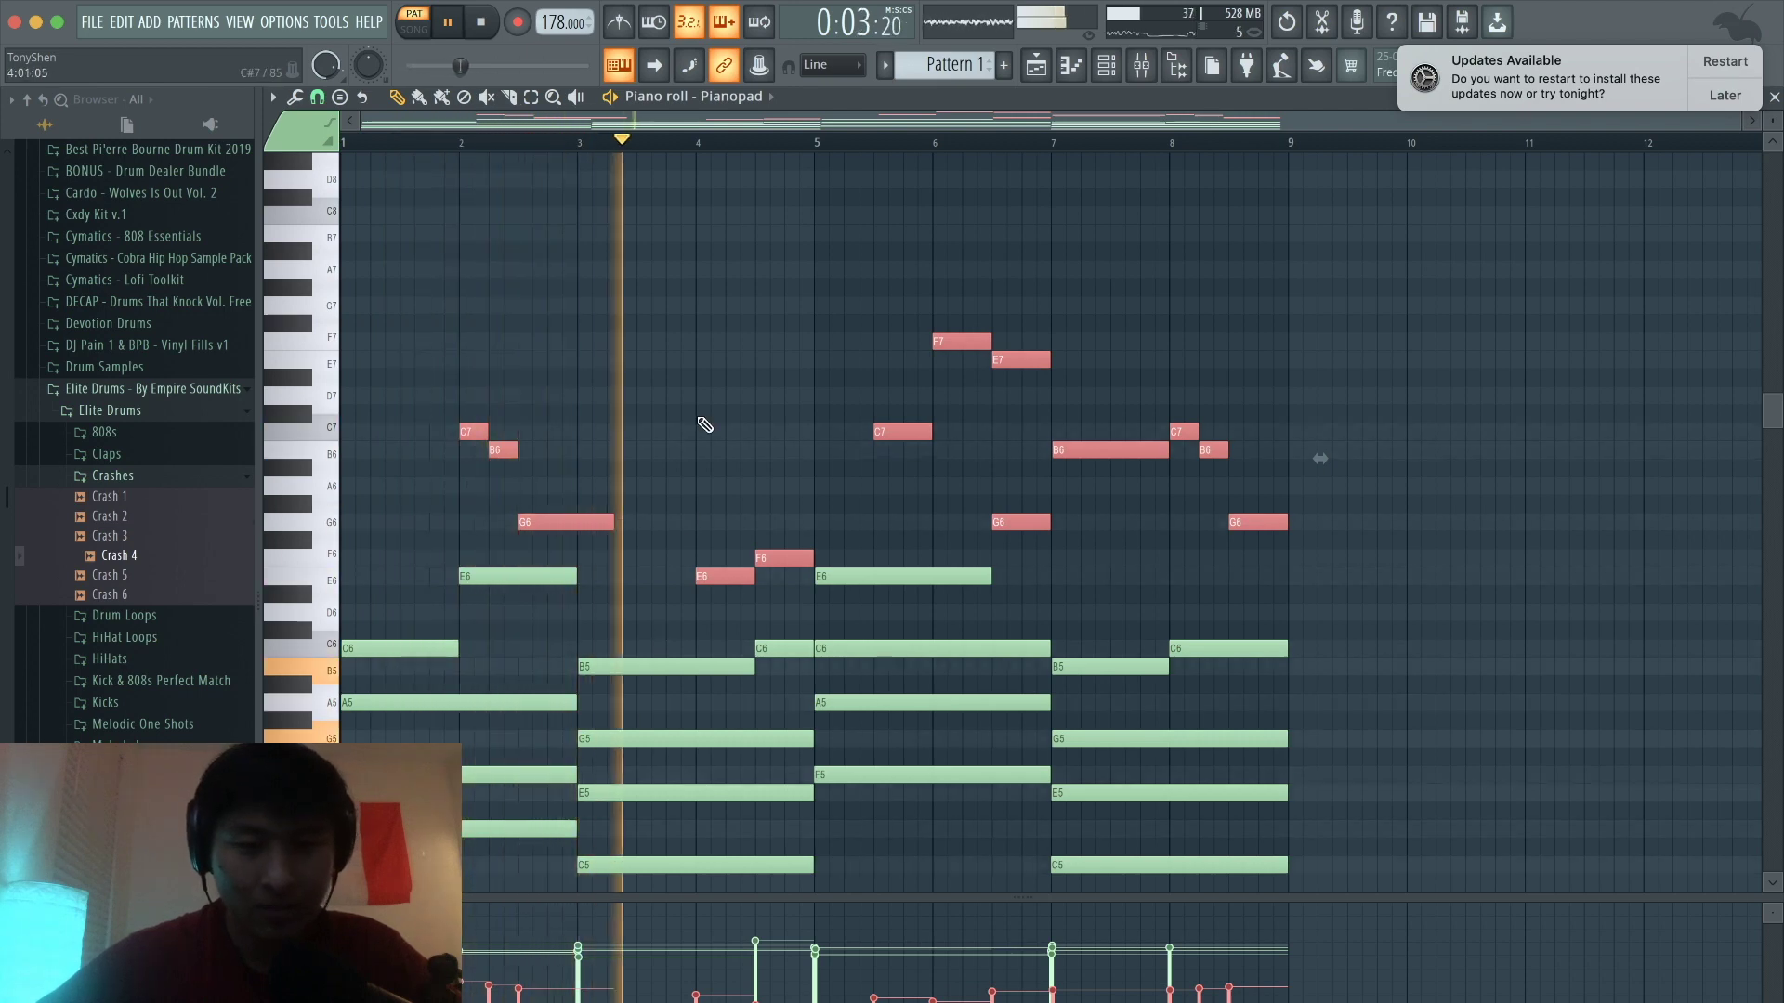
key(ctrl+d)
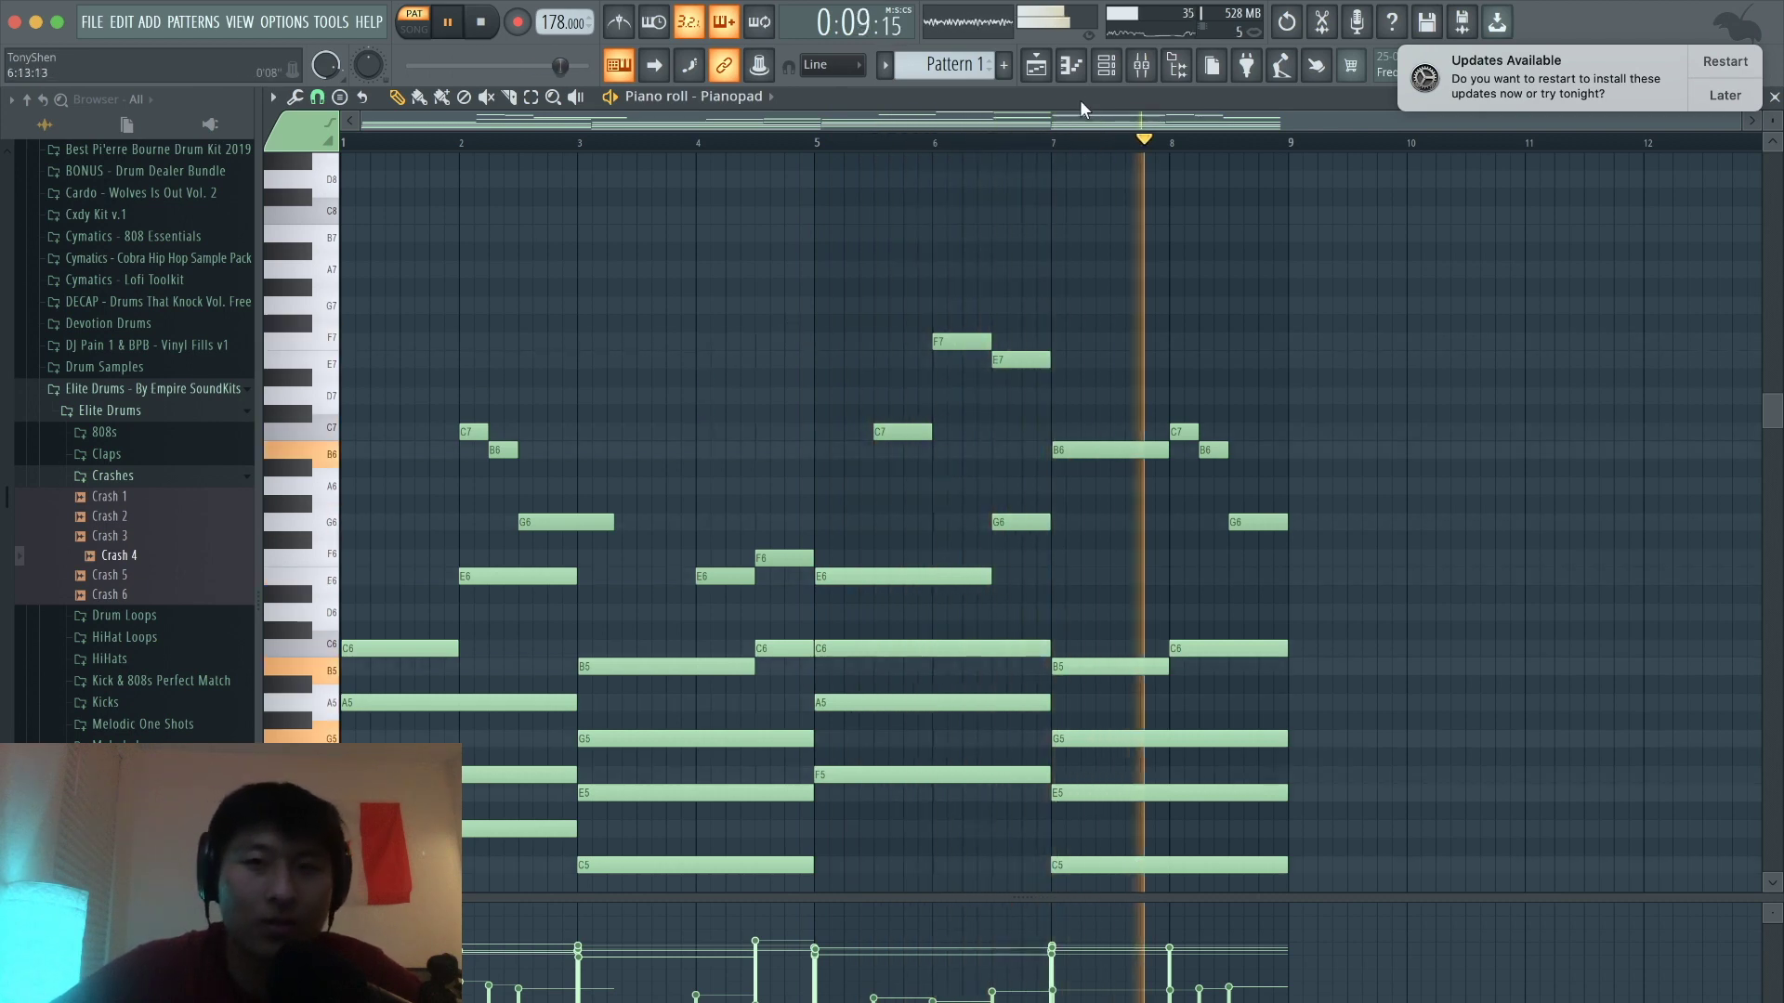
Step: Stop playback and link the Pianopad channel to mixer Insert 1
key(space)
click(1142, 67)
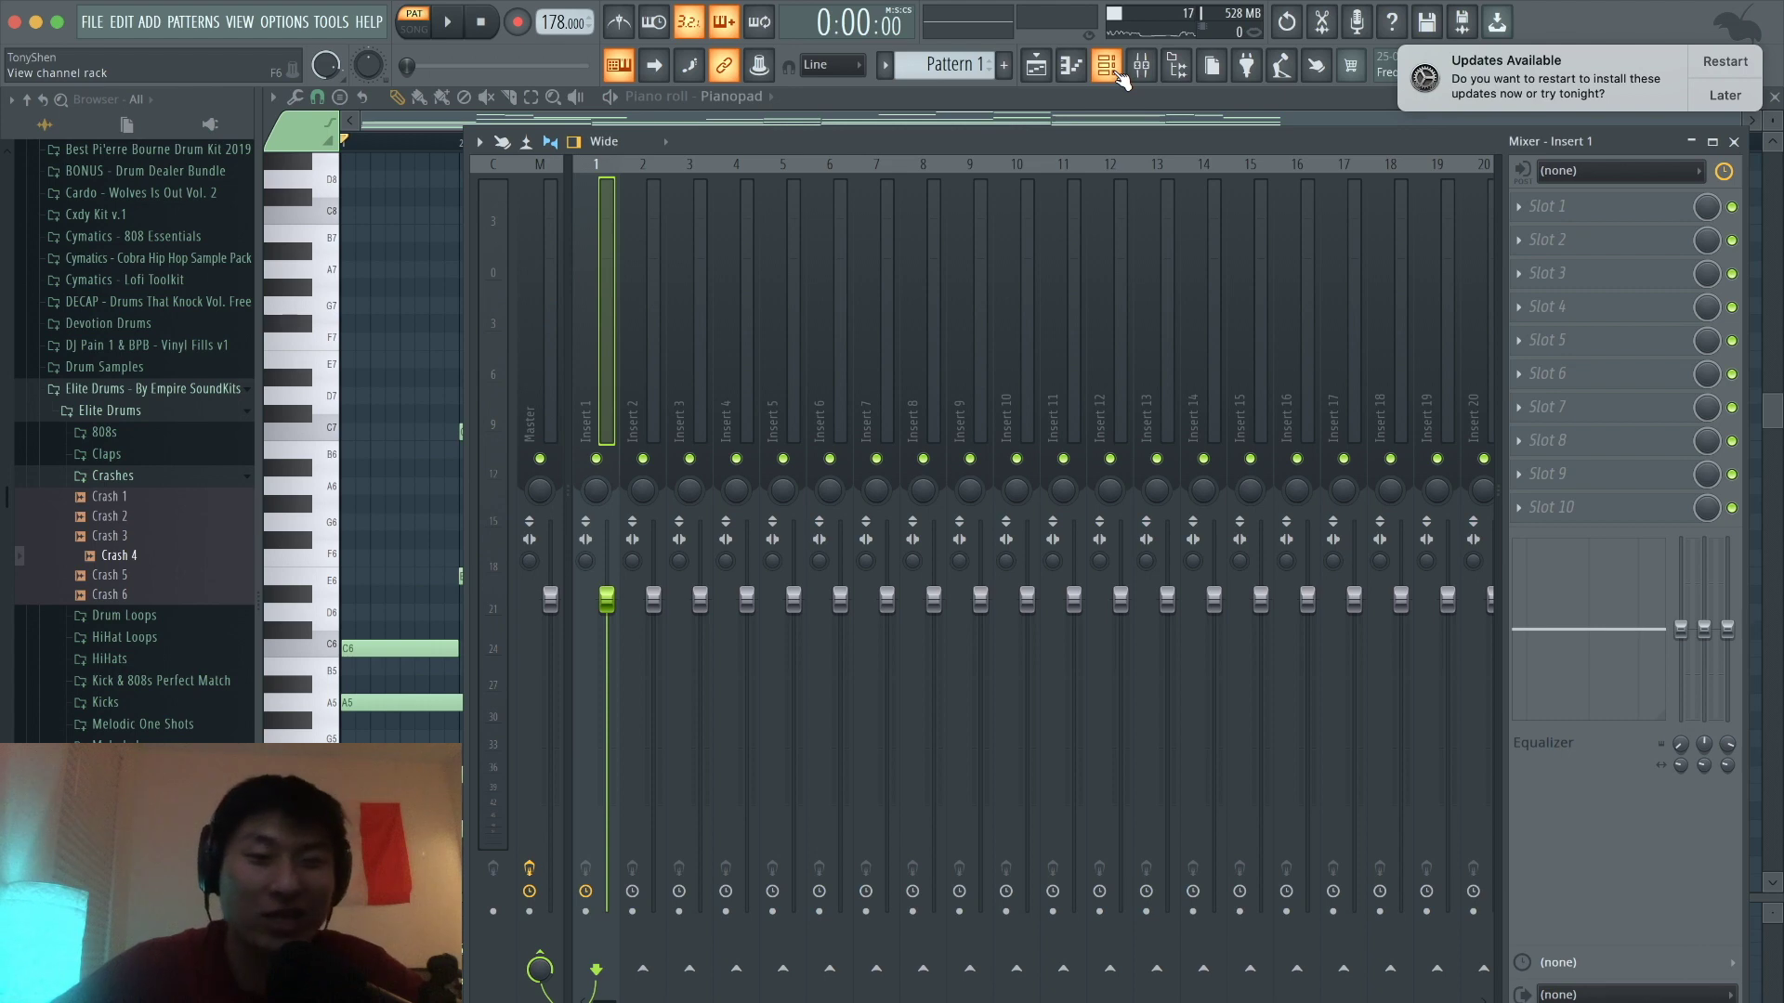
click(1118, 74)
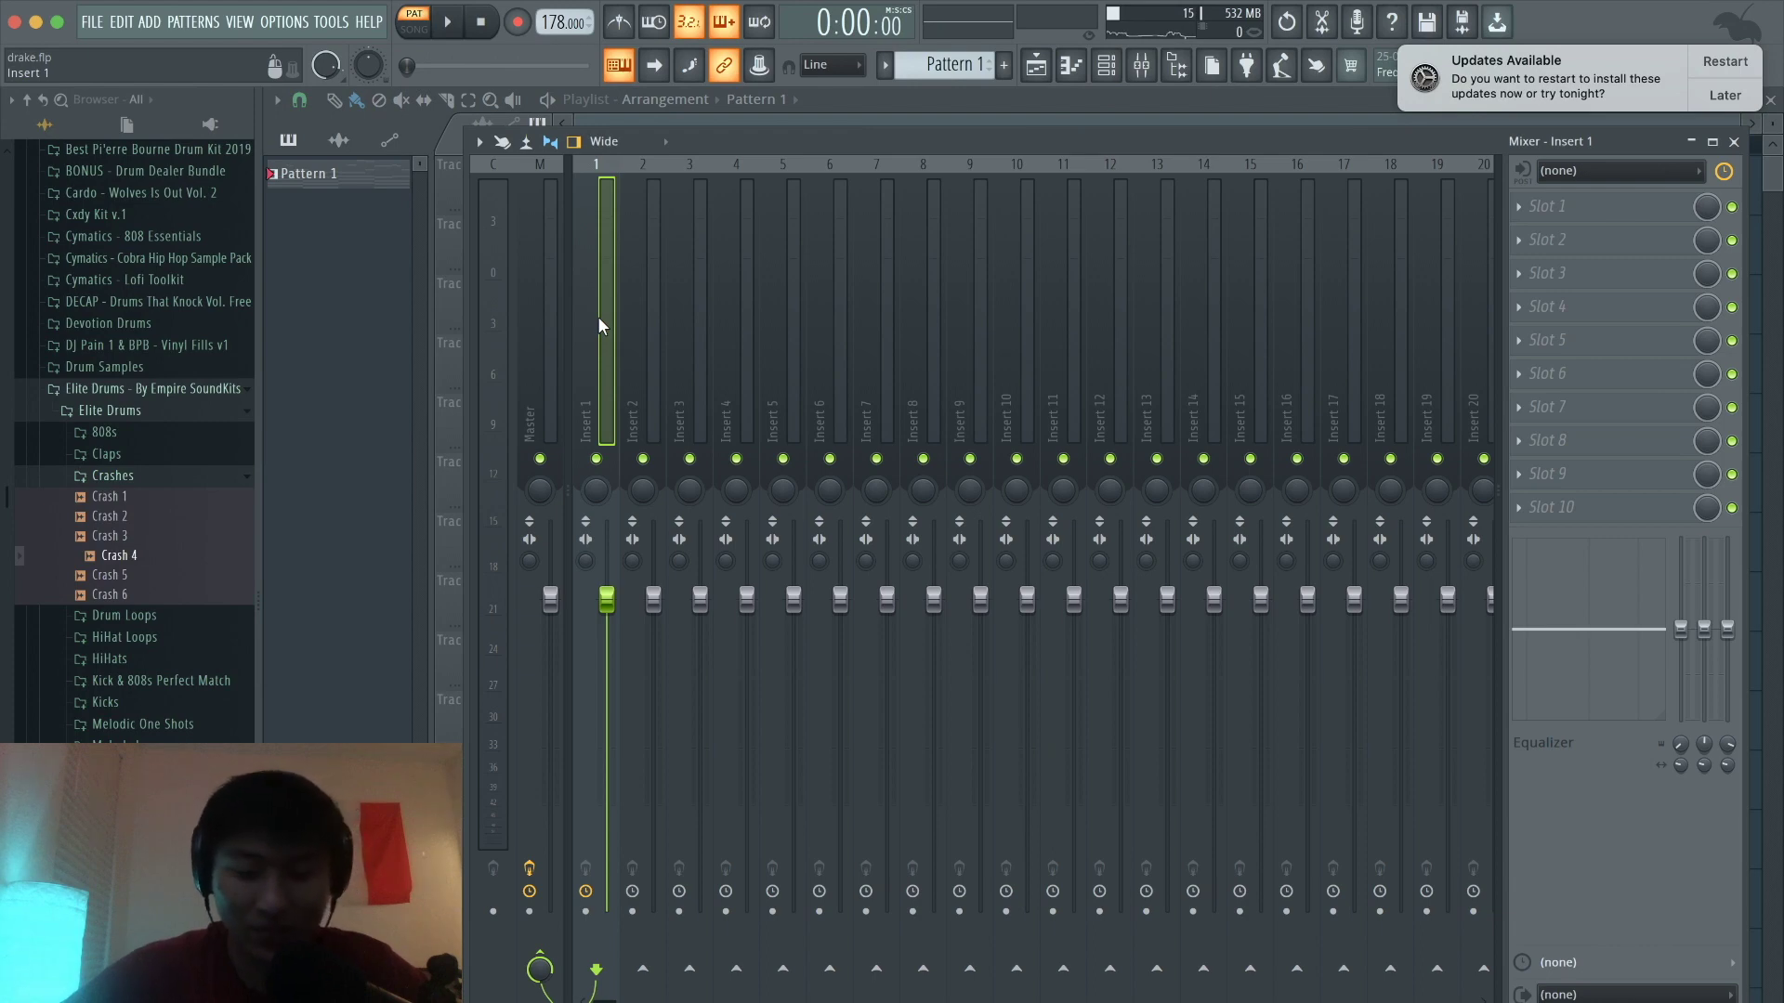
key(ctrl+l)
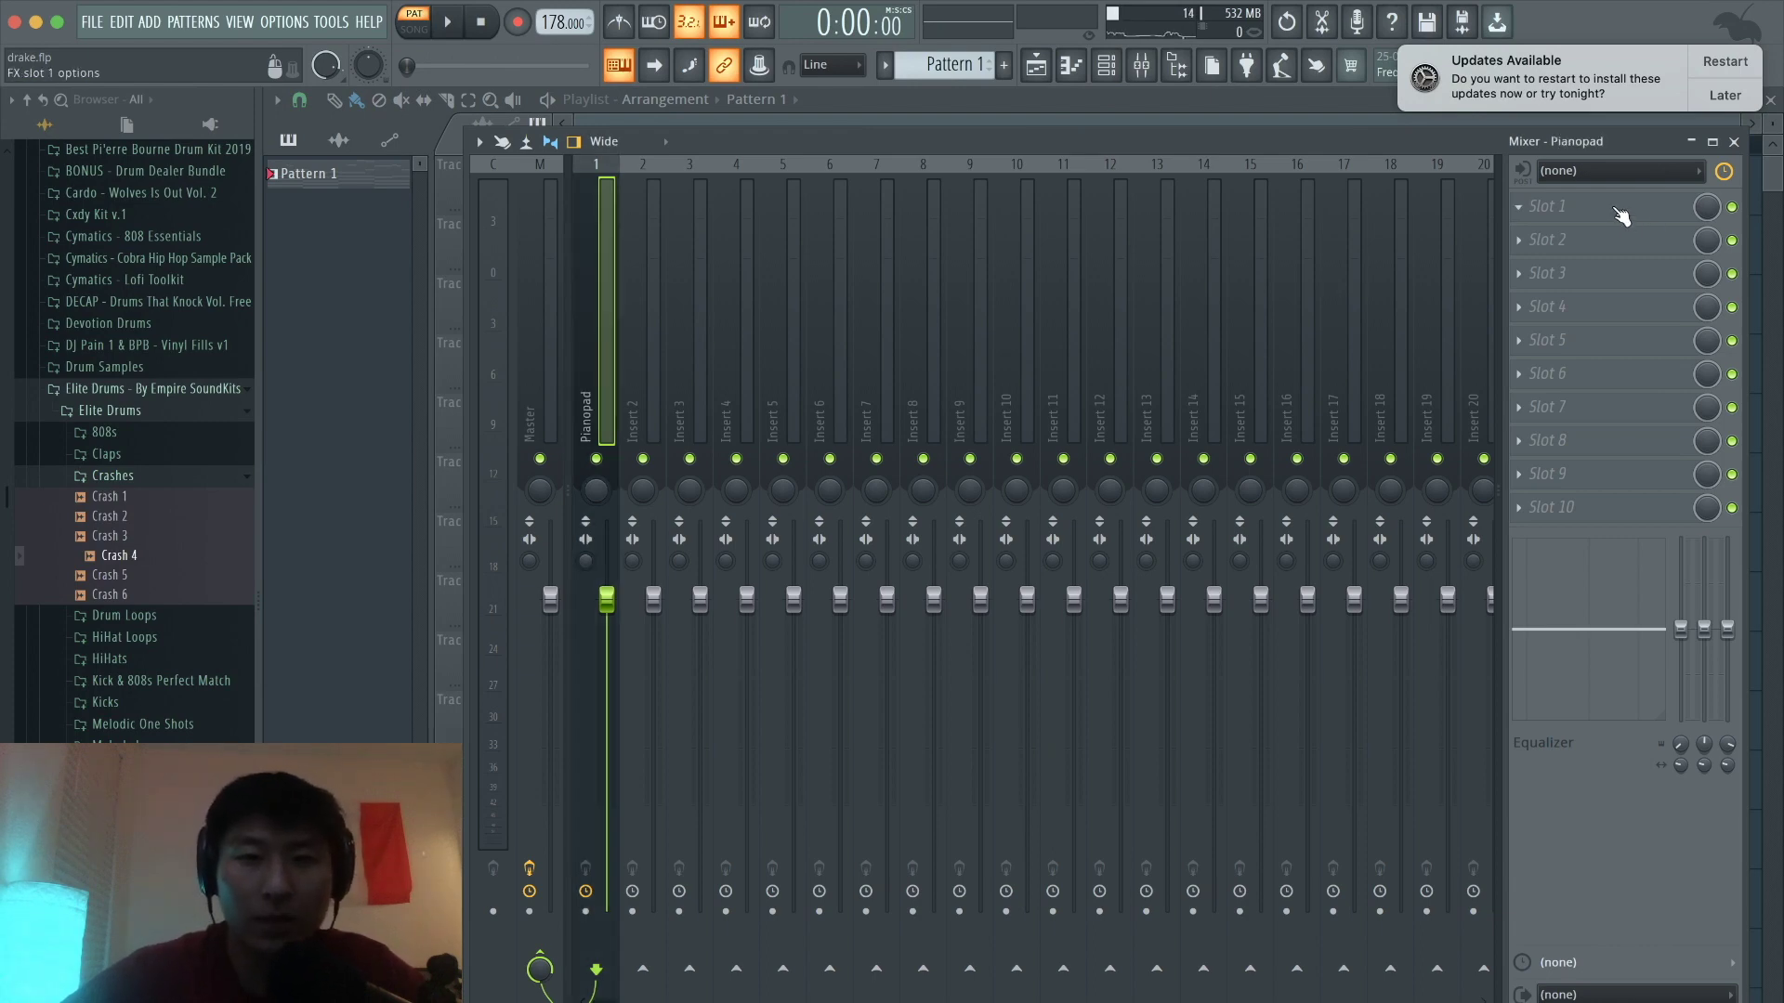
Step: Check the Pianopad mixer track with a short playback and load Gross Beat into its effect slot 1
key(space)
key(space)
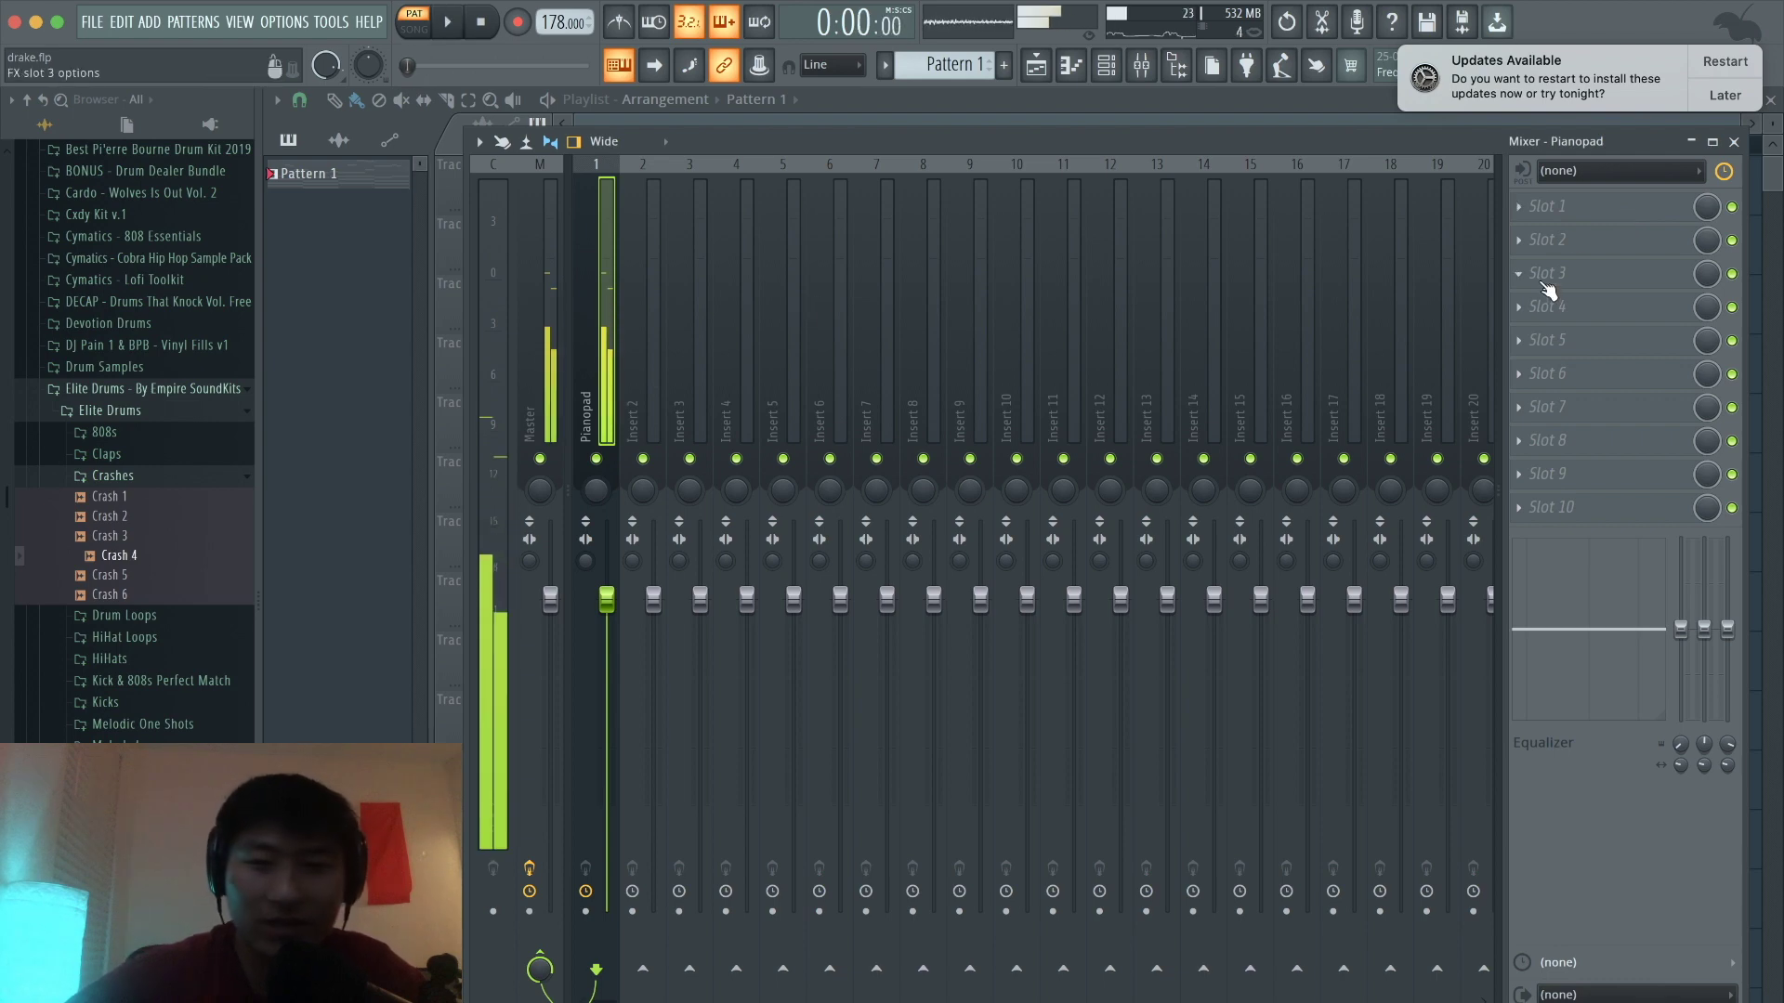
click(1566, 208)
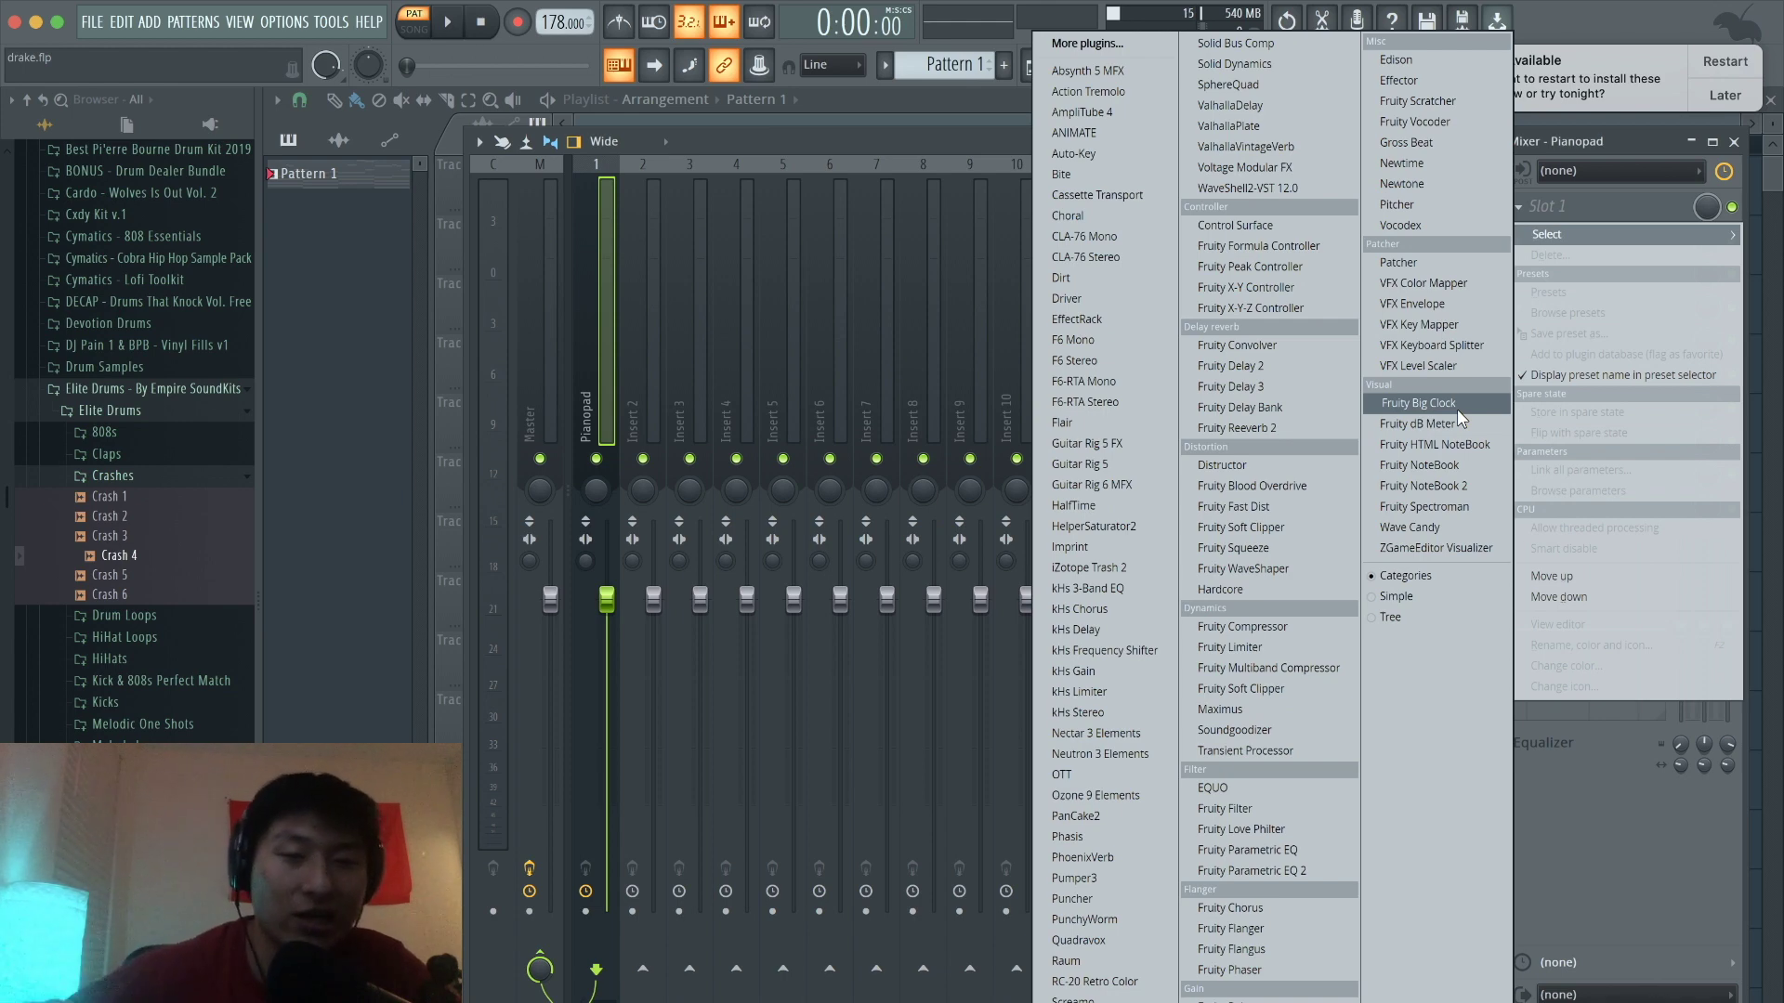
click(1409, 144)
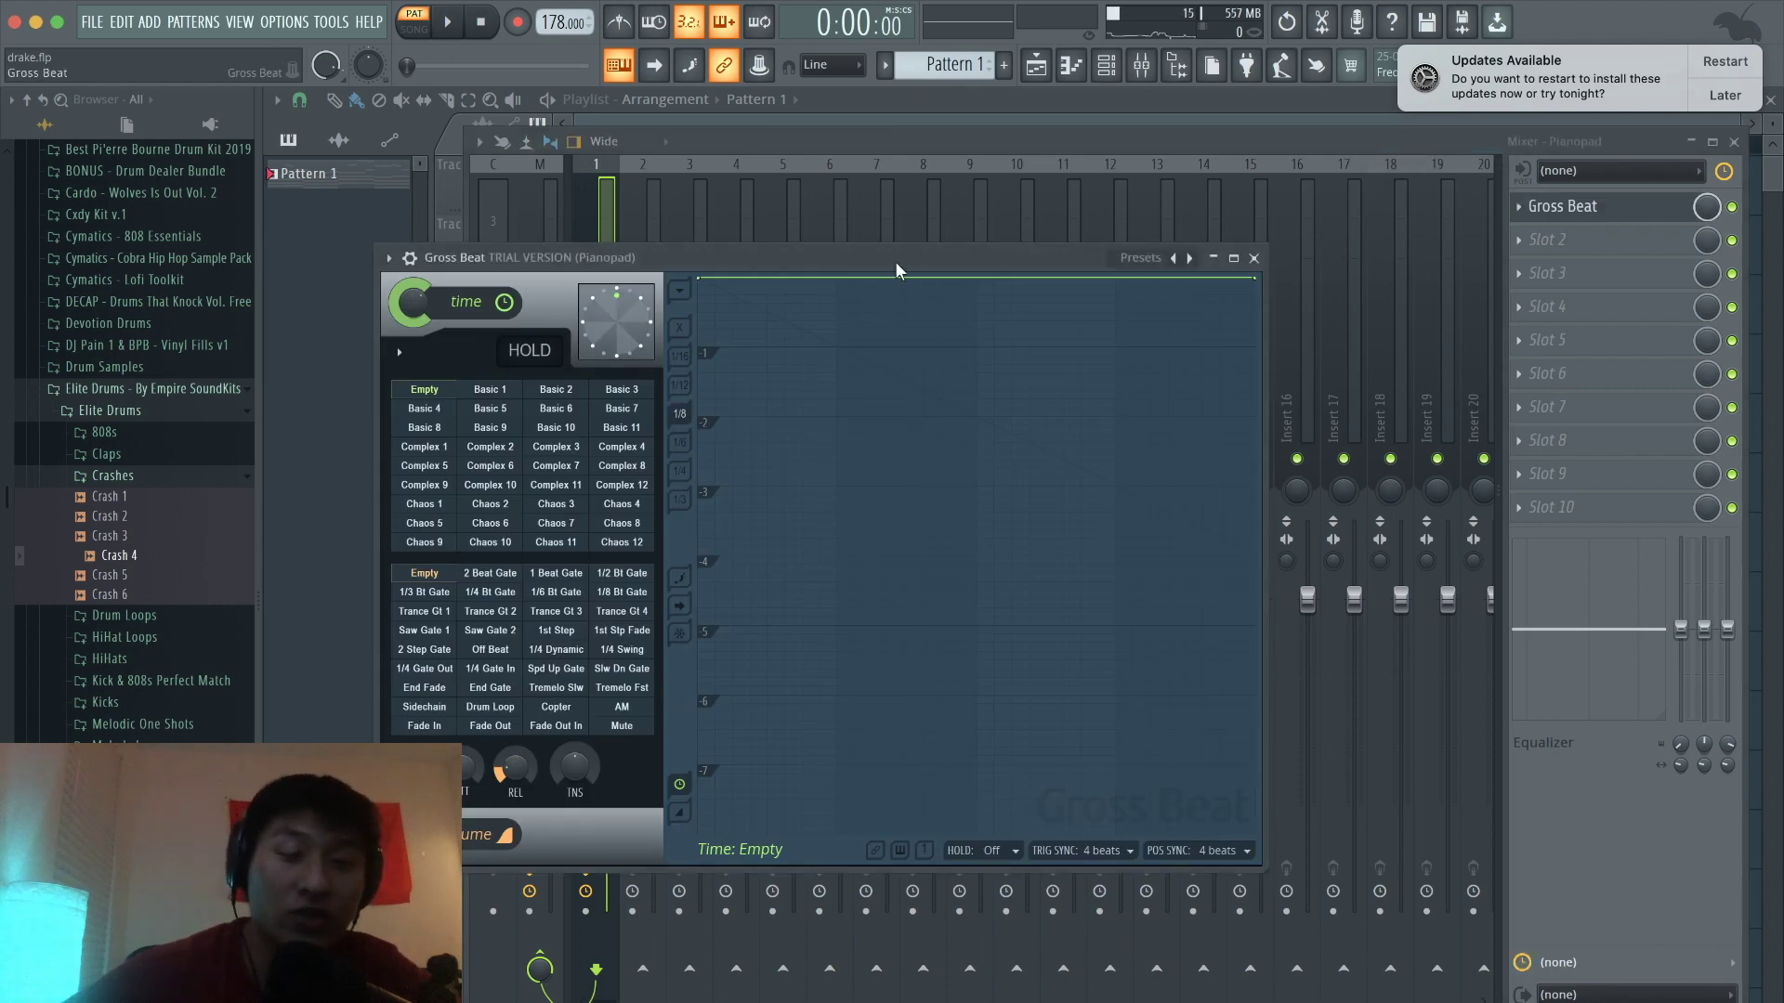
Step: Load the Momentary preset in Gross Beat, choose the 1/2 Speed time effect and audition the pattern with it
drag(594, 260, 638, 266)
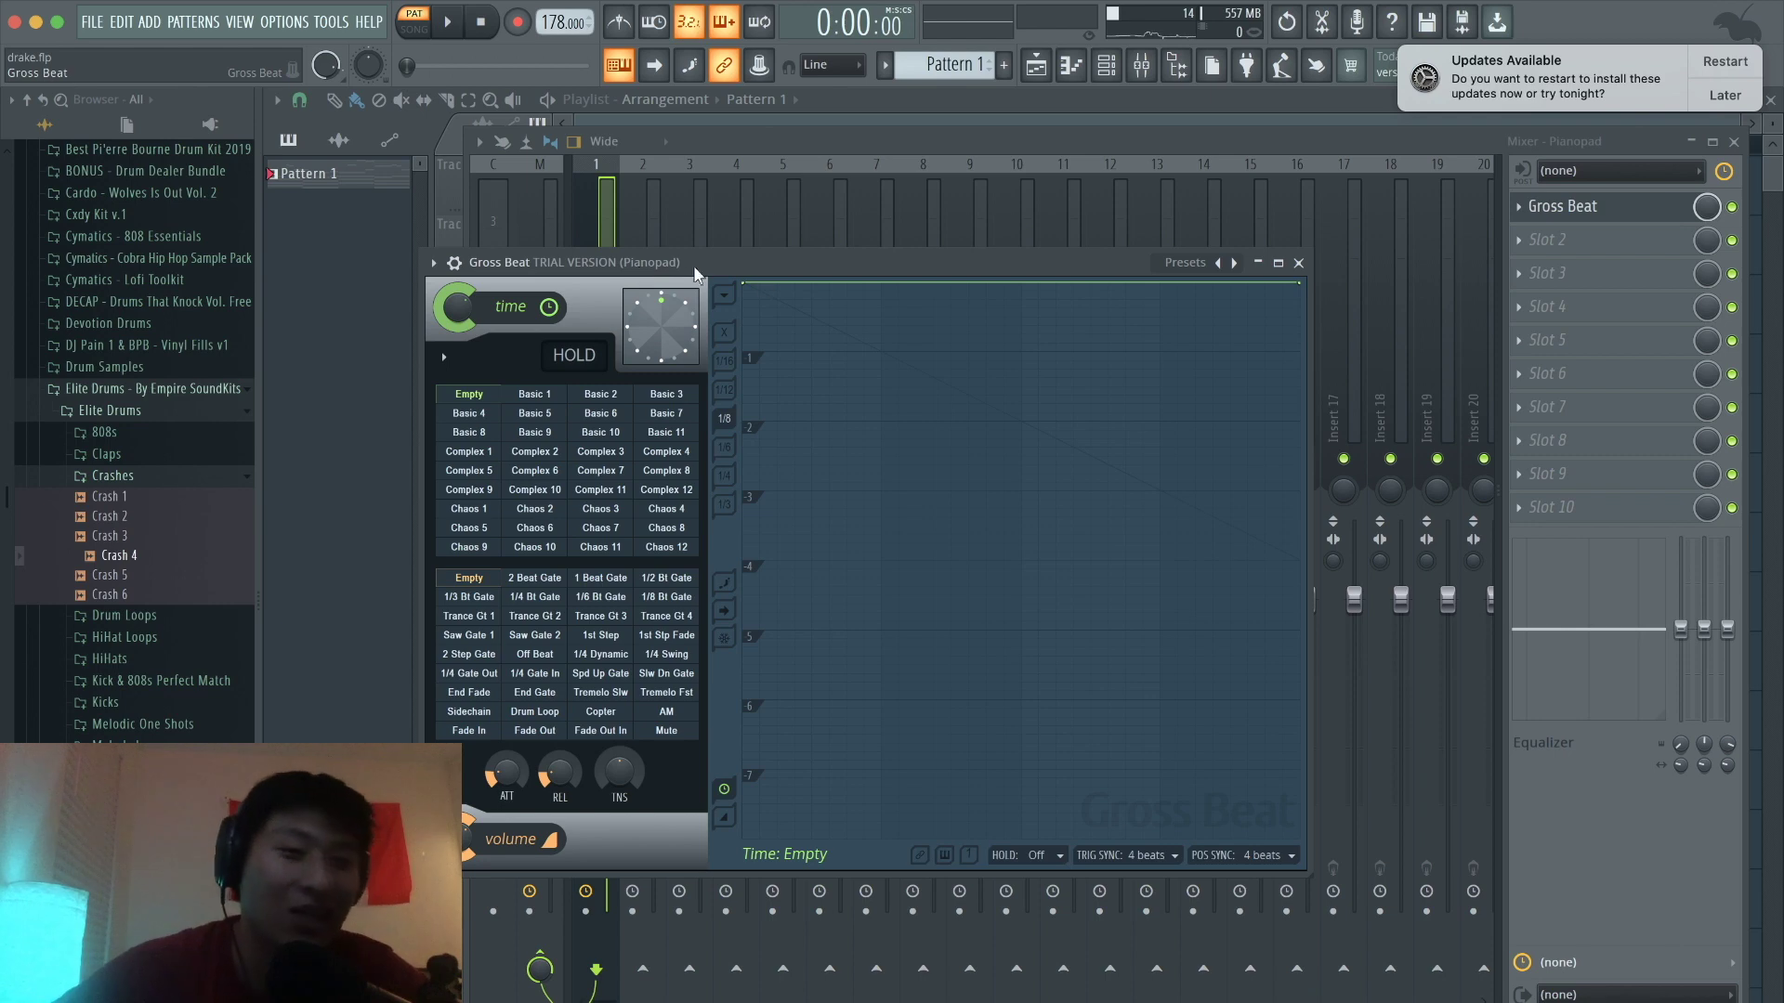
drag(801, 254, 905, 238)
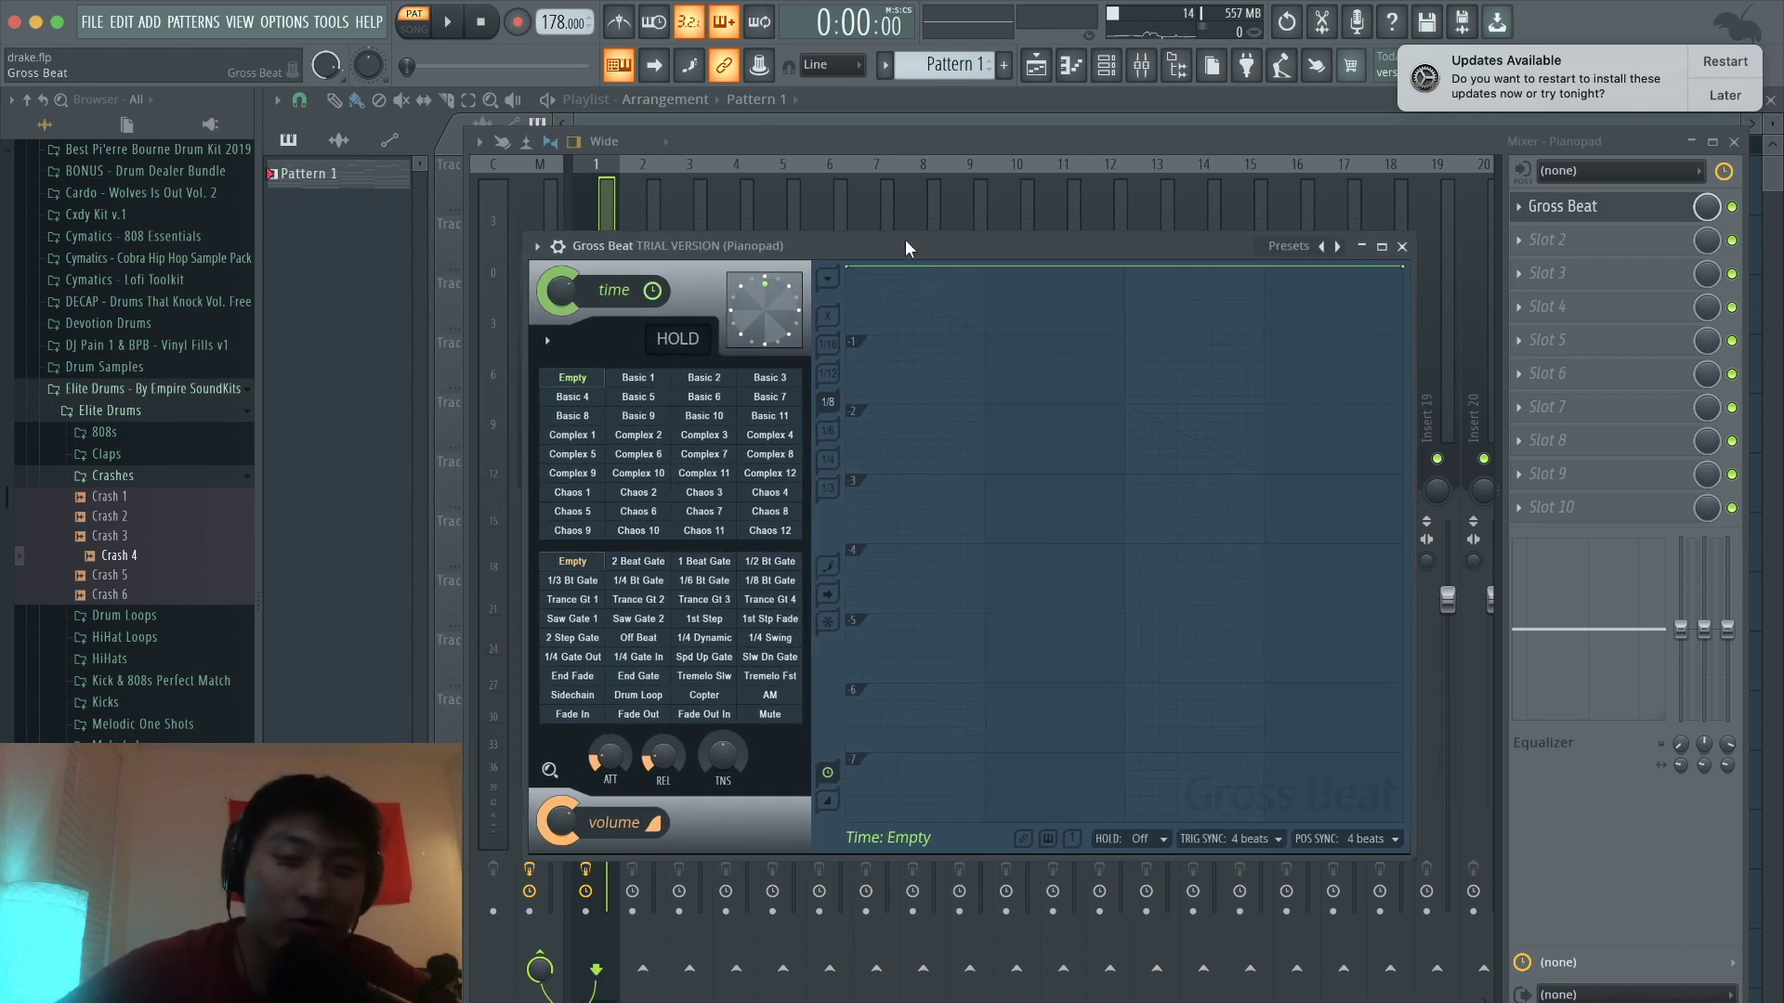
click(1338, 249)
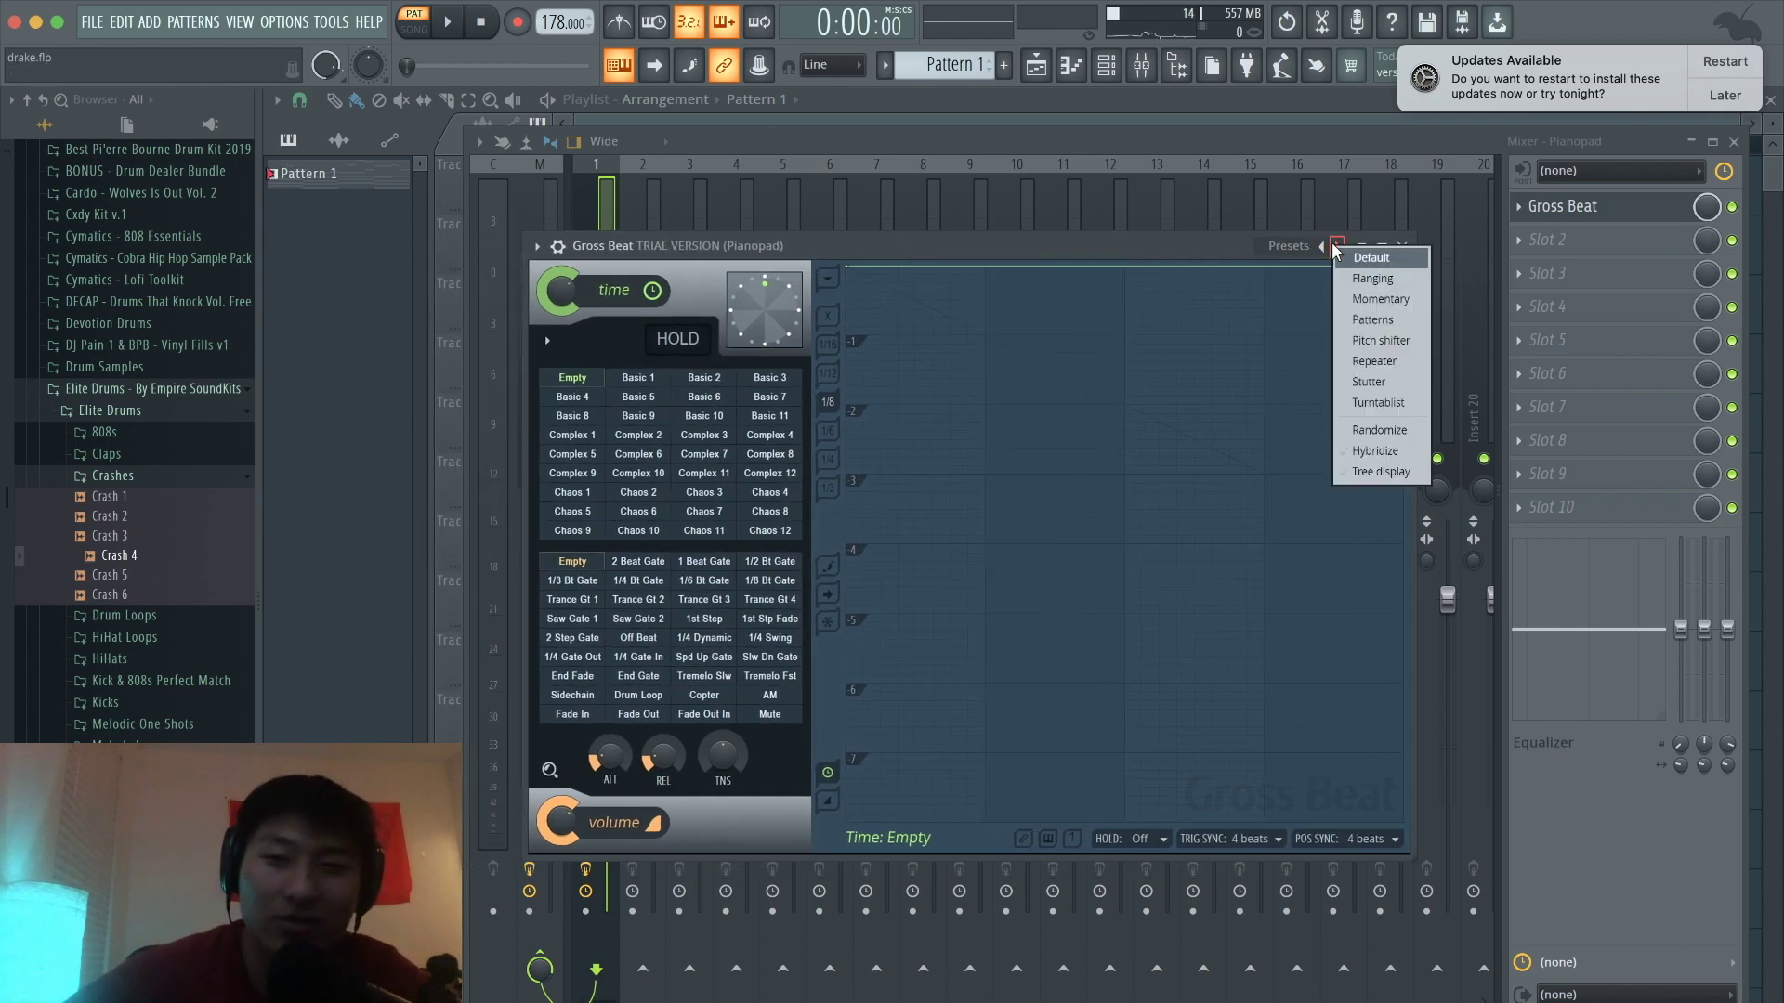
click(1386, 299)
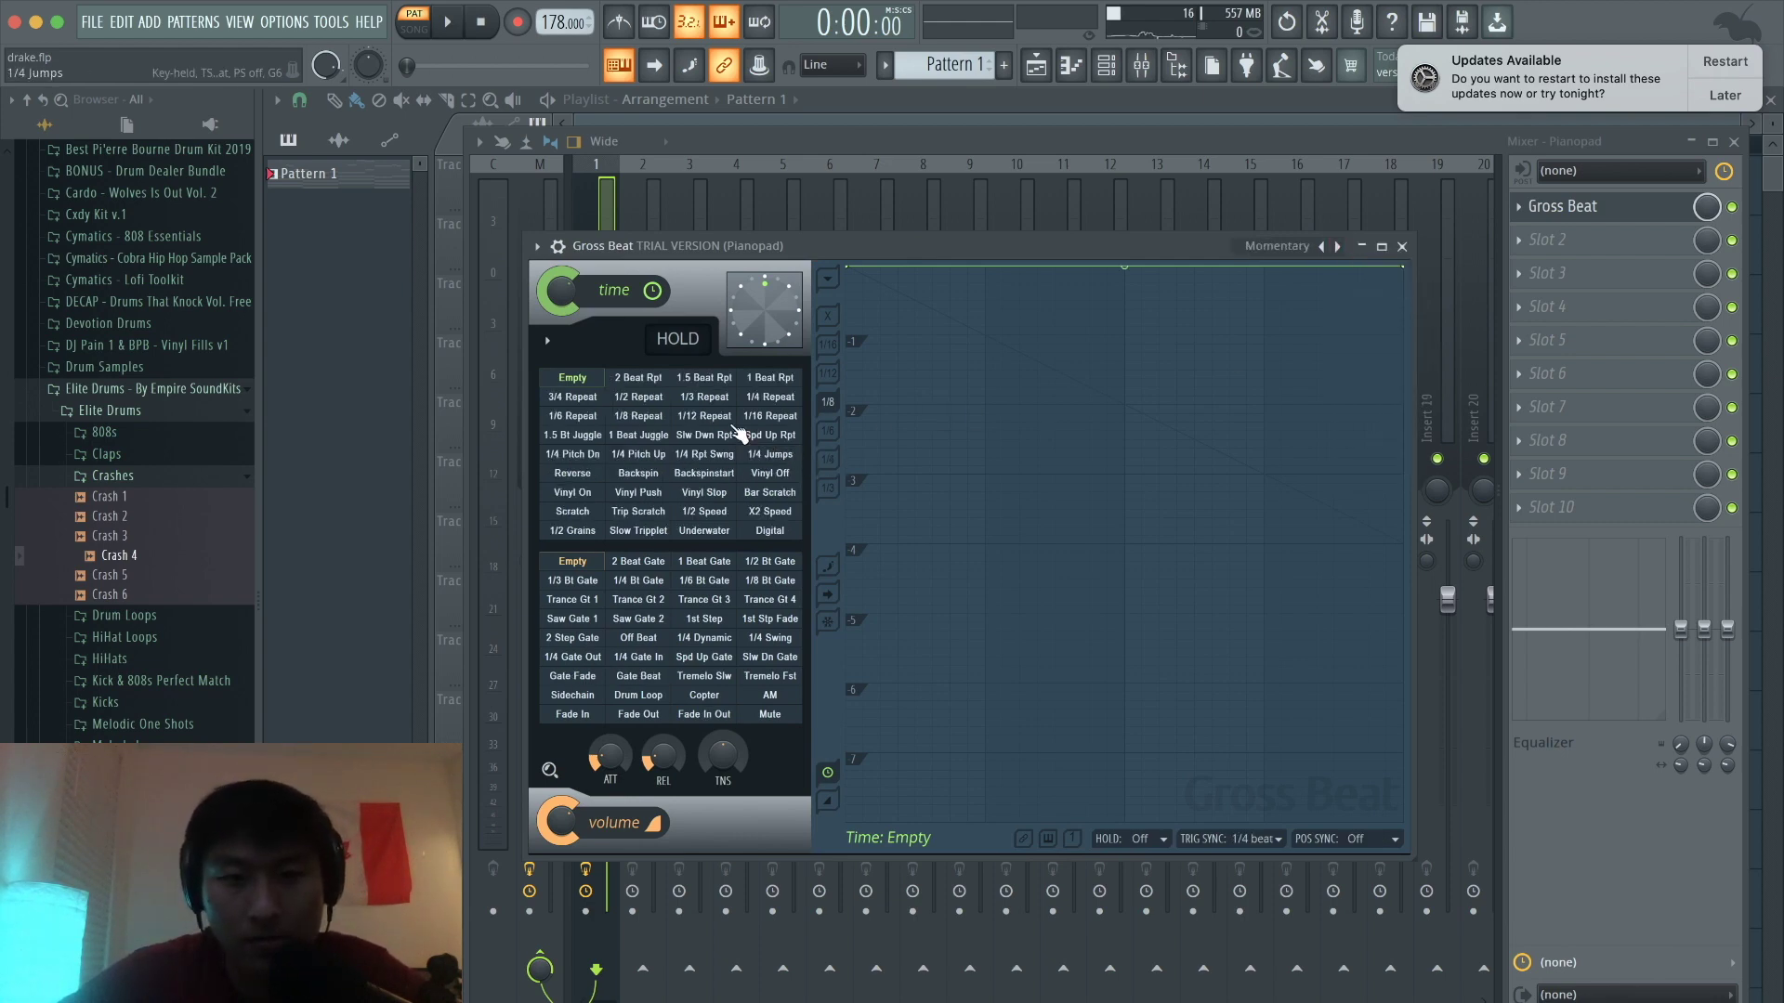
click(704, 512)
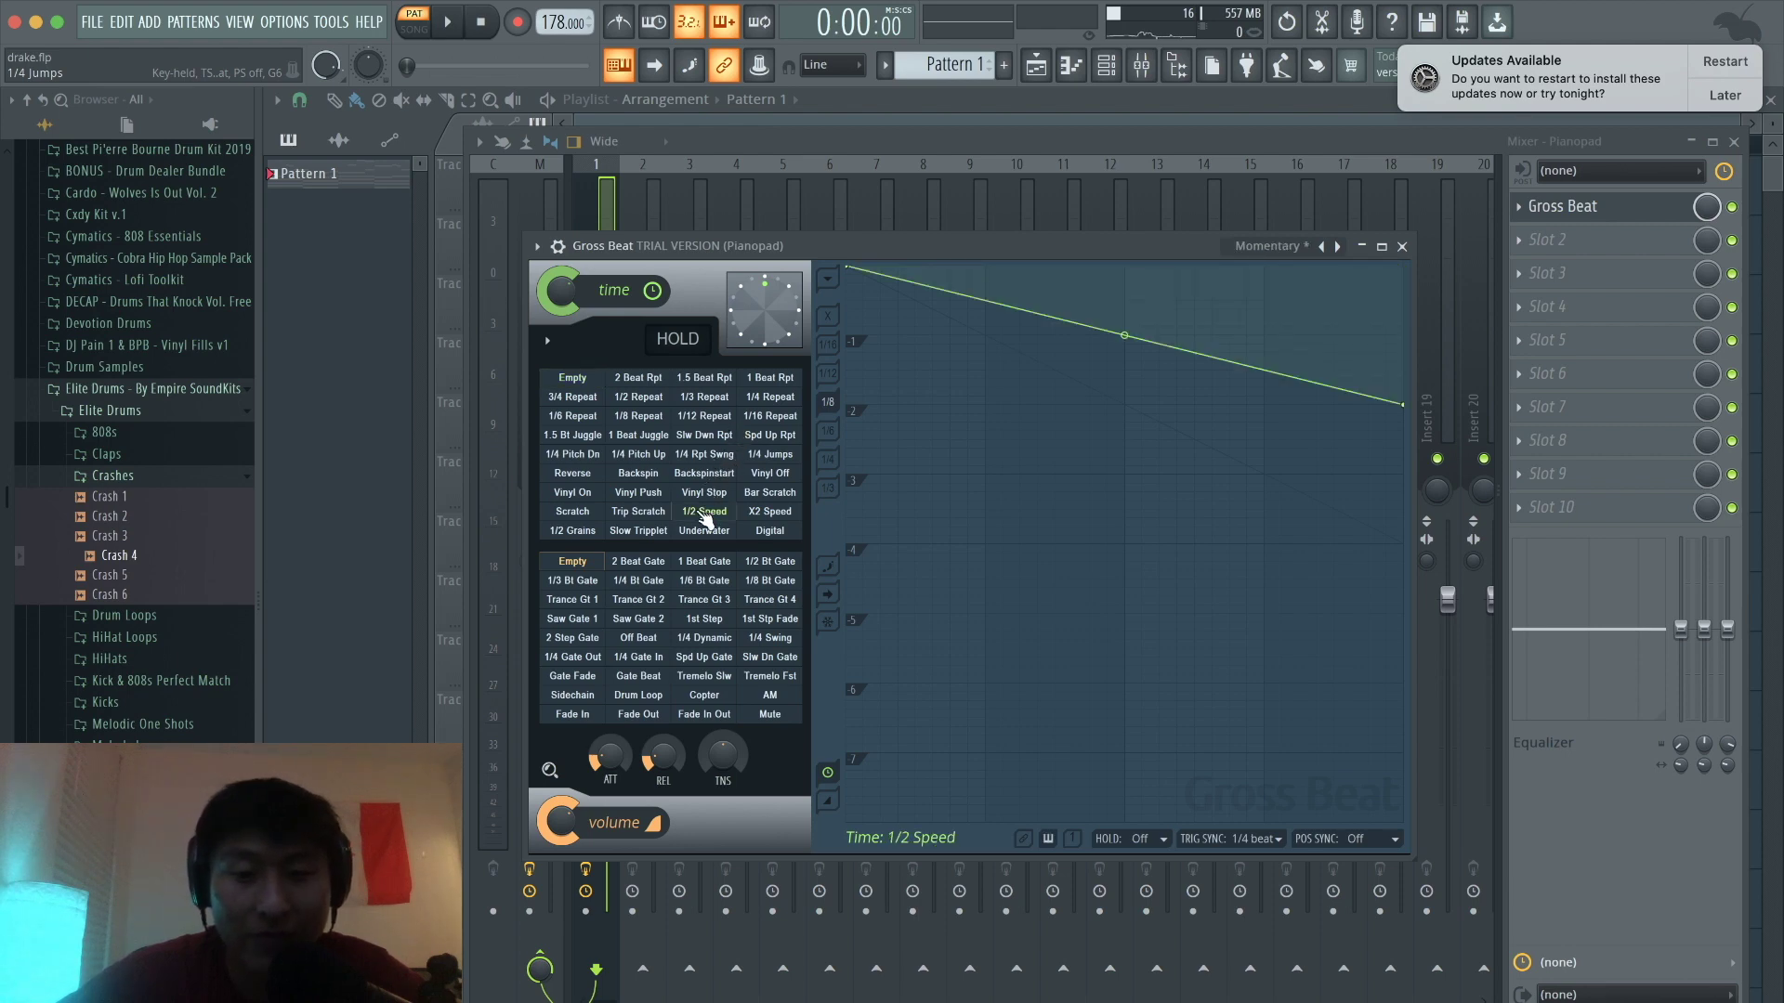
key(space)
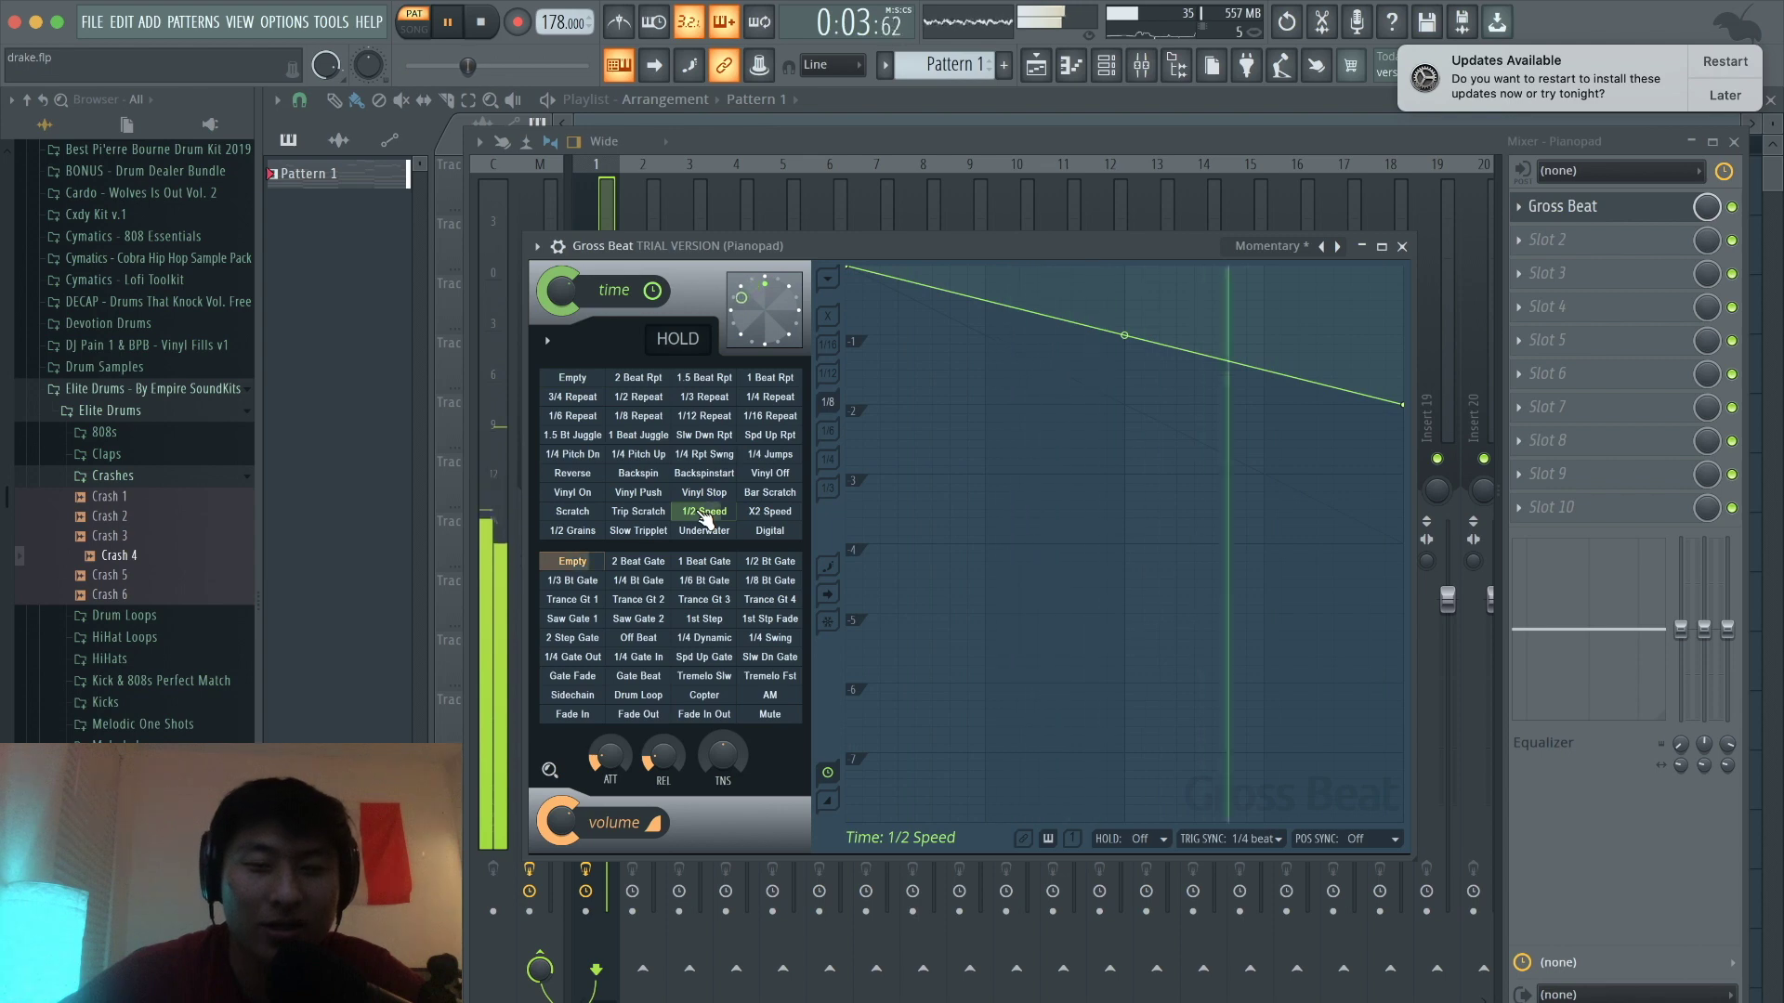
key(space)
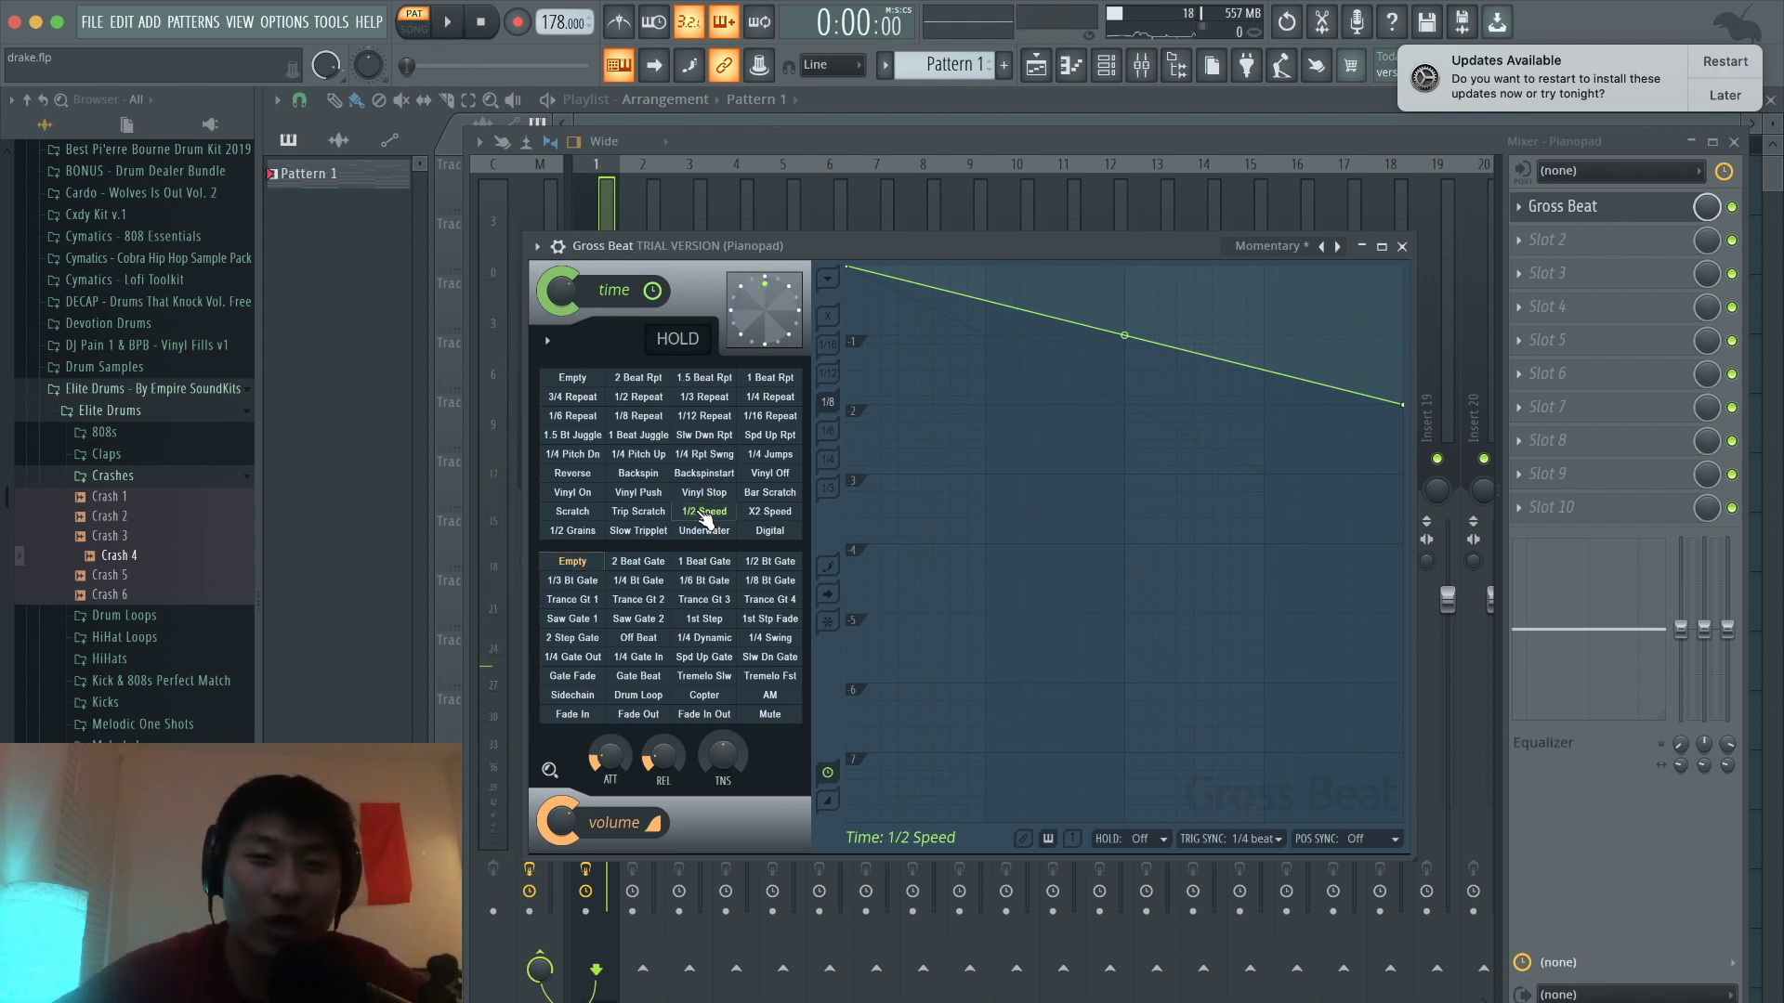
key(space)
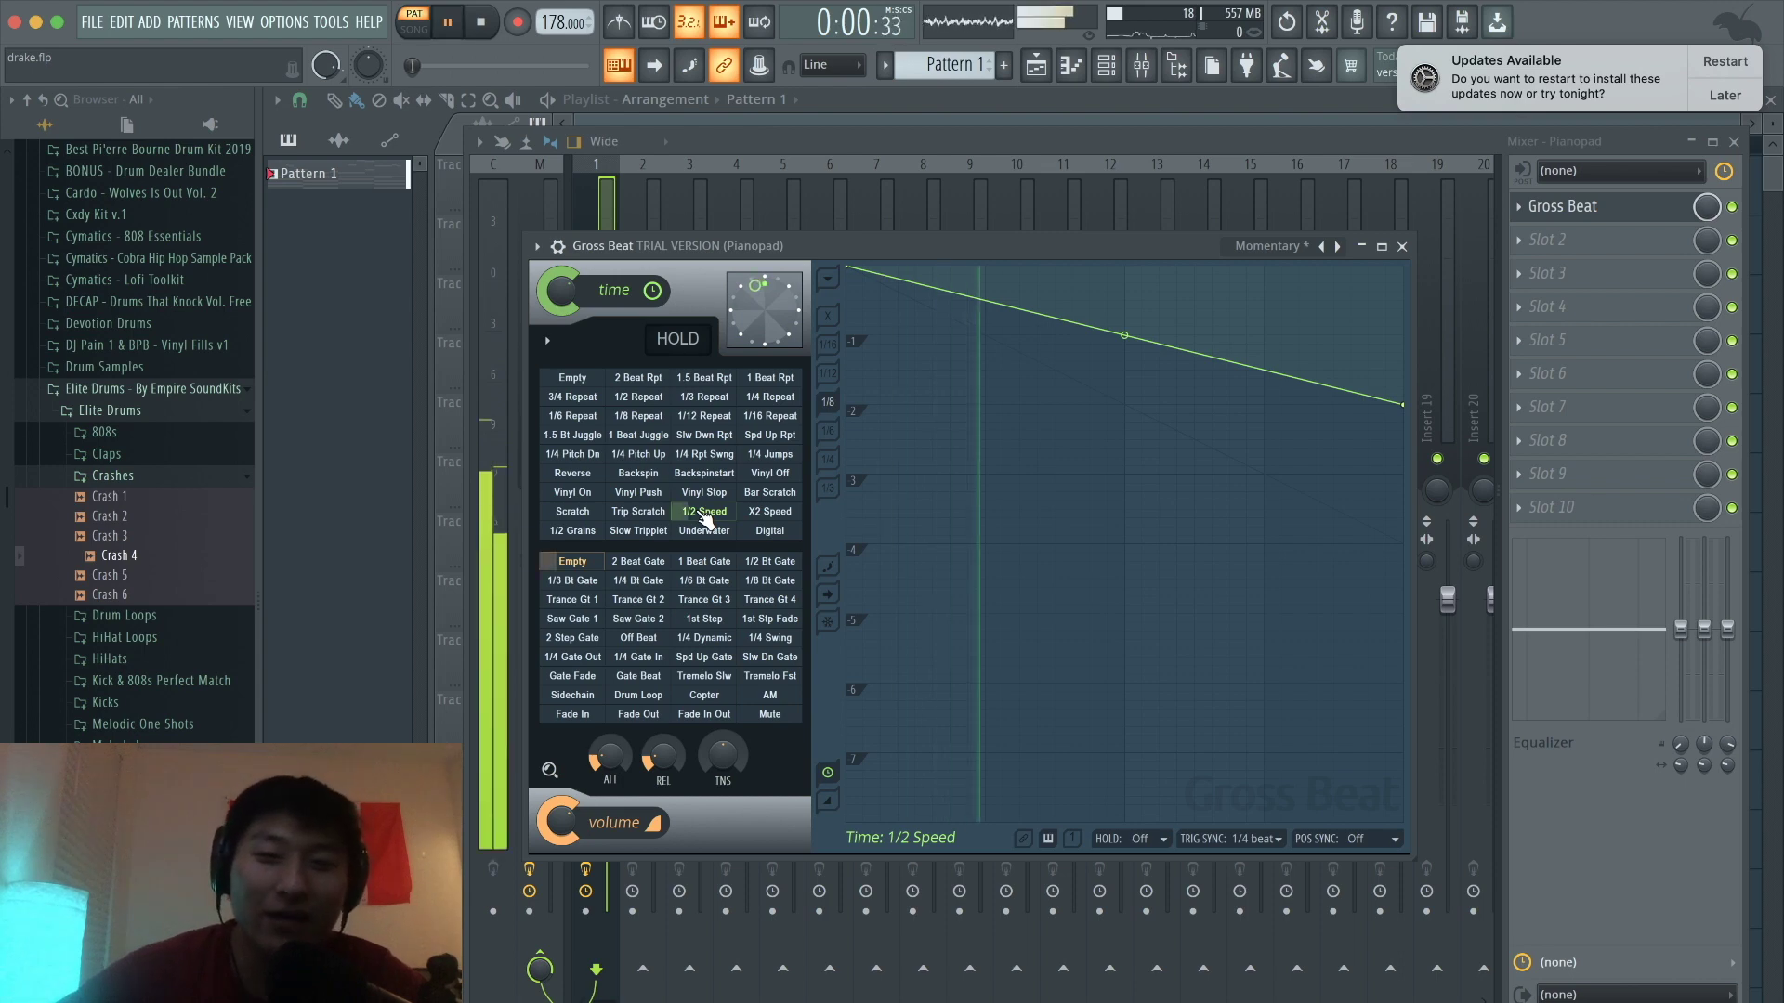
key(space)
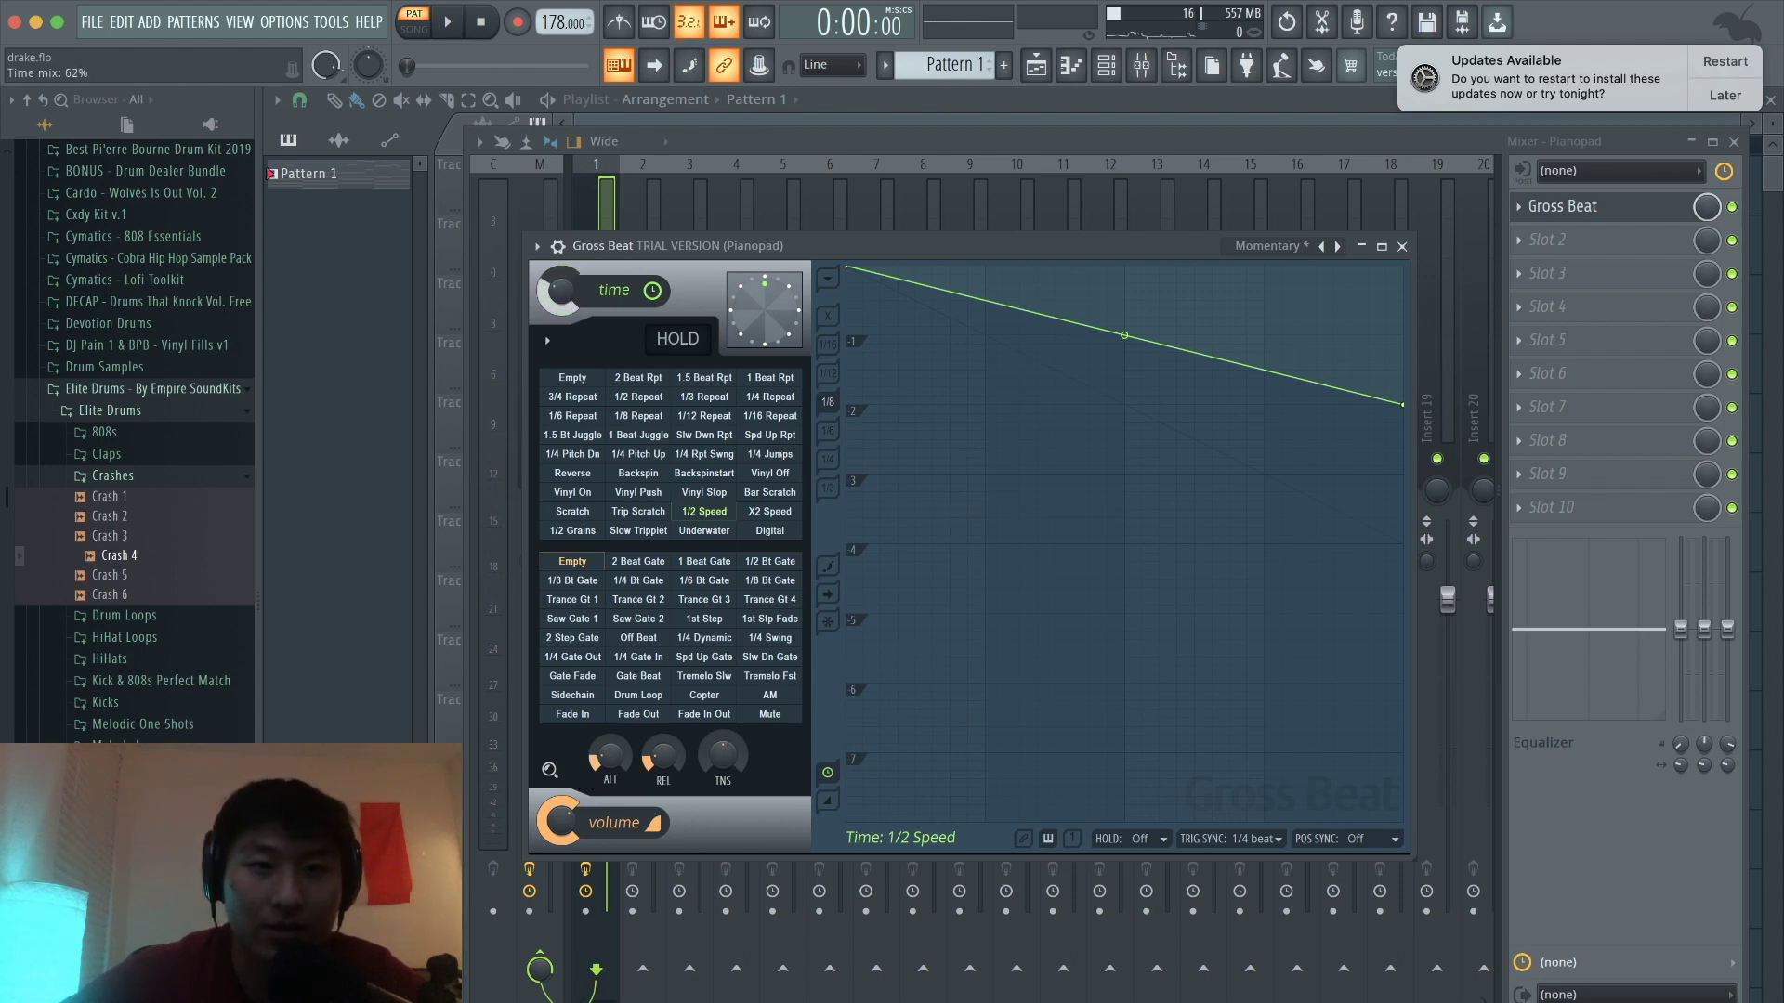
Step: Set Gross Beat's time mix to about 52% during playback, close the plugin and stop playback
key(space)
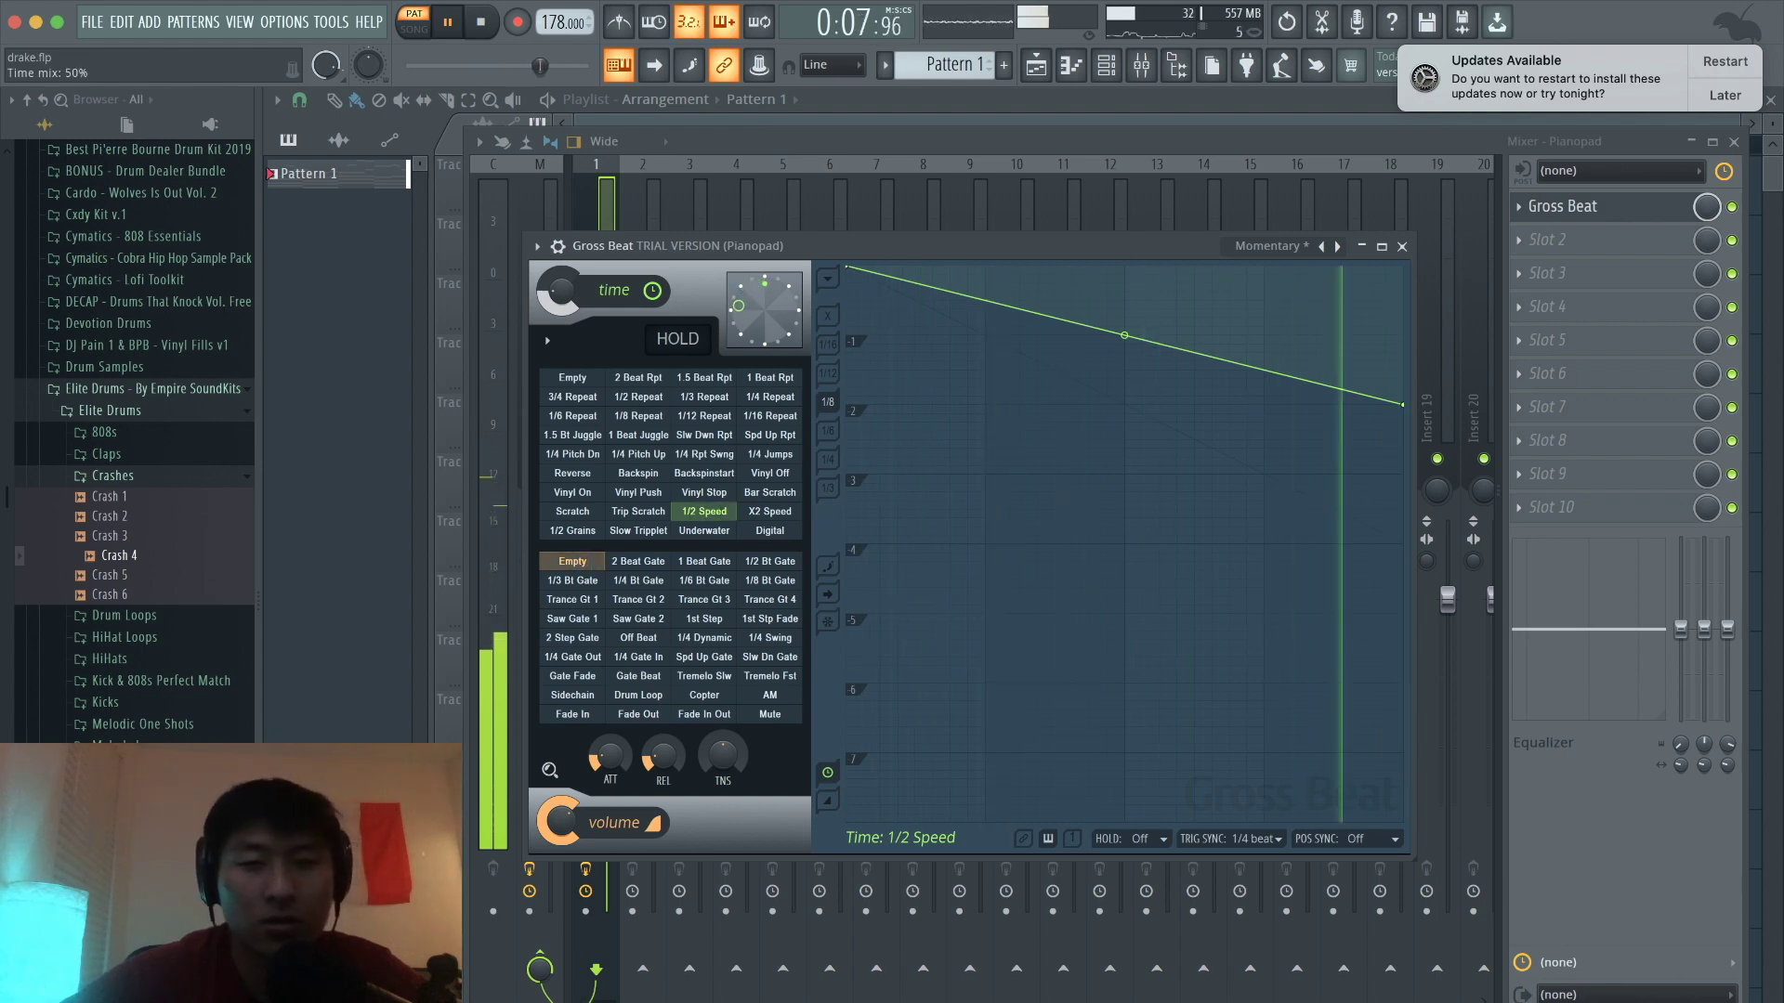
drag(560, 292, 560, 288)
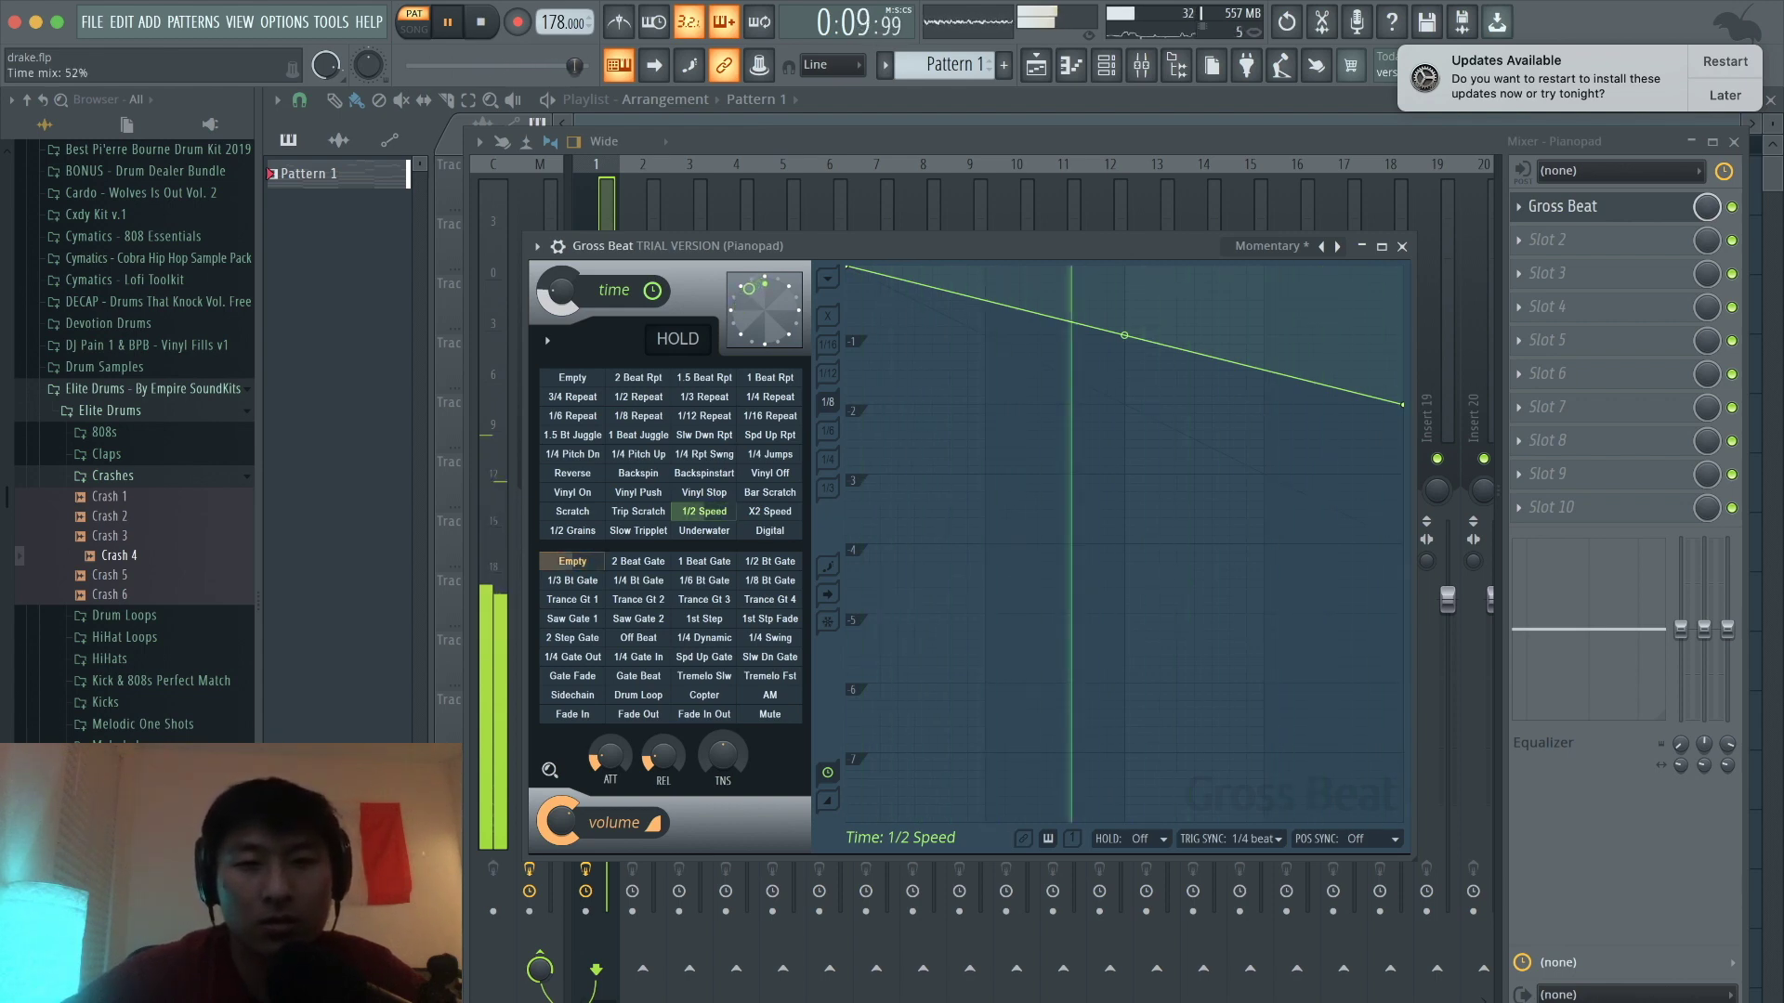
click(1402, 247)
key(space)
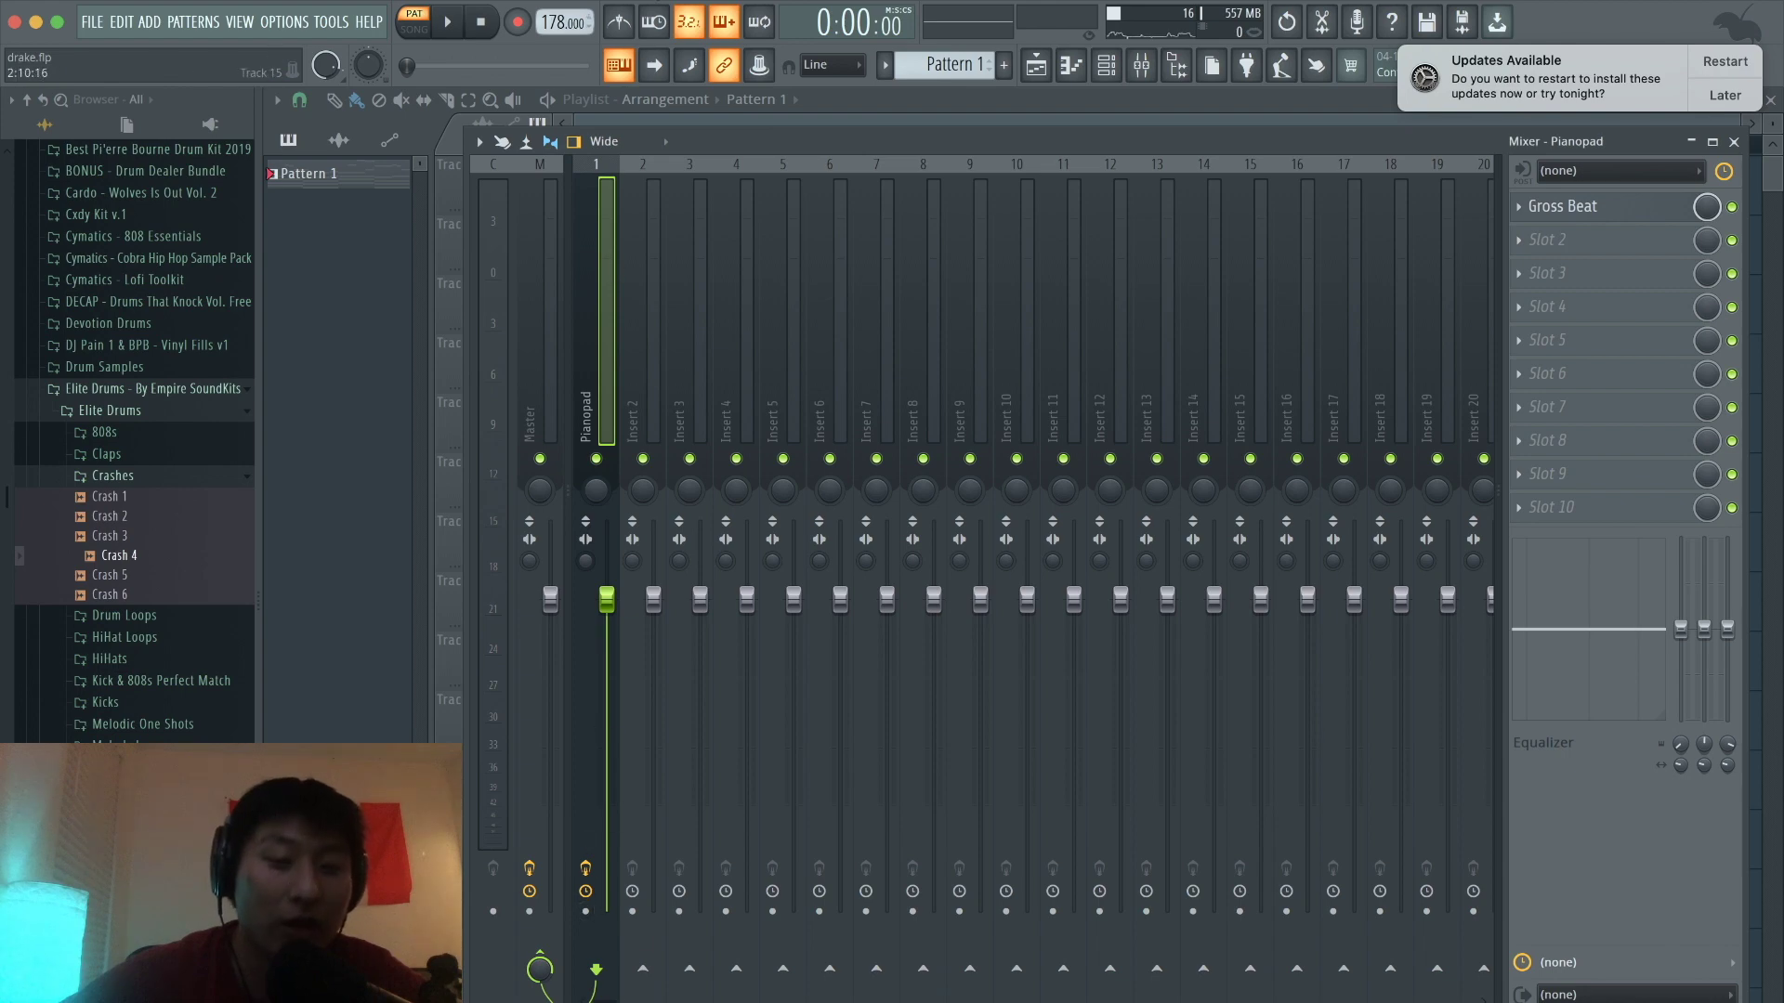
Step: Arm and render the Pianopad mixer track as a 32Bit float WAV, and place the audio clip on playlist Track 1 at bar 1
click(586, 912)
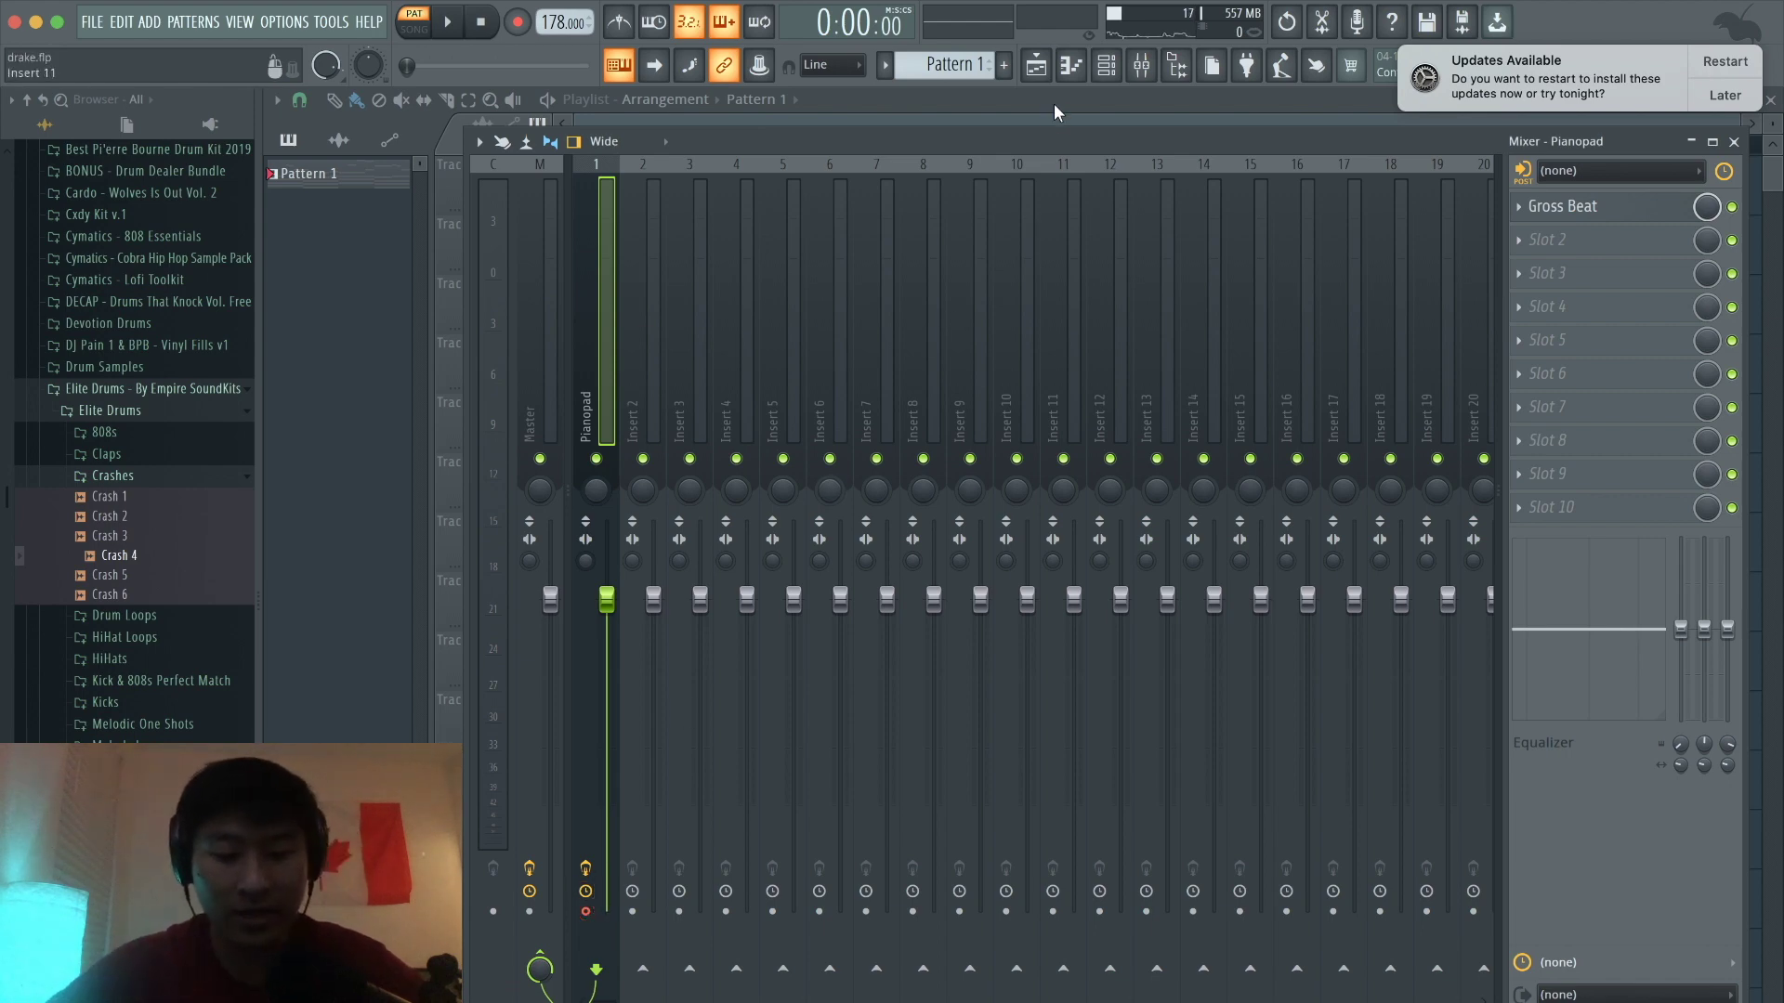
key(super+r)
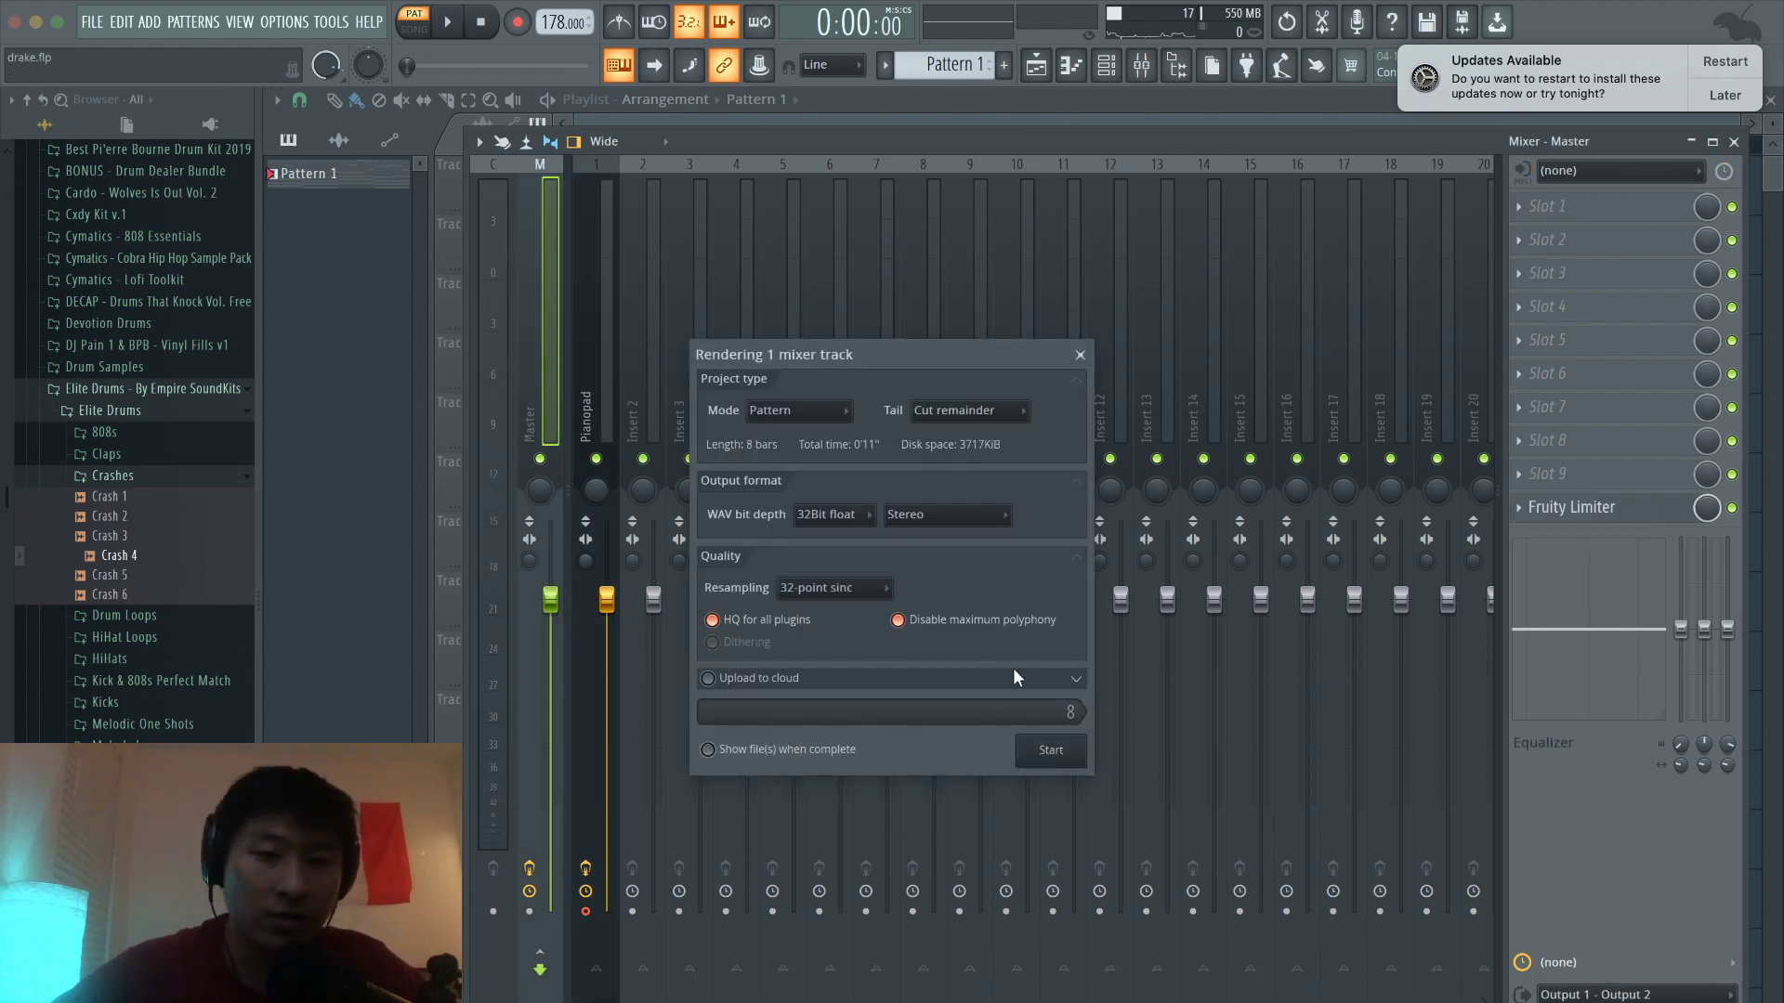
click(1050, 752)
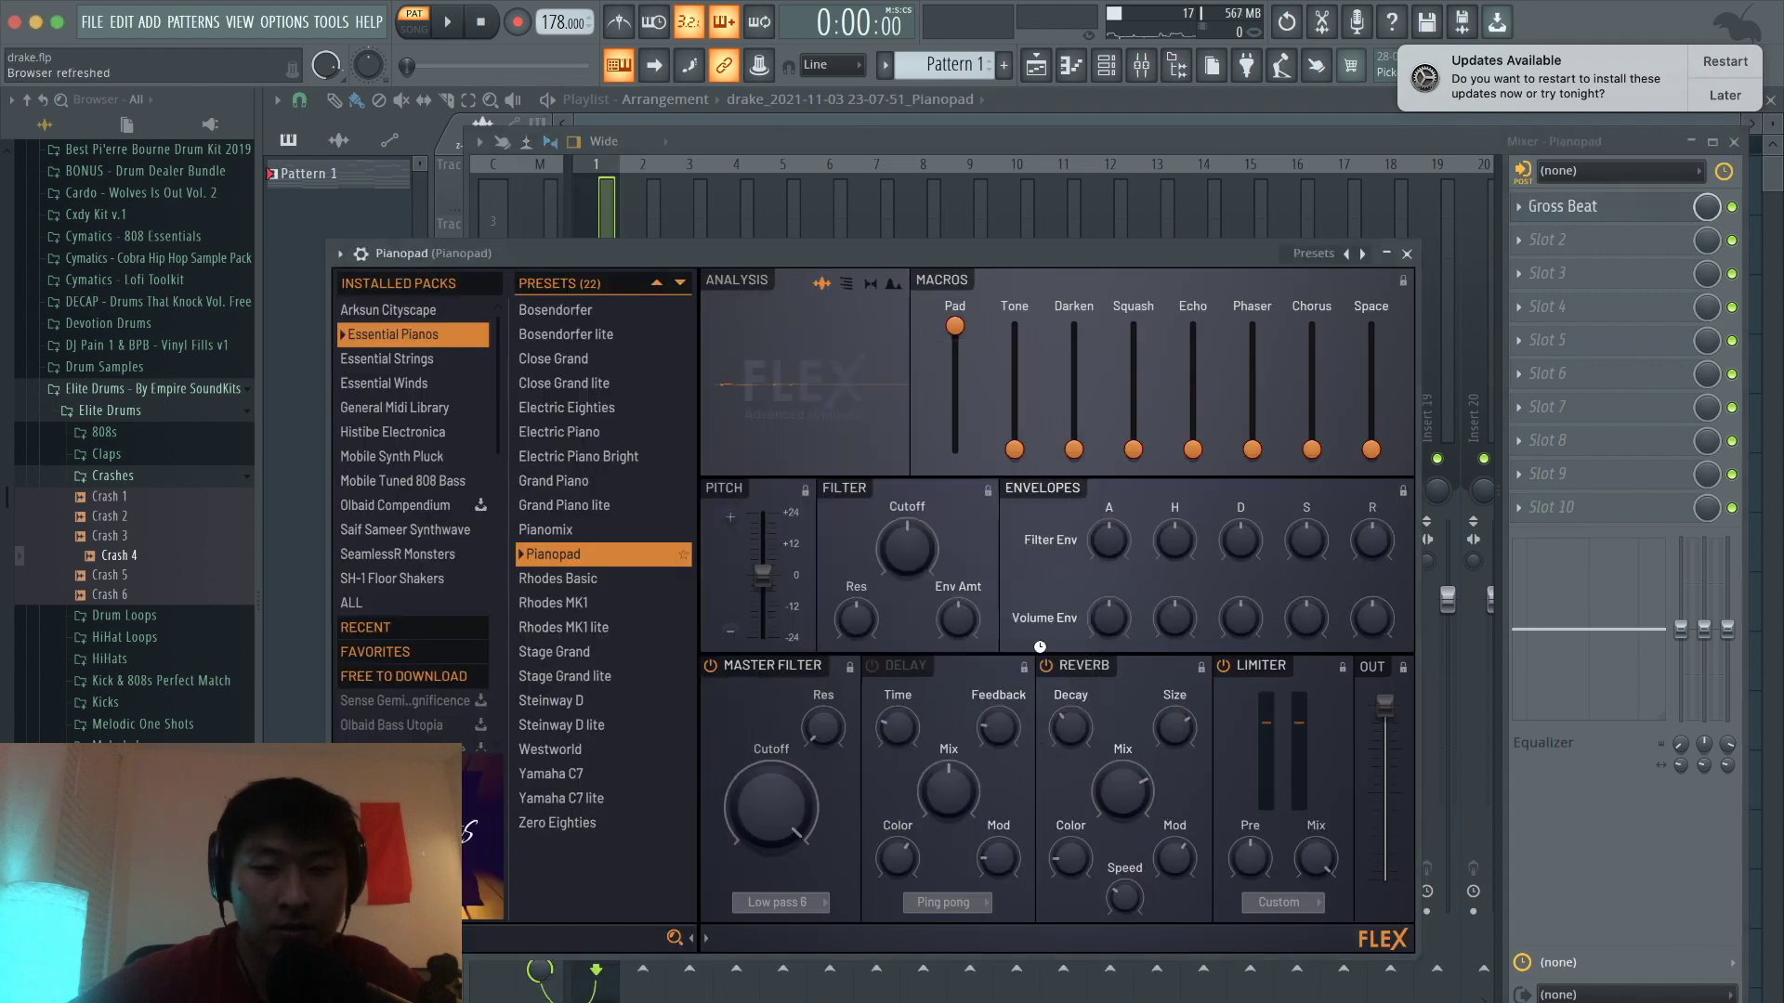
click(1037, 67)
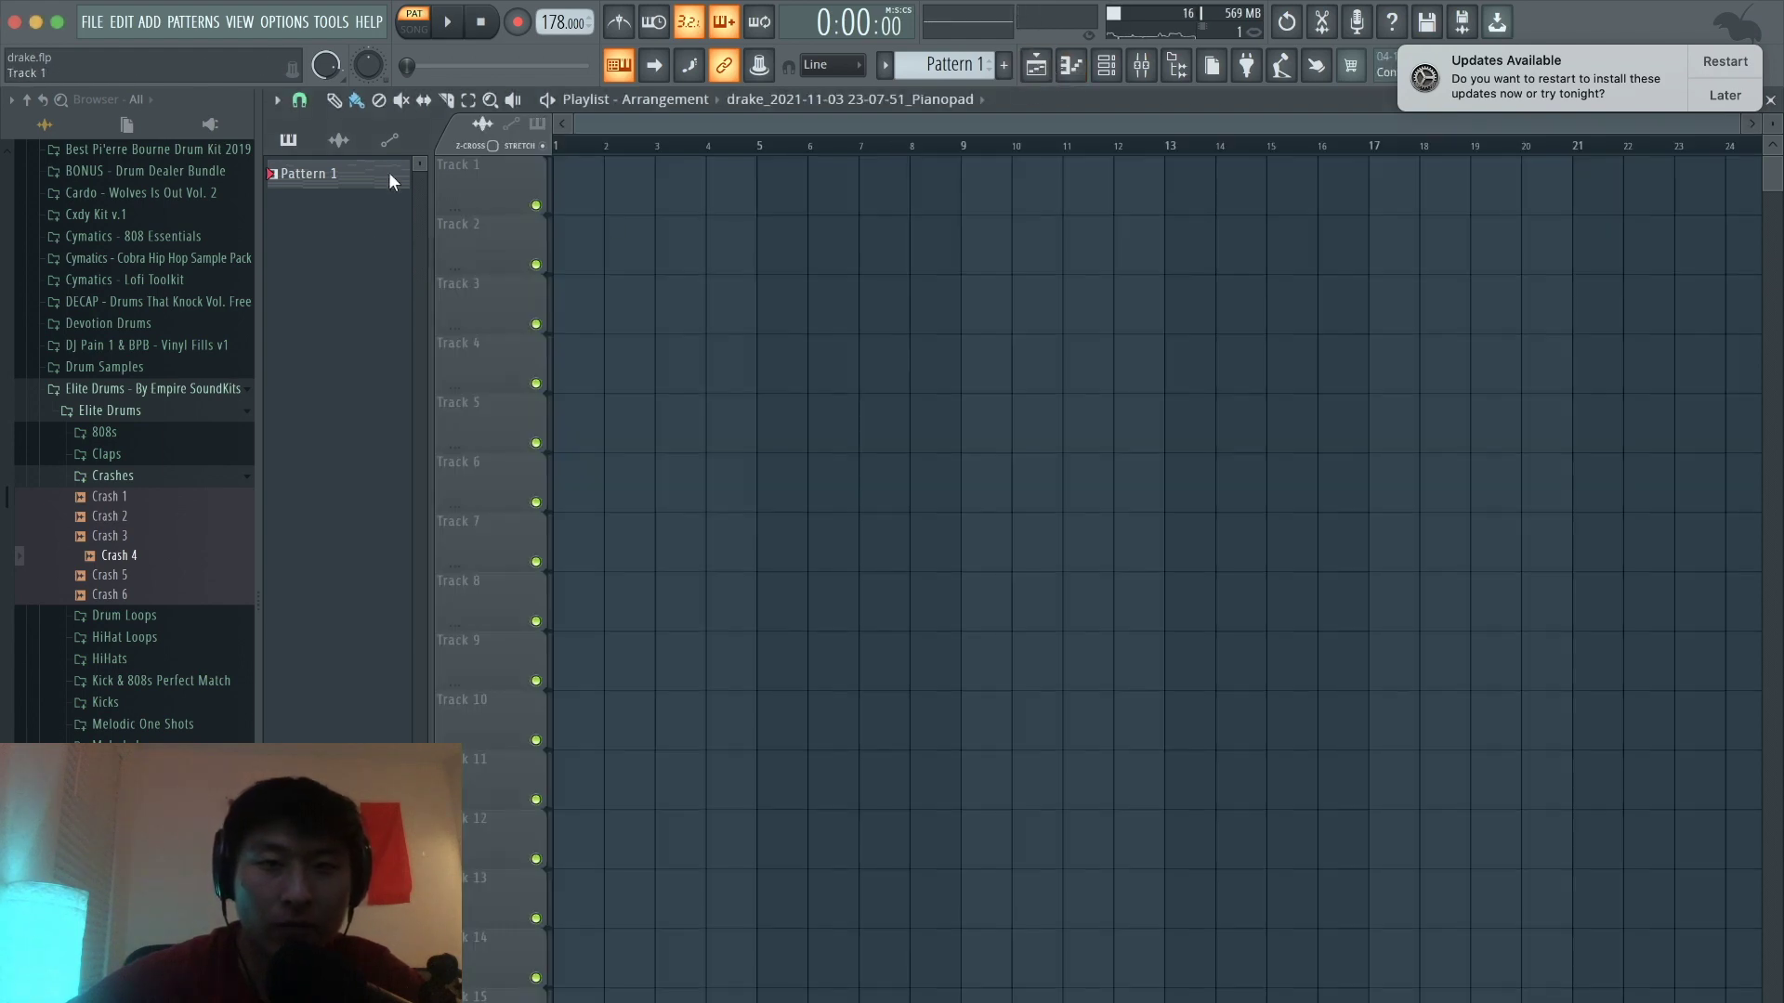
drag(326, 173, 569, 183)
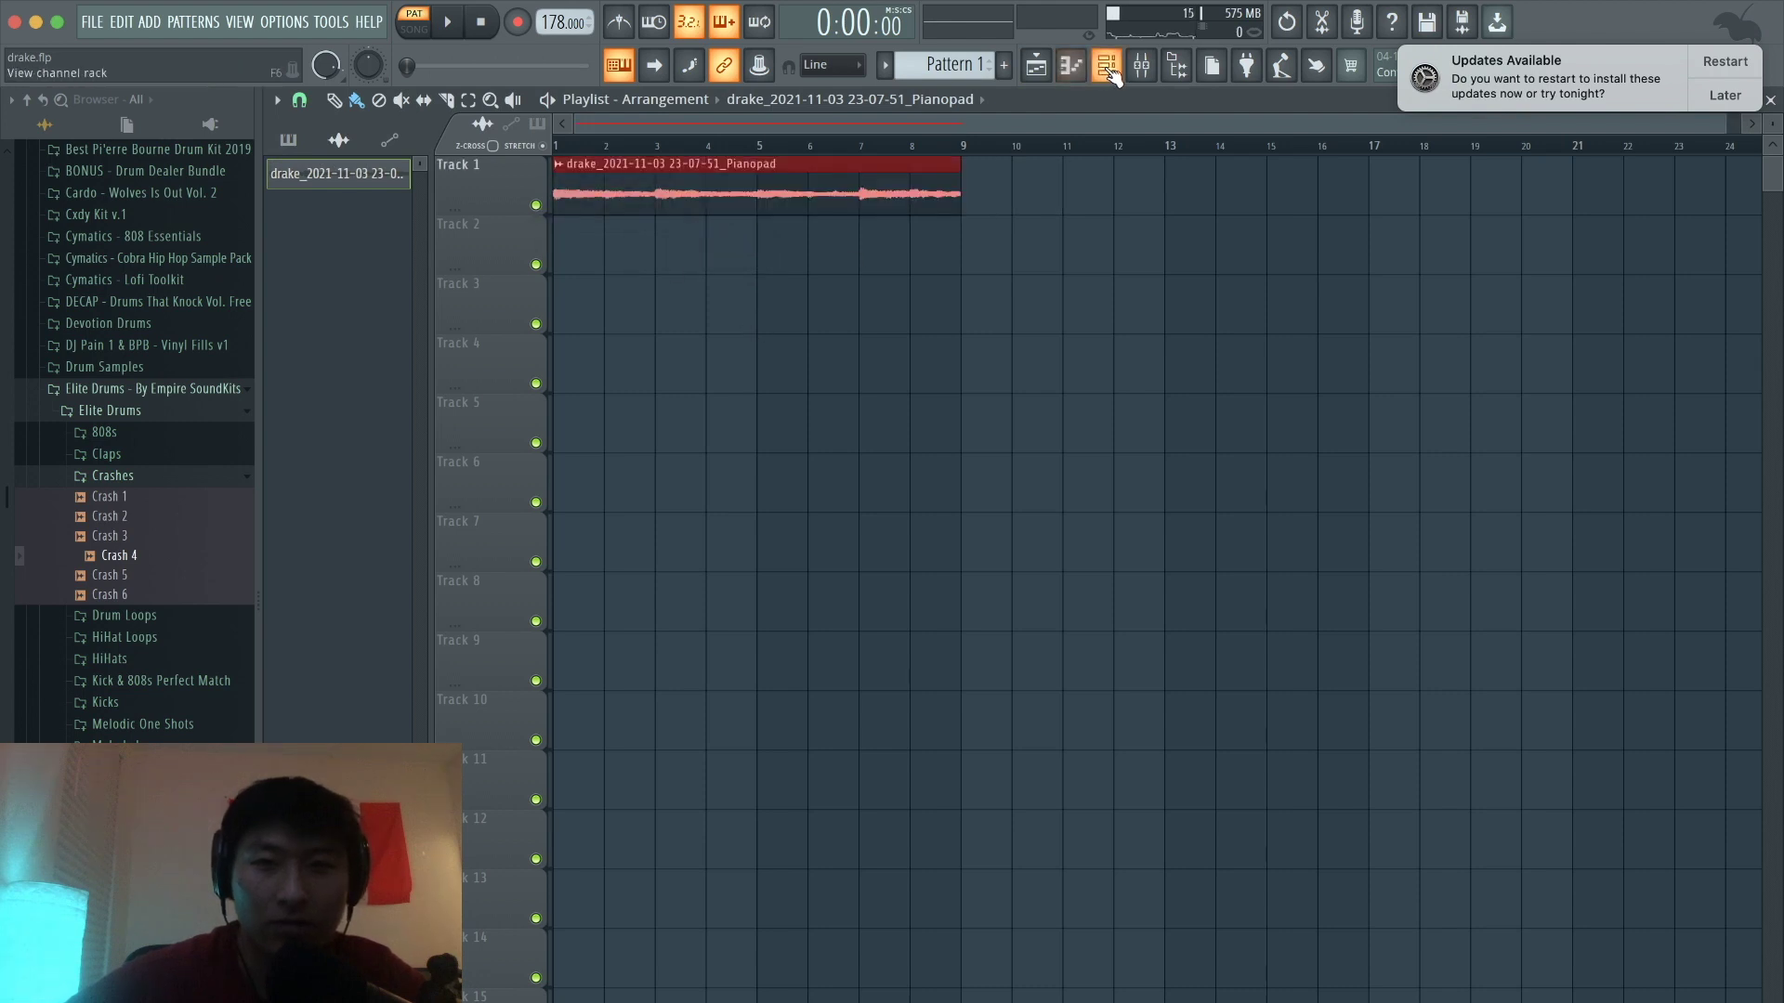
Step: Delete Gross Beat from slot 1 of the Pianopad mixer track
click(1142, 67)
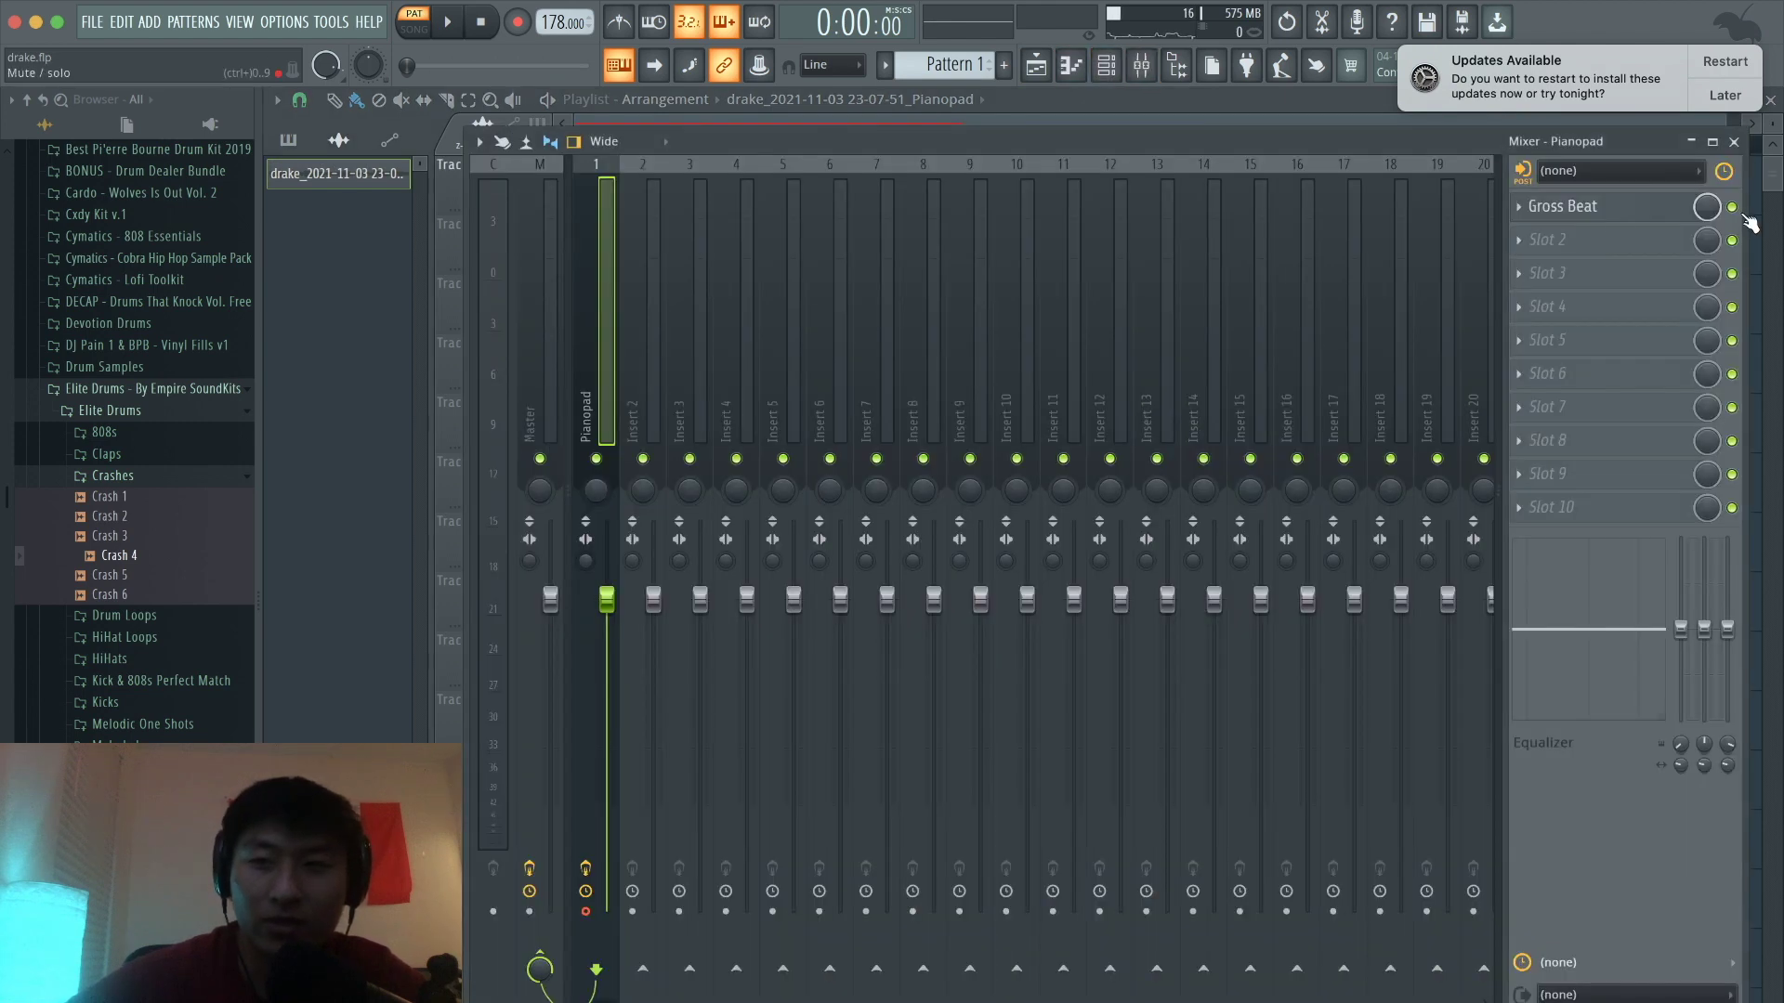
click(1518, 206)
click(1529, 253)
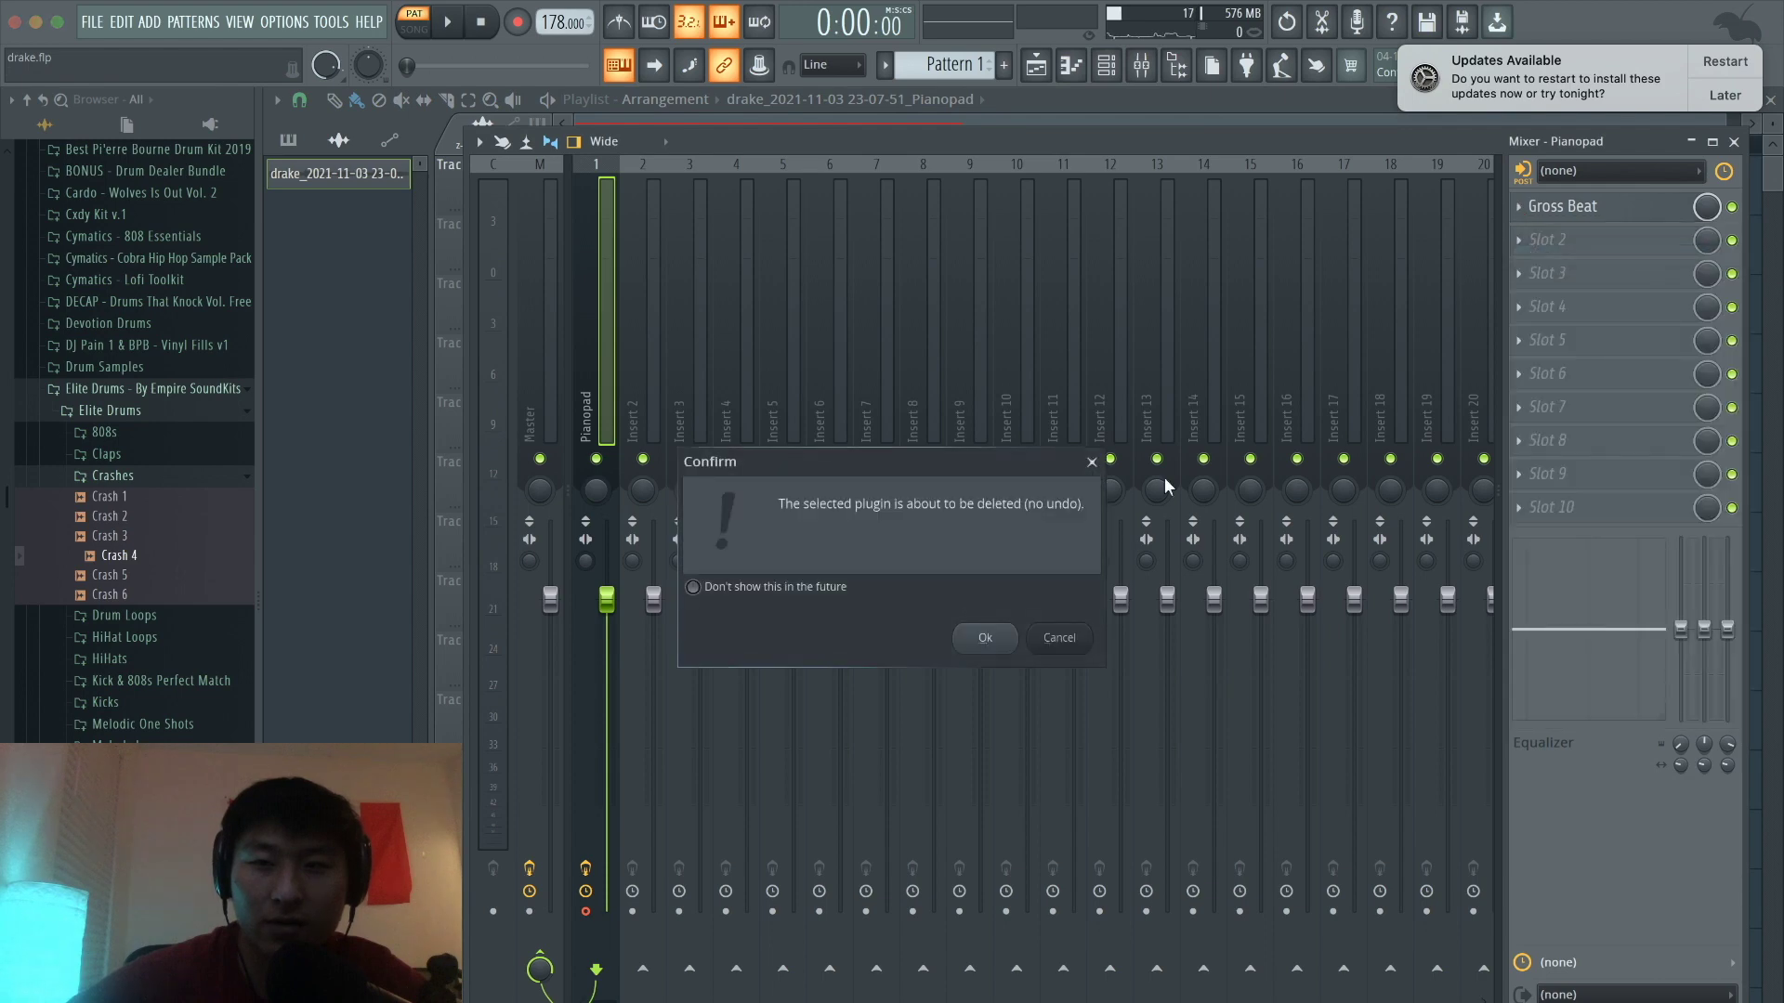
click(981, 636)
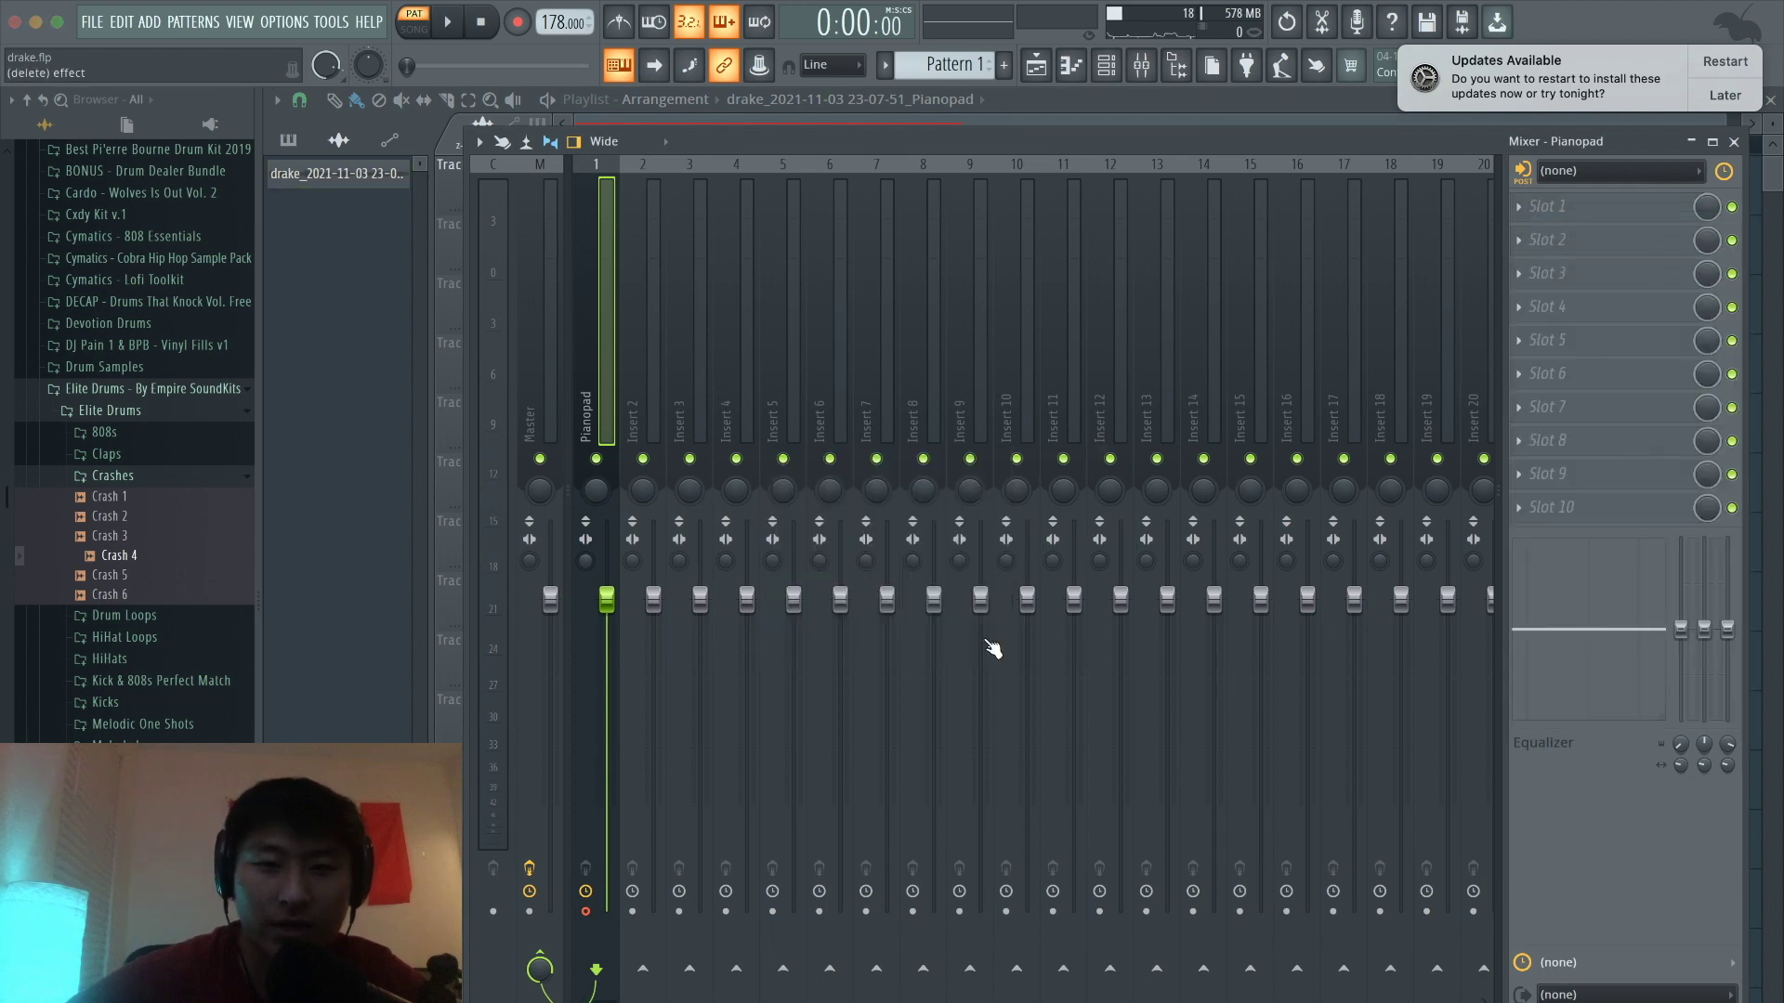
Step: Return to the playlist and play the rendered Pianopad clip in song mode
click(1034, 67)
key(space)
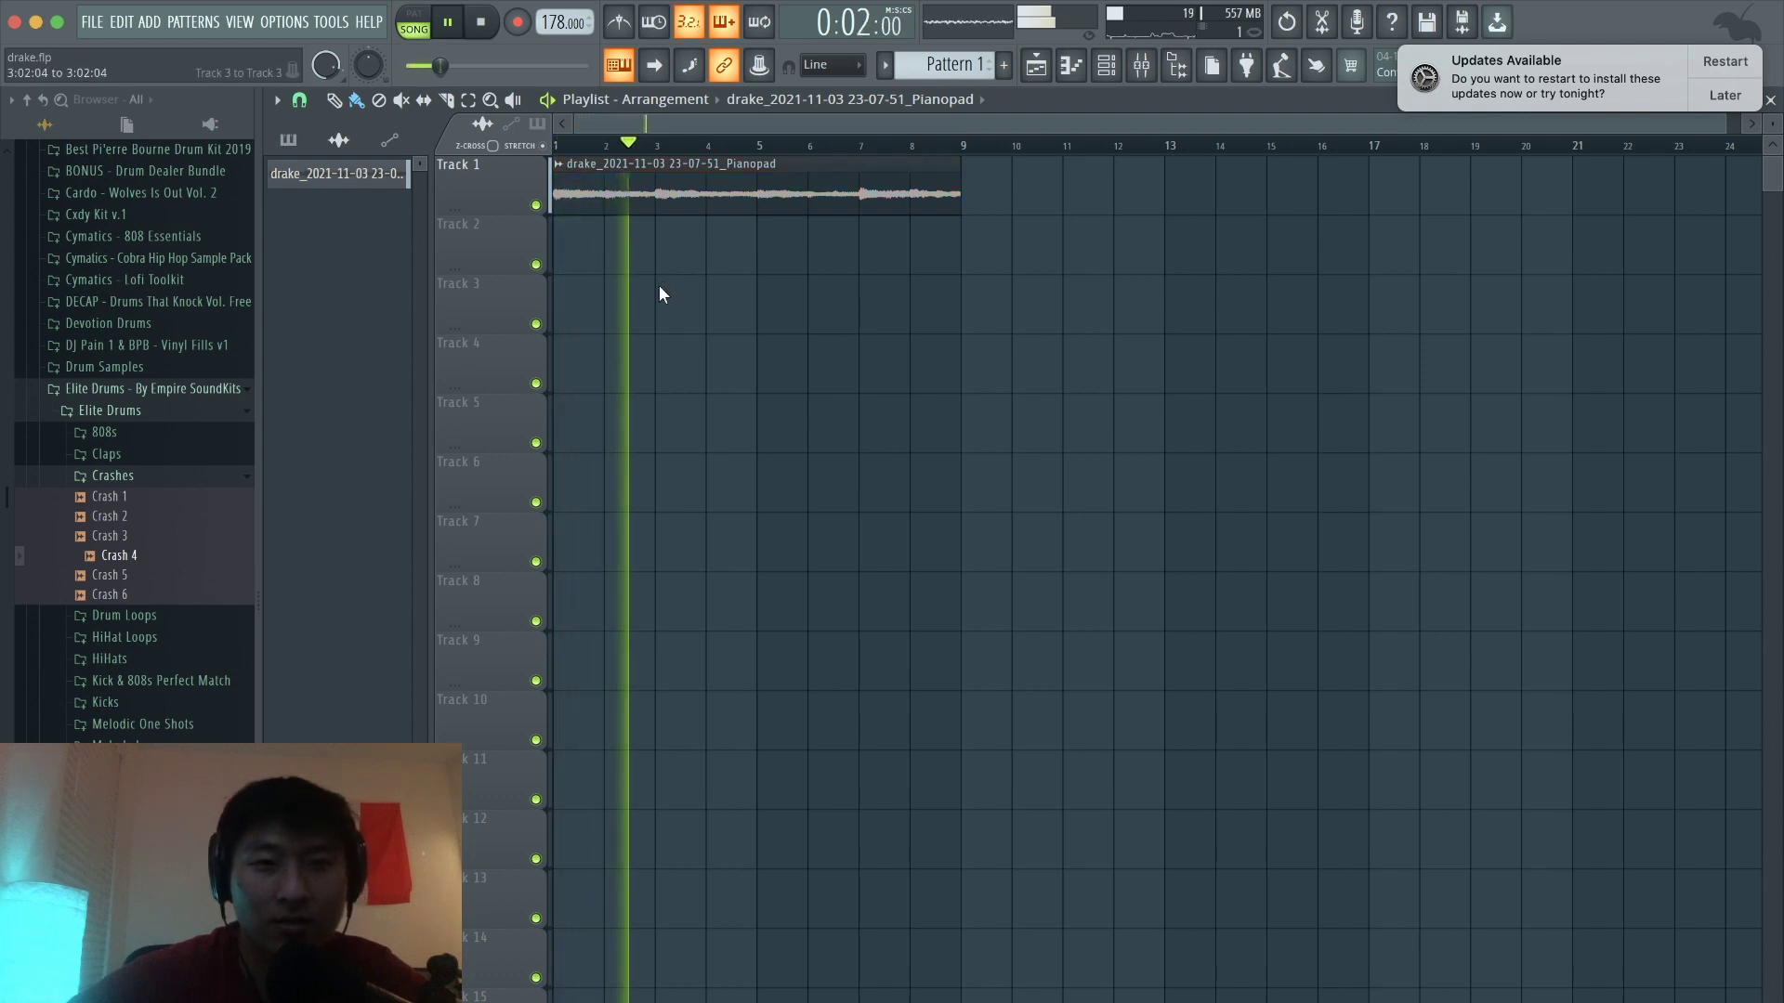
key(space)
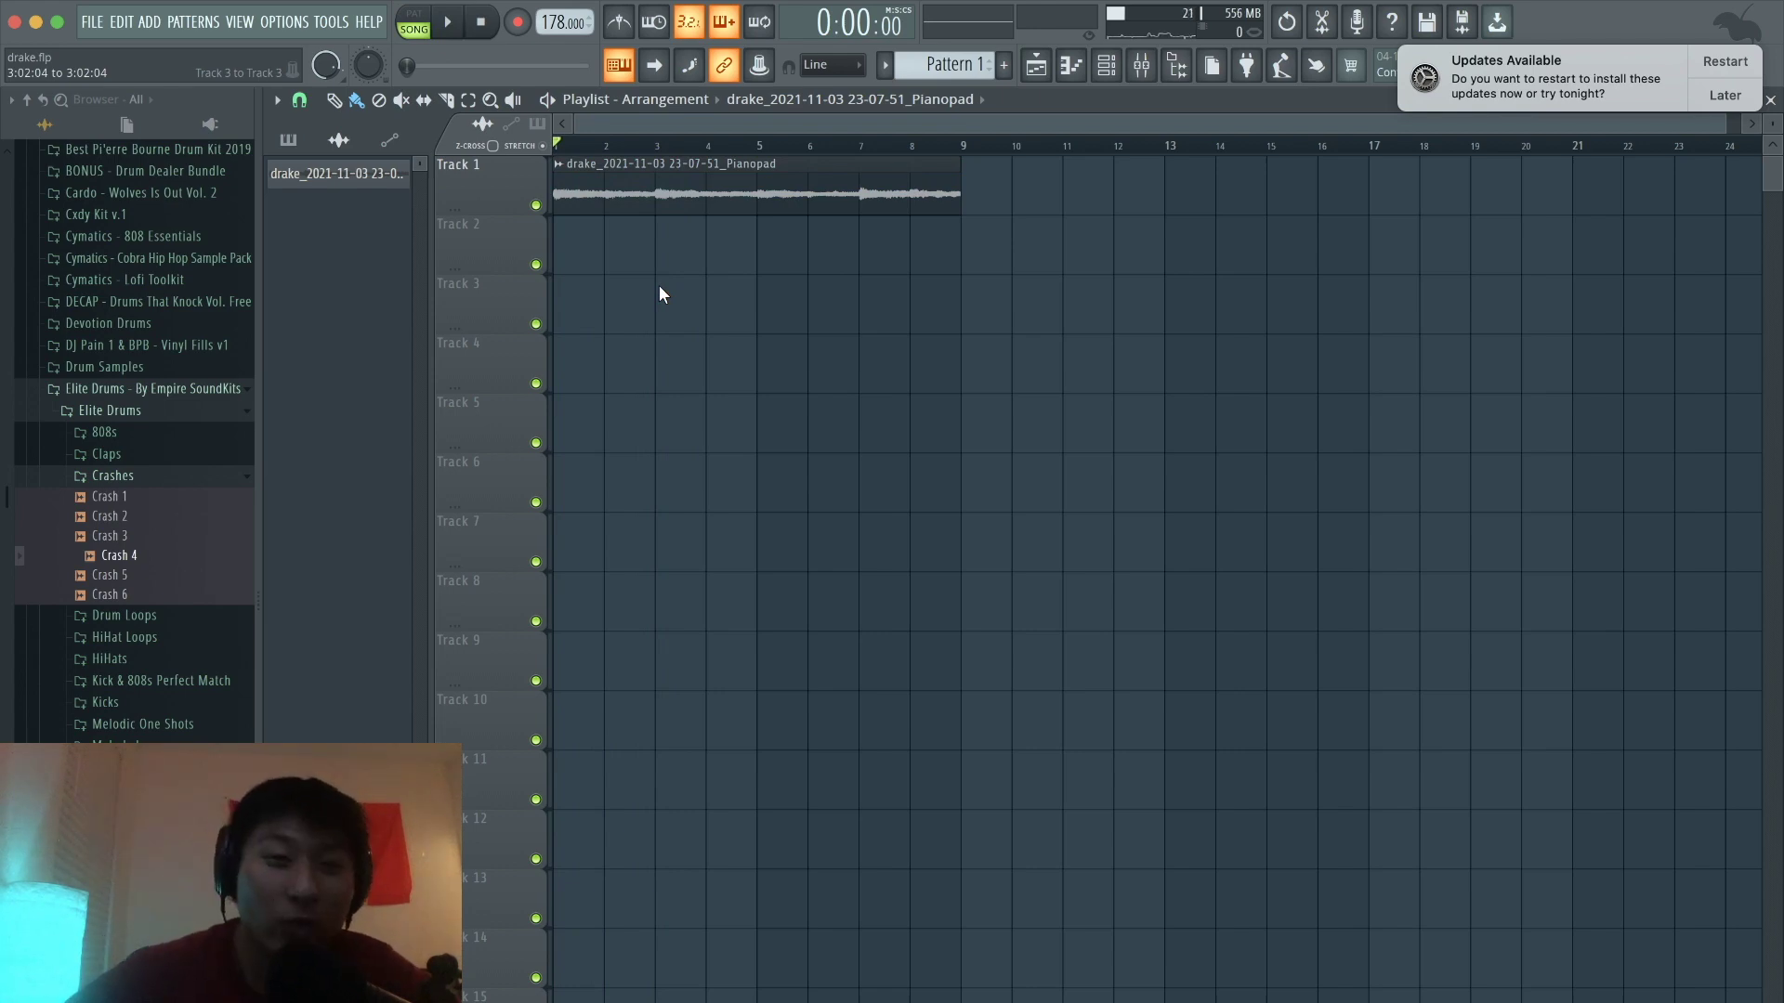
Step: Link the rendered clip's channel to mixer Insert 2 and load Fruity Parametric EQ 2 into its slot 1
key(F9)
click(602, 349)
click(641, 349)
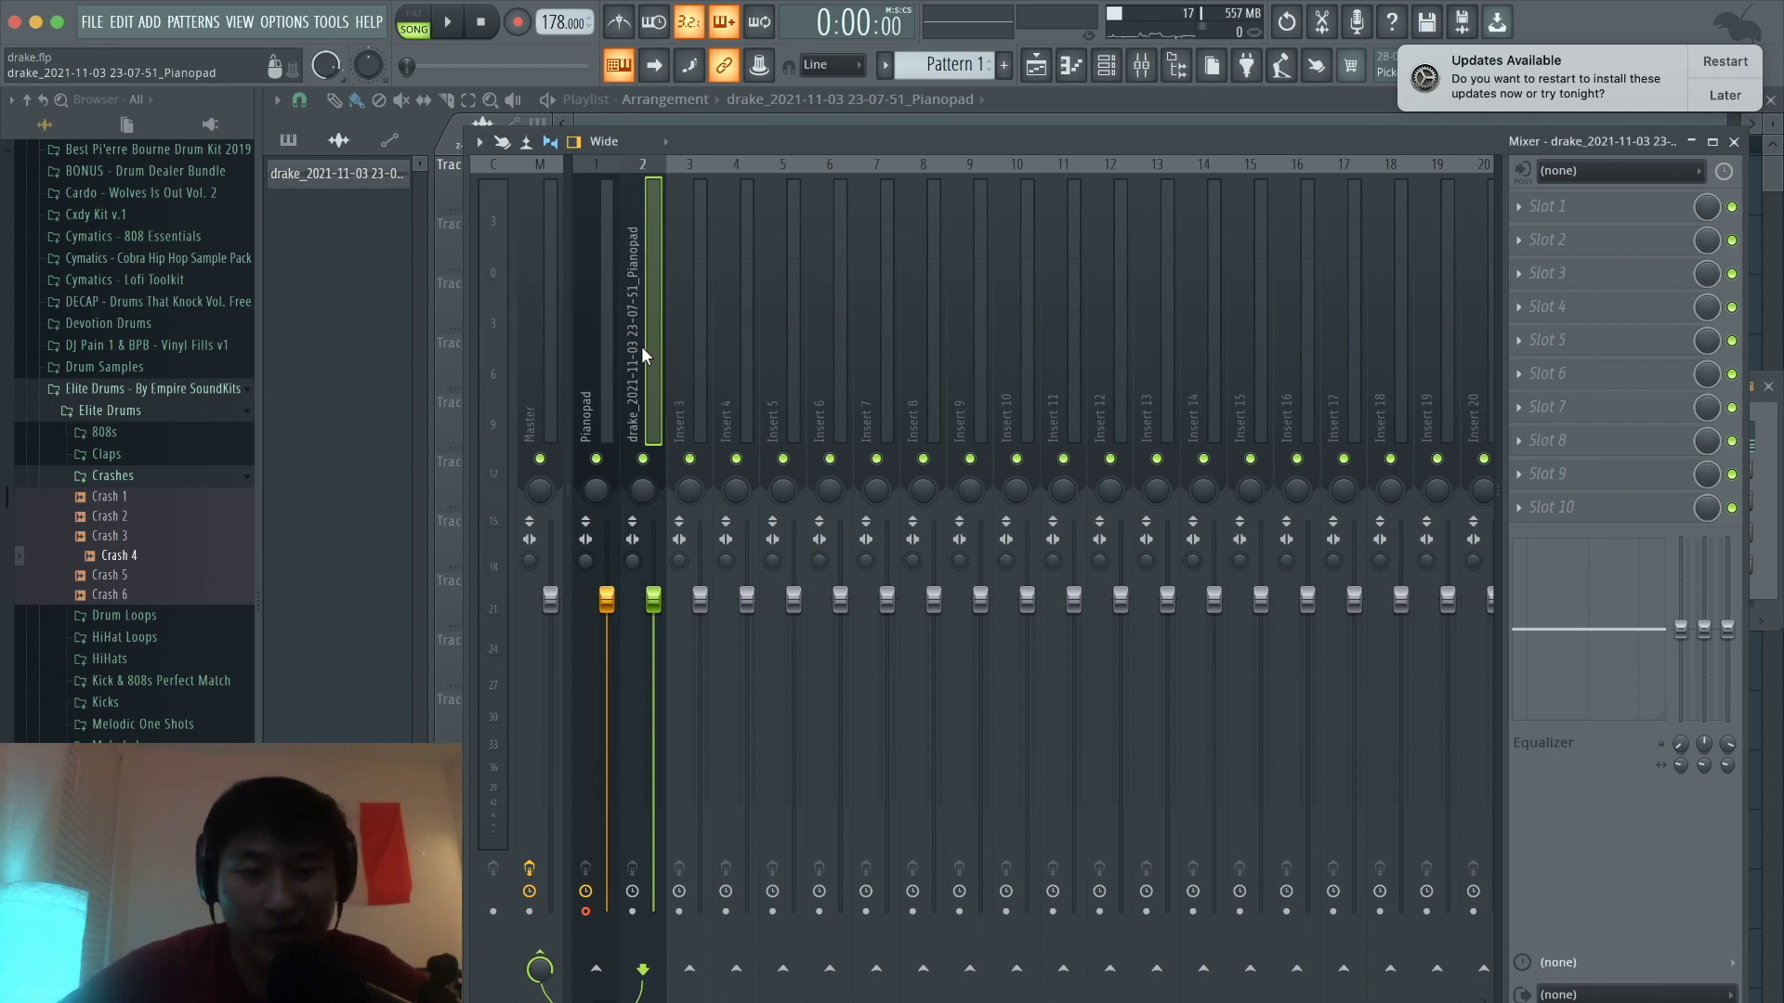
click(1576, 214)
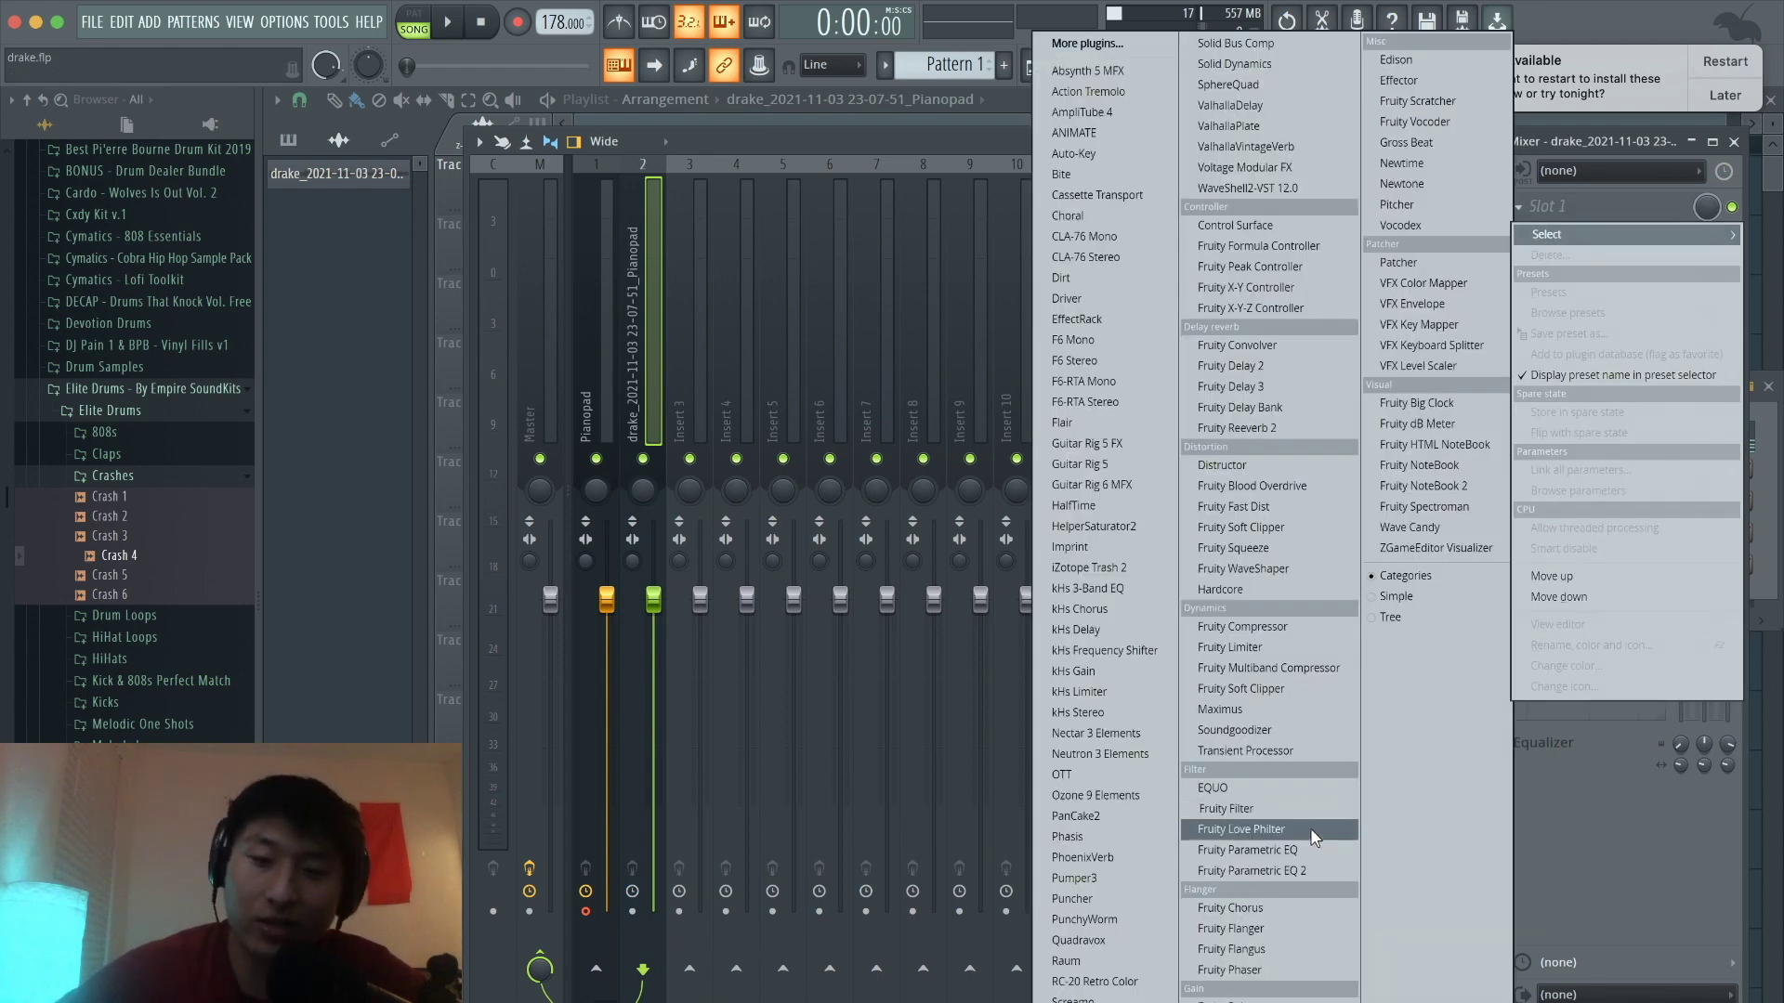
click(1270, 868)
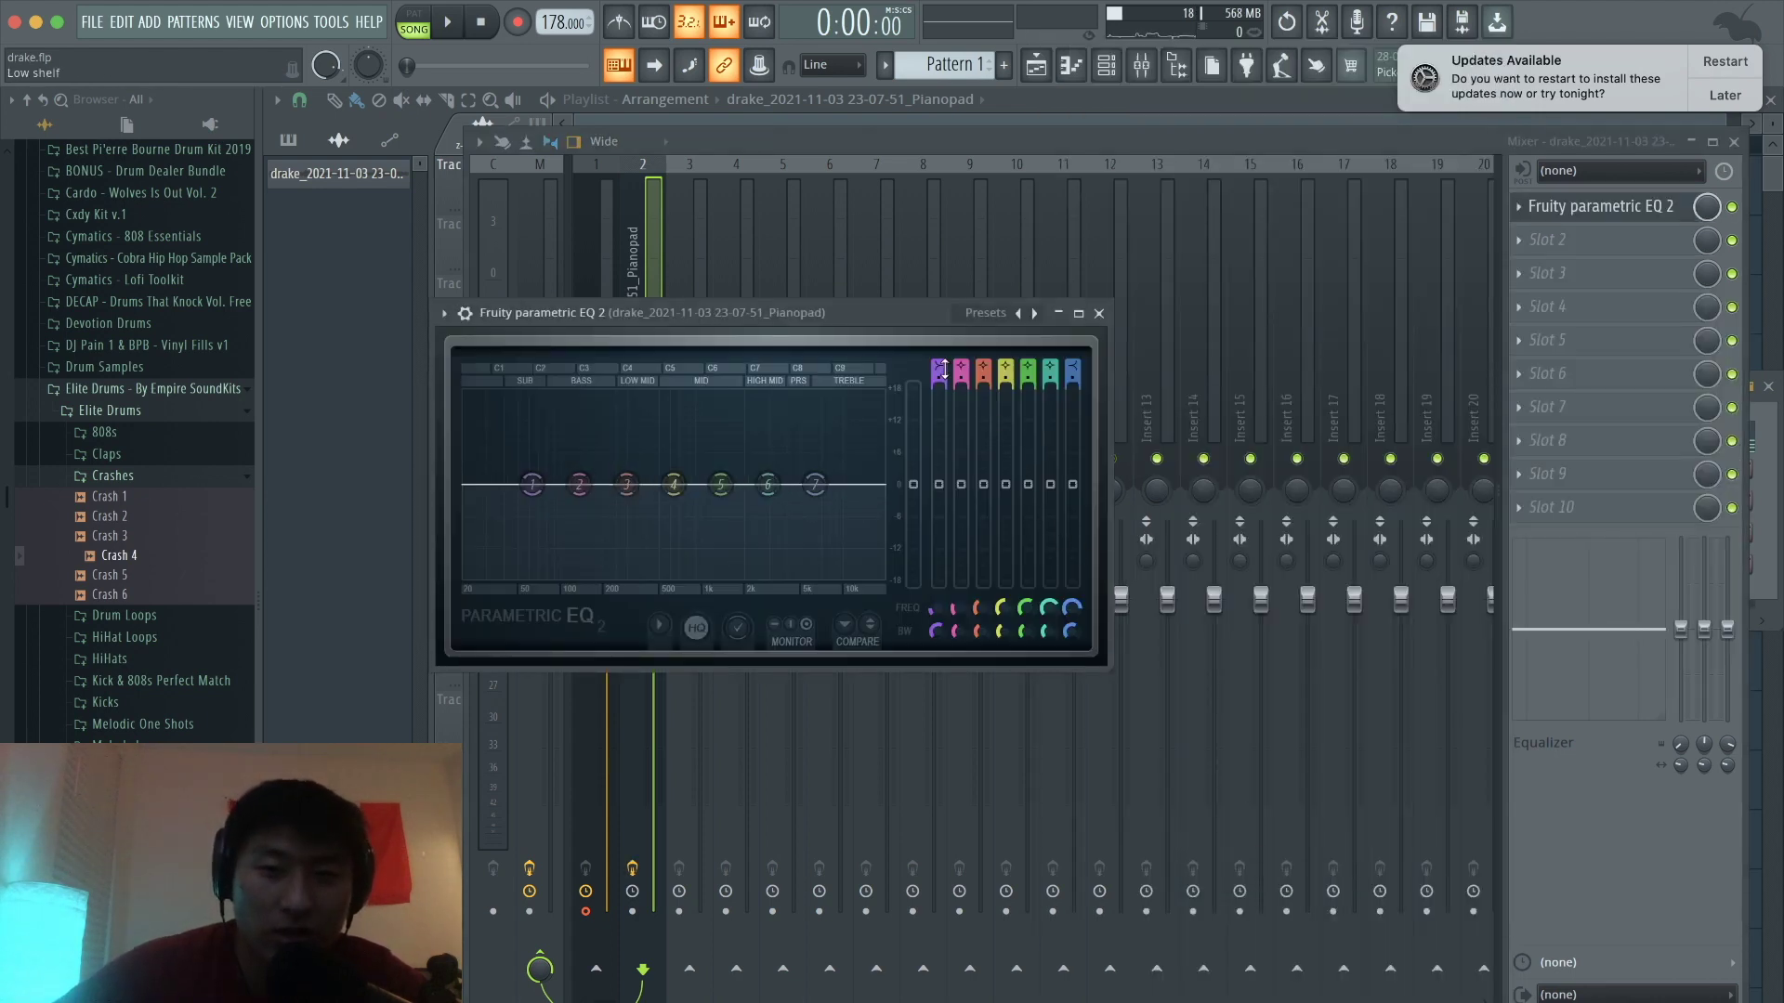
Step: Set EQ band 1 to a high pass at about 285 Hz and check it with a short playback
drag(938, 368, 938, 392)
drag(531, 484, 625, 484)
key(space)
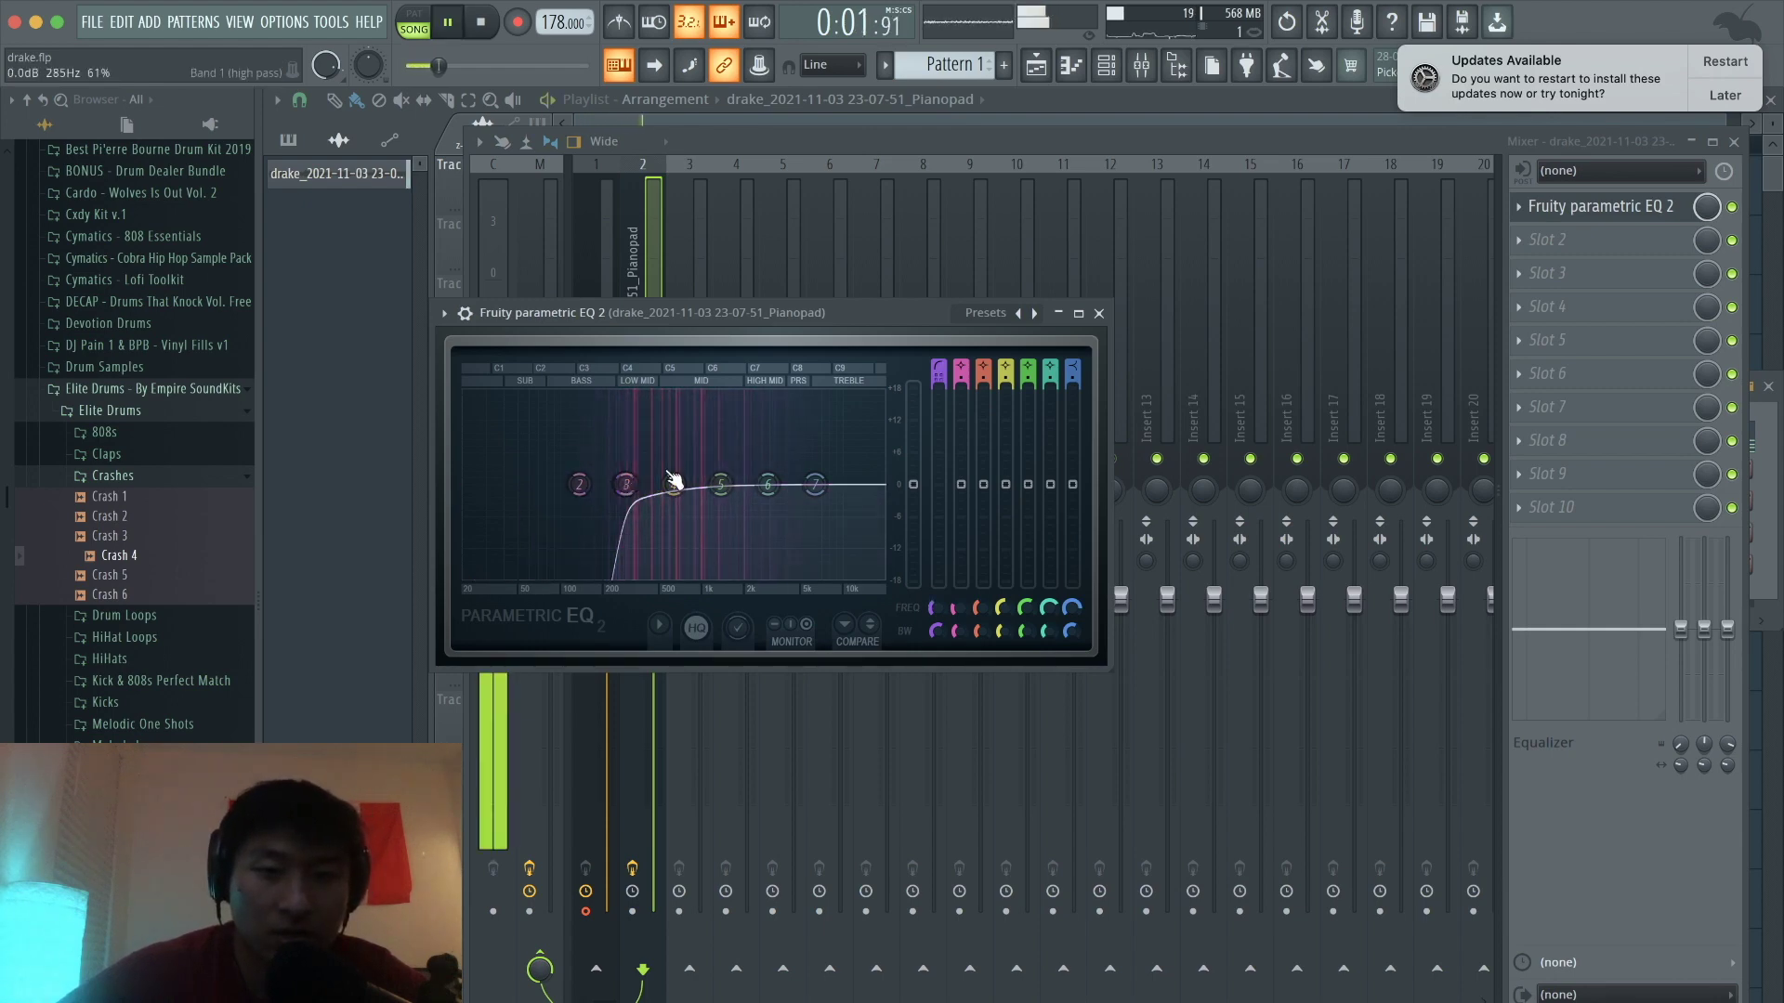
key(space)
Step: Cut the highs by moving EQ band 7 lower in level and frequency, raise the main level slightly and close the EQ
drag(821, 489, 752, 564)
key(space)
drag(750, 321, 967, 355)
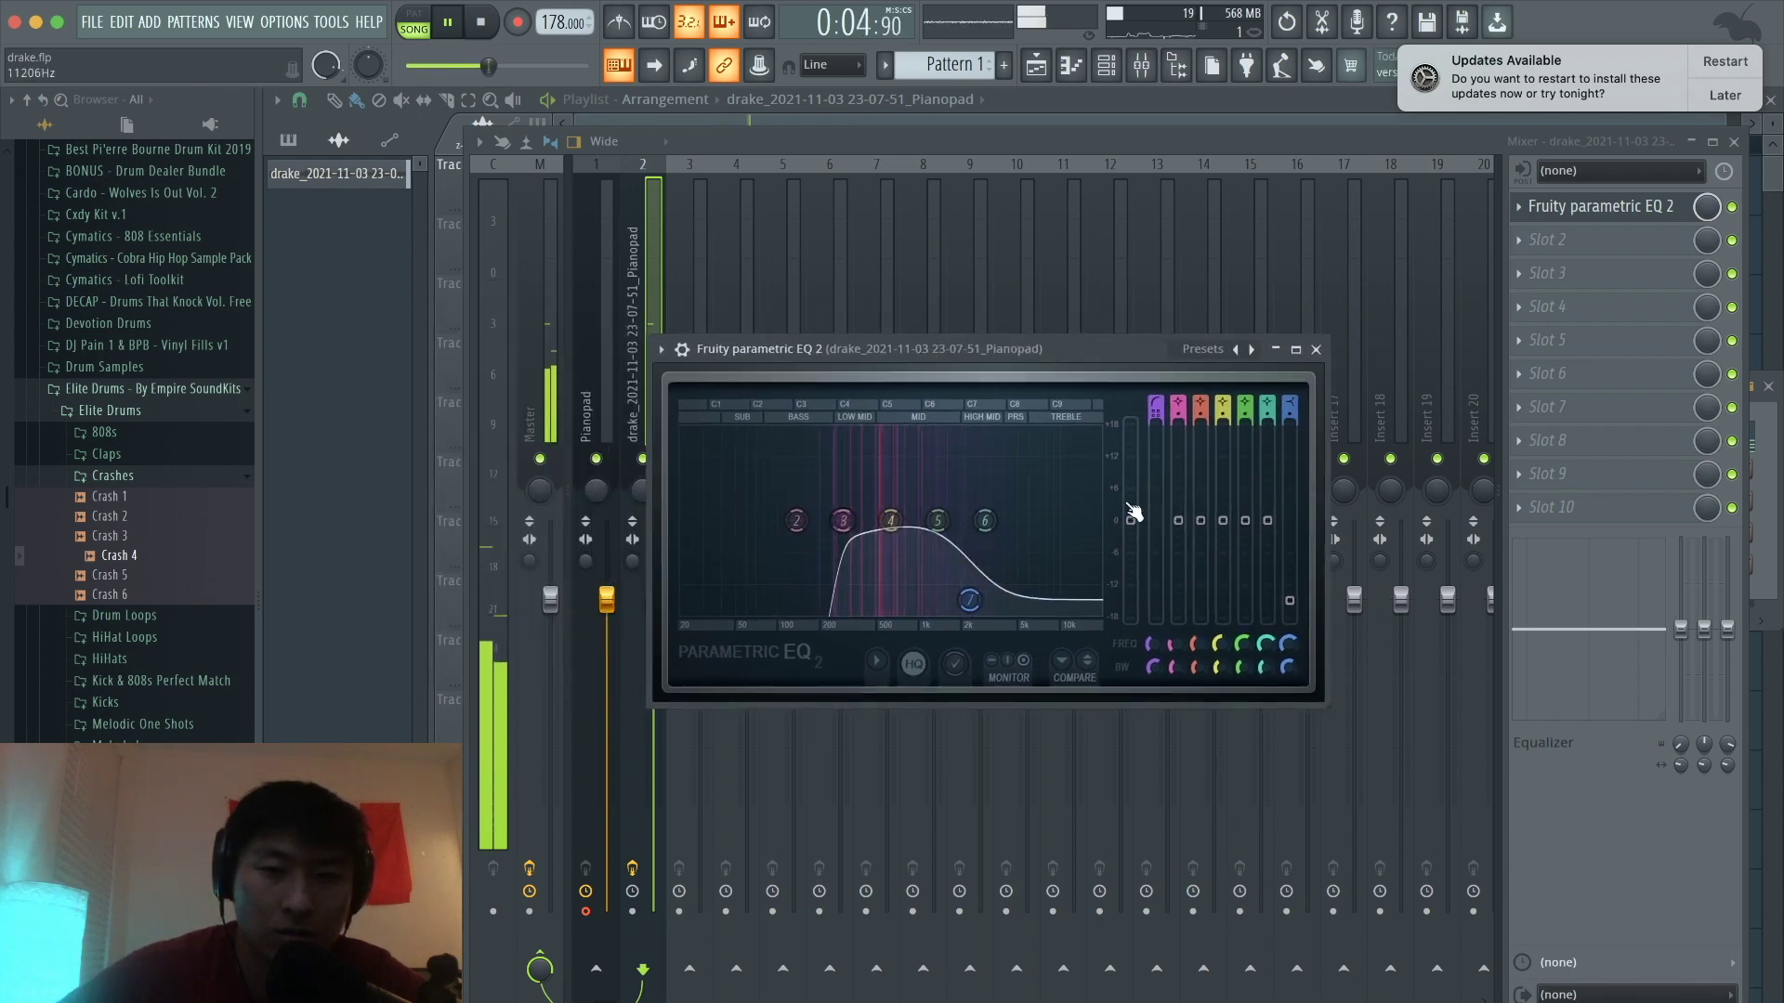
drag(1130, 520, 1131, 495)
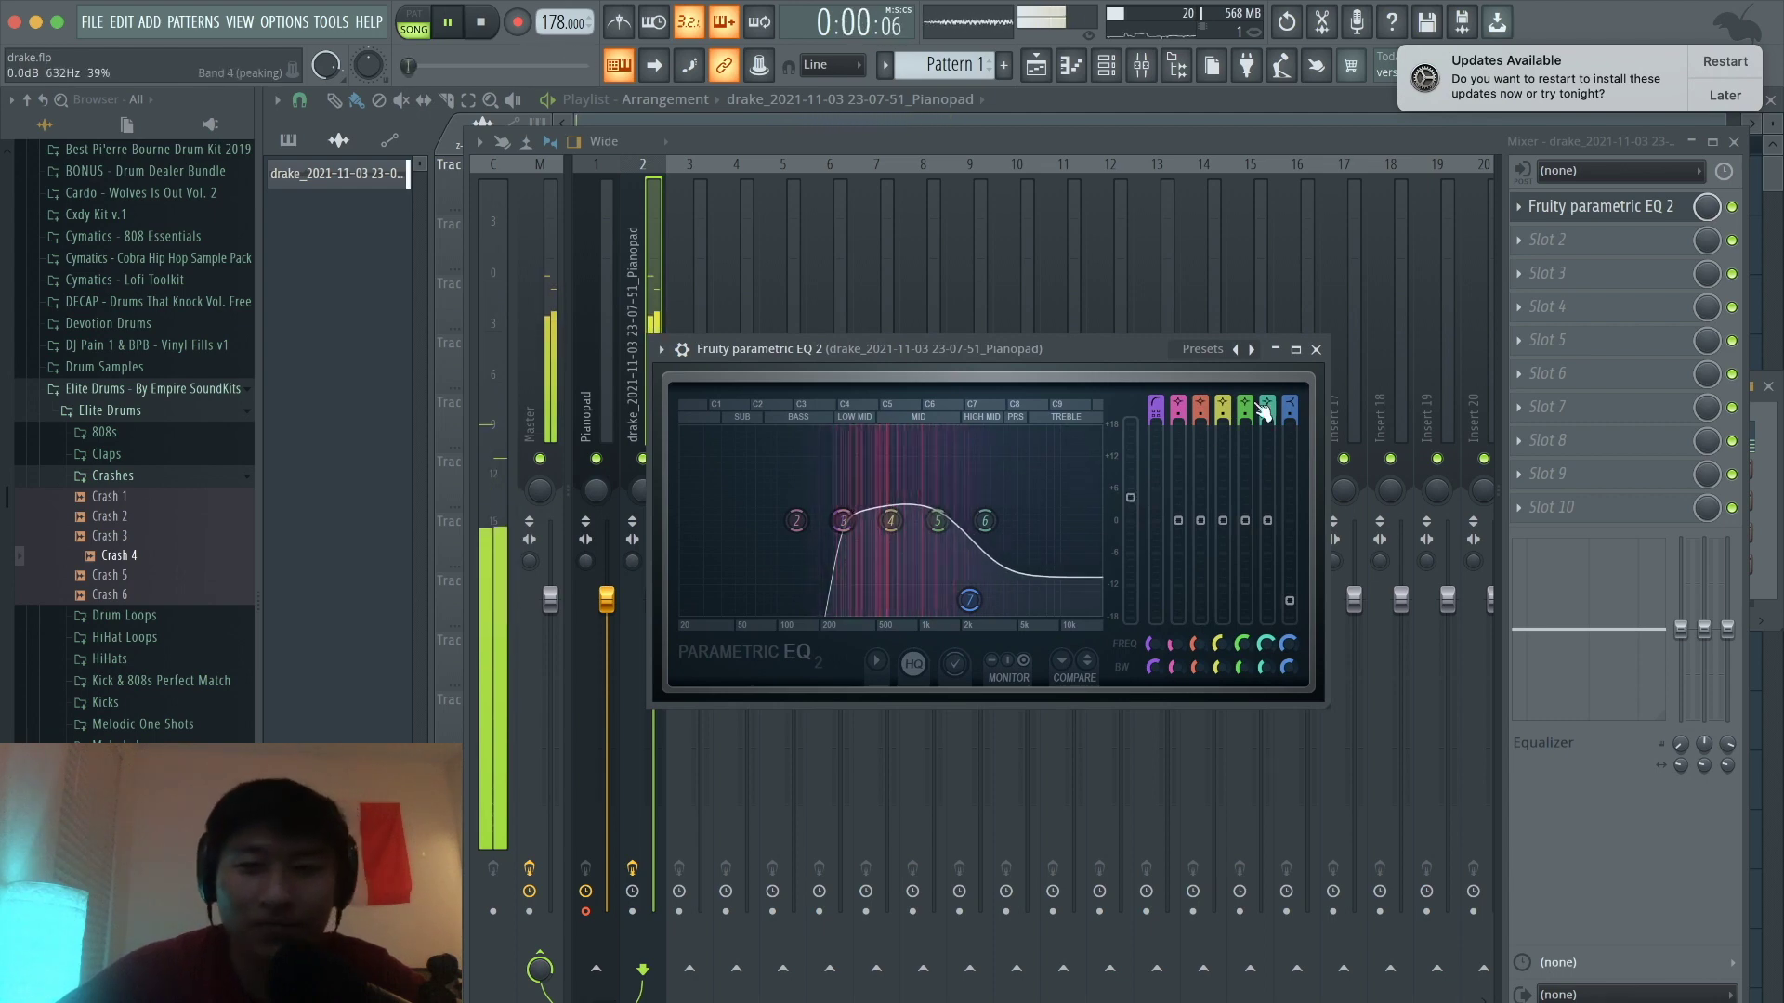
click(1317, 349)
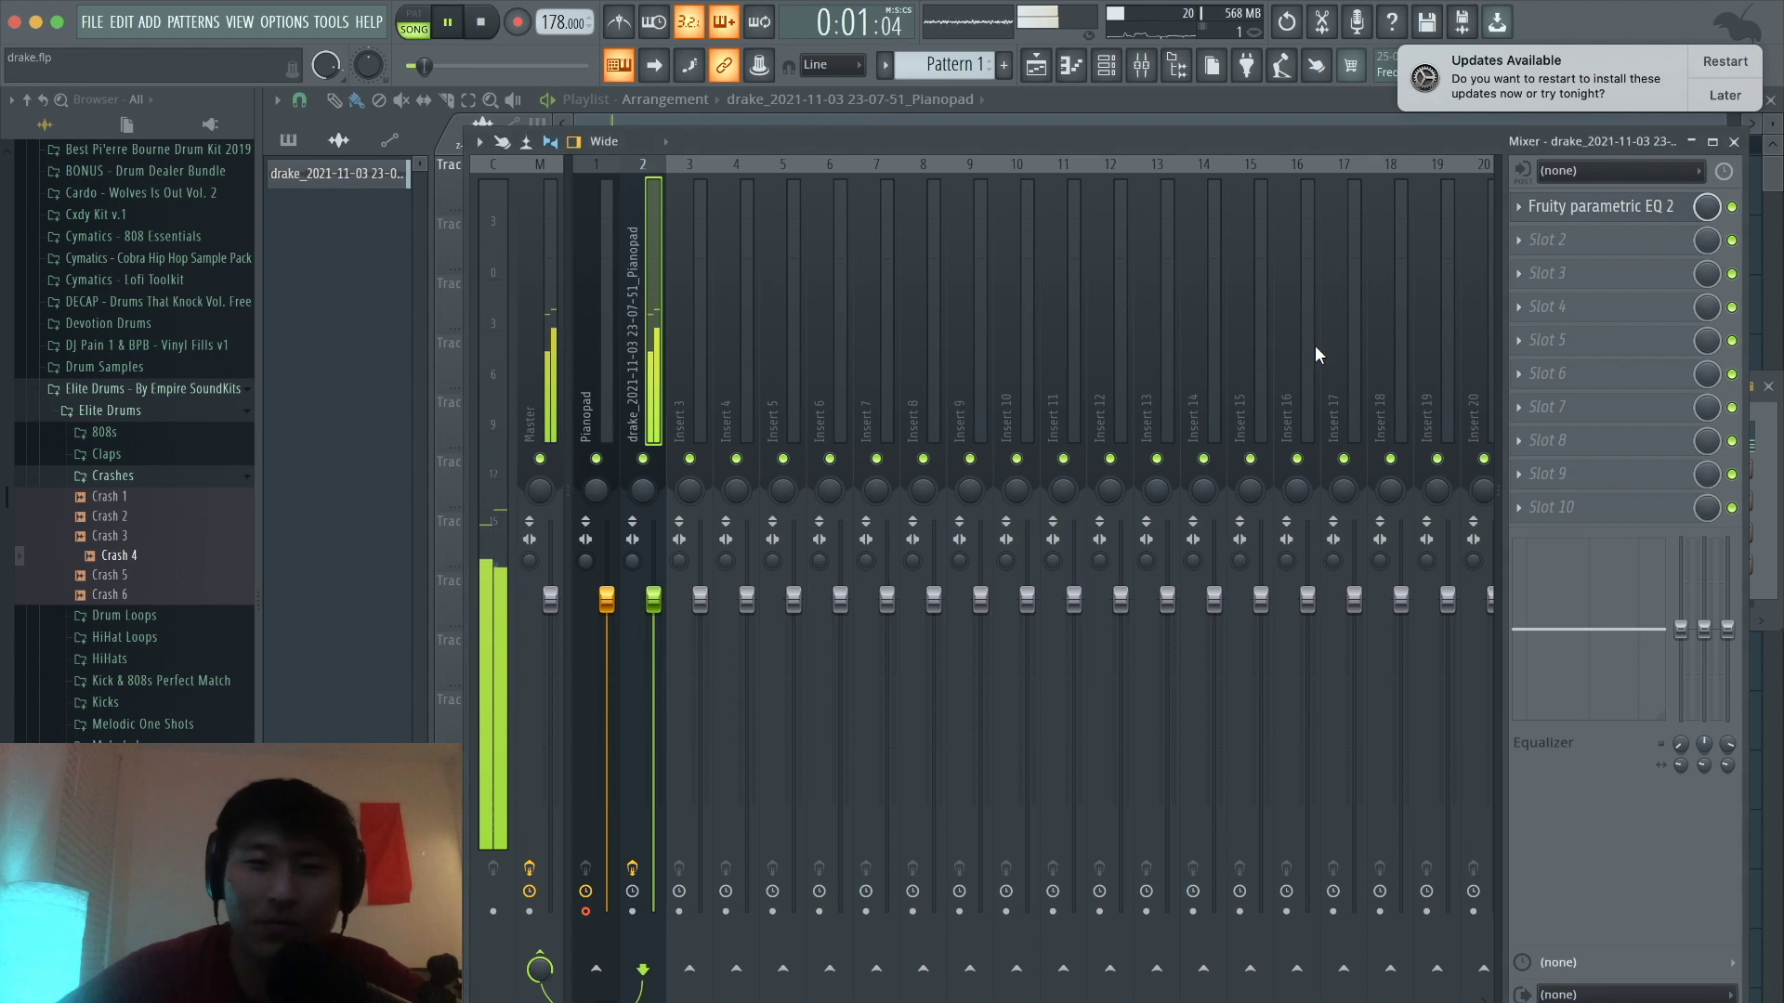
Step: Load Fruity Reeverb 2 into slot 2, raise its wet level slightly, increase the room size and close it
click(1552, 238)
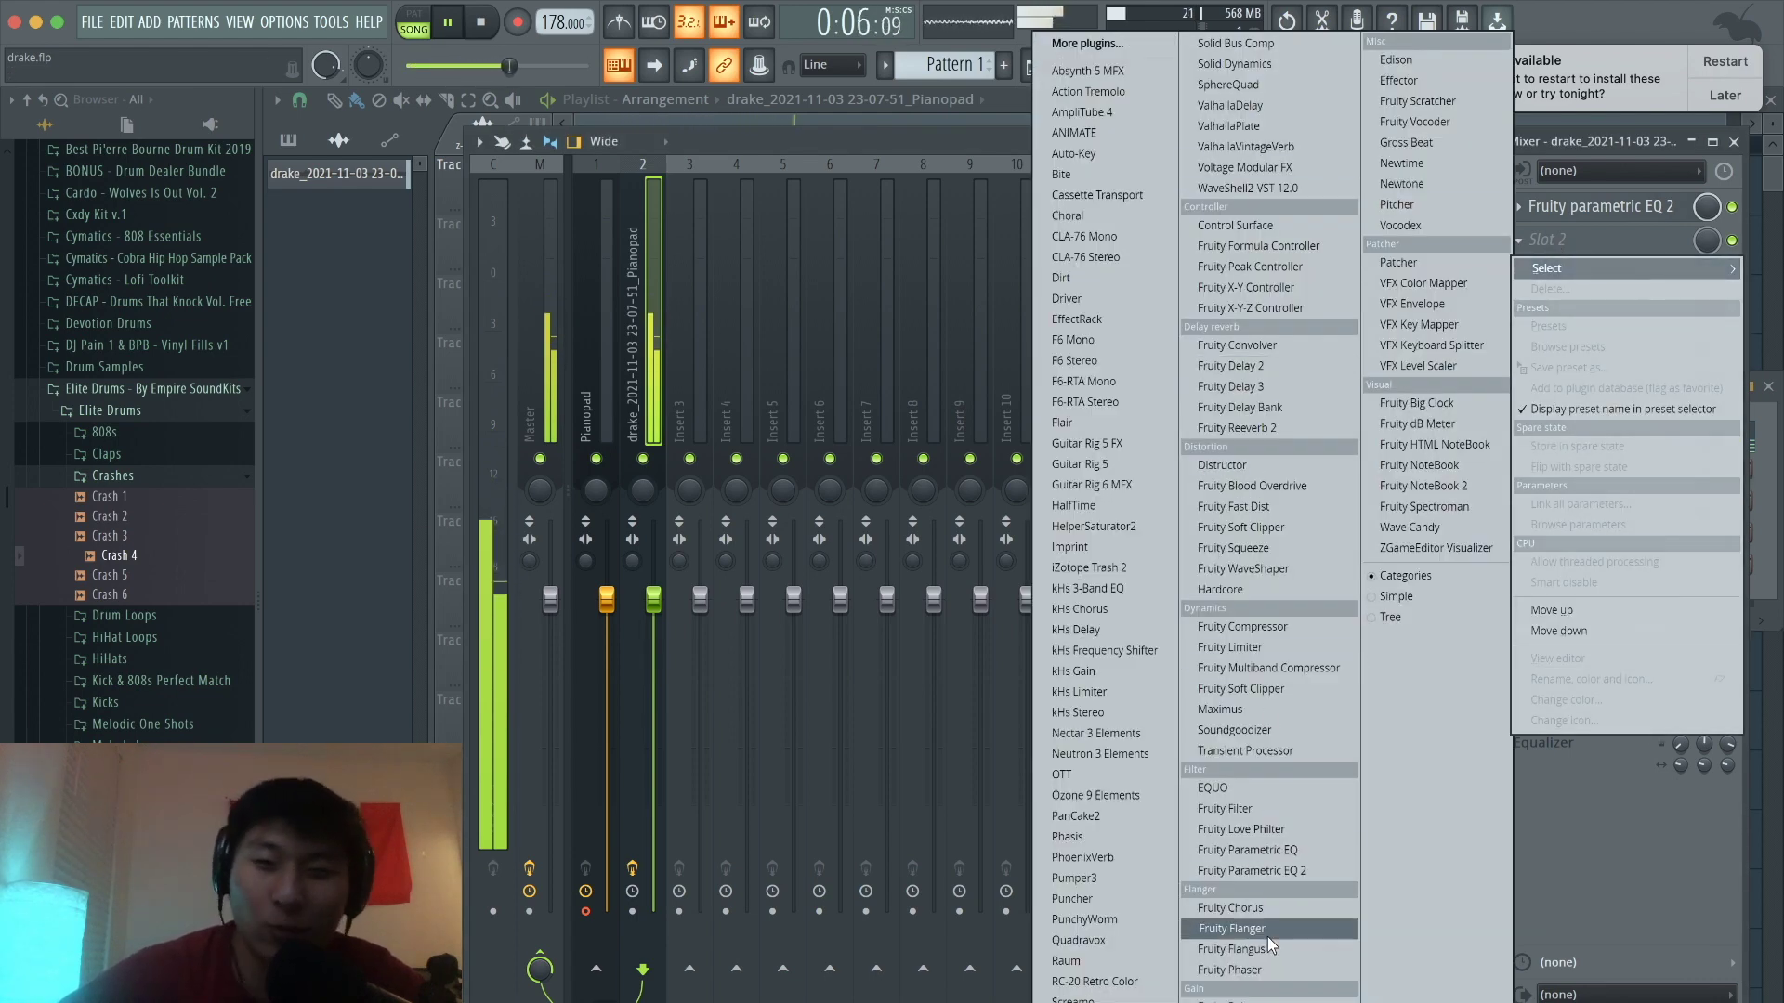
click(1257, 428)
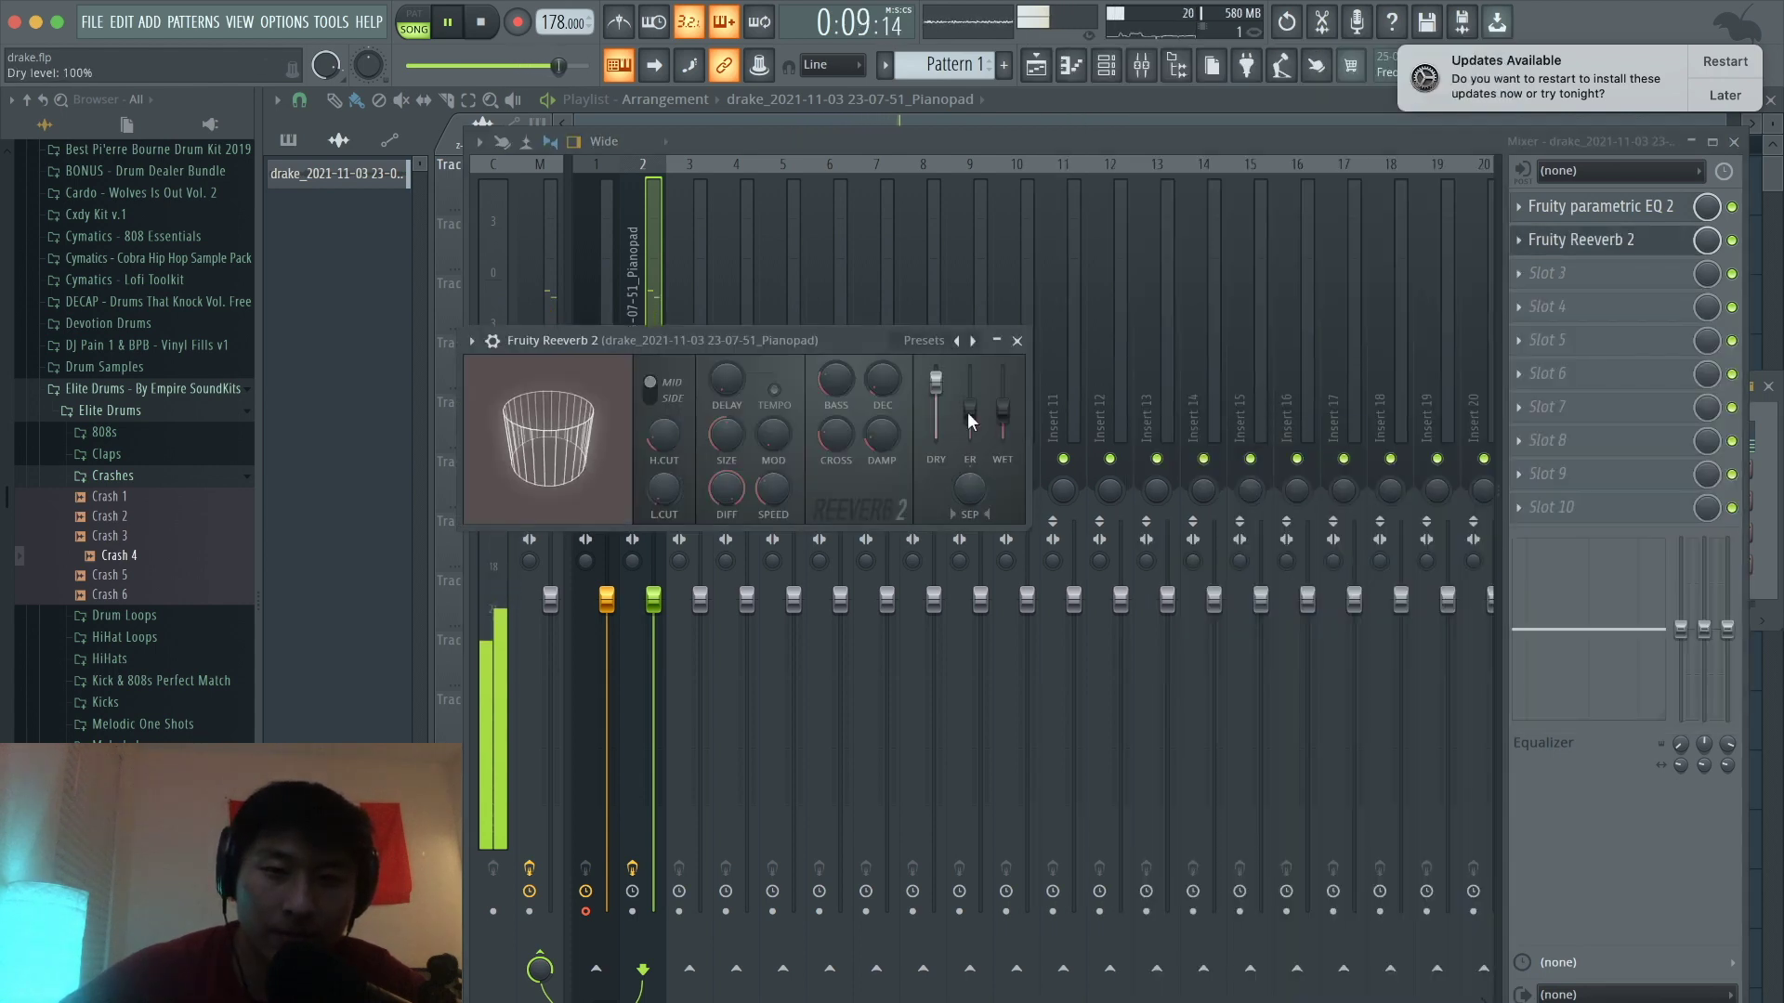
drag(1003, 412, 1002, 407)
drag(727, 436, 727, 409)
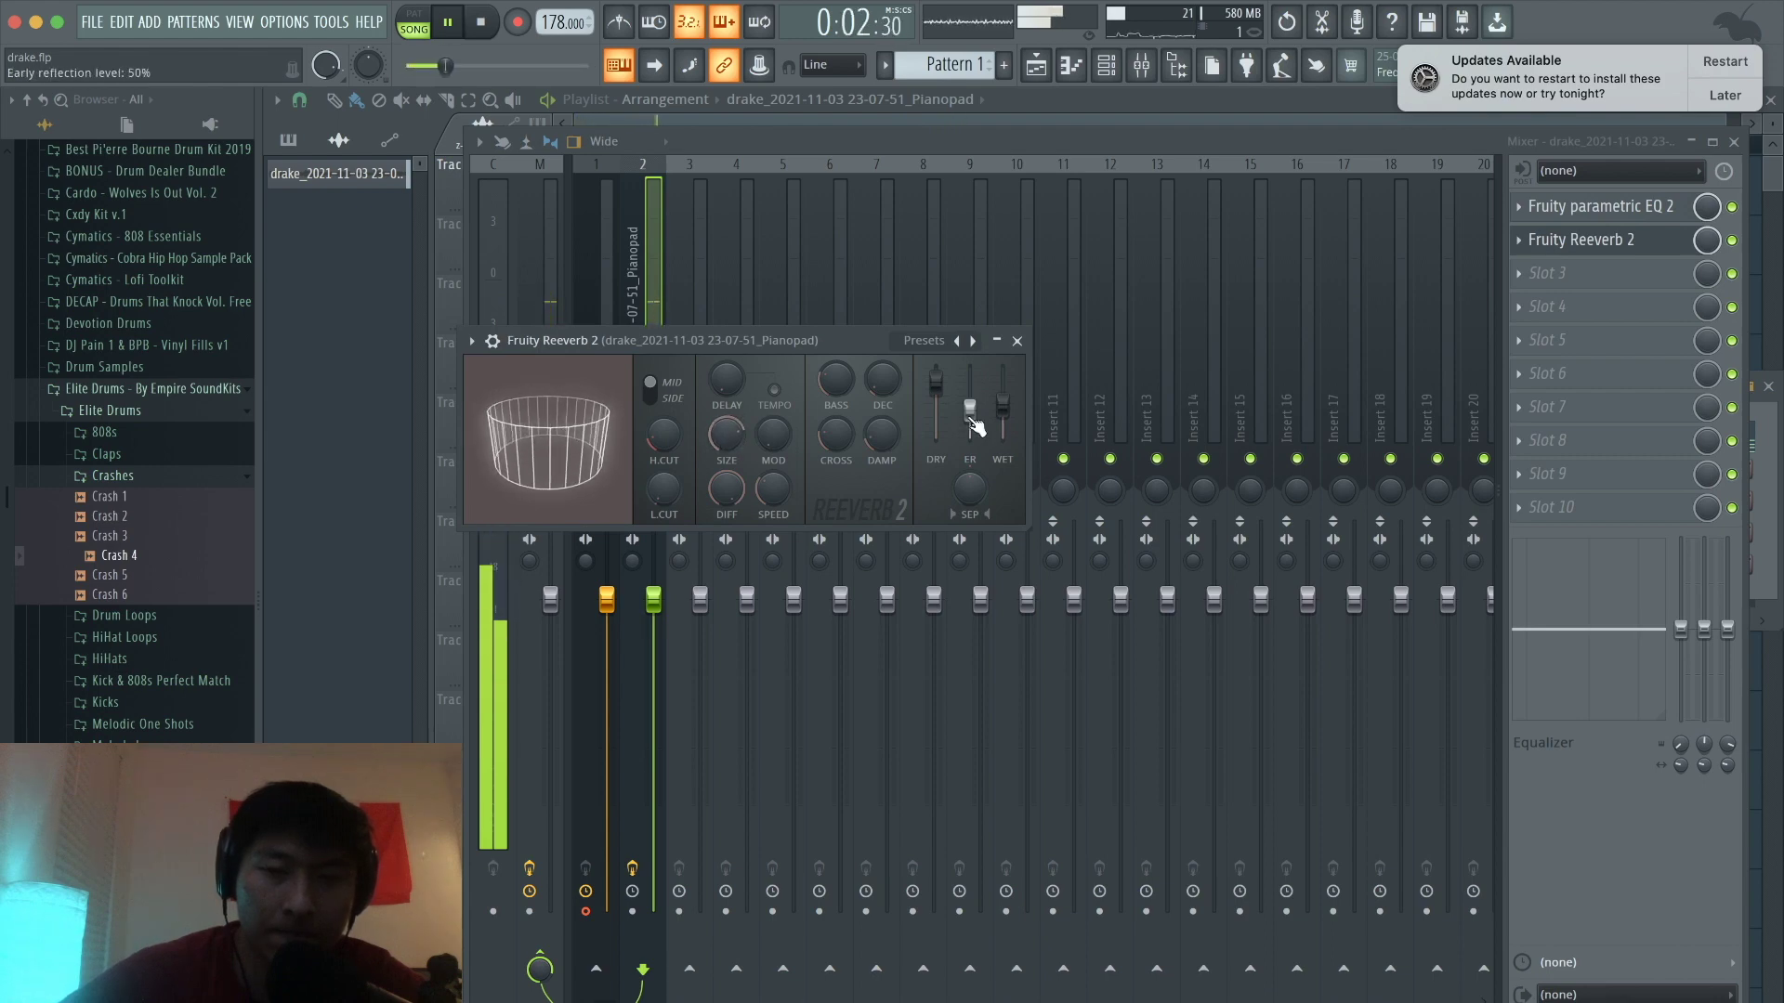
click(1015, 341)
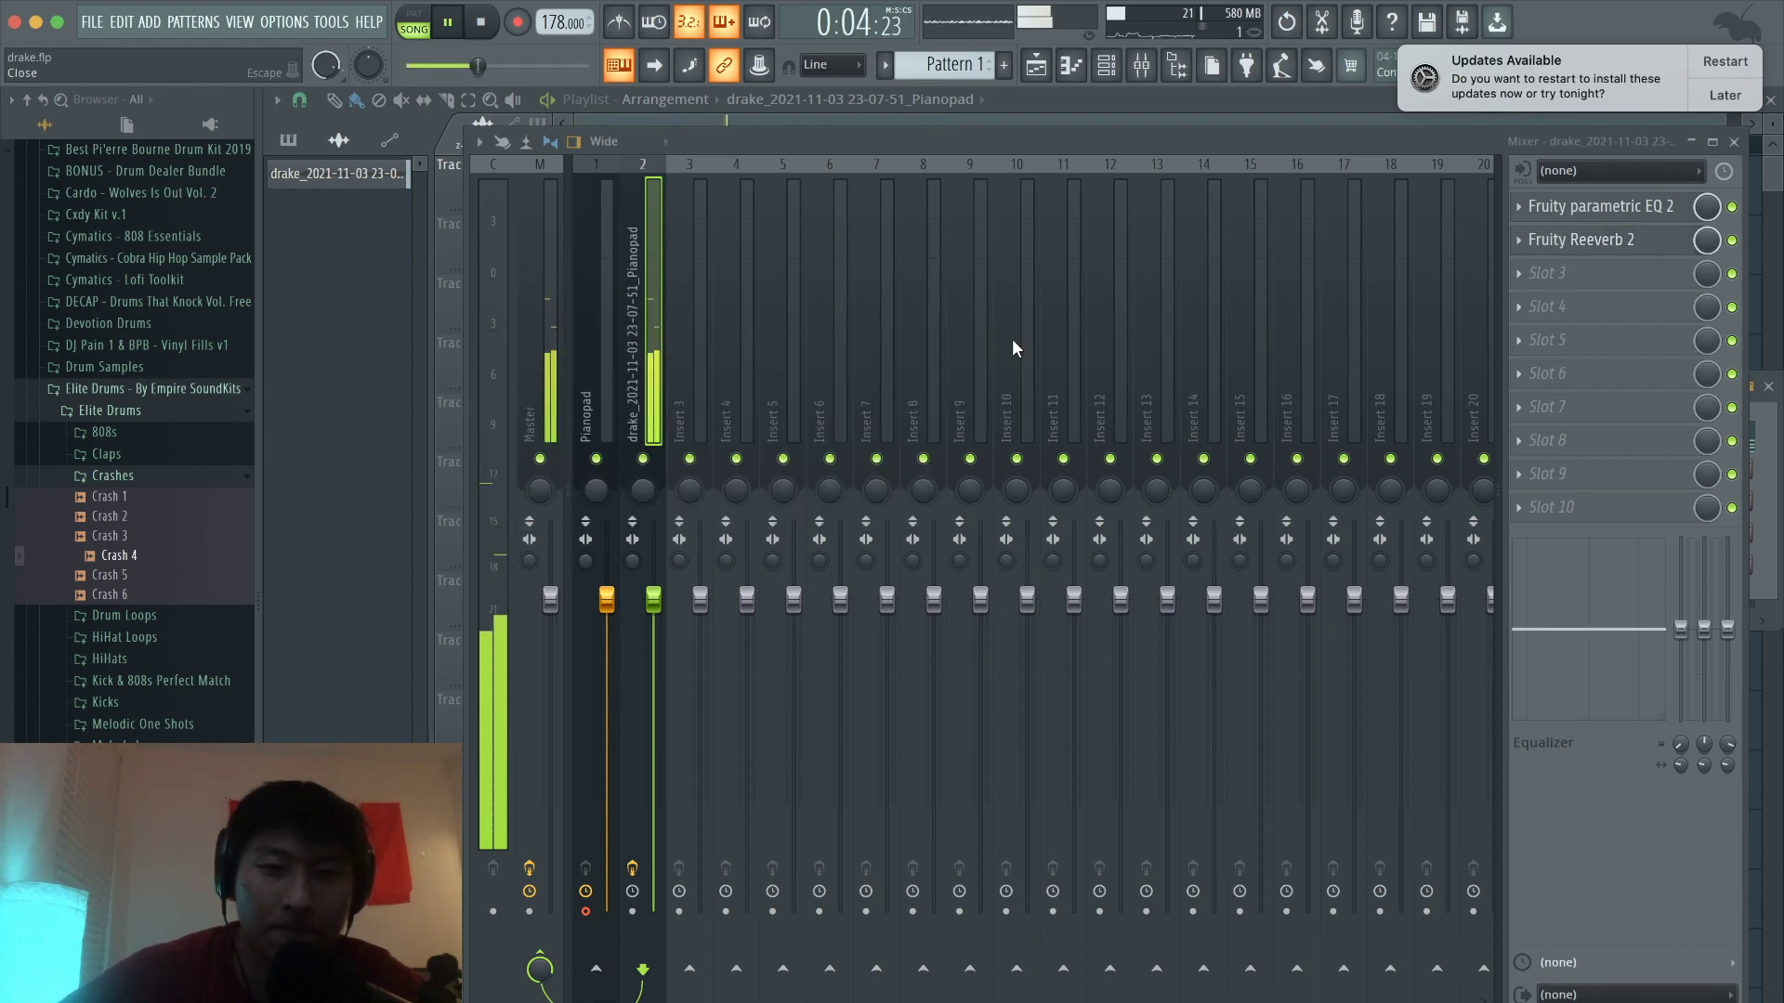
Step: Lower the volume fader of the rendered Pianopad track on Insert 2 and return to the playlist
drag(653, 599, 653, 652)
click(1106, 65)
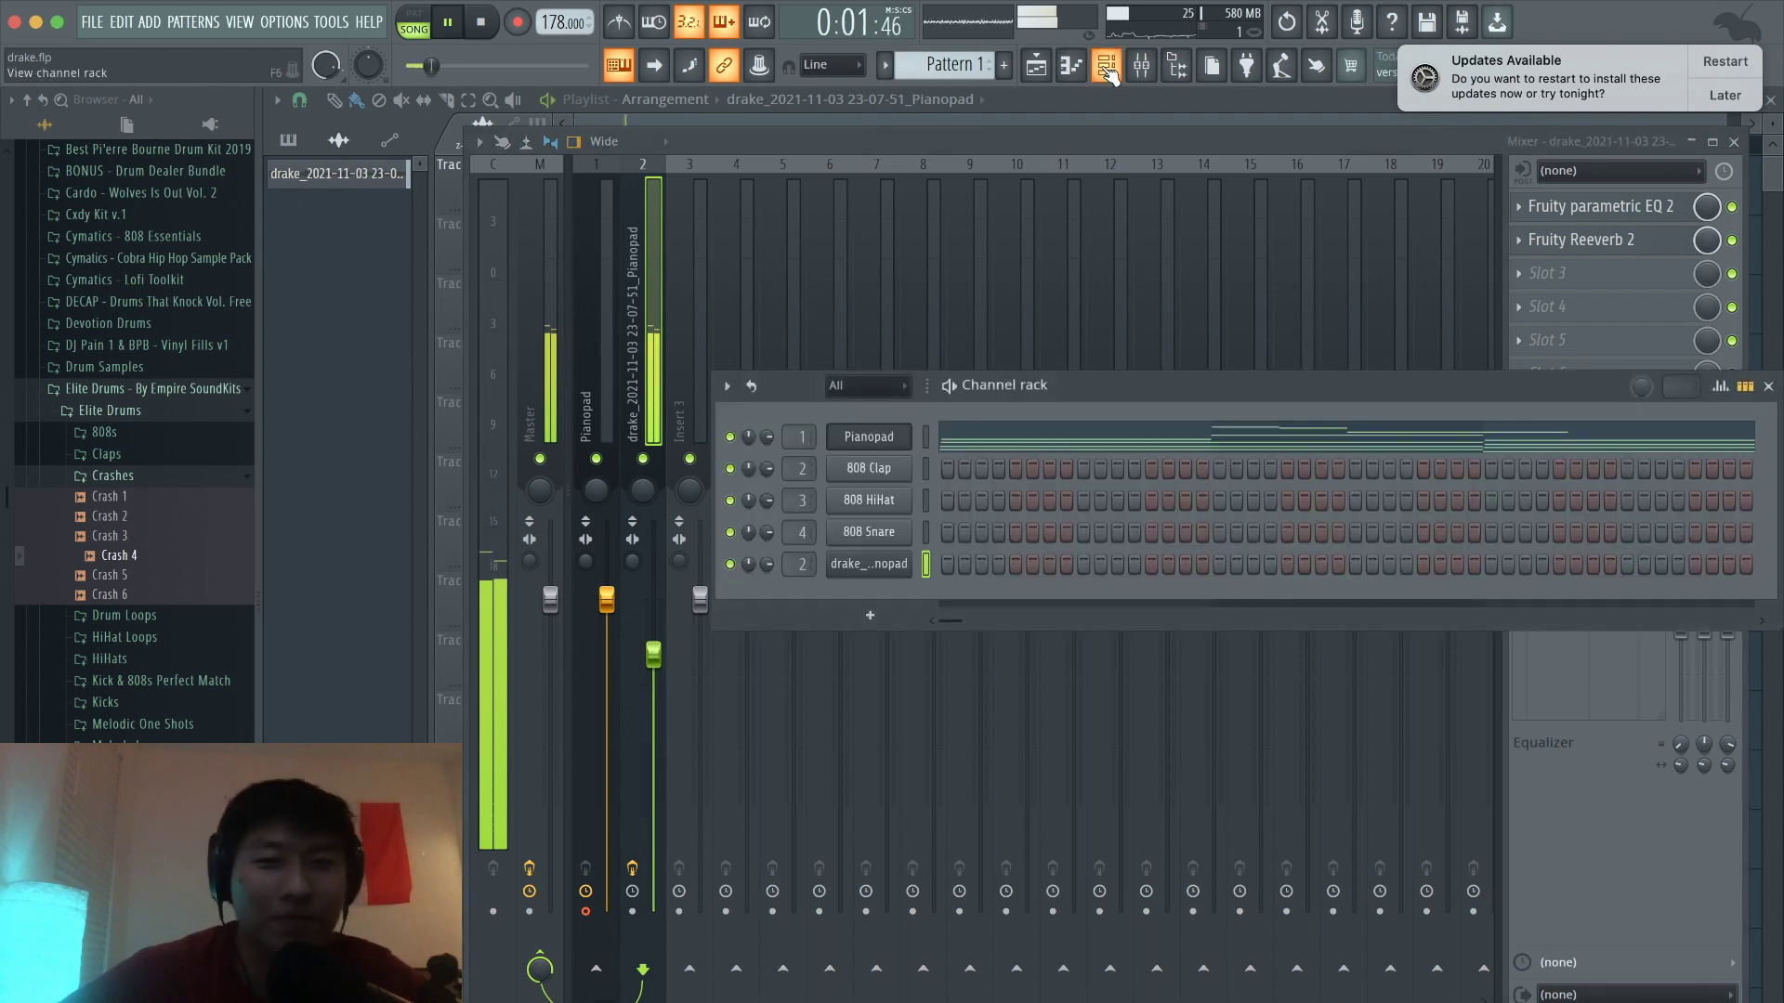
click(1036, 65)
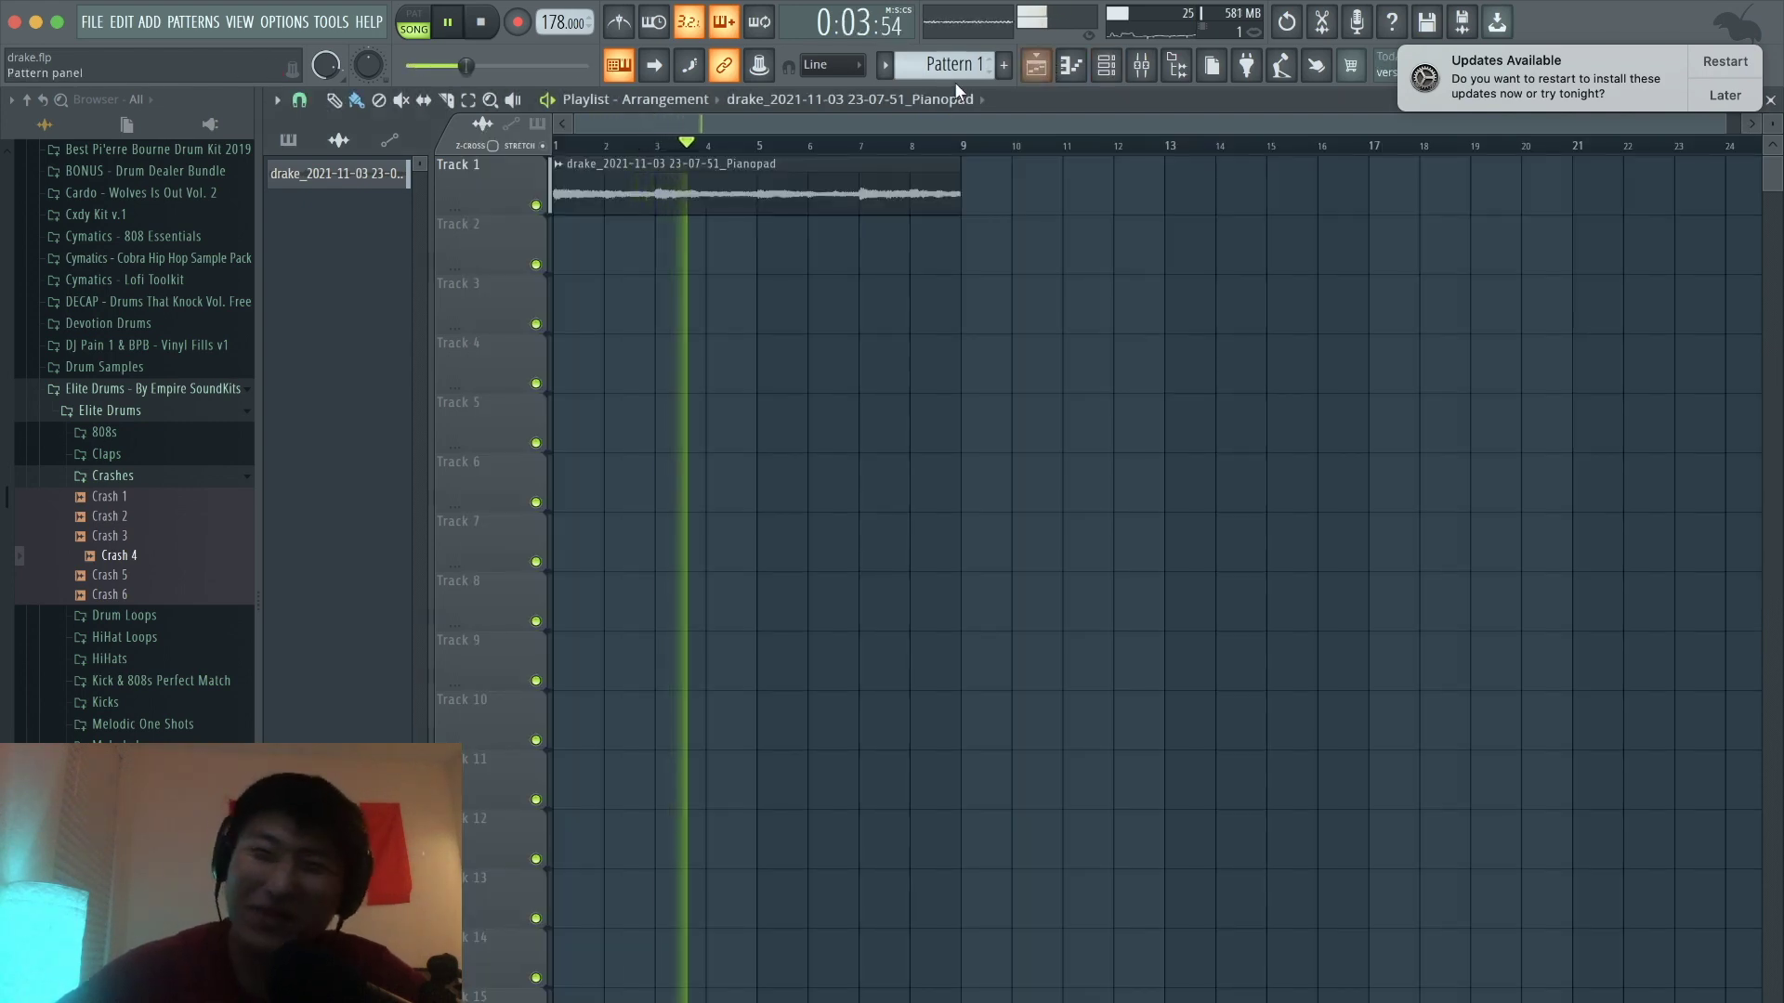
Step: Place Pattern 1 at the start of Track 2 in the playlist, beneath the rendered Pianopad audio
click(951, 67)
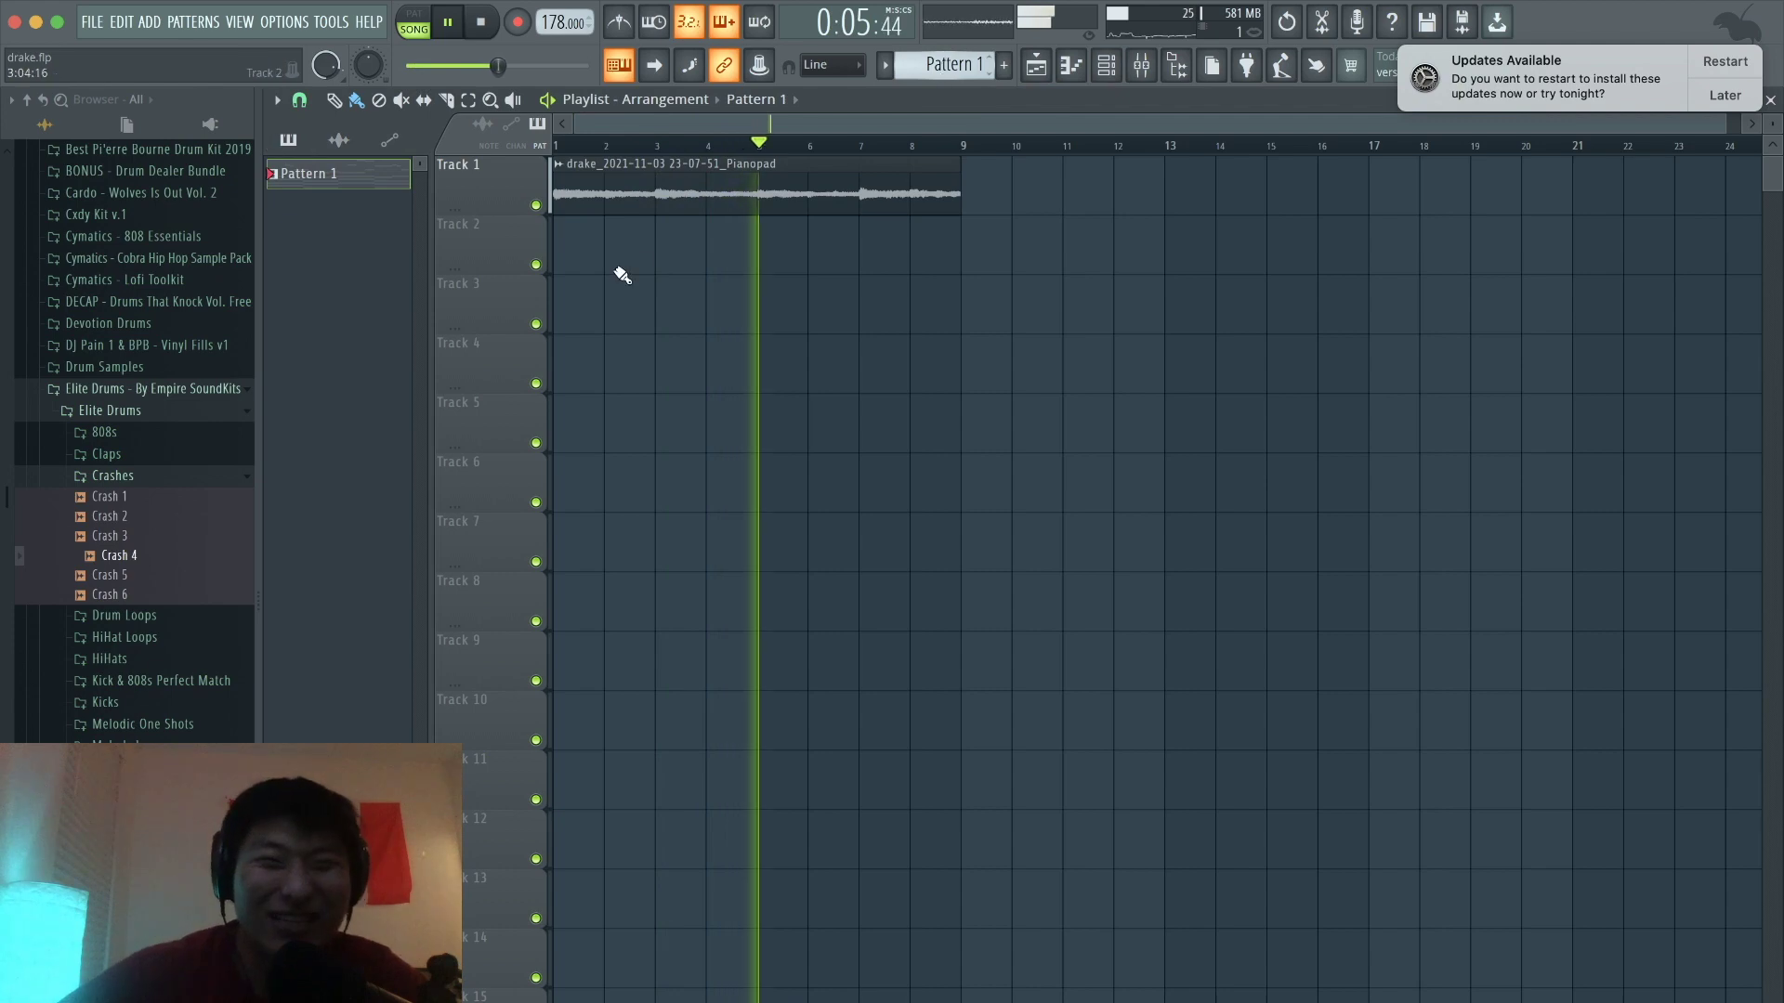
click(582, 253)
key(space)
right_click(812, 244)
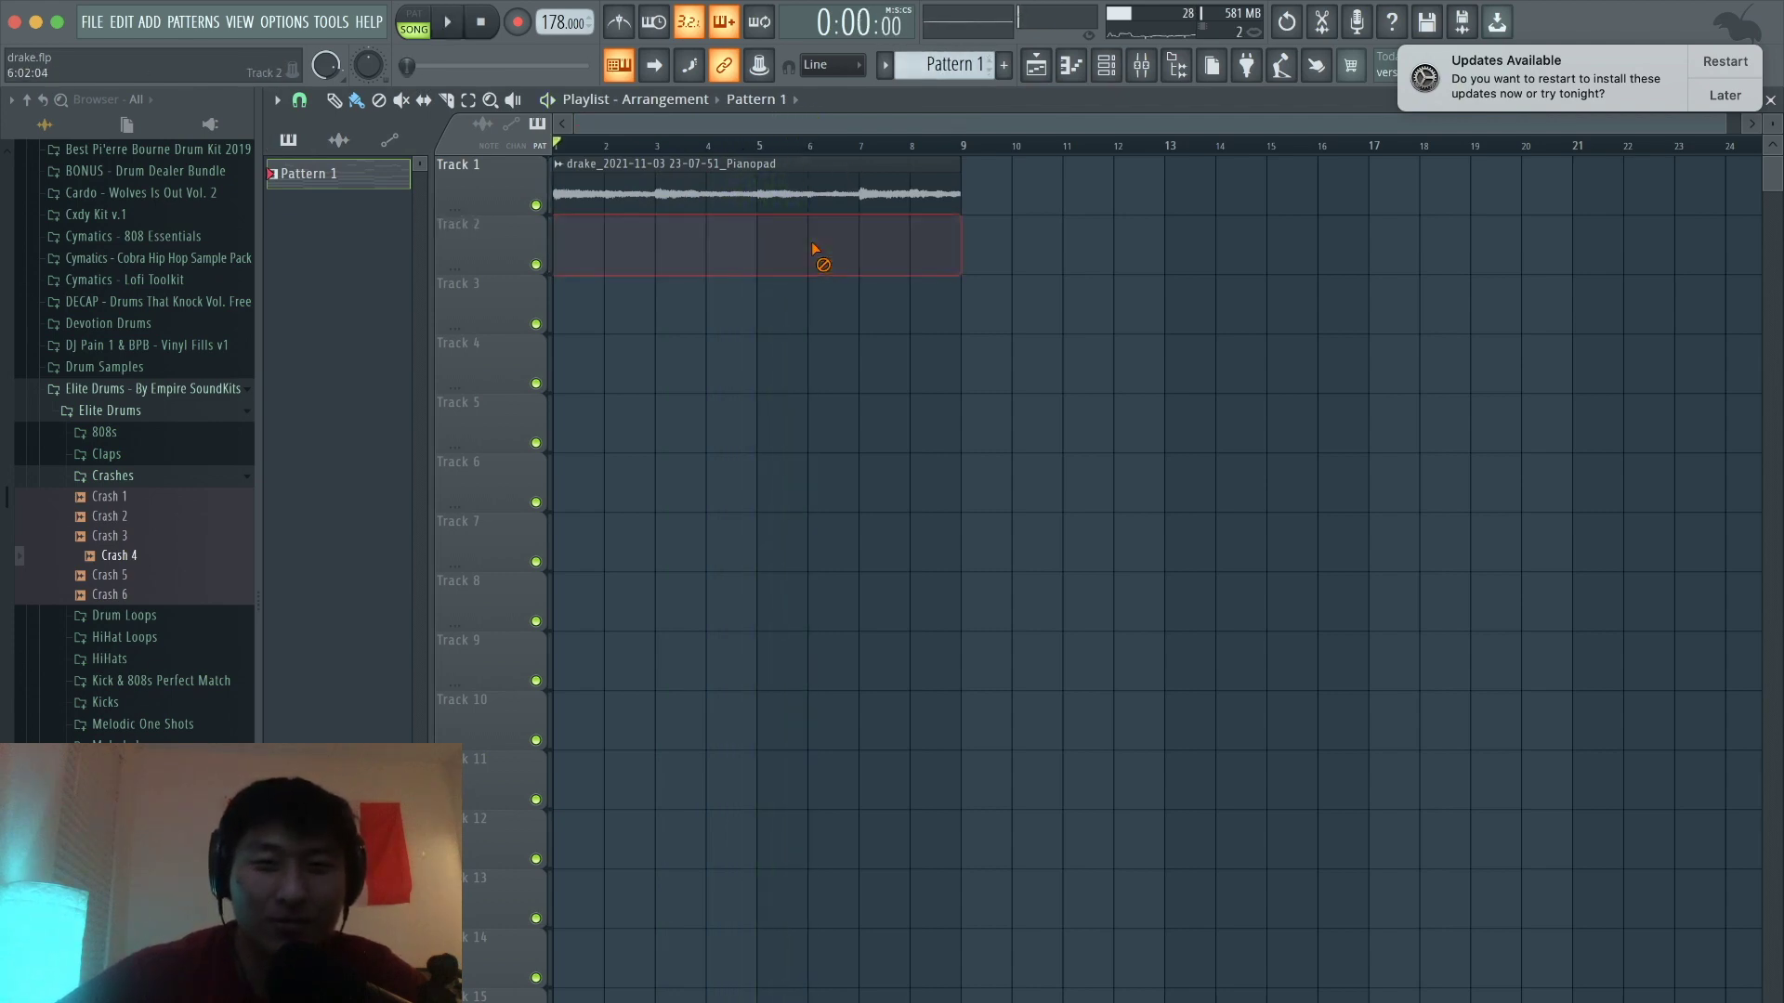
key(super+z)
Step: Mute the Pianopad channel in the channel rack and check it with a very short playback
key(F6)
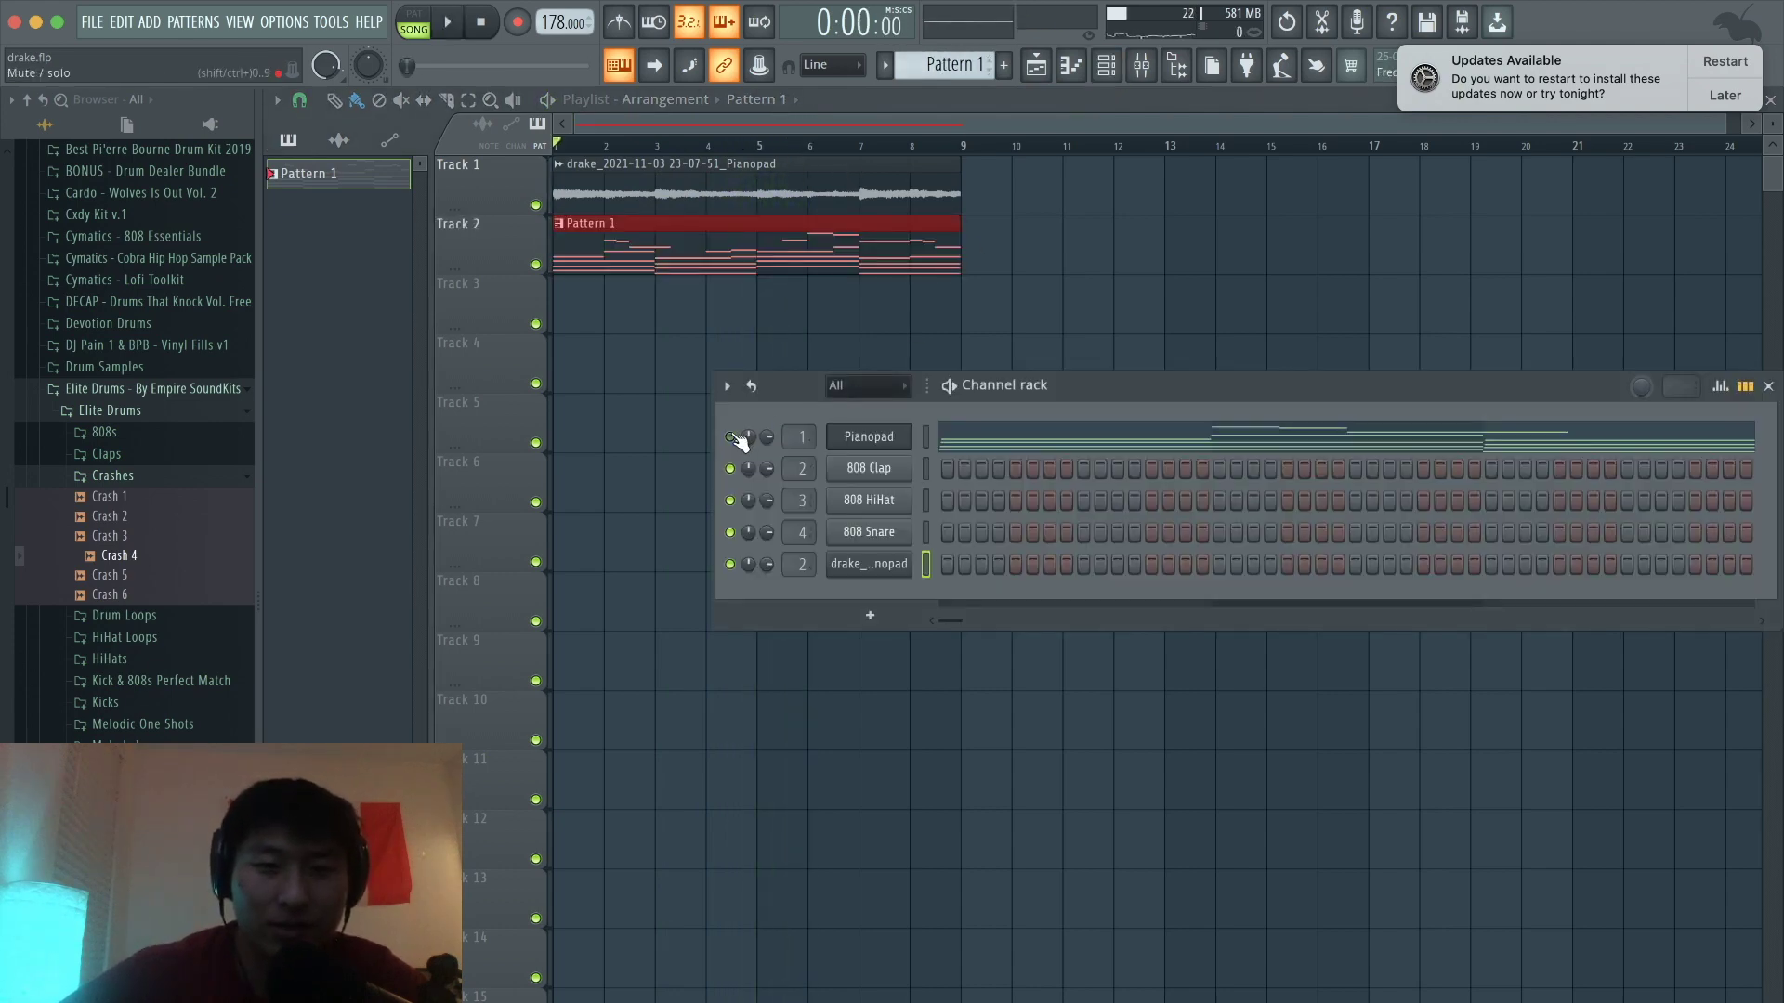
click(731, 437)
key(space)
key(space)
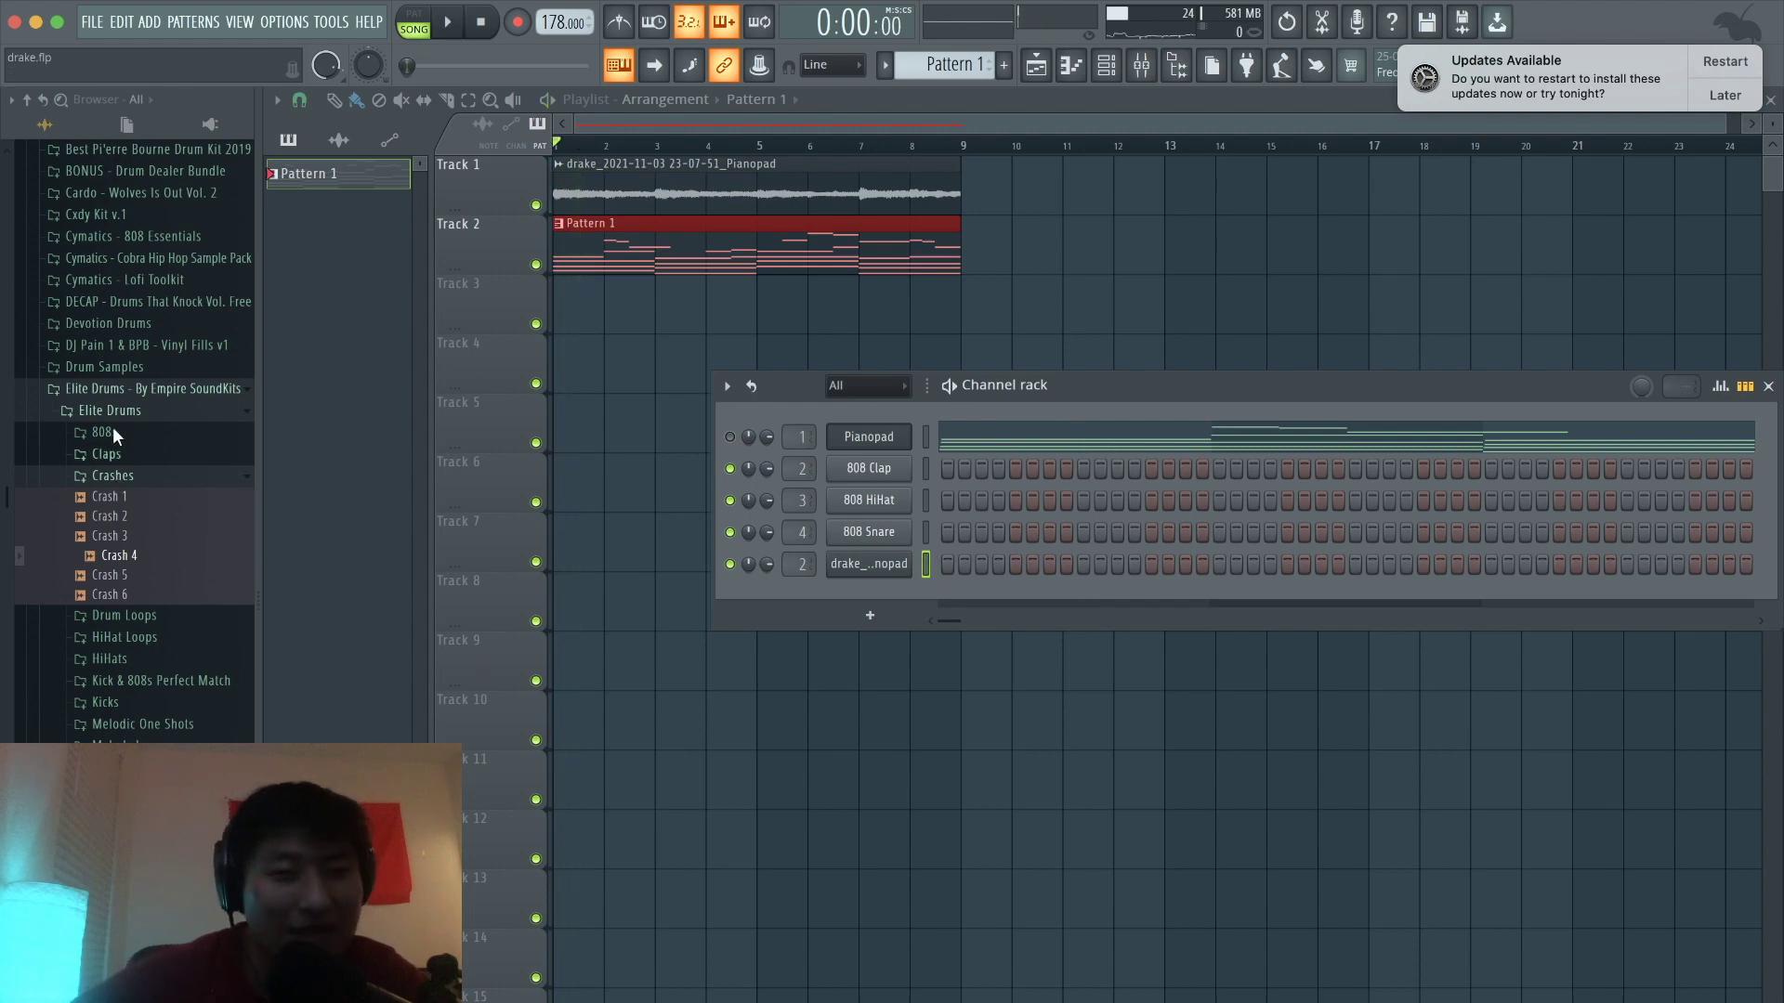
Step: Add the bekfast 808 from the Tony Shen Slap Pack VOL 3 folder as a new channel in the rack
click(113, 396)
scroll(111, 616, down, 10)
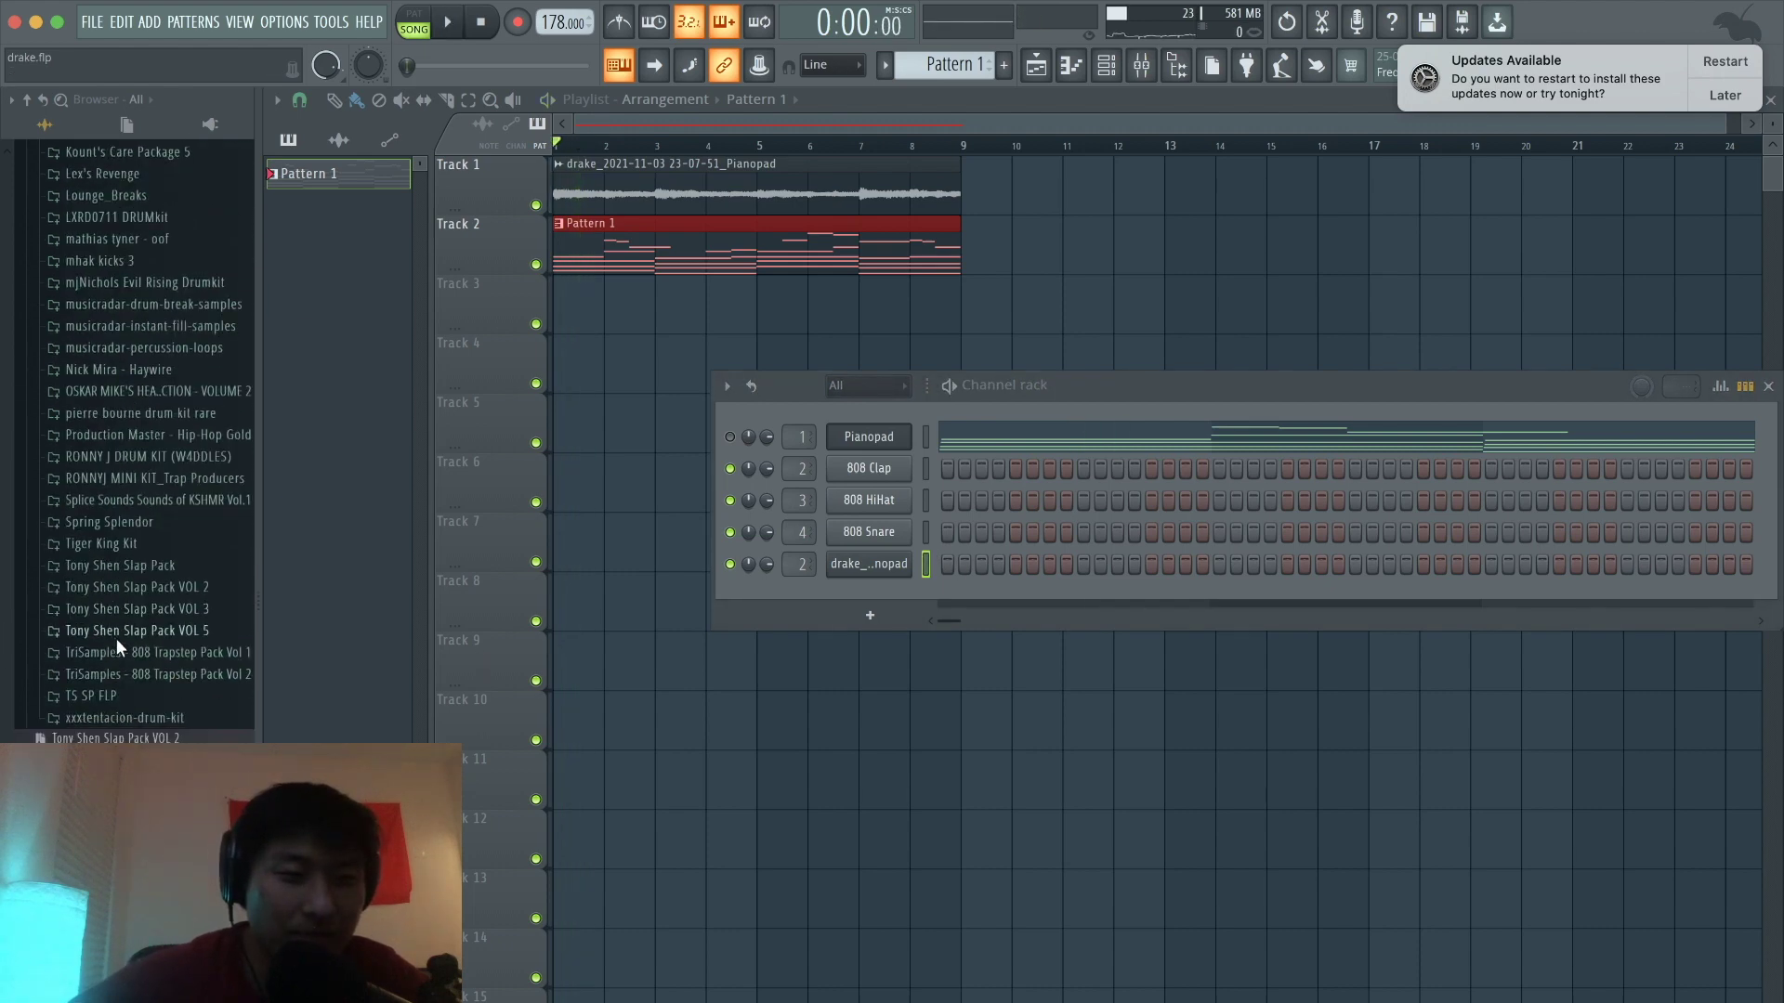
click(114, 612)
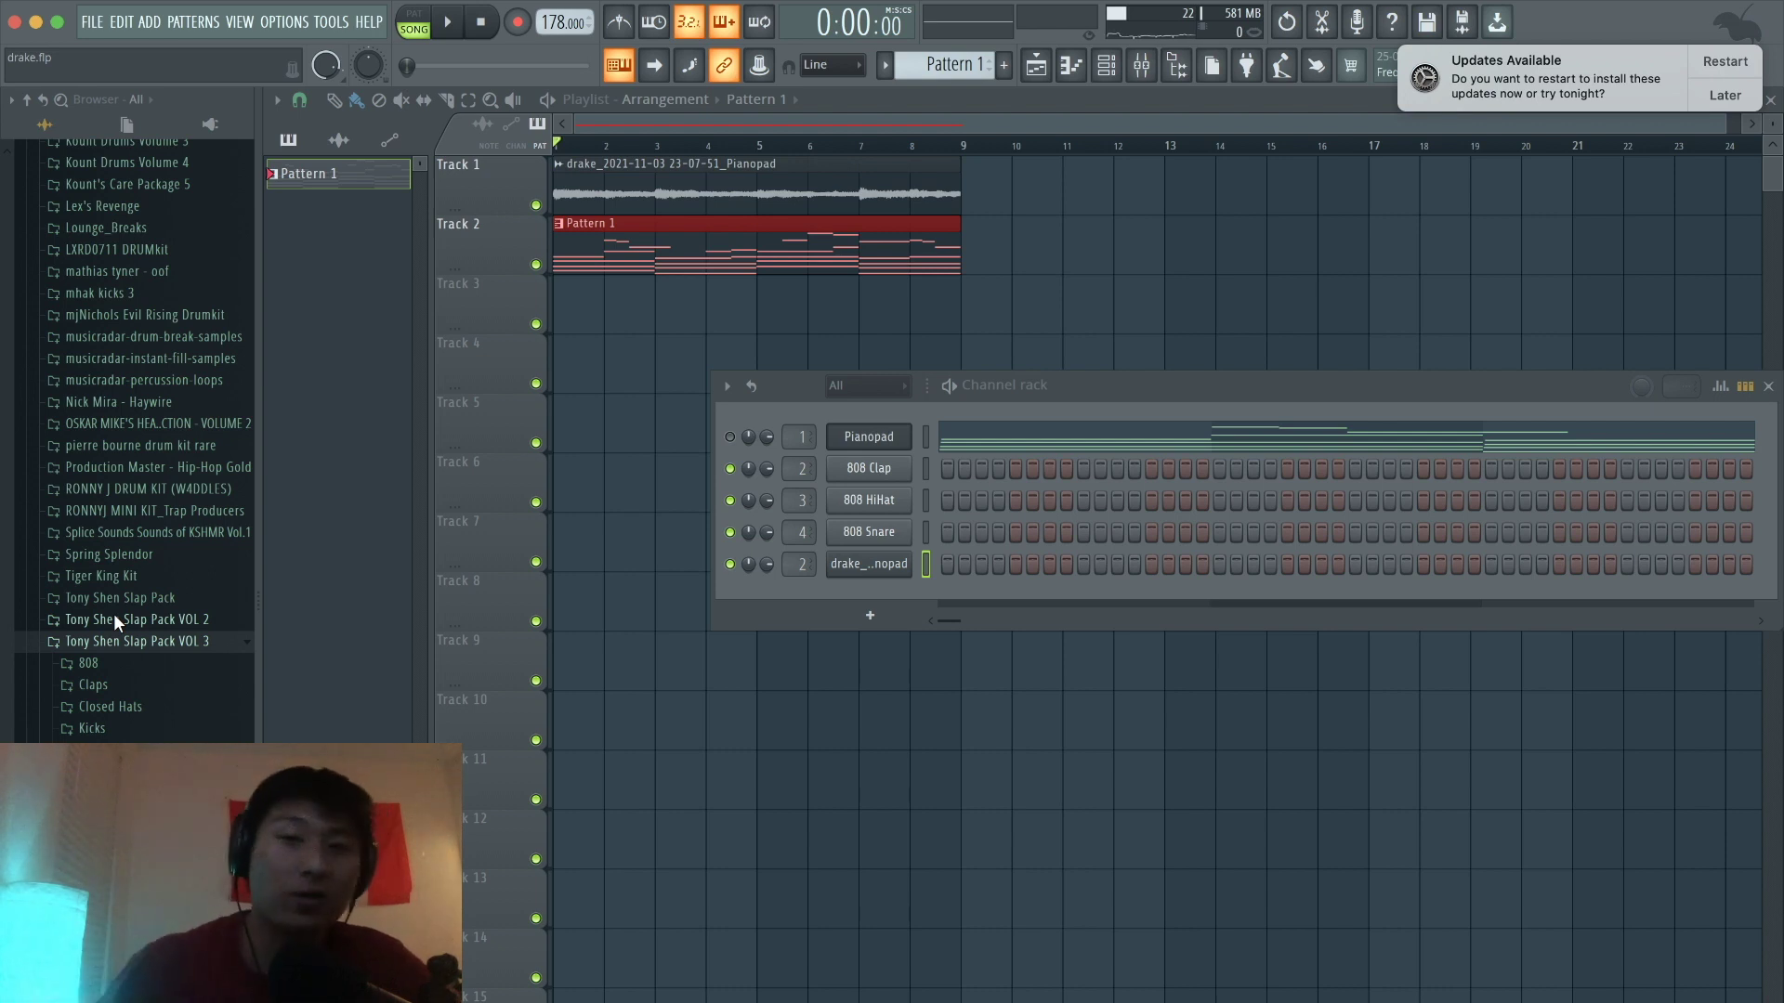
click(93, 663)
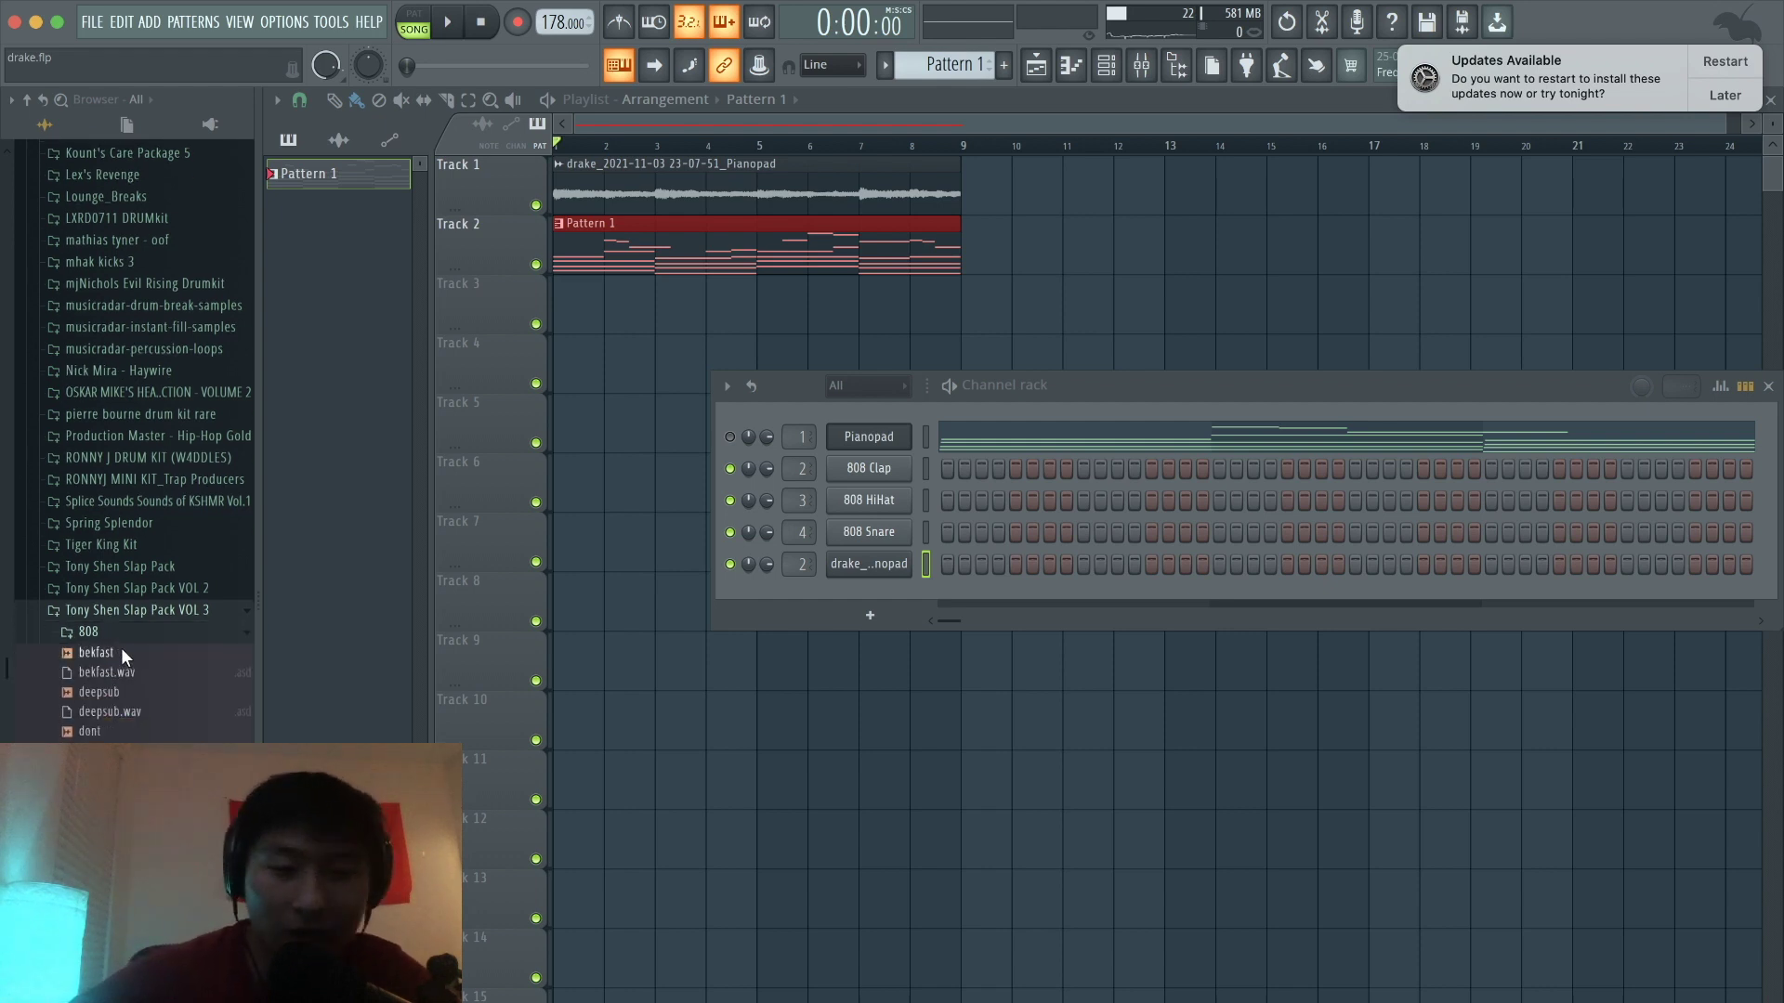
click(121, 650)
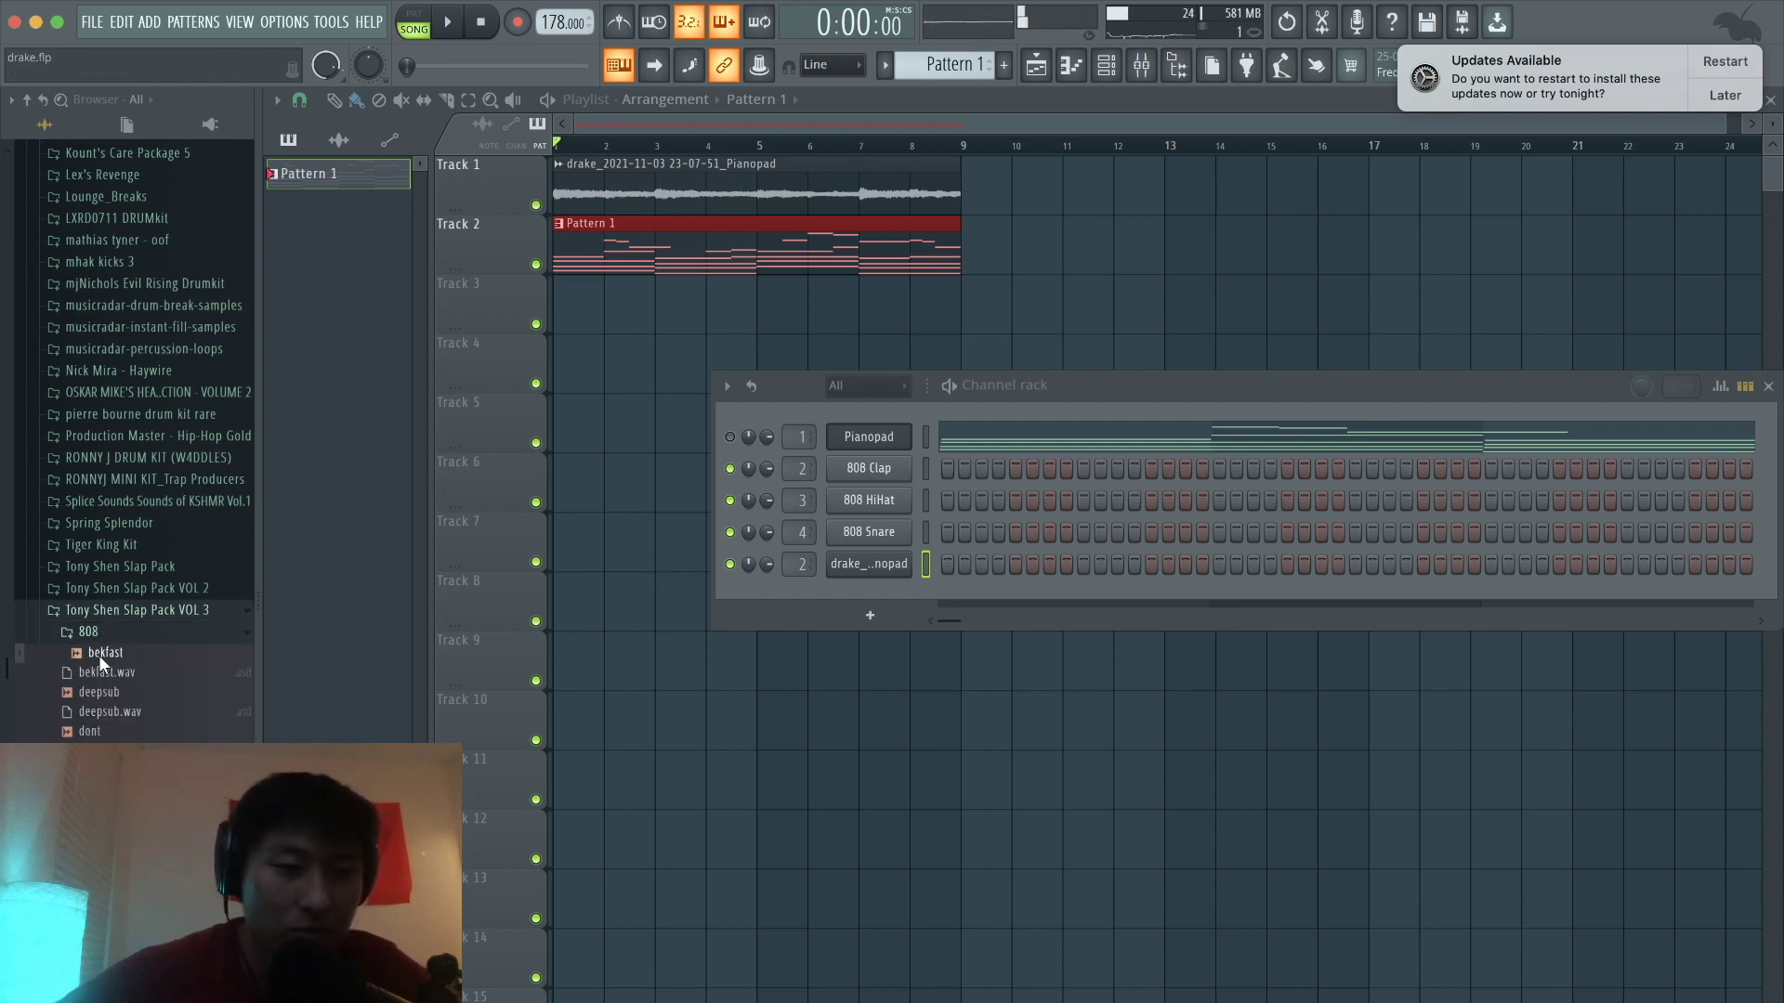
drag(98, 655, 852, 595)
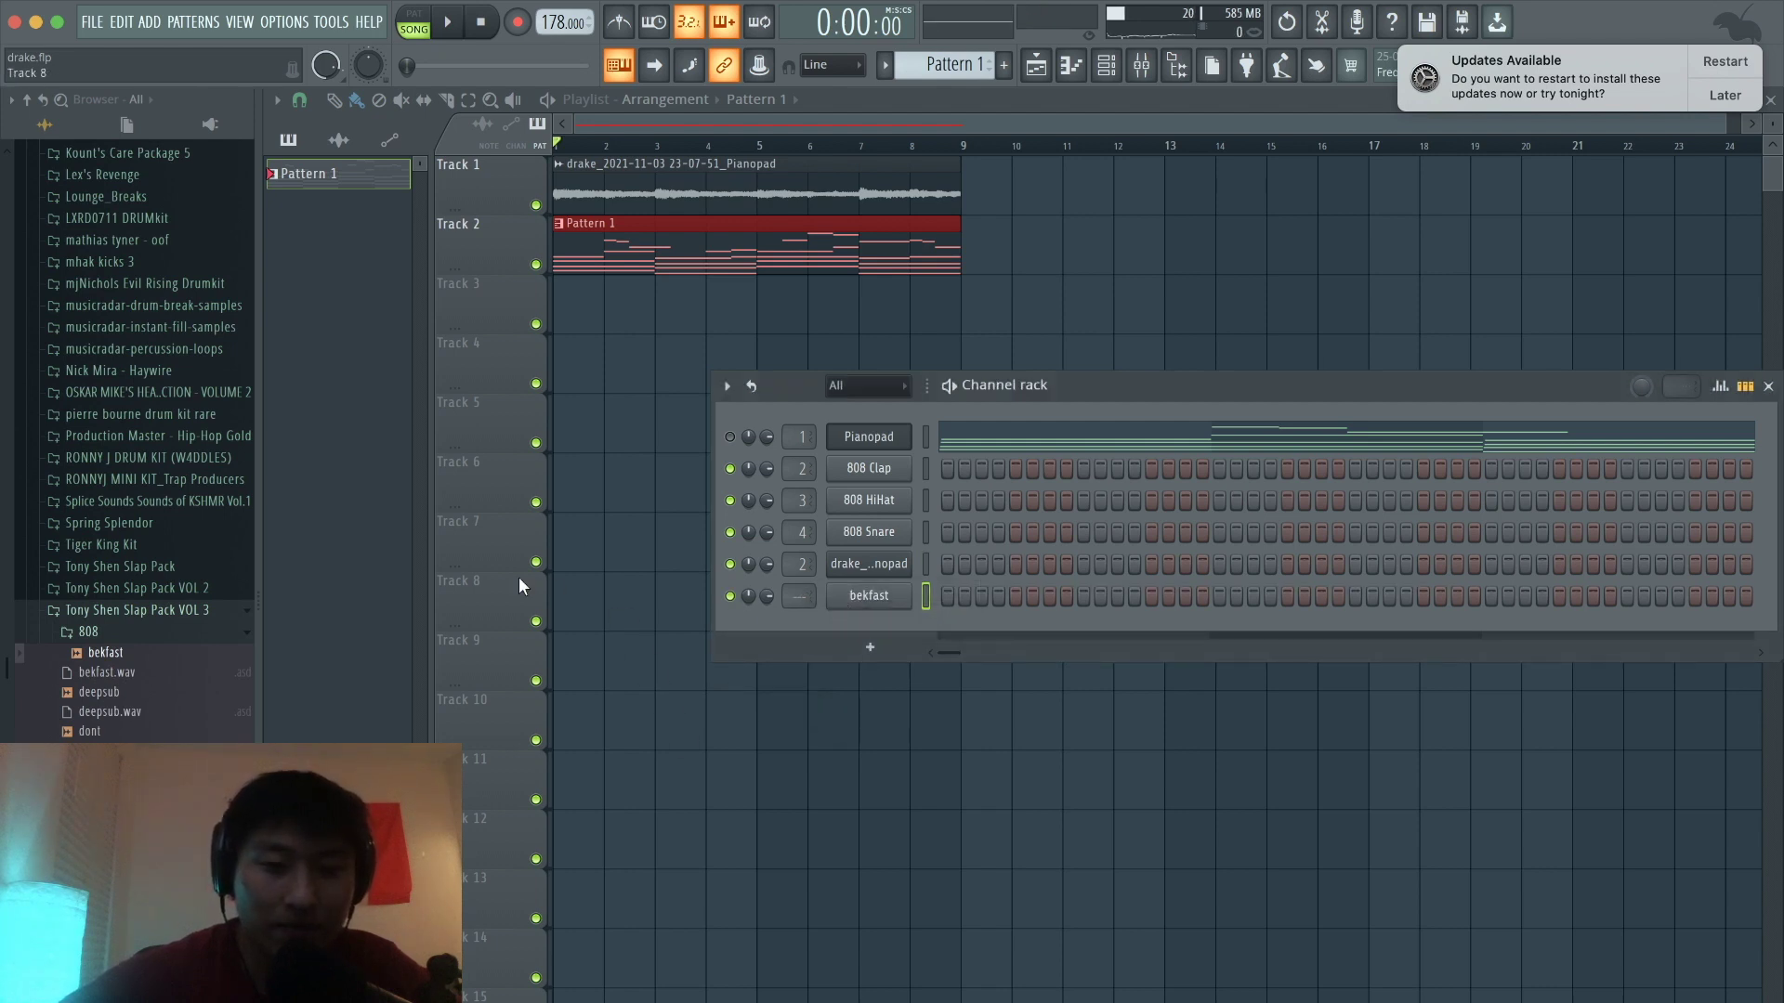
Step: Add the rick sample from the pack's Claps folder as a new channel below bekfast
click(194, 630)
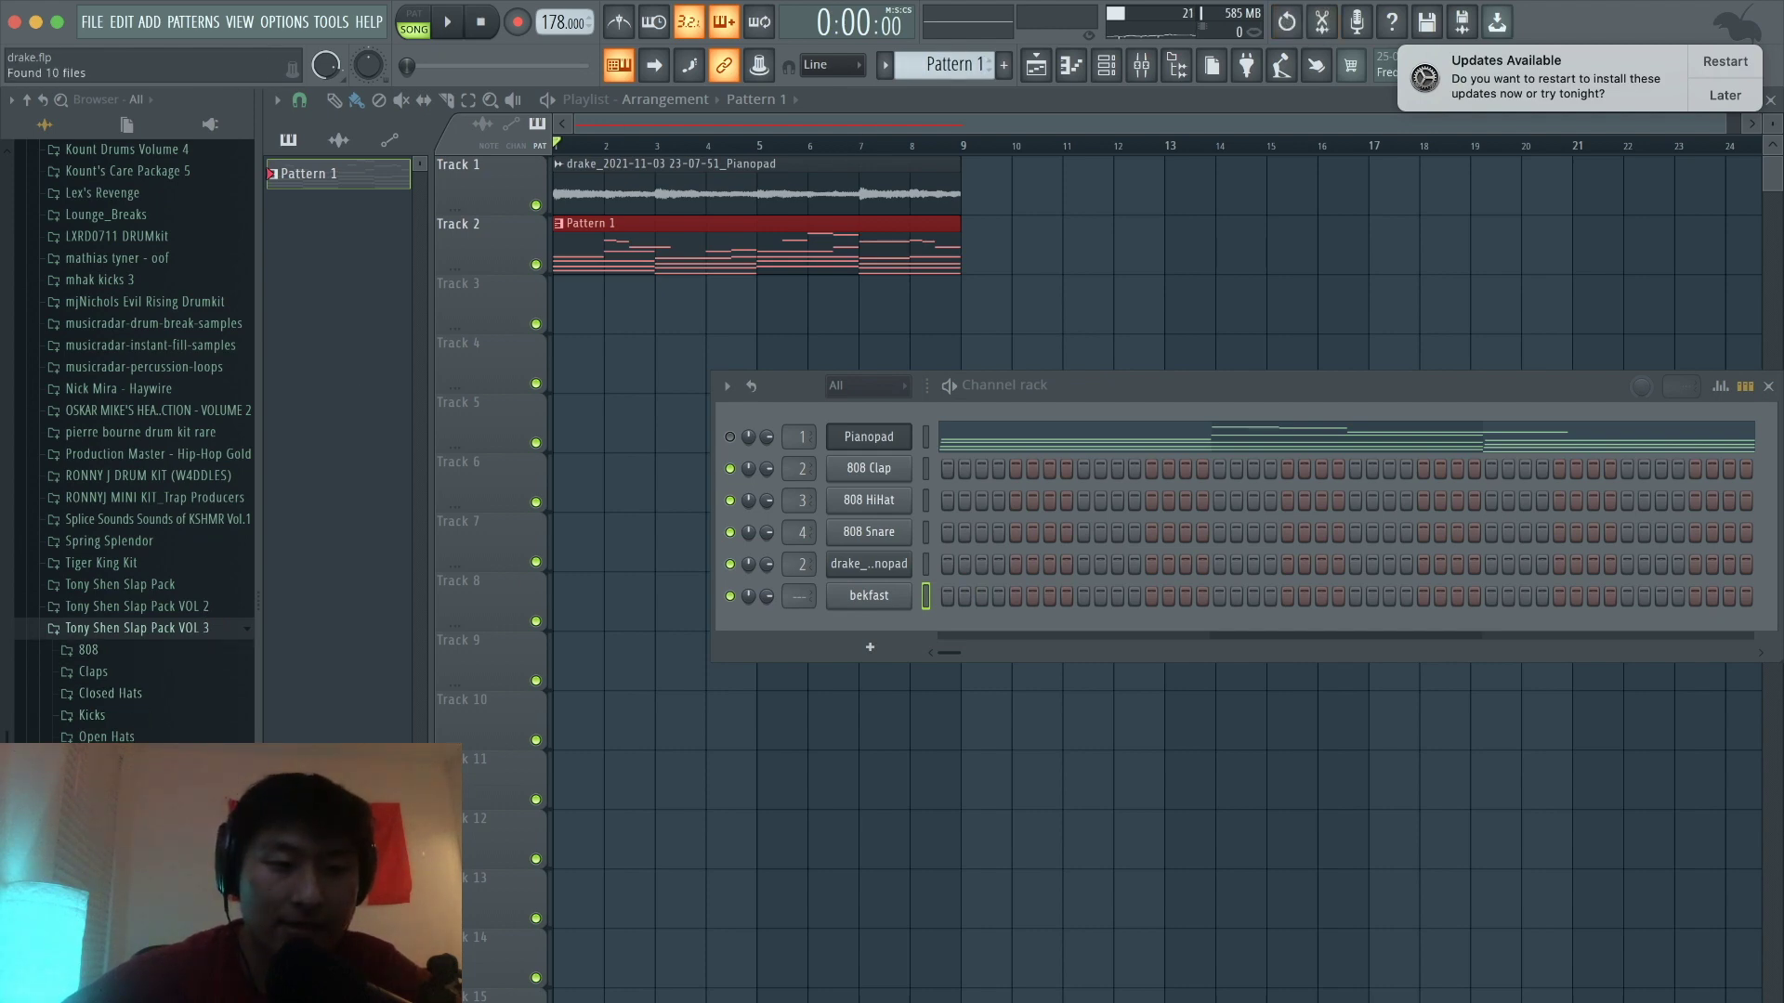
click(109, 677)
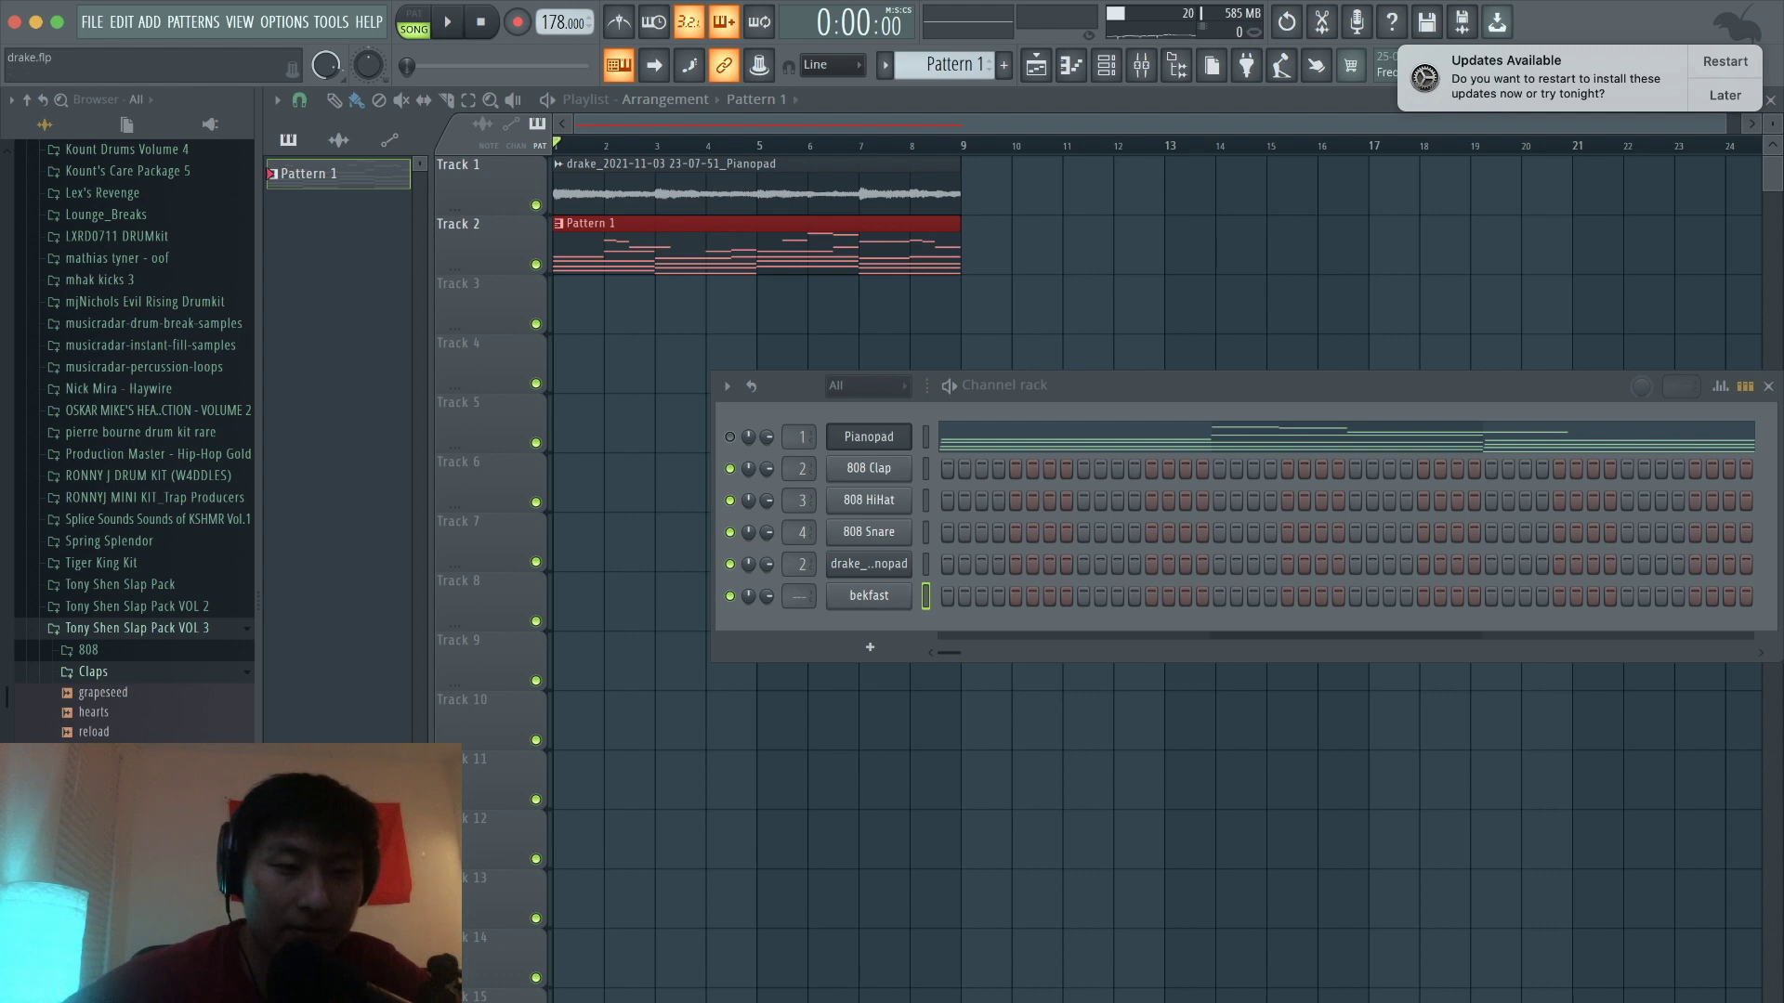
drag(97, 751, 854, 631)
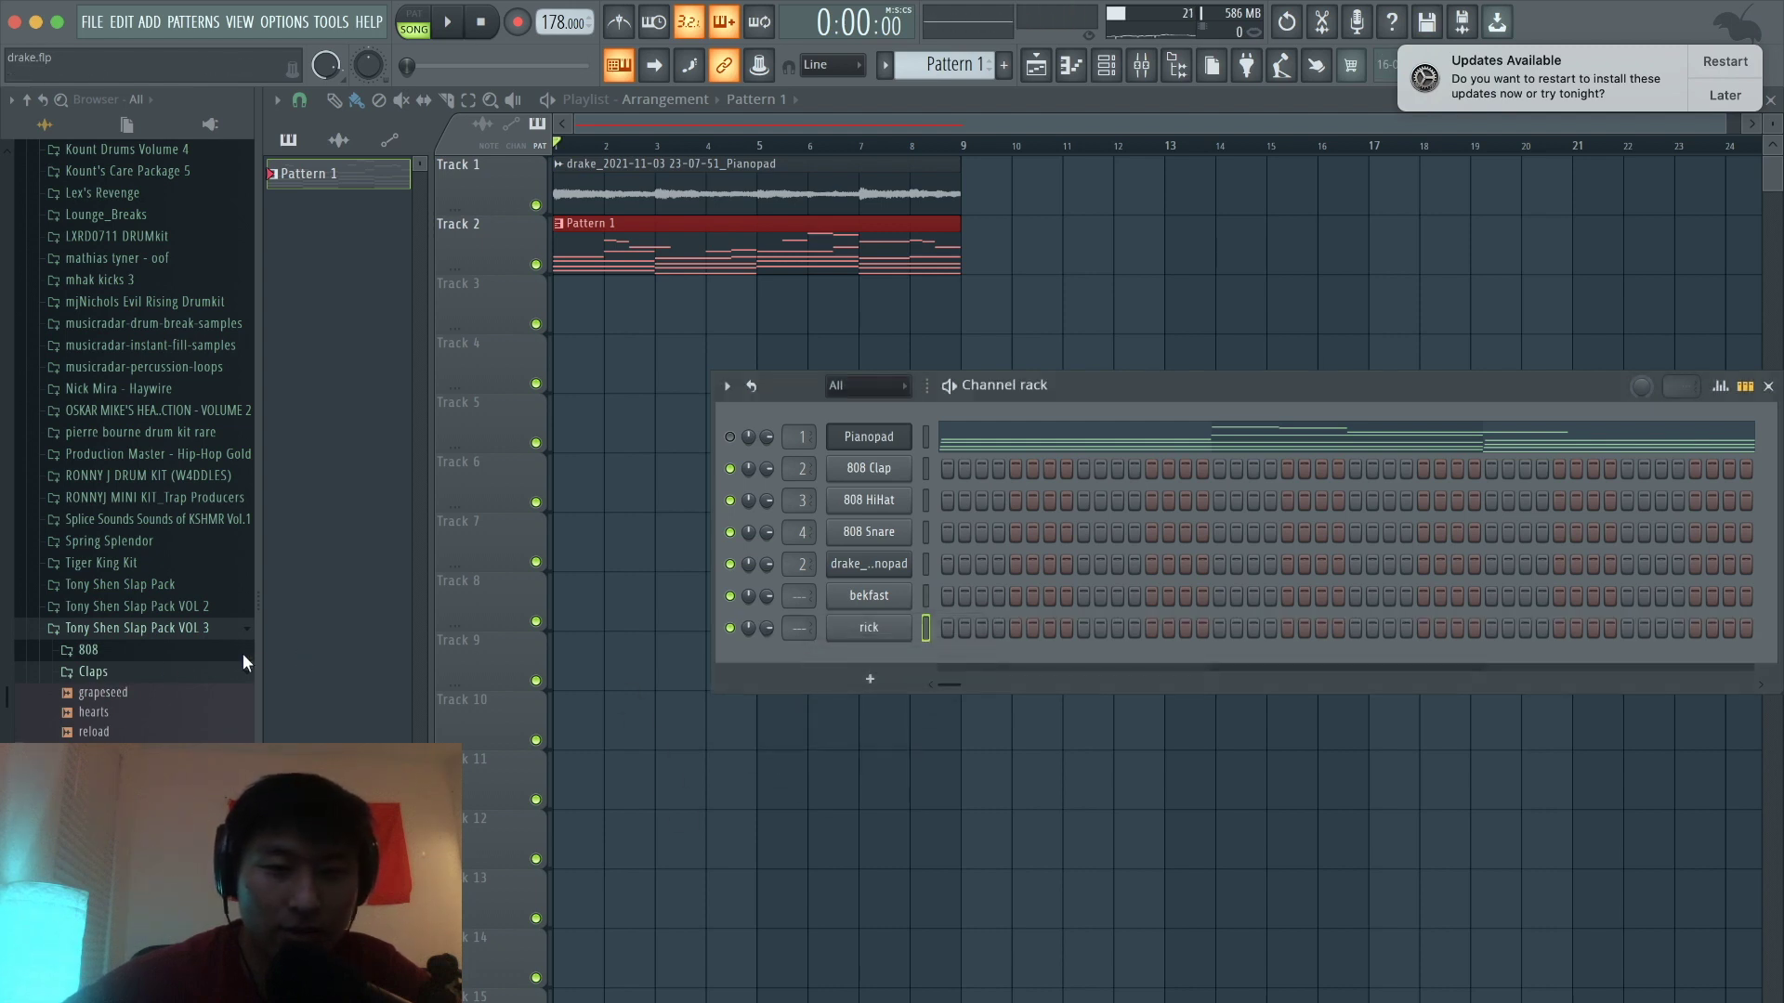
Step: Add the lickers sample from the pack's Closed Hats folder as a new channel below rick
click(154, 672)
click(132, 694)
click(98, 754)
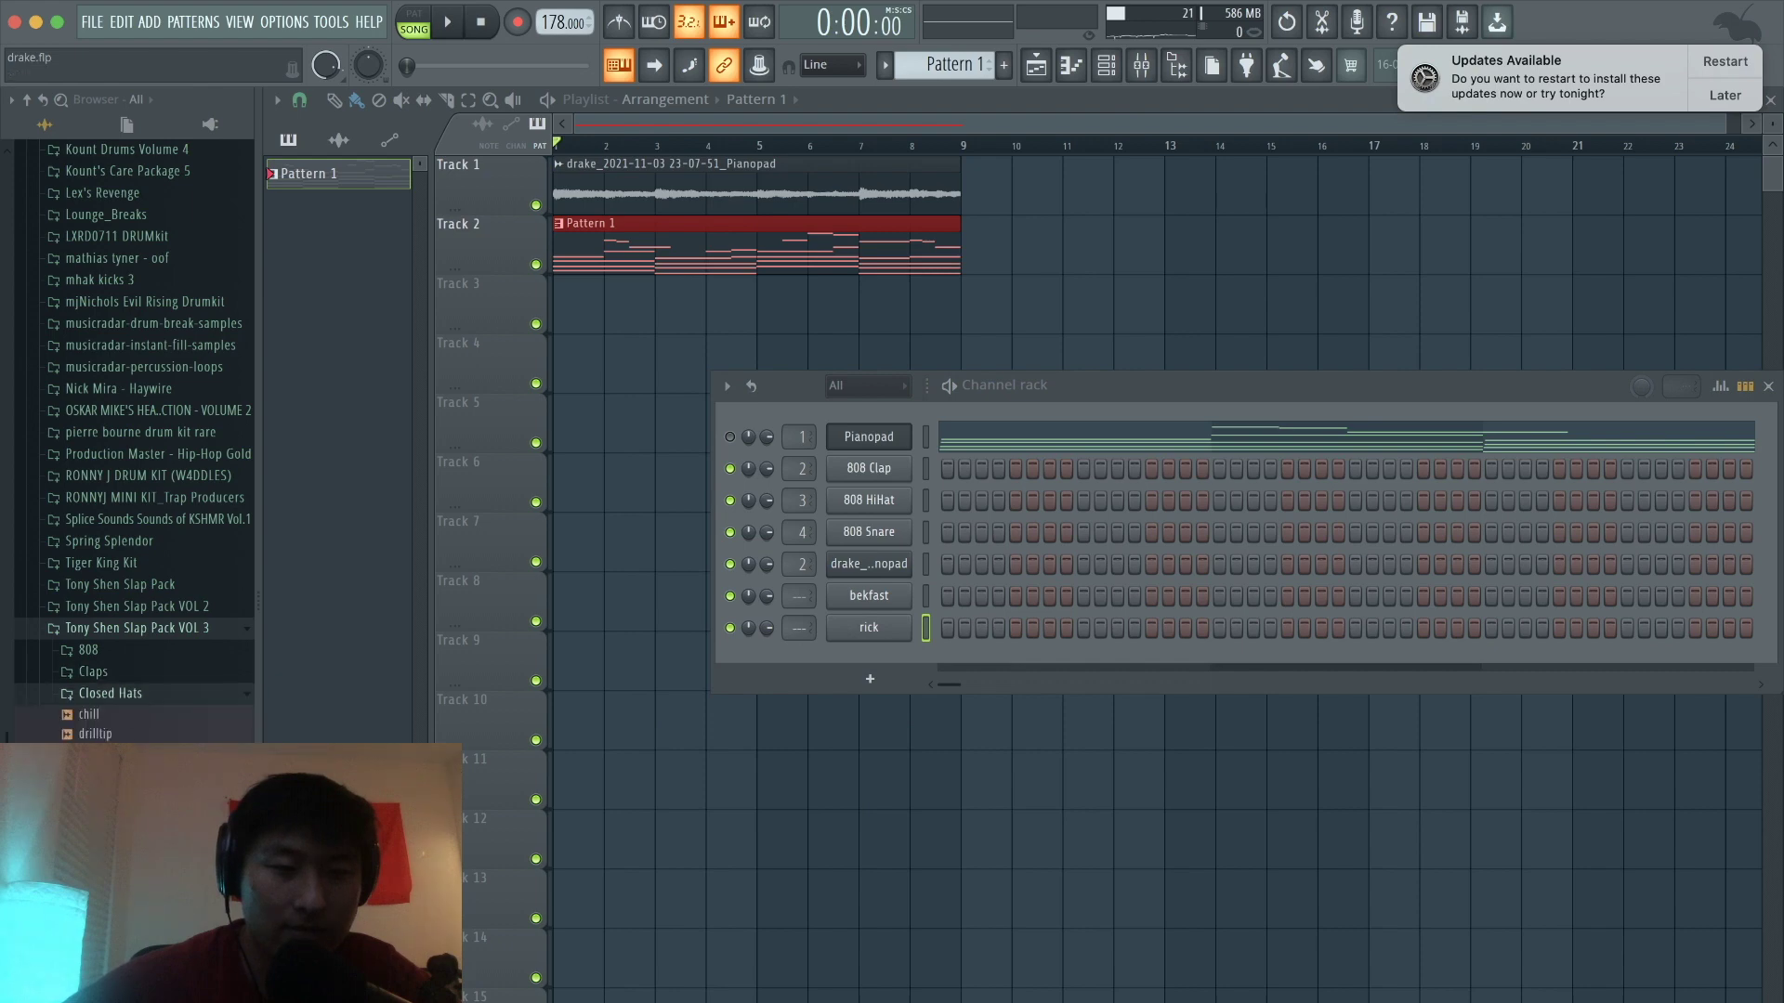
drag(97, 773, 867, 652)
Step: Program rick clap hits on steps 9, 25 and 41 while the loop plays, and stop playback
click(1080, 627)
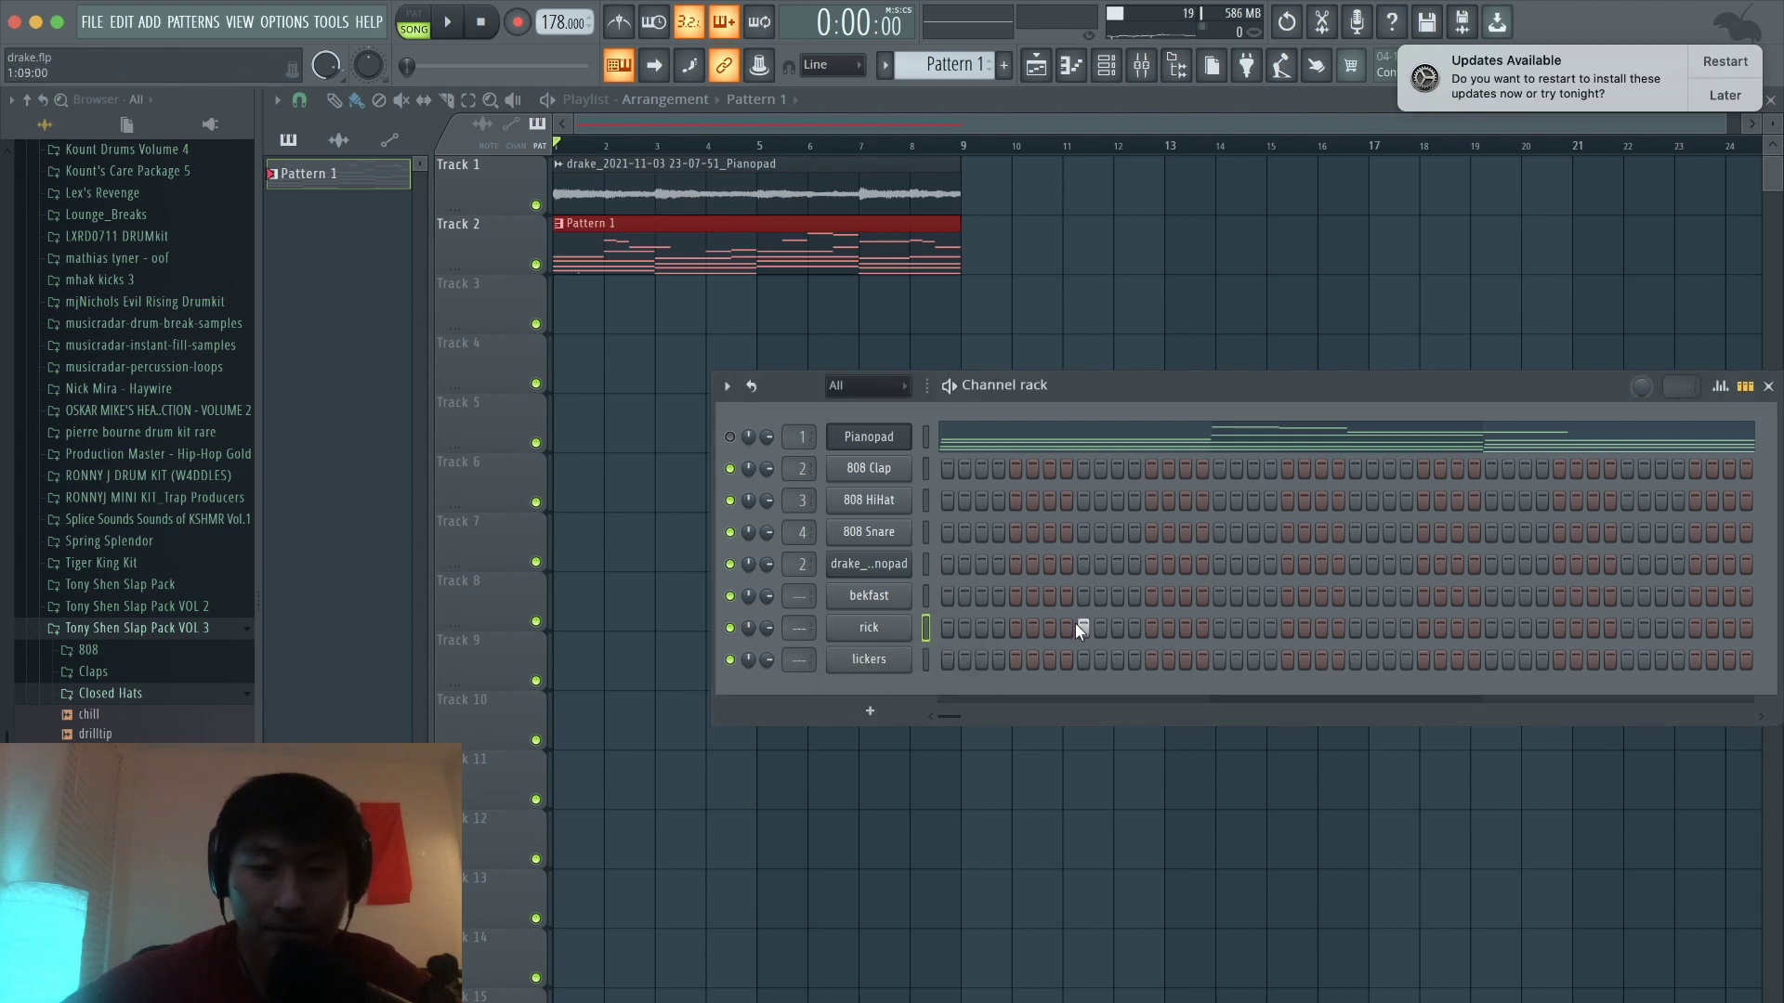
key(space)
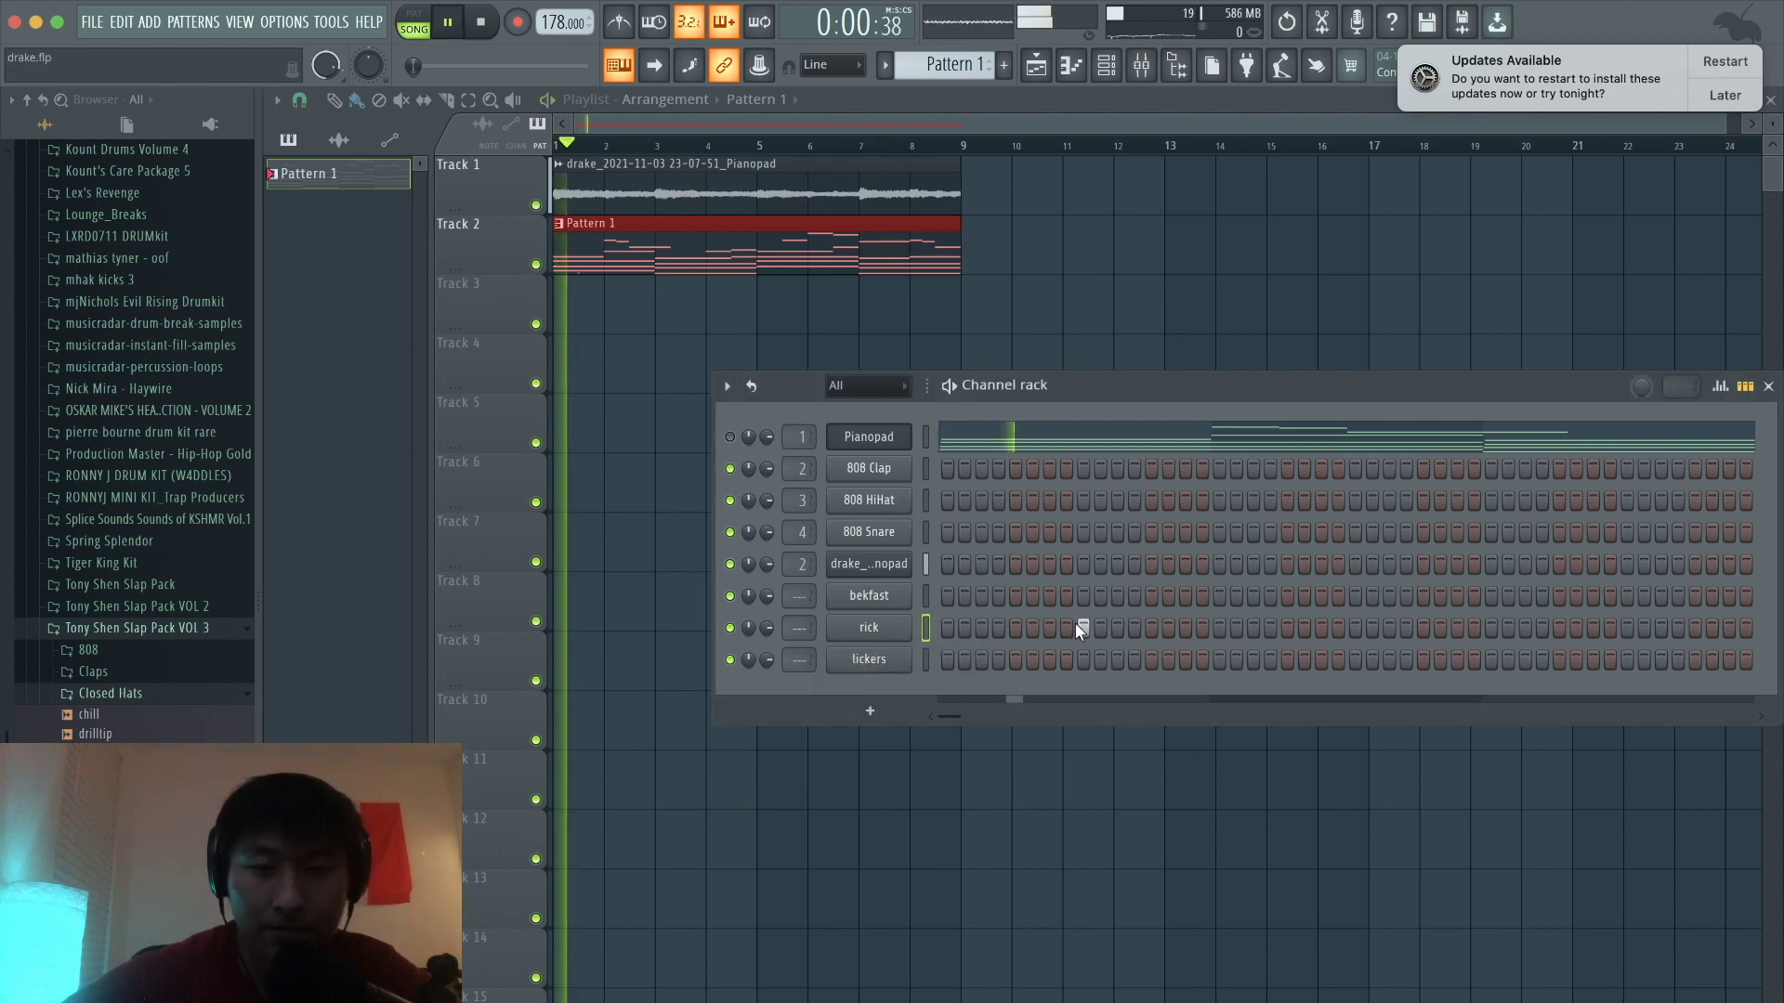
click(1355, 627)
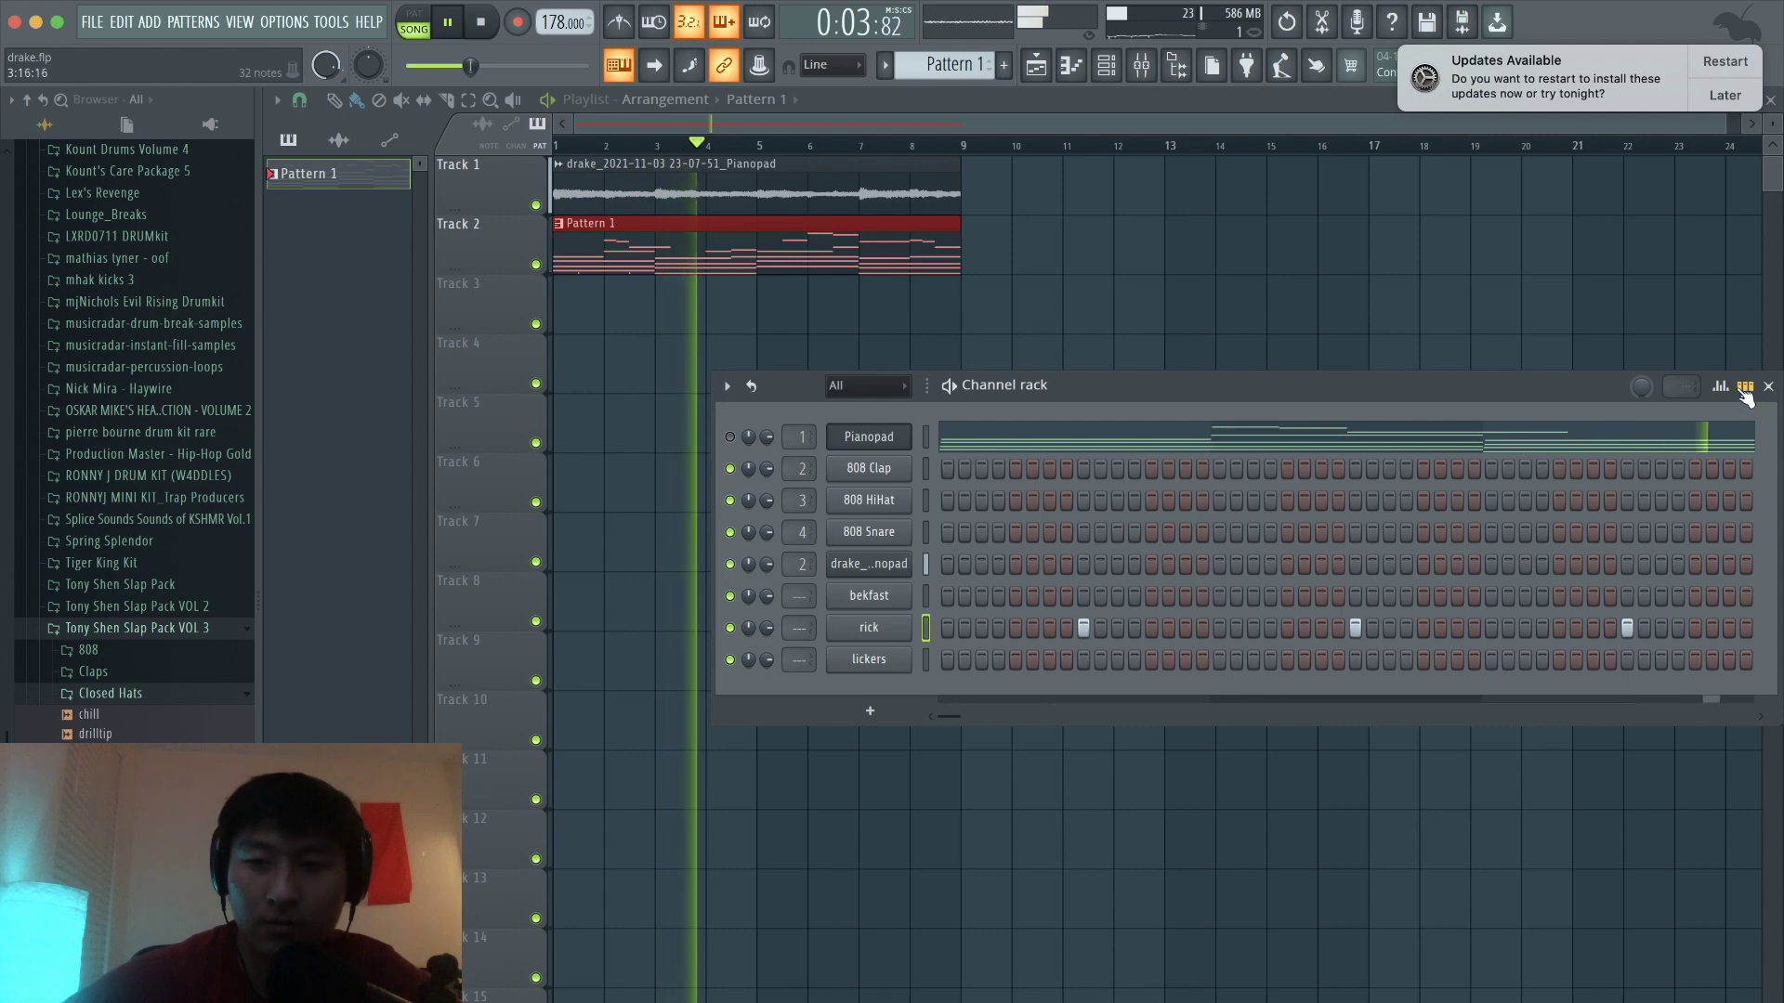
key(space)
Step: Continue the rick claps in the piano roll with one hit in the middle of every bar through bar 8
click(1745, 387)
click(1194, 637)
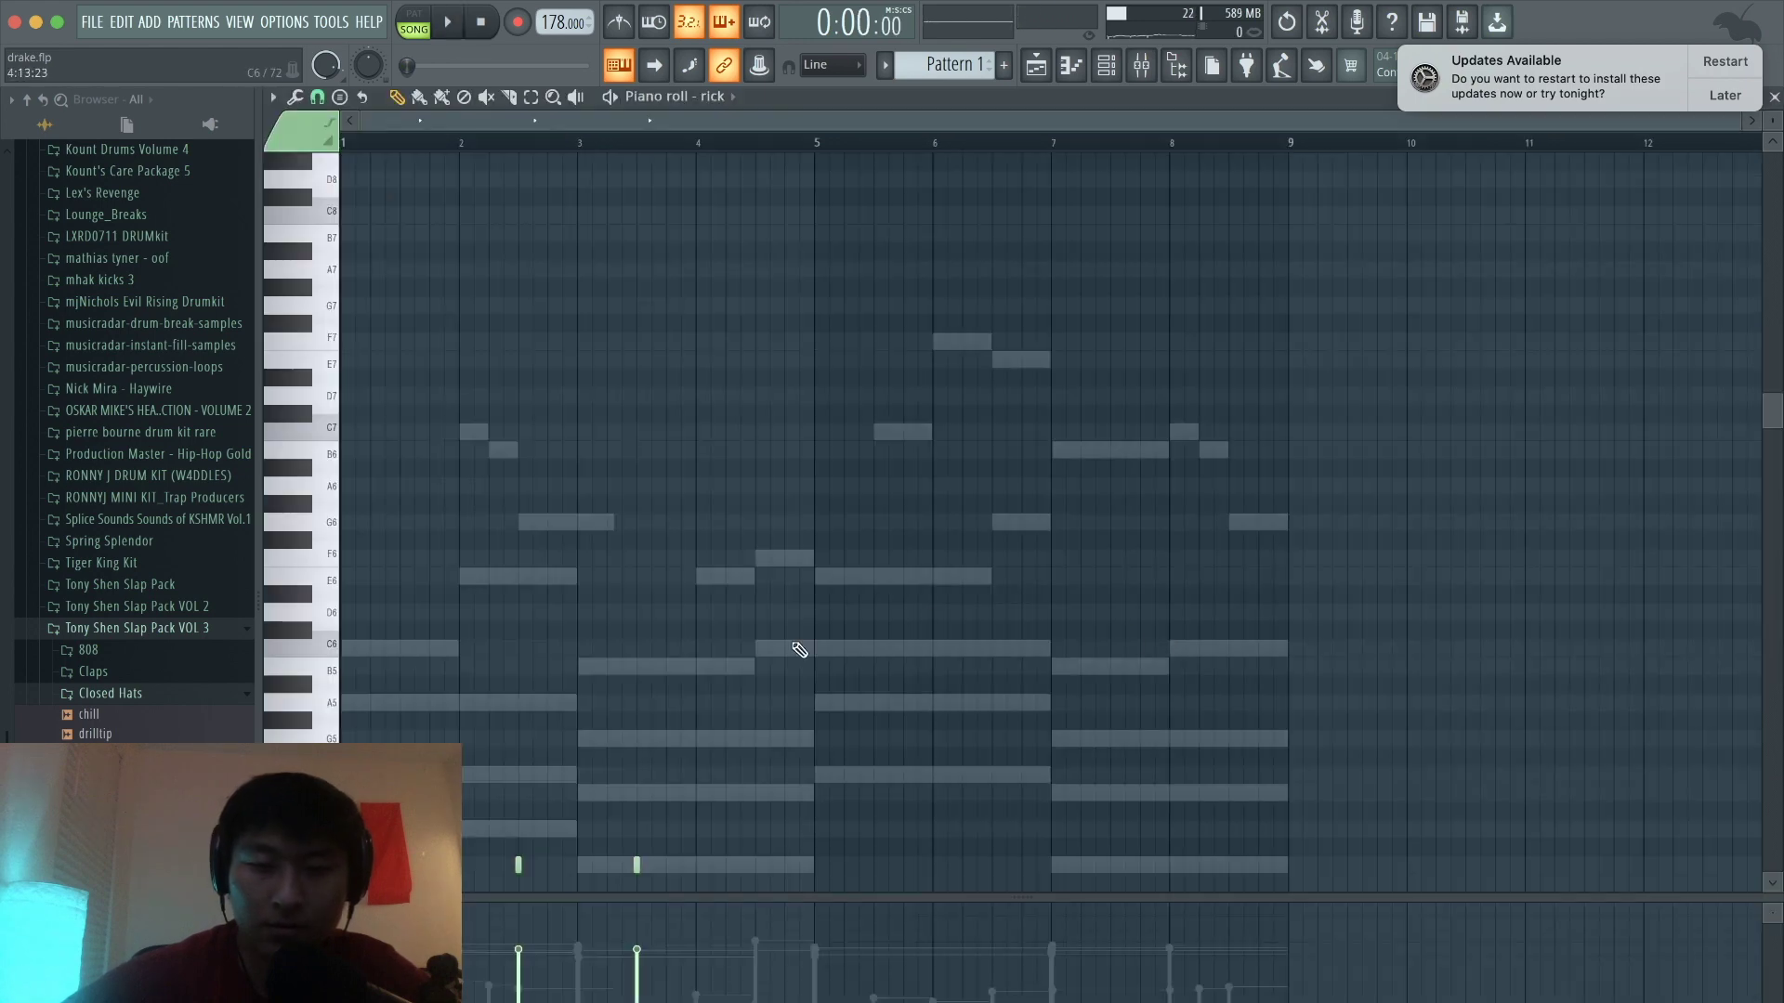
scroll(799, 650, down, 4)
drag(708, 796, 756, 777)
drag(1136, 810, 1112, 761)
key(ctrl+d)
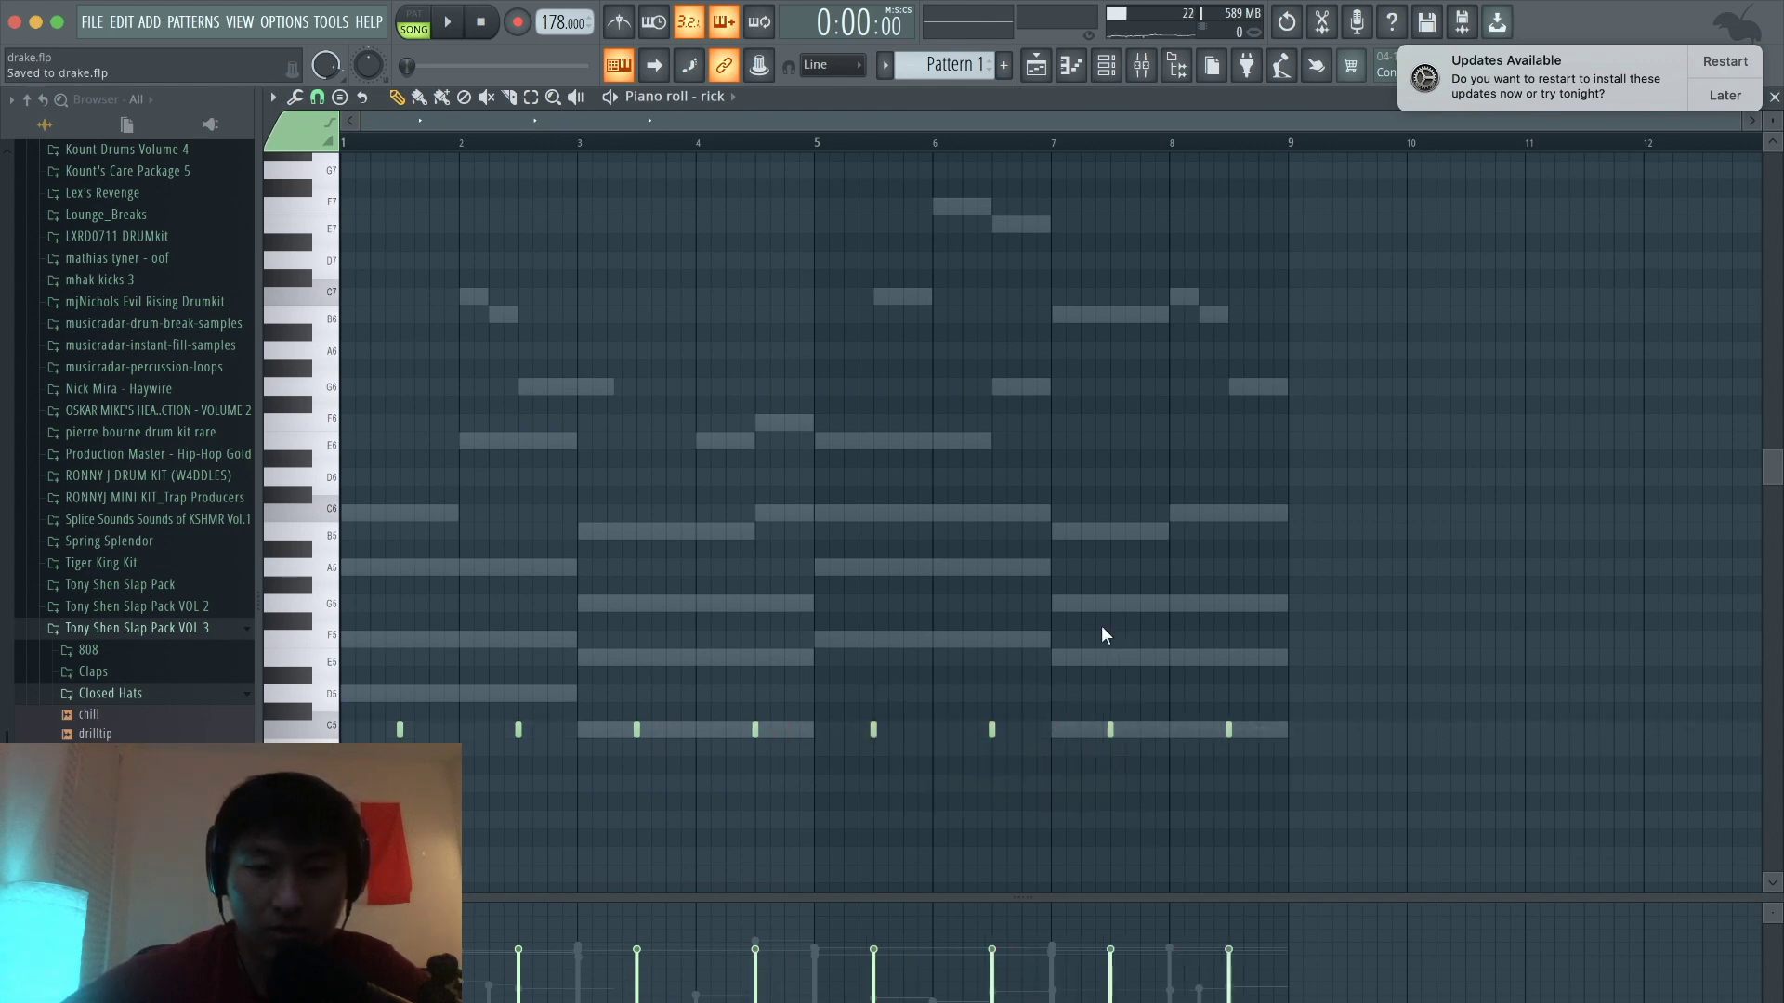
Step: Fill the lickers closed-hat channel each 2 steps and listen to the drums with the melody
click(1106, 65)
key(space)
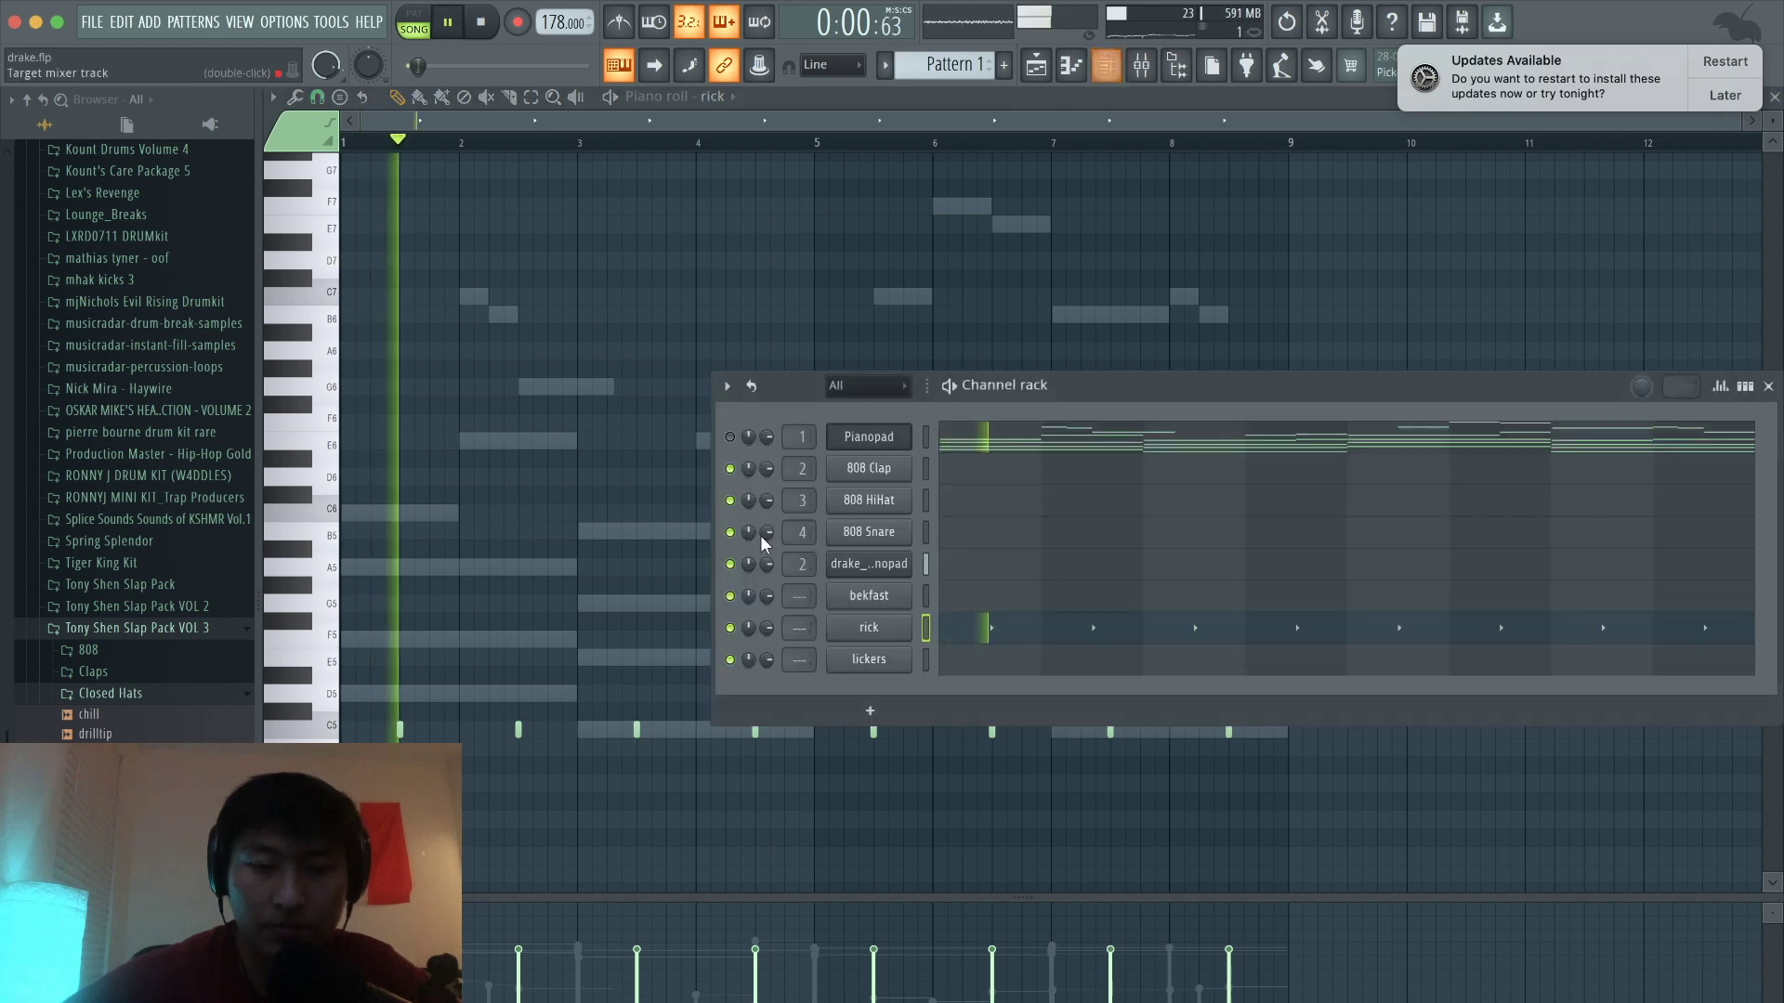
key(space)
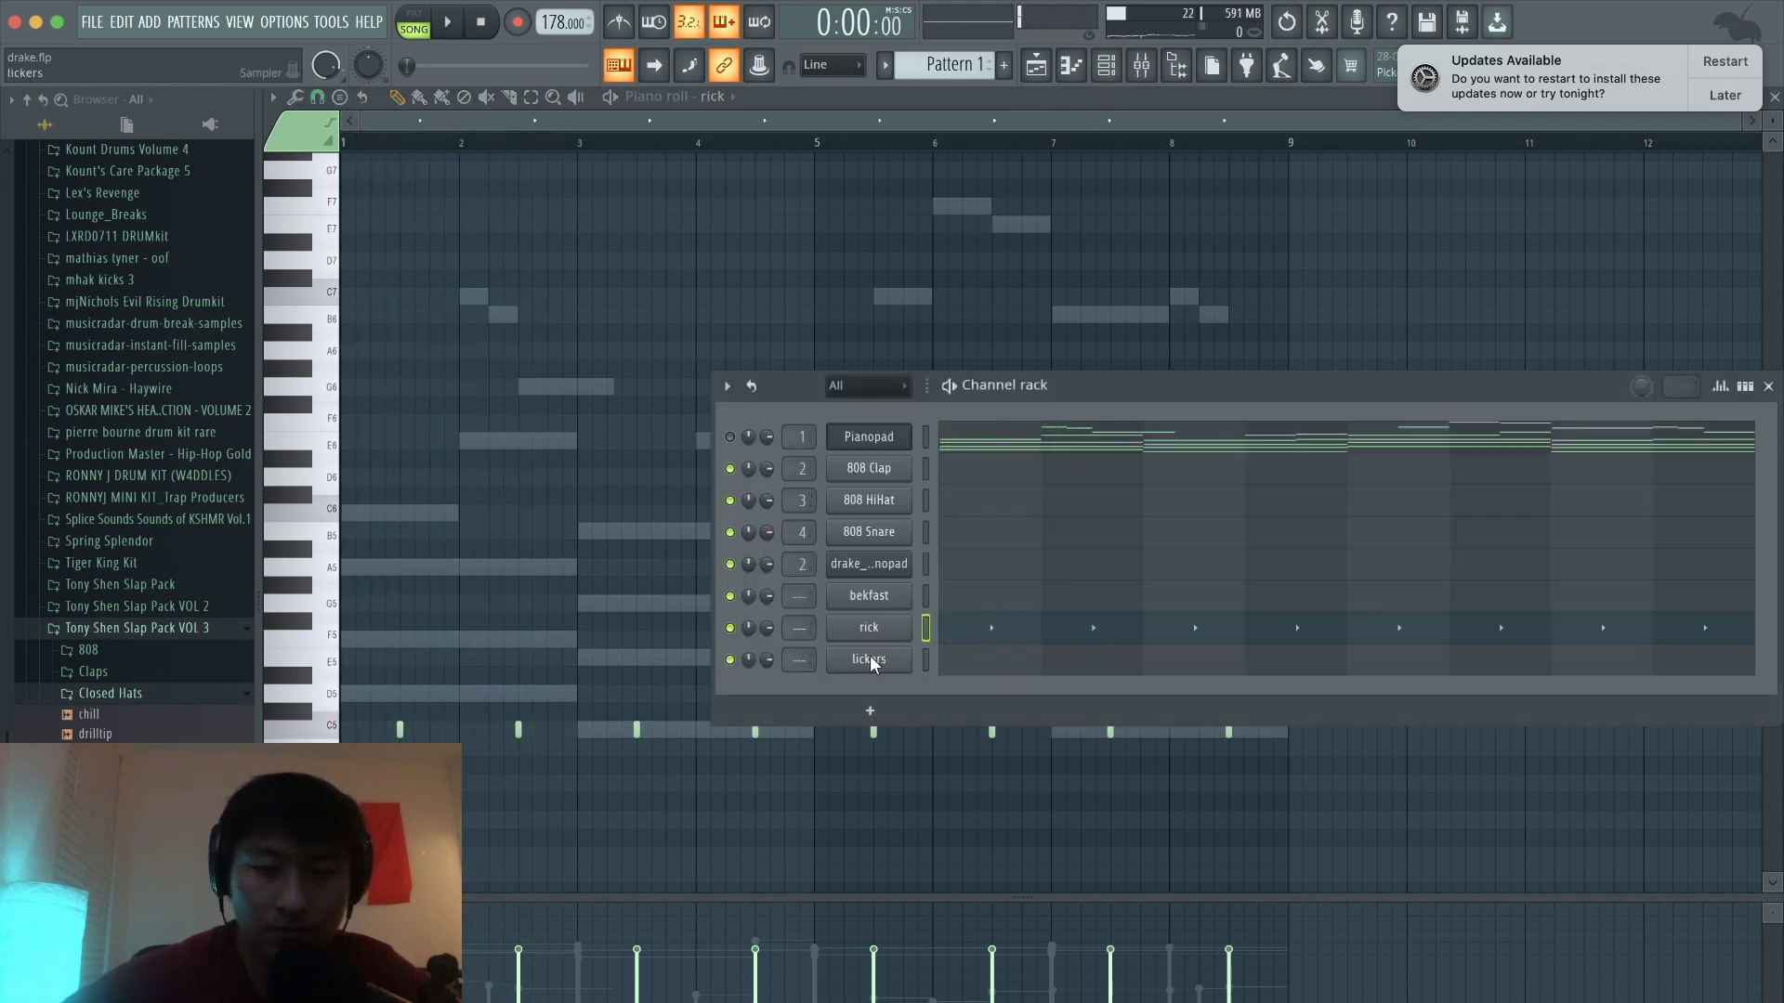
right_click(881, 660)
click(1137, 726)
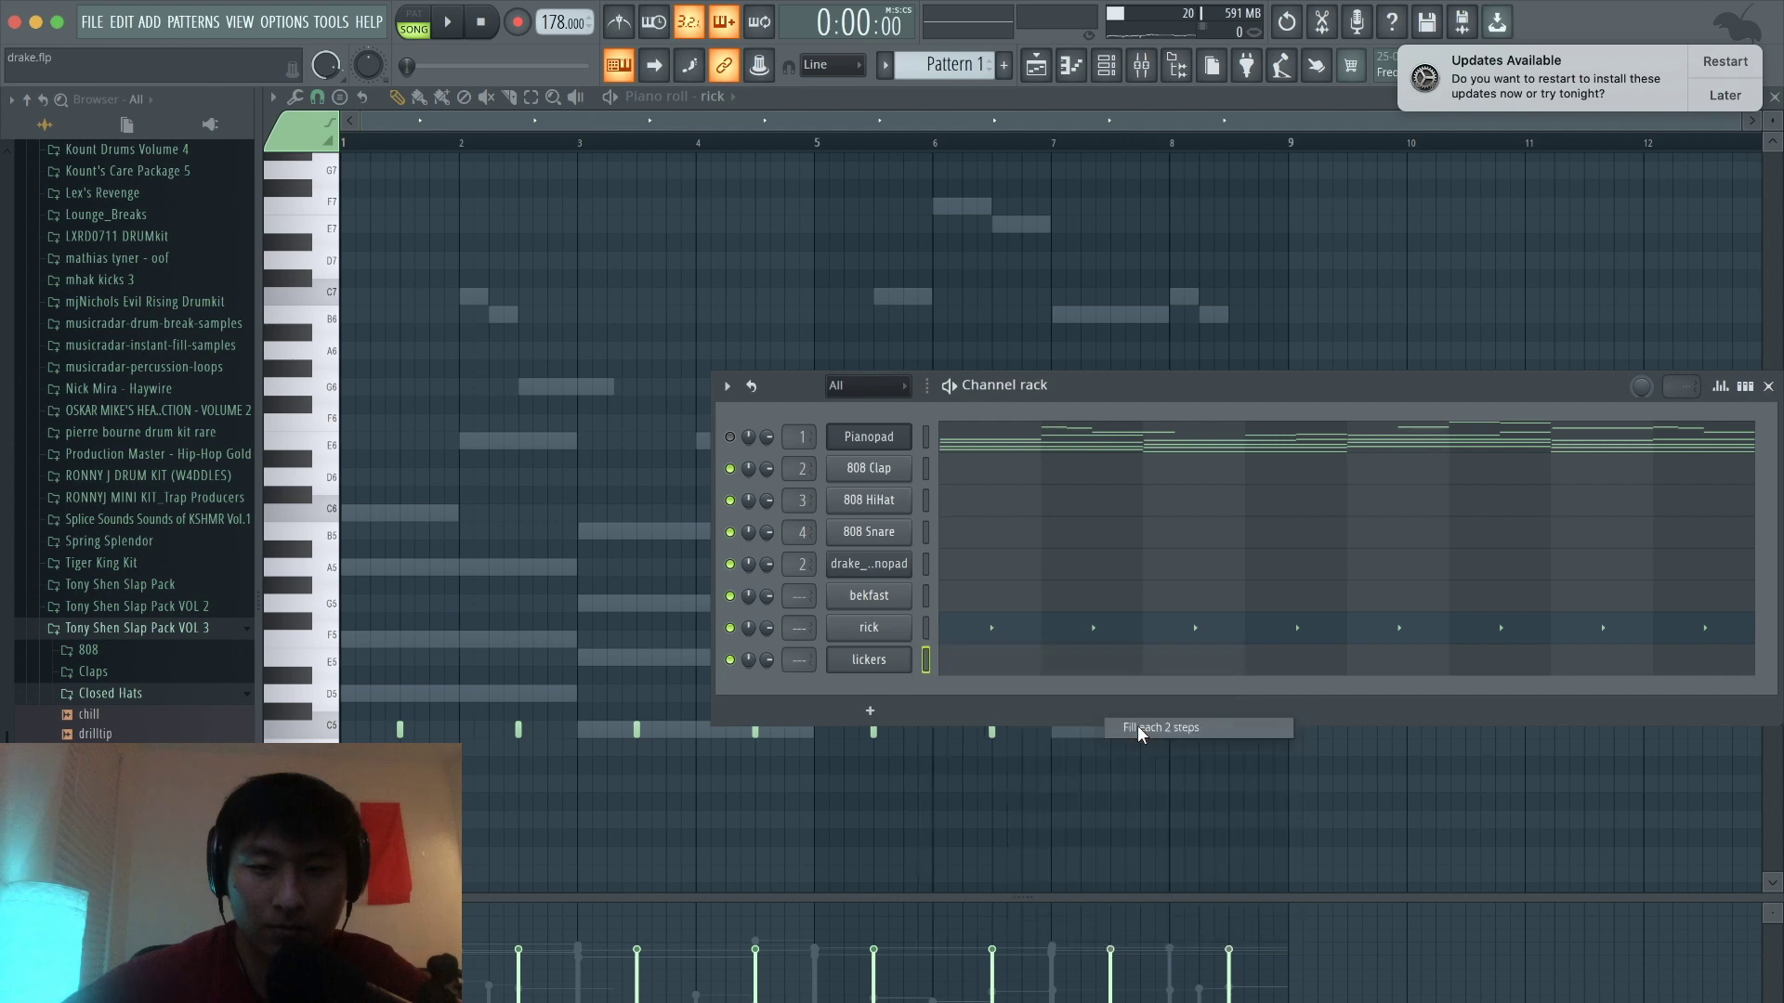
key(space)
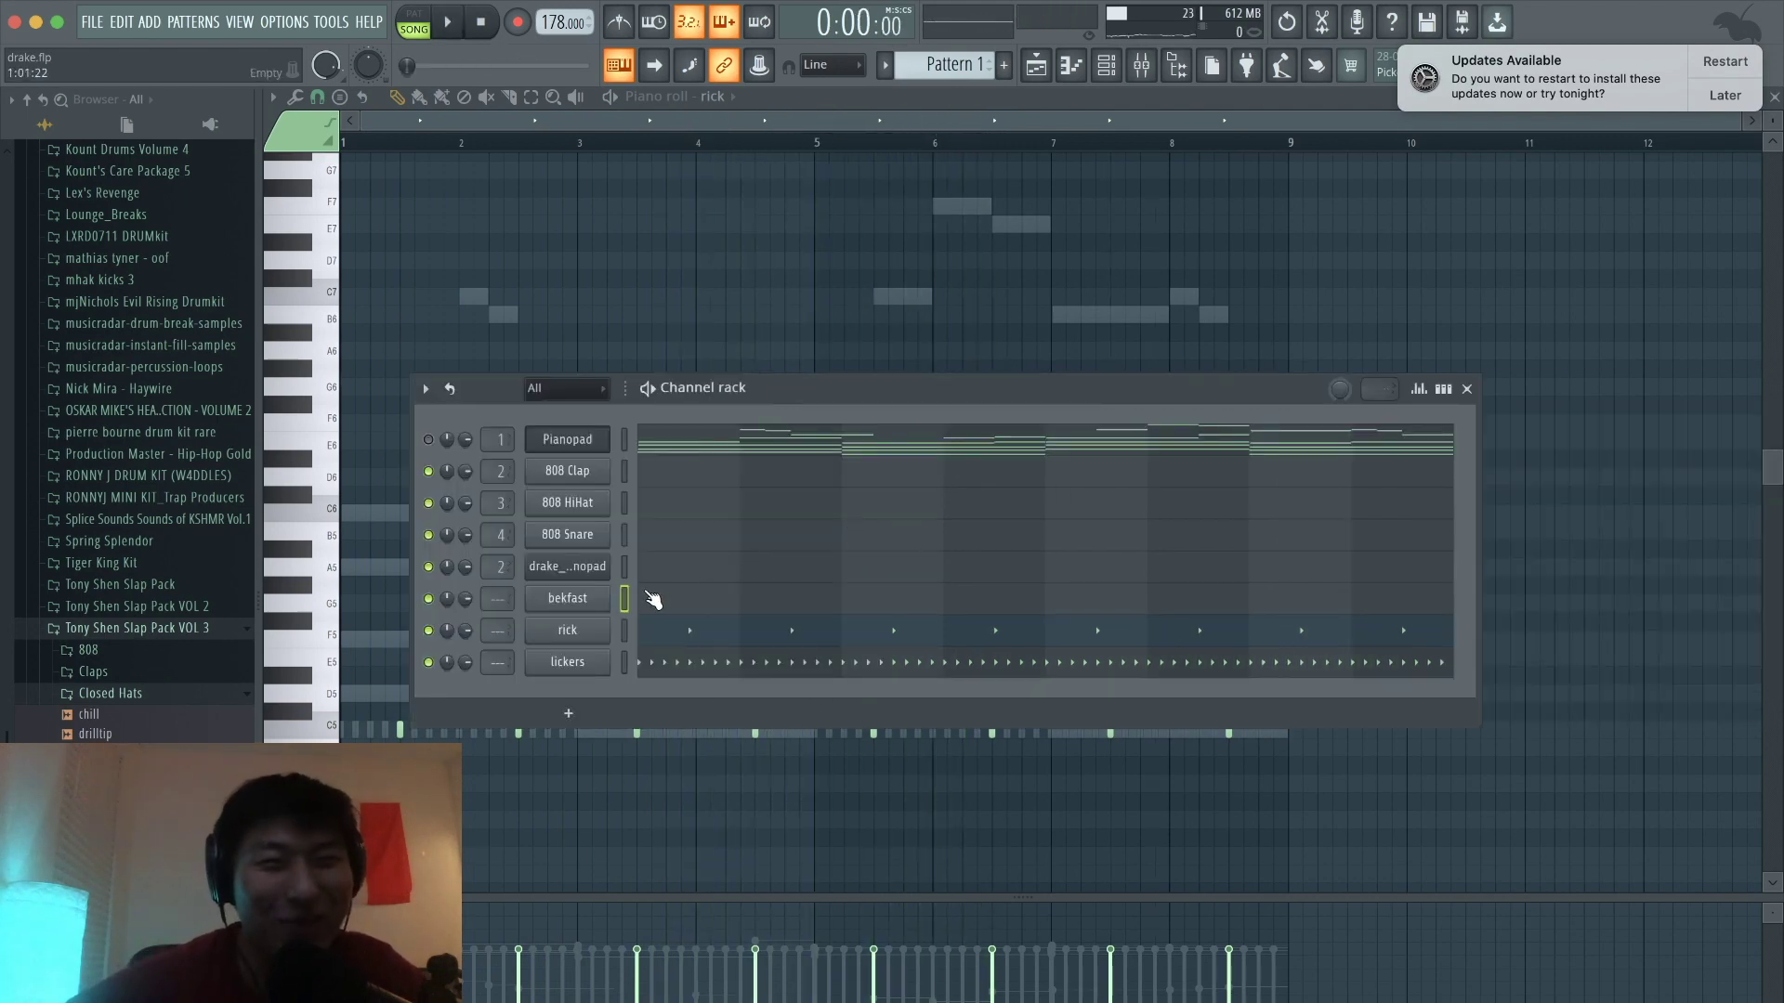
Step: Record a live 808 rhythm on C5 for the bekfast channel across the eight-bar loop
click(518, 24)
click(838, 679)
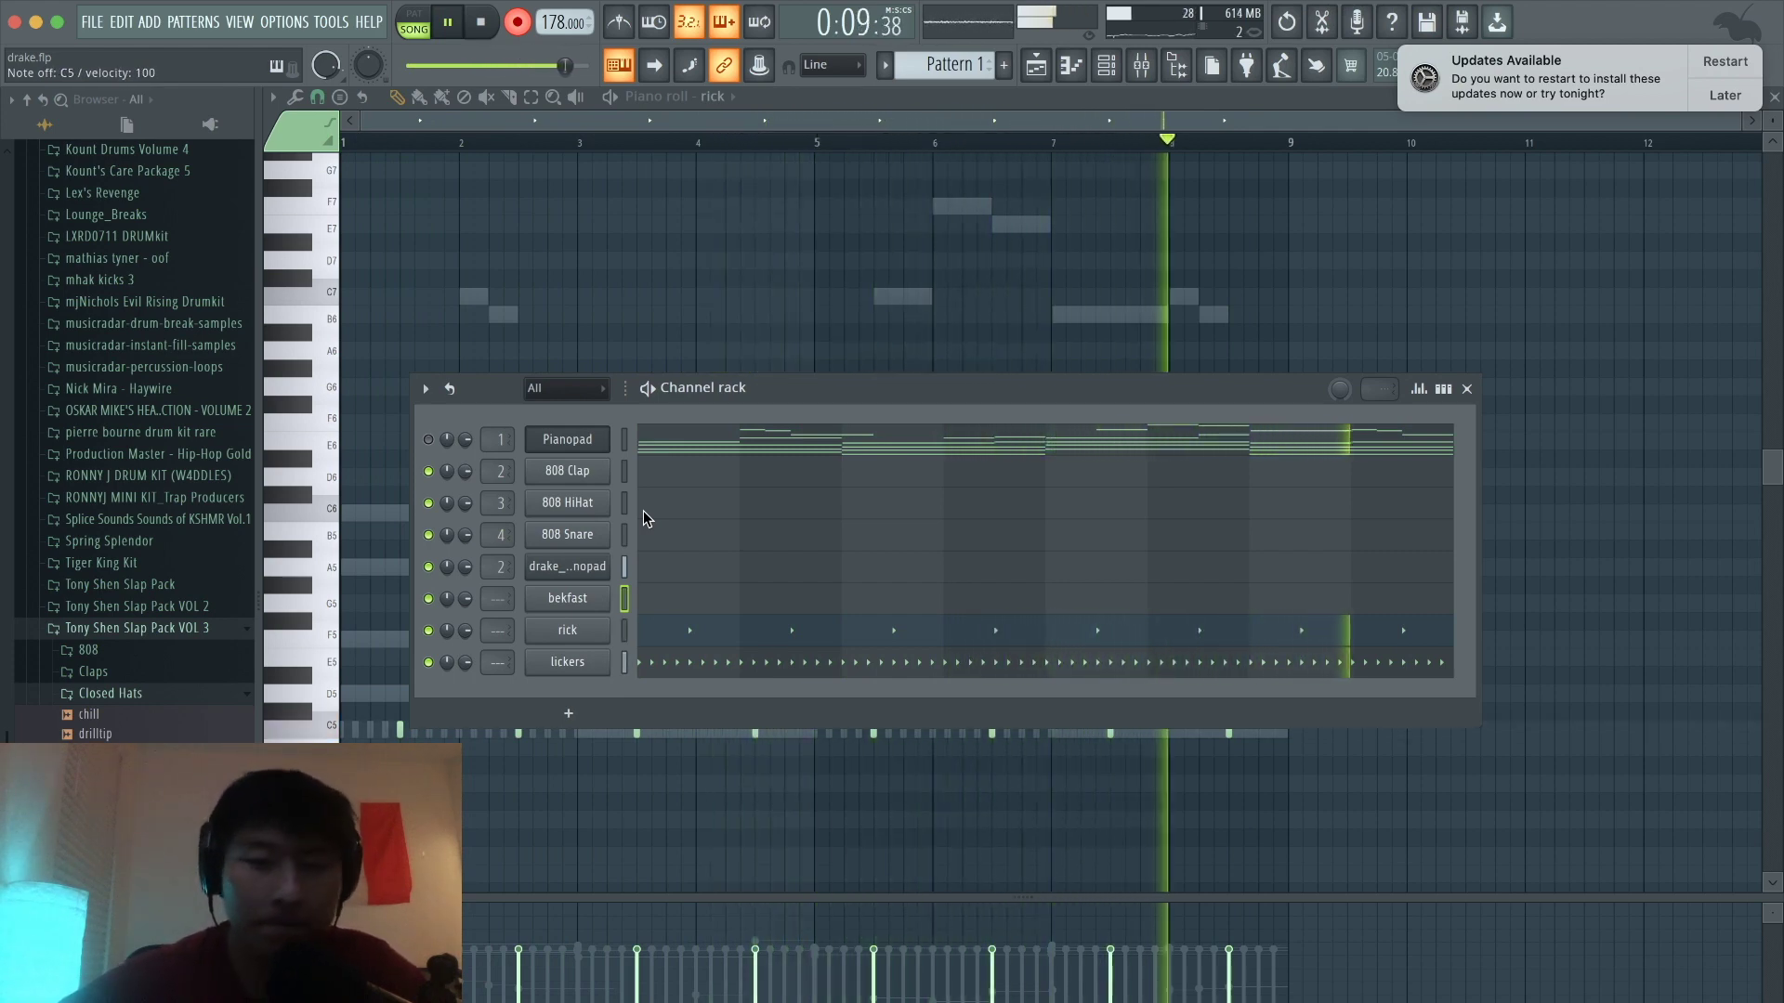
key(space)
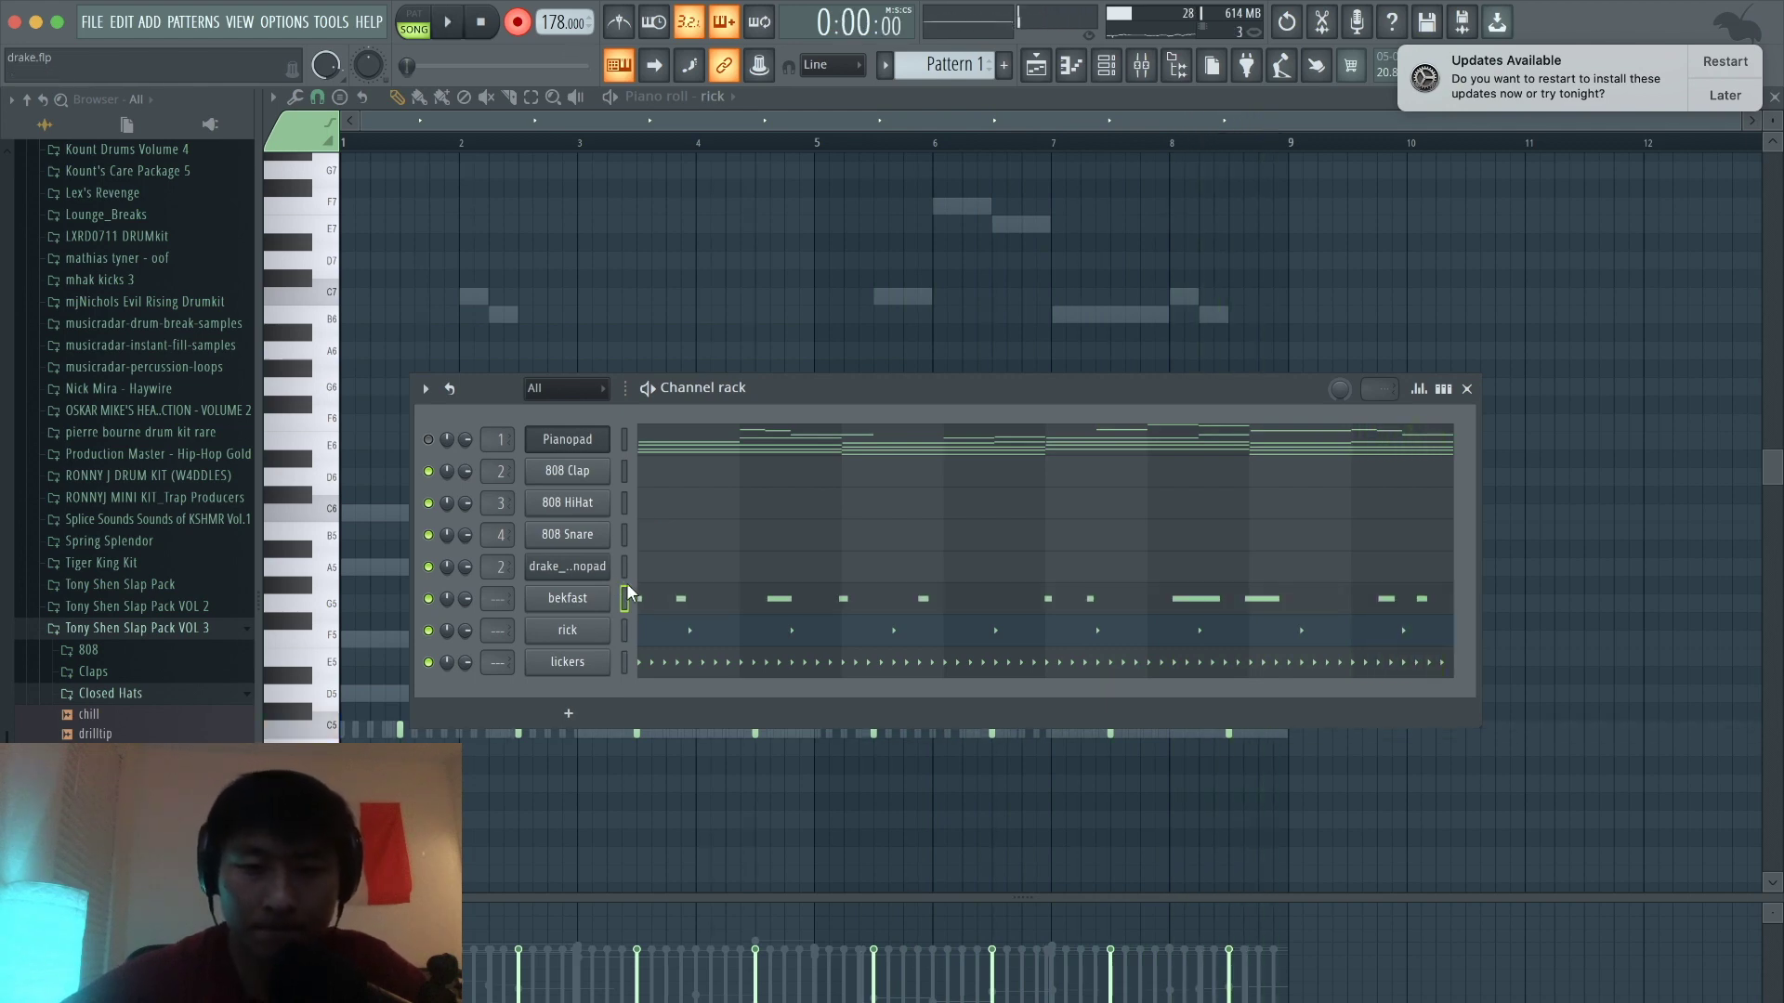
Step: Quantize the recorded bekfast notes in the piano roll with the snap set to Step
click(675, 602)
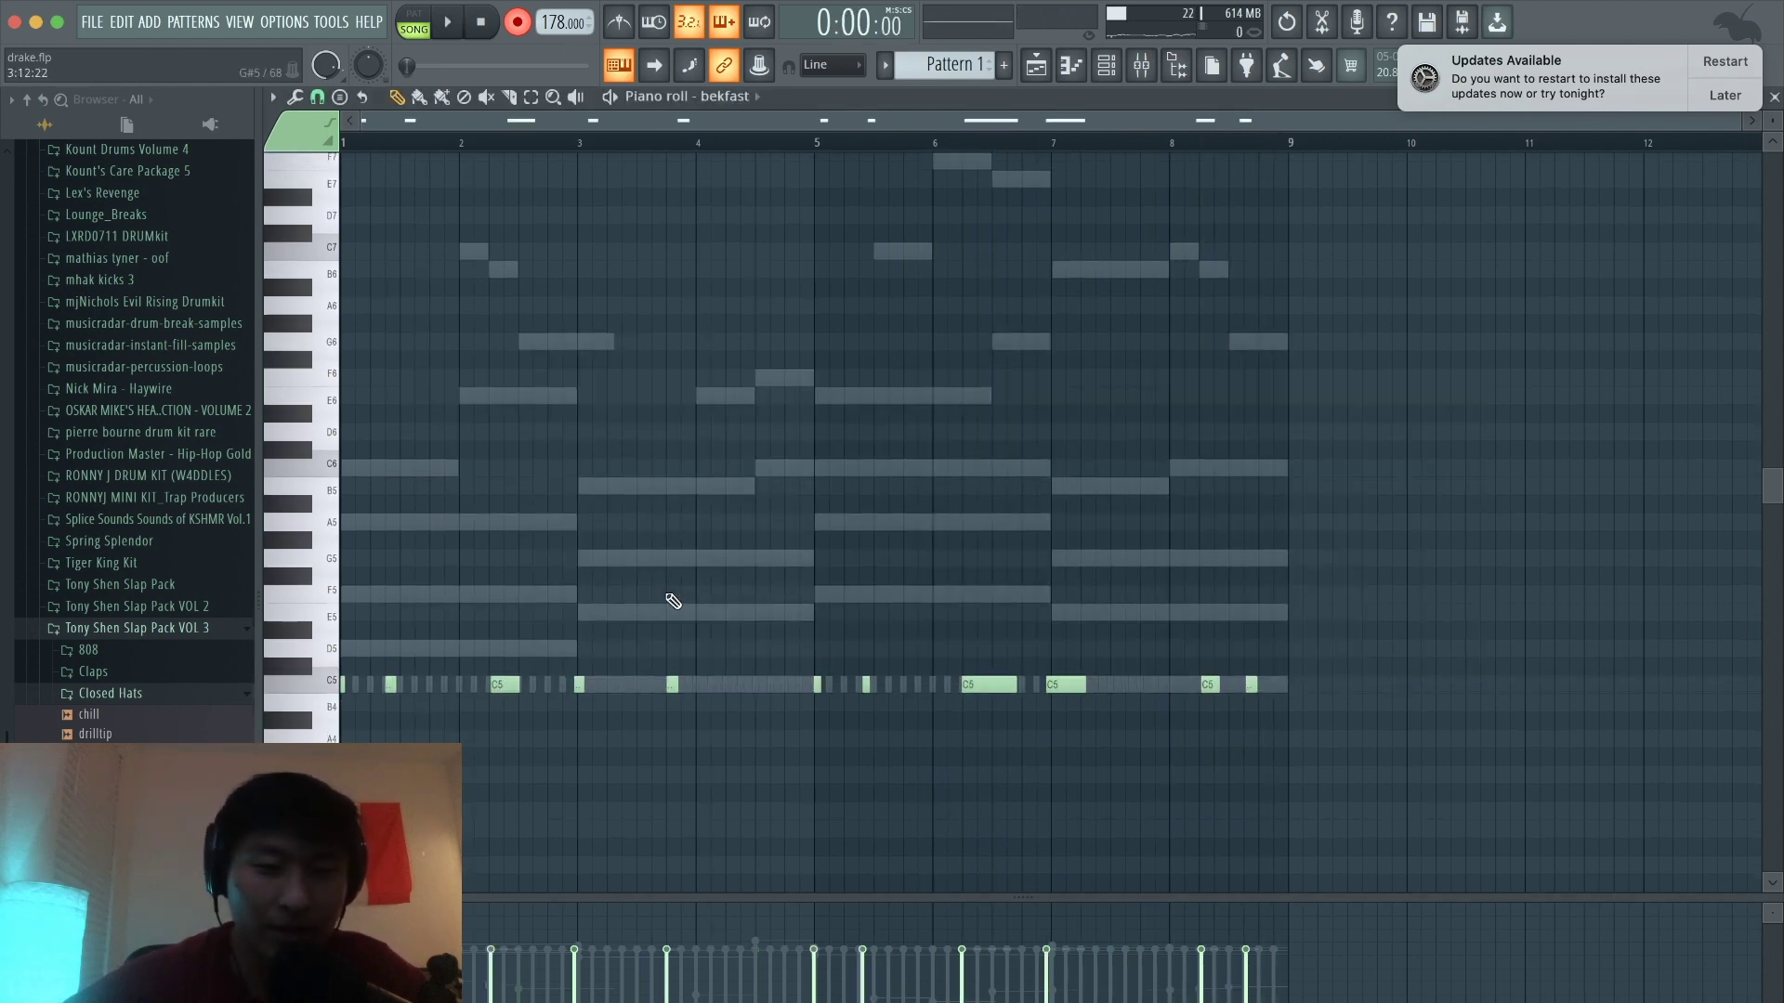
scroll(673, 602, up, 2)
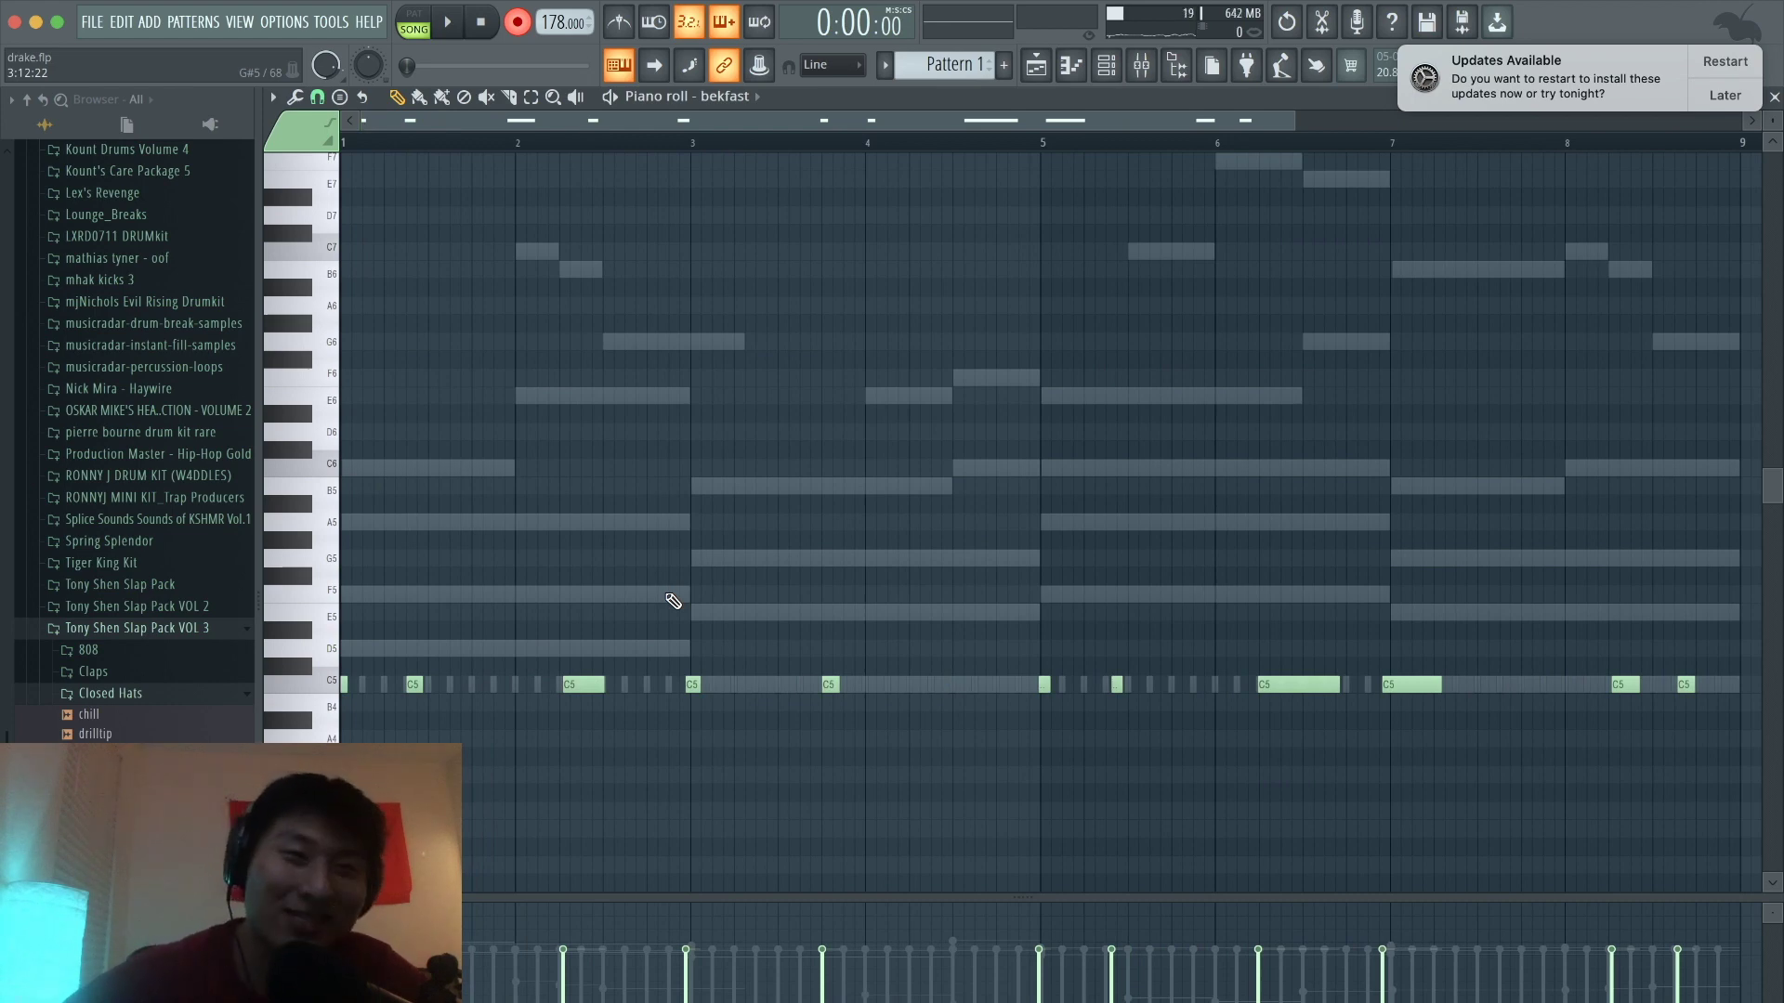
scroll(673, 602, down, 2)
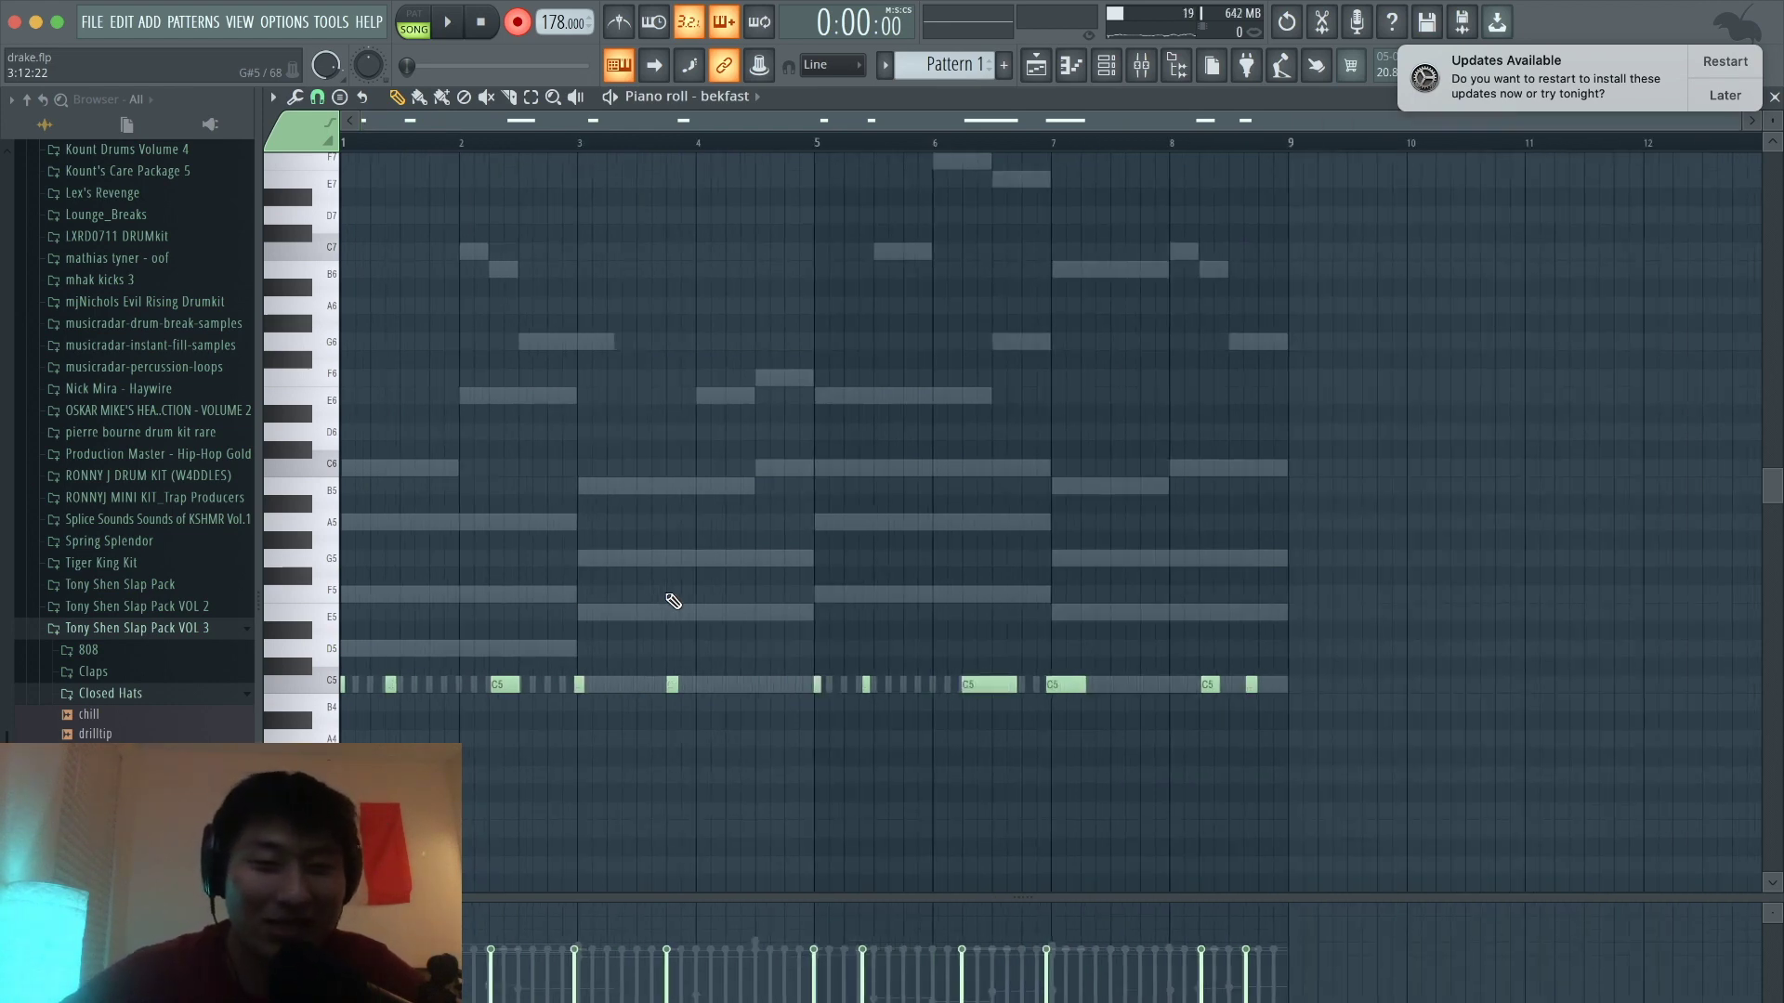
scroll(673, 602, down, 1)
scroll(672, 602, up, 1)
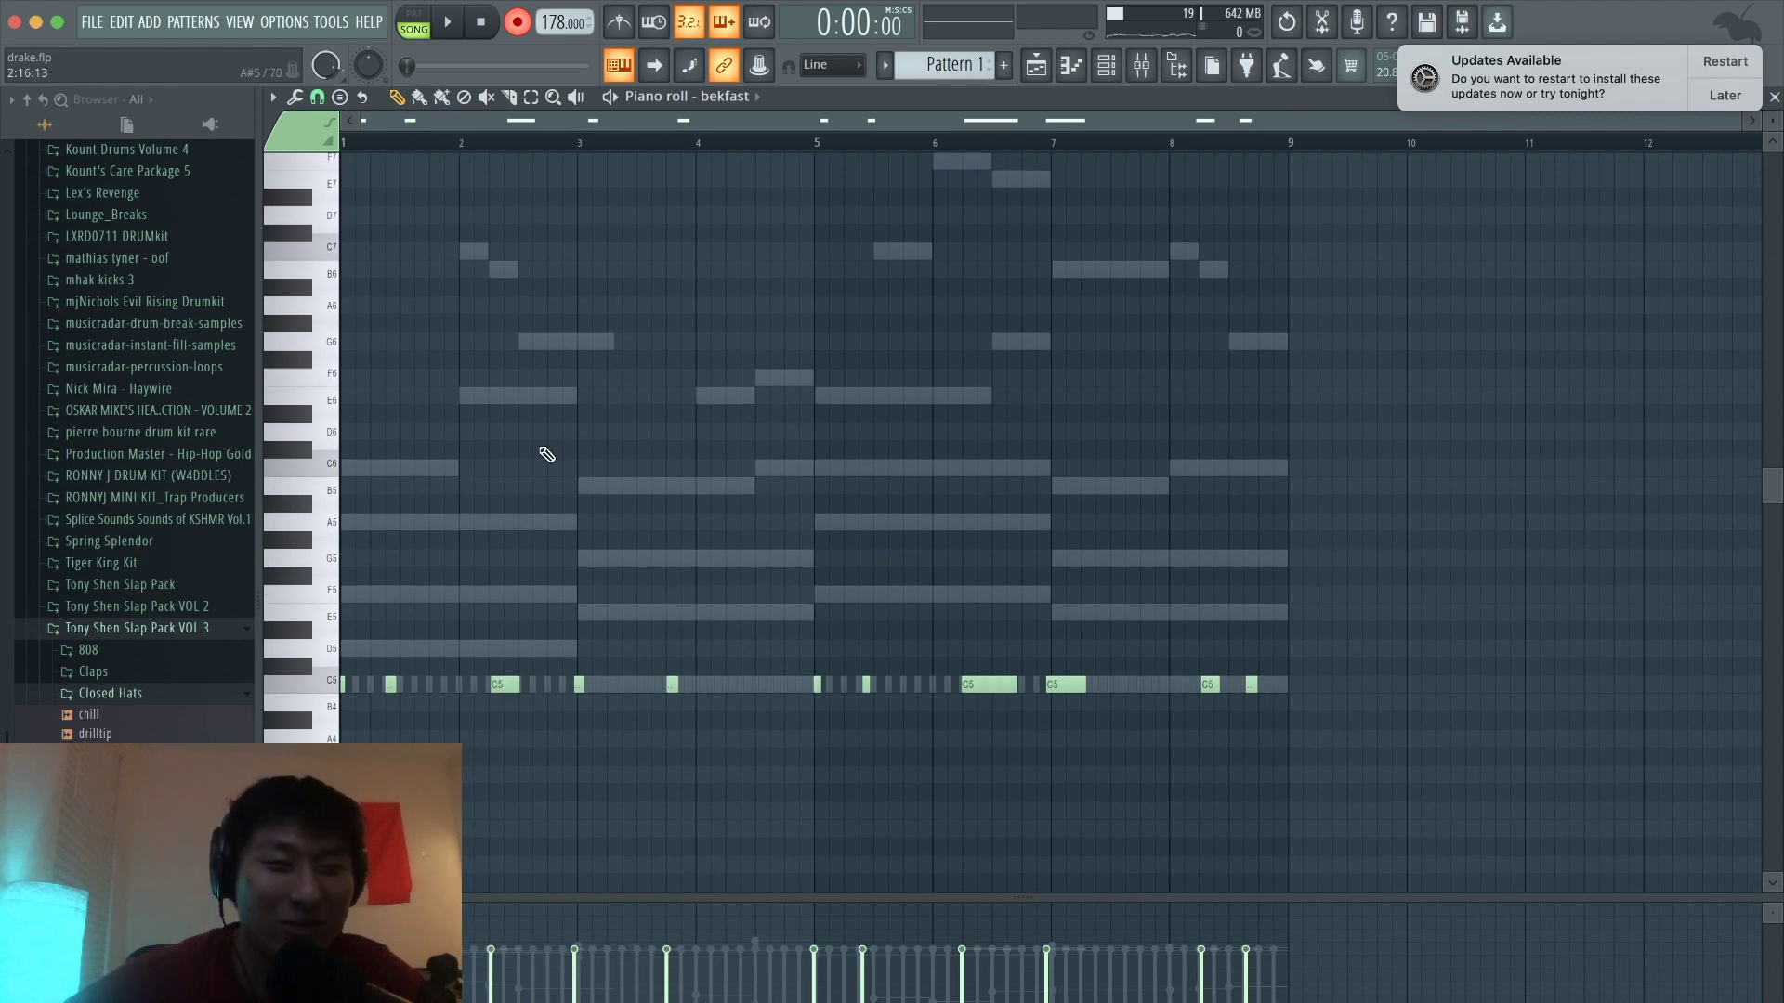
click(316, 97)
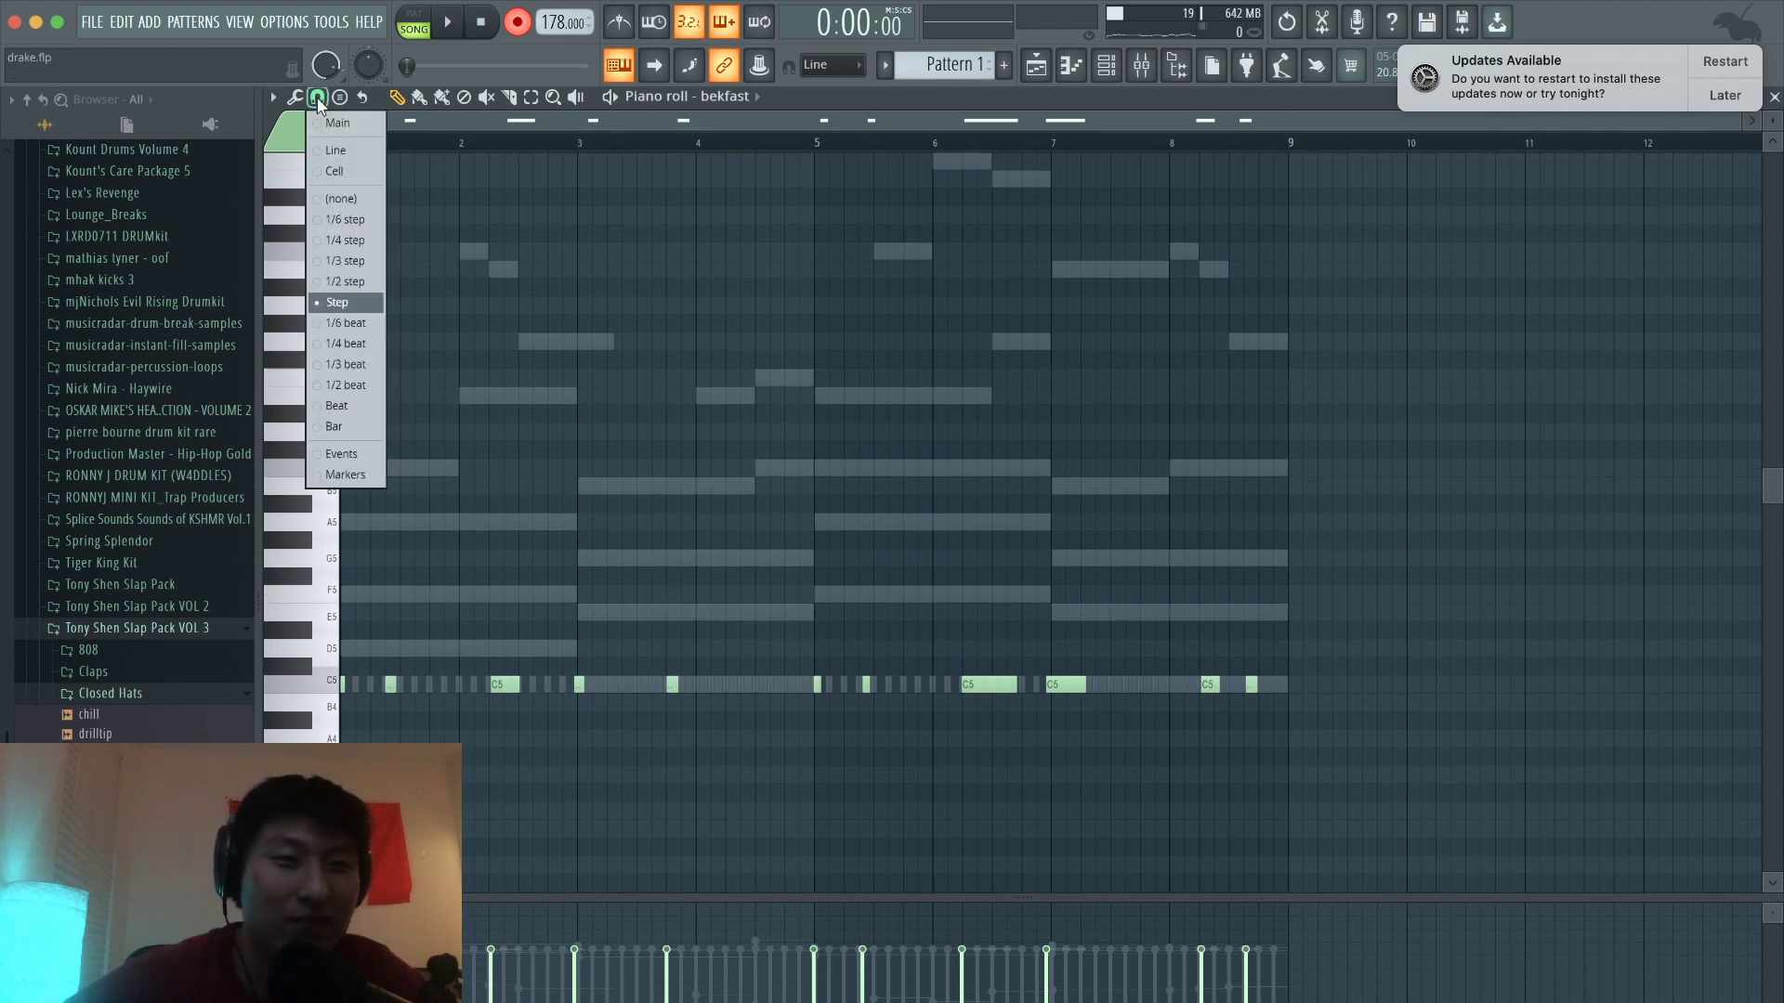
click(337, 302)
key(ctrl+q)
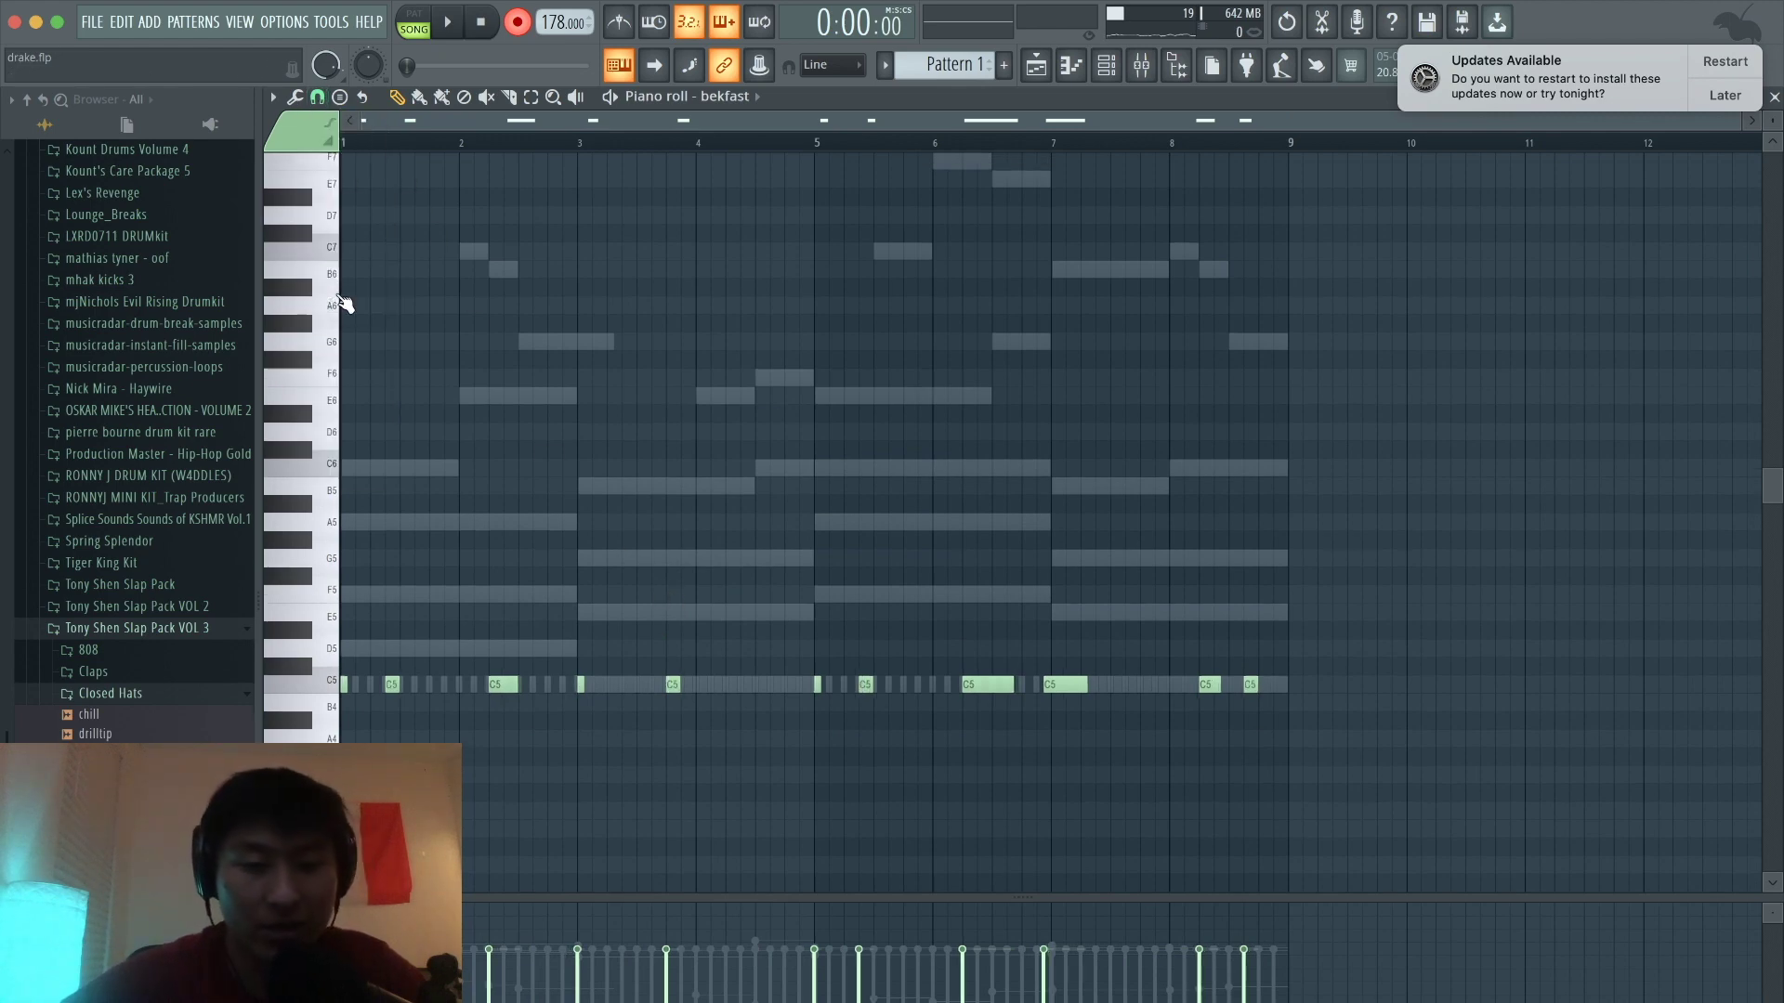
Step: Turn off recording, play back the quantized bekfast rhythm and return to its notes in the piano roll
scroll(448, 498, up, 3)
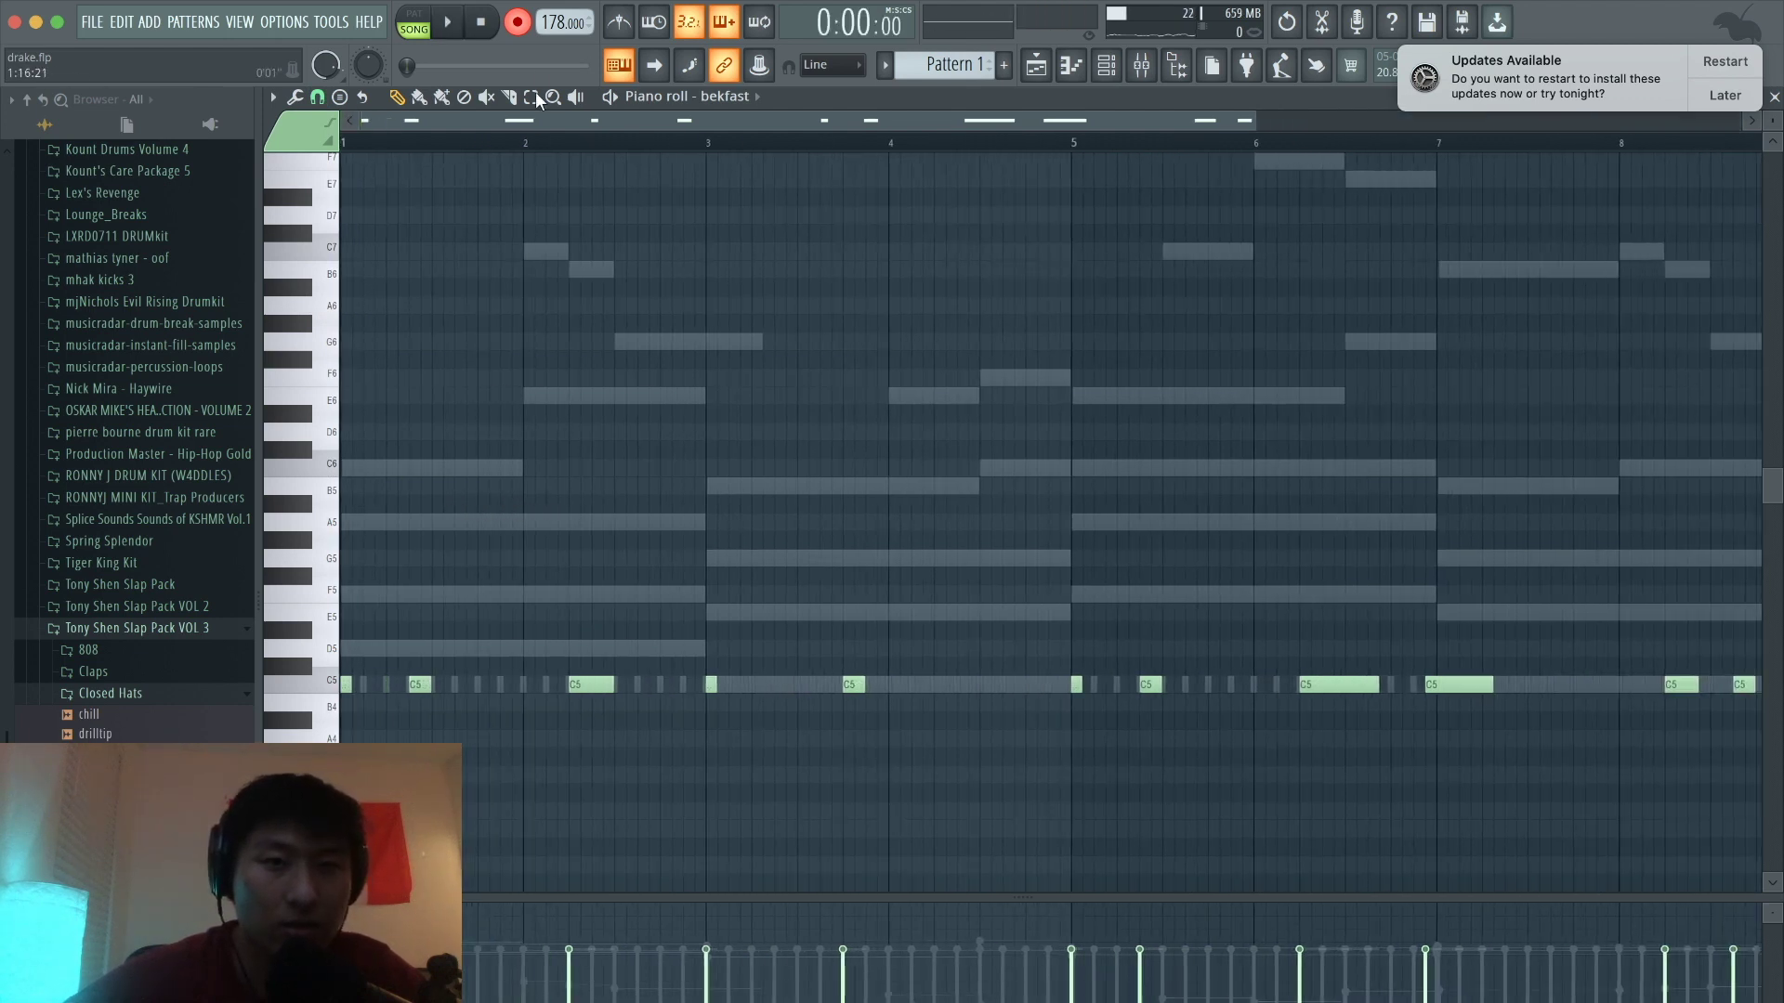
key(space)
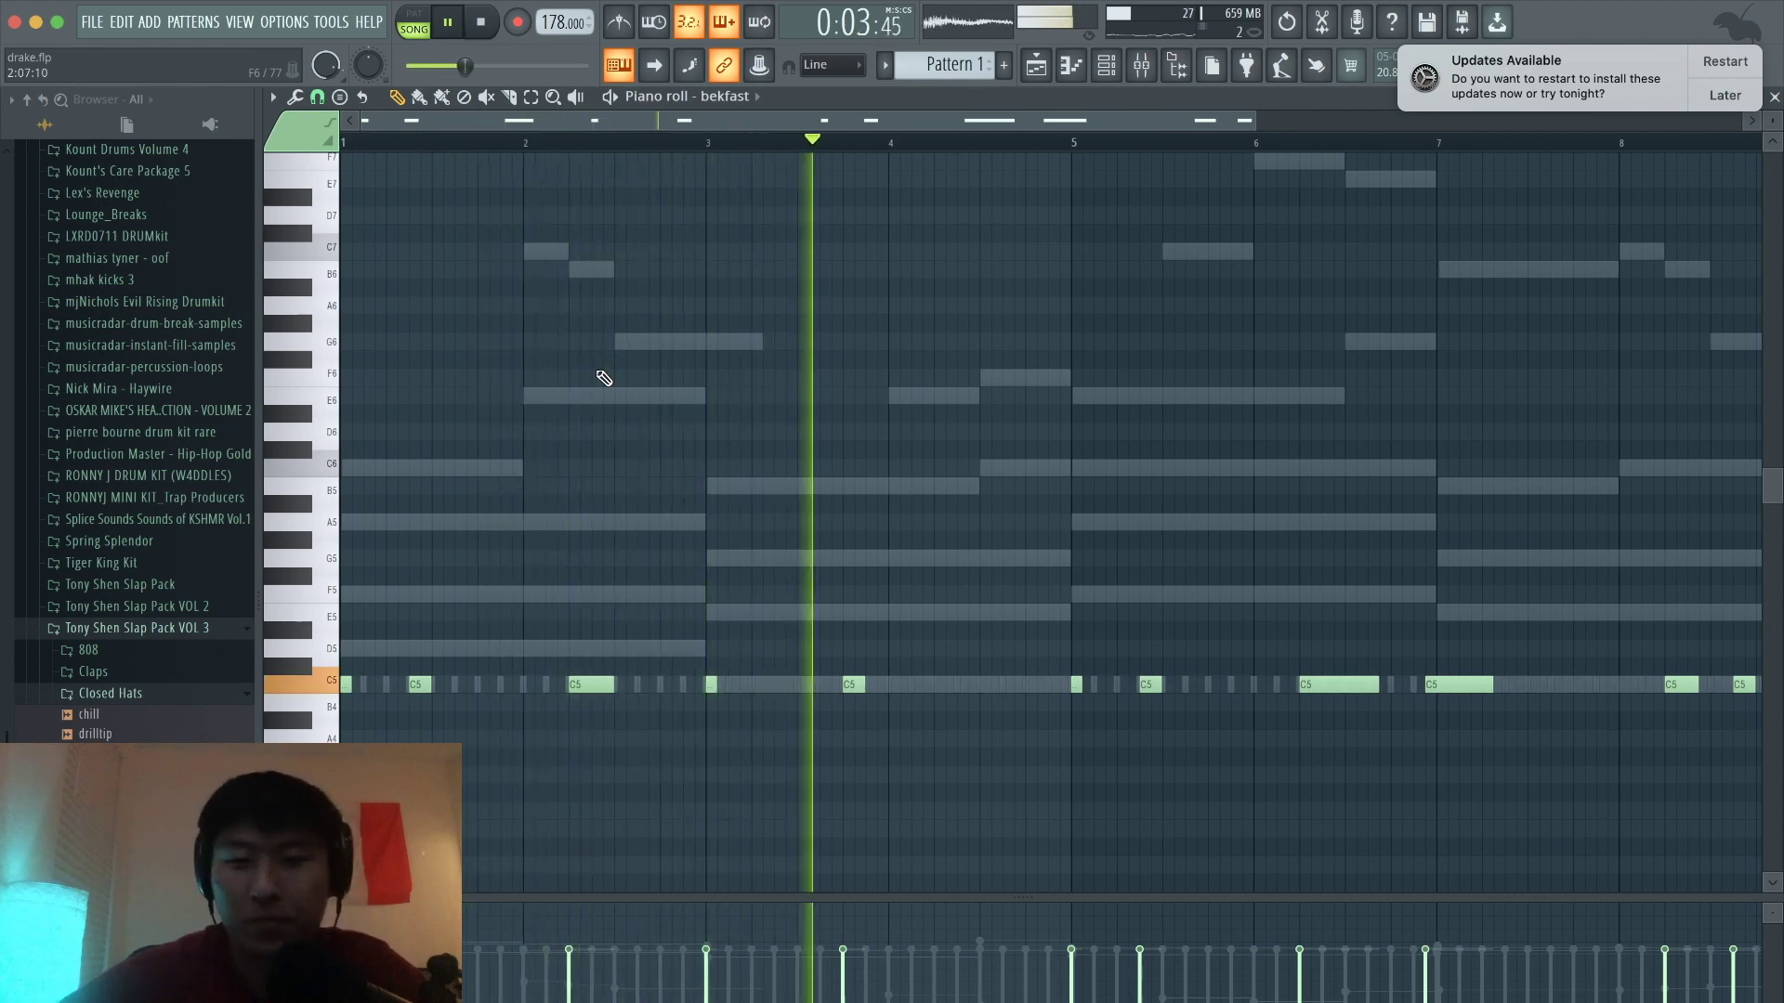
key(space)
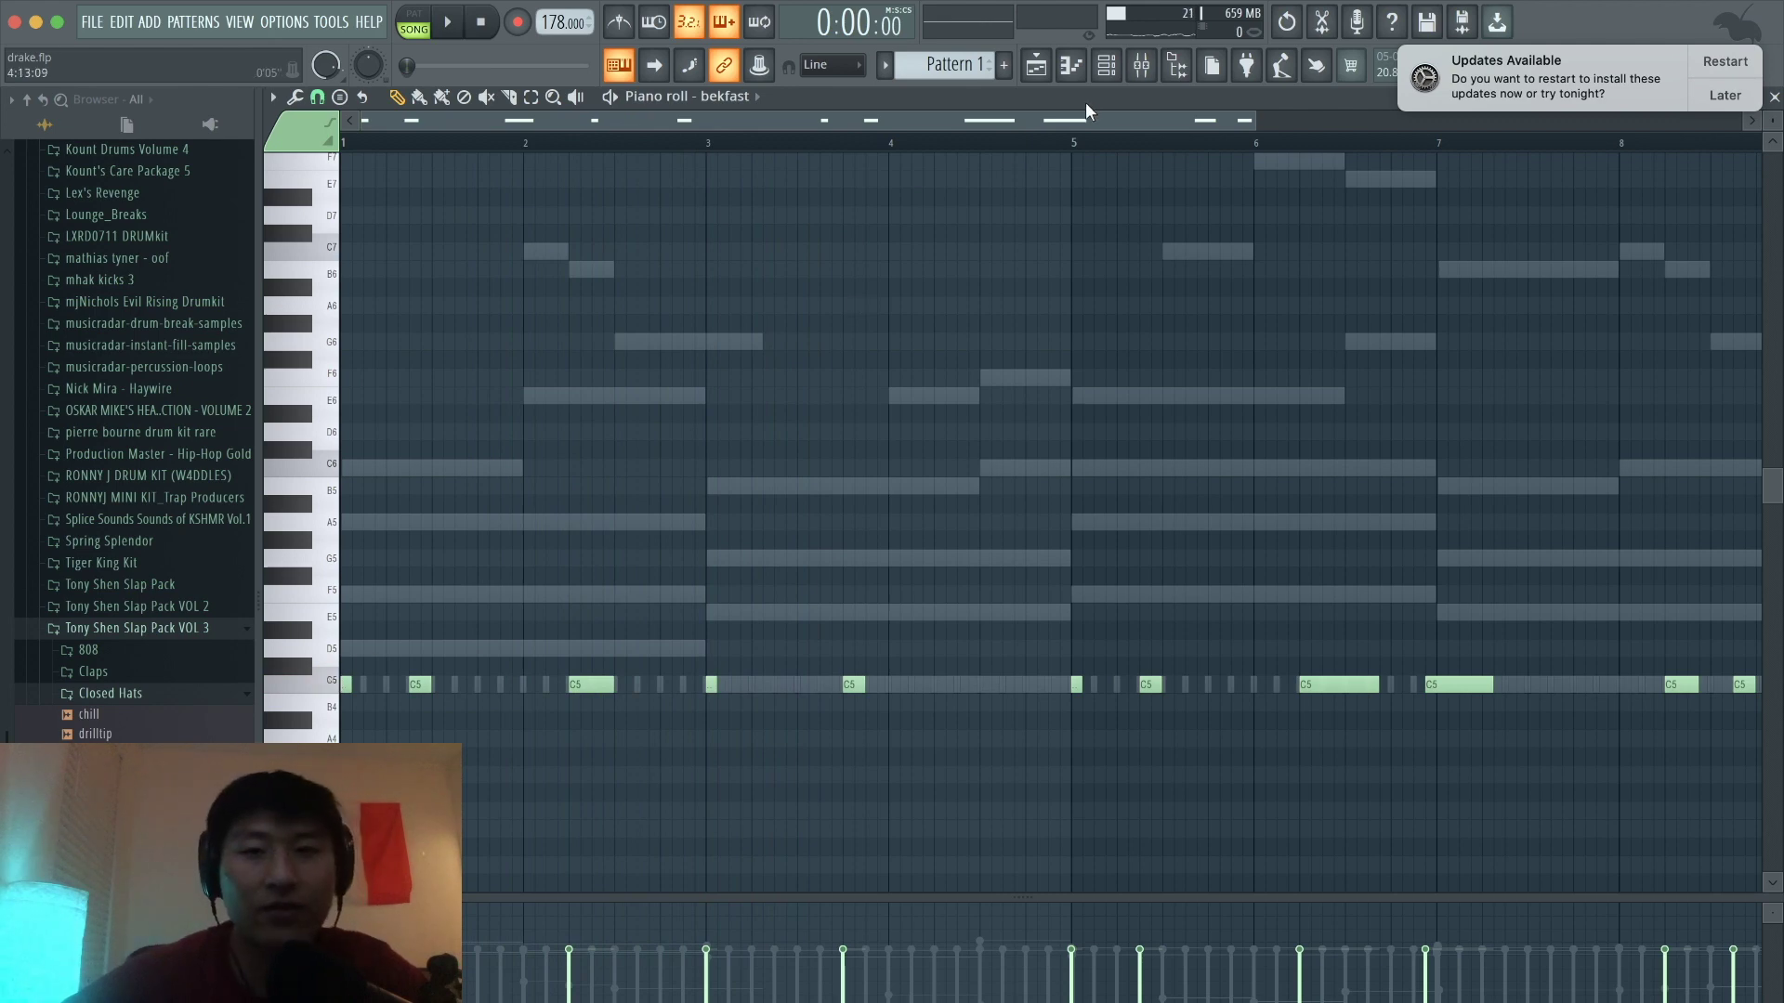
click(1113, 78)
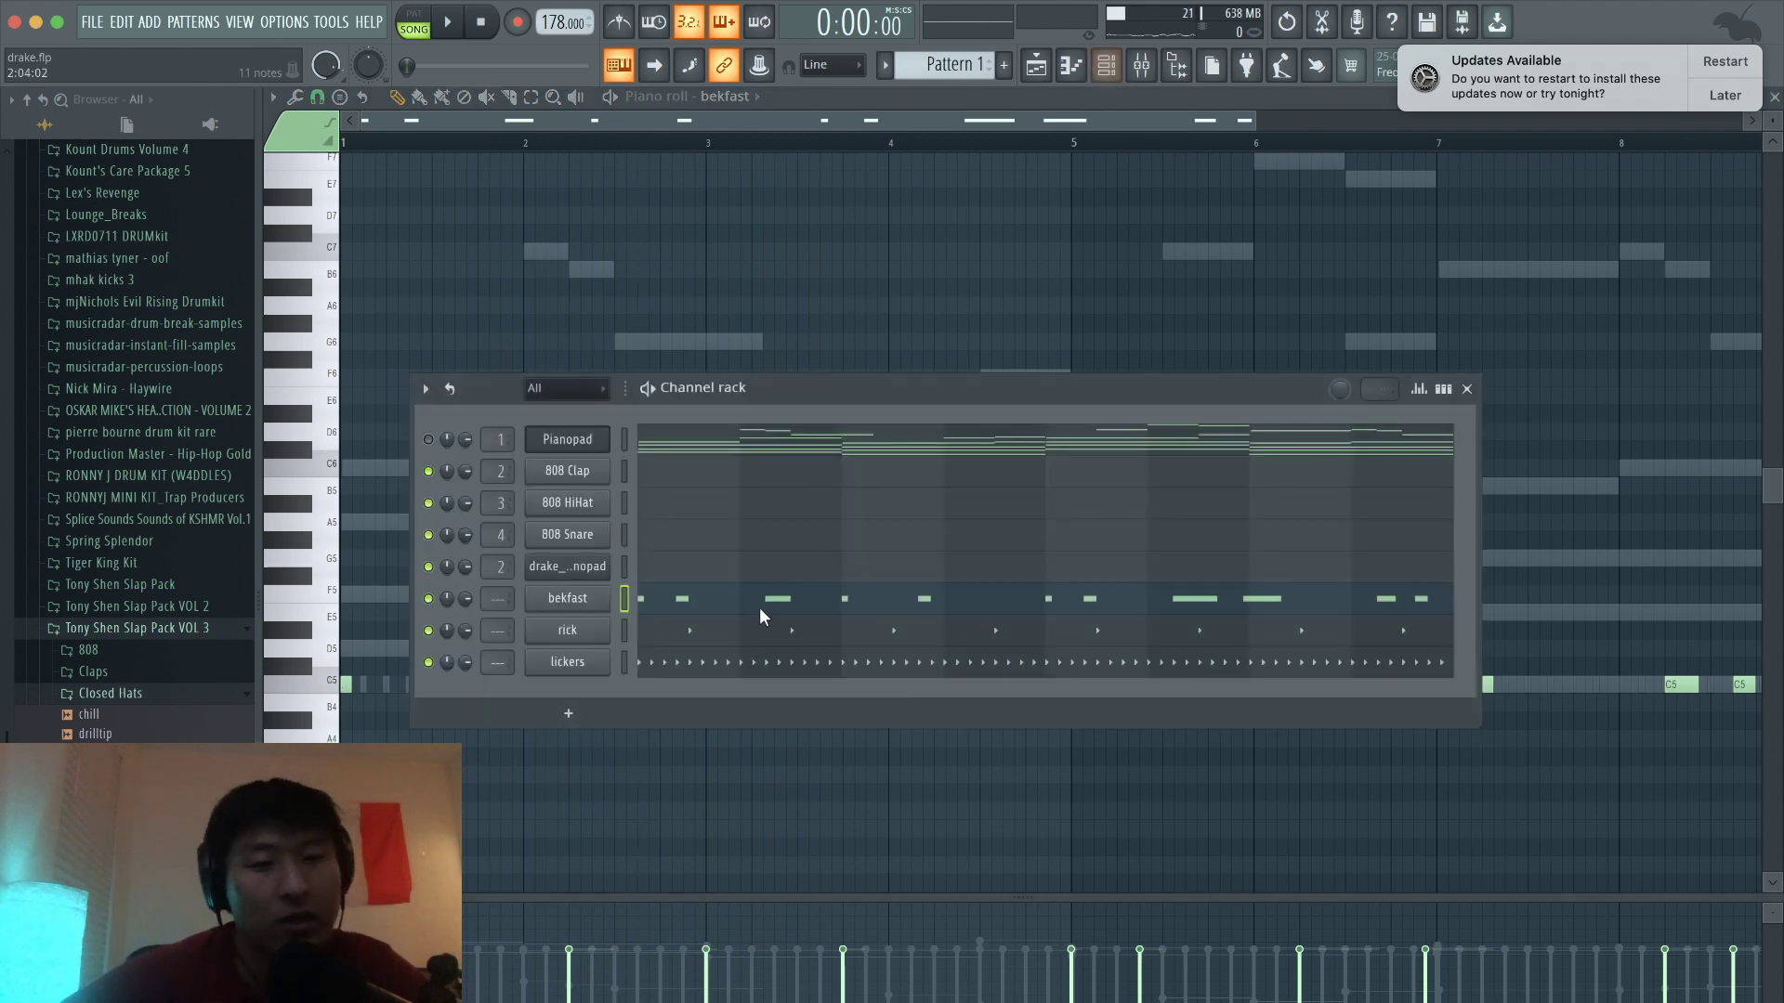
click(661, 609)
click(661, 609)
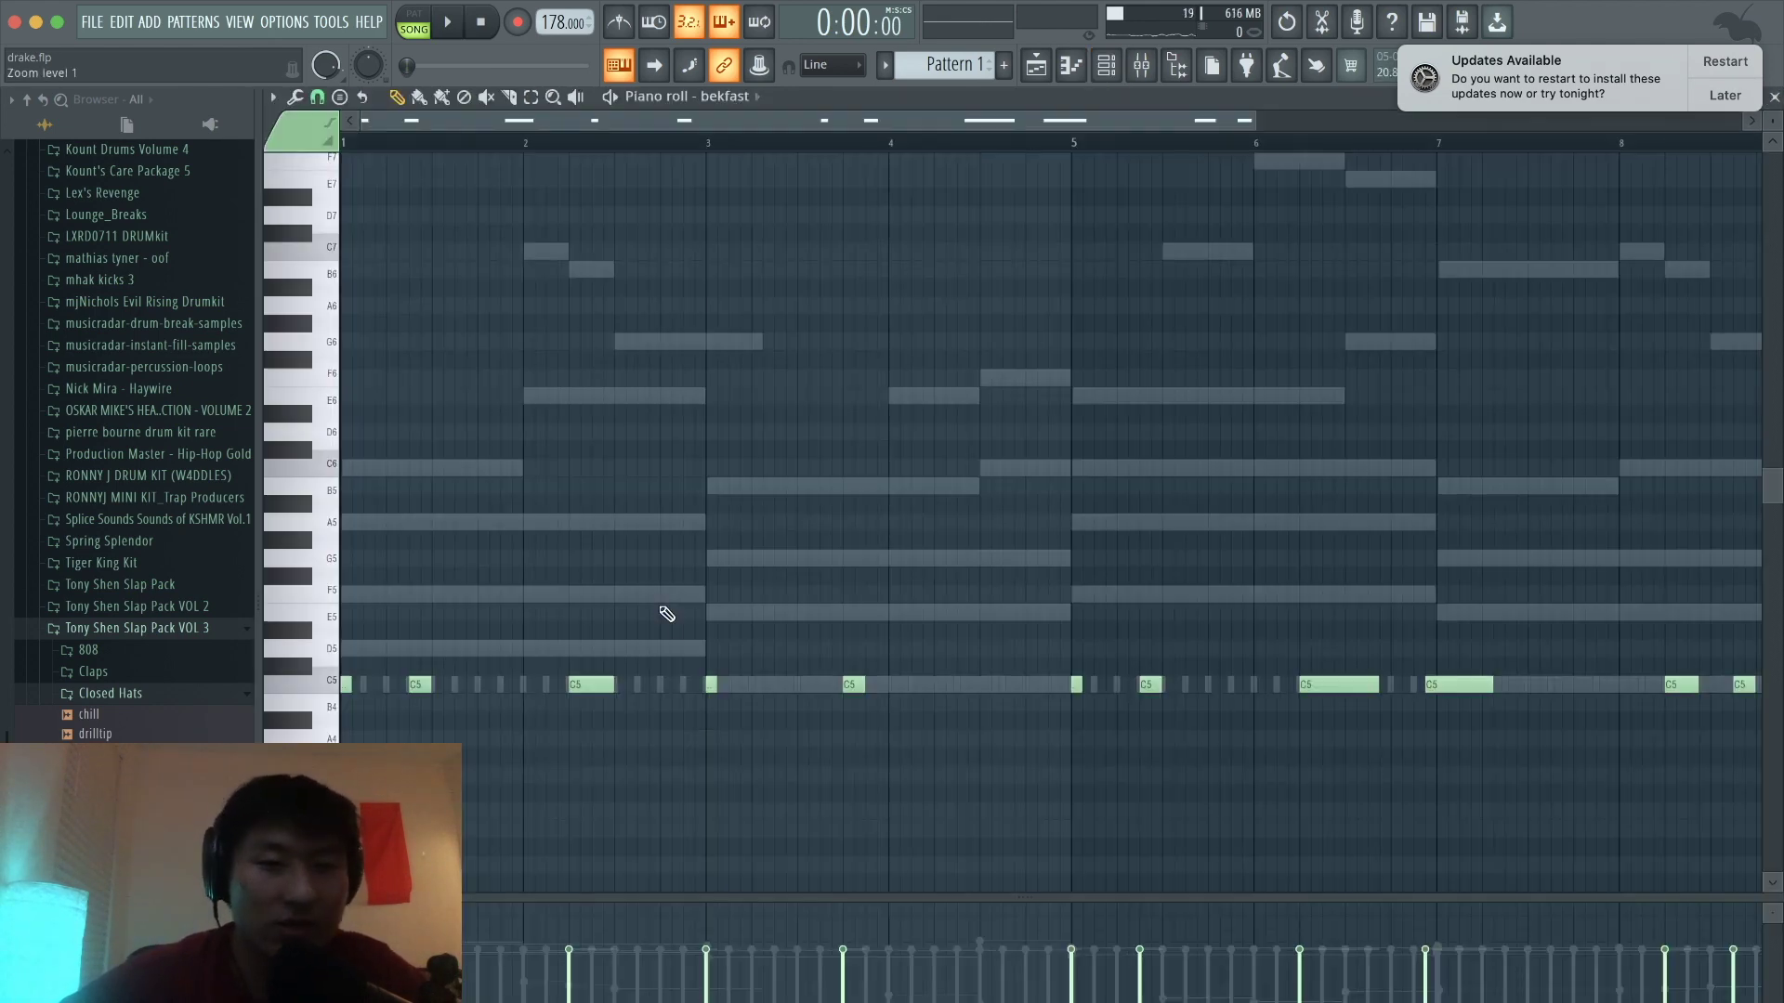
Step: Open the bekfast 808 sample in Edison and detect its pitch regions
click(1113, 79)
click(610, 599)
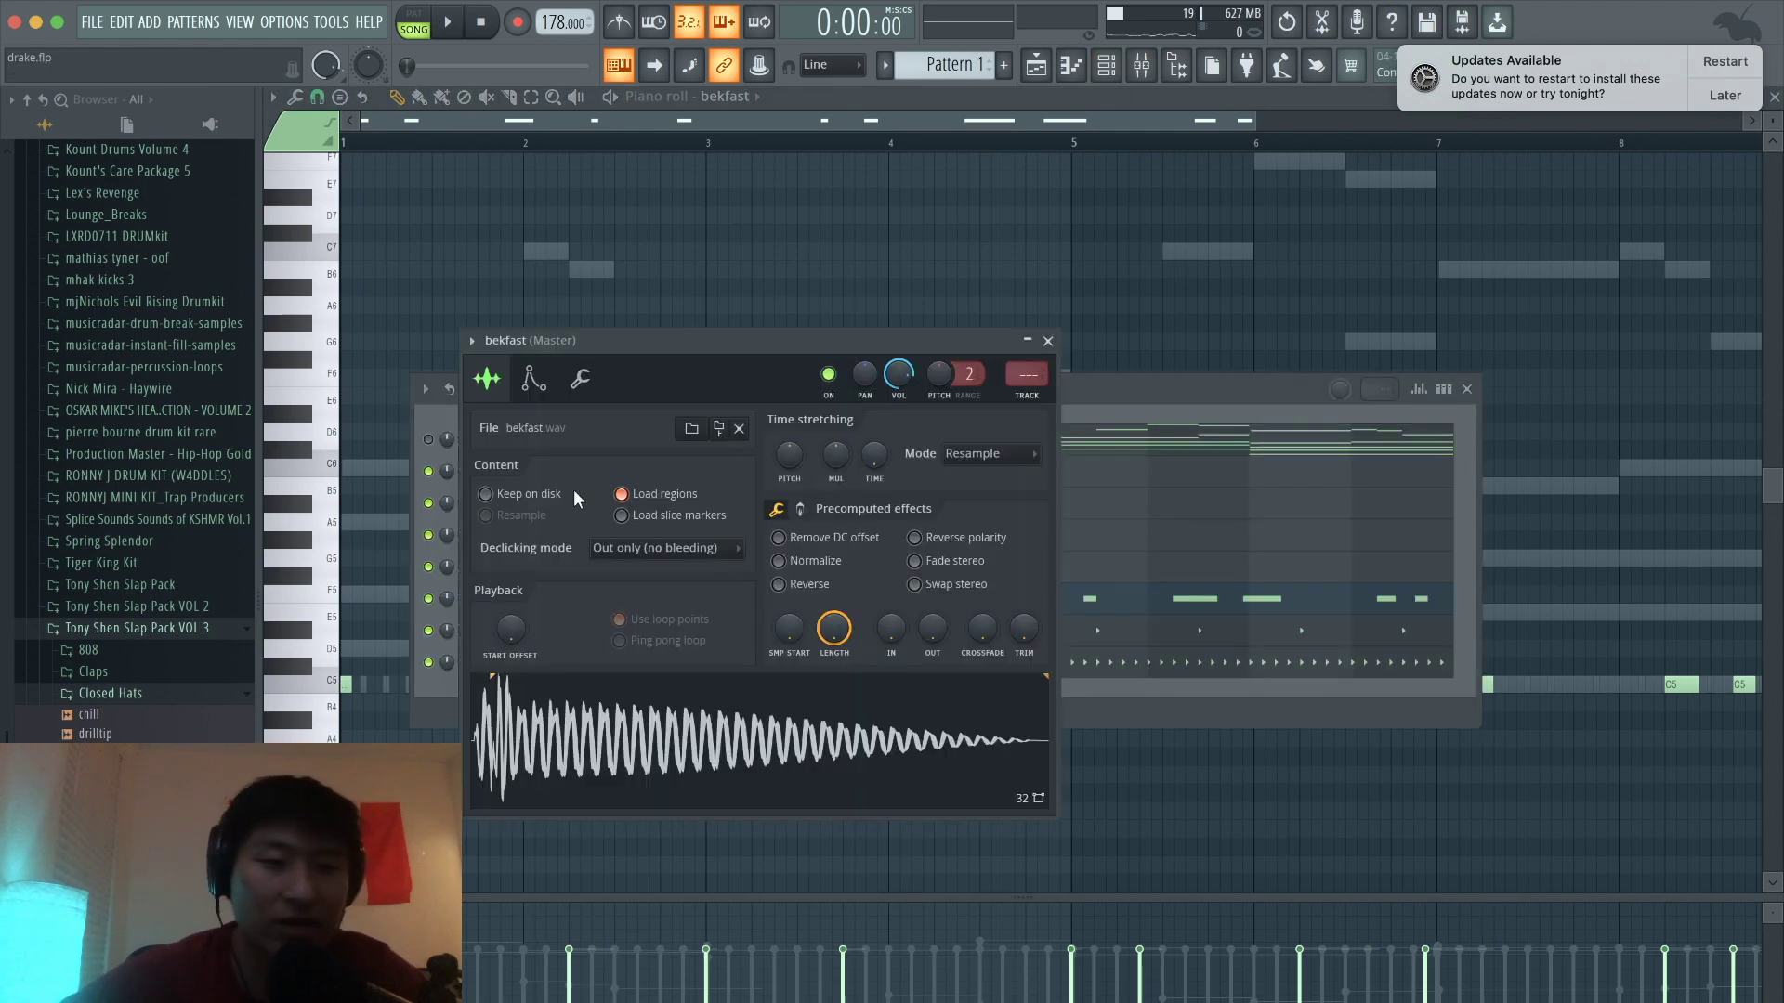
click(546, 383)
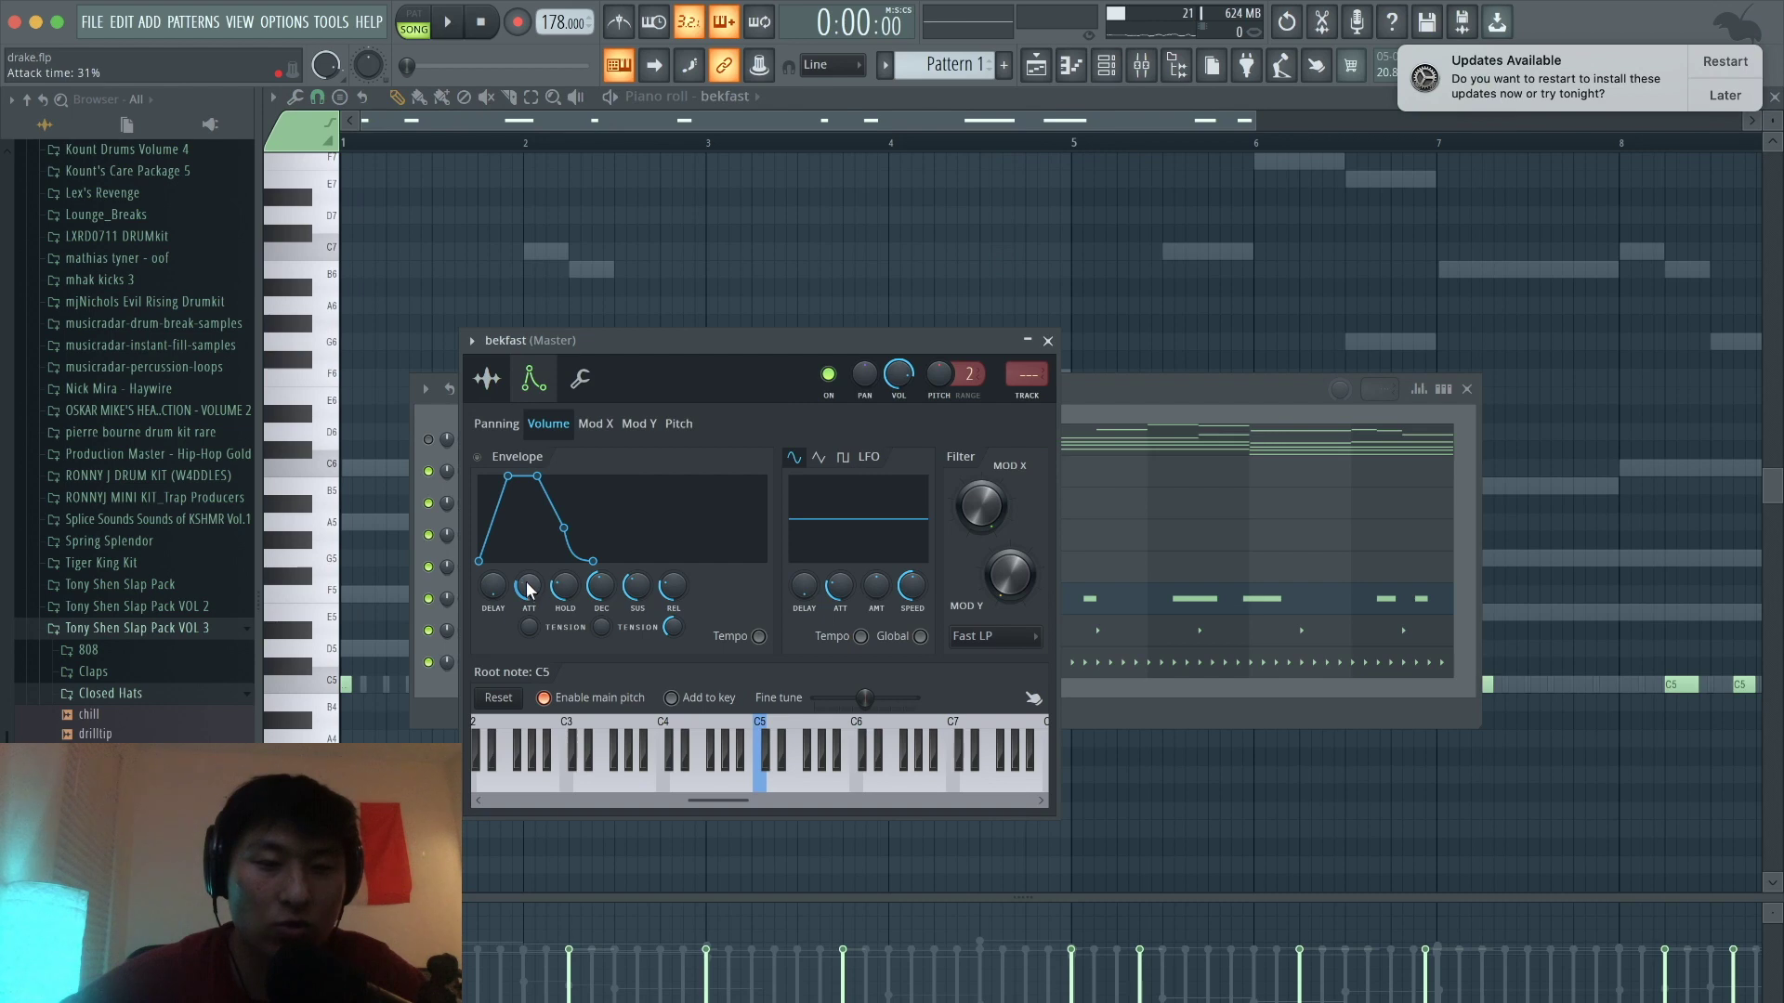
click(489, 379)
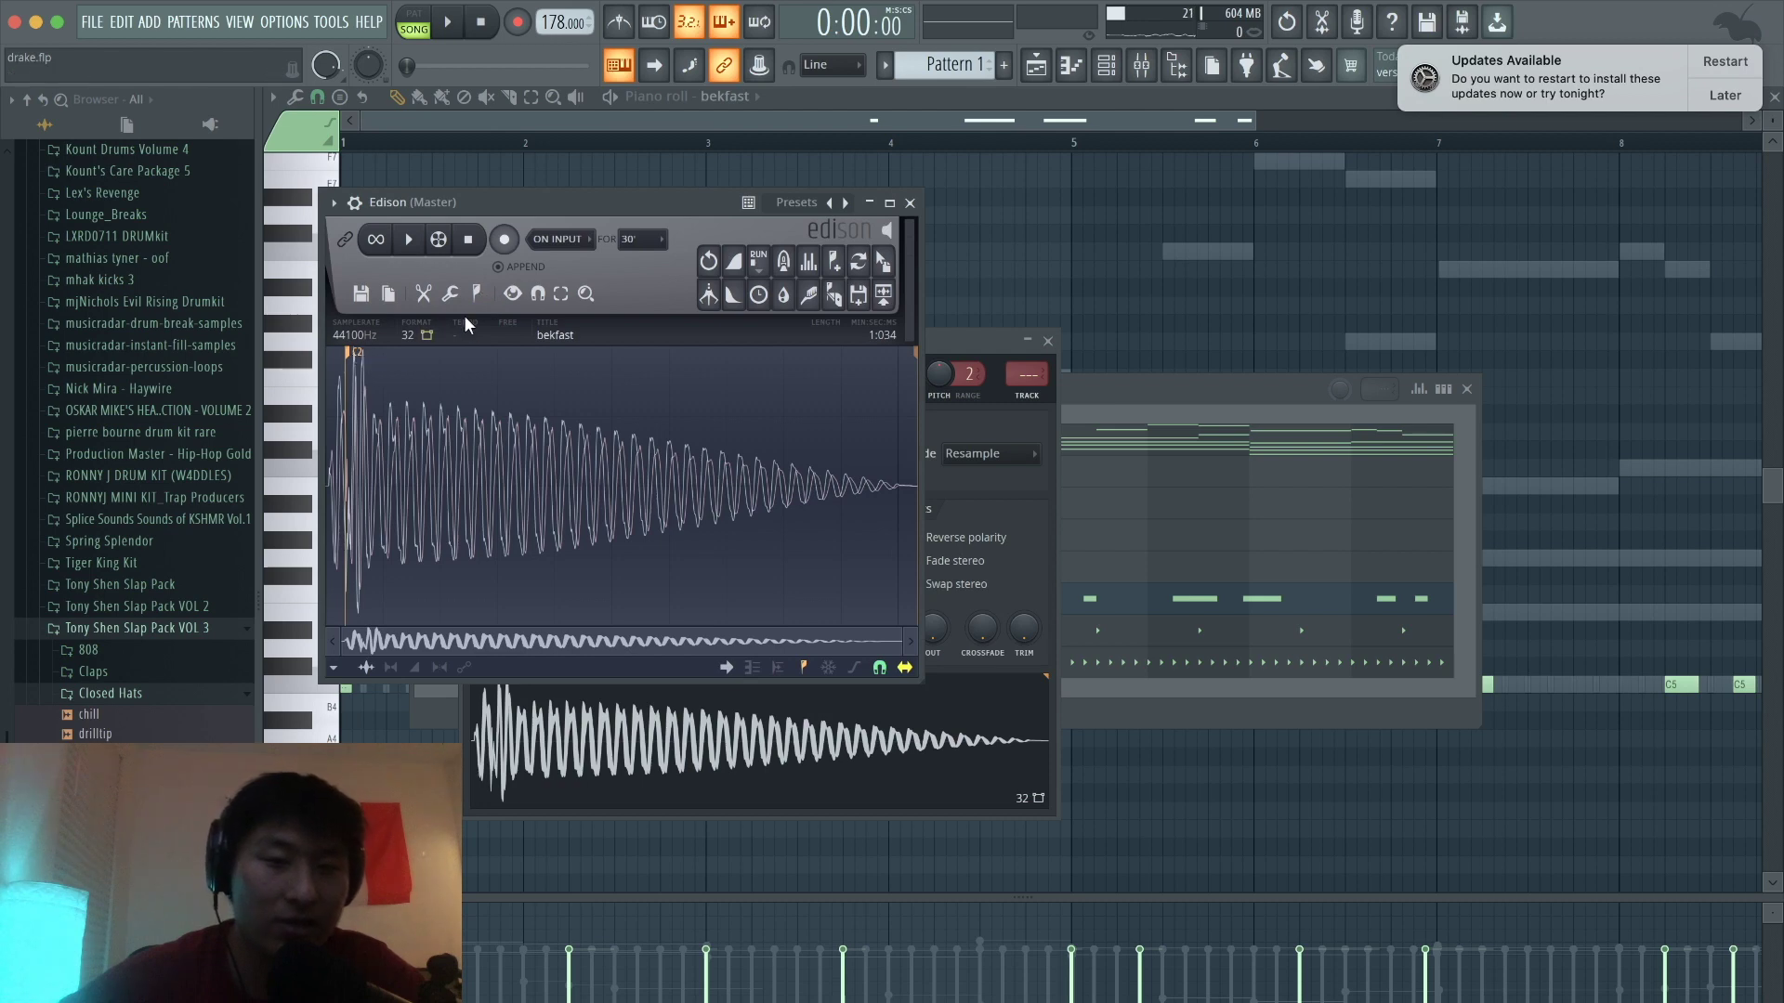
click(478, 296)
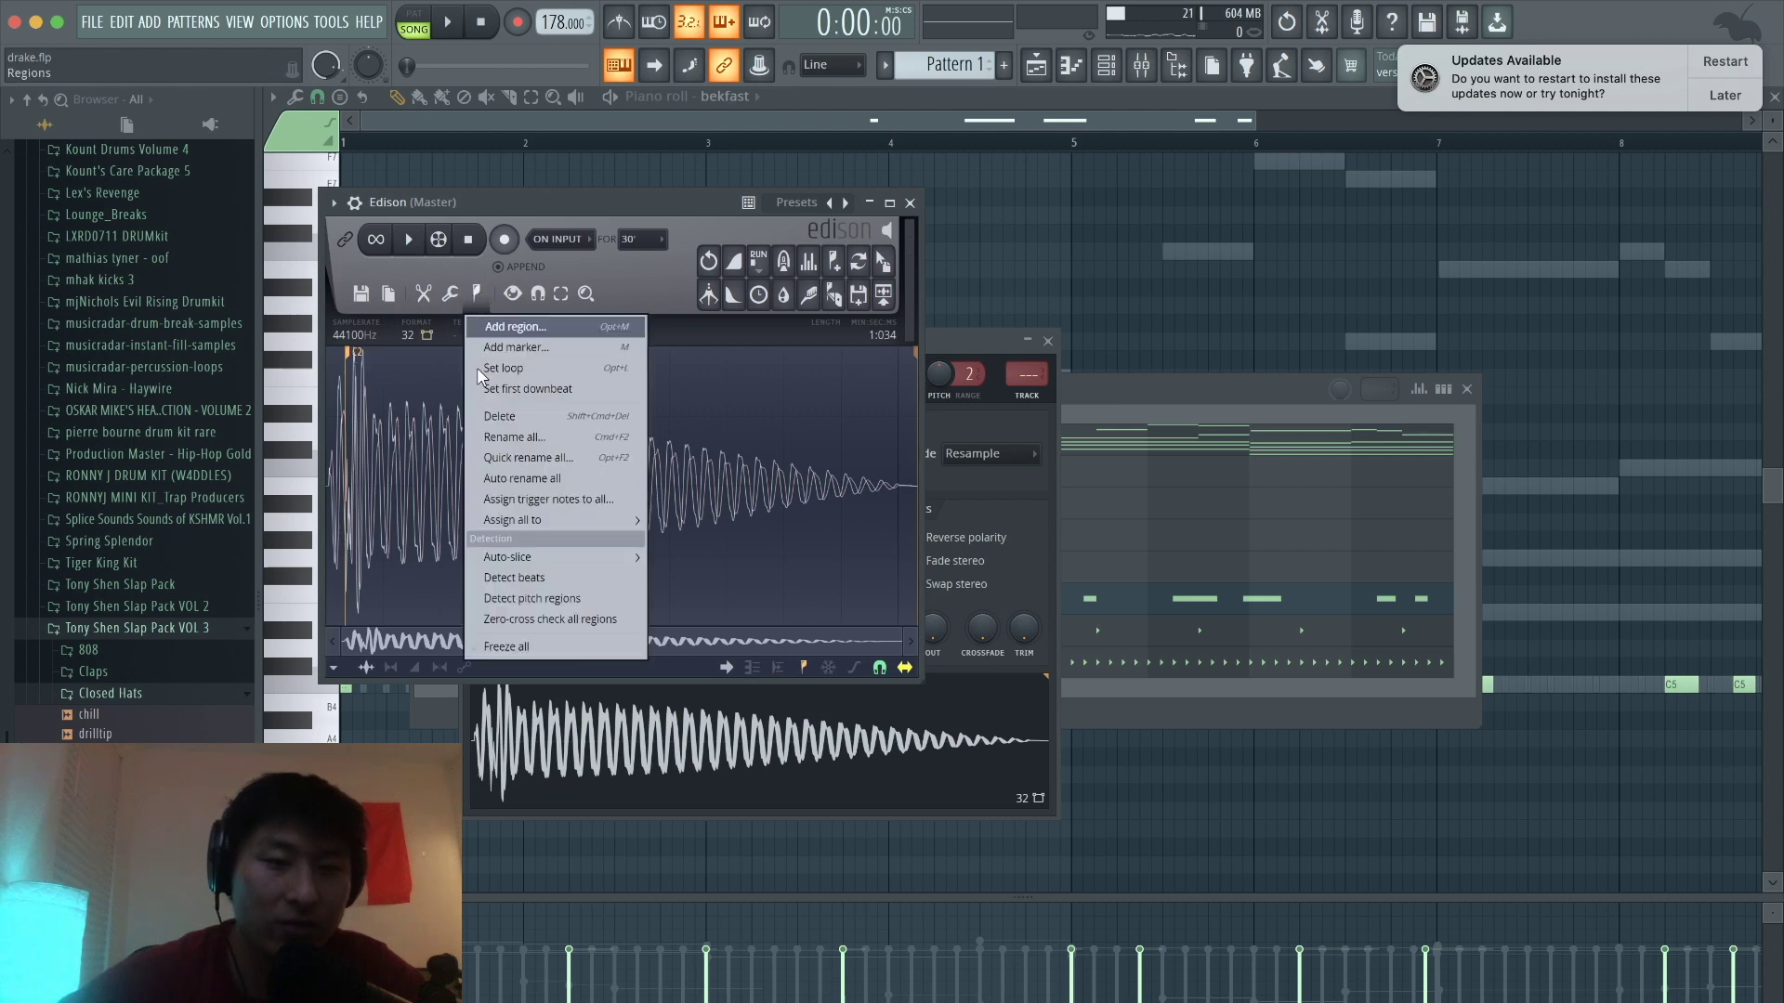
click(503, 600)
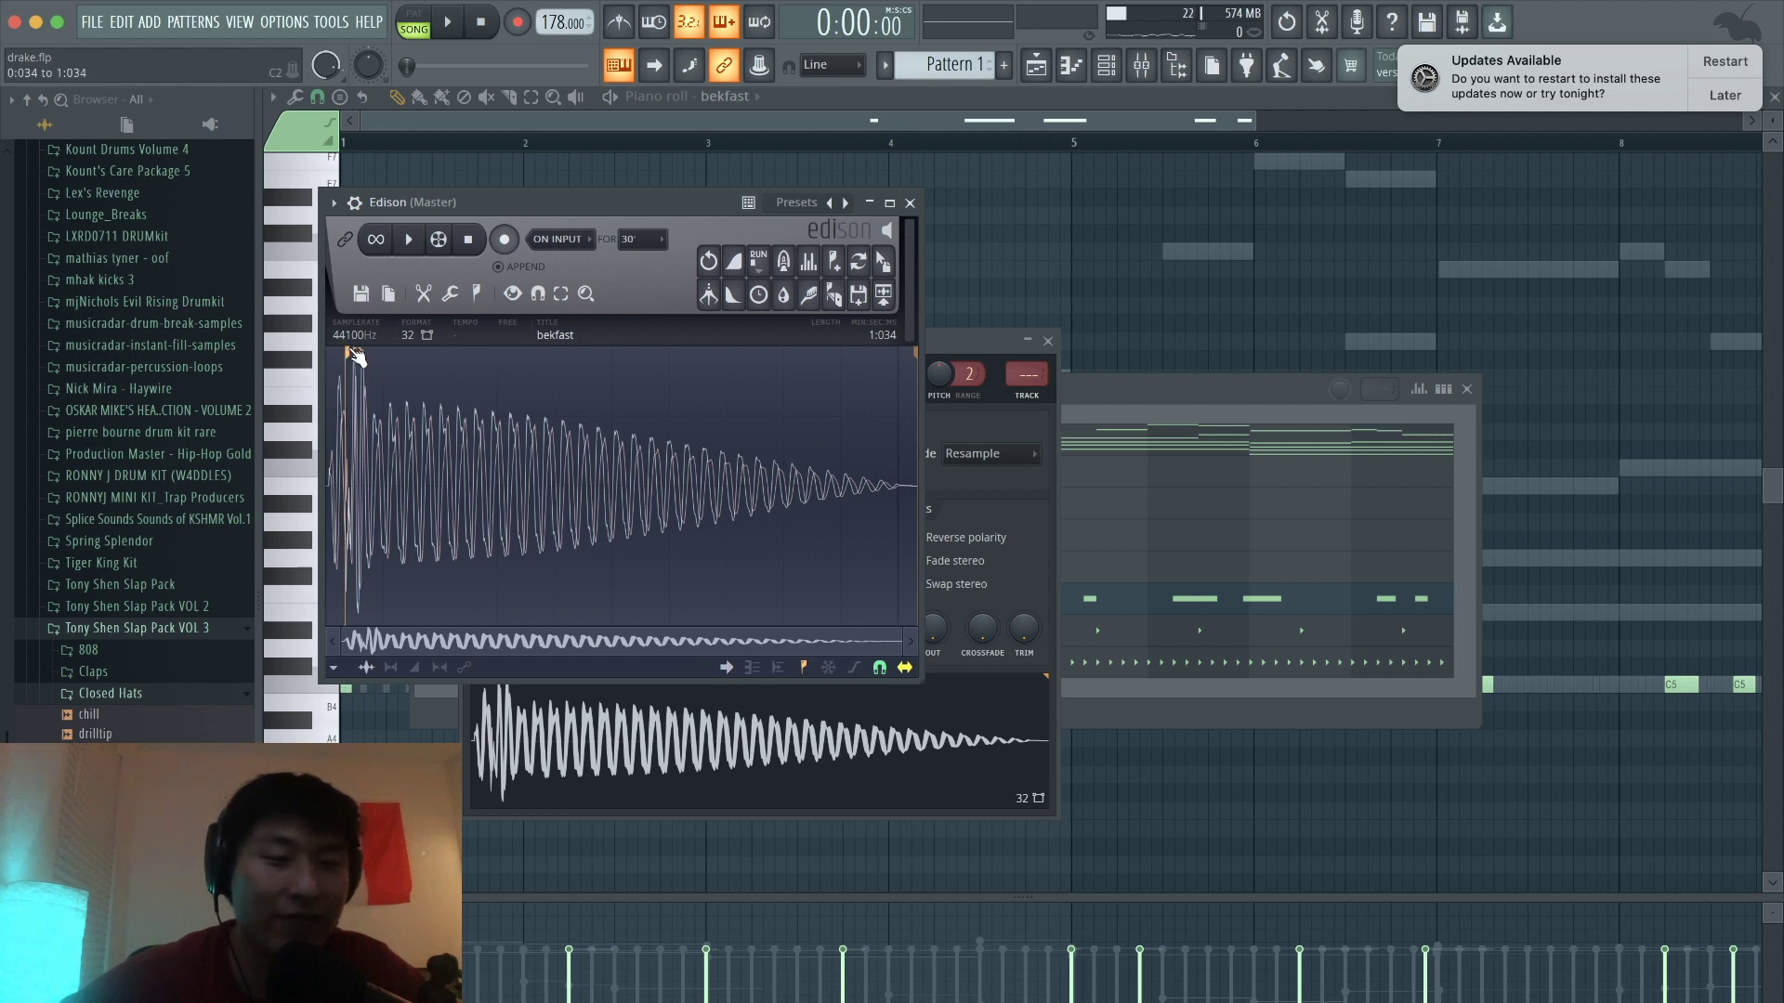
drag(482, 198, 800, 358)
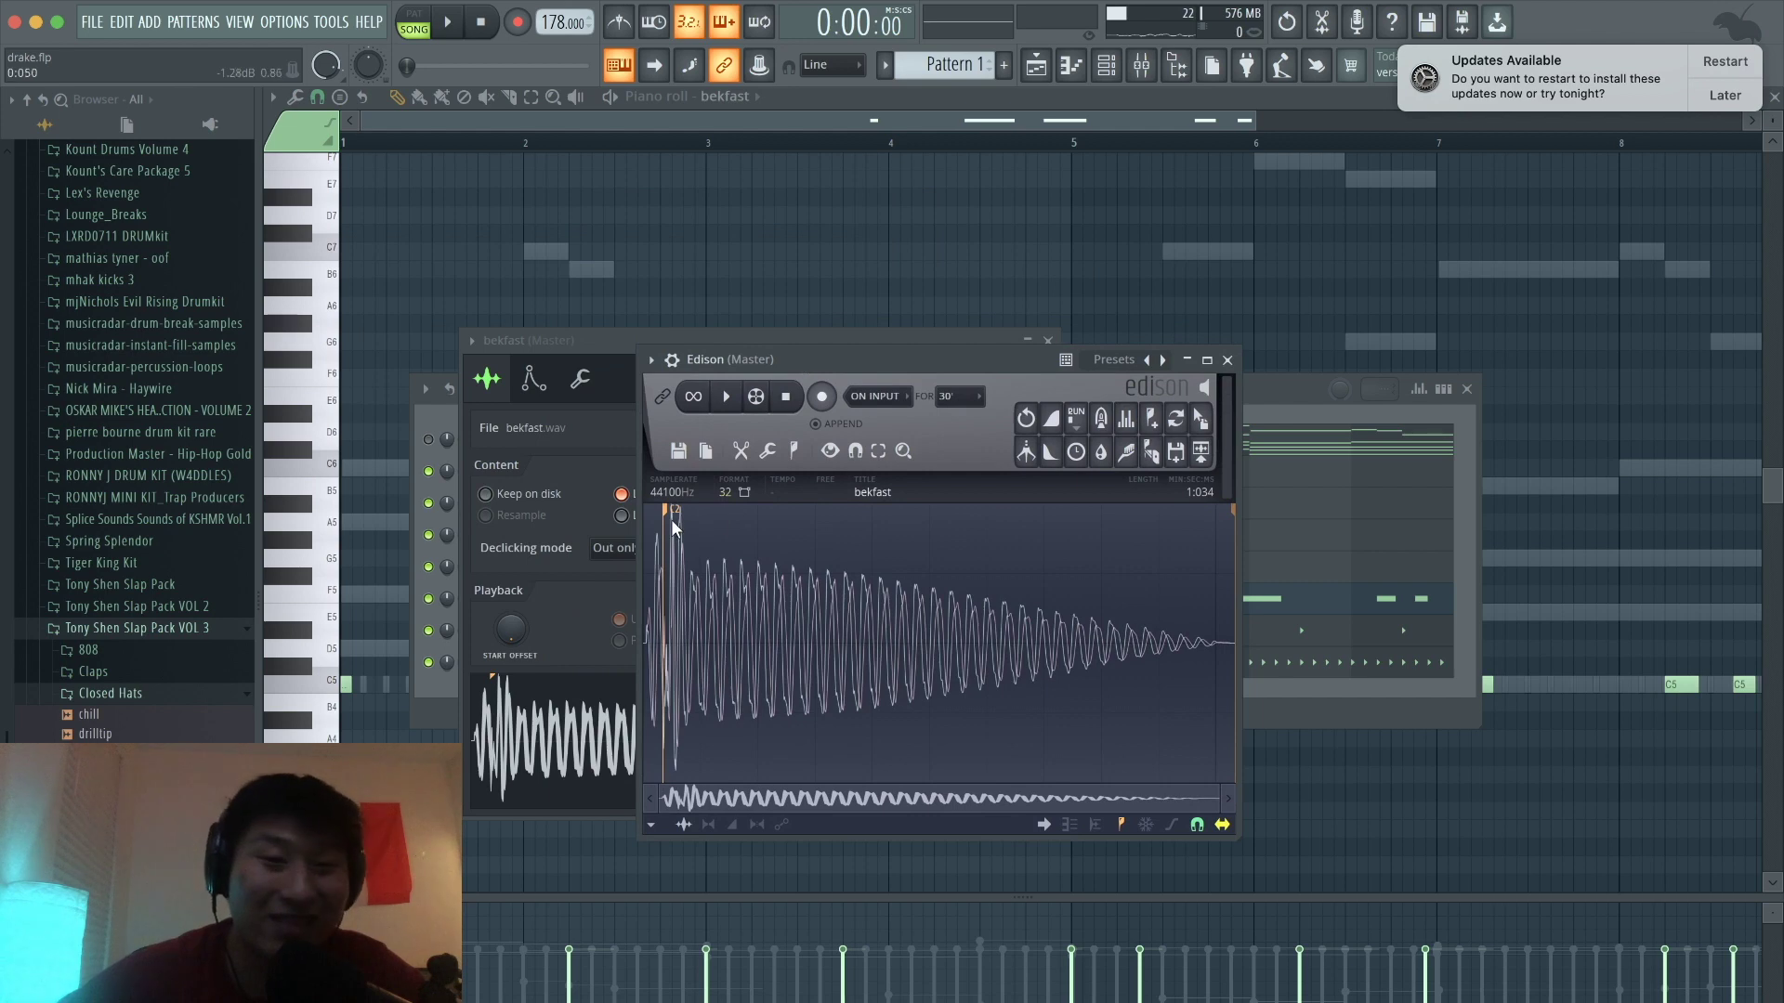
Step: Compare the sampler's root note with the pitch regions detected in the bekfast sample and close Edison
click(532, 379)
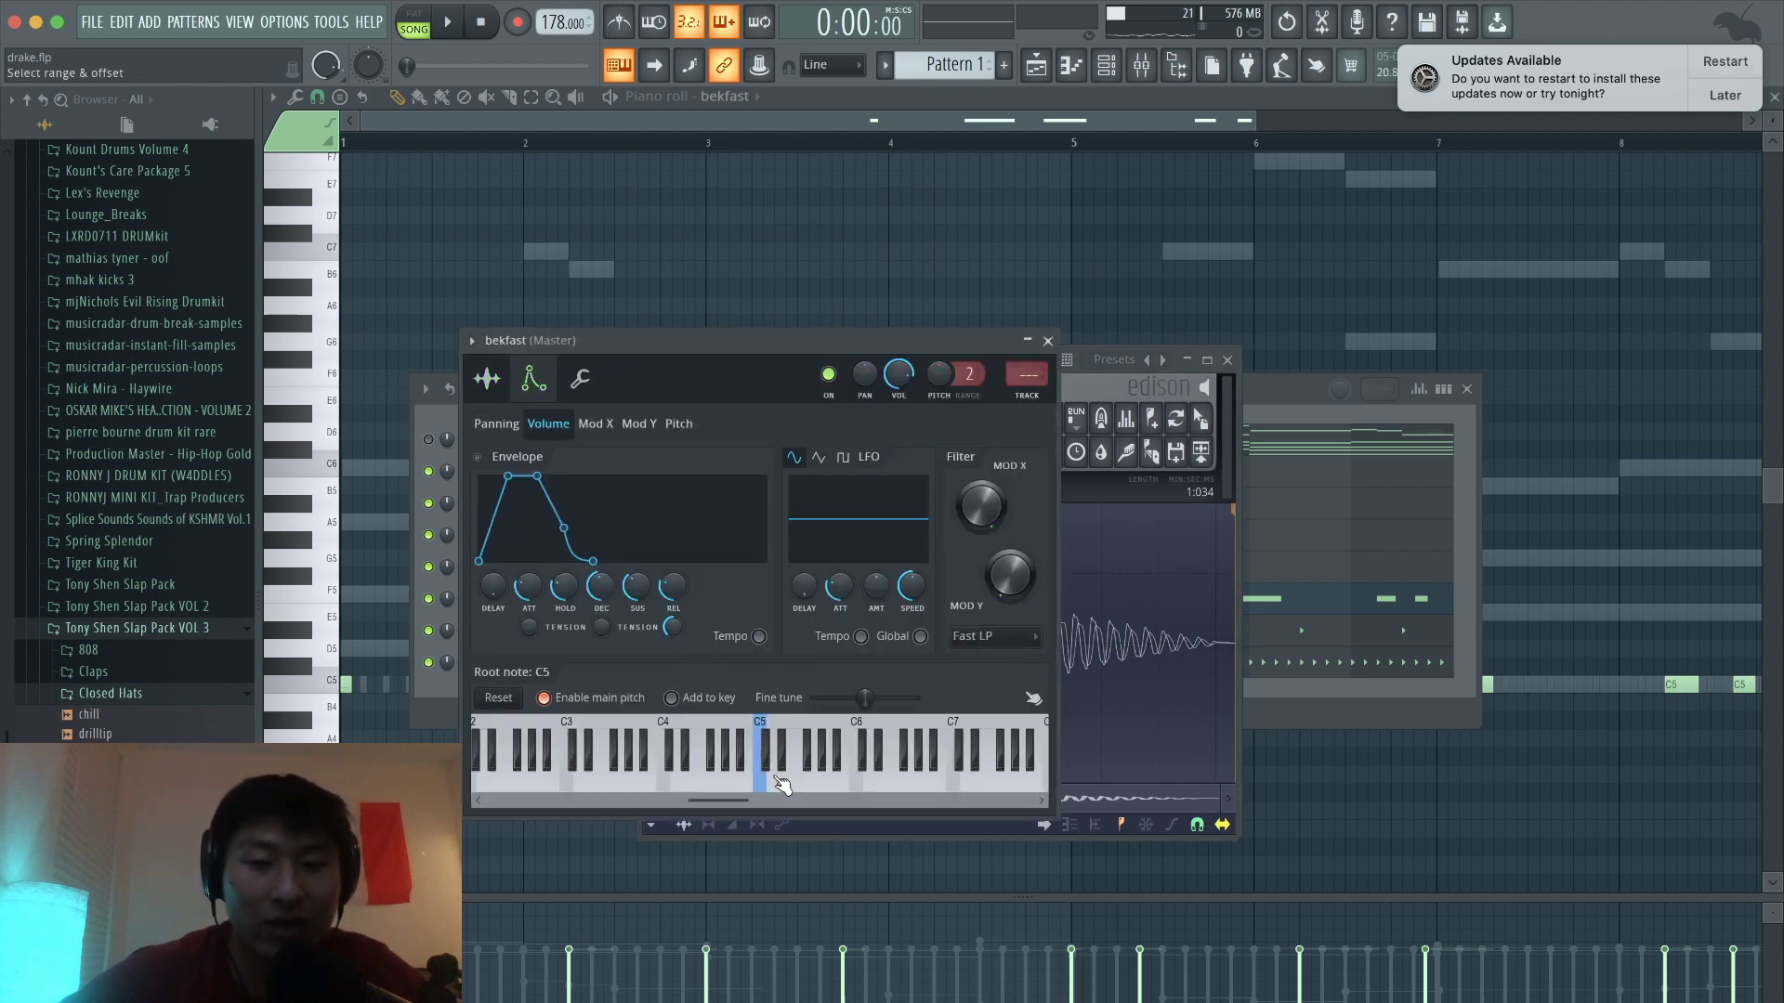
click(1091, 361)
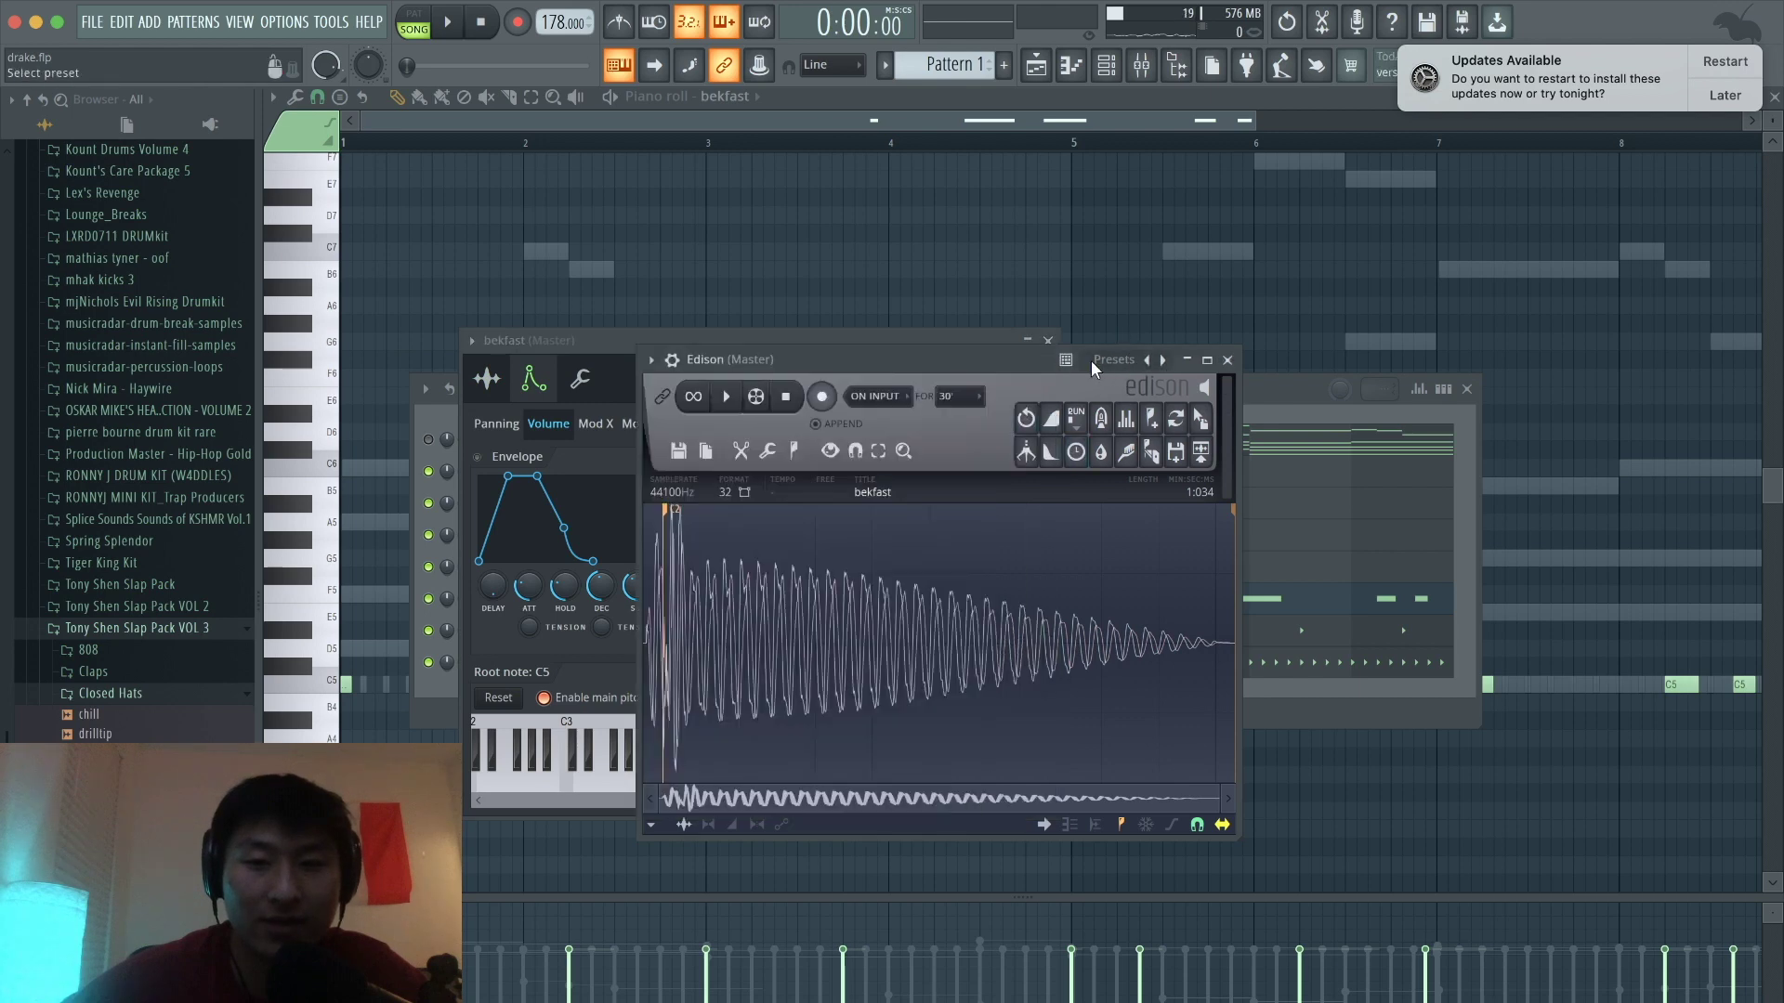
click(1091, 361)
click(939, 353)
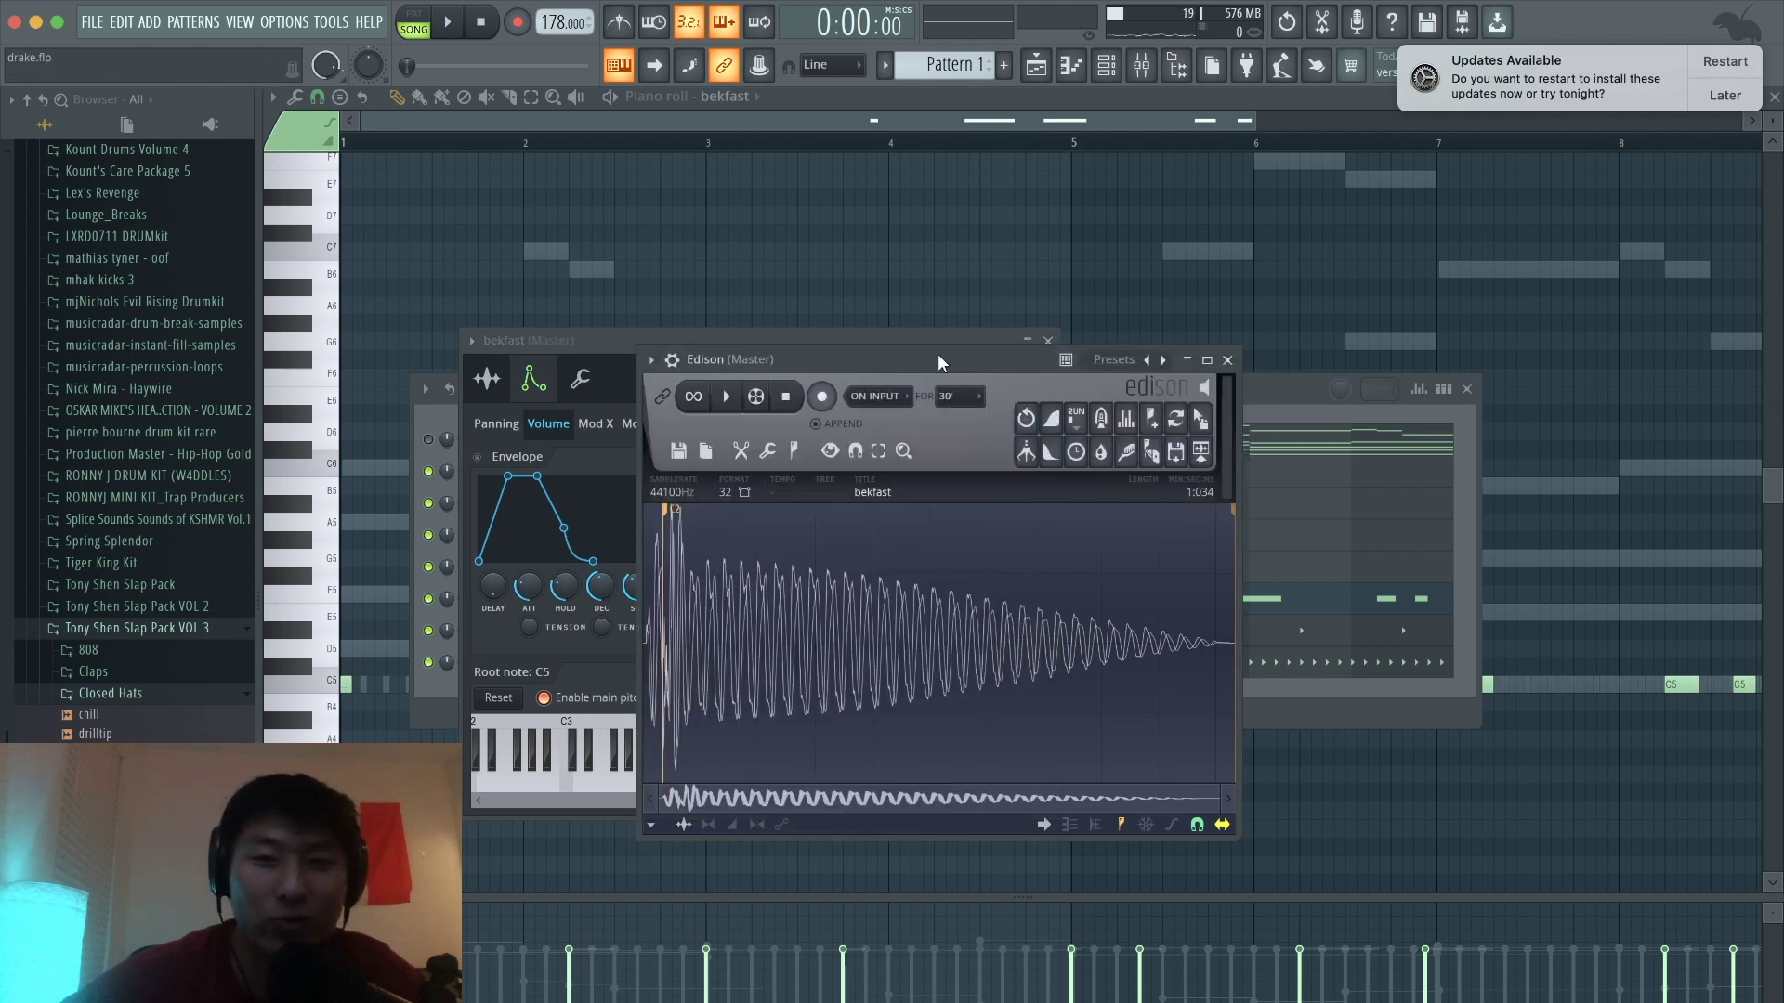
click(1229, 360)
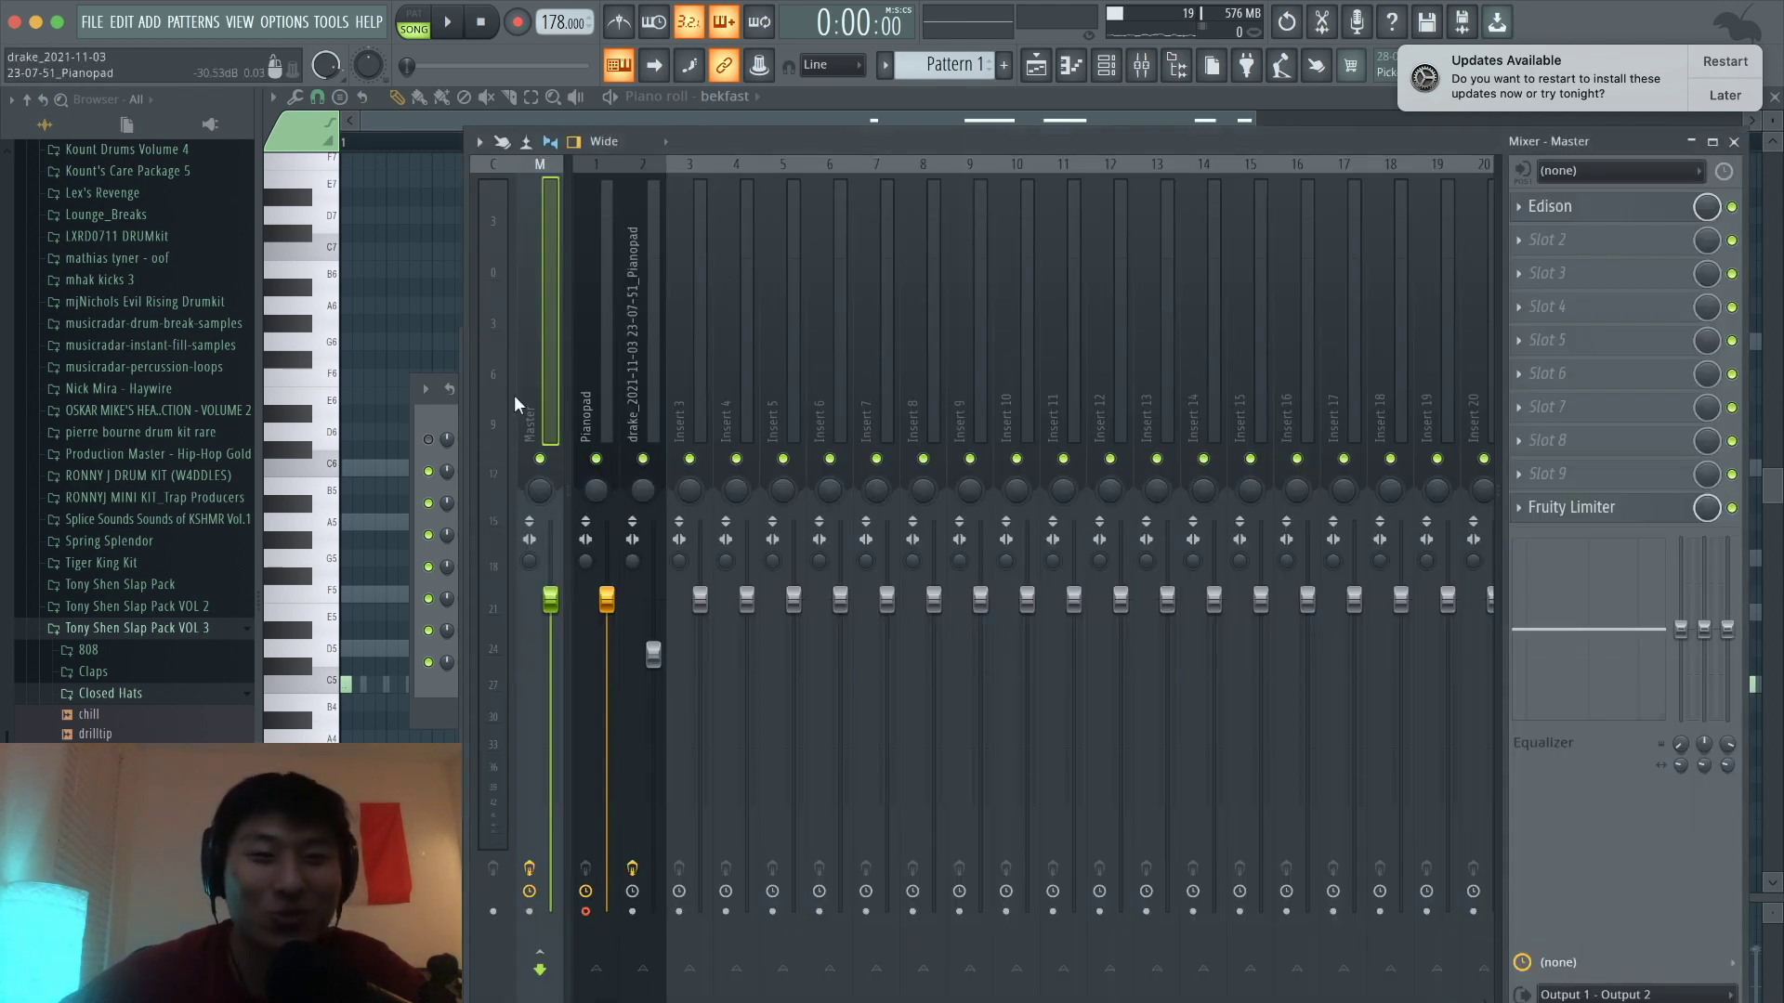
Step: Enable the bekfast volume envelope with attack, decay, sustain and release at minimum and hold at maximum, then close the sampler
click(433, 405)
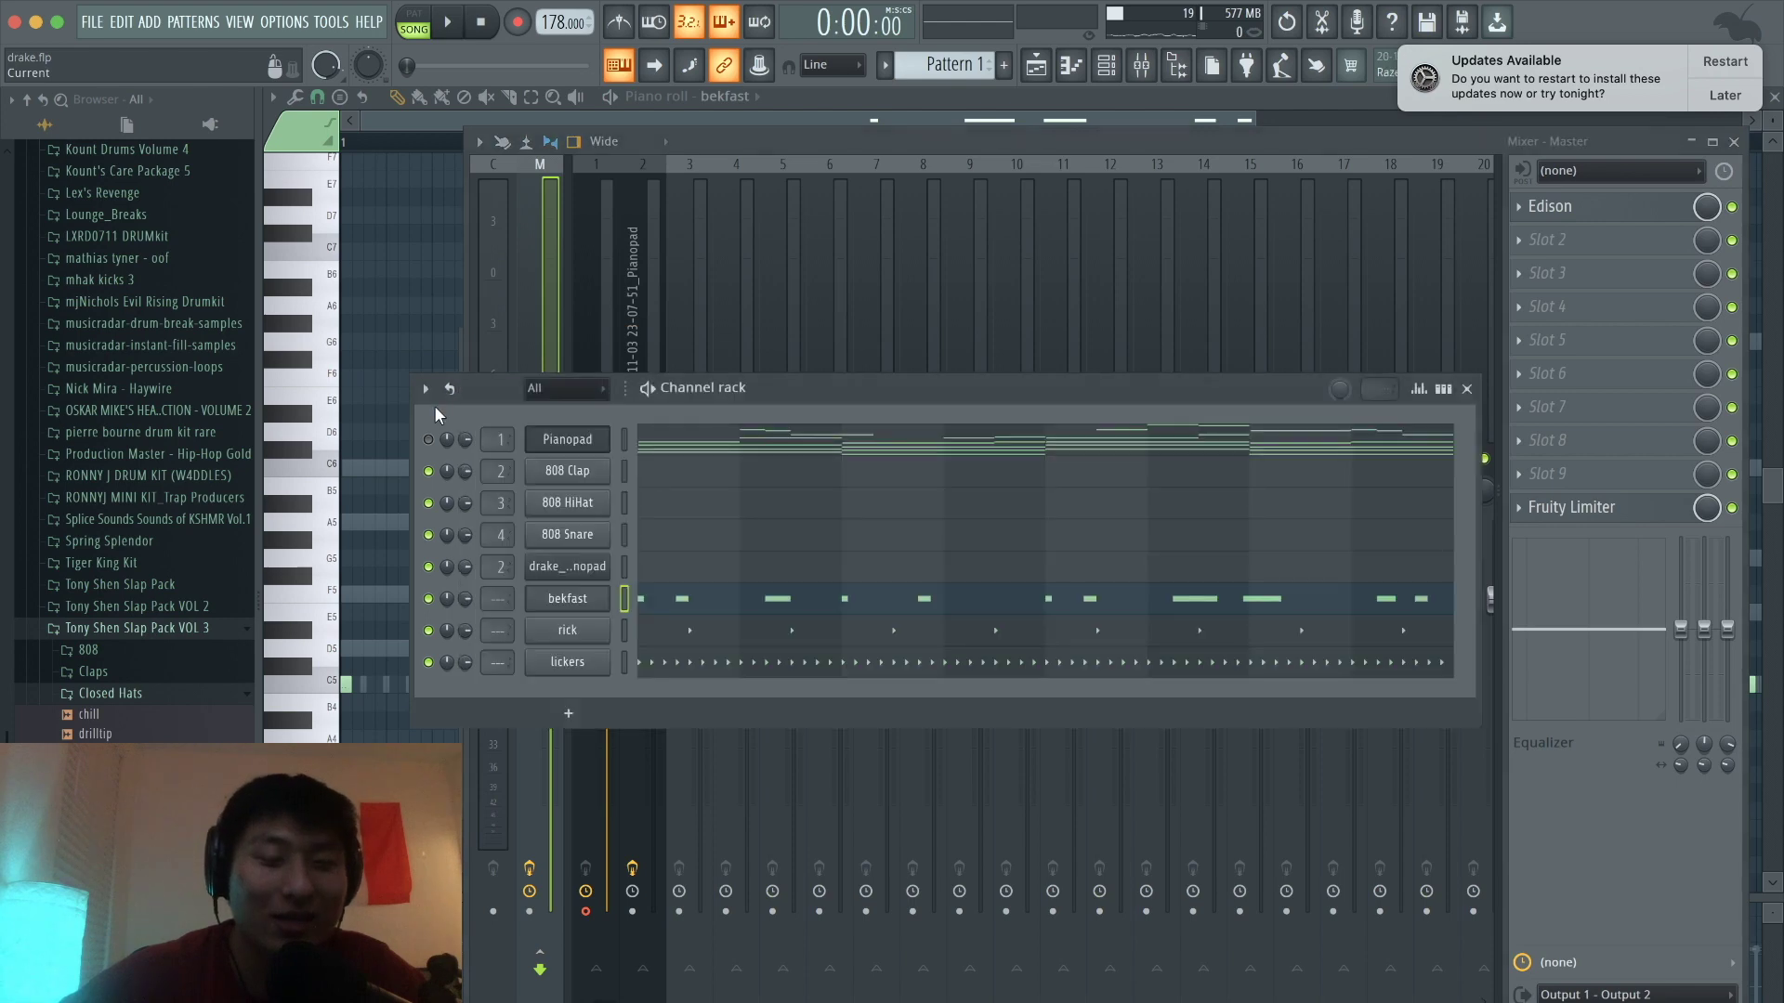
click(576, 600)
drag(524, 593, 524, 659)
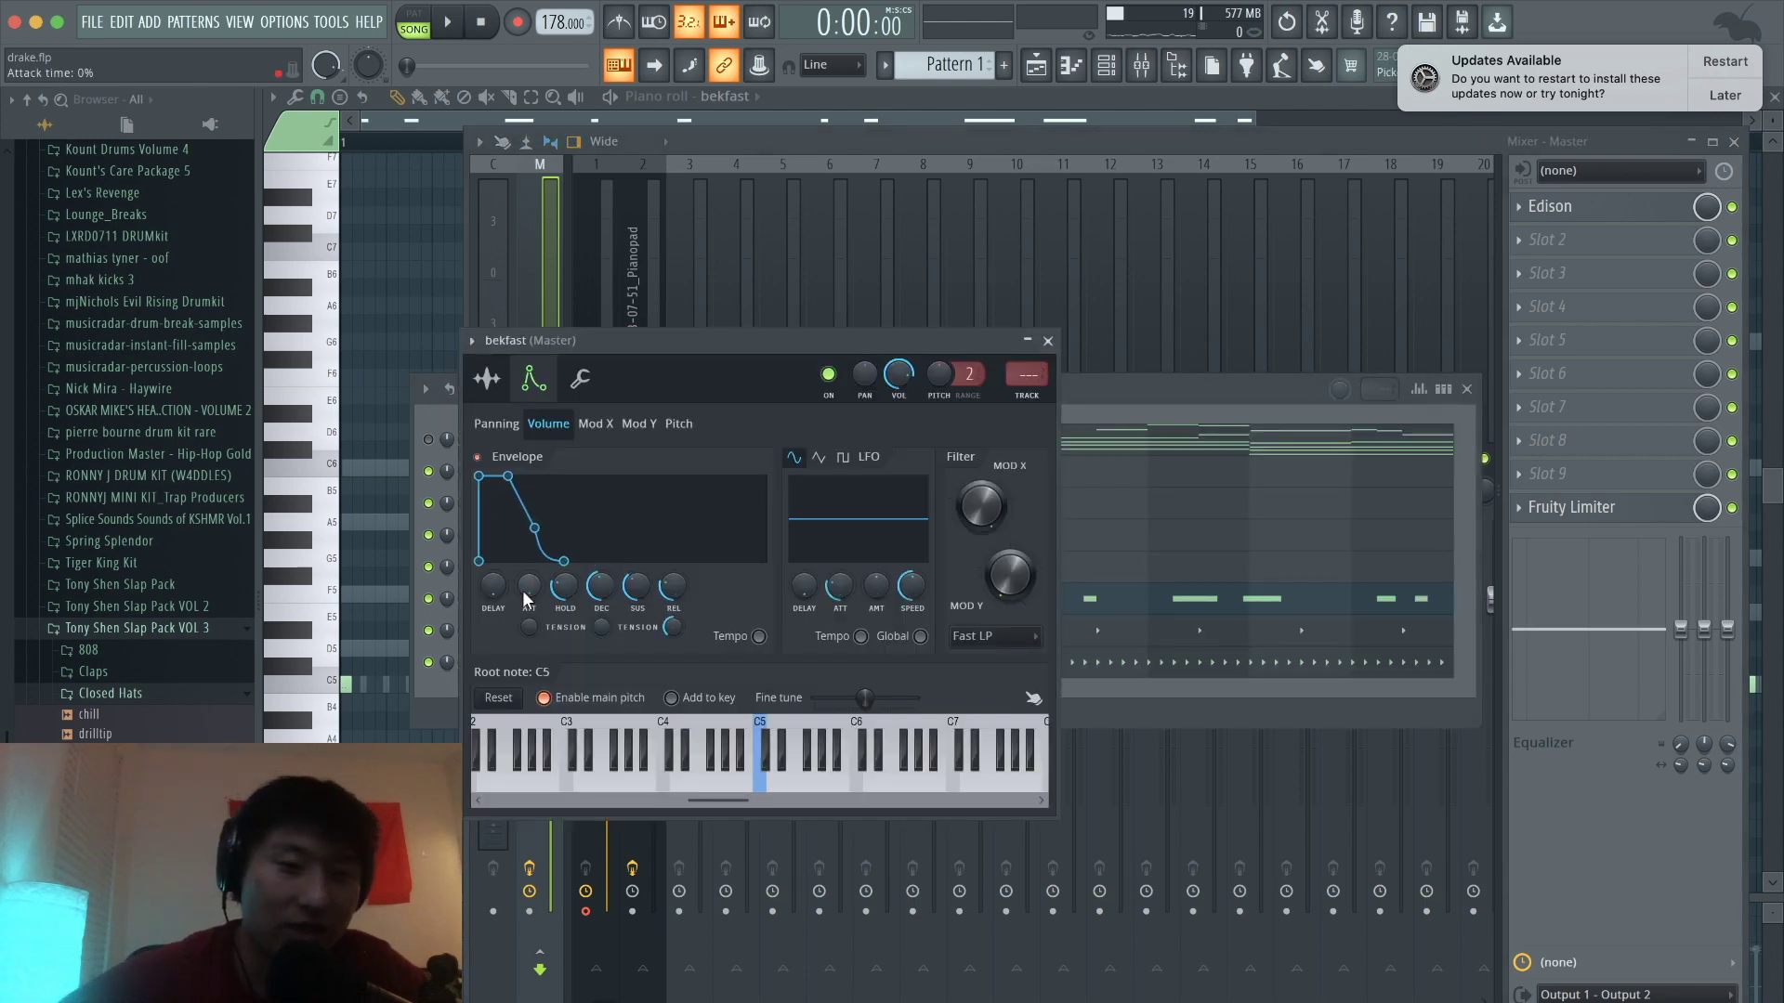
drag(564, 587, 601, 650)
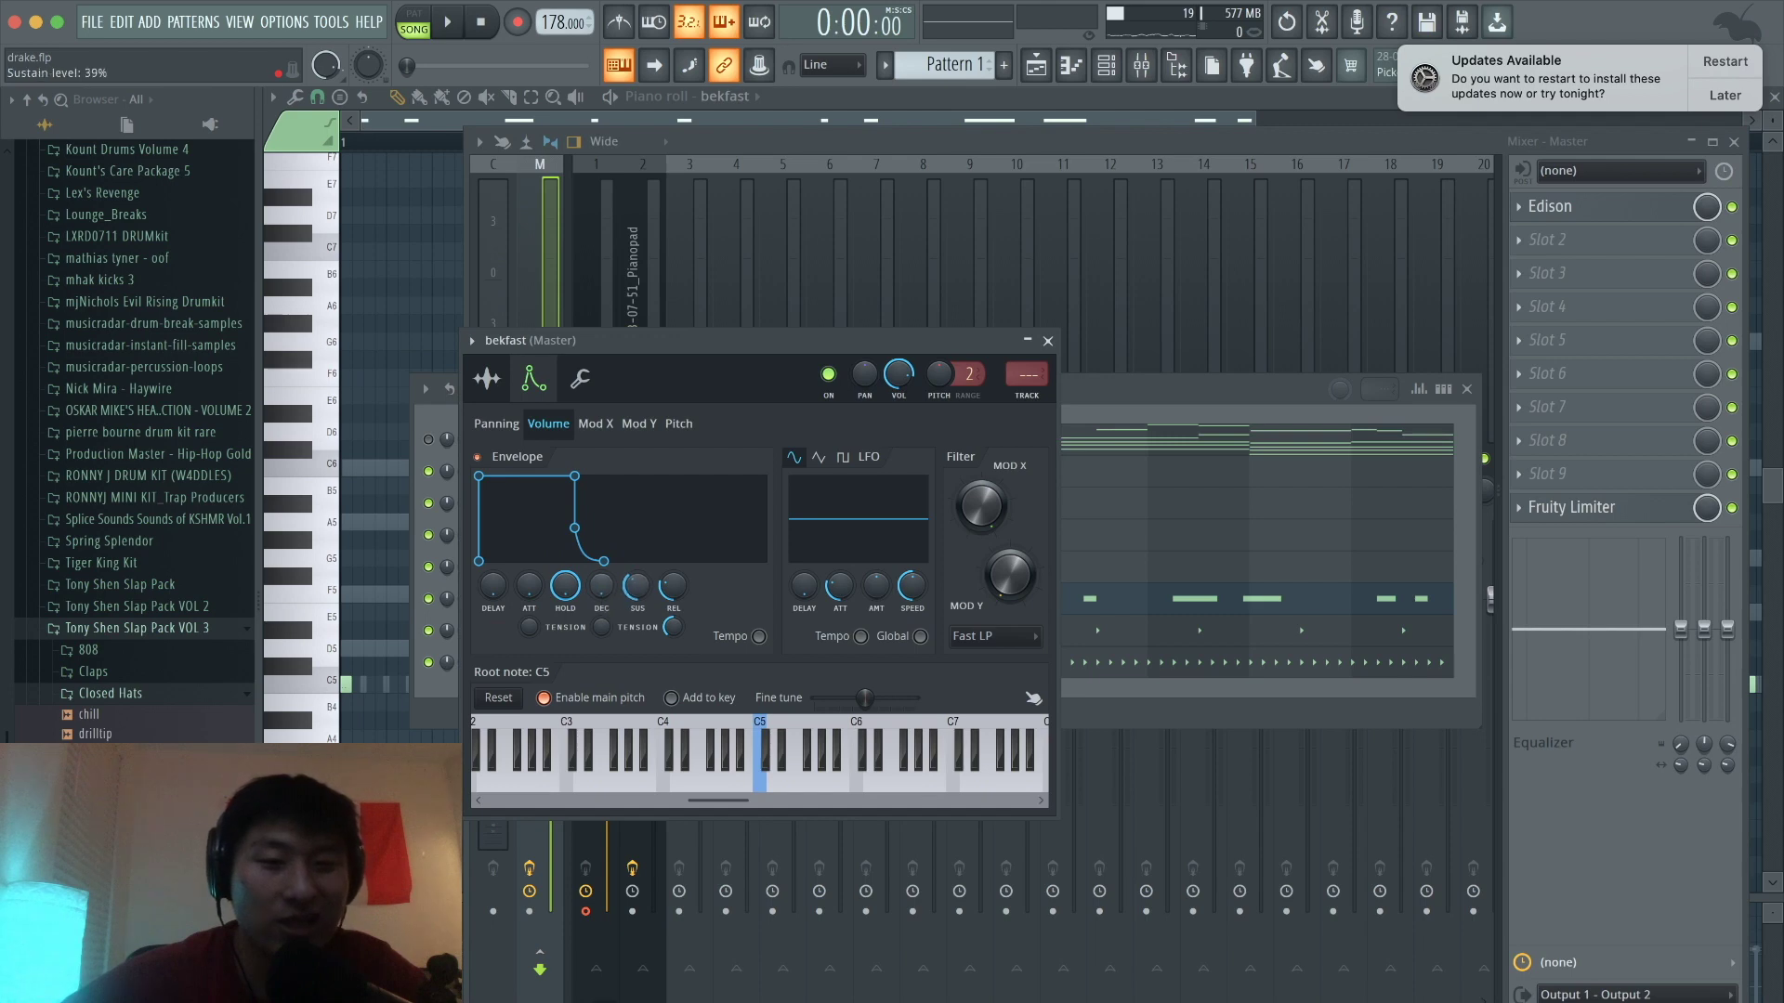
click(478, 457)
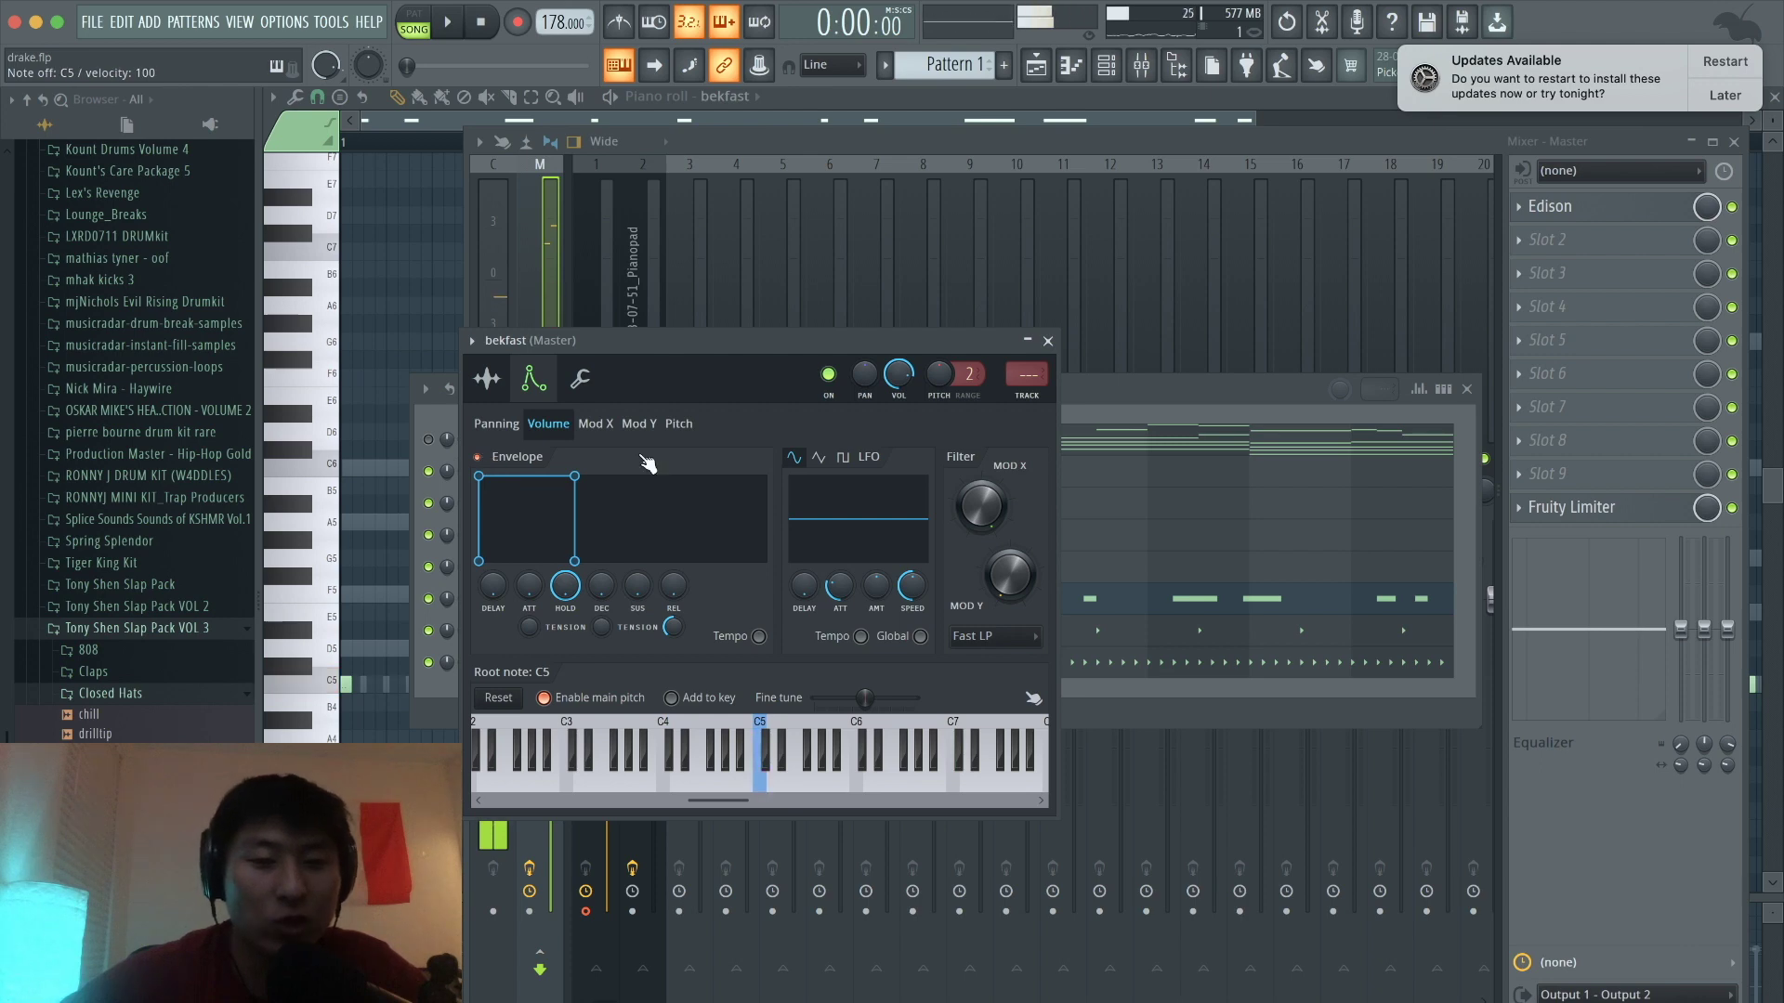
click(1047, 342)
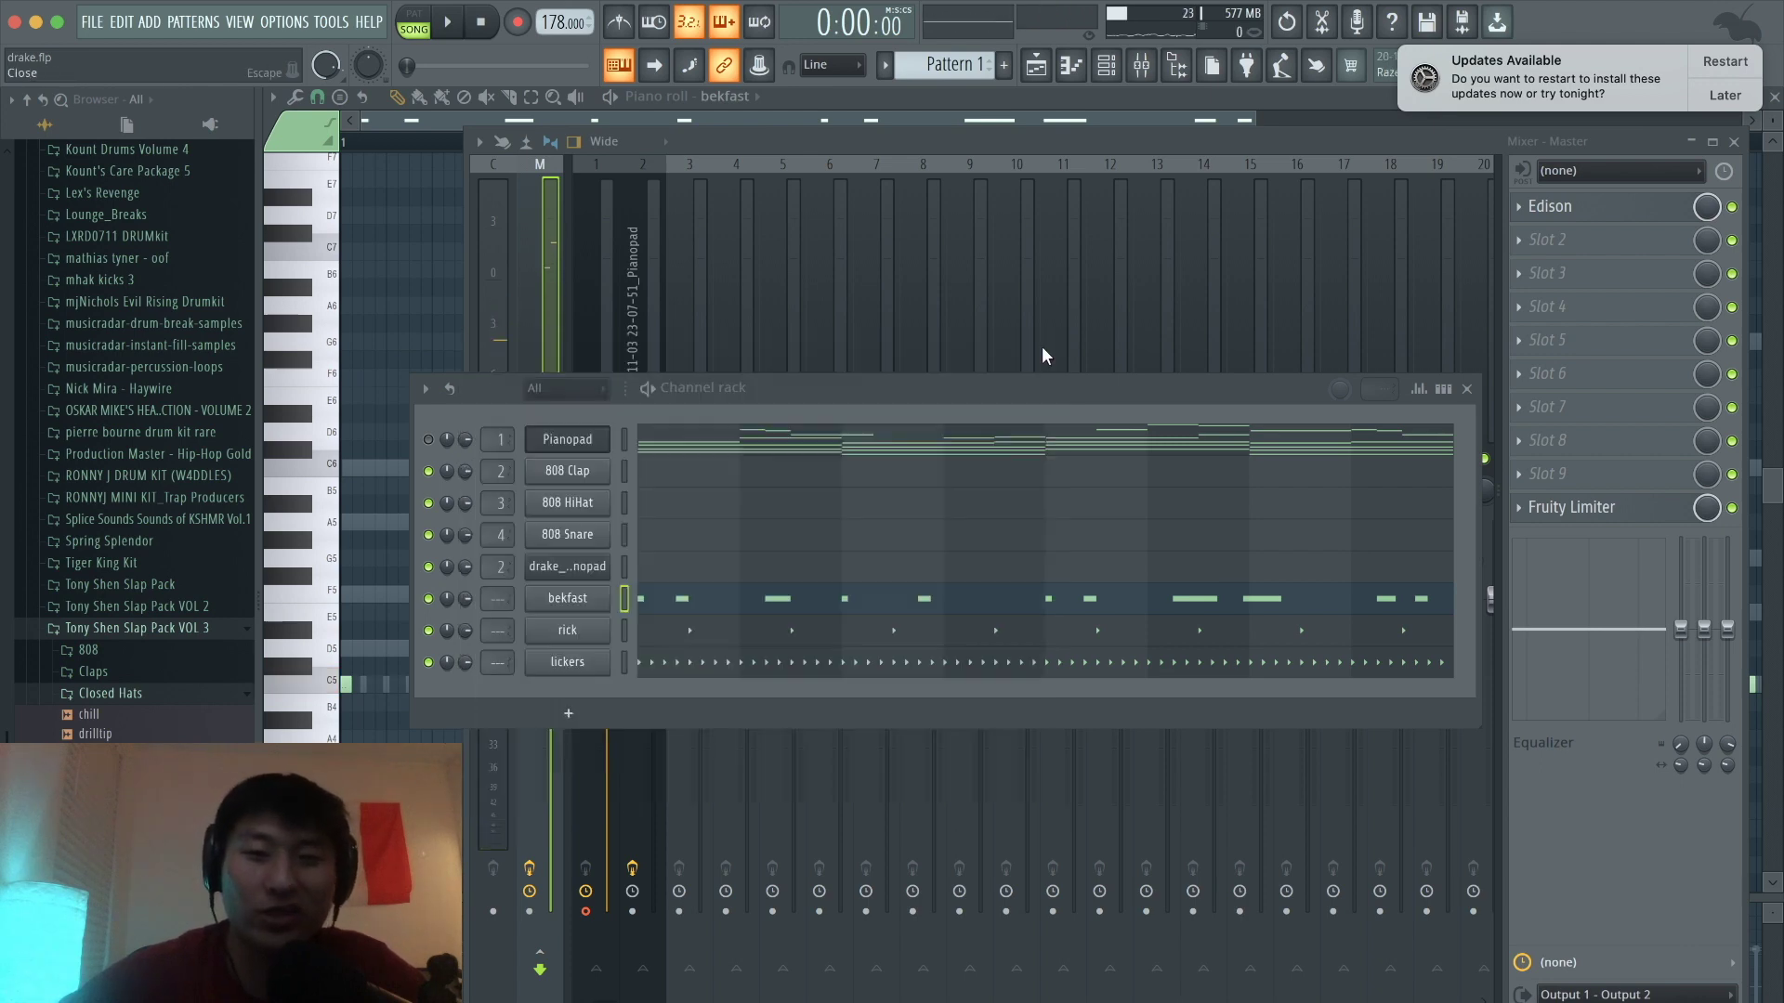
Step: Apply quick legato to the bekfast notes so each lasts until the one after it, and play them back
click(711, 596)
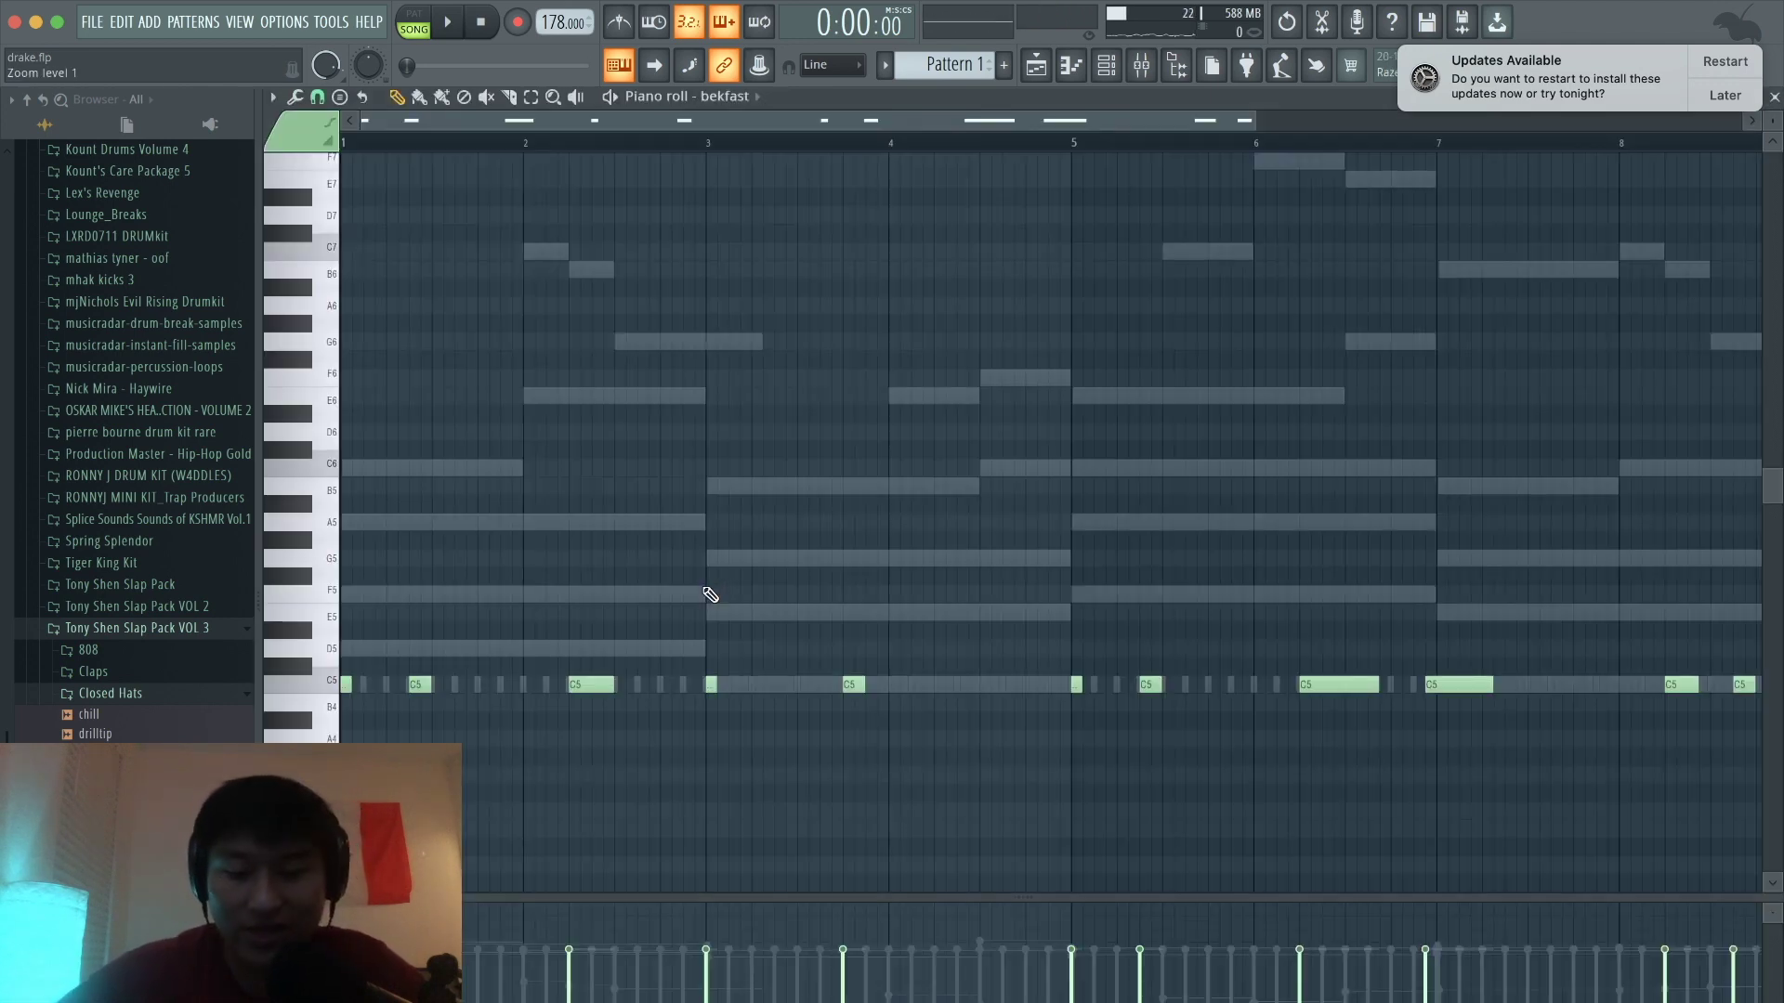
key(super+l)
scroll(705, 589, down, 3)
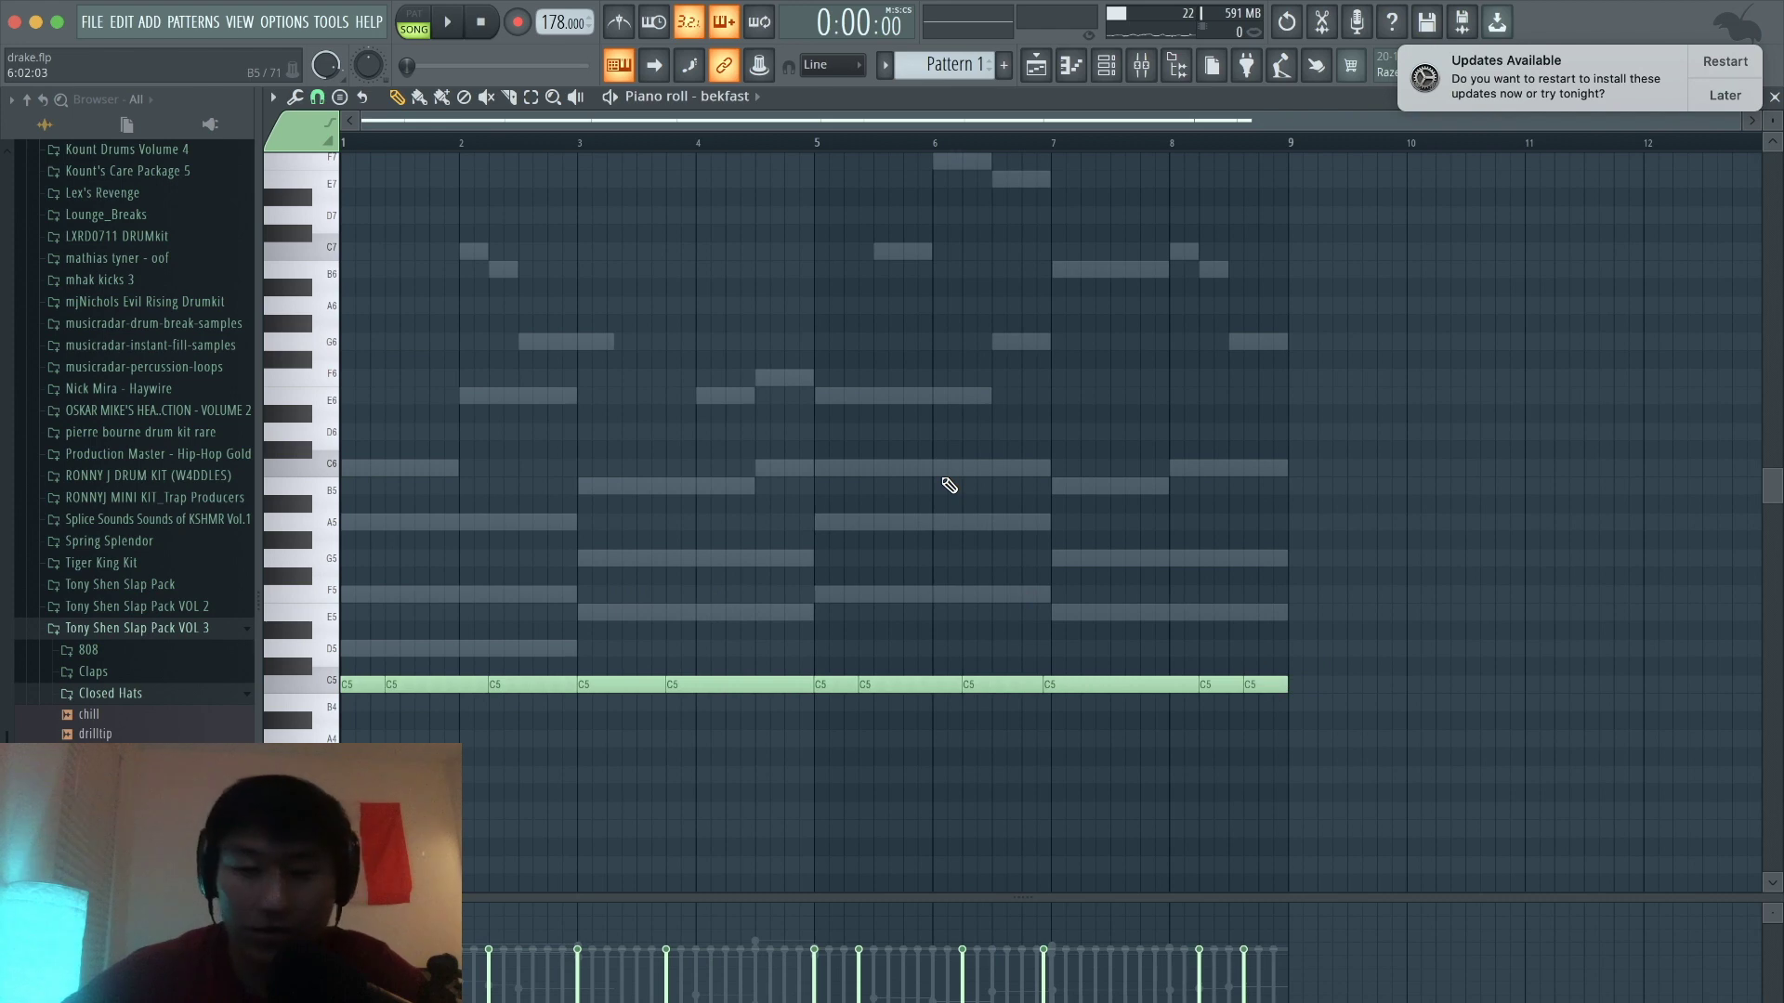
key(space)
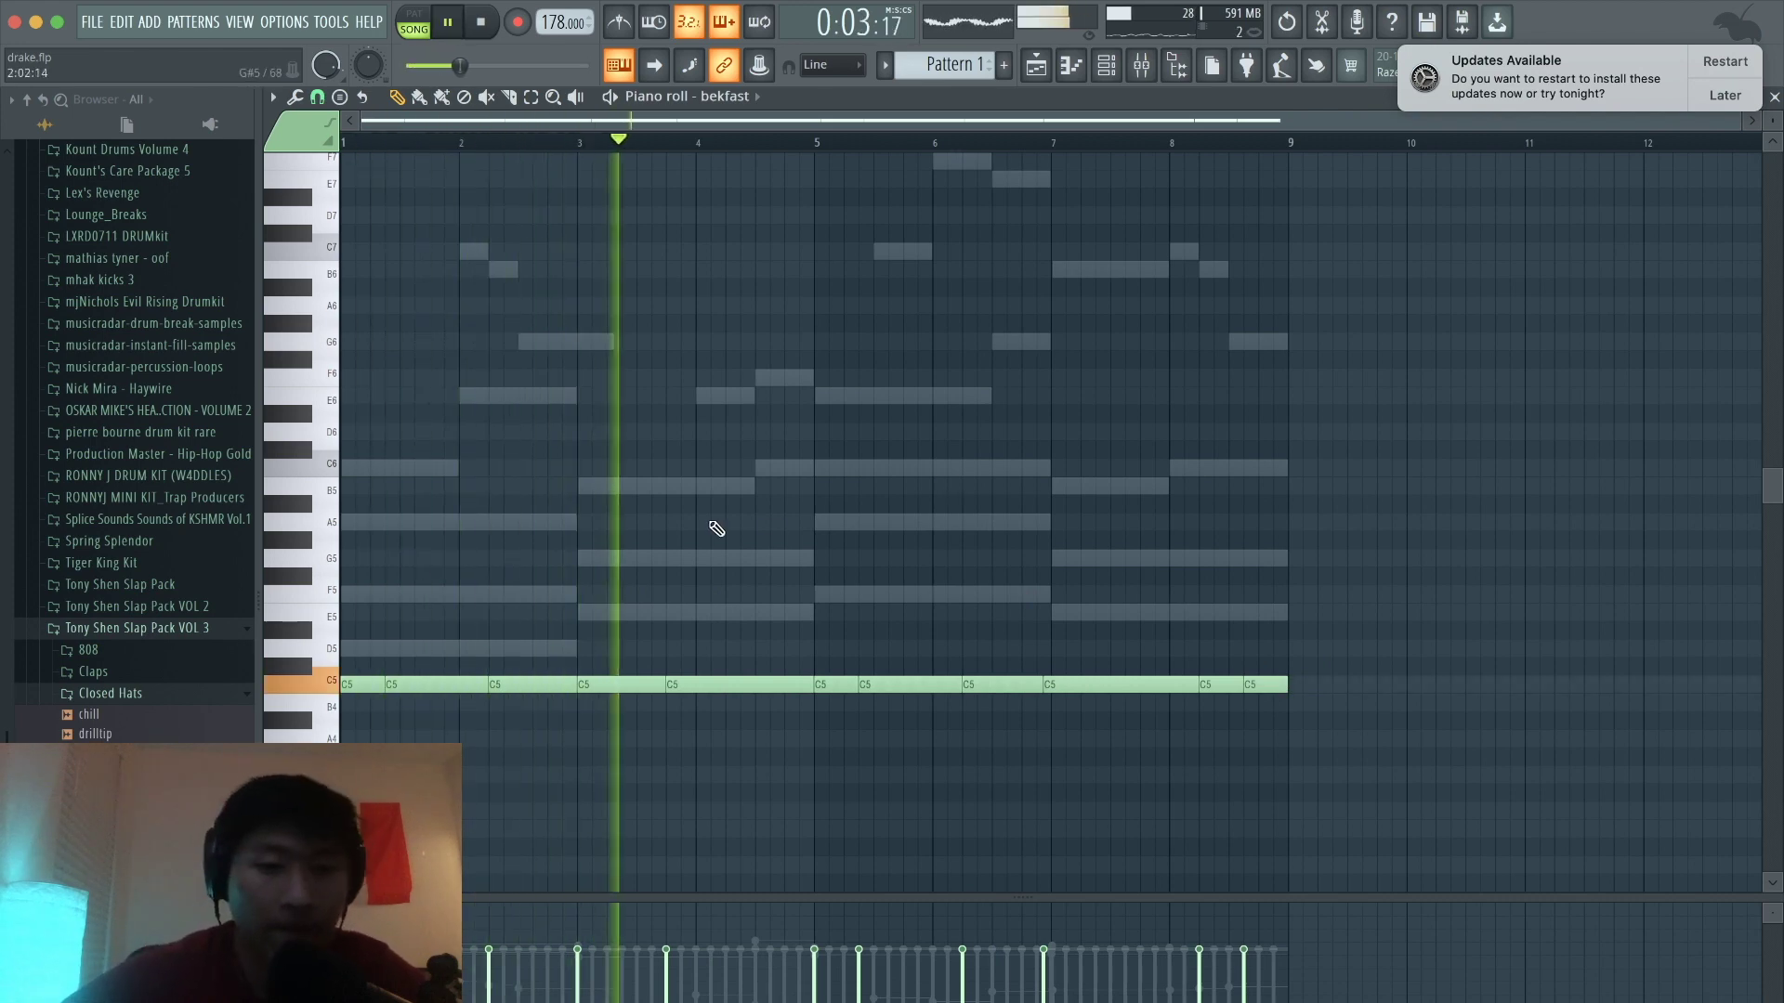
key(space)
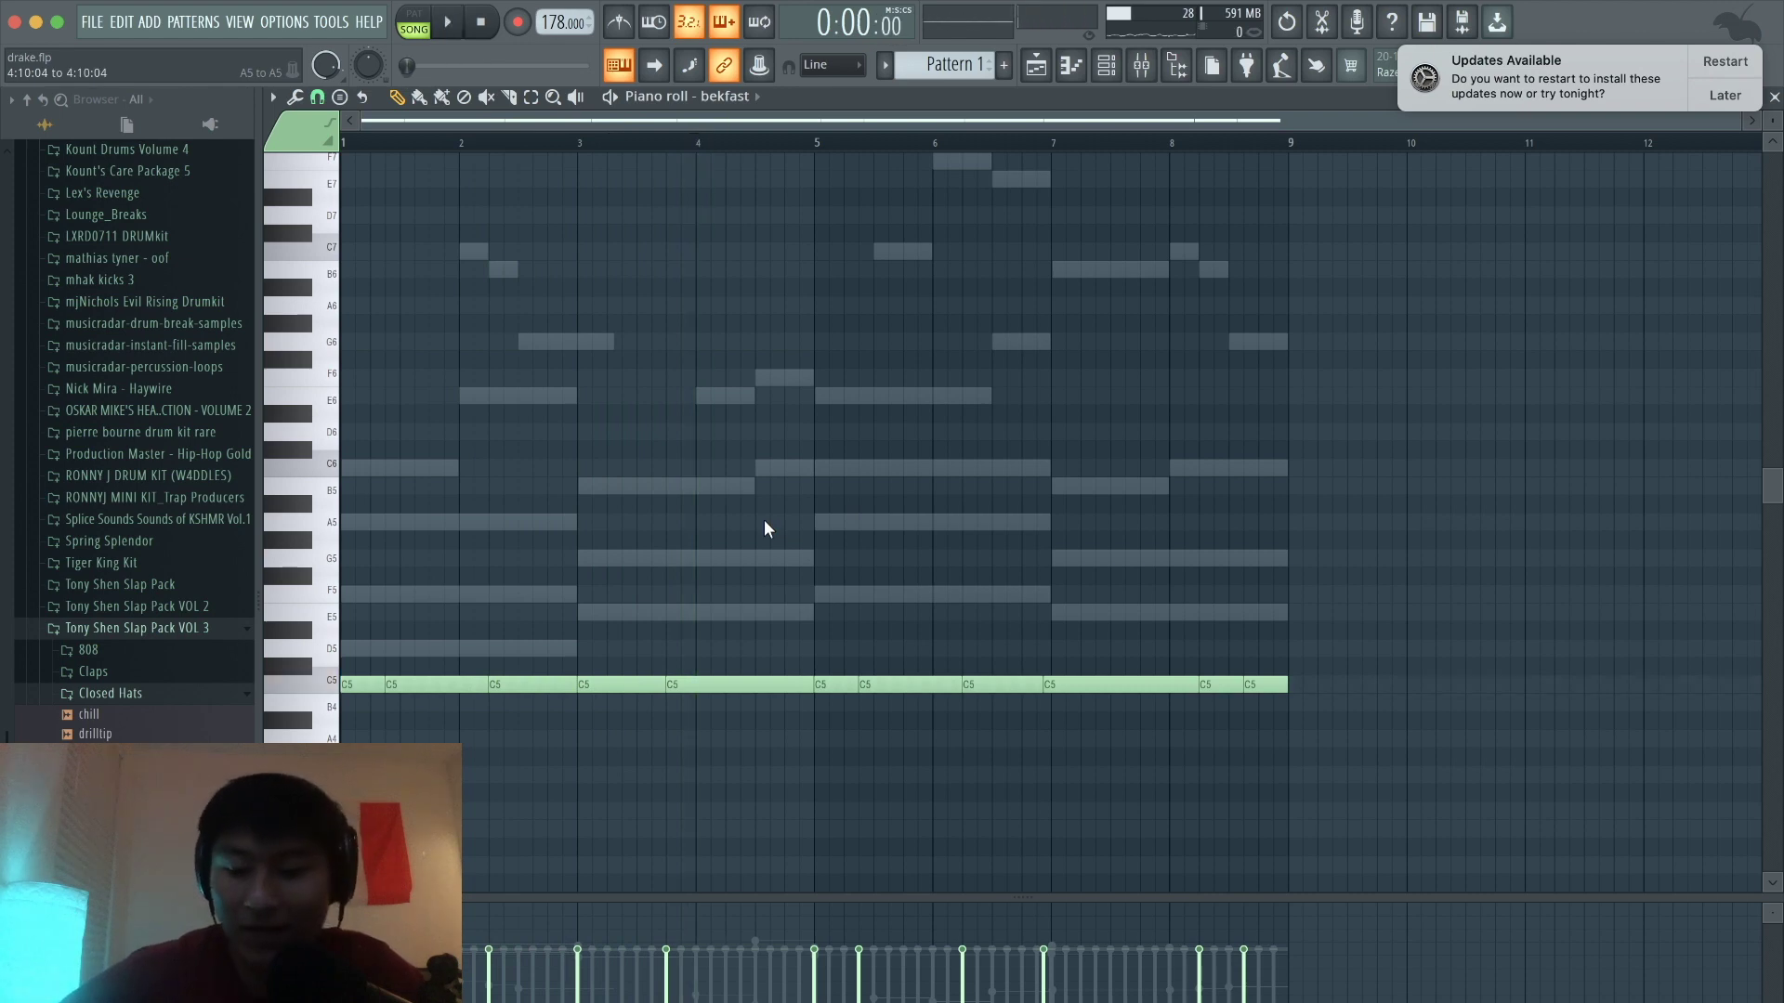
Step: Transpose all bekfast notes to D5, lower the bar 3 and 4 notes to C5, and start playback
scroll(765, 522, up, 3)
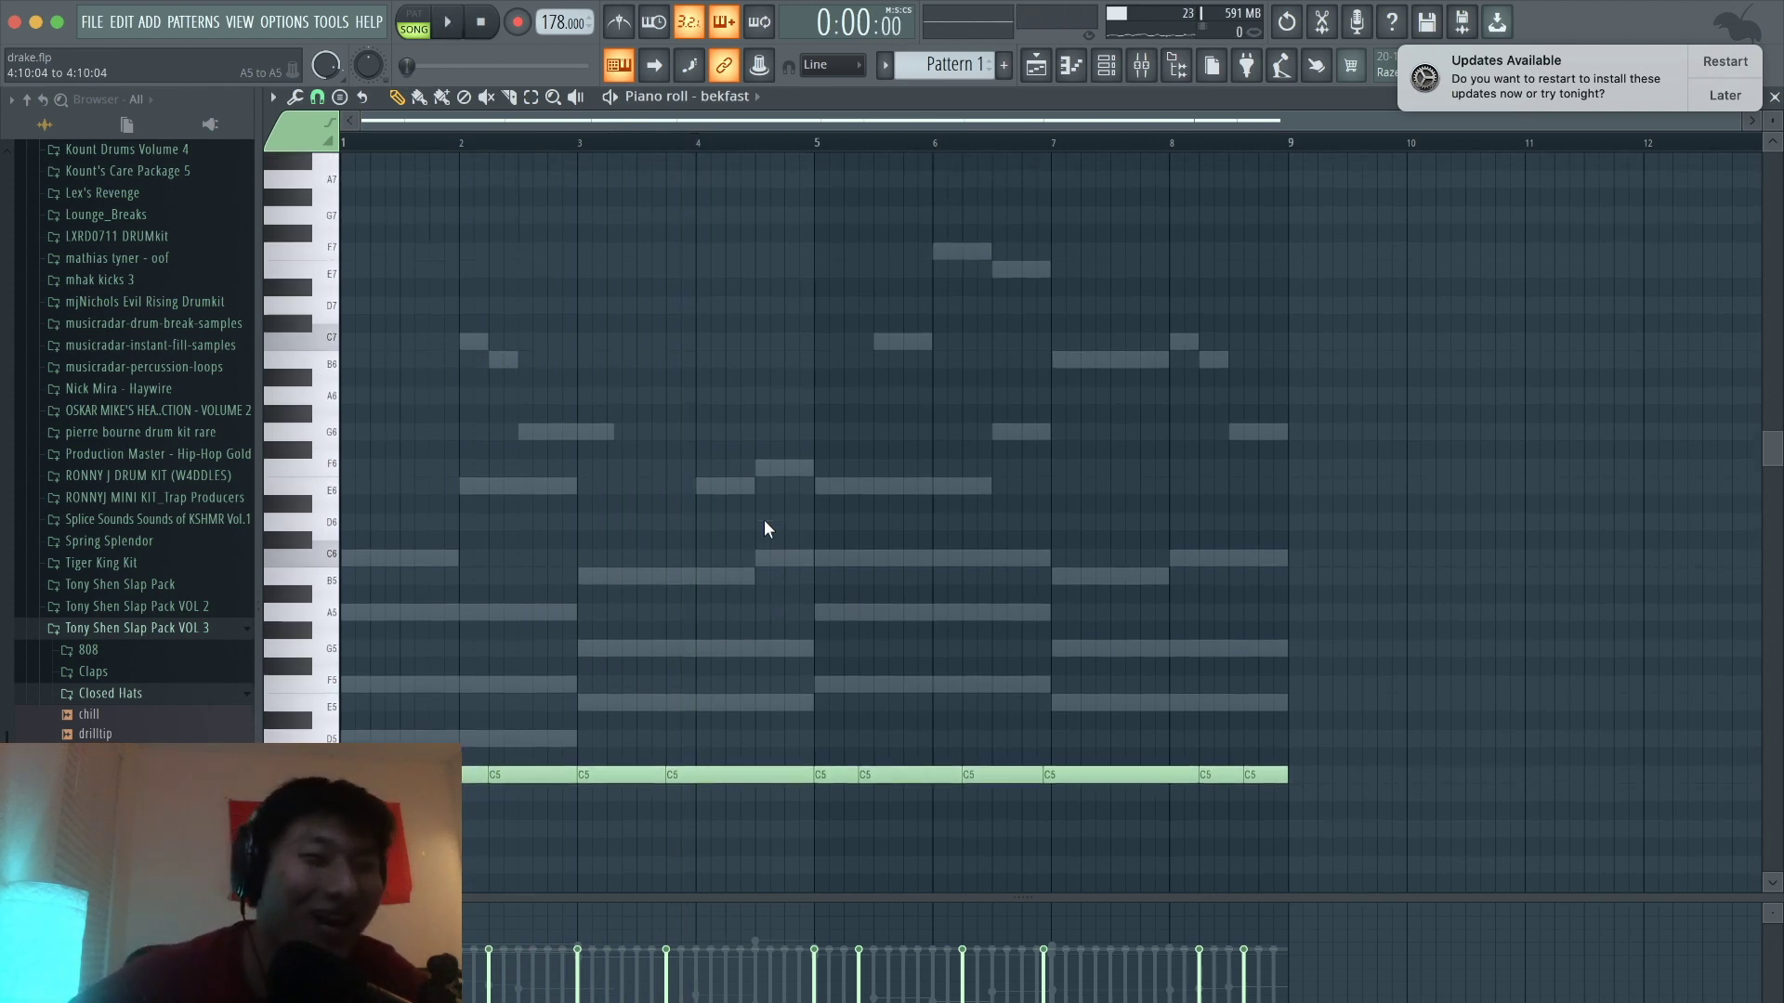
key(Up)
key(Up)
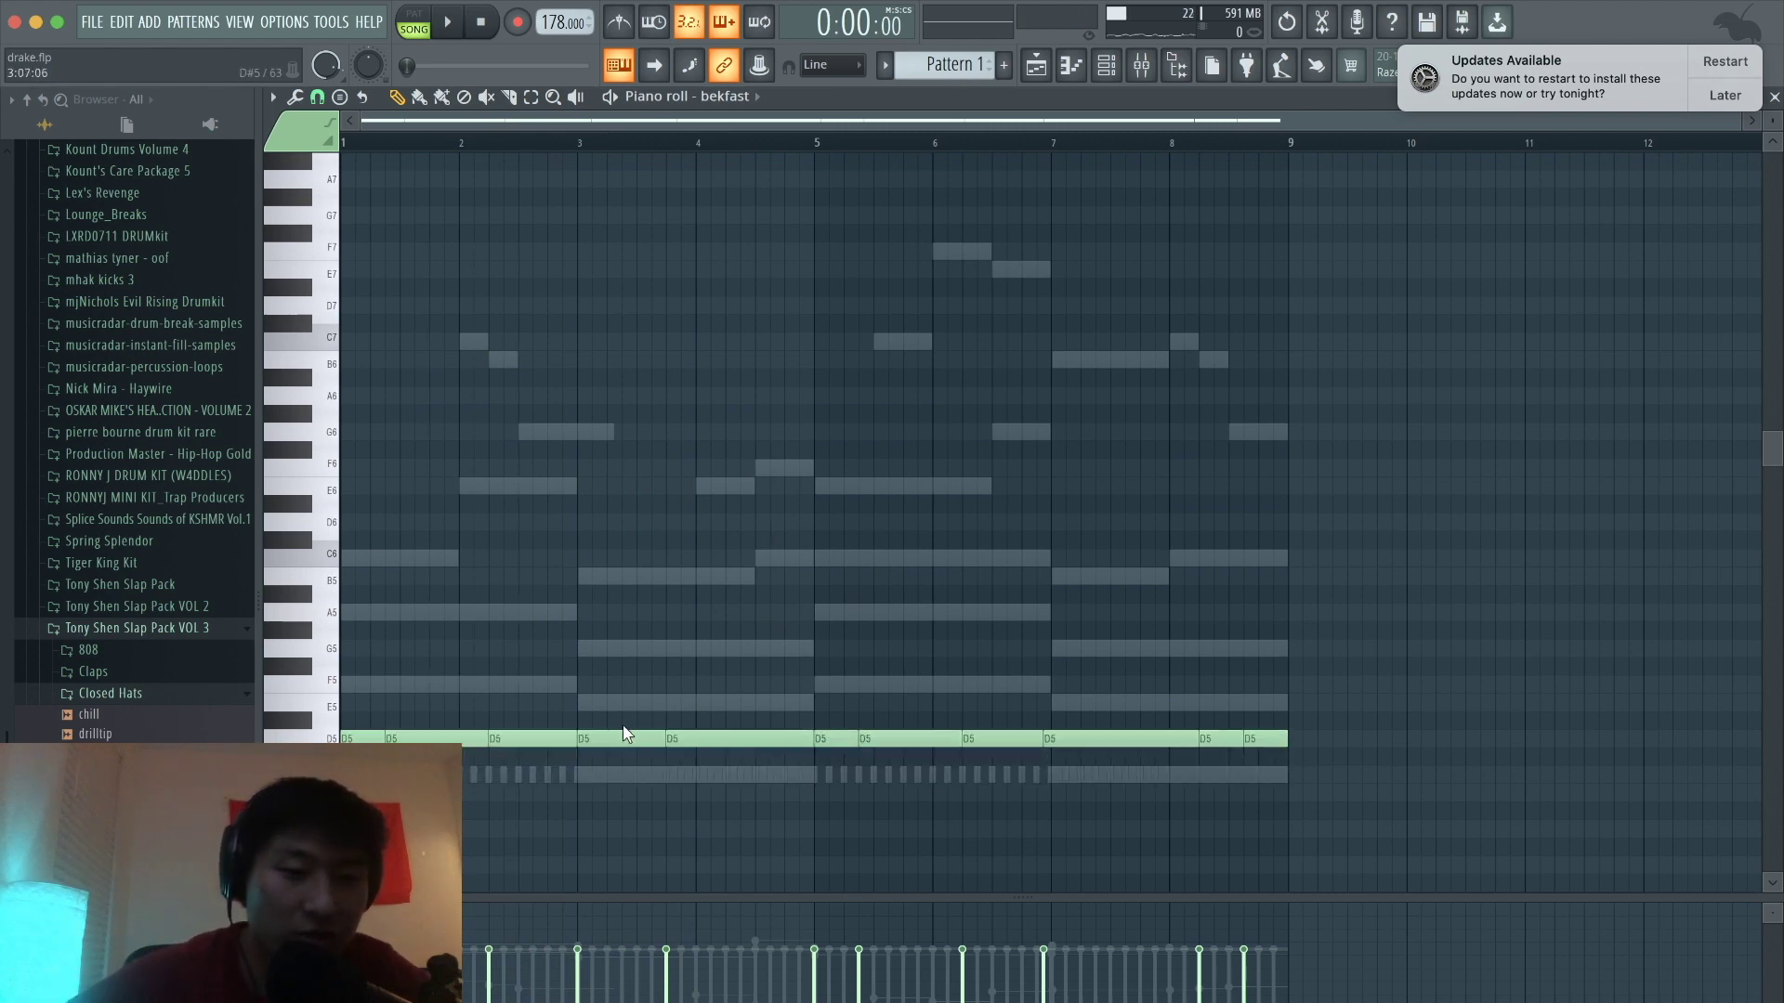
drag(620, 733, 674, 773)
key(space)
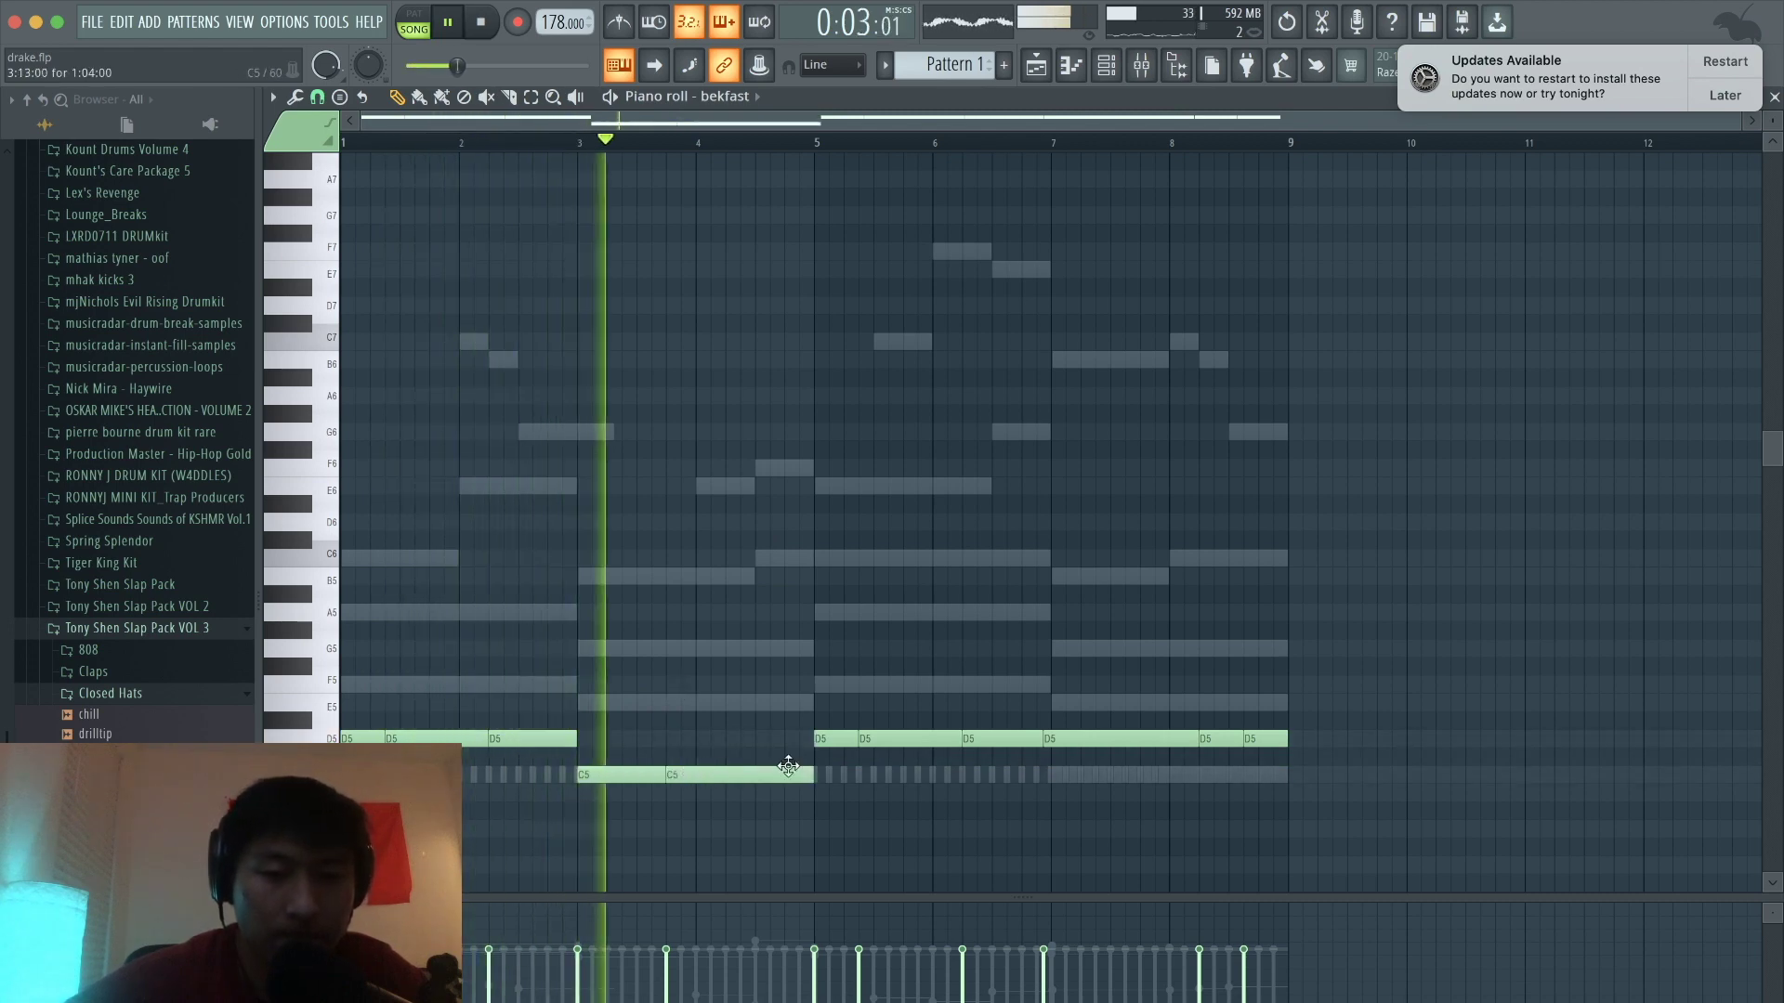
Step: Raise the three bekfast notes in bars 5 and 6 to F5 and play the pattern
drag(814, 739, 815, 681)
key(space)
drag(848, 738, 845, 681)
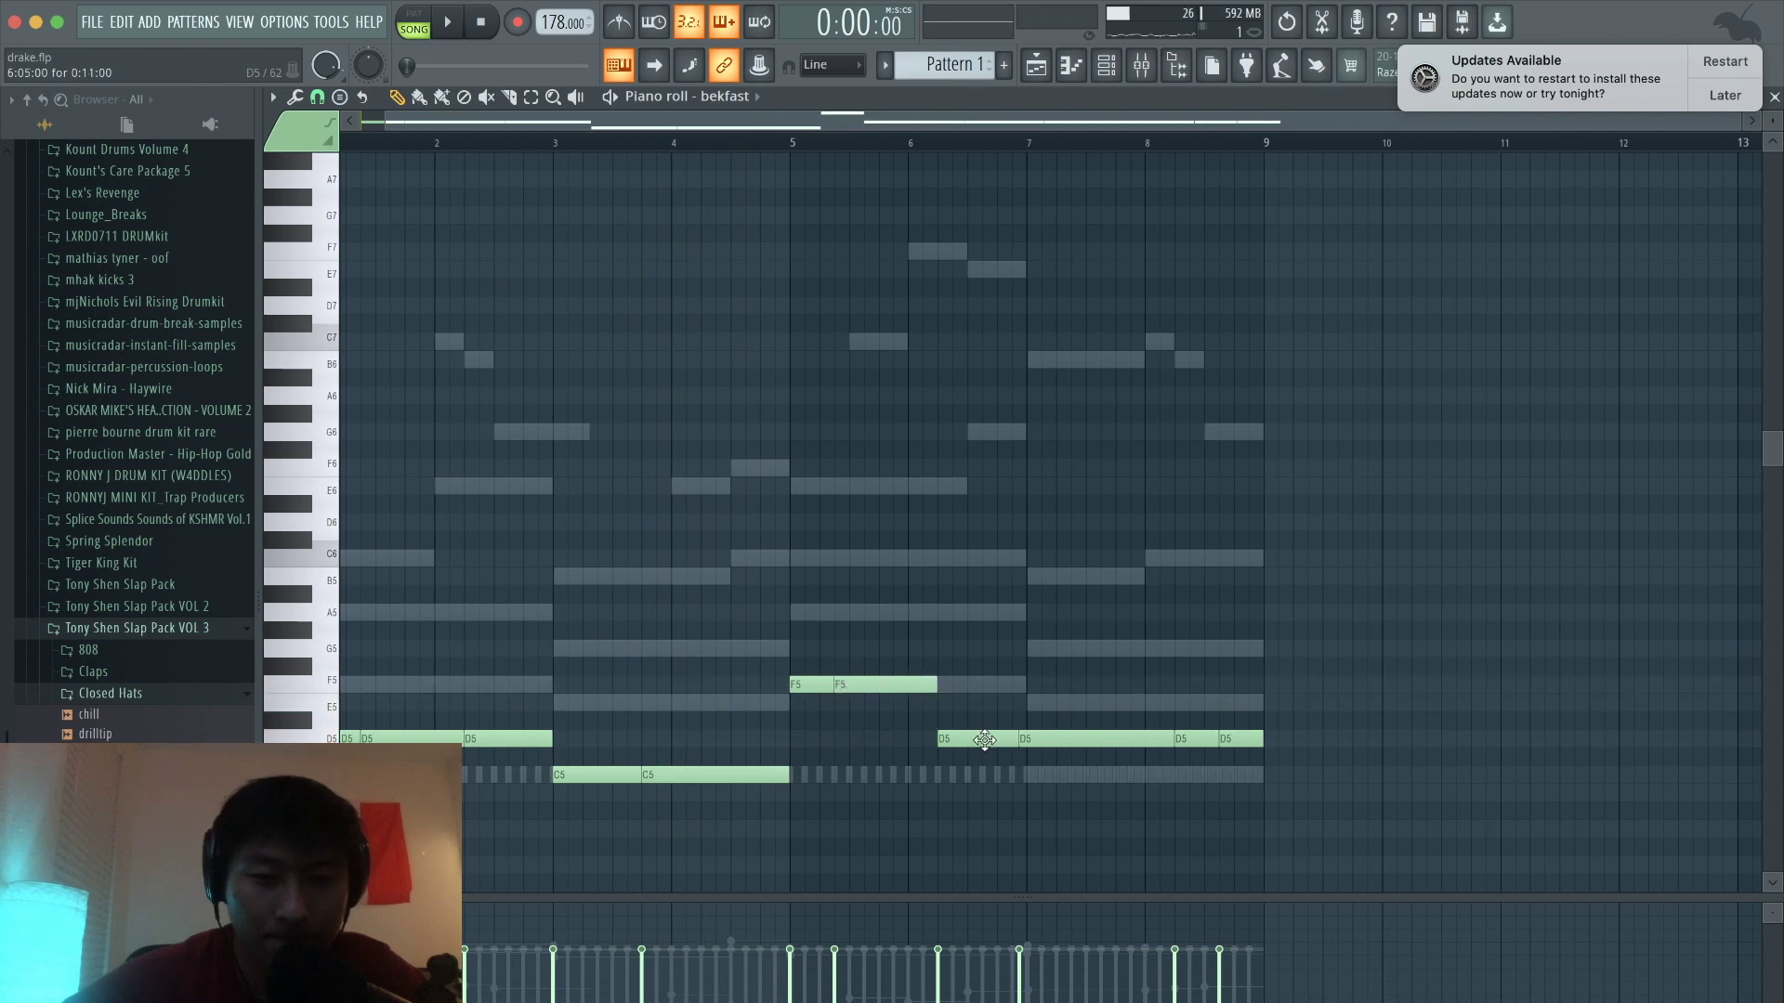
drag(979, 738, 980, 683)
key(space)
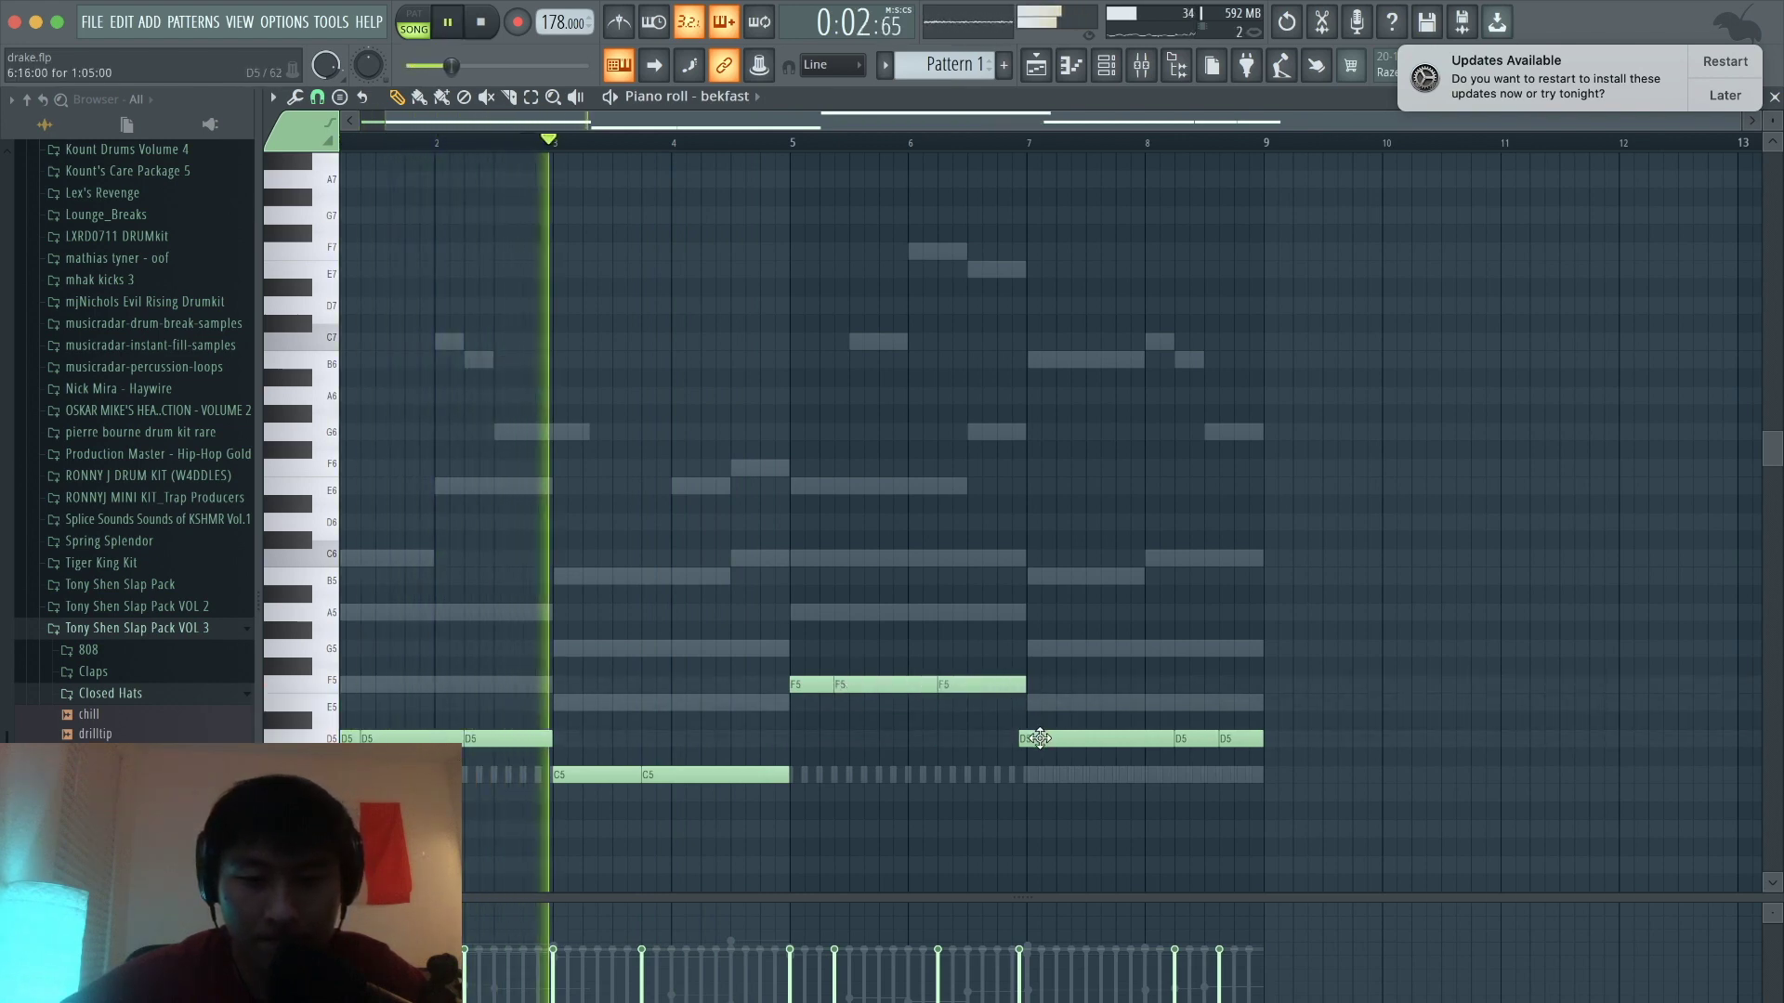
Step: Align the fourth section's first bekfast note with the start of bar 7 and lower it and its following note to C5
drag(1041, 739, 1048, 739)
click(1139, 737)
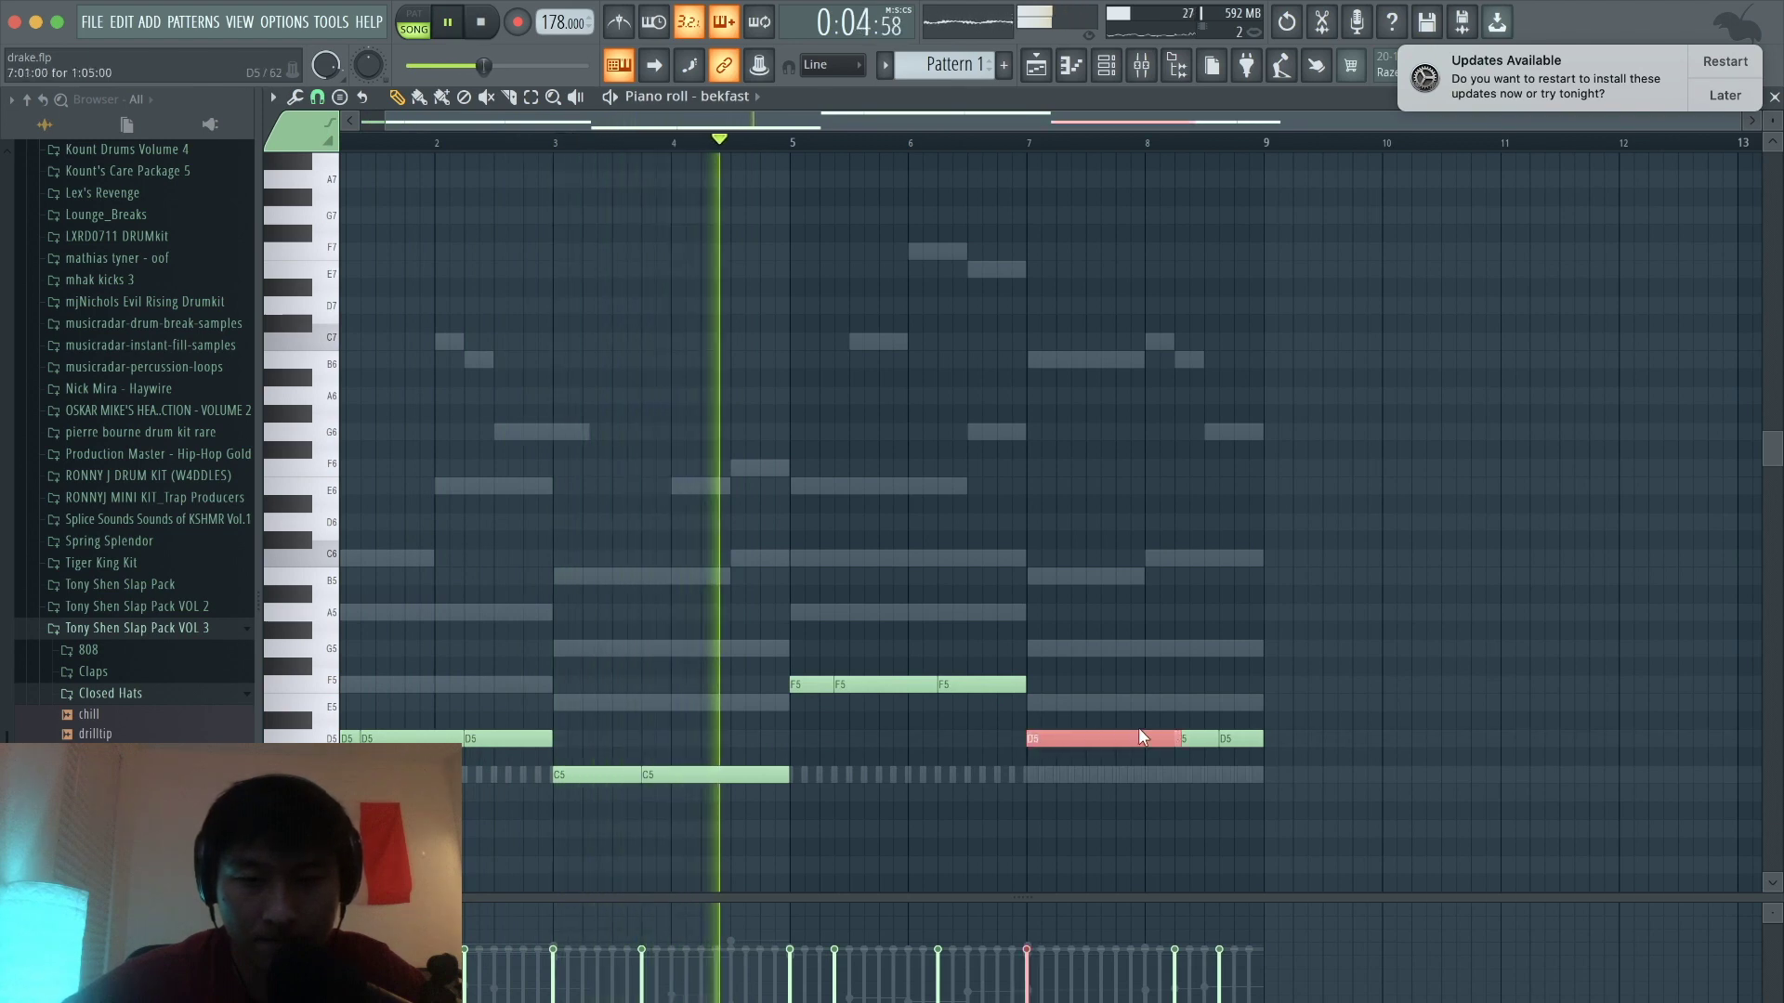
drag(1176, 734, 1184, 780)
key(space)
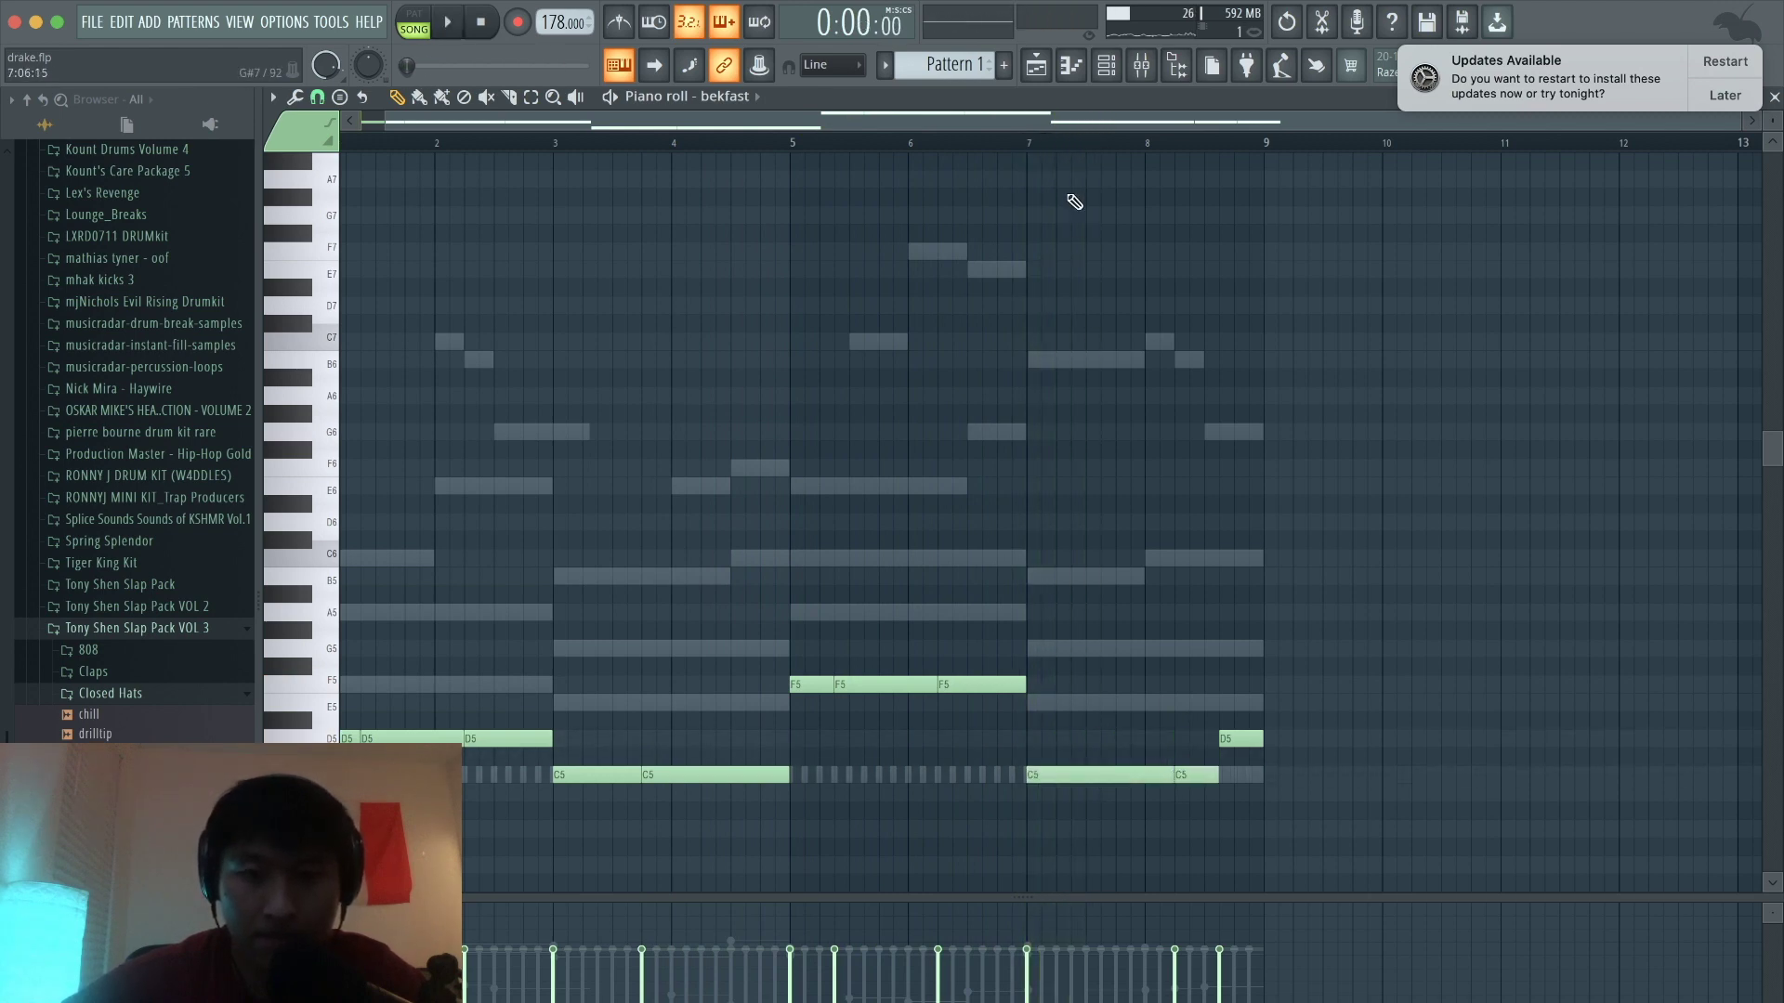
Step: Raise the final bekfast note in bar 8 to G6 and listen to the ending
click(1034, 149)
scroll(1245, 558, up, 2)
scroll(1244, 557, right, 2)
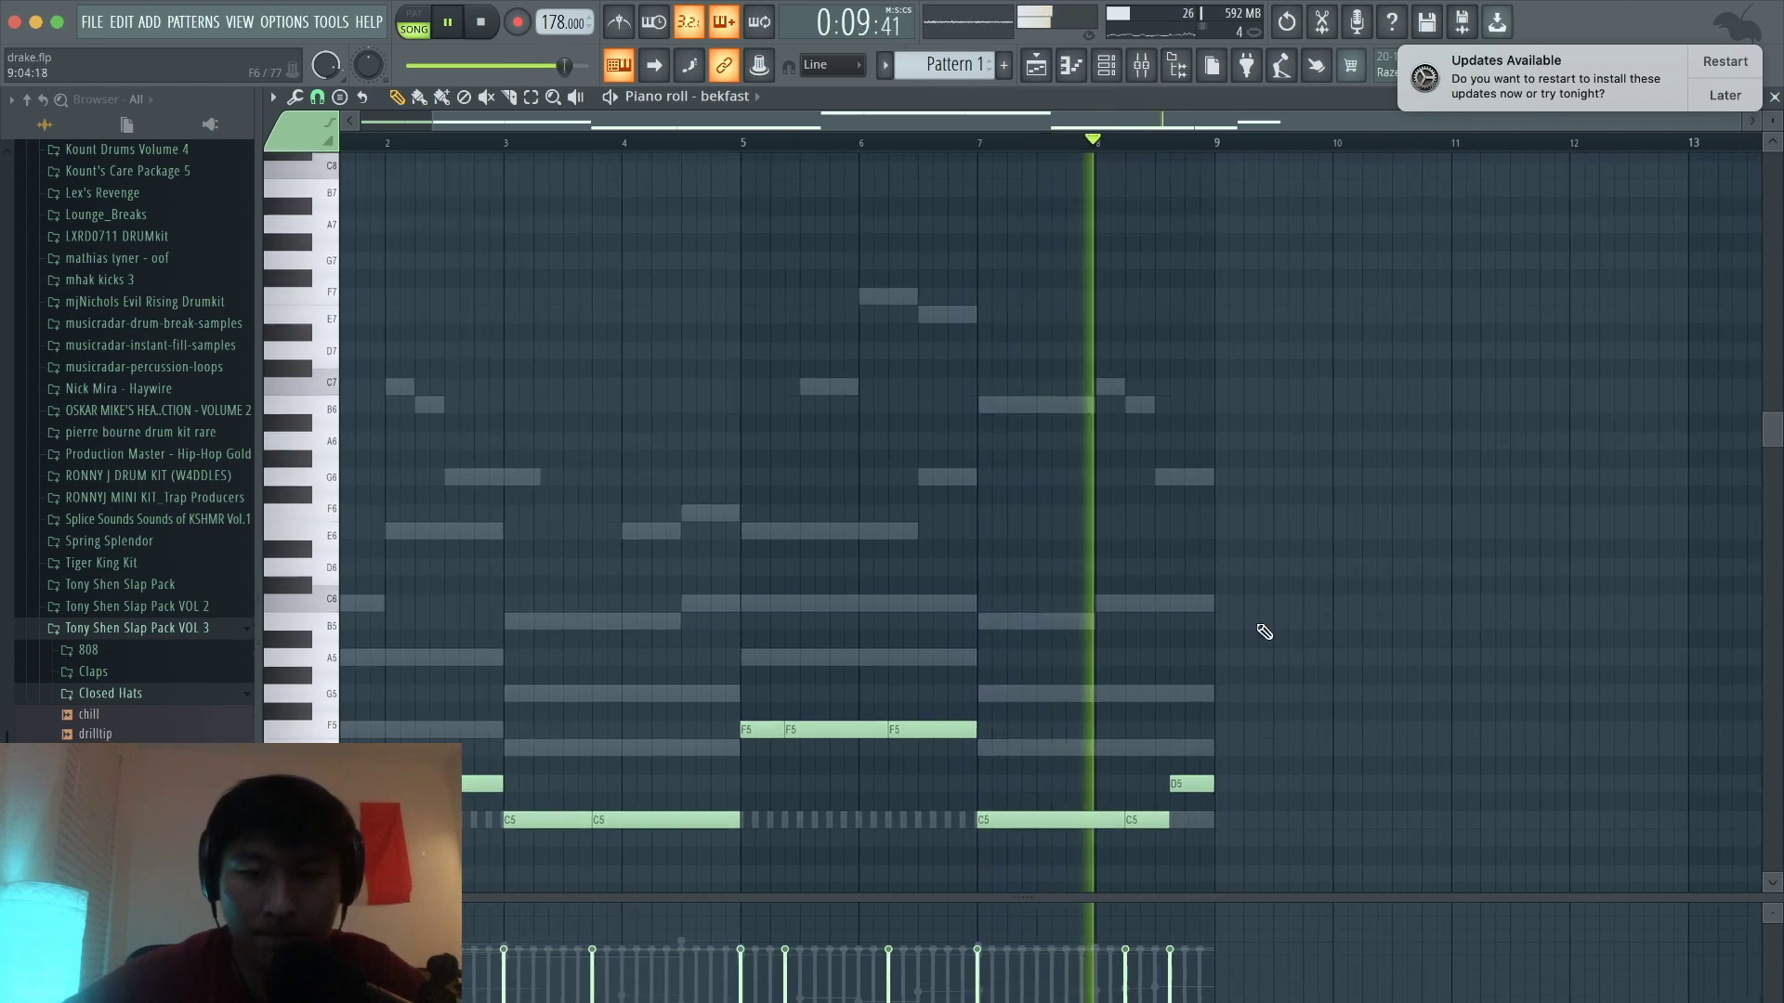
key(space)
drag(1191, 783, 1188, 601)
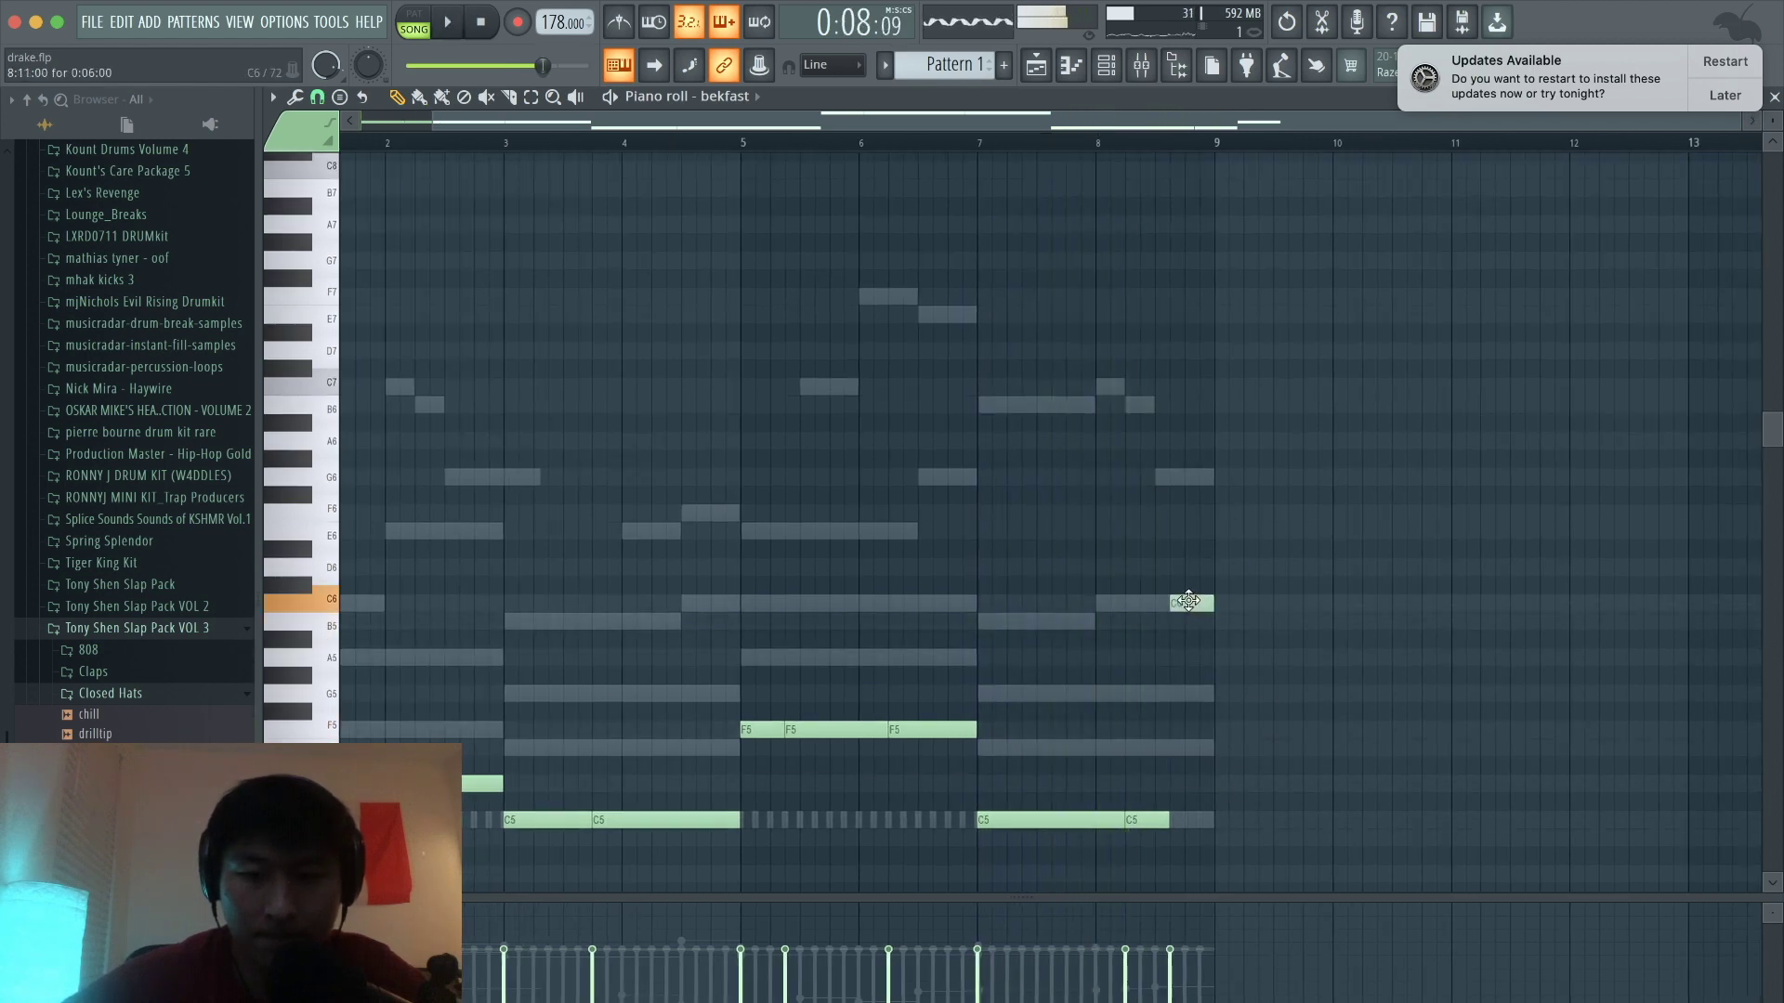
drag(1189, 517, 1190, 477)
key(space)
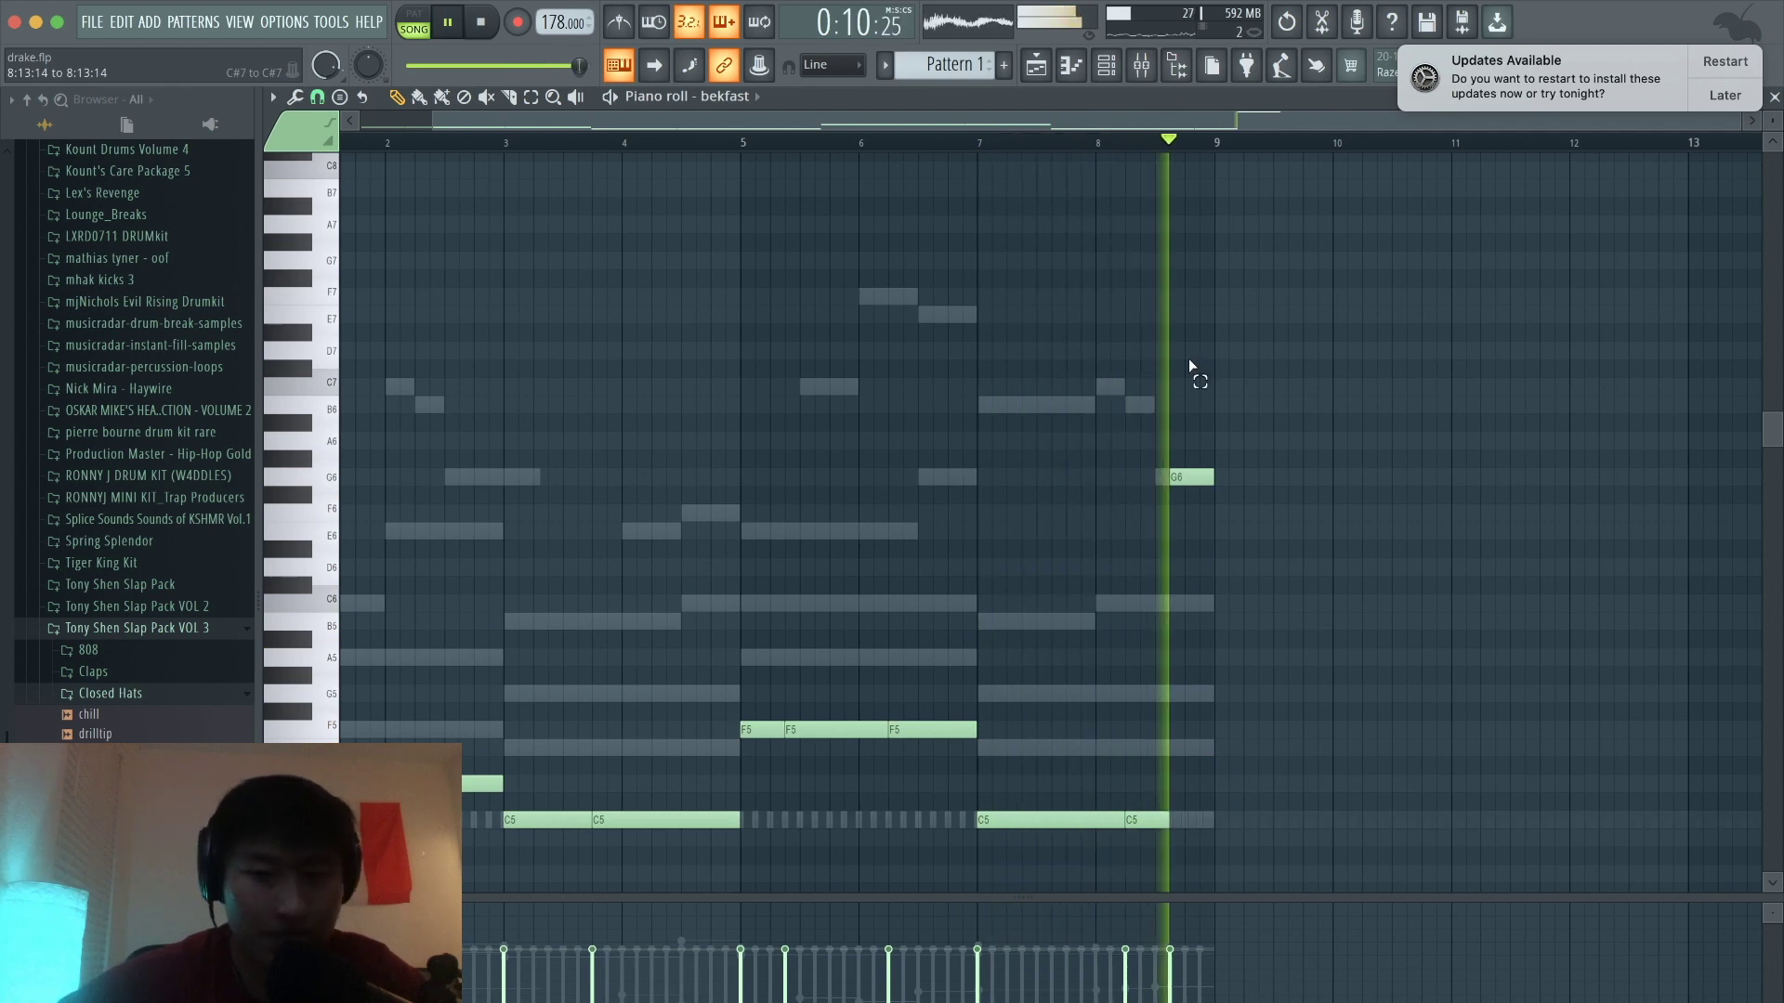
key(space)
Step: Lower the final bekfast note by an octave to G5, clear the selection and listen to the bassline
scroll(1211, 463, up, 3)
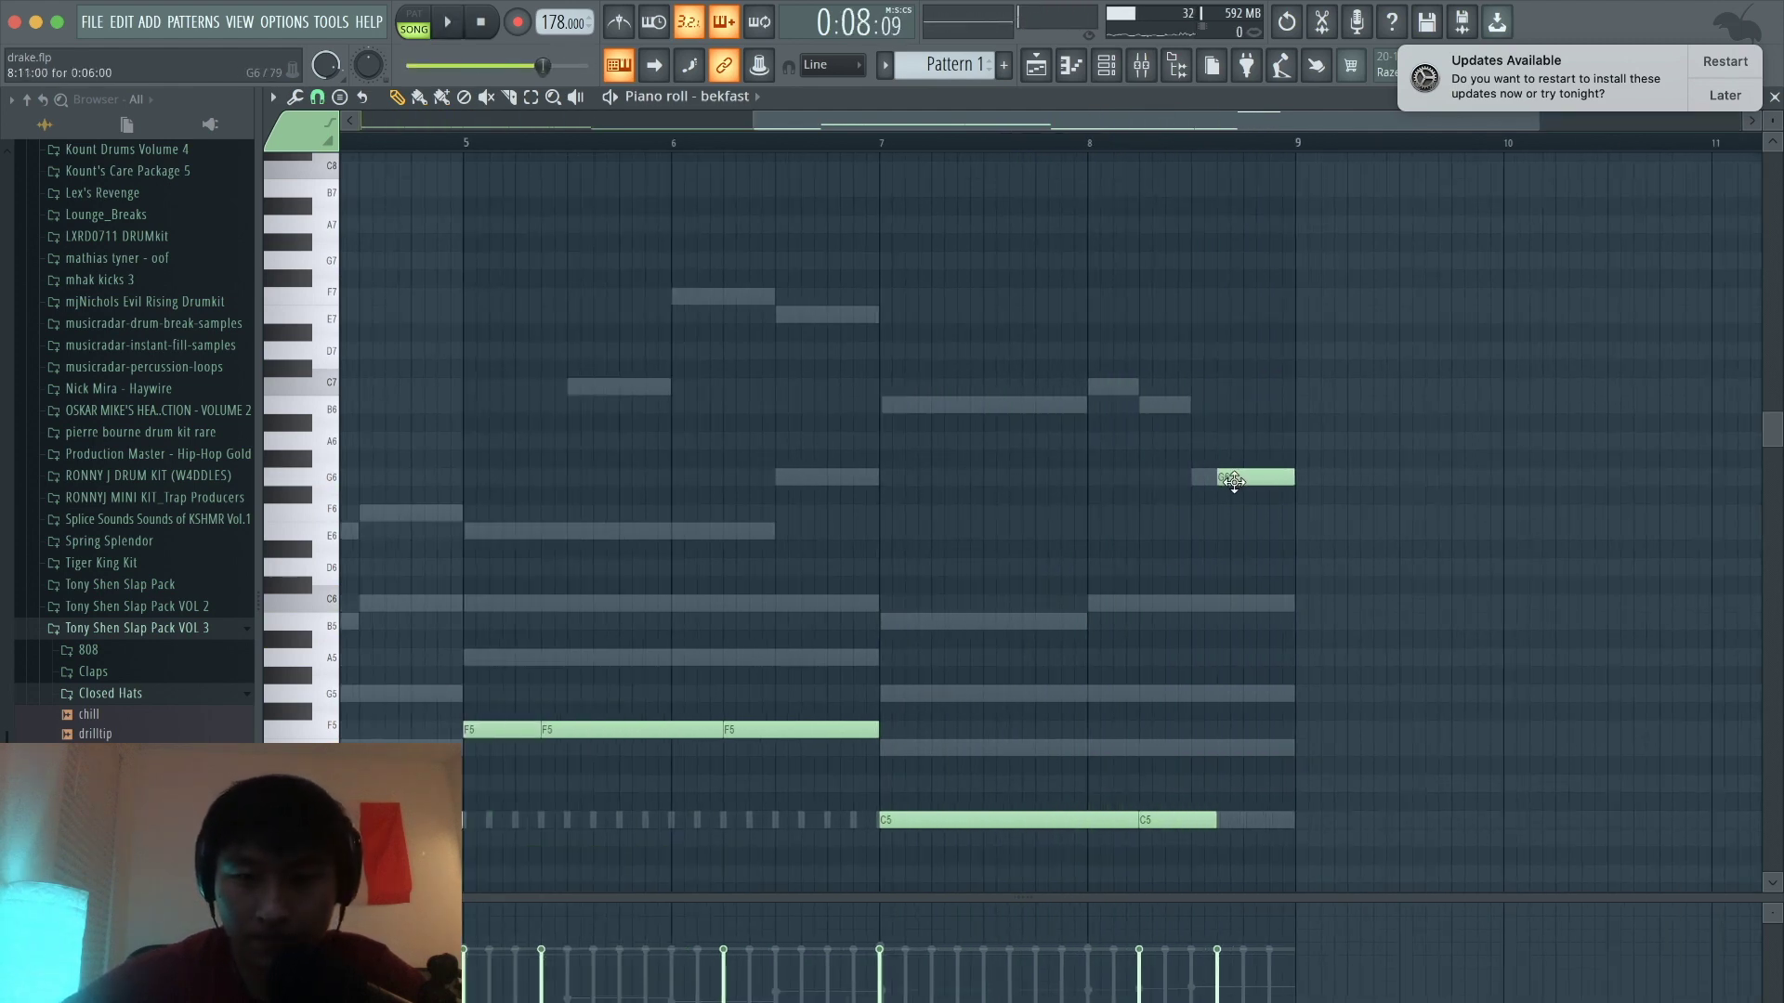
super+click(1235, 477)
key(super+Down)
key(space)
key(super+d)
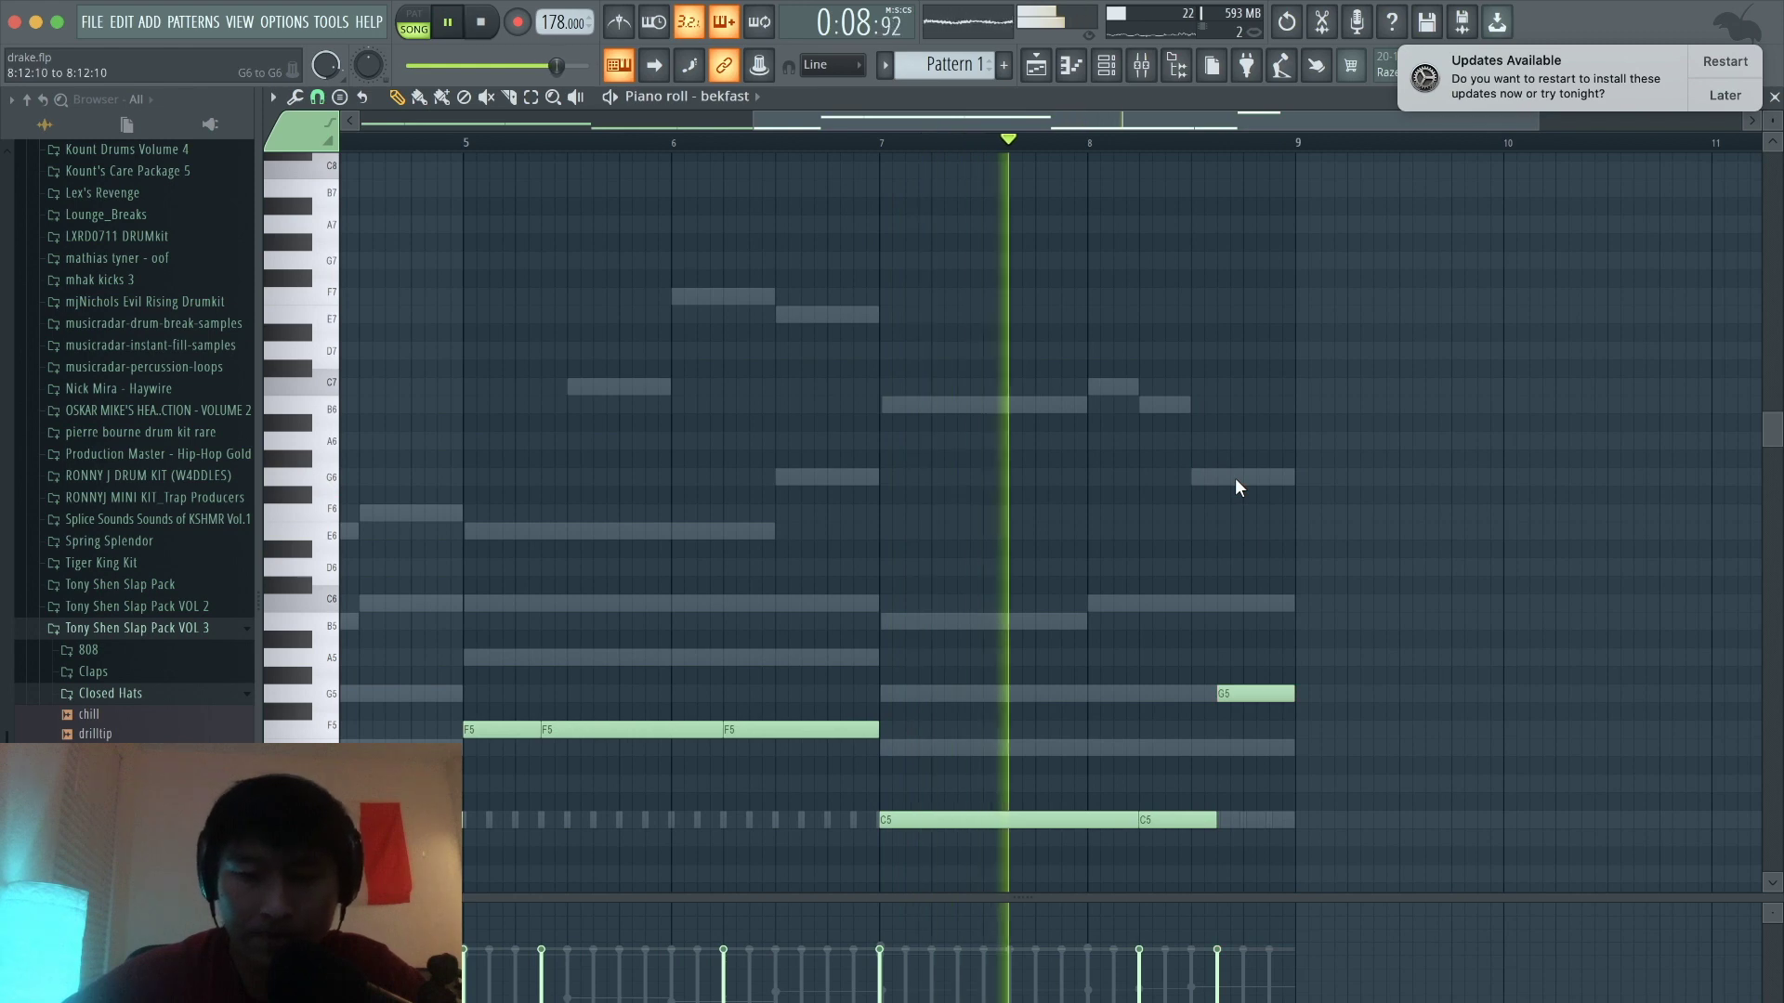
scroll(1235, 478, down, 3)
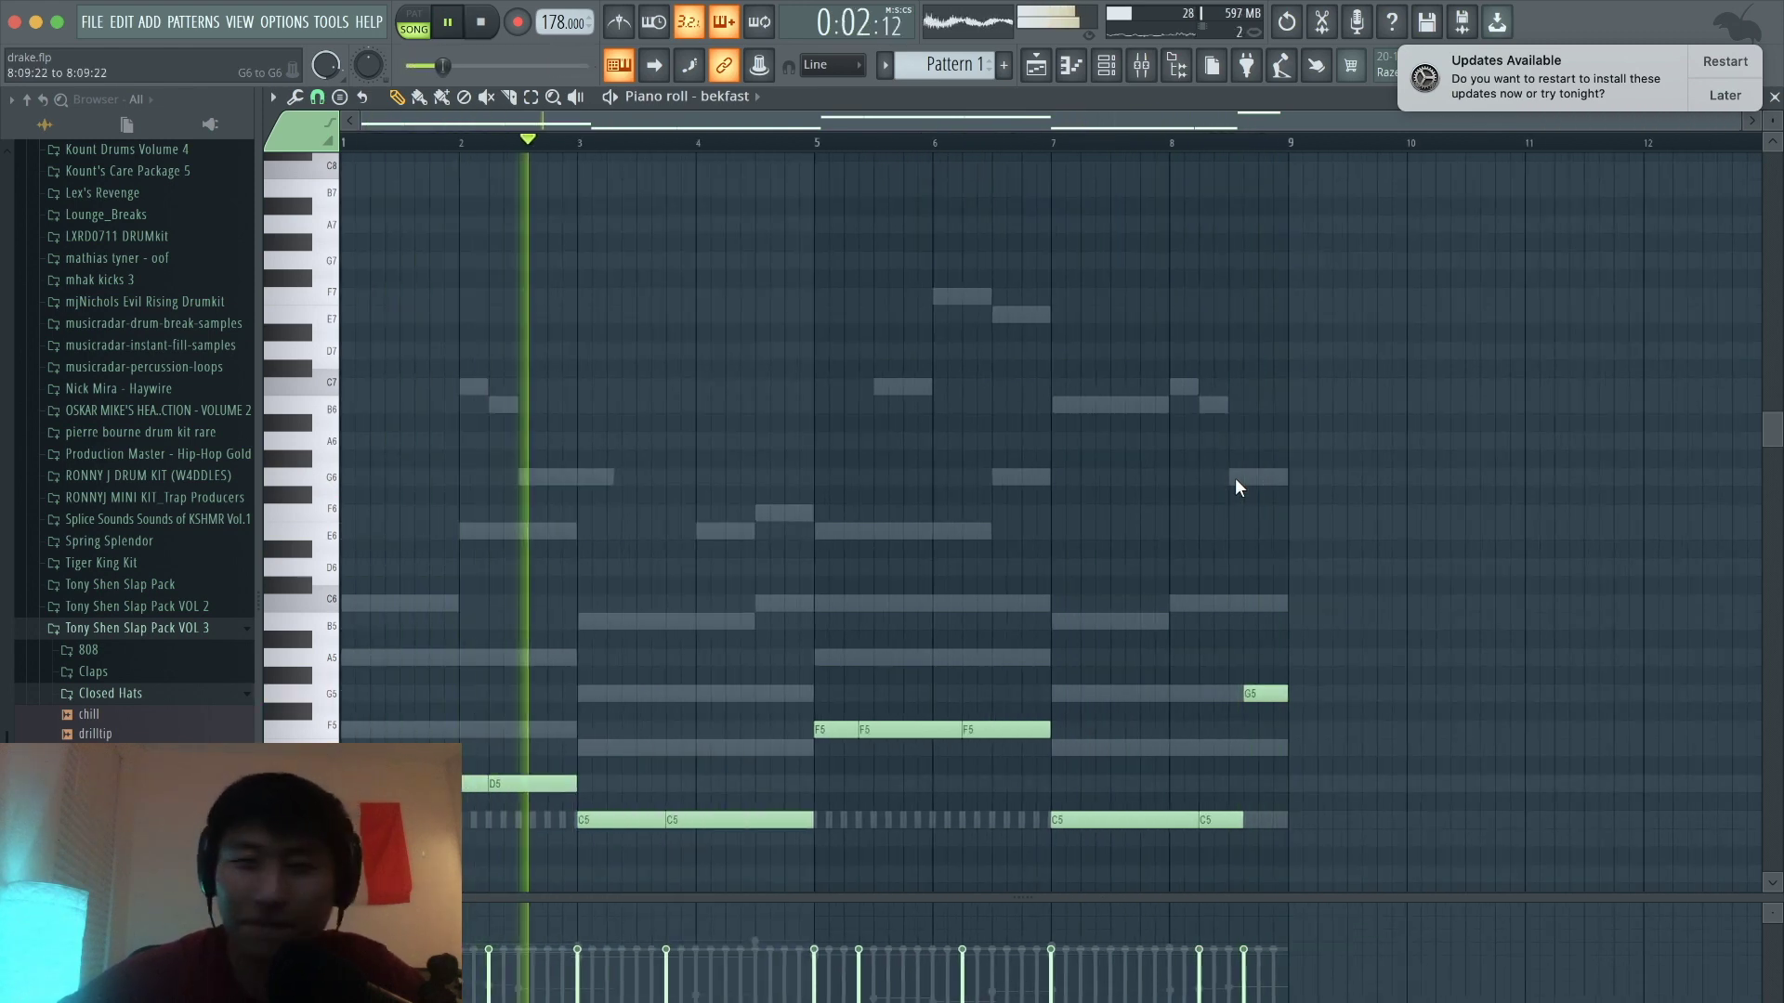
Step: Select the bekfast, rick and lickers channels and route them to consecutive mixer tracks starting at Insert 6
click(1108, 67)
key(space)
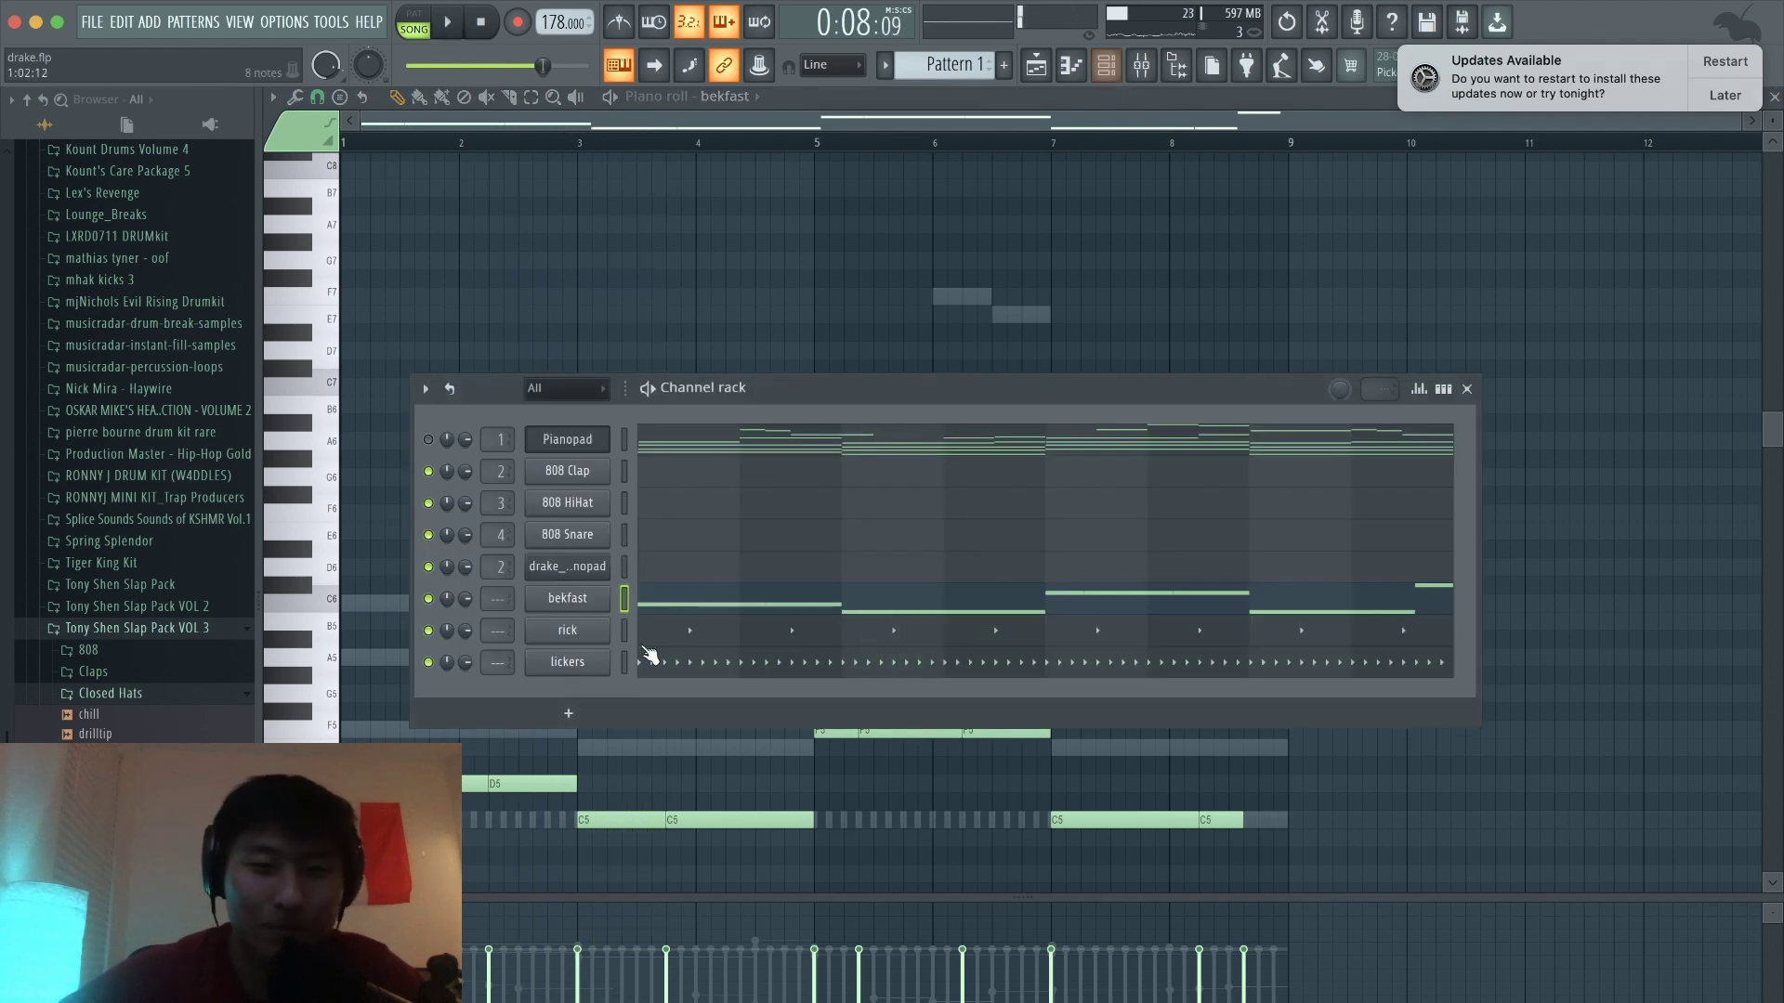
click(622, 664)
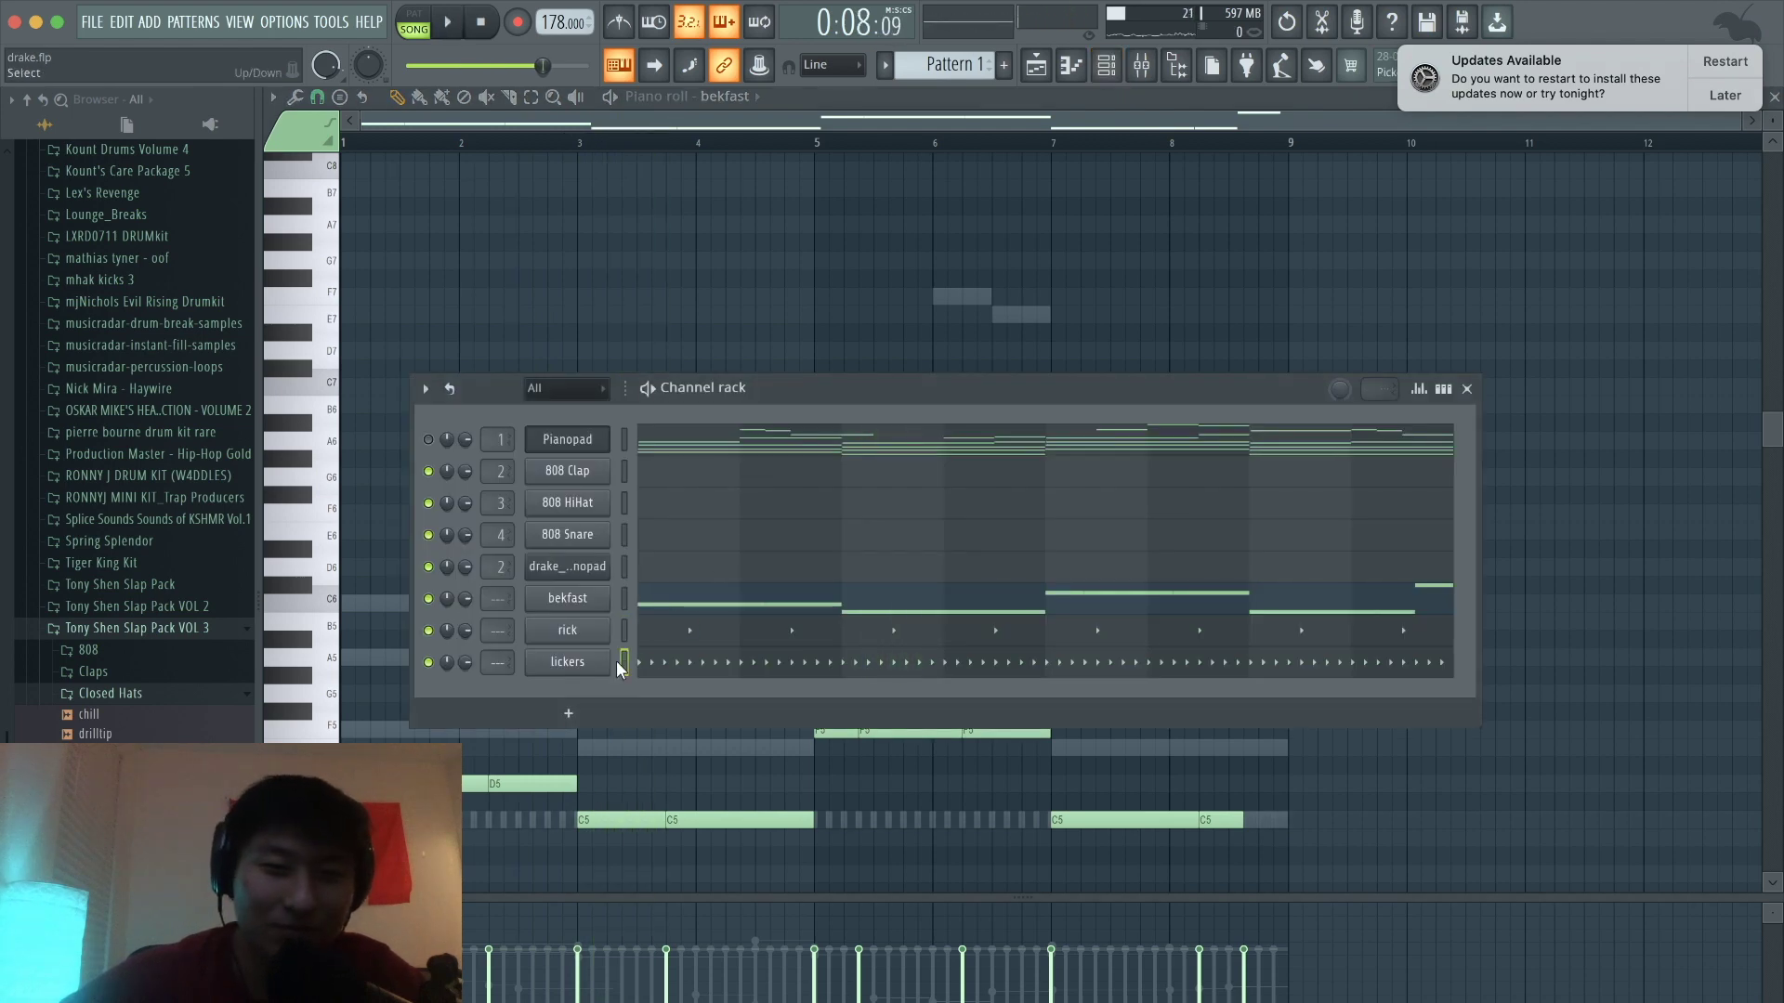
click(1140, 67)
click(1108, 67)
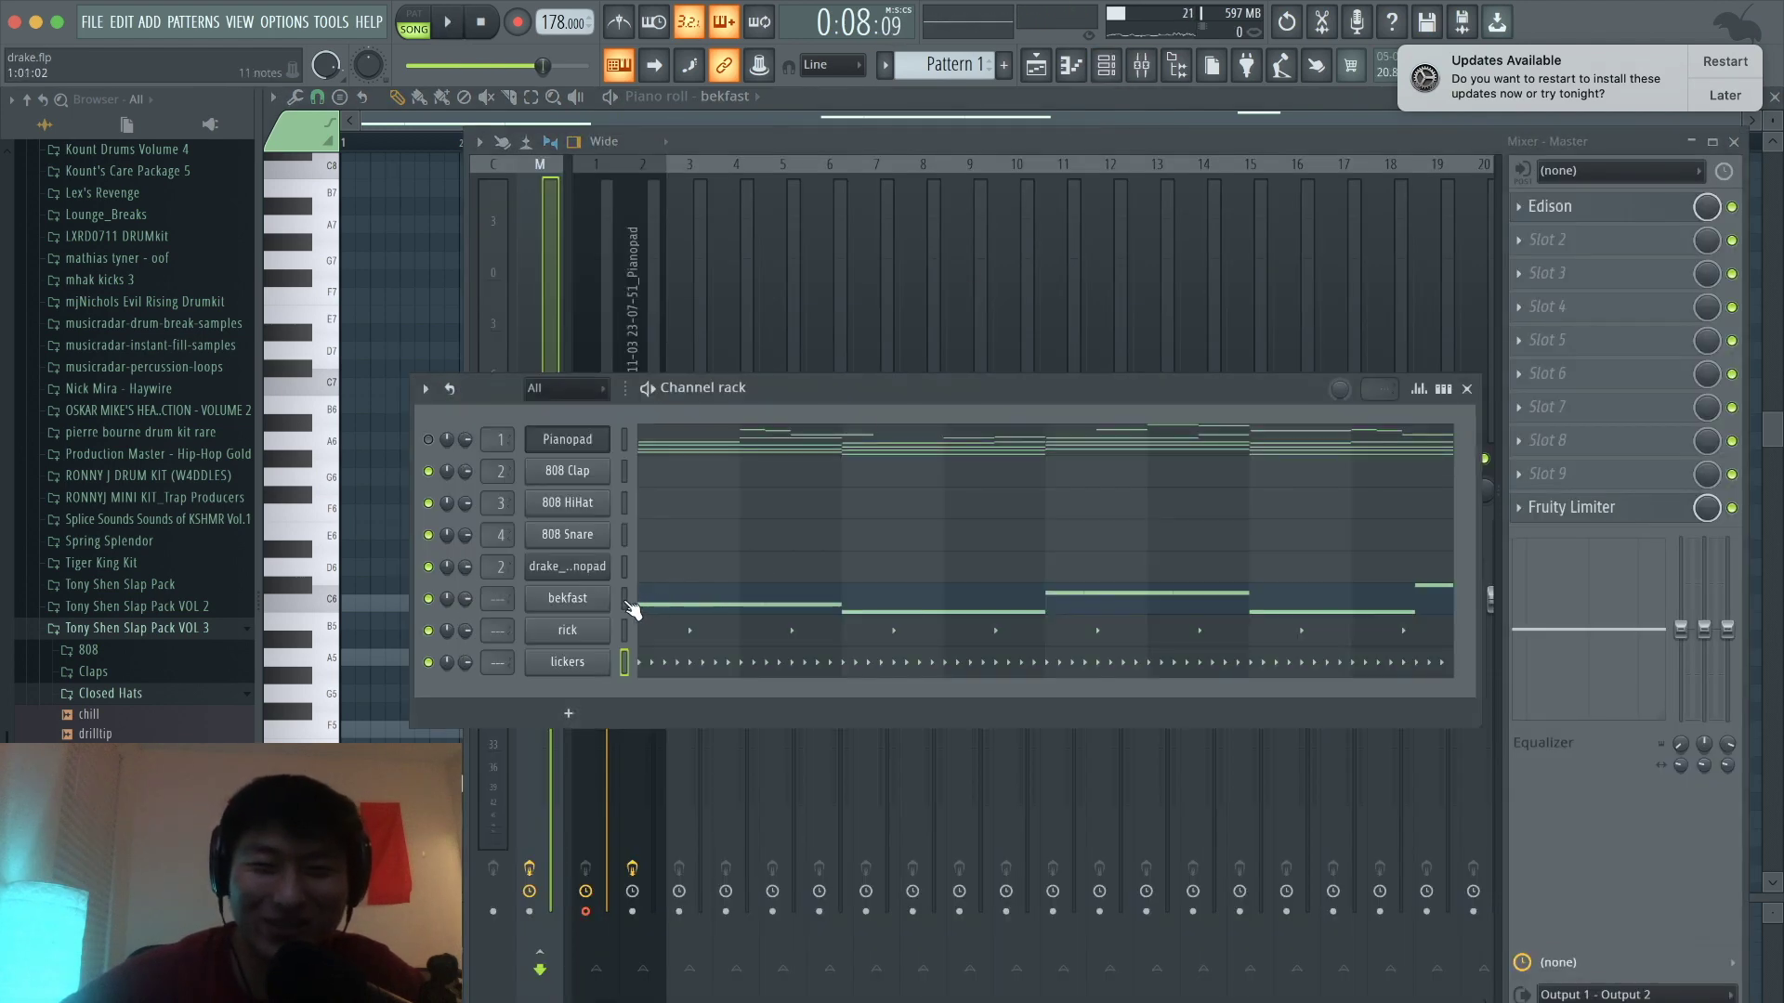
click(836, 321)
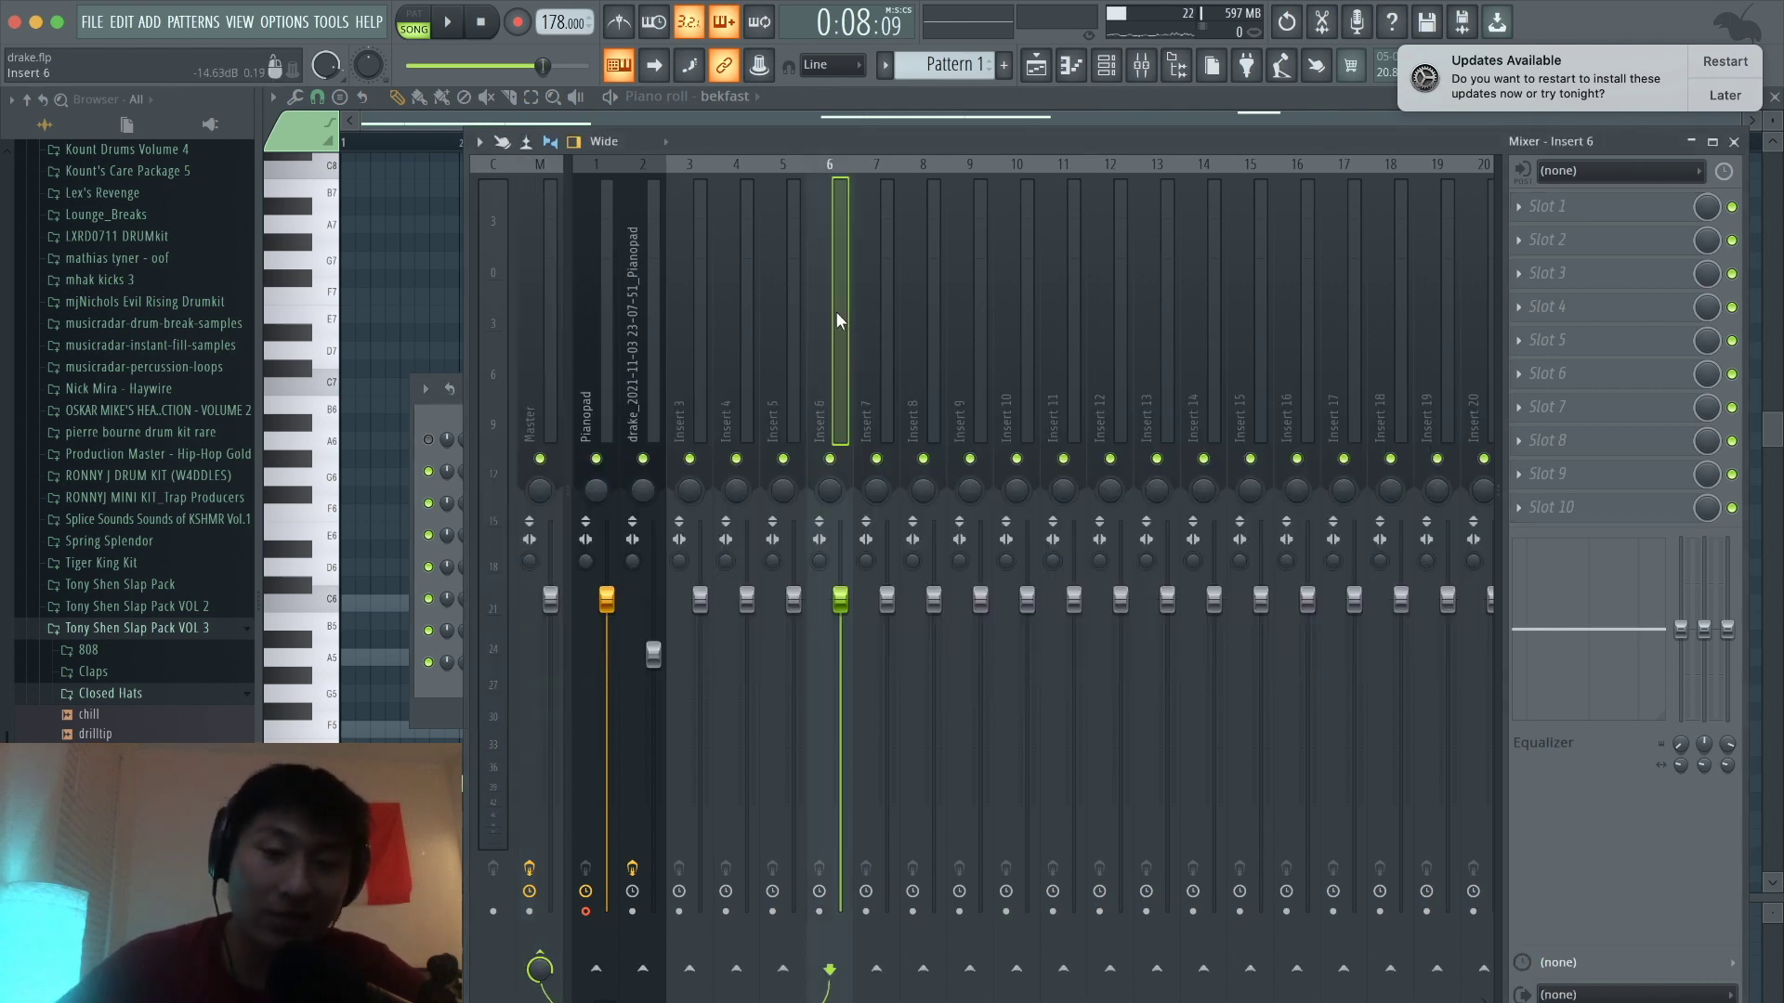
key(ctrl+l)
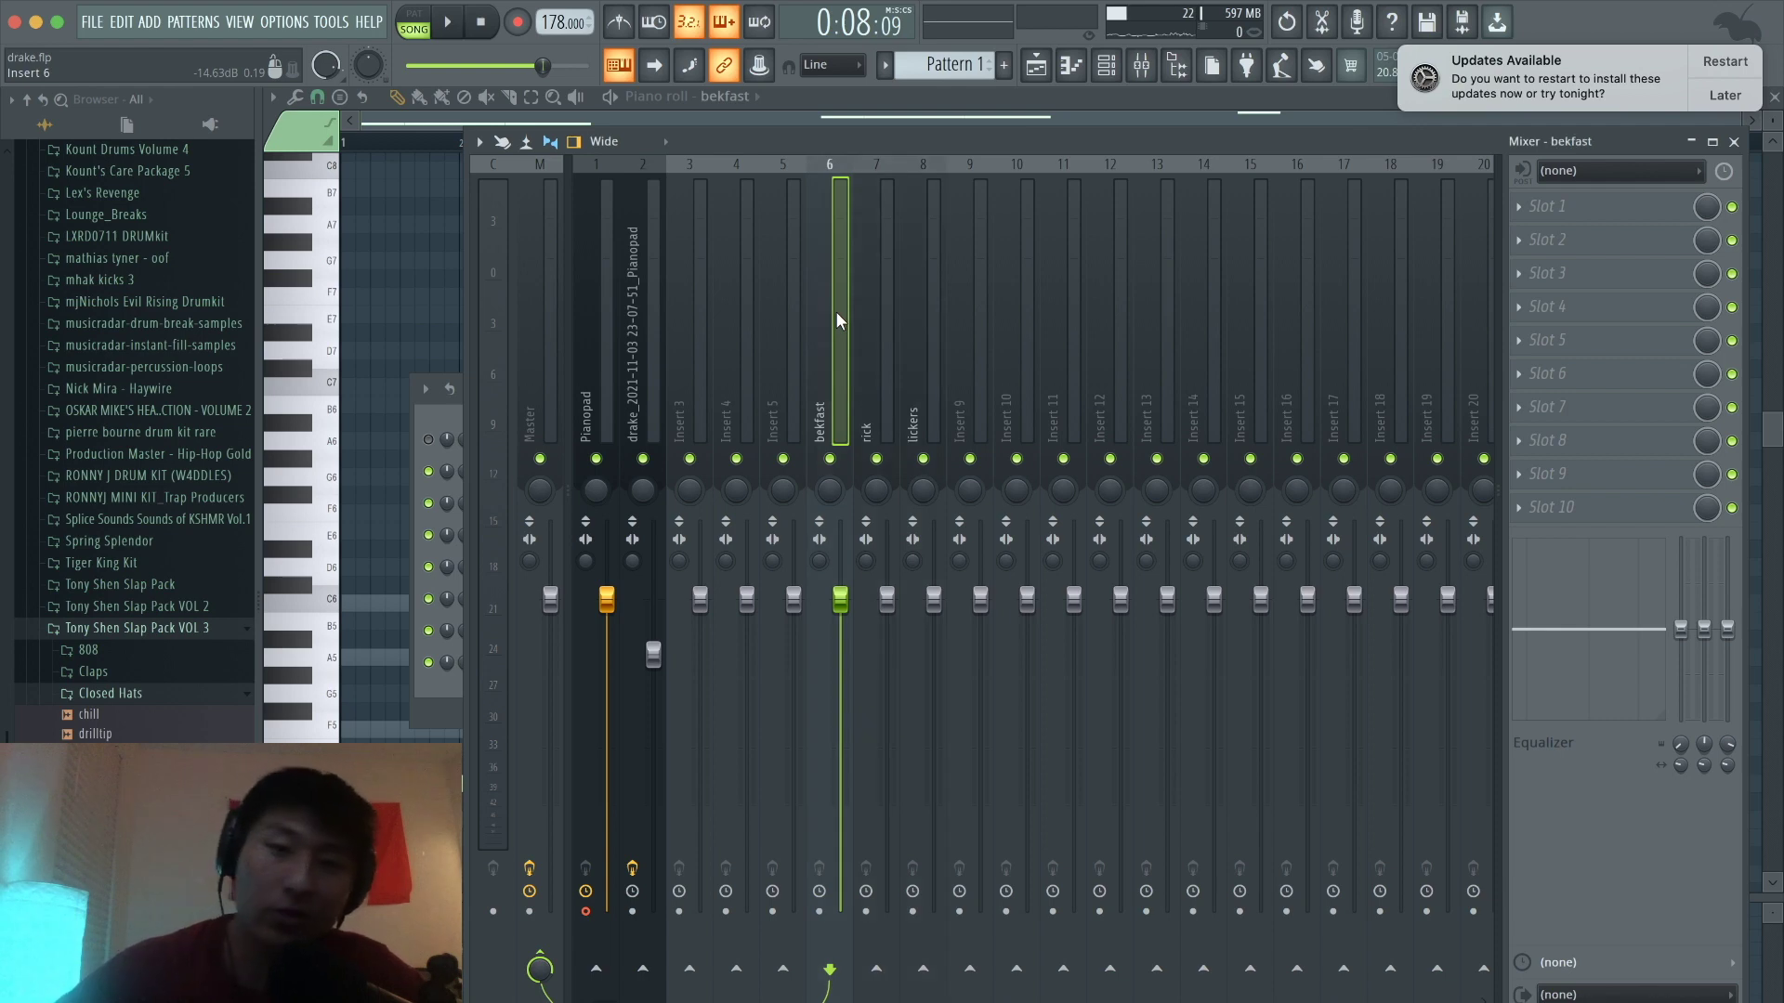
Step: Lower the lickers mixer track's volume well below the other drum tracks and play the song to check the balance
click(914, 301)
drag(932, 599, 934, 740)
key(space)
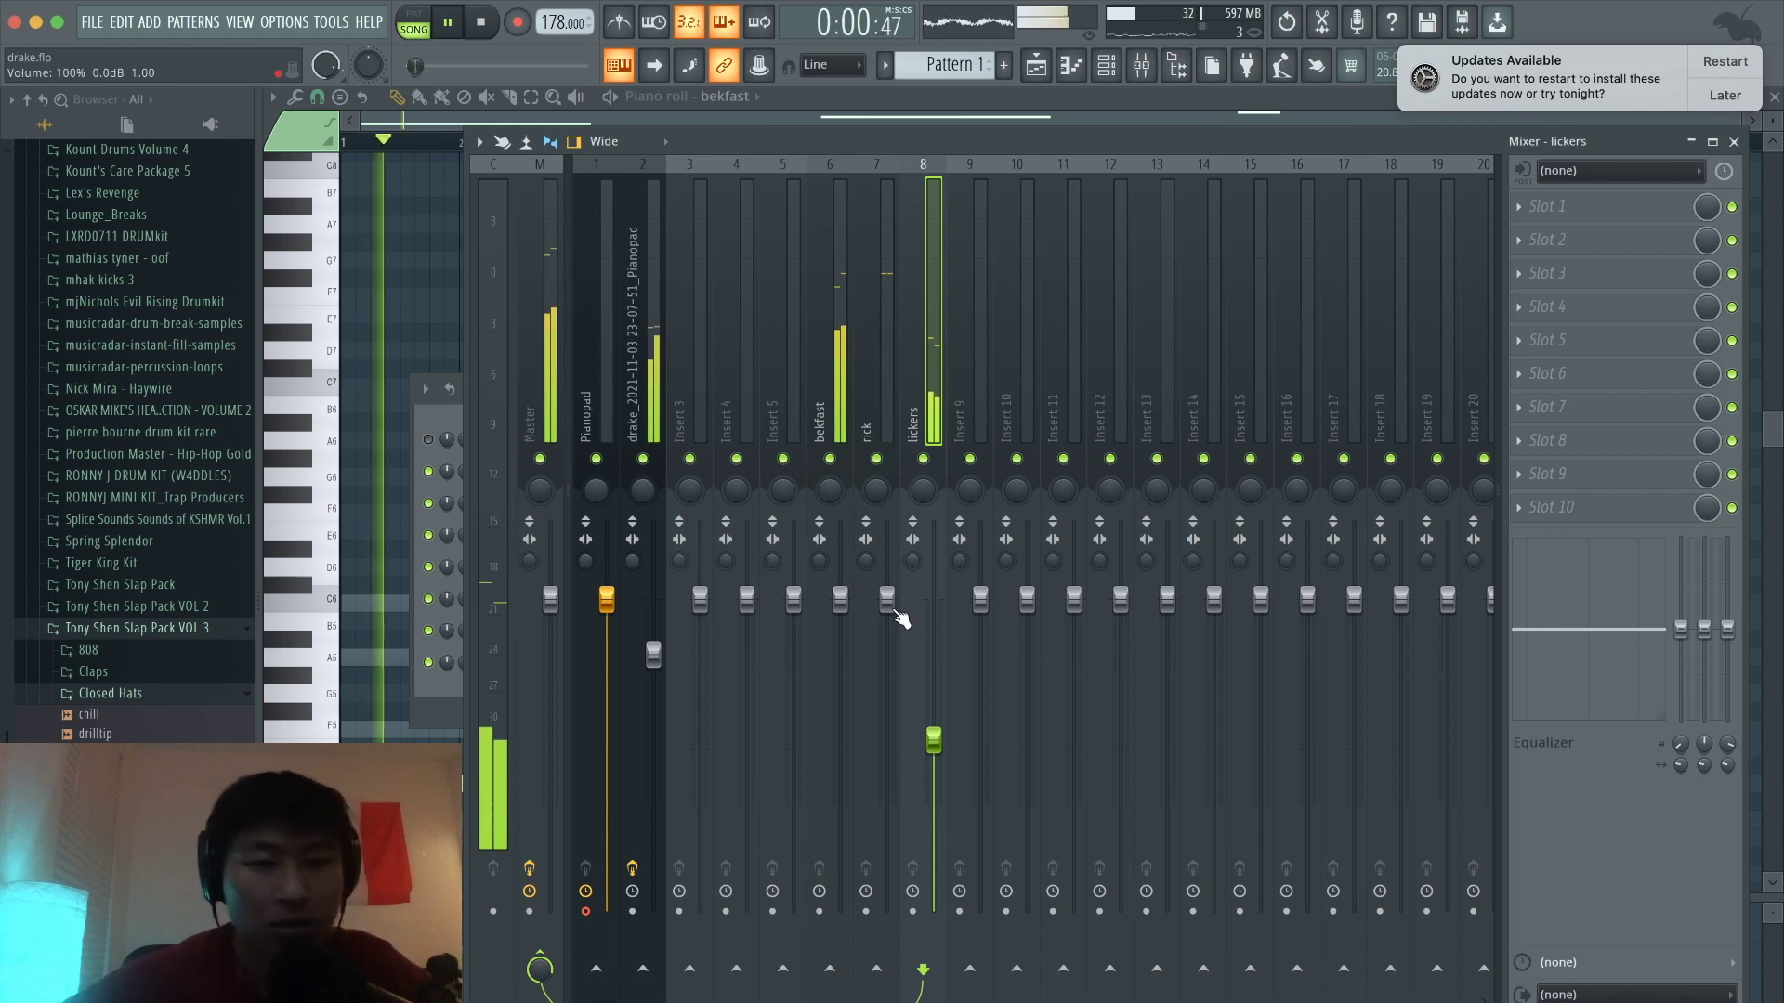
Step: Show the channel rack and audition the boots and drillbits kicks from the Tony Shen Slap Pack VOL 3 Kicks folder
click(1106, 65)
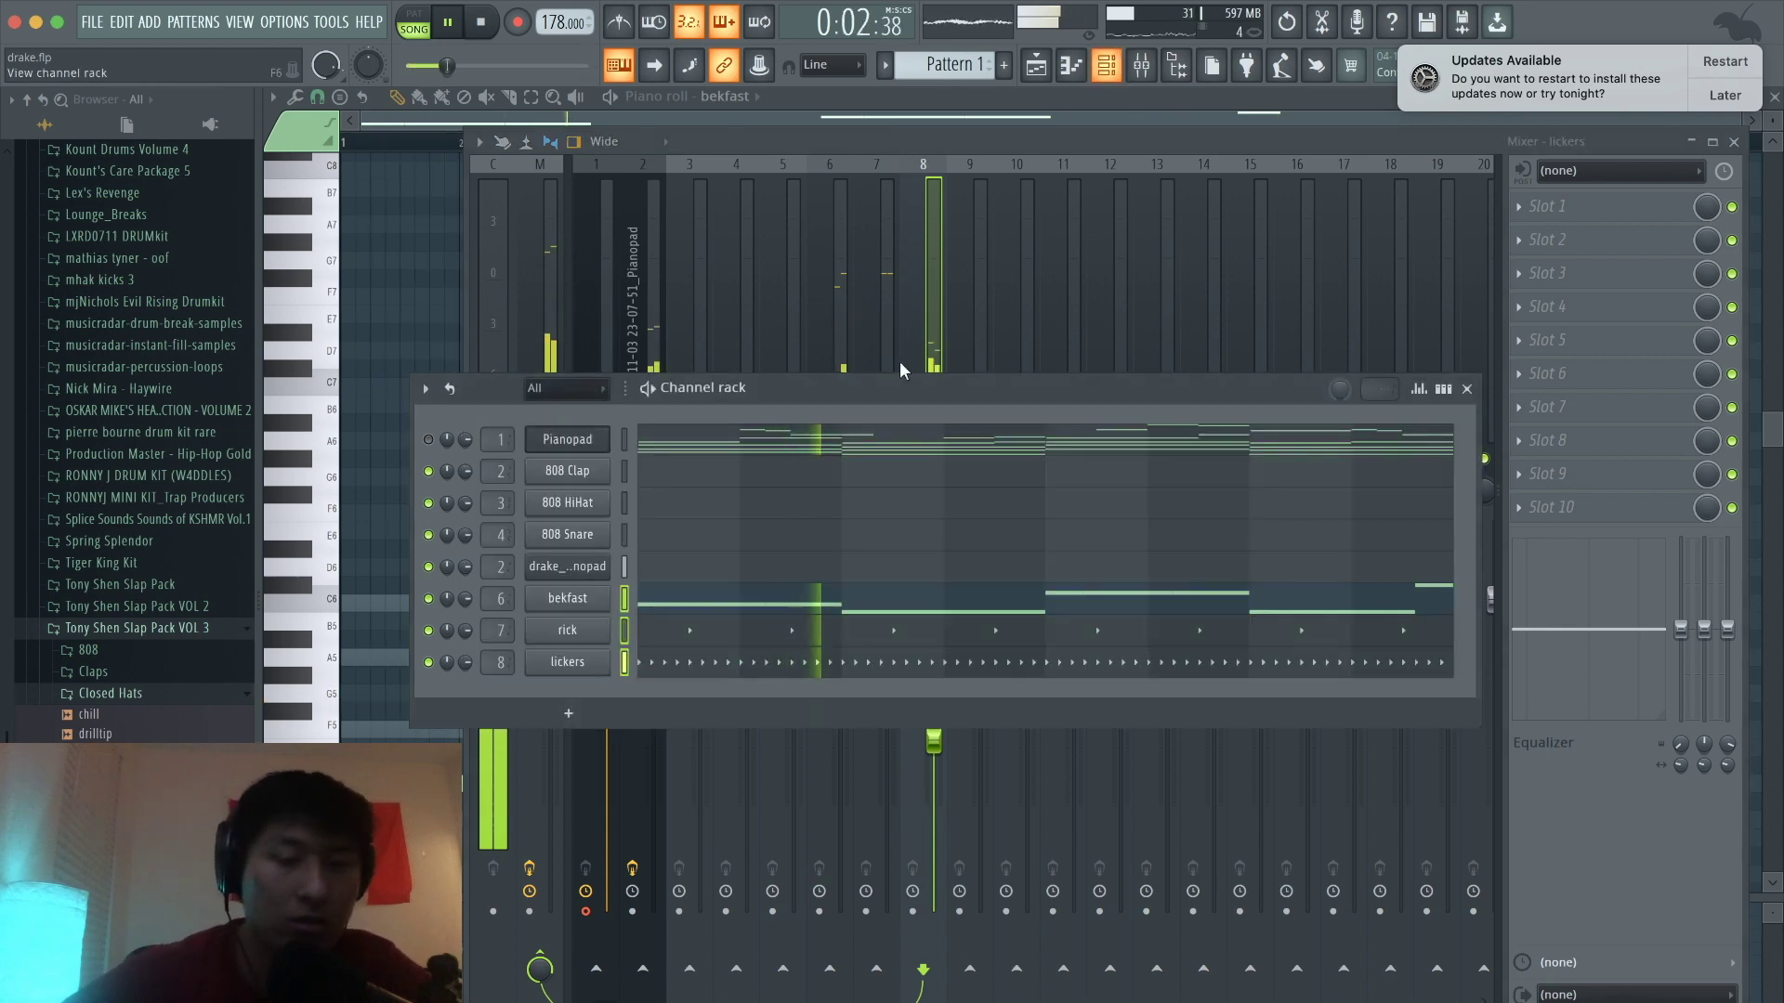
click(125, 655)
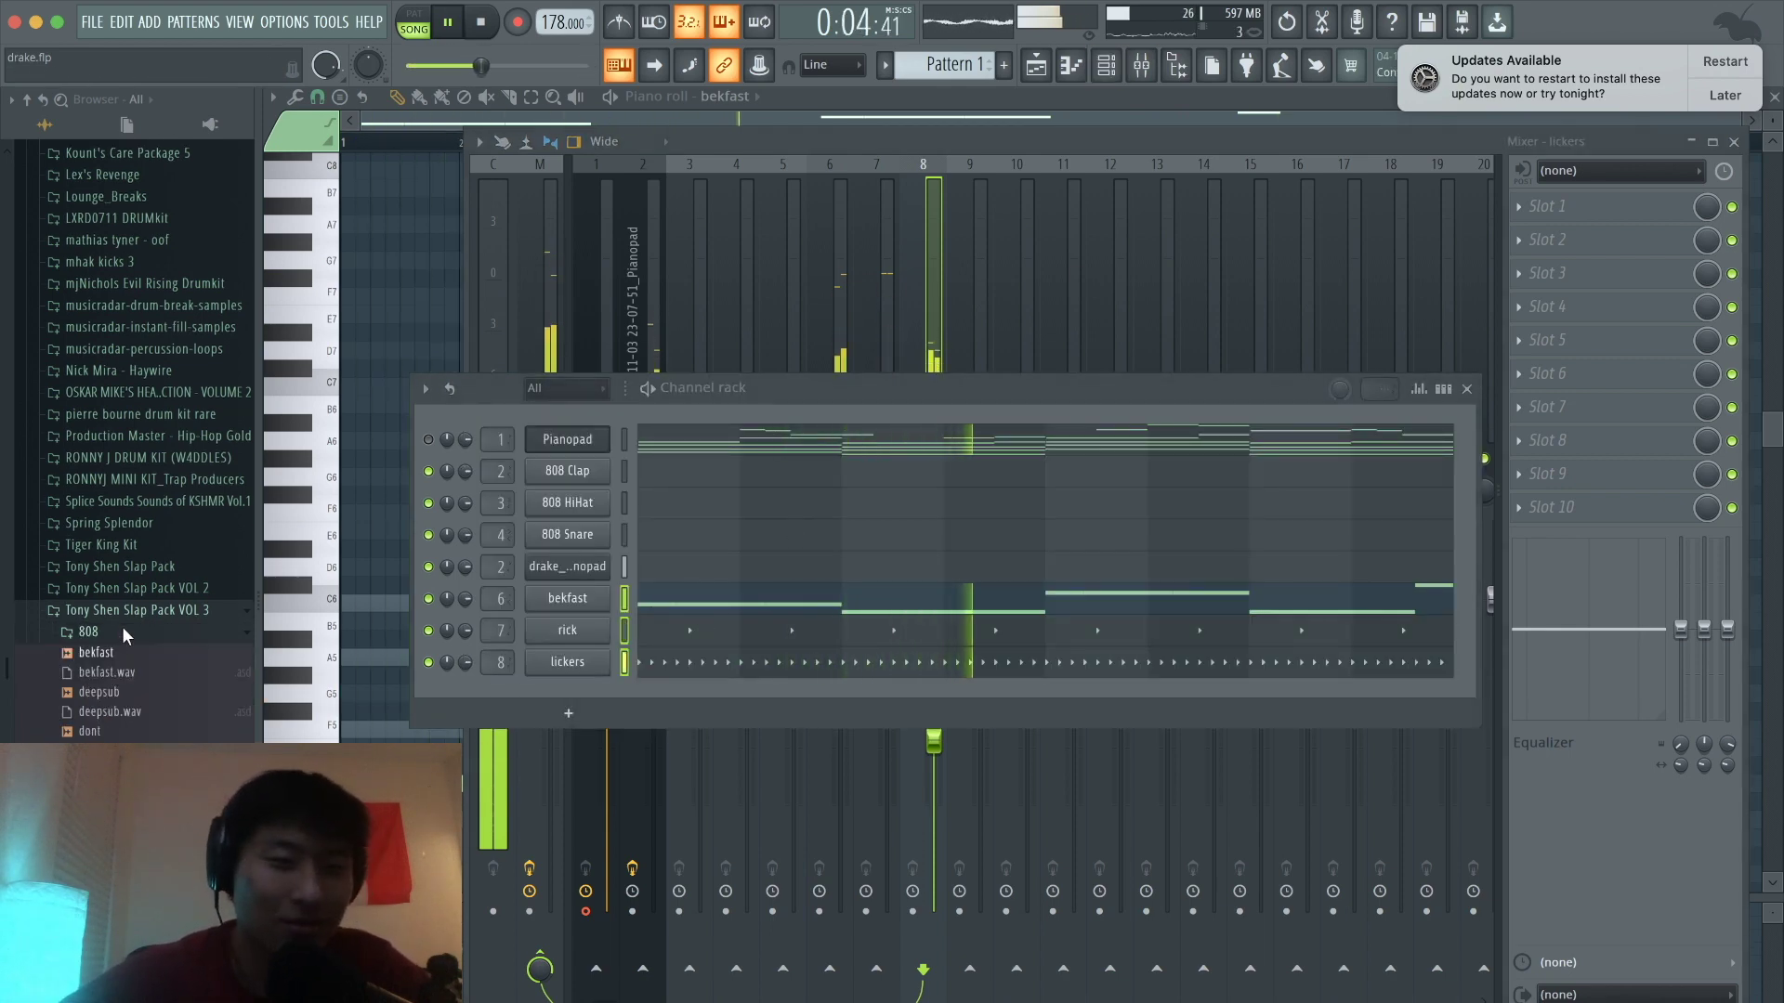
click(120, 627)
click(110, 699)
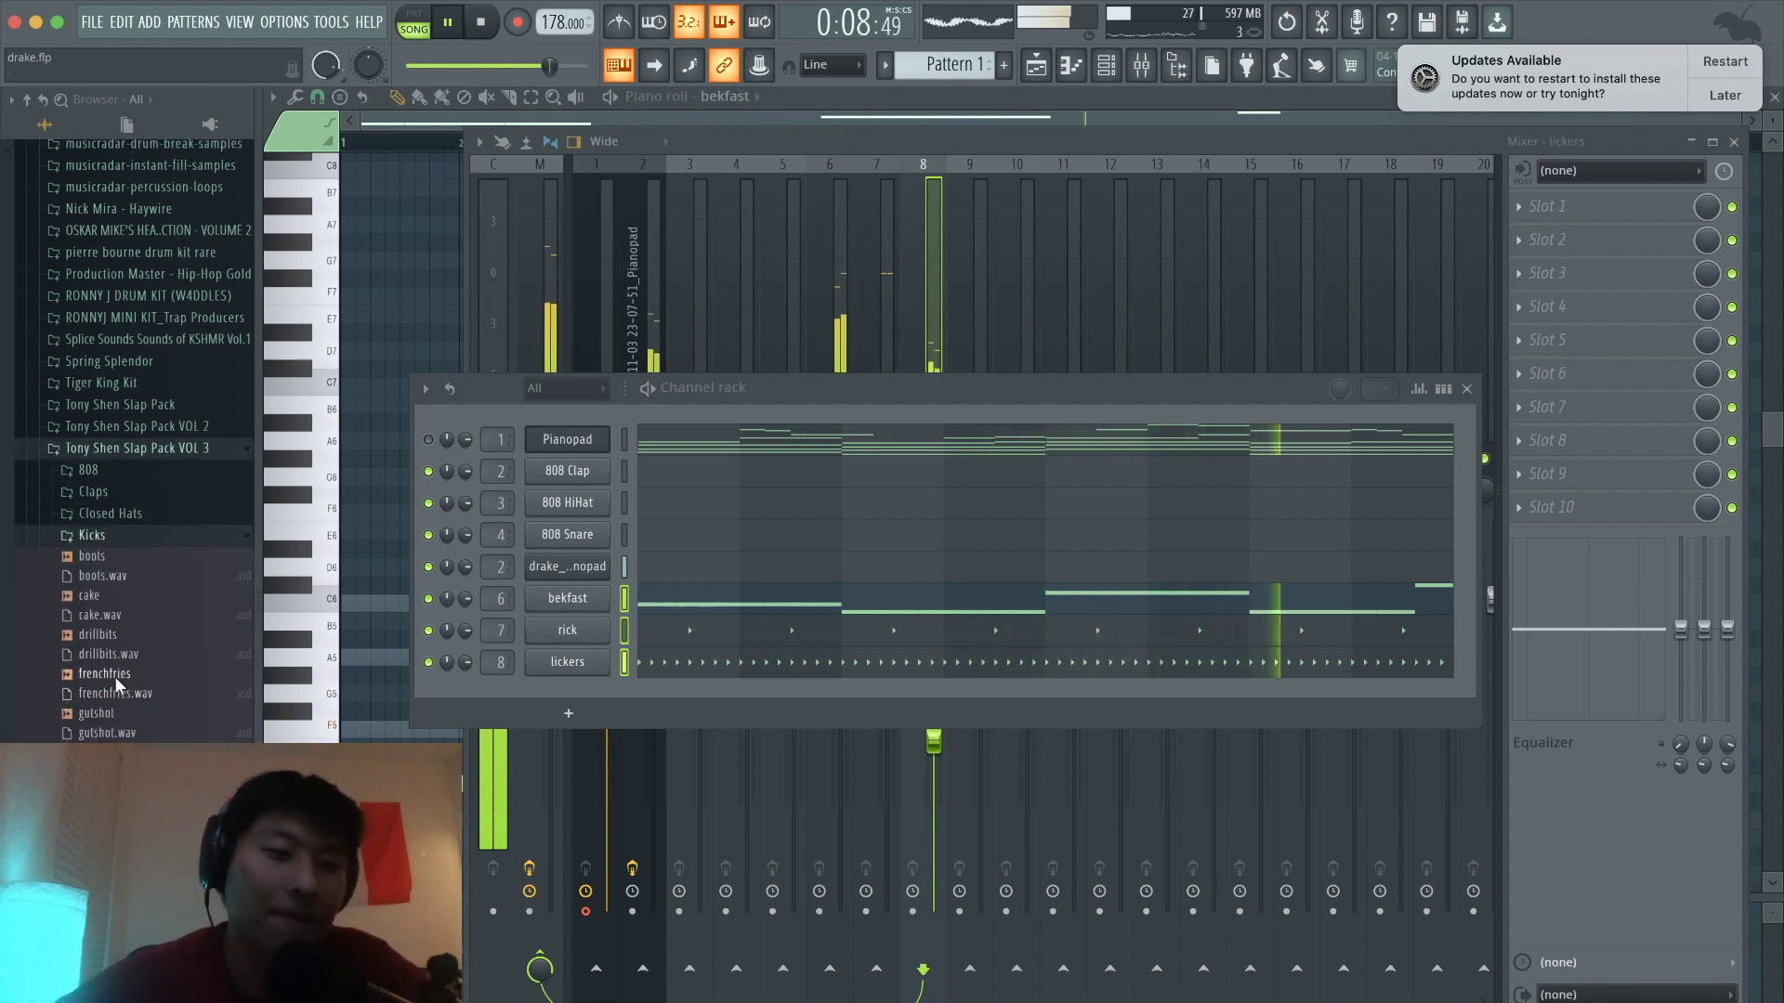
key(space)
click(108, 554)
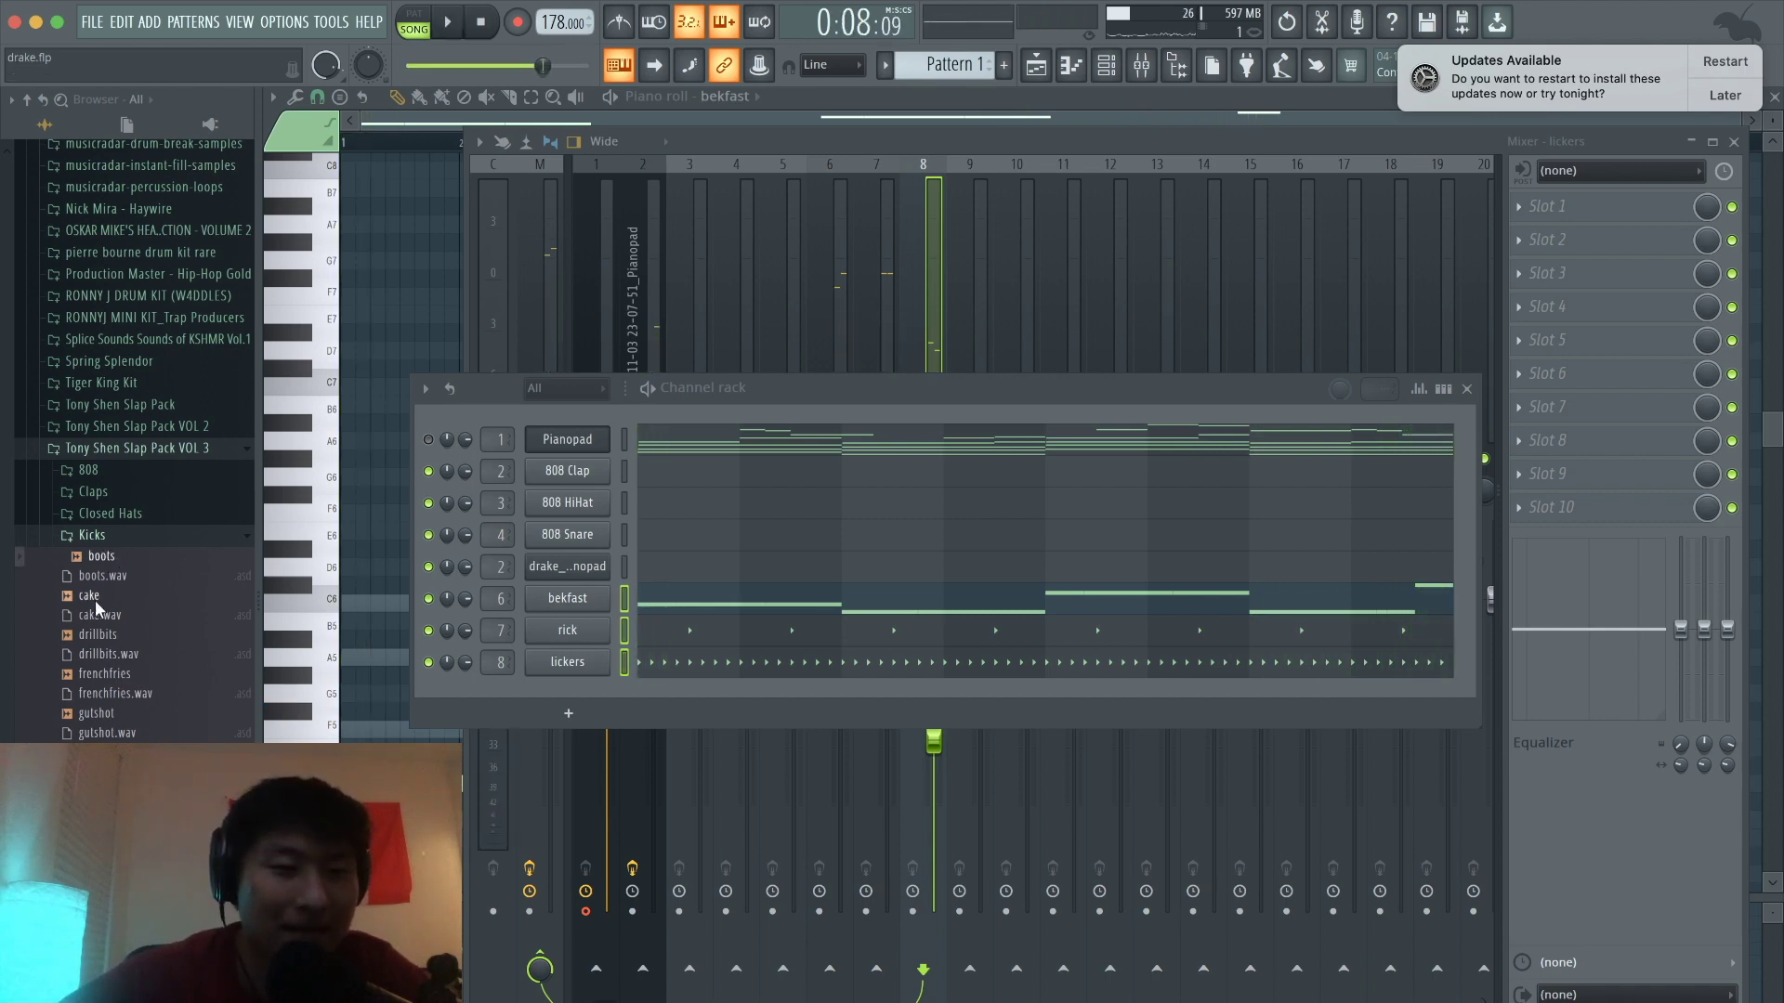
drag(95, 601, 88, 637)
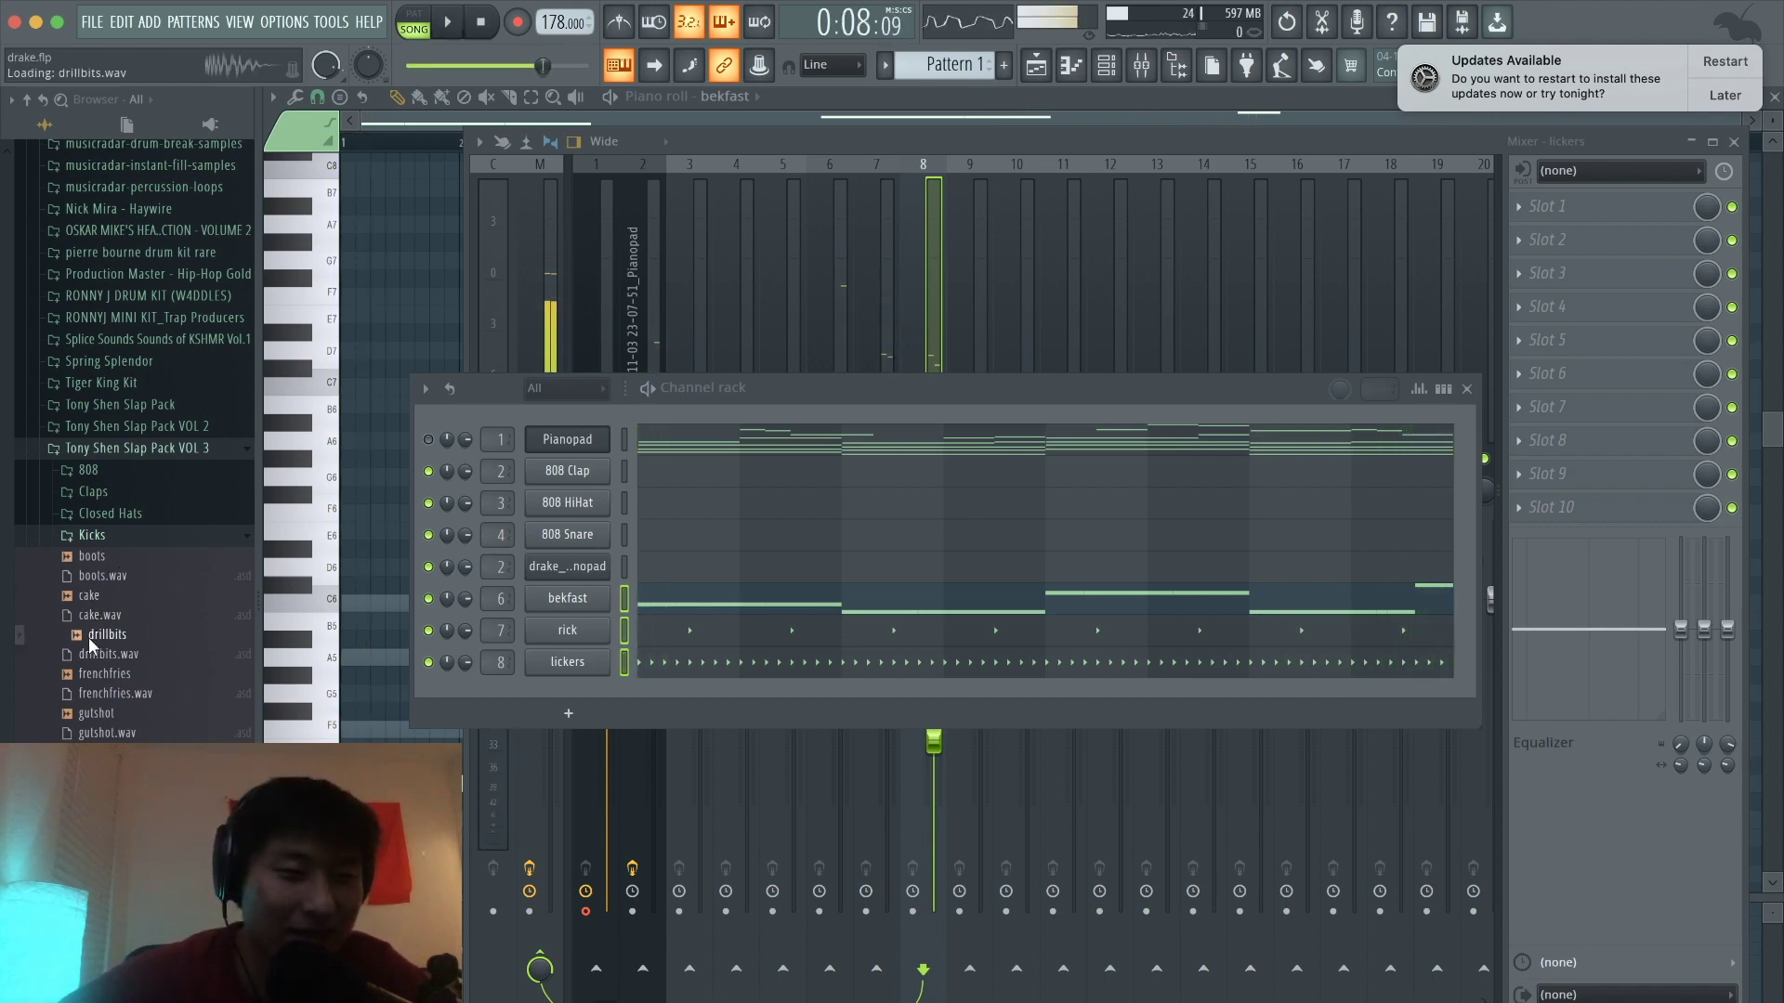
Step: Audition samples in the Tony Shen Slap Pack Kick folder and add kick_myFAVE as a new channel below lickers
click(152, 419)
click(120, 409)
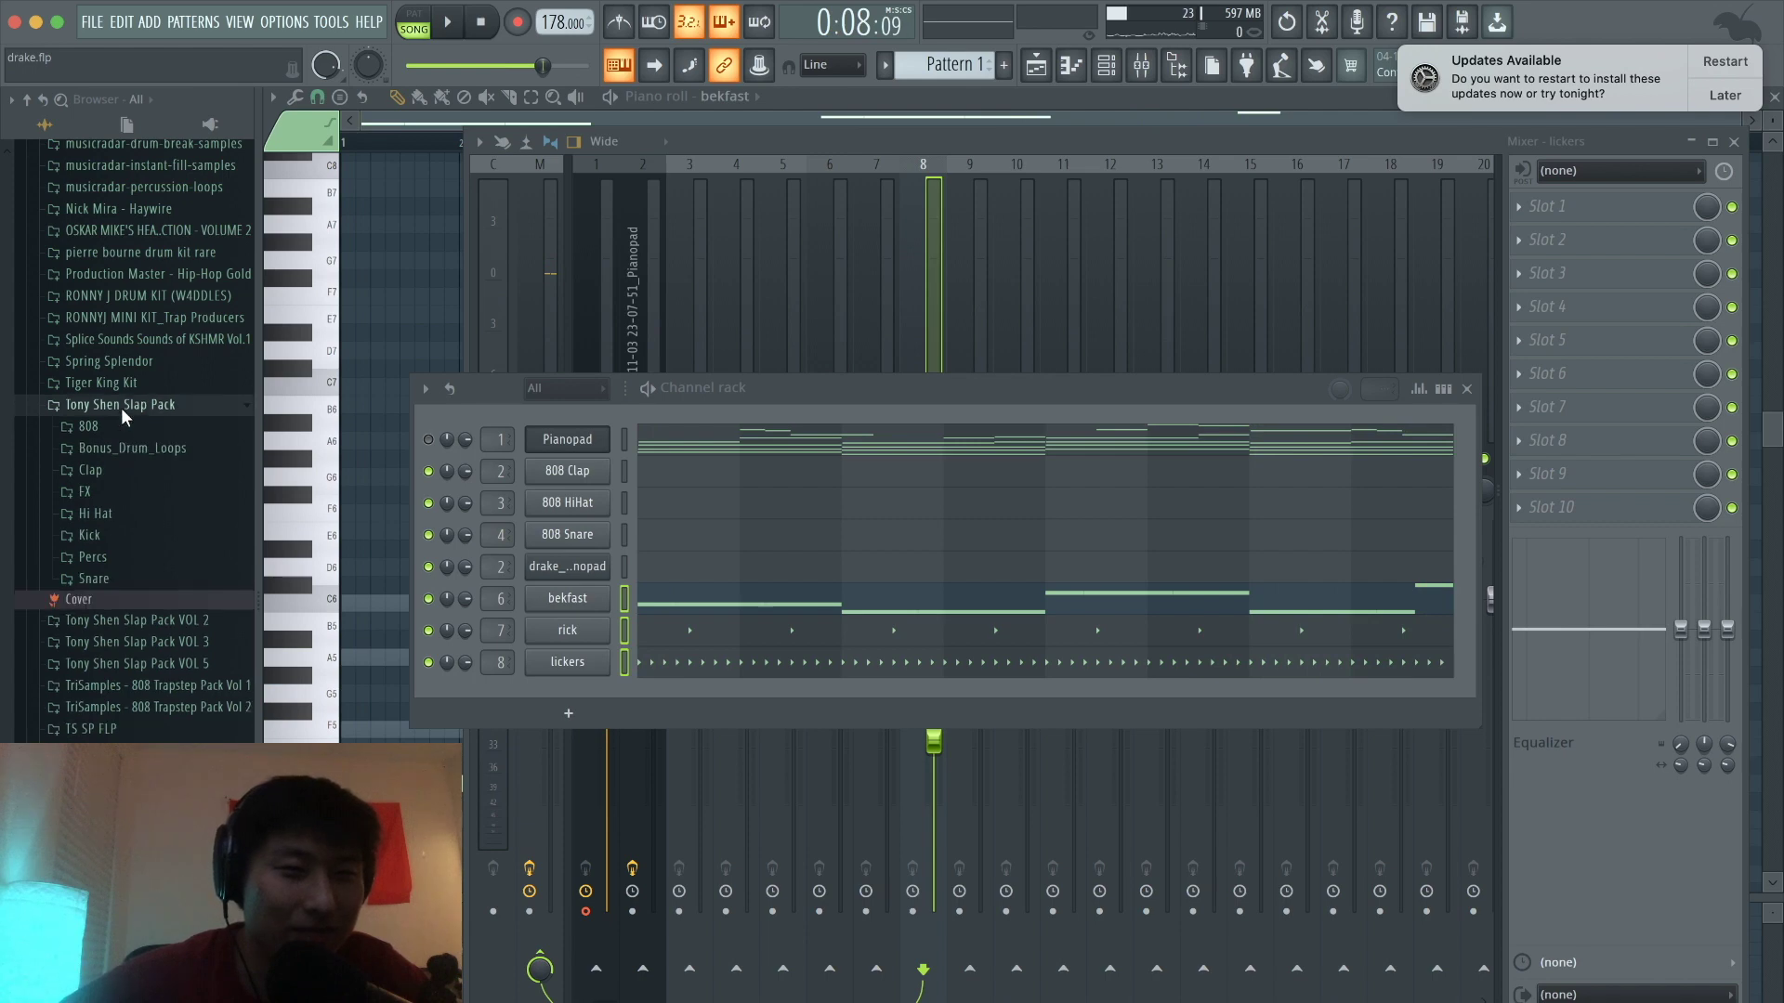
click(98, 535)
click(98, 557)
click(91, 632)
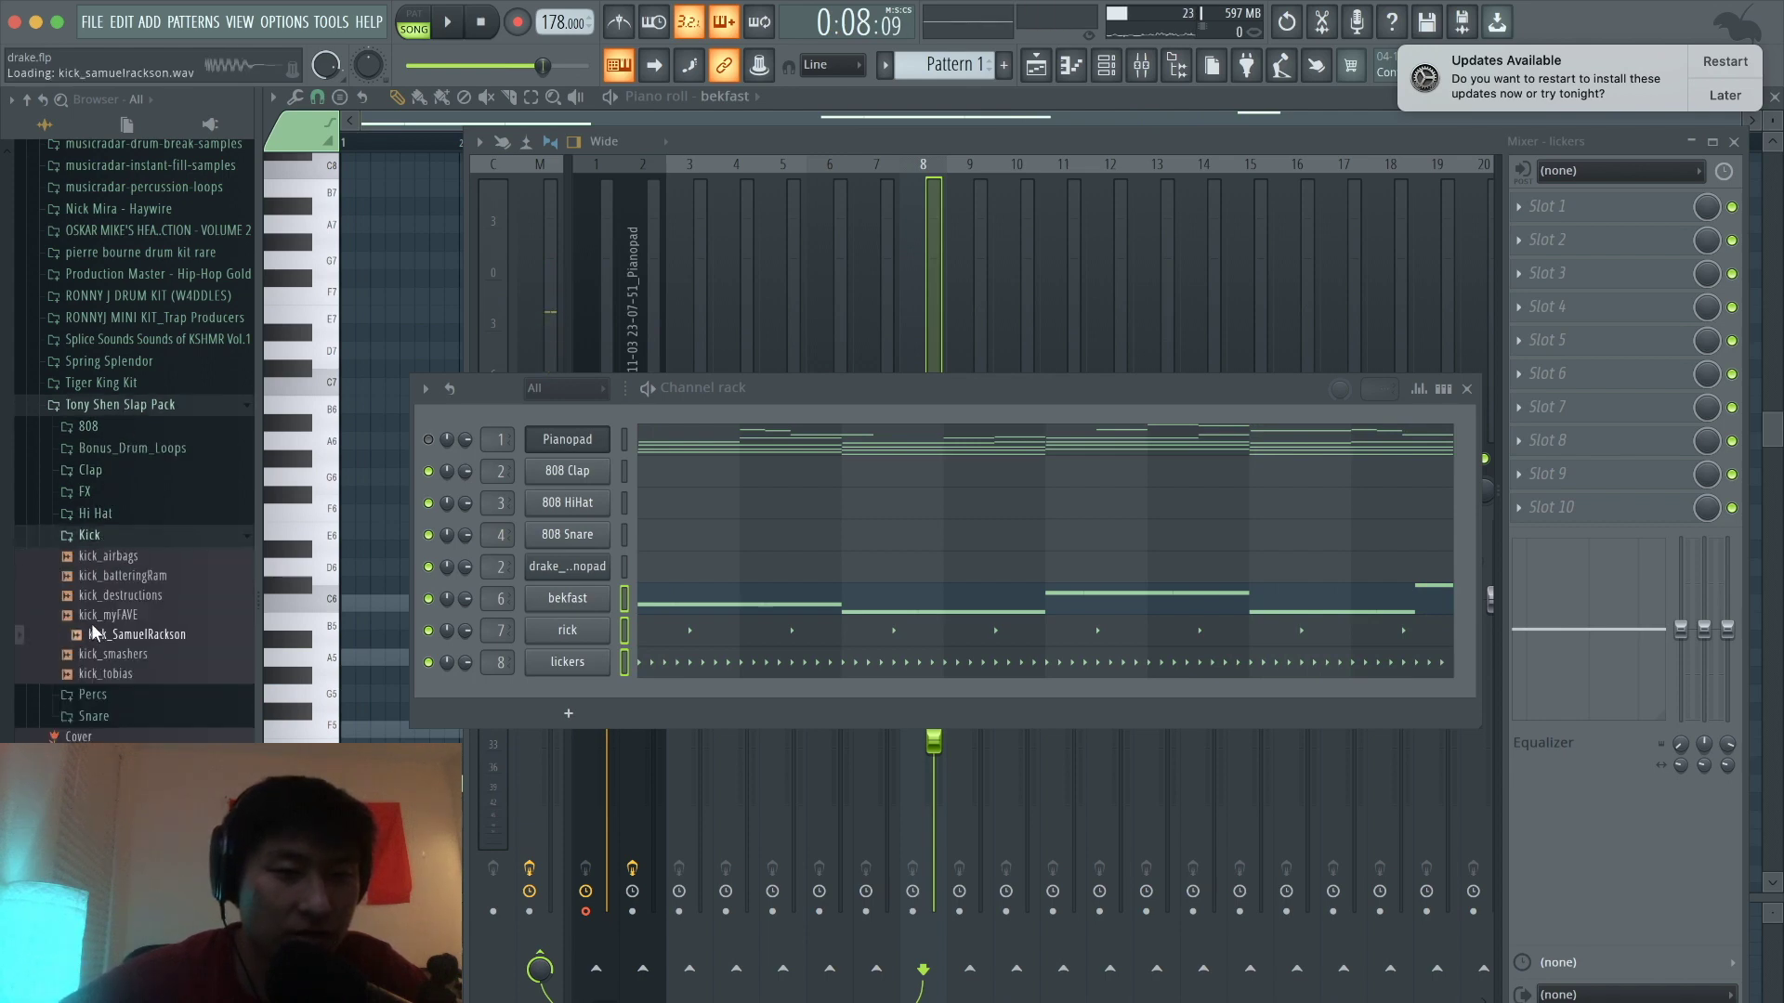
click(91, 616)
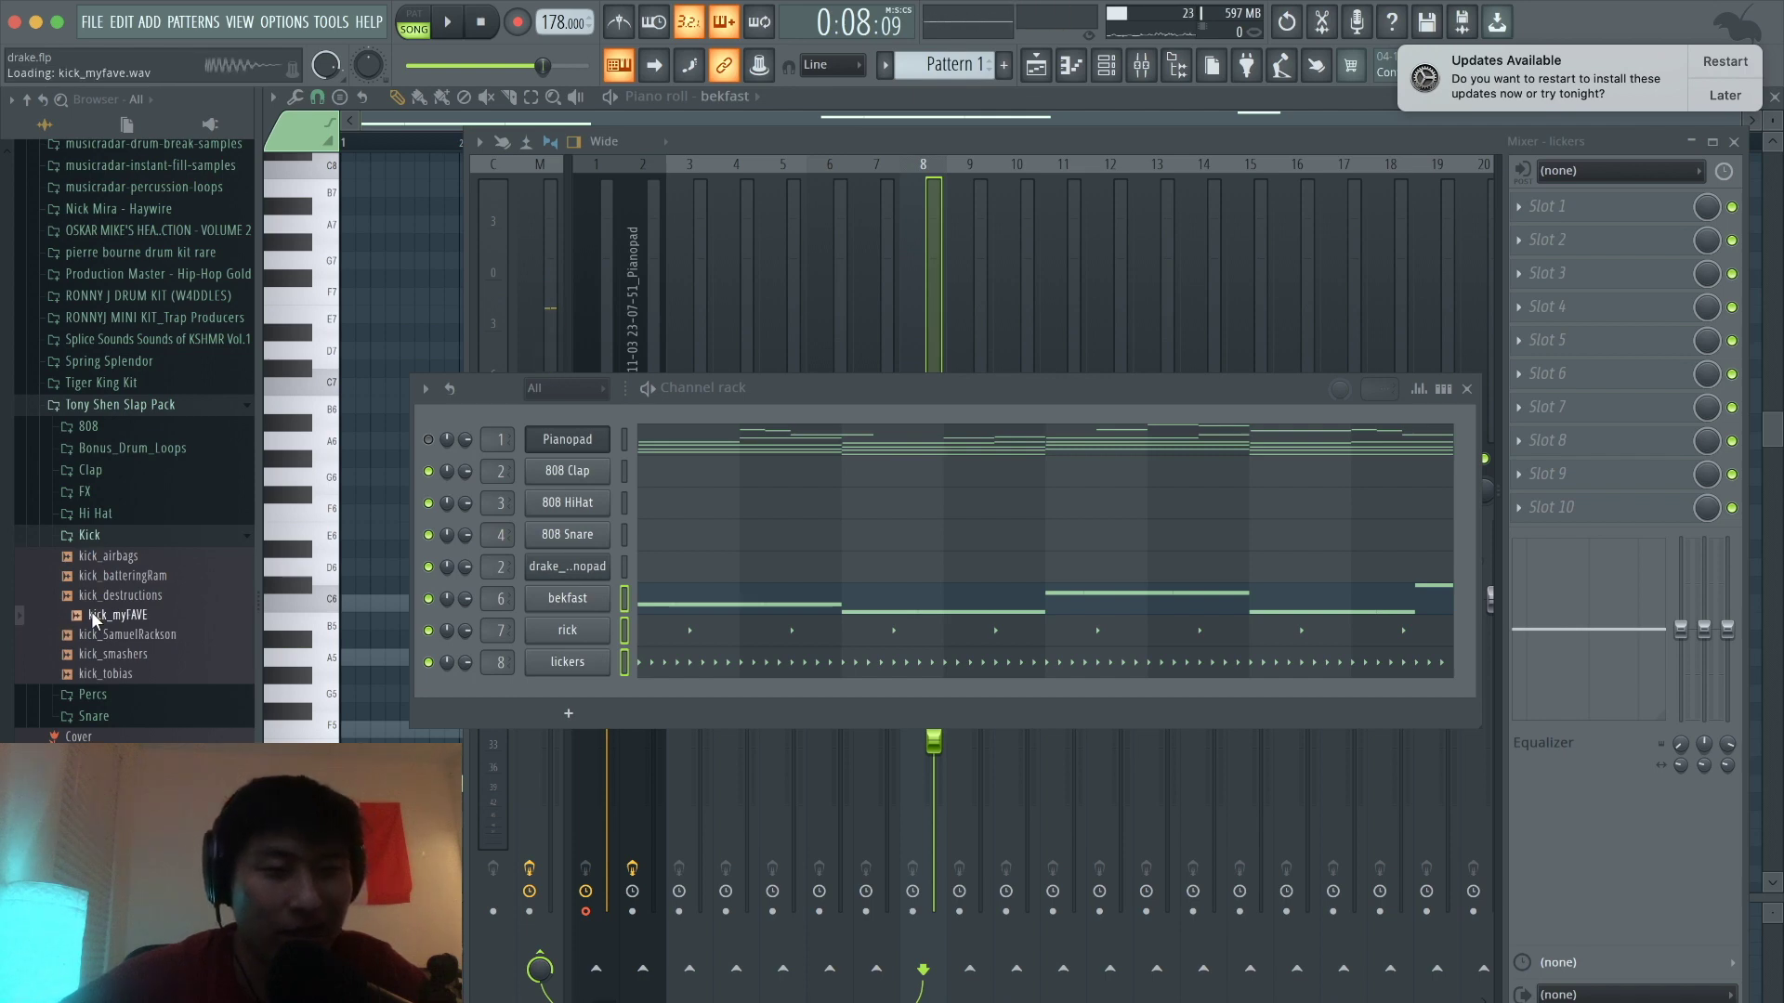
drag(91, 612, 541, 684)
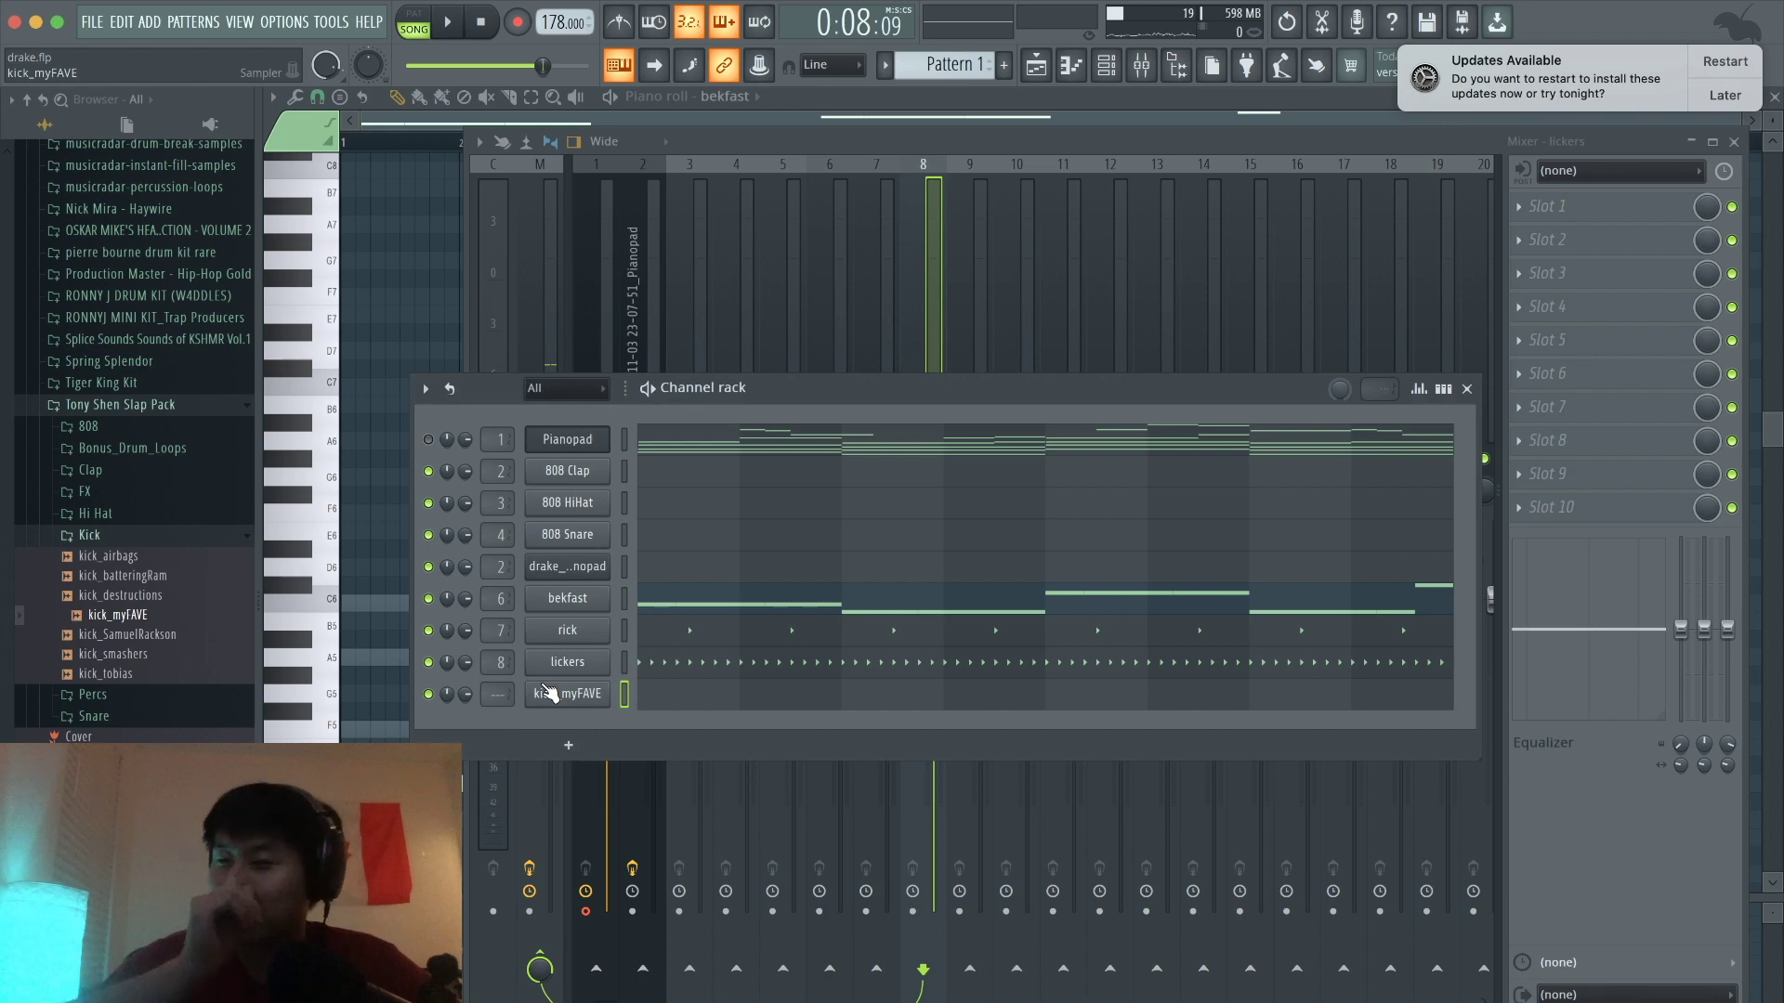
Step: Switch the channel rack to the step grid, place a kick_myFAVE hit on bar 1 step 1, and play it back
click(1445, 389)
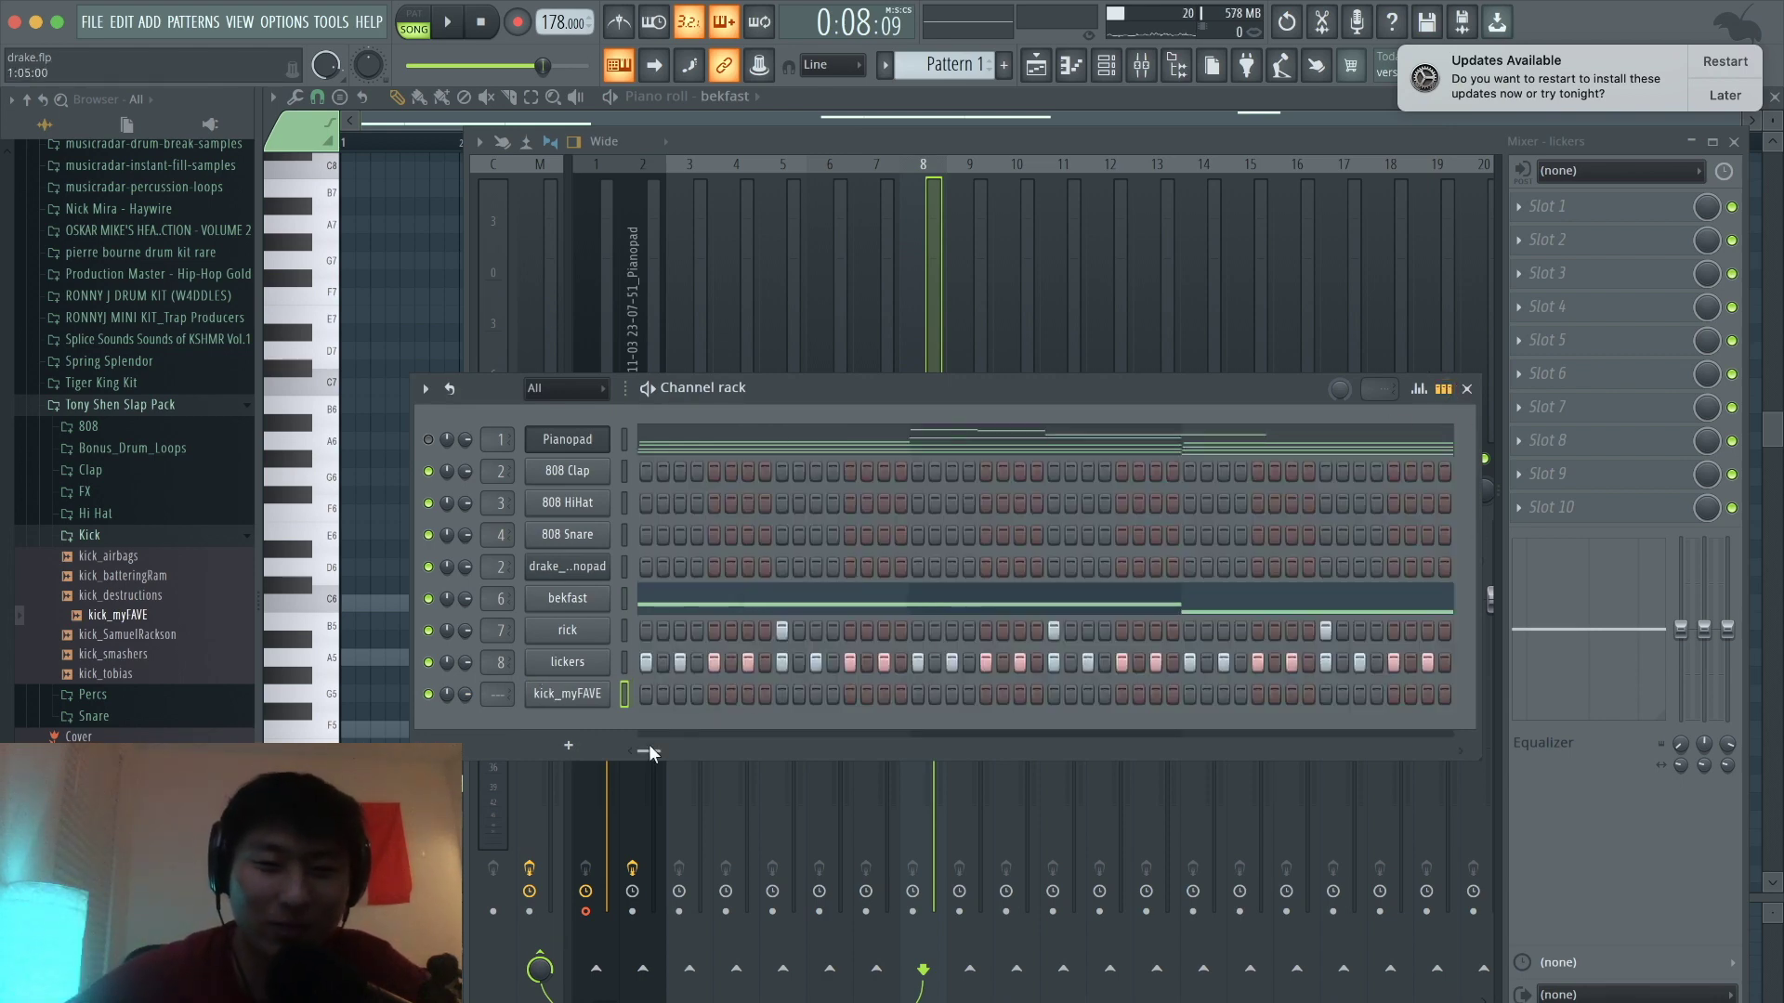
click(646, 694)
key(space)
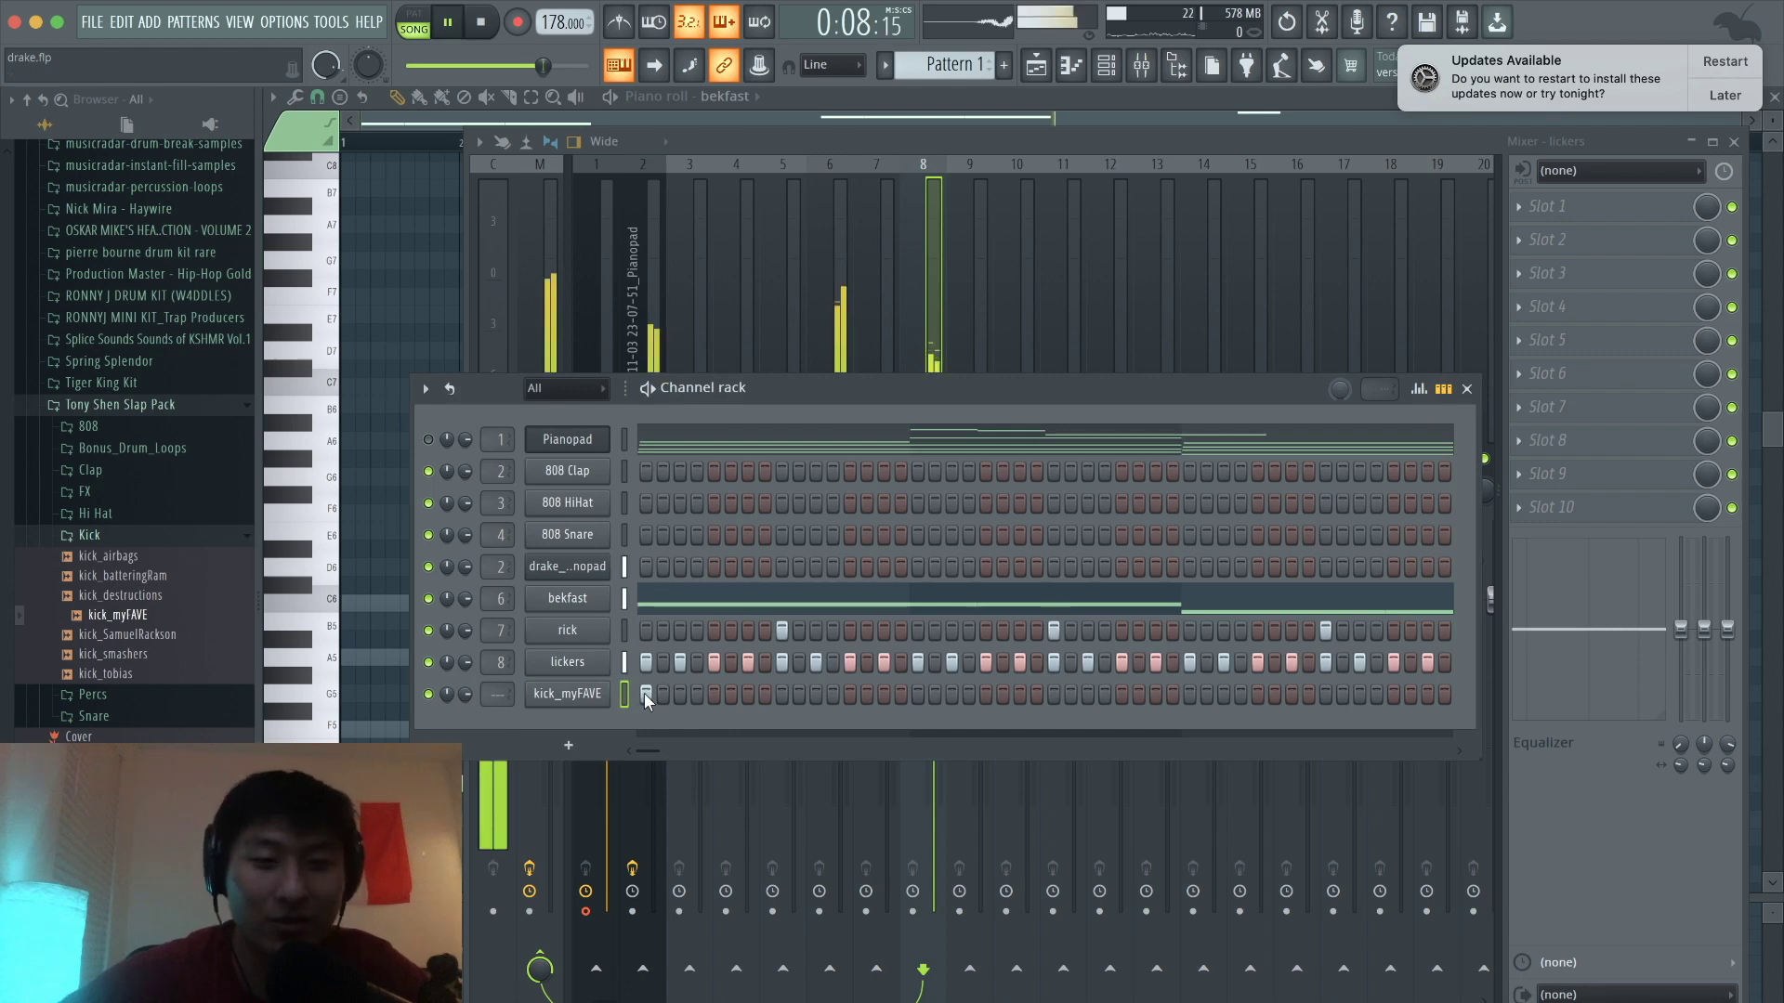
key(space)
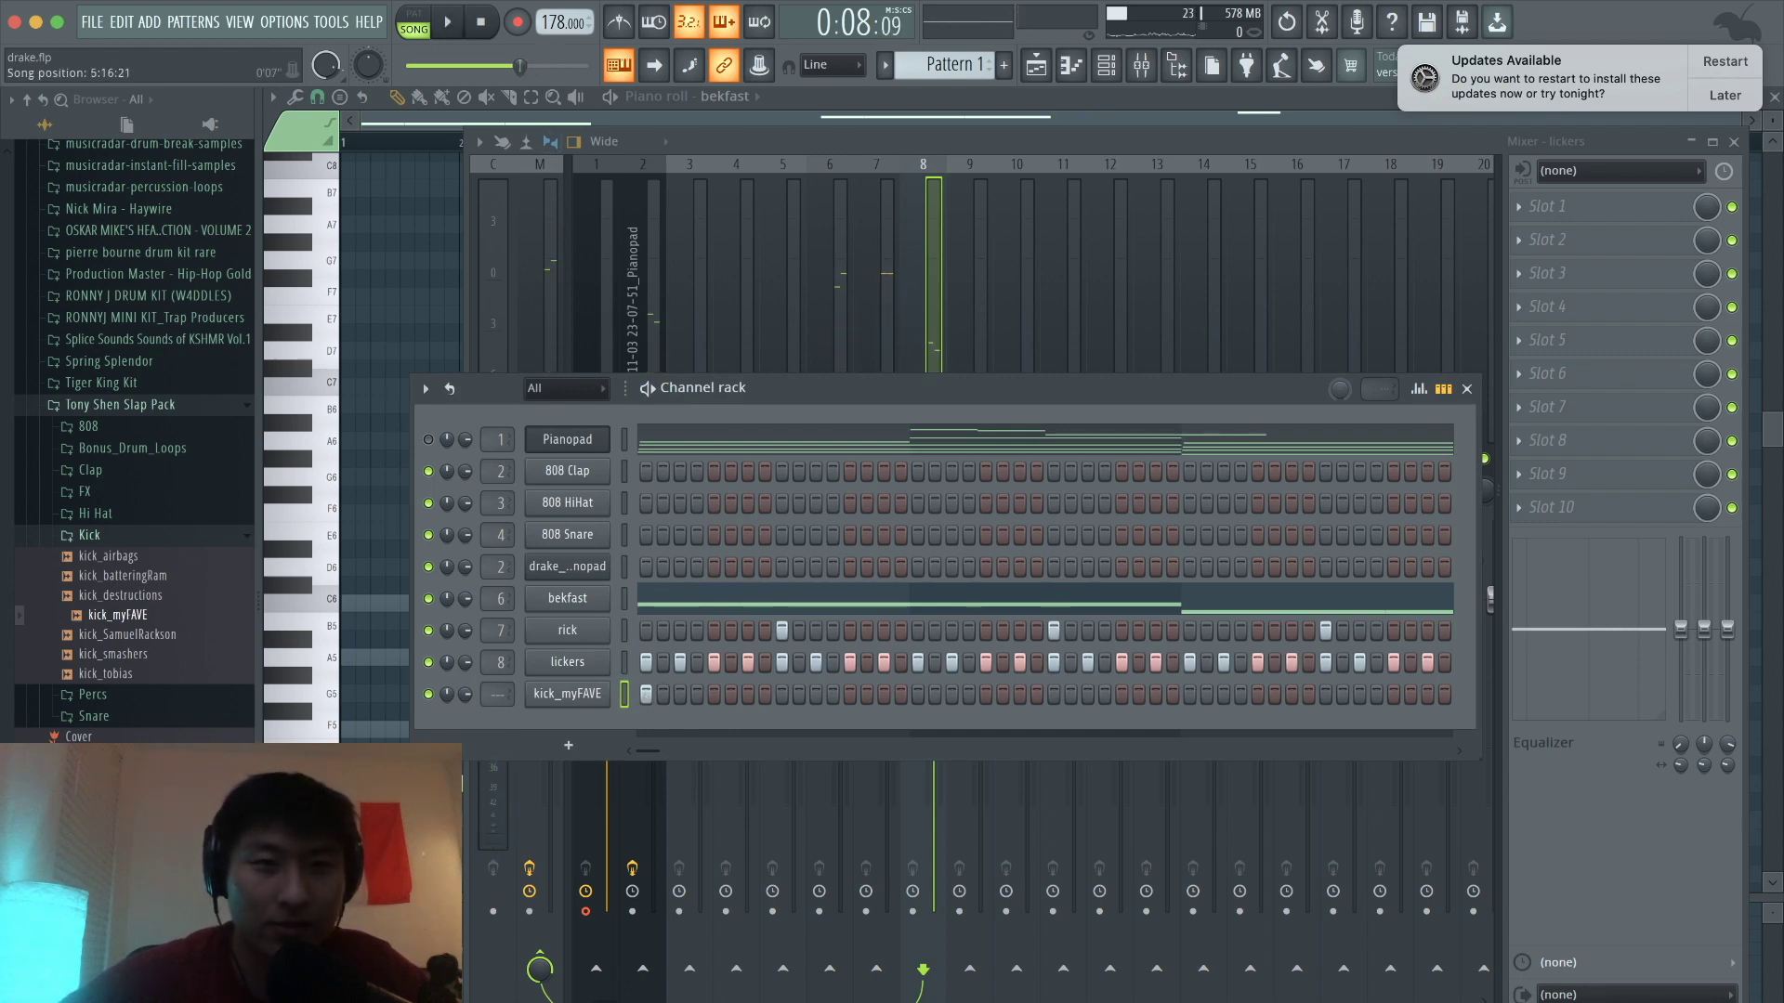
key(space)
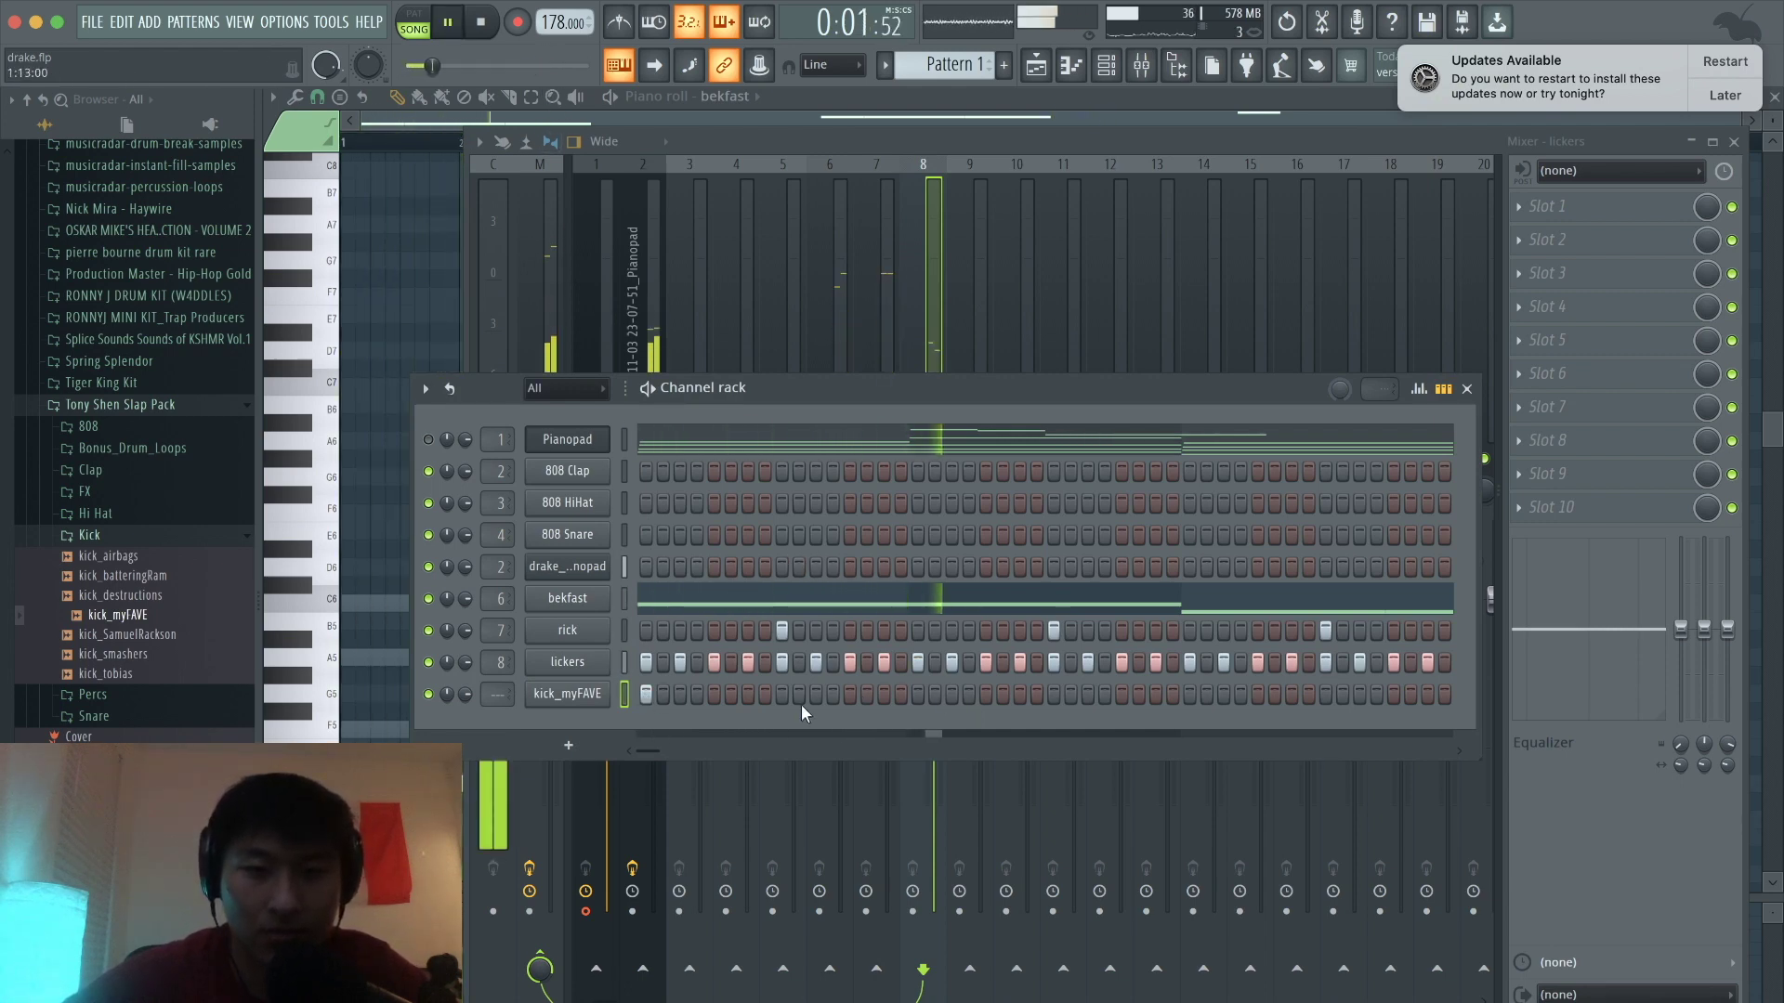
key(space)
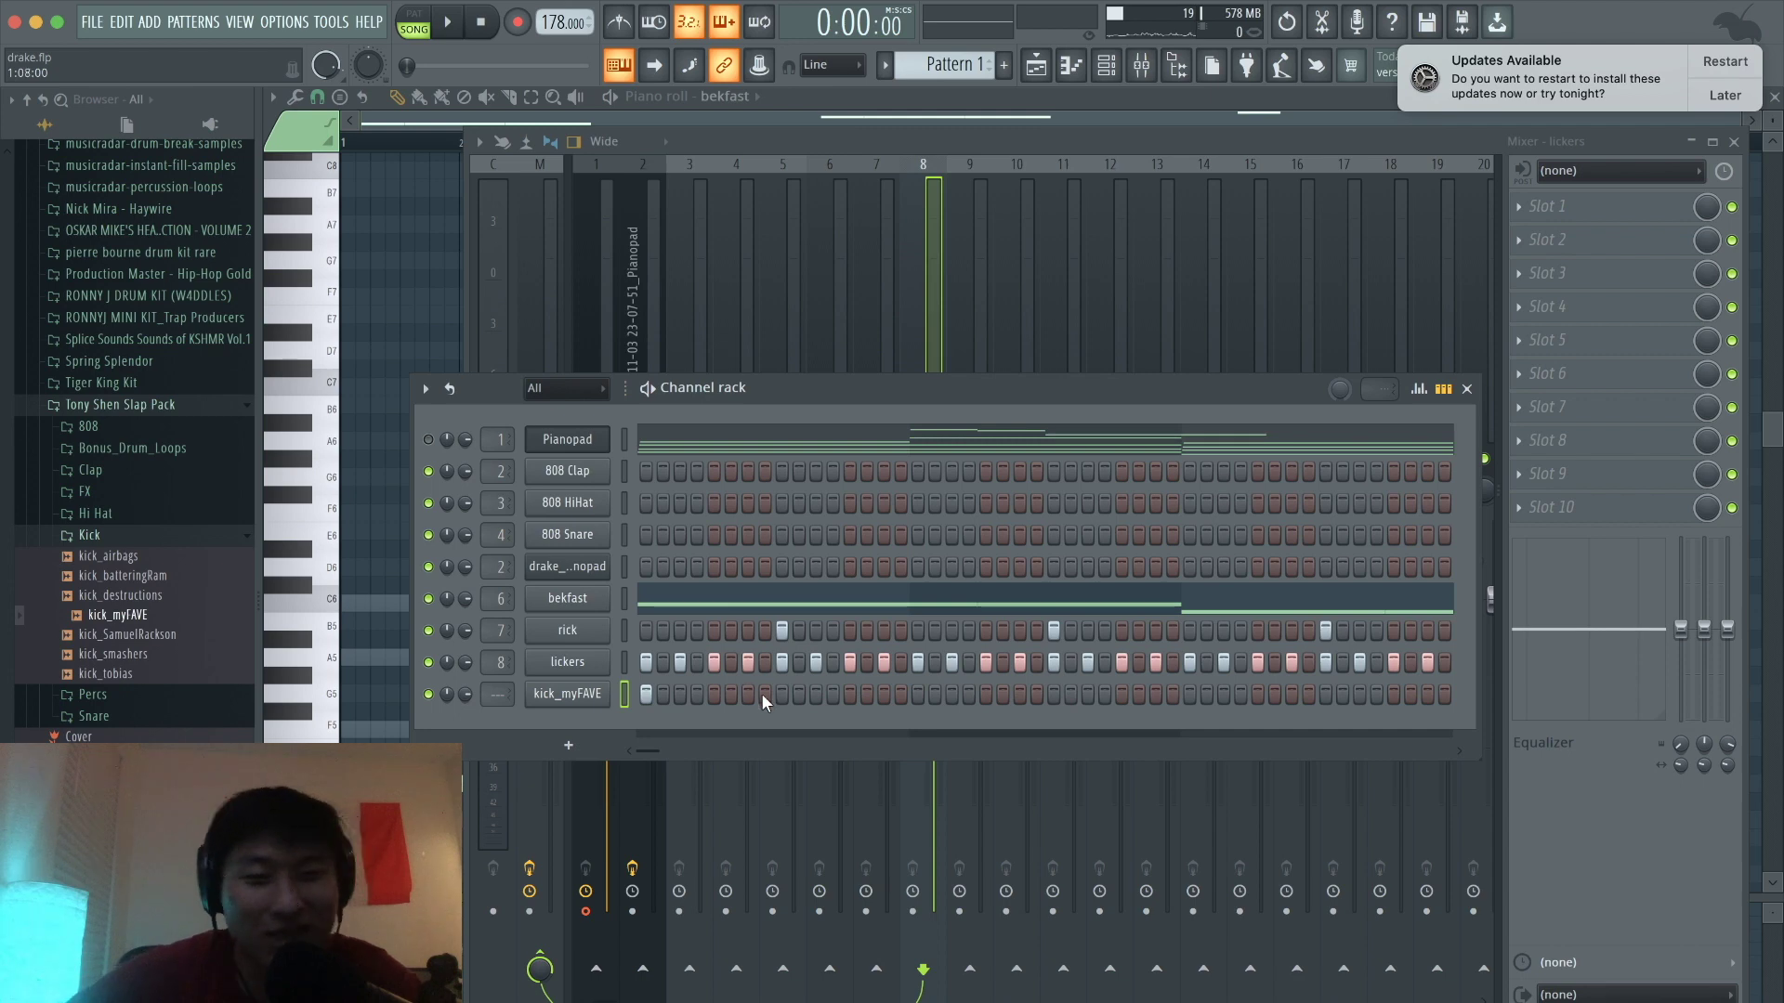
Step: Try kick_myFAVE hits on steps 15 and 13 of bar 1 while the song plays
key(space)
click(883, 693)
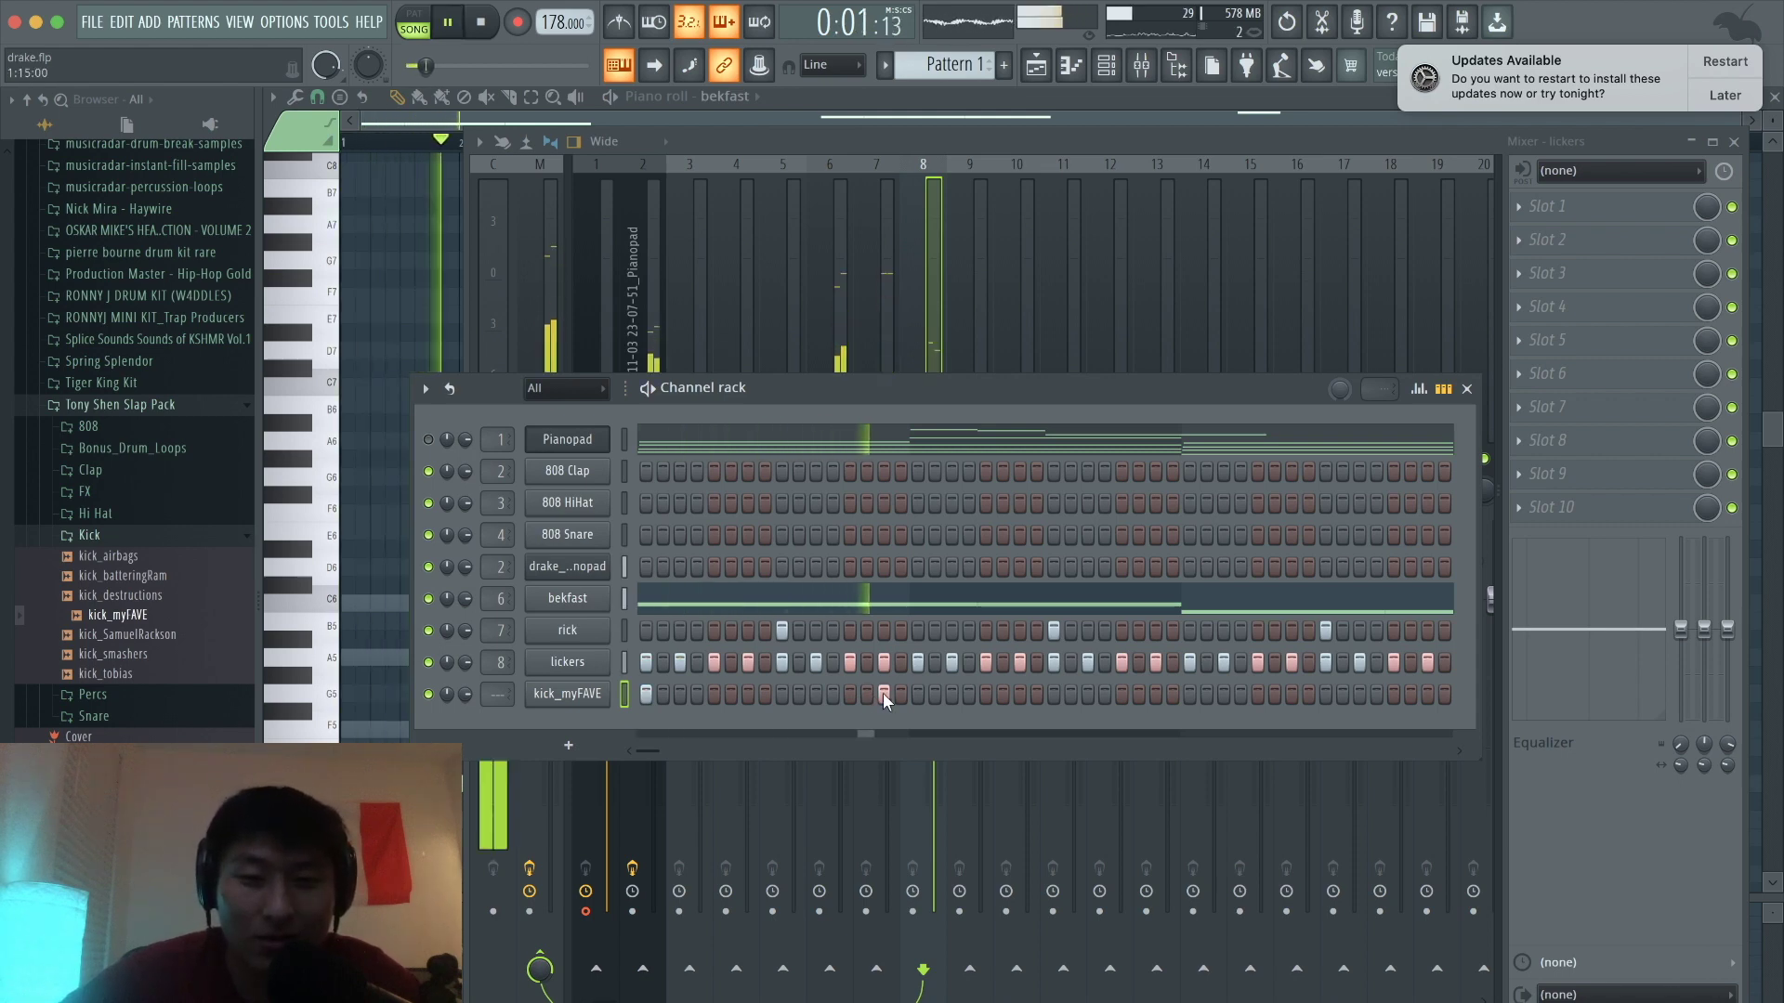
click(883, 694)
click(852, 694)
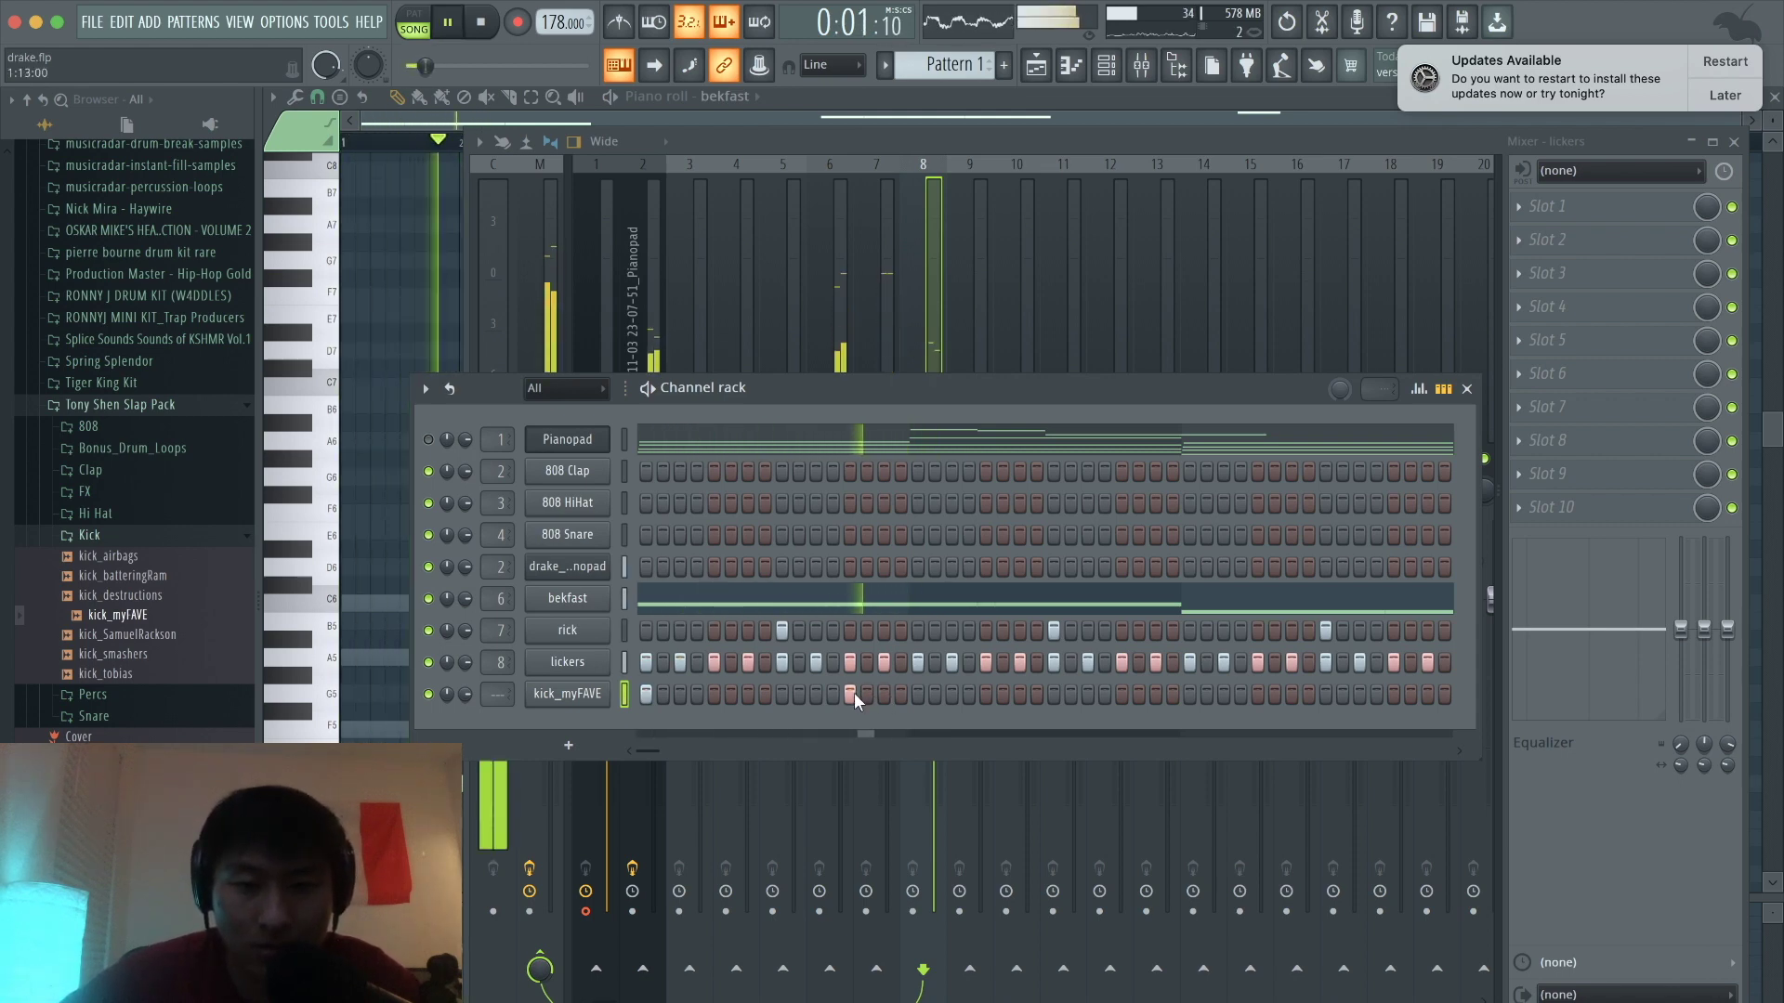
click(852, 694)
Step: Place kick_myFAVE hits on bar 2 steps 5 and 11 and on bar 3 step 1, replaying the song to check them
click(986, 694)
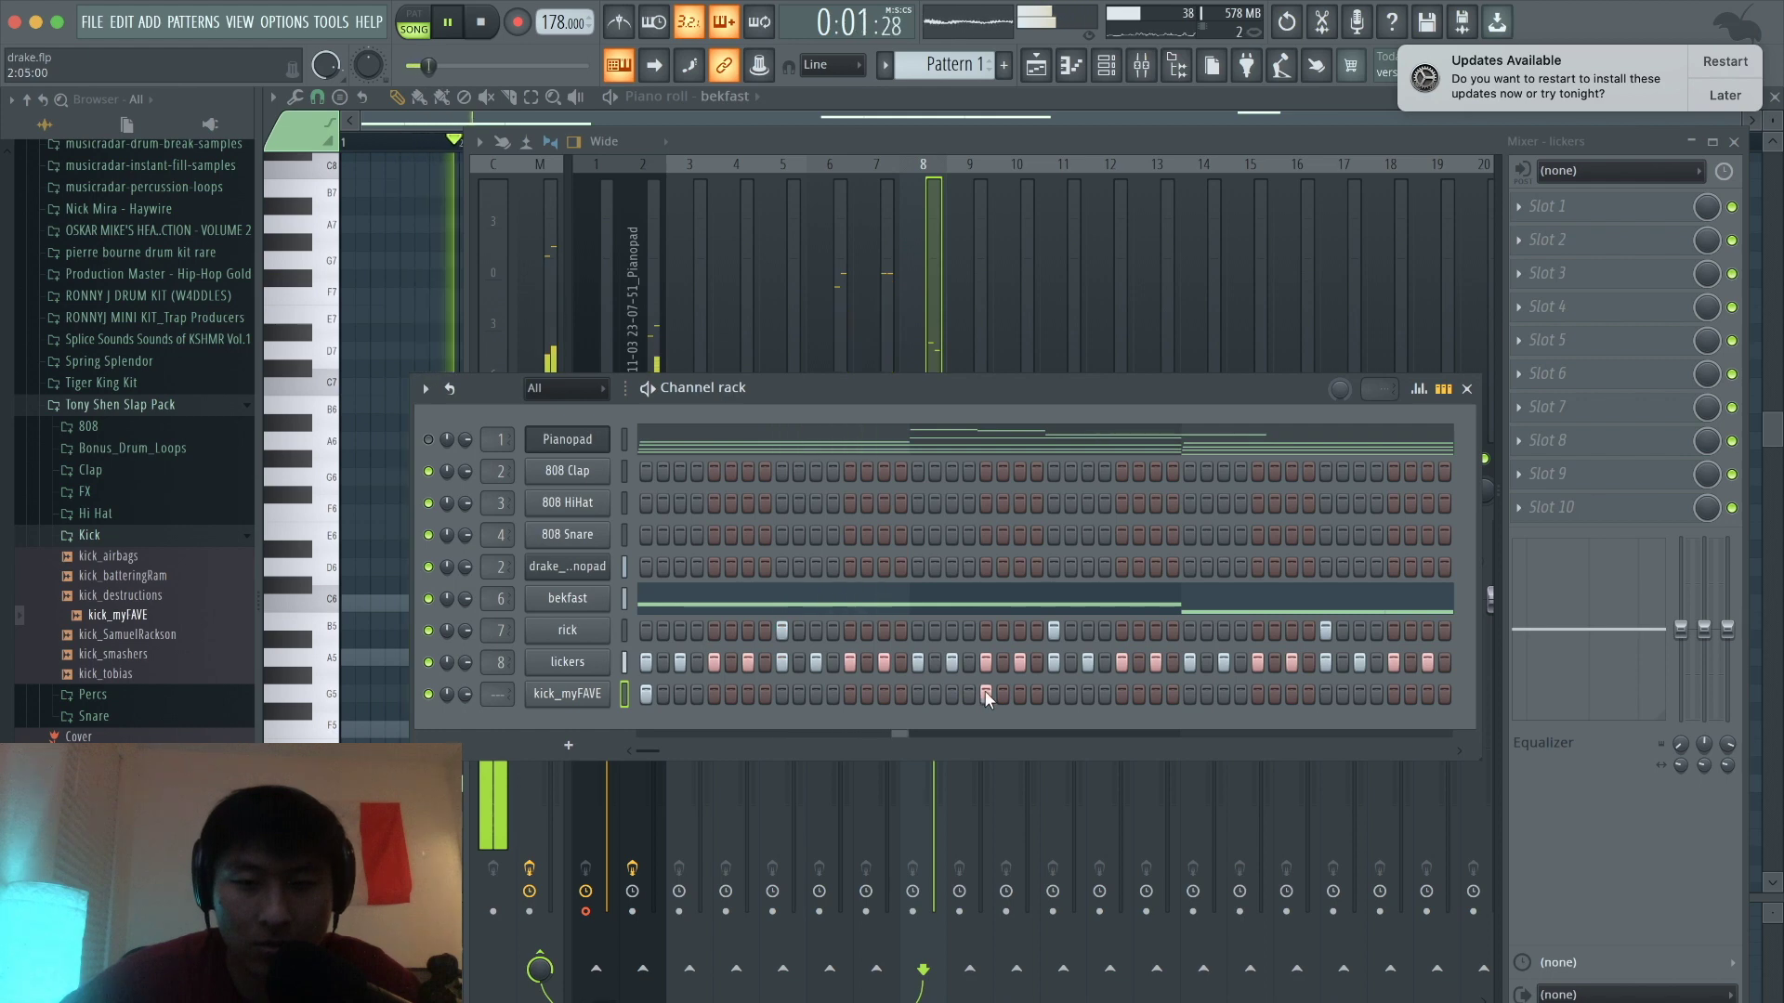
click(1089, 694)
key(space)
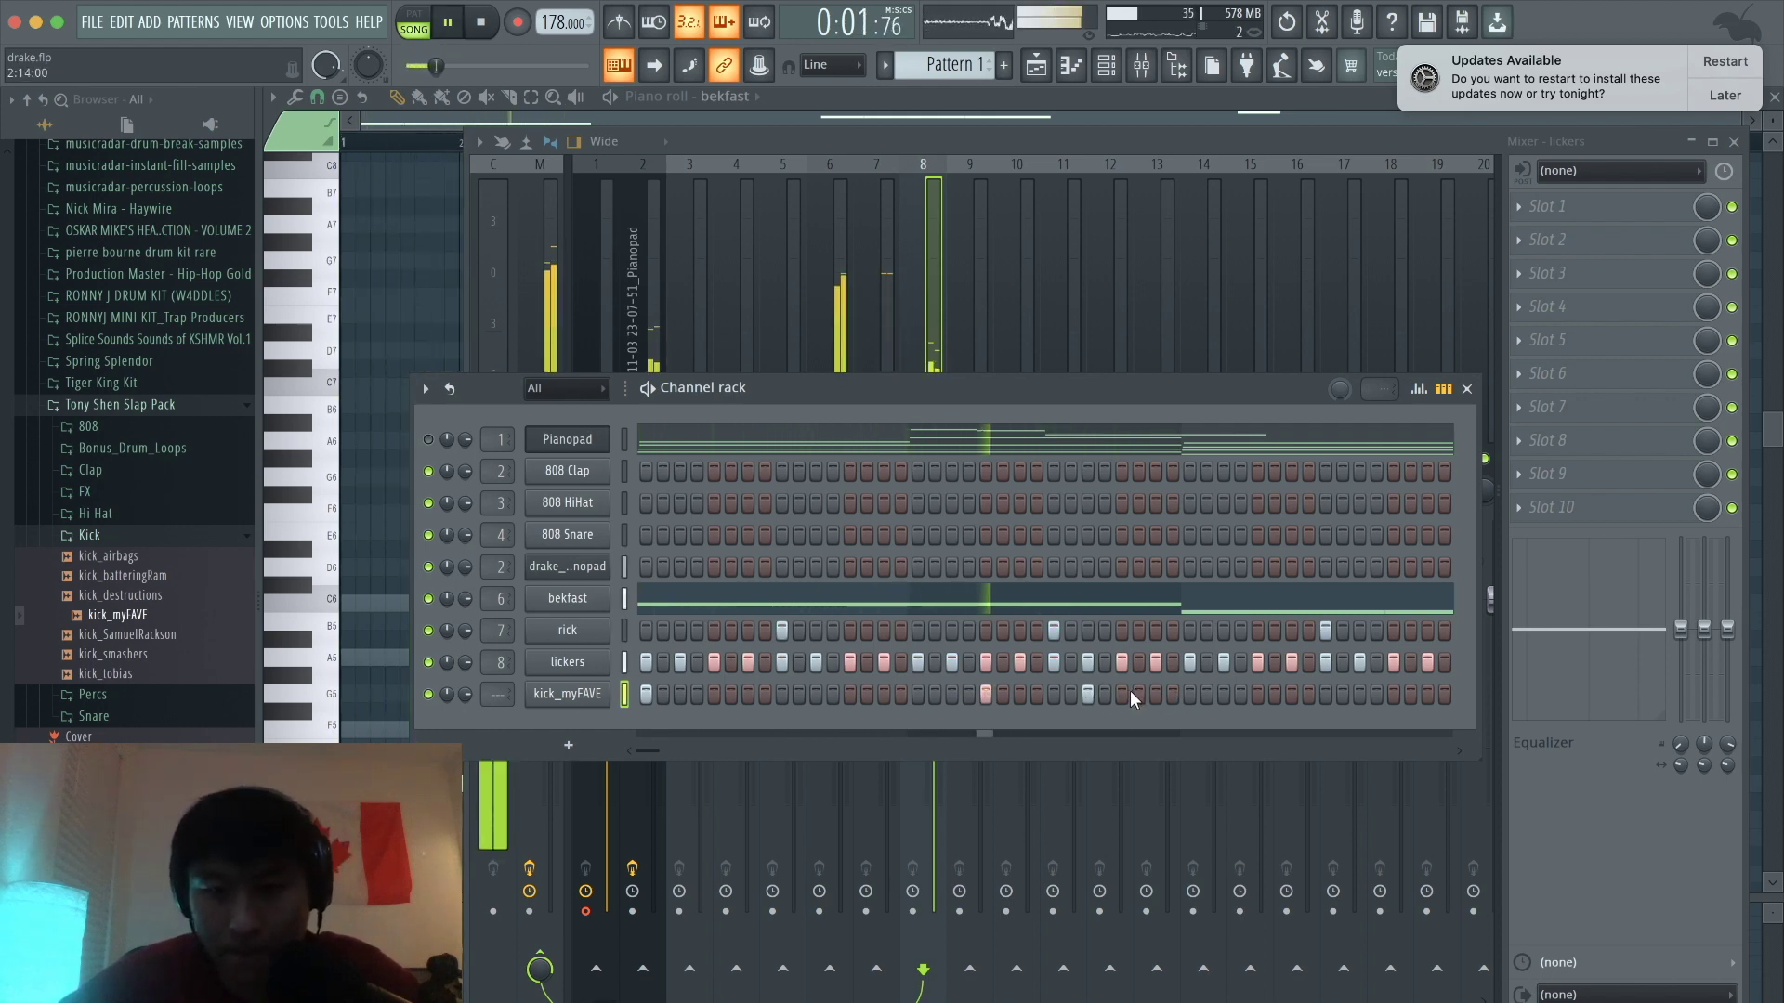
click(1189, 694)
key(space)
key(space)
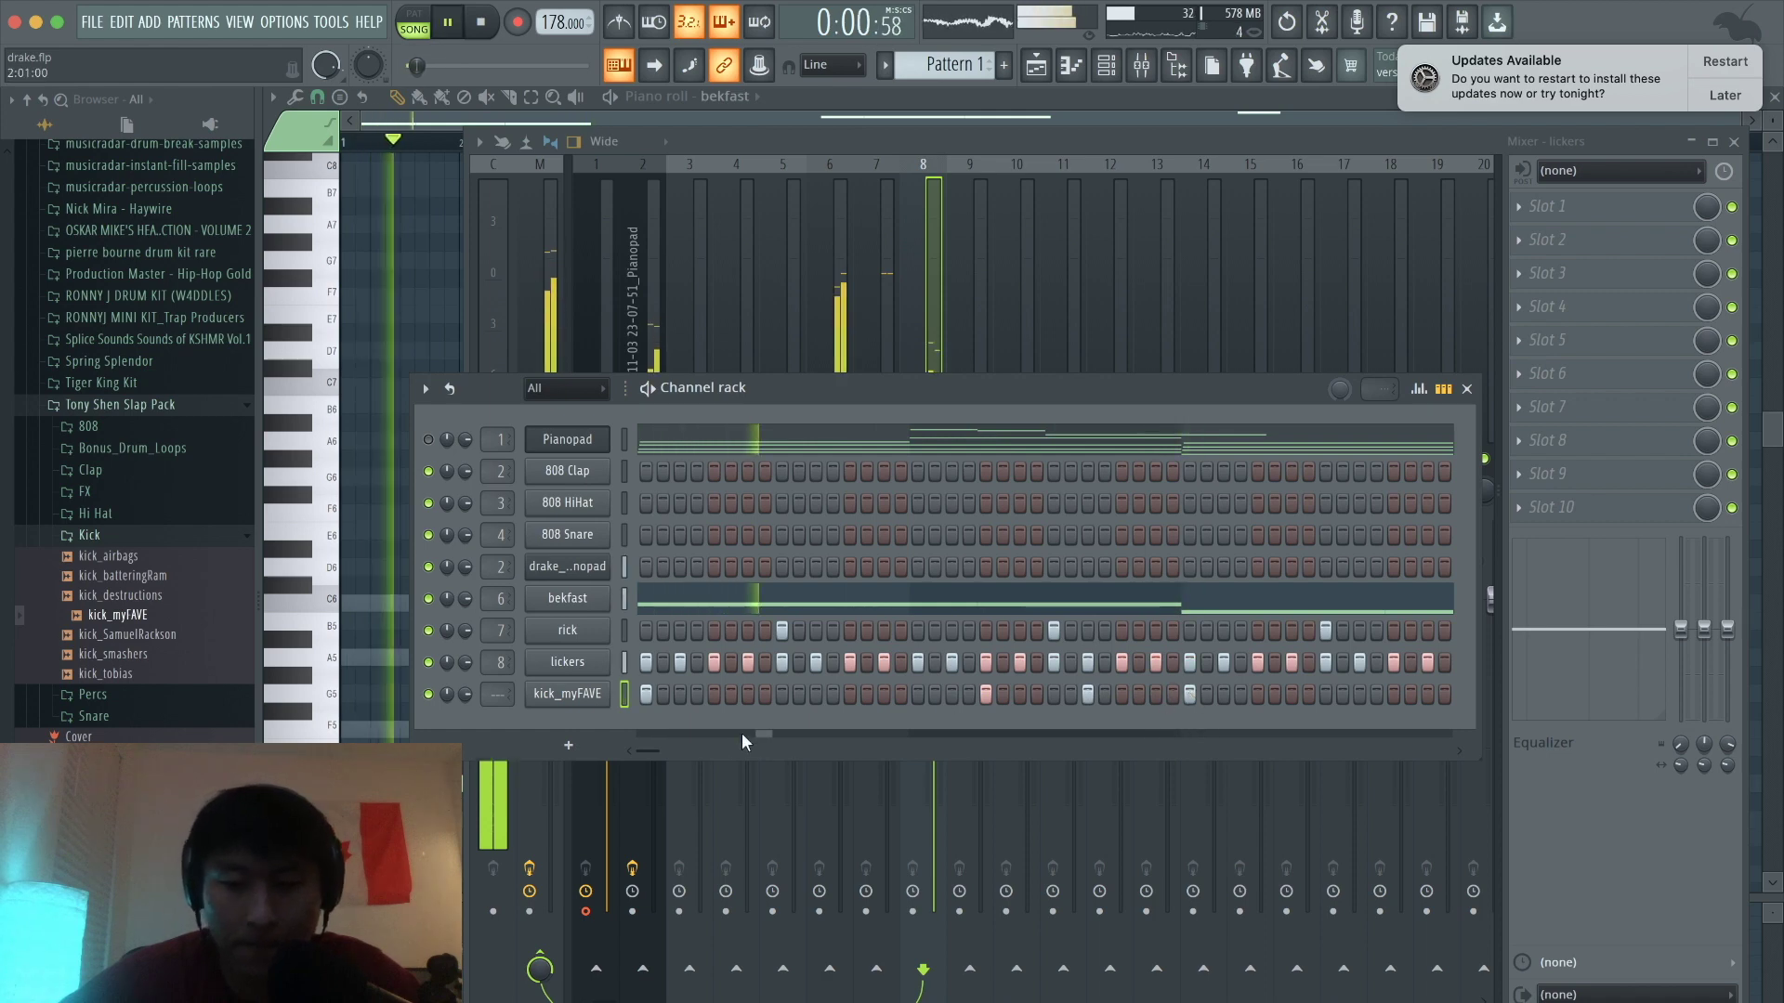
Step: Add kick_myFAVE hits on bar 3 step 13 and bar 5 step 1, trying another on bar 4 step 3 during playback
drag(670, 746, 688, 747)
key(space)
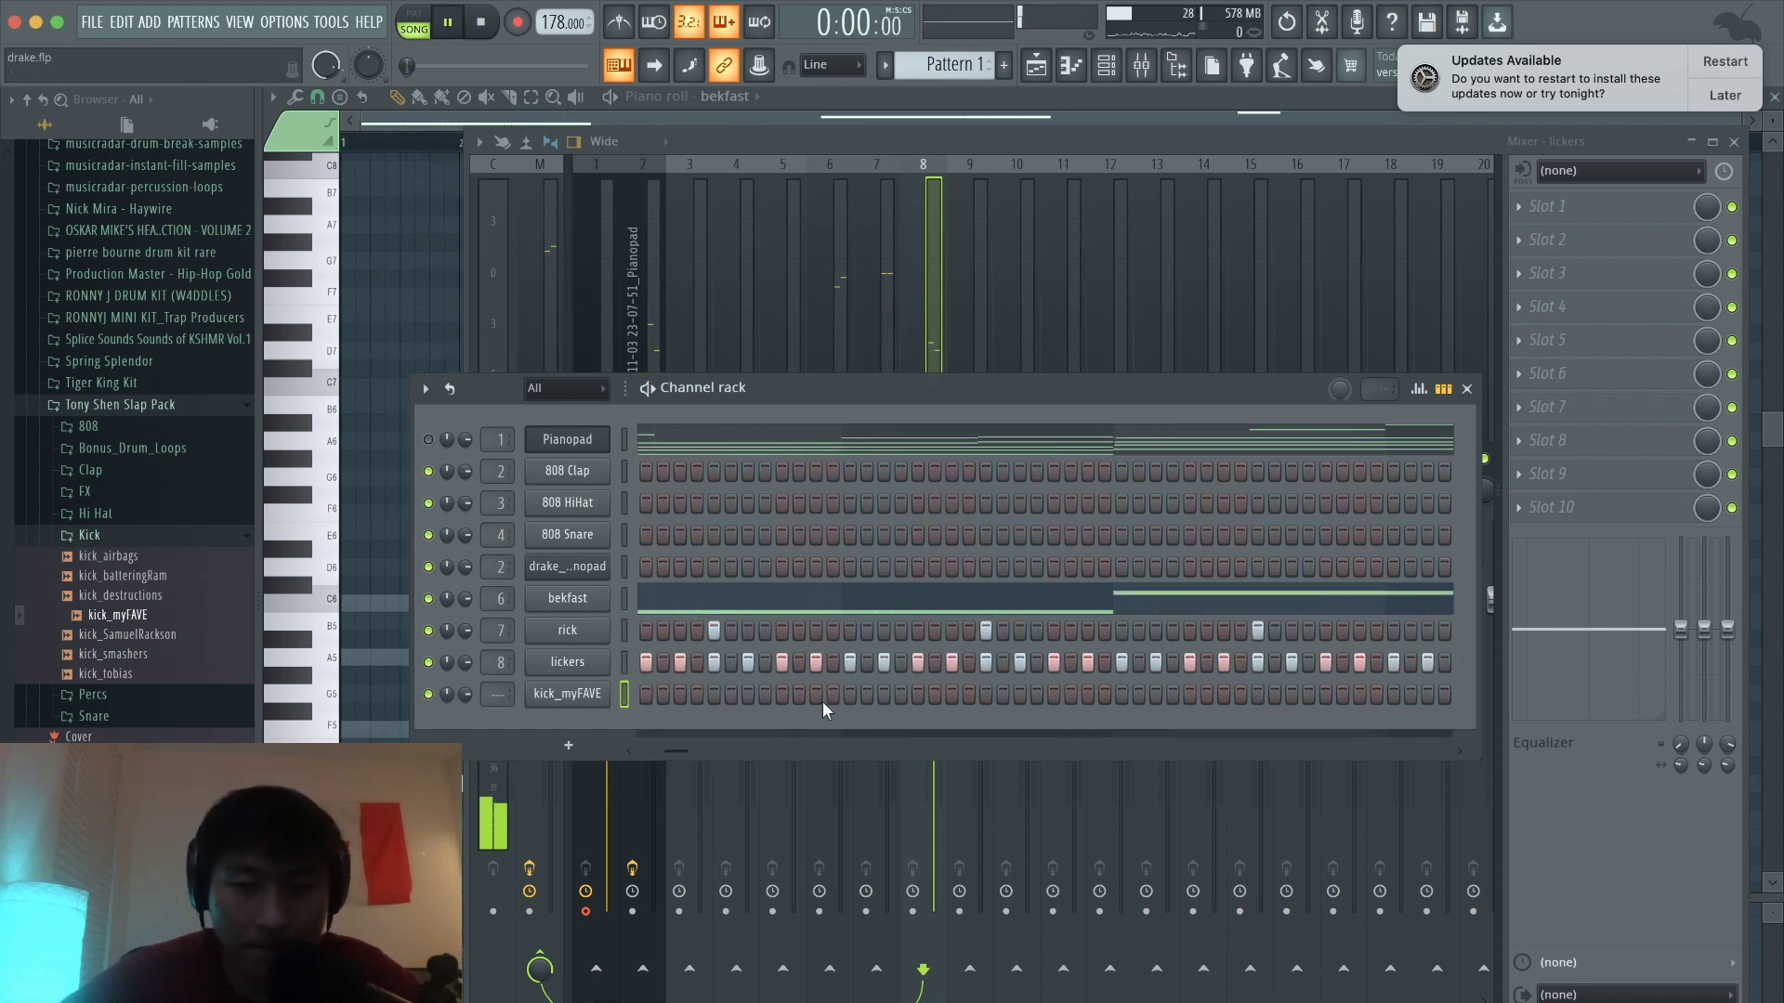
key(space)
click(783, 694)
click(884, 694)
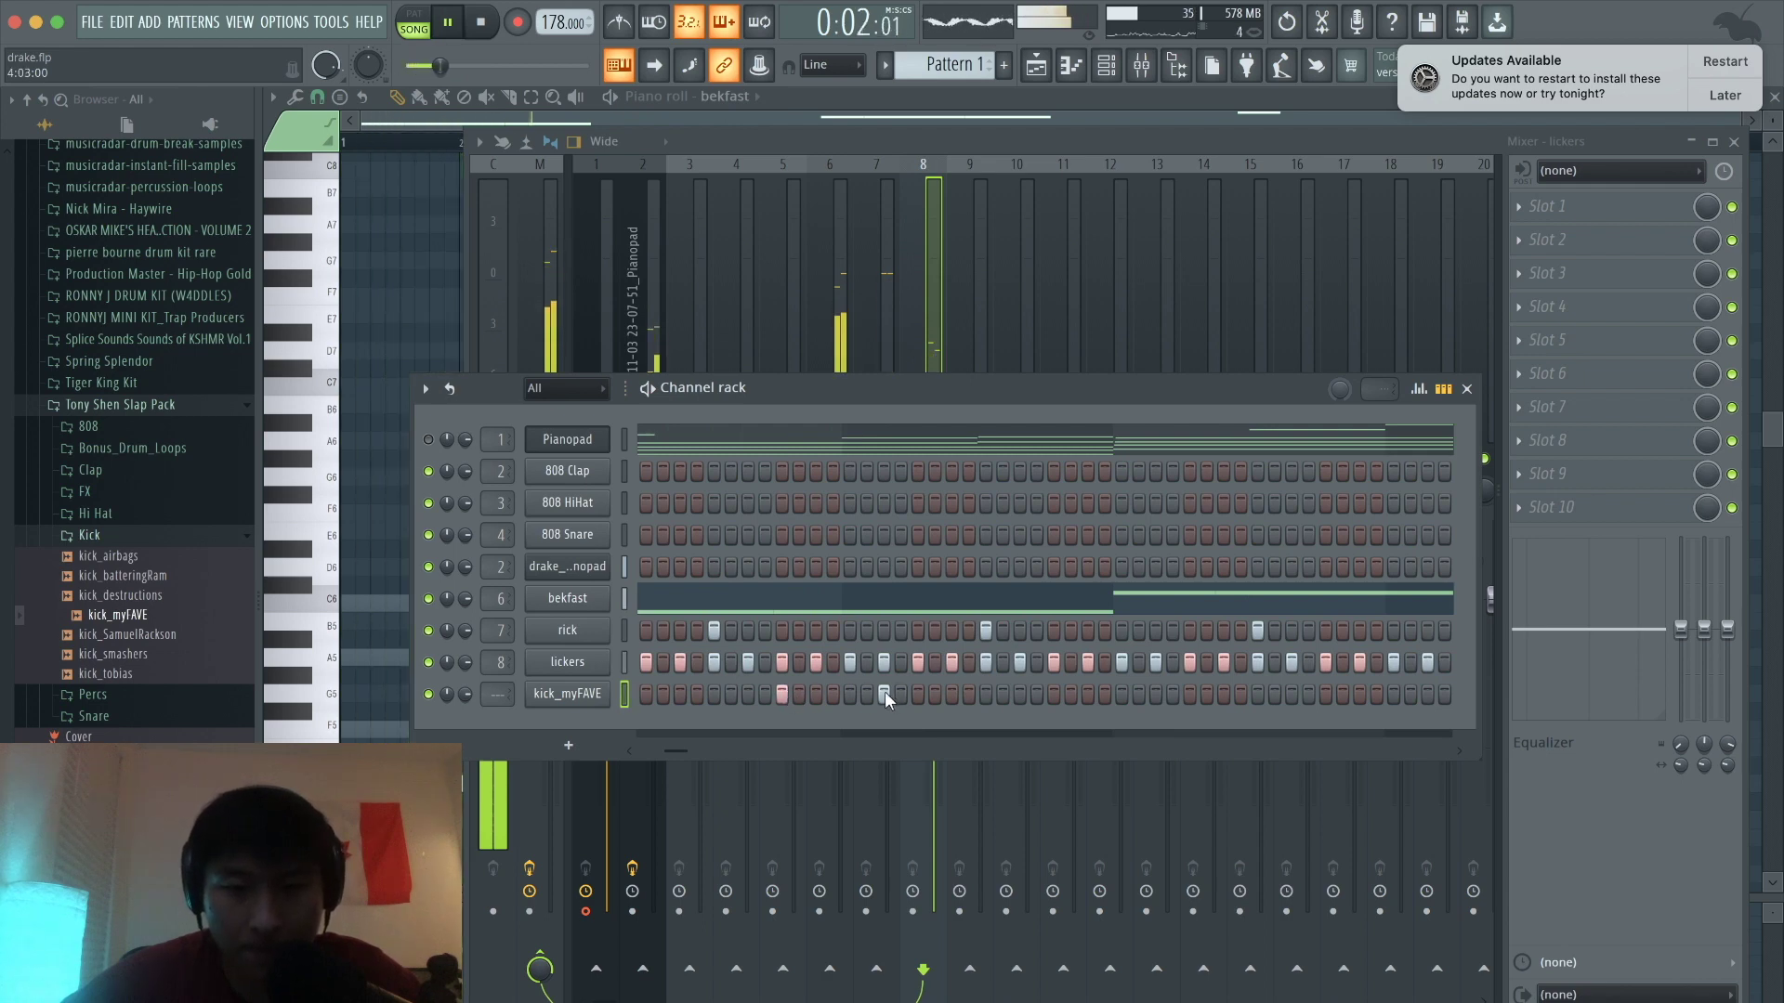
click(1122, 694)
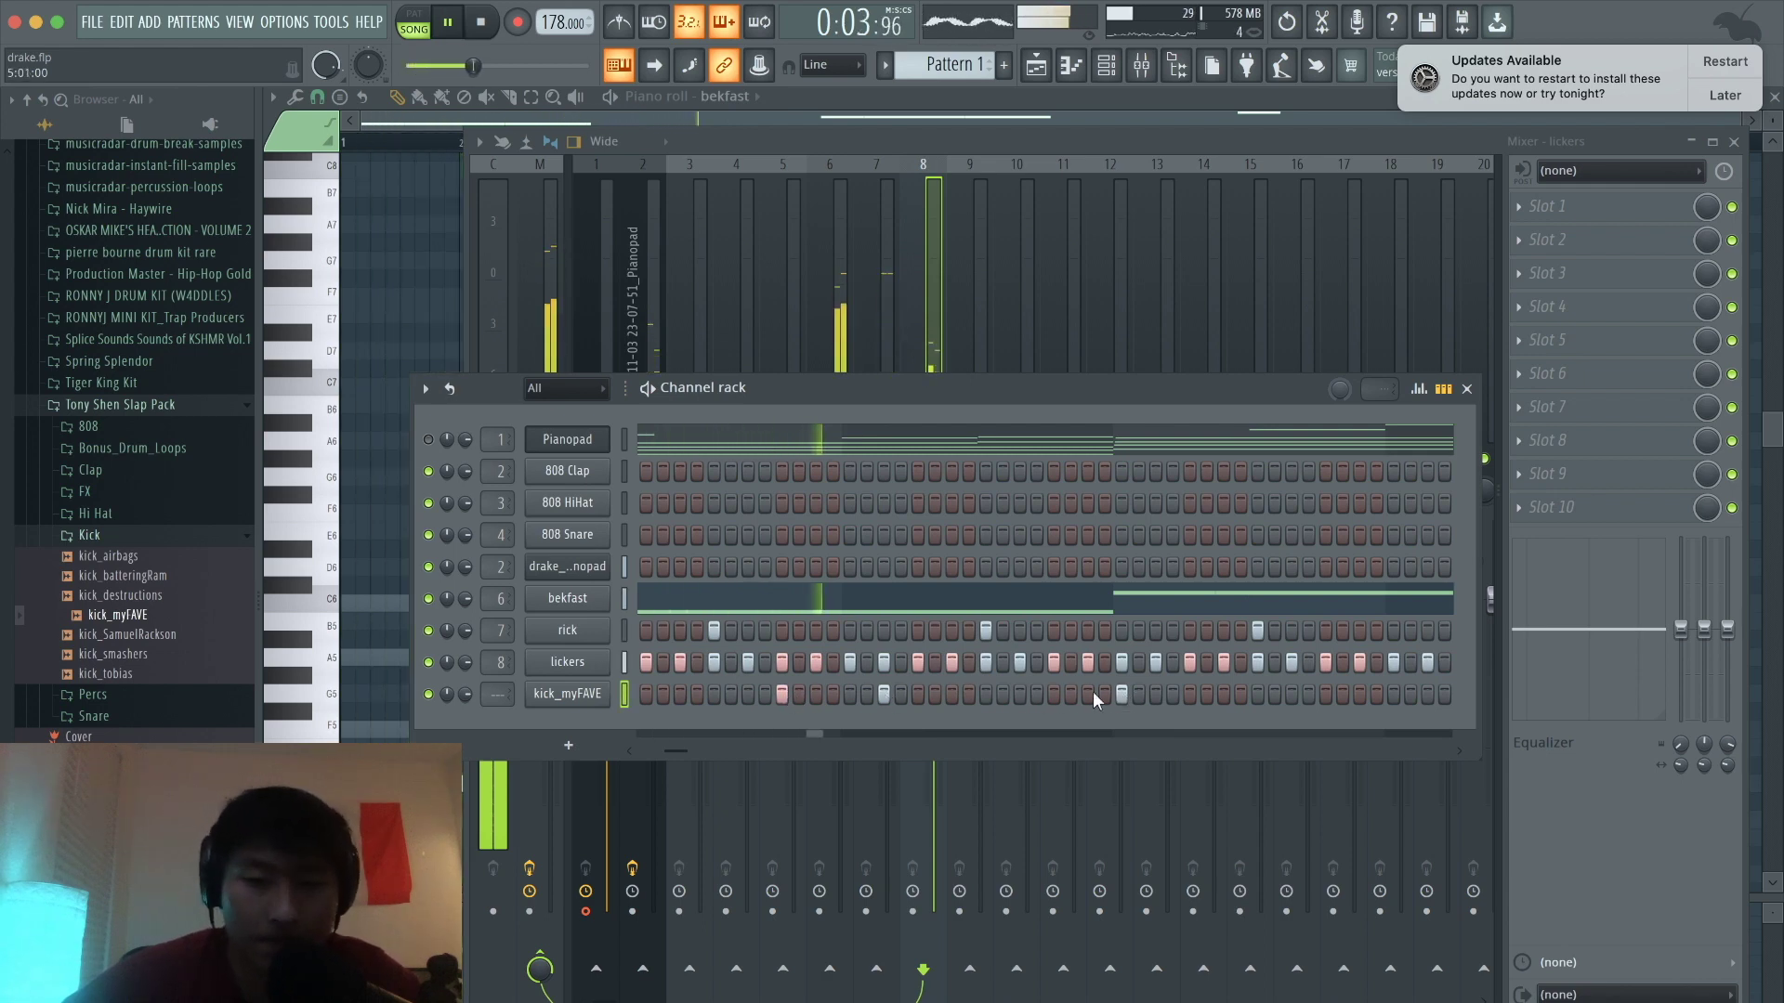
key(space)
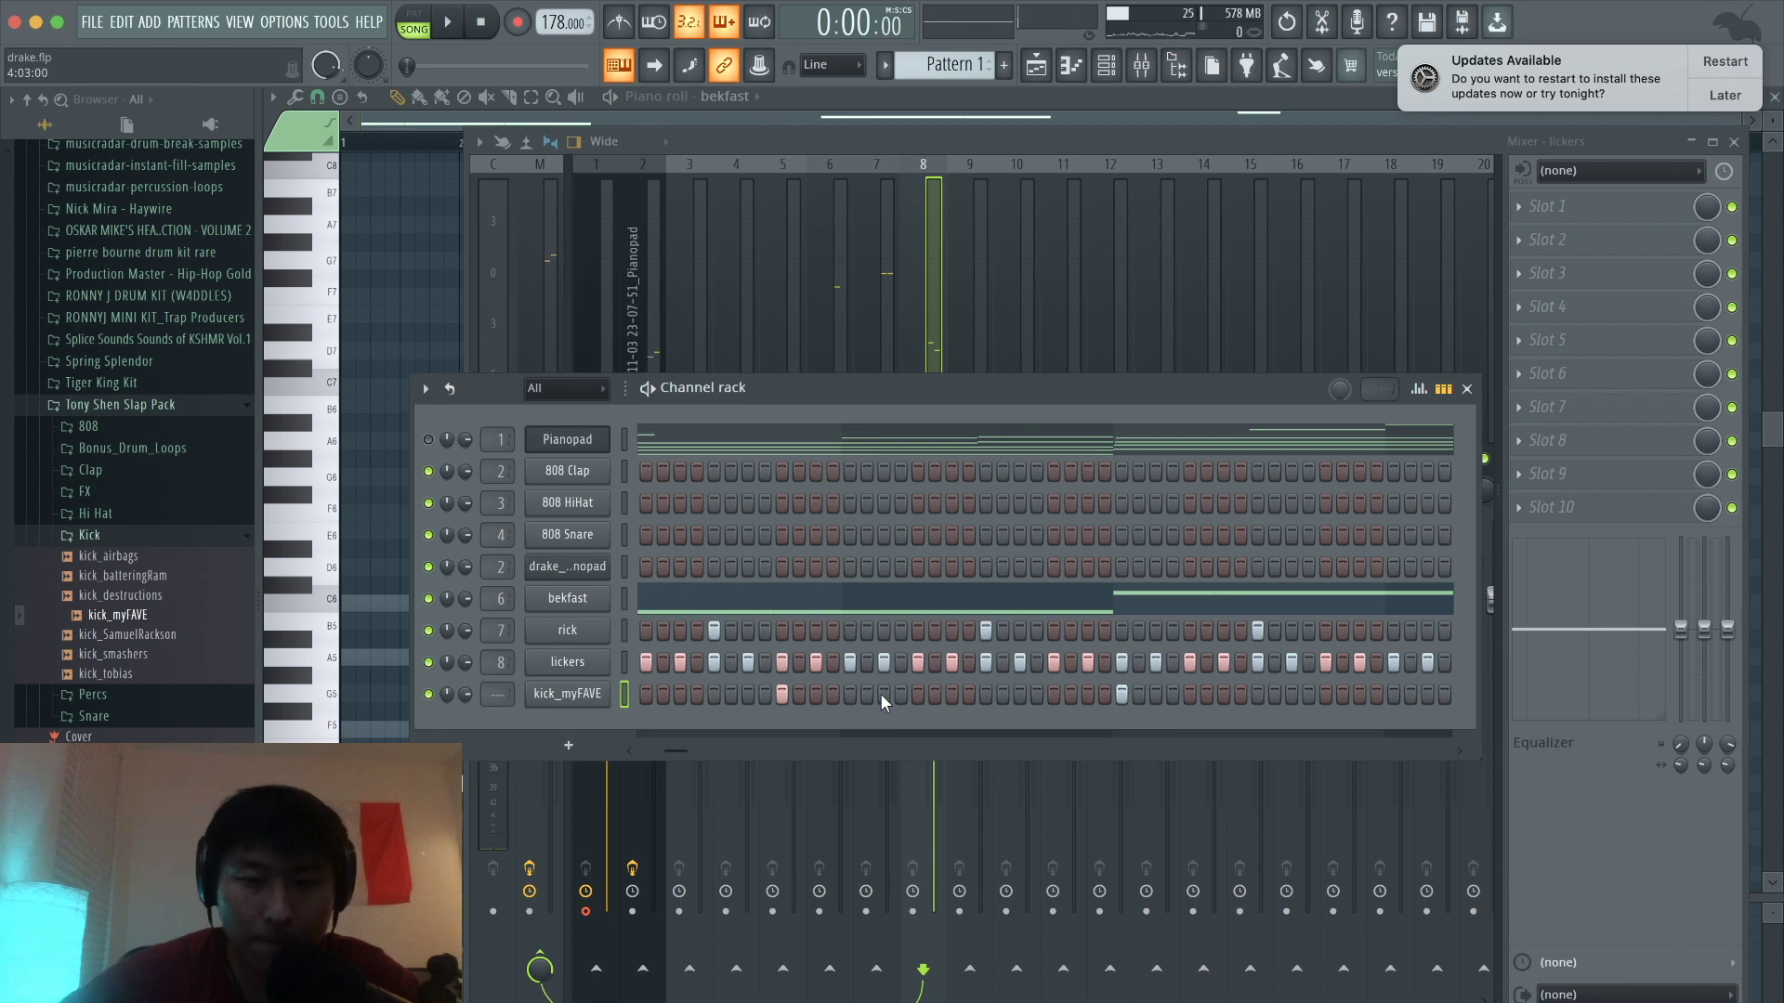
key(space)
Step: Add kick_myFAVE hits on bar 5 step 7, bar 6 steps 3 and 5, and bar 7 step 1
drag(678, 743, 704, 749)
click(713, 693)
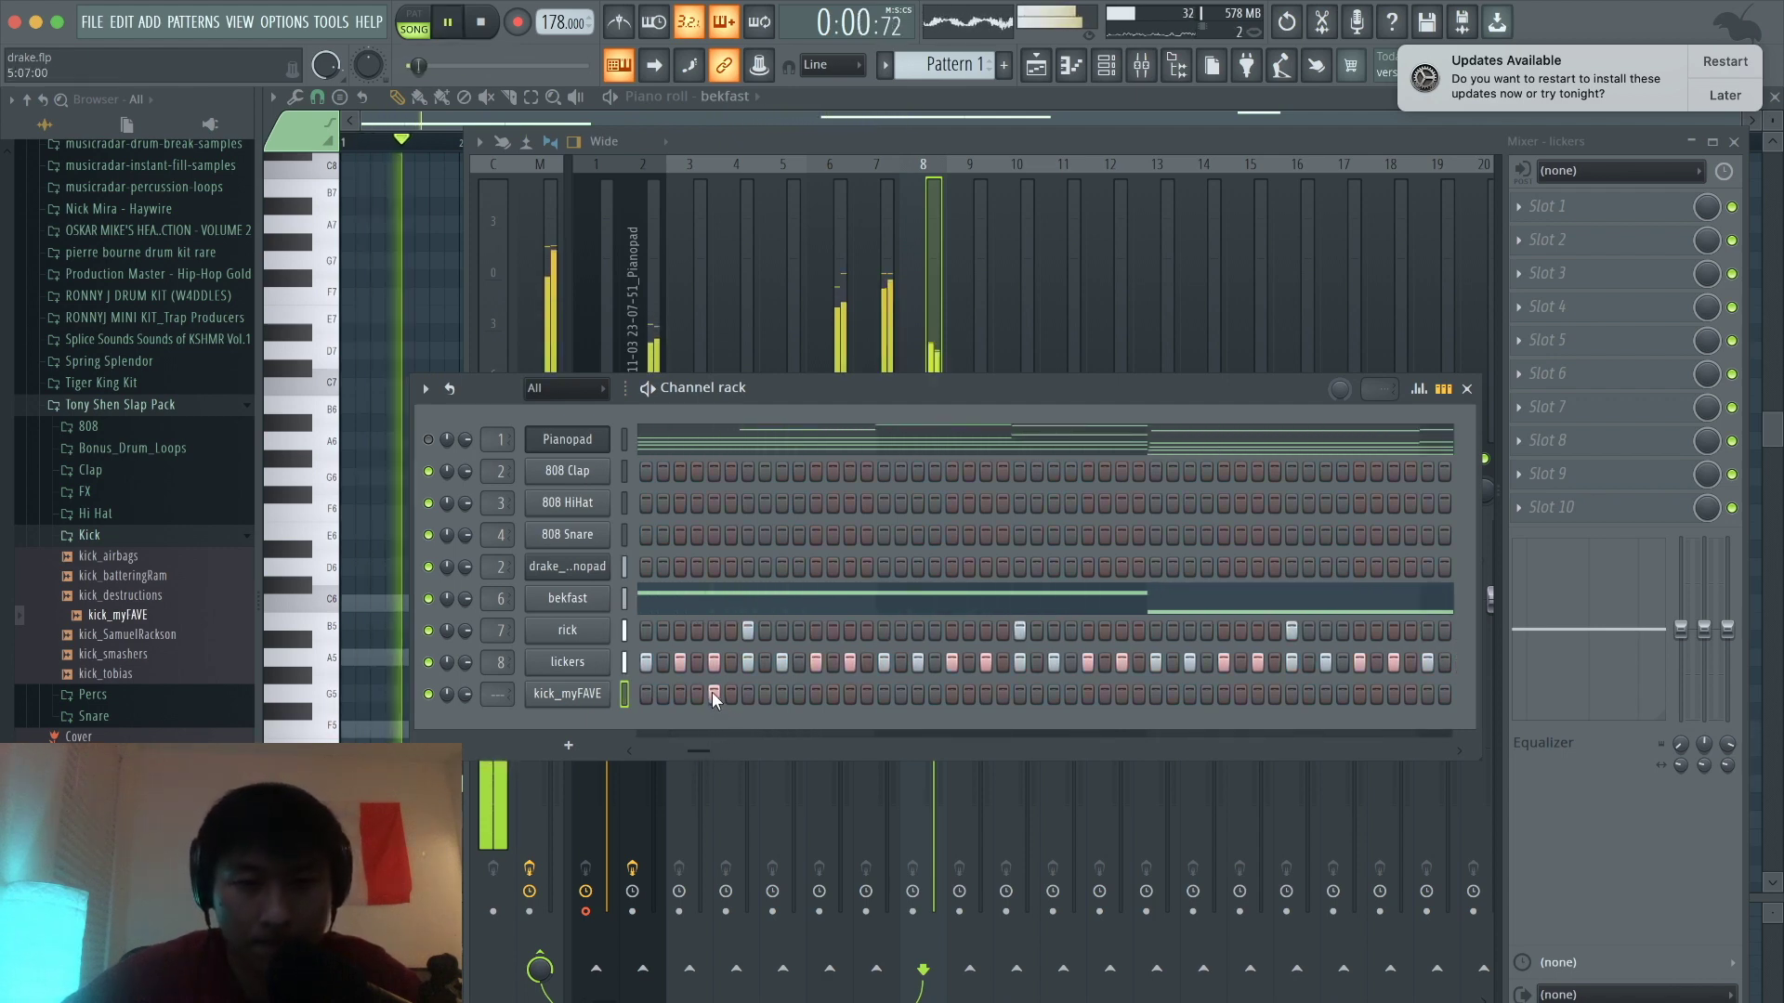
click(951, 694)
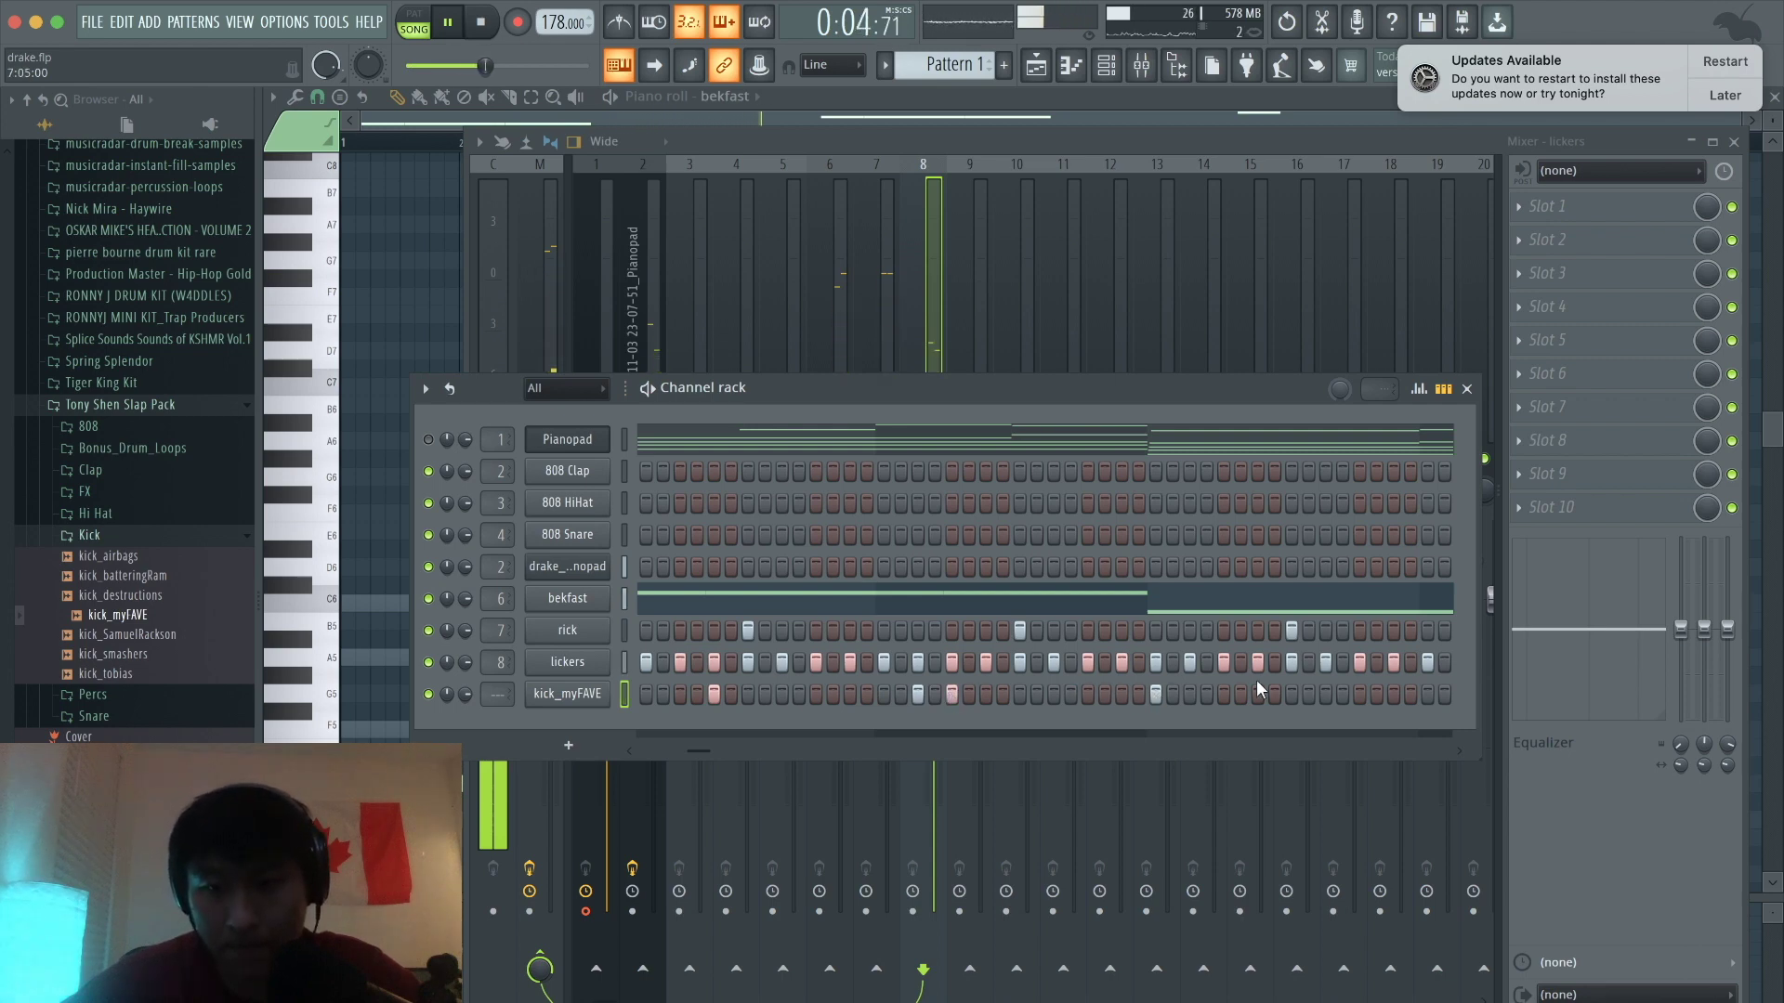
Step: Finish the kick_myFAVE pattern with hits on steps 5, 11 and 15 of bar 8
drag(704, 748, 723, 747)
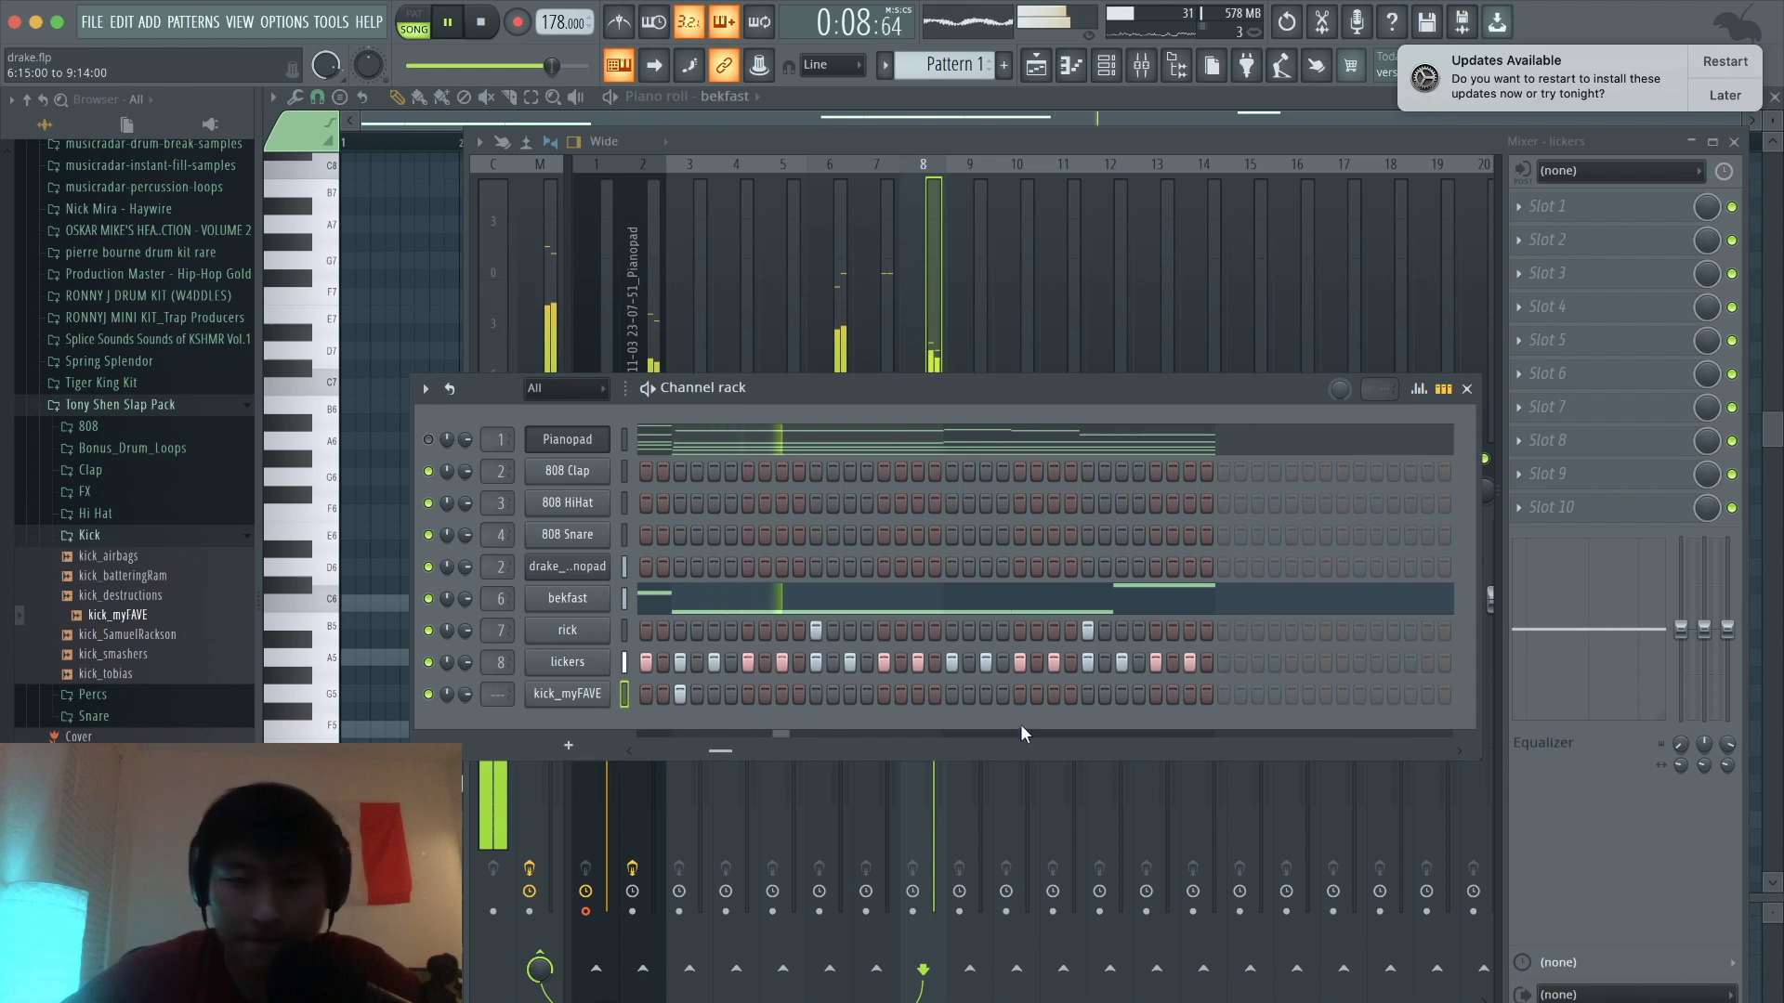
click(1119, 695)
click(1021, 695)
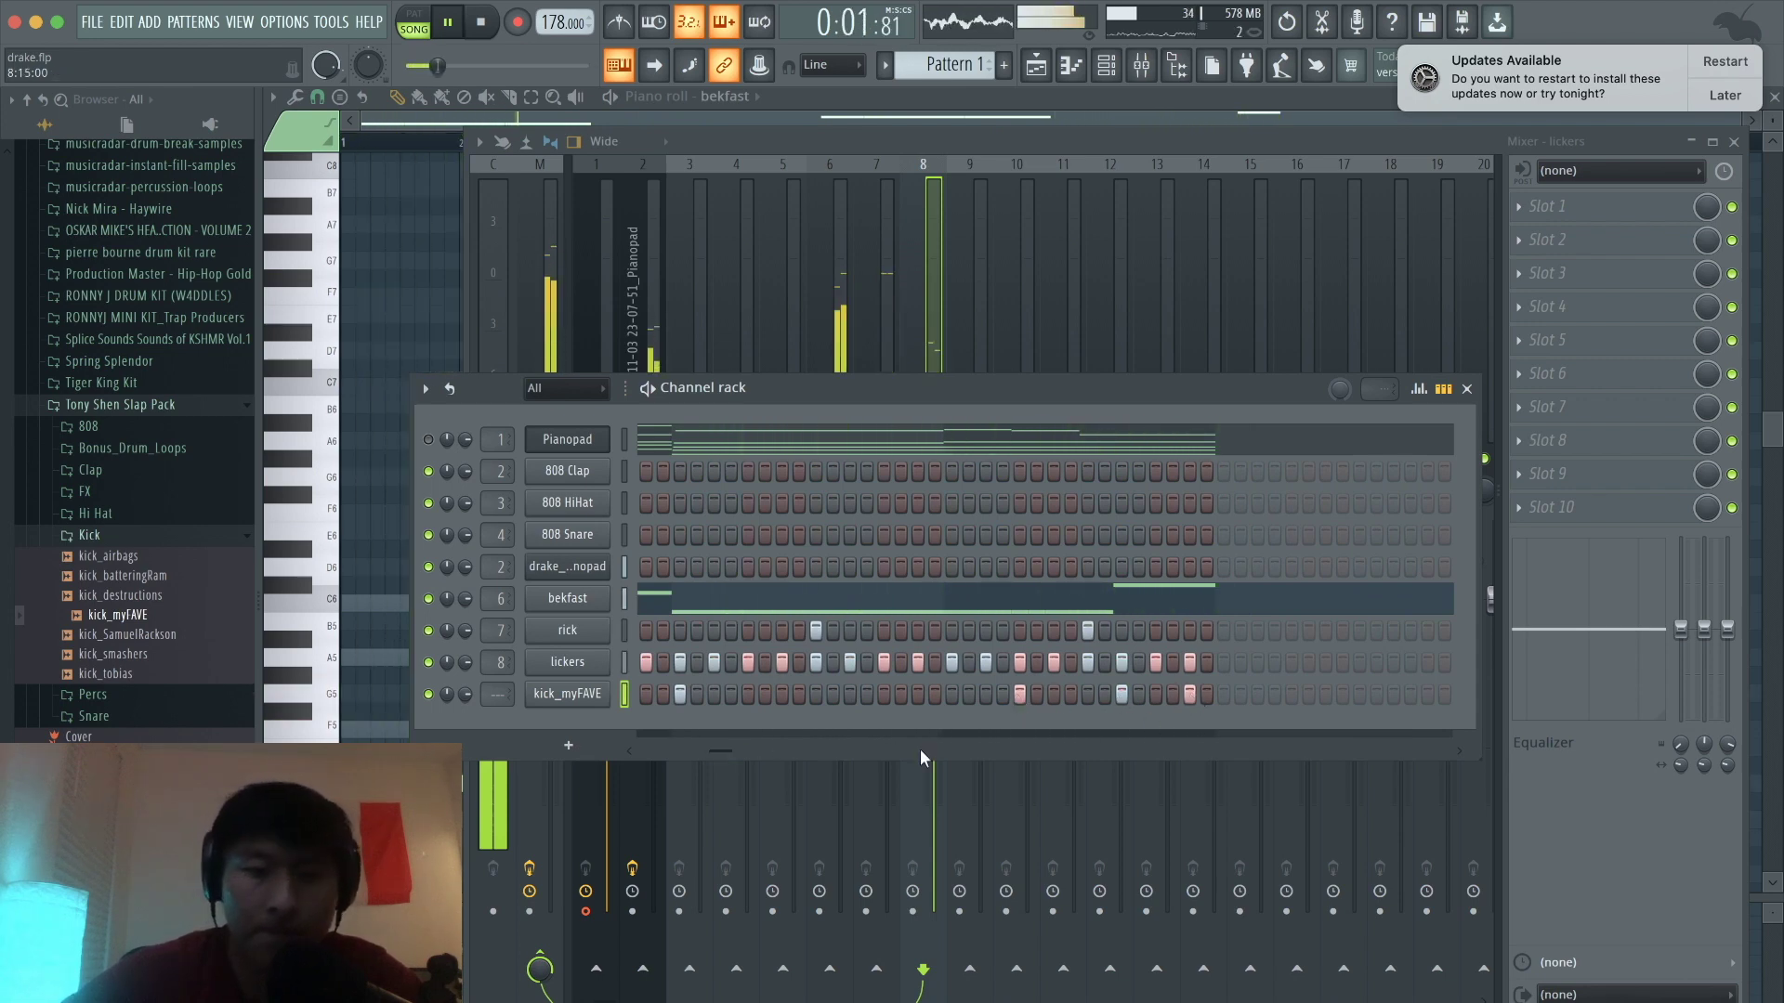
drag(717, 751, 633, 749)
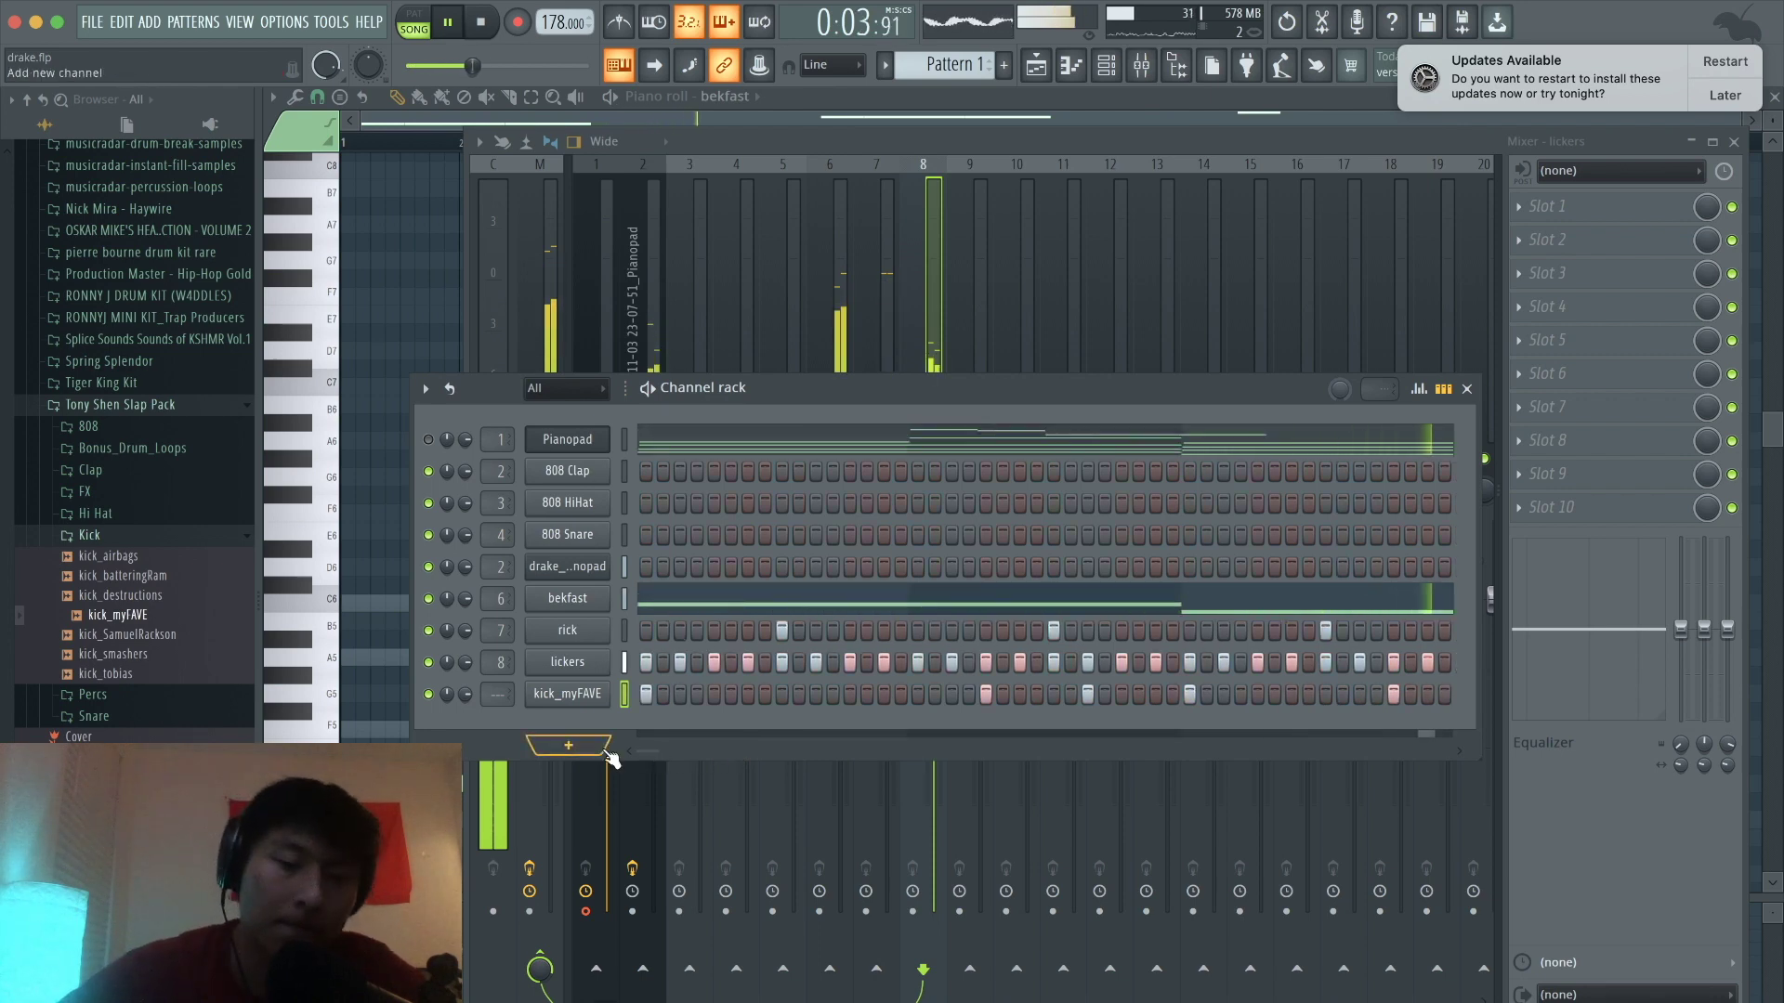
Step: Browse the Tony Shen Slap Pack VOL 3 and VOL 2 folders and add the "open_h...deeds" open hat sample as a new channel
click(146, 539)
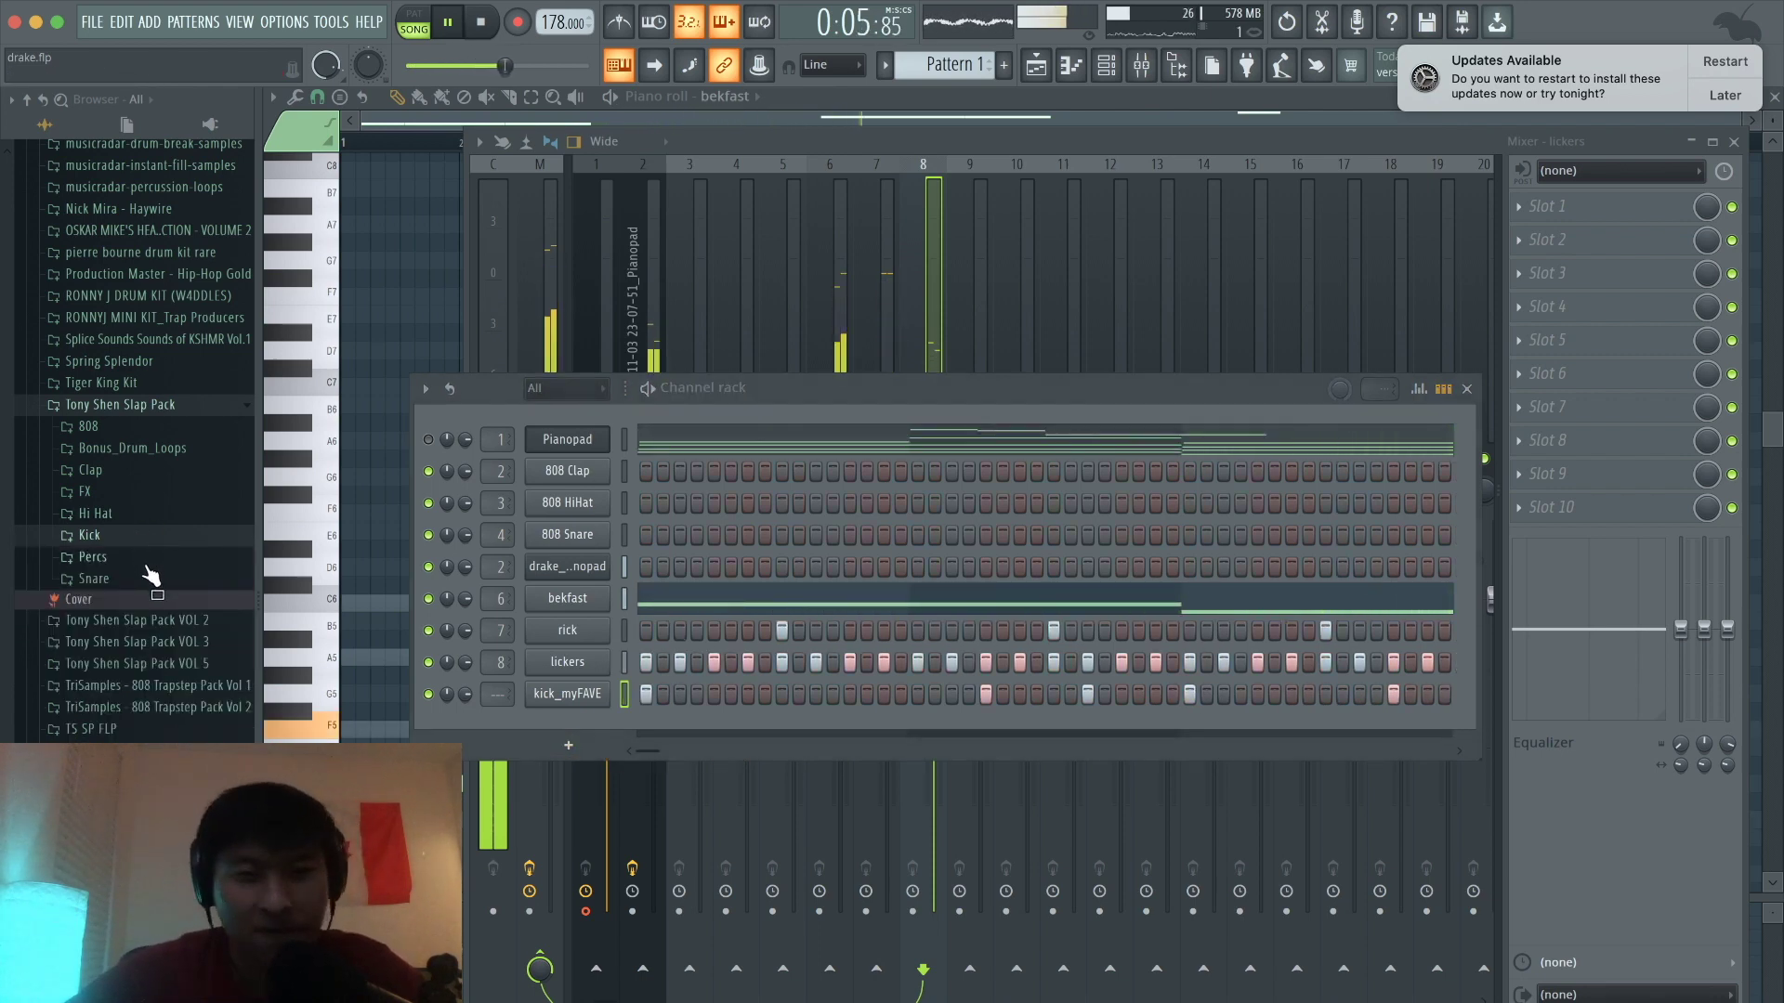
click(127, 655)
click(103, 625)
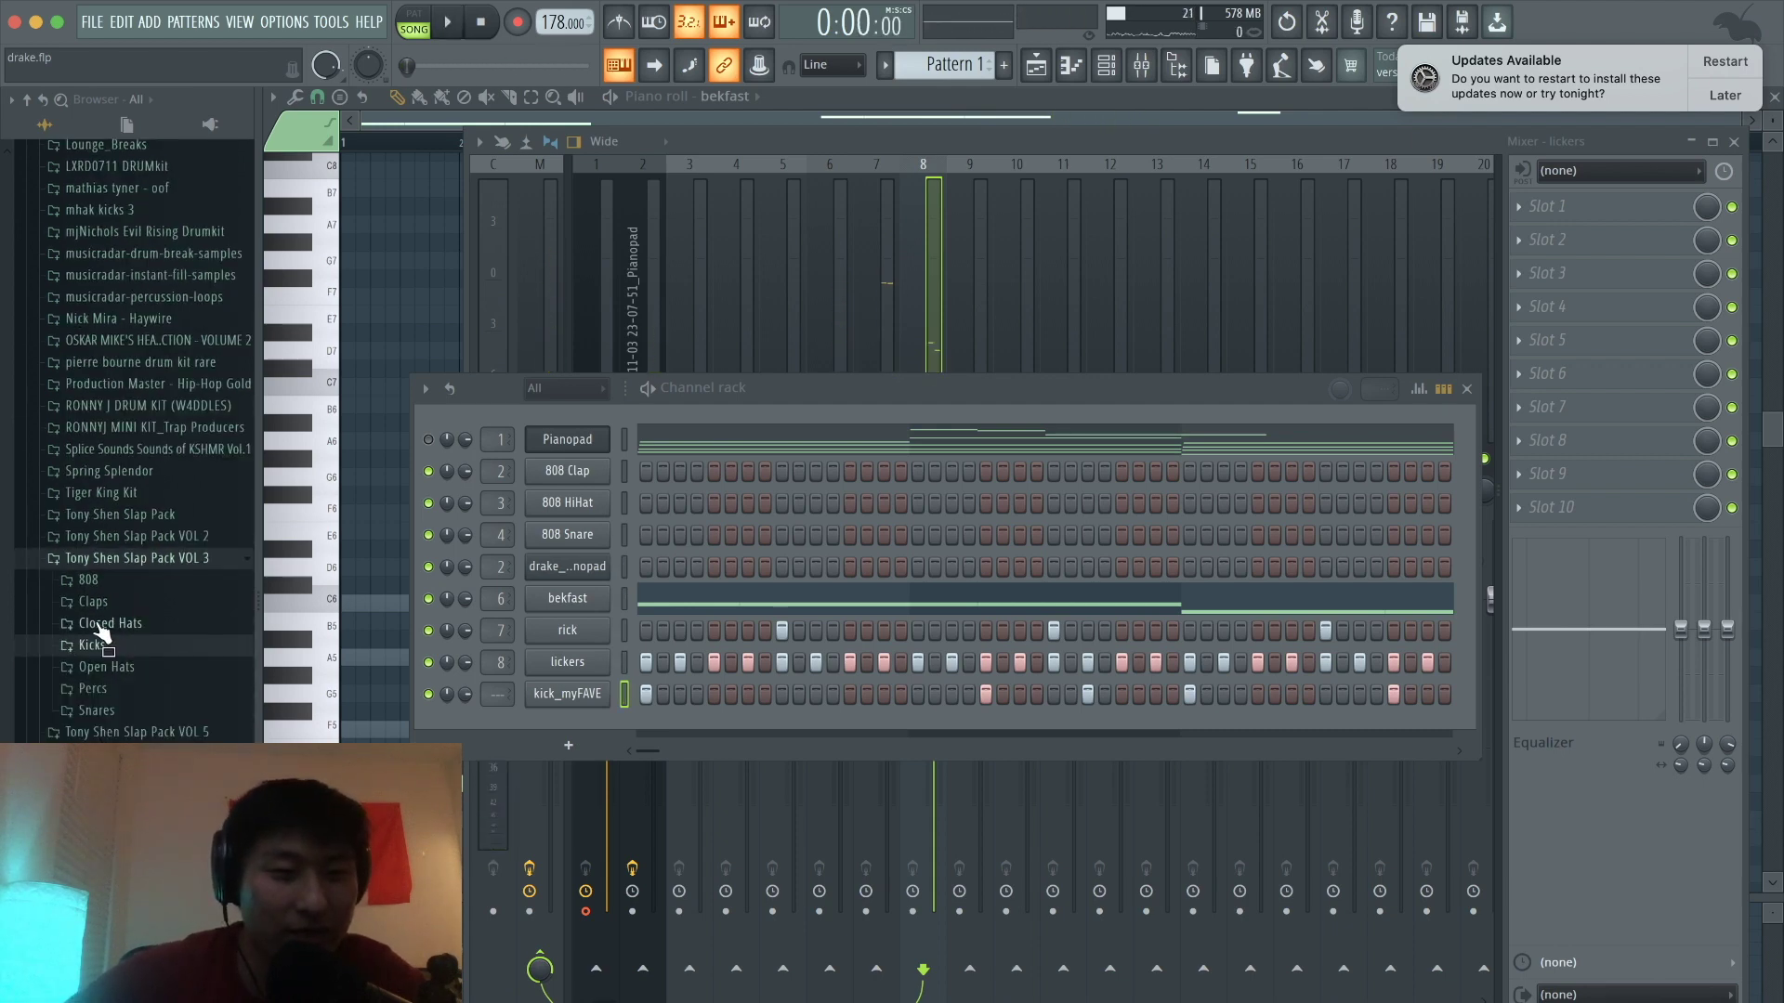
scroll(134, 441, up, 3)
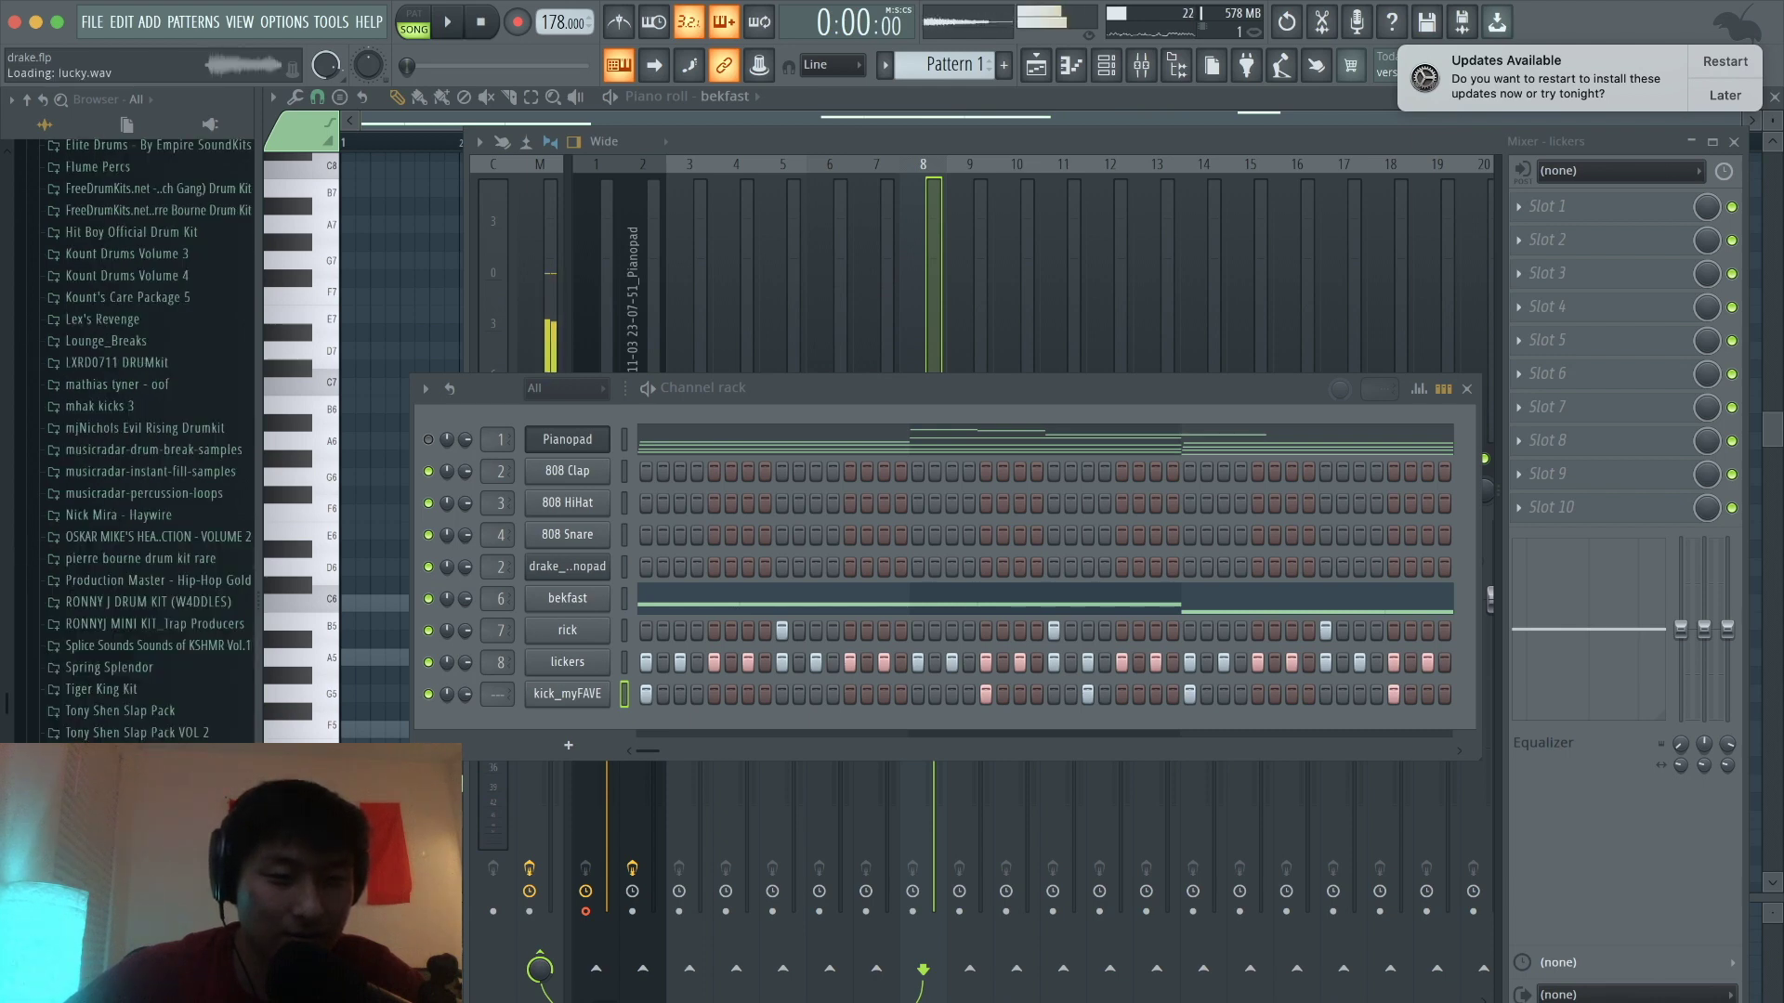
click(136, 733)
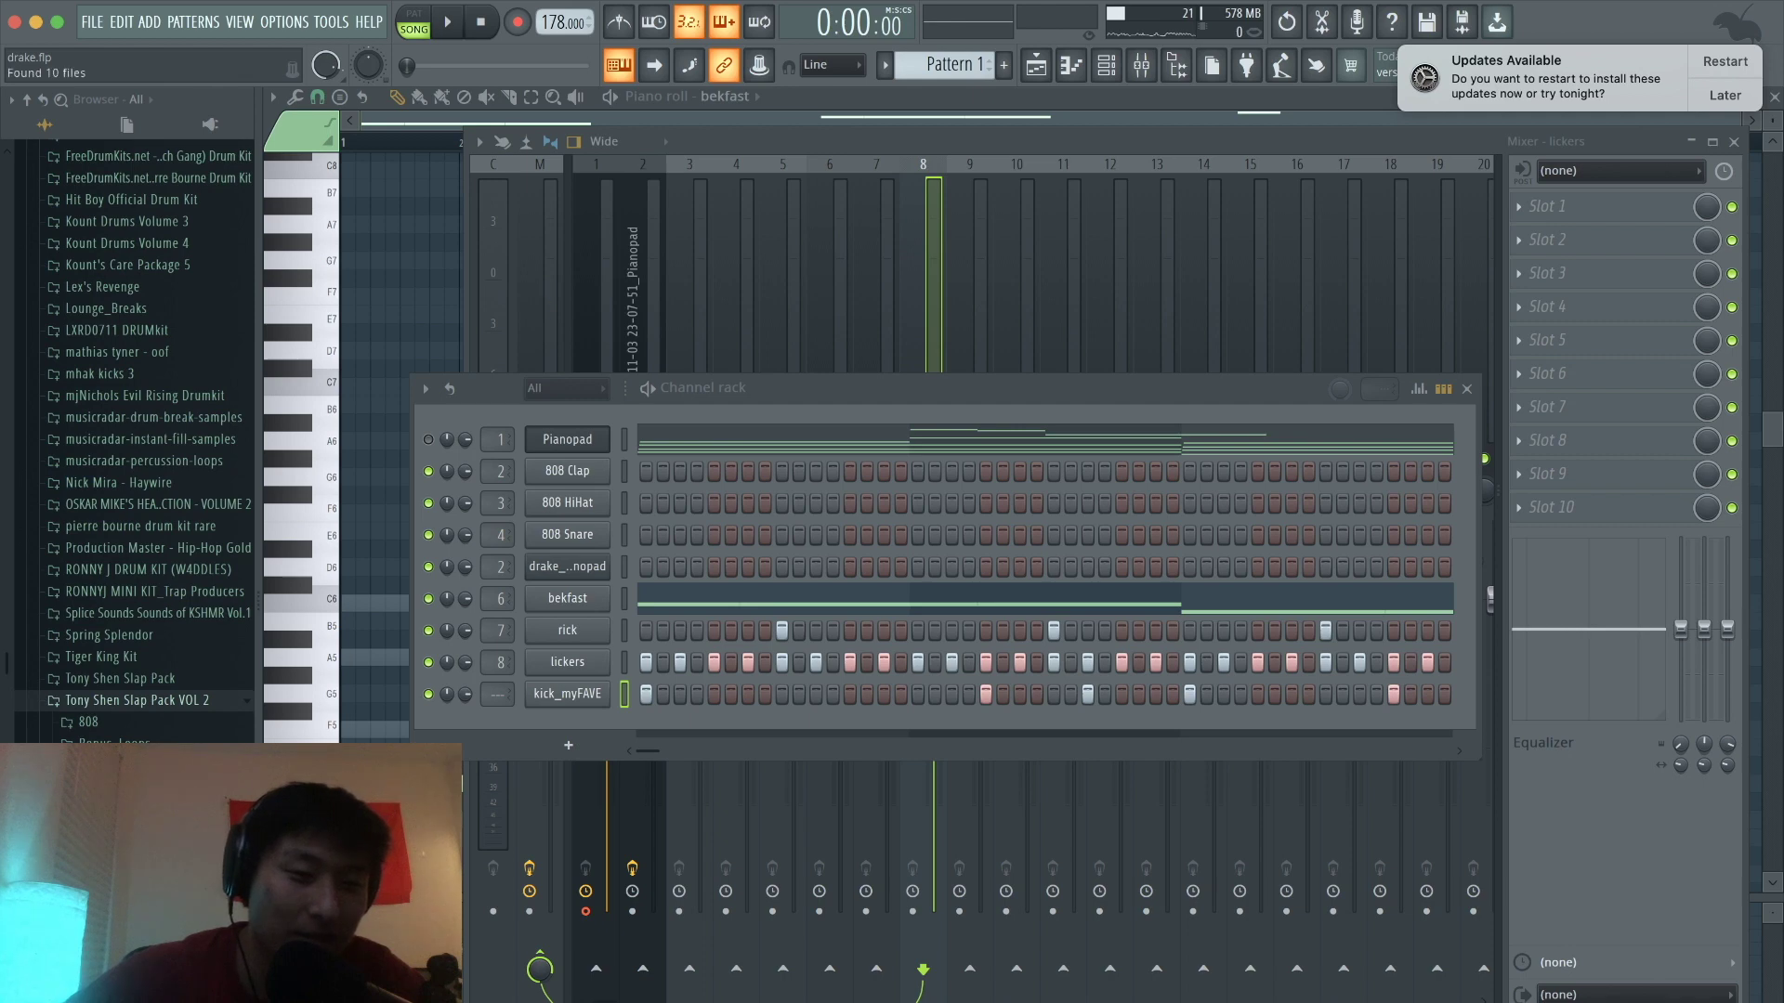
drag(511, 756, 600, 739)
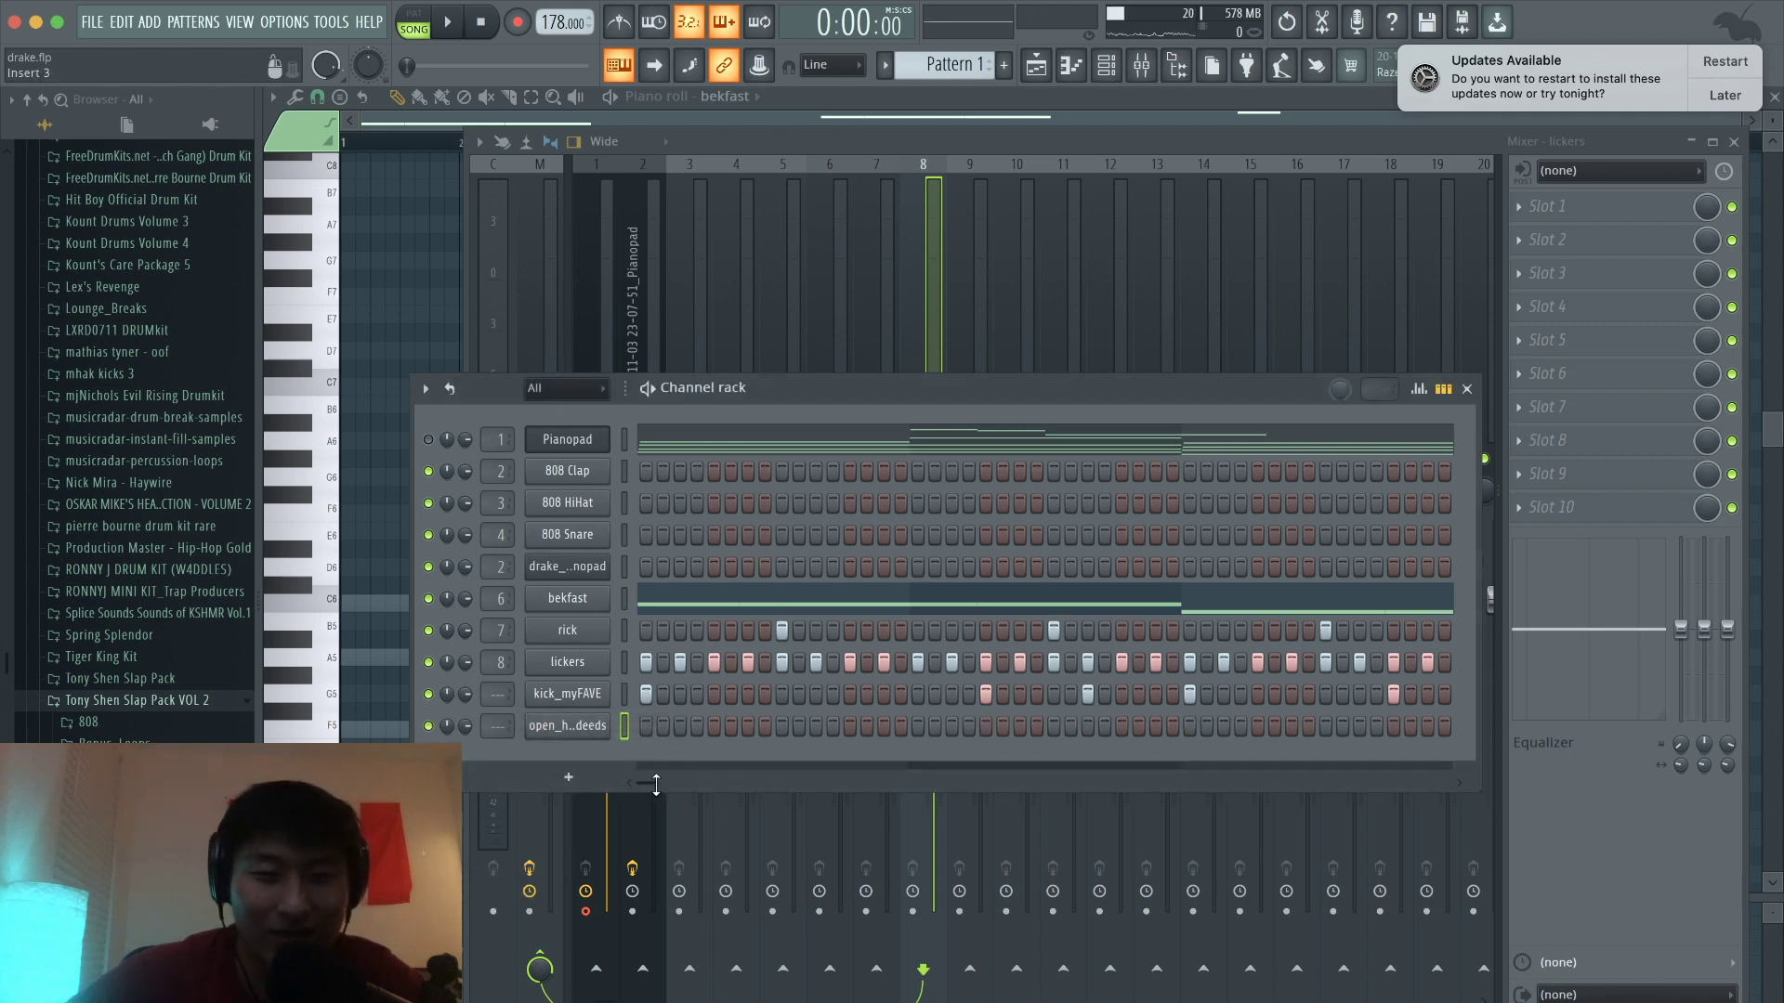
Step: Place open_hat_deeds hits on step 5 of bars 1, 3, 5 and 7, shifting the misplaced hits into line in the piano roll
click(713, 726)
key(space)
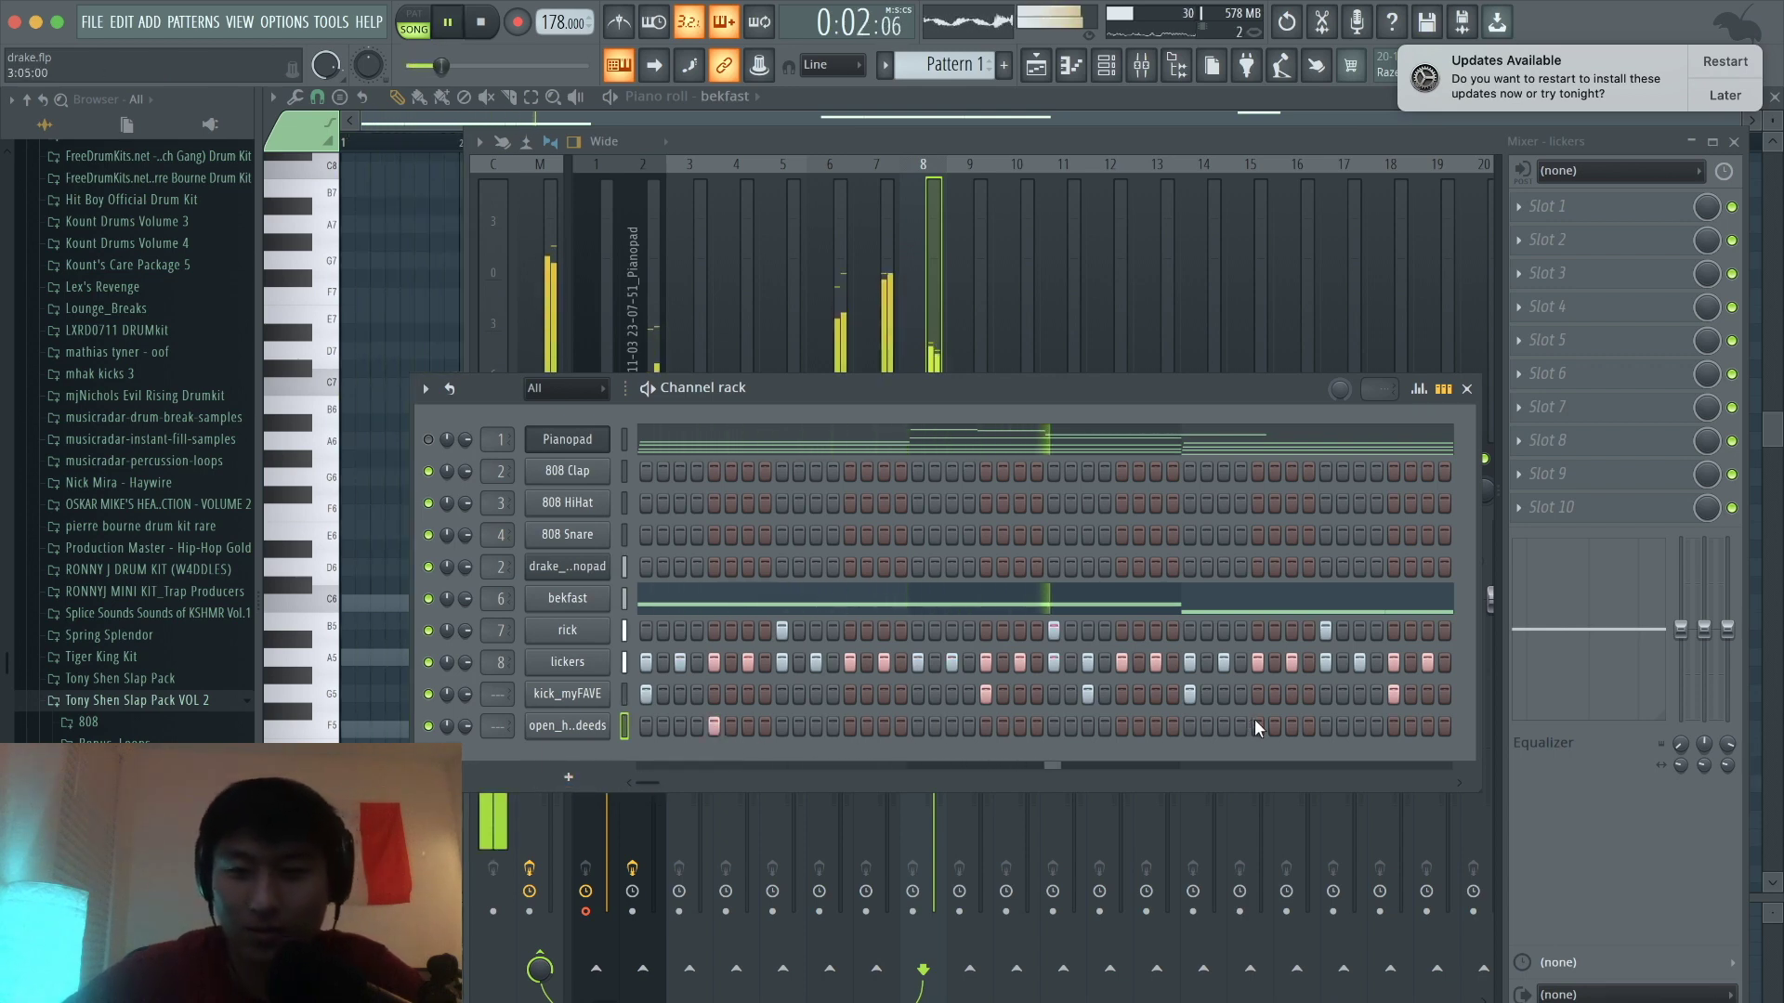
click(1442, 388)
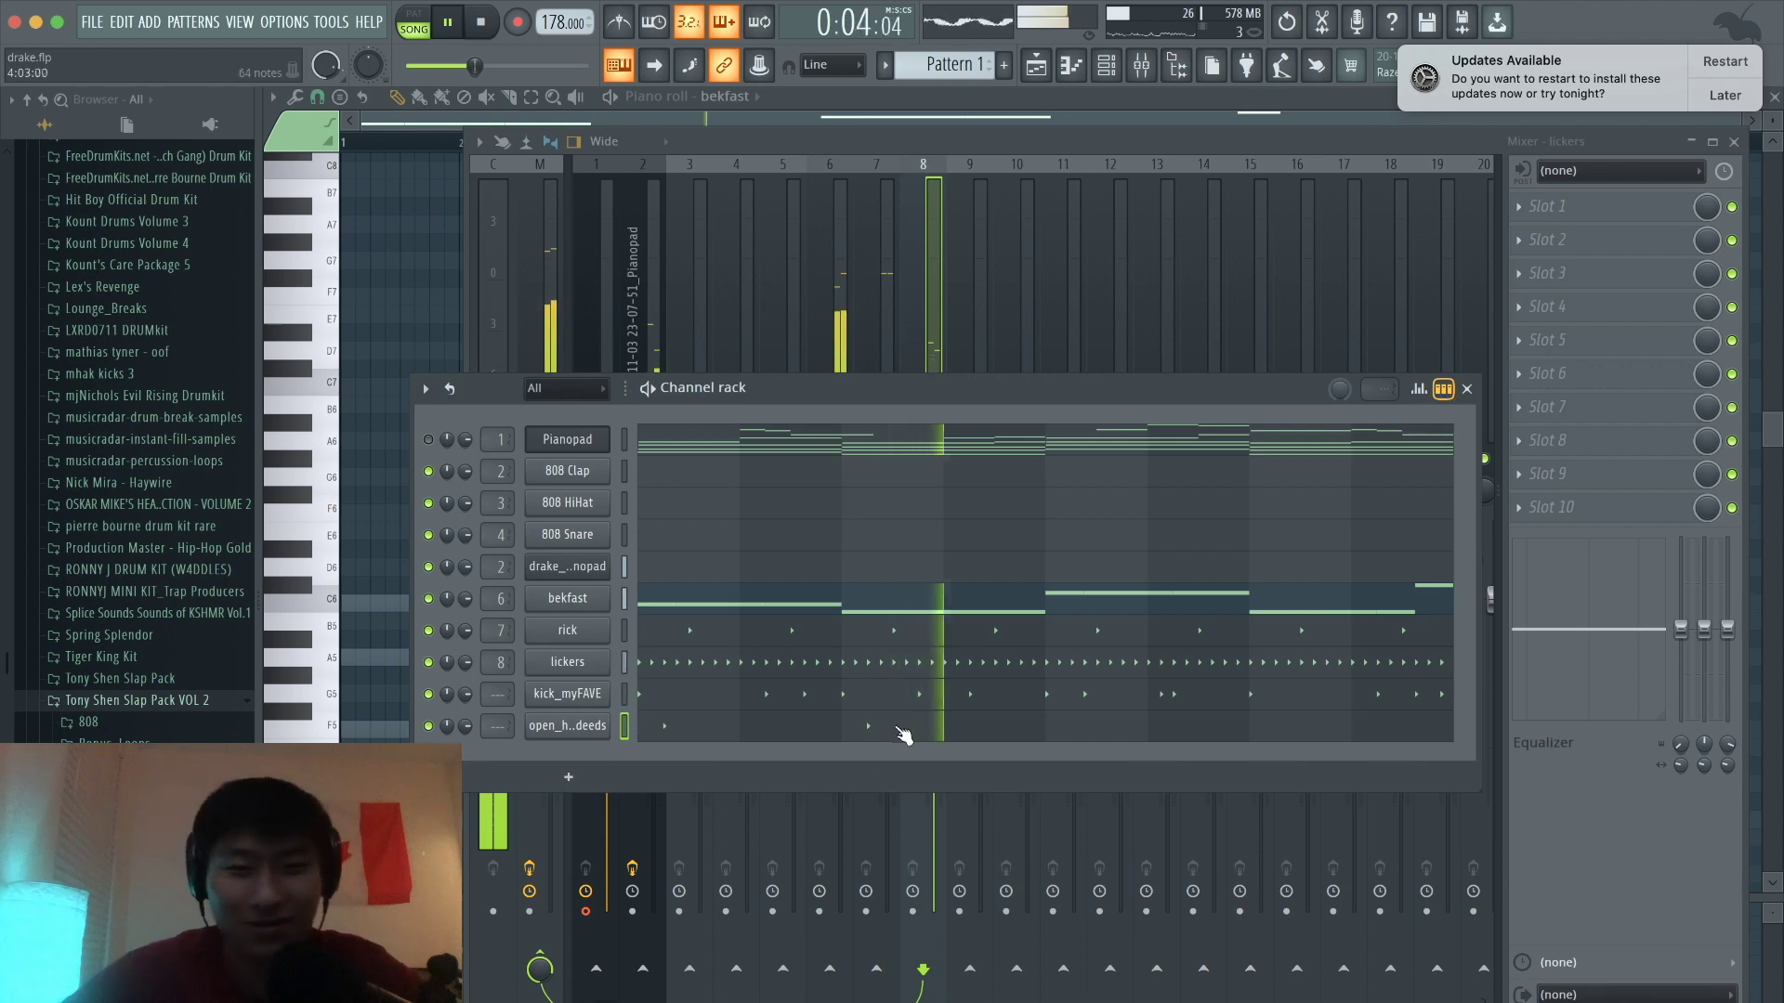
click(868, 733)
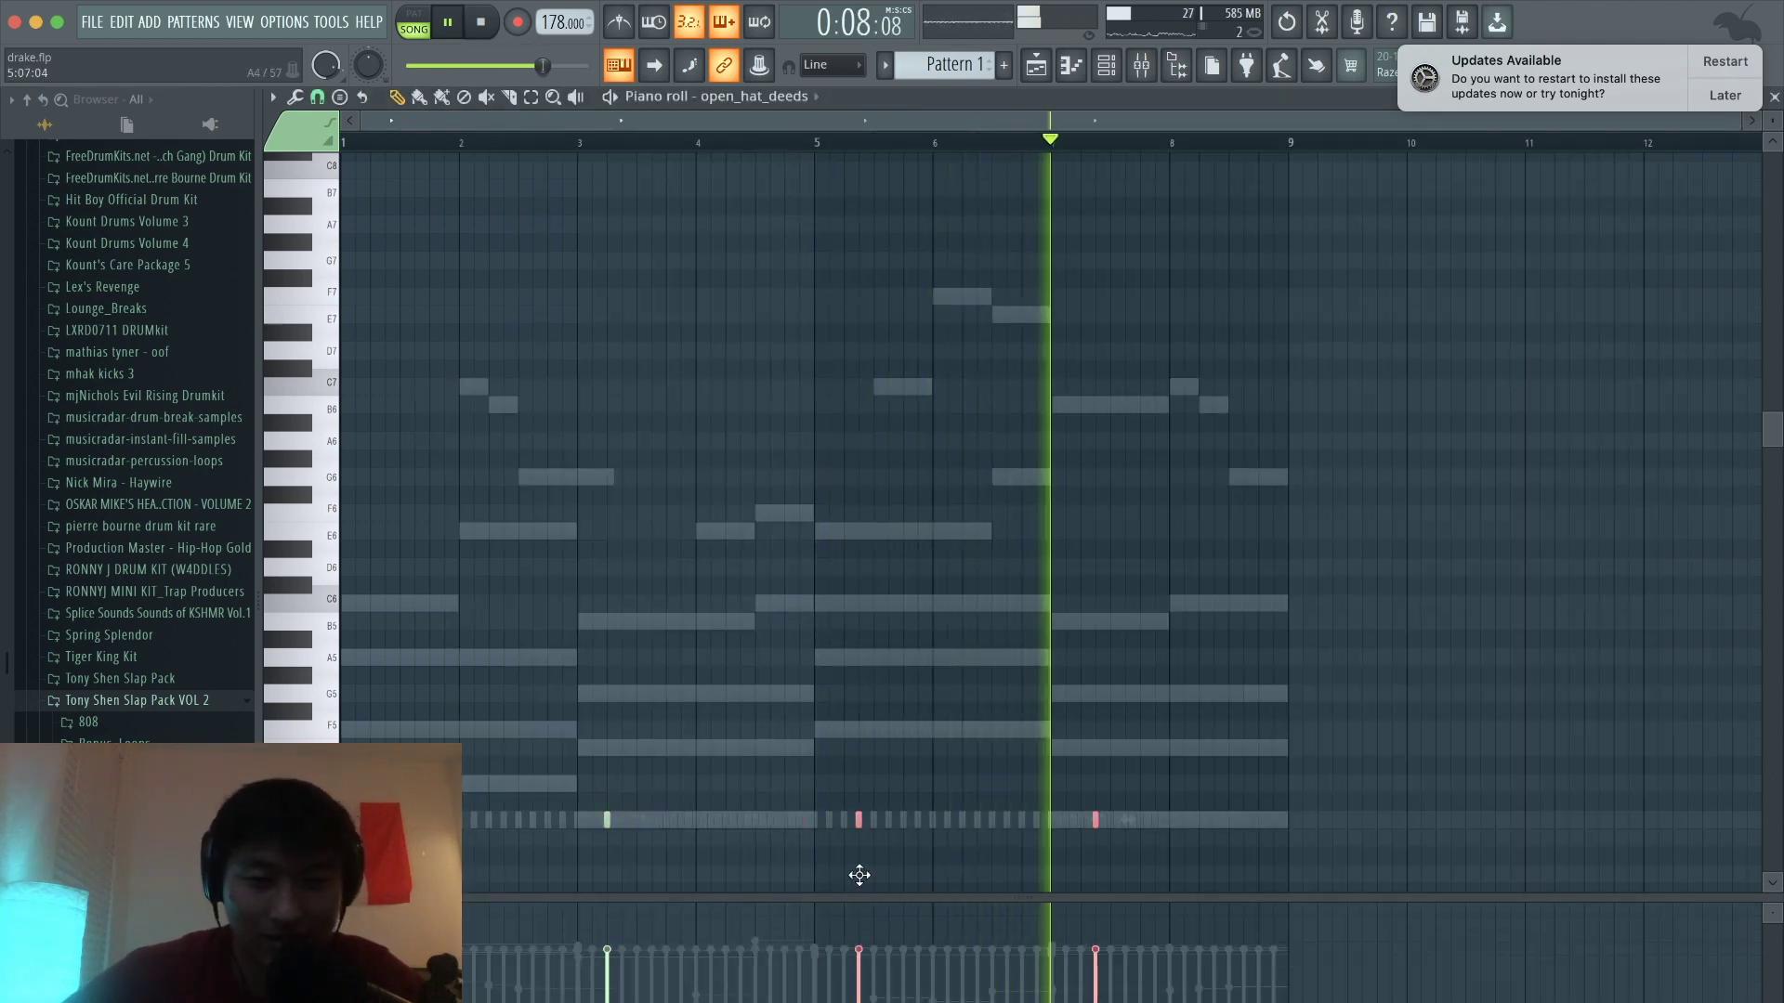
drag(860, 875, 843, 876)
super+click(892, 716)
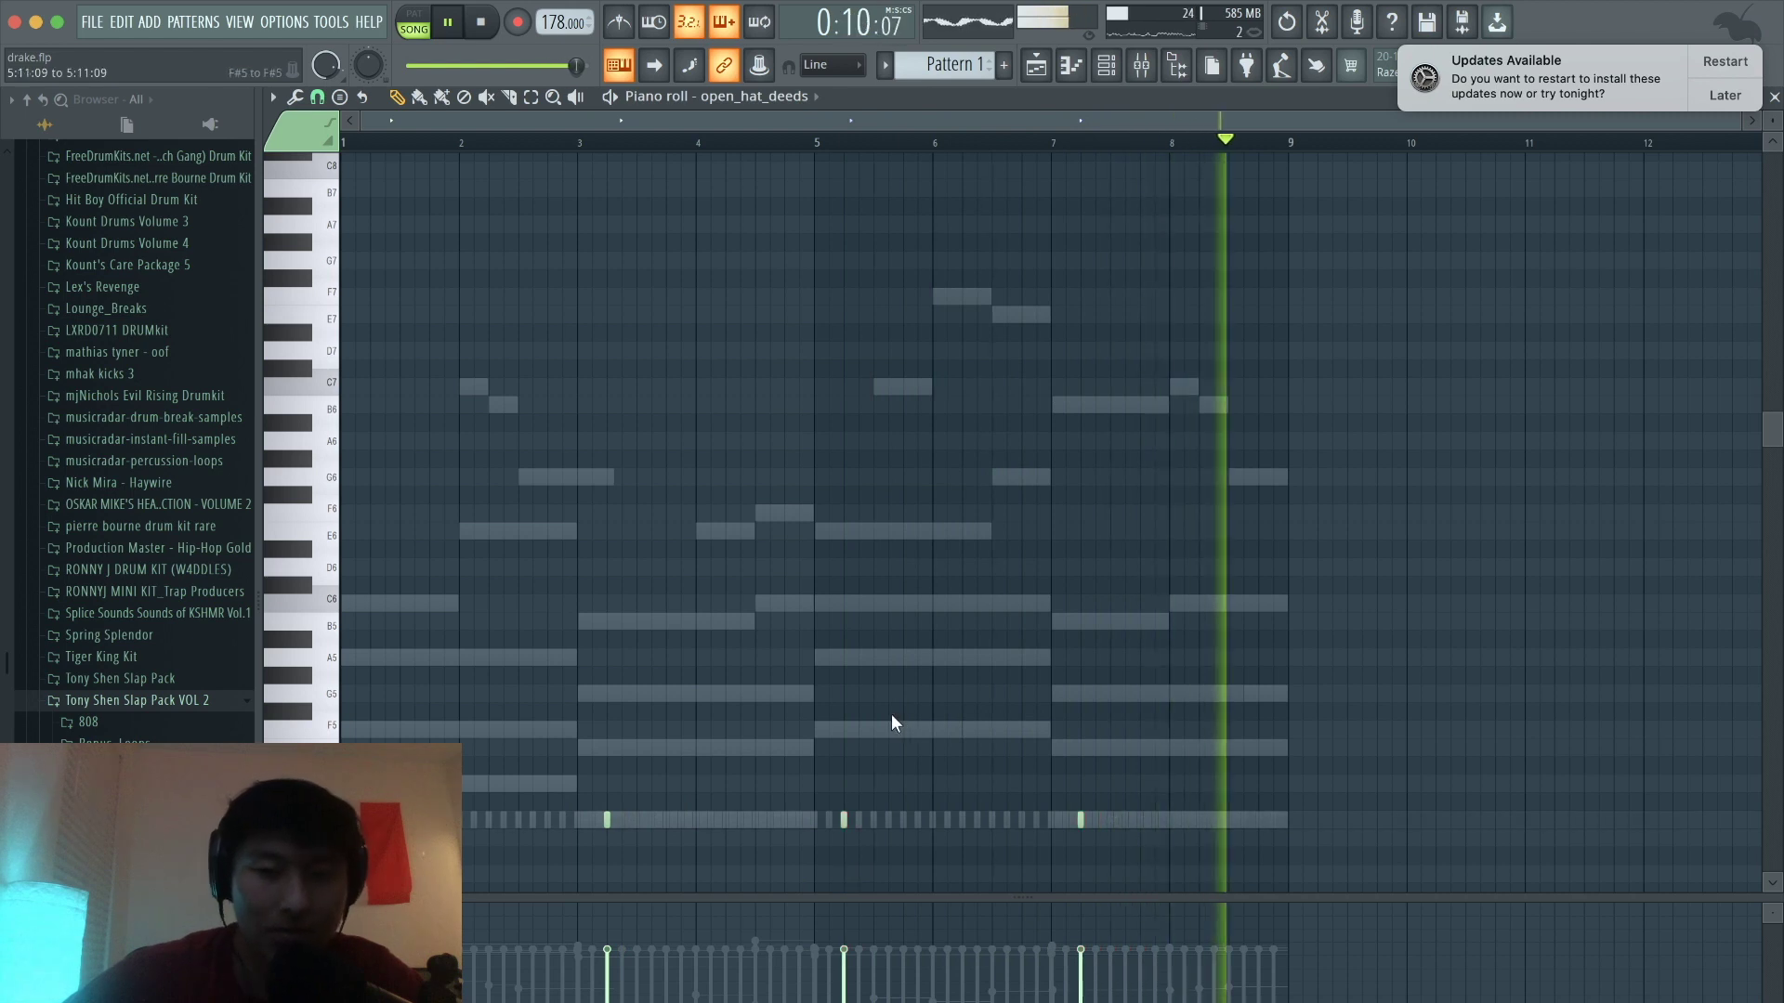
Step: Route the open_hat_deeds channel to mixer insert 9 and lower its fader to about the level of the lickers track
click(1105, 65)
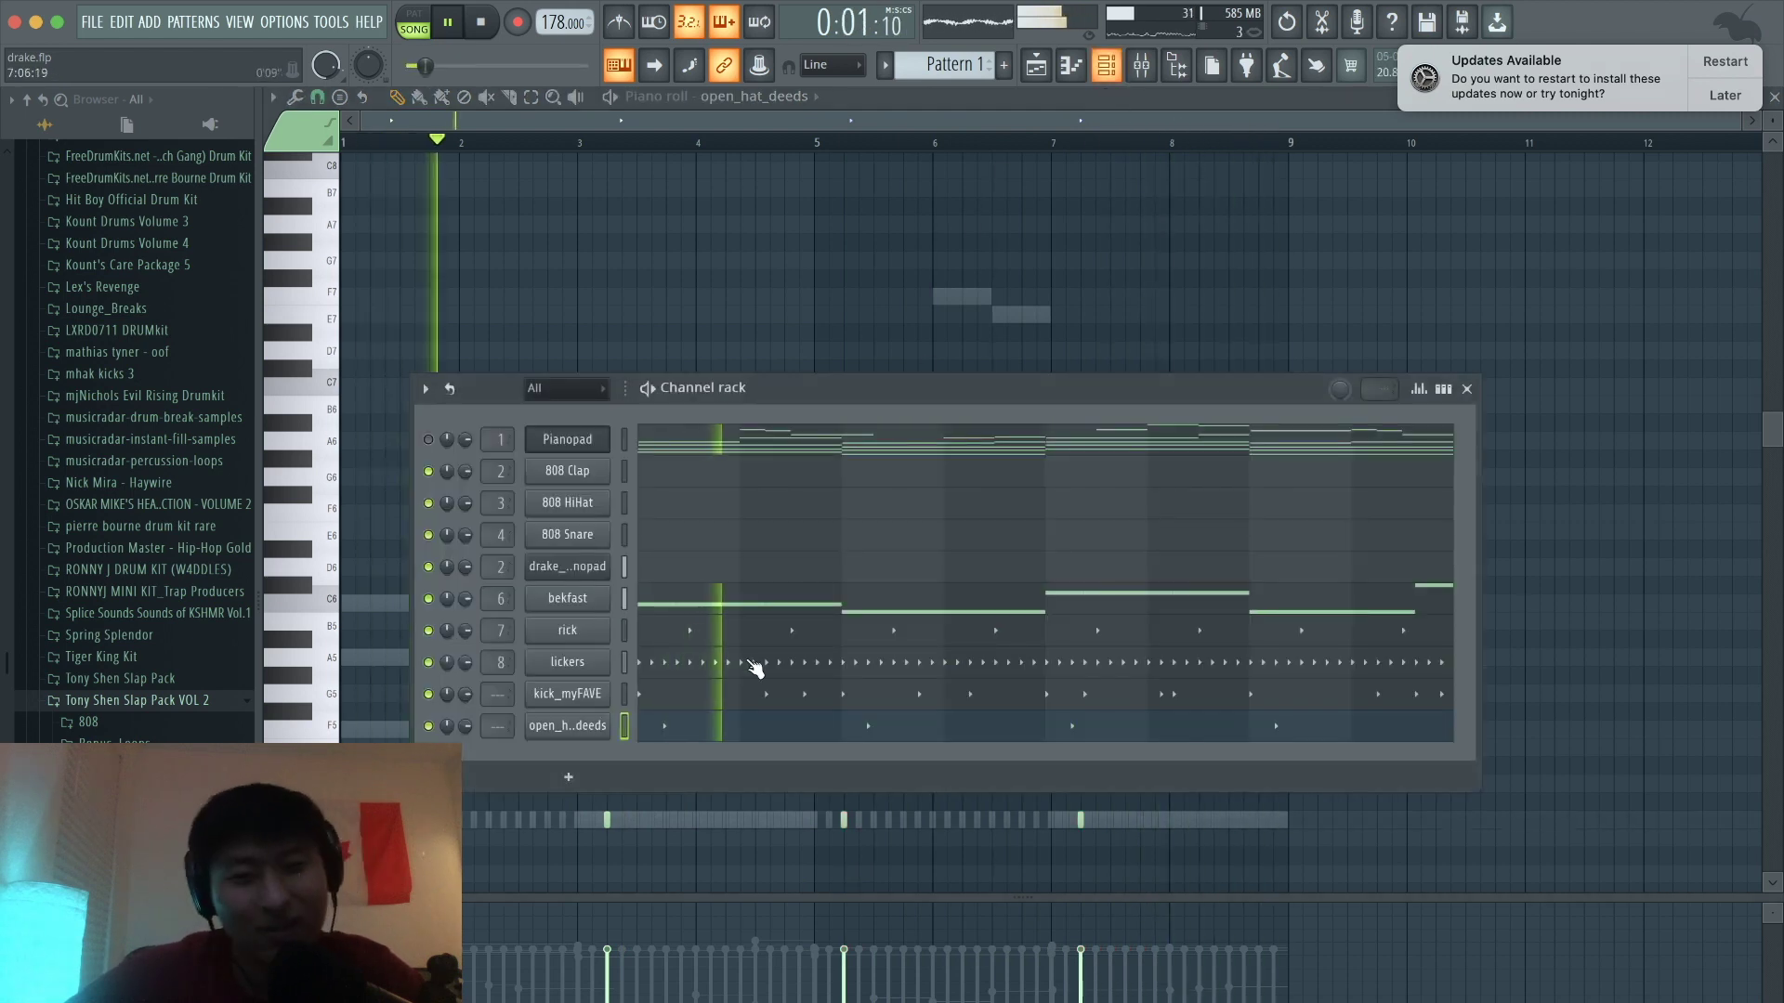
click(1108, 65)
click(1141, 66)
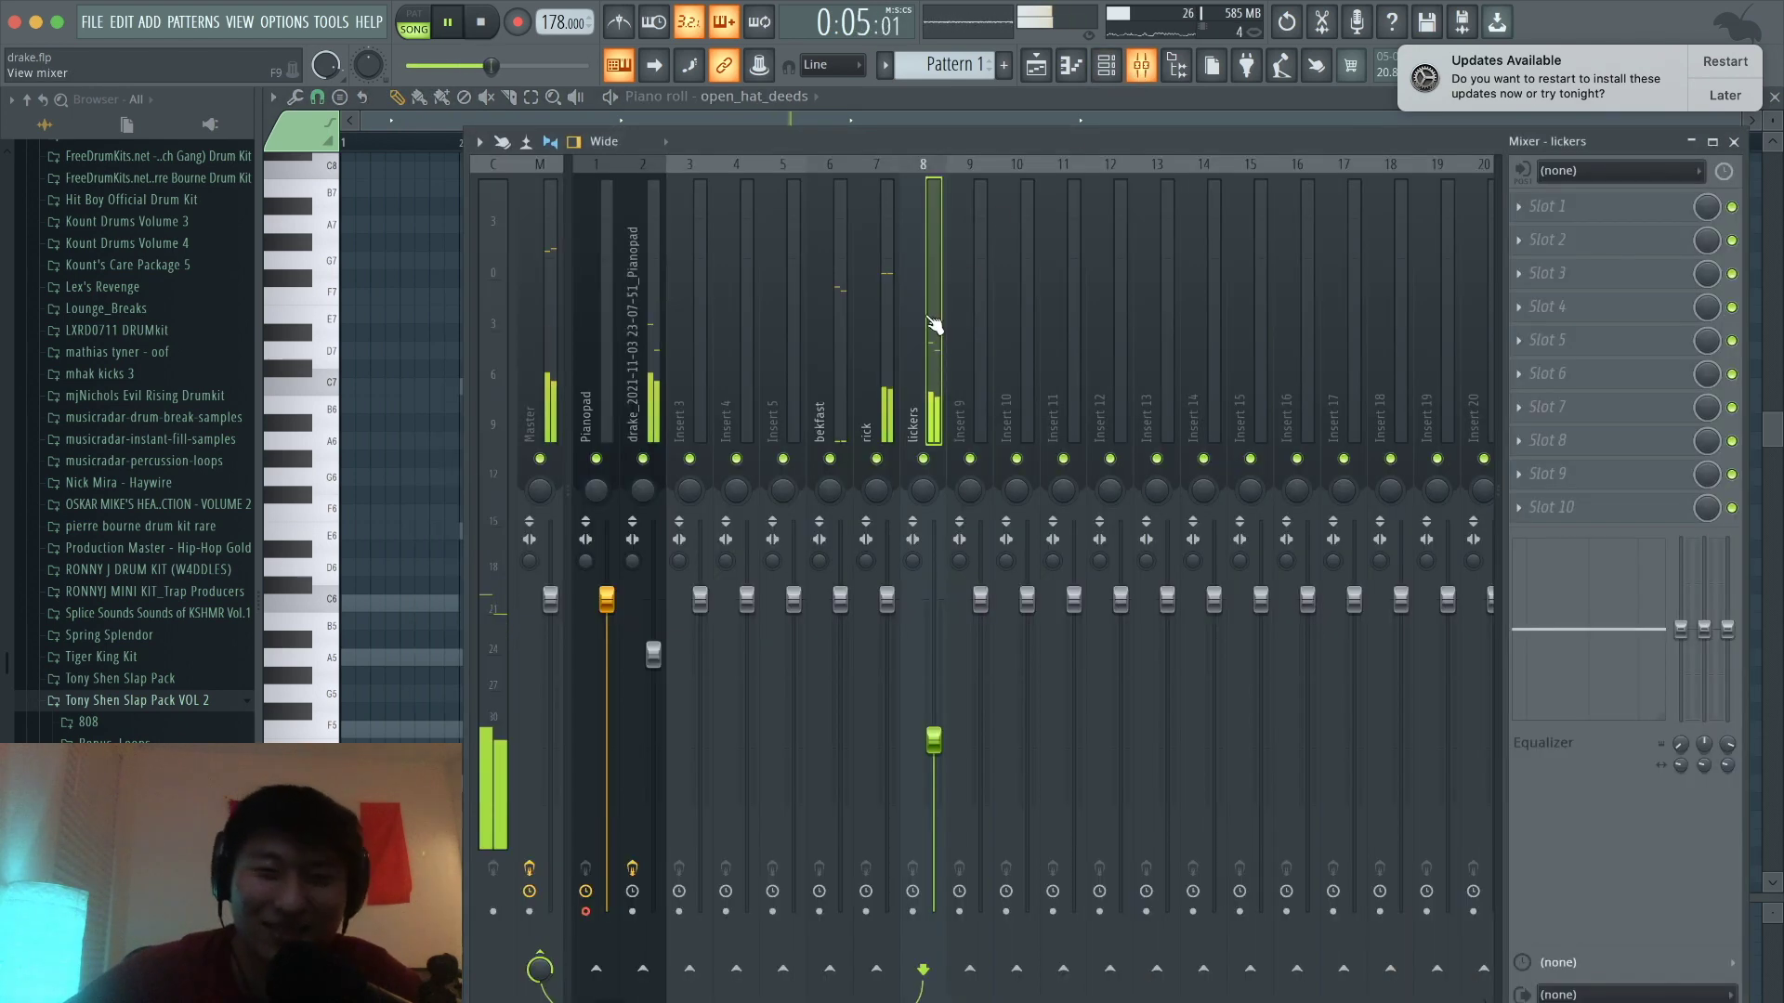
click(972, 287)
key(ctrl+l)
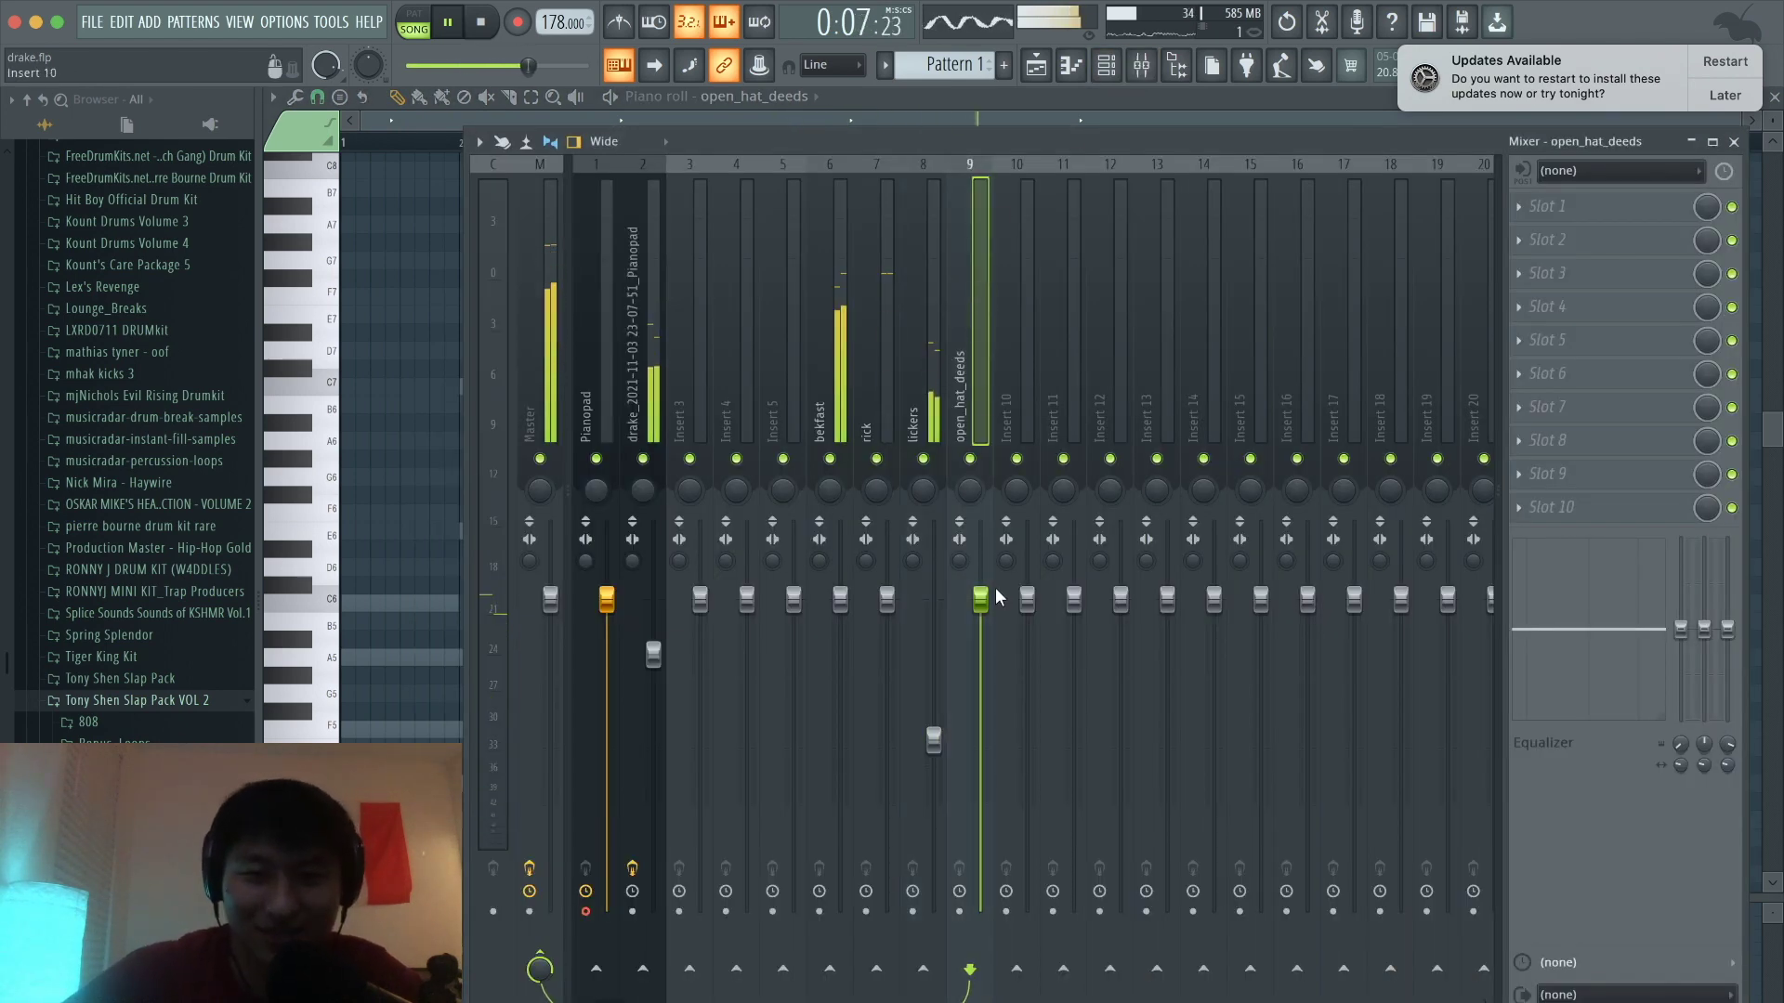
key(space)
drag(980, 599, 980, 606)
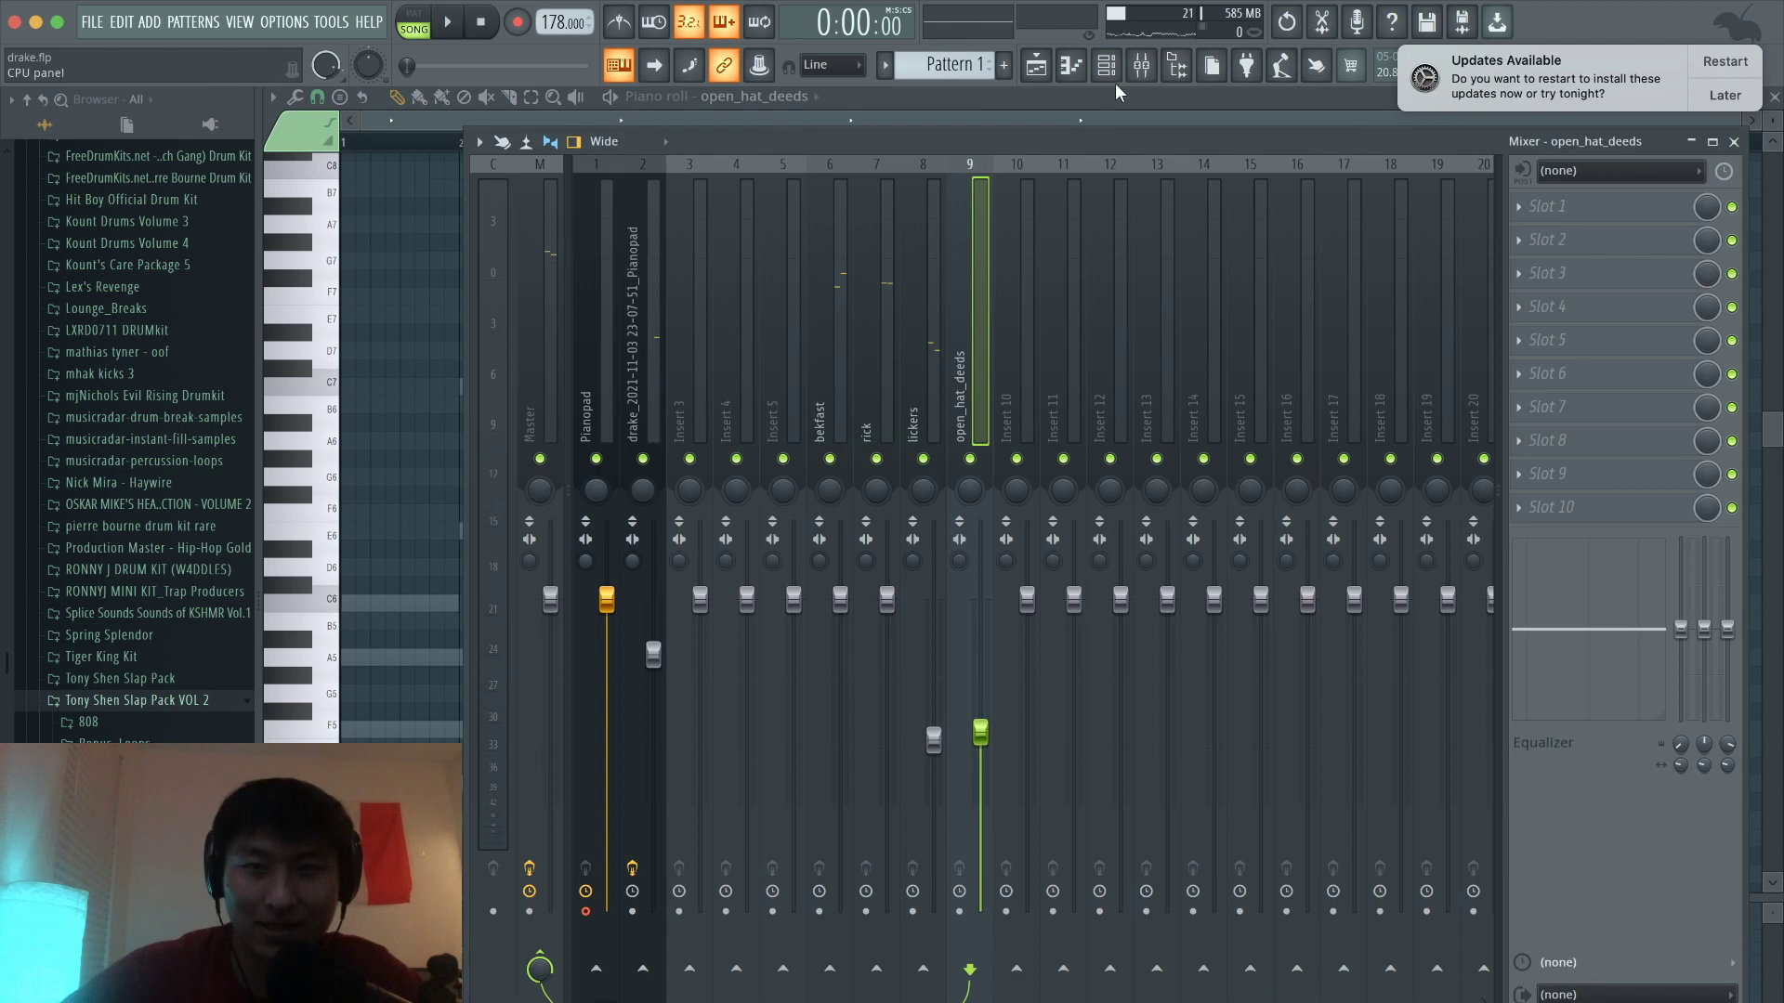
Step: Route the kick_myFAVE channel to mixer insert 10 and play the beat briefly
click(1108, 67)
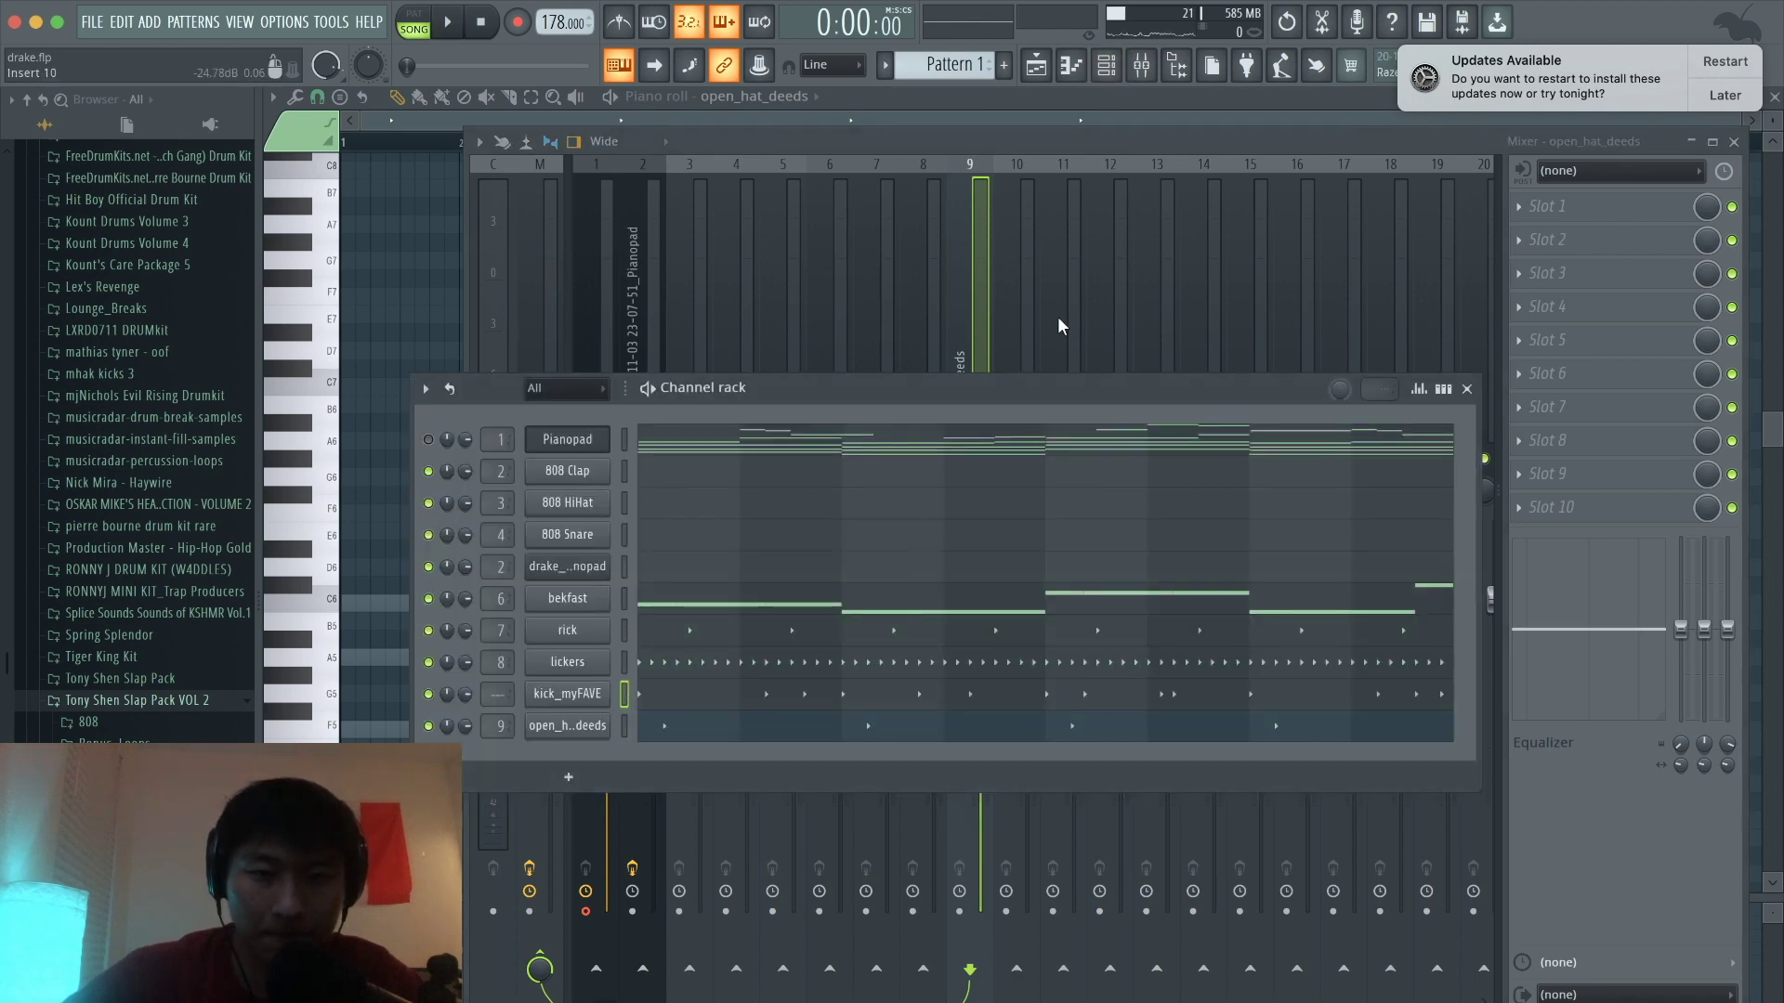
click(1020, 284)
key(ctrl+l)
key(space)
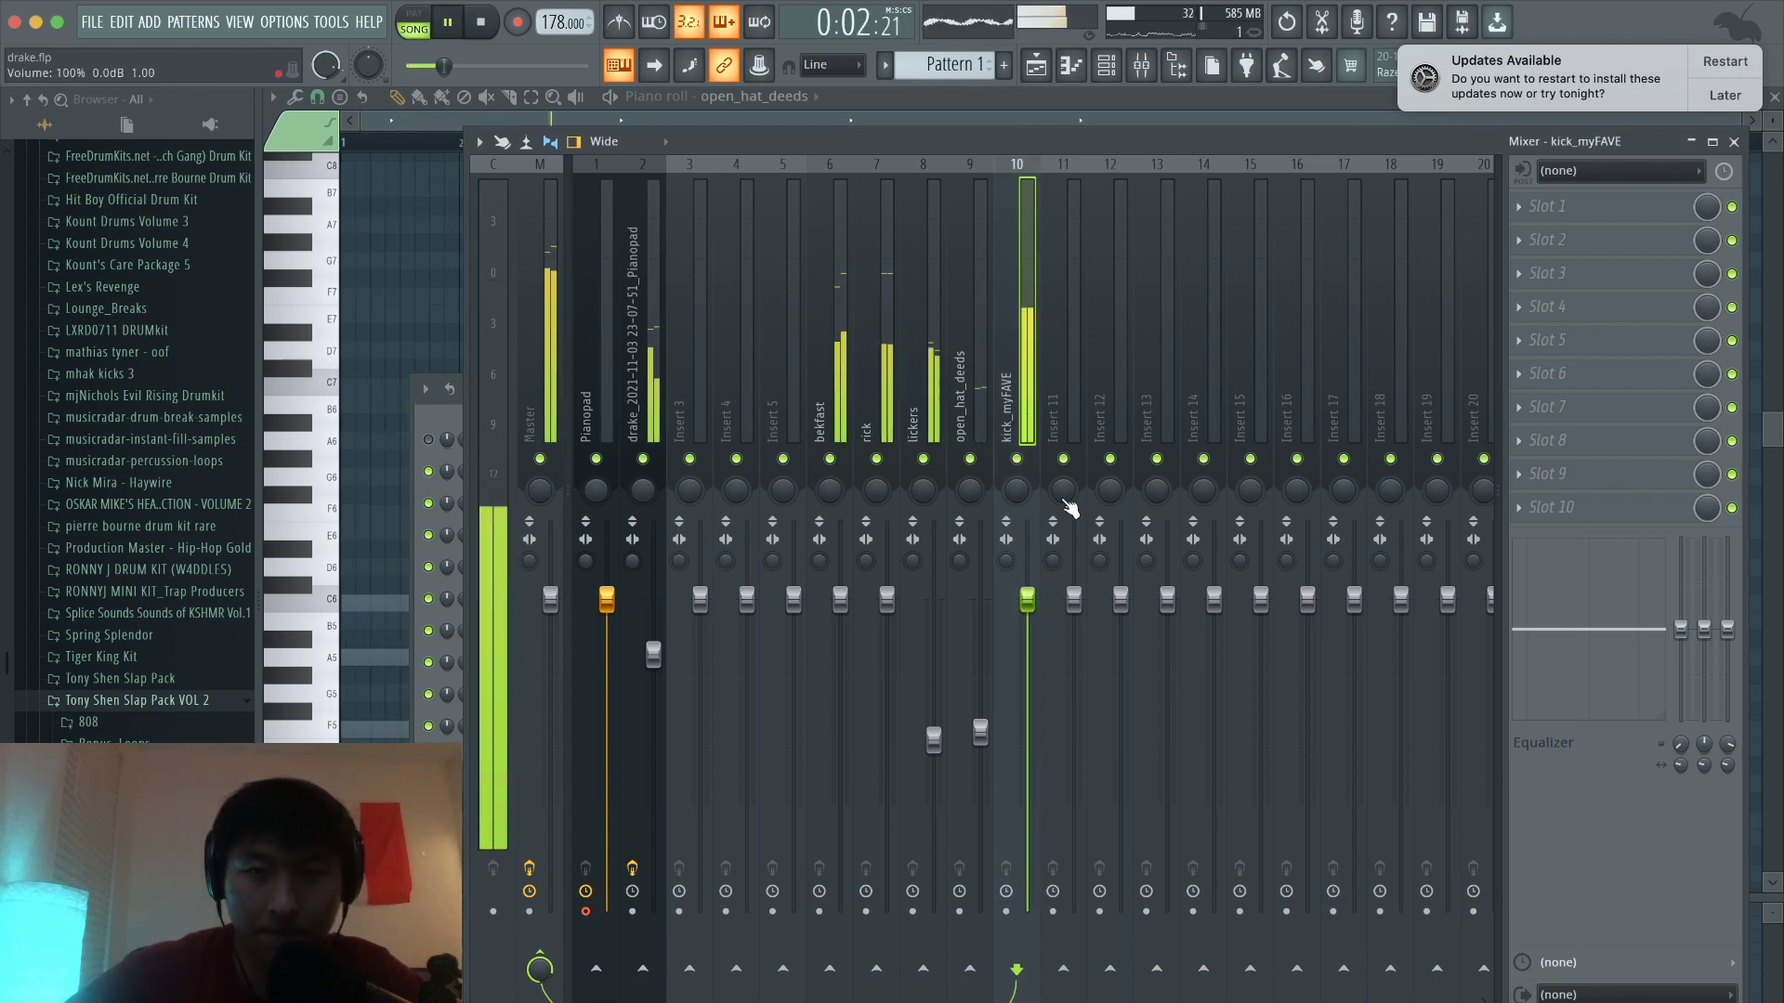
key(space)
Step: Enable Normalize in the sampler settings of the kick_myFAVE channel
click(1110, 68)
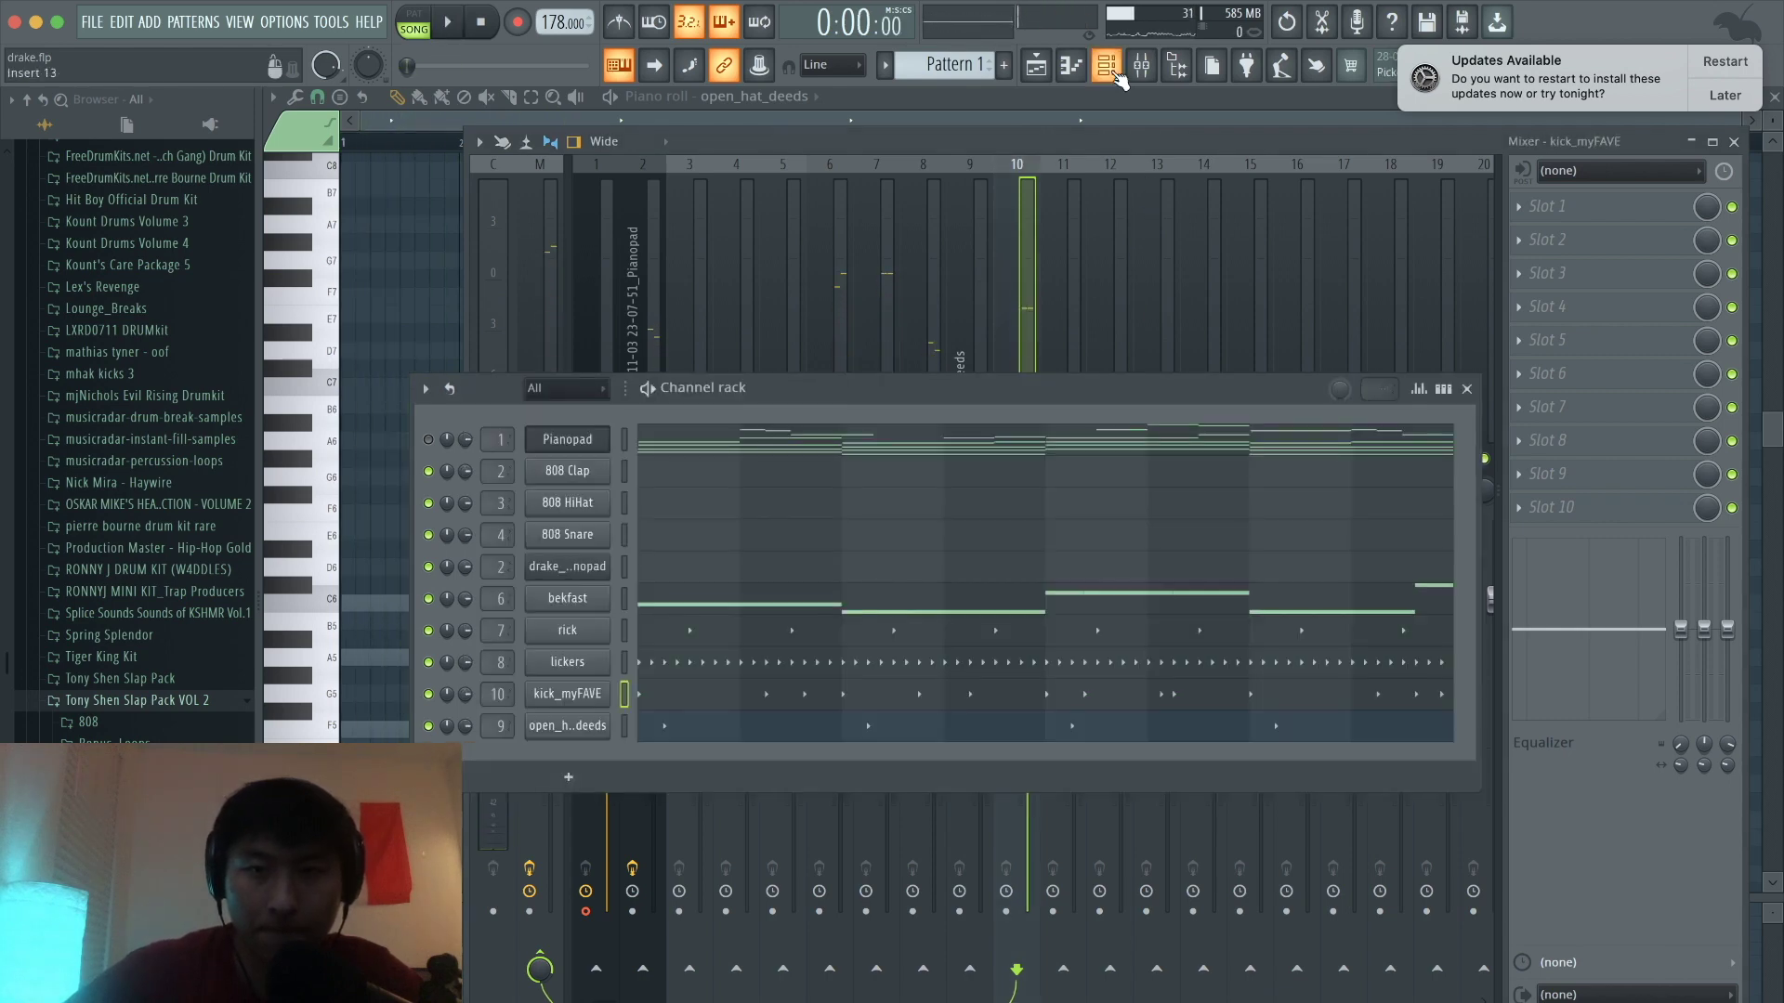
click(584, 695)
click(641, 424)
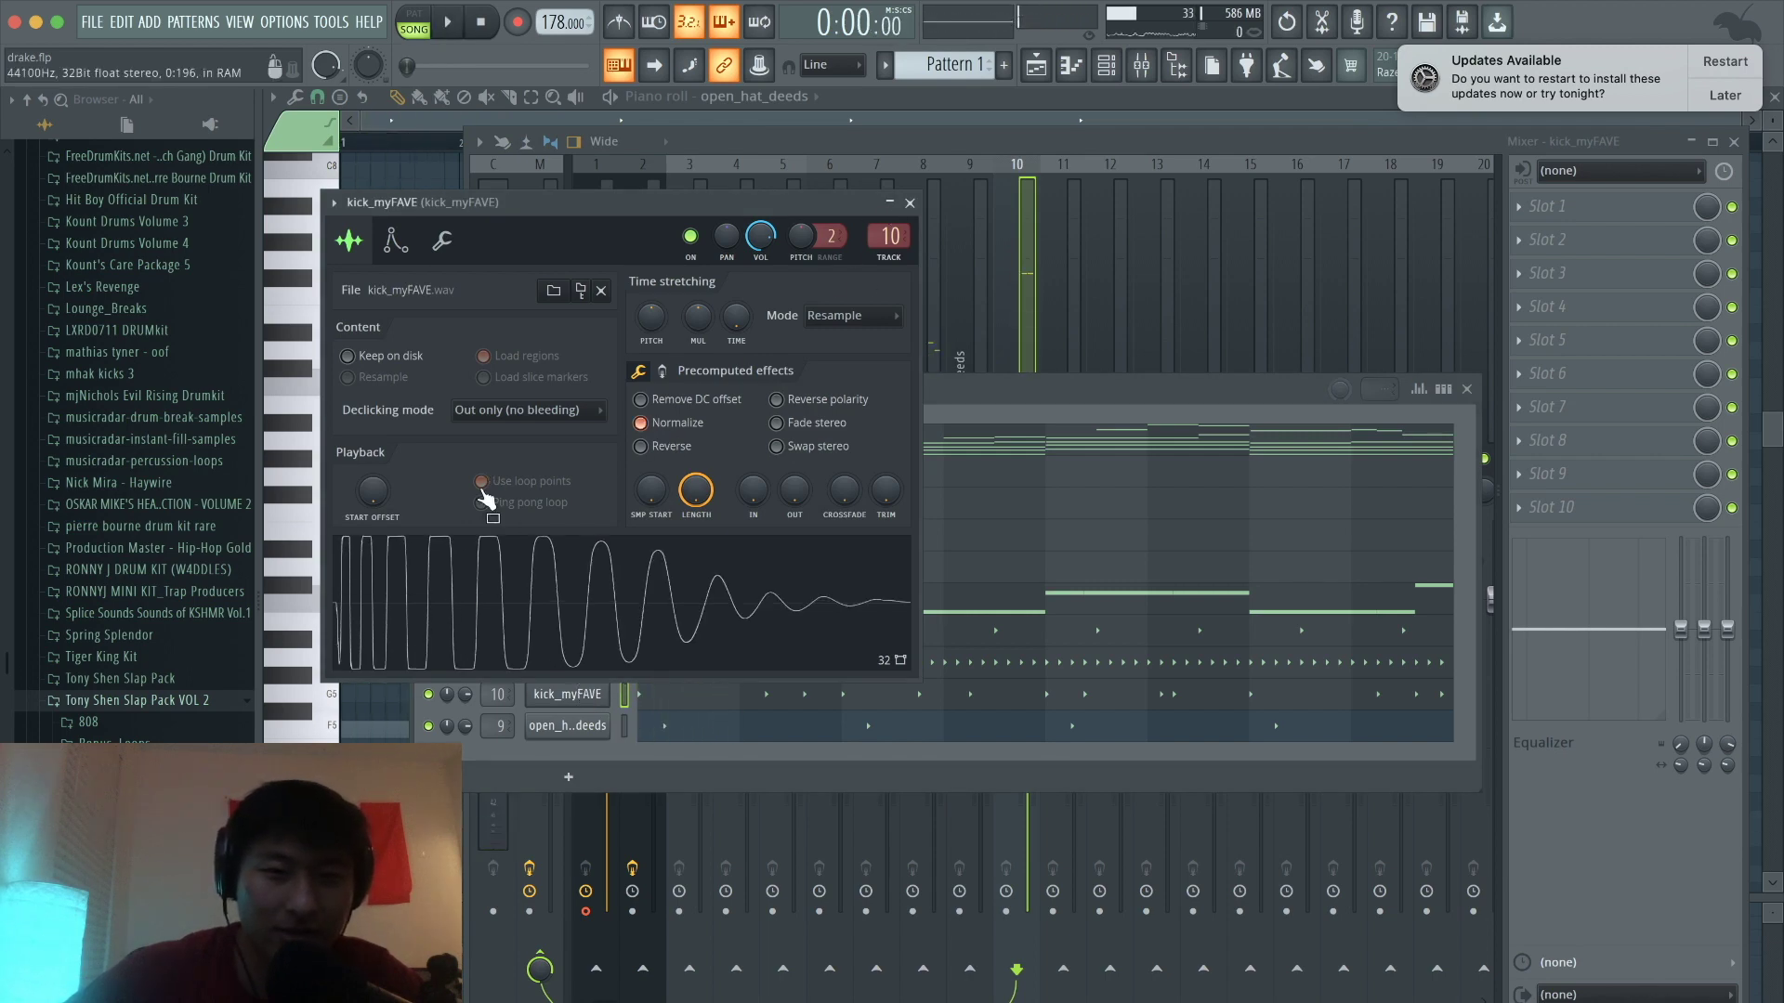
click(910, 203)
Step: Lower the kick_myFAVE and bekfast mixer faders to about 90% while the loop plays, and stop playback from the playlist
click(1028, 254)
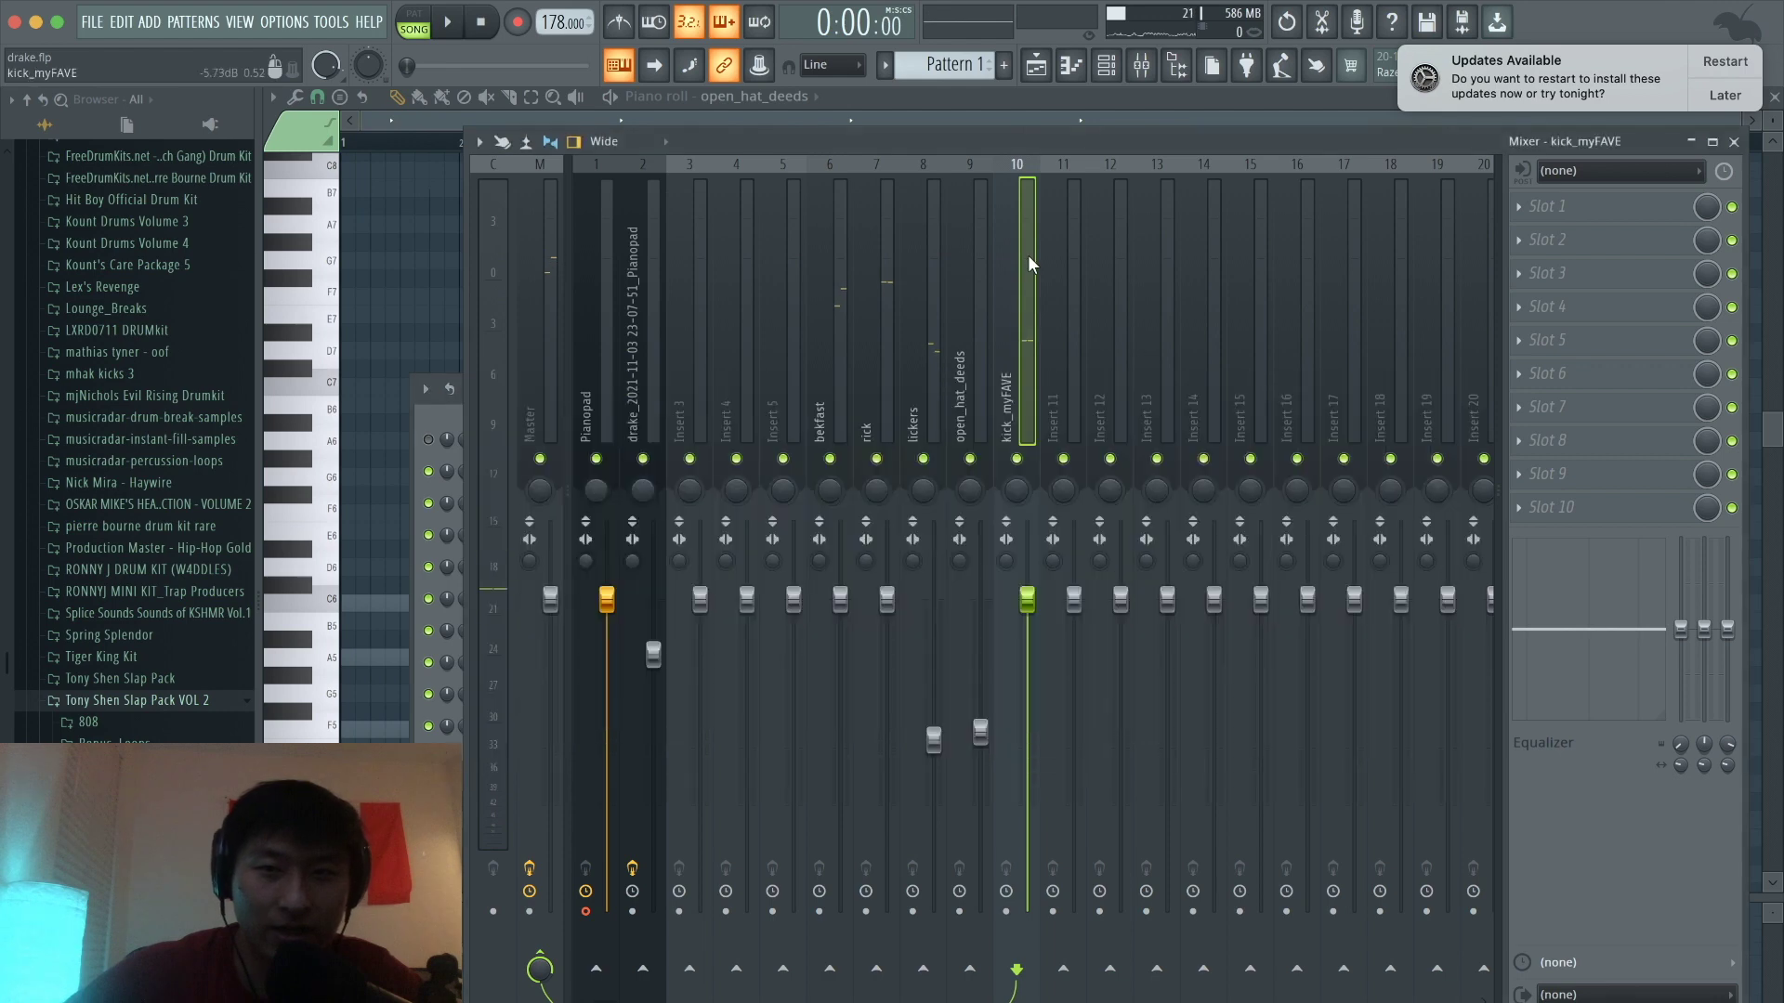
key(space)
drag(1028, 600, 1027, 625)
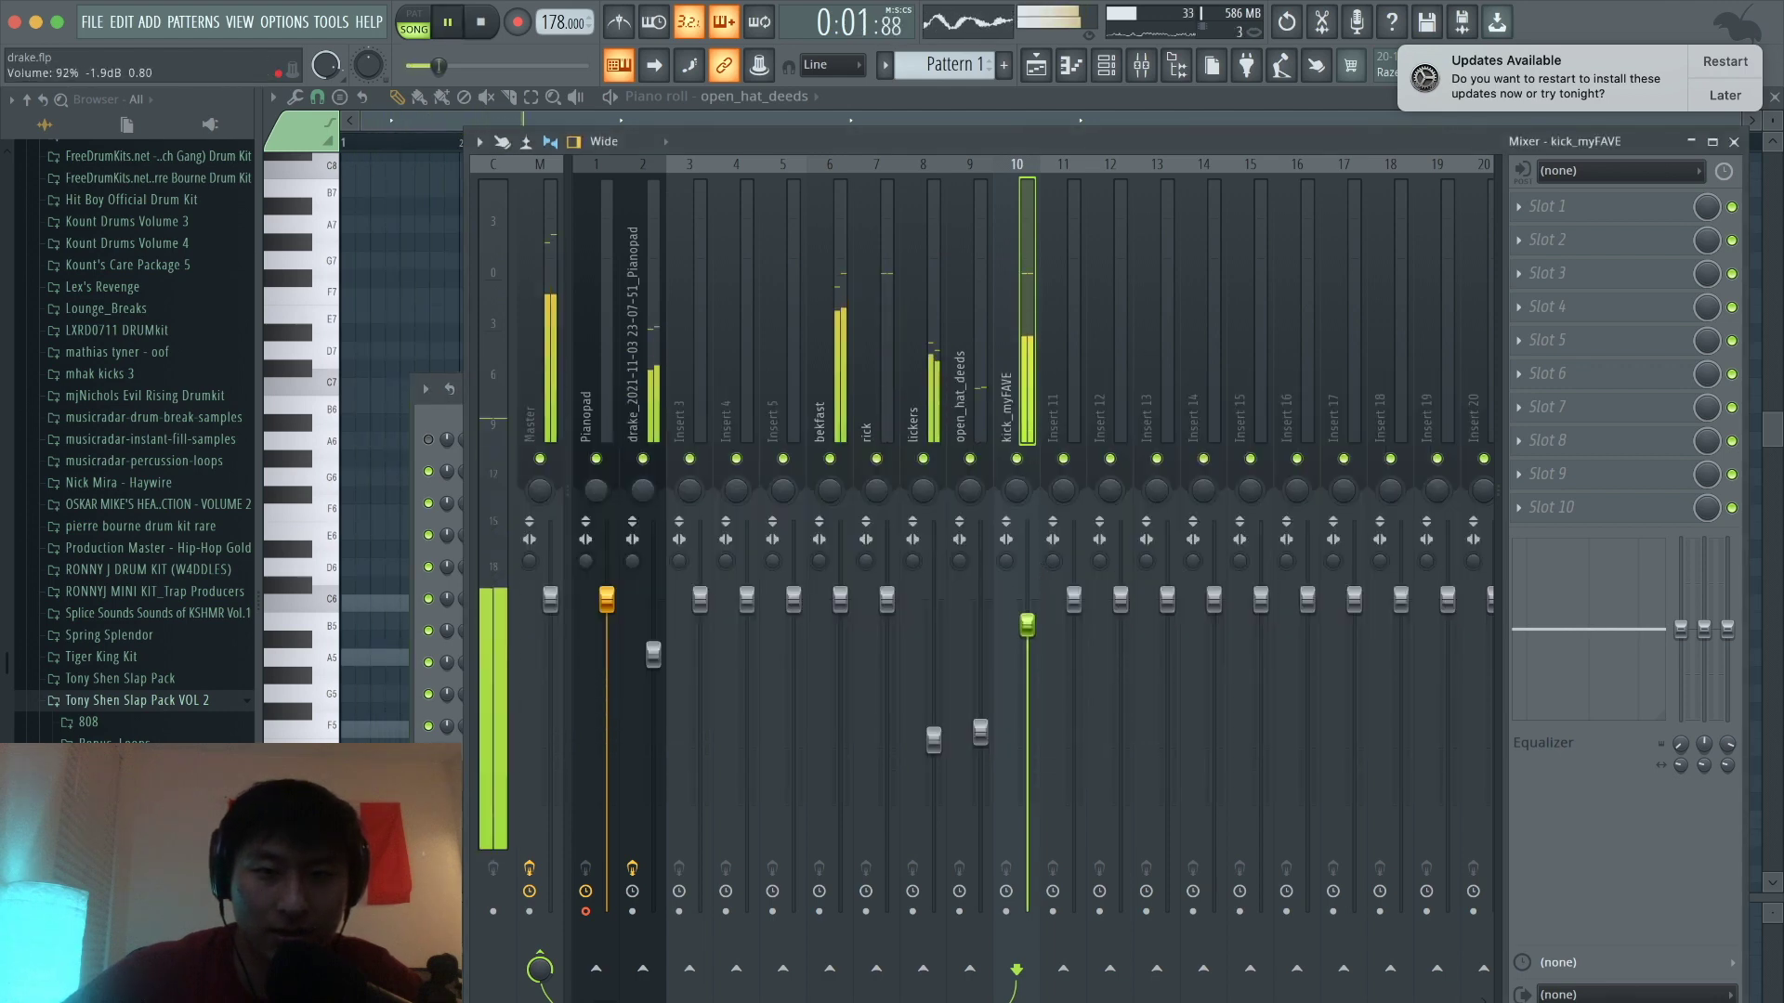
drag(841, 612, 841, 640)
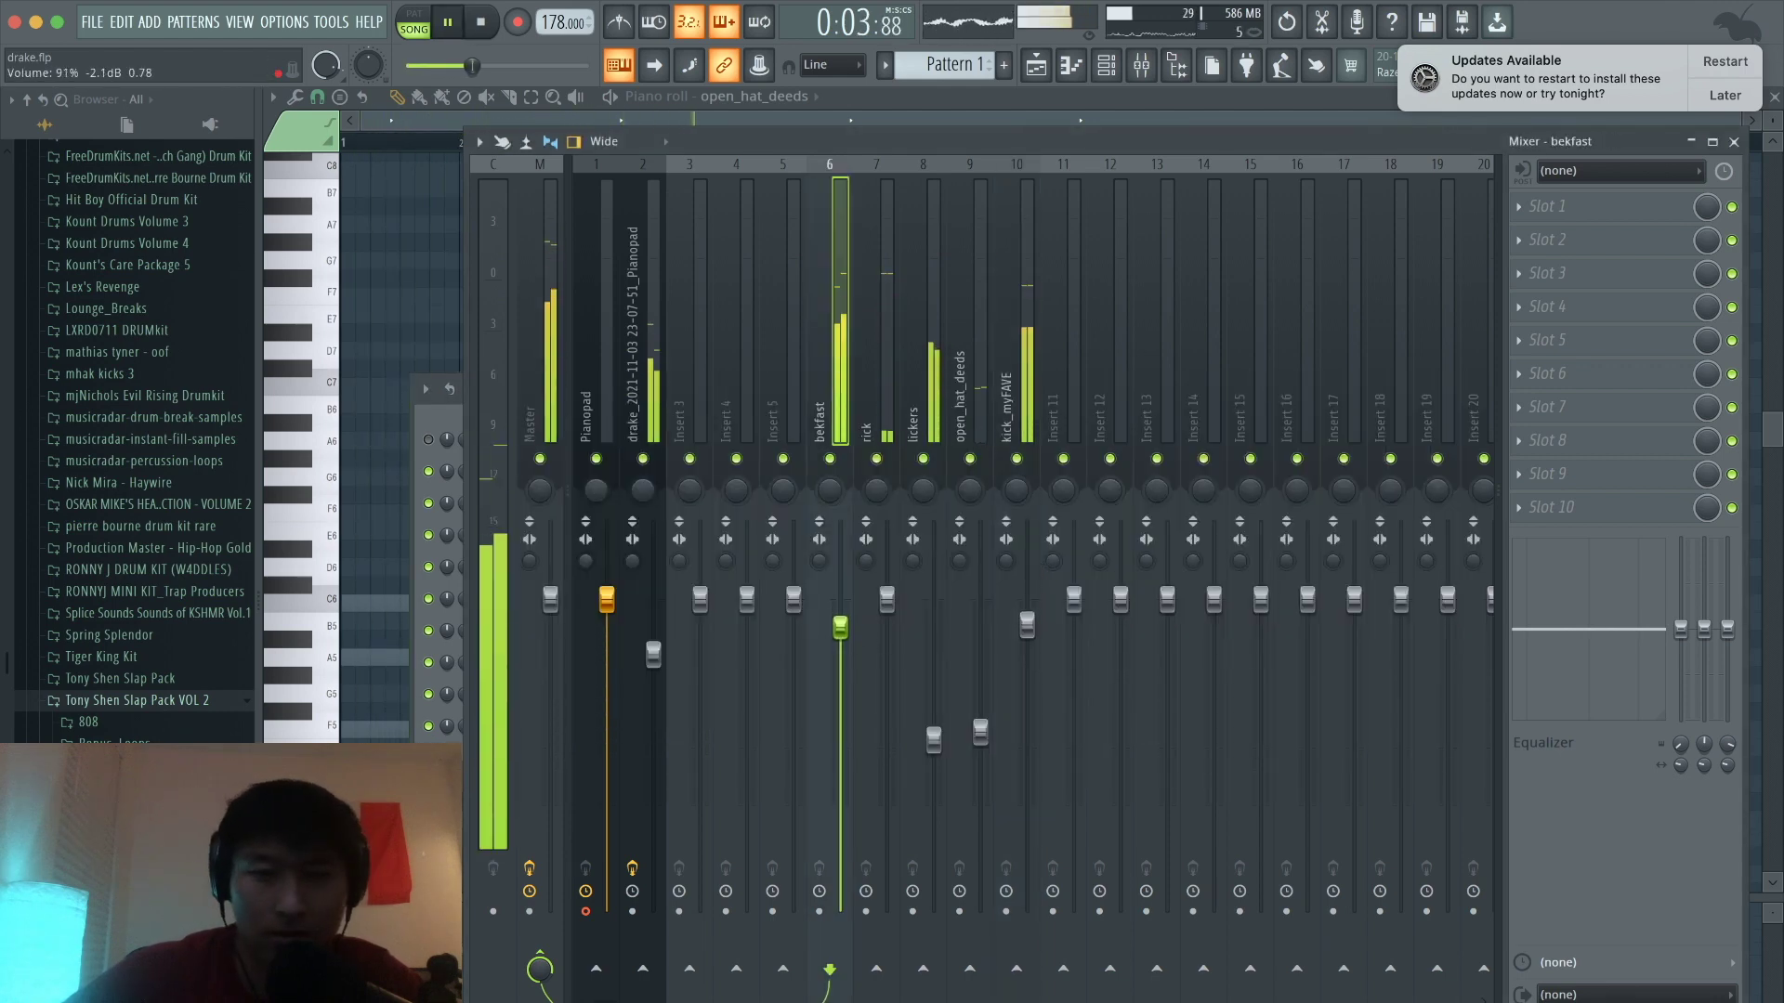
click(1028, 624)
click(840, 628)
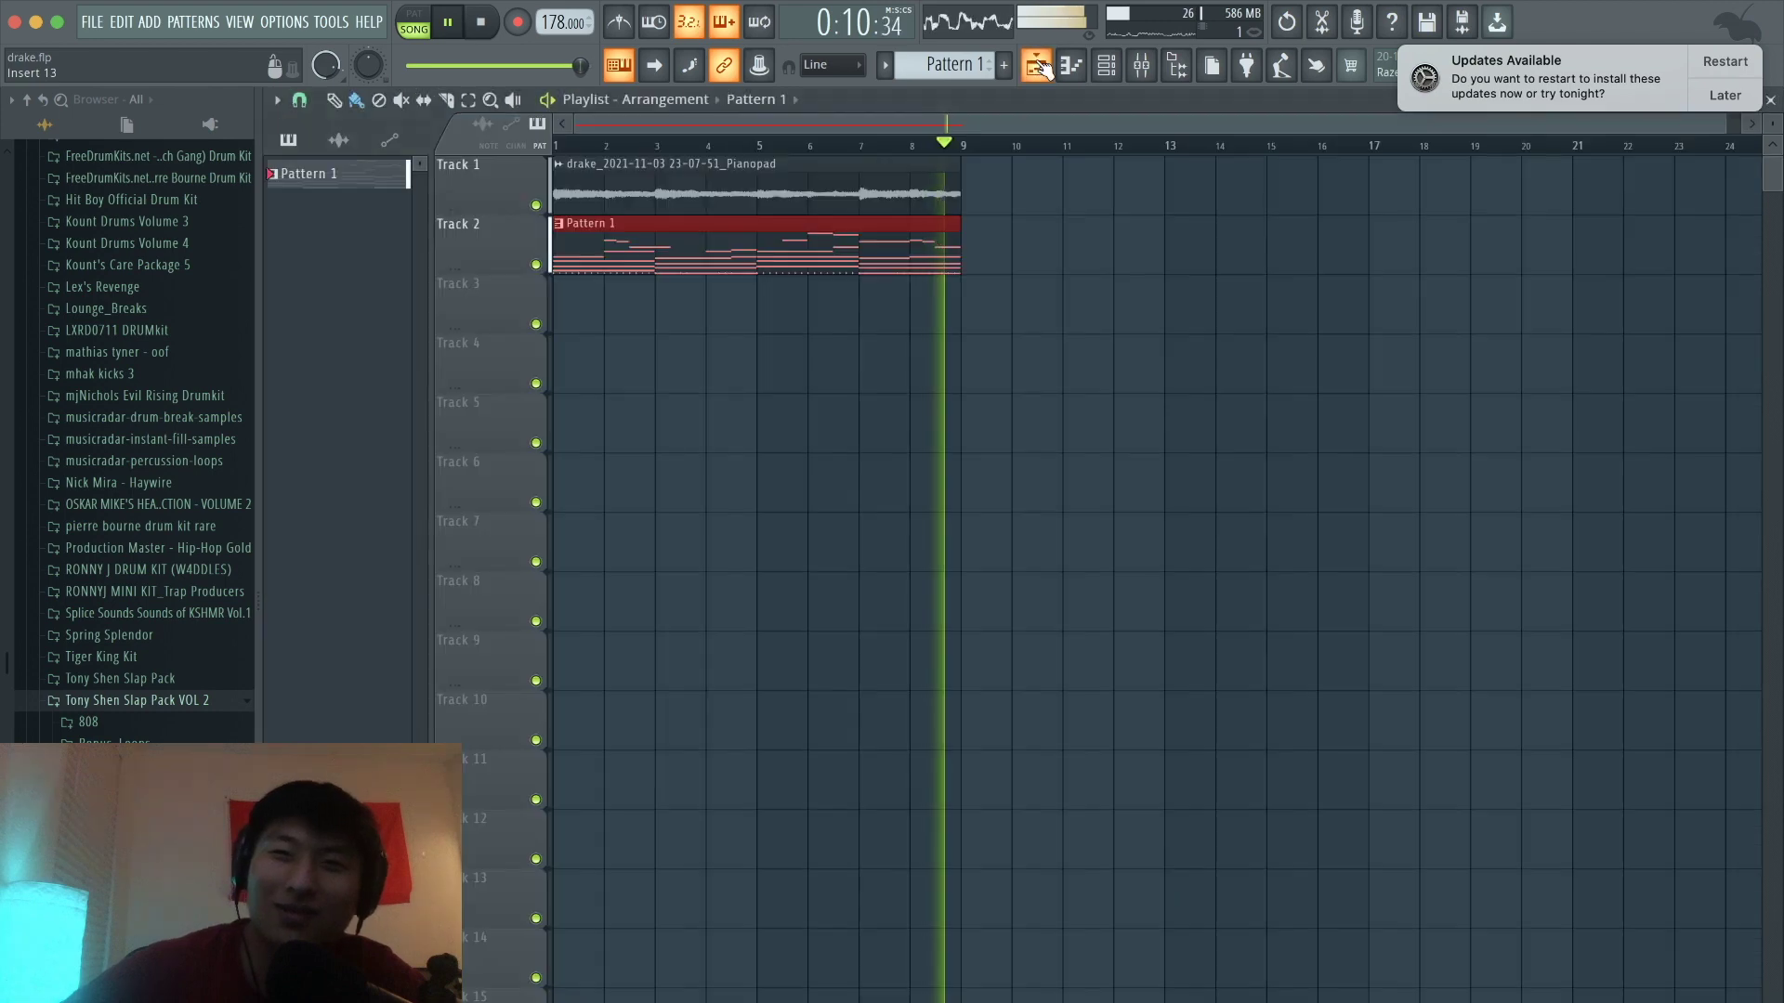
click(1037, 65)
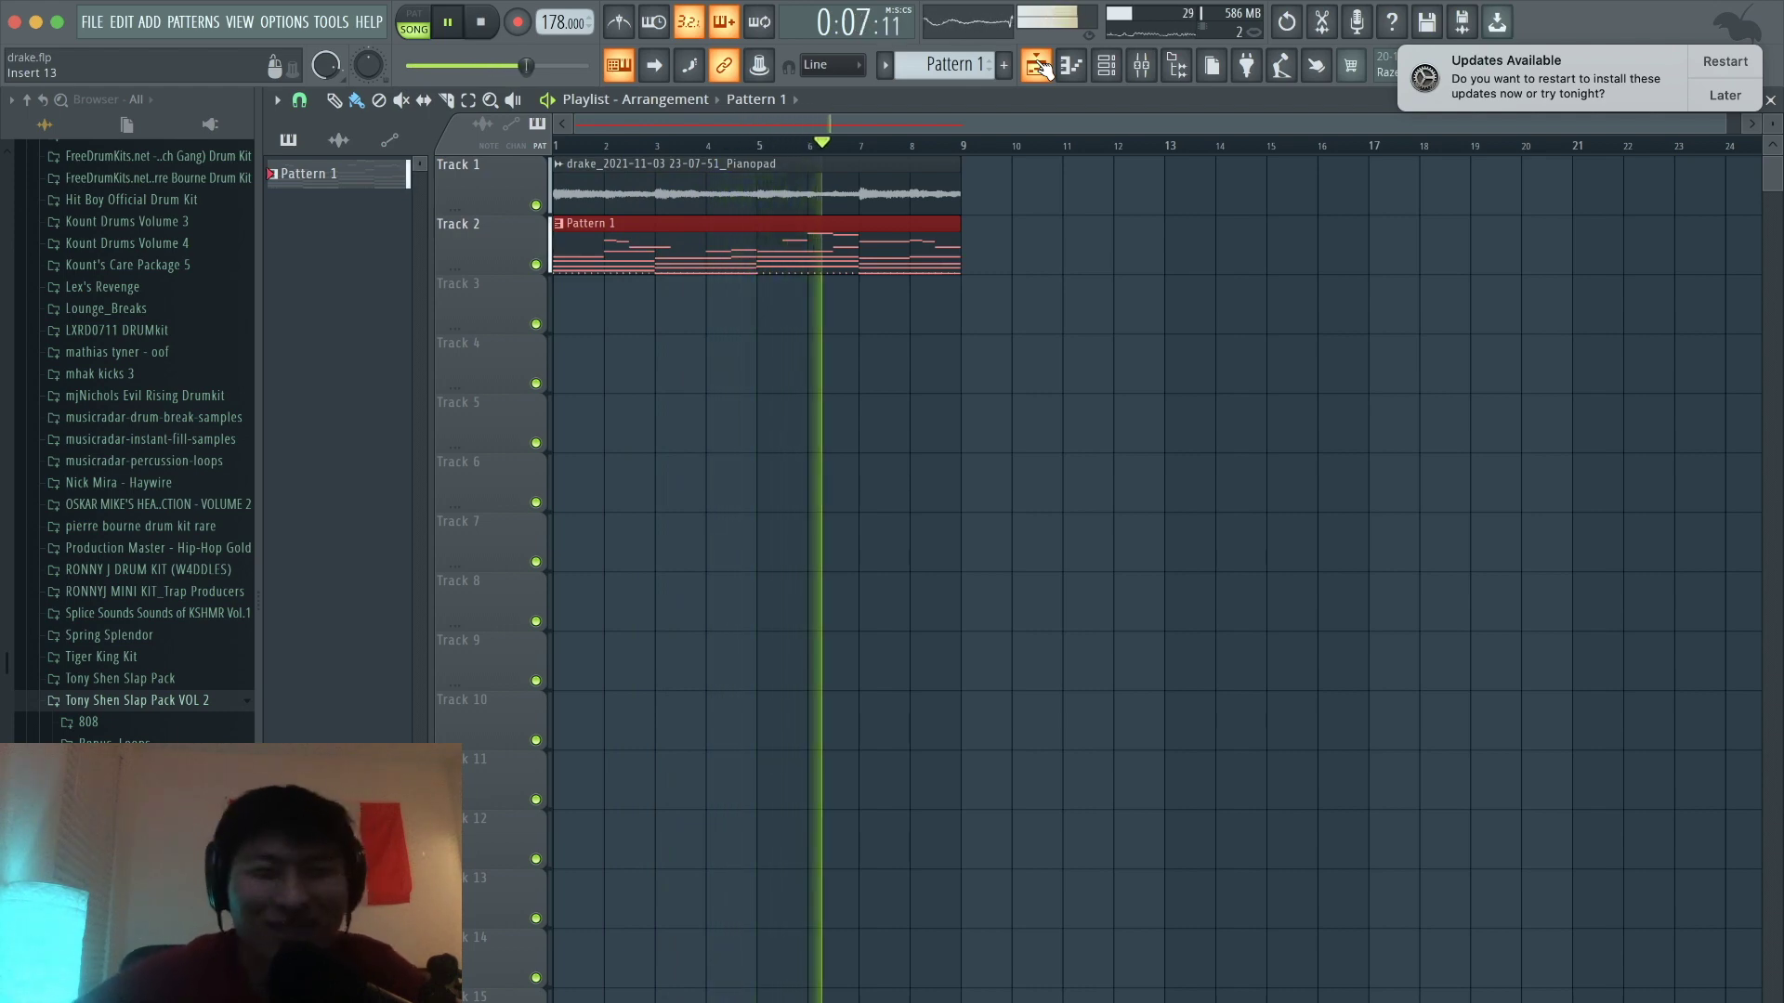
key(space)
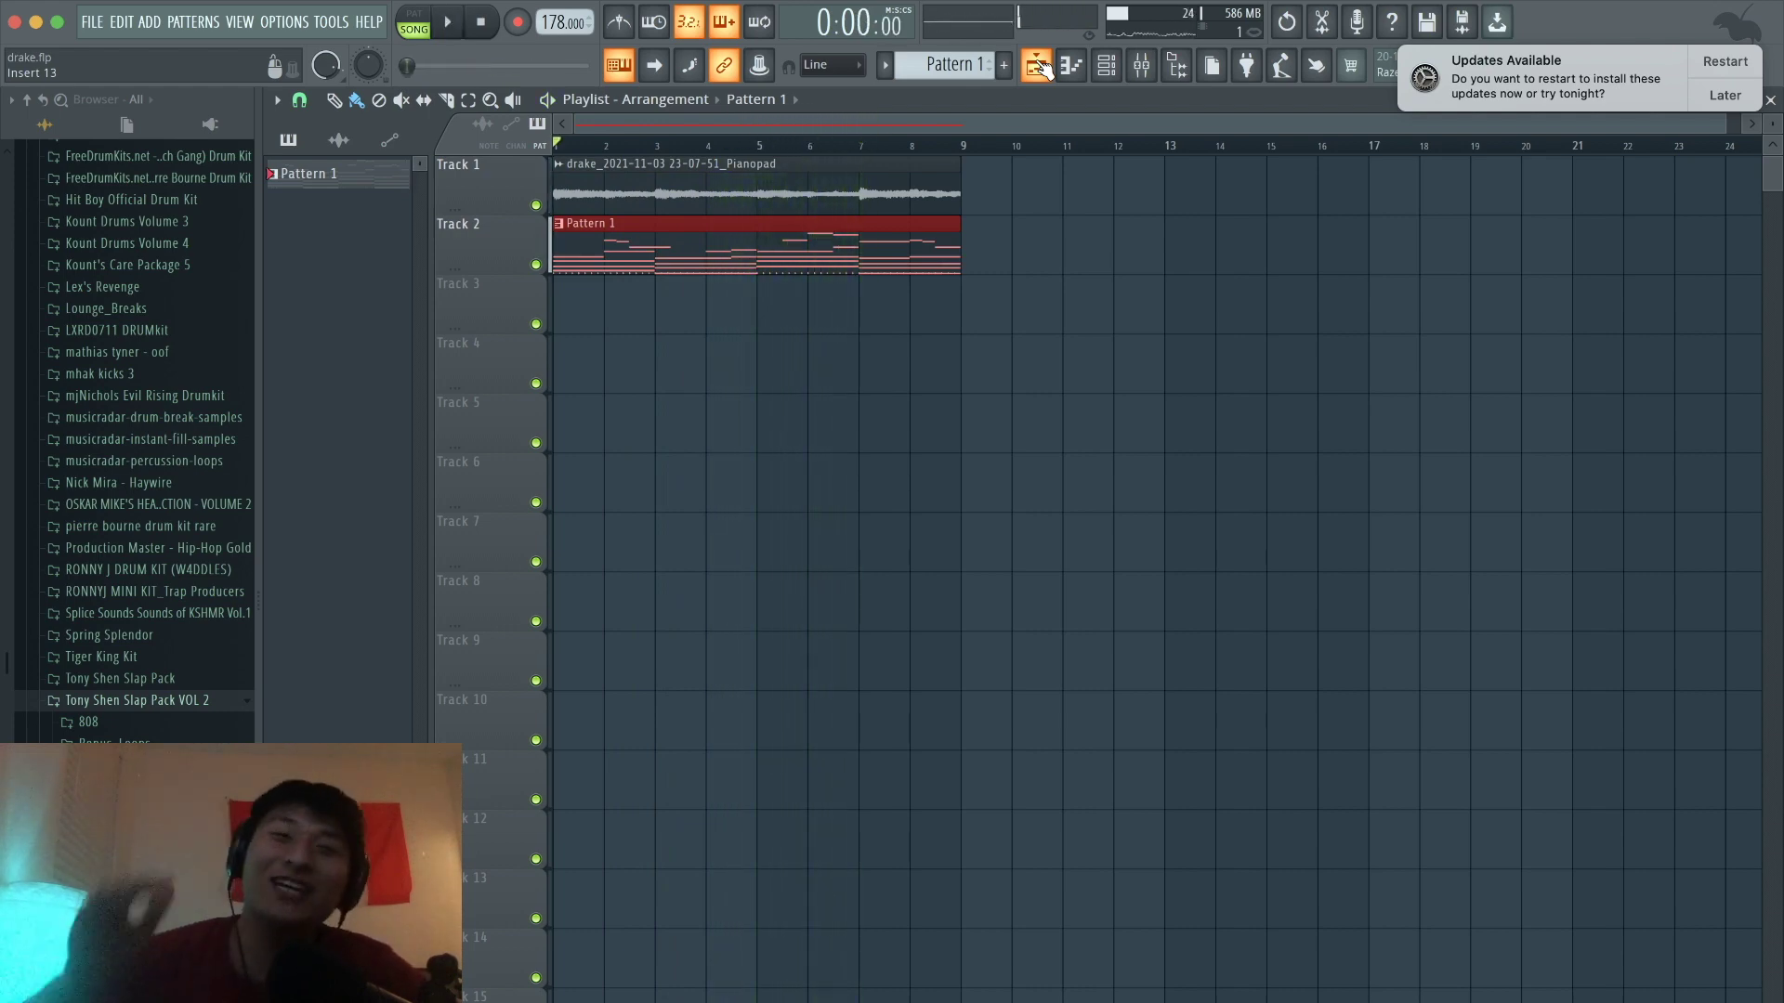
Step: Add the snare_ribs sample from the Tony Shen Slap Pack VOL 2 Snare folder as a new channel
click(1037, 65)
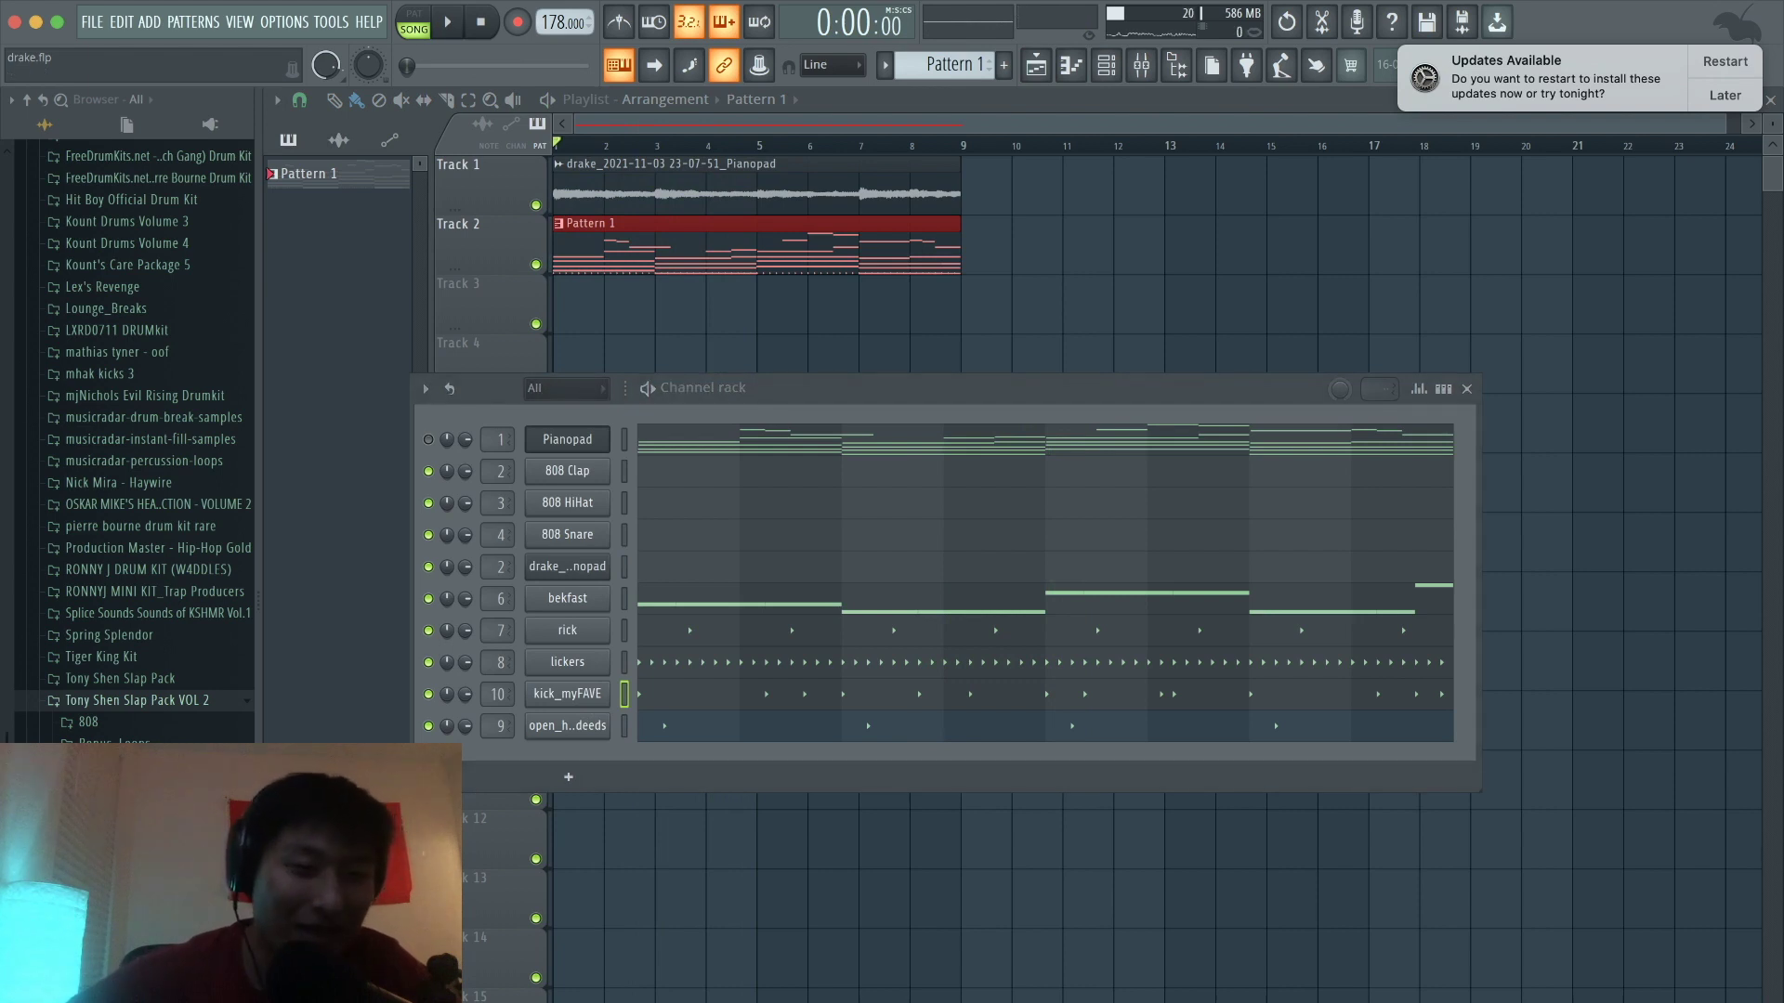
scroll(135, 437, down, 3)
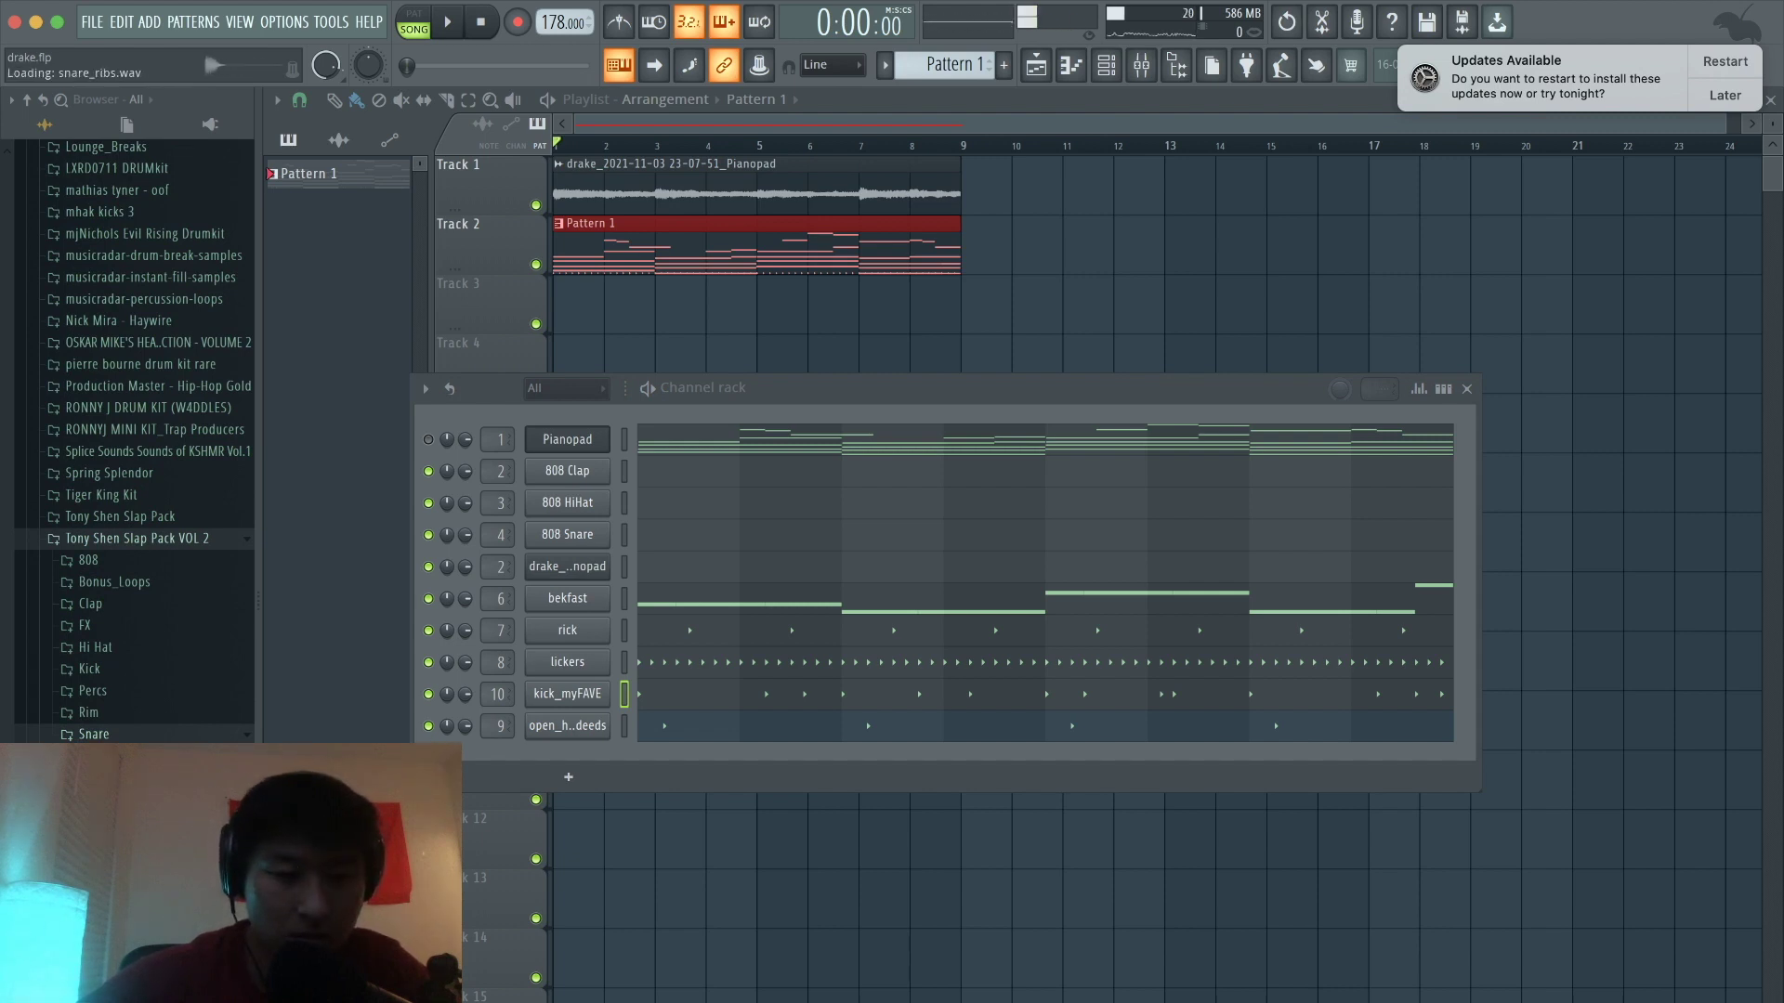
drag(519, 793, 552, 750)
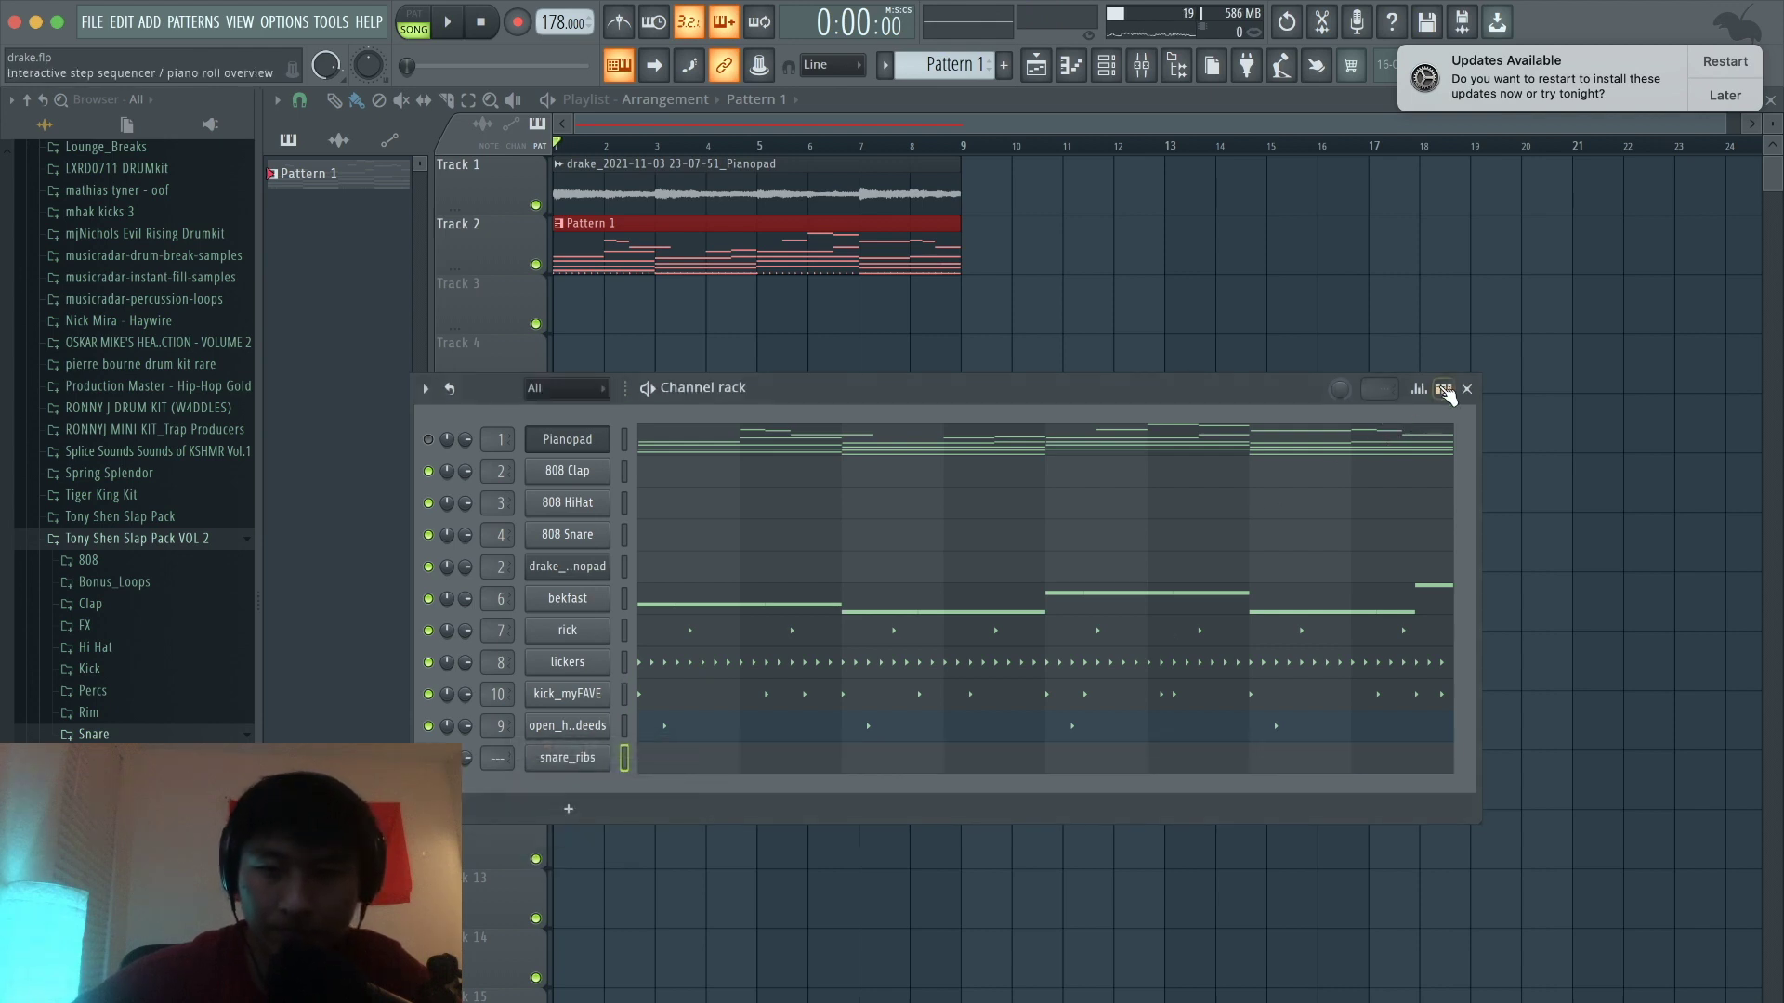
Step: Place snare_ribs hits on bar 1 step 15 and bar 3 step 11, trying bar 3 step 7 during playback
click(1442, 388)
key(space)
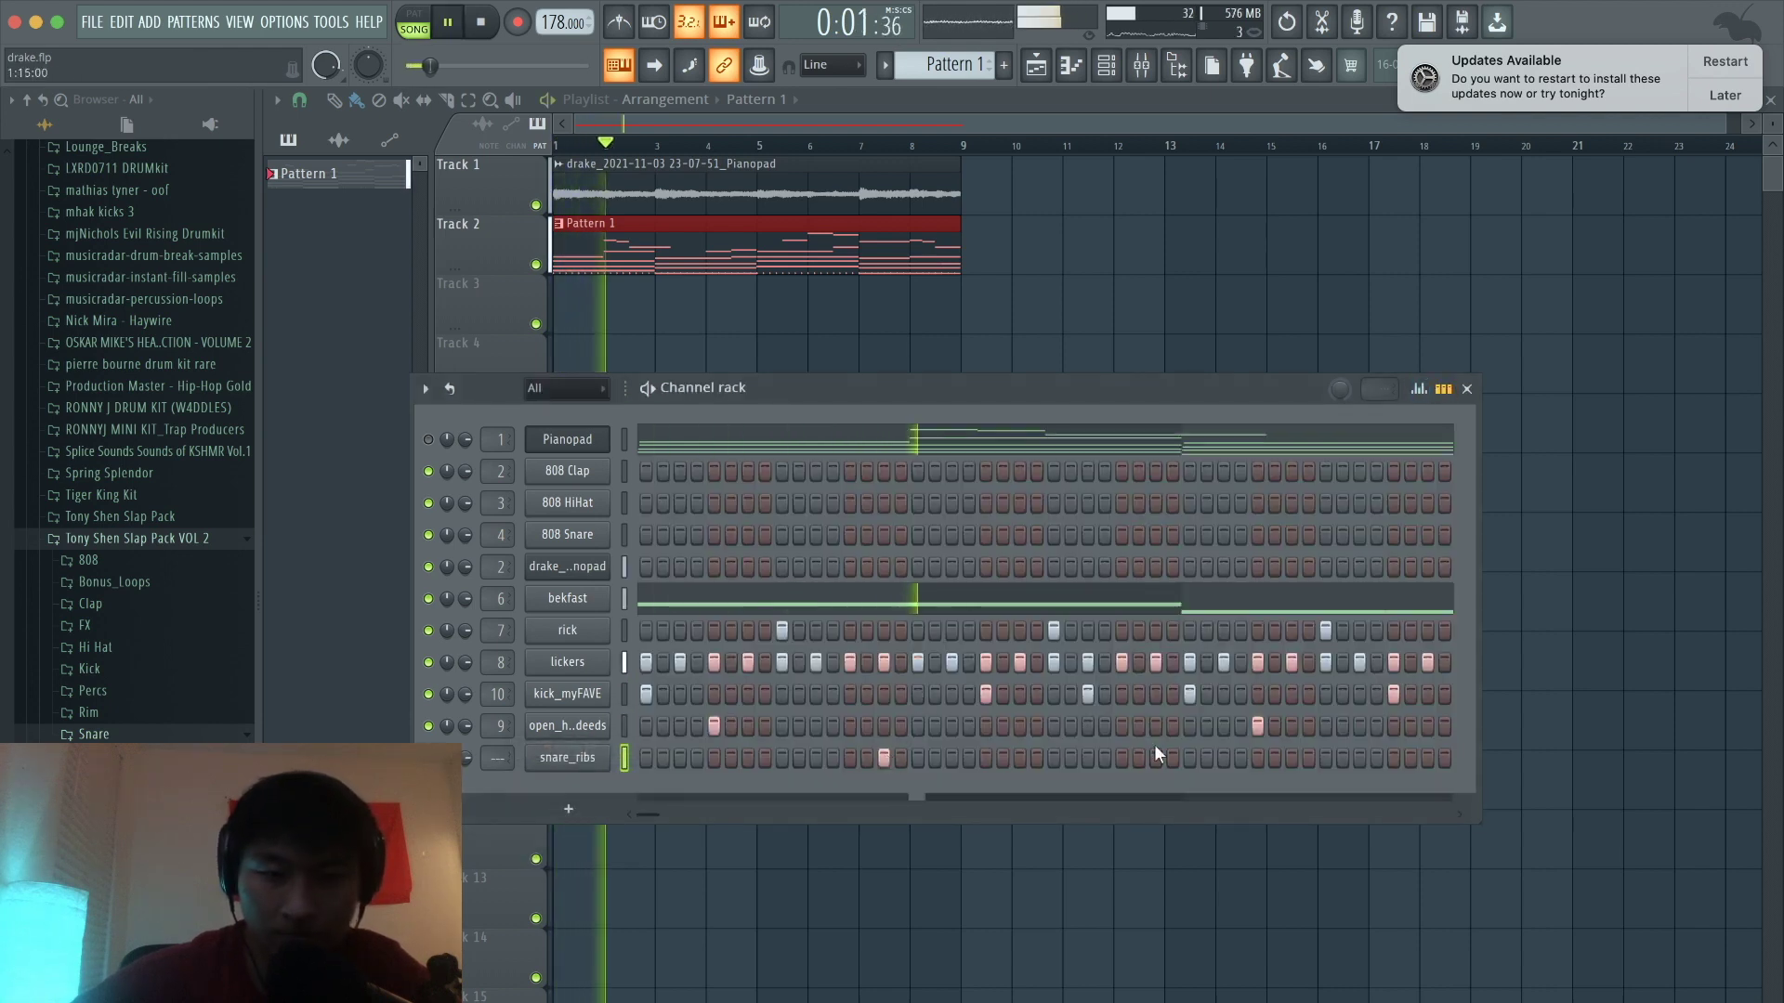
click(1291, 757)
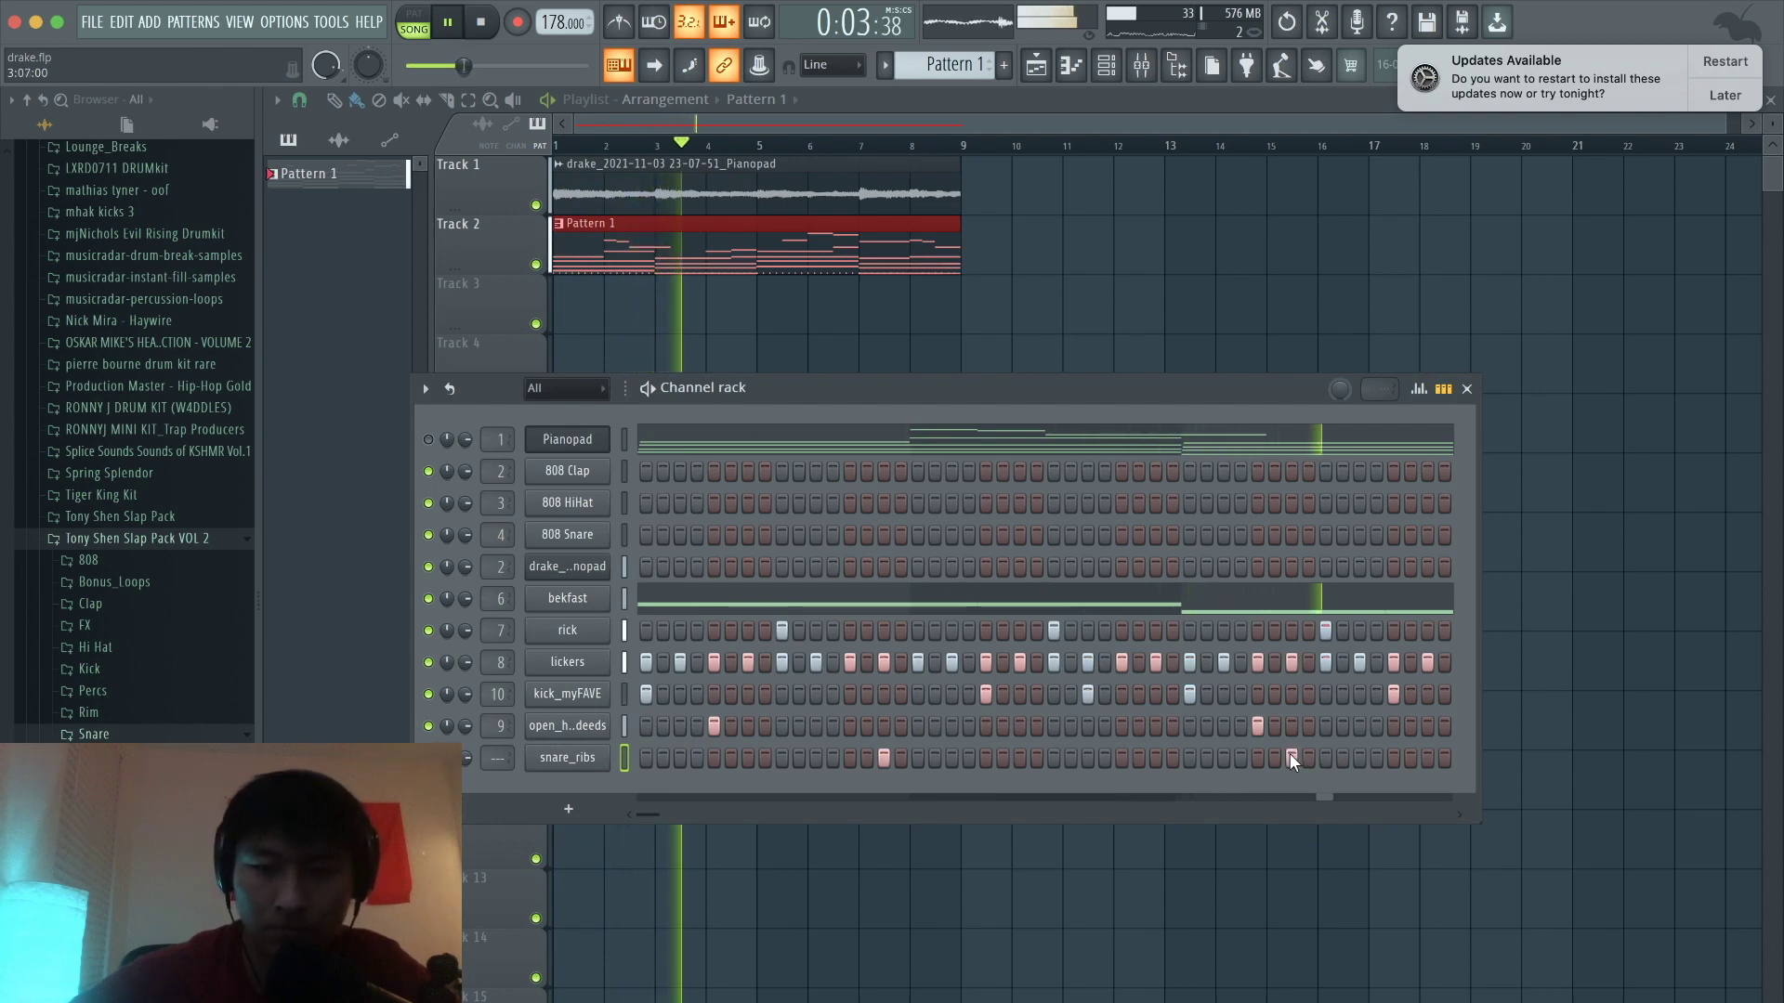
key(space)
key(space)
right_click(1296, 758)
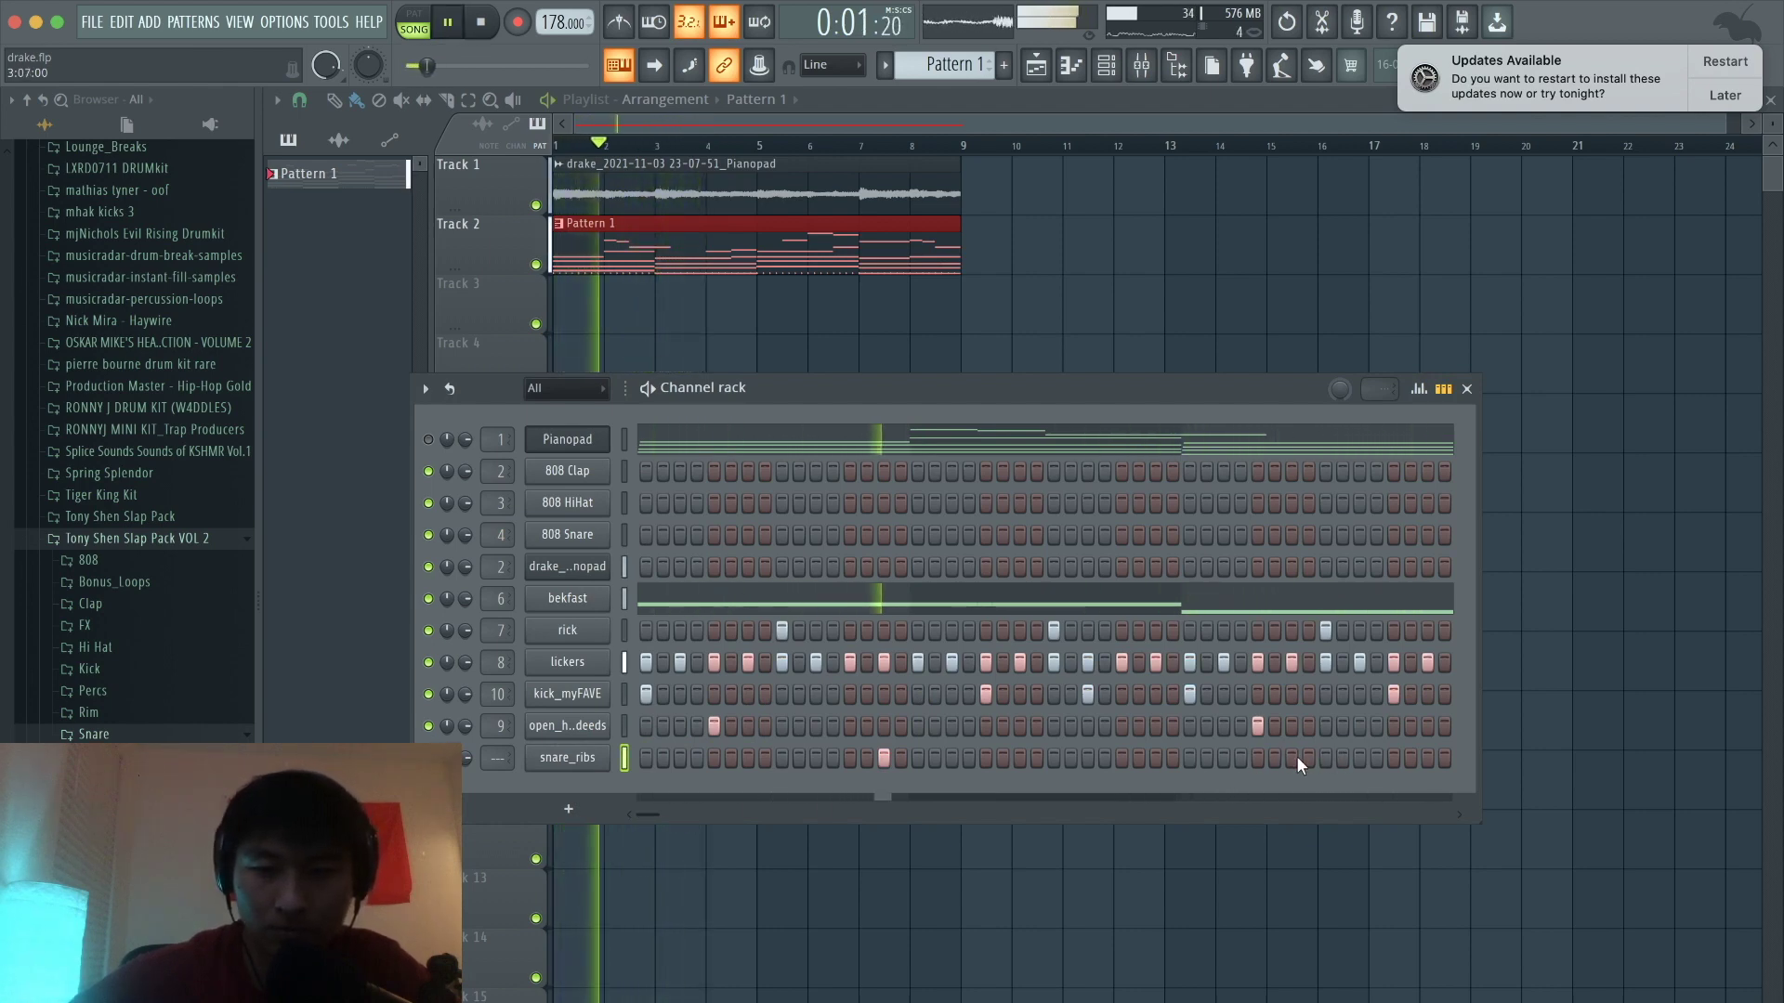
click(1358, 757)
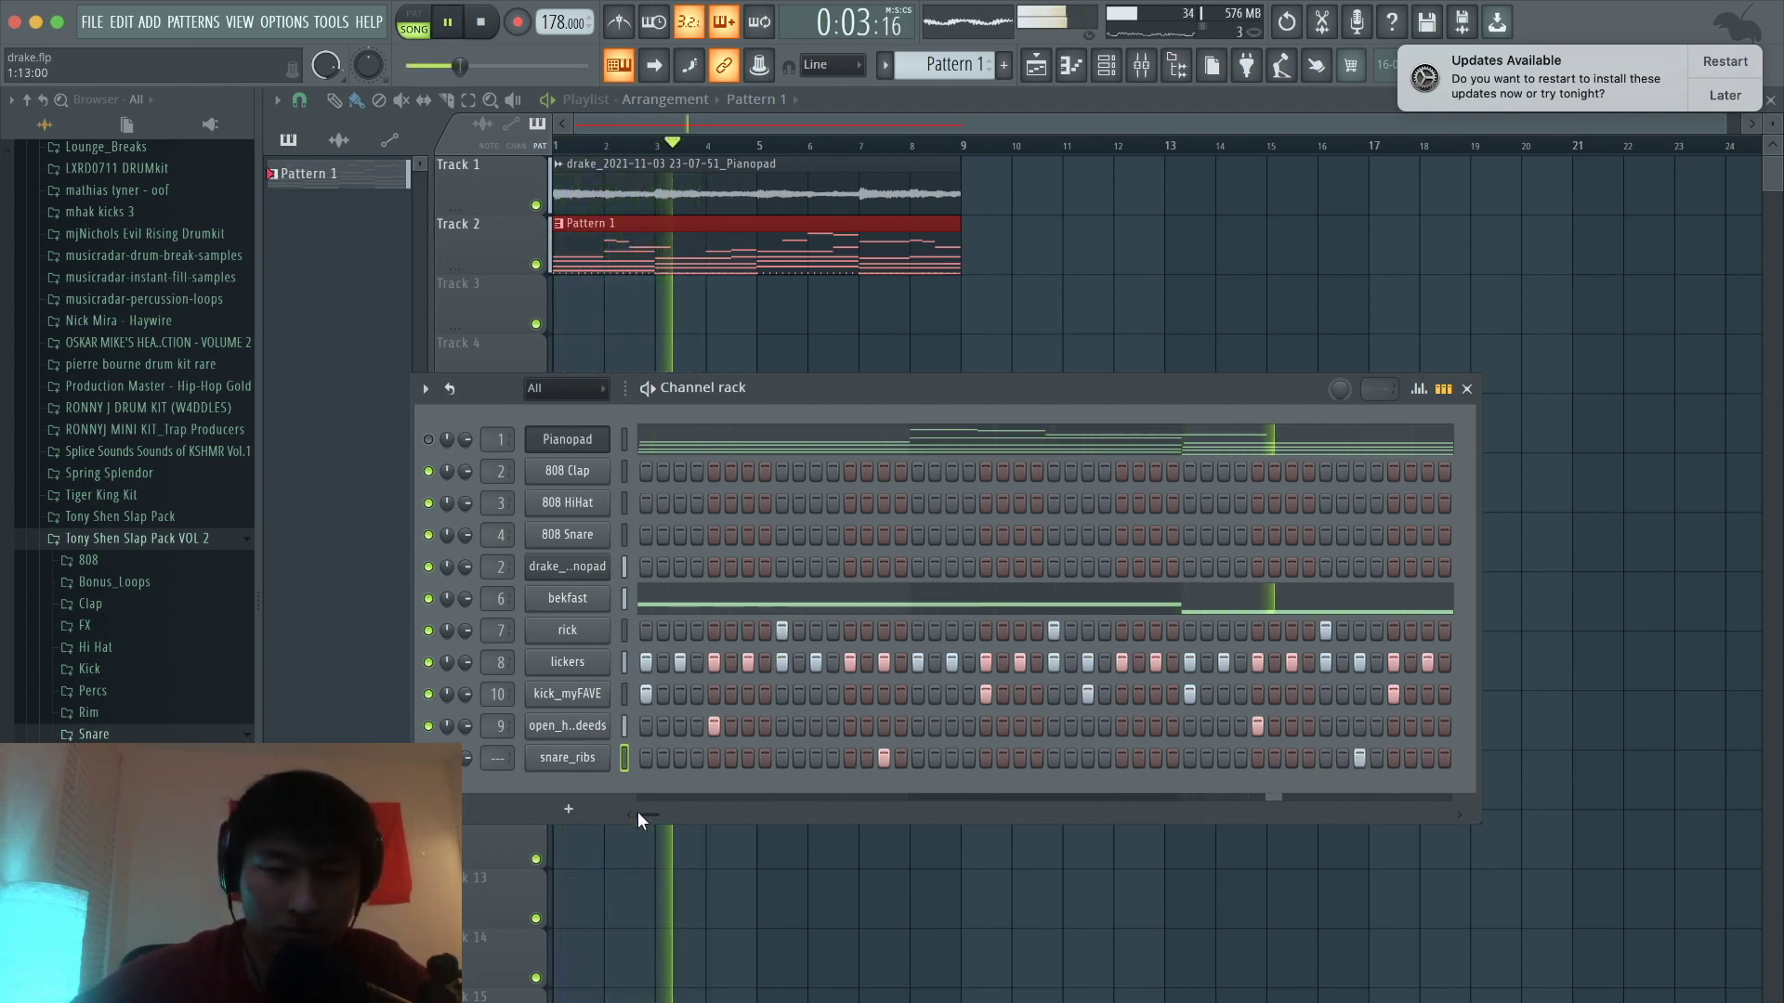
Step: Add snare_ribs hits on bar 5 step 15, bar 7 step 11 and bar 8 step 3 while listening to the loop
drag(637, 811, 709, 810)
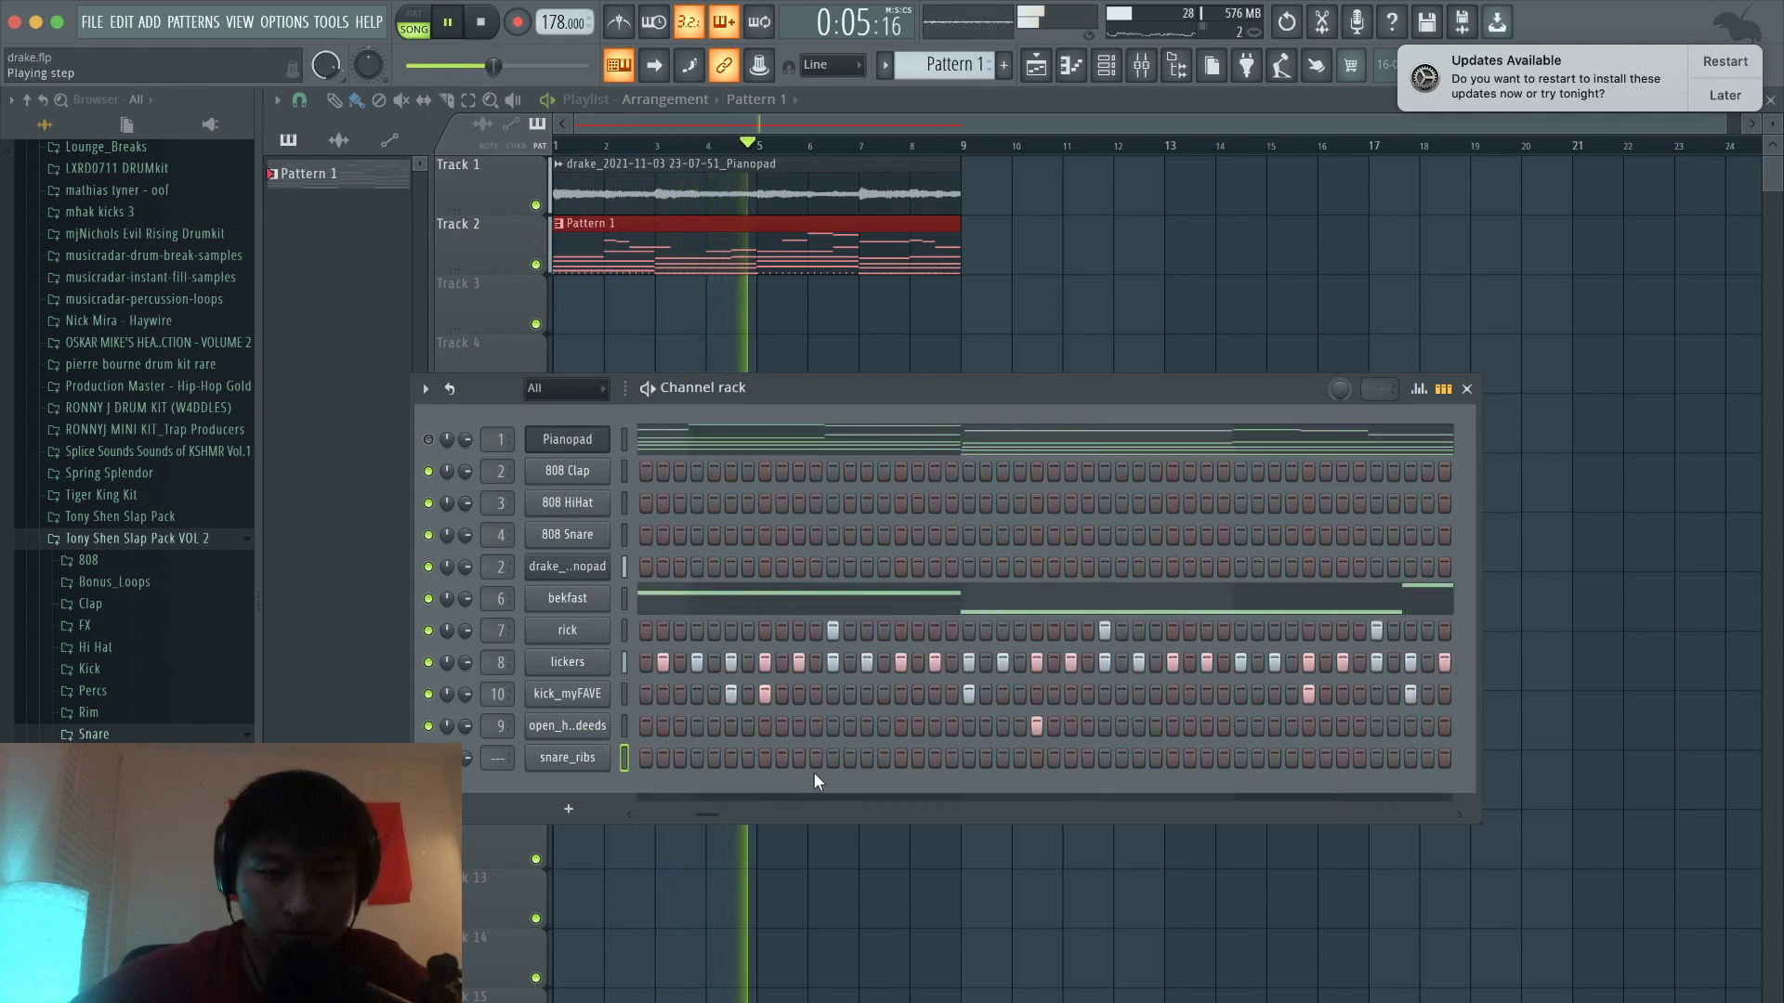
click(662, 757)
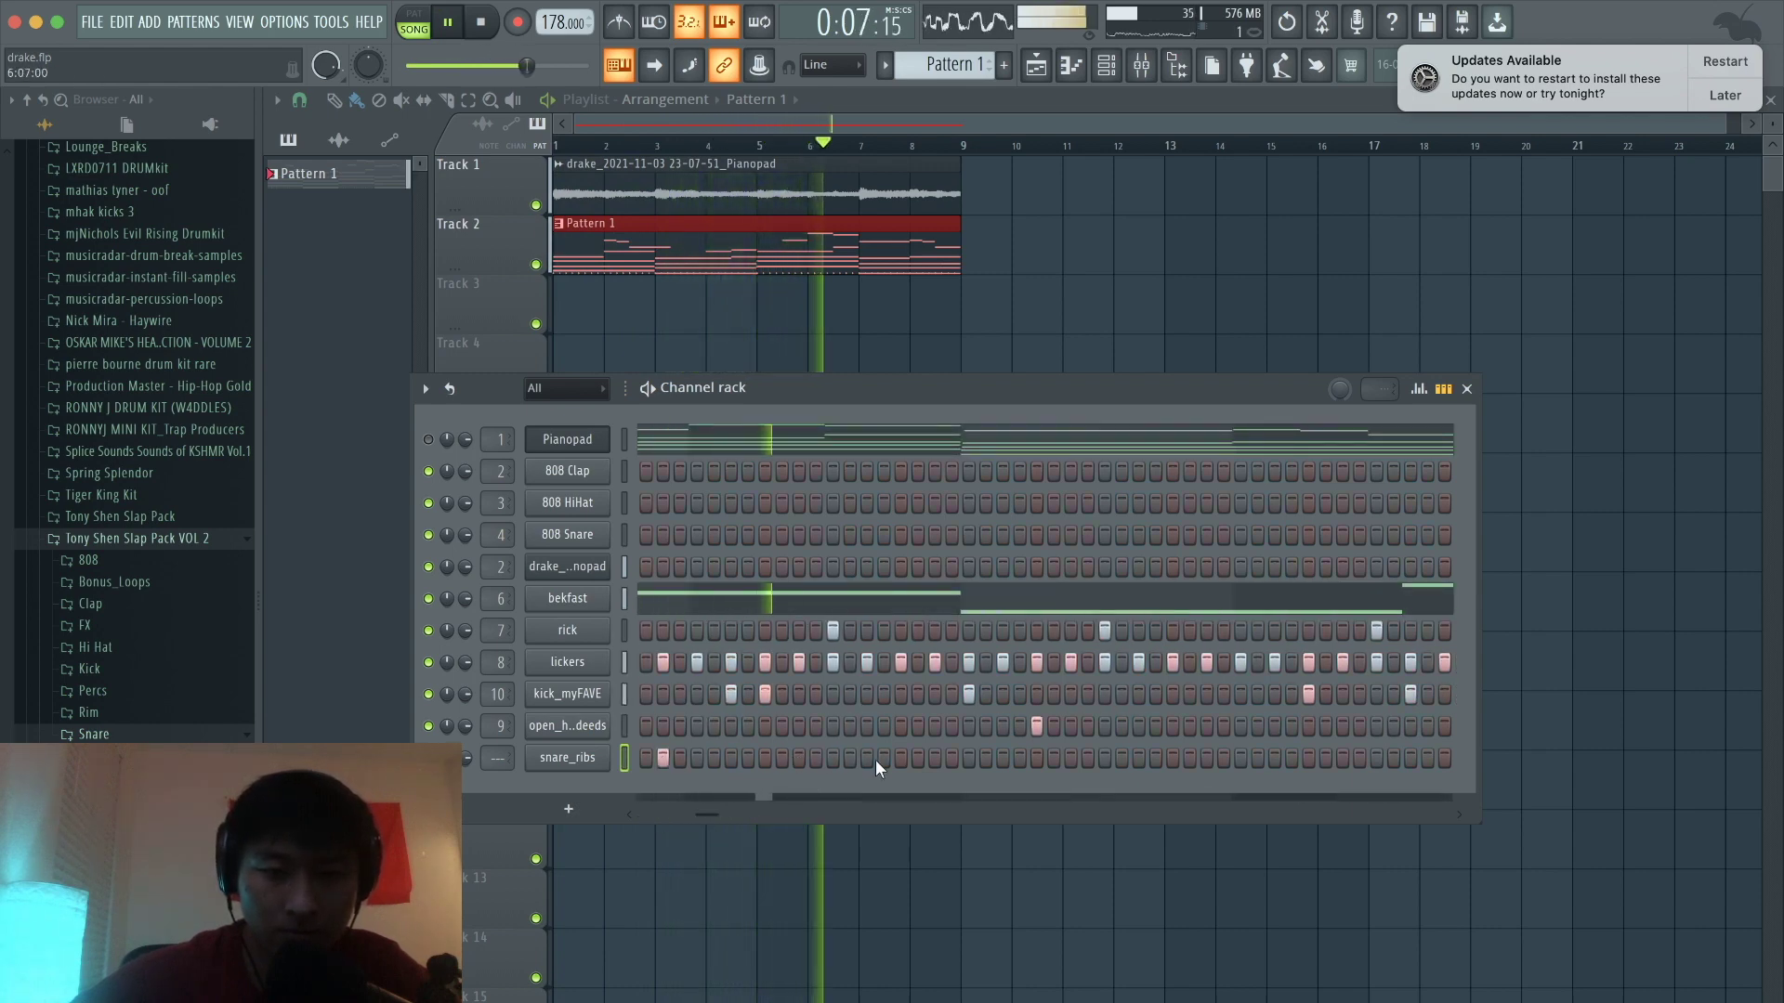
key(space)
key(space)
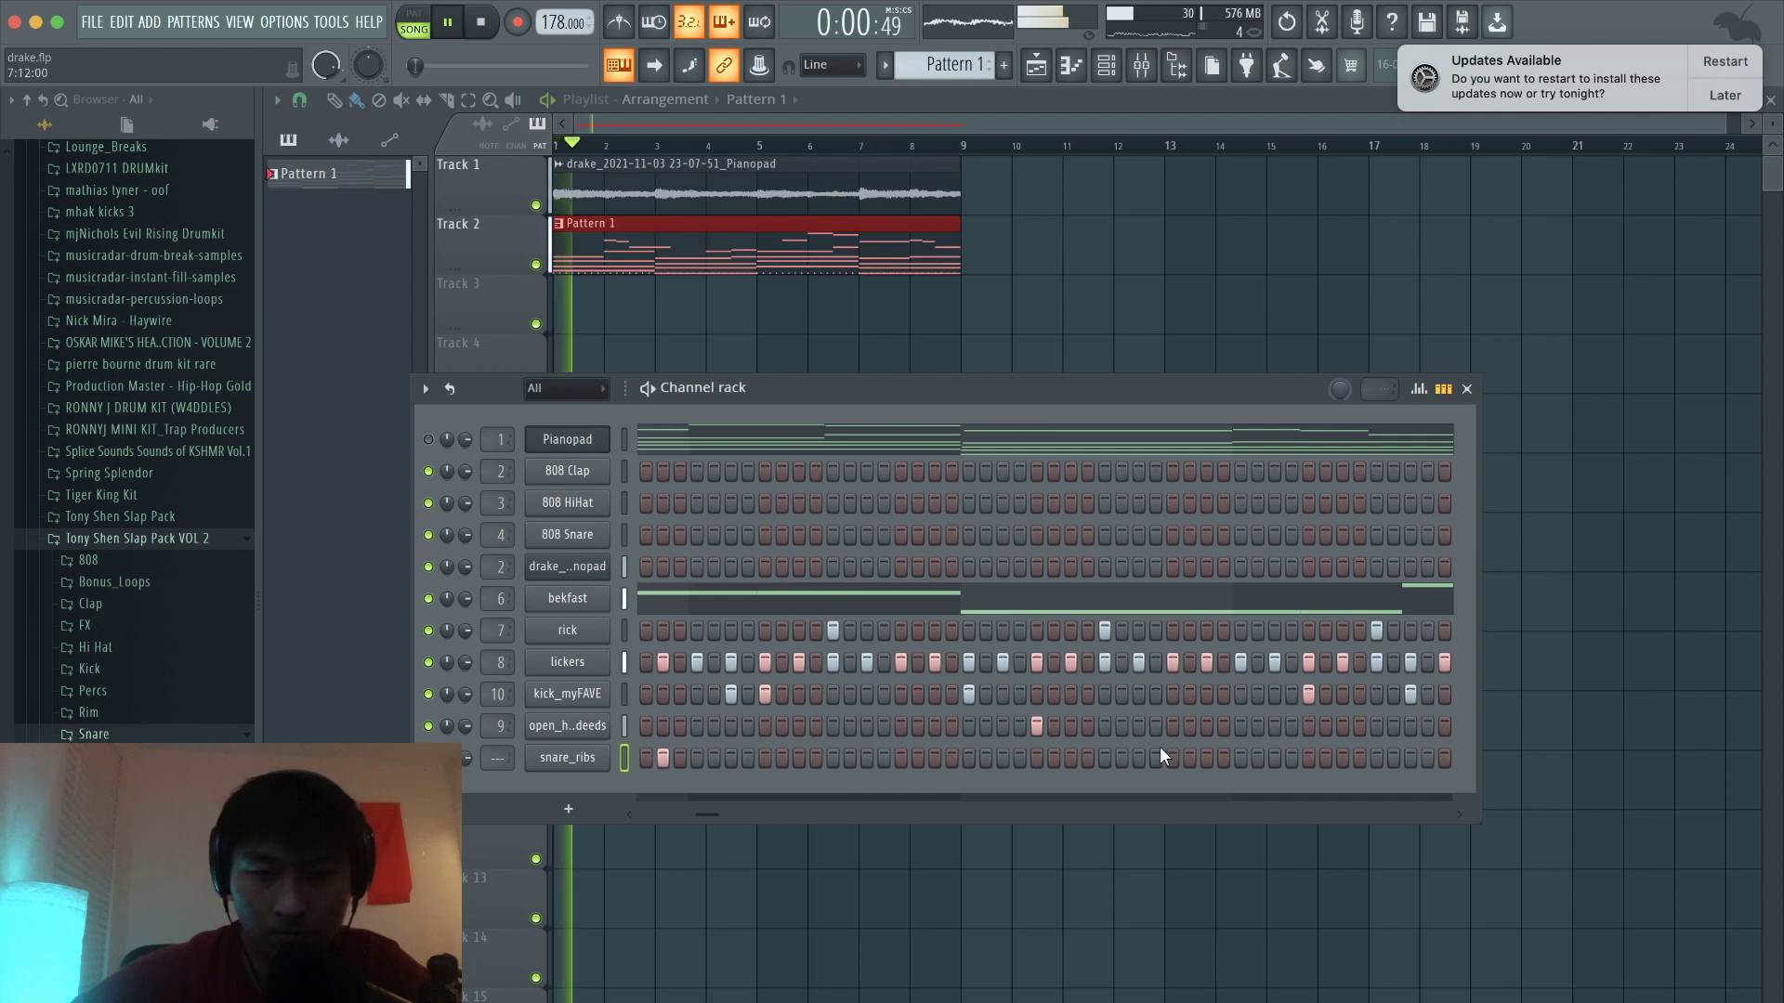
click(1139, 757)
click(1273, 757)
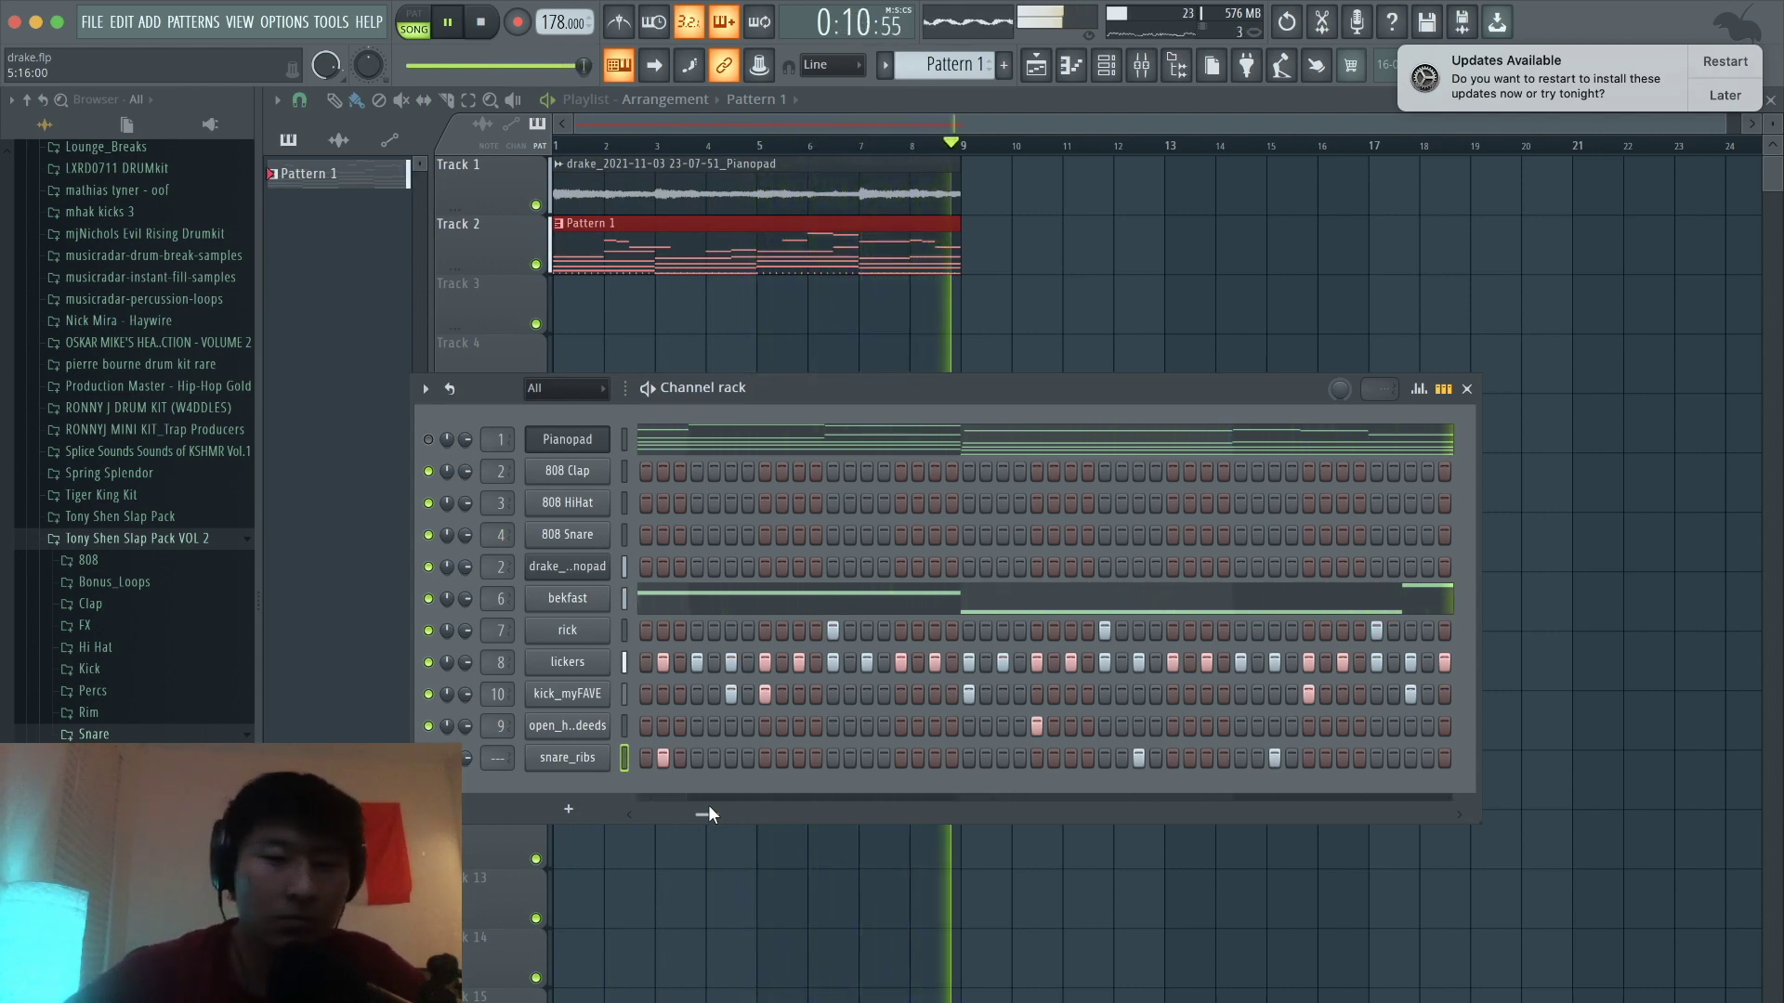
Step: Route the snare_ribs channel to mixer insert 11, lower its fader to about 87%, and listen to the loop in the playlist
click(1143, 65)
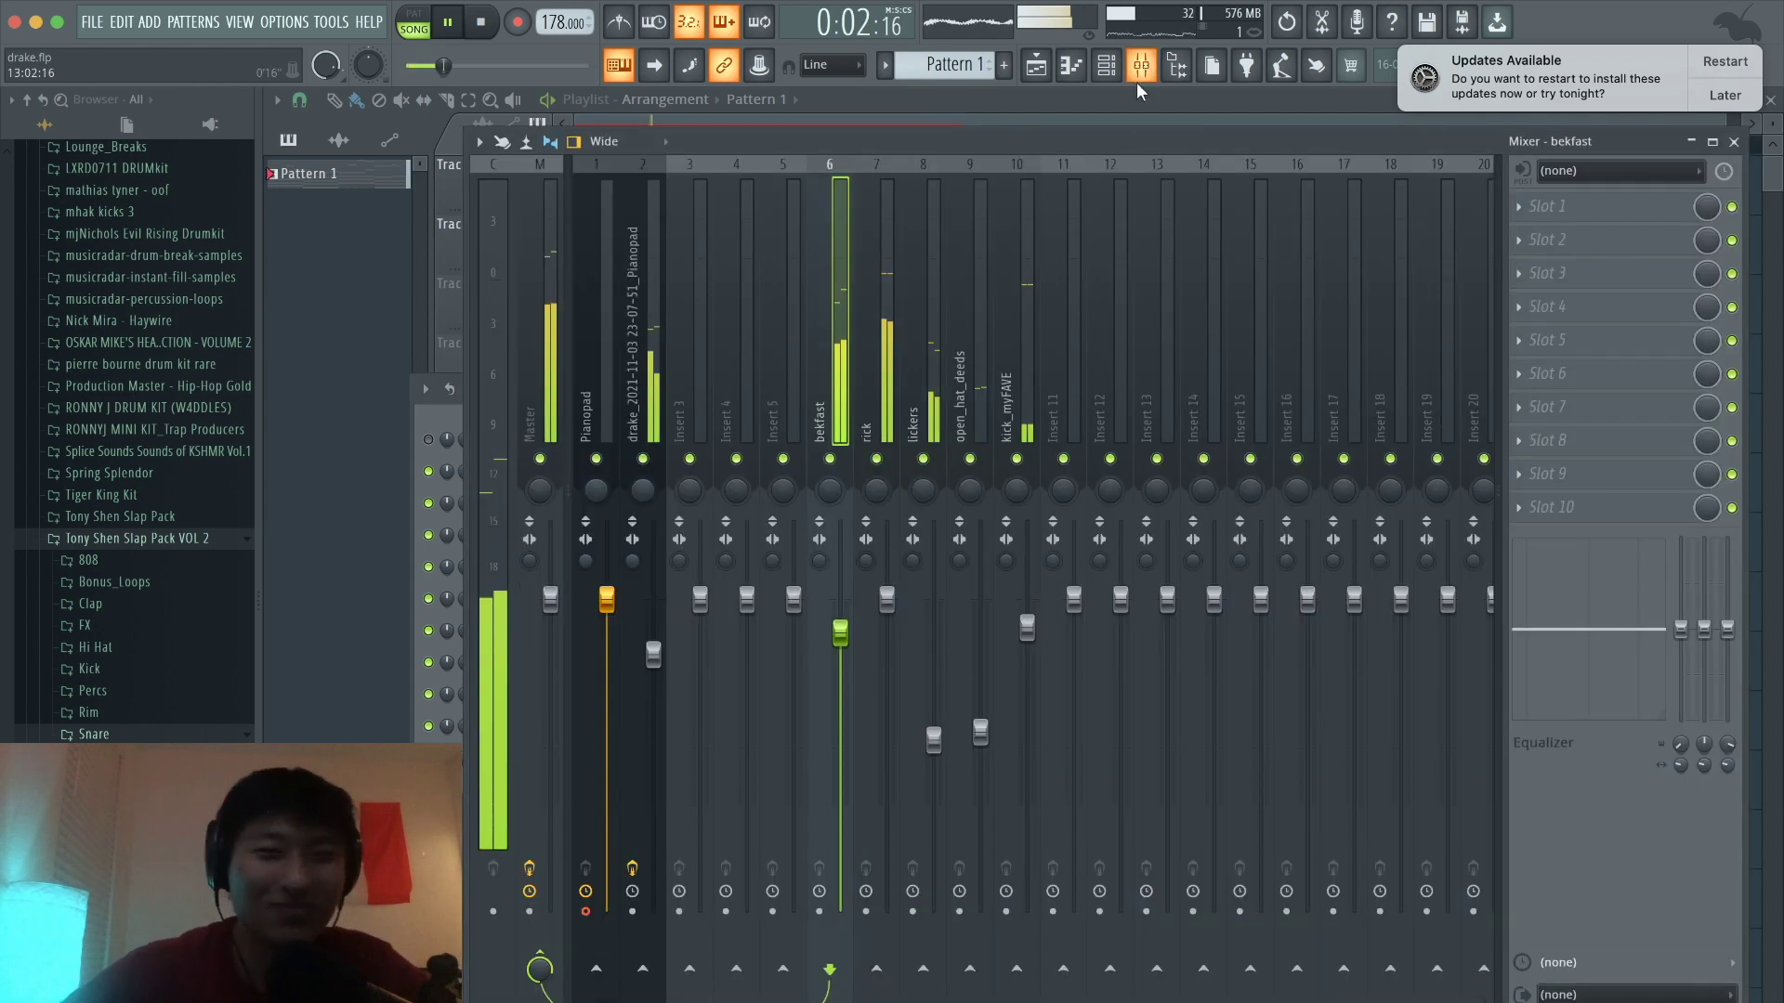
click(1053, 329)
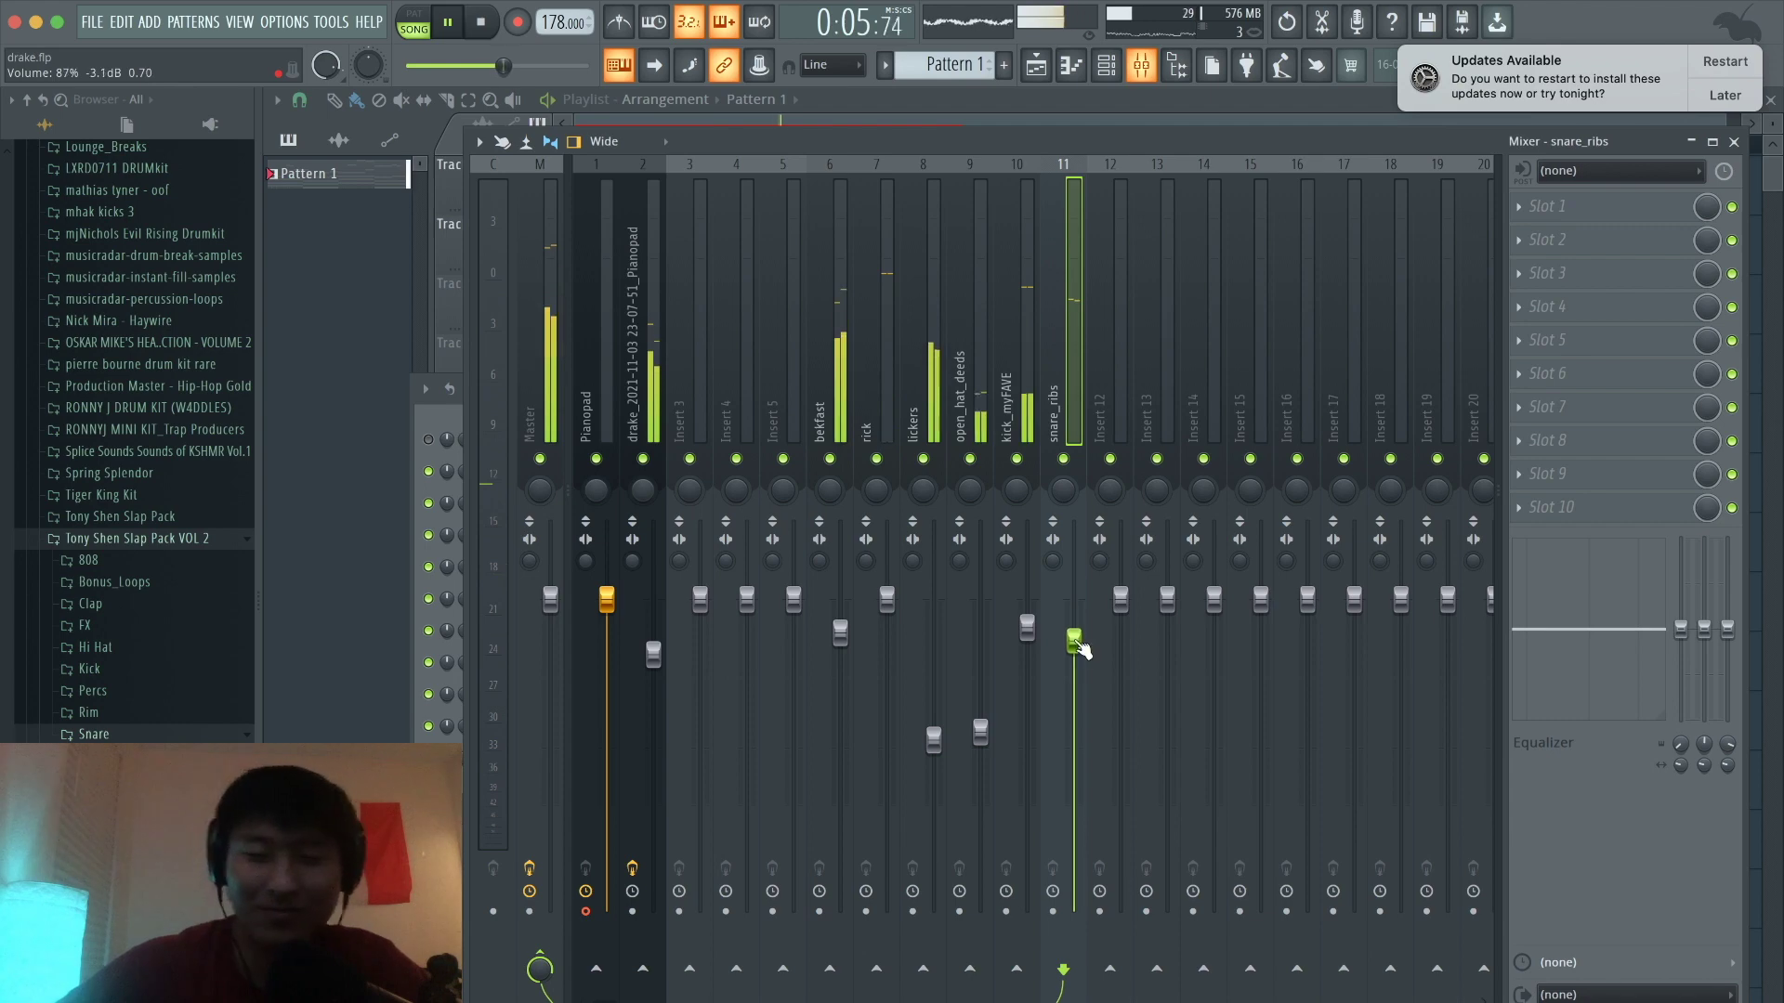
click(1036, 64)
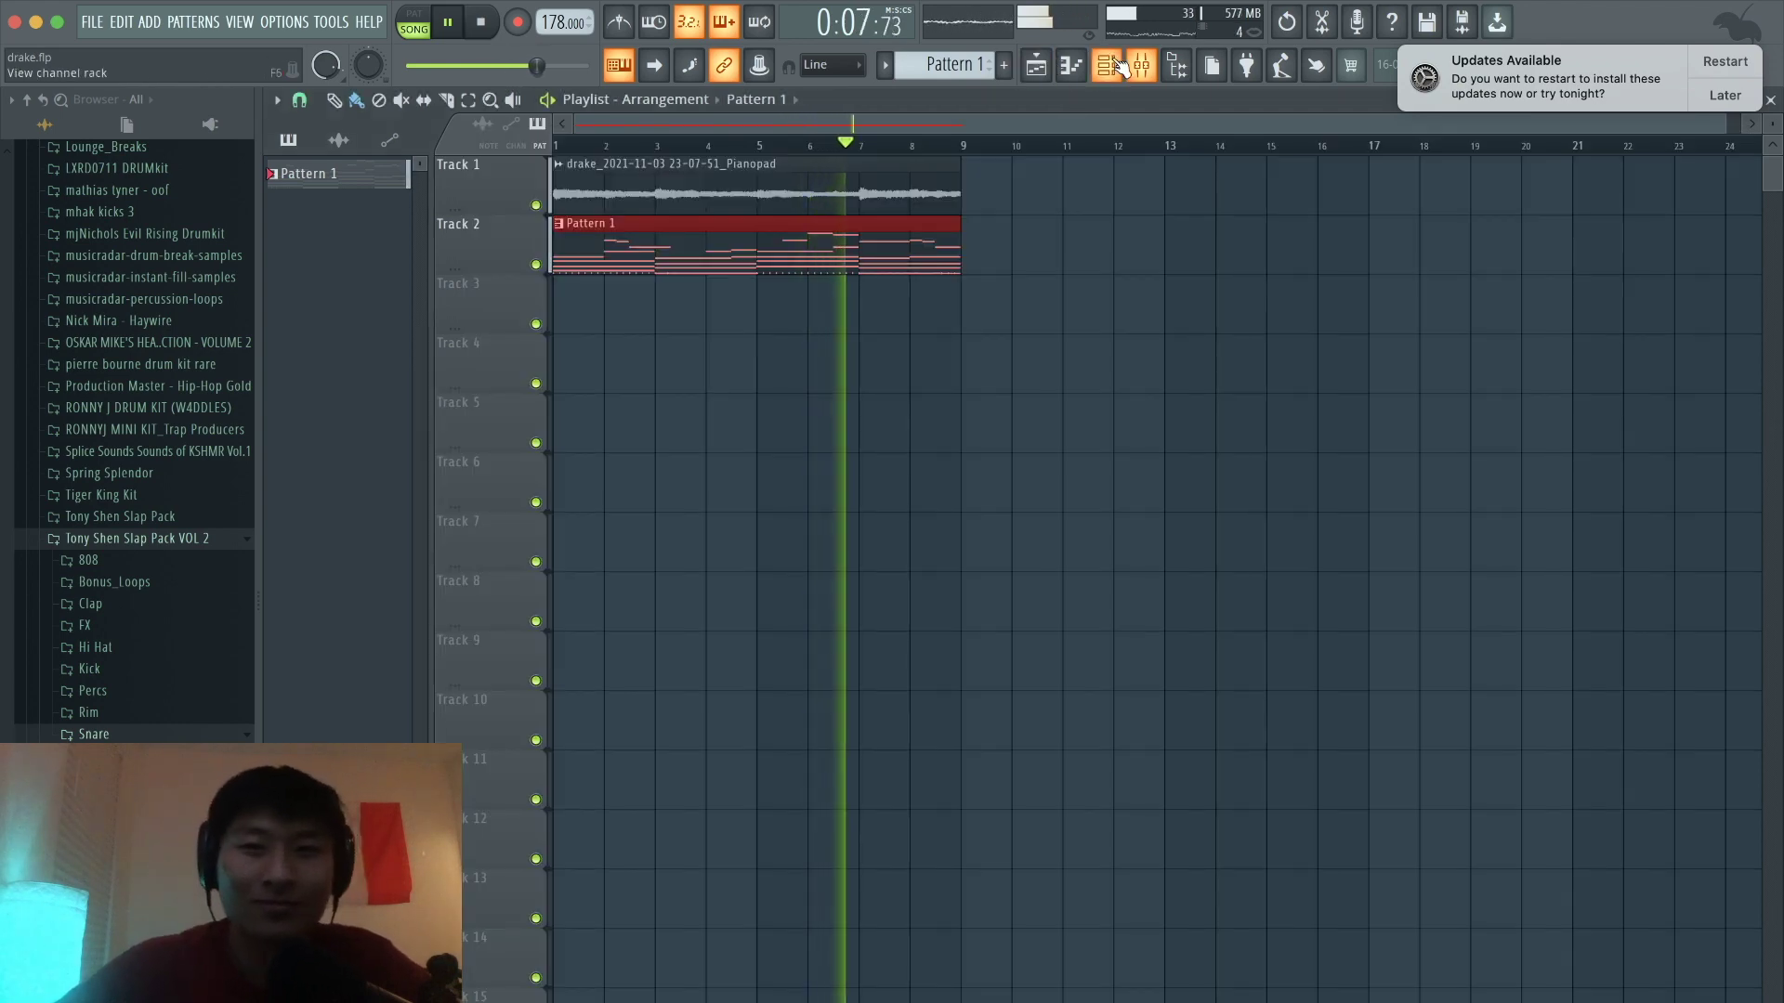
click(1104, 64)
click(1063, 327)
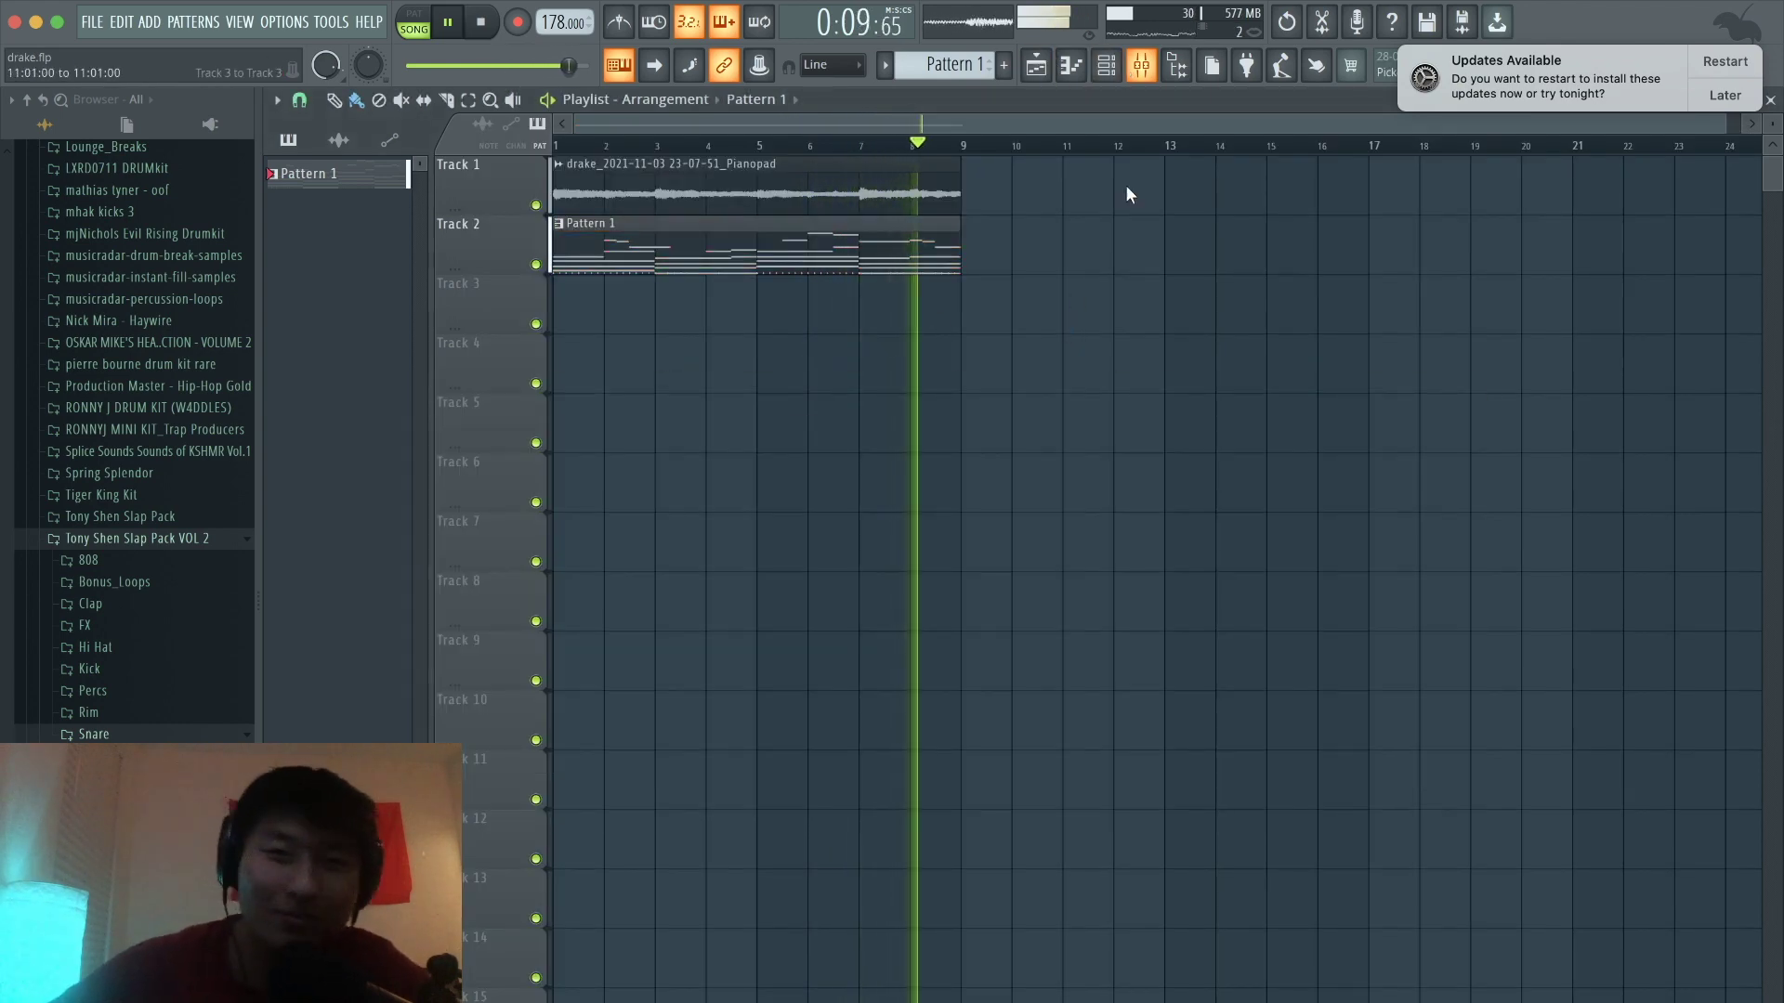
Step: Stop playback and add FLEX as a new instrument channel
click(1104, 64)
key(space)
click(585, 807)
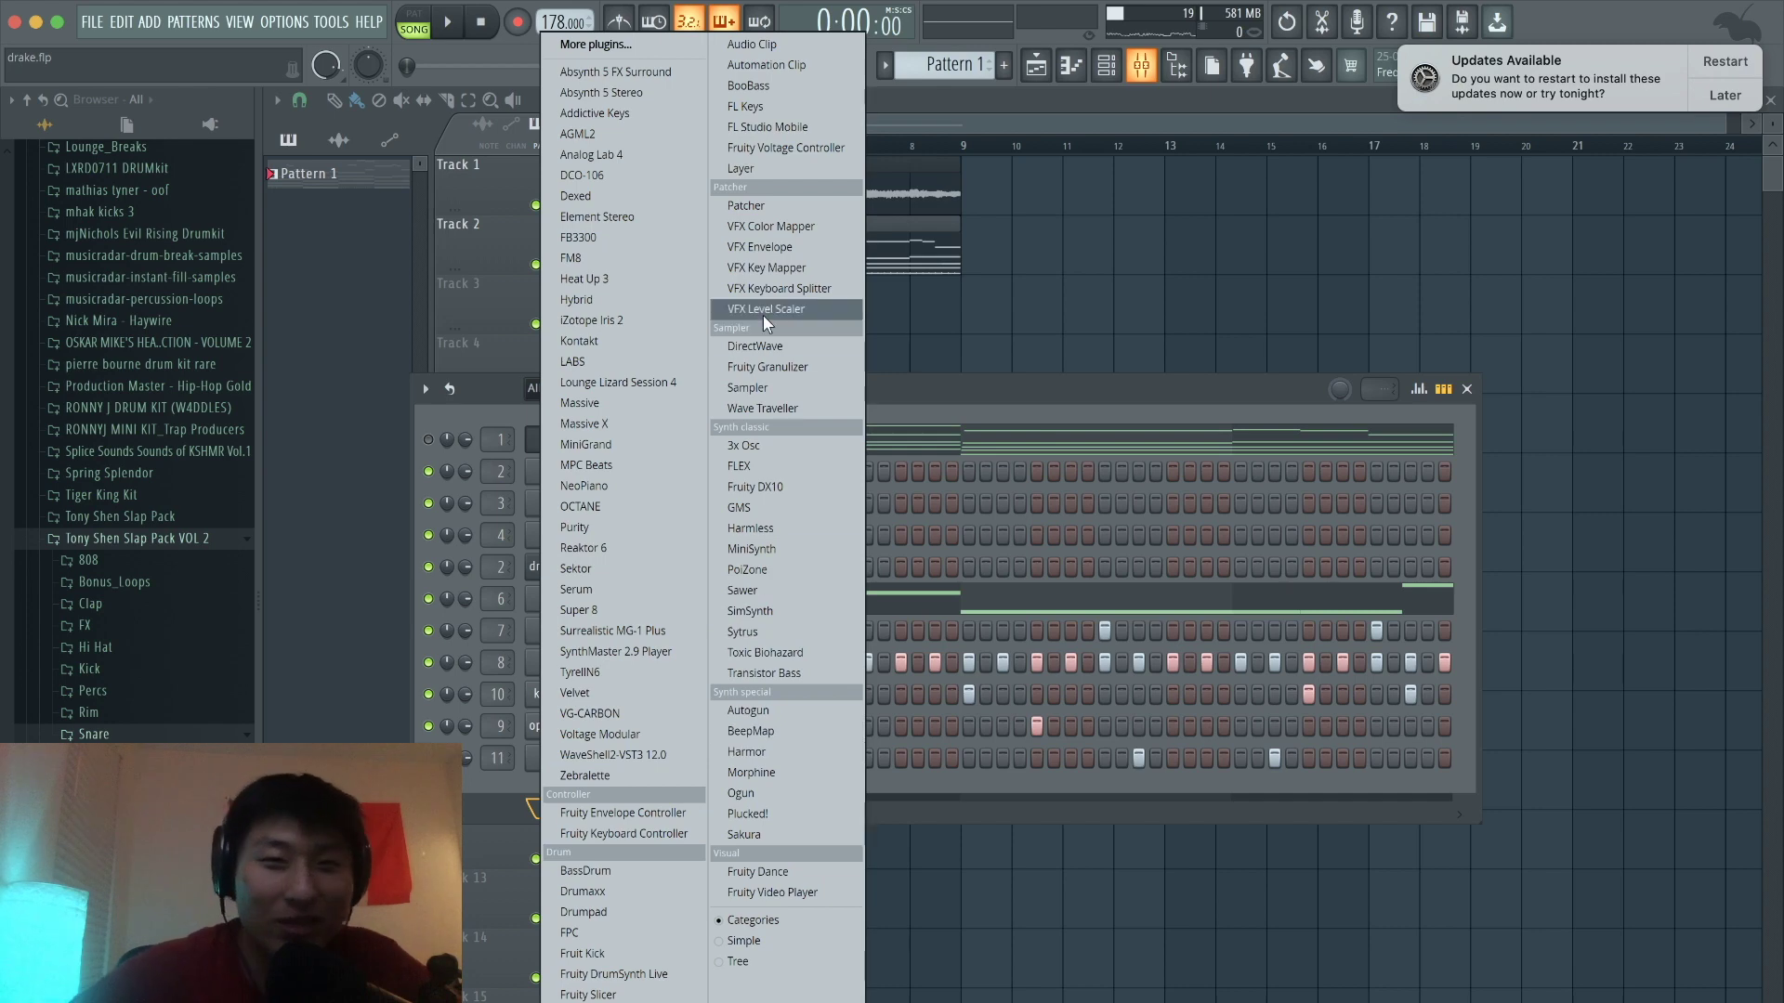
click(768, 465)
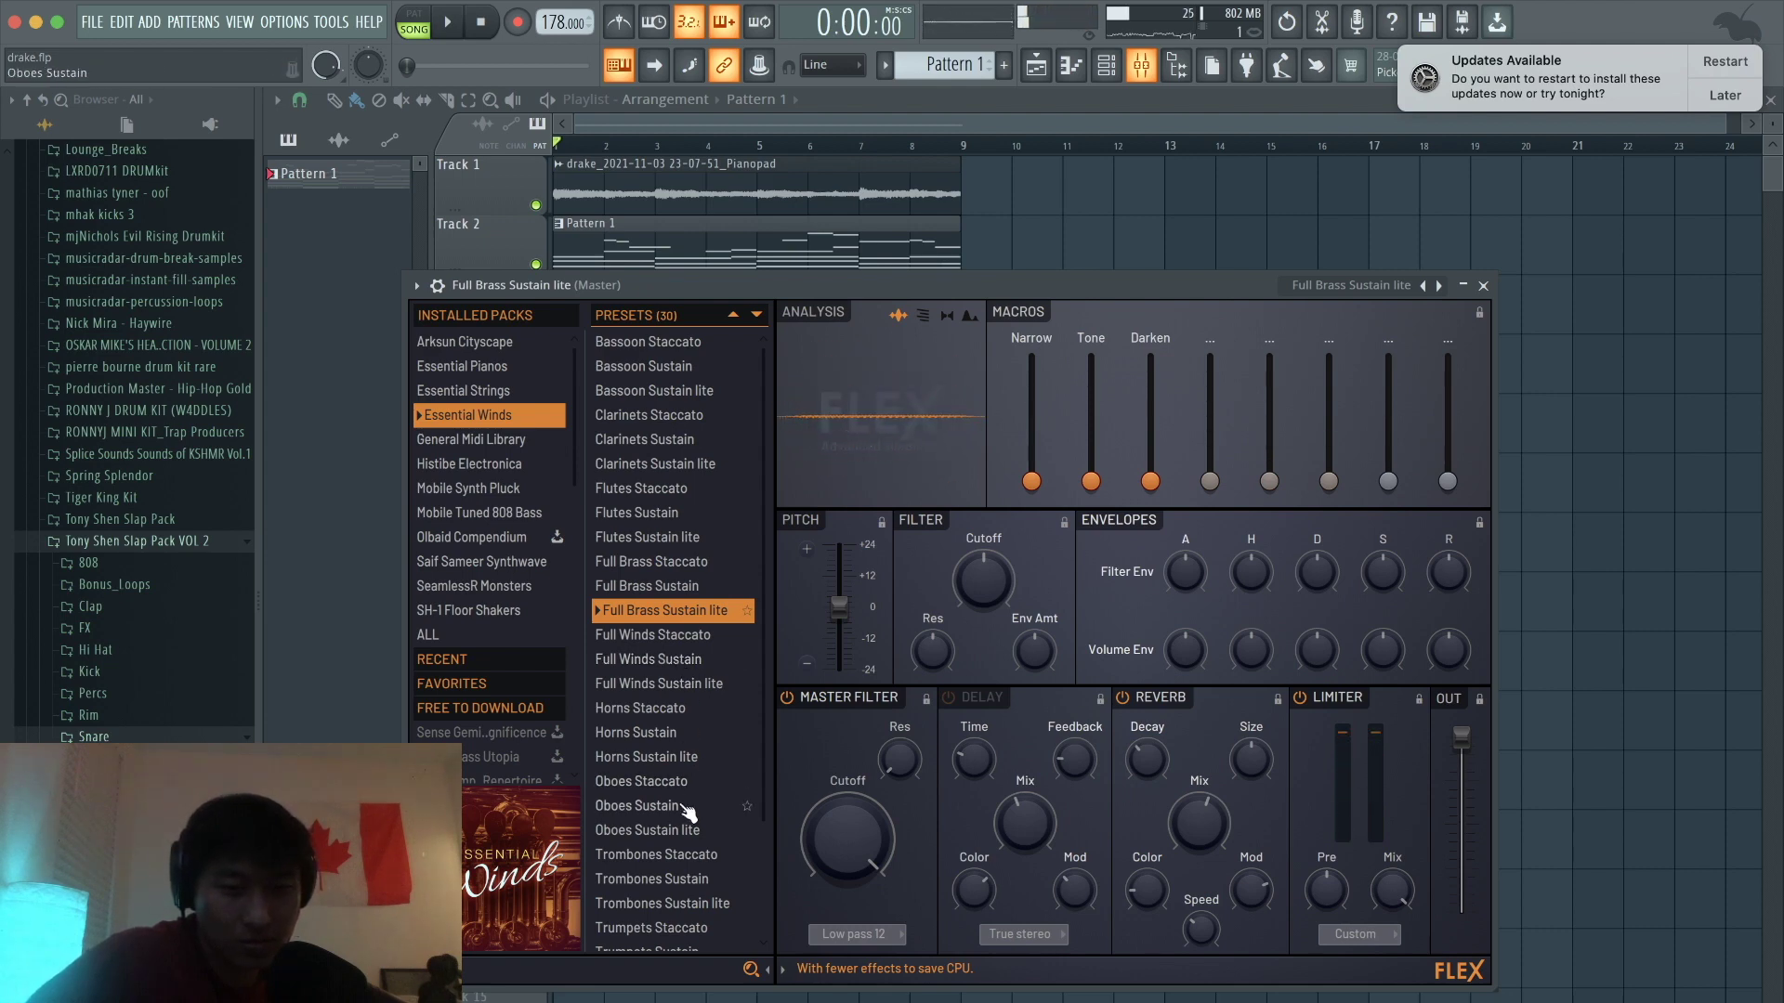
Step: Audition the Trombones Staccato preset in FLEX's Essential Winds pack, and load Trumpets Staccato
click(679, 854)
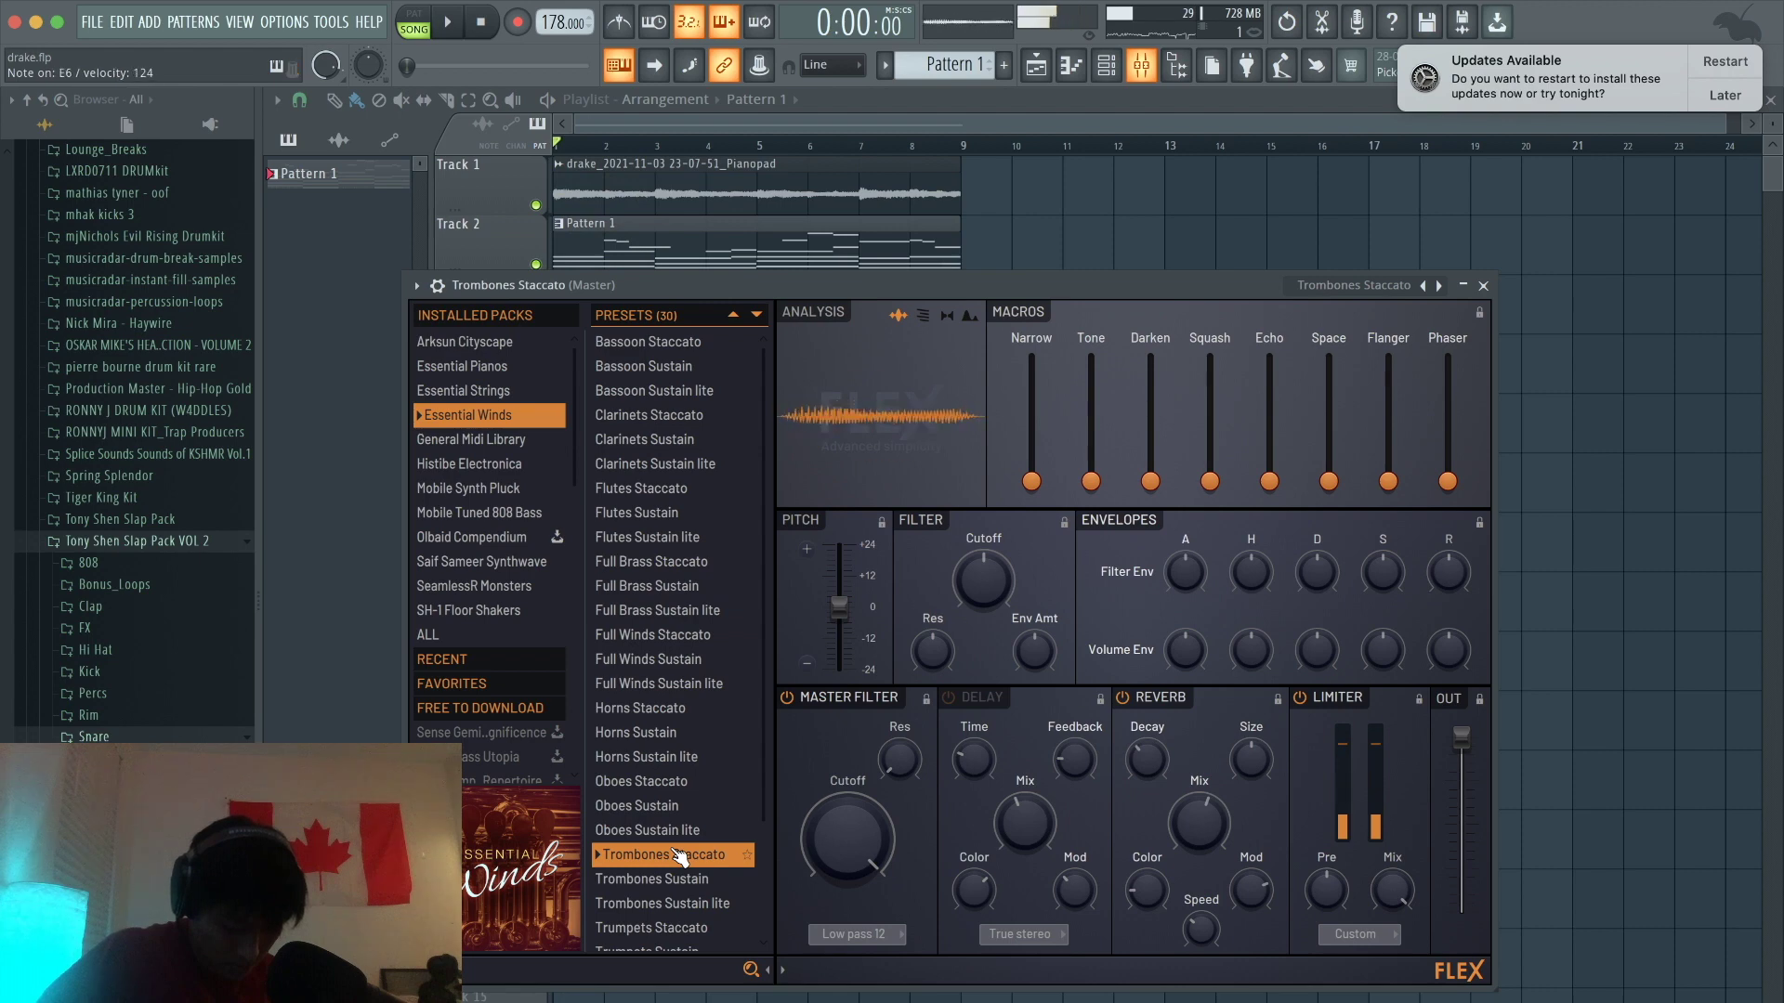
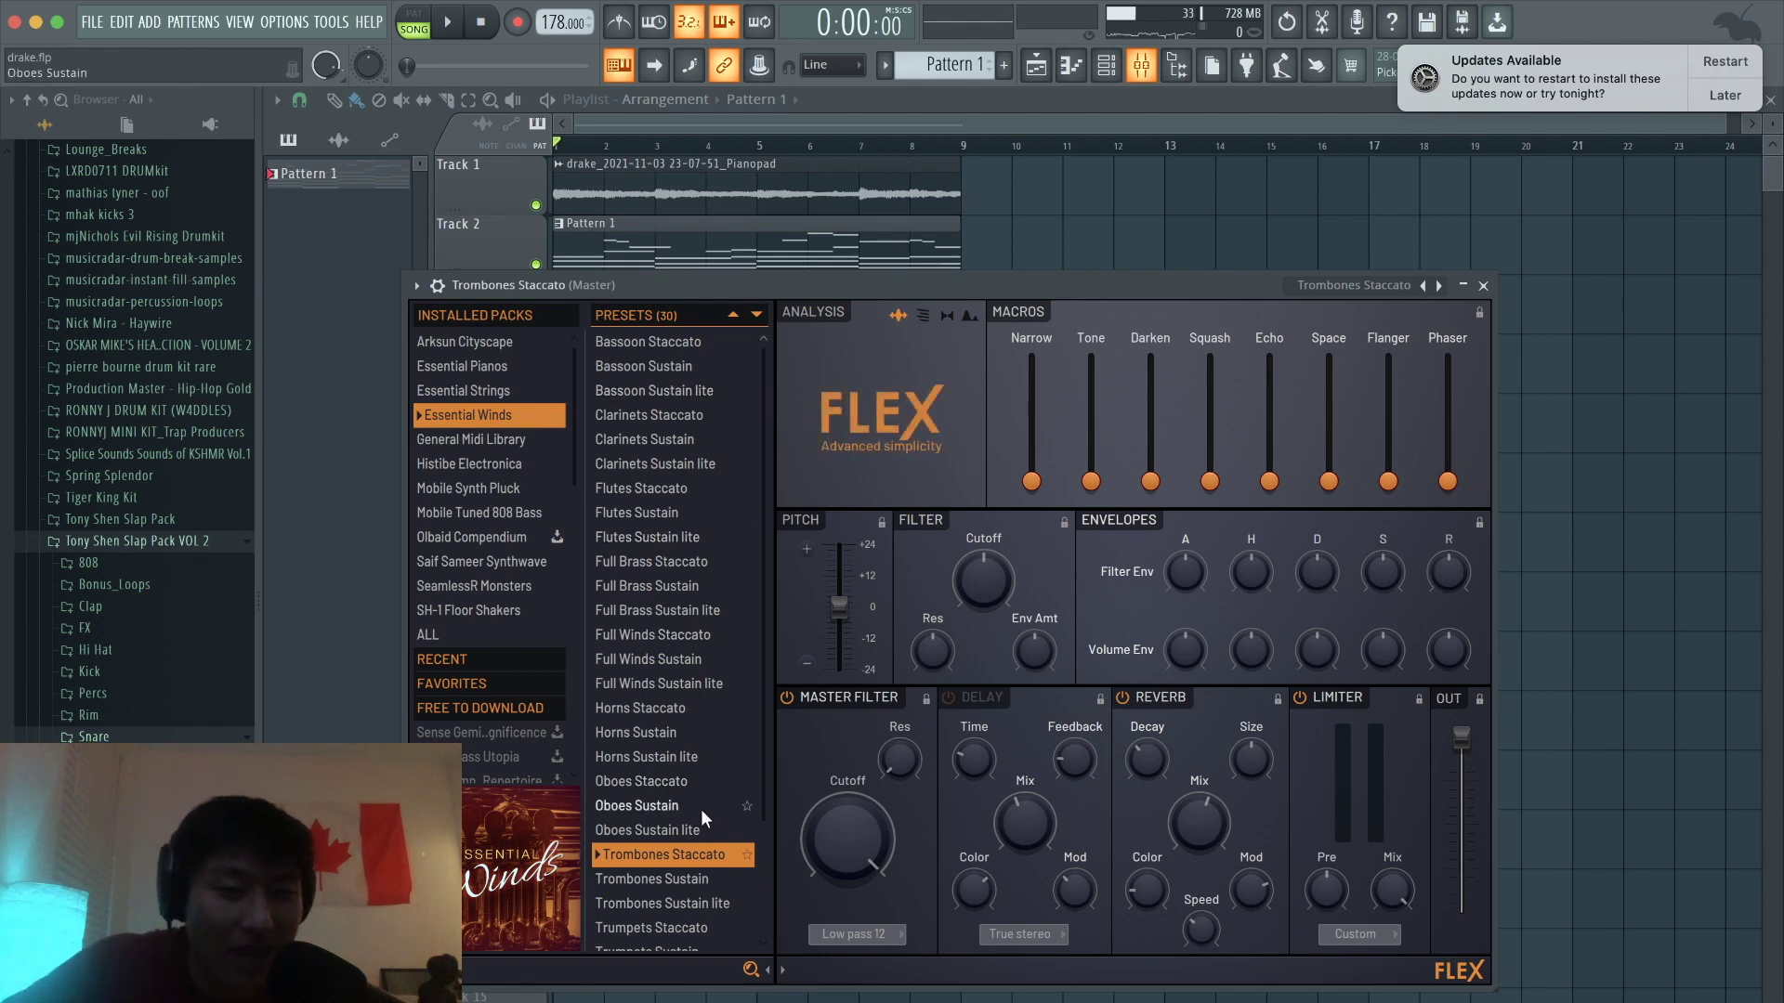
key(Down)
key(Down)
key(Down)
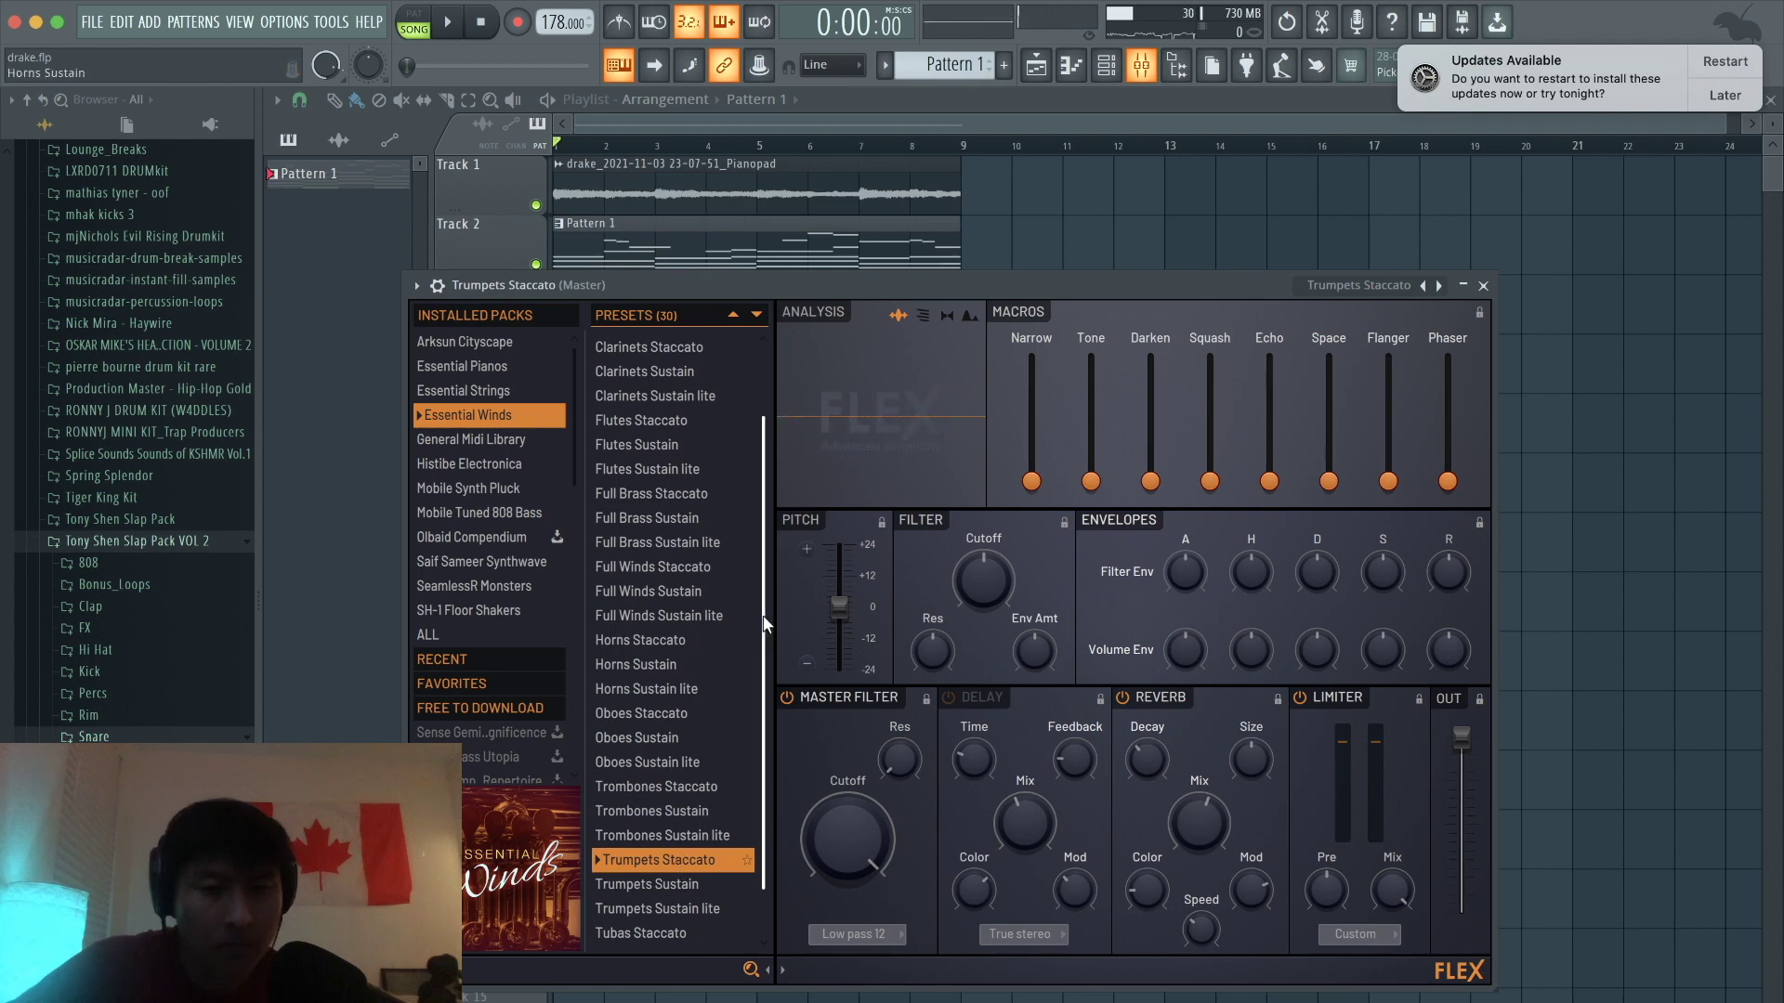
click(1483, 286)
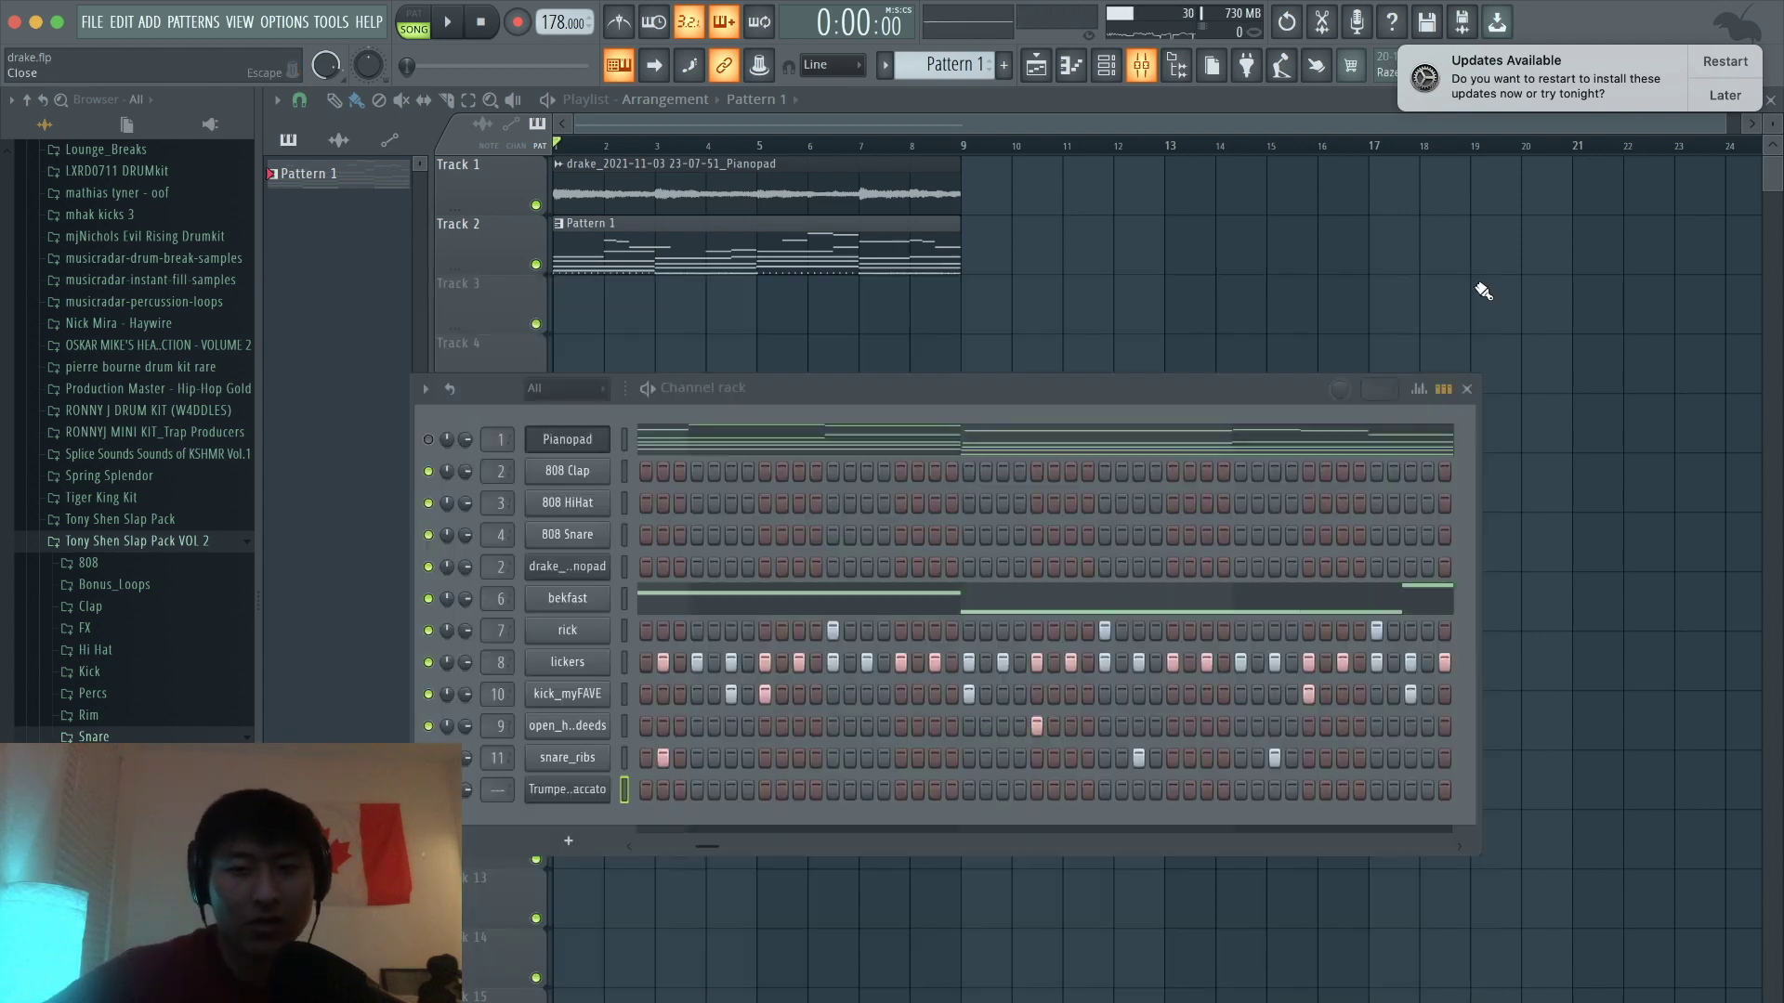
Step: Open Pattern 1's piano roll on the Trumpets Staccato channel
click(1109, 67)
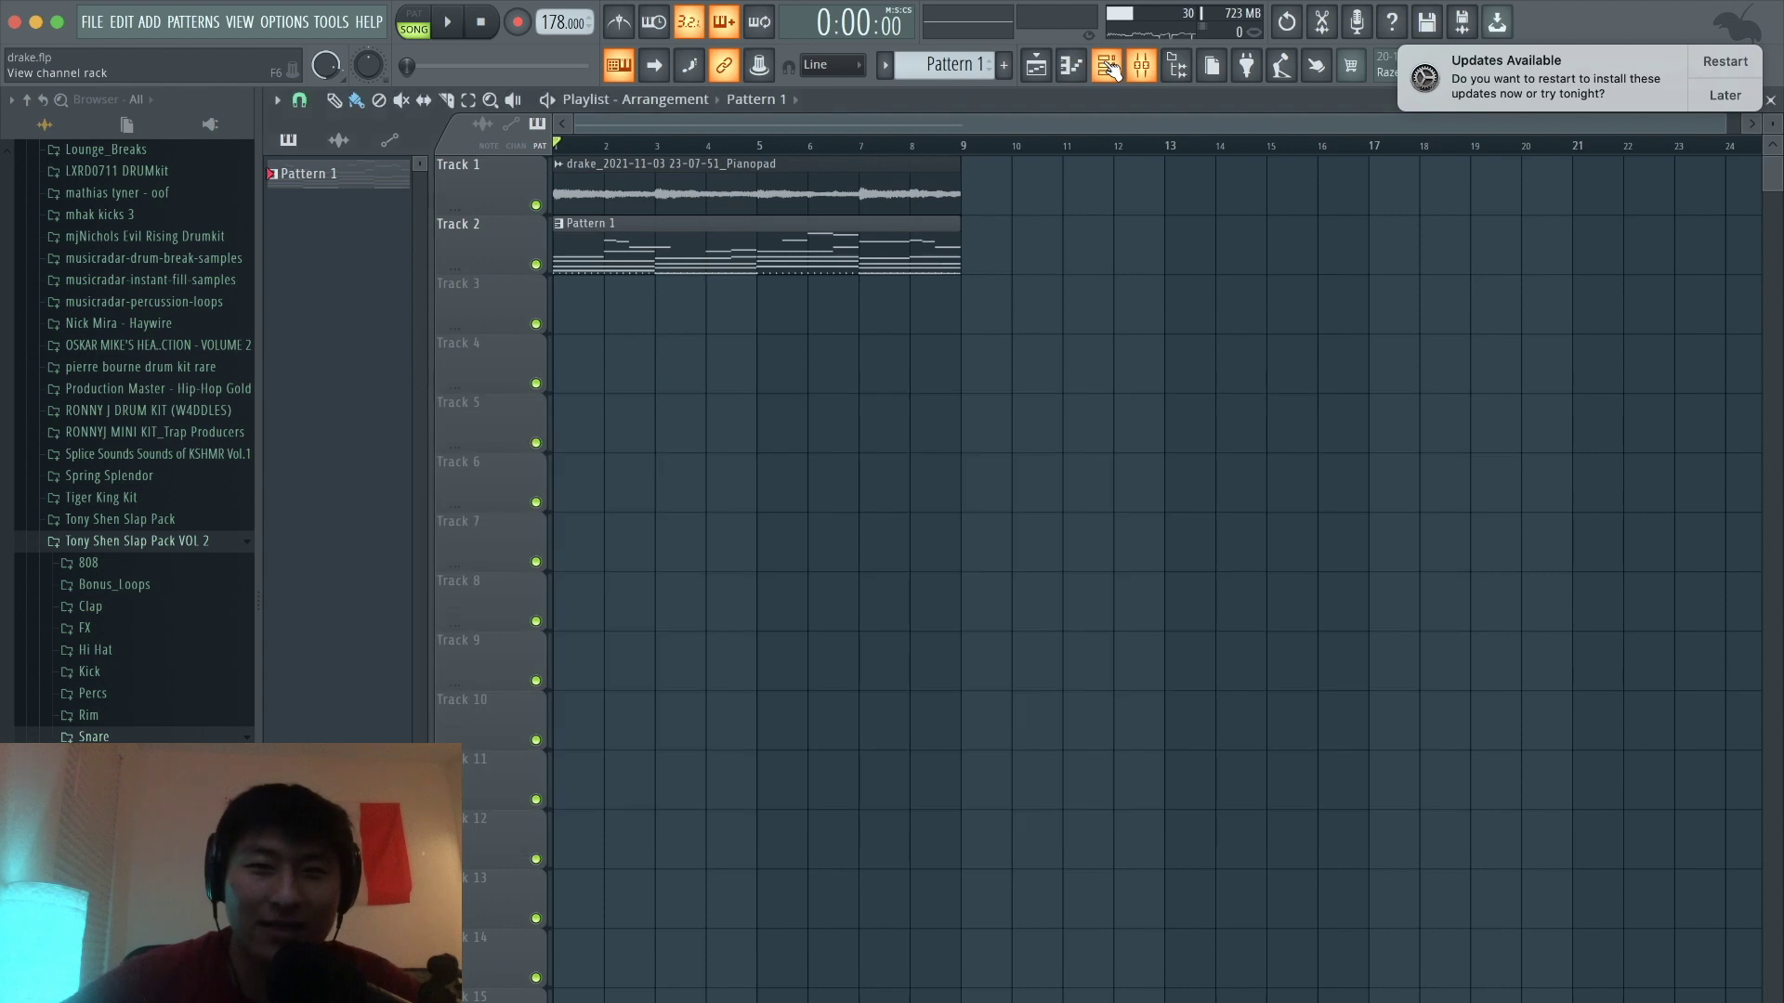
double_click(756, 229)
click(734, 97)
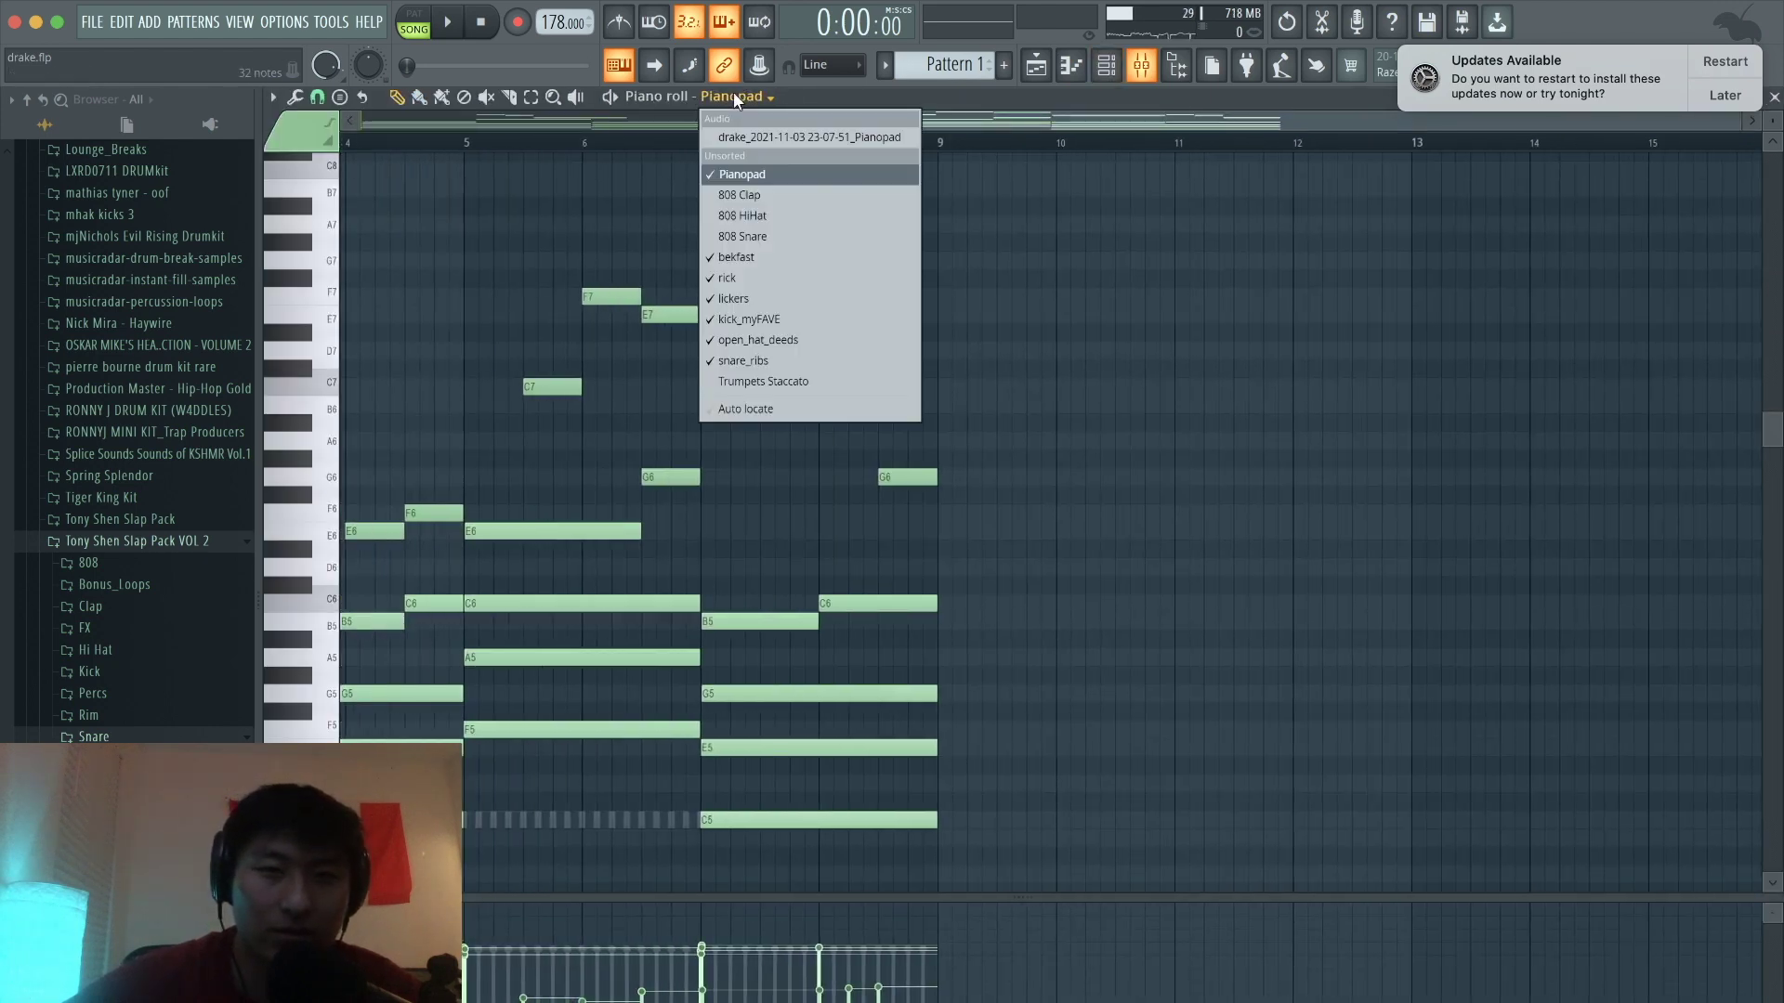
click(743, 381)
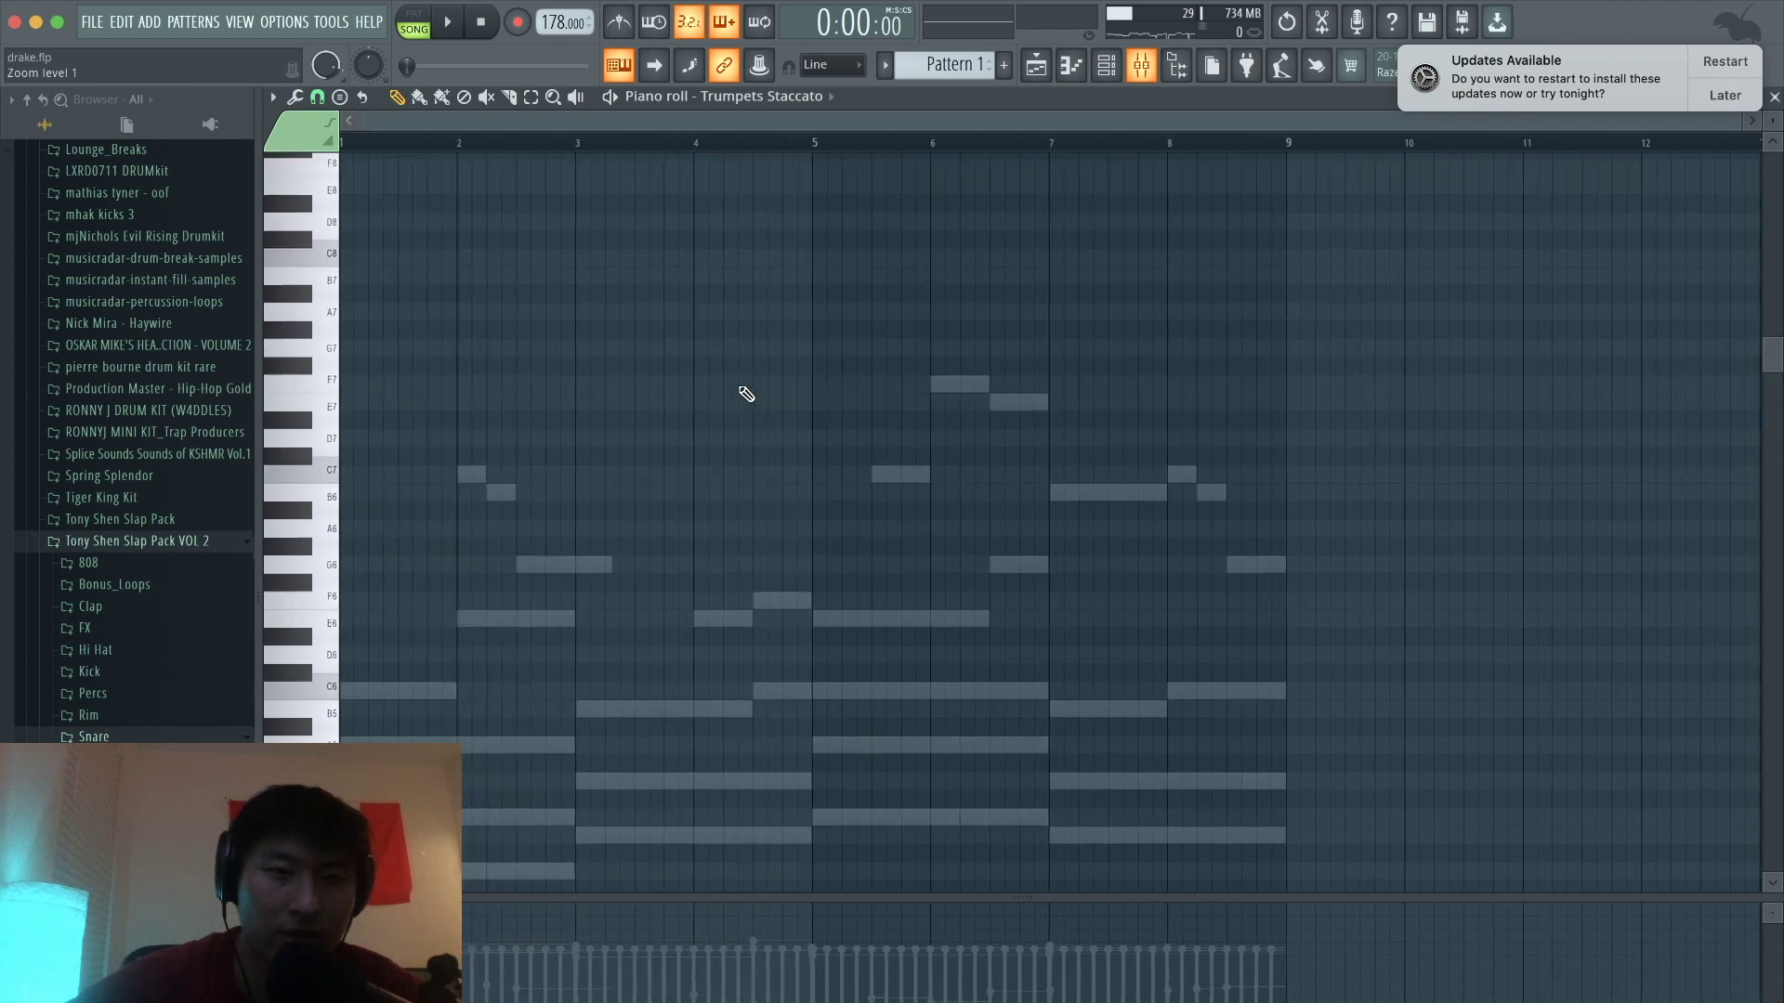
Step: Place four-step notes in bar 1 of the trumpet part: C7 on step 9 and B6 on step 13
scroll(746, 394, up, 2)
key(space)
key(space)
drag(407, 513, 405, 582)
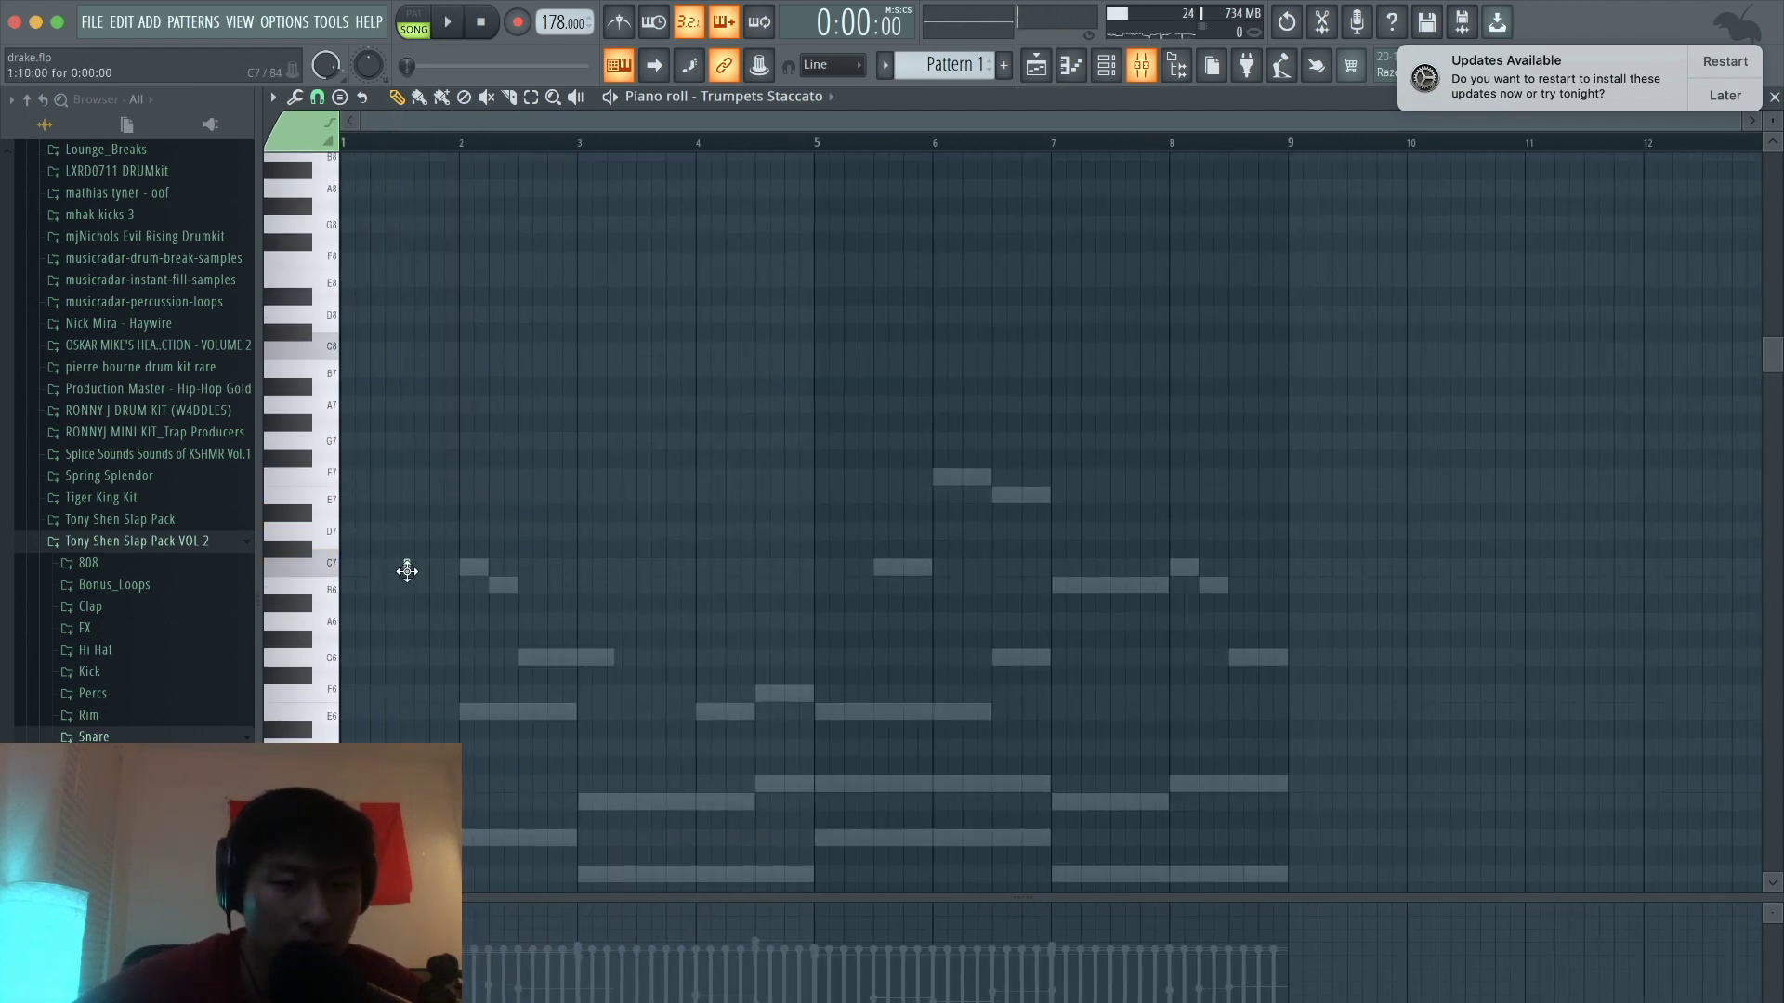
scroll(407, 571, up, 3)
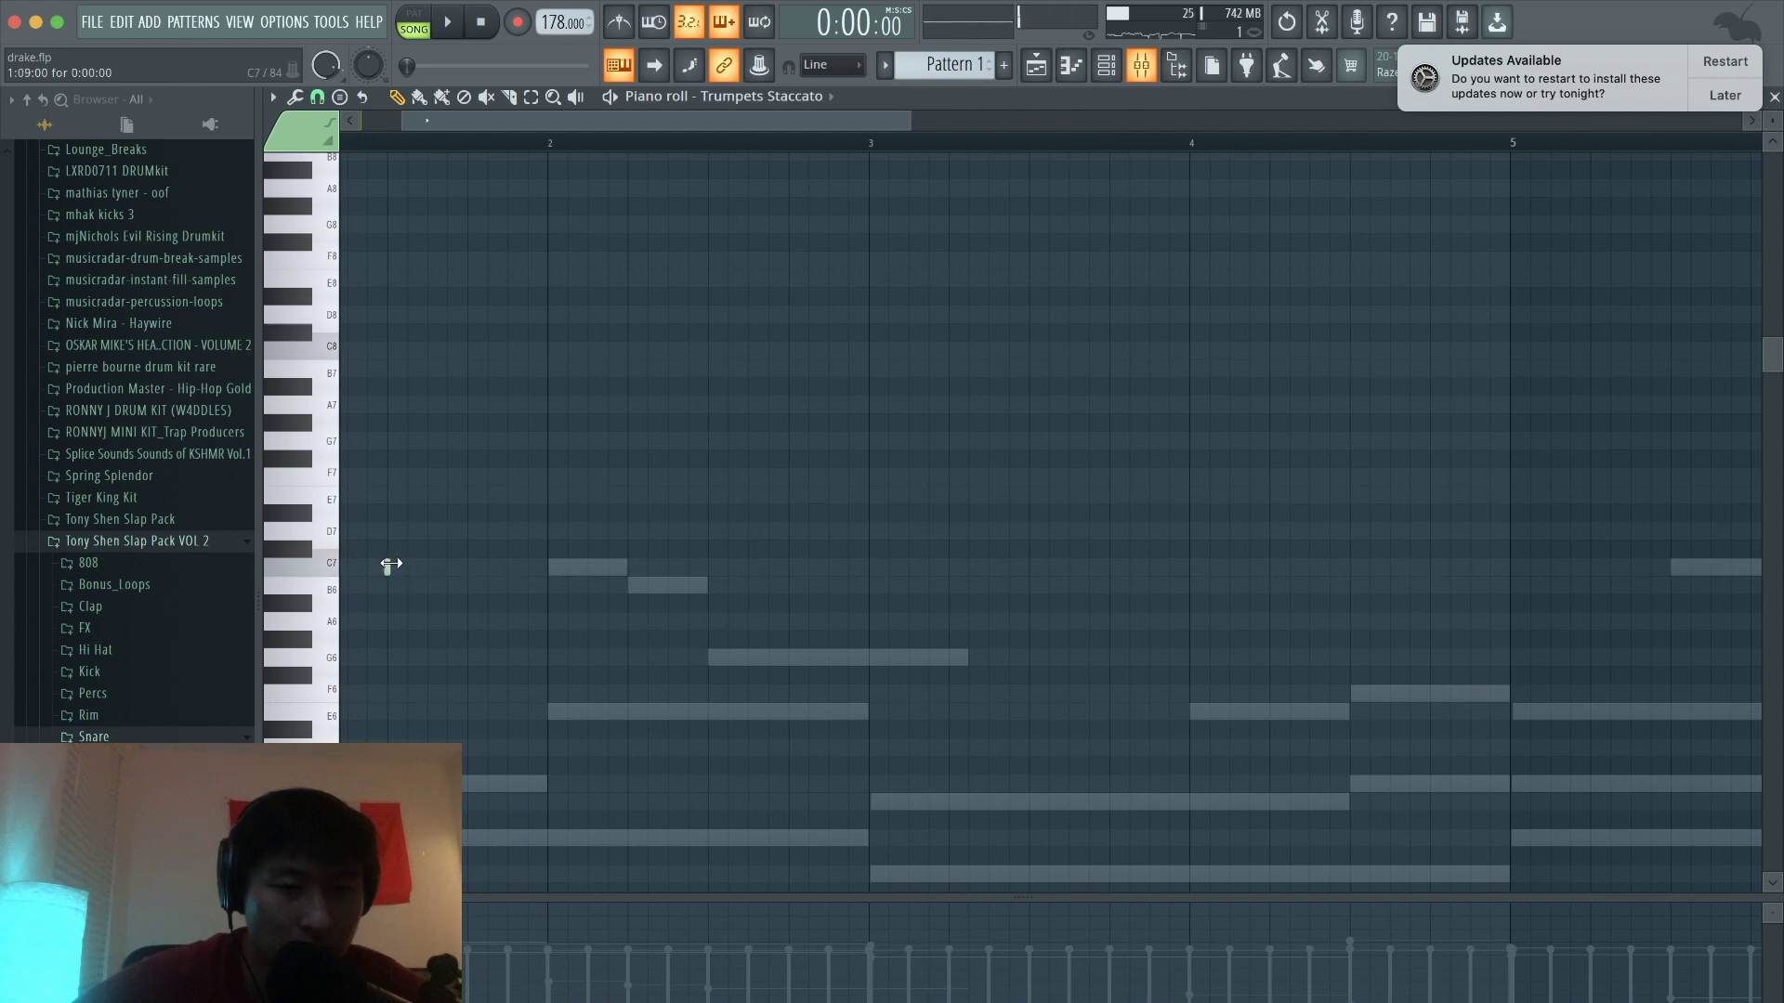
click(470, 585)
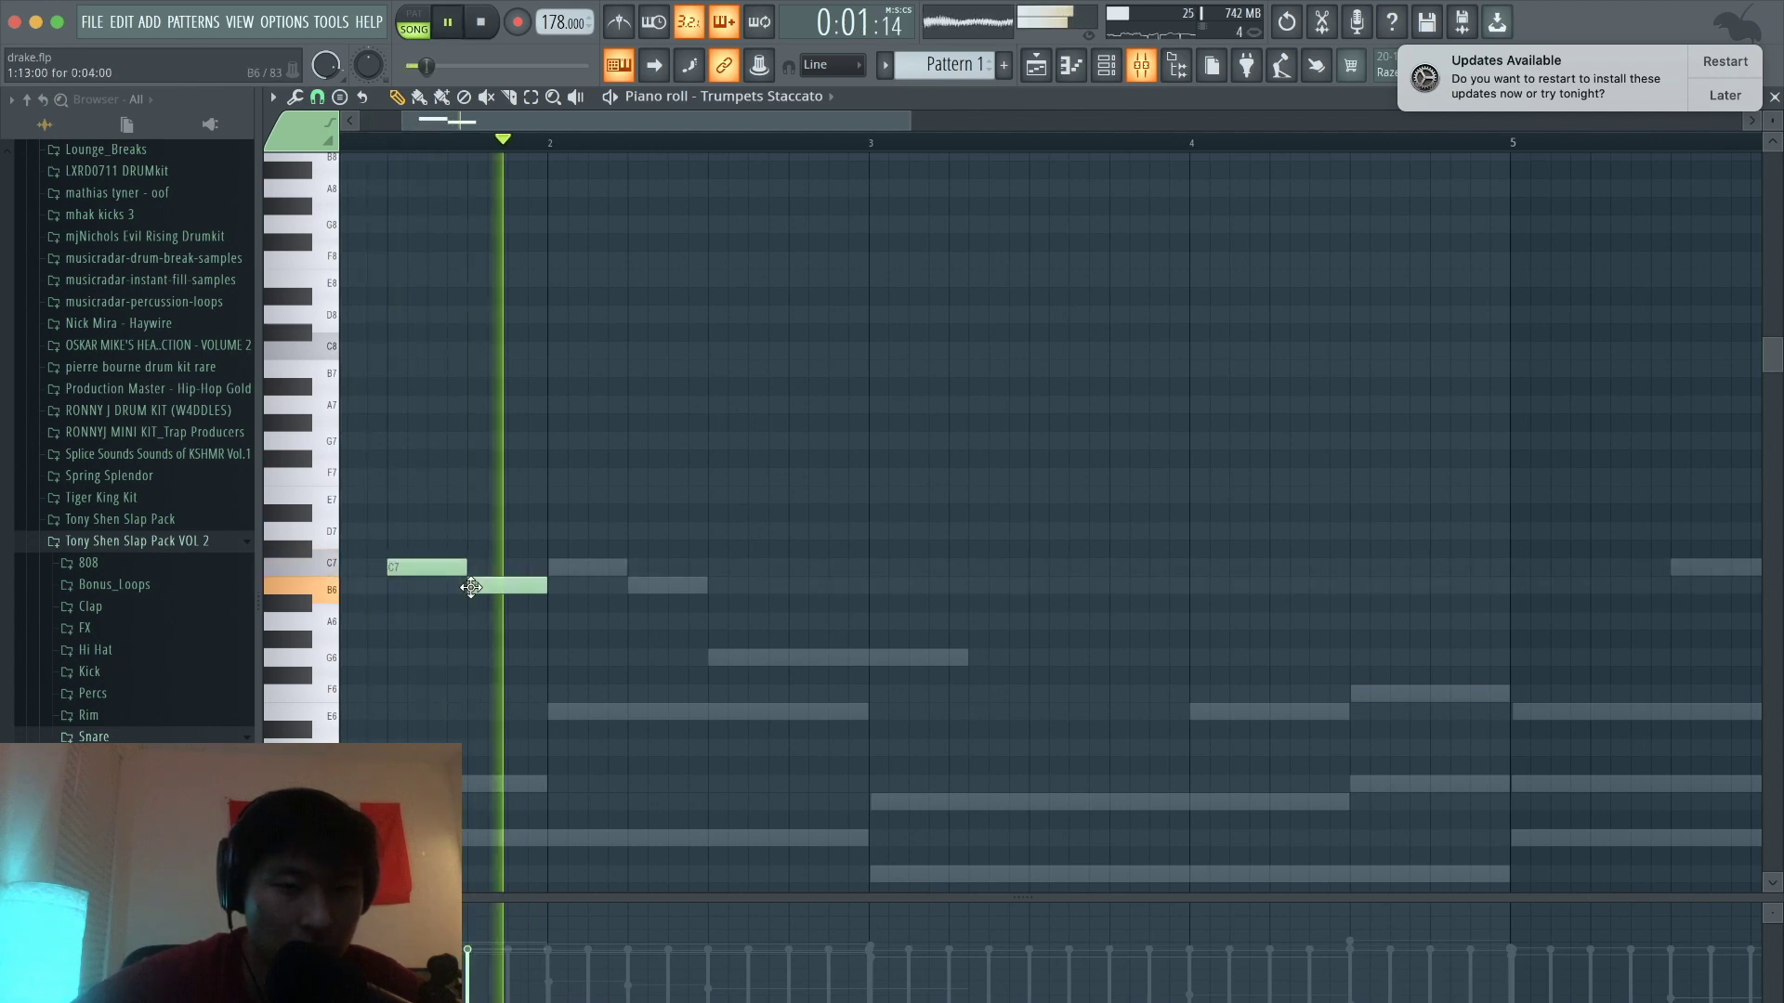
Step: Add G6 on step 9 and E6 on step 13 of bar 2, and play the melody back
key(space)
drag(711, 706, 710, 656)
click(796, 714)
key(space)
scroll(1152, 519, down, 2)
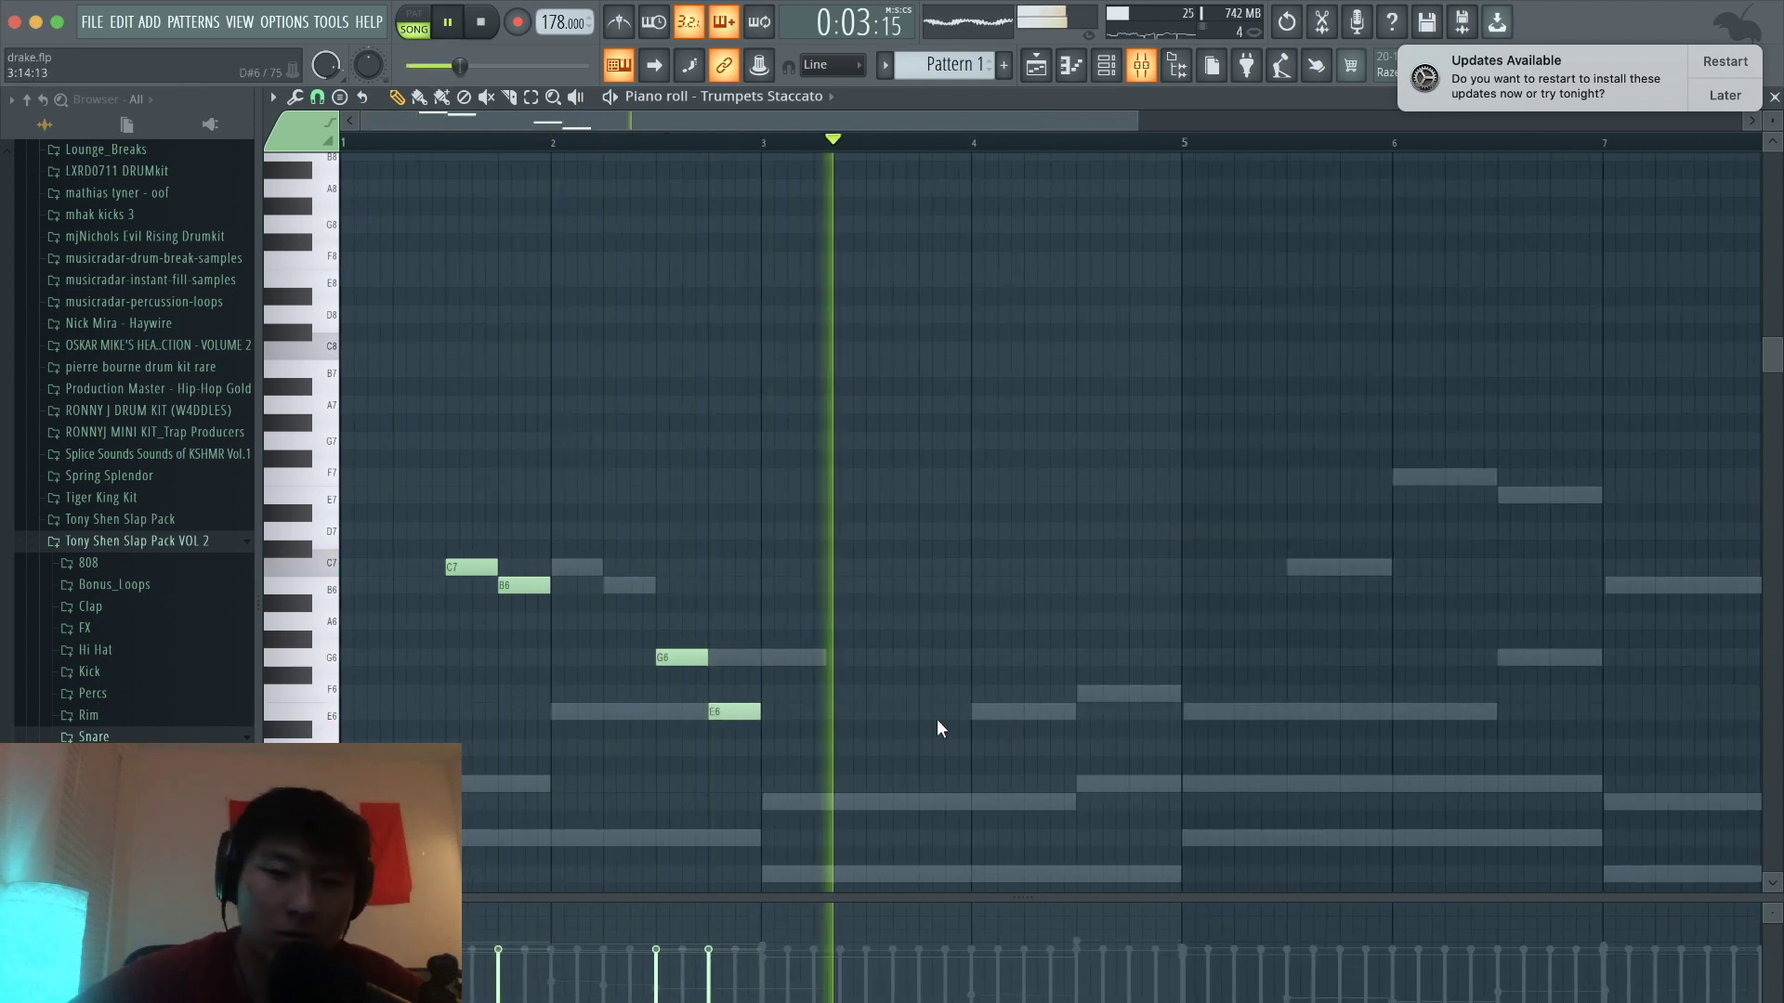
Step: Add G6 on step 9 and E6 on step 13 of bar 3, plus F6 on step 9 of bar 4, and play the phrase
key(space)
click(918, 657)
drag(916, 658, 864, 660)
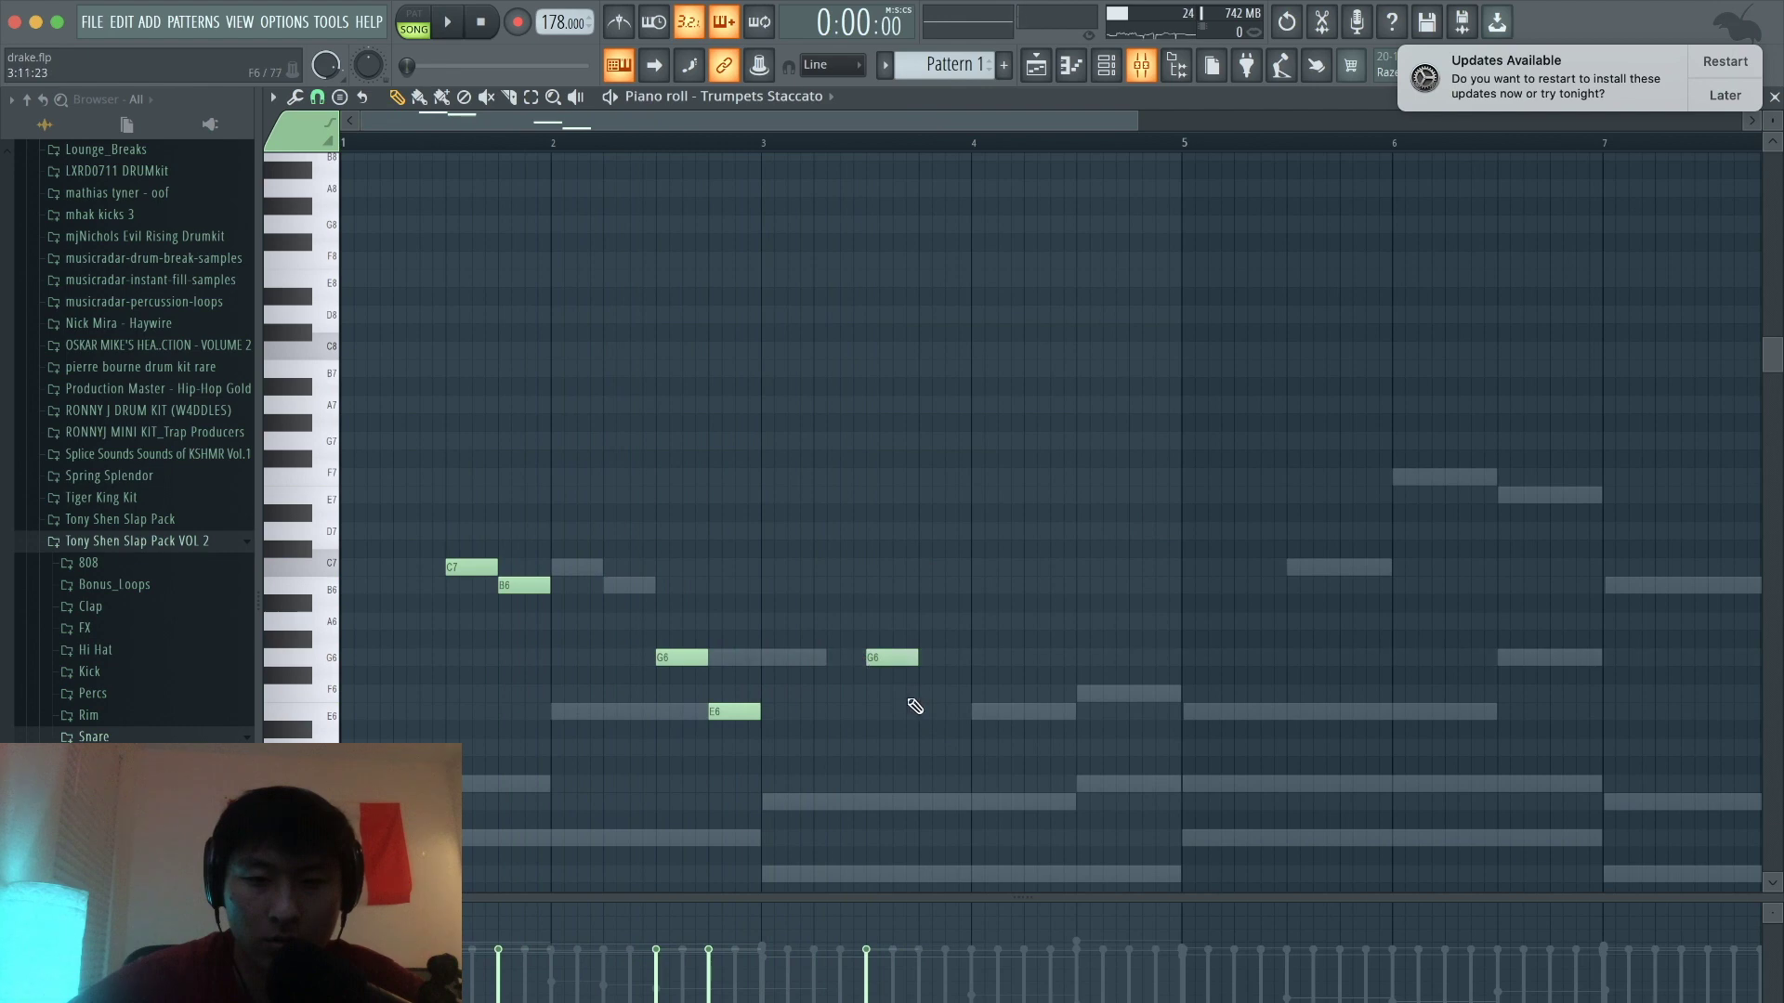
click(918, 712)
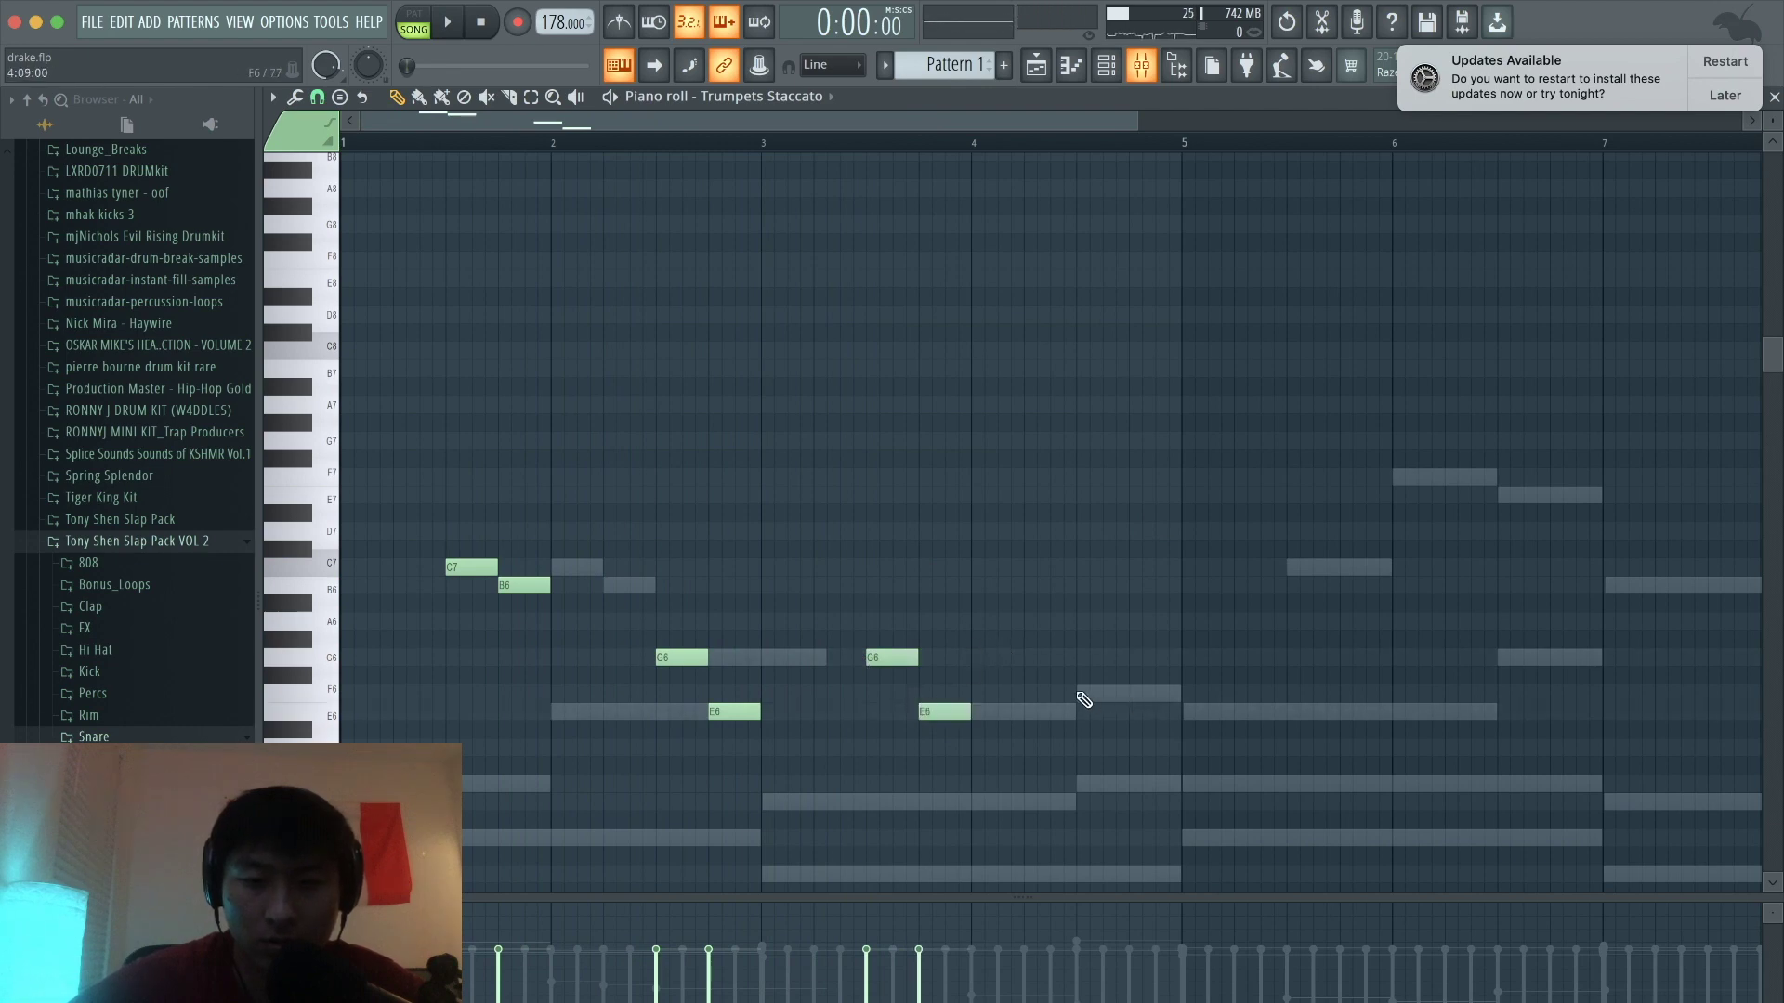
click(1079, 694)
key(space)
scroll(1119, 606, down, 1)
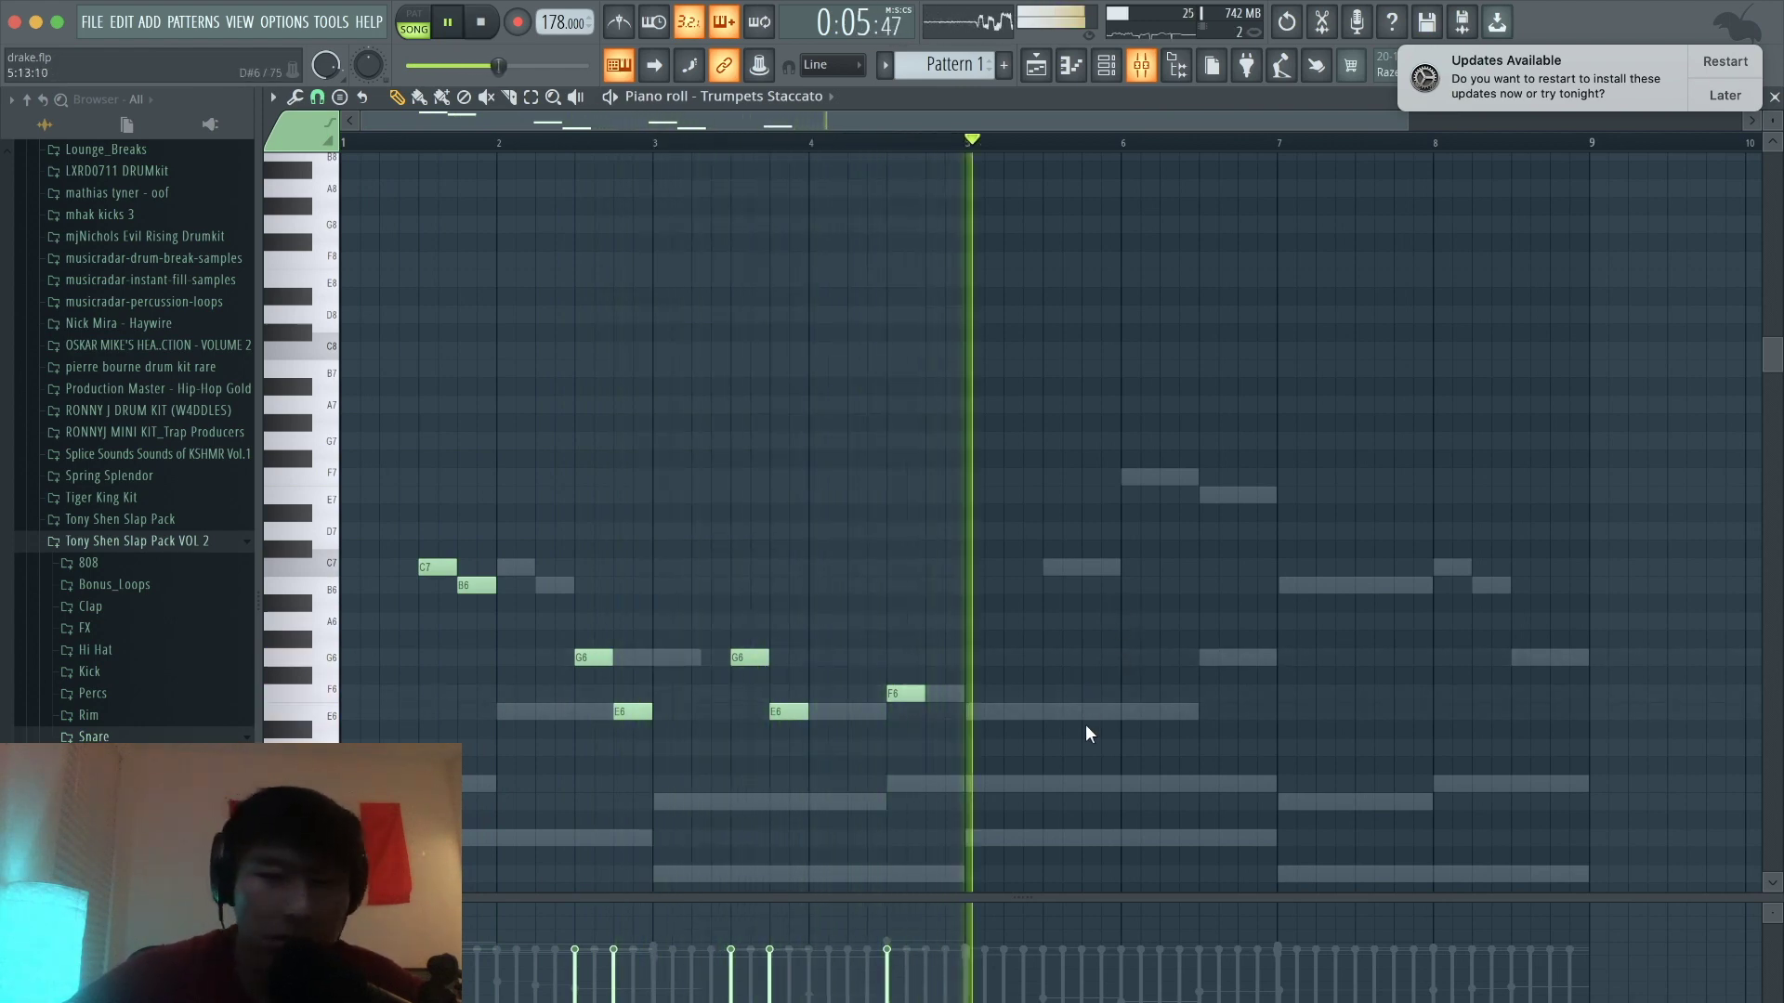
Step: Duplicate all the melody notes of bars 1–4 into bars 5–8 at the same pitches
drag(1062, 808, 410, 466)
key(space)
drag(436, 571, 1059, 639)
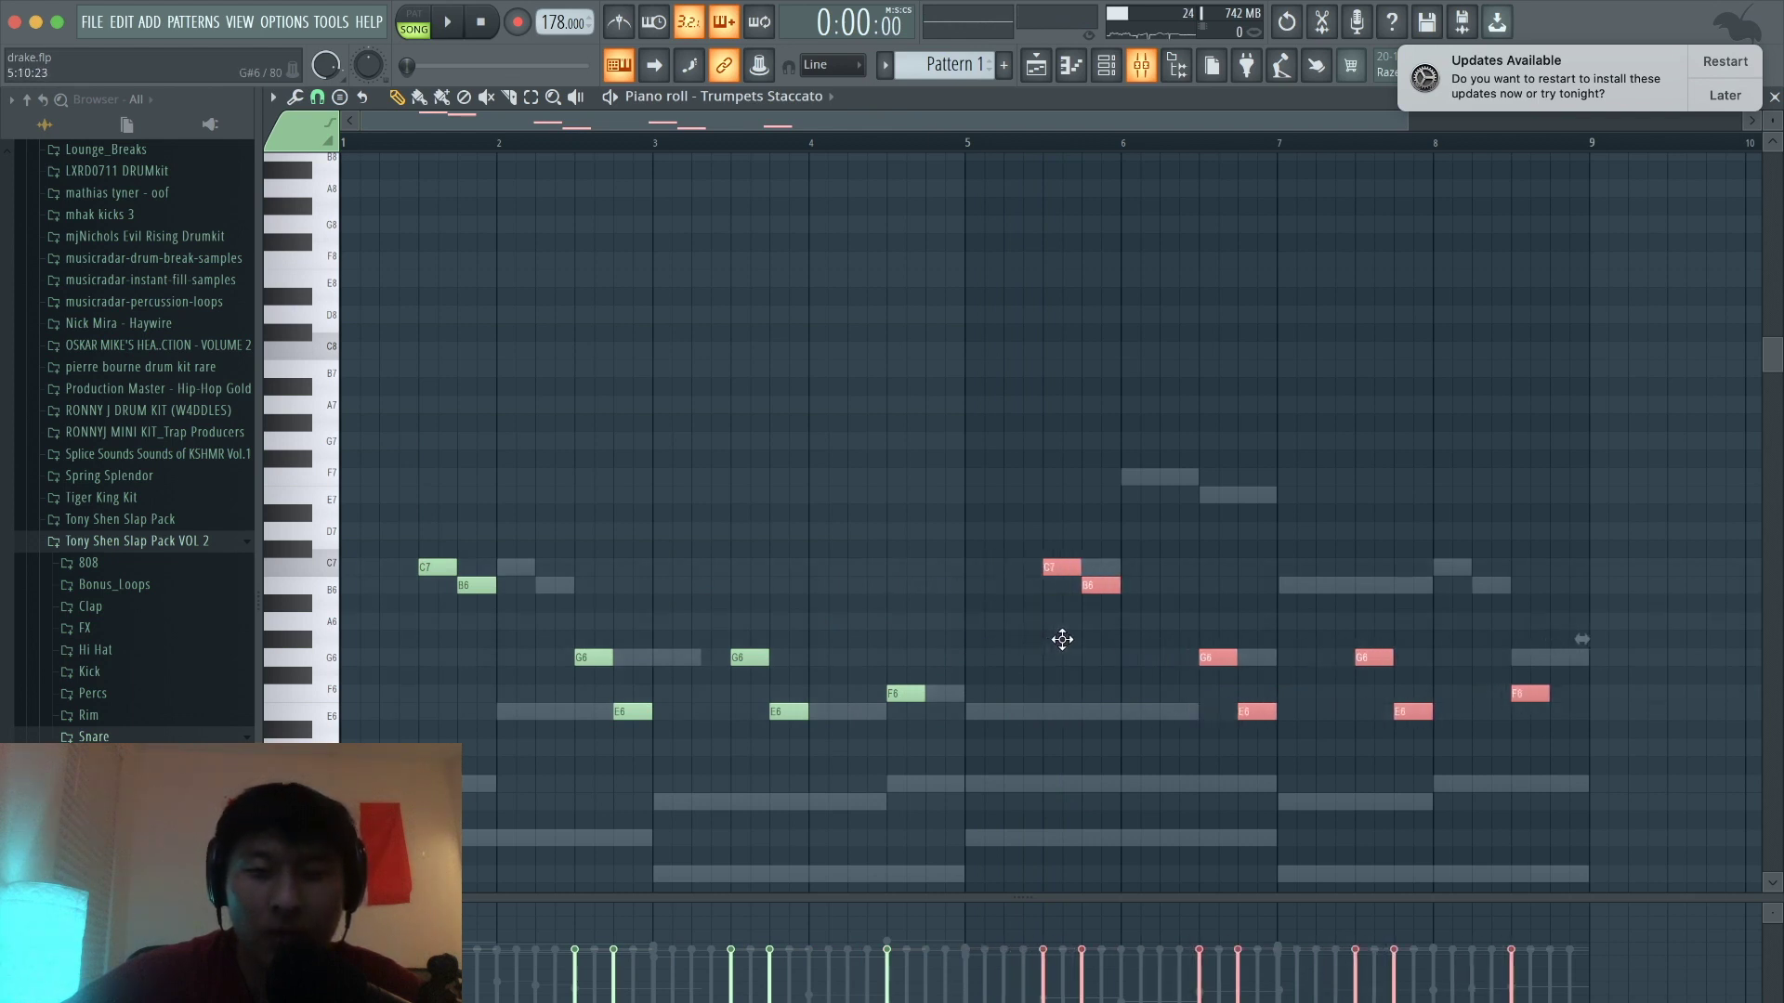
click(1062, 639)
Step: Replace bar 6's G6 and E6 notes with E7 on step 9 and C7 on step 13, and start playback
click(1206, 495)
click(1243, 549)
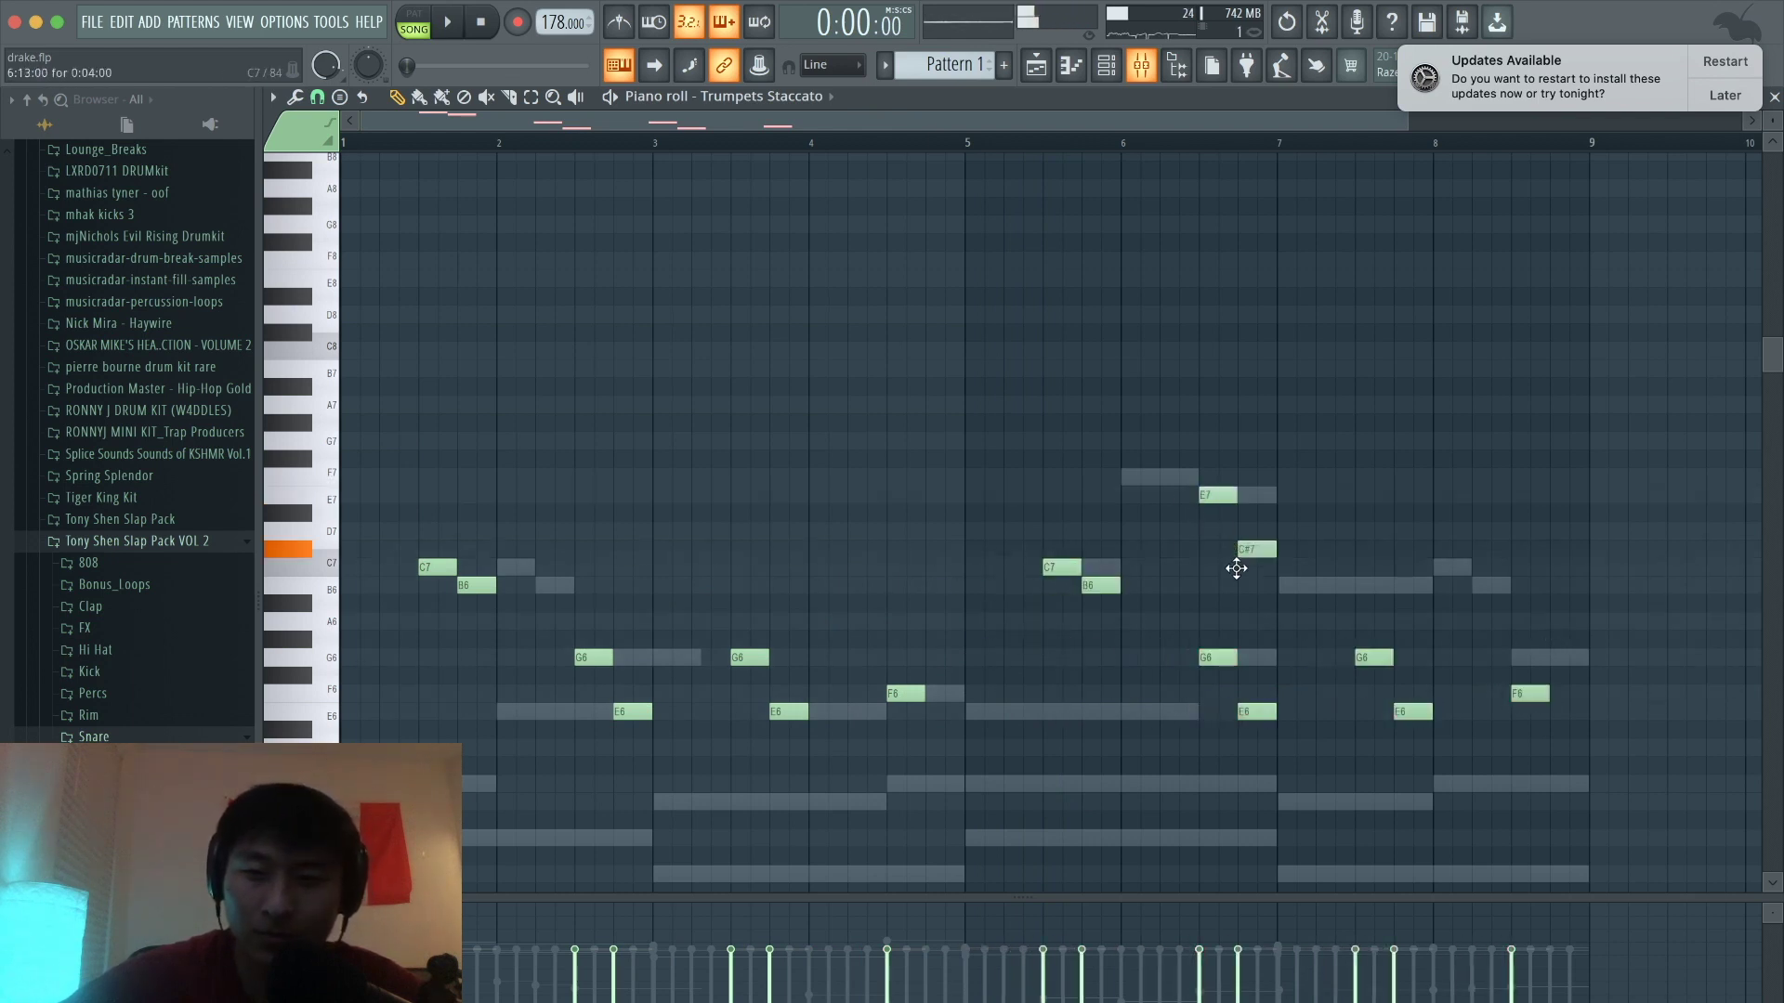
drag(1237, 568, 1290, 735)
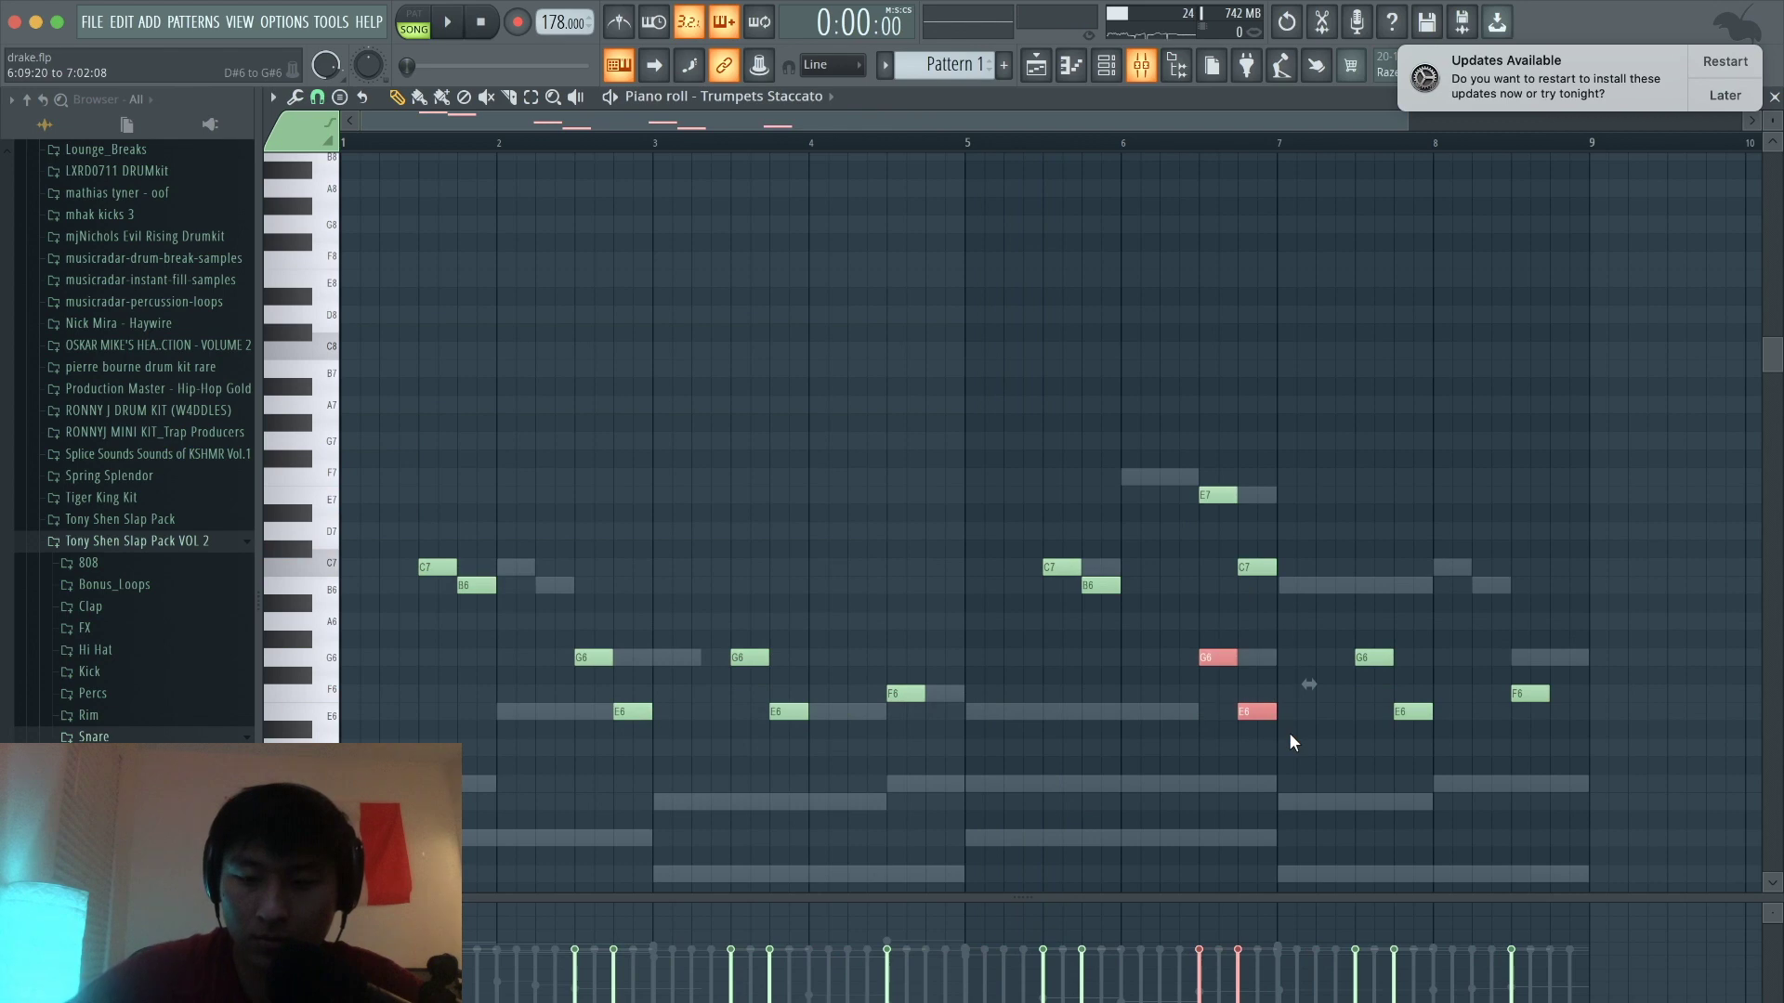
key(Delete)
key(space)
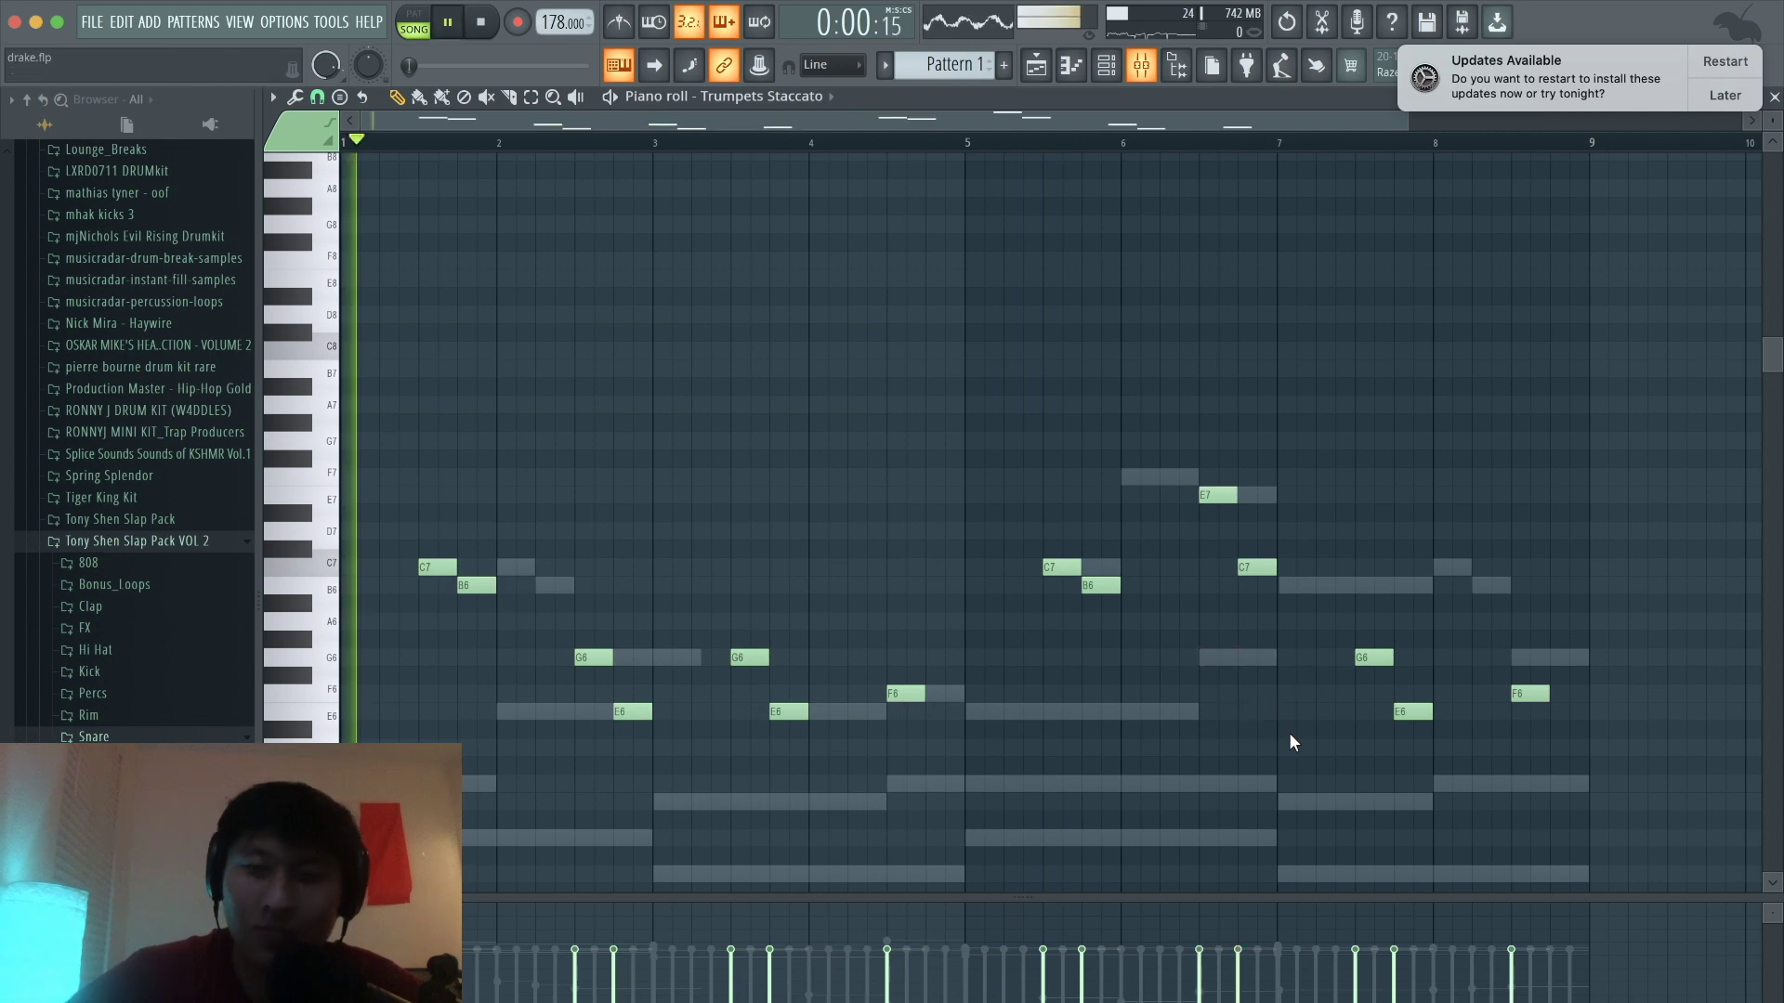
Step: Switch the FLEX channel's preset to Full Brass Staccato and listen to the loop
click(1108, 63)
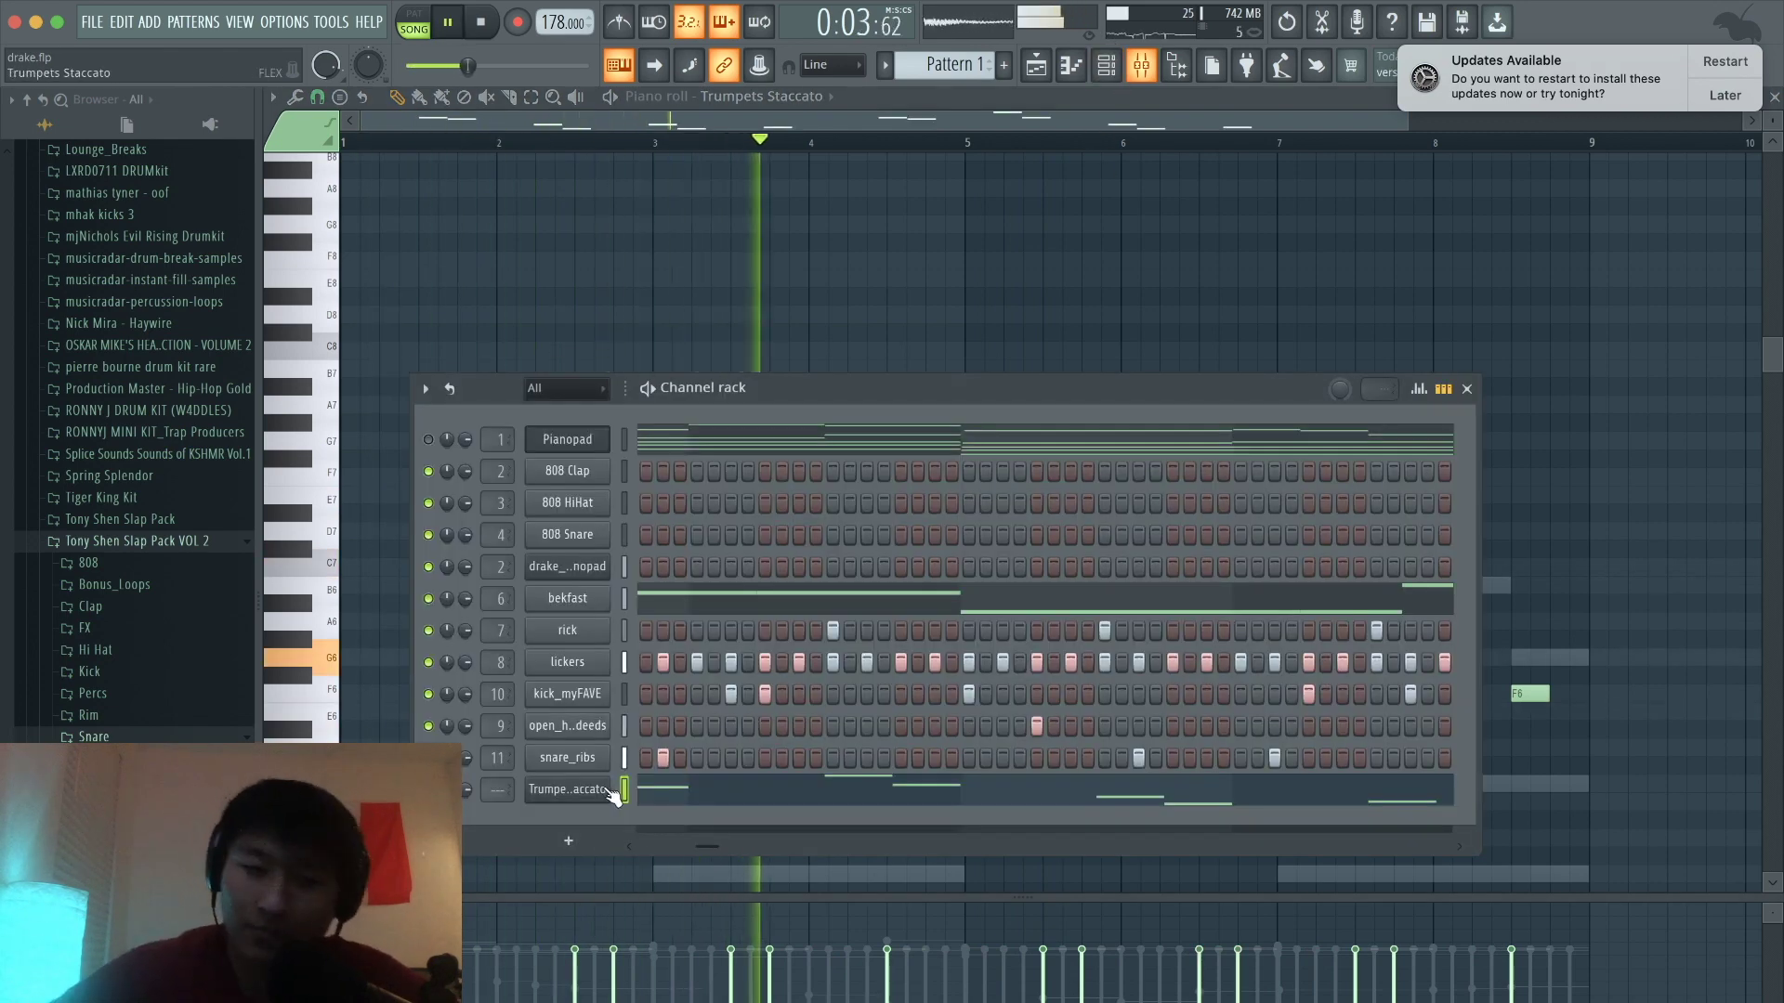
click(612, 797)
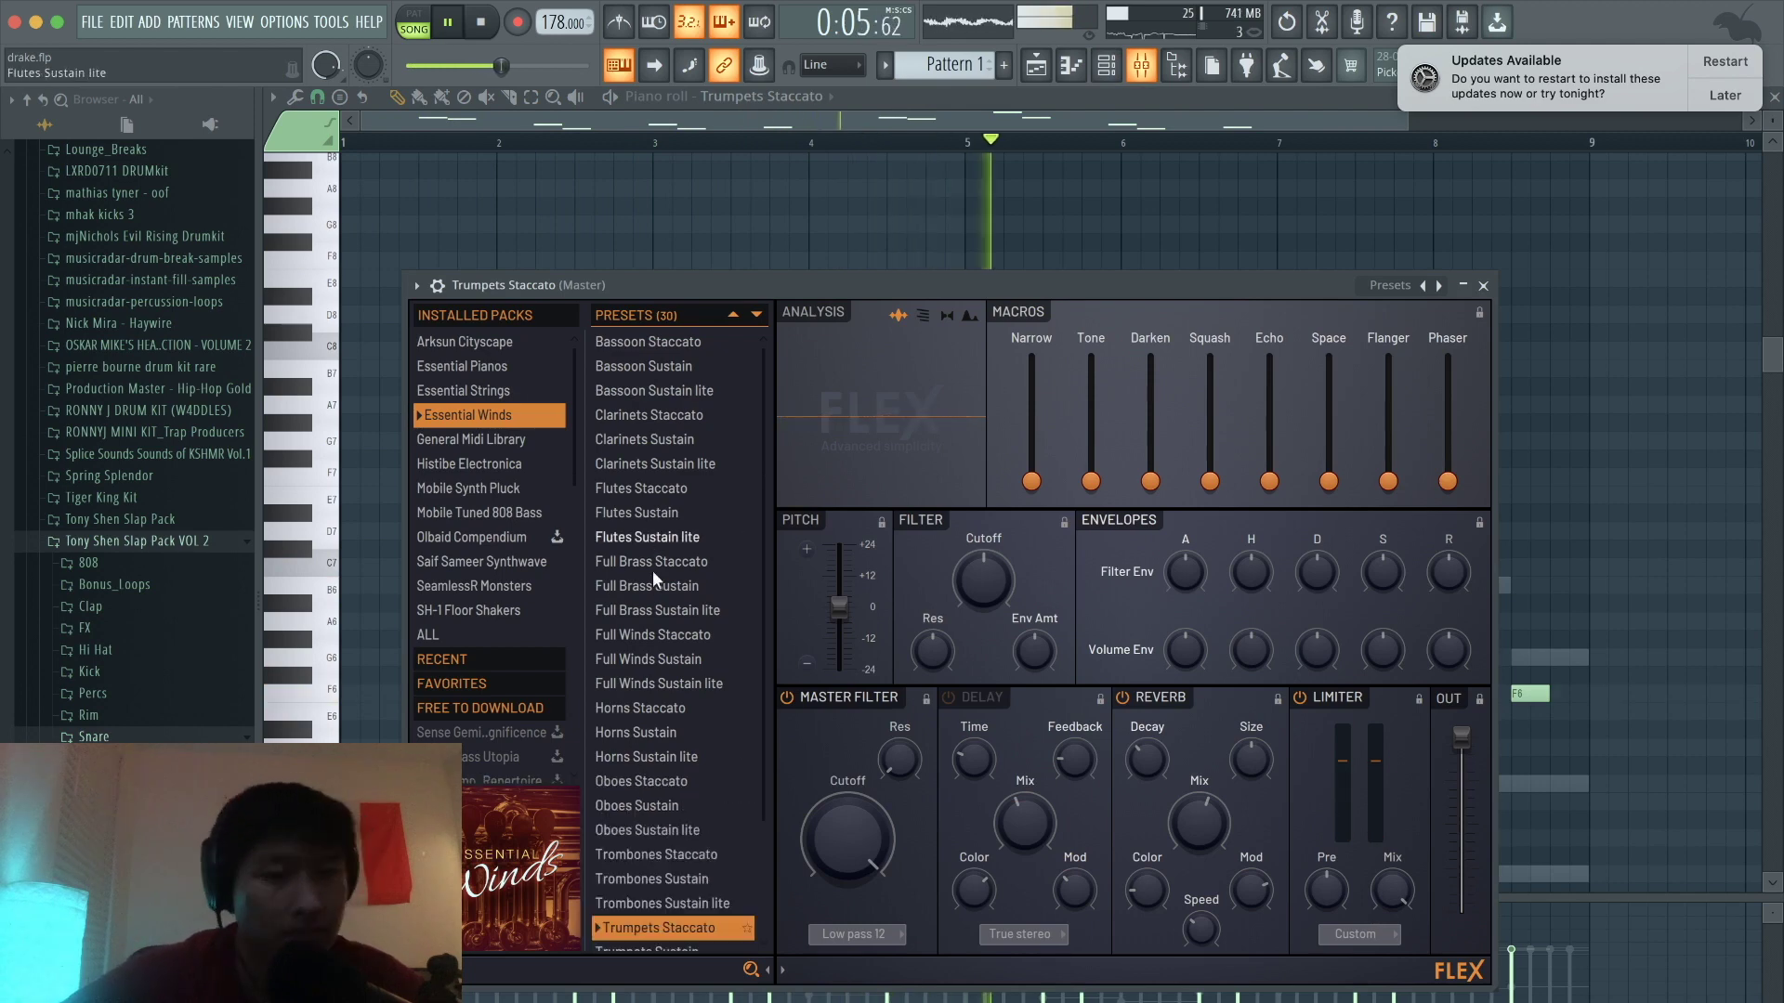
scroll(632, 704, down, 3)
key(space)
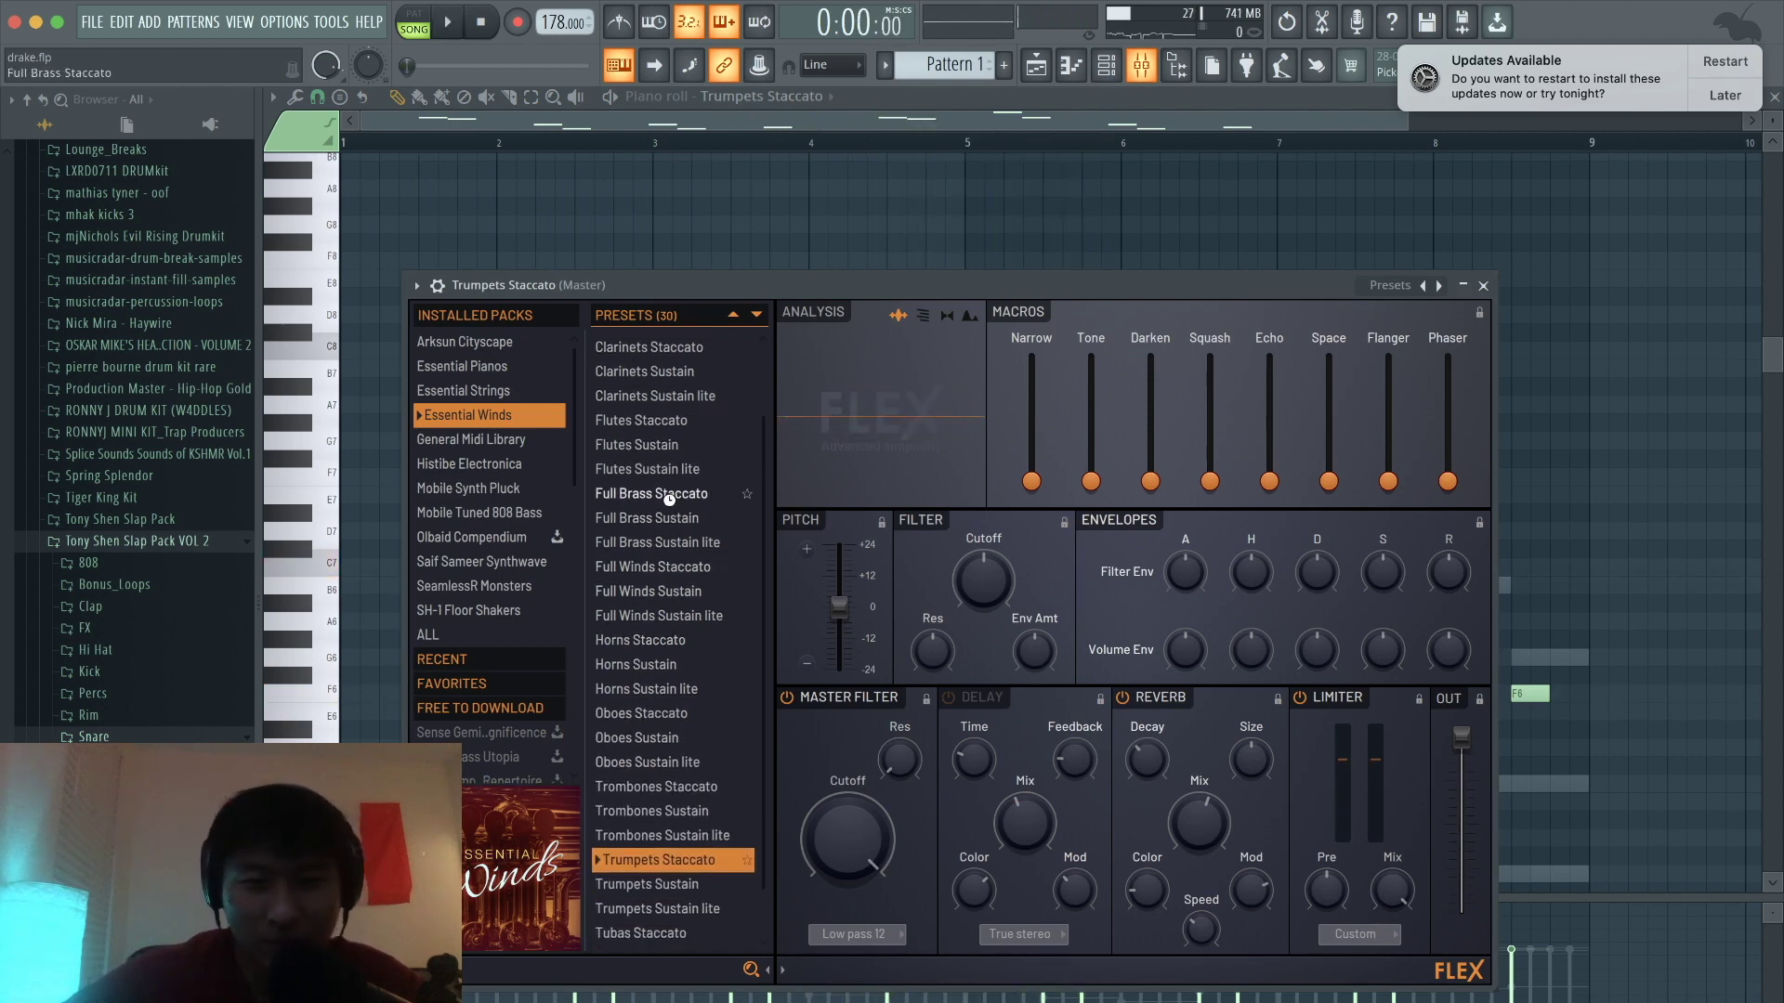
click(669, 497)
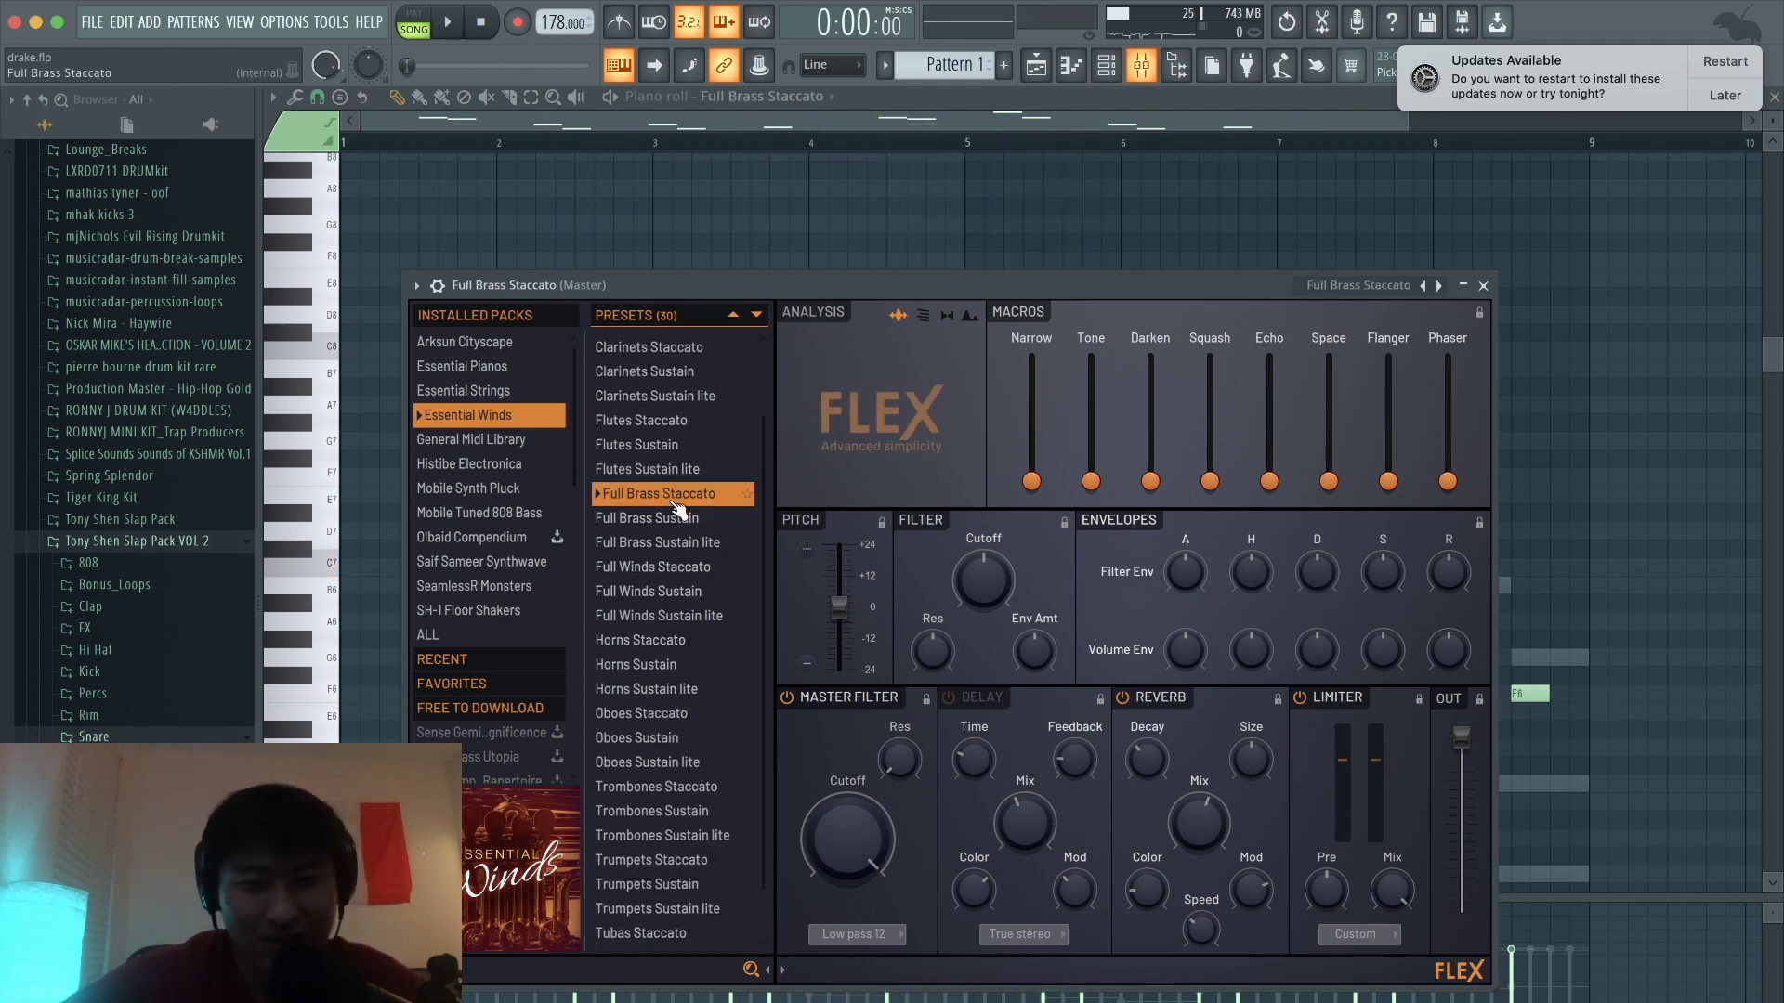
key(space)
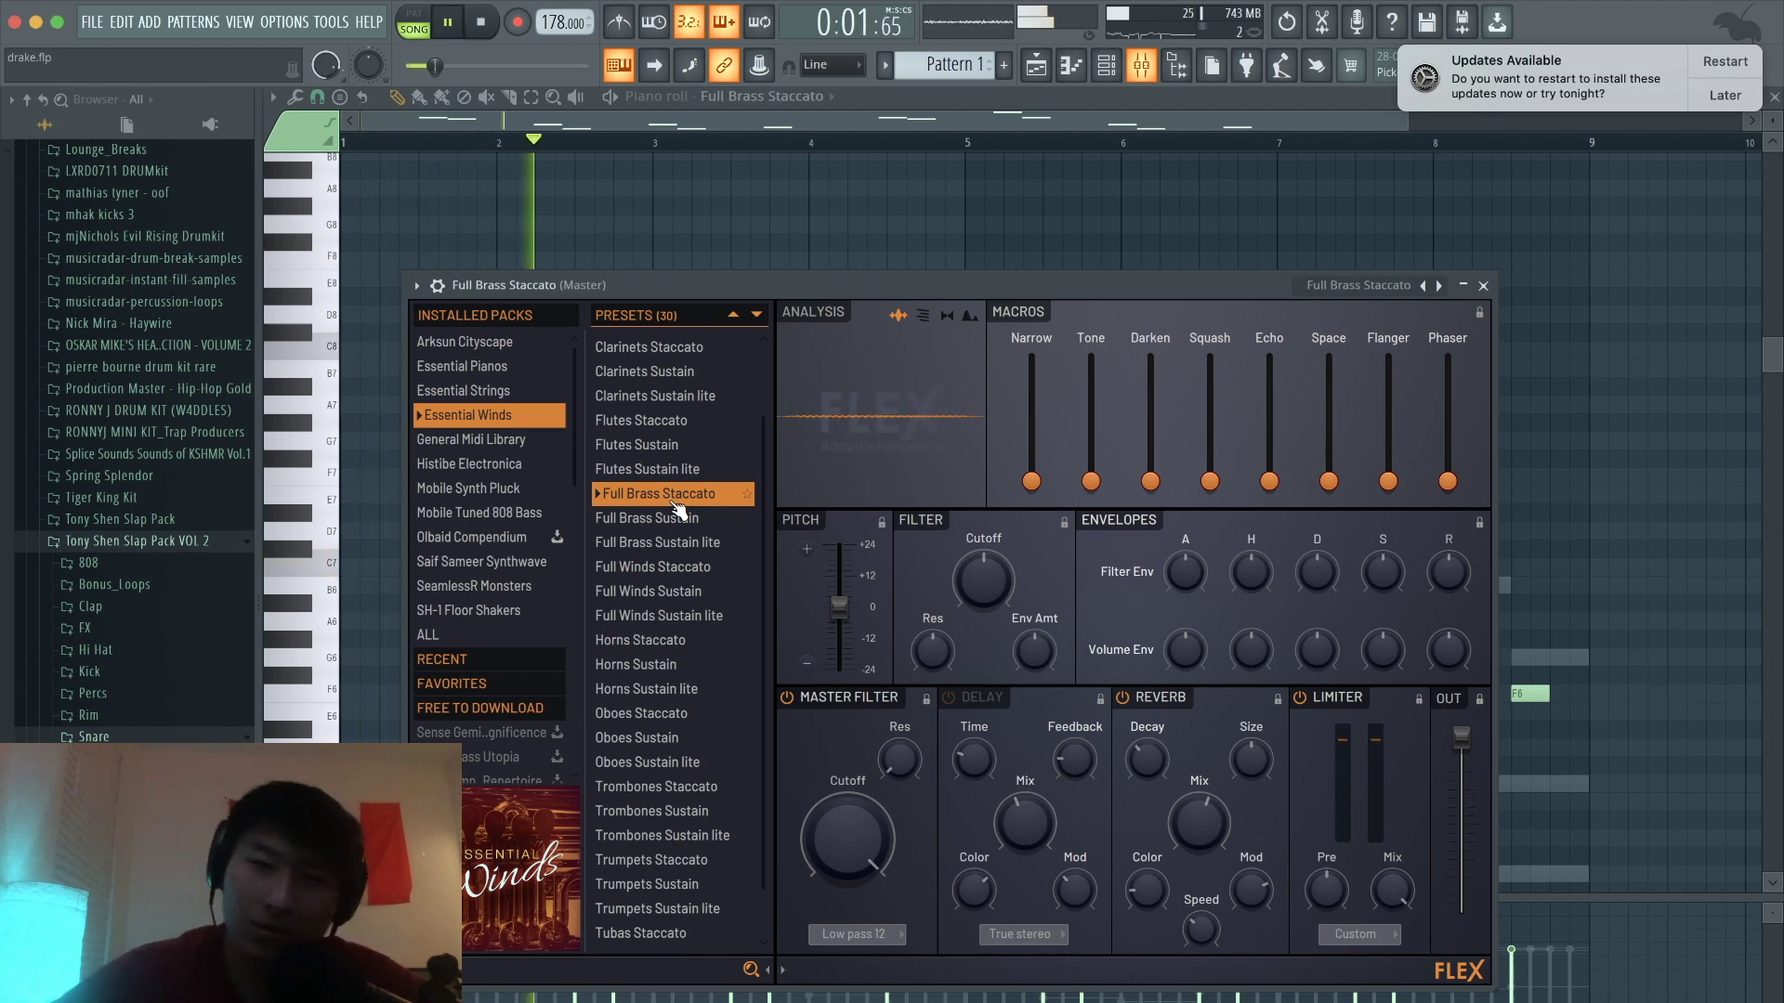
click(1482, 285)
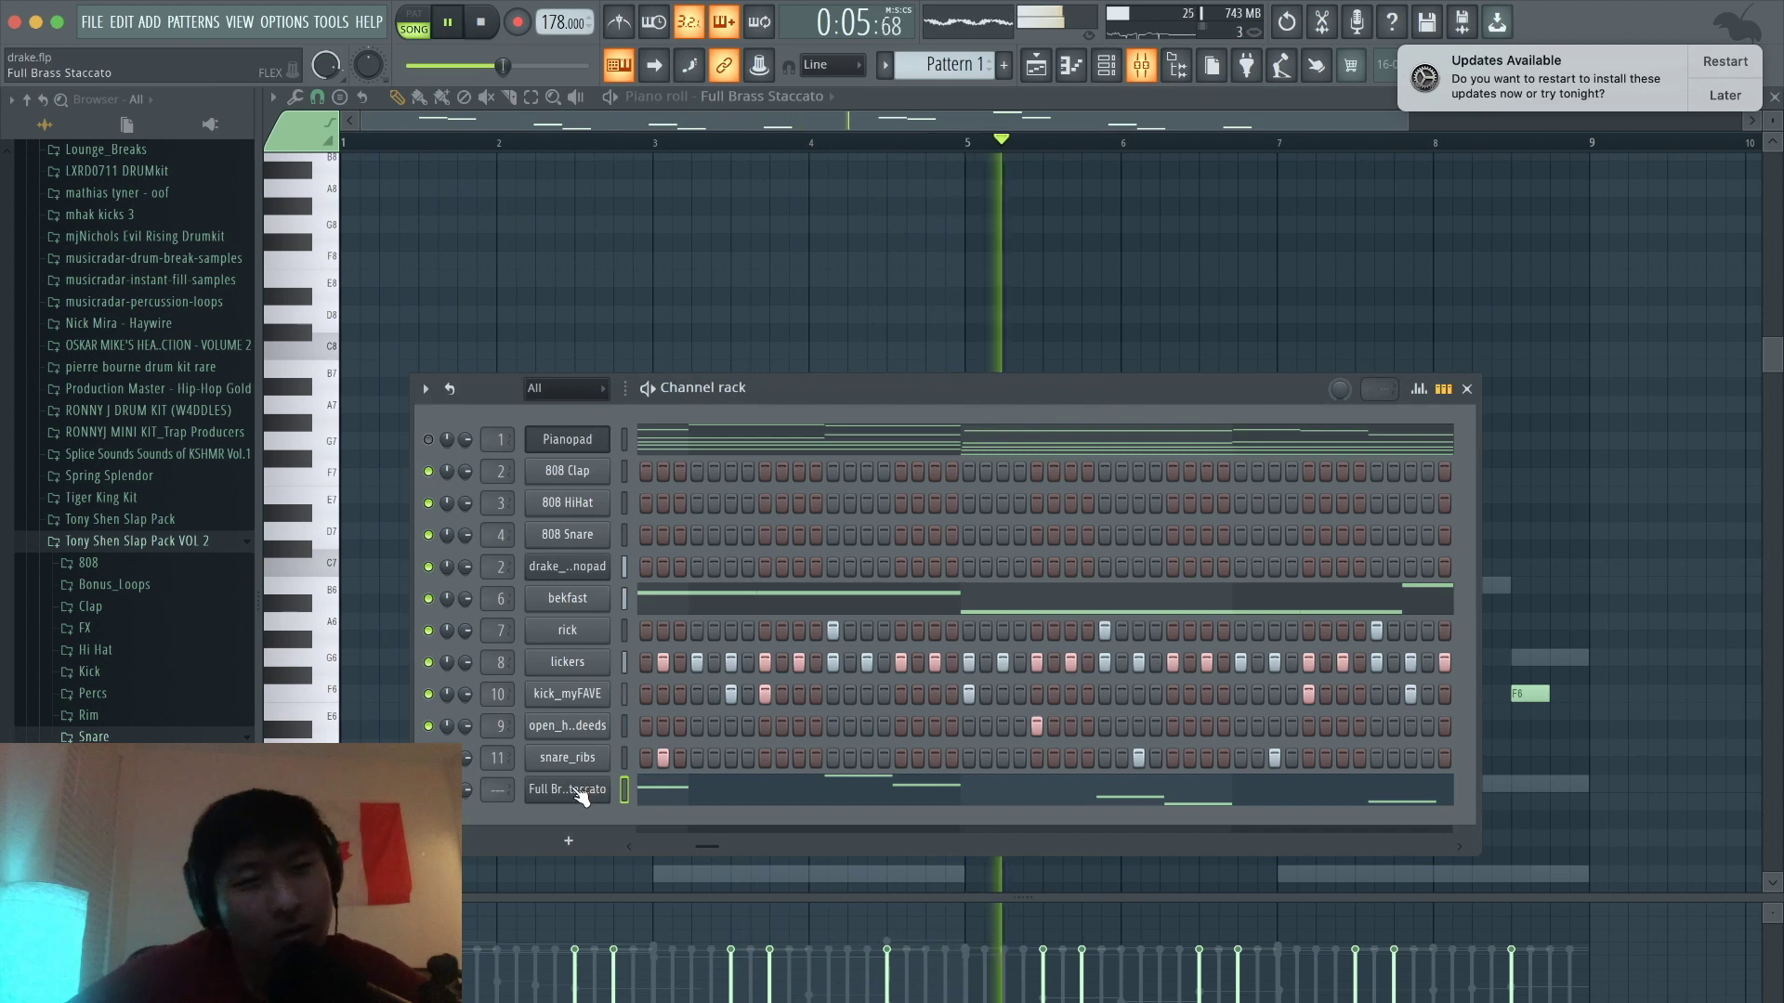
key(space)
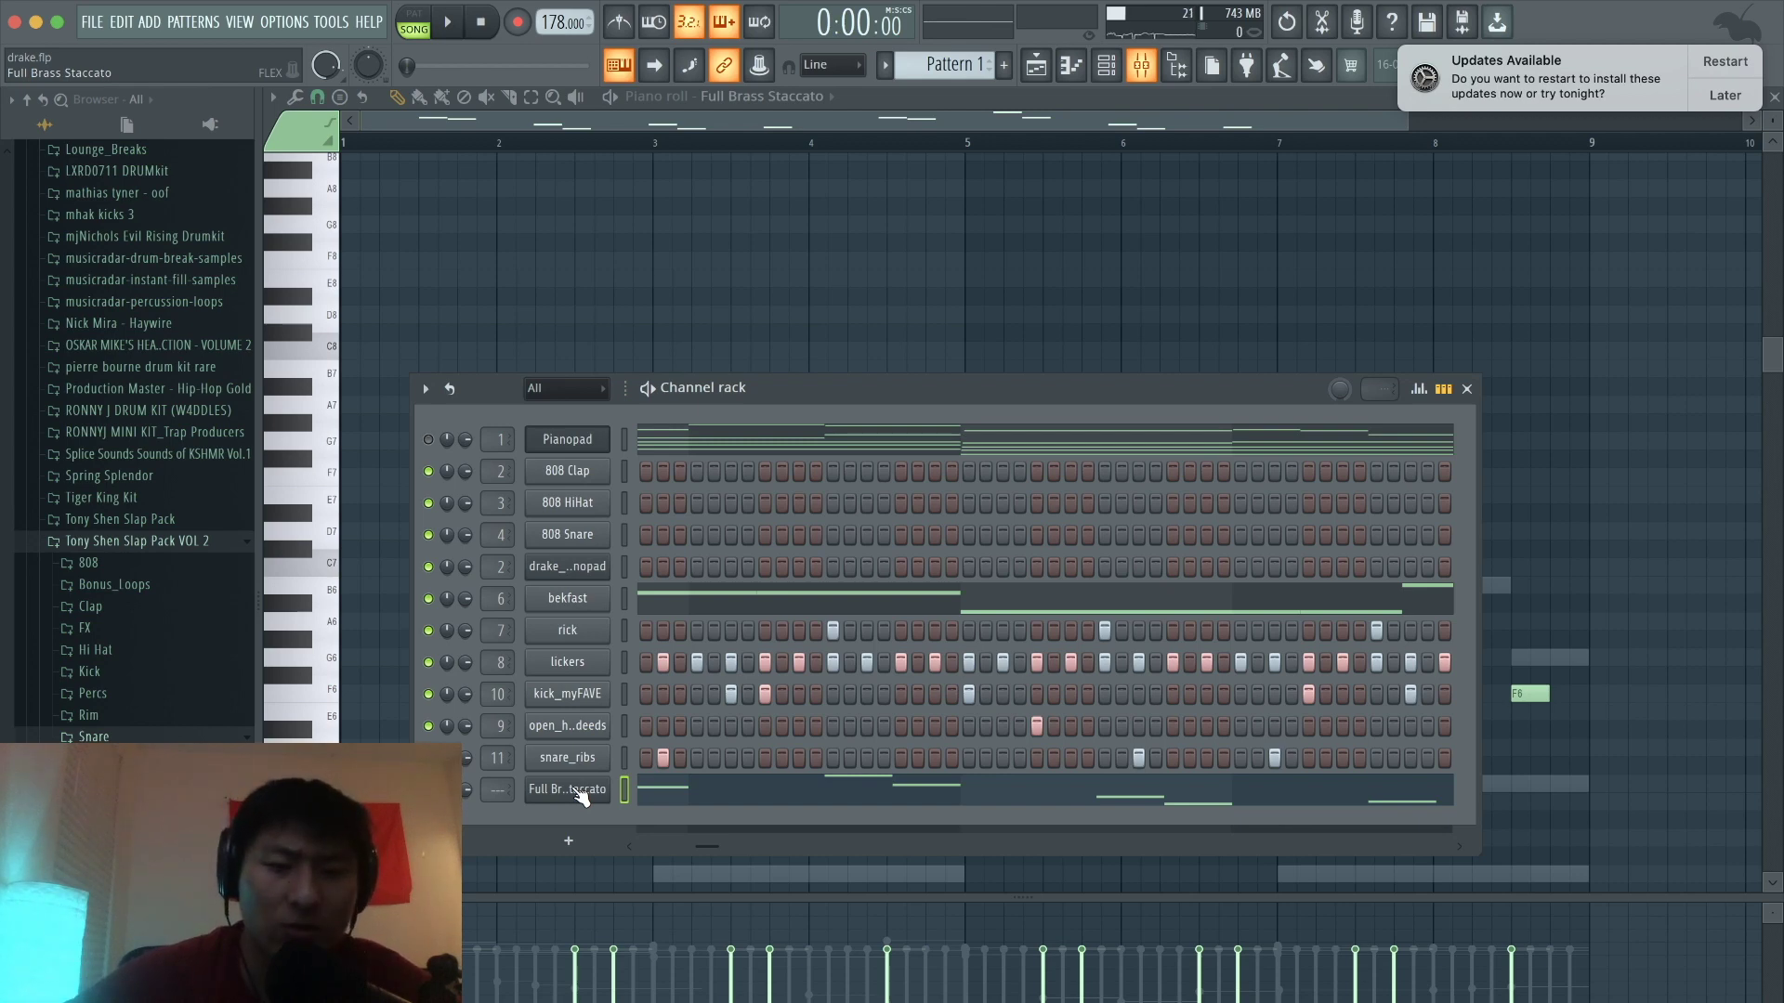
key(space)
key(space)
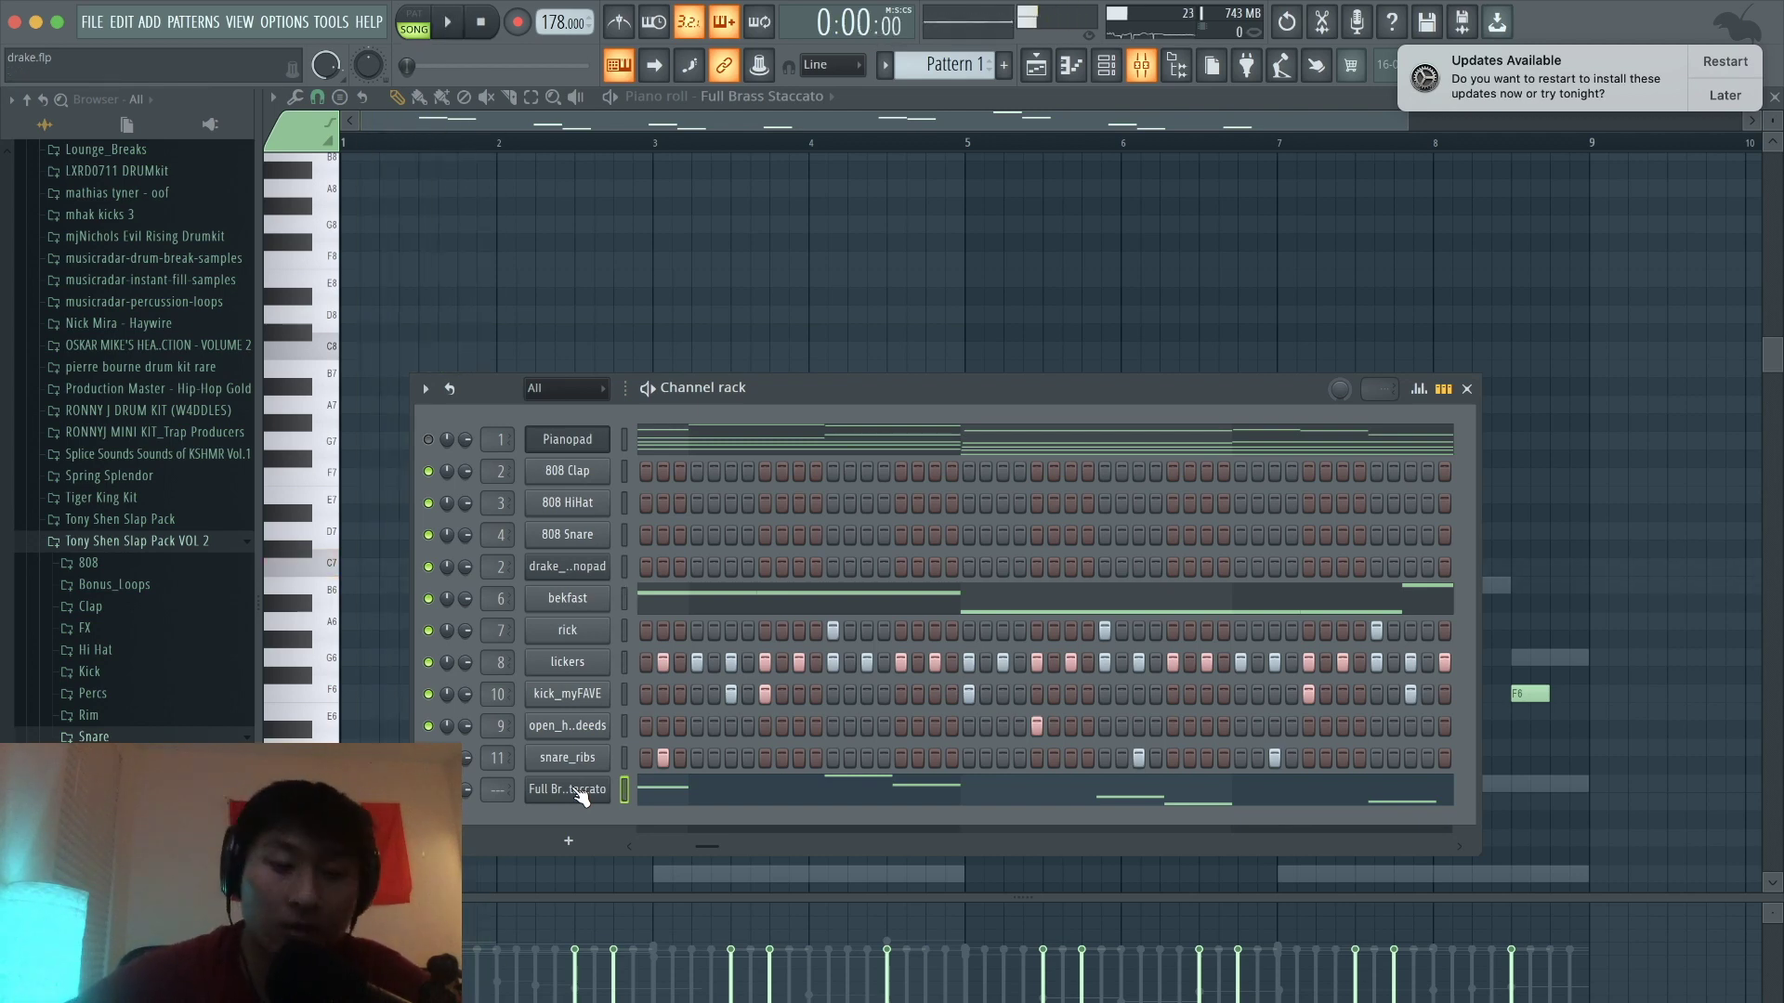
Step: Enable Porta and Mono on the Full Brass Staccato channel and set its portamento time to 0:06 during playback
click(574, 789)
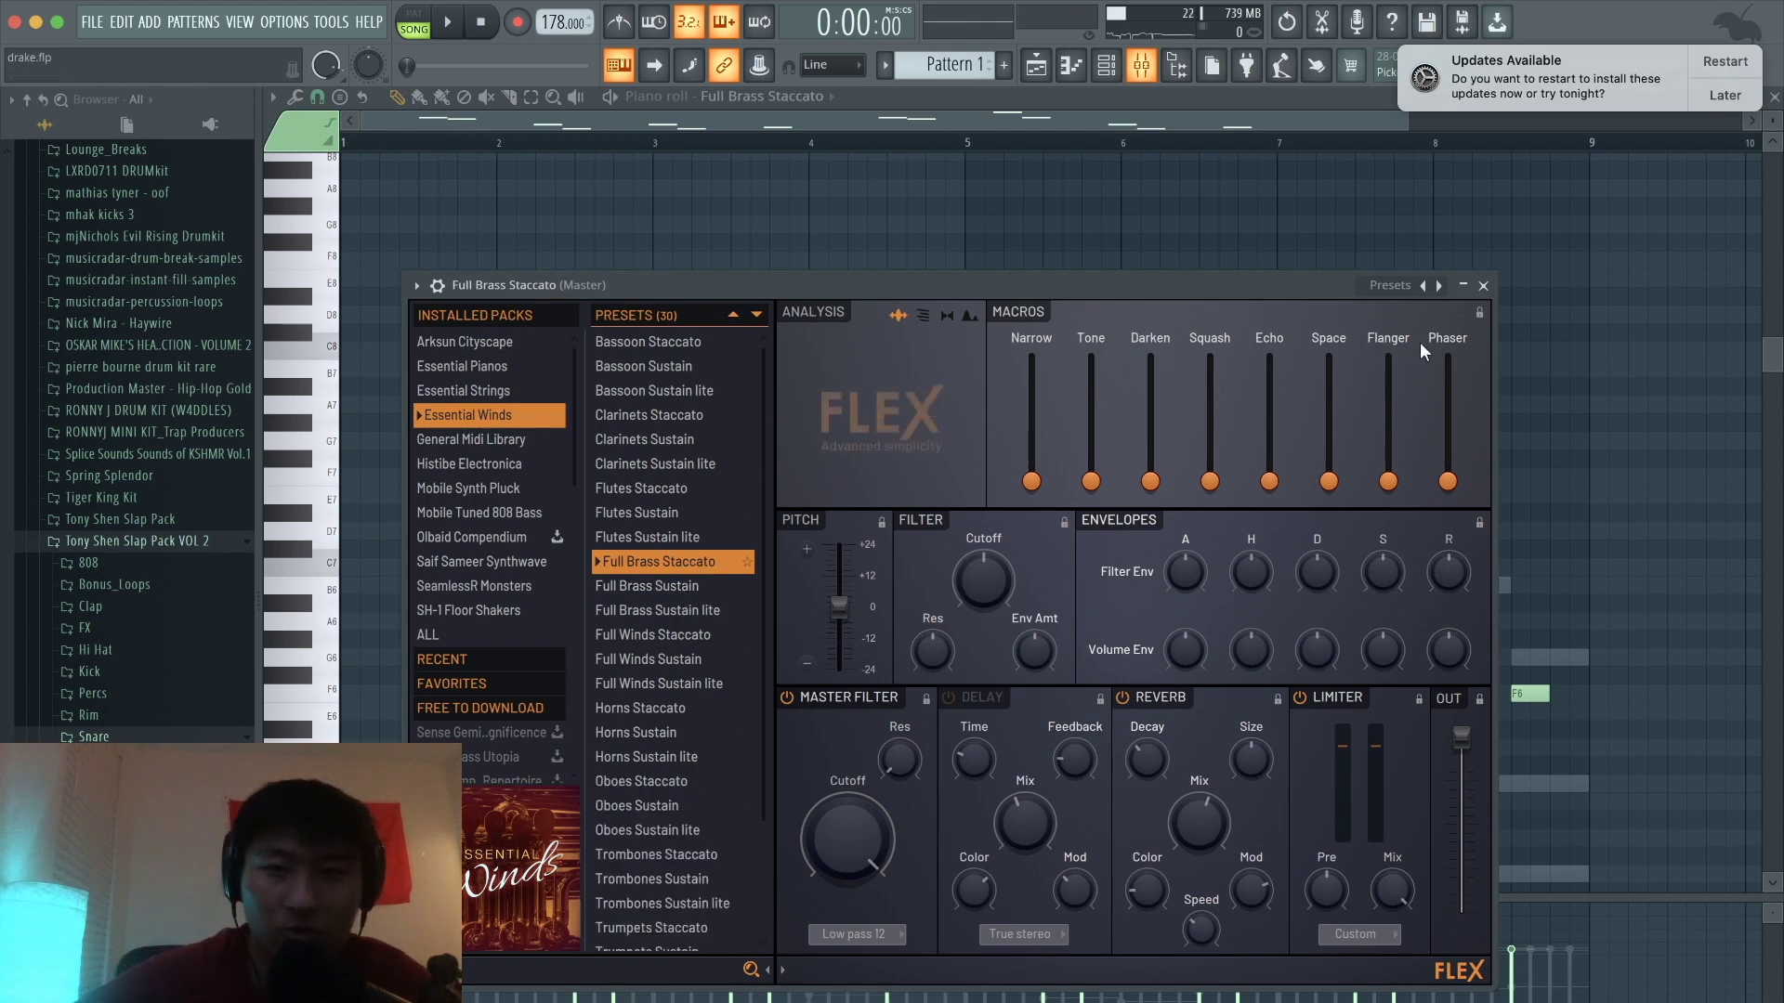
click(440, 287)
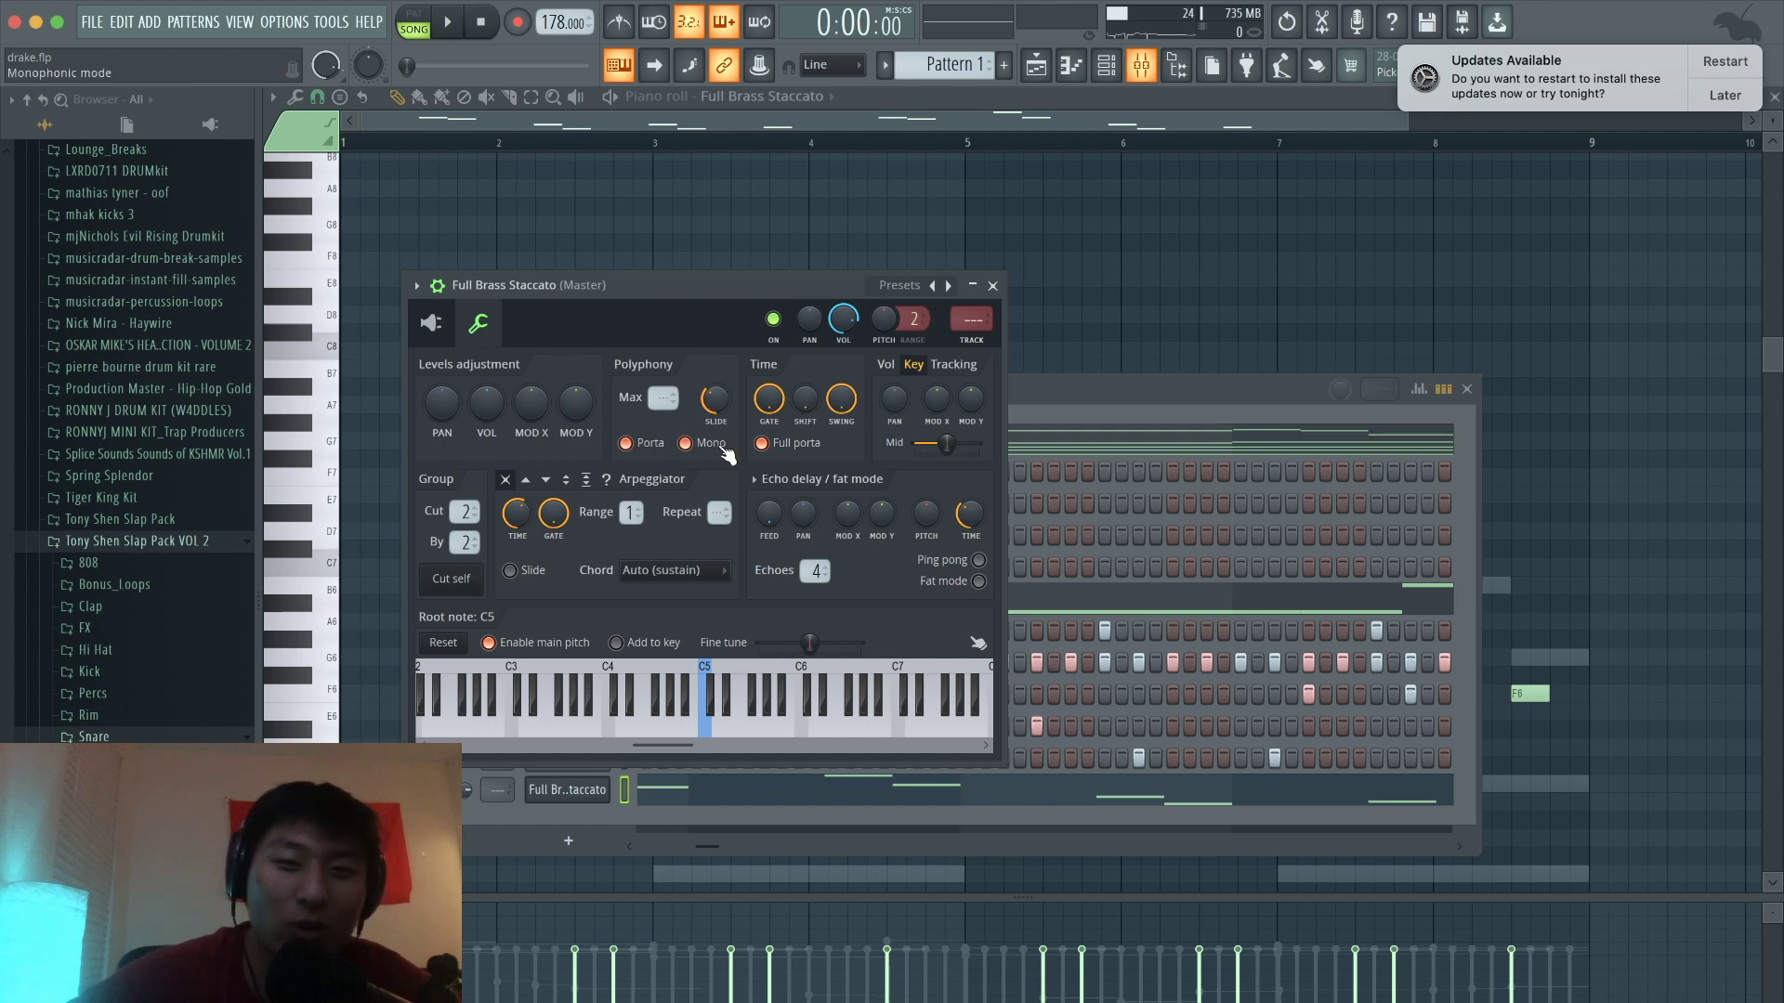
key(space)
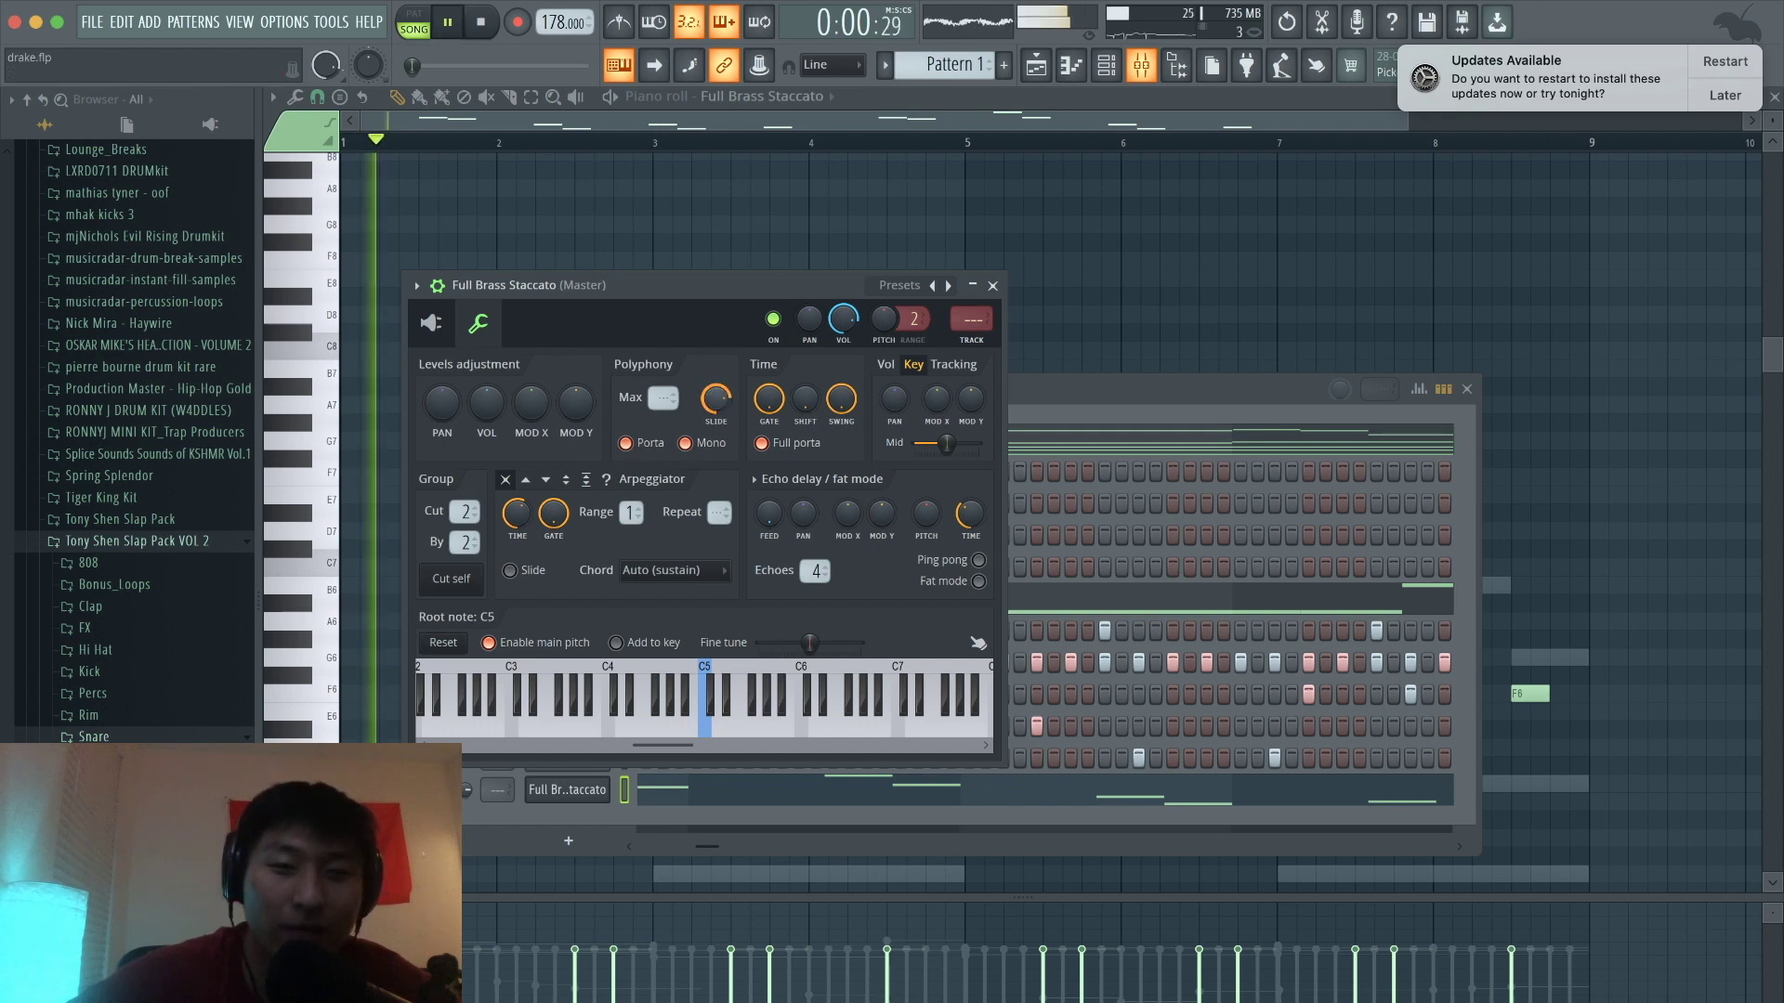
mouse_move(715, 399)
mouse_down()
mouse_move(716, 448)
mouse_move(710, 399)
mouse_up()
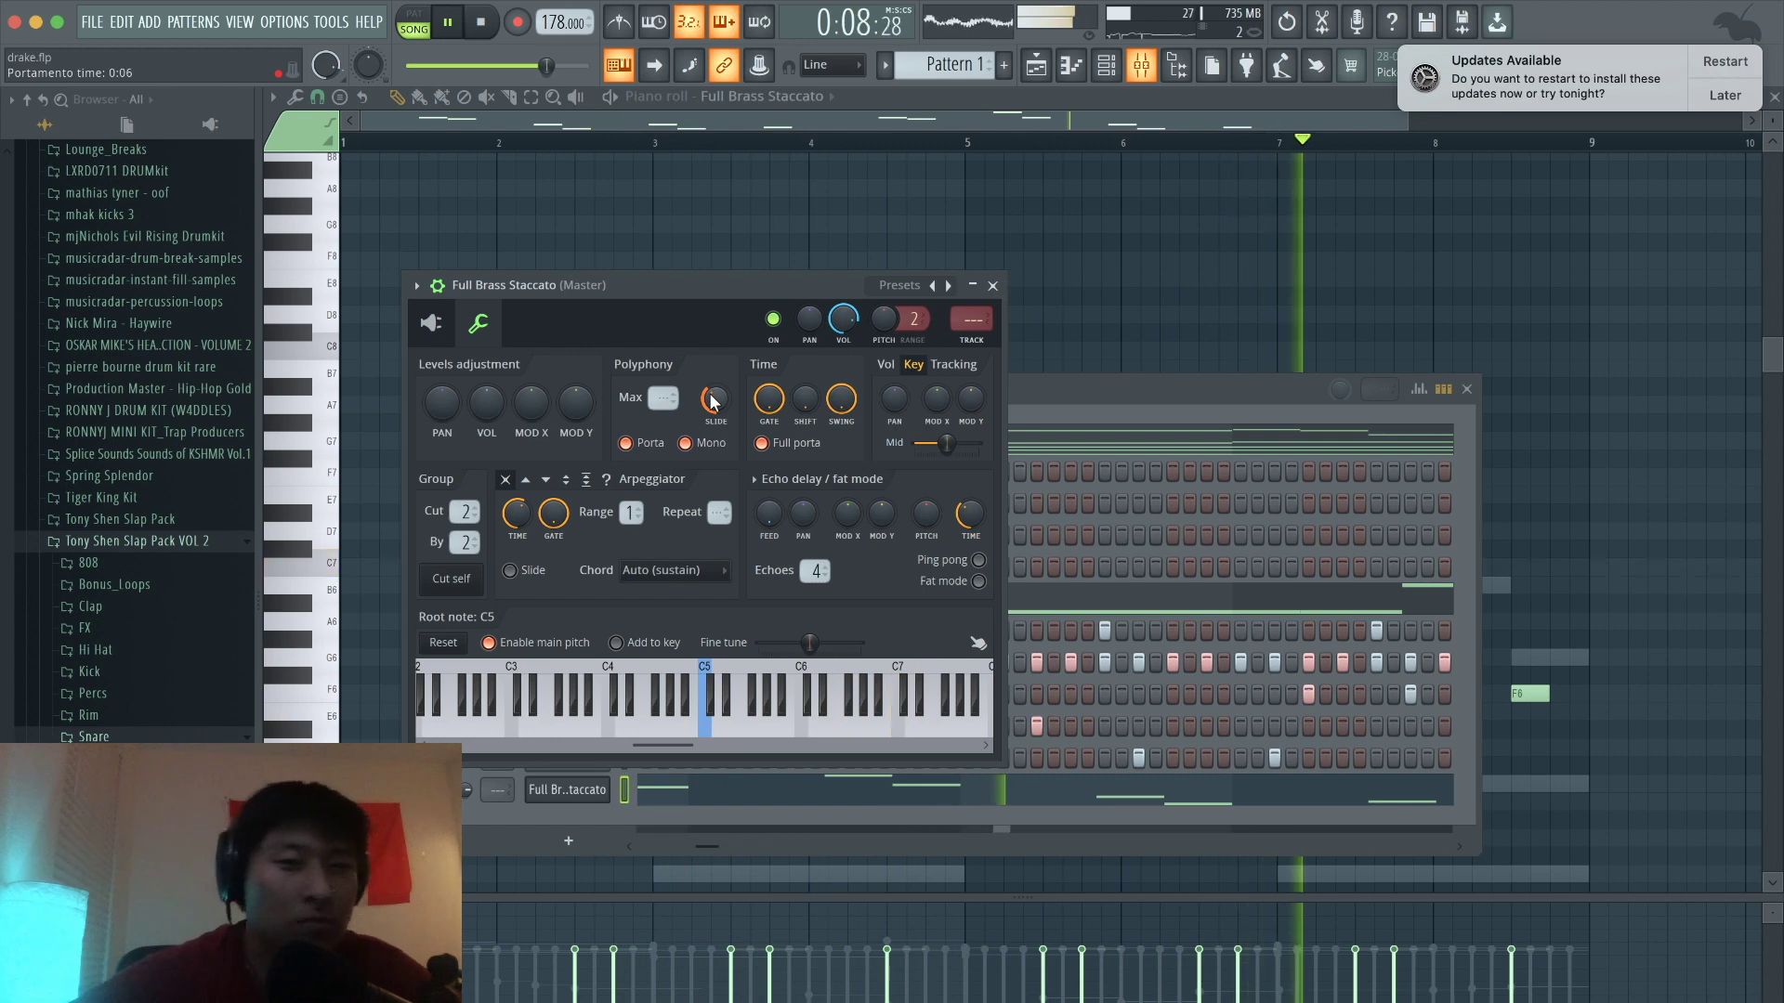
click(992, 285)
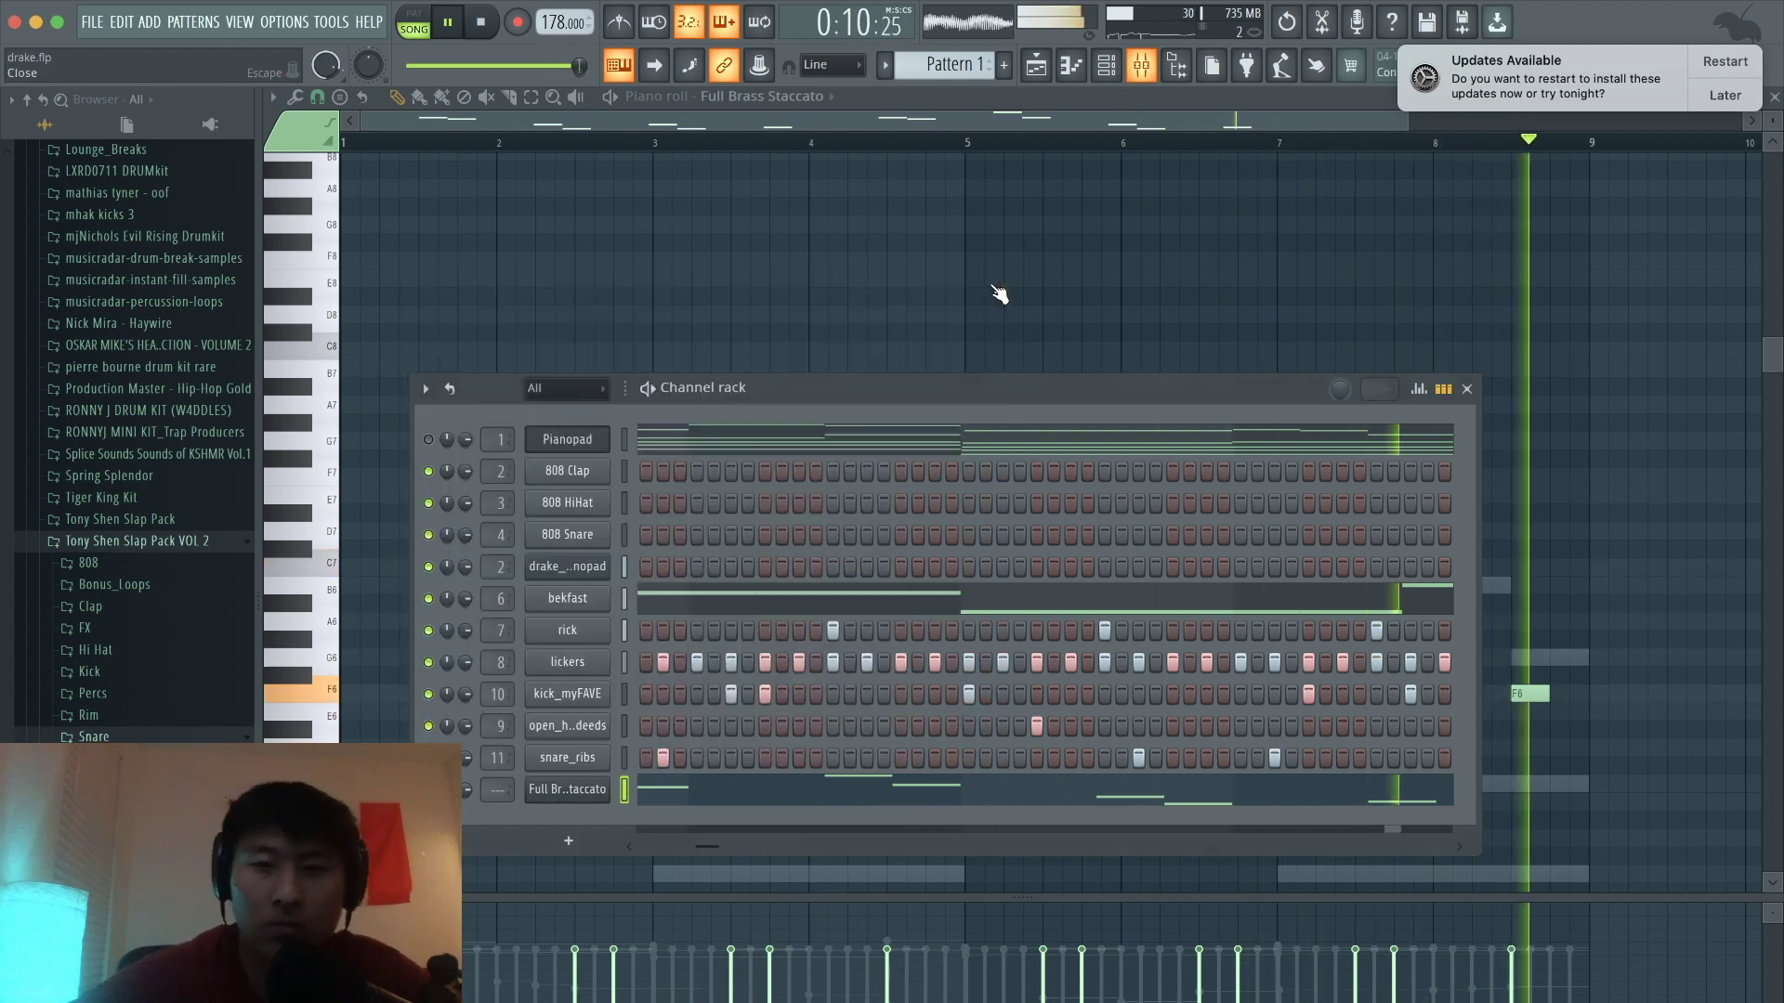
Step: Route the Full Brass Staccato channel to mixer insert 3 and listen to the loop's levels
key(F6)
key(space)
click(1150, 69)
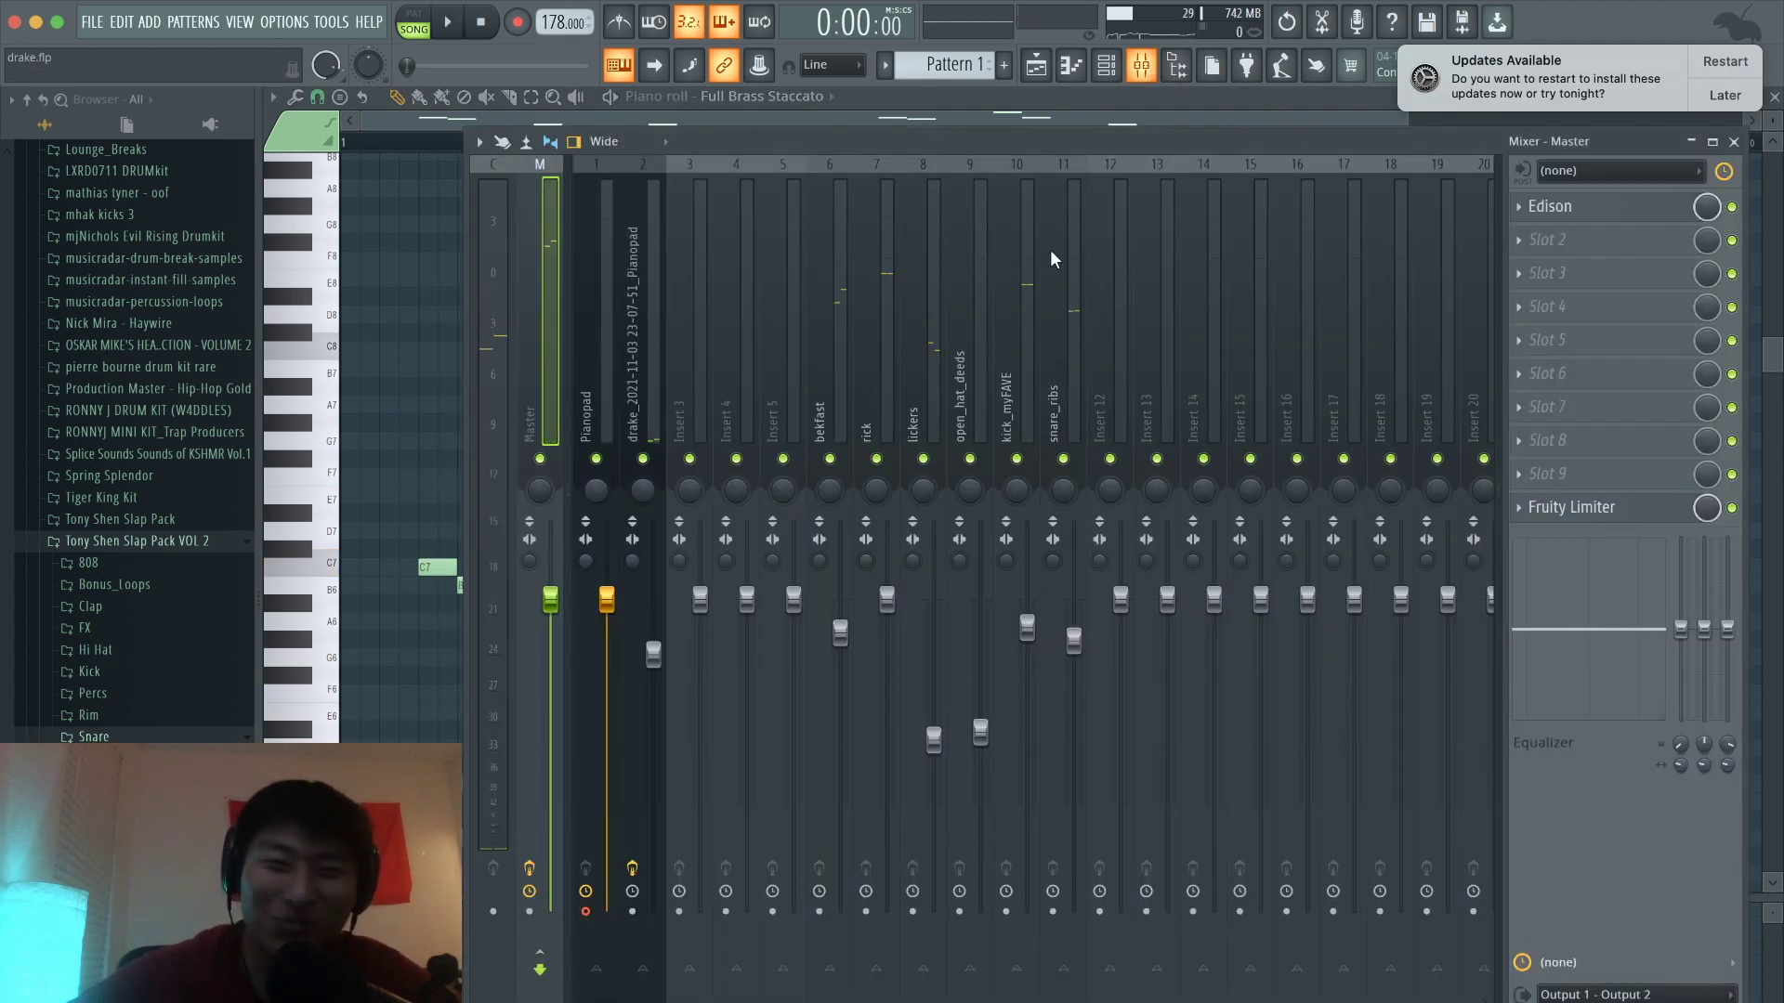
click(695, 308)
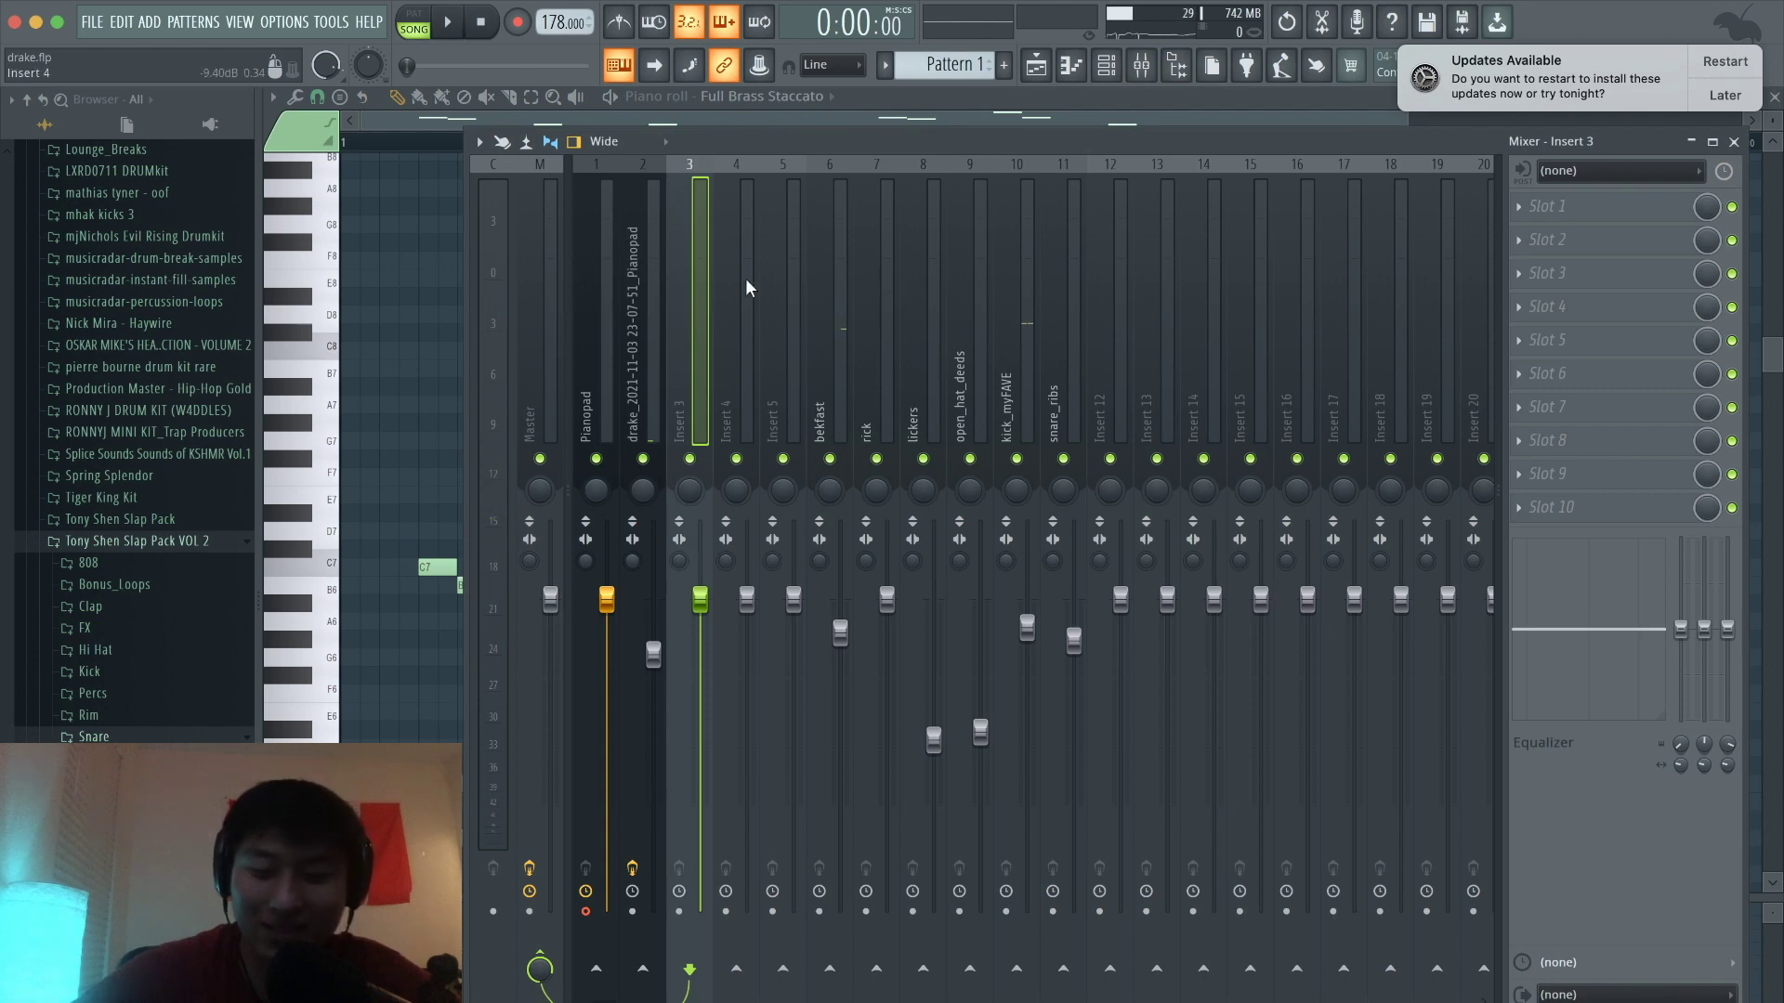
key(ctrl+l)
key(space)
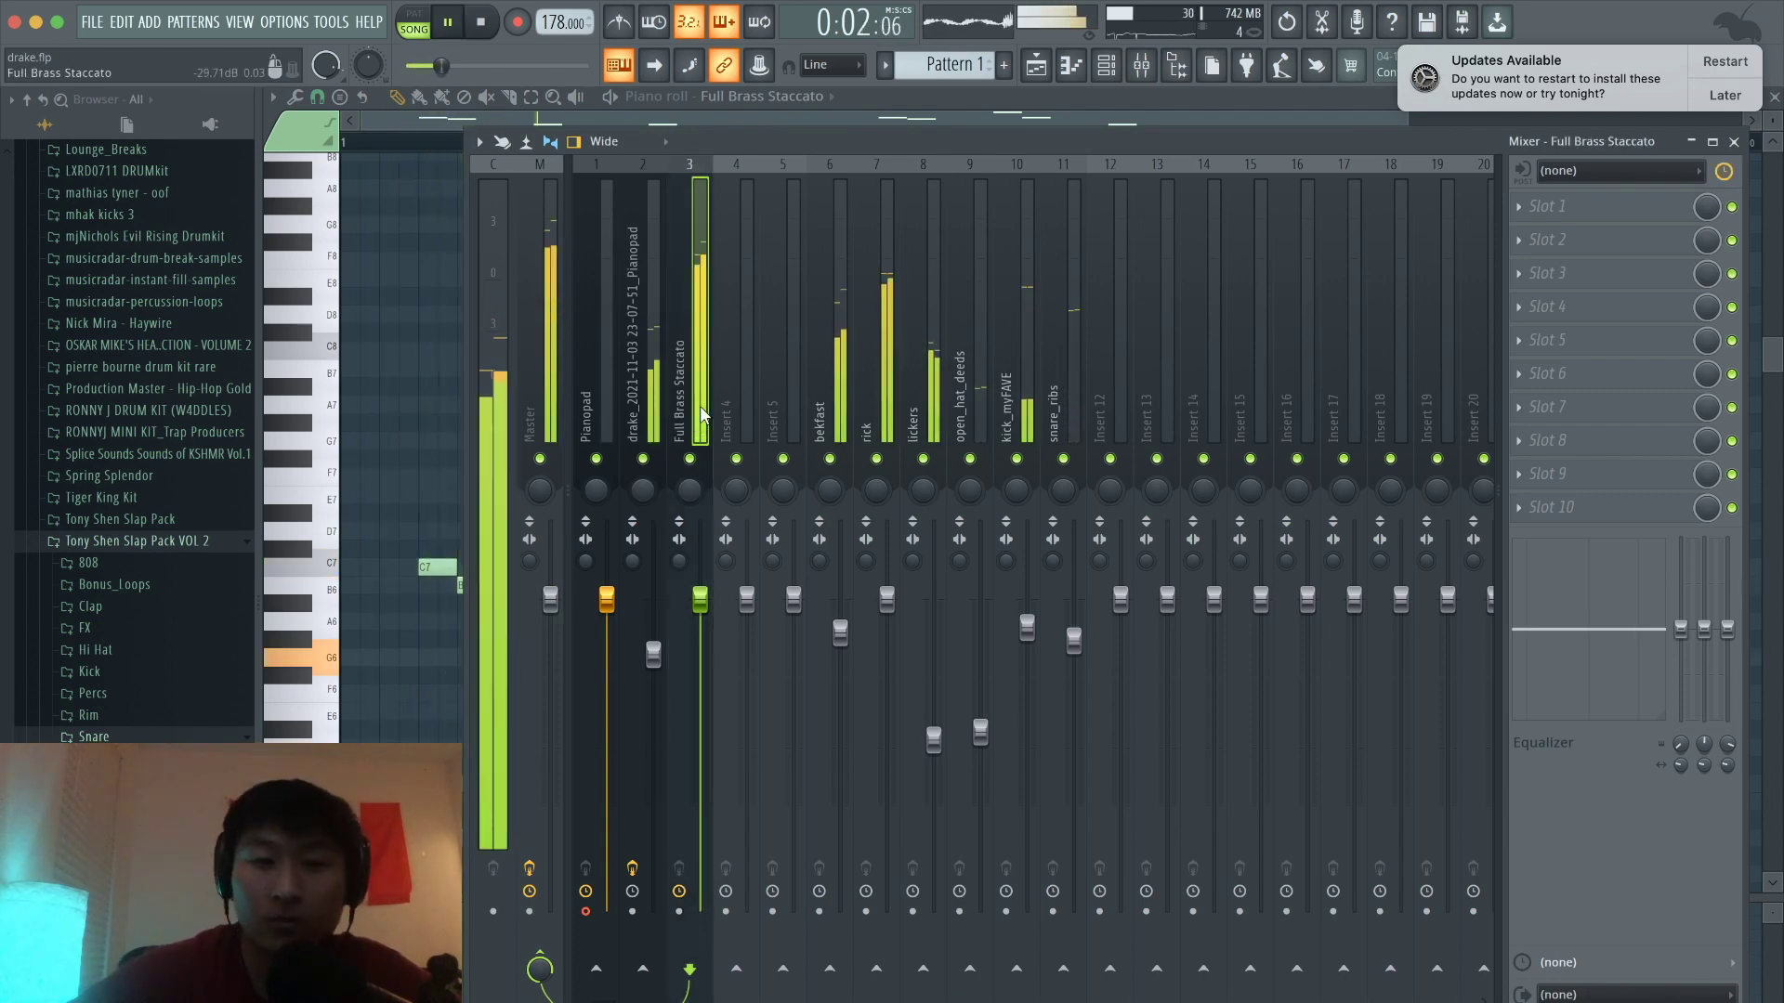
key(space)
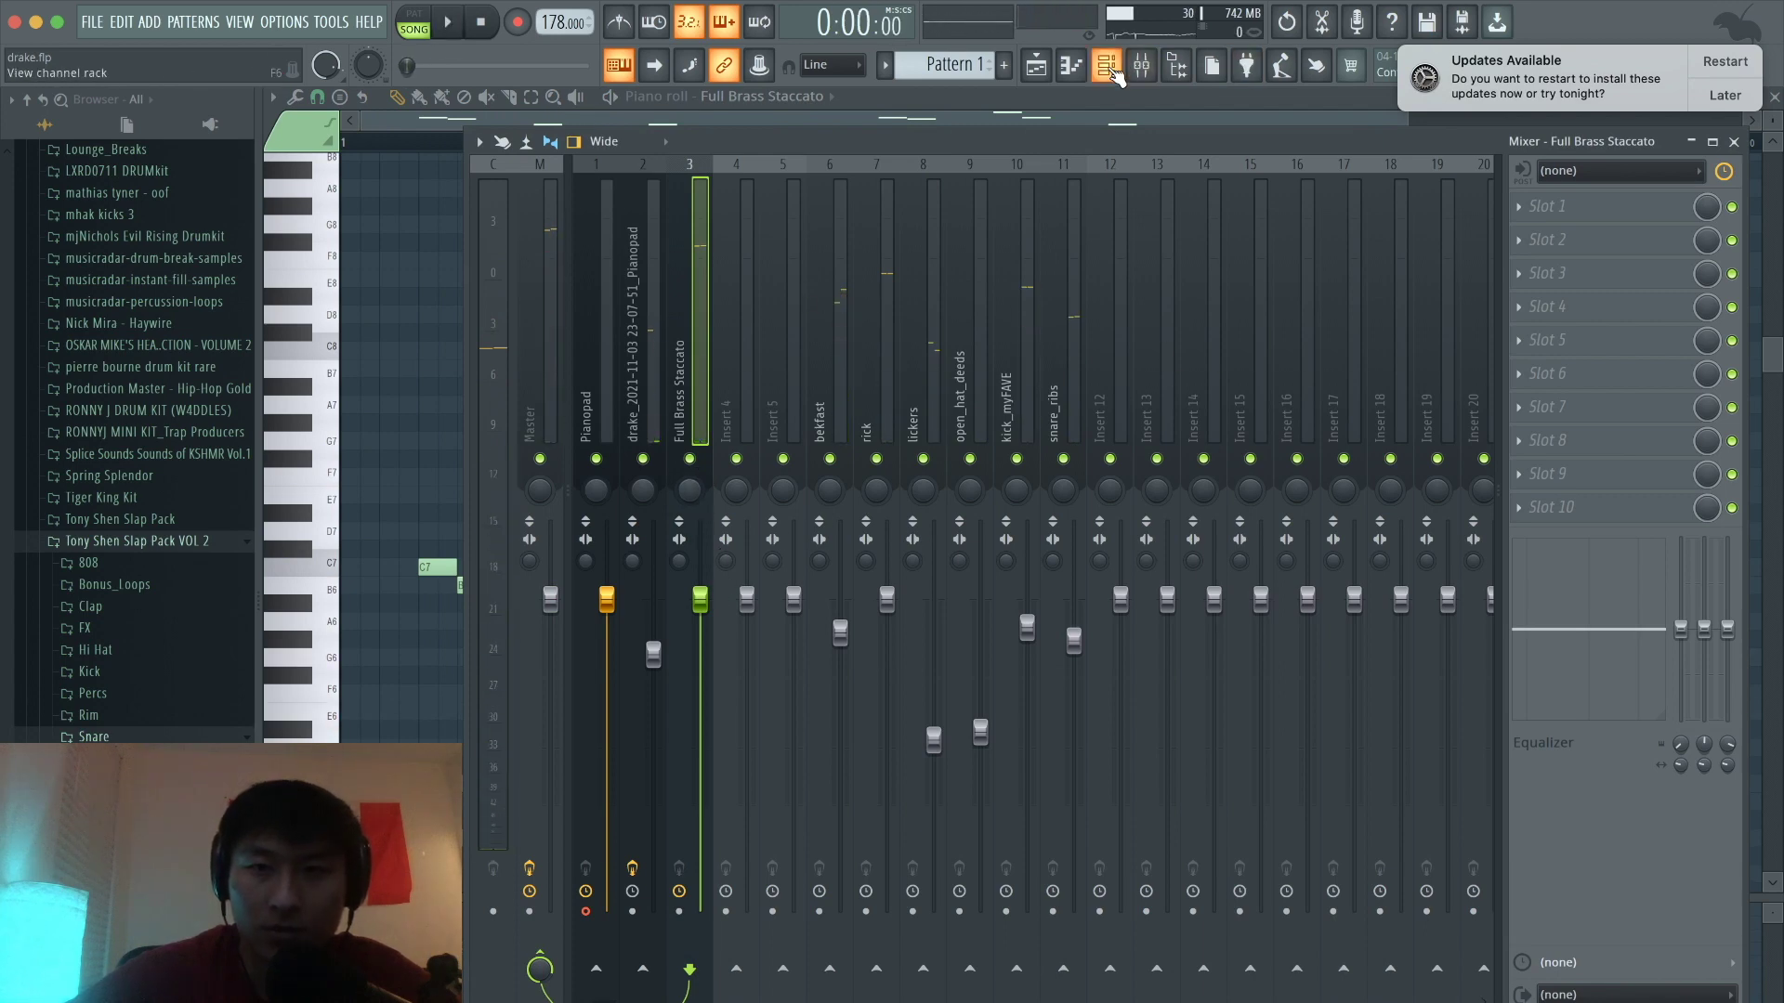
Step: Solo the Full Brass Staccato insert during playback and load Fruity Parametric EQ 2 in its first effect slot
key(F6)
key(space)
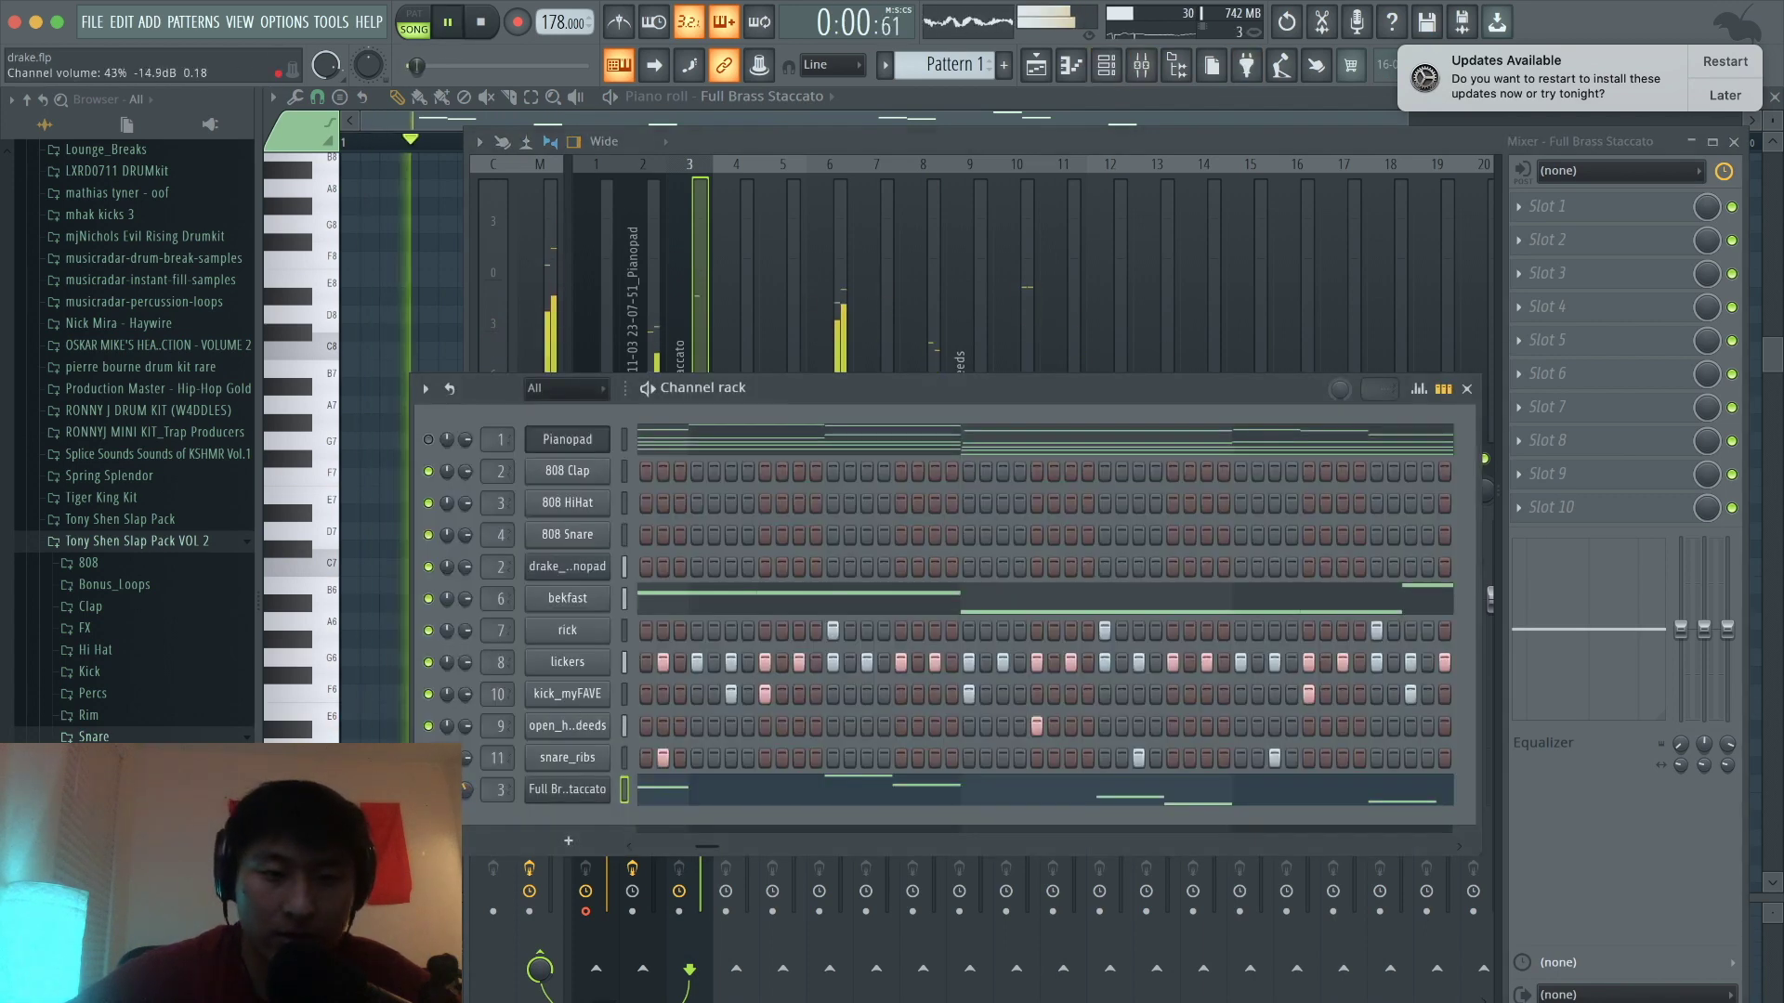
click(700, 323)
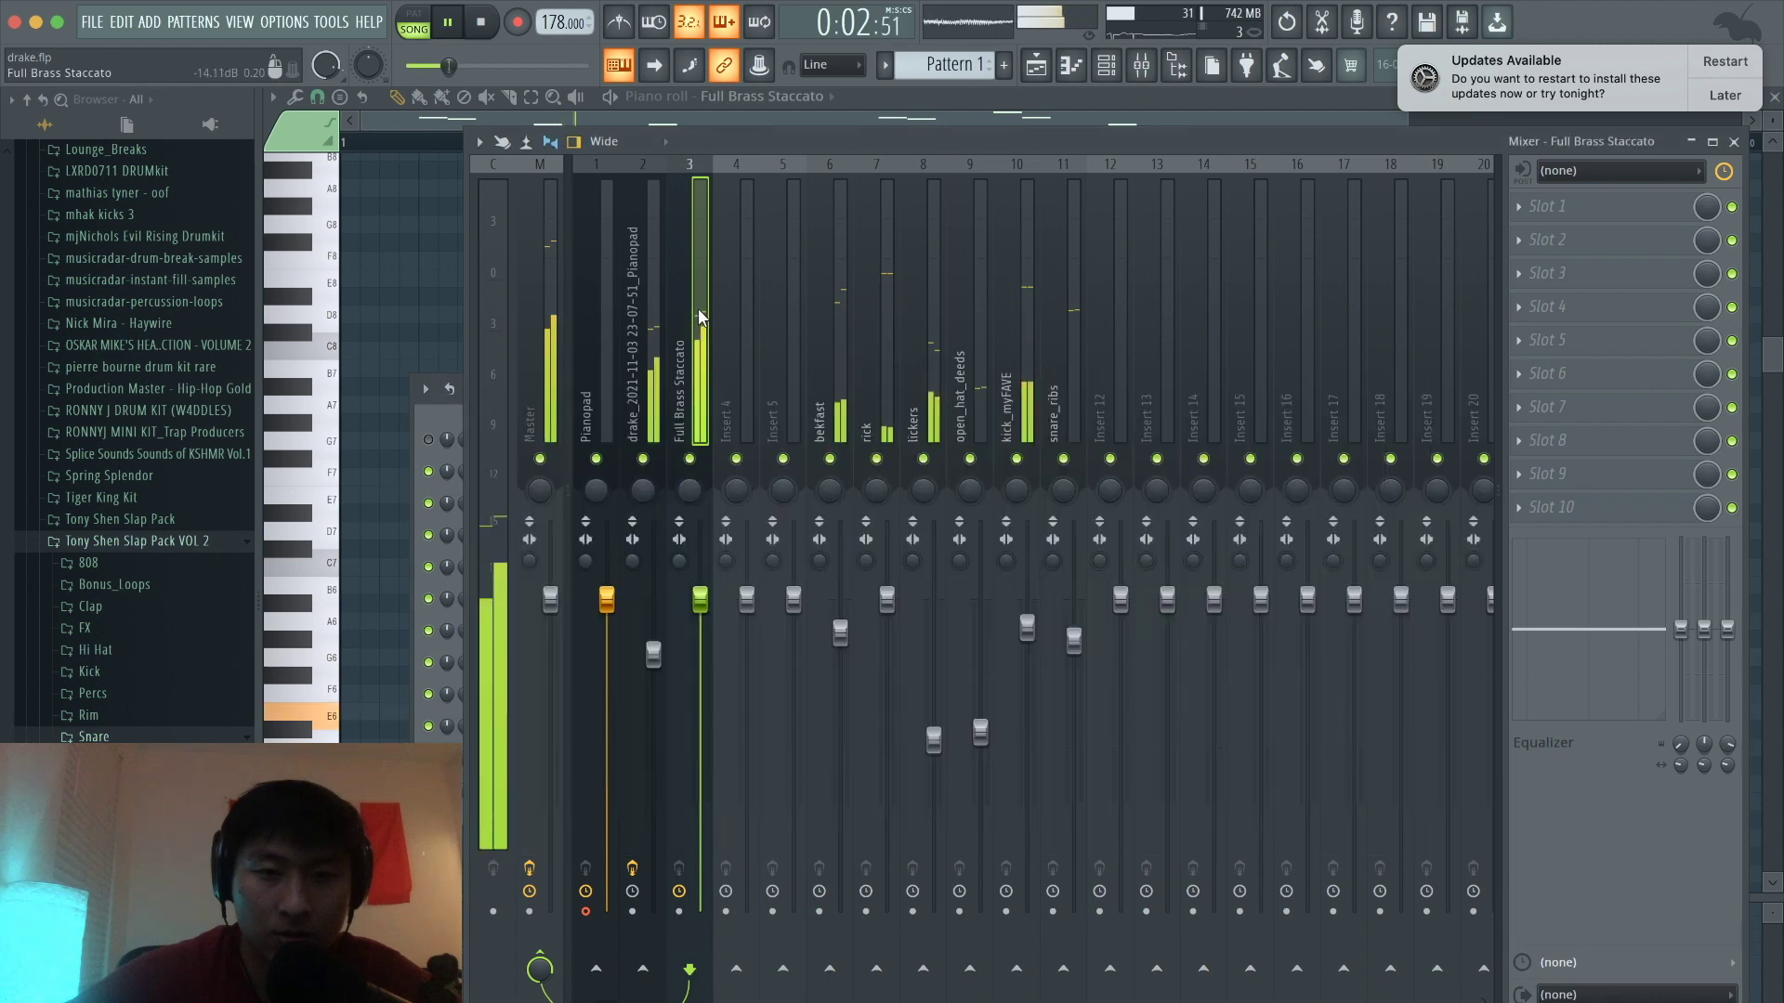
key(space)
key(space)
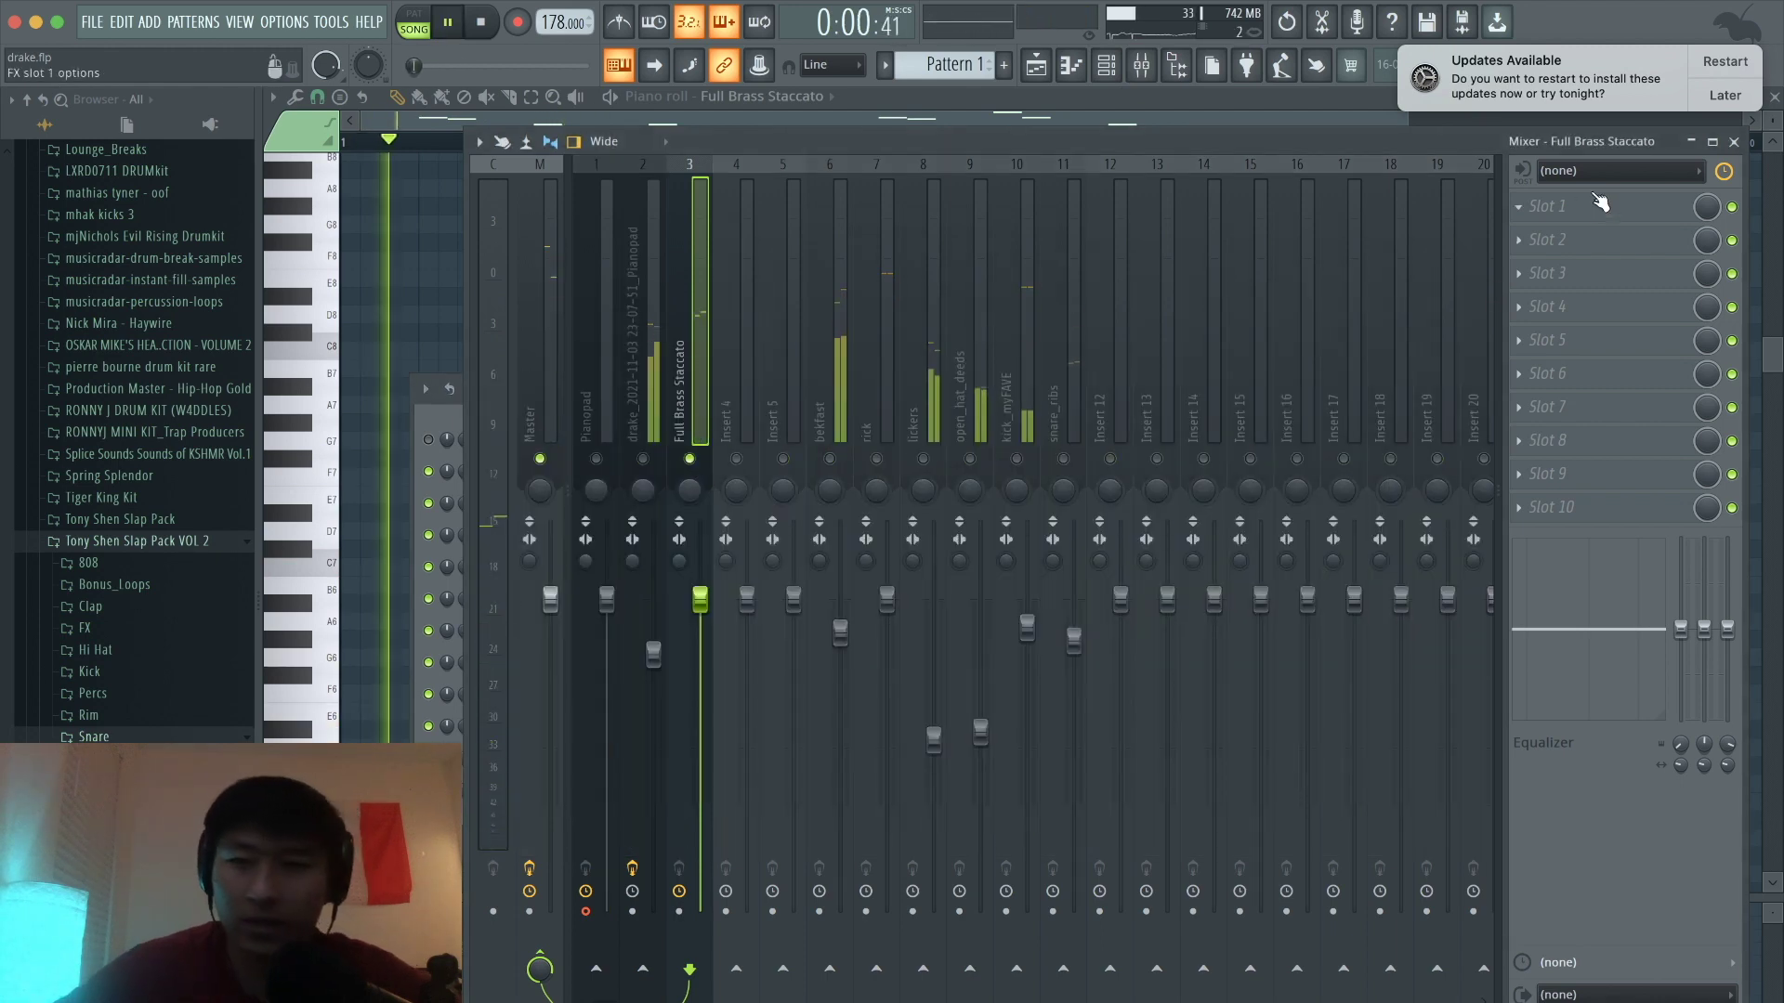
click(1561, 206)
click(1302, 868)
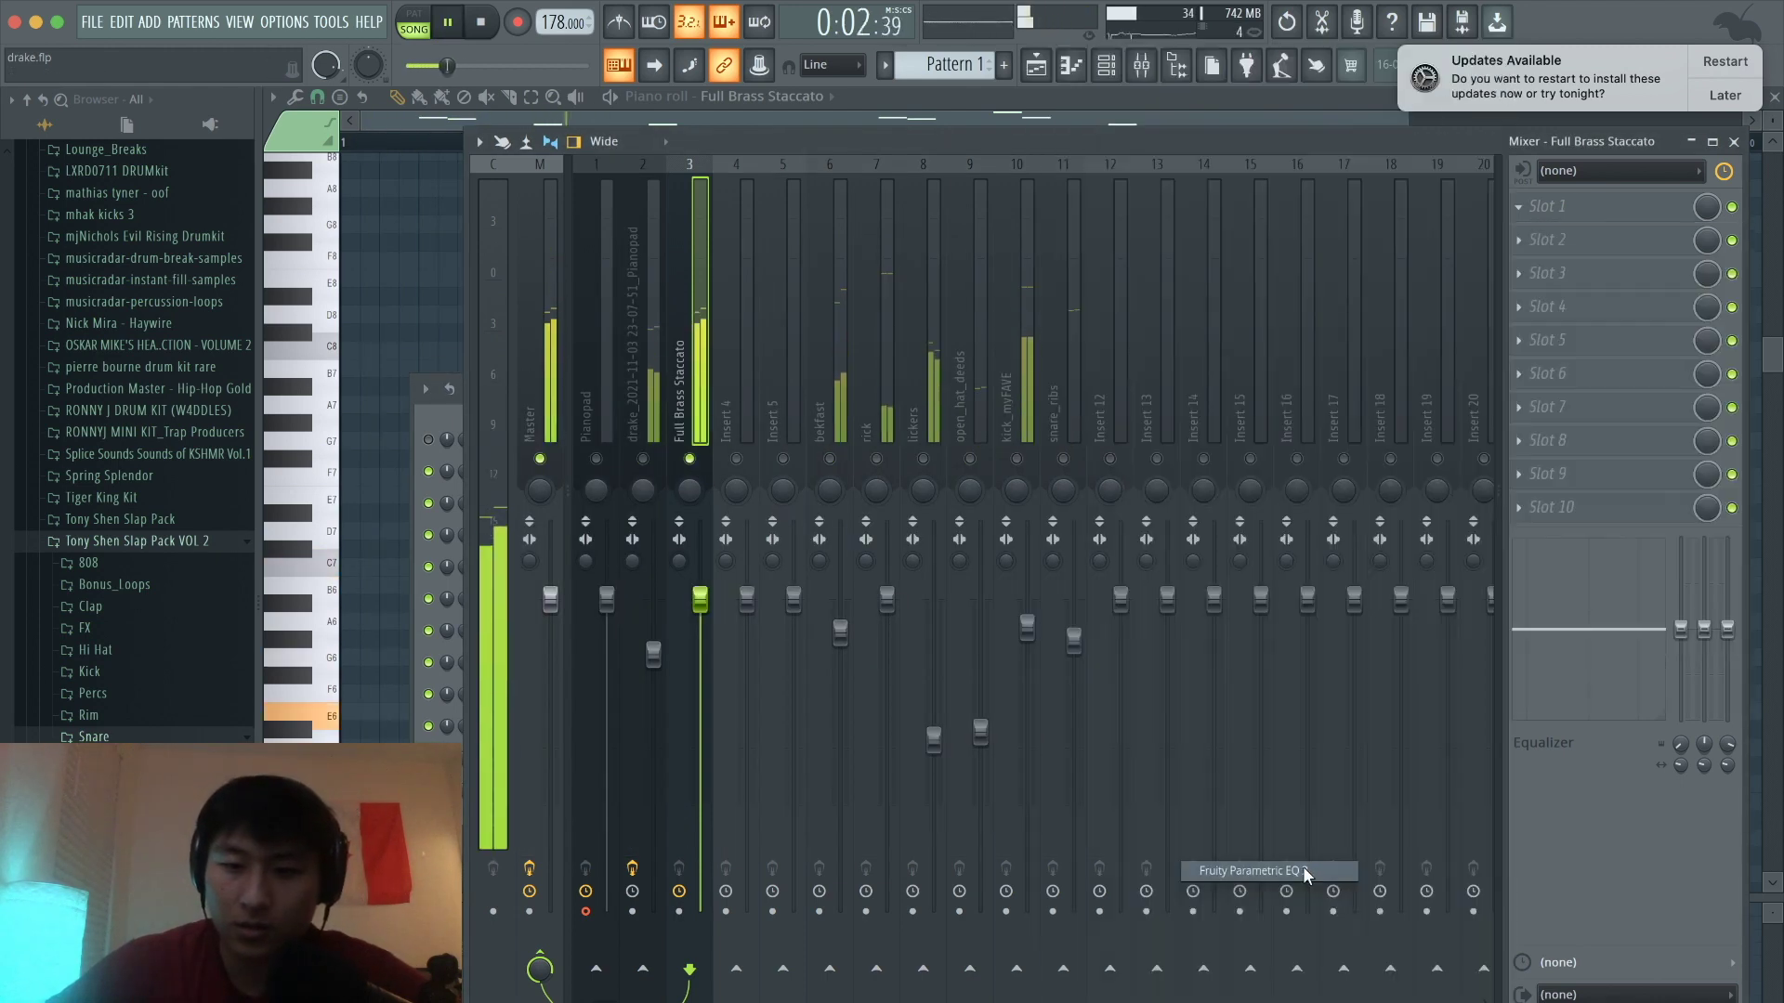
key(space)
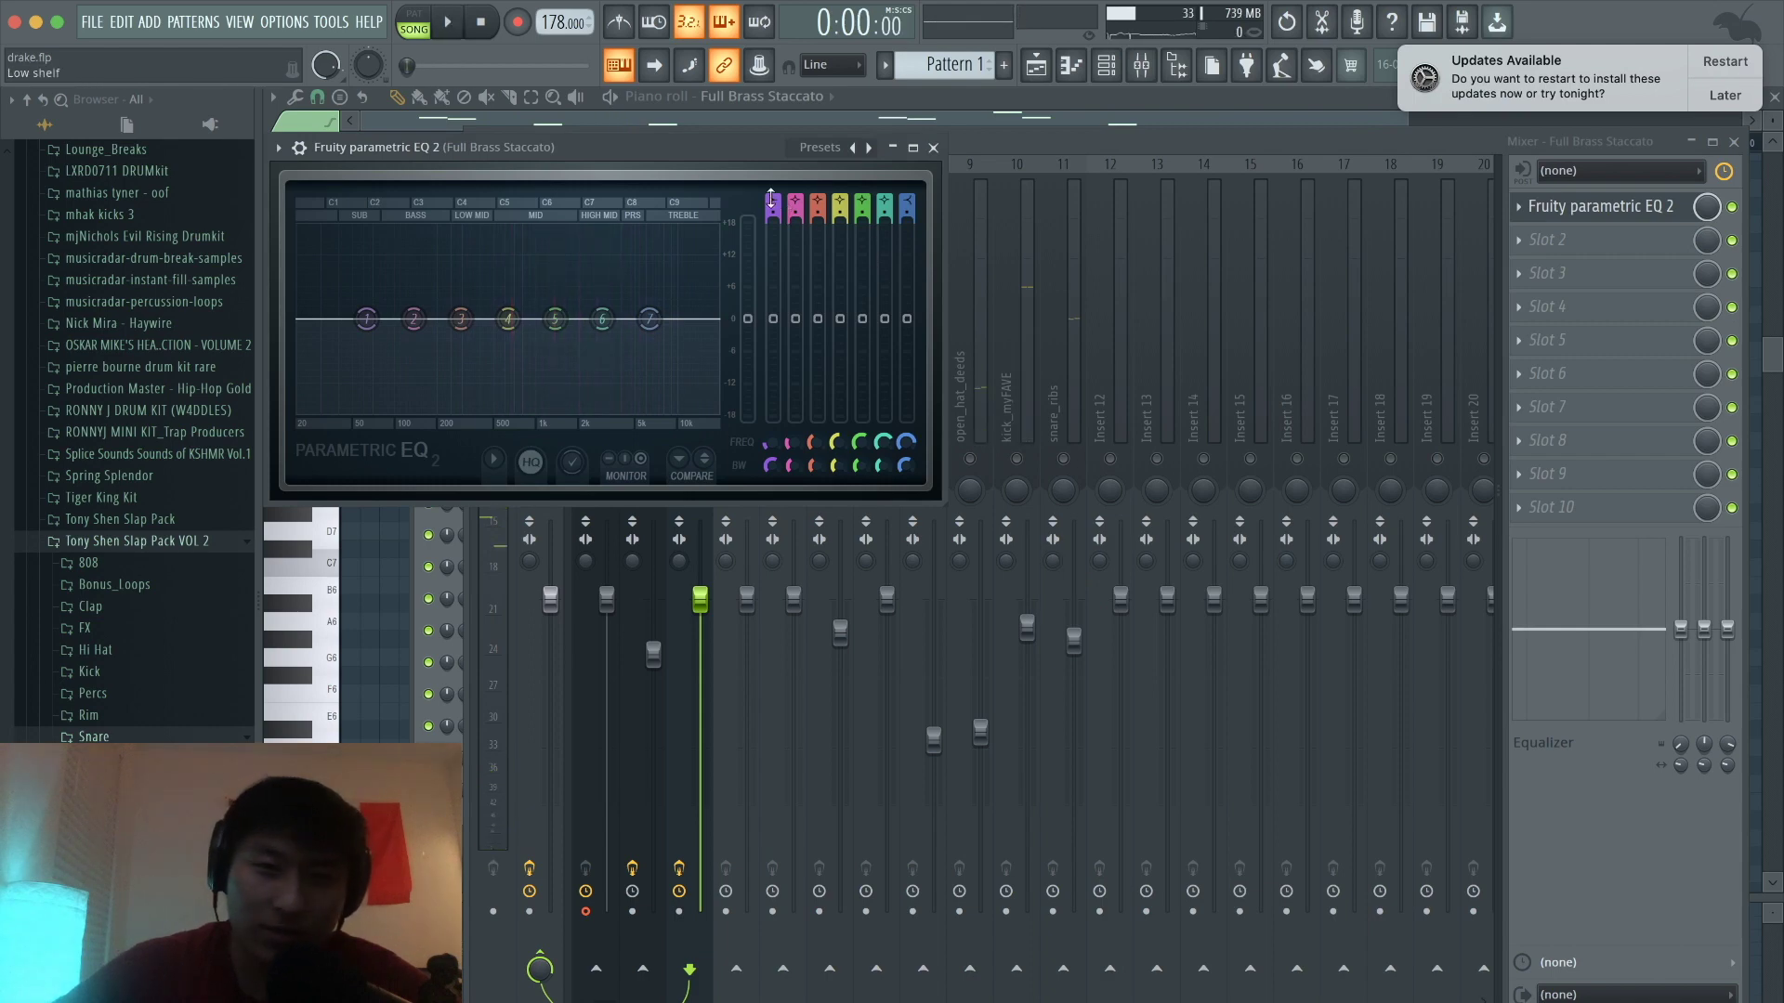
Step: Make EQ band 1 a Steep 8 high pass in the low mids, pull the band 7 high shelf down, and listen
mouse_move(770, 198)
mouse_down()
mouse_move(770, 217)
mouse_move(773, 197)
mouse_up()
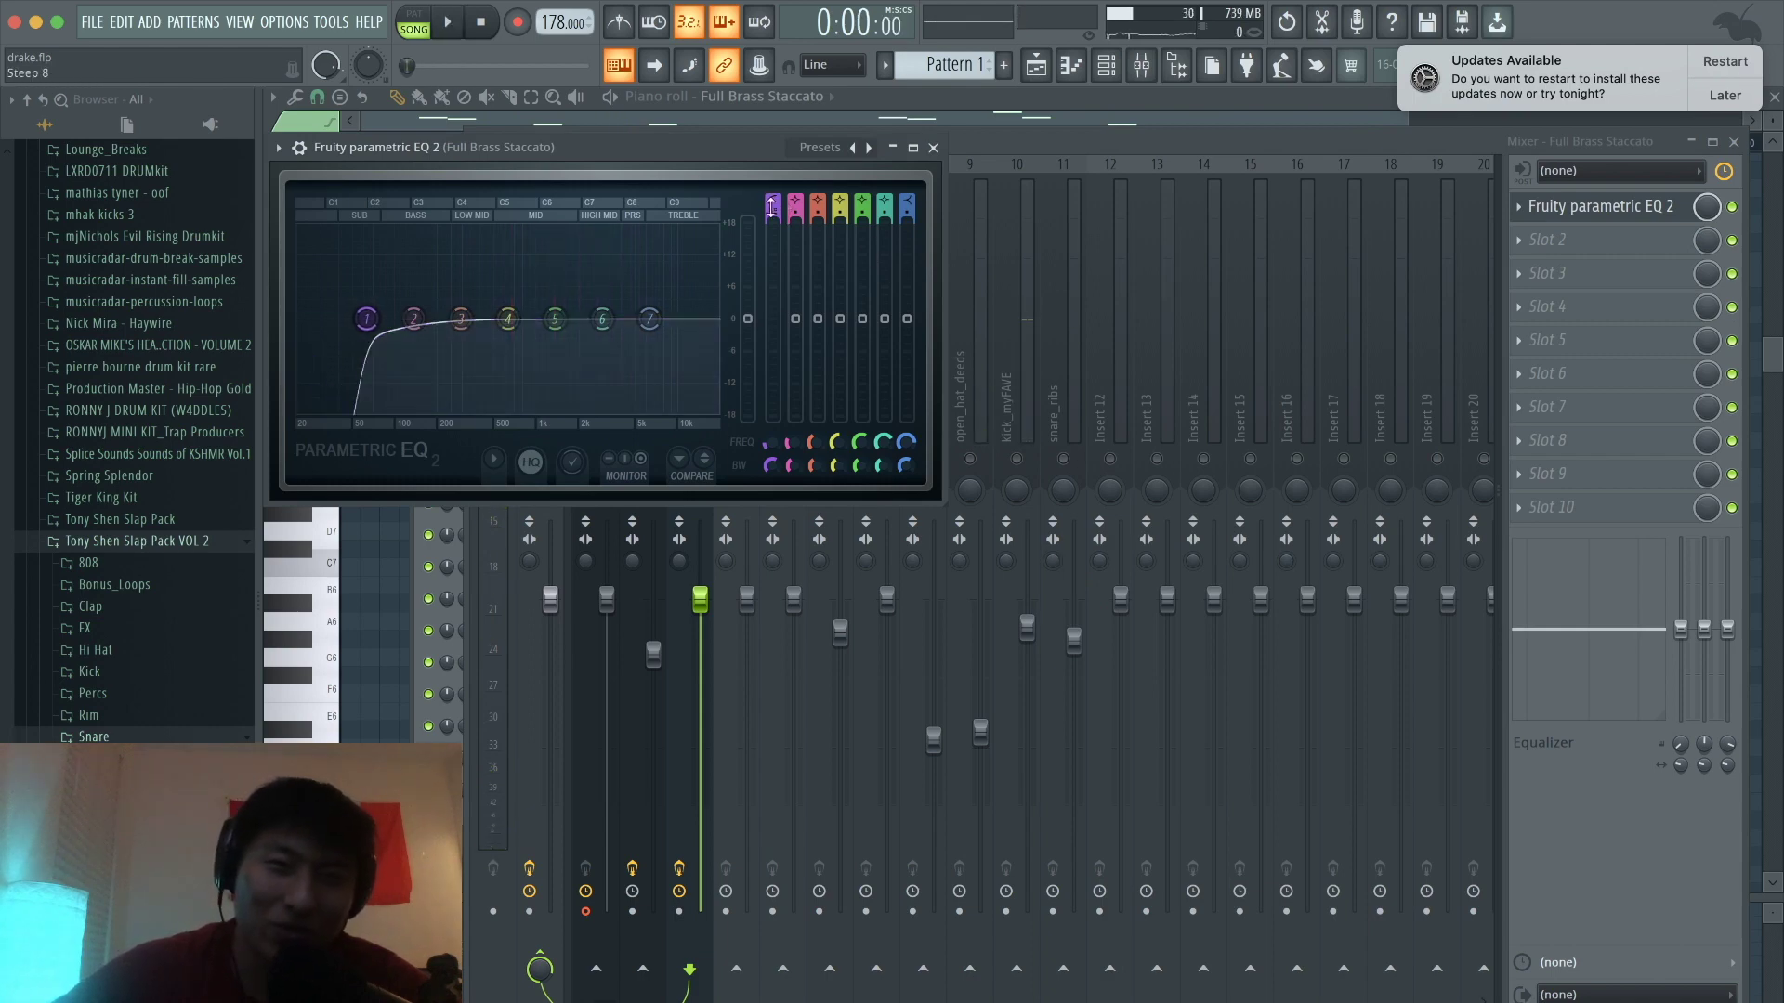
drag(369, 319, 507, 319)
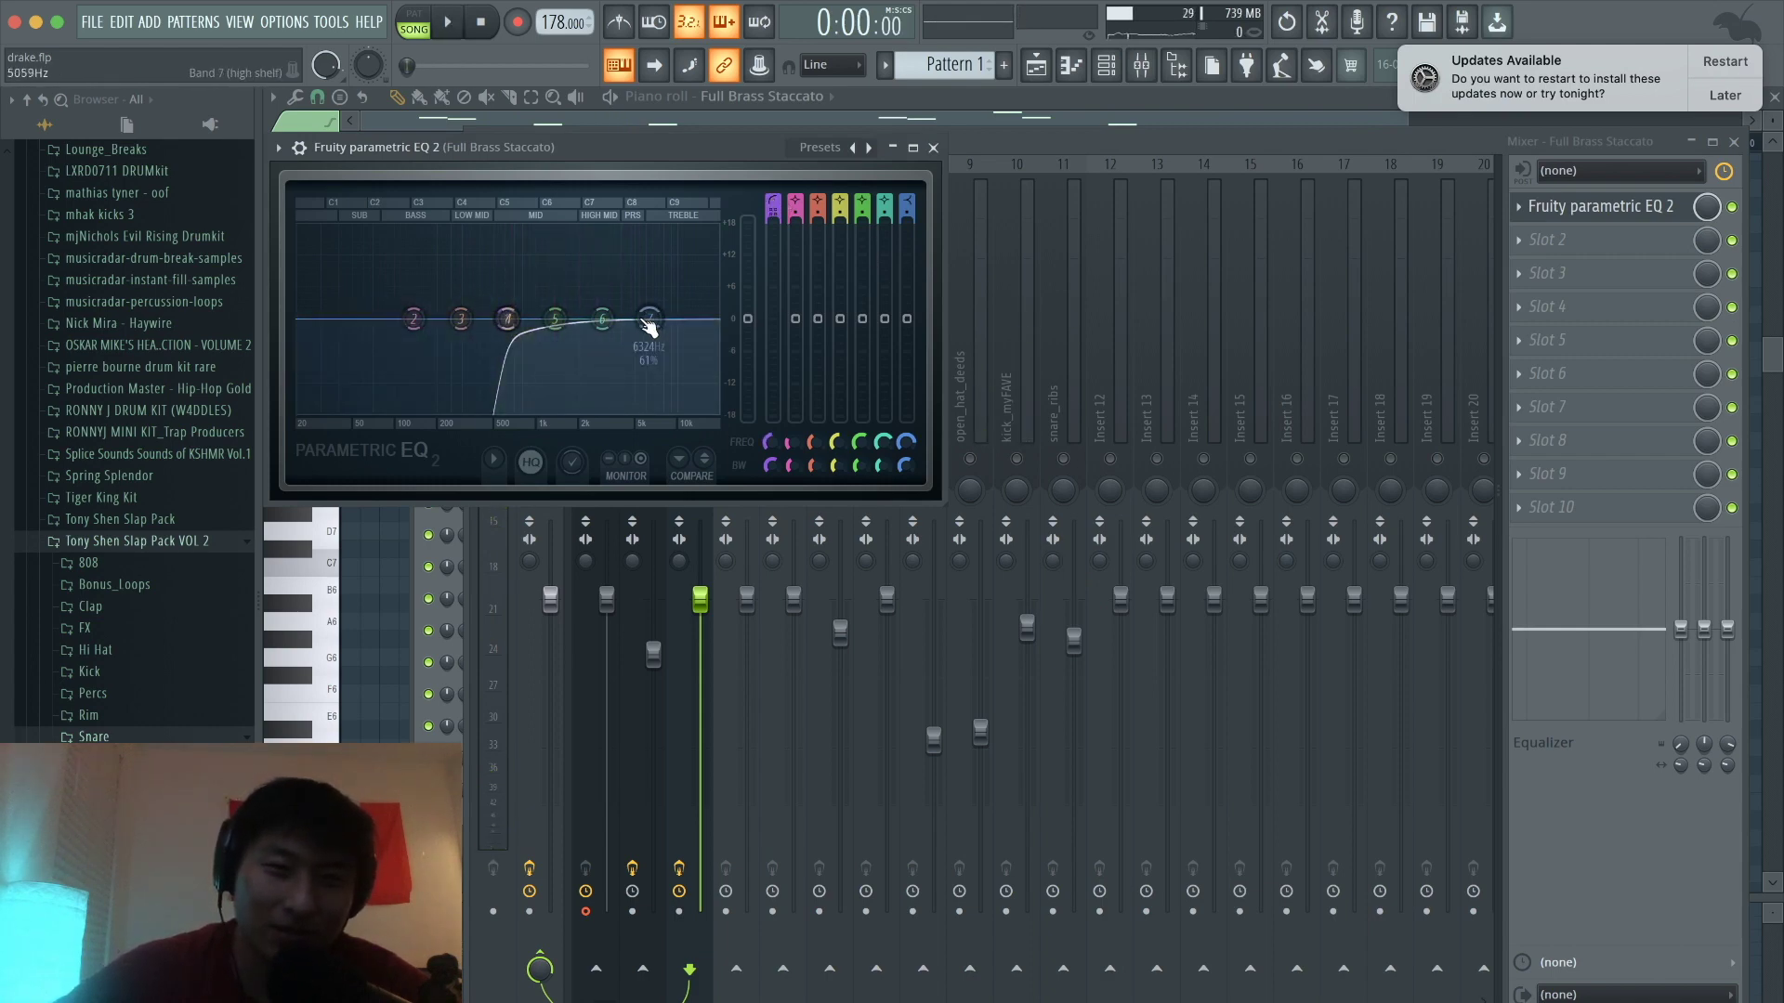
drag(649, 319, 636, 390)
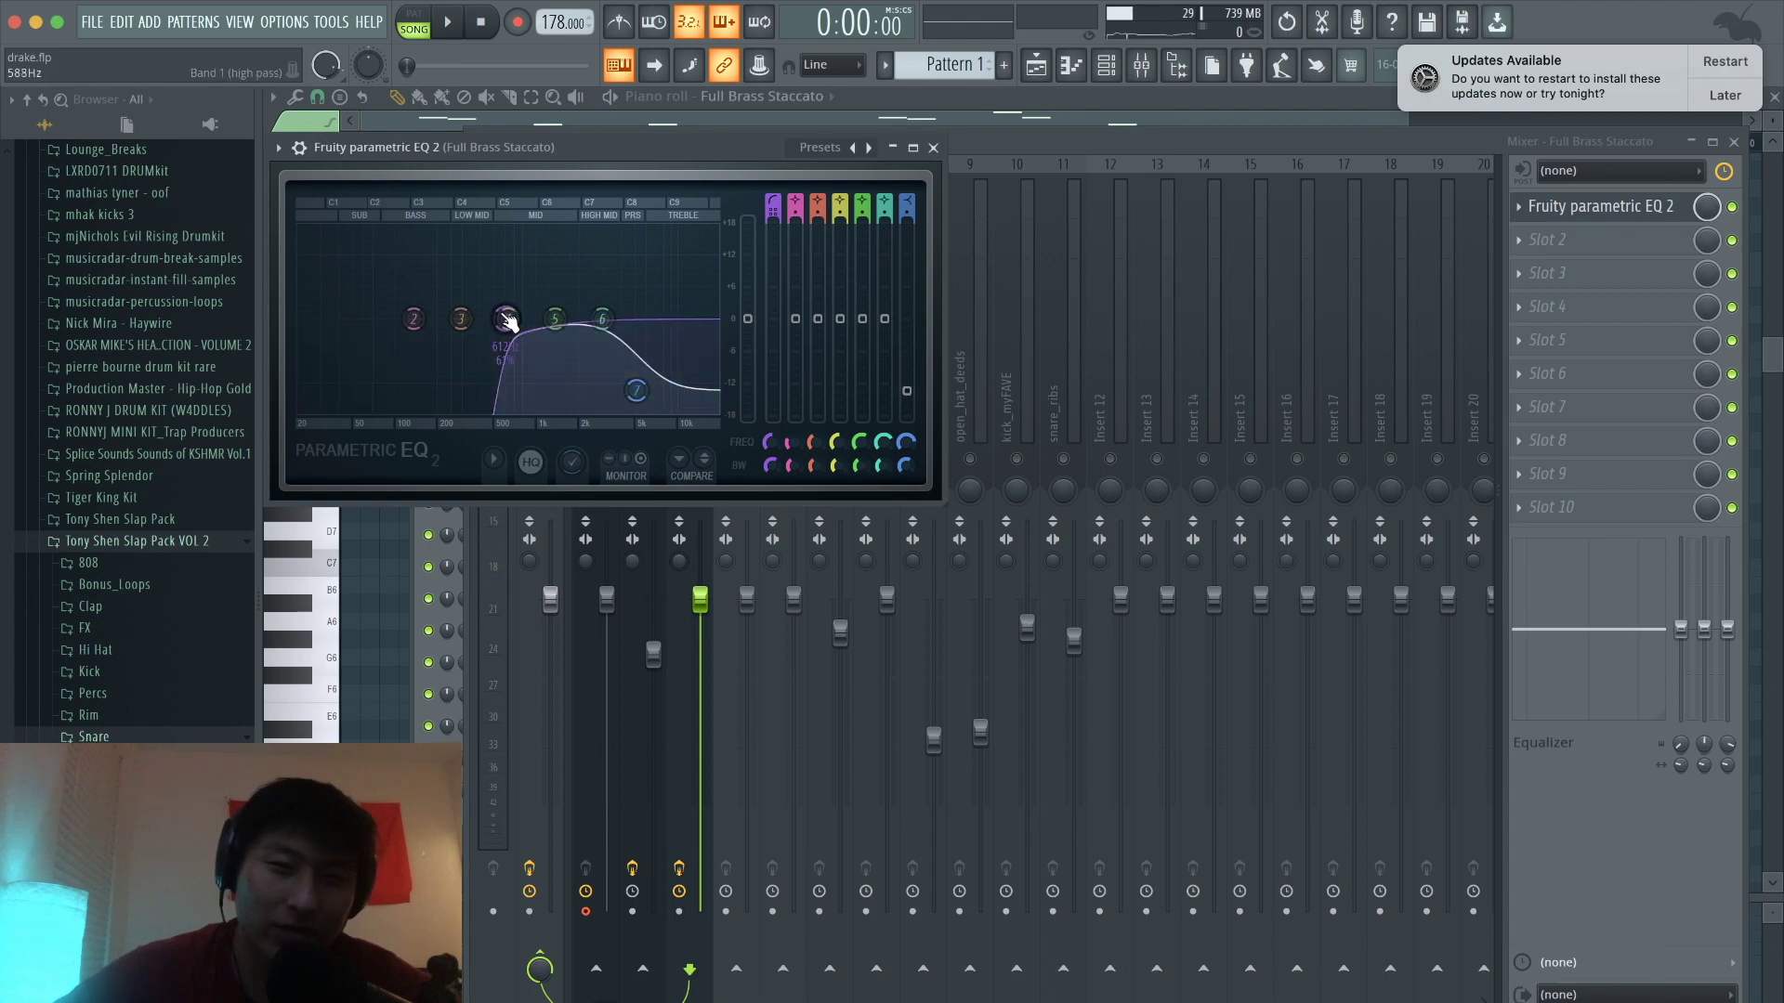
drag(507, 319, 523, 320)
key(space)
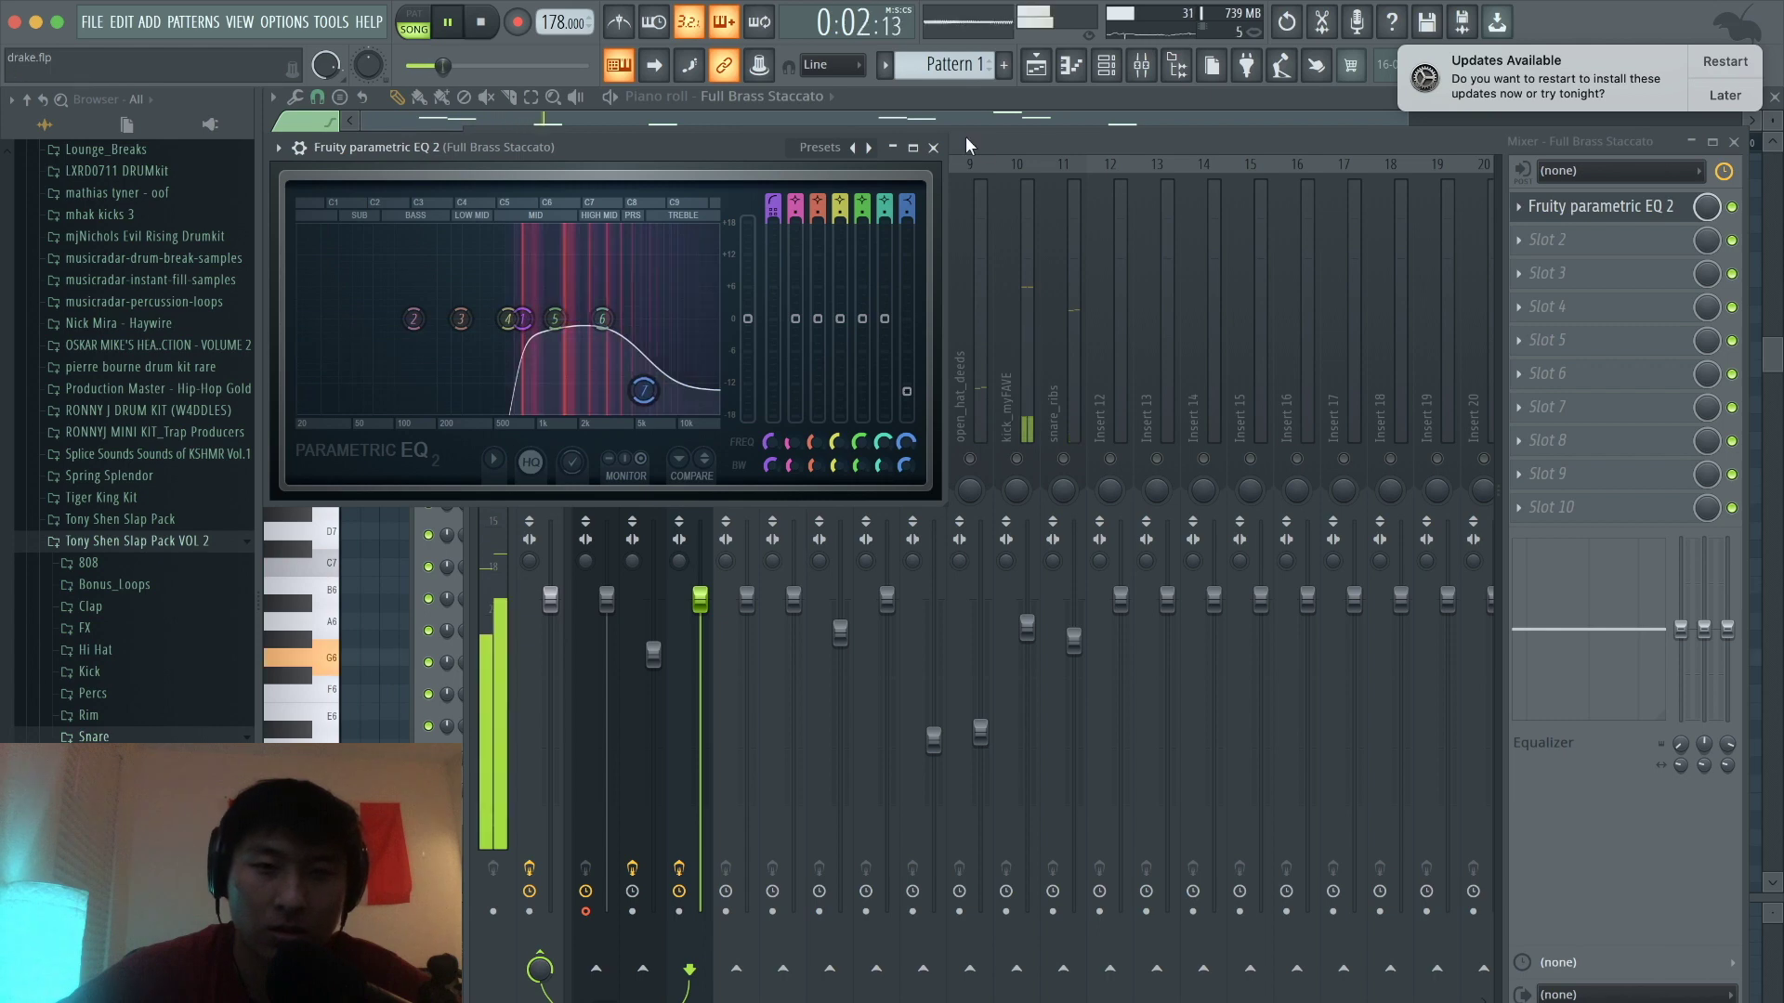
click(932, 147)
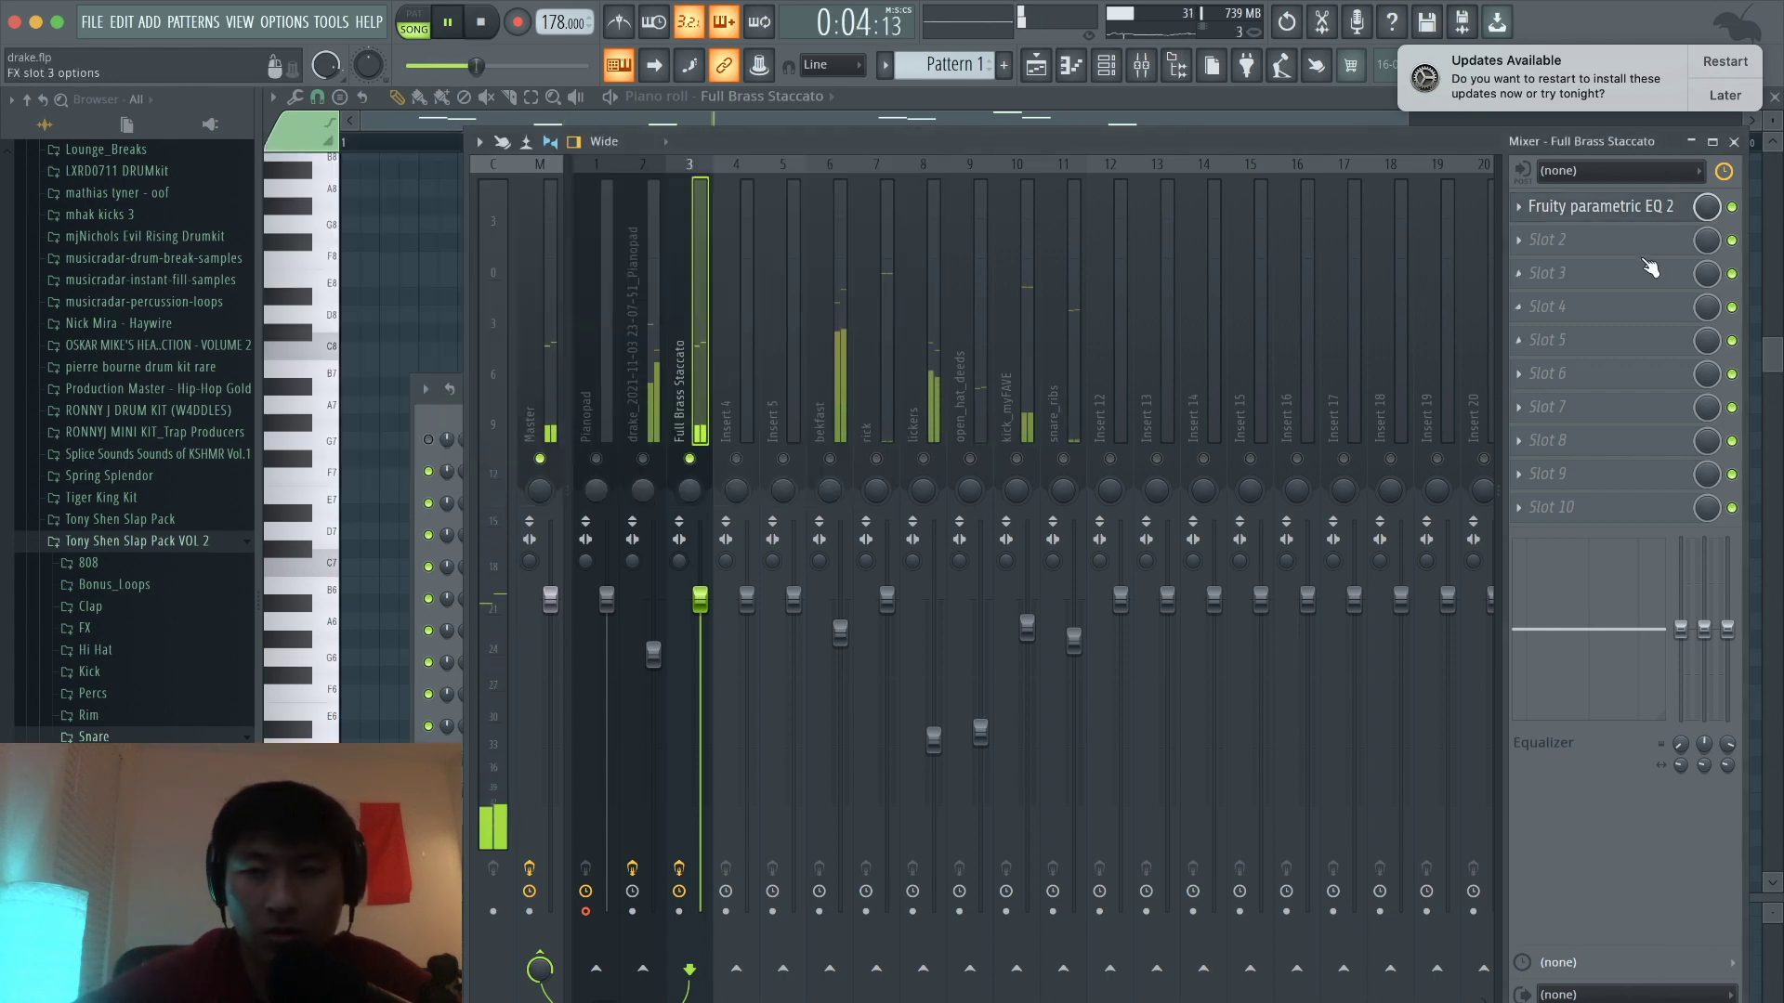
key(space)
Step: Load Fruity Fast Dist in slot 2 with a reduced mix level and move it above the parametric EQ
click(1597, 242)
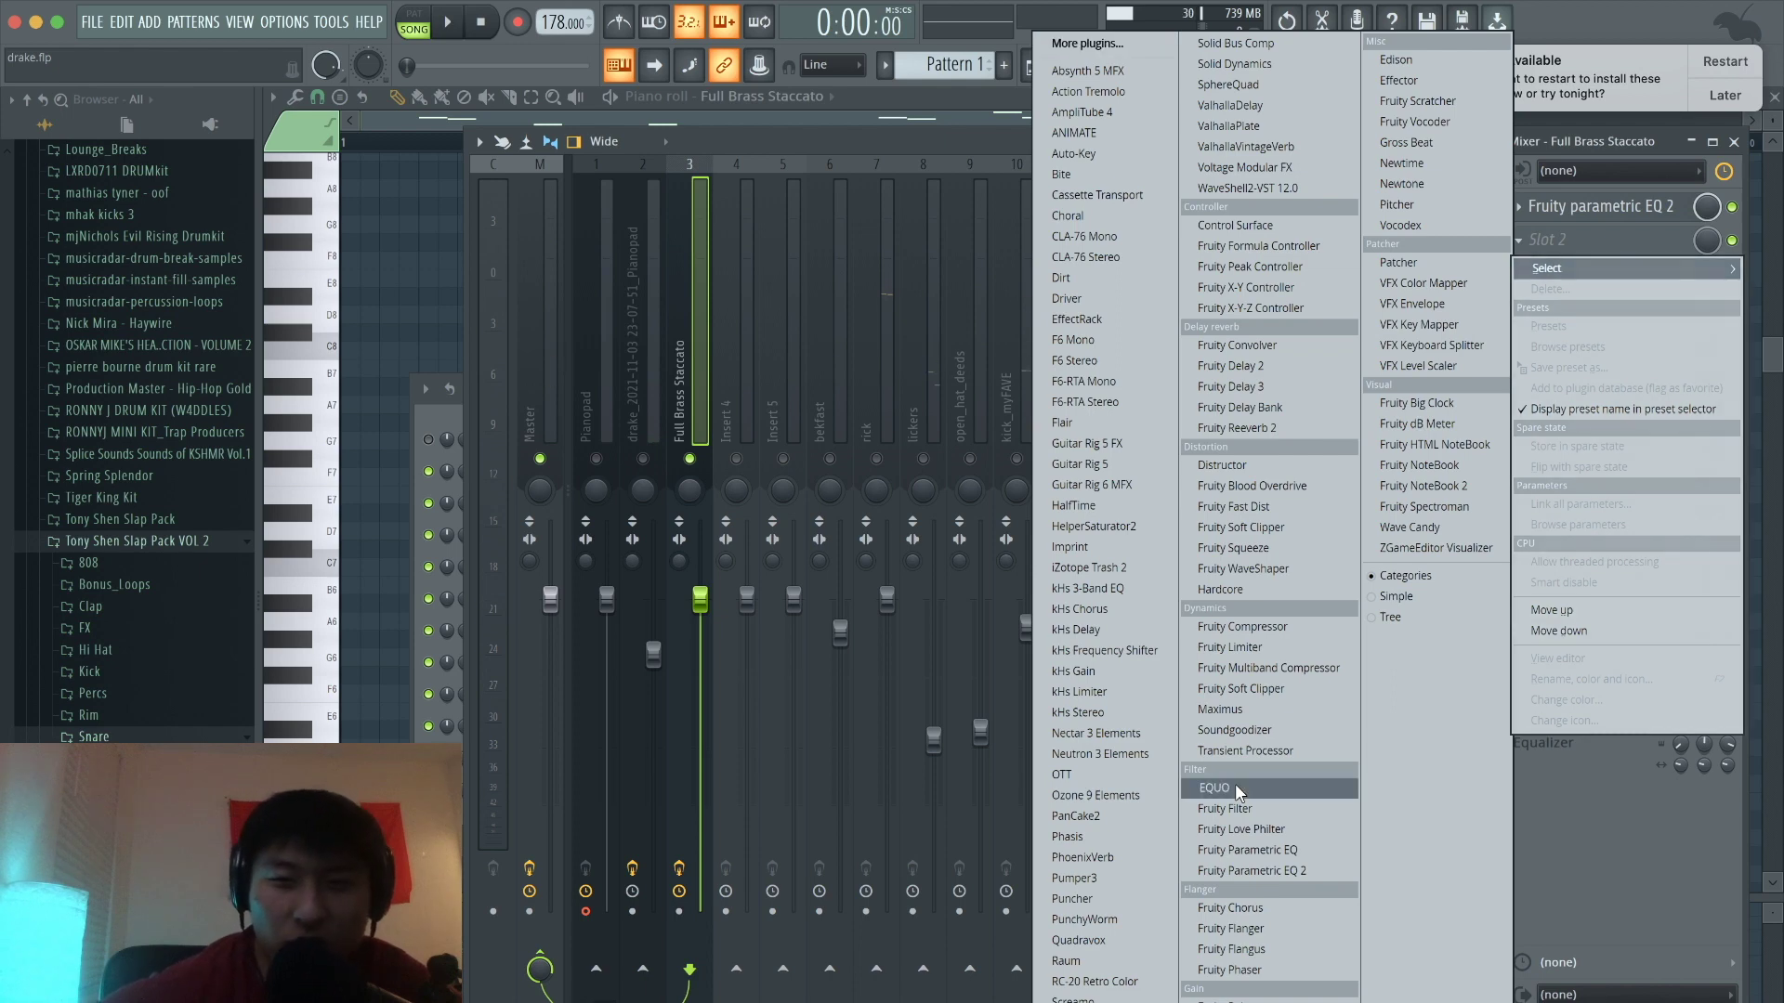
click(1236, 507)
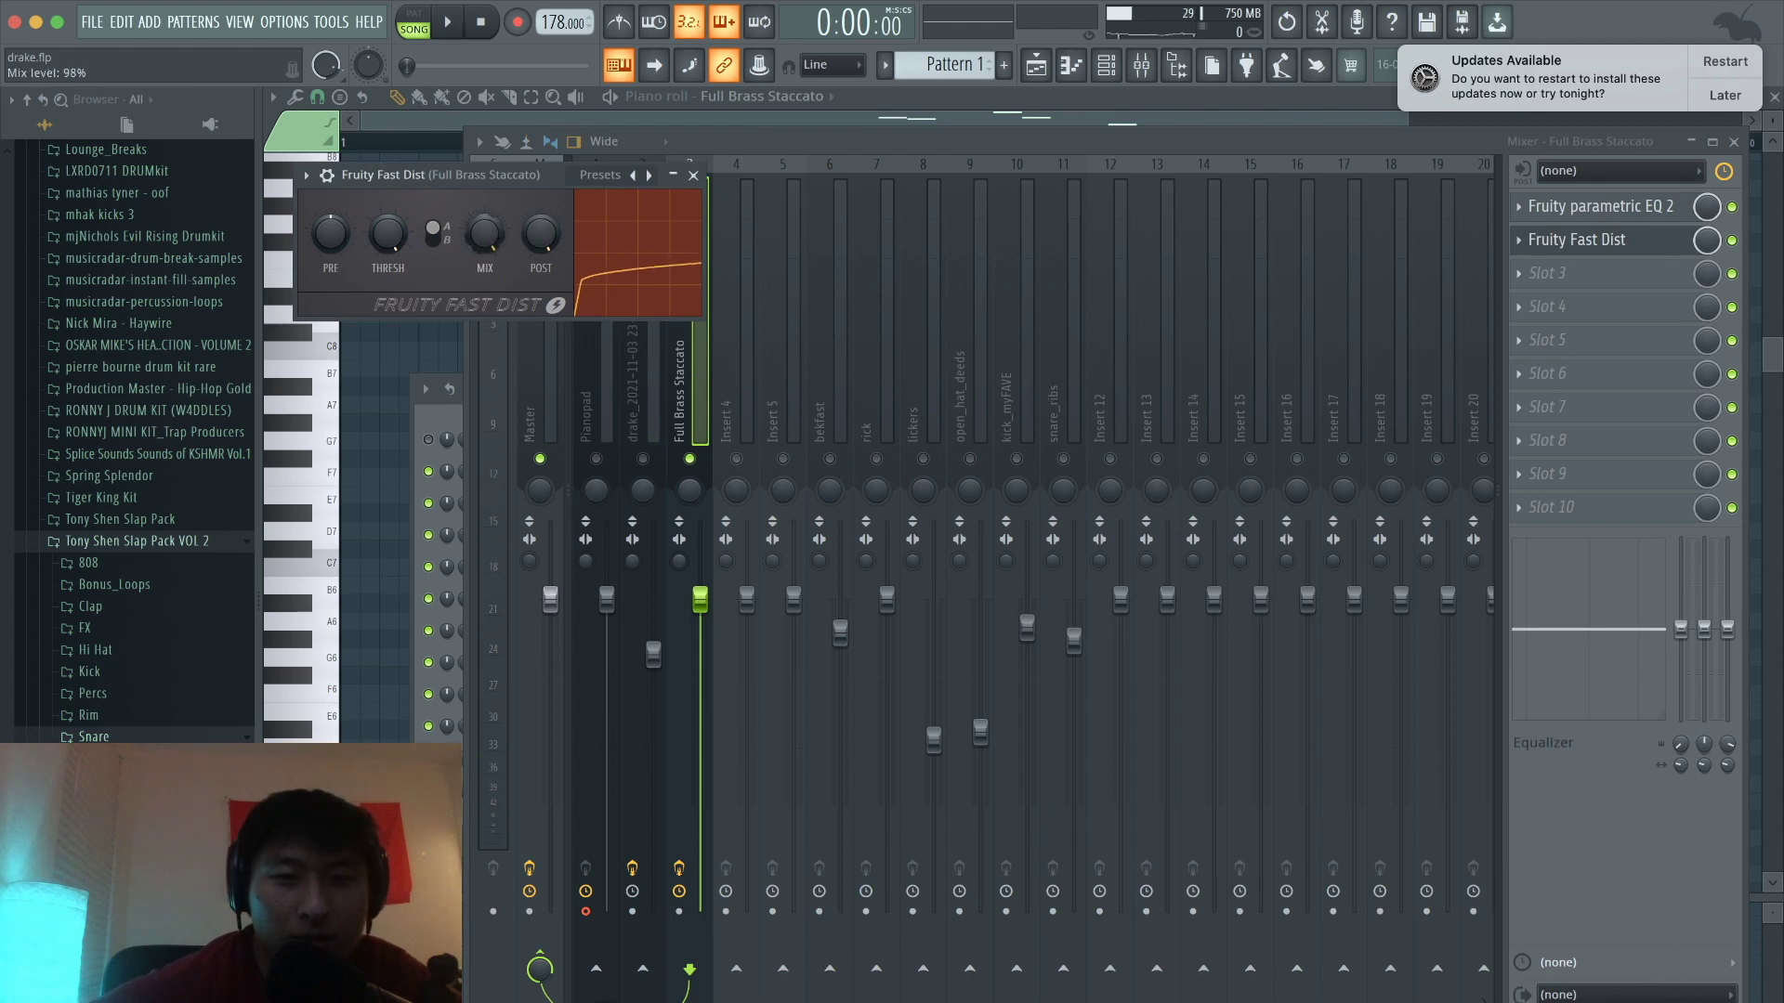
drag(484, 234, 484, 242)
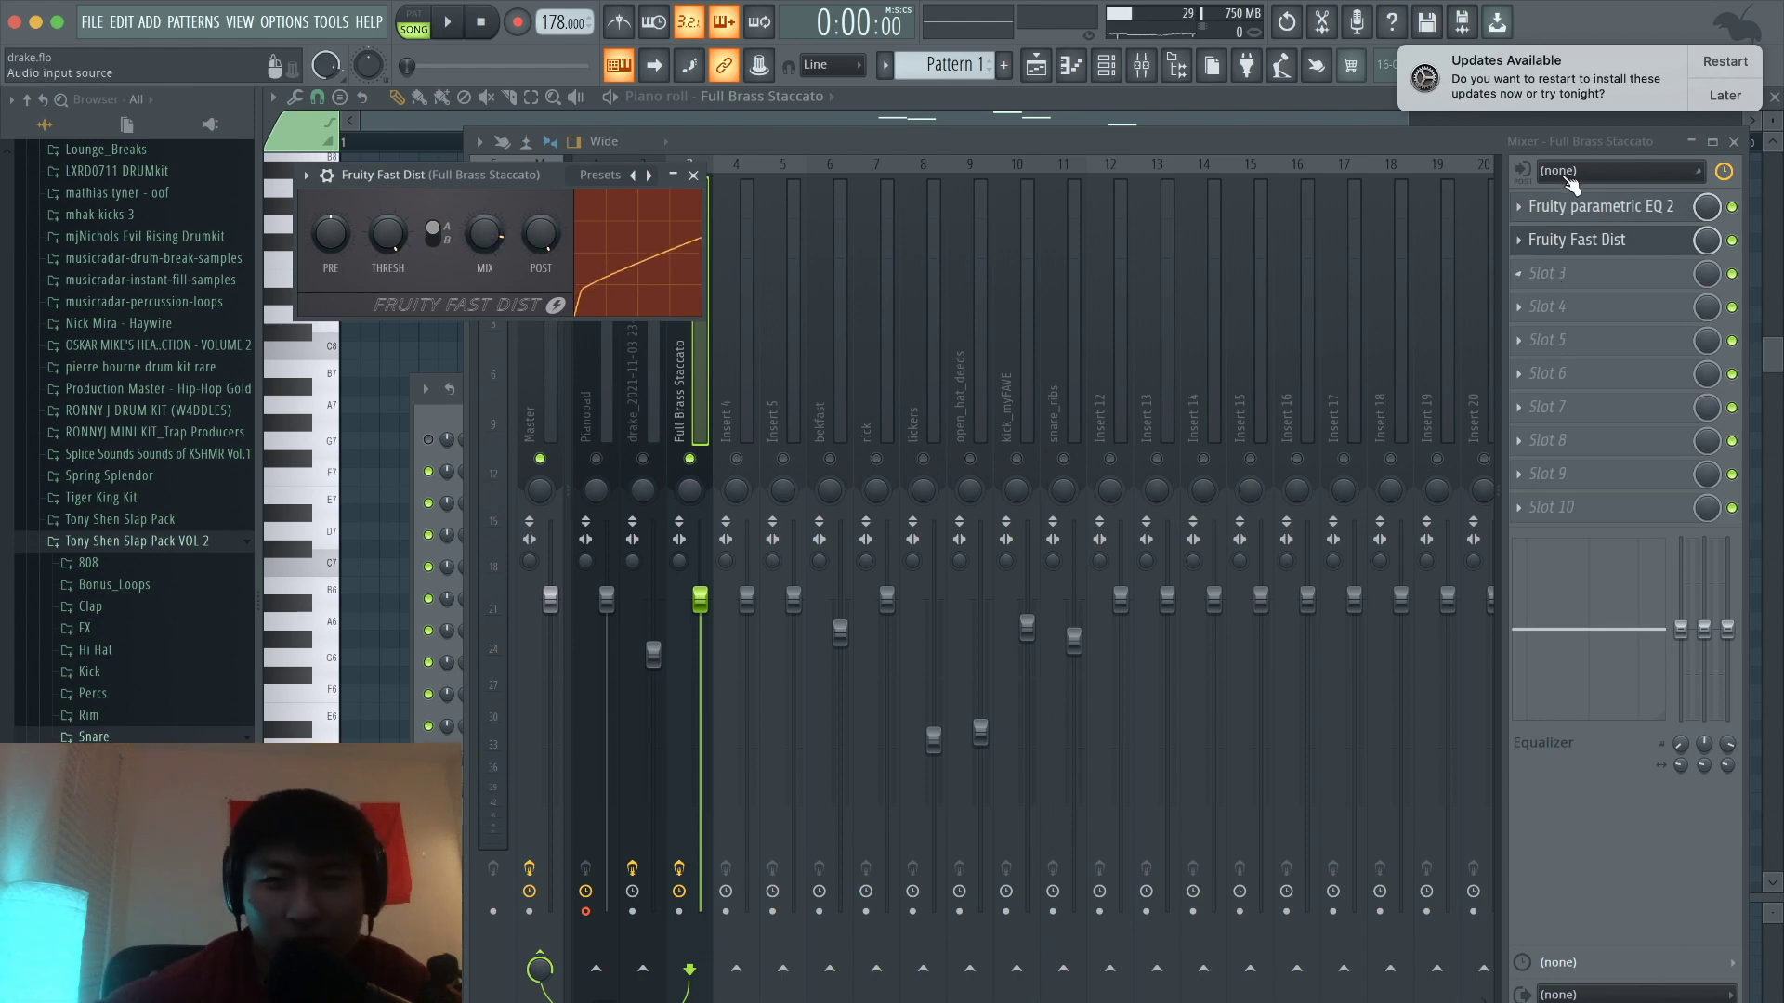
mouse_move(1576, 210)
mouse_down()
mouse_move(1567, 276)
mouse_move(1576, 243)
mouse_up()
Step: Change EQ band 7 from a high shelf to a low pass, adjust its cutoff, and start playback
click(1568, 273)
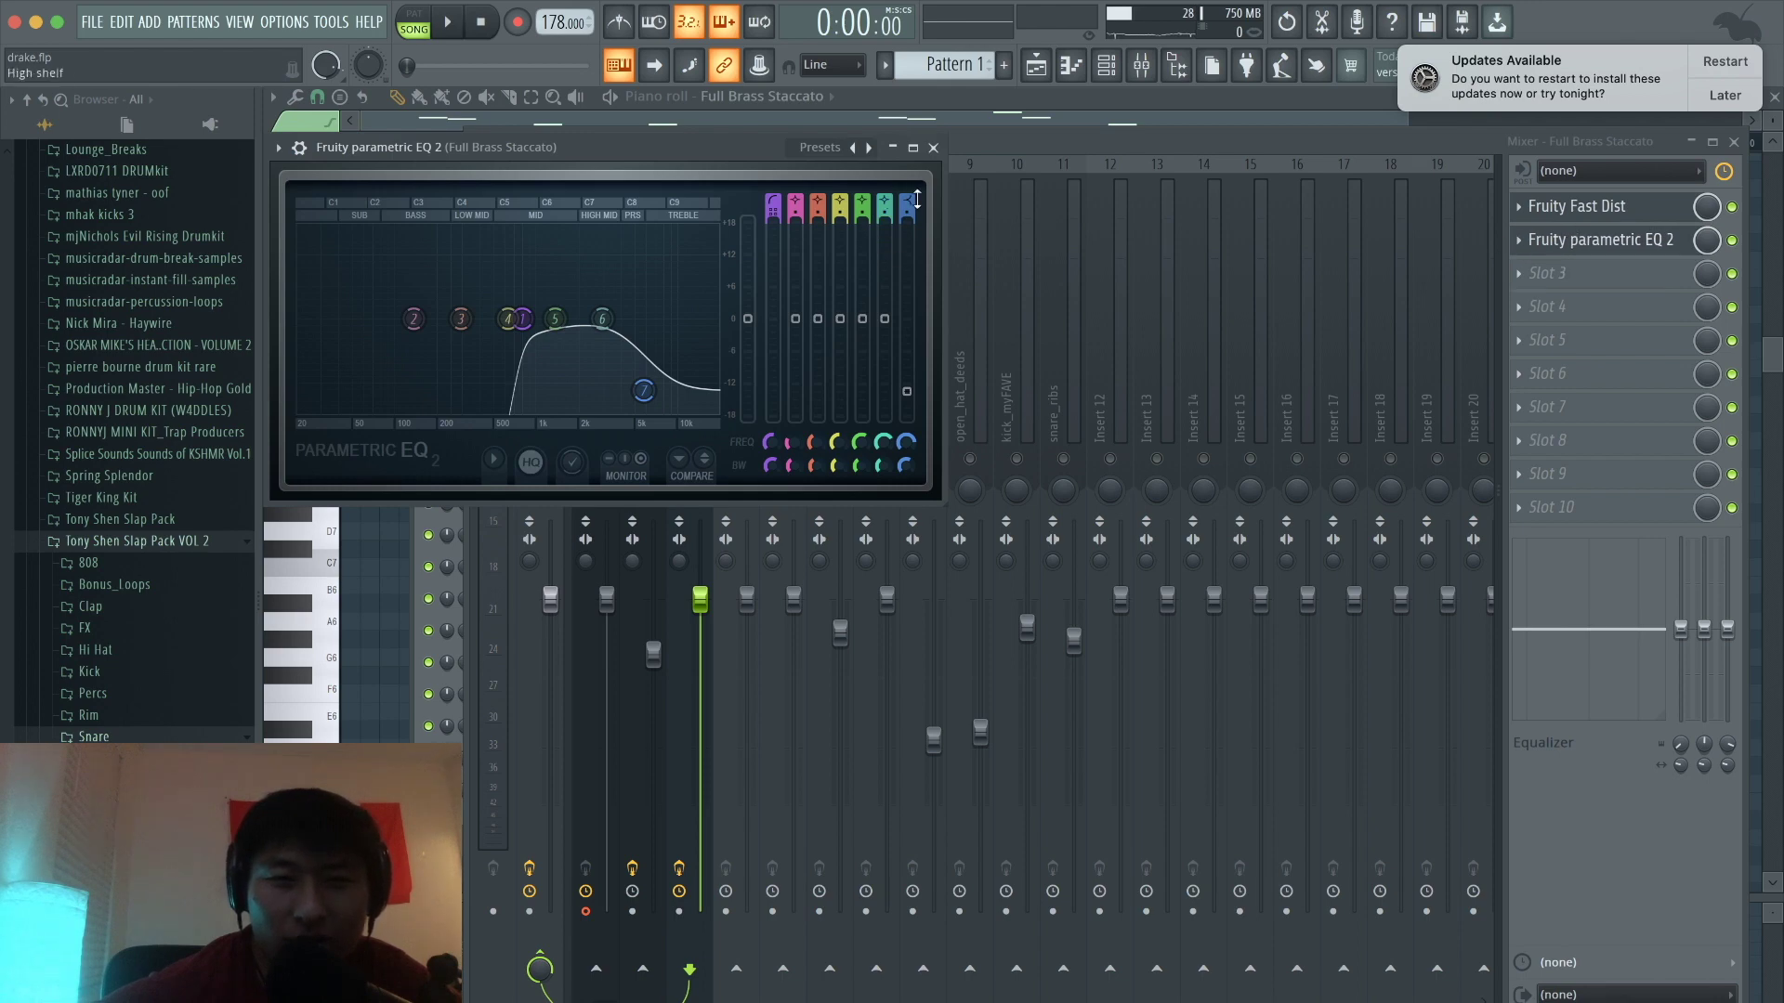
drag(914, 198, 914, 248)
drag(643, 320, 651, 320)
key(space)
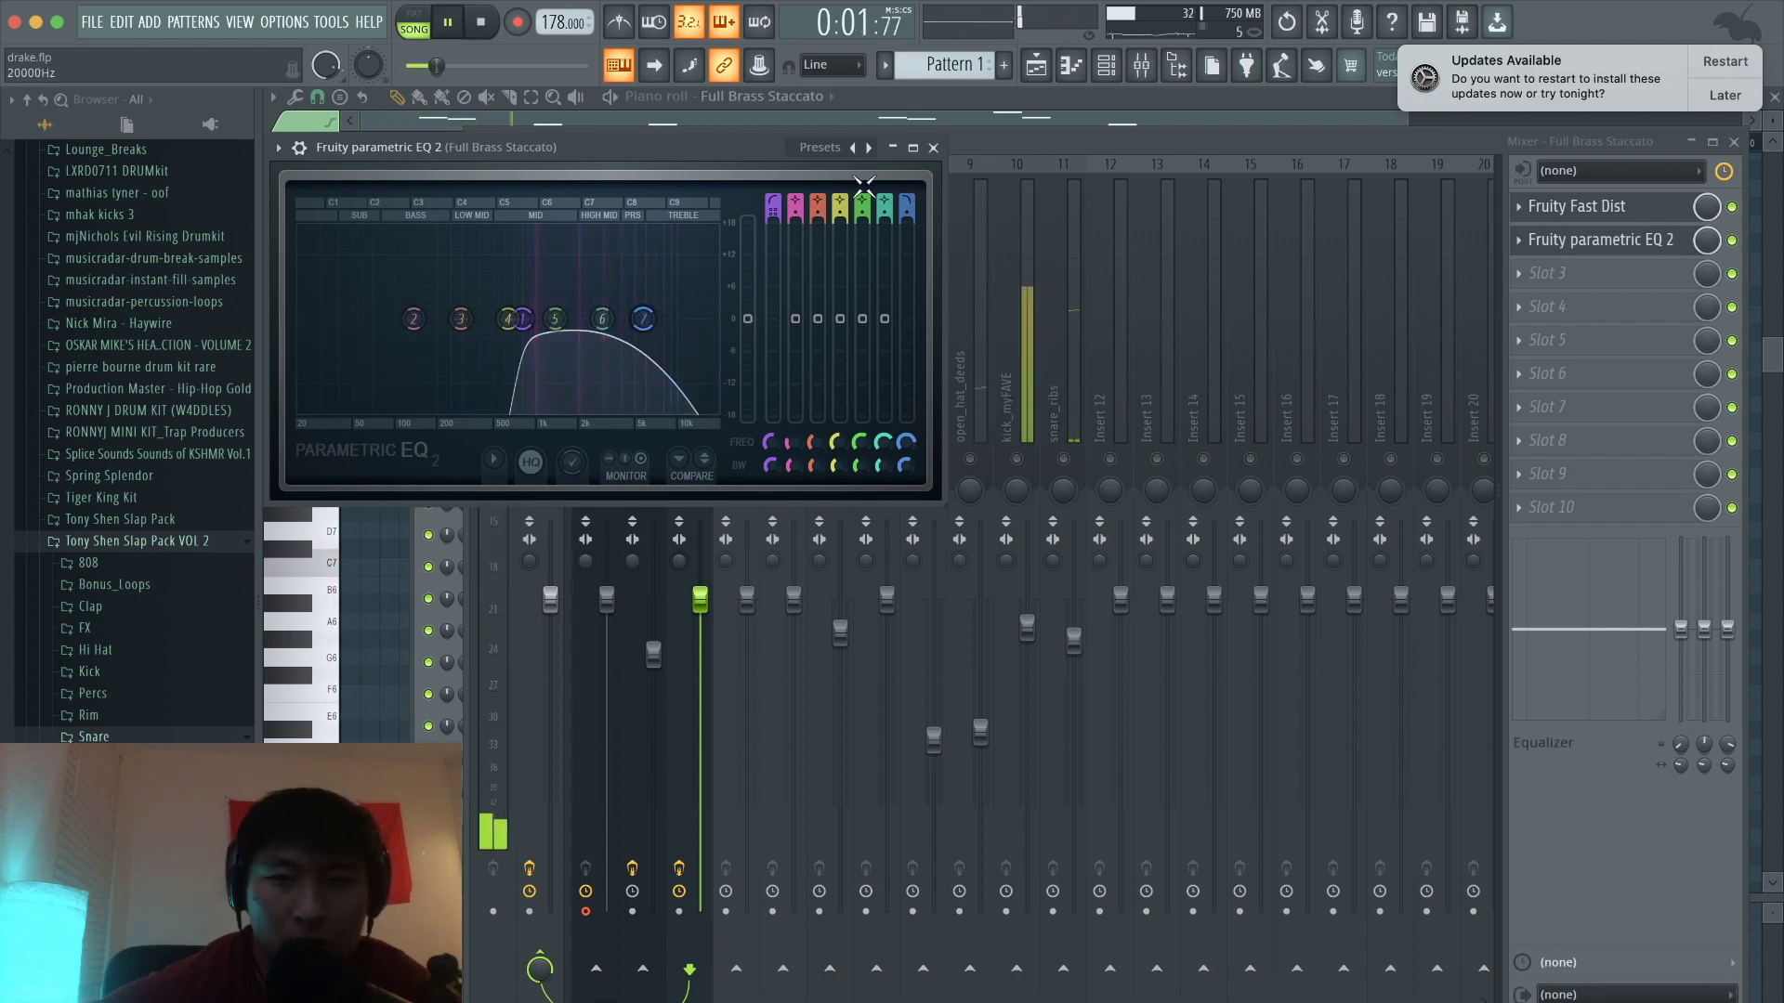
Step: Adjust Fruity Fast Dist on the brass while the loop plays, setting its threshold to 70%
click(1545, 209)
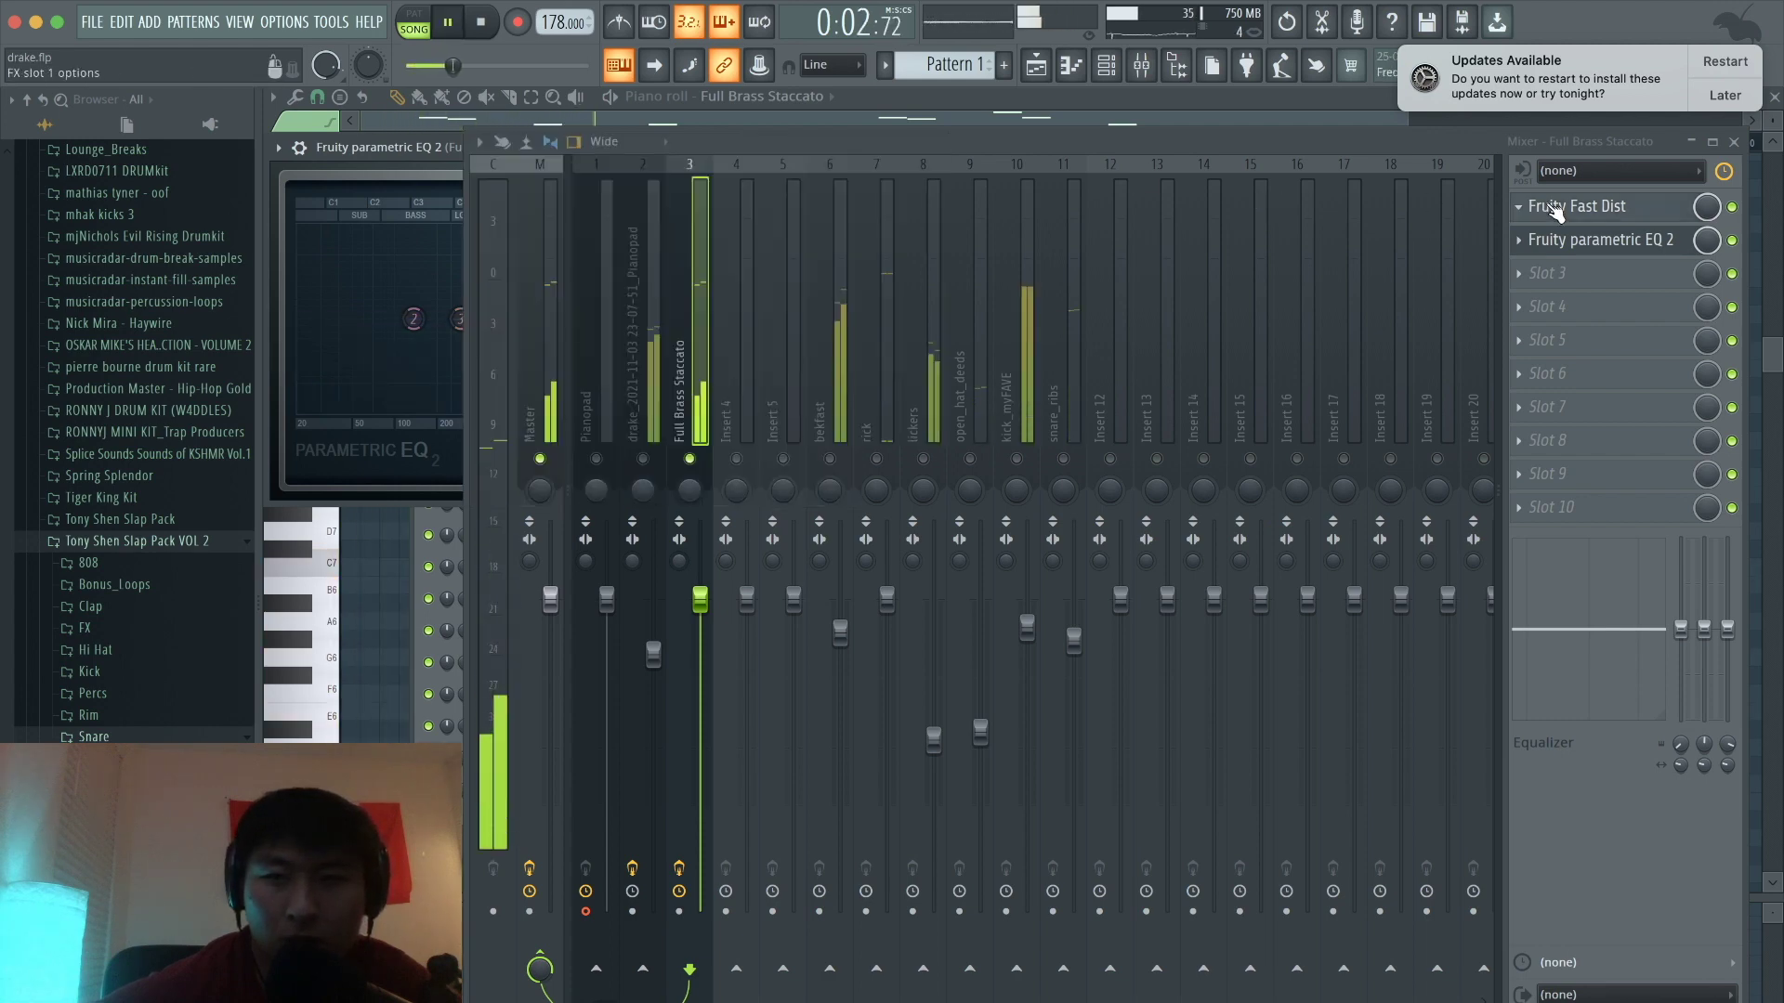
click(407, 153)
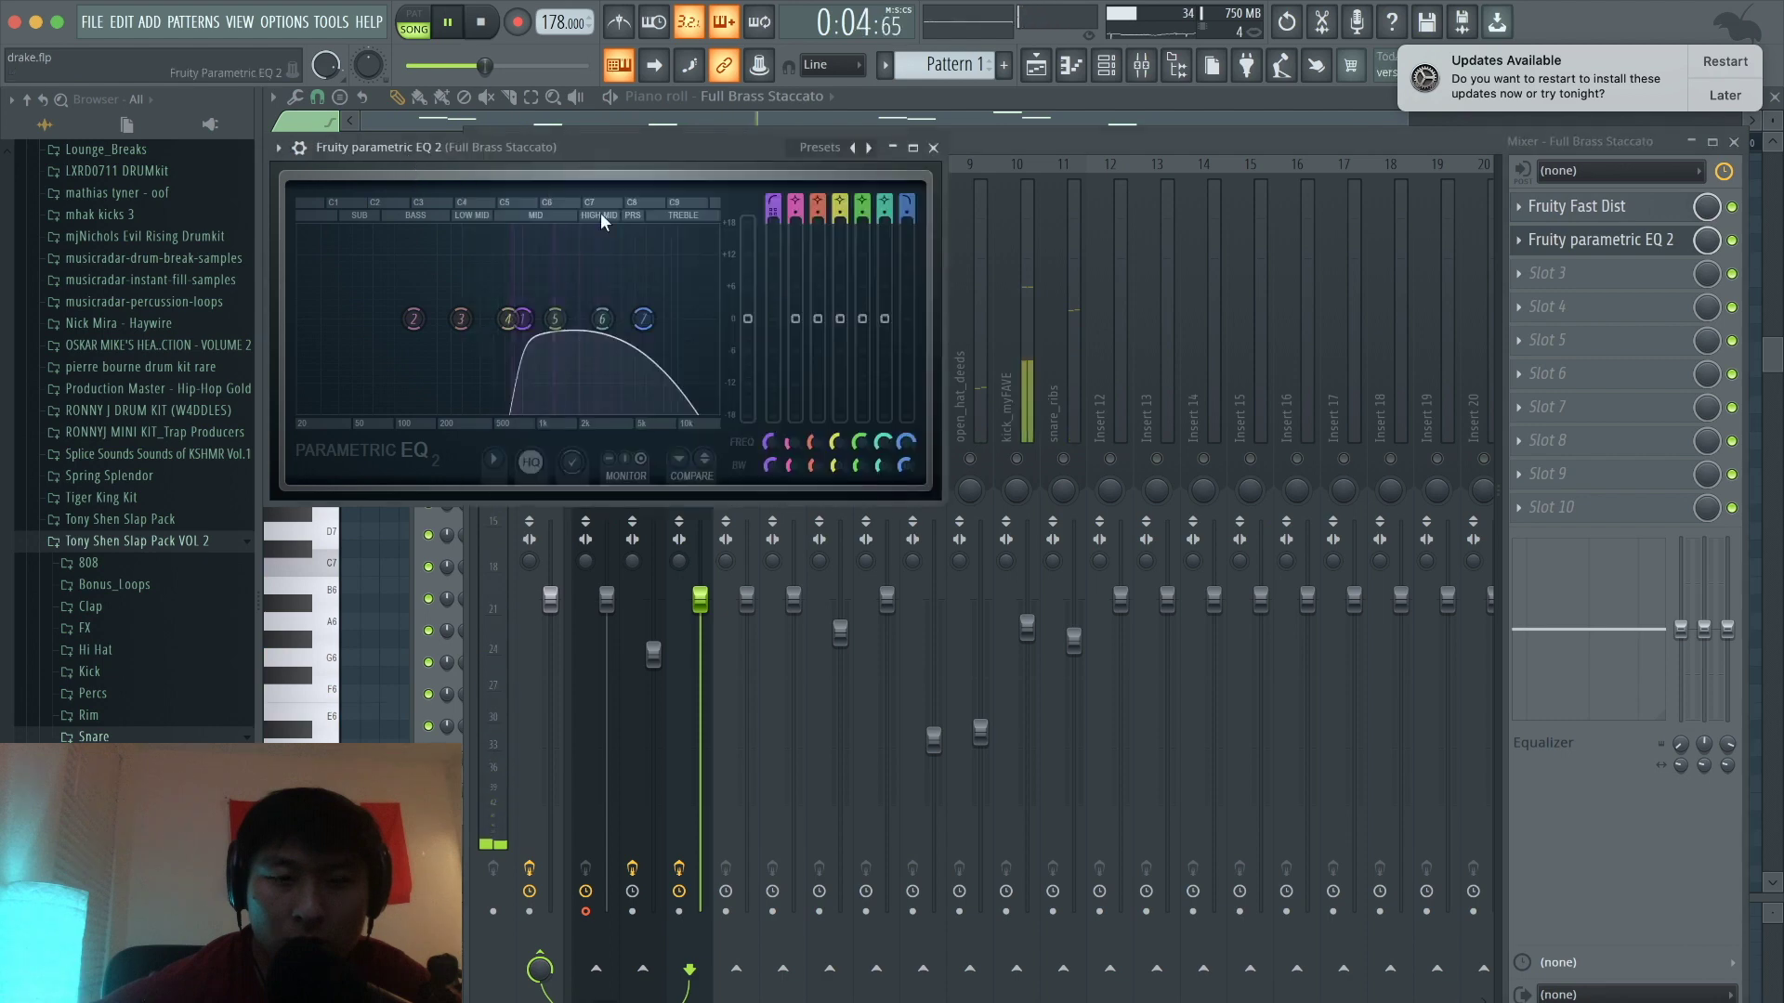
click(1567, 209)
key(space)
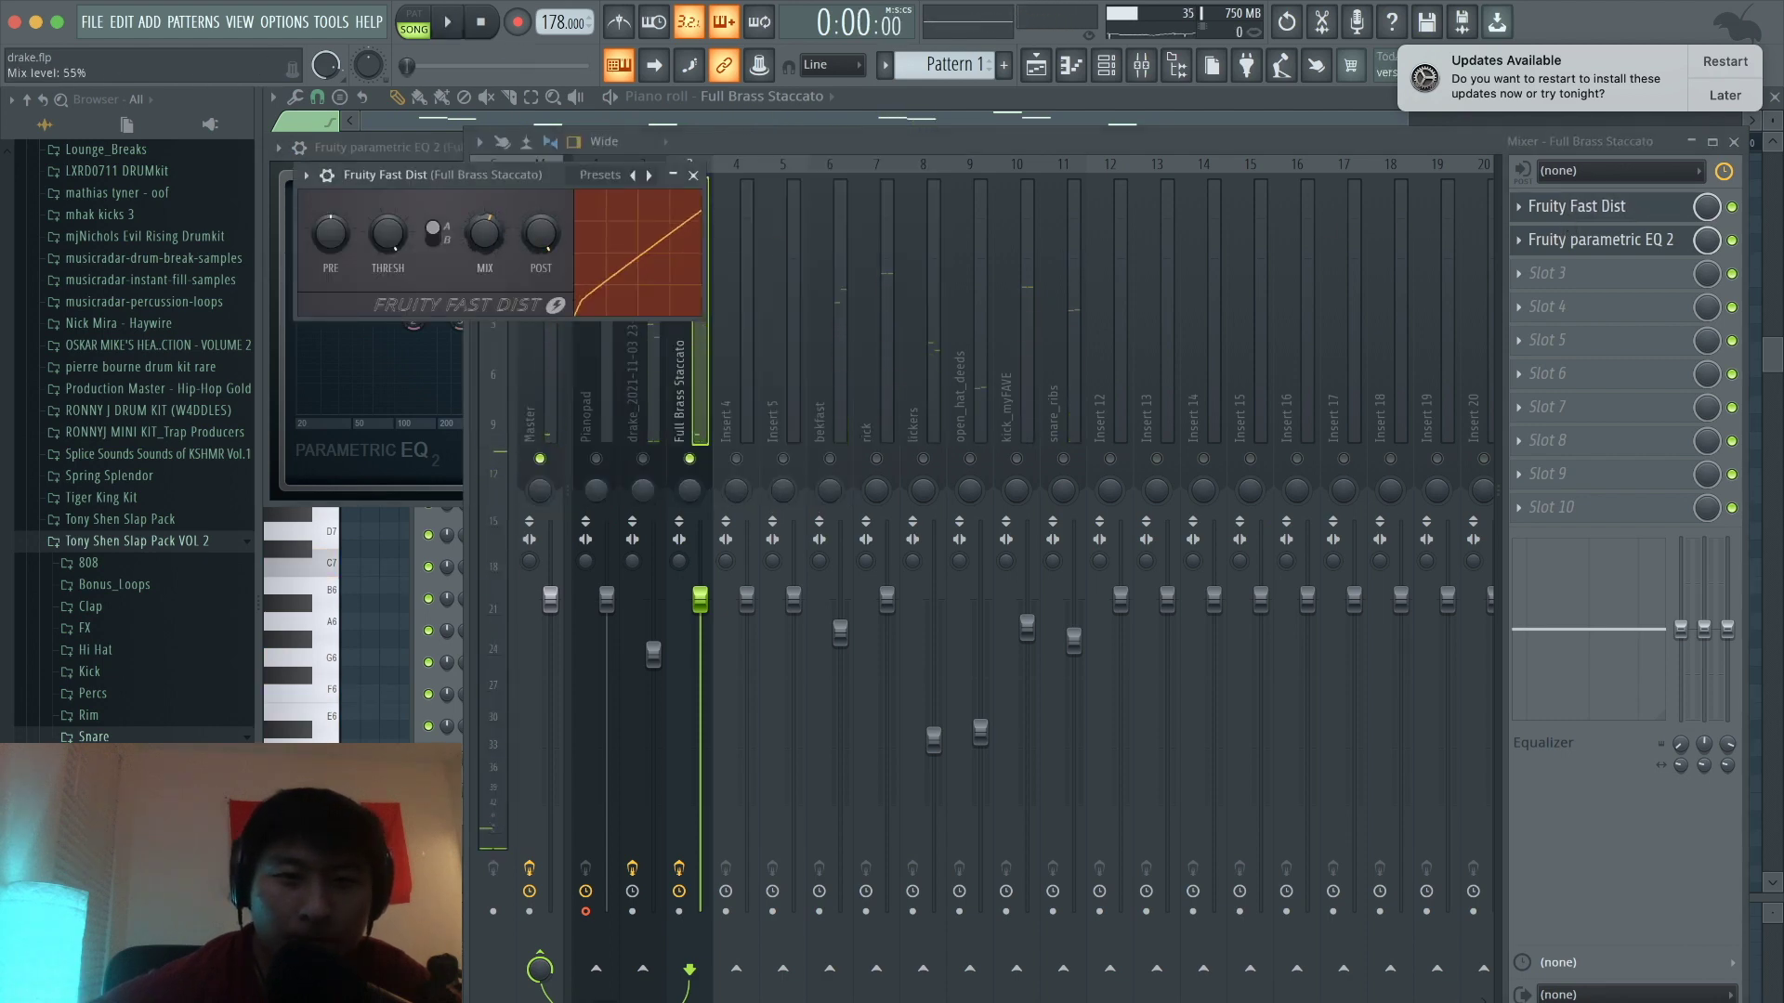
key(space)
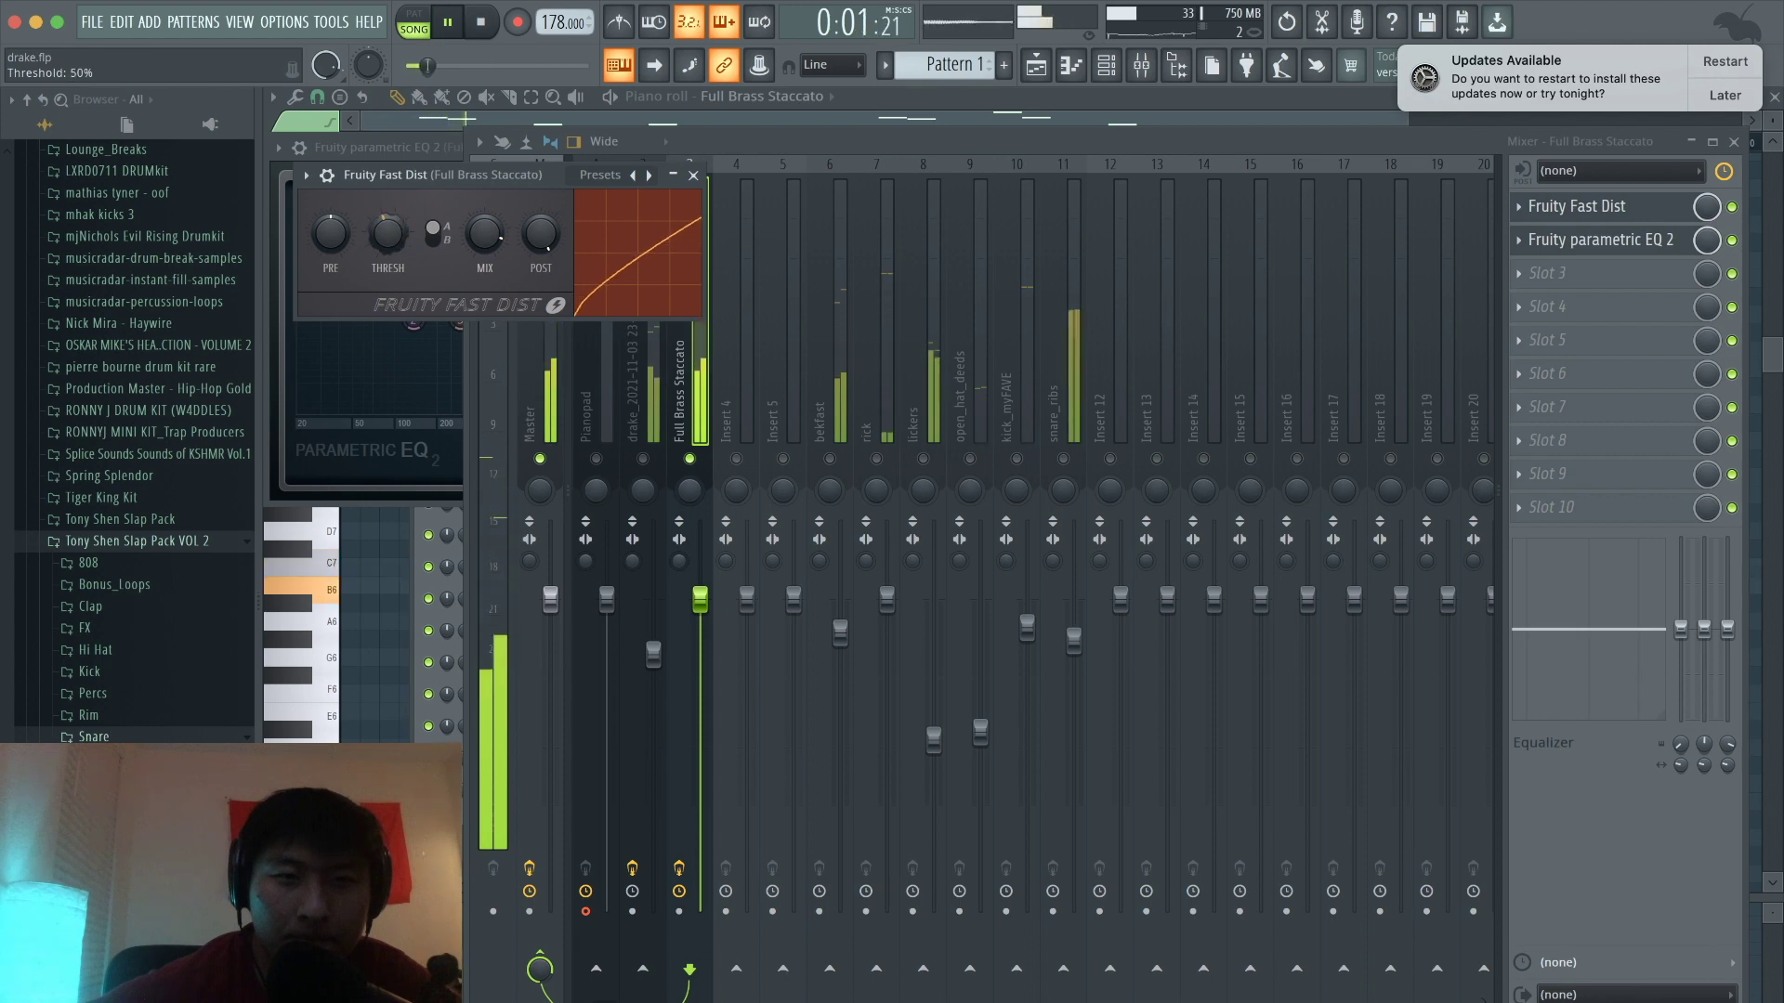
drag(388, 235, 387, 209)
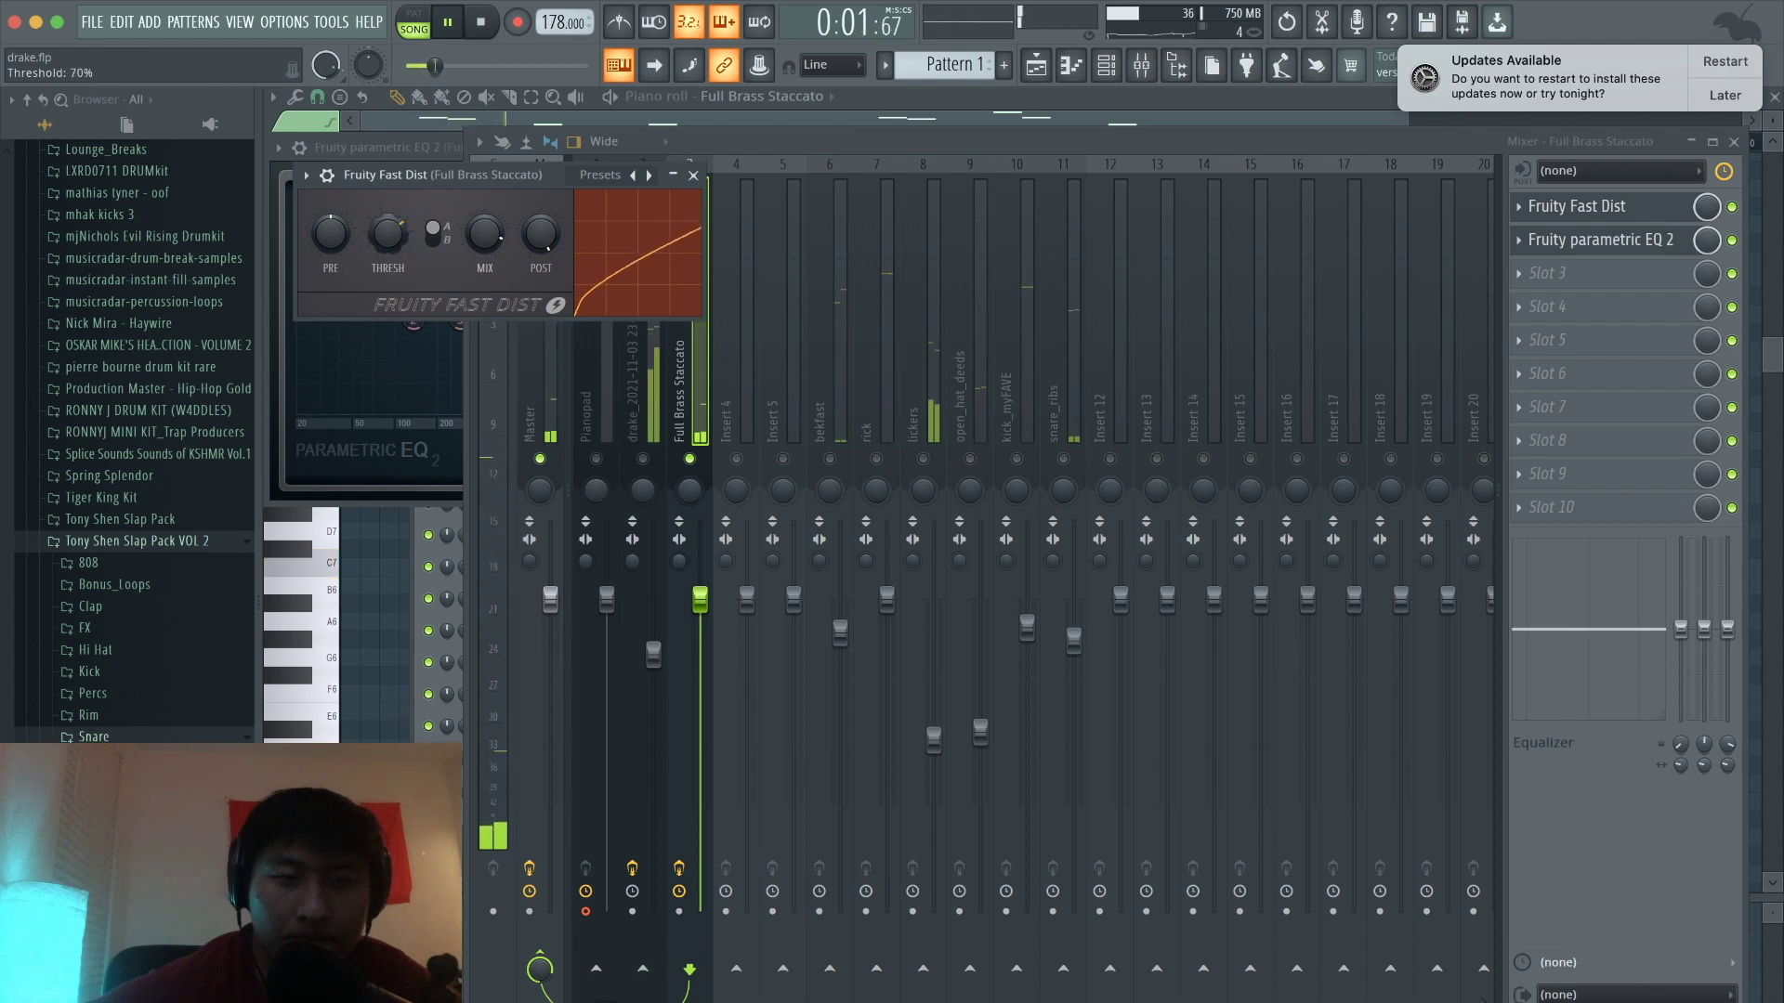
click(695, 176)
key(space)
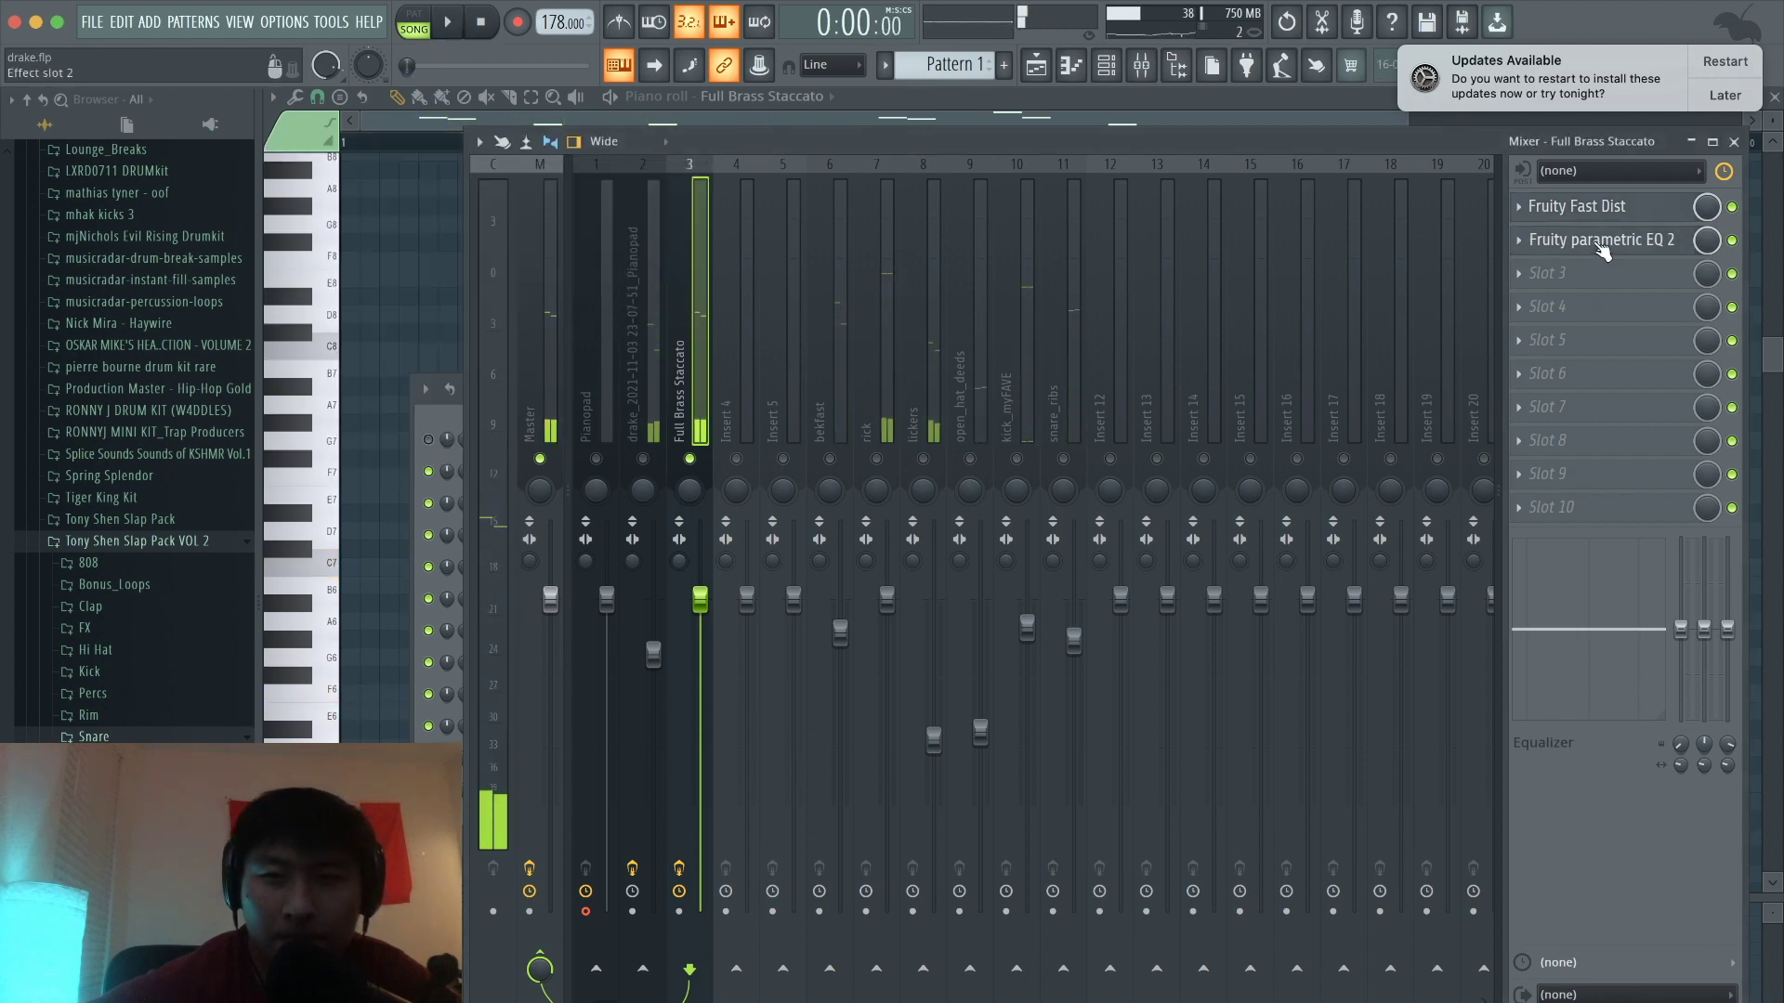
Step: Choose the Old Telephone preset for the brass's parametric EQ, close it, and lower insert 3's volume fader
click(1600, 239)
click(870, 148)
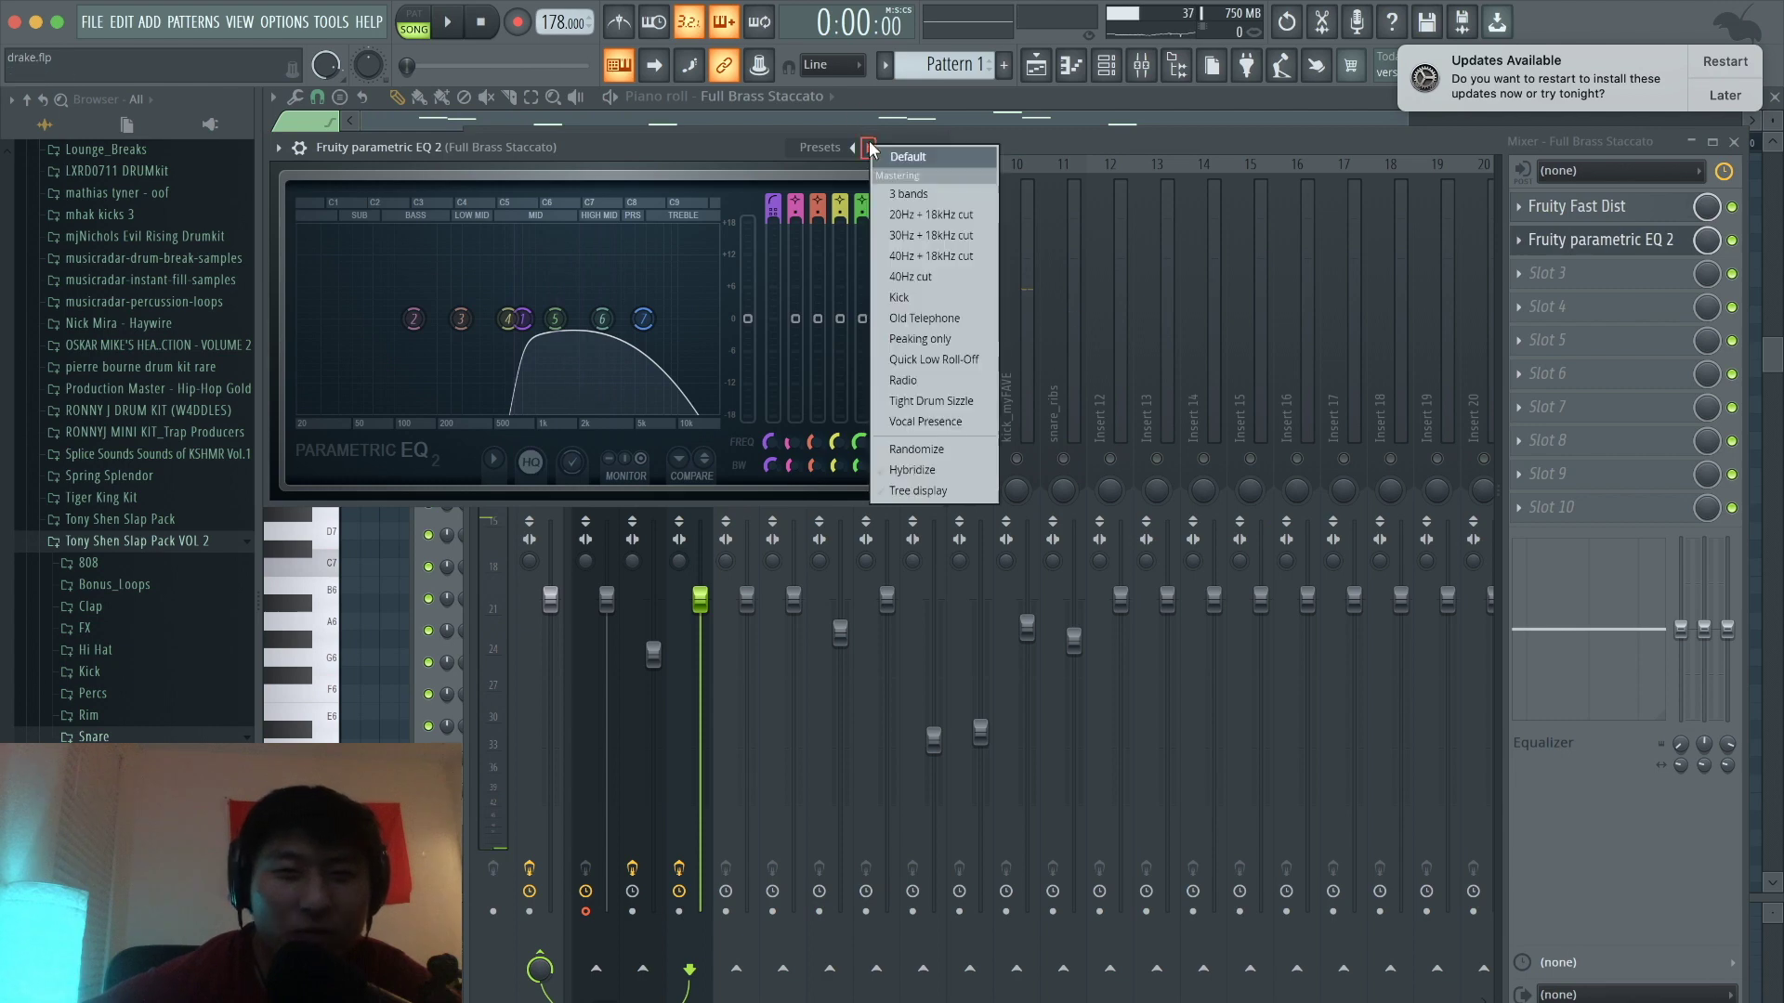
click(923, 319)
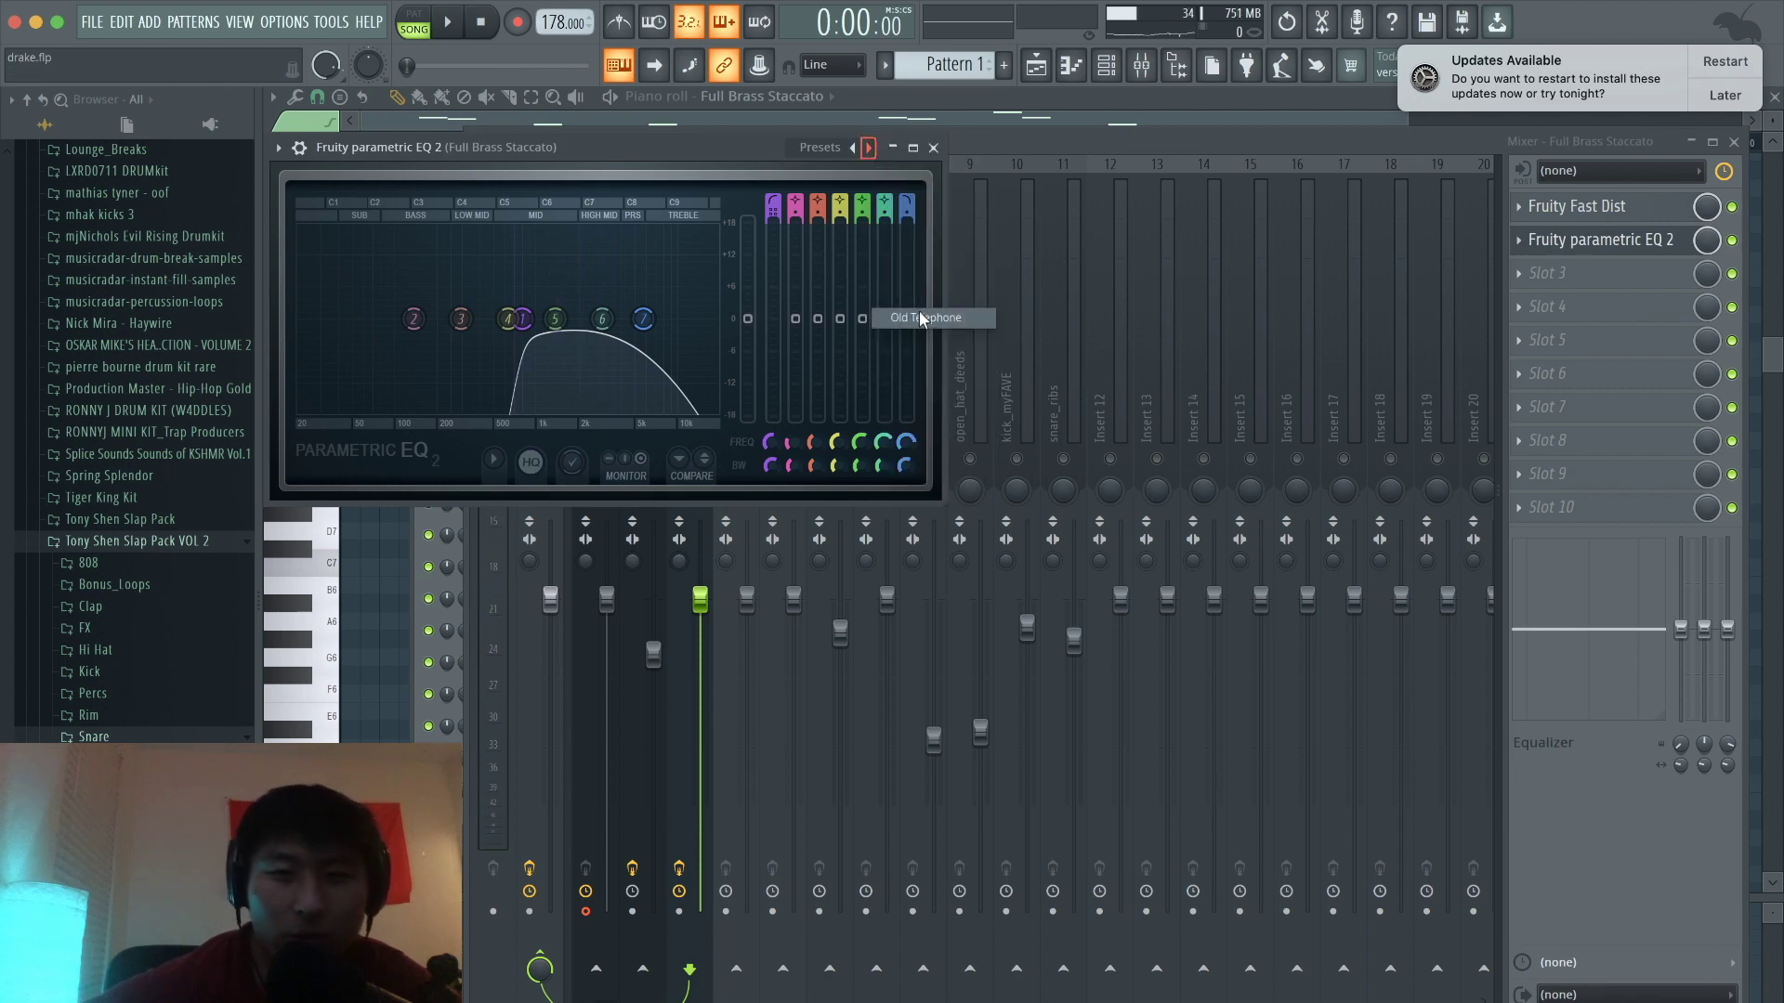
click(933, 149)
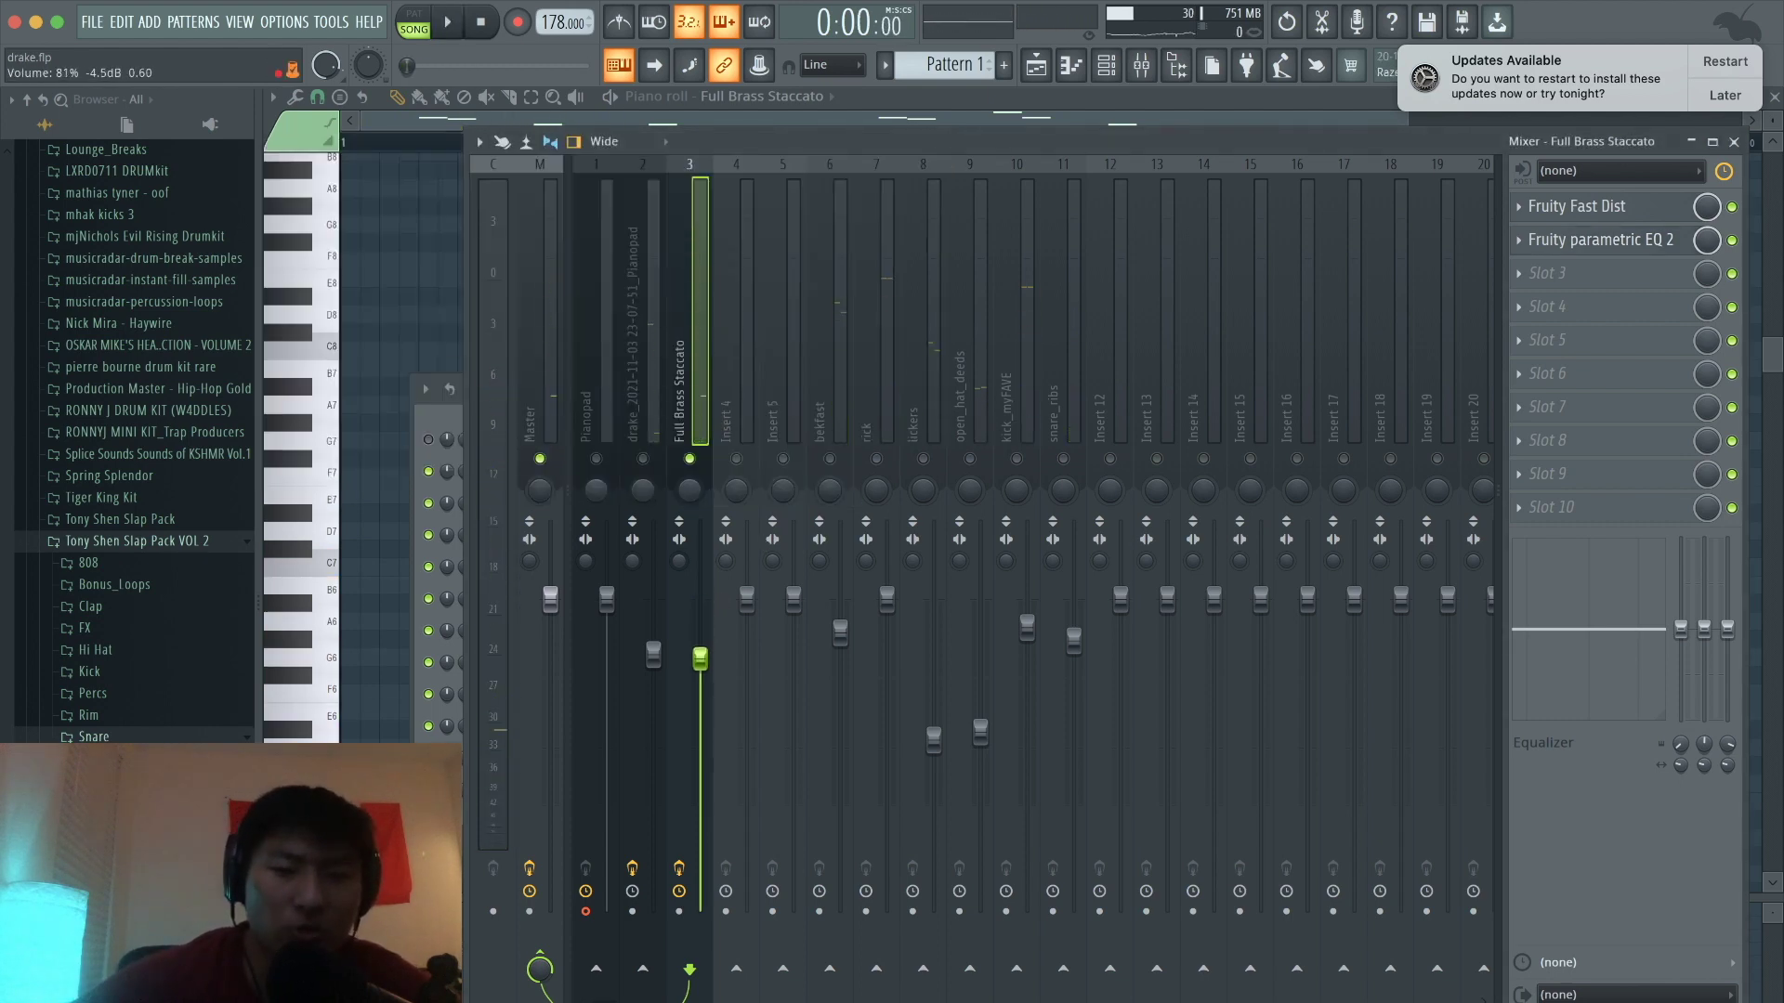
Step: Load Fruity Delay 3 in slot 3 of the brass insert and enable tempo sync with a delay time of 2:0
click(1594, 269)
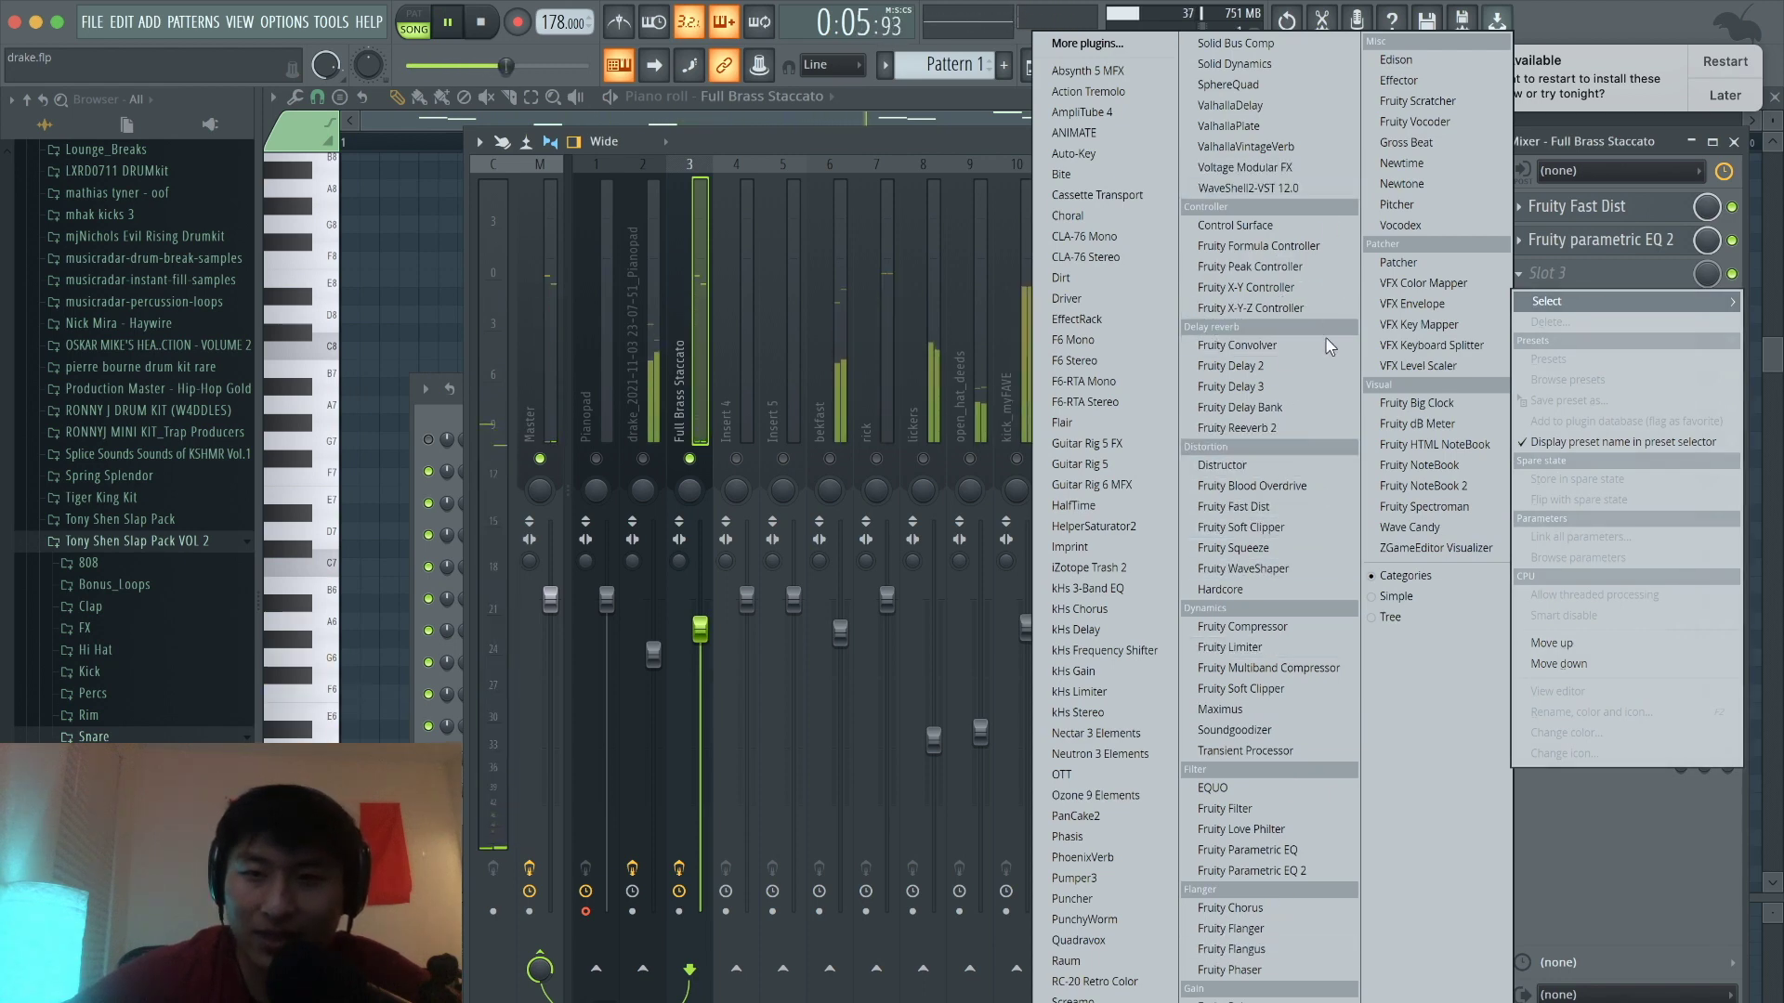
click(1292, 385)
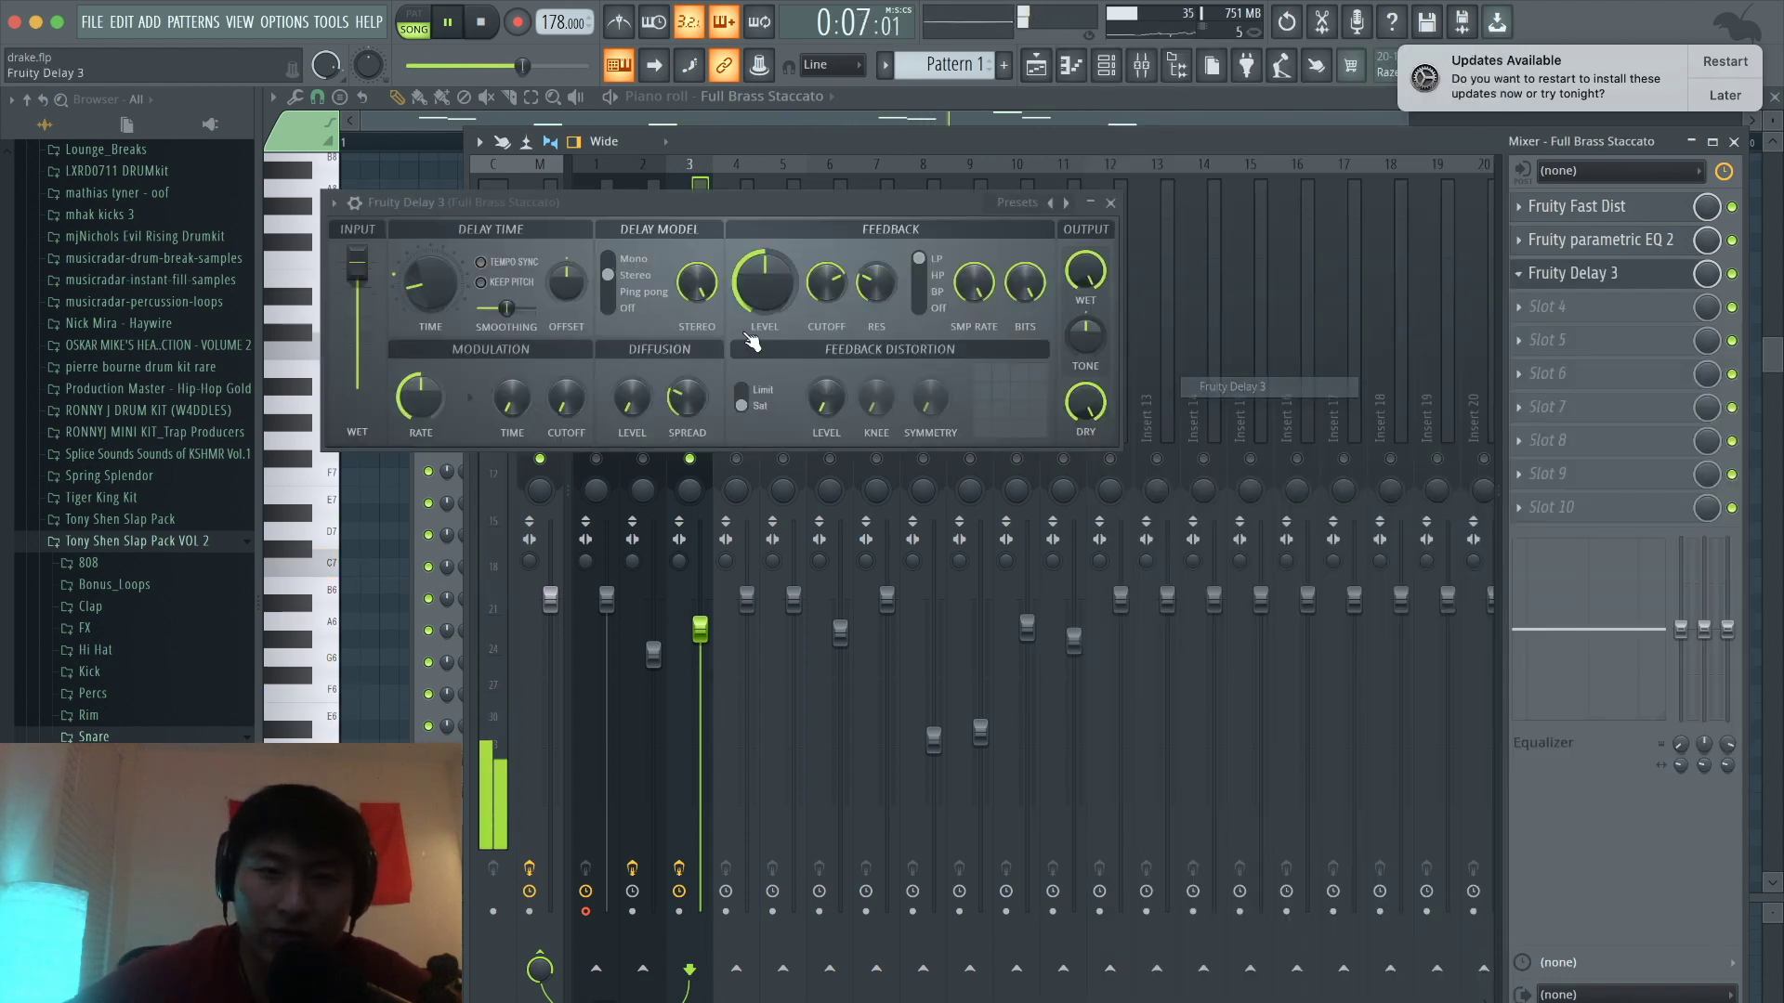
key(space)
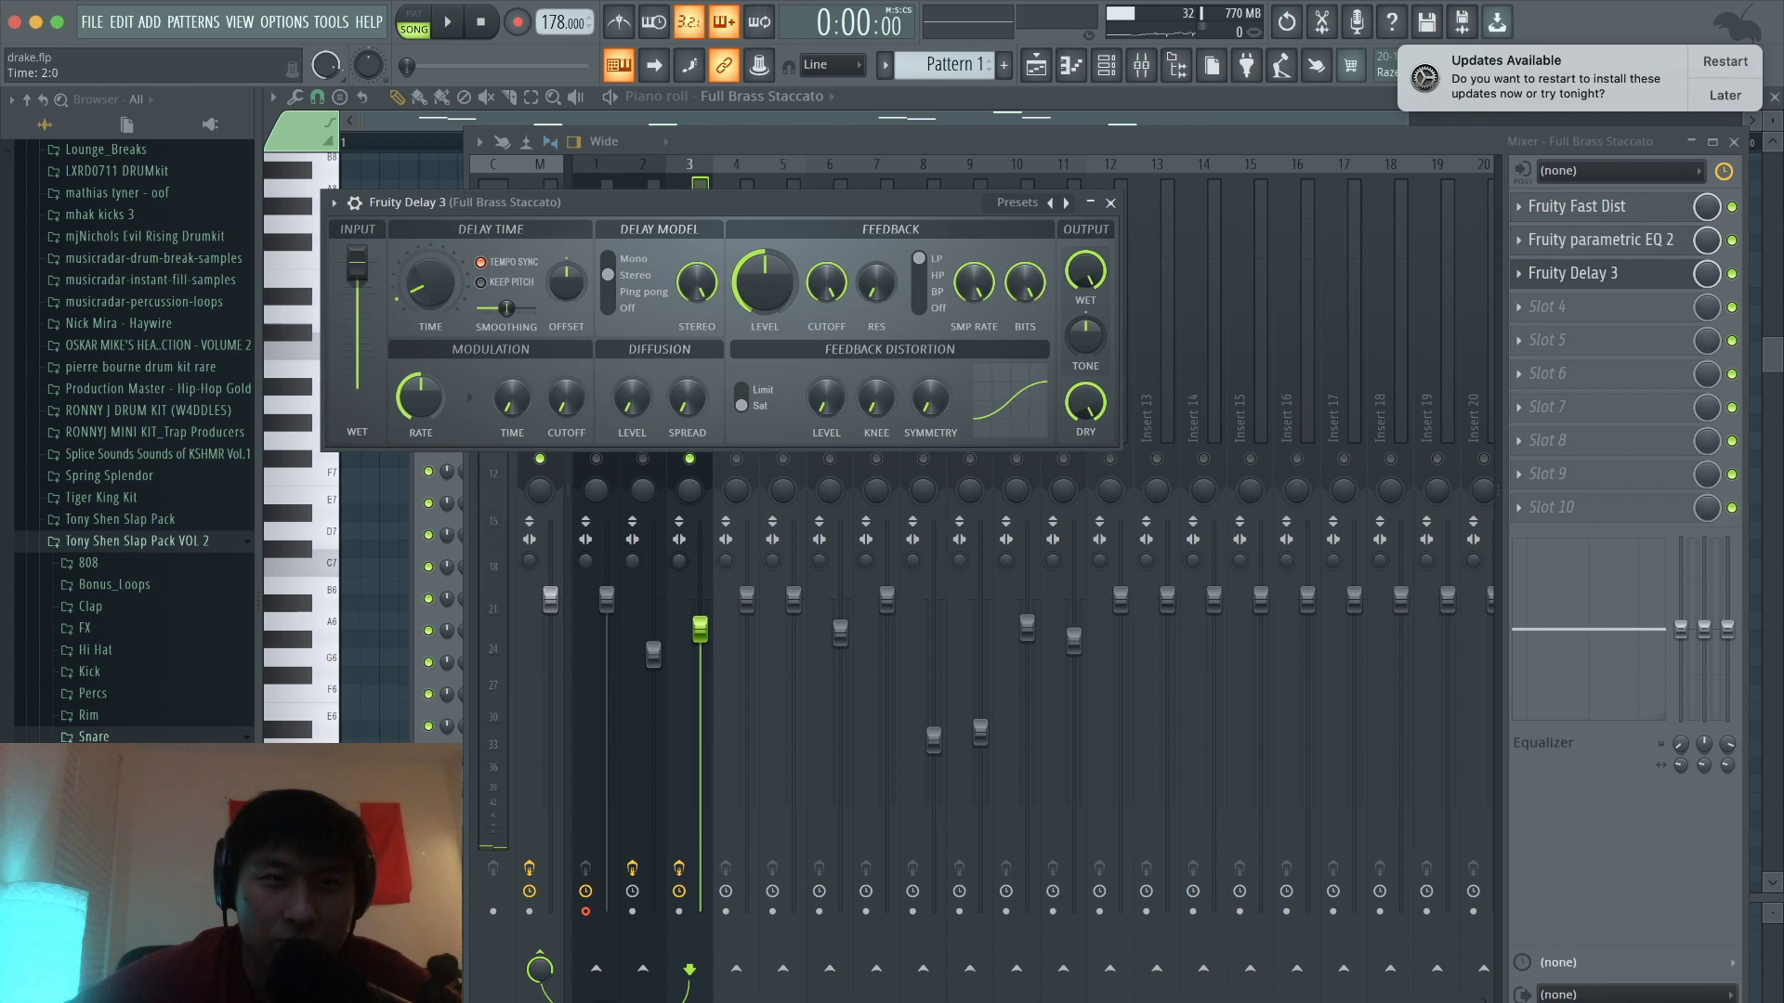
Step: Set Fruity Delay 3 to the ping pong model, reduce its feedback level, and lower its output wet to about 18.9%
drag(778, 275, 777, 316)
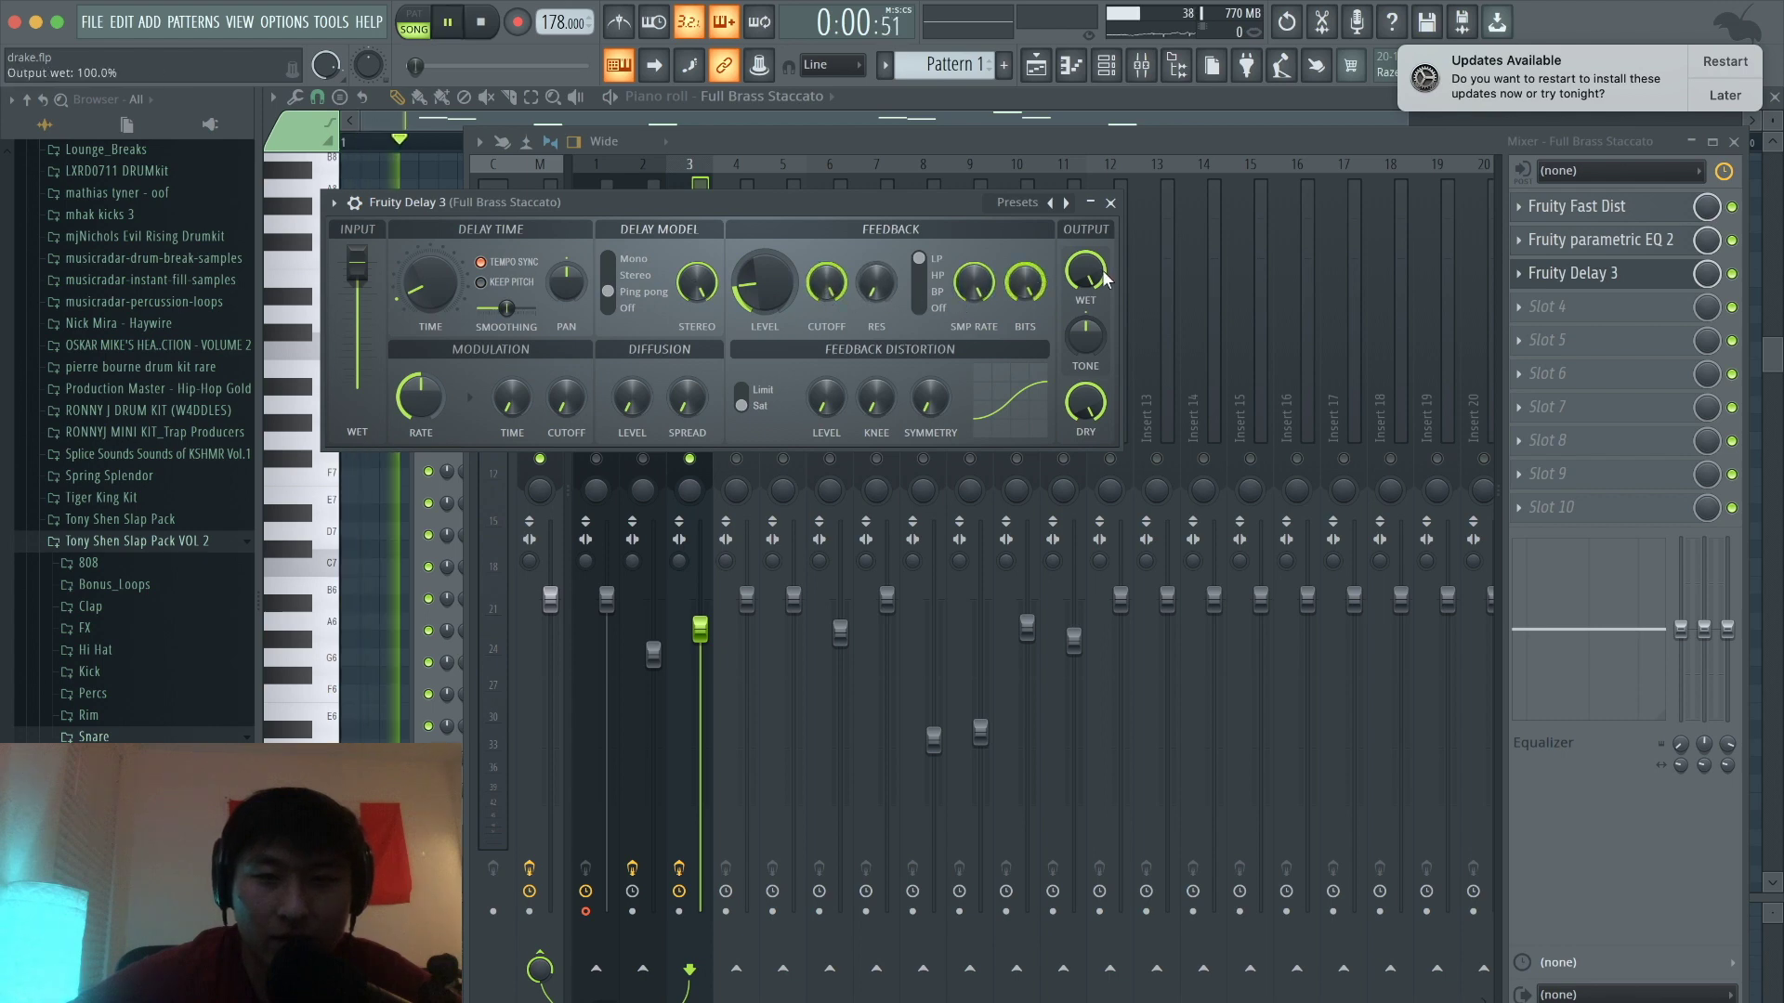
drag(1085, 271, 1085, 312)
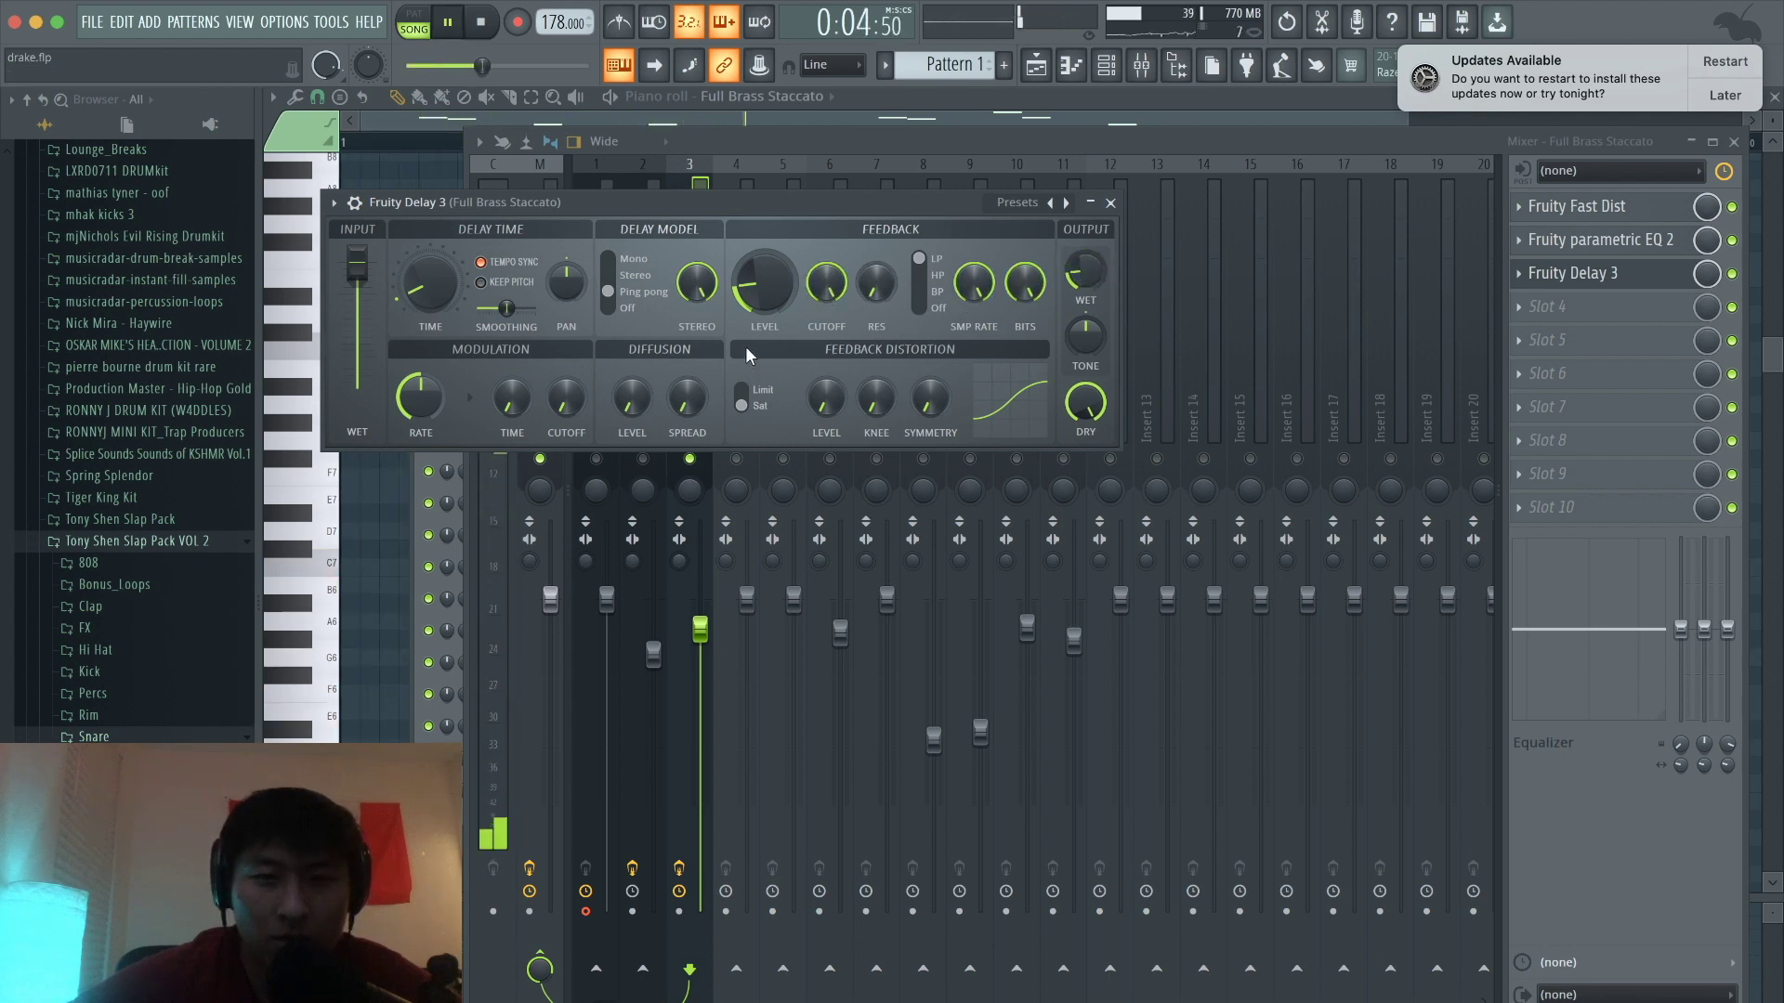
drag(764, 286, 763, 294)
drag(1086, 271, 1087, 275)
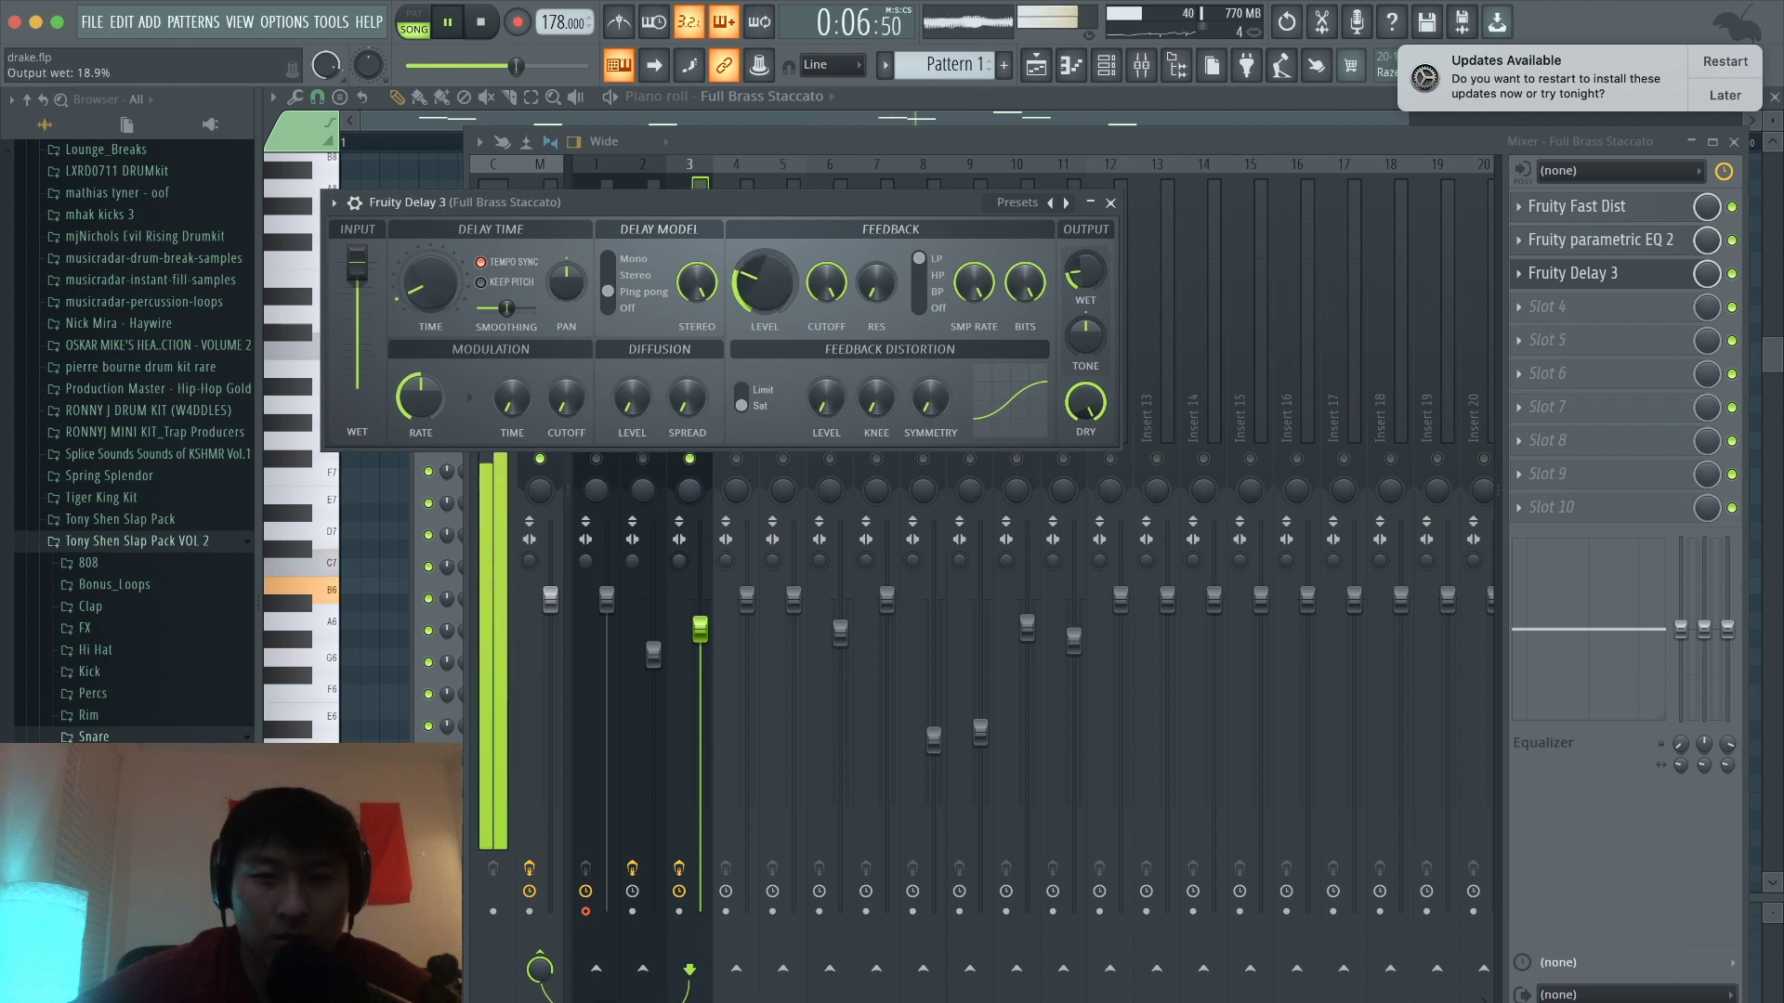
click(1112, 203)
Step: Load Fruity Reeverb 2 in slot 4 of the brass insert, raise its room size to about 73, and fine-tune its wet level
click(1597, 307)
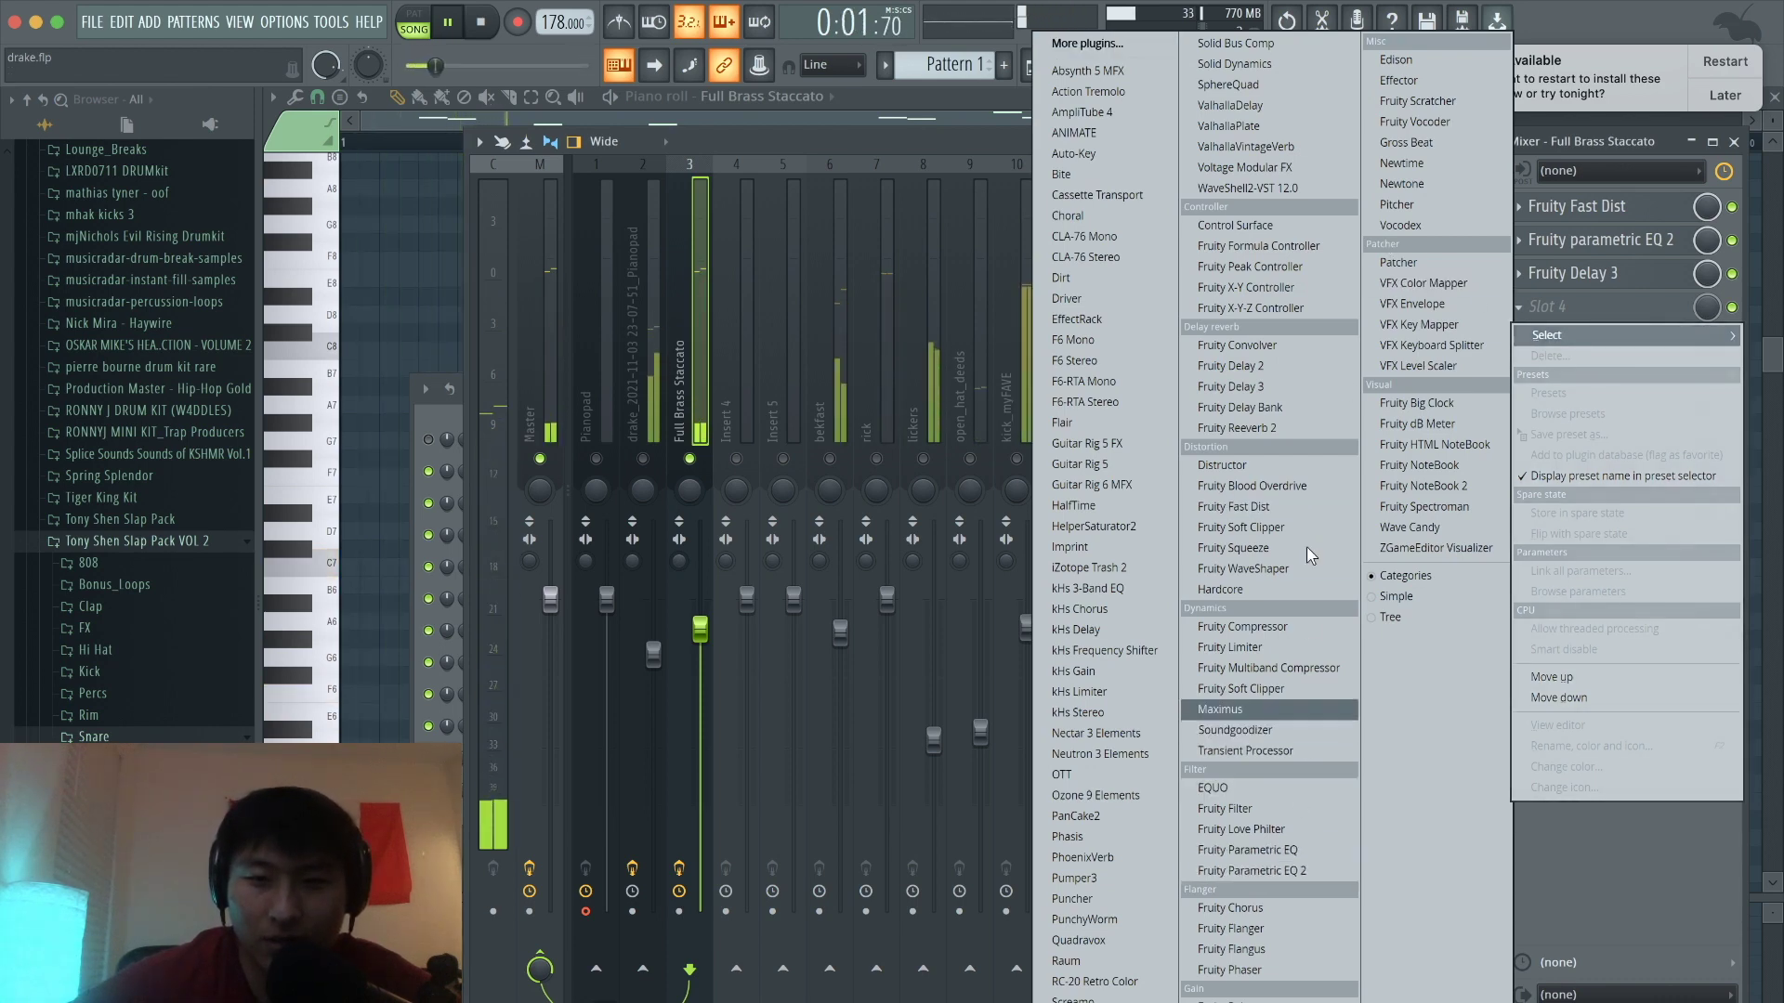
click(1269, 431)
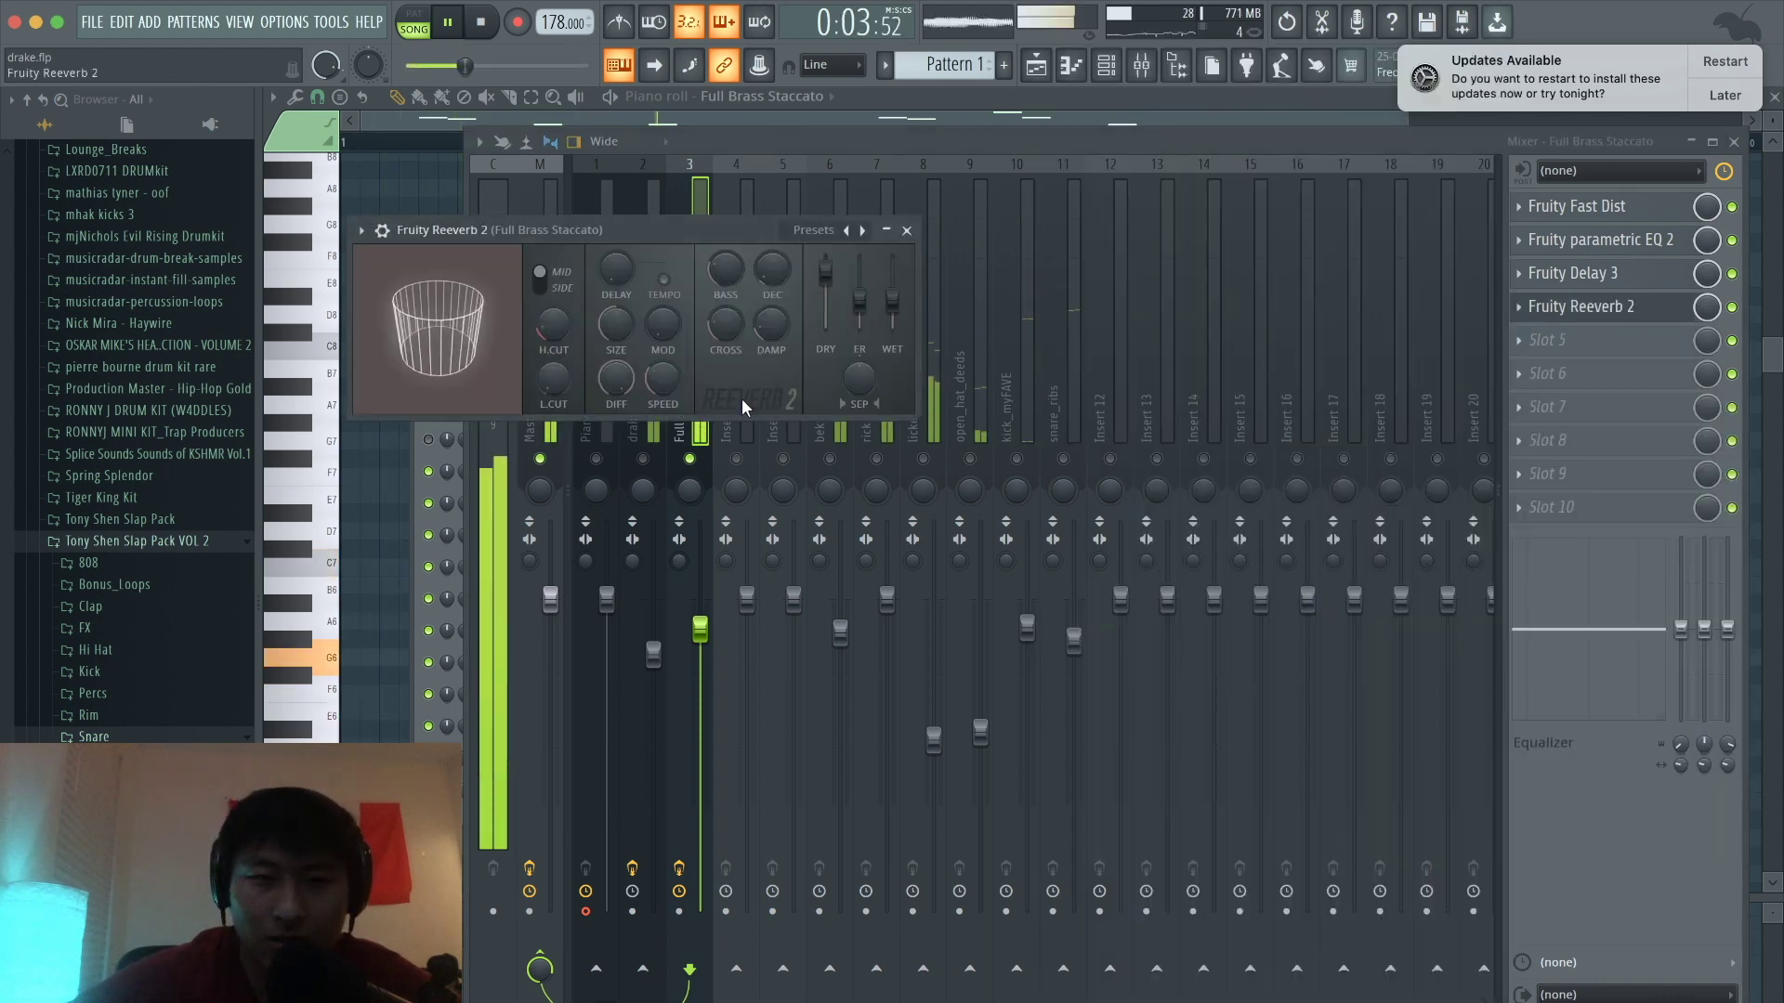
drag(614, 326, 614, 302)
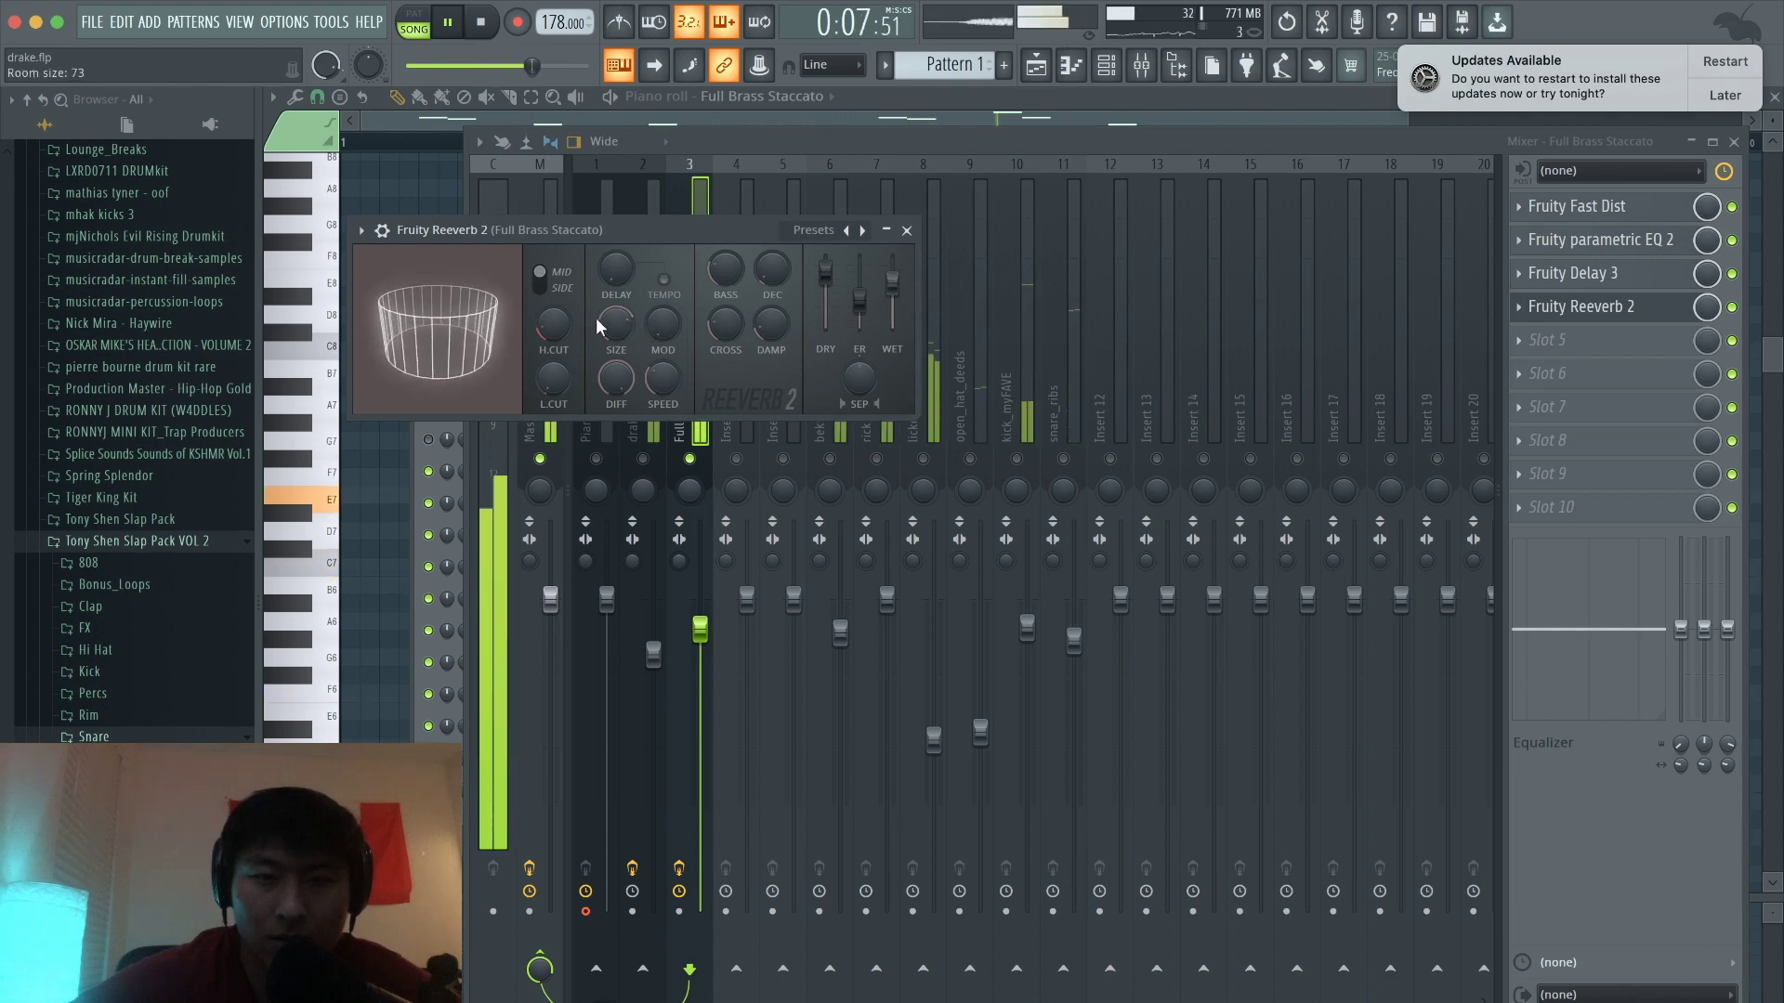
drag(611, 320, 611, 317)
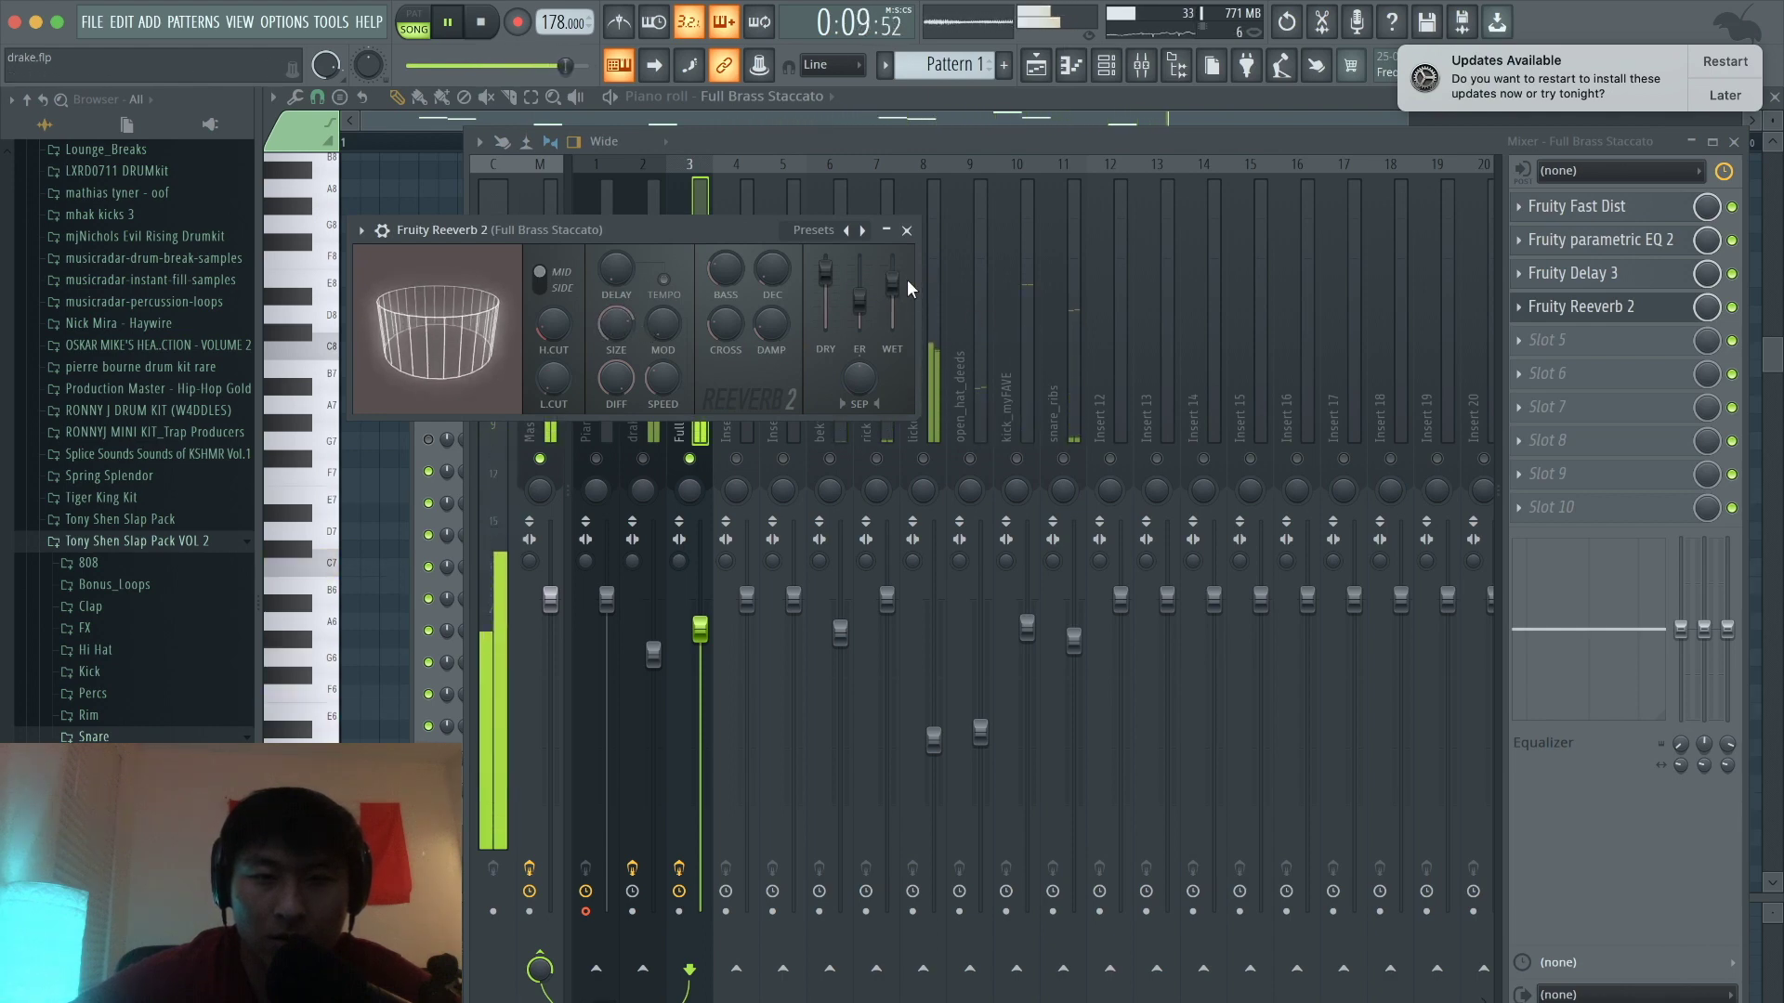
drag(891, 282, 892, 286)
click(907, 229)
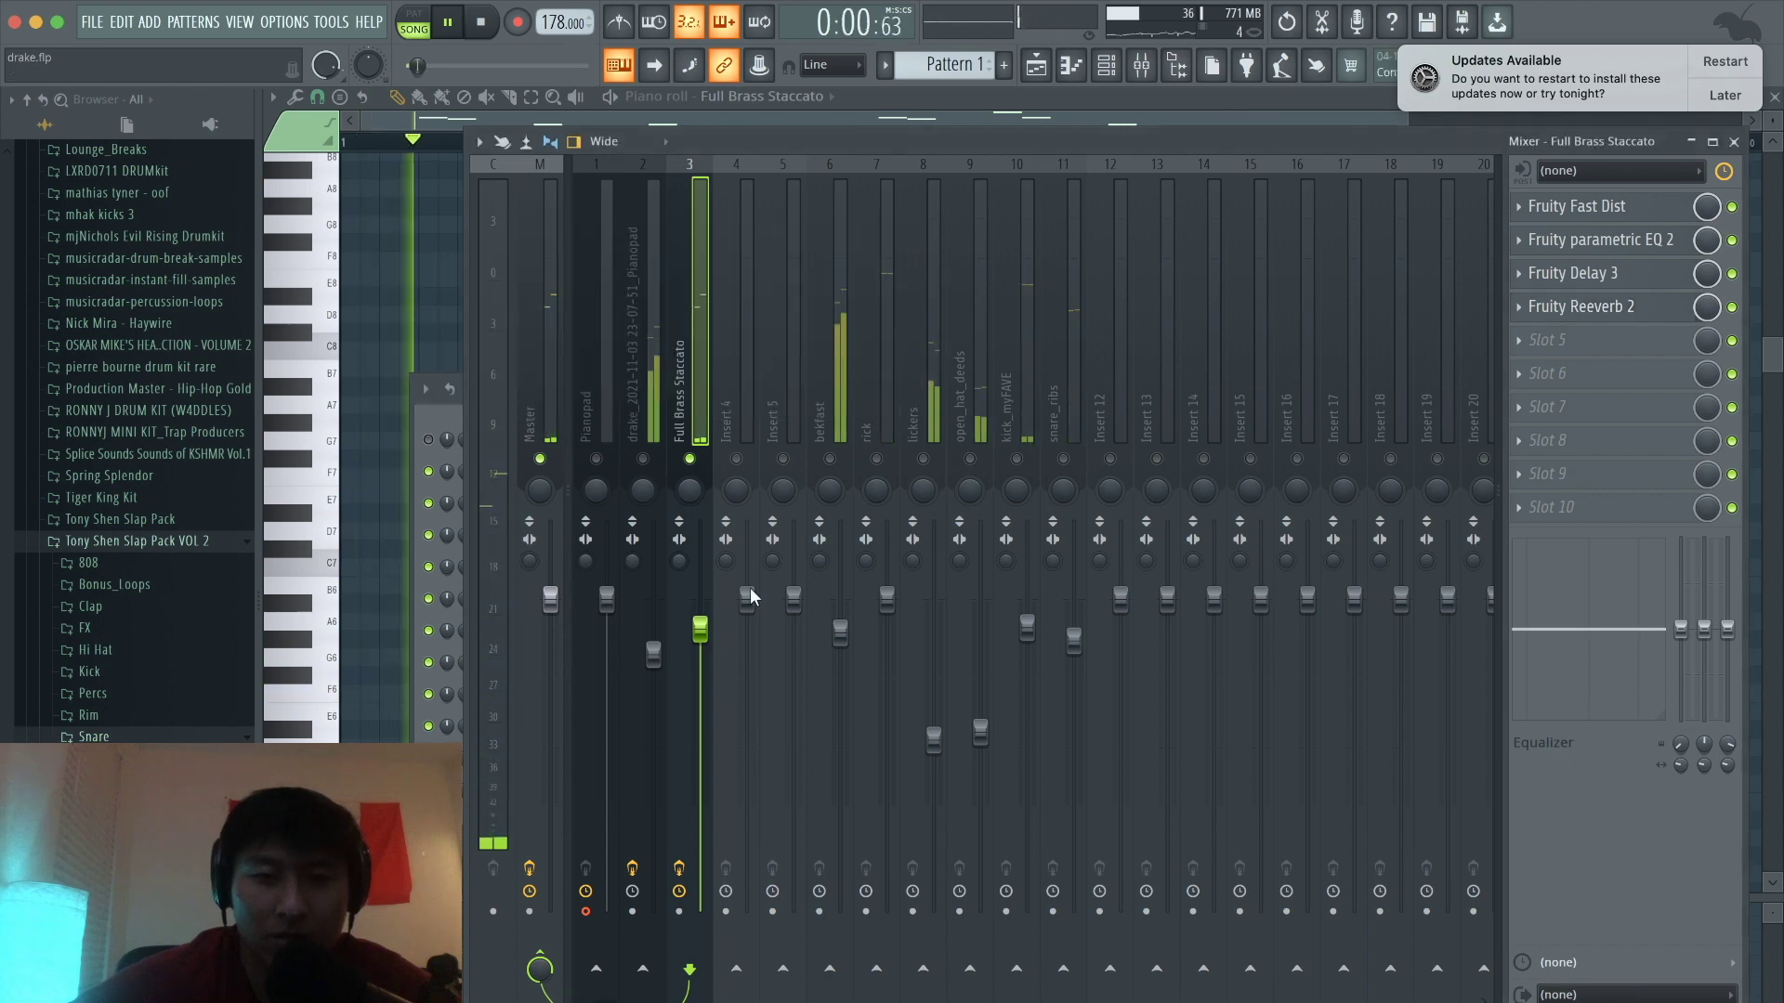
Step: Lower the Full Brass Staccato insert's volume fader substantially and unsolo it so all mixer tracks play
drag(718, 631, 709, 763)
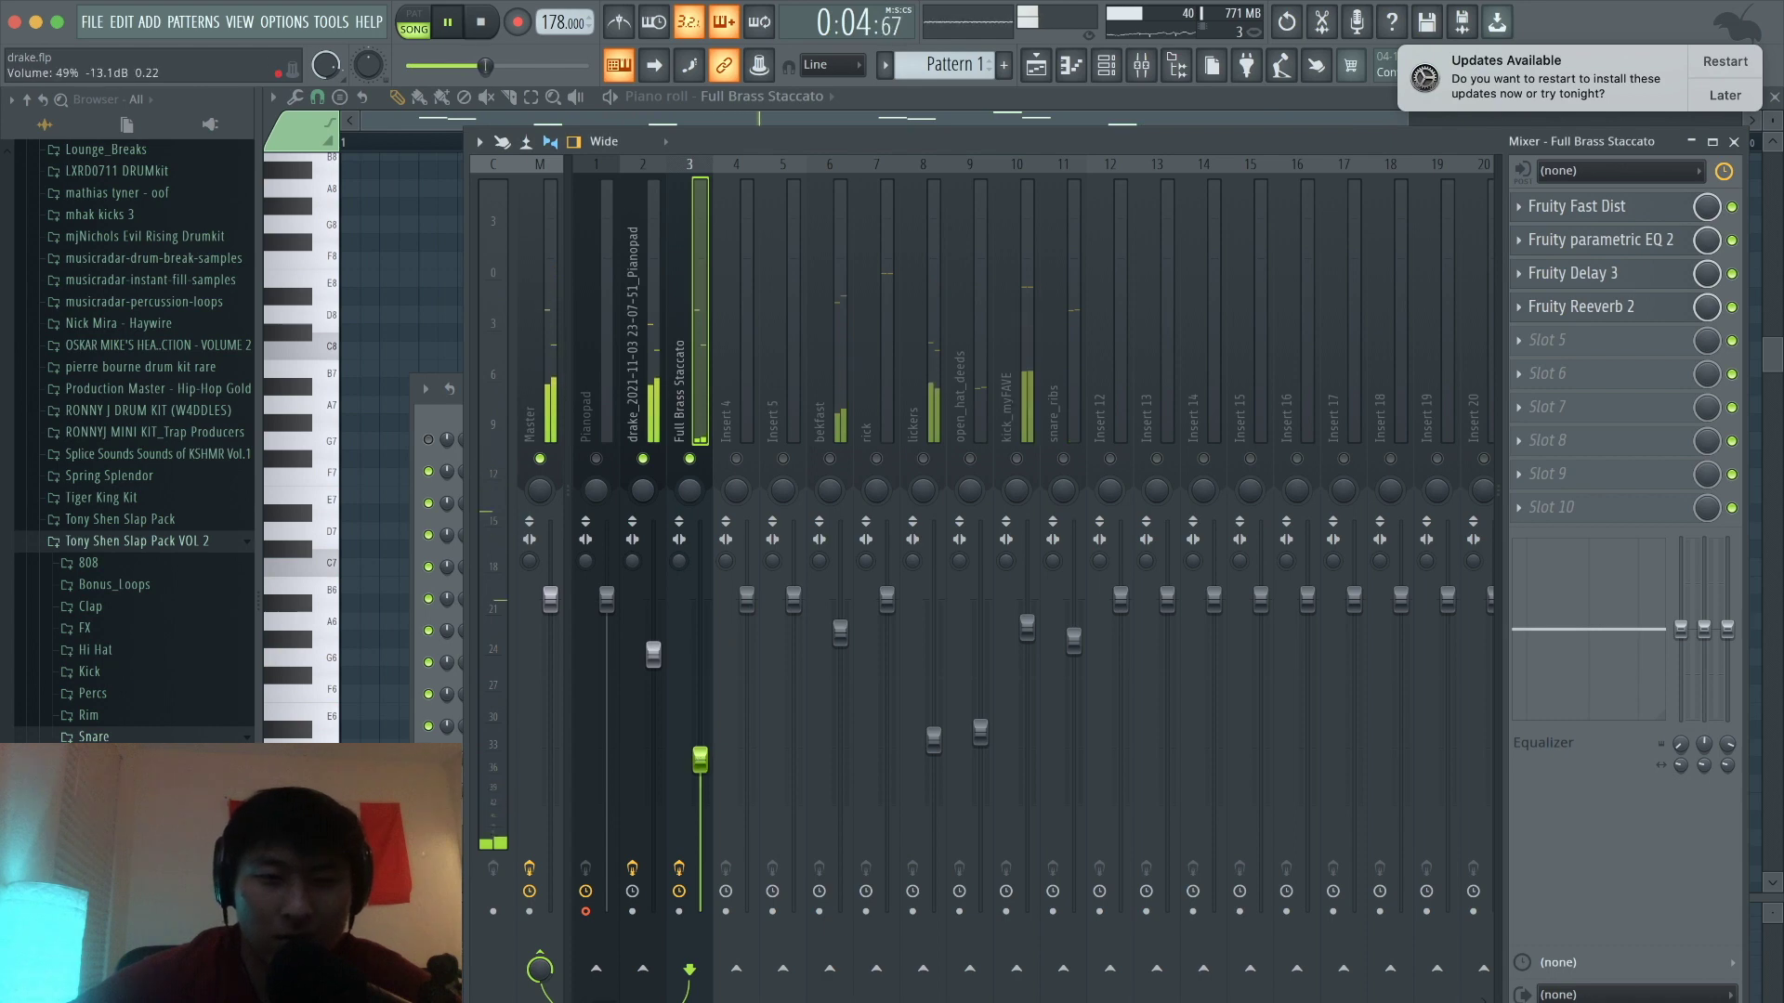
right_click(698, 461)
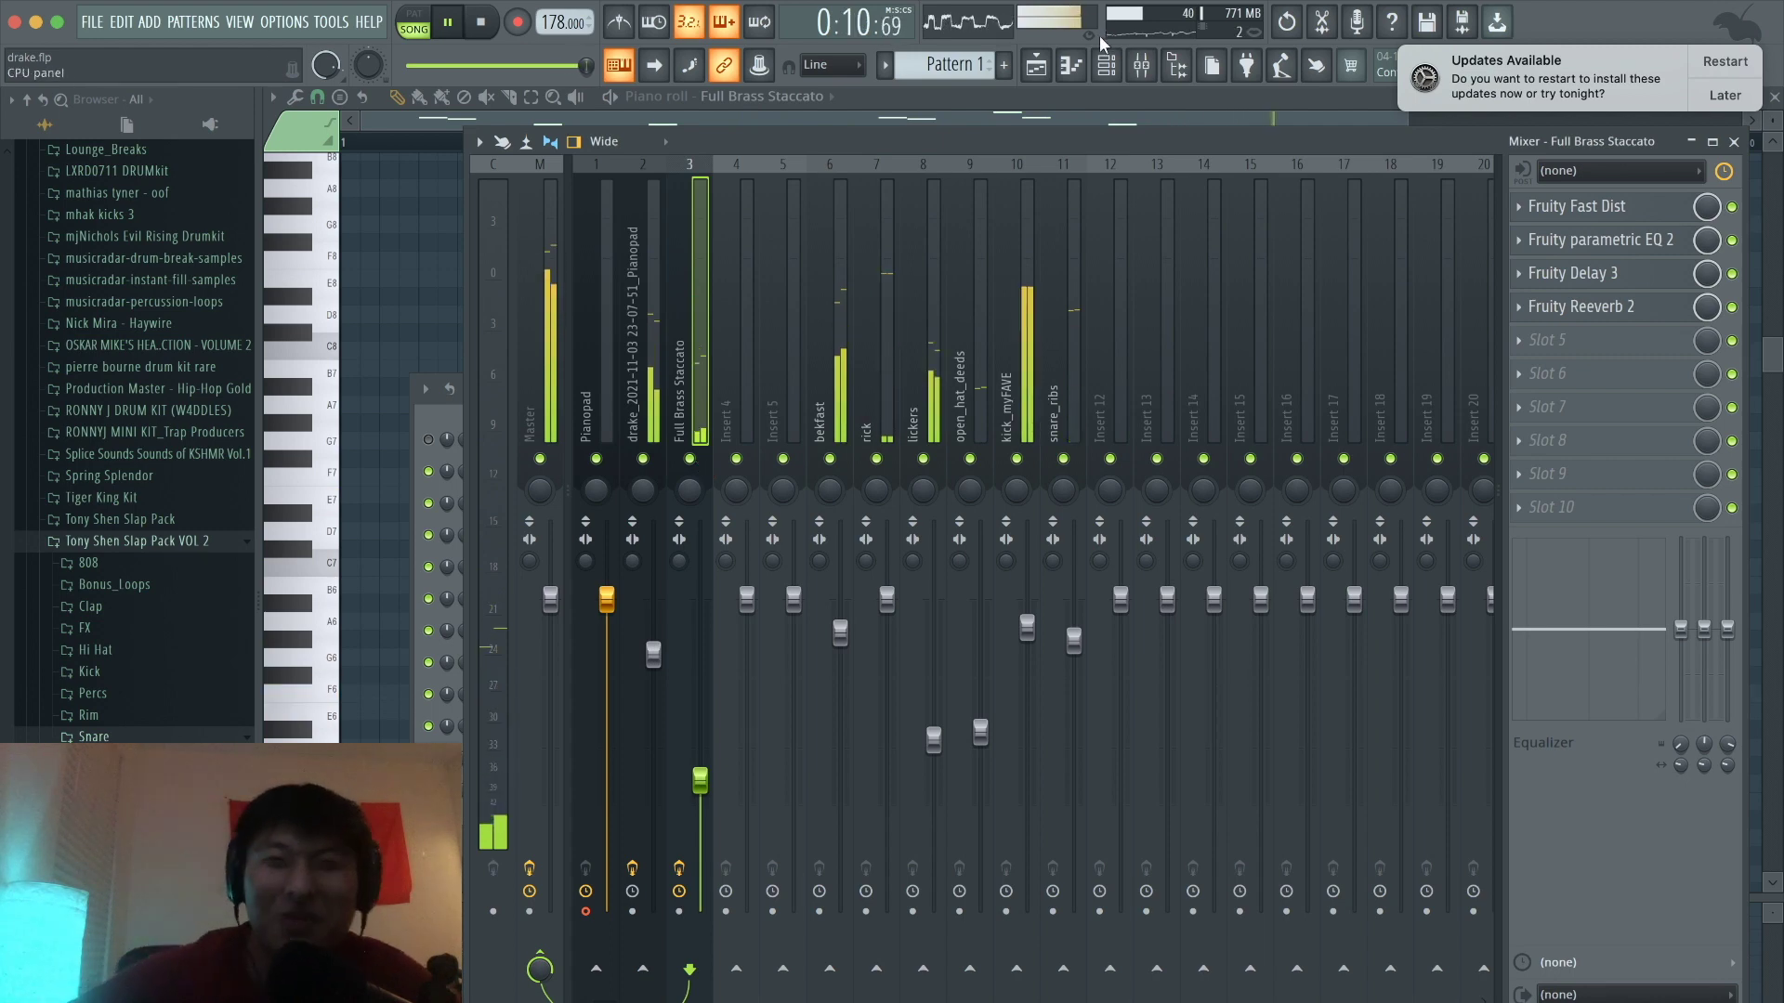
Step: Stop playback in the playlist and split Pattern 1 by channel into separate instrument patterns
click(1040, 67)
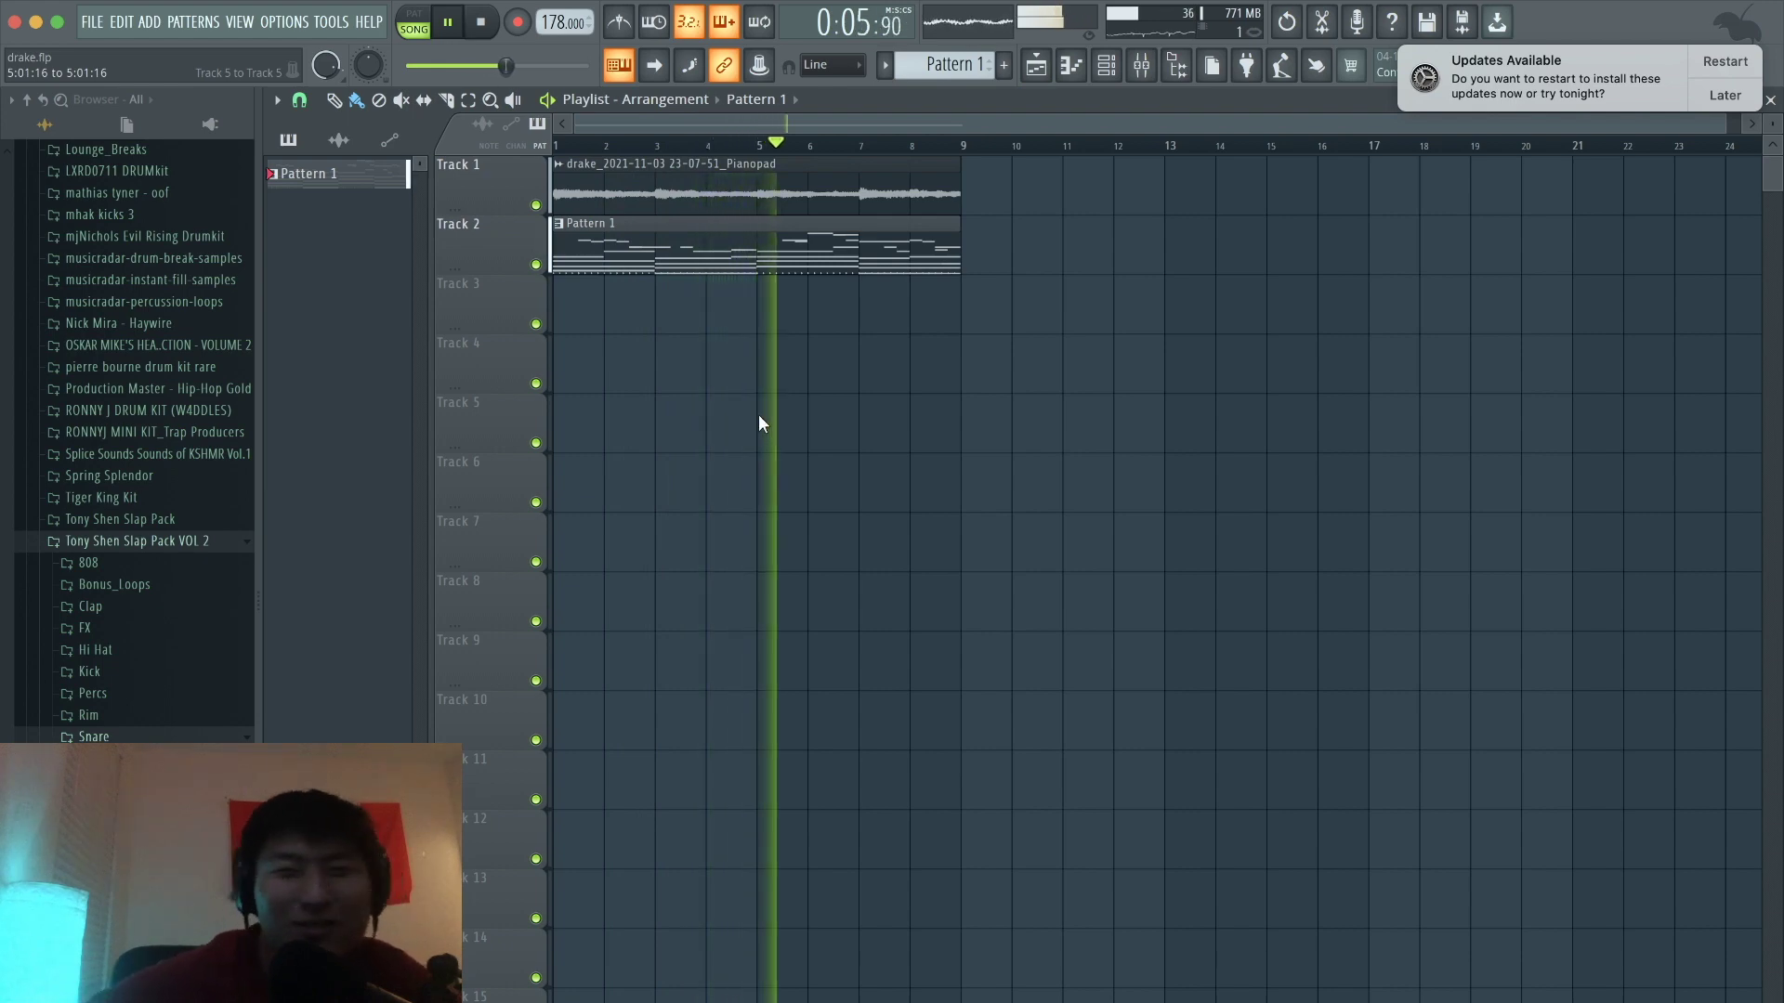
key(space)
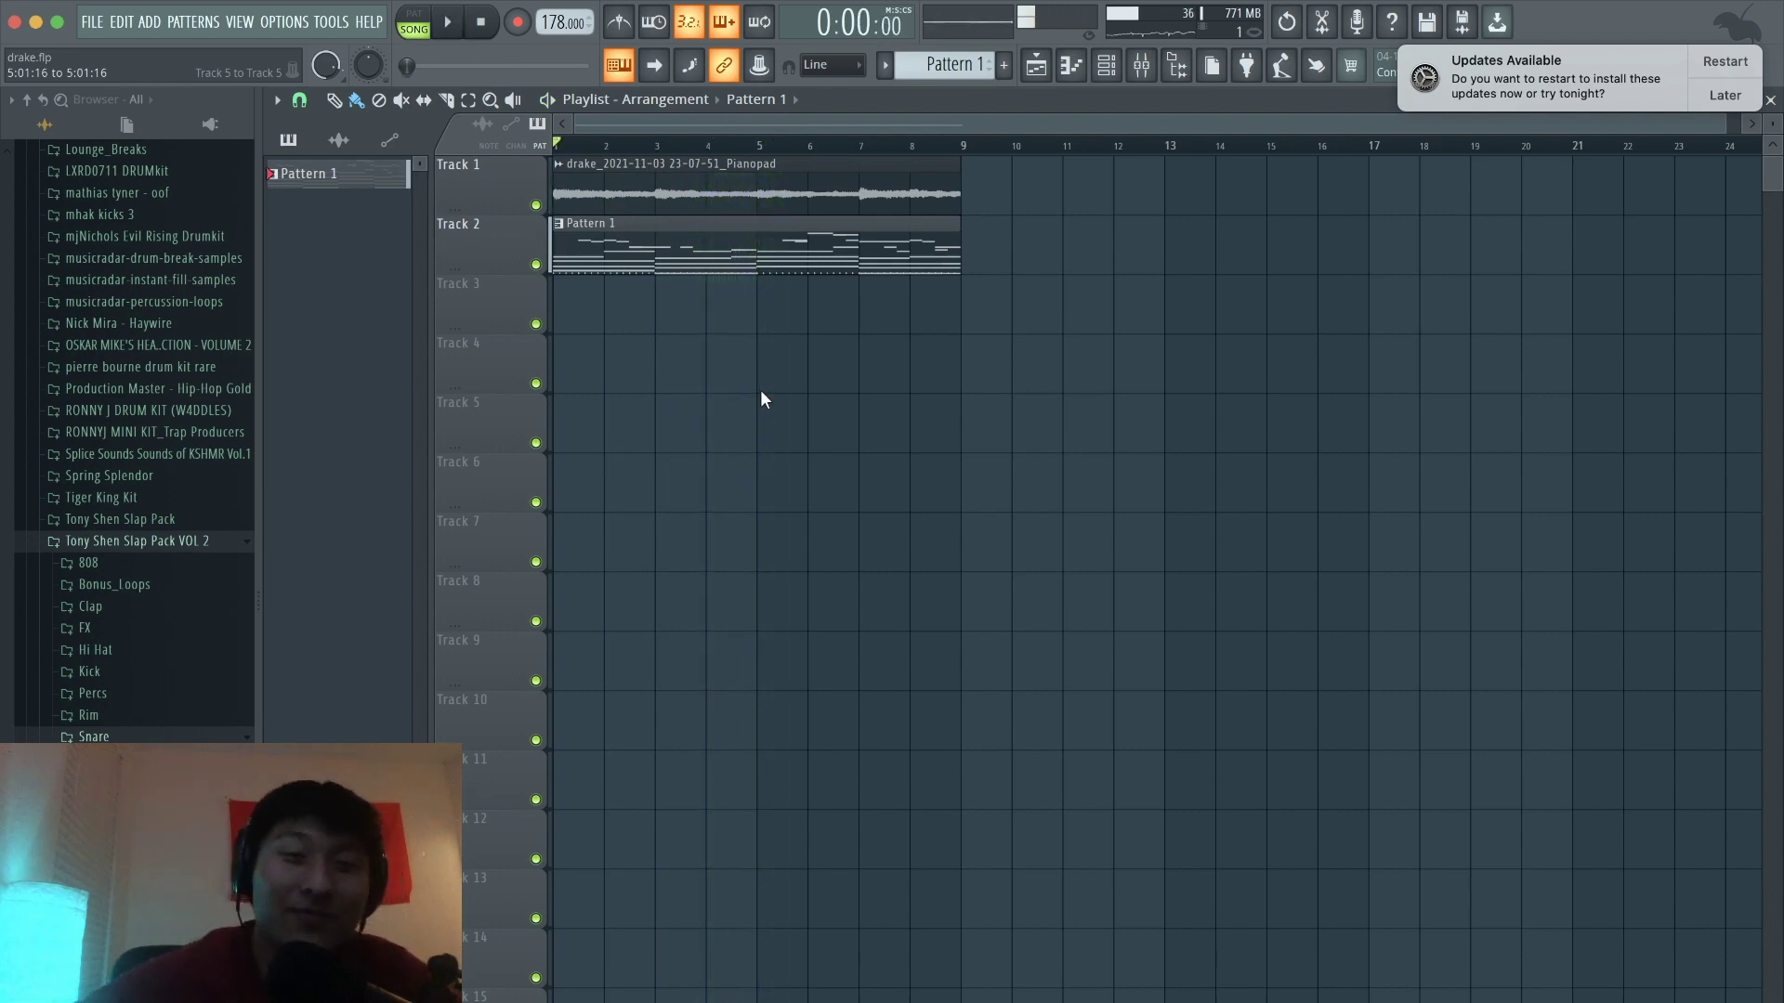
click(921, 70)
click(1052, 404)
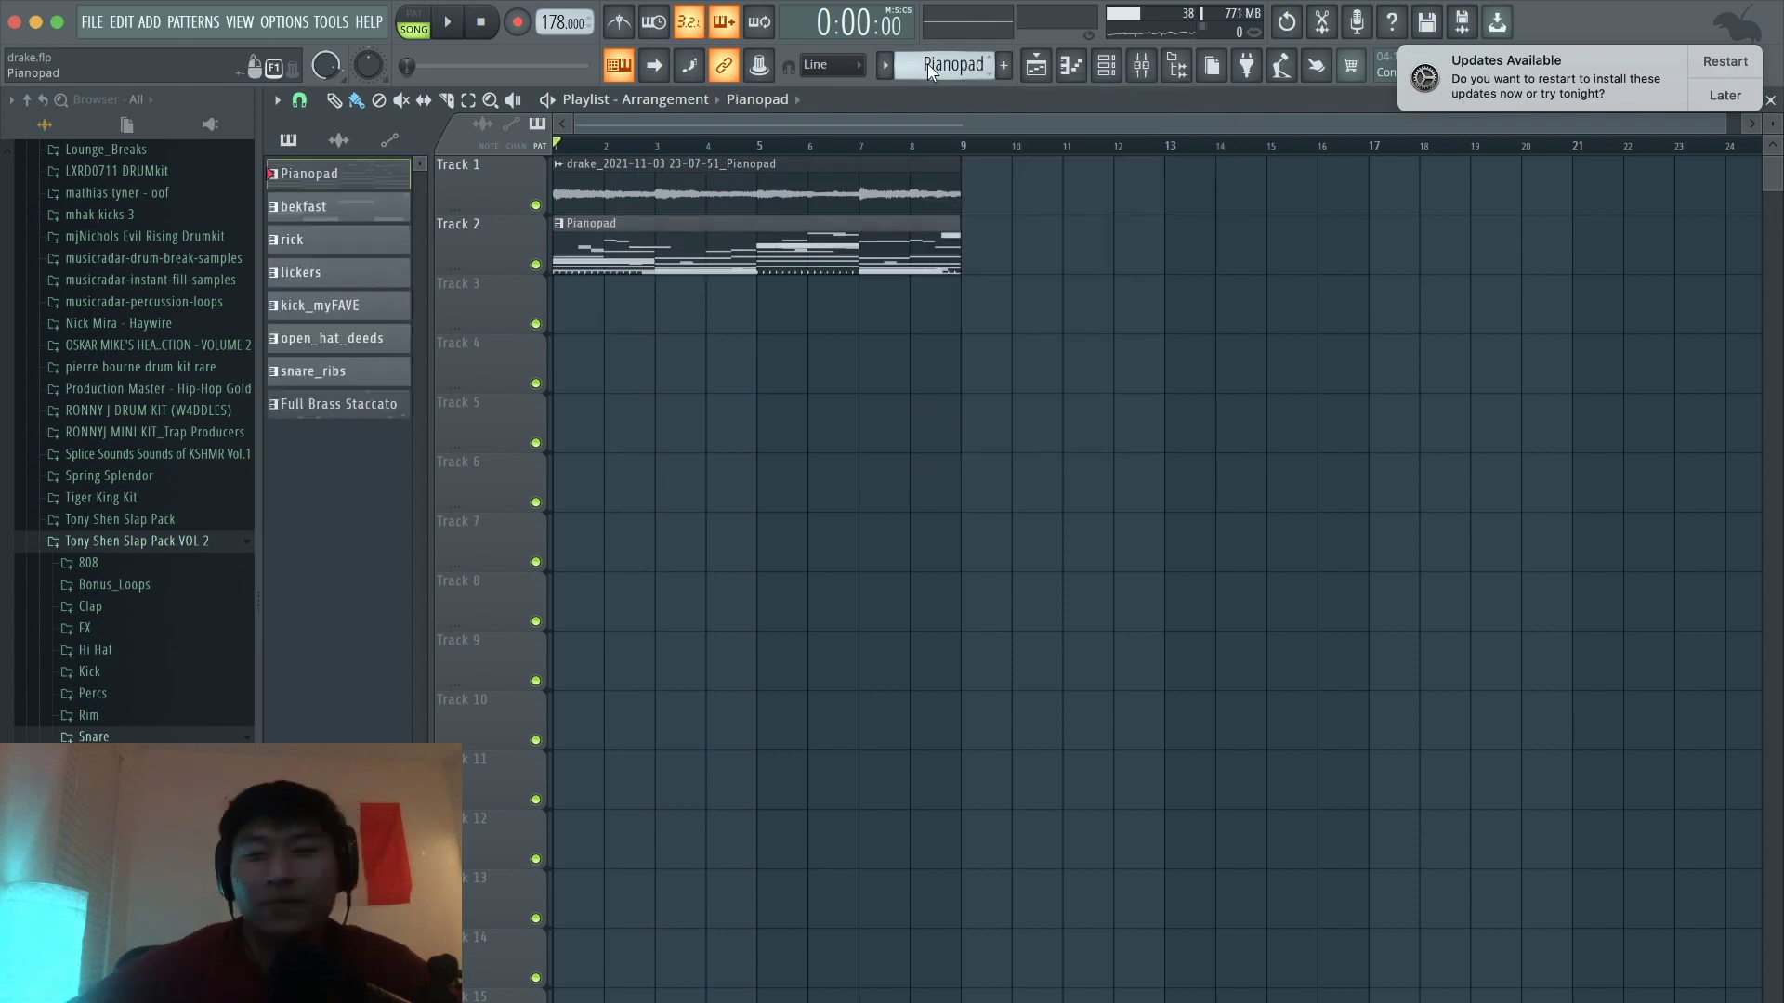
click(927, 63)
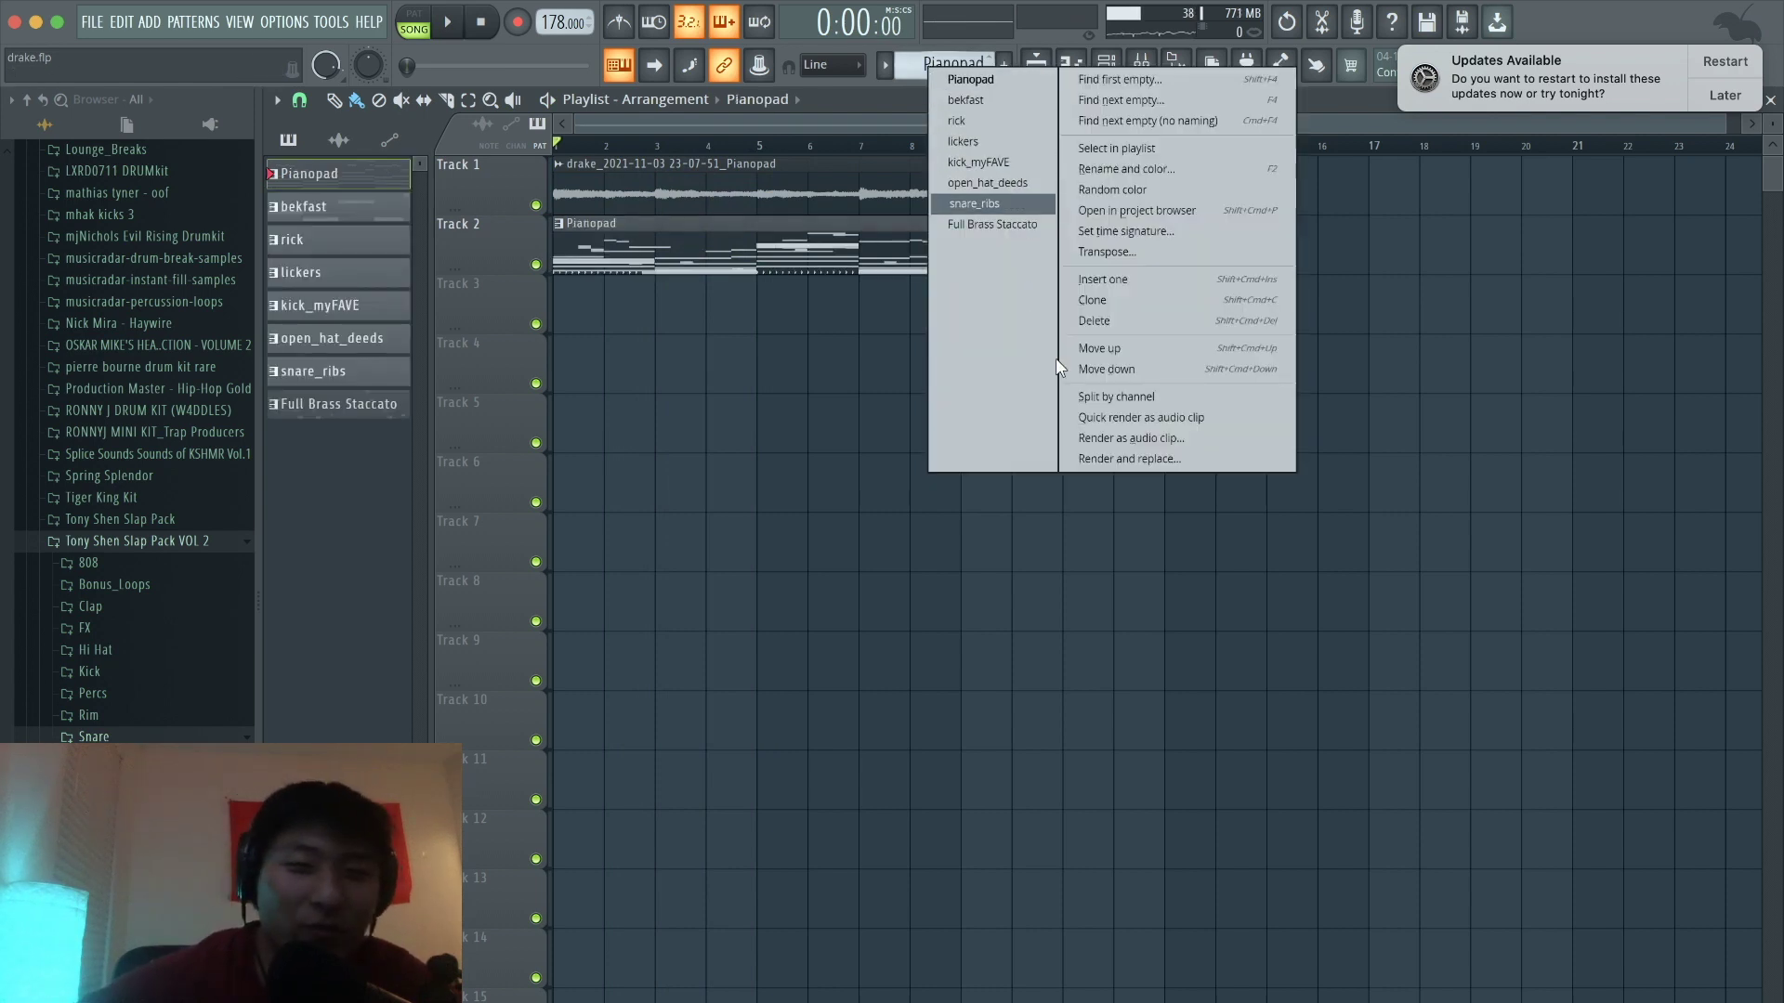
click(811, 374)
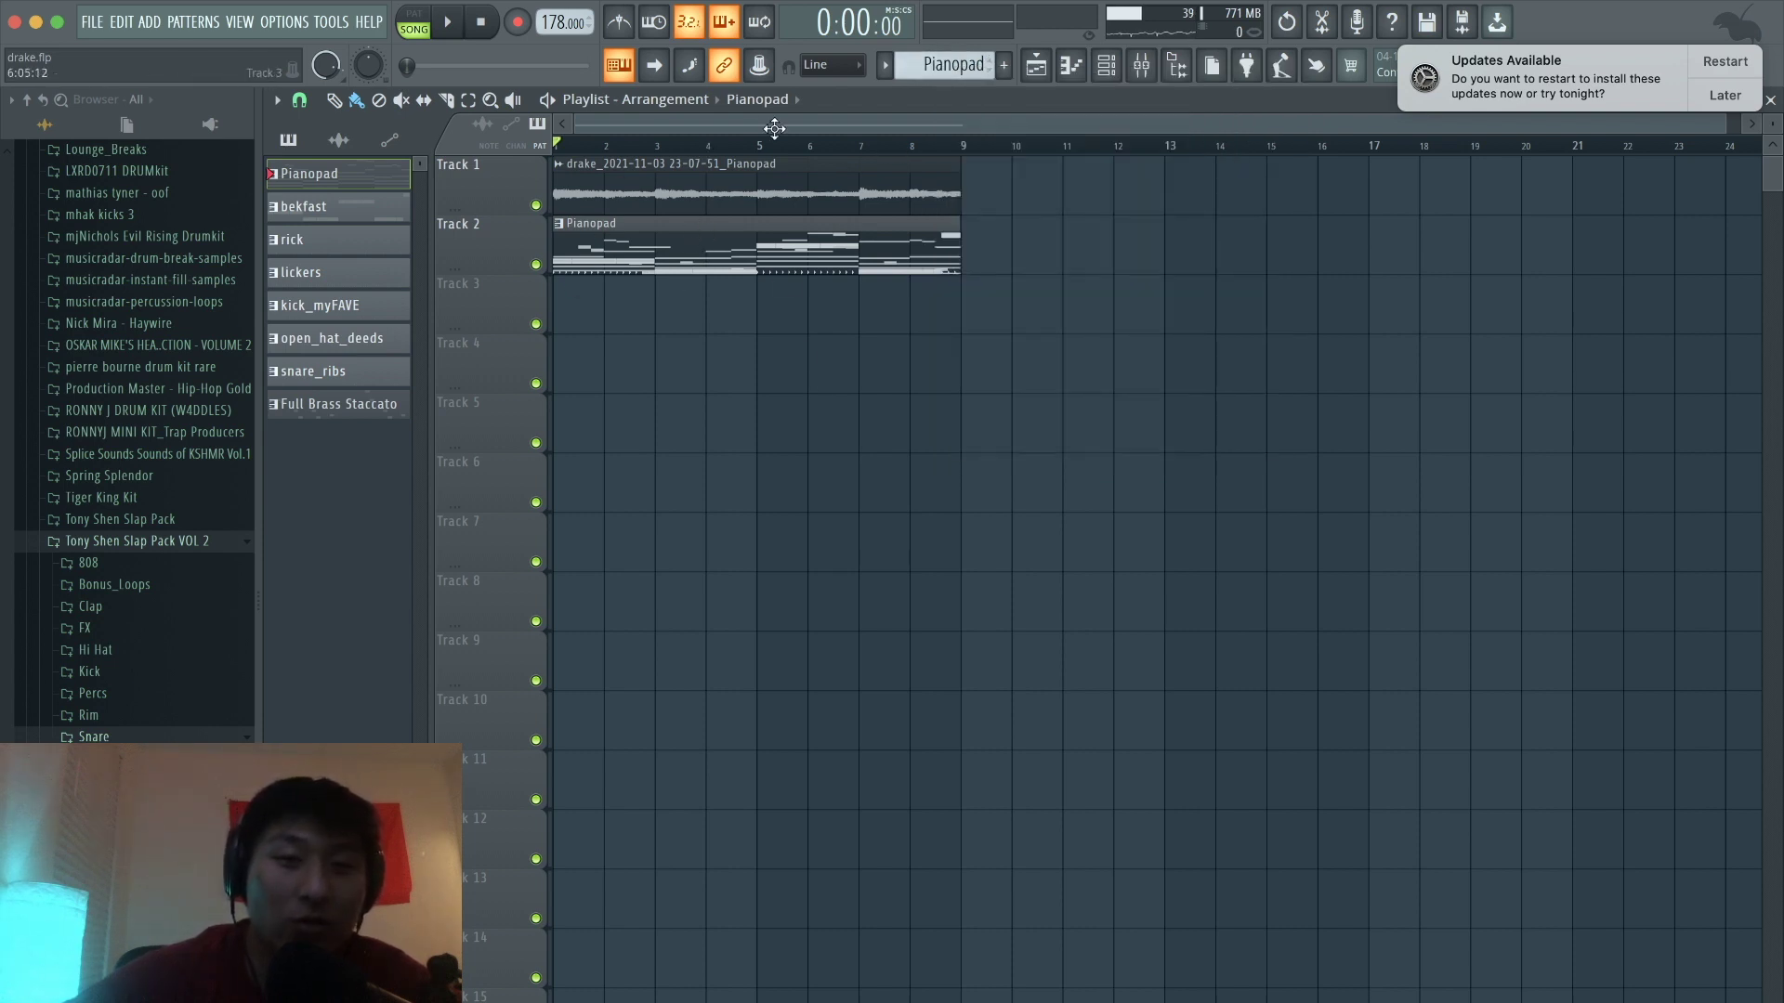
Step: Delete the Pianopad pattern clip on Track 2 and place the bekfast through Full Brass Staccato patterns at bar 1 from Track 3 down
click(728, 242)
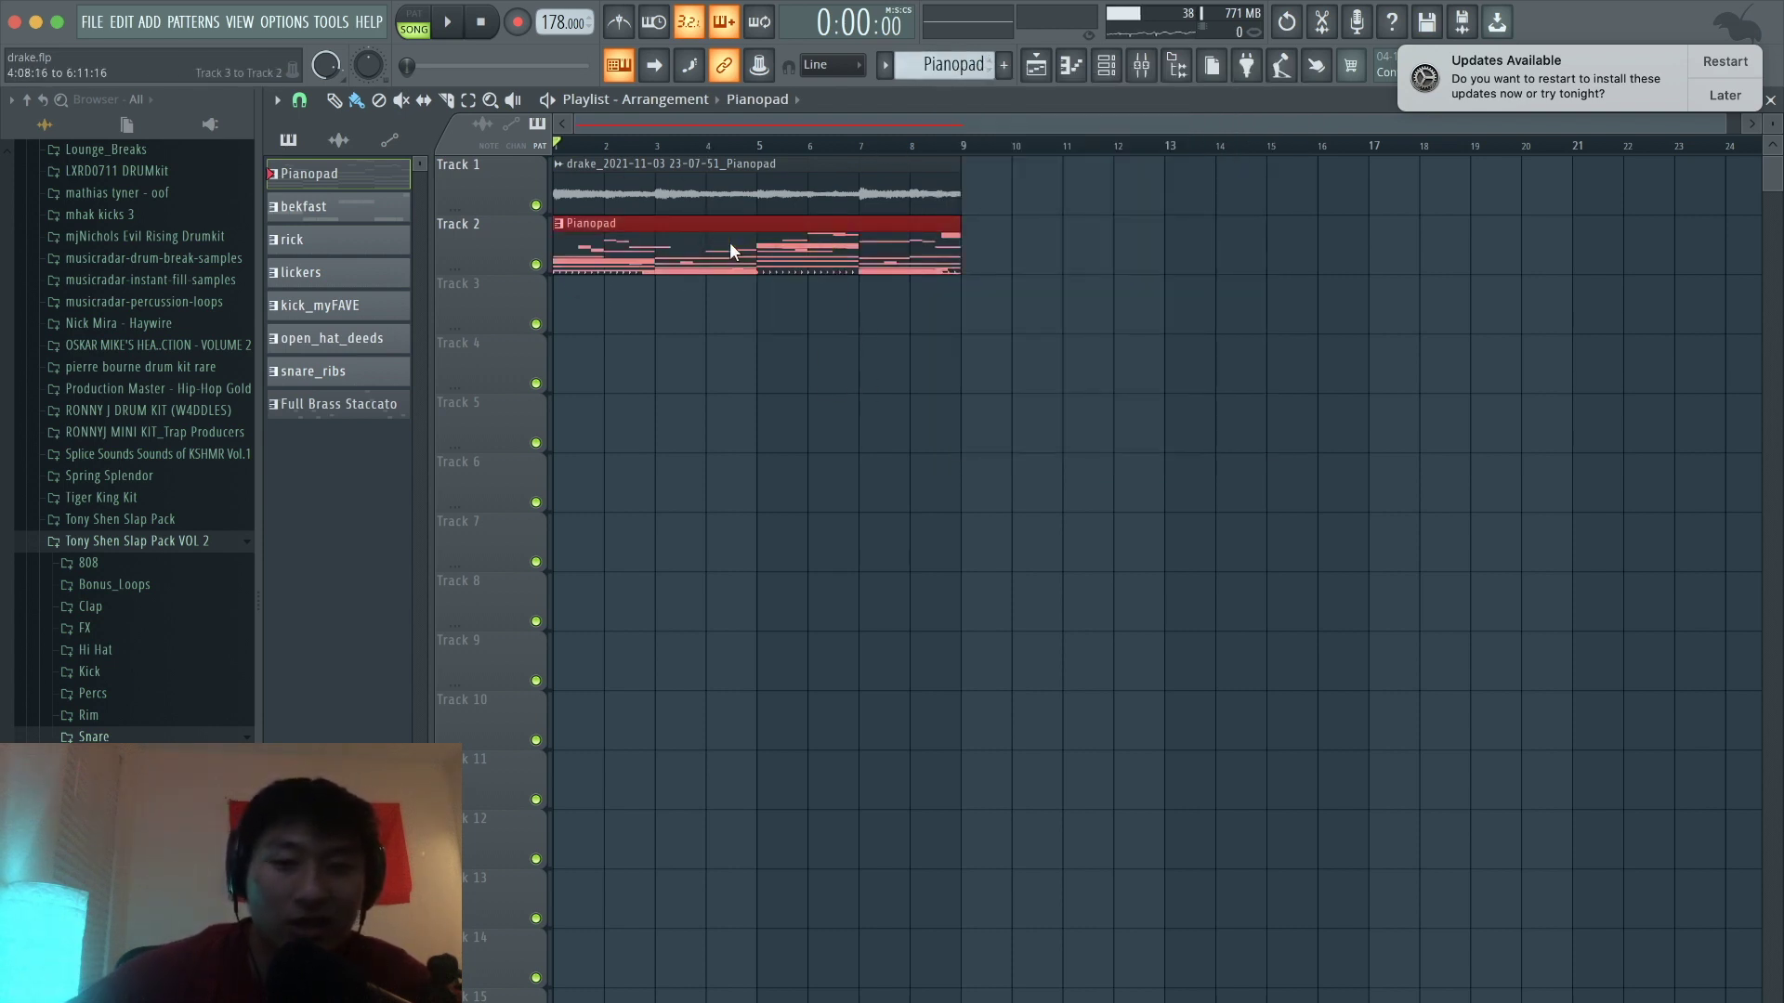
key(Delete)
click(321, 207)
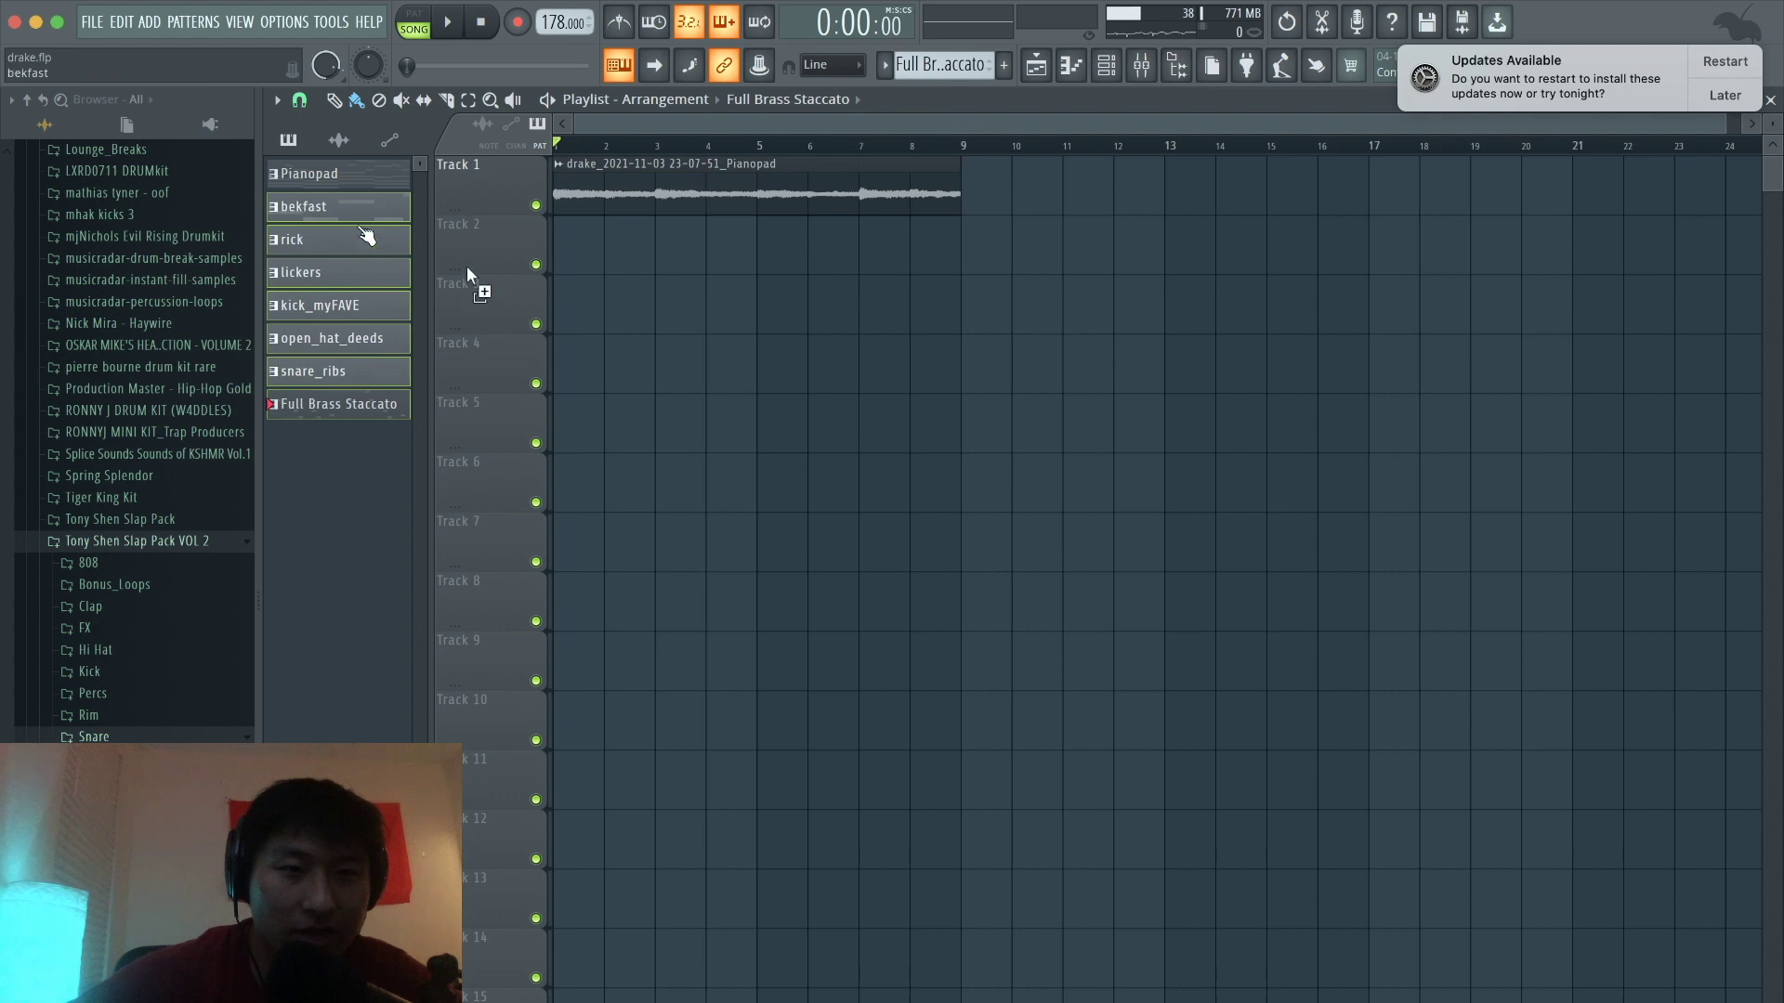
drag(467, 266, 563, 286)
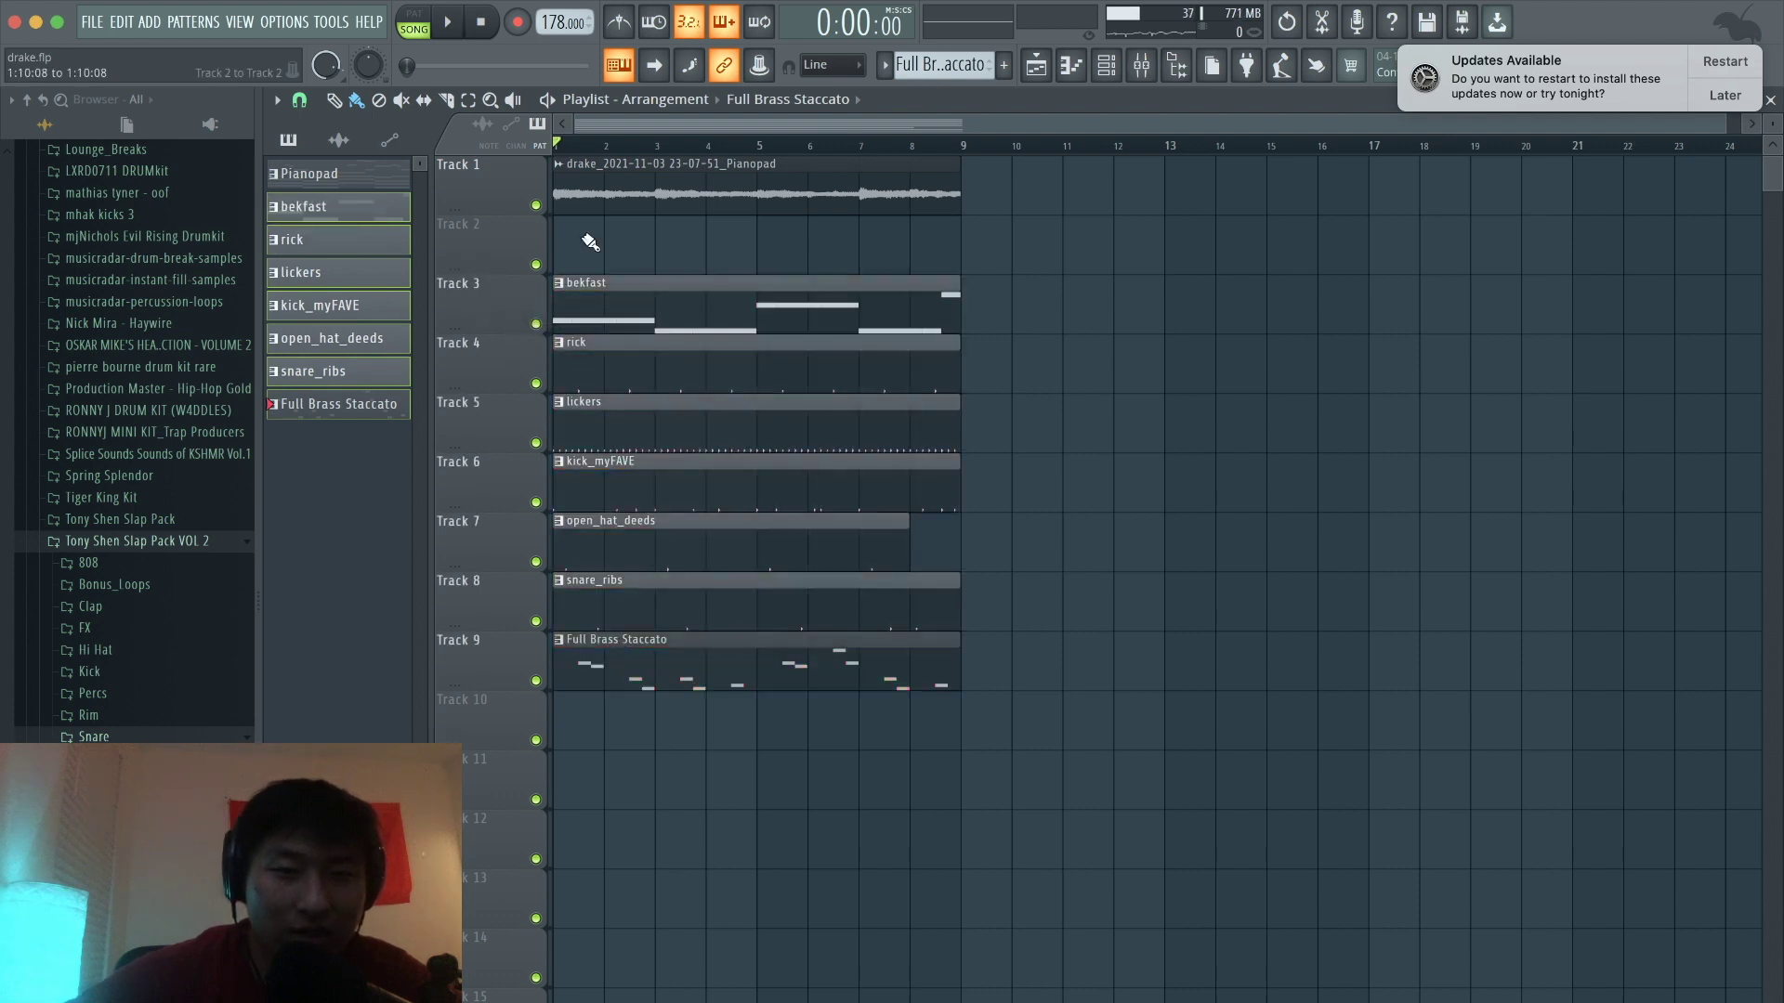
Step: Move the Full Brass Staccato clip to Track 2 and shift the bekfast through snare_ribs clips down to Tracks 5–10
drag(635, 680, 631, 220)
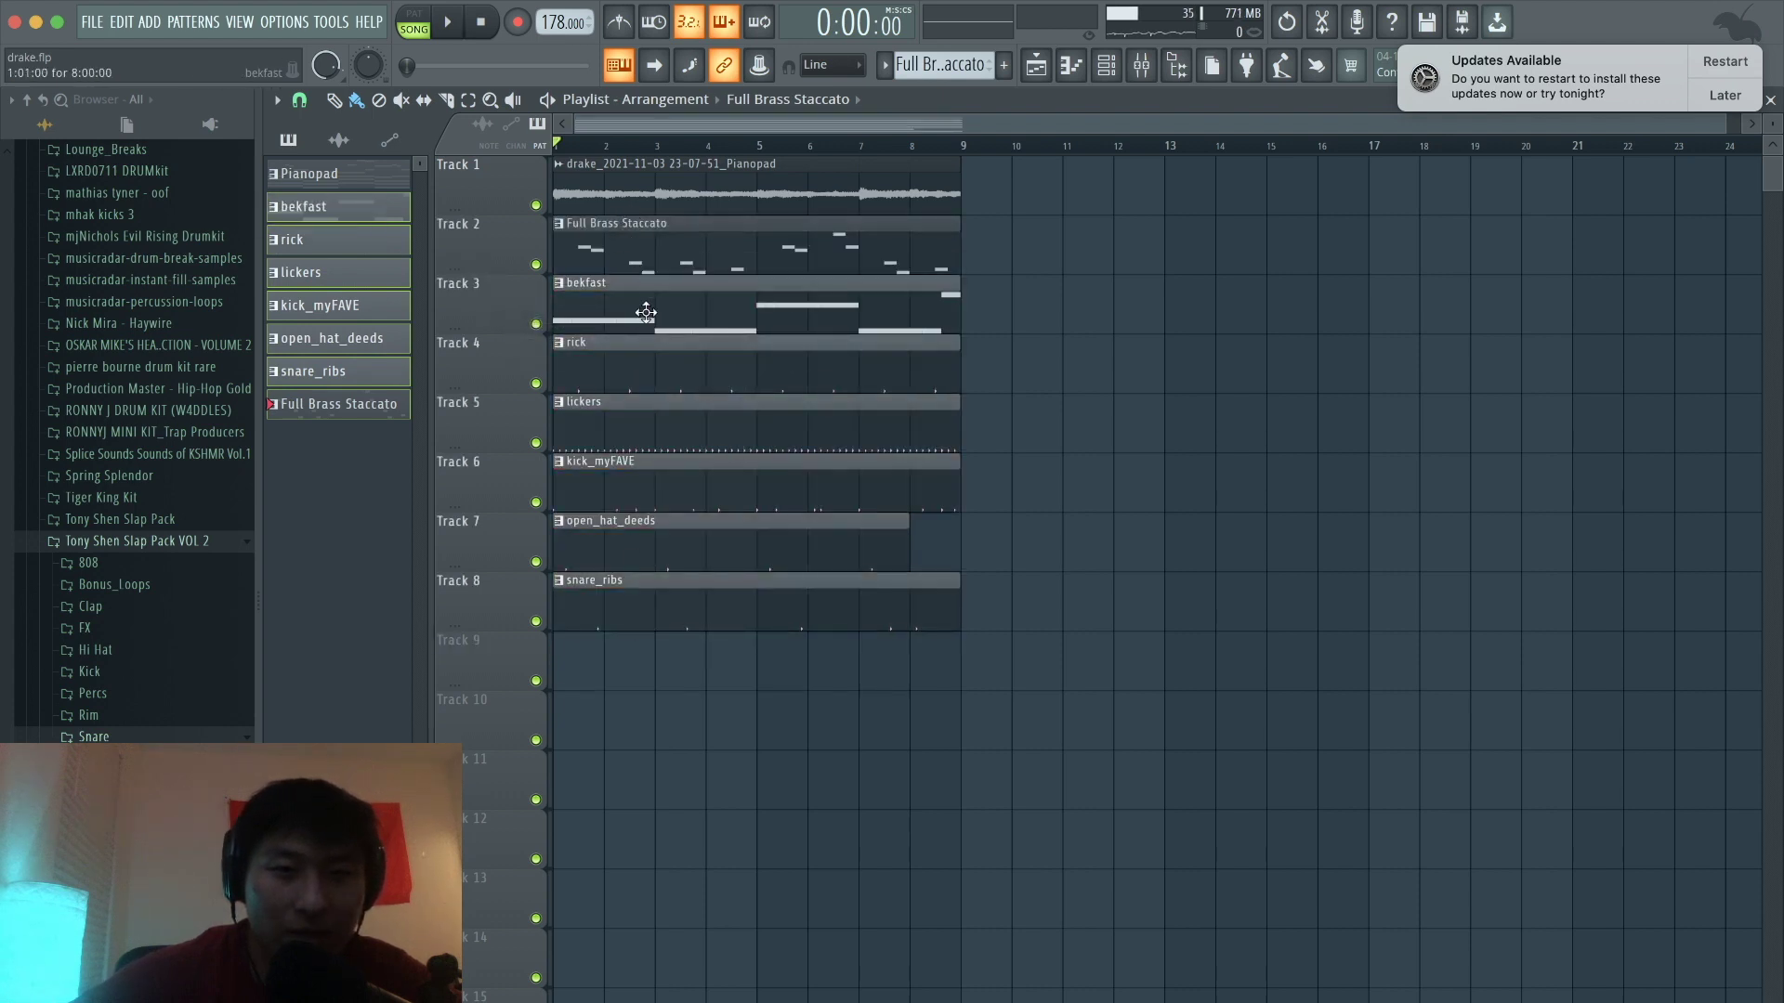
drag(985, 659, 668, 322)
key(shift+Down)
key(shift+Down)
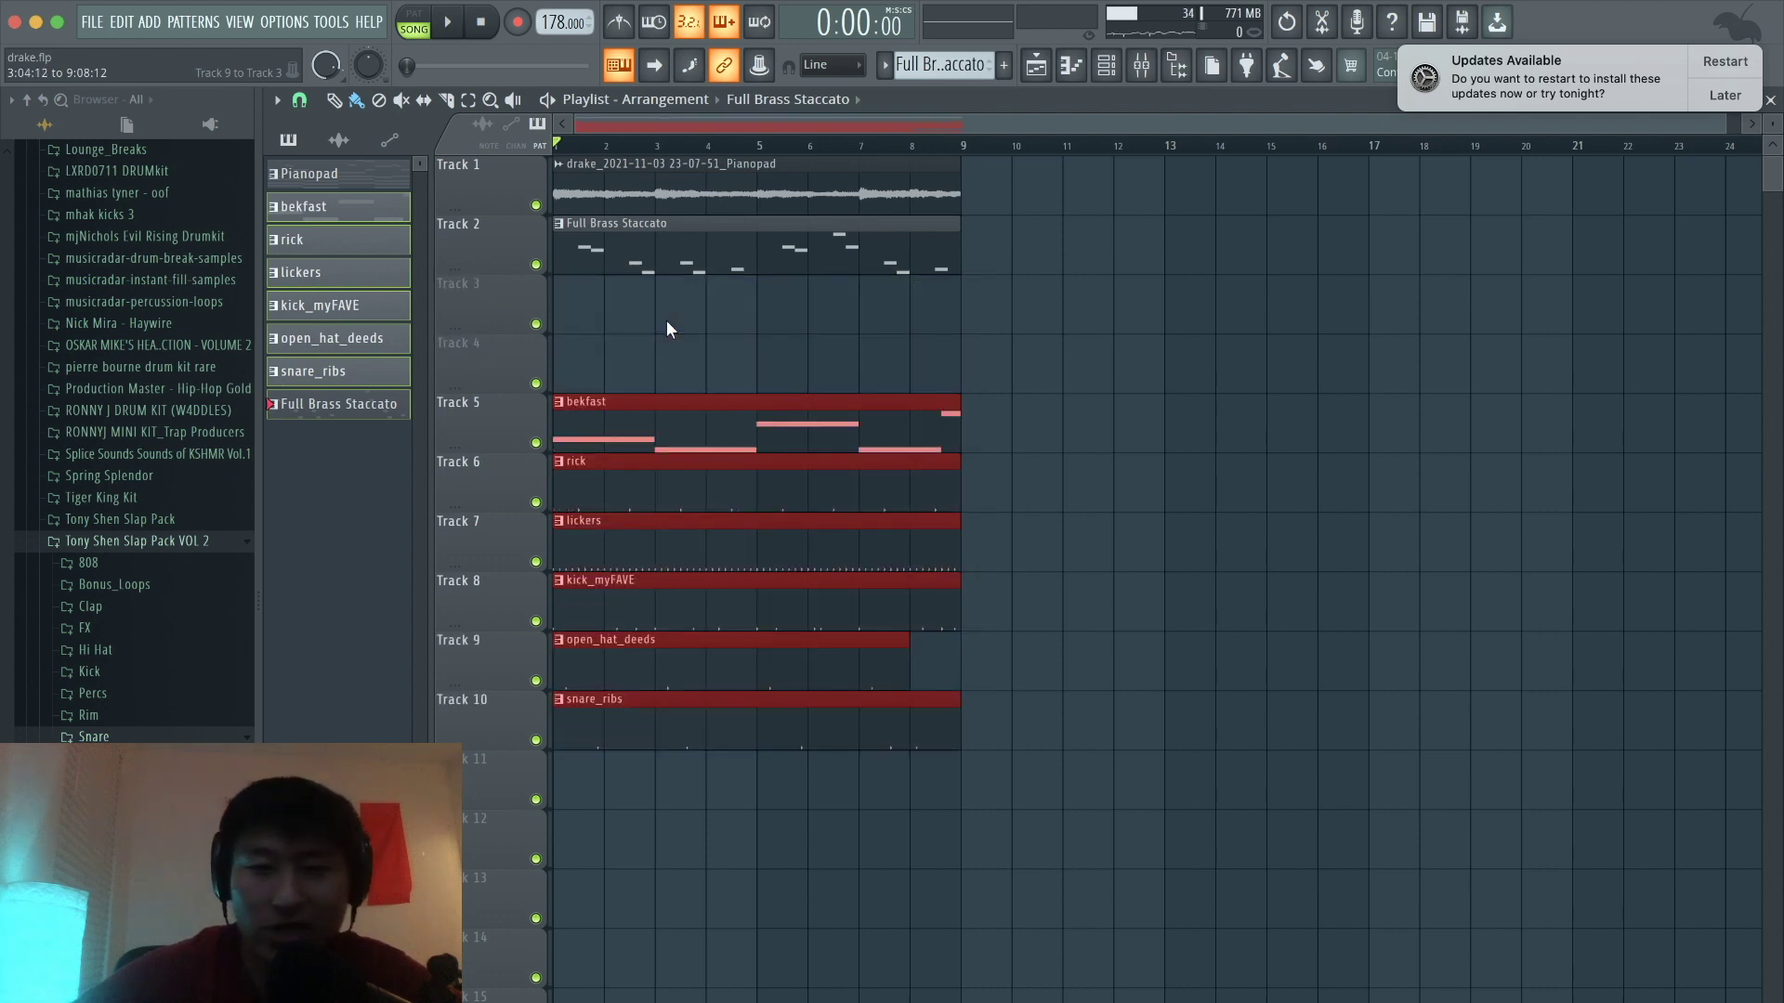
Step: Move all the pattern clips to start at bar 9 and copy the Pianopad audio clip to bar 9
click(667, 321)
drag(982, 748, 1013, 249)
super+click(918, 270)
drag(780, 198, 1129, 236)
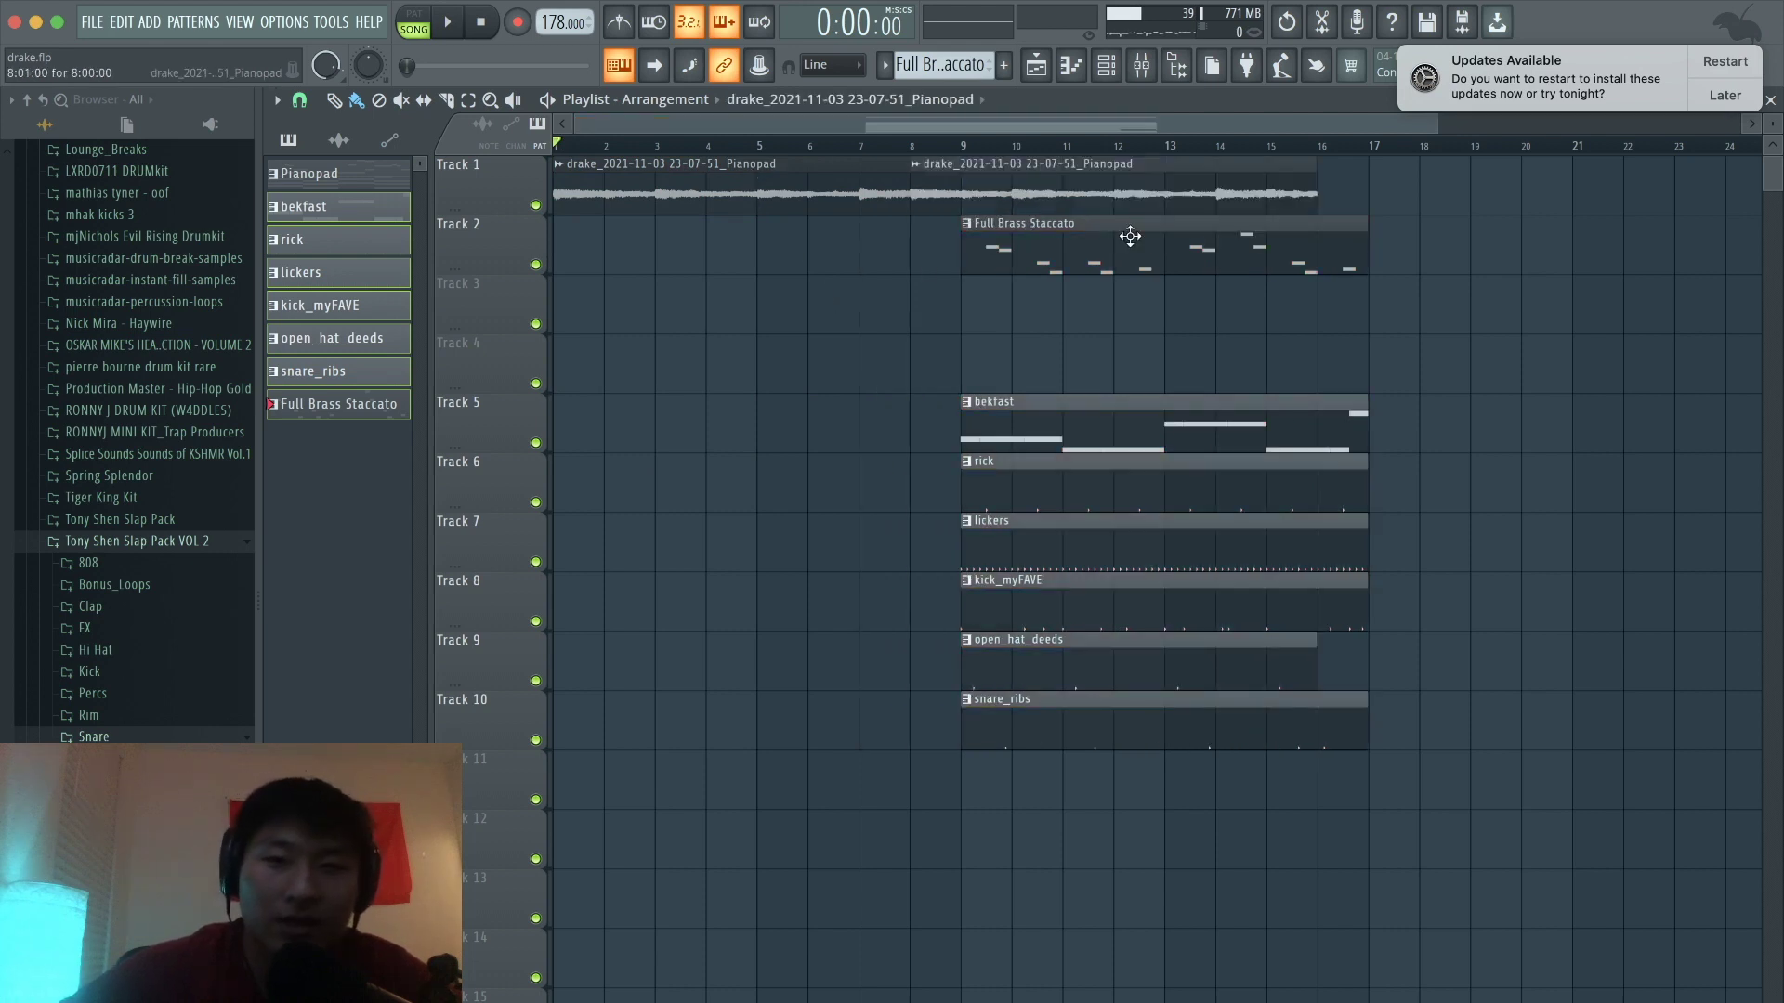
scroll(1087, 363, down, 2)
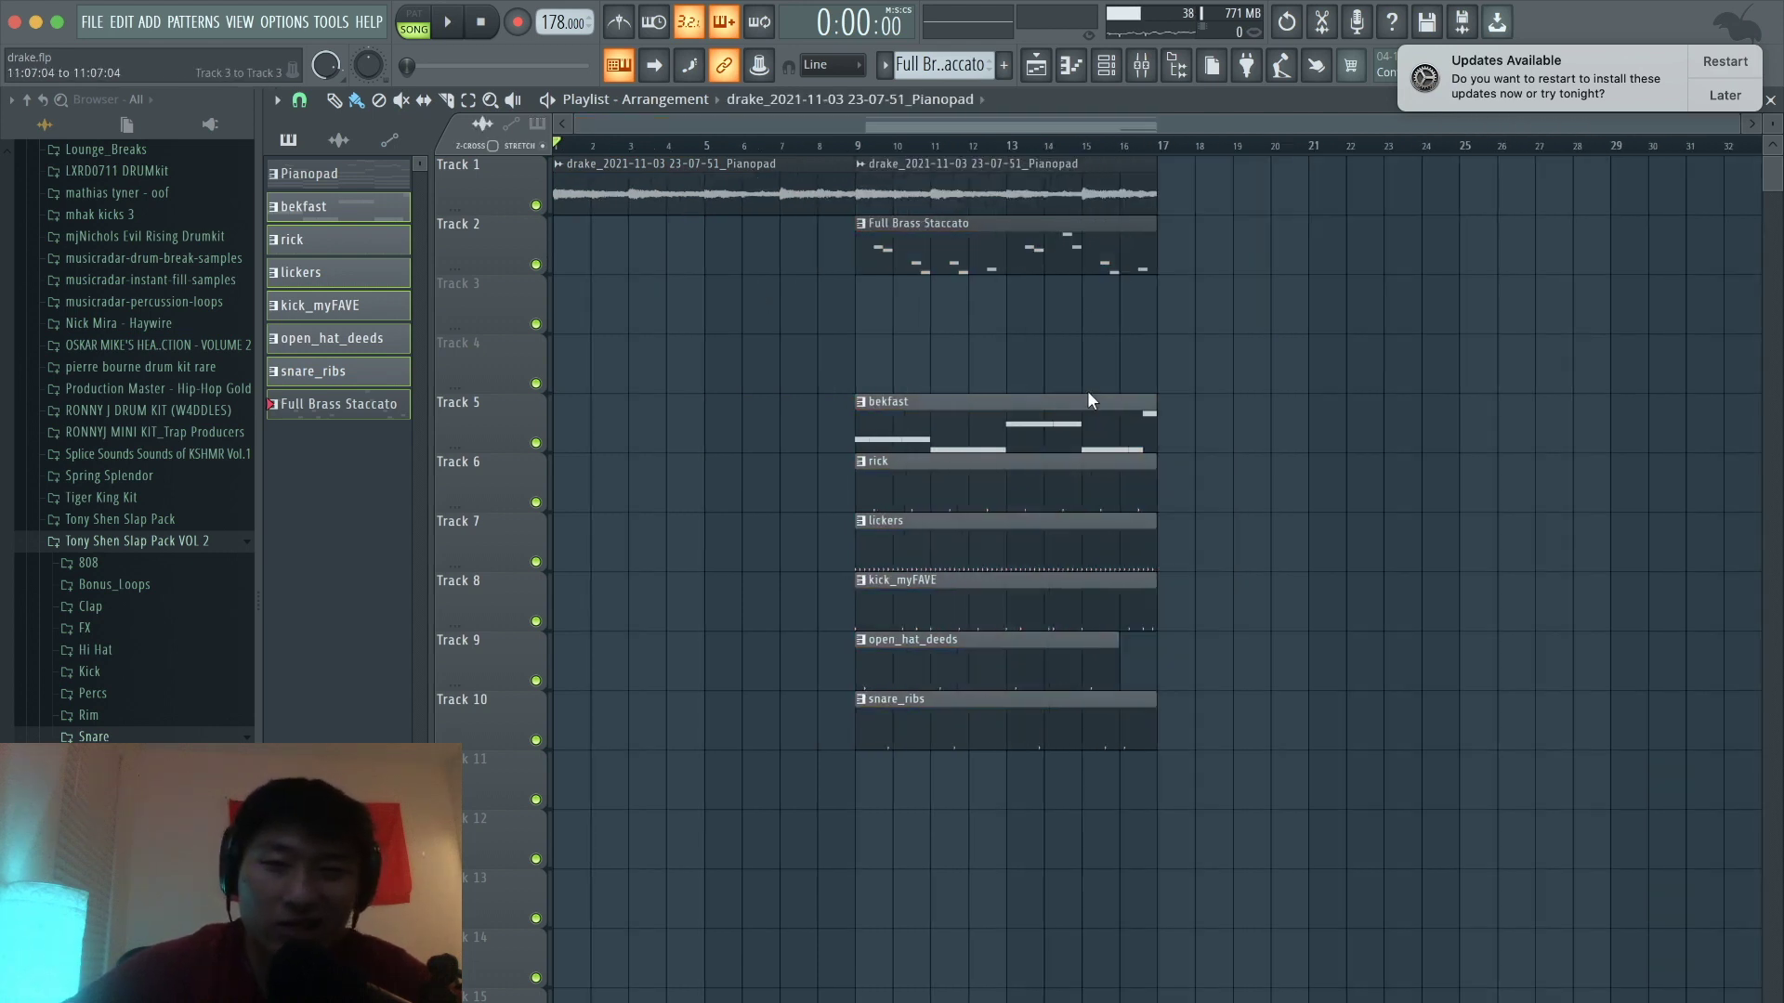
Step: Duplicate every clip in the section from bar 9 to 17 so the copy starts at bar 17
drag(1159, 811, 901, 176)
key(super+b)
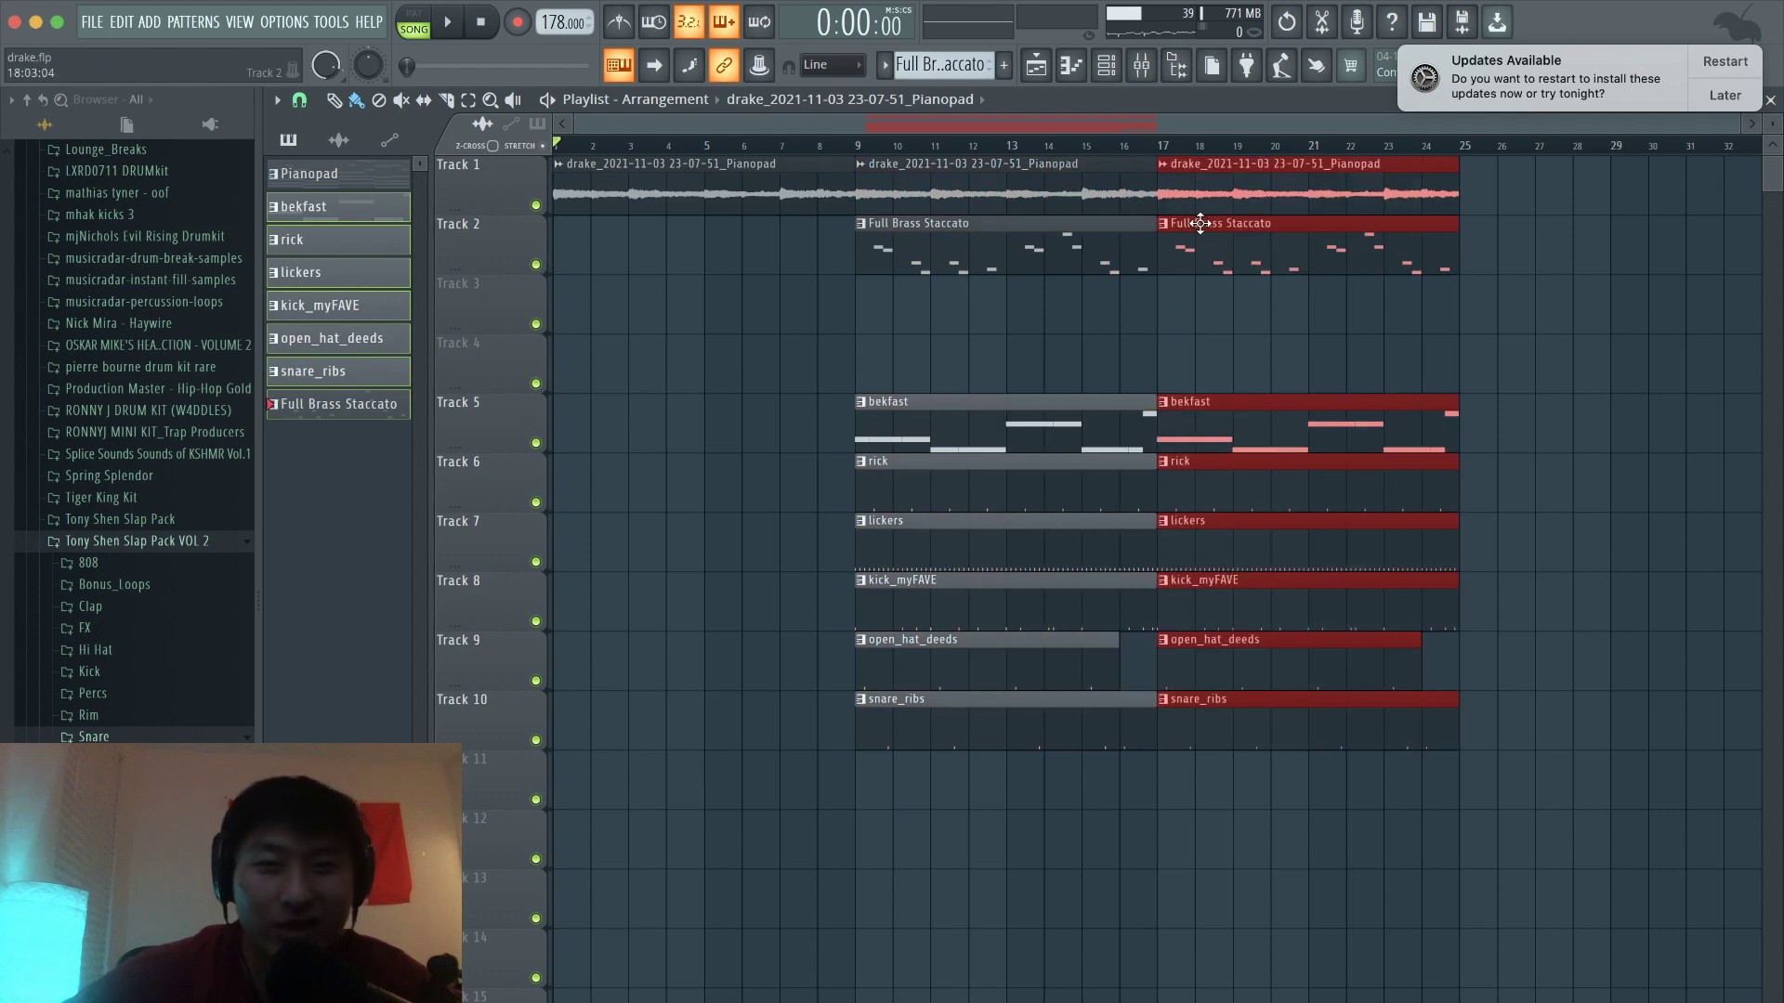
super+click(1168, 297)
scroll(1166, 295, down, 1)
Step: Move both Full Brass Staccato clips on Track 2 to start at bar 25, after the drum section
super+click(922, 265)
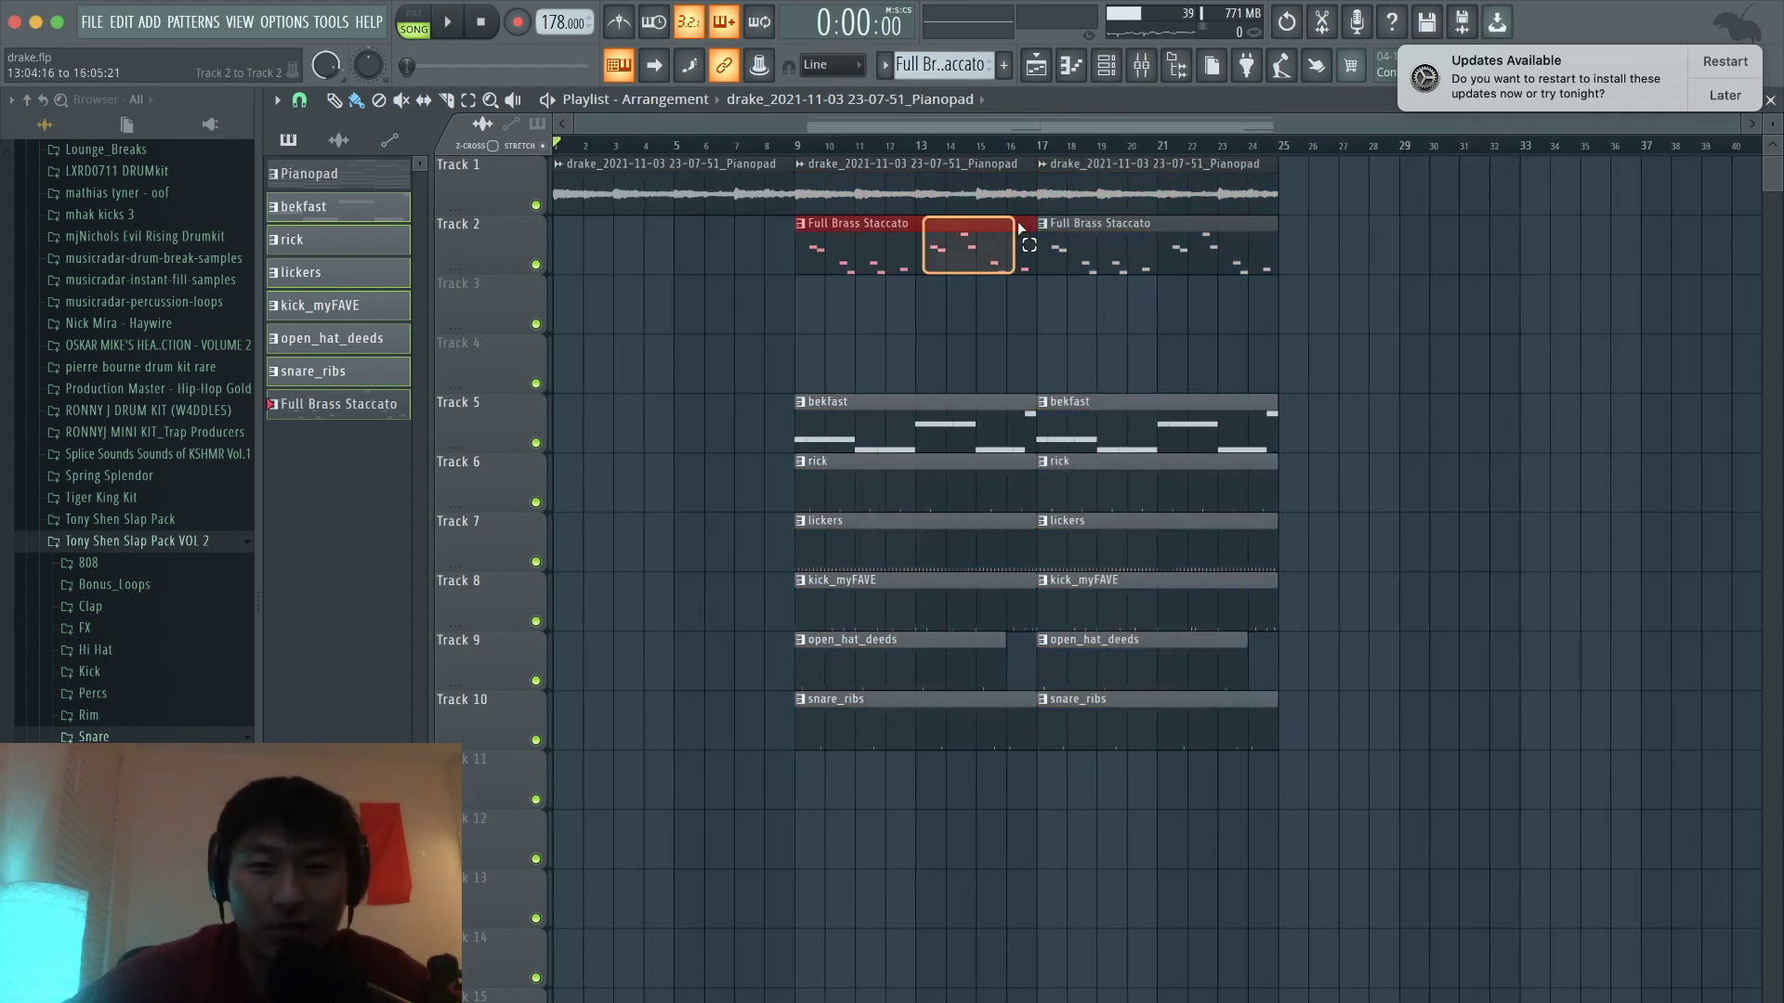
drag(941, 228, 1291, 332)
drag(860, 239, 1351, 252)
super+click(1303, 313)
scroll(1273, 348, down, 1)
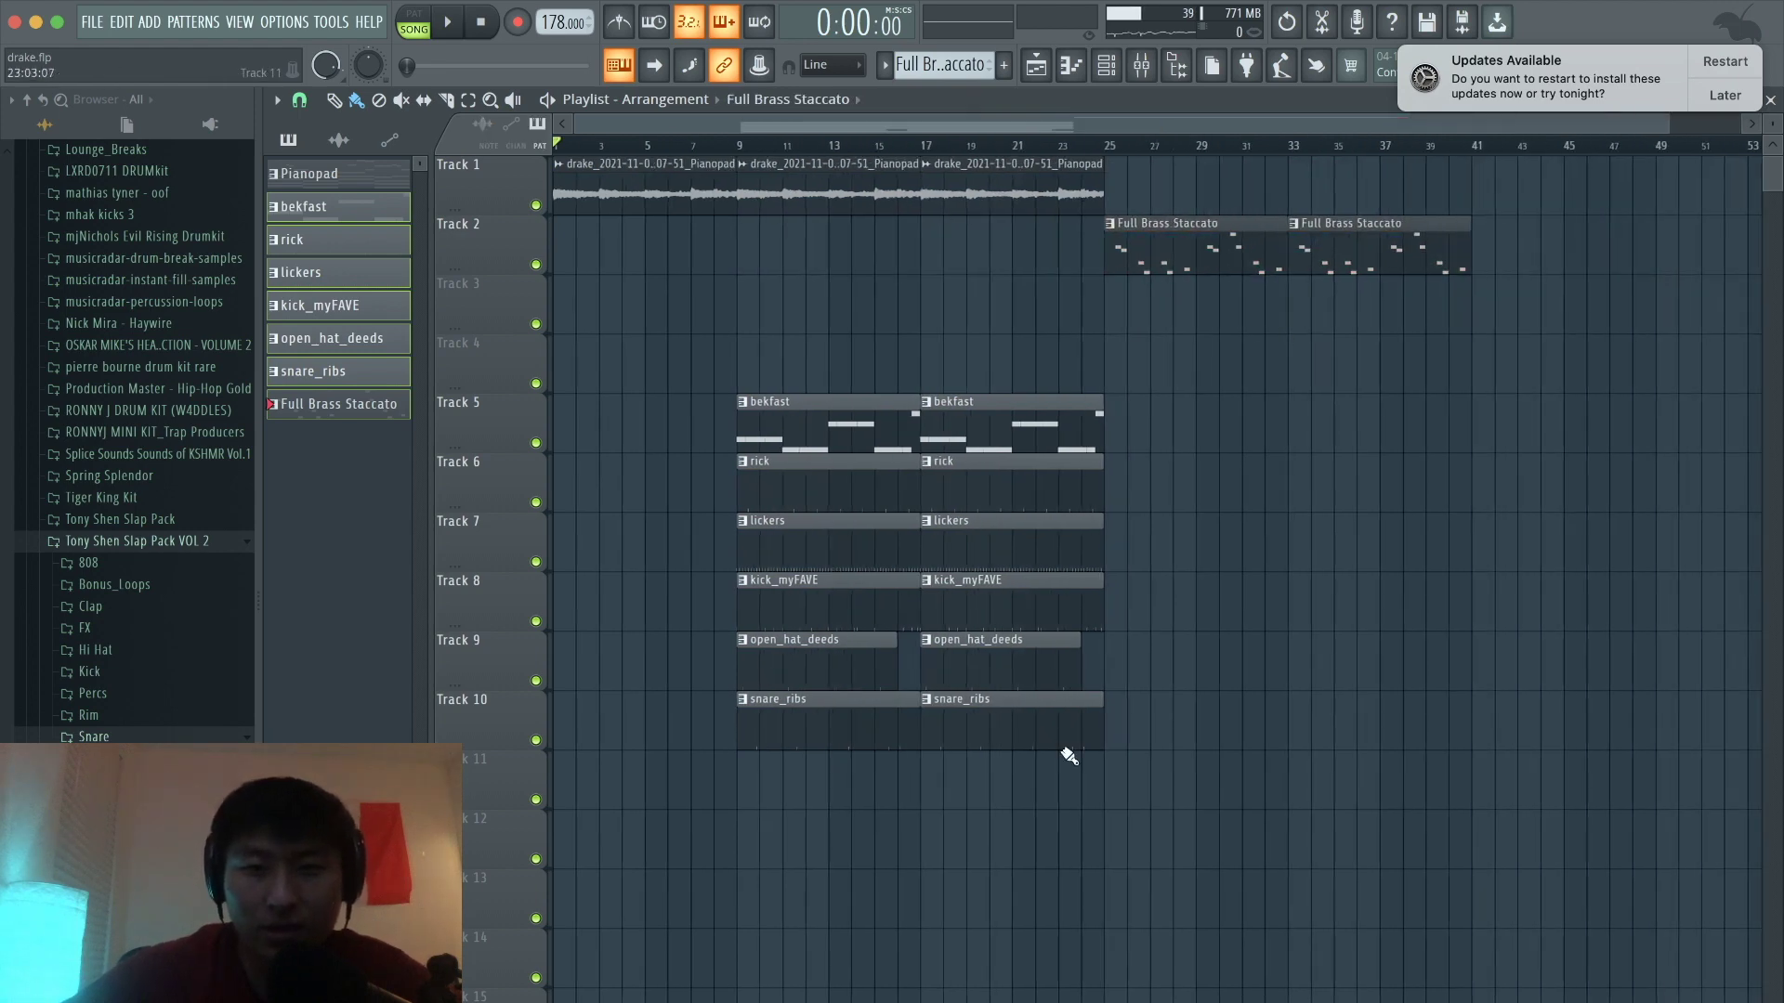
Step: Duplicate the audio, bekfast and drum clips of bars 9–25 so the copy starts at bar 41
drag(1064, 808, 739, 158)
key(super+b)
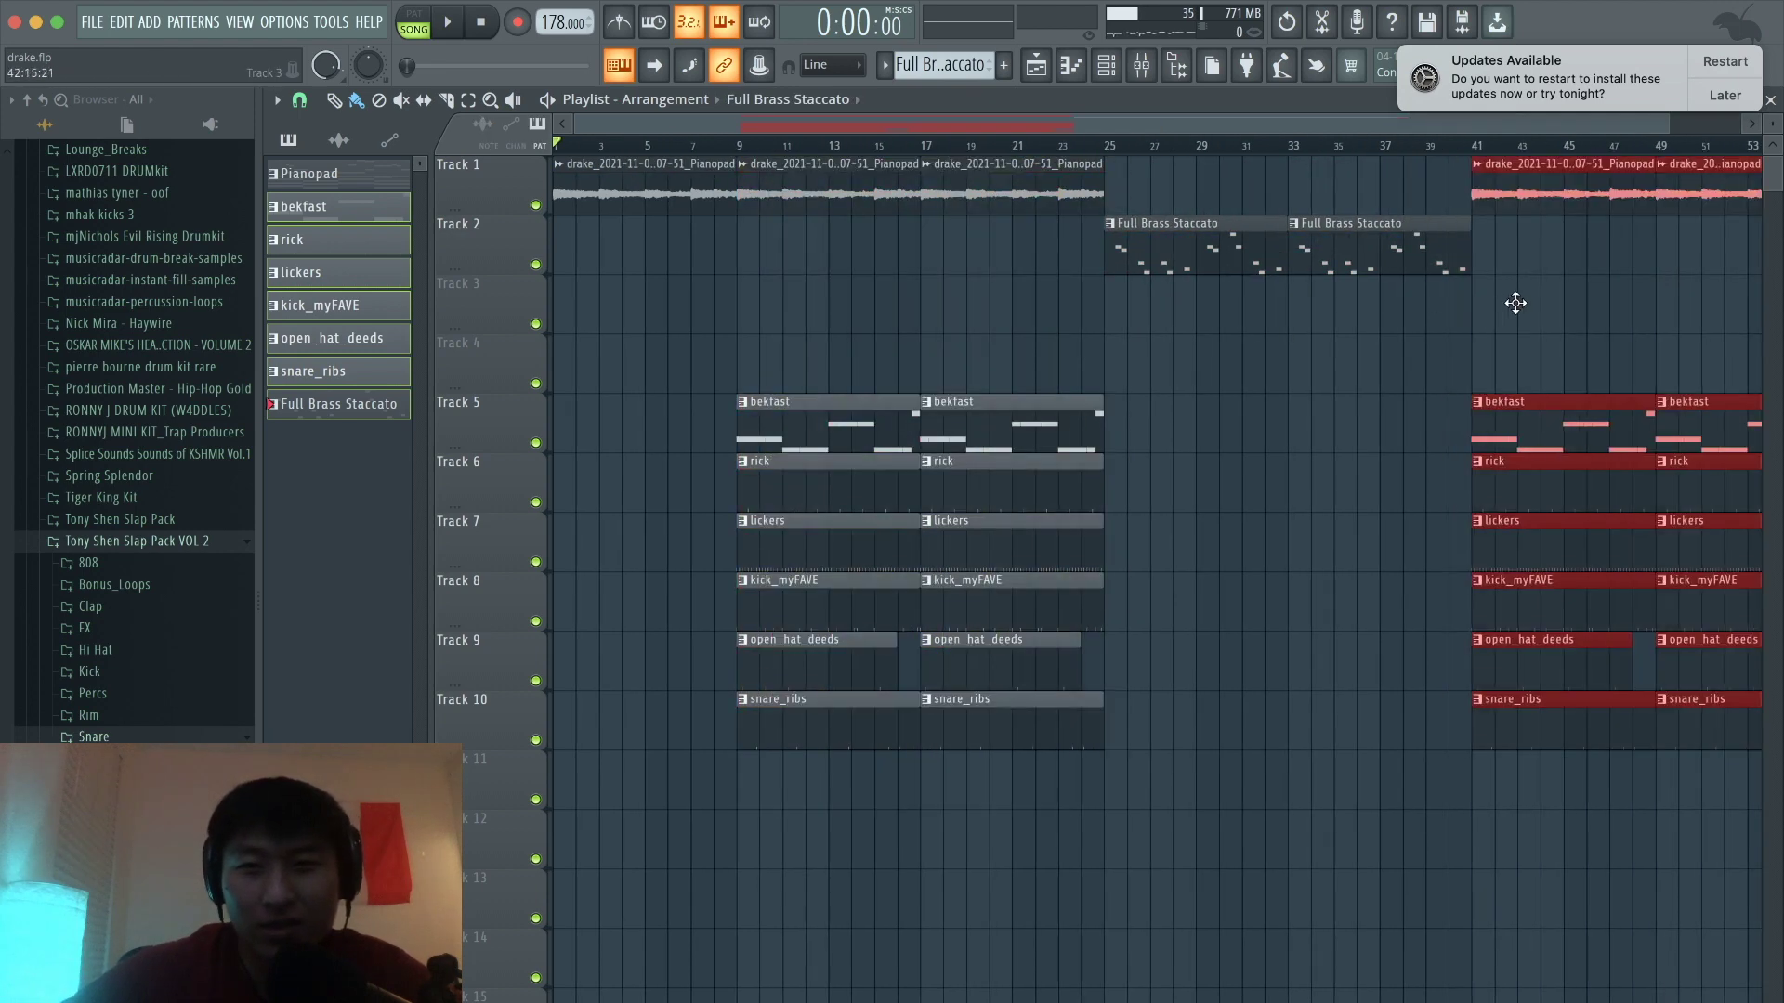
super+click(1515, 303)
scroll(1517, 306, down, 1)
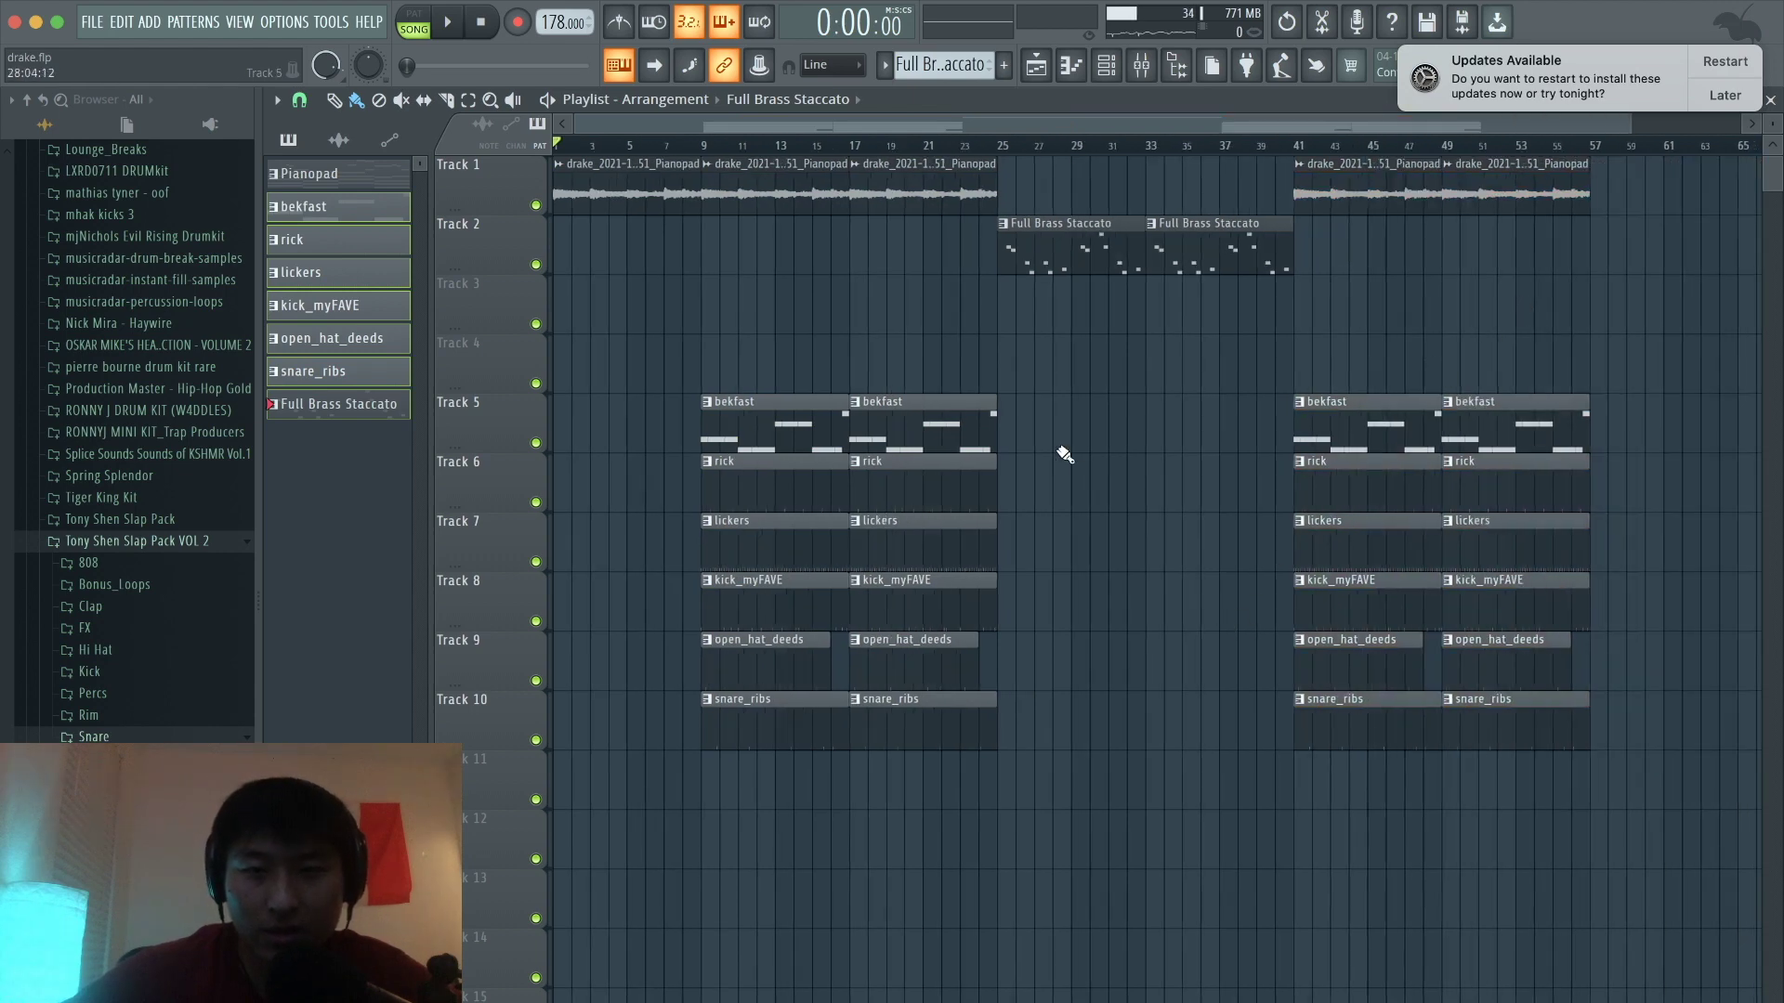
Step: Copy two Pianopad audio clips and two bekfast clips into the gap between bars 25 and 41
drag(1009, 193, 746, 186)
drag(747, 186, 1043, 187)
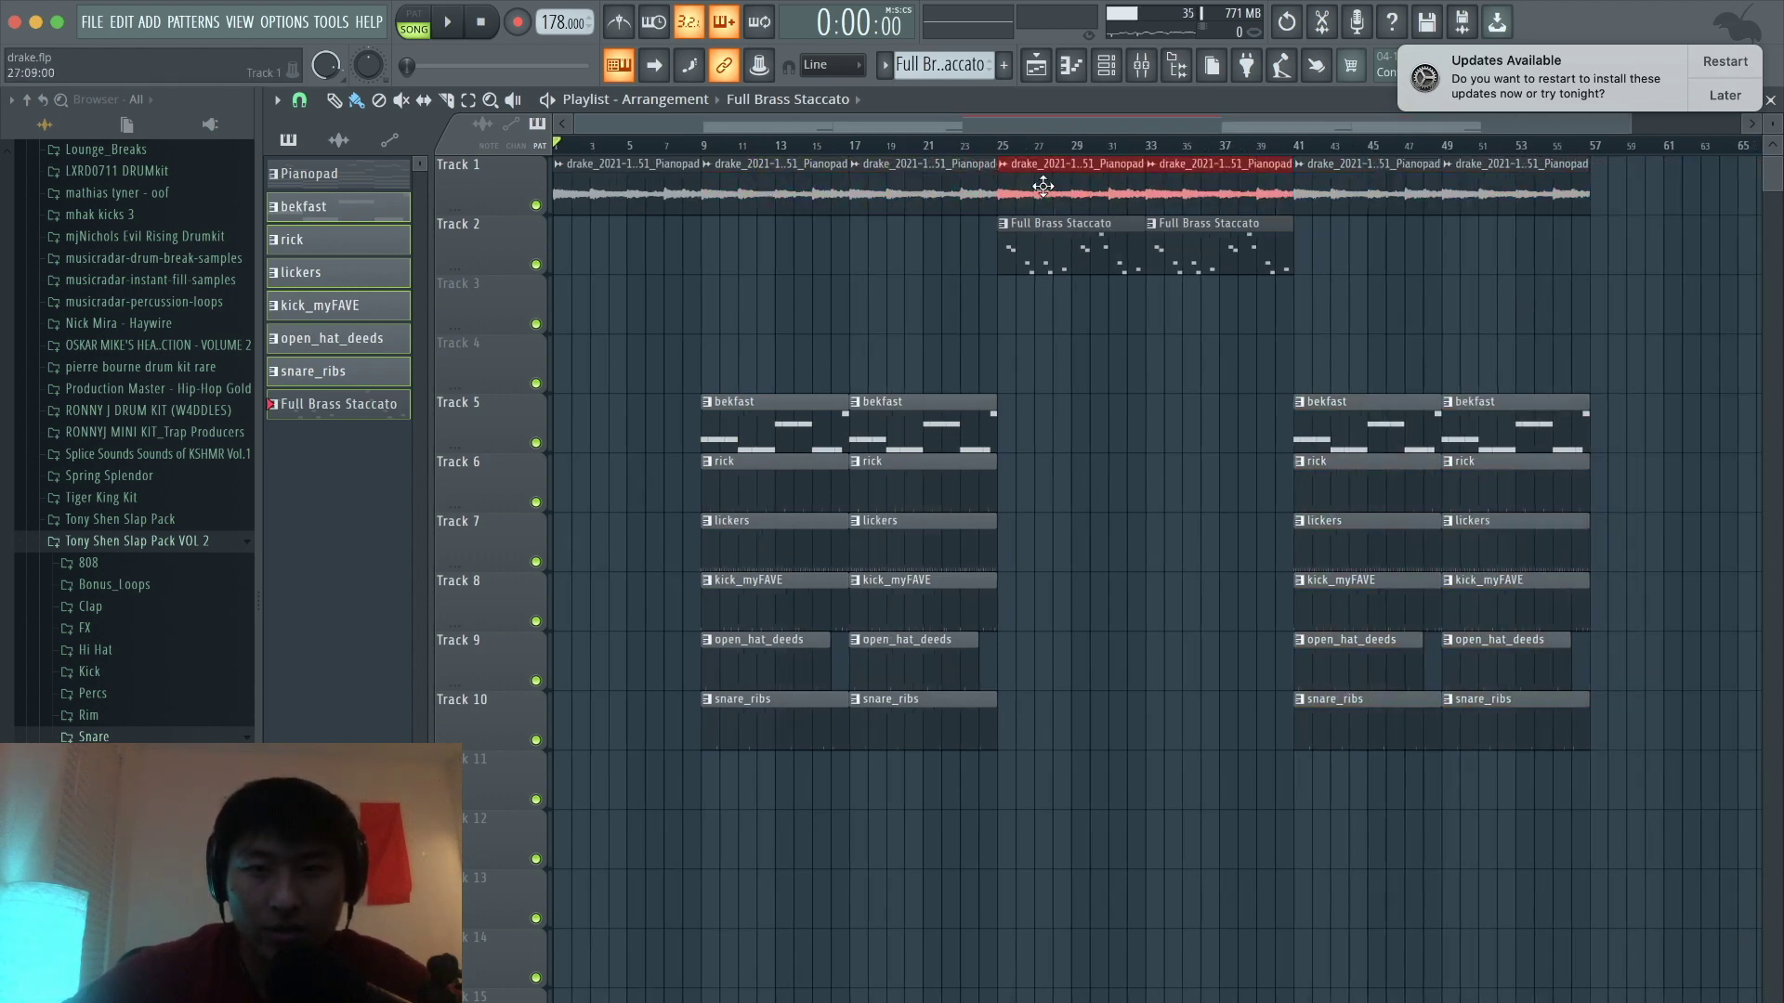
scroll(1003, 371, down, 1)
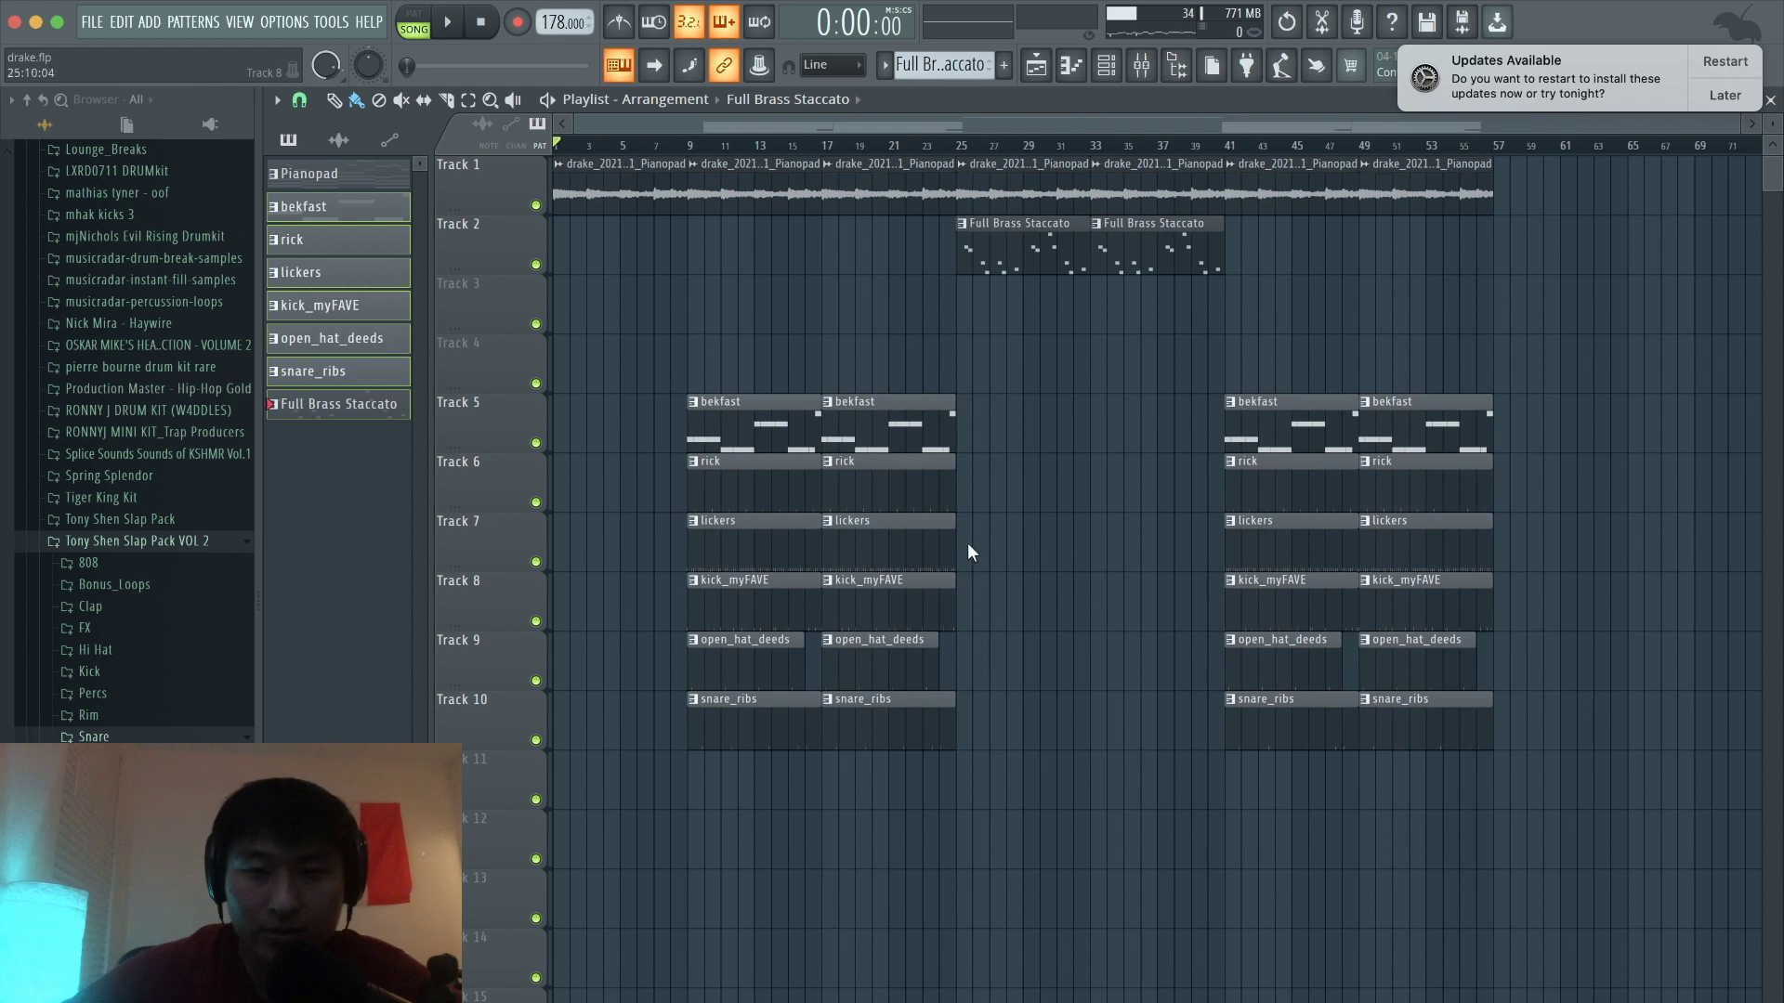
mouse_move(945, 403)
mouse_down()
mouse_move(751, 420)
mouse_move(962, 425)
mouse_up()
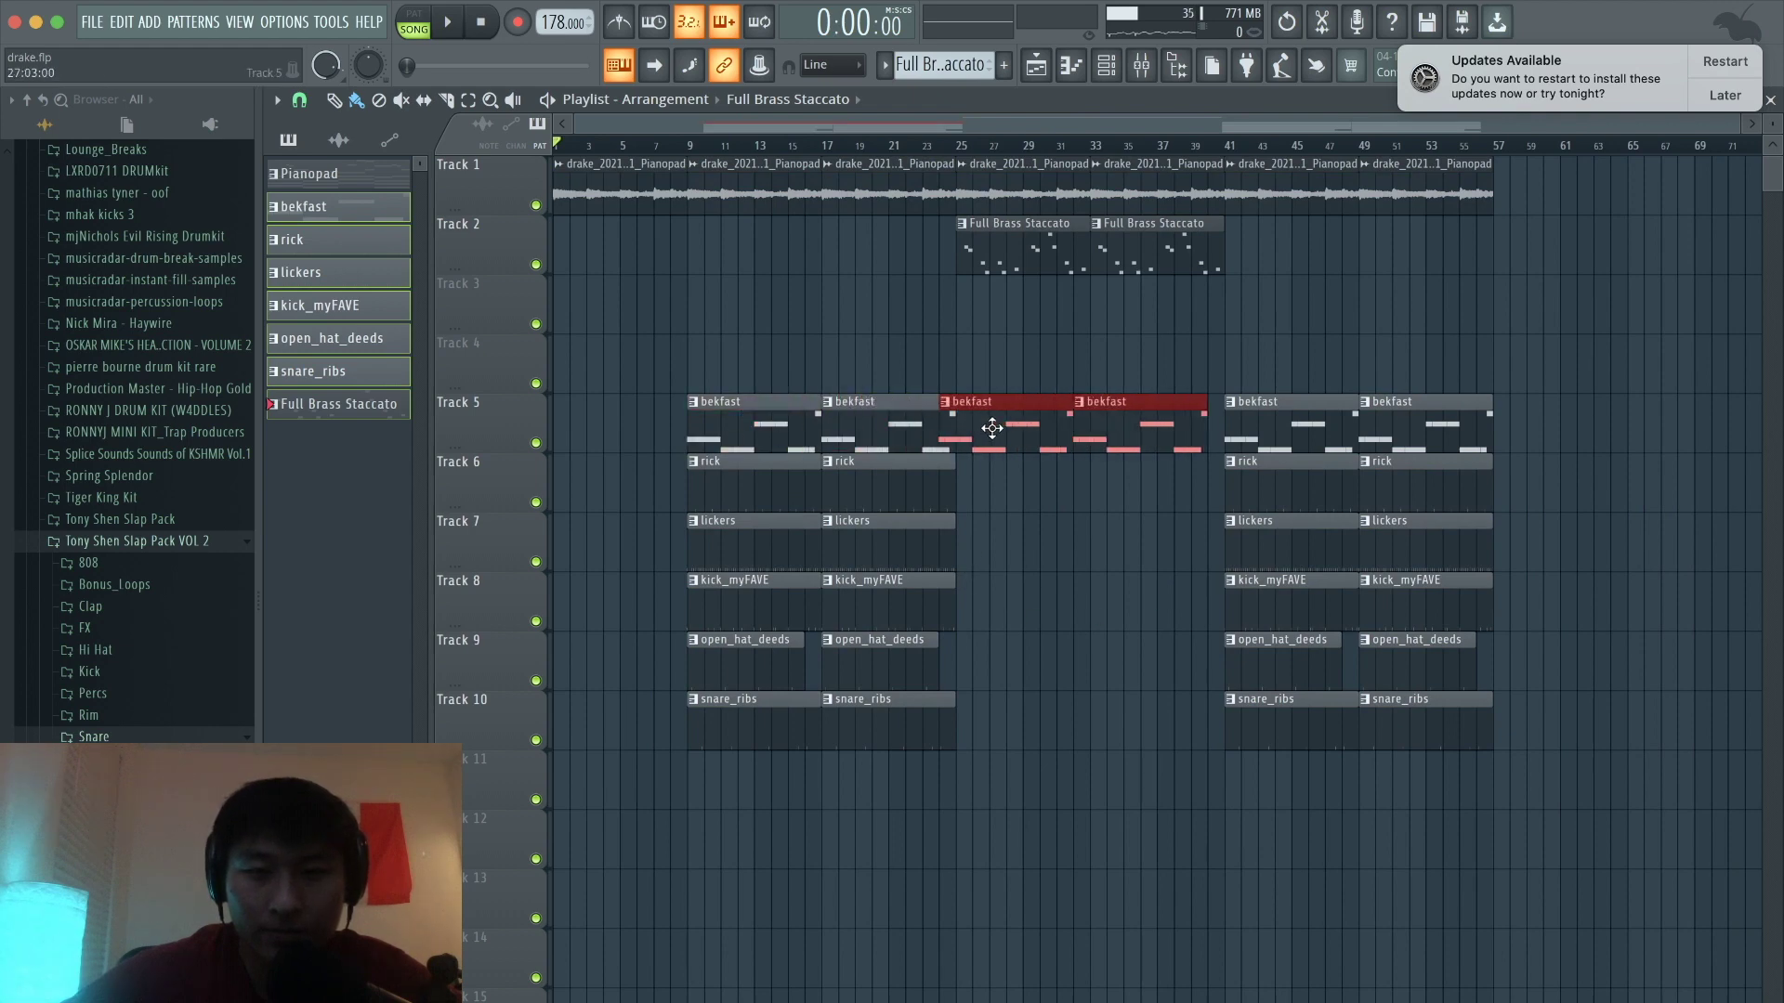
click(984, 328)
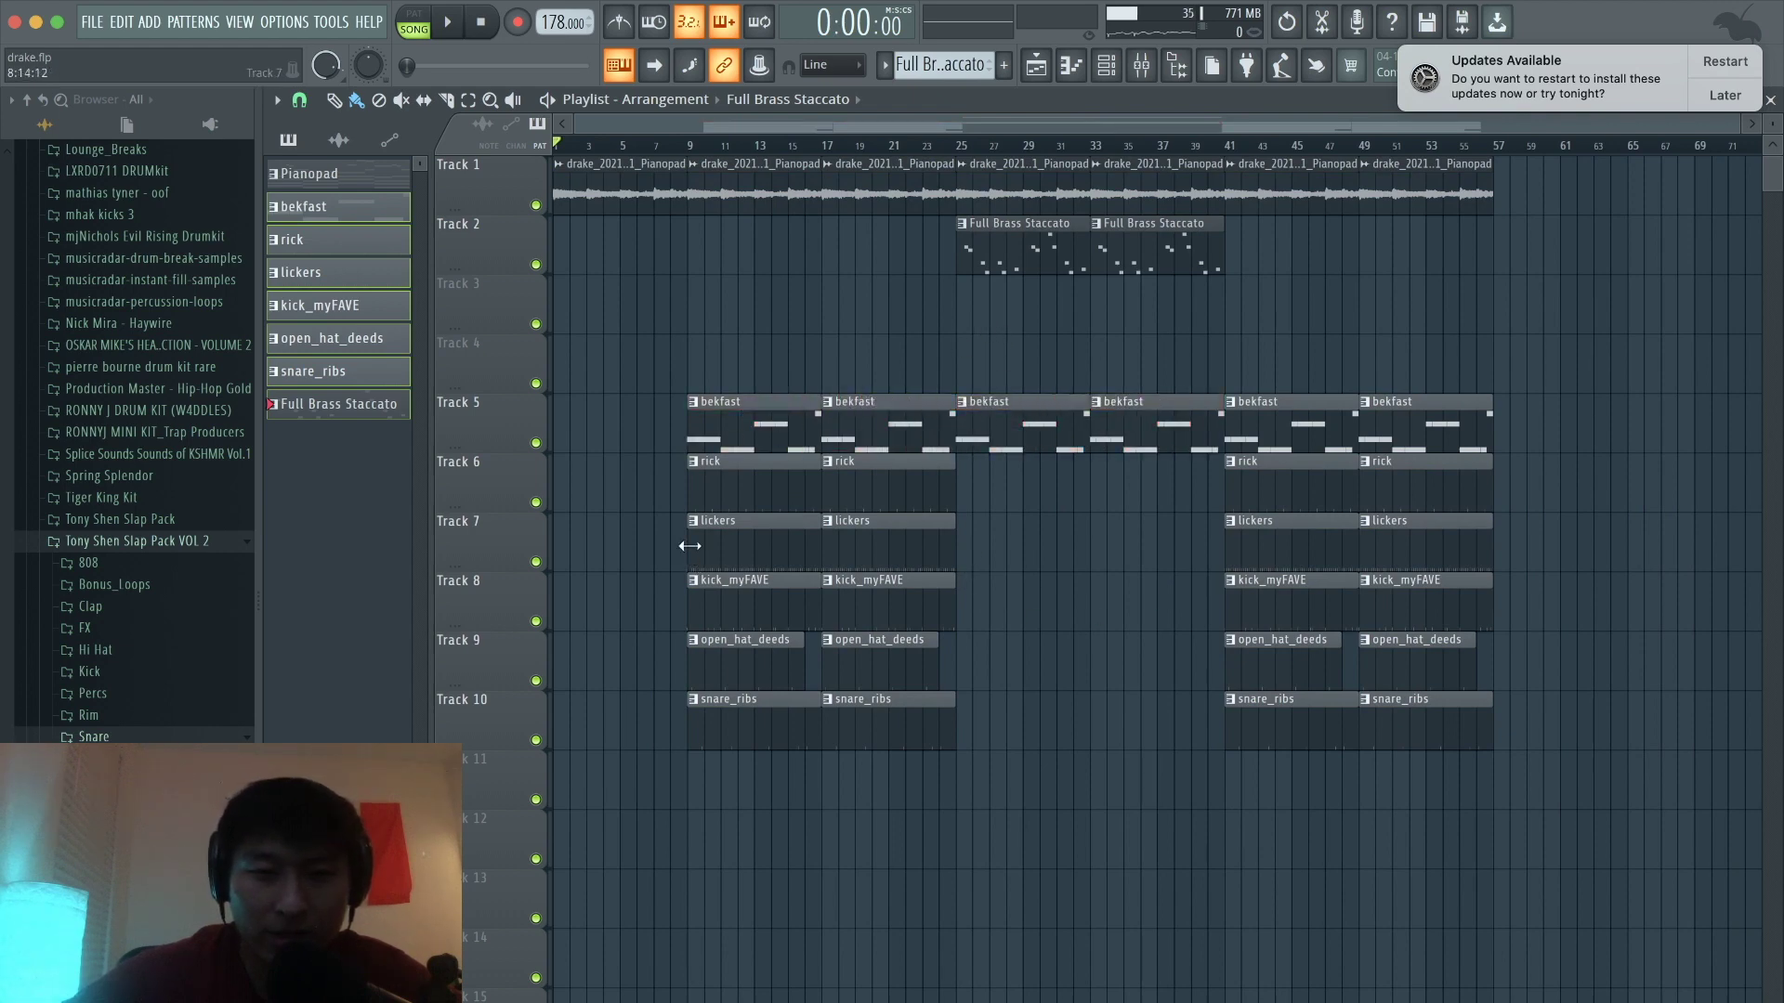
Step: Delete the kick_myFAVE, open_hat_deeds and snare_ribs clips at bar 9, and play the song from bar 9
right_click(747, 612)
right_click(731, 643)
right_click(731, 722)
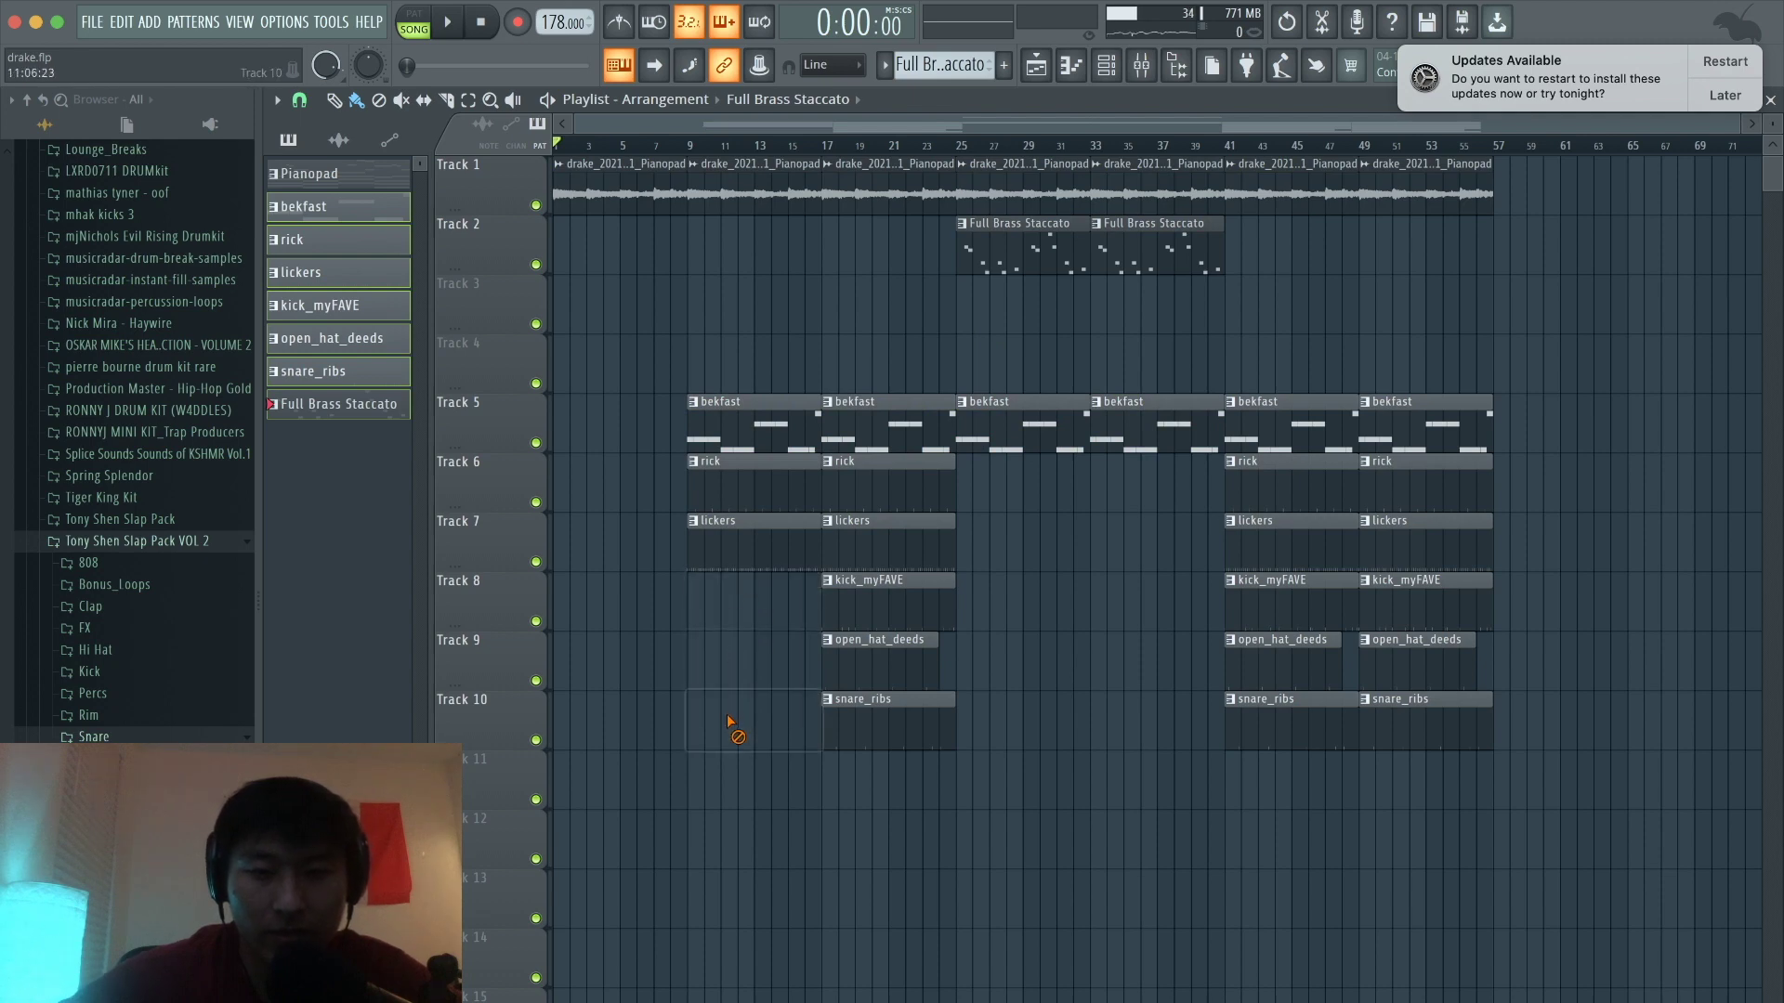
click(697, 148)
key(space)
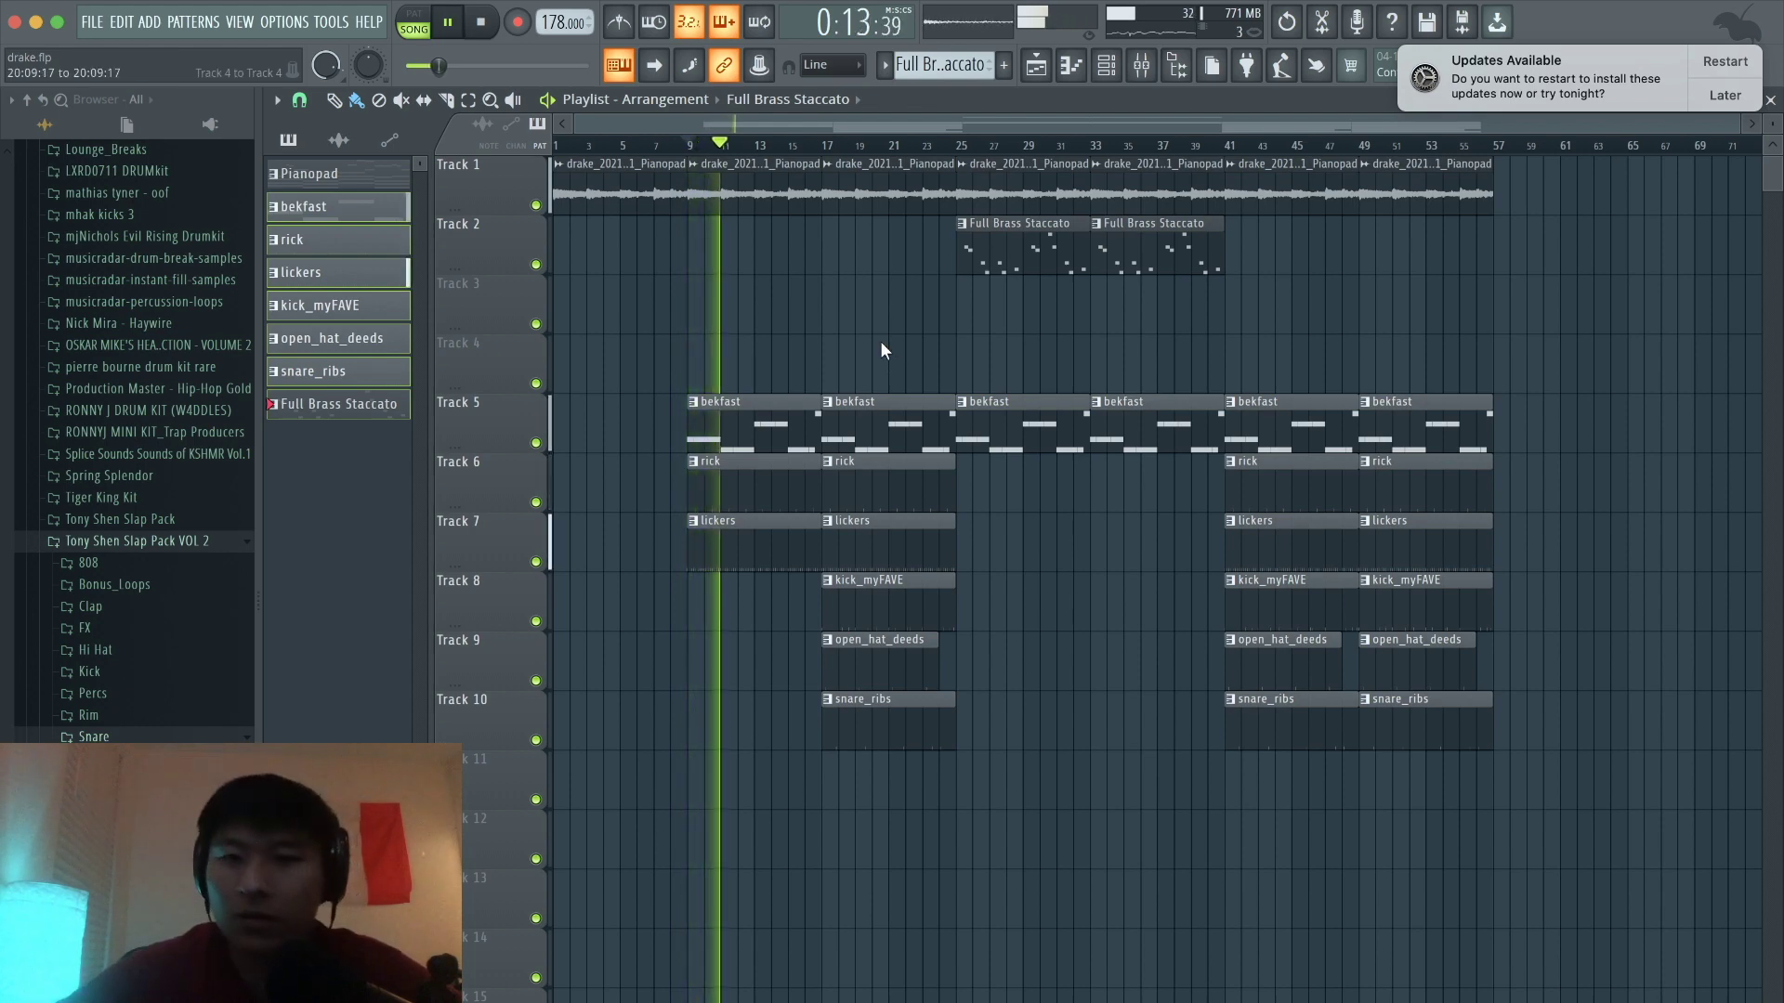
Step: Copy the two Full Brass Staccato clips to bar 57 and extend the Pianopad audio with copies from bar 57
drag(1302, 341, 1557, 287)
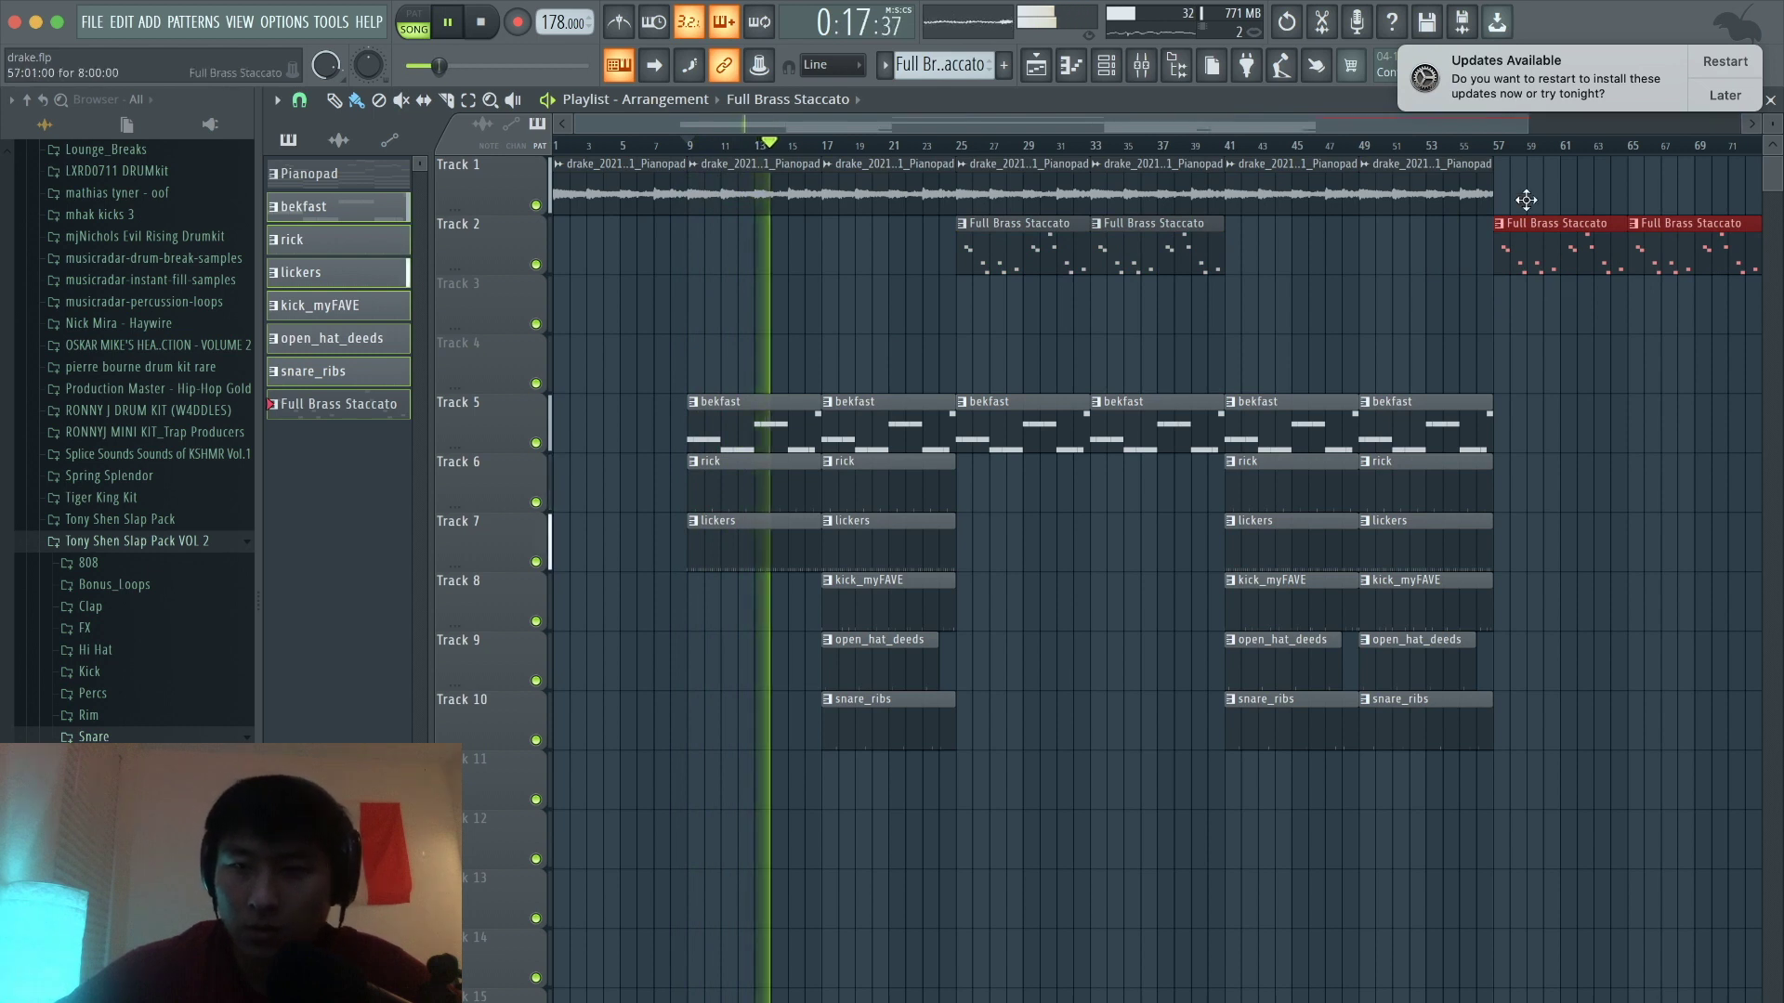
mouse_move(1519, 186)
mouse_down()
mouse_move(1298, 176)
mouse_move(1645, 190)
mouse_move(1523, 204)
mouse_up()
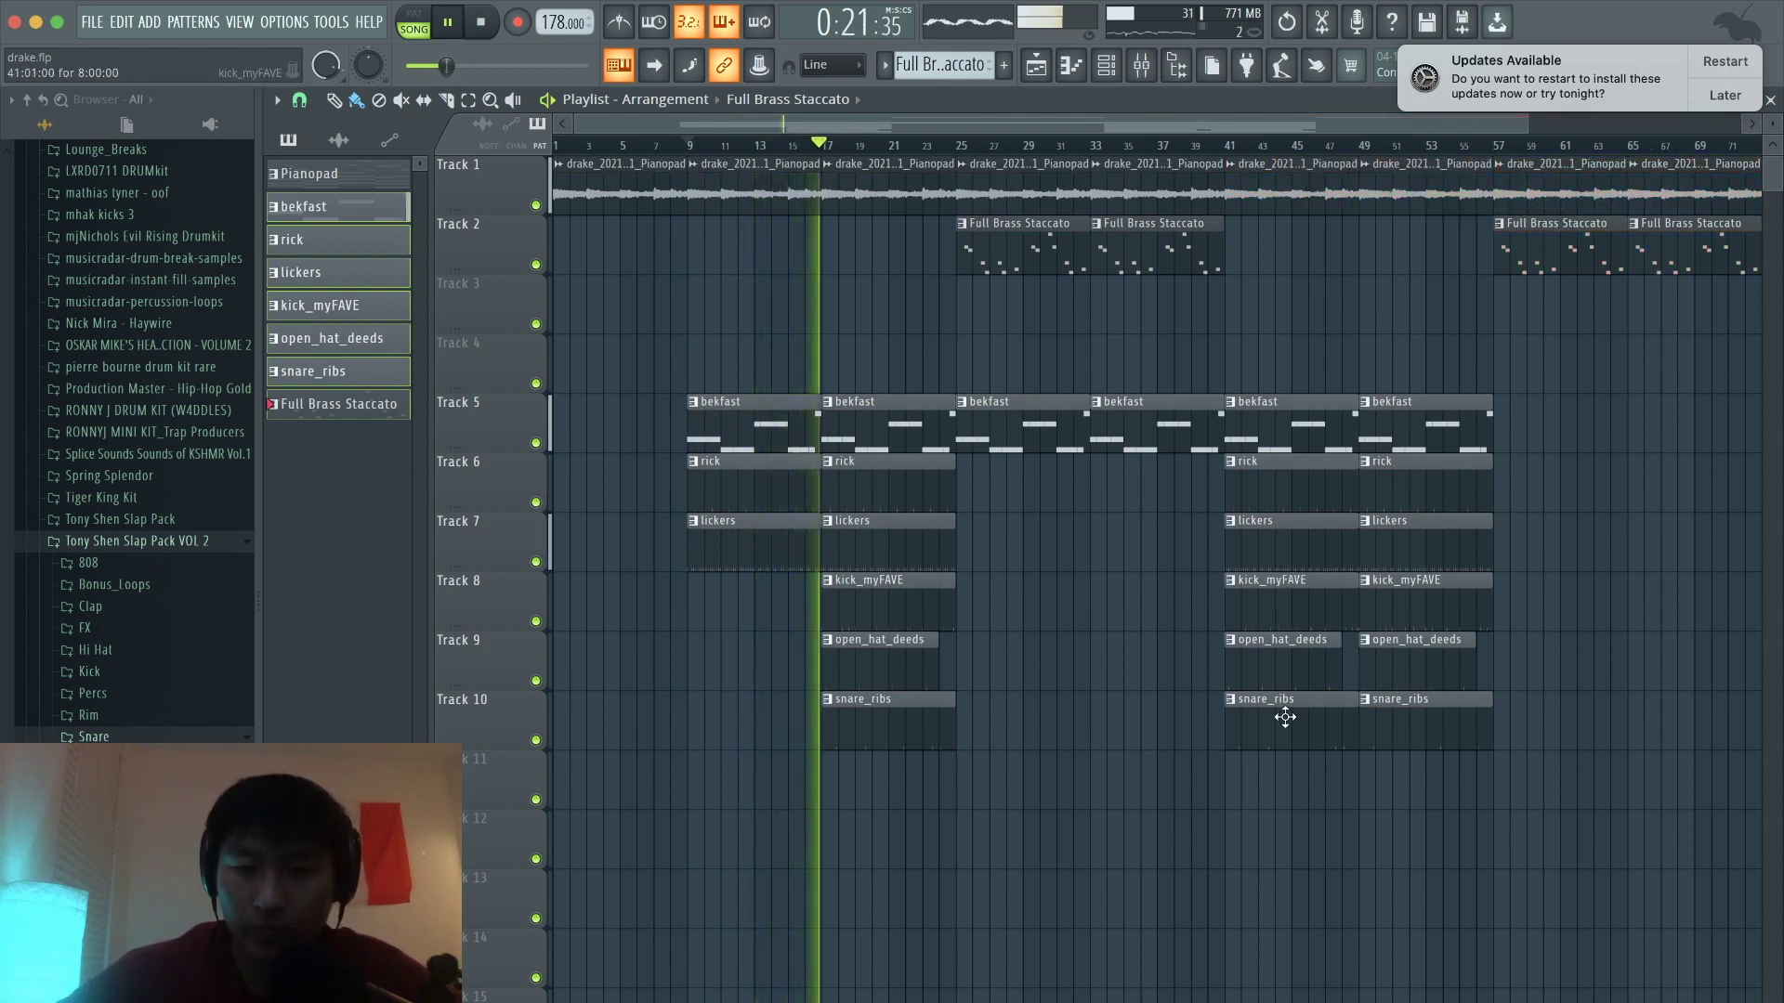
Step: Copy the rick, lickers, kick_myFAVE, open_hat_deeds and snare_ribs clips from bar 41 to bar 33
drag(1288, 738, 1124, 468)
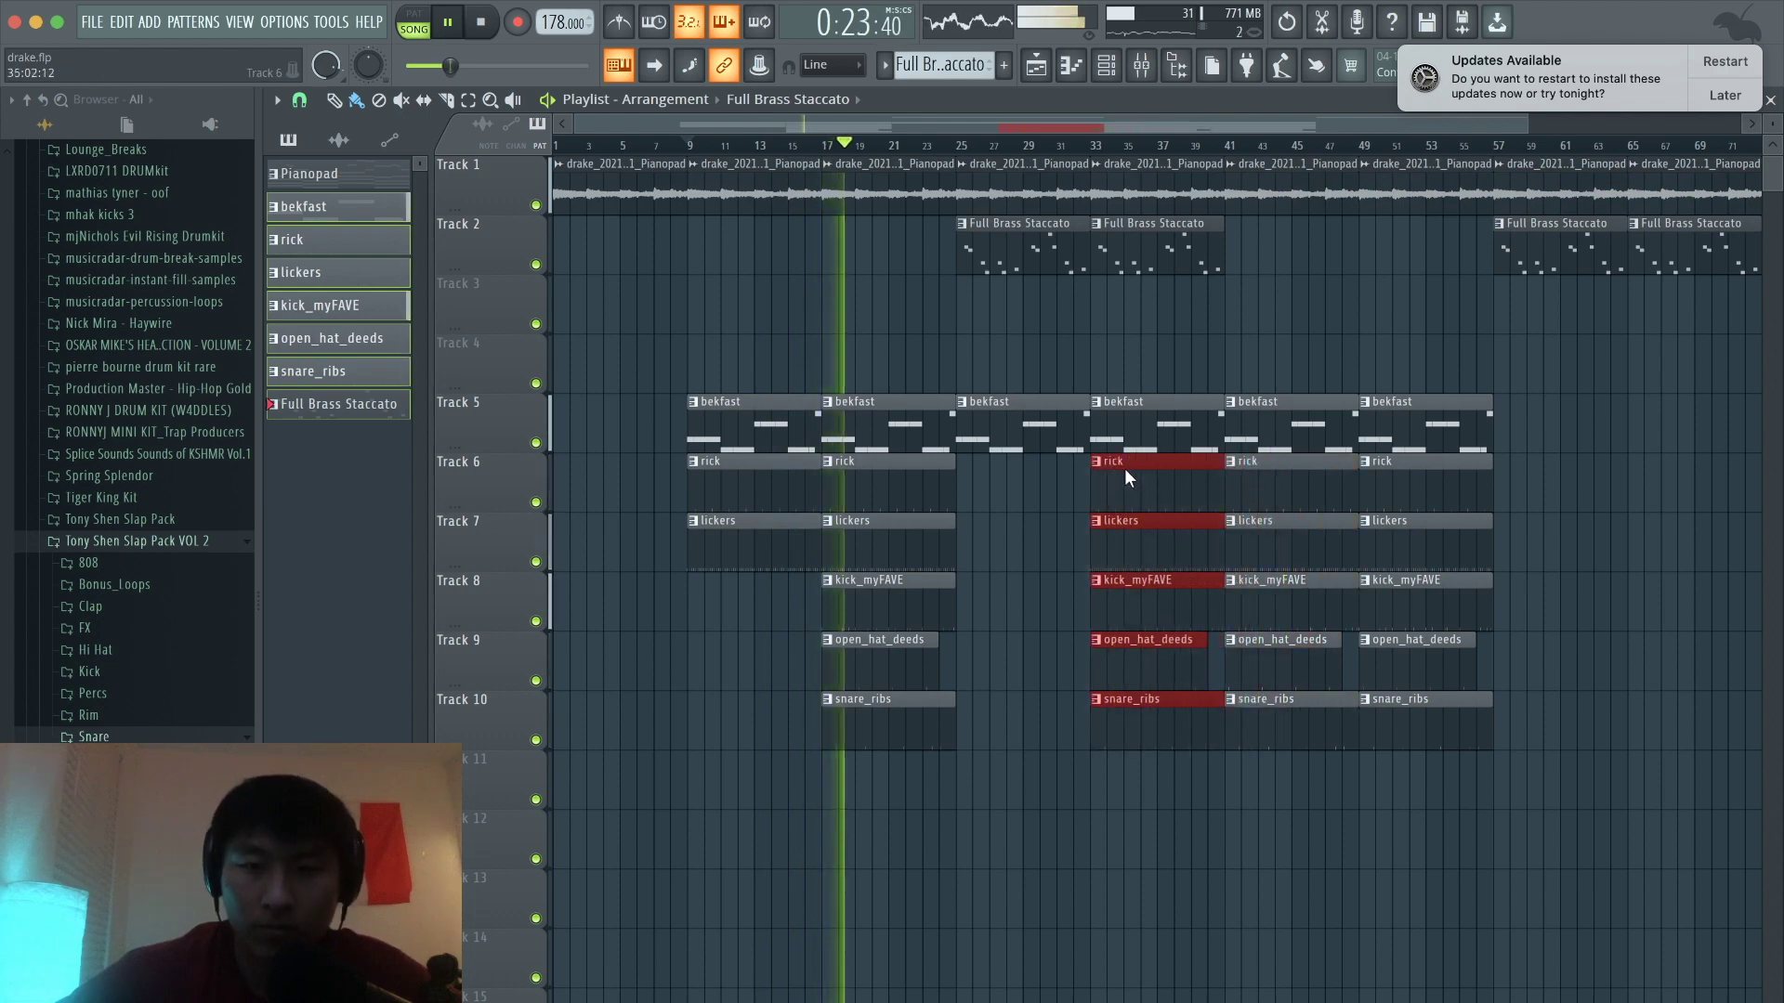
click(1134, 310)
drag(1142, 563, 1143, 520)
super+click(986, 508)
super+click(1027, 510)
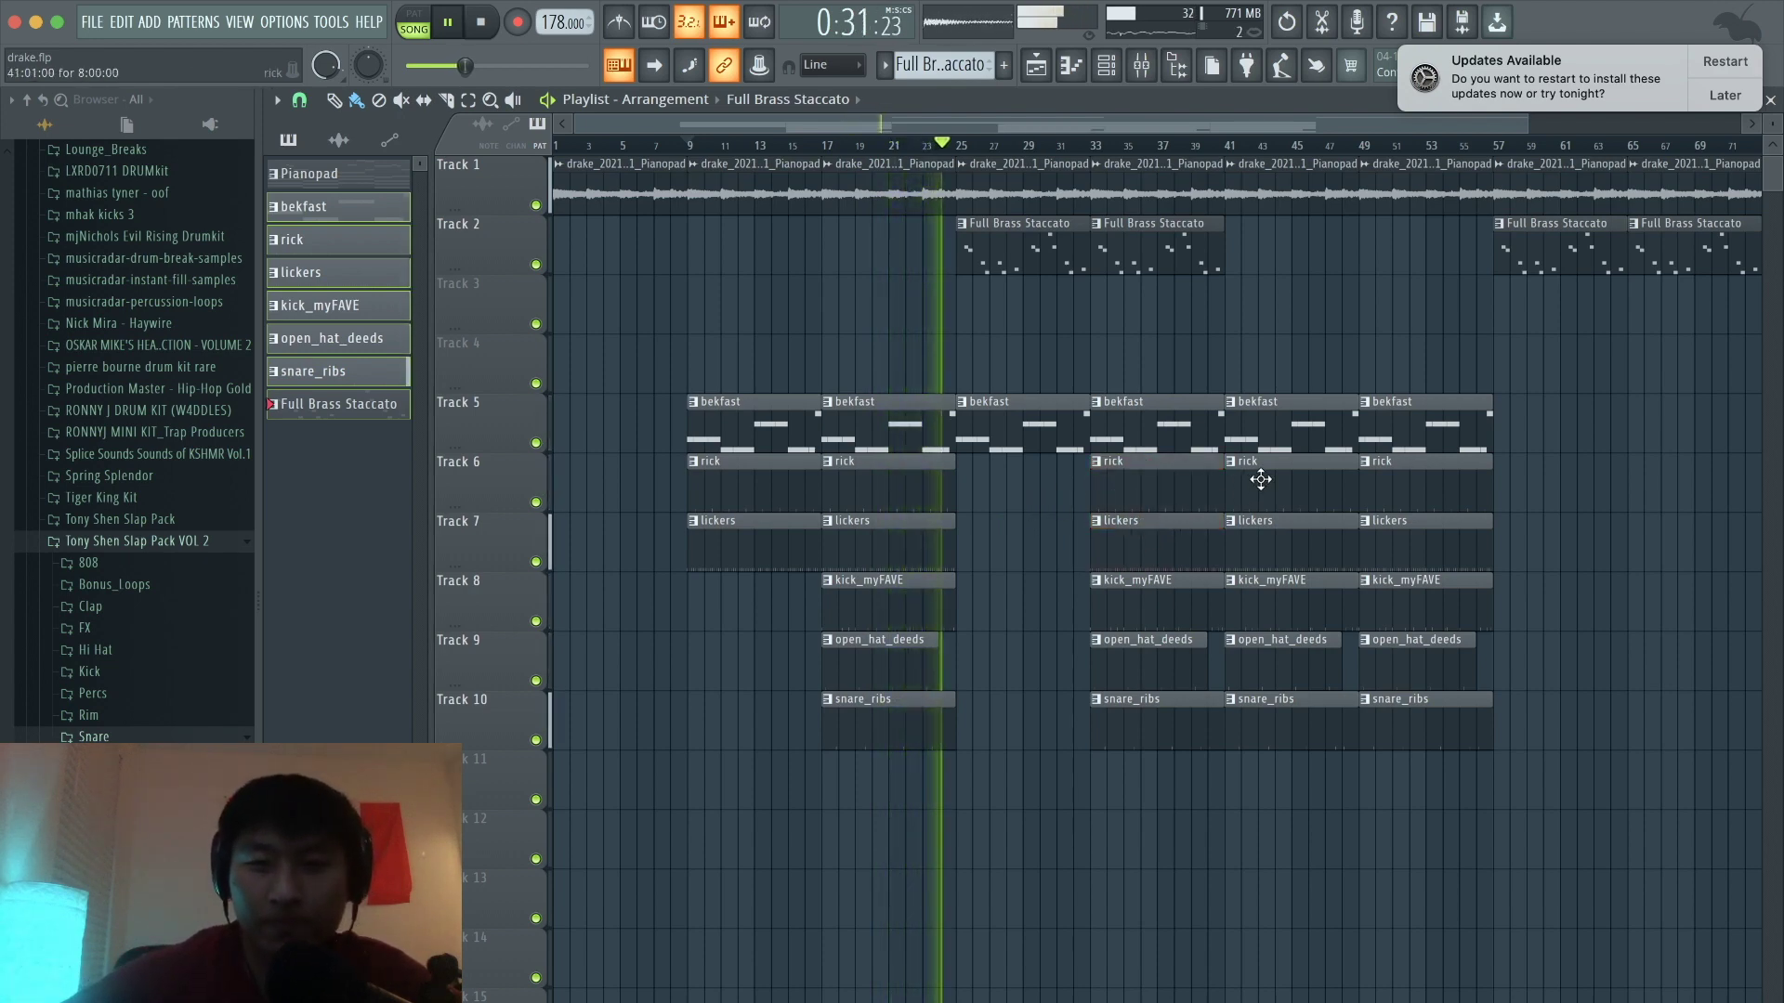
Step: Replace the bekfast clip at bar 41 with a Full Brass Staccato clip on Track 2, and copy rick and lickers to bar 25
right_click(1296, 432)
drag(1277, 392, 1286, 263)
drag(1161, 530, 1010, 471)
super+click(1052, 343)
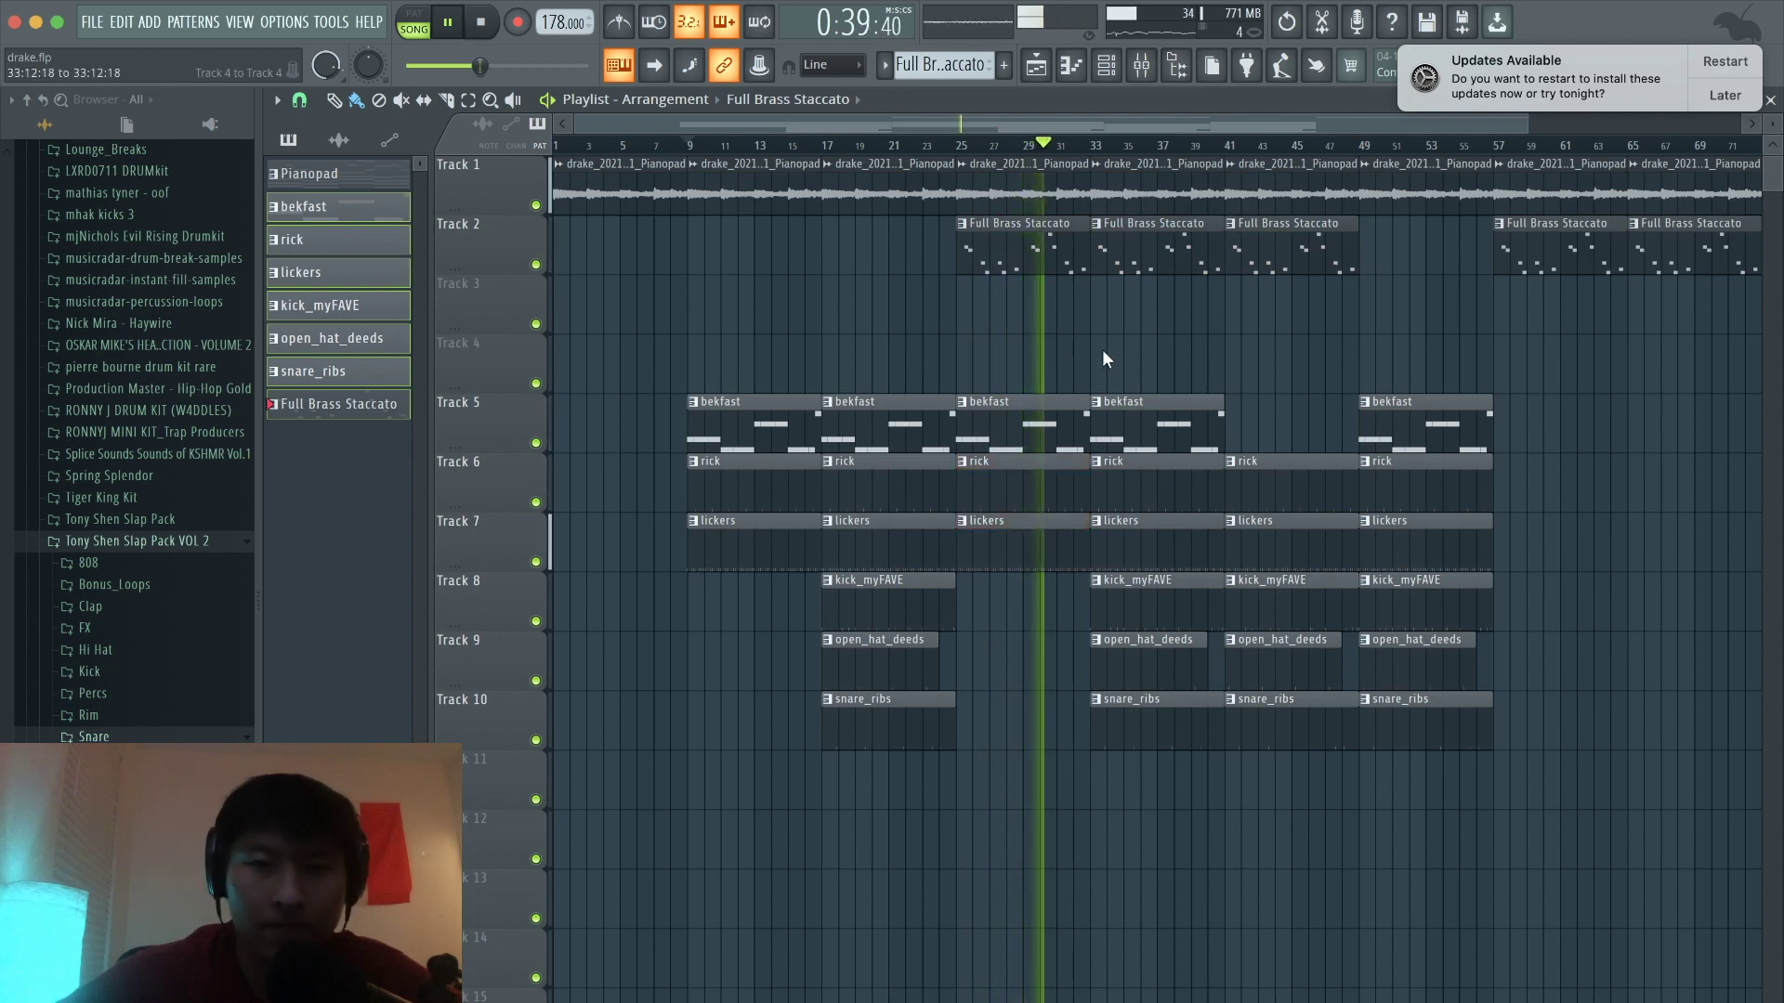
Step: Lower the Full Brass Staccato insert's volume fader slightly in the mixer and return to the playlist
click(1142, 66)
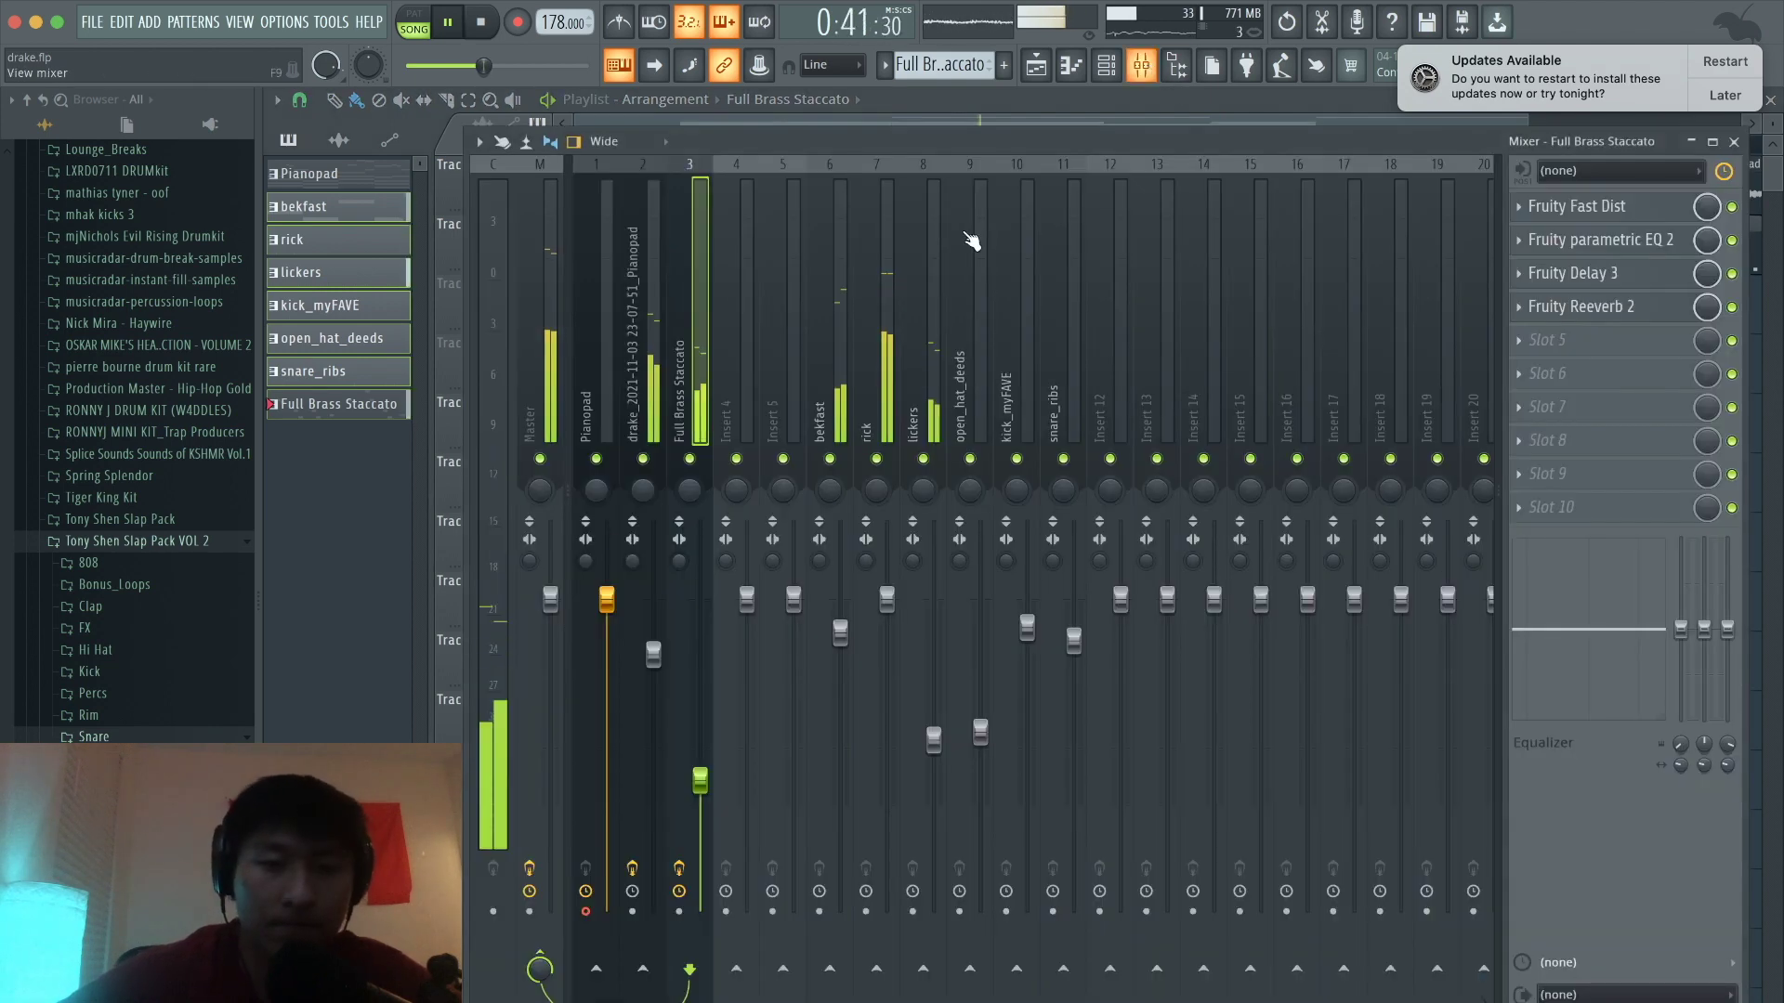
drag(700, 782, 701, 799)
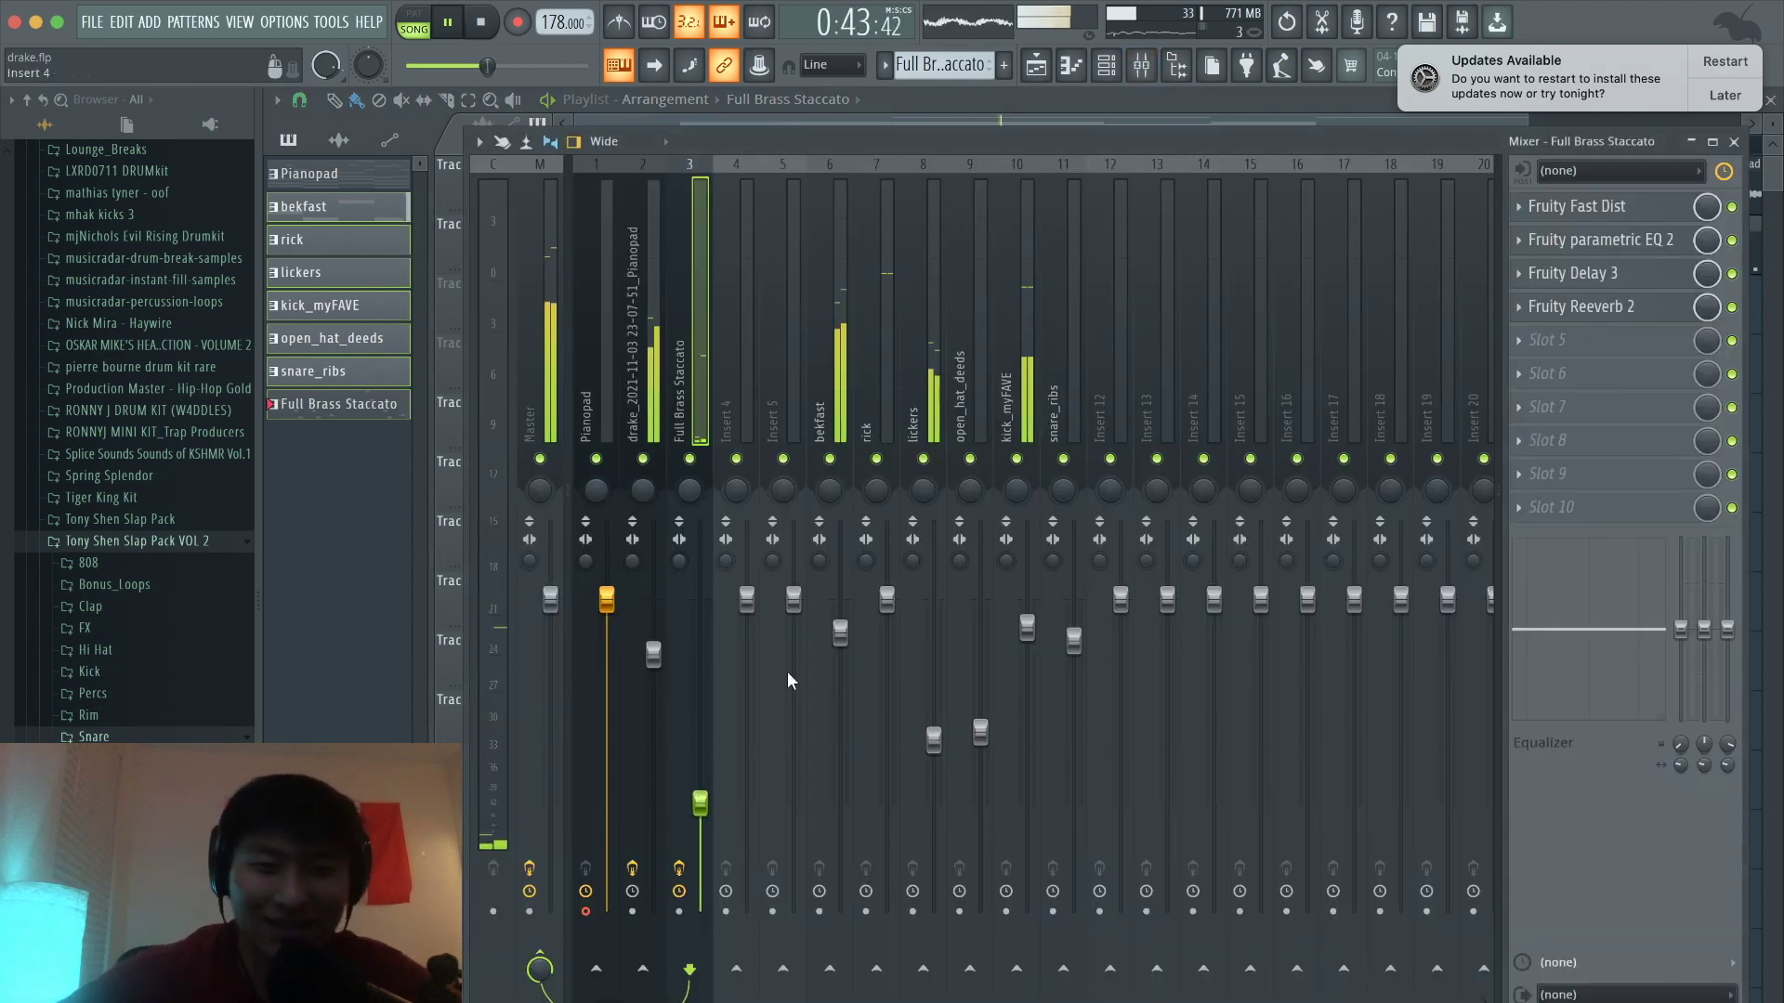
click(1036, 65)
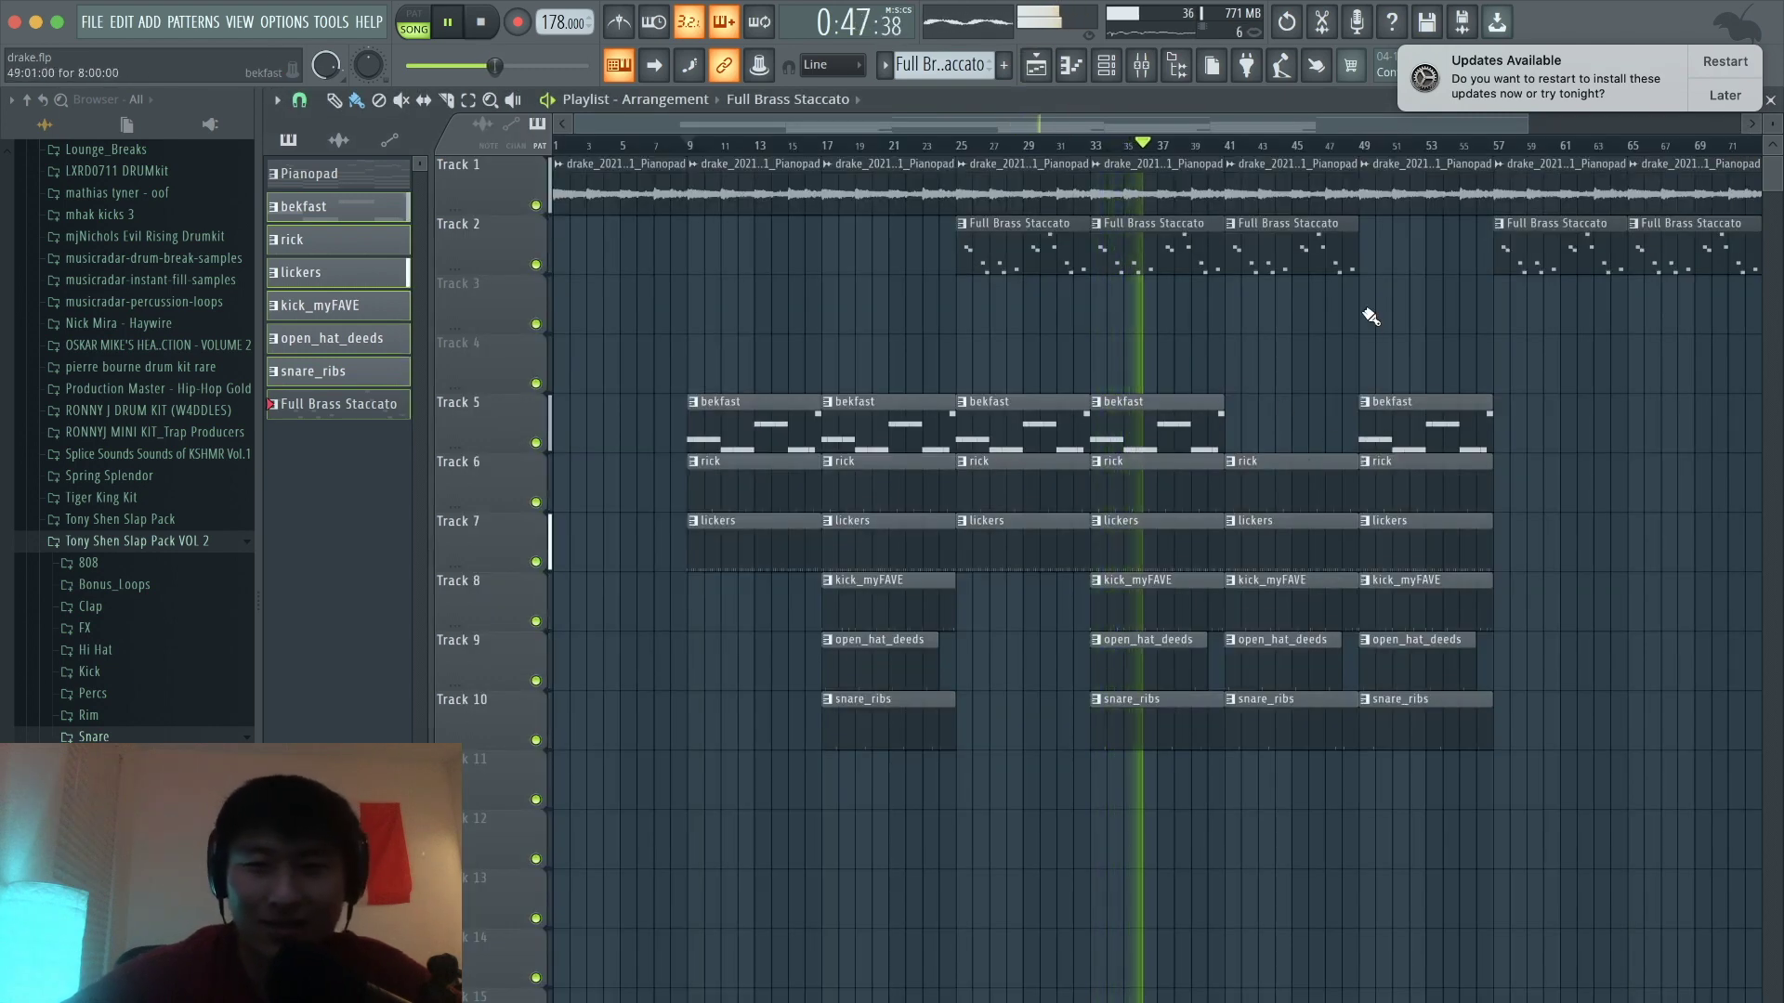
Step: Delete the Full Brass Staccato clip at bar 41 and copy the bekfast clip to bars 57 and 65
right_click(1300, 251)
drag(1429, 422, 1561, 421)
drag(1575, 493, 1700, 423)
Step: Copy the rick, lickers, kick_myFAVE, open_hat_deeds and snare_ribs clips to bar 65
drag(1513, 806, 1665, 495)
super+click(1569, 504)
scroll(1569, 503, right, 2)
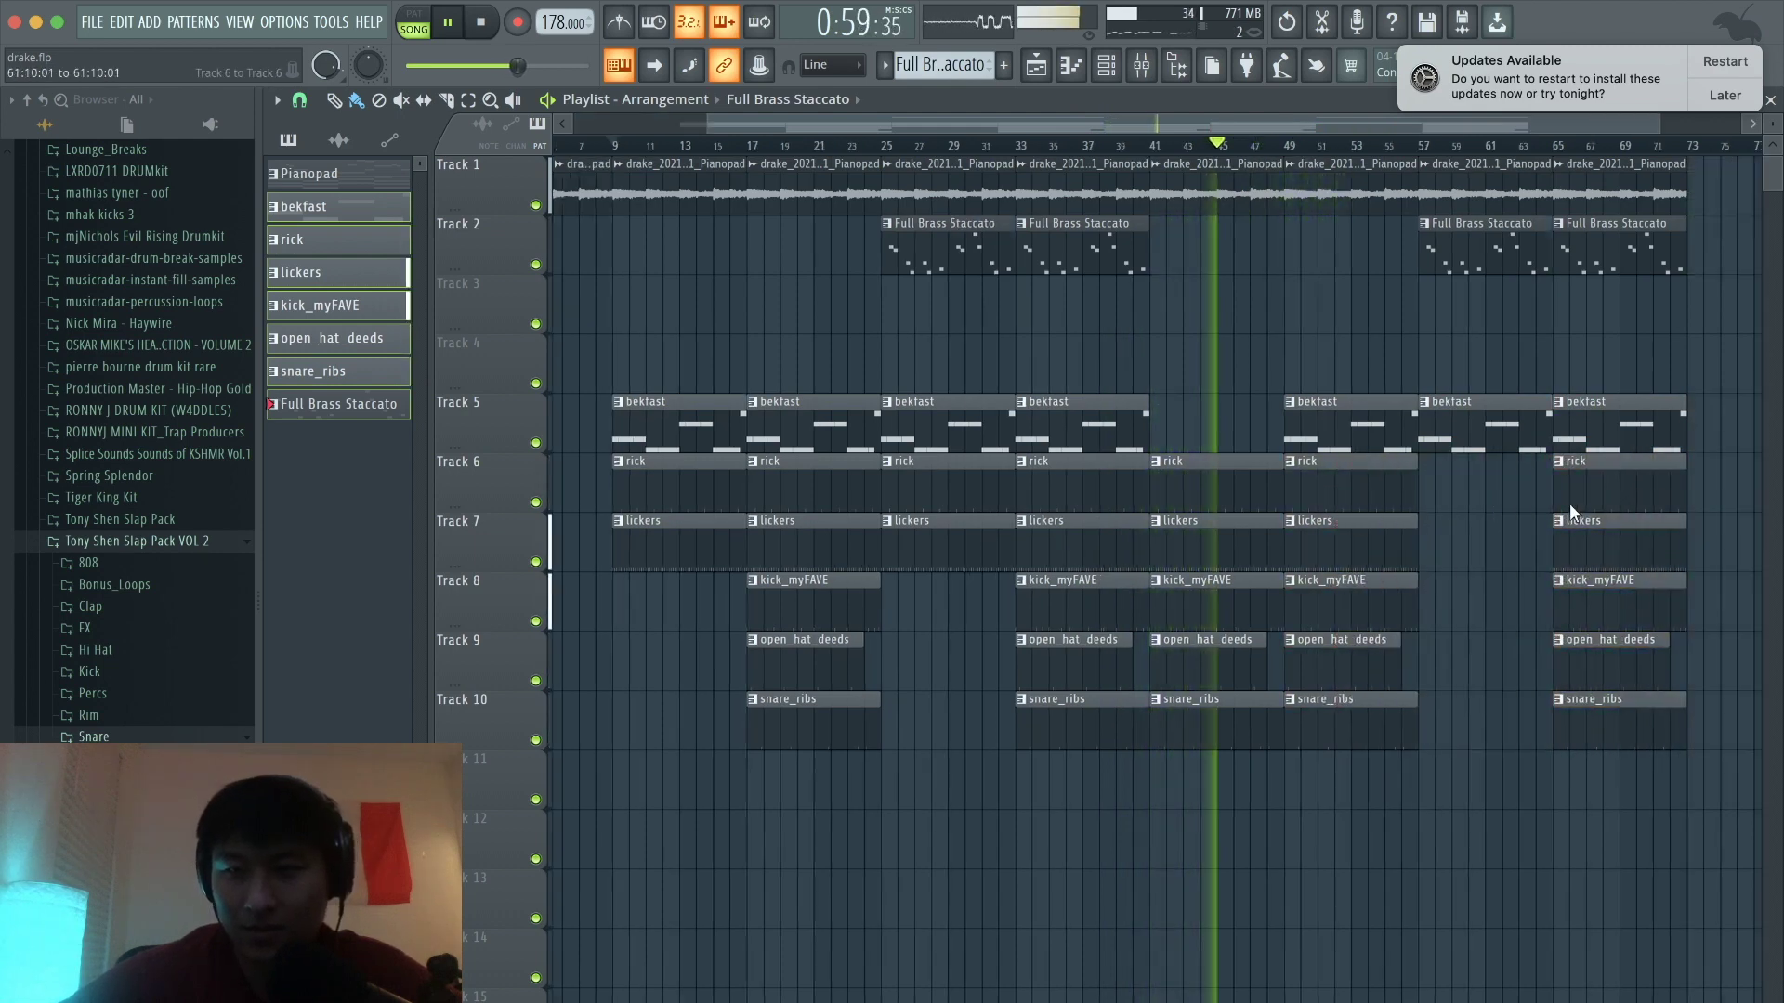
scroll(1569, 503, right, 4)
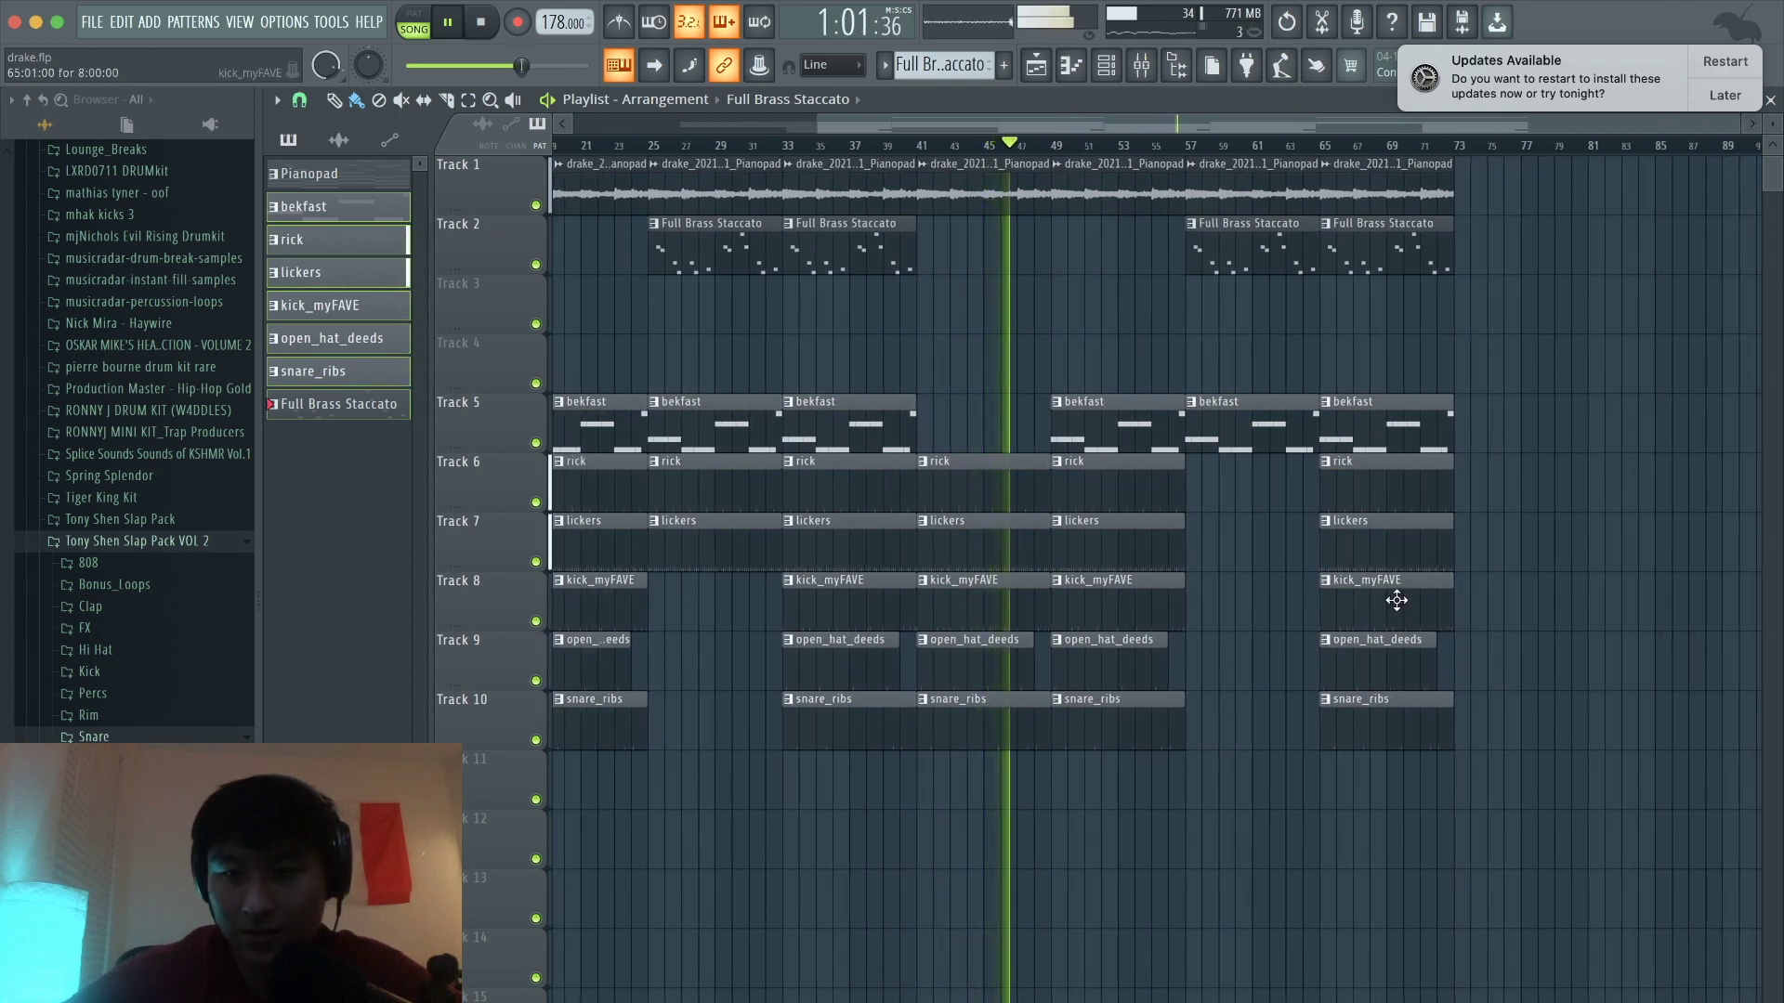
Step: Move the kick_myFAVE clip from bar 65 to 73 and duplicate the other bar 57–73 clips at bar 73, leaving out Full Brass Staccato
drag(1396, 600, 1507, 598)
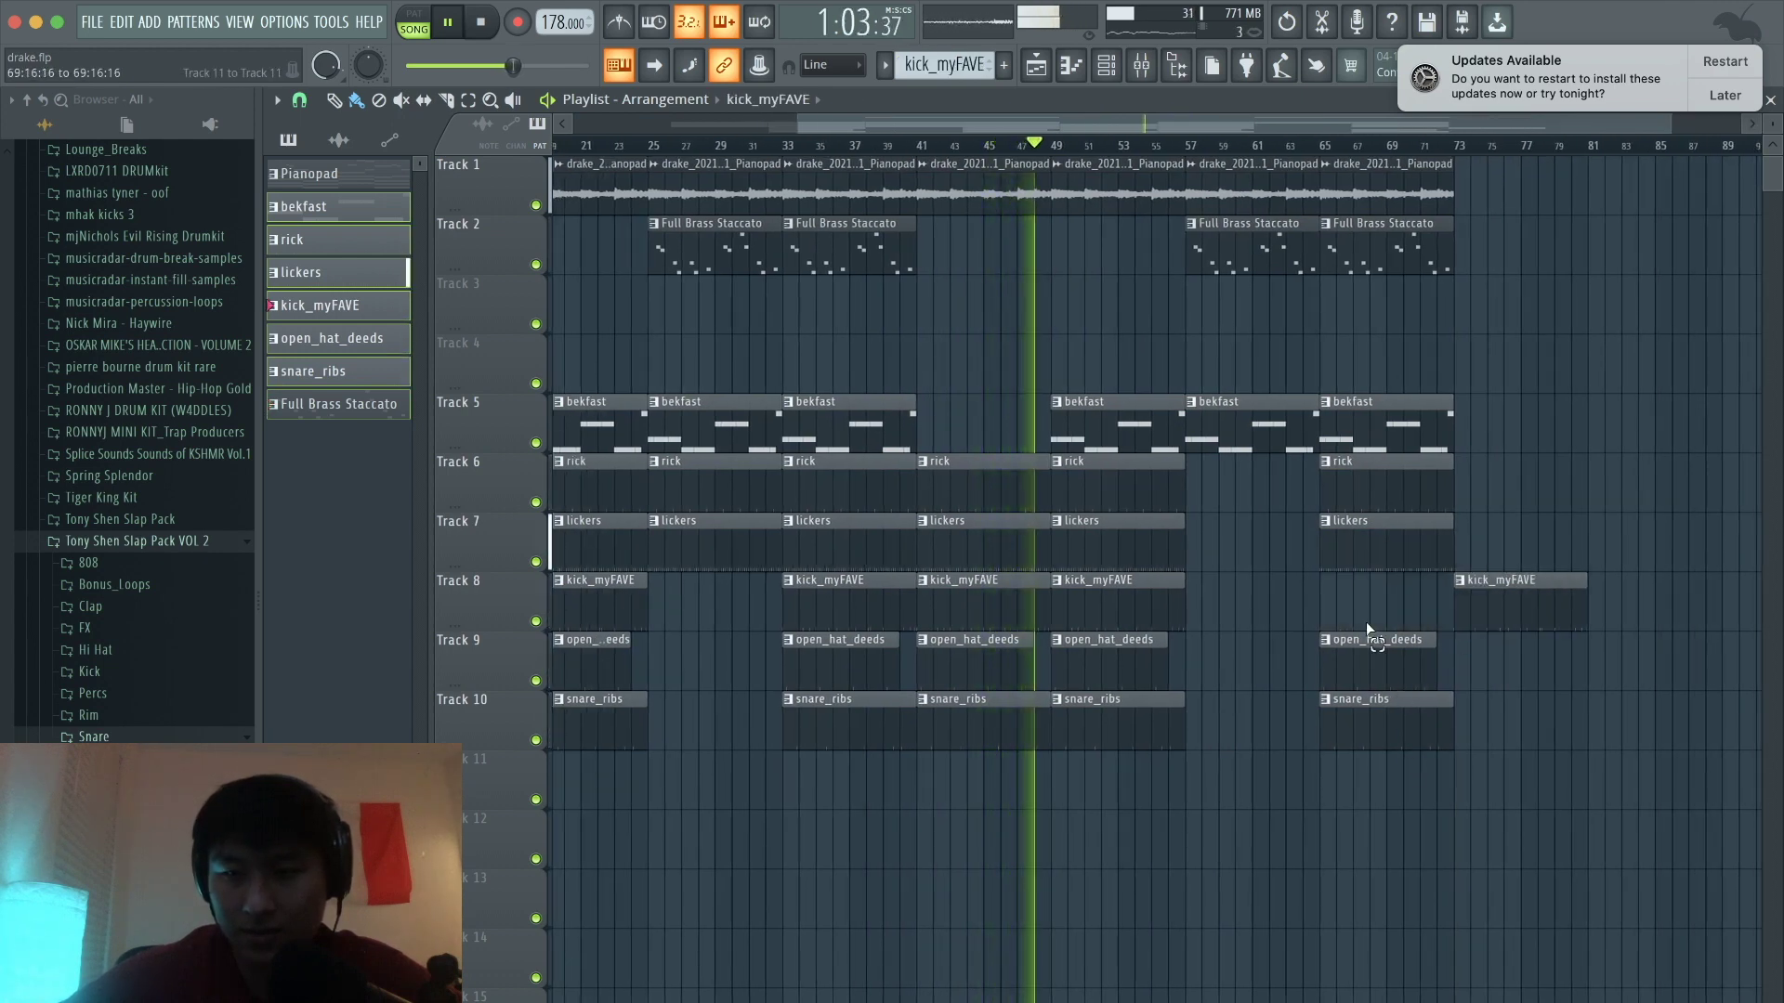
drag(1402, 799, 1233, 191)
mouse_move(1466, 229)
mouse_down()
mouse_move(1516, 230)
mouse_move(1499, 233)
mouse_up()
click(1501, 333)
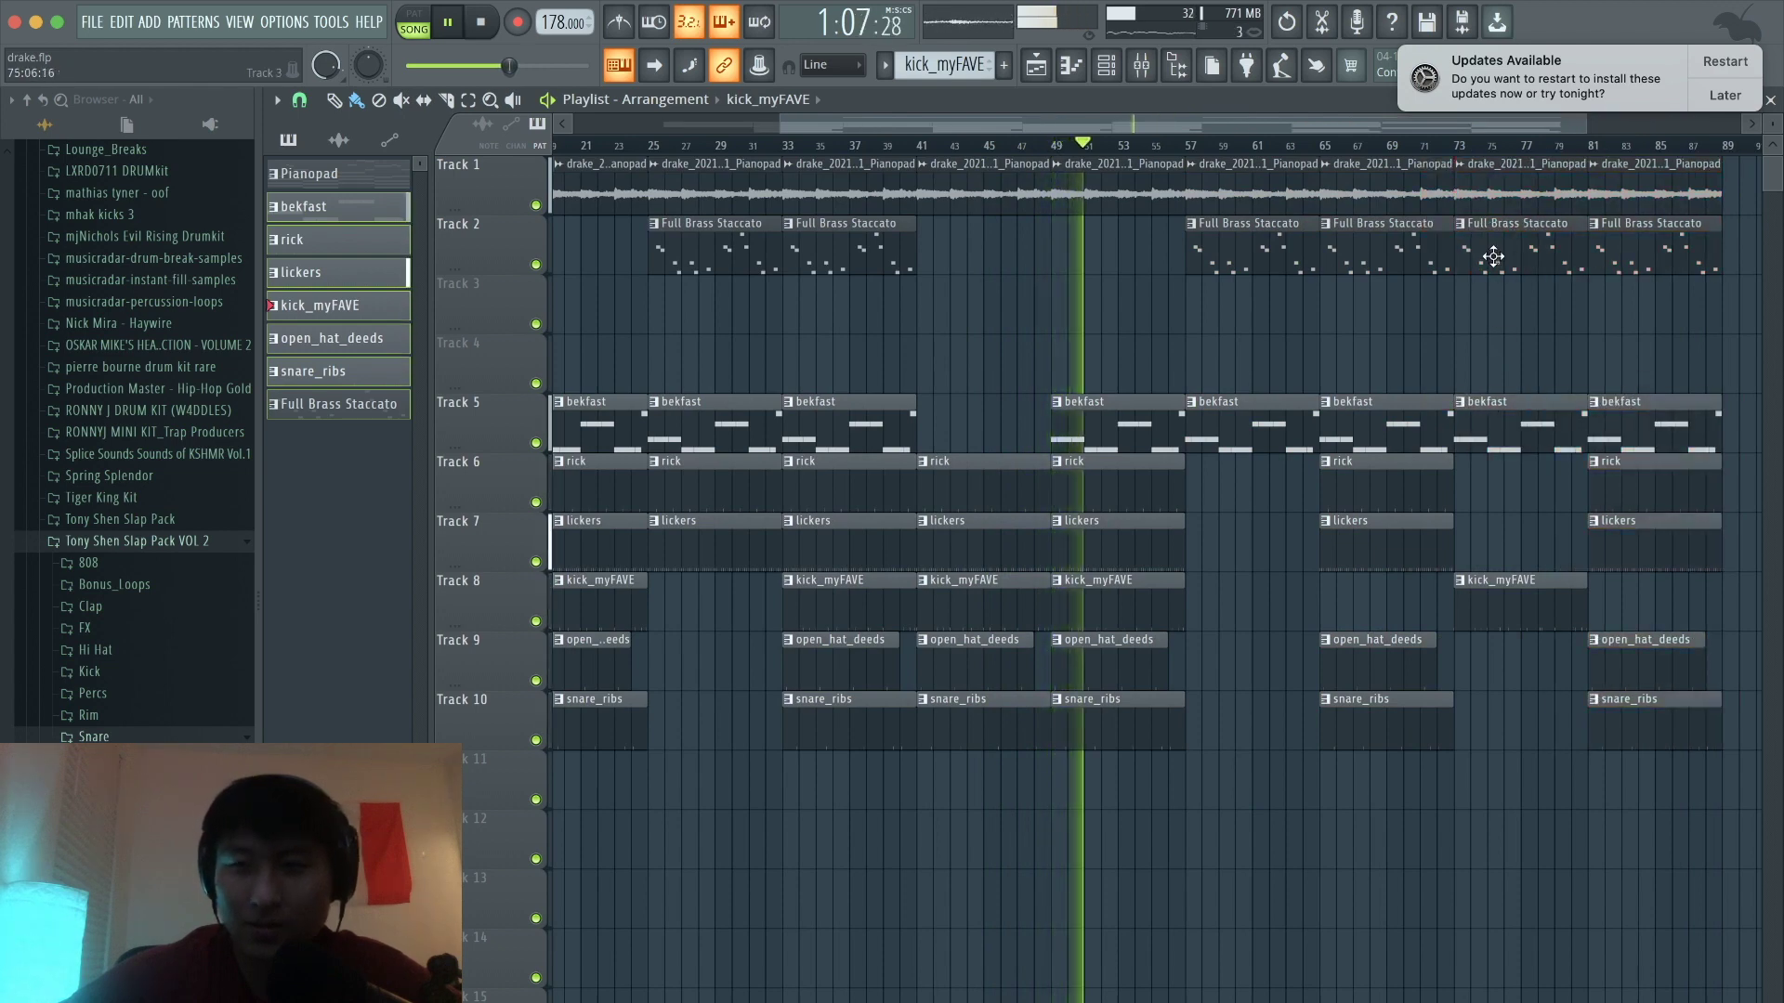
right_click(1501, 267)
right_click(1633, 267)
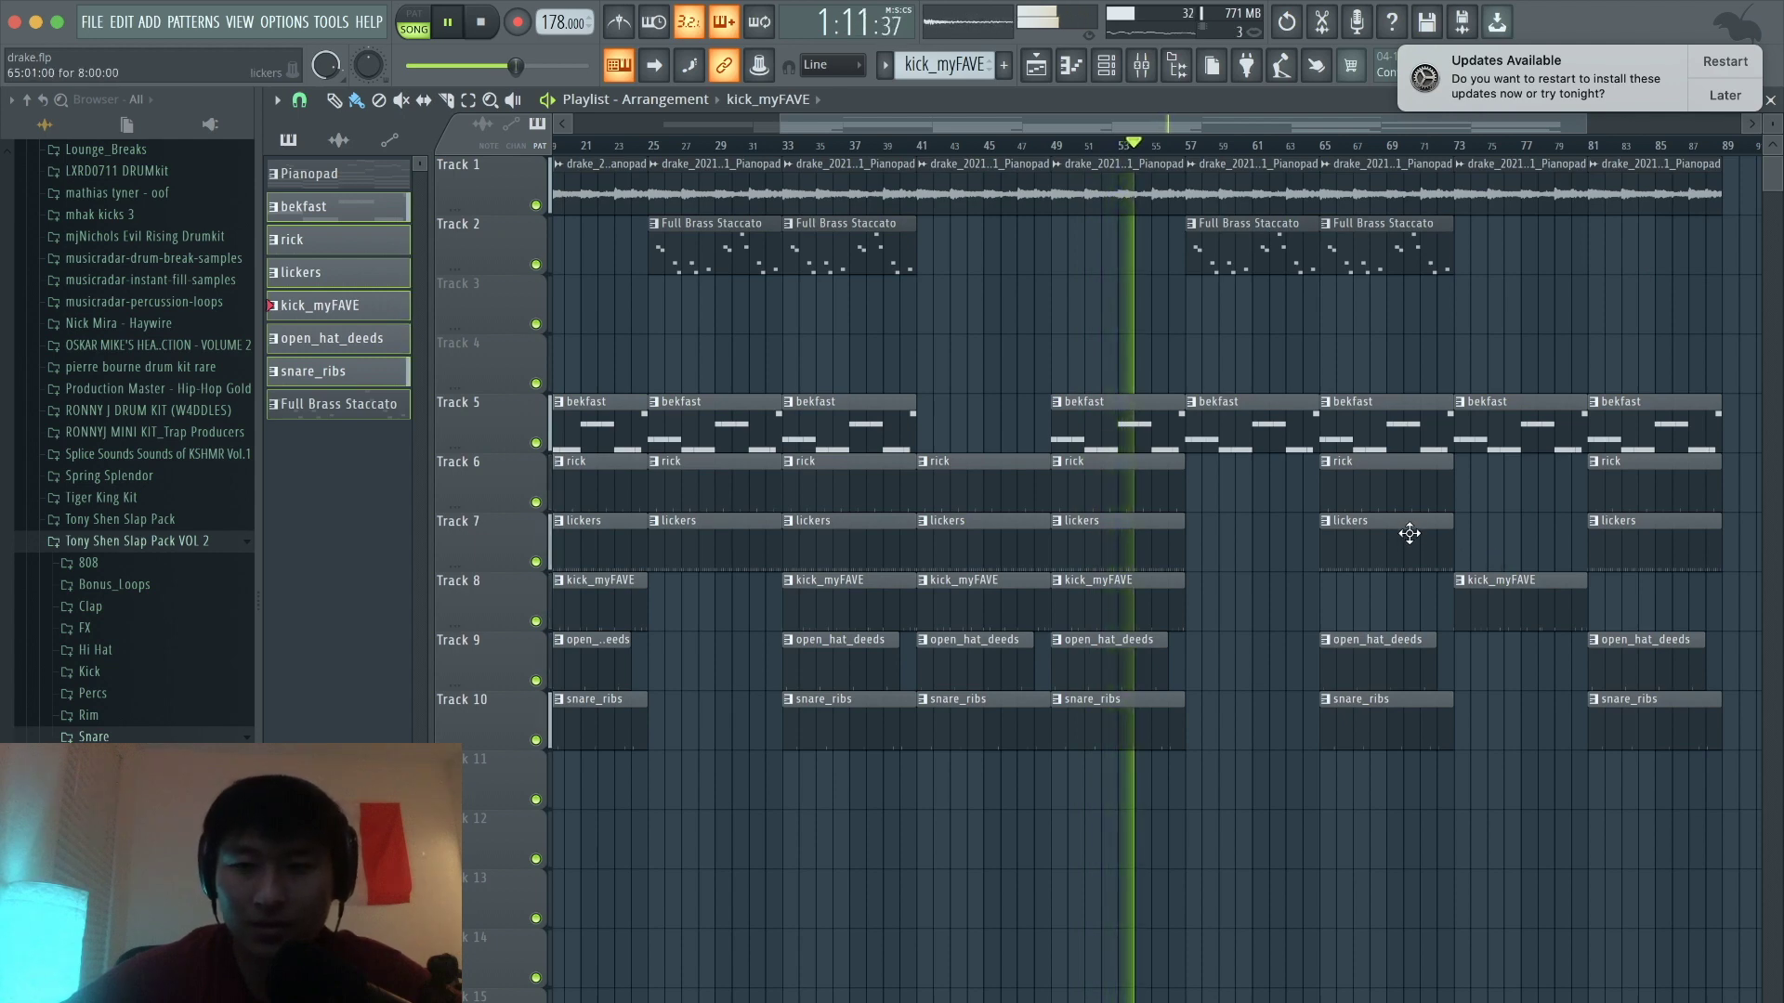
Step: Copy the rick and lickers clips to bar 73 and add a kick_myFAVE clip at bar 81 on Track 8
drag(1409, 532, 1519, 479)
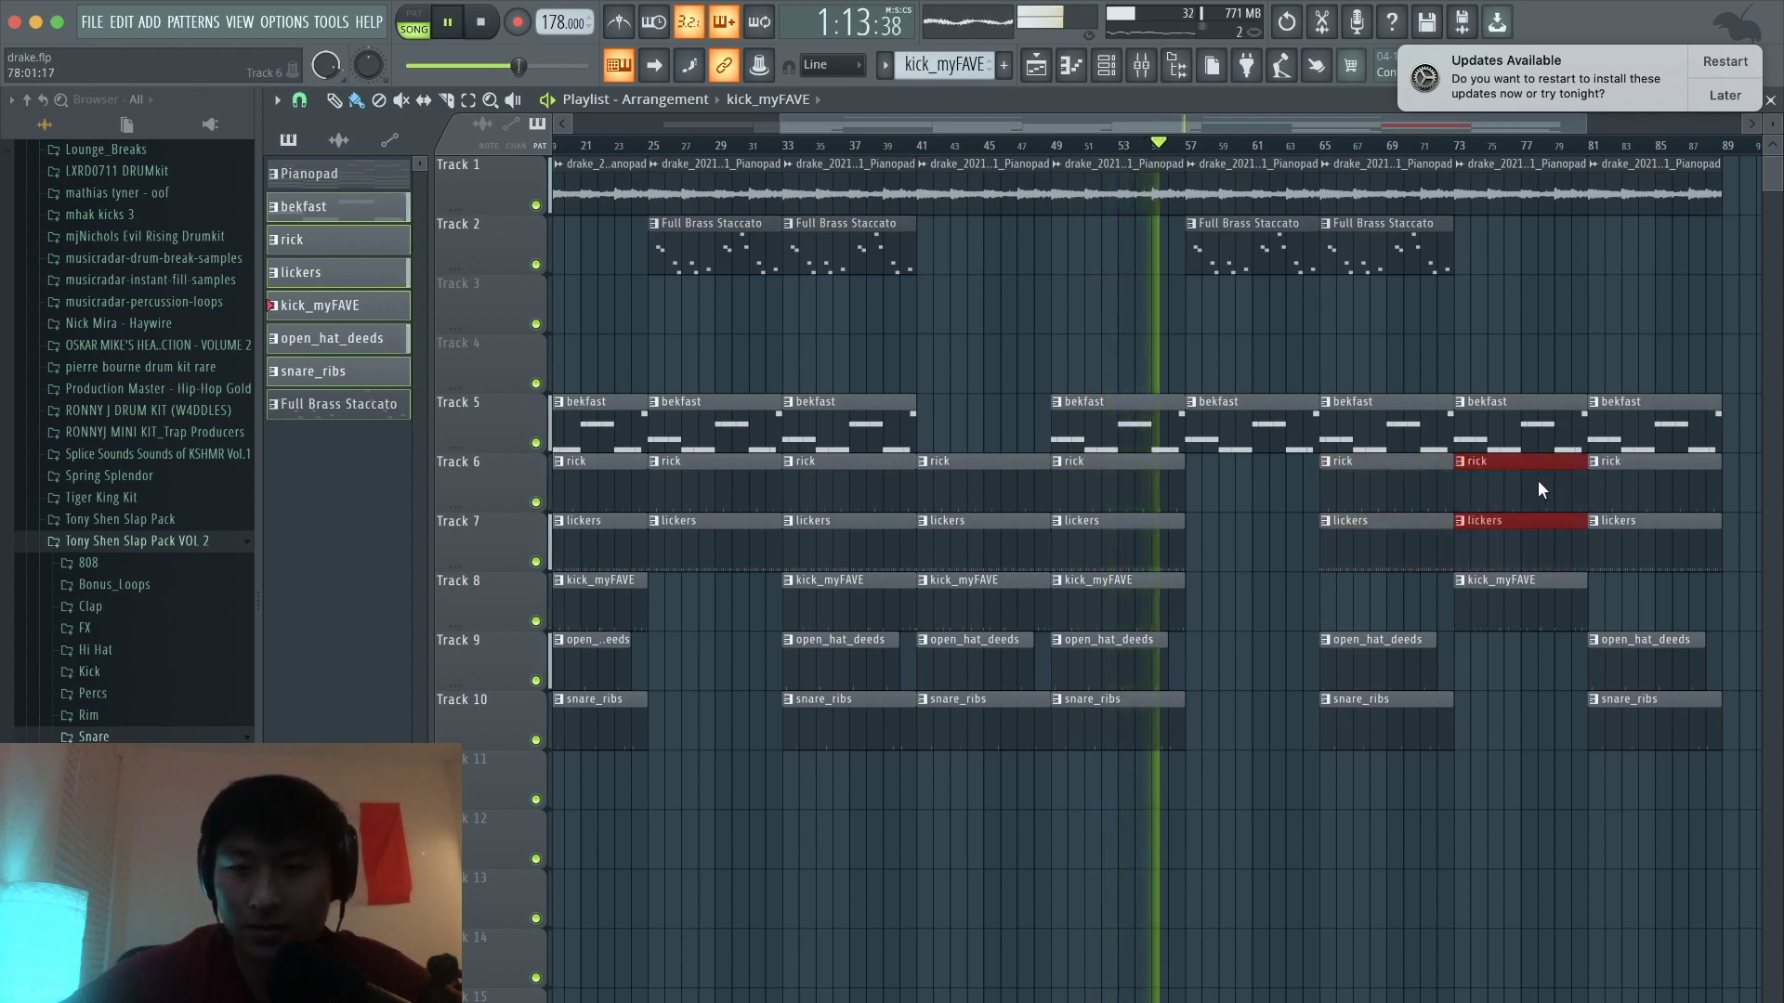
click(1323, 608)
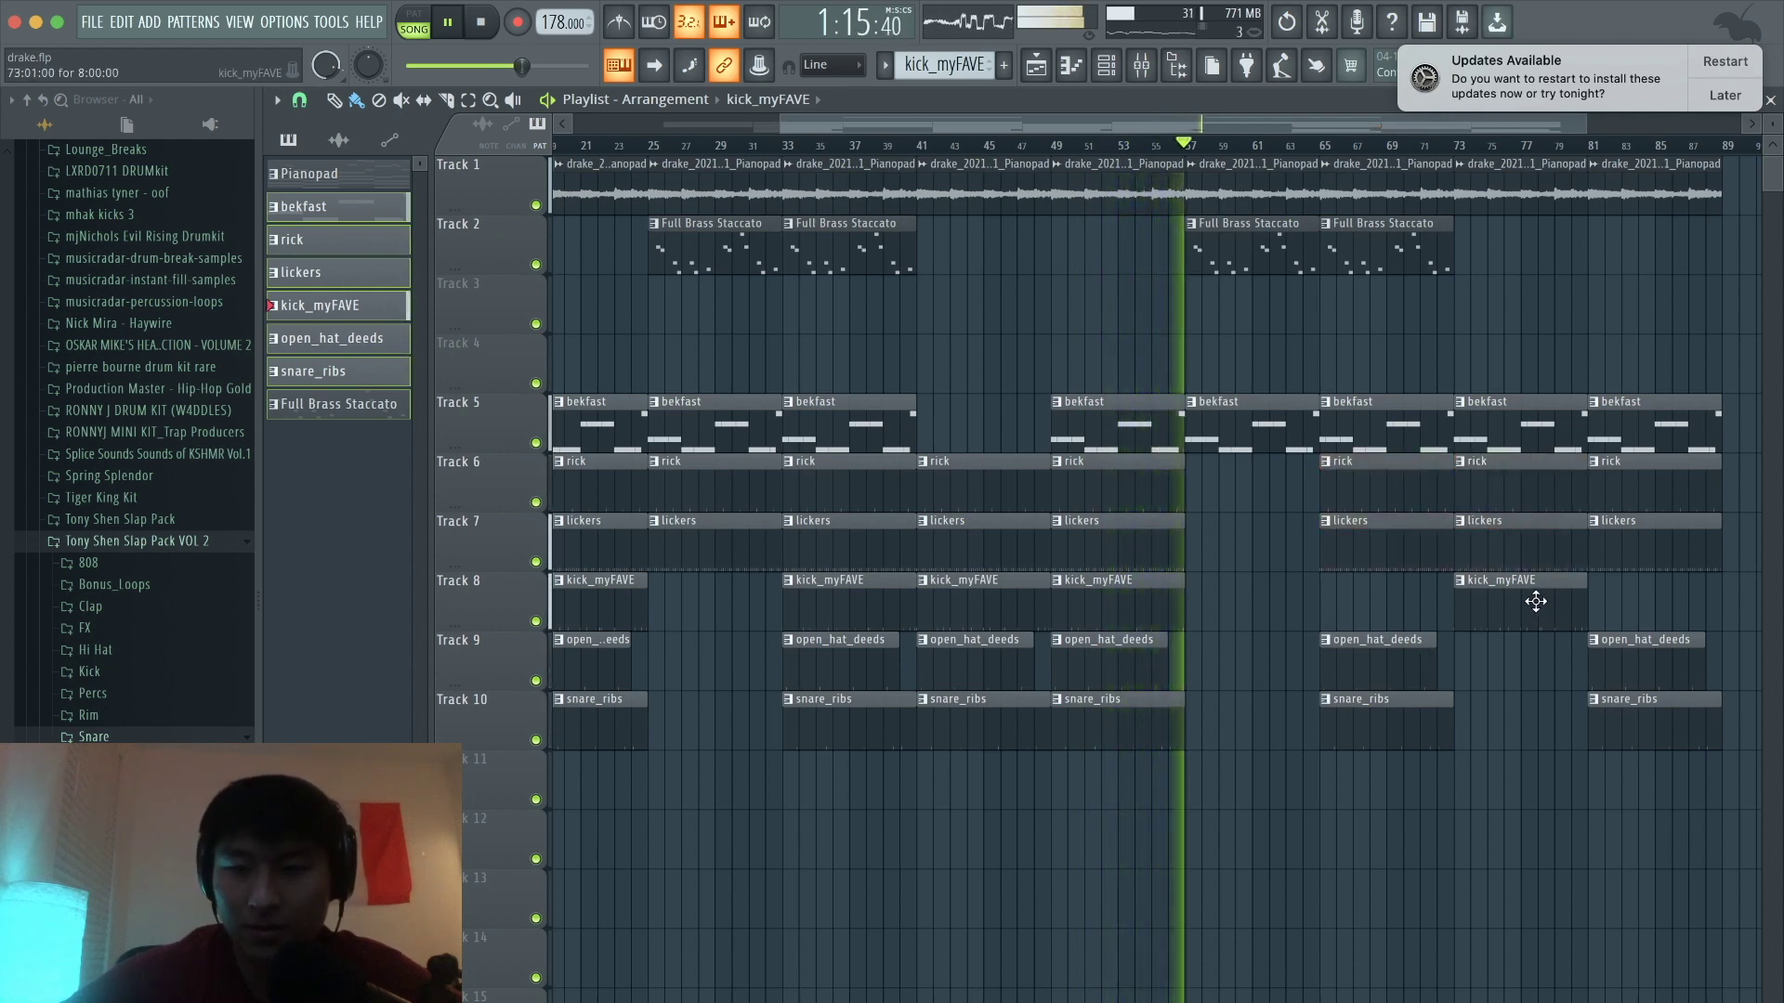
click(1640, 599)
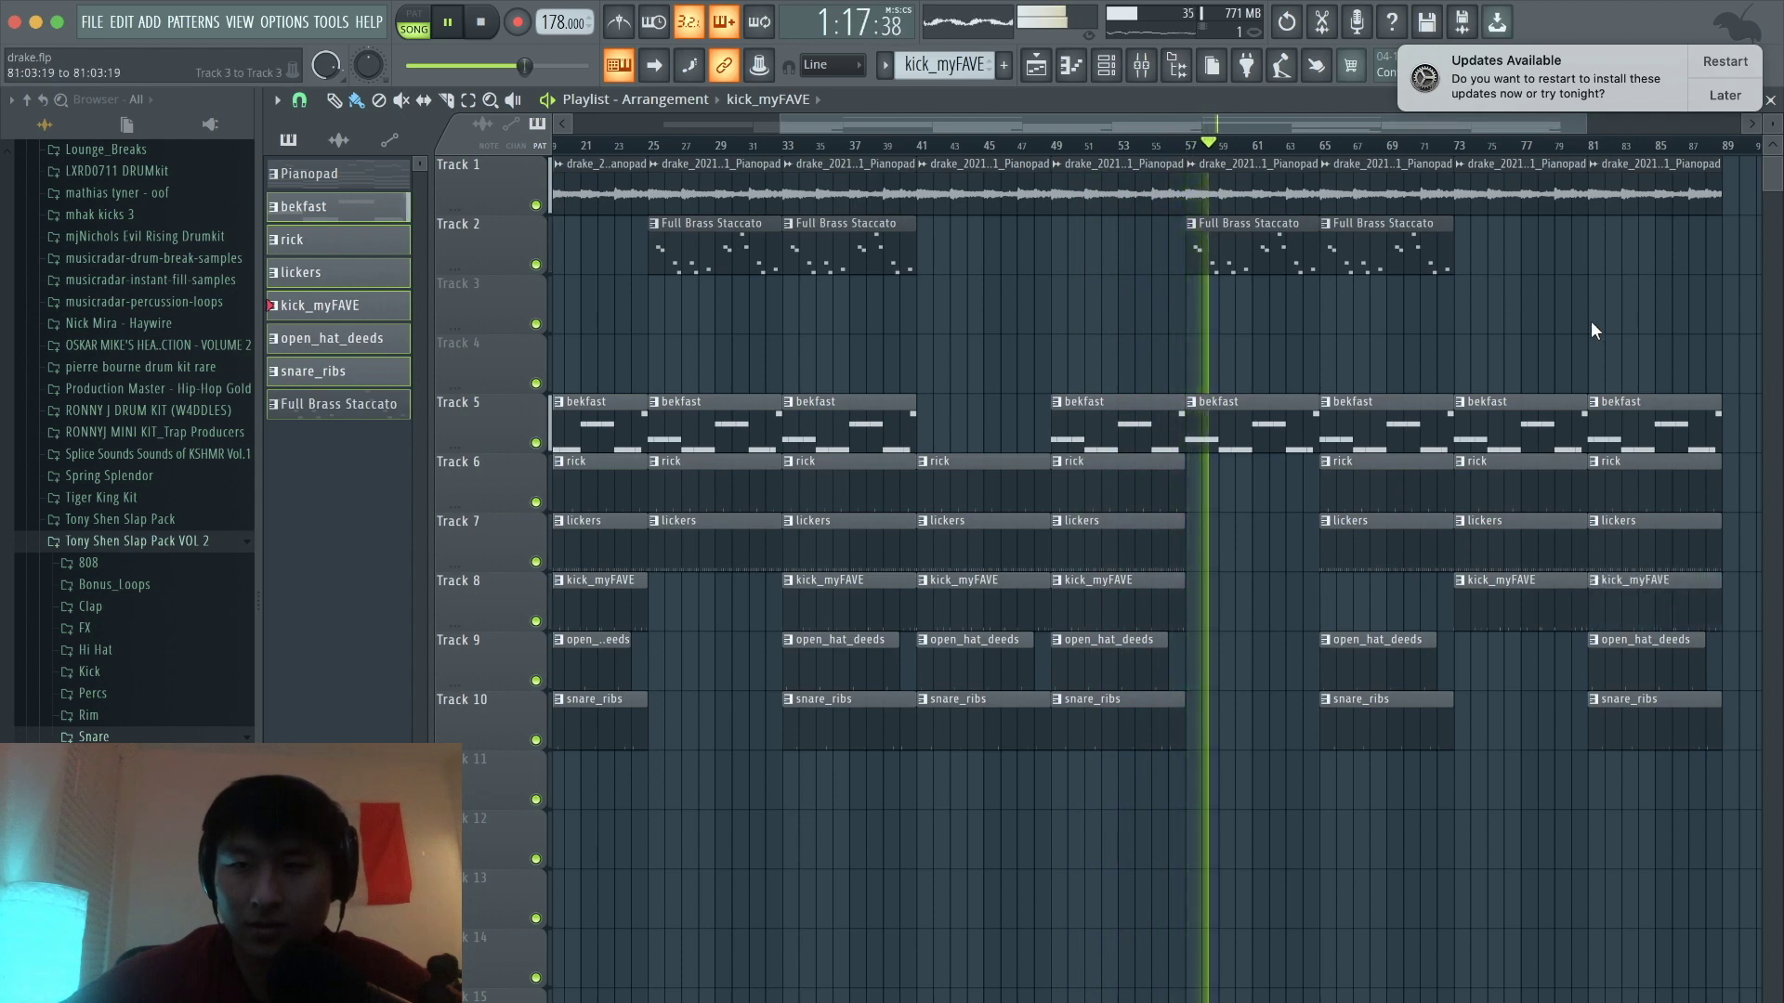
Step: Copy the last Pianopad audio clip on Track 1 to bar 89 so the melody runs to bar 97
scroll(1590, 321, right, 5)
drag(1518, 253, 1431, 177)
drag(1433, 178, 1565, 179)
ctrl+click(1570, 304)
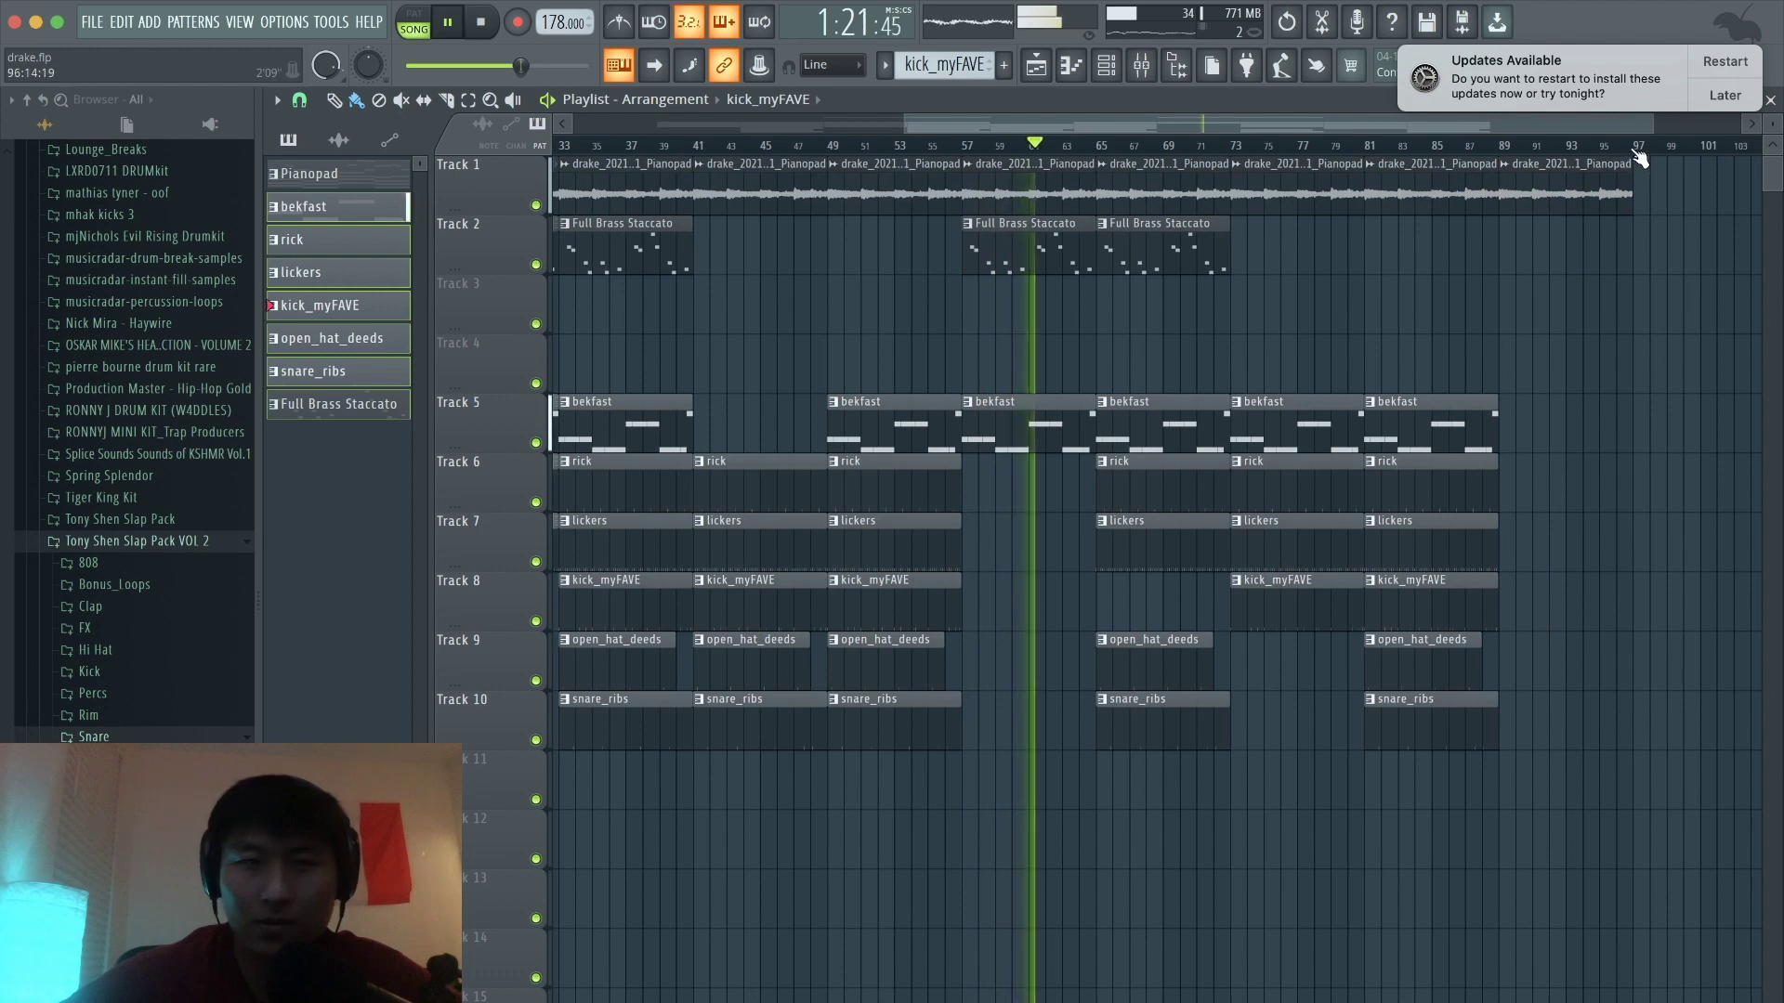
Step: Copy the rick and lickers clips from bar 81 to bar 89 and stop playback
scroll(1596, 321, down, 2)
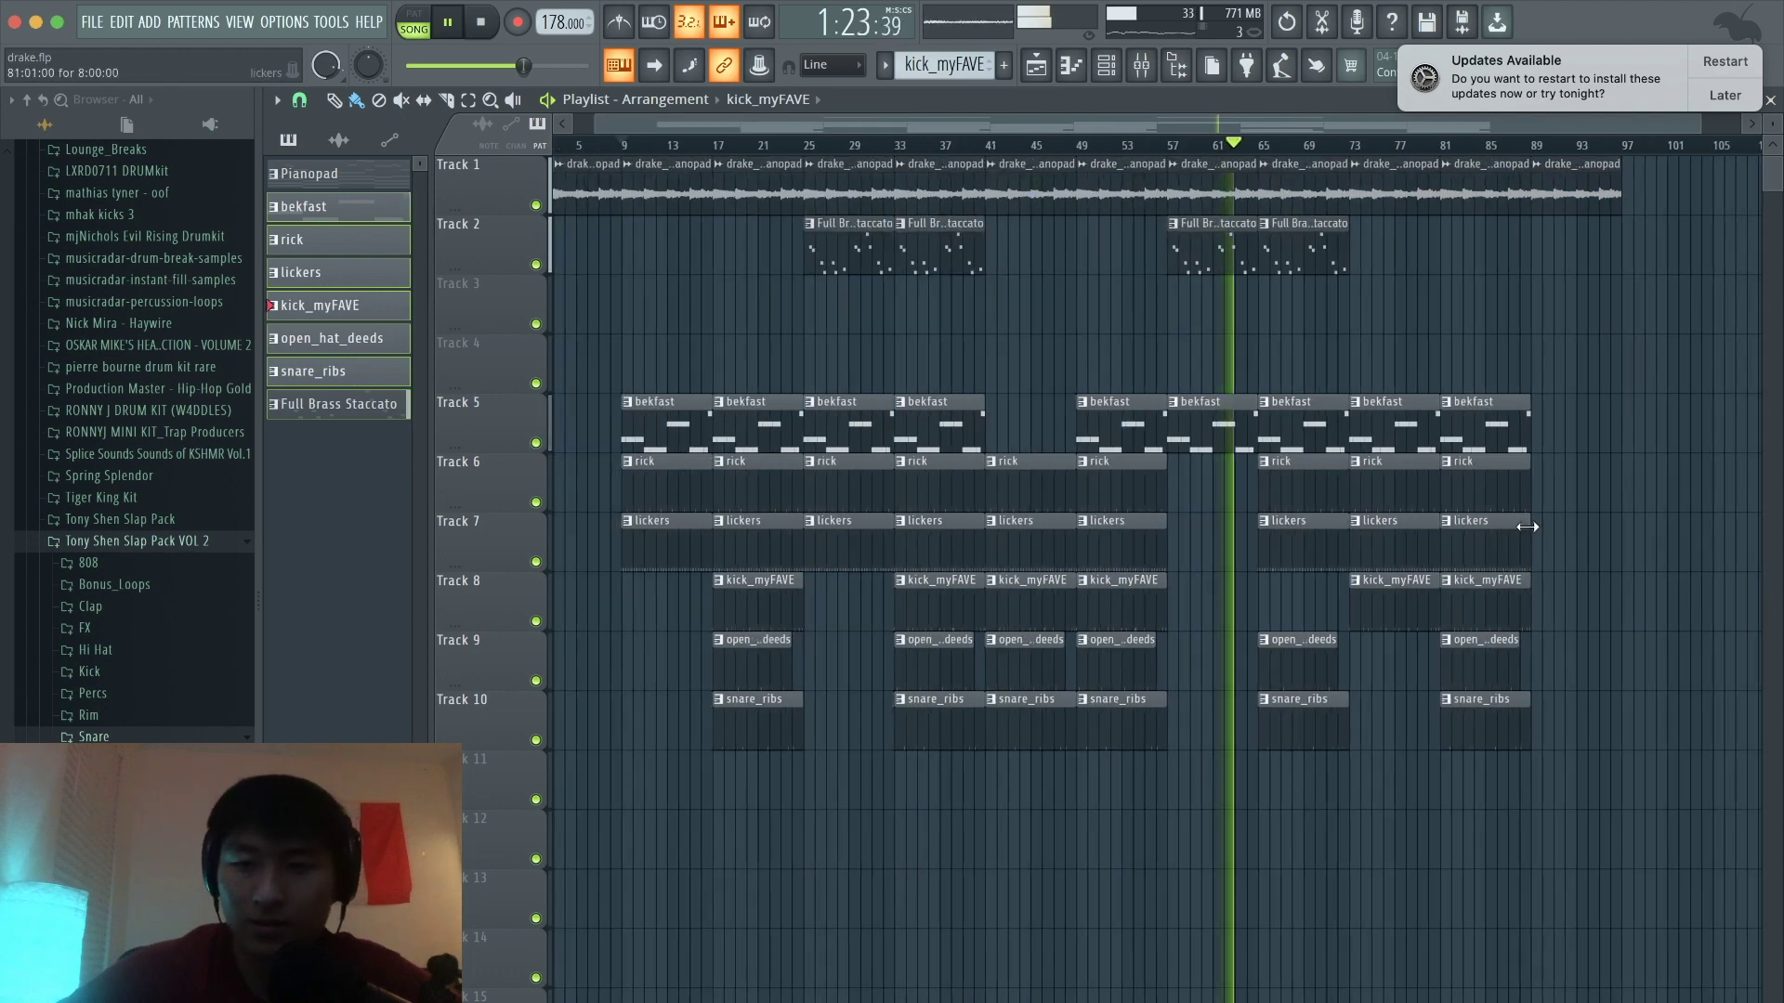
drag(1533, 527, 1585, 482)
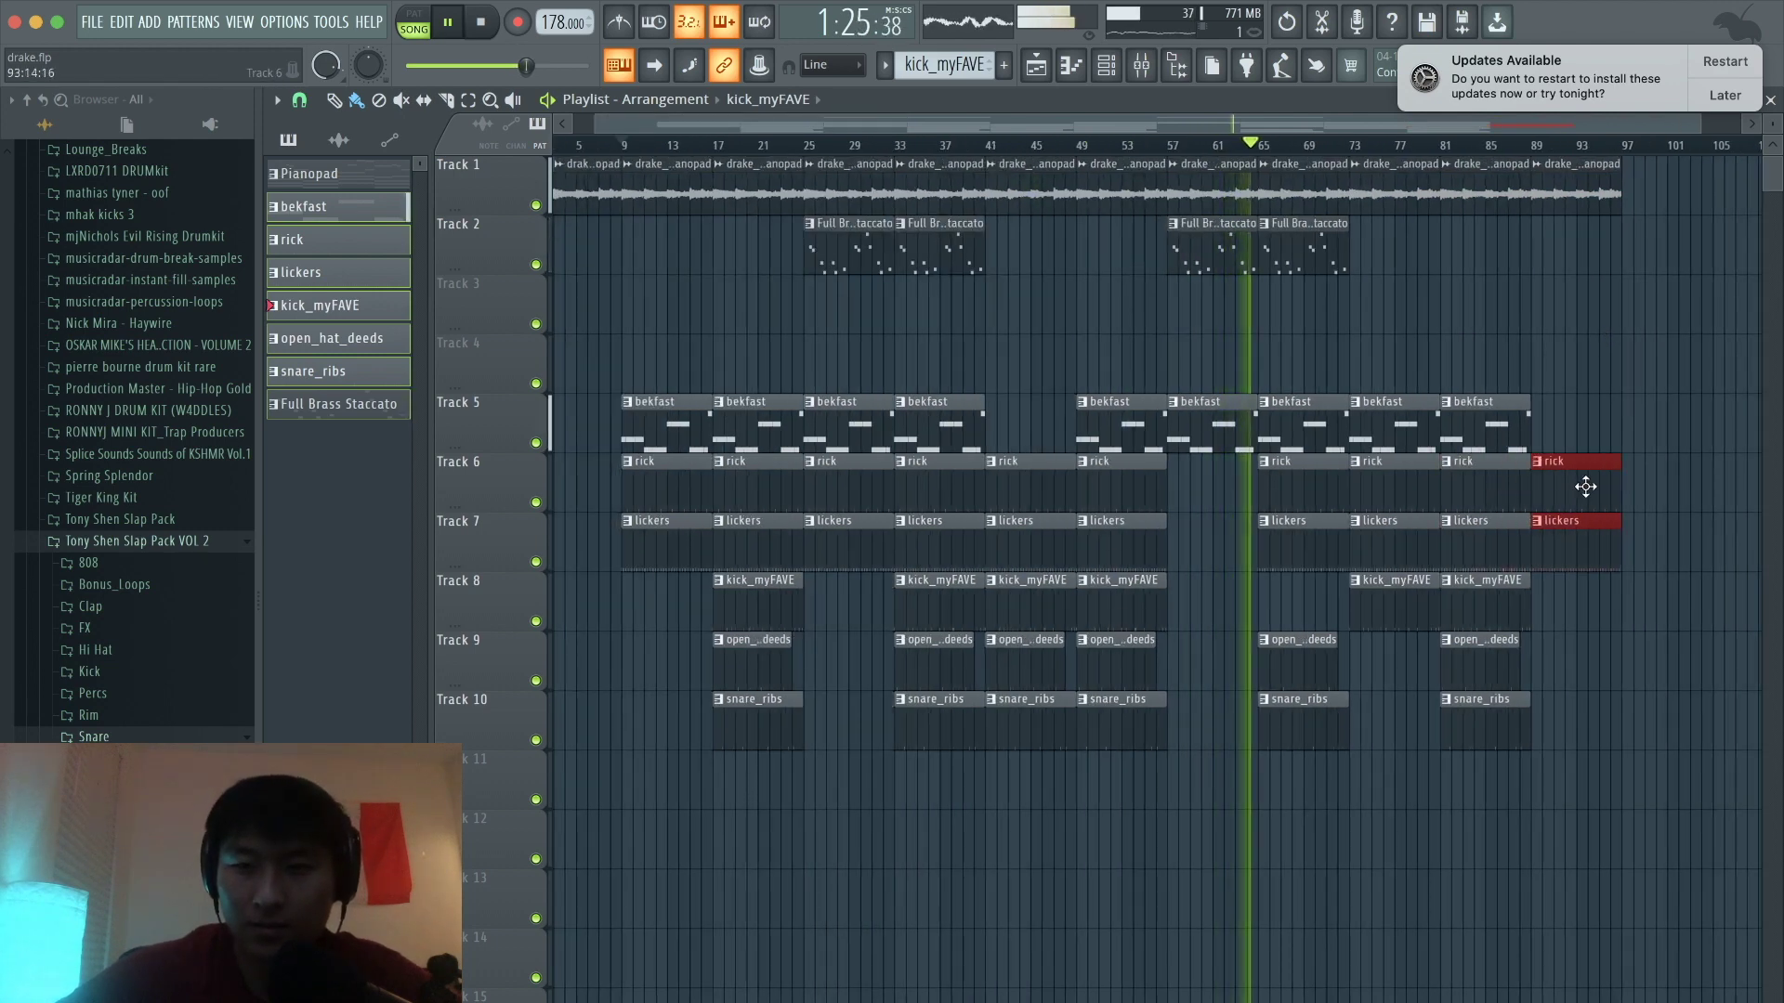
ctrl+click(1585, 381)
scroll(1583, 377, left, 1)
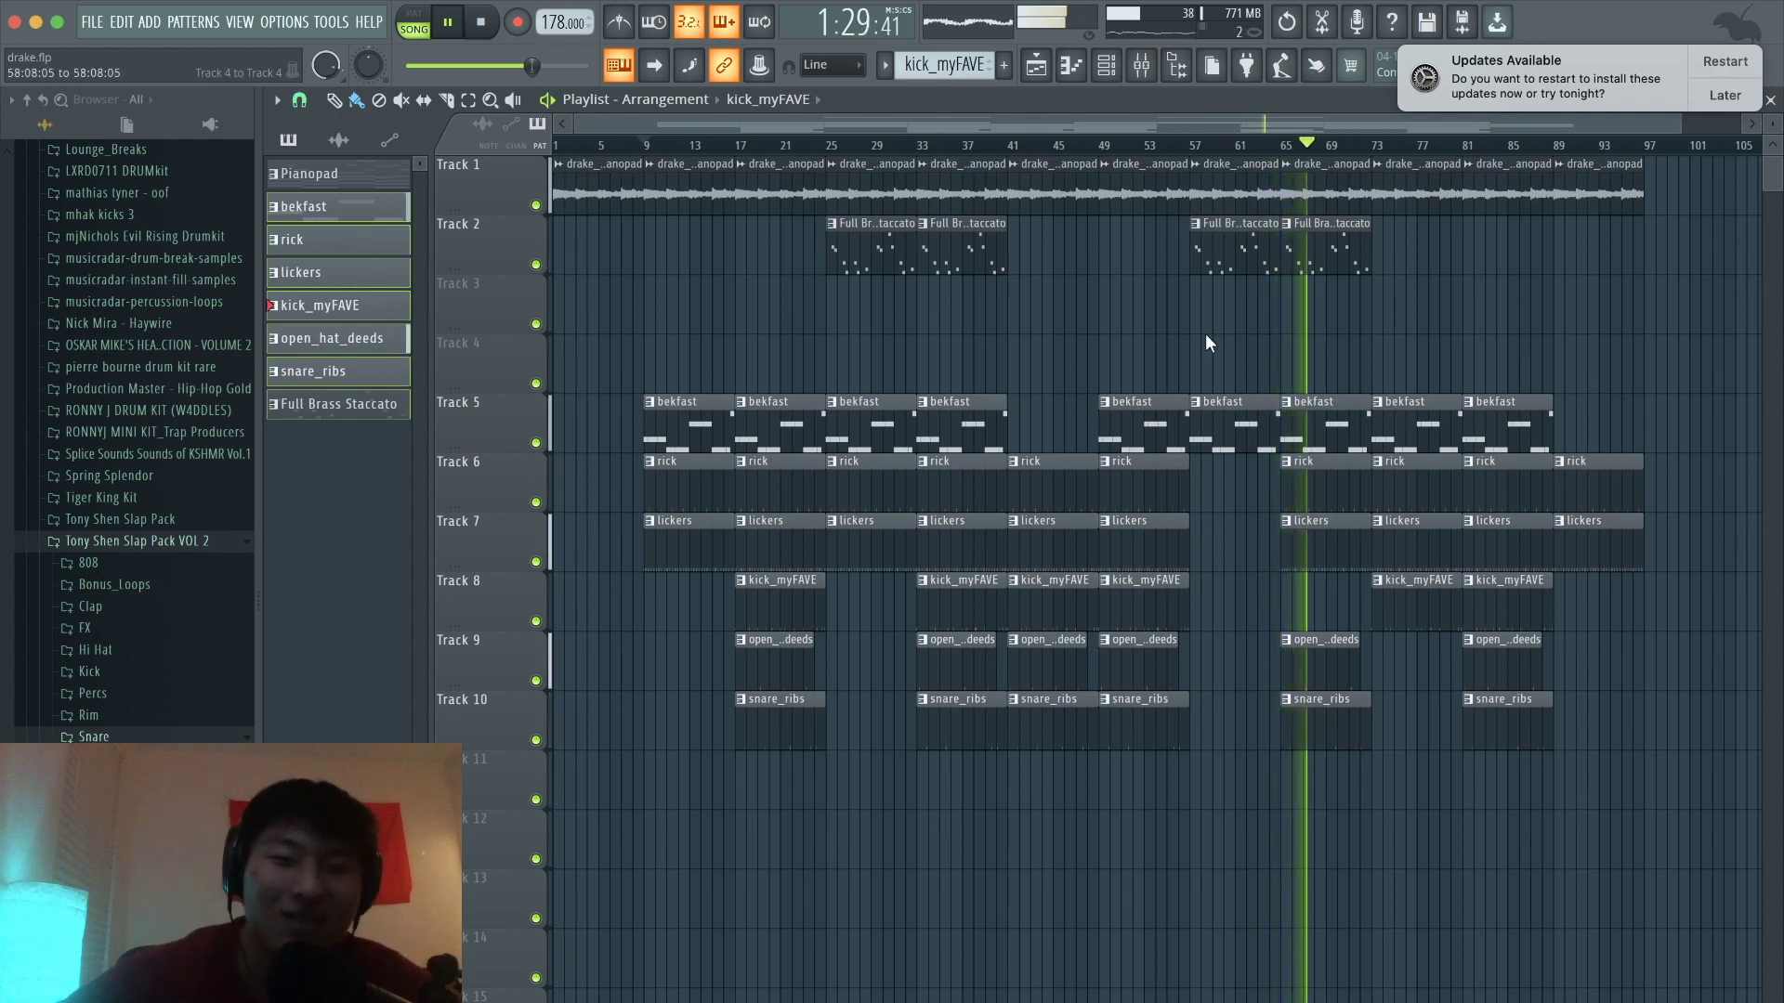
key(space)
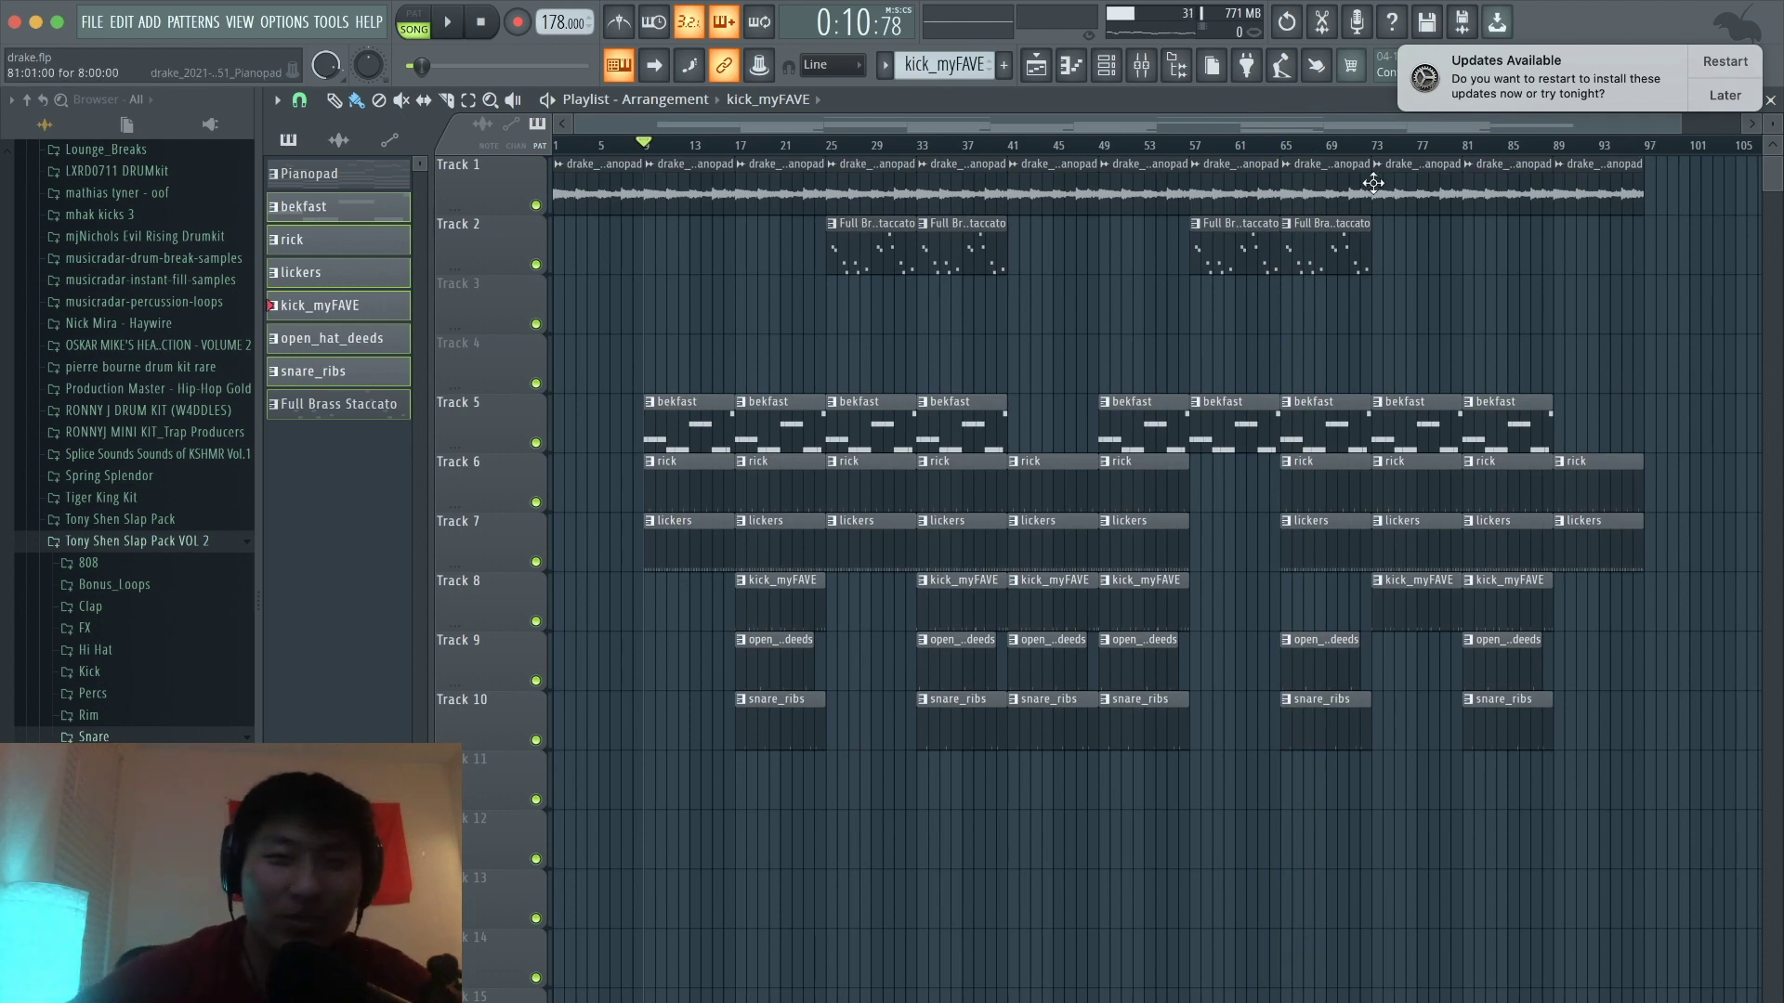
Step: Load Fruity Love Philter into effect slot 2 of the Master mixer track
click(1160, 72)
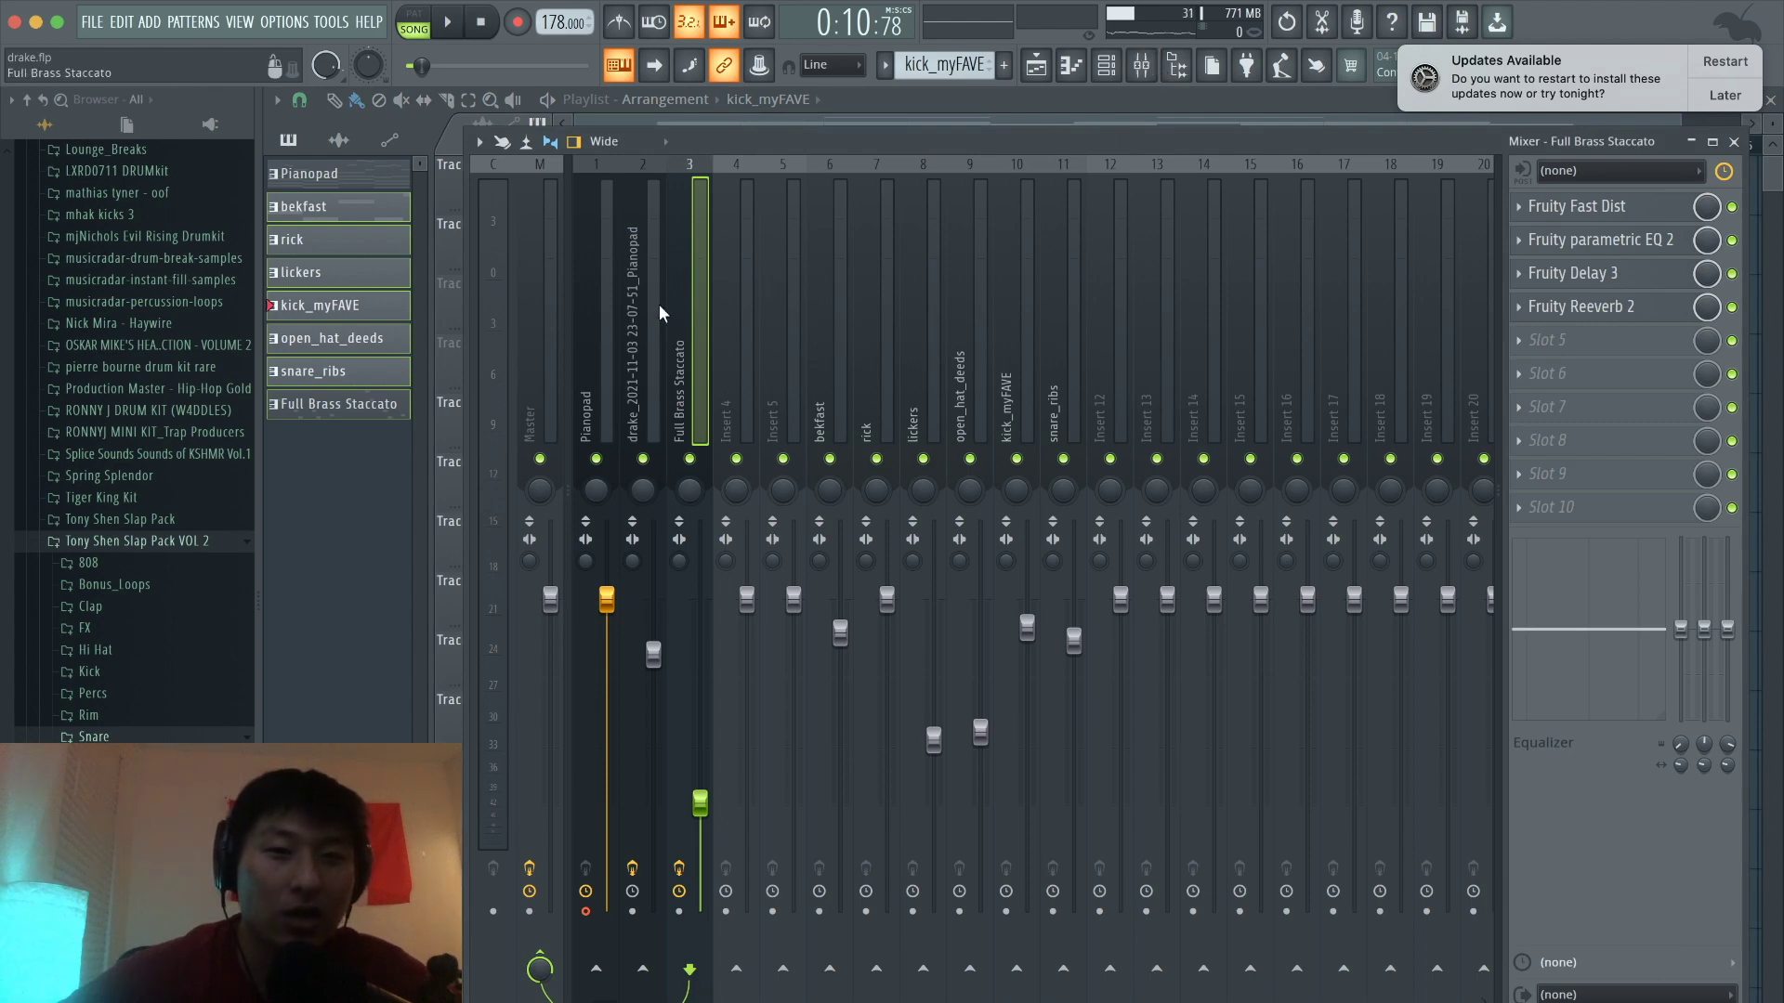
click(552, 306)
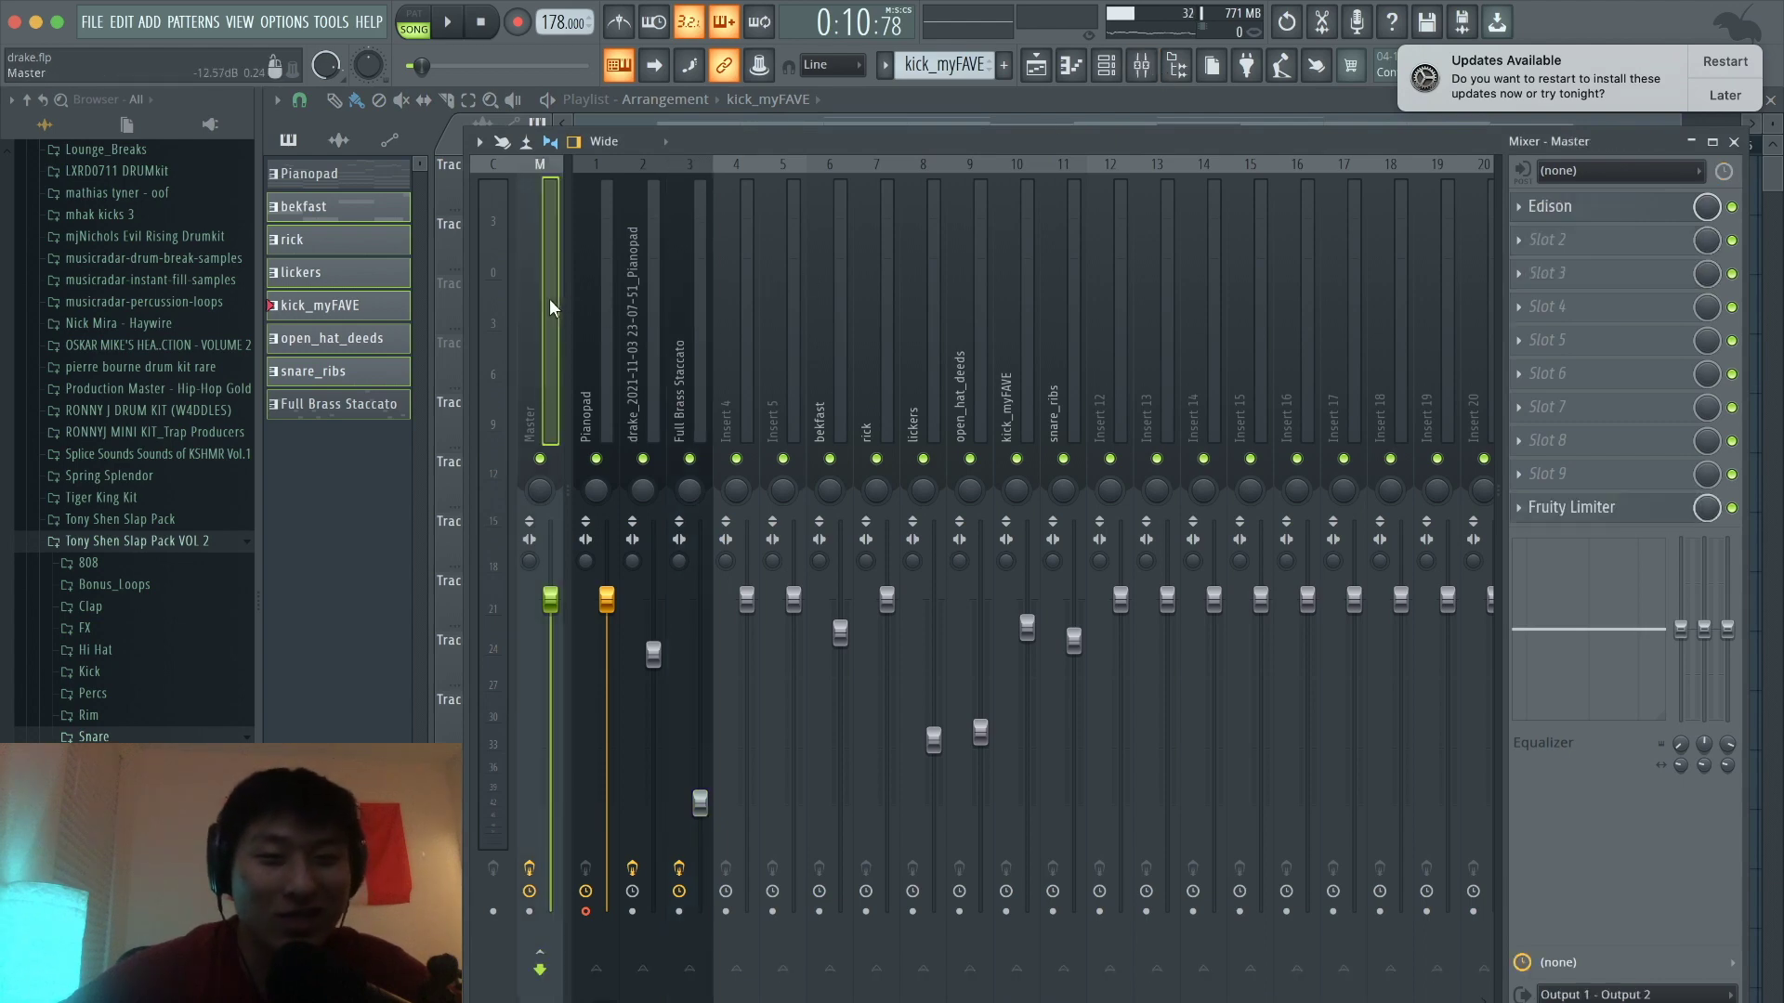
click(1593, 238)
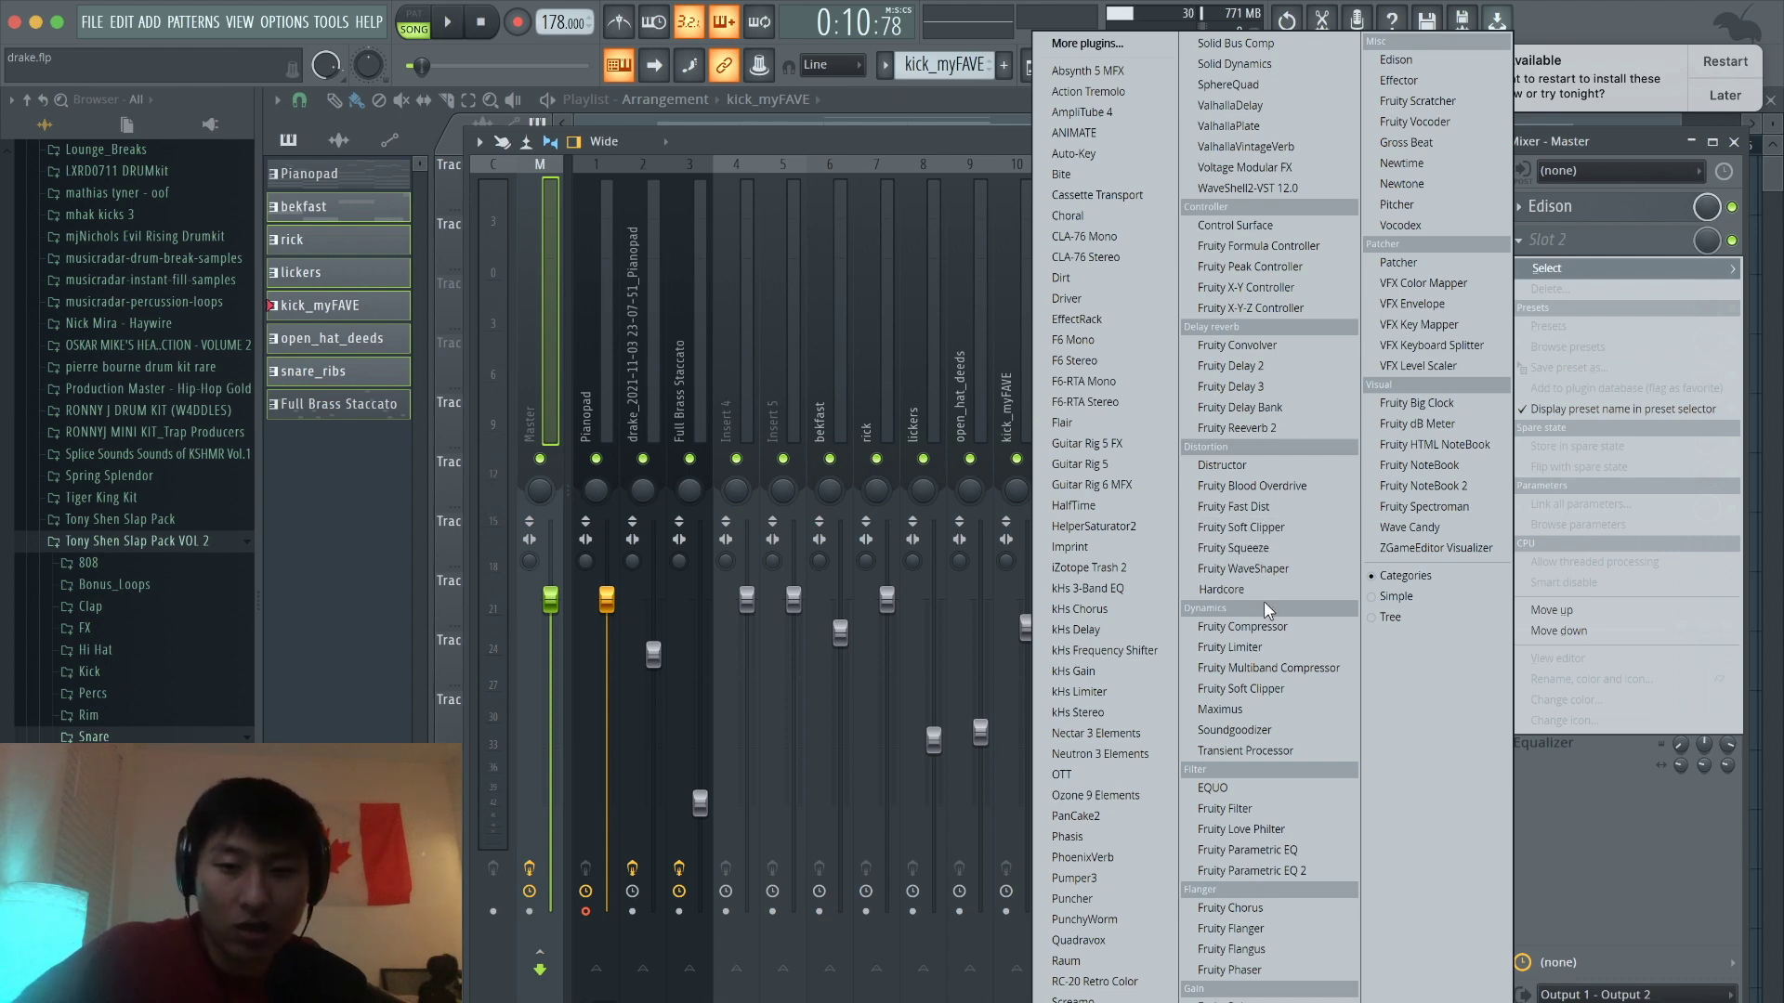
click(1264, 825)
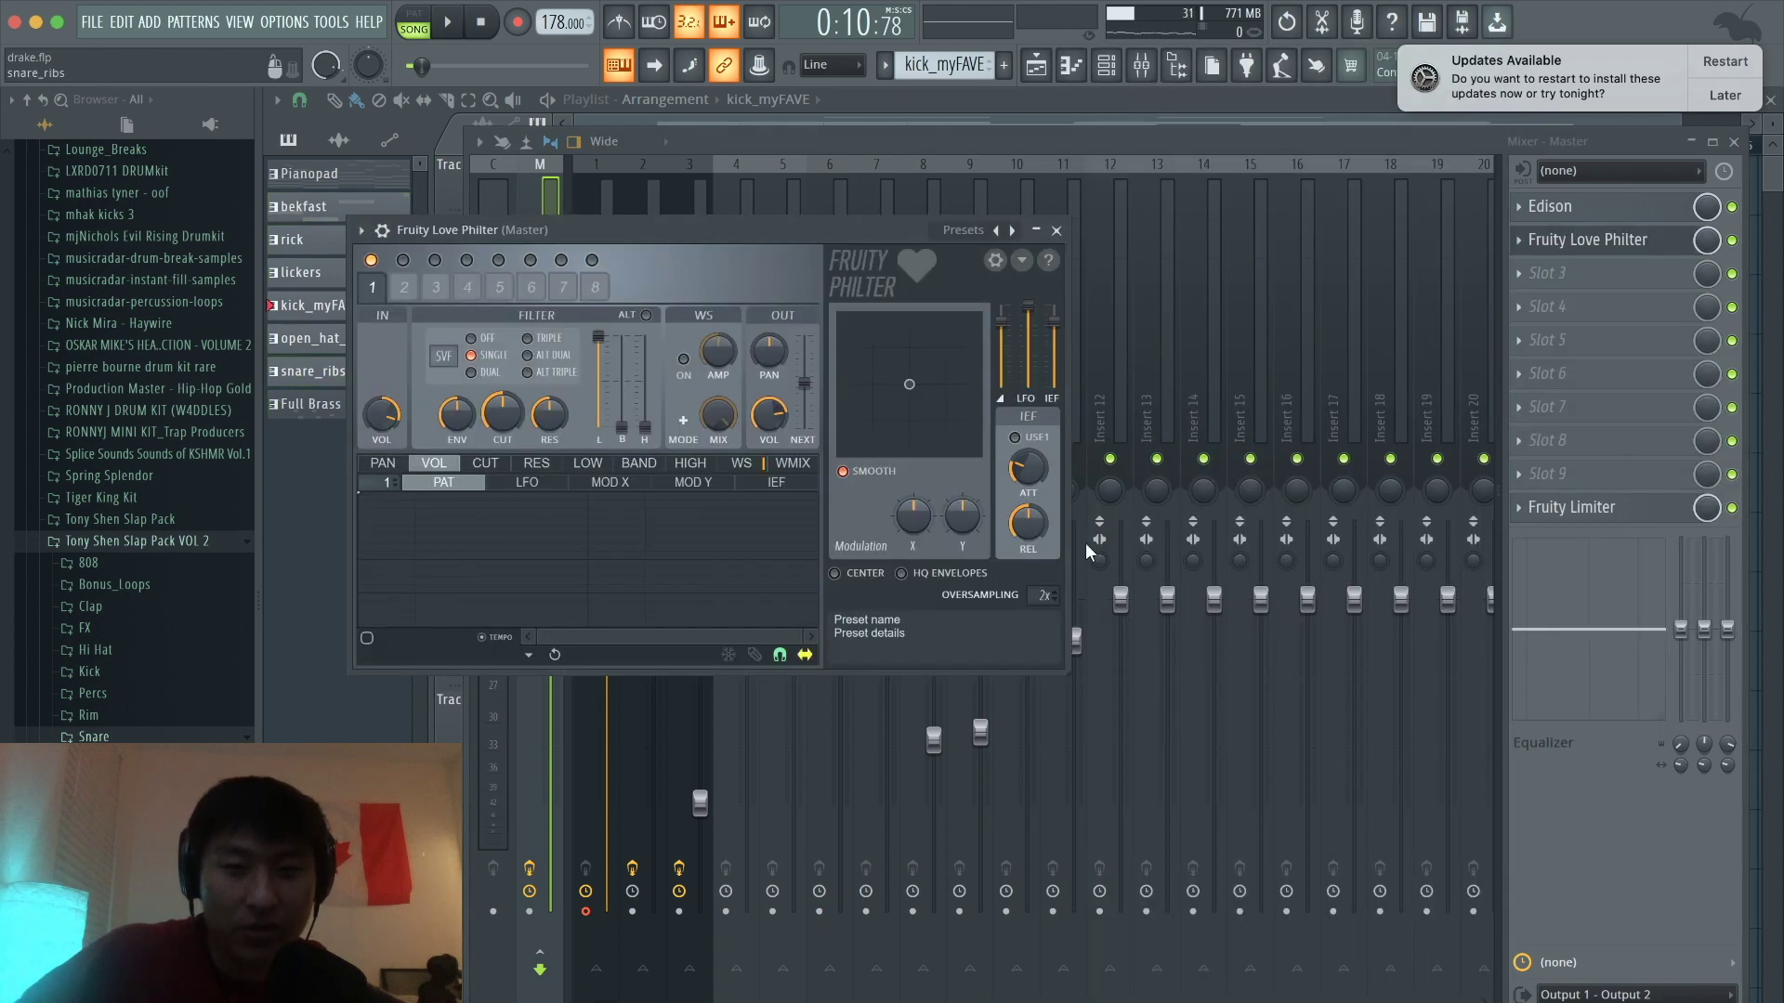
Step: Apply the Simple triangle lowpass LFO preset to Fruity Love Philter and audition it in the song
right_click(1011, 238)
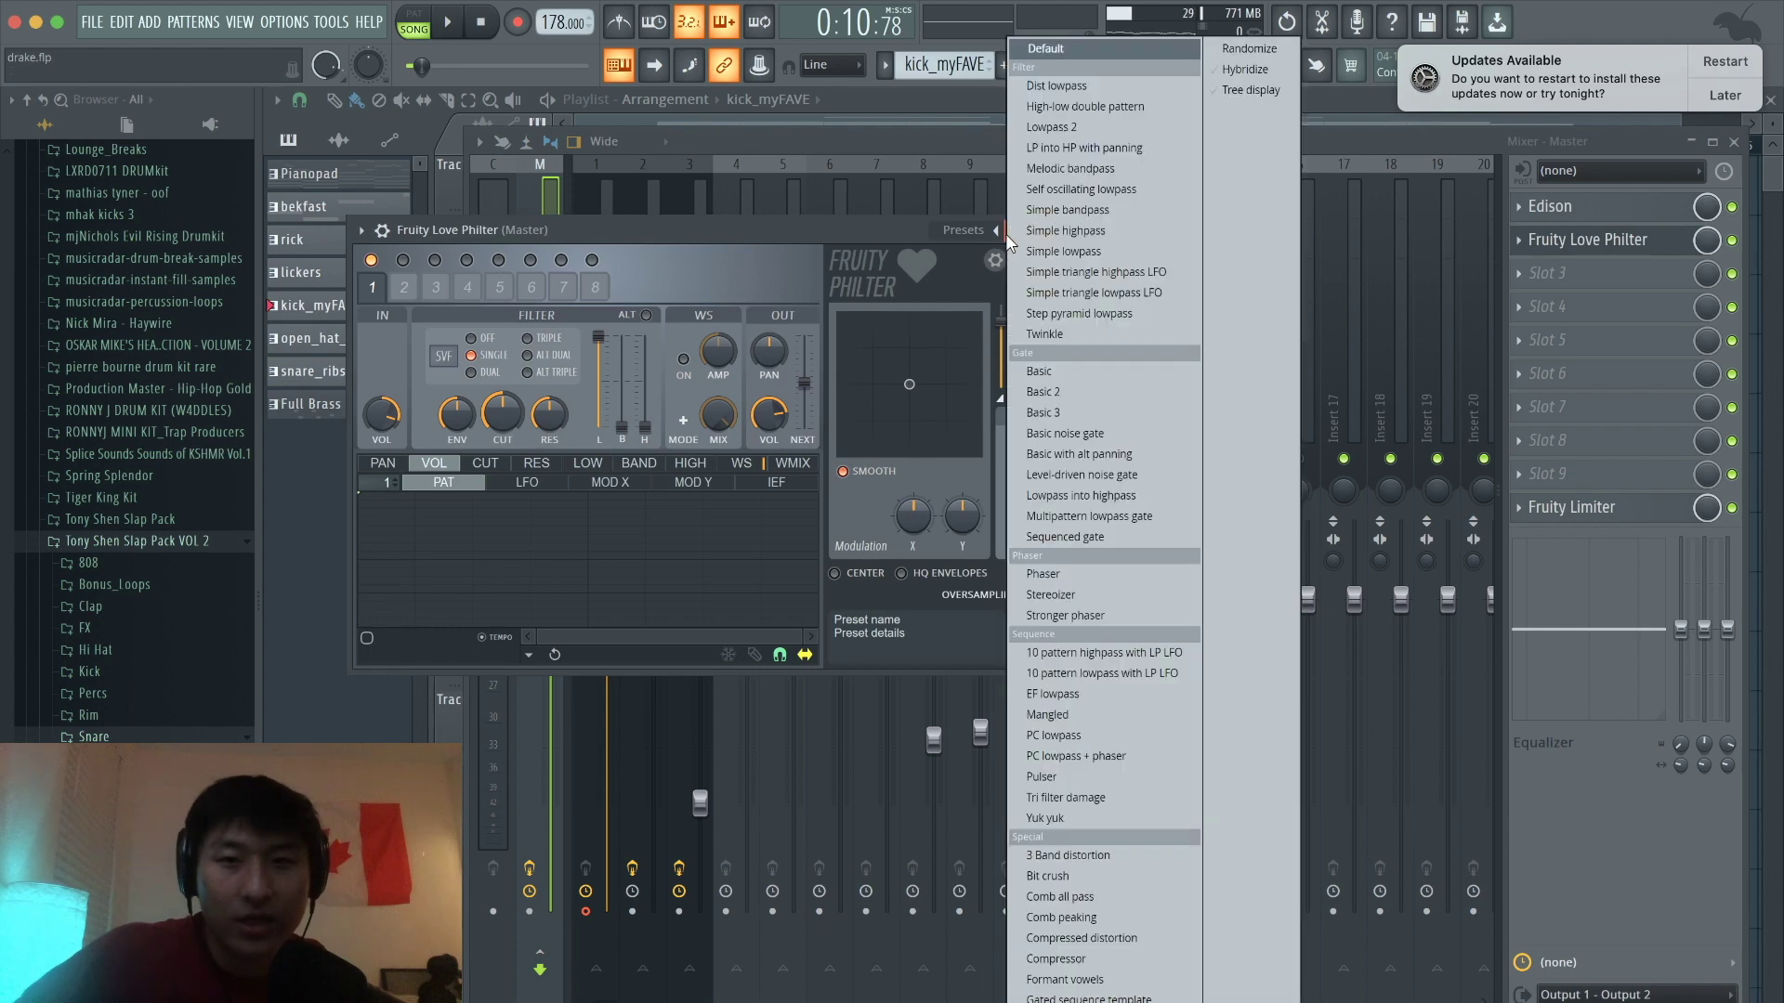
click(1105, 291)
key(space)
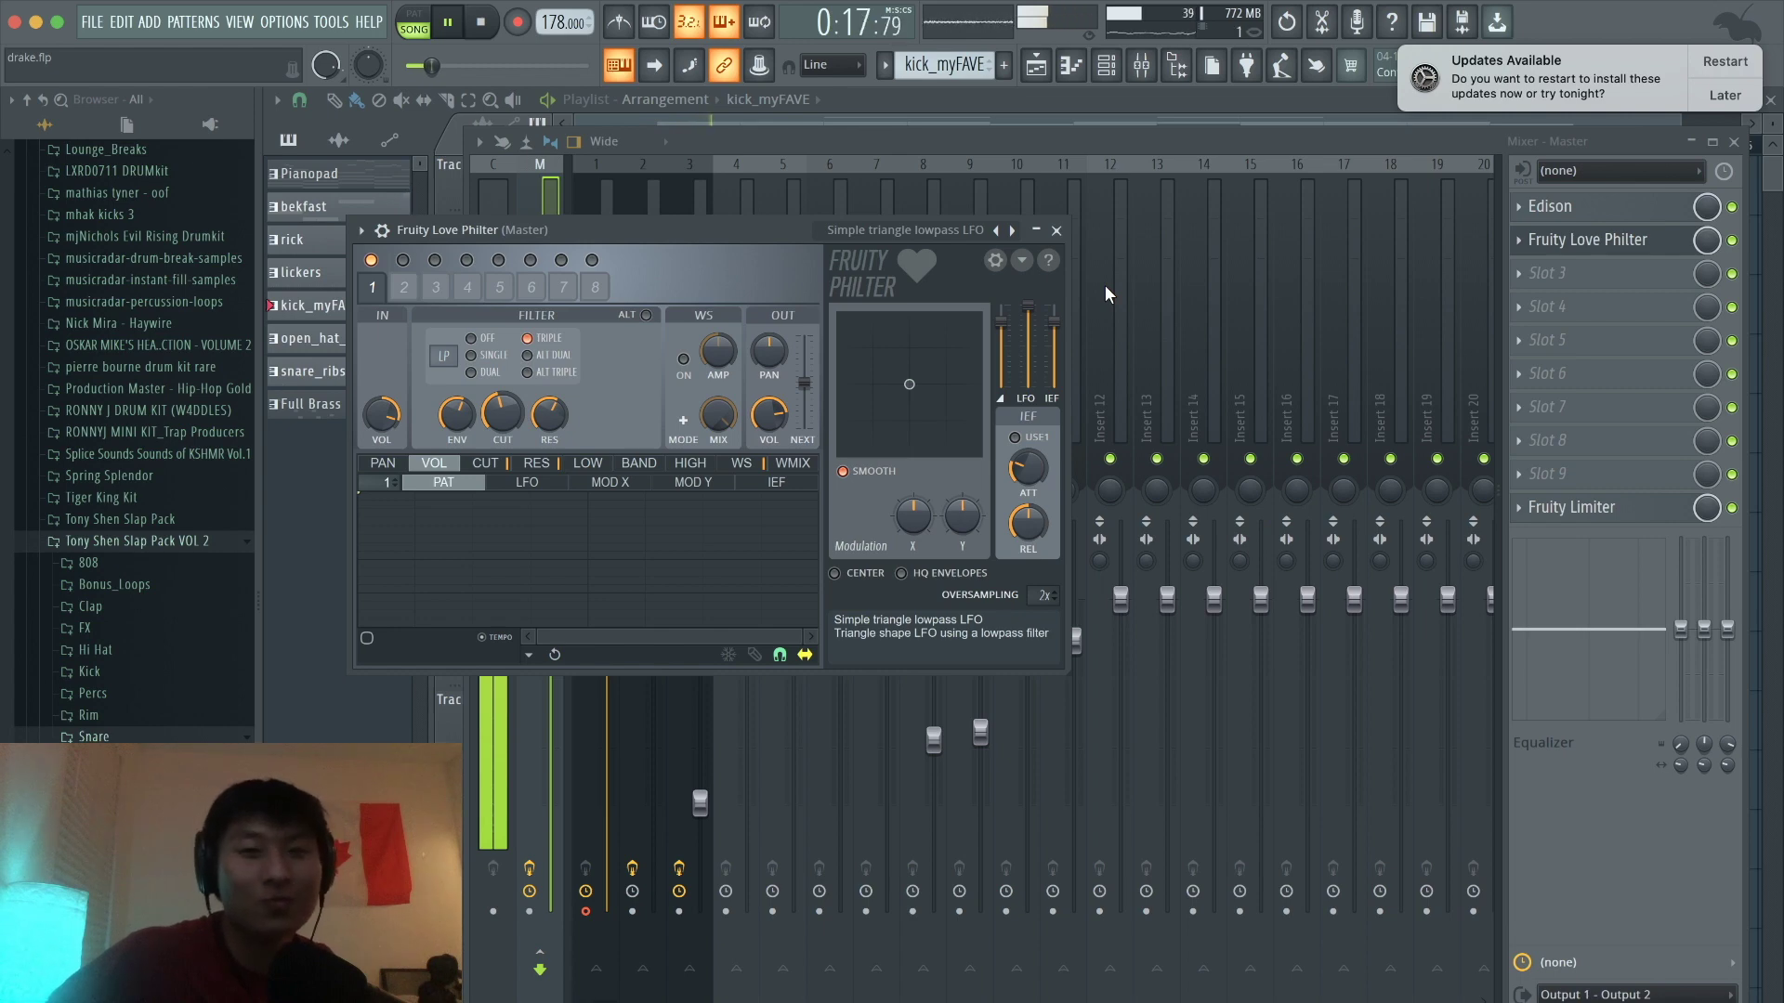
key(space)
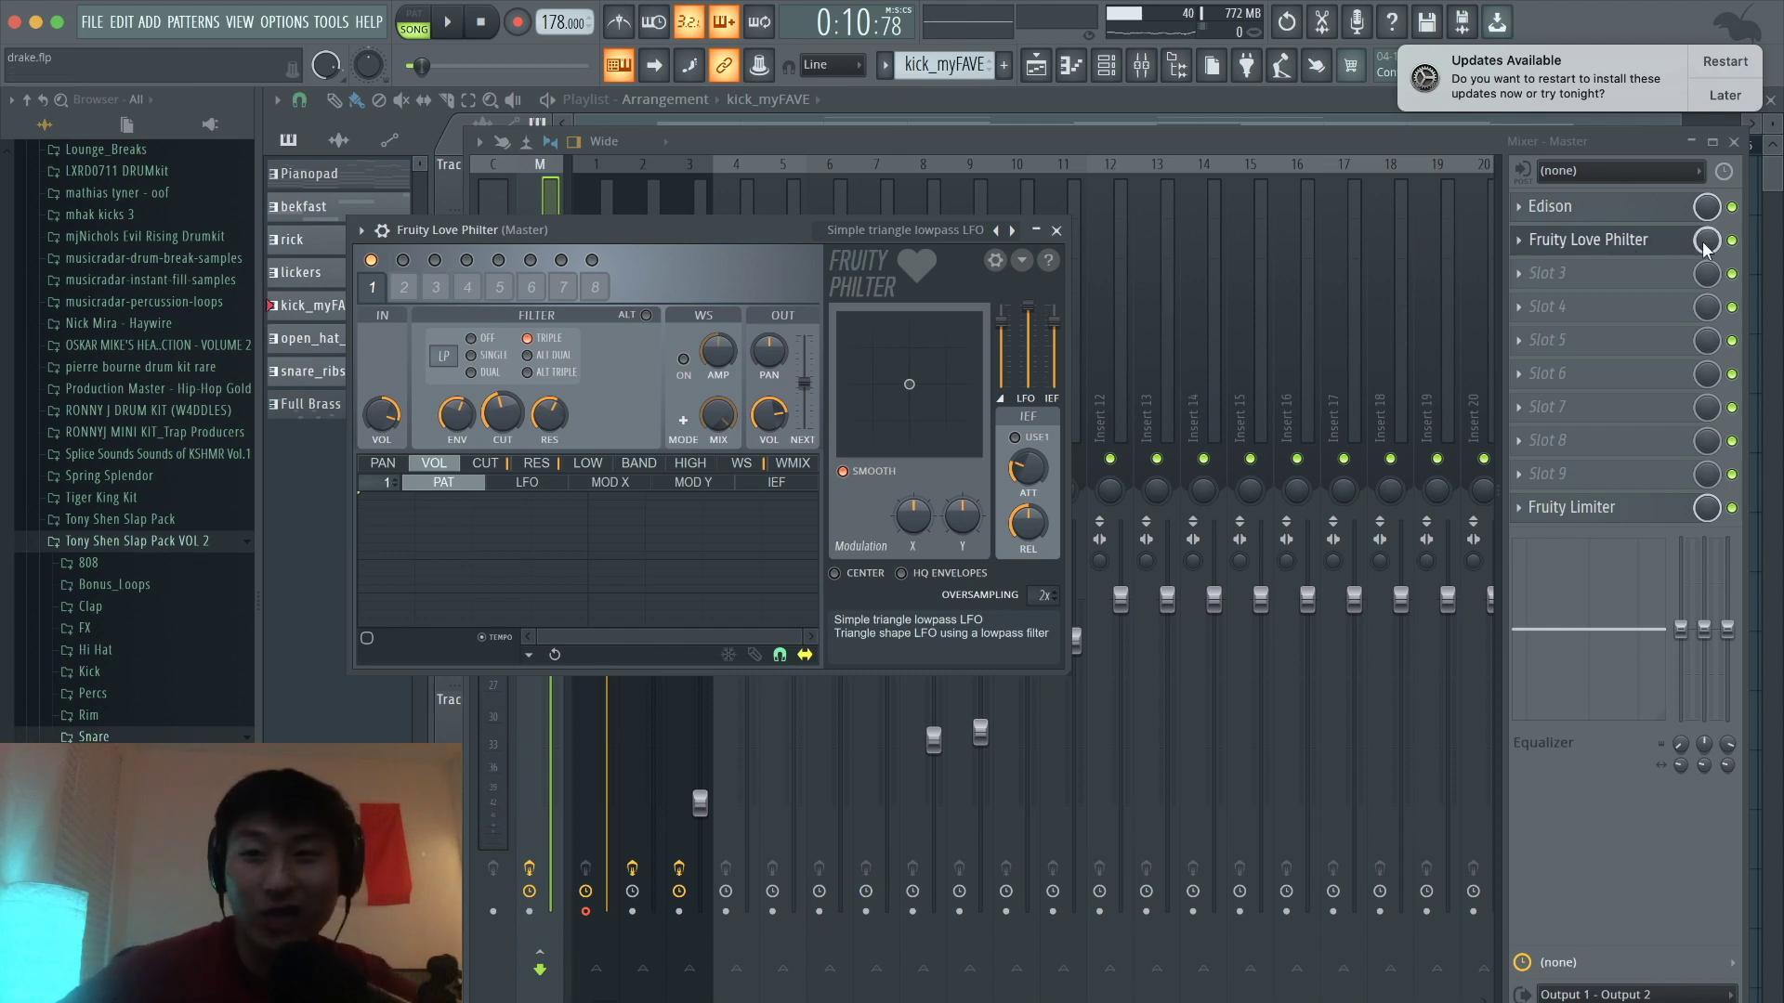
Step: Audition Fruity Love Philter at a 50% mix level and restore the level to 100%
click(1705, 241)
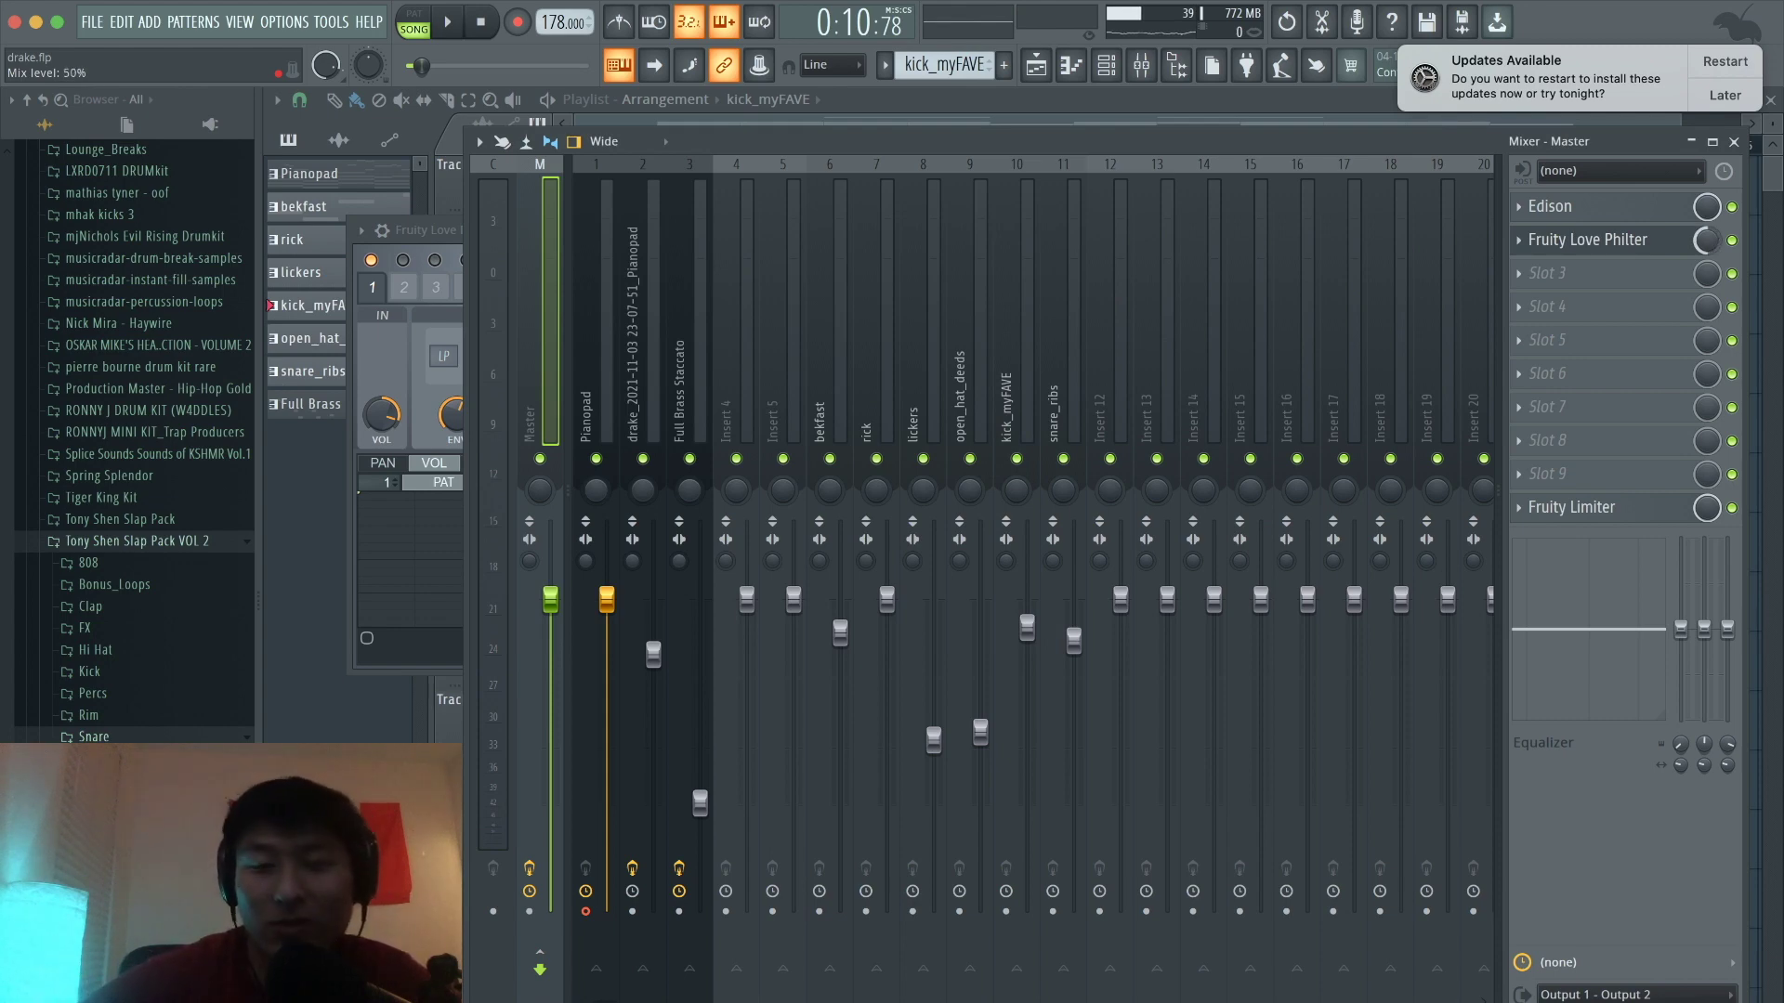
key(space)
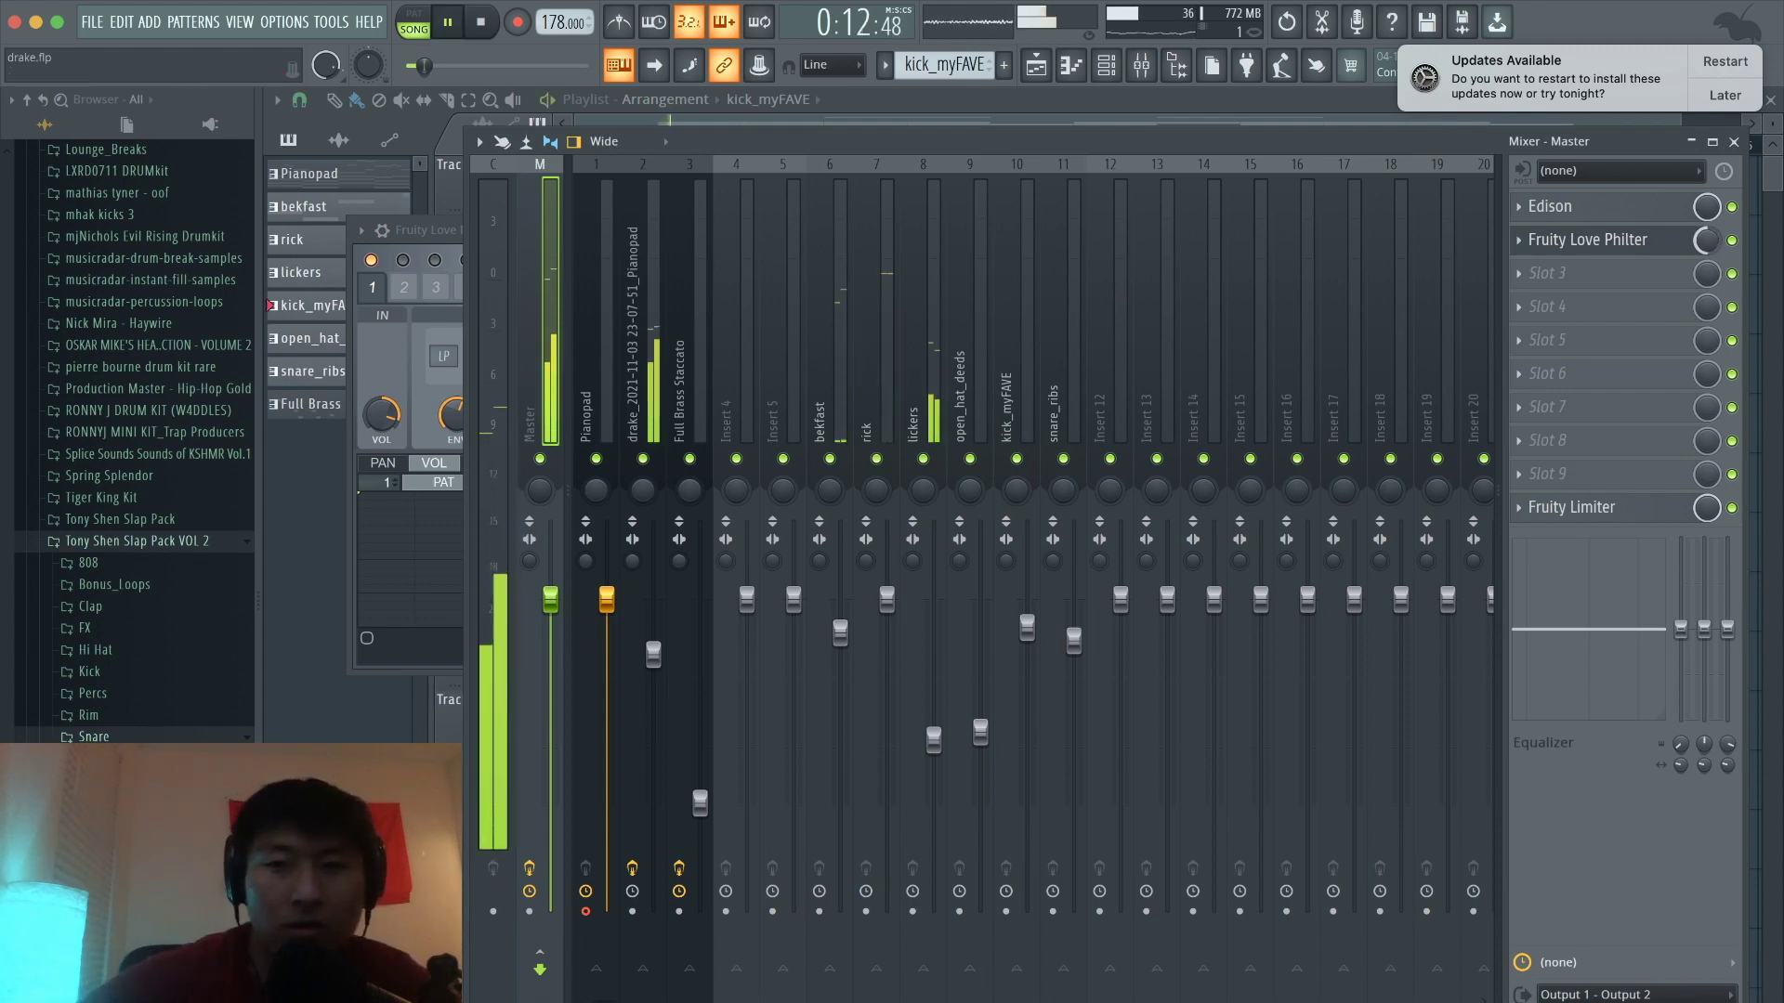
key(space)
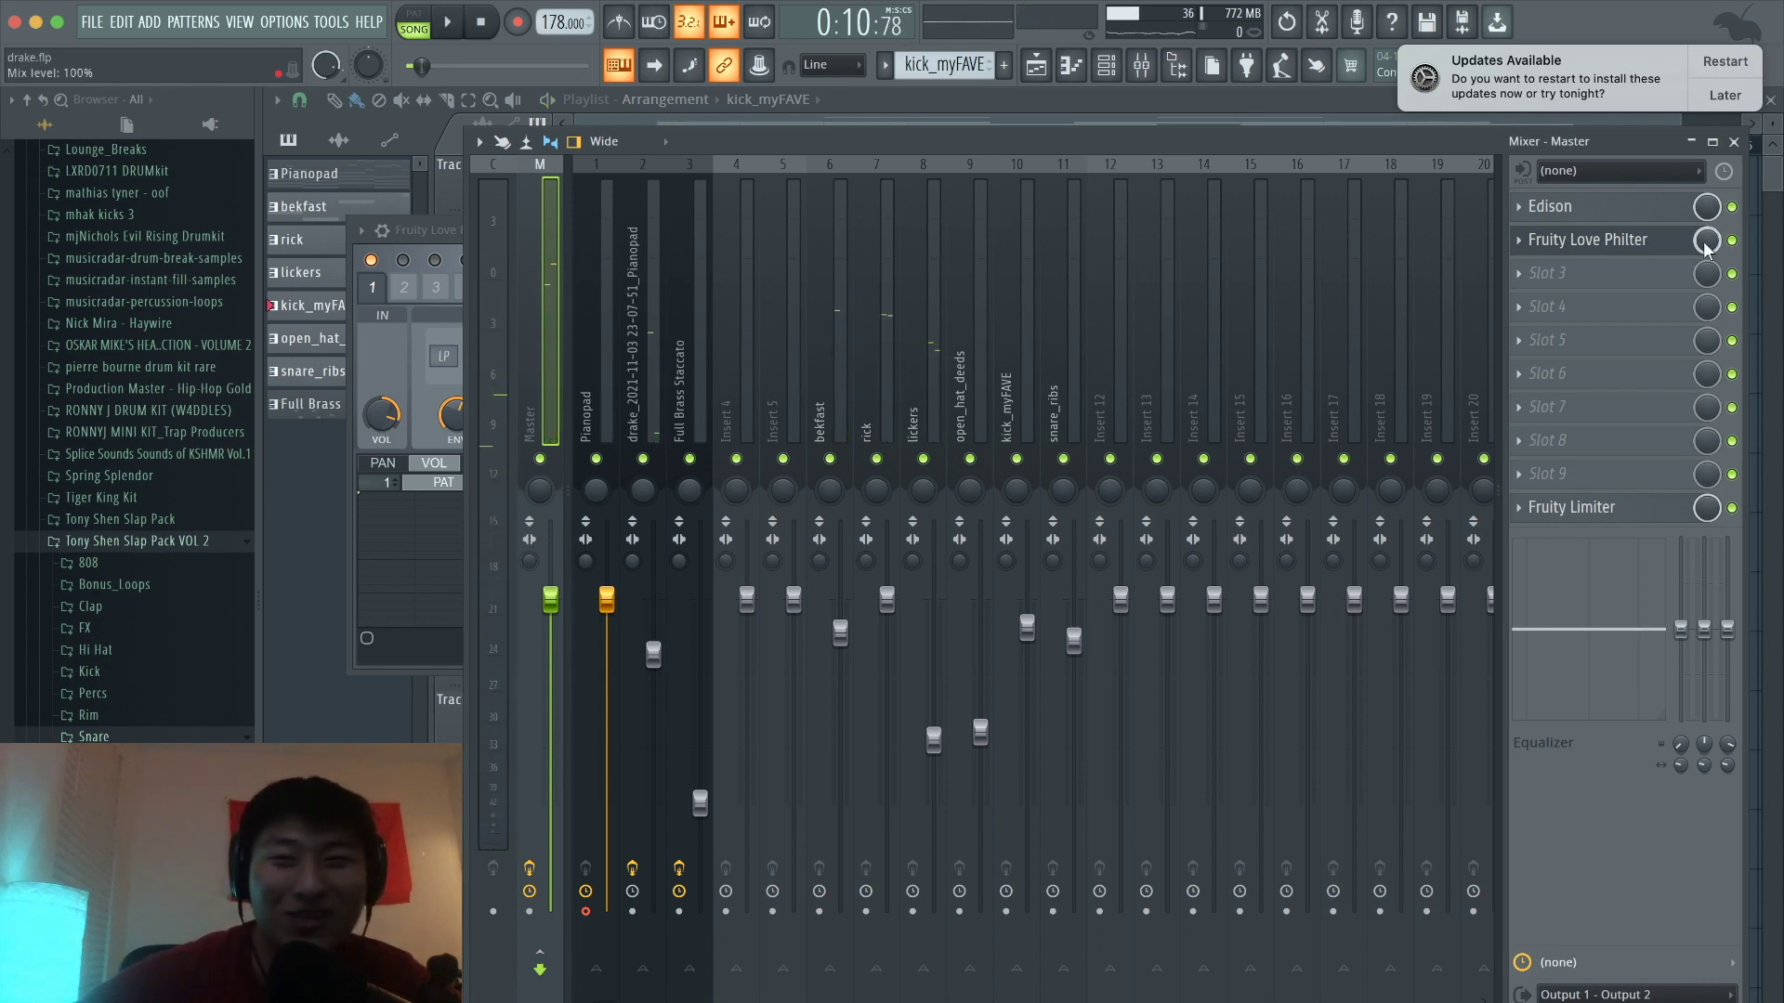
Step: Create an automation clip for Fruity Love Philter's mix level on the Master track and return to the playlist
right_click(1706, 244)
click(1669, 385)
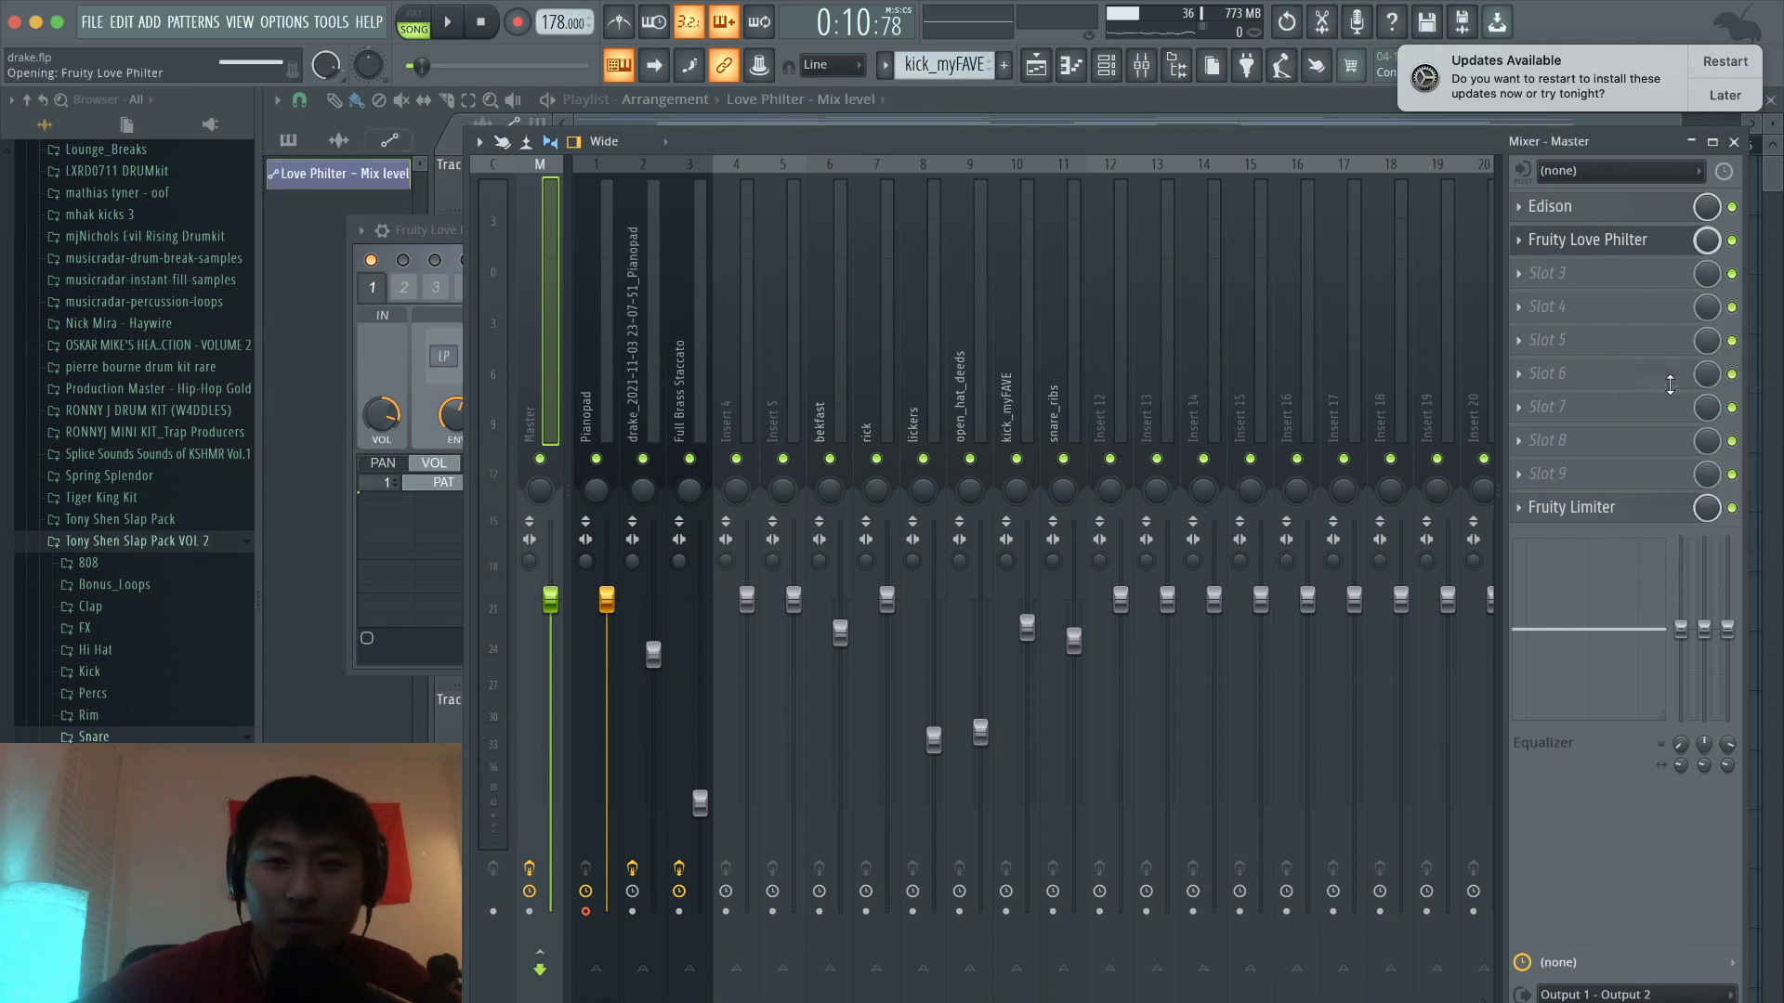
click(1036, 65)
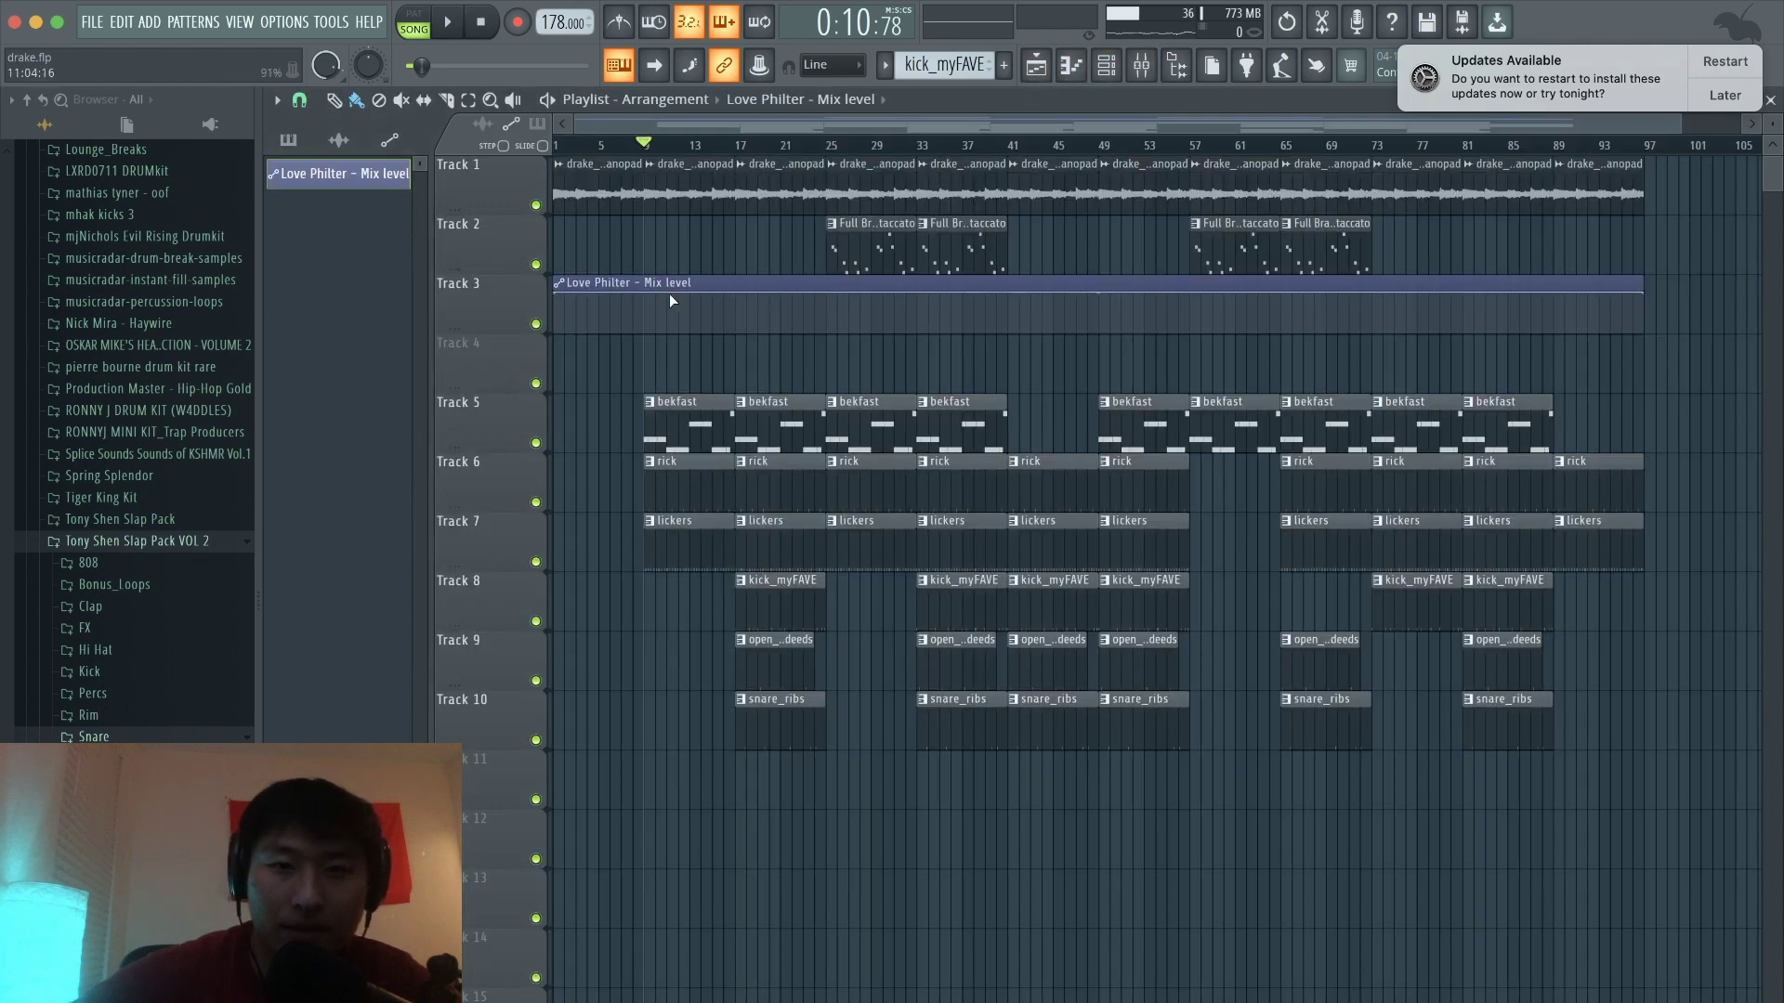
Step: Ramp the Love Philter mix-level automation down to zero at bar 9 with a bowed curve, playing the song from the start
right_click(632, 297)
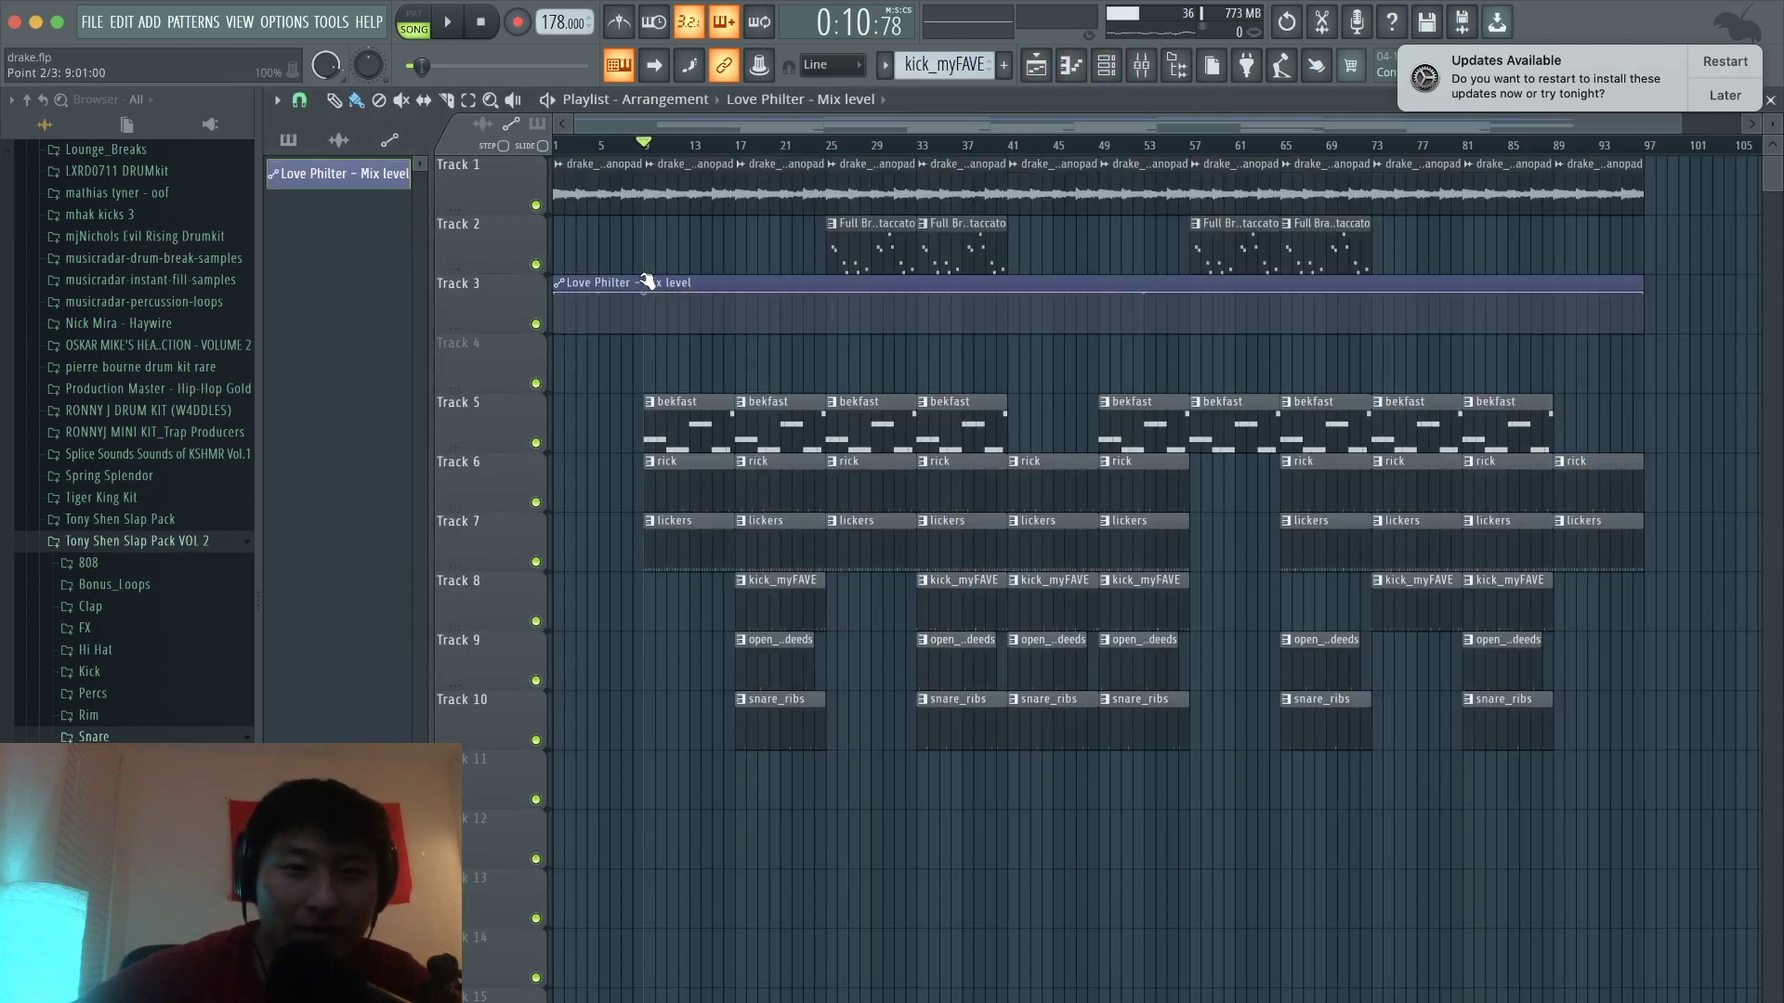
drag(647, 285, 650, 353)
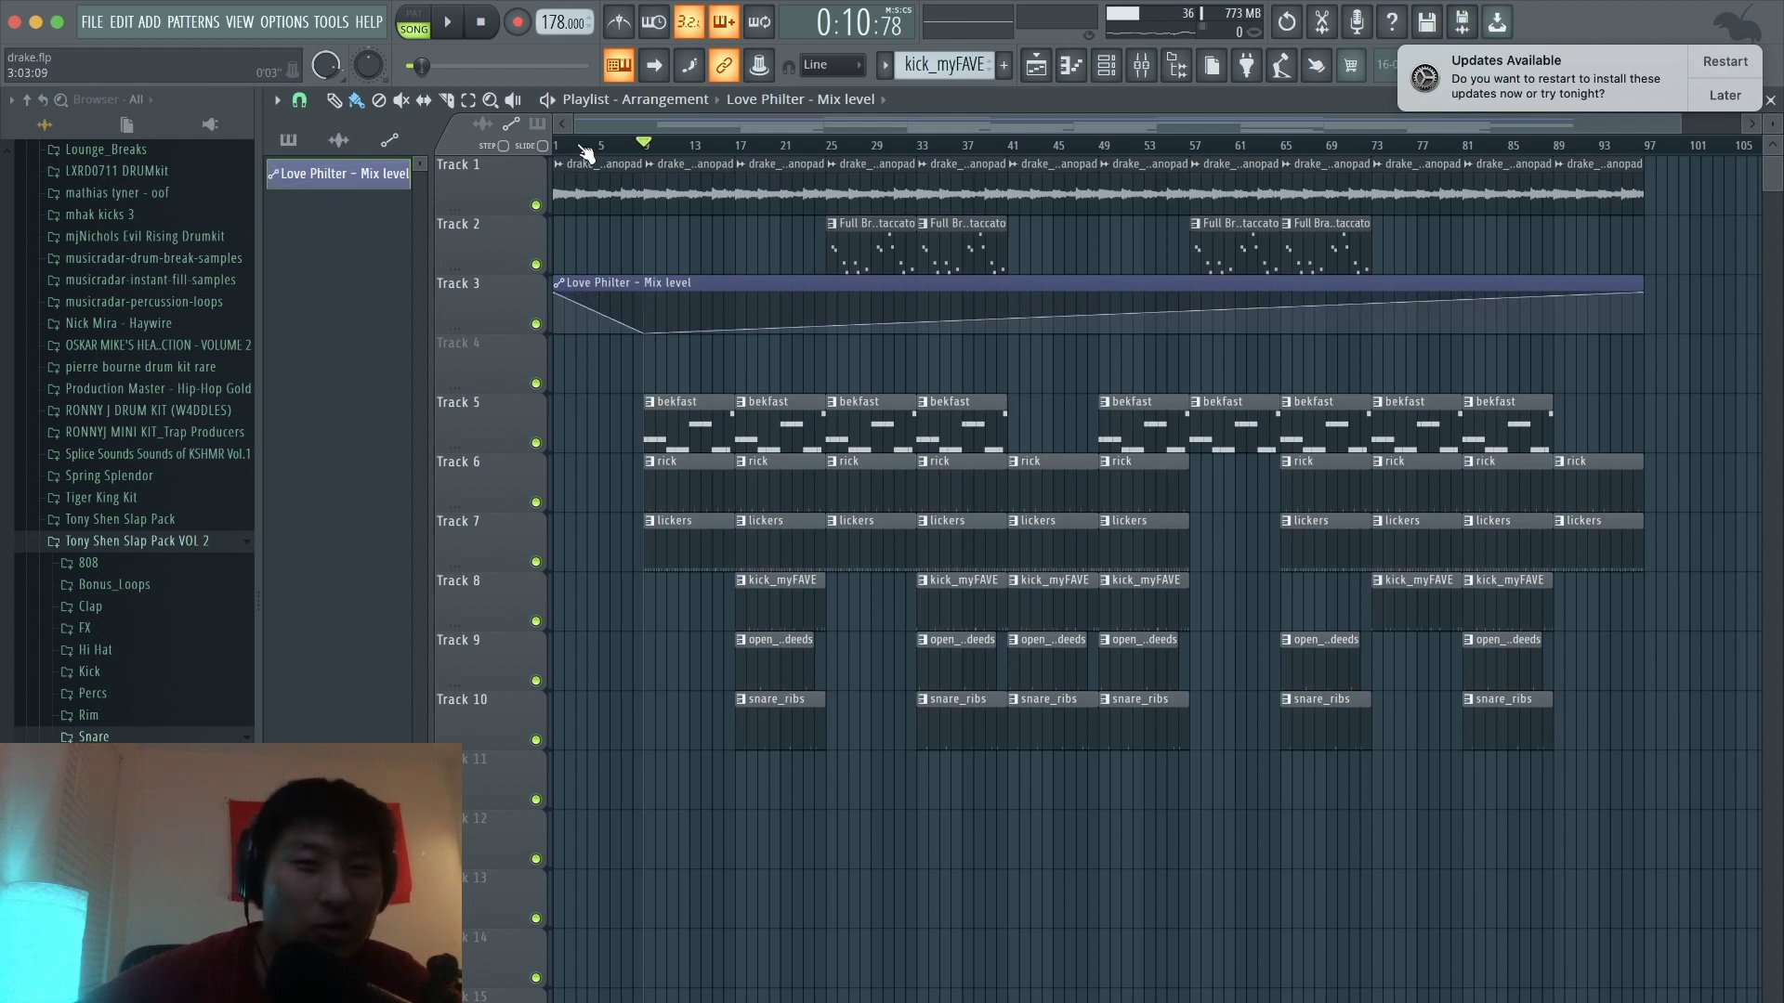
drag(580, 146, 481, 150)
key(space)
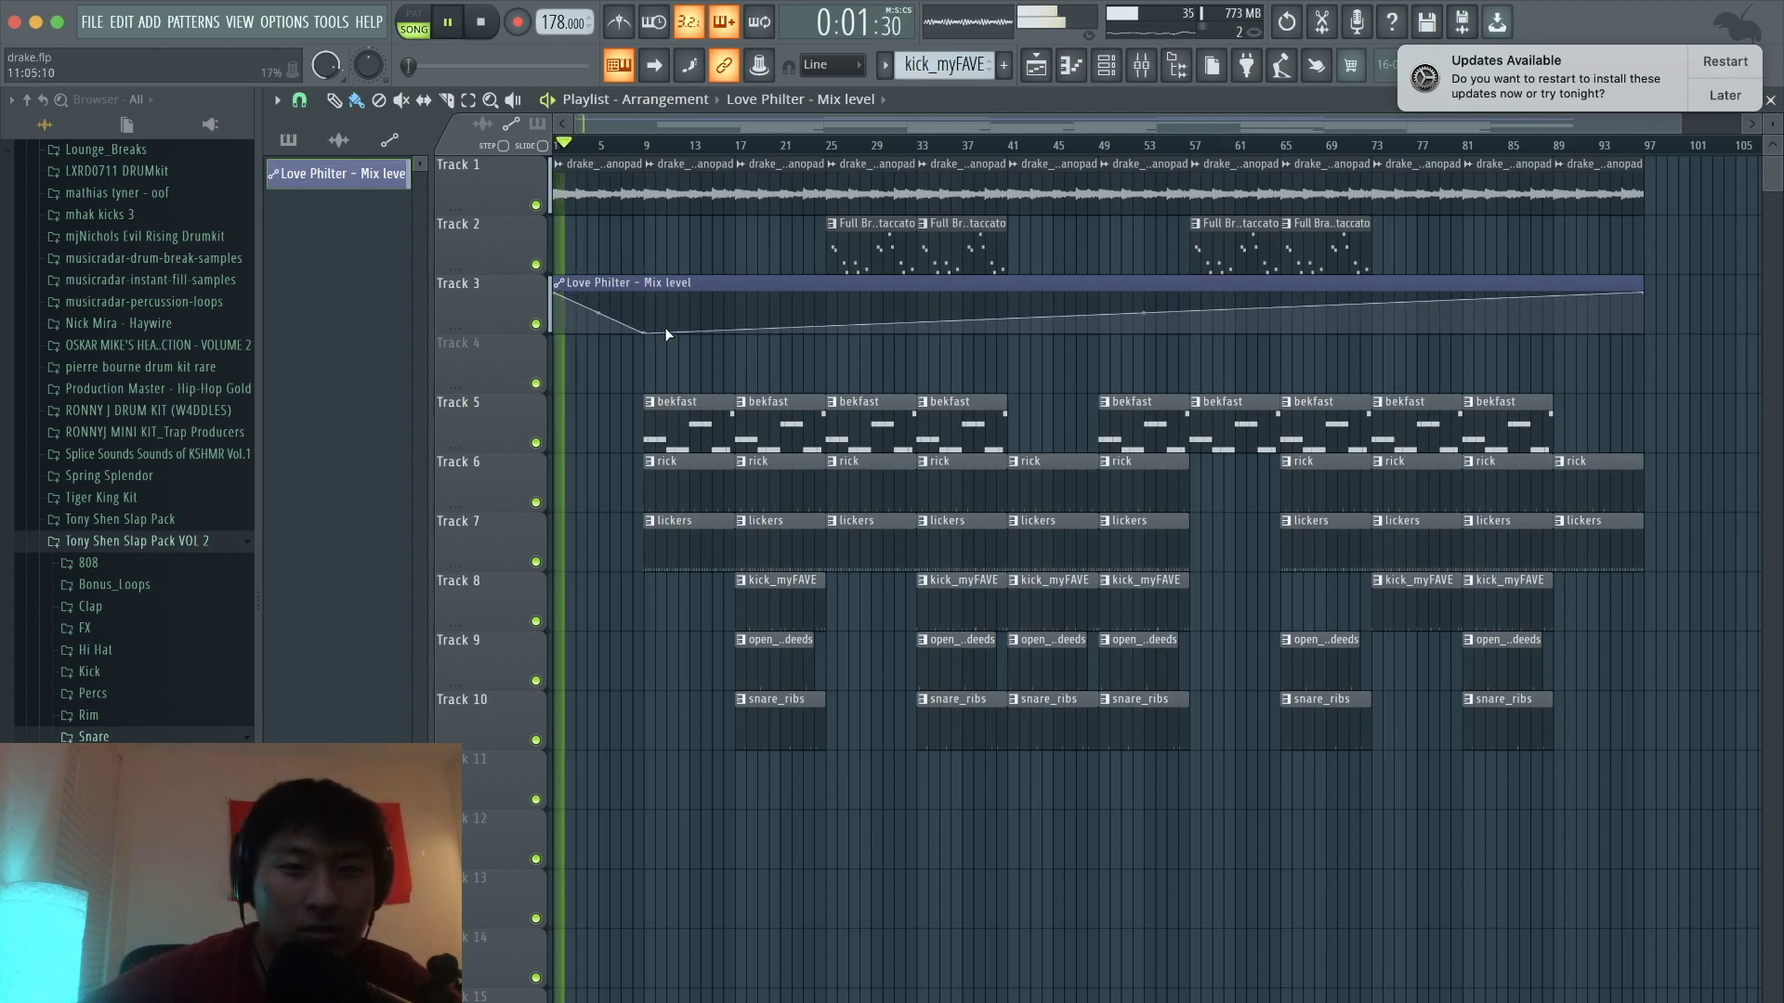
drag(599, 313, 598, 306)
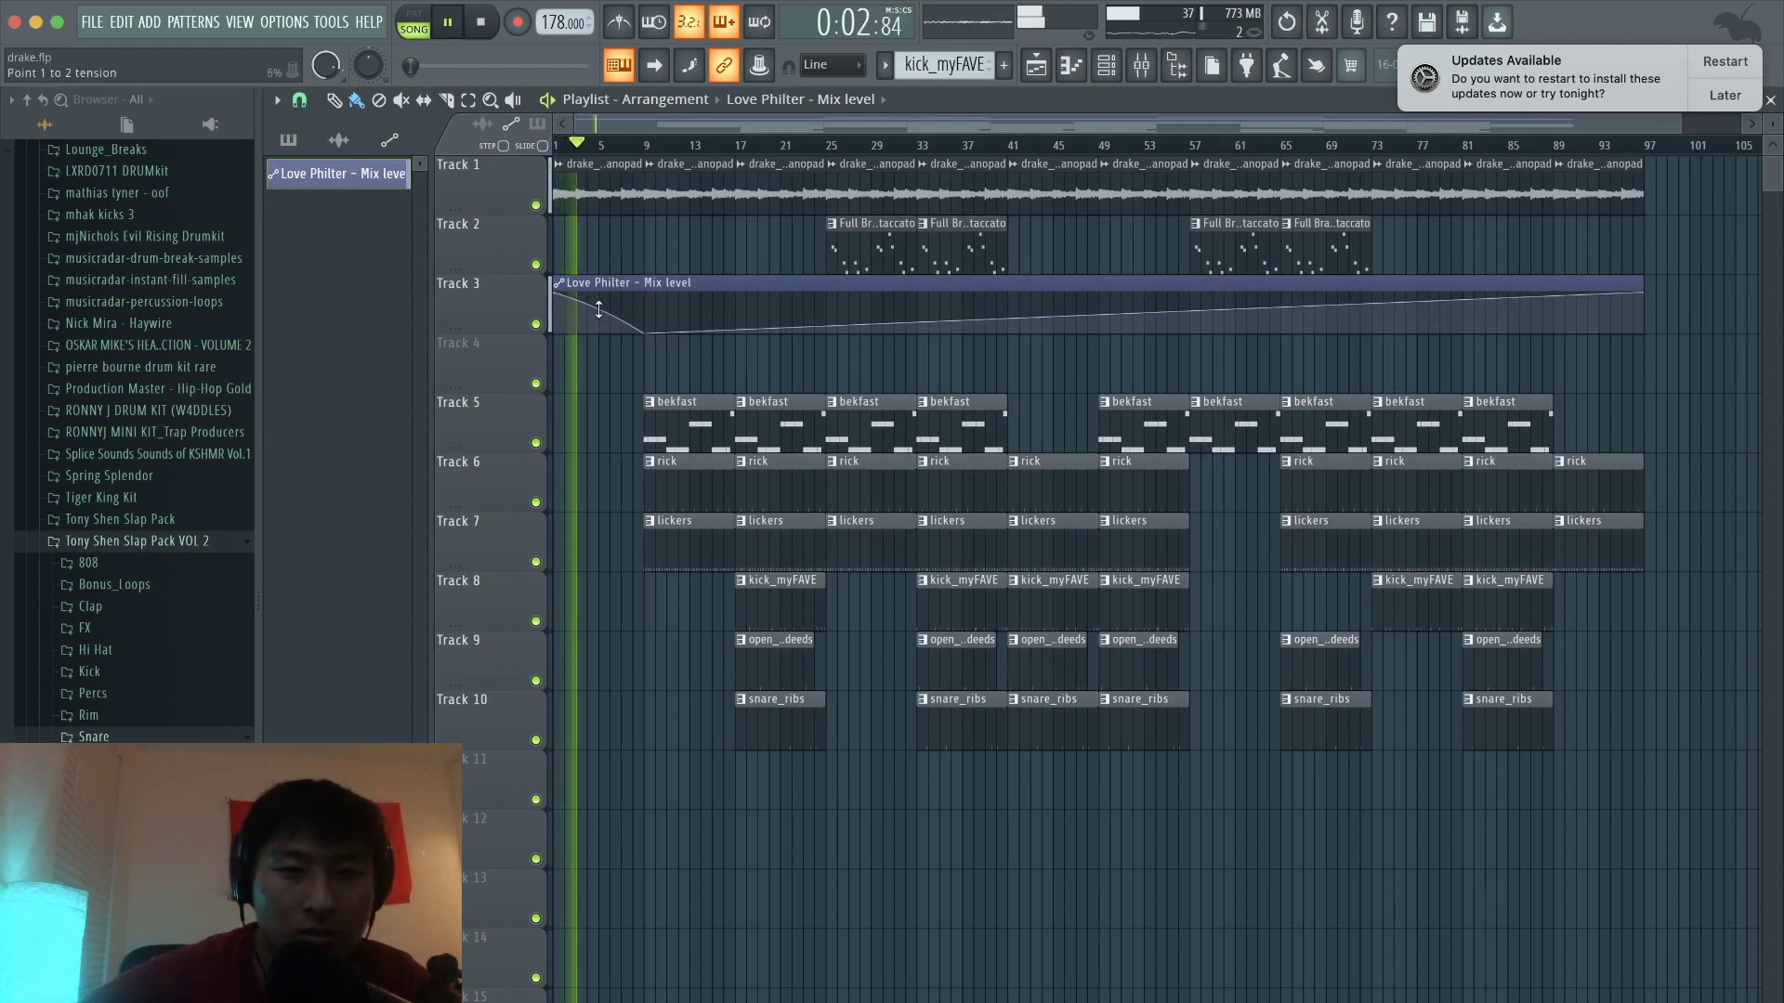
Step: Hold the mix-level automation at zero until bar 41 and add a raised point at bar 49
right_click(844, 328)
drag(844, 328, 862, 344)
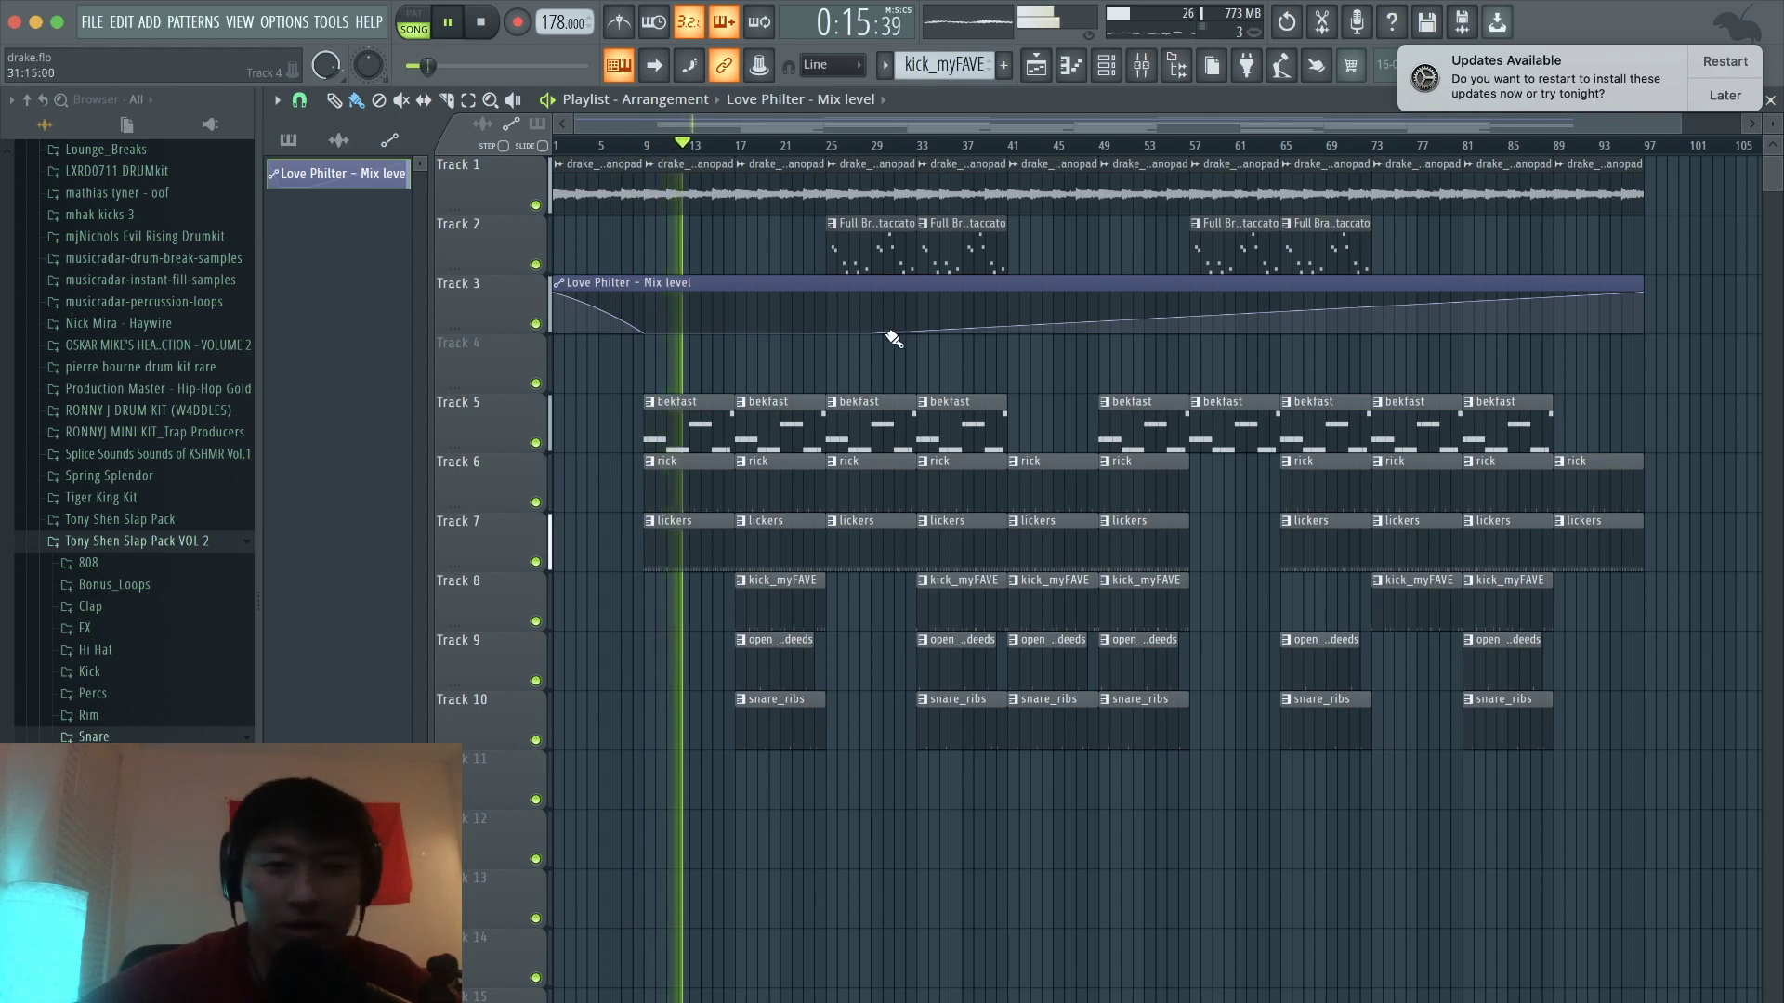
drag(876, 334, 1012, 350)
right_click(1100, 310)
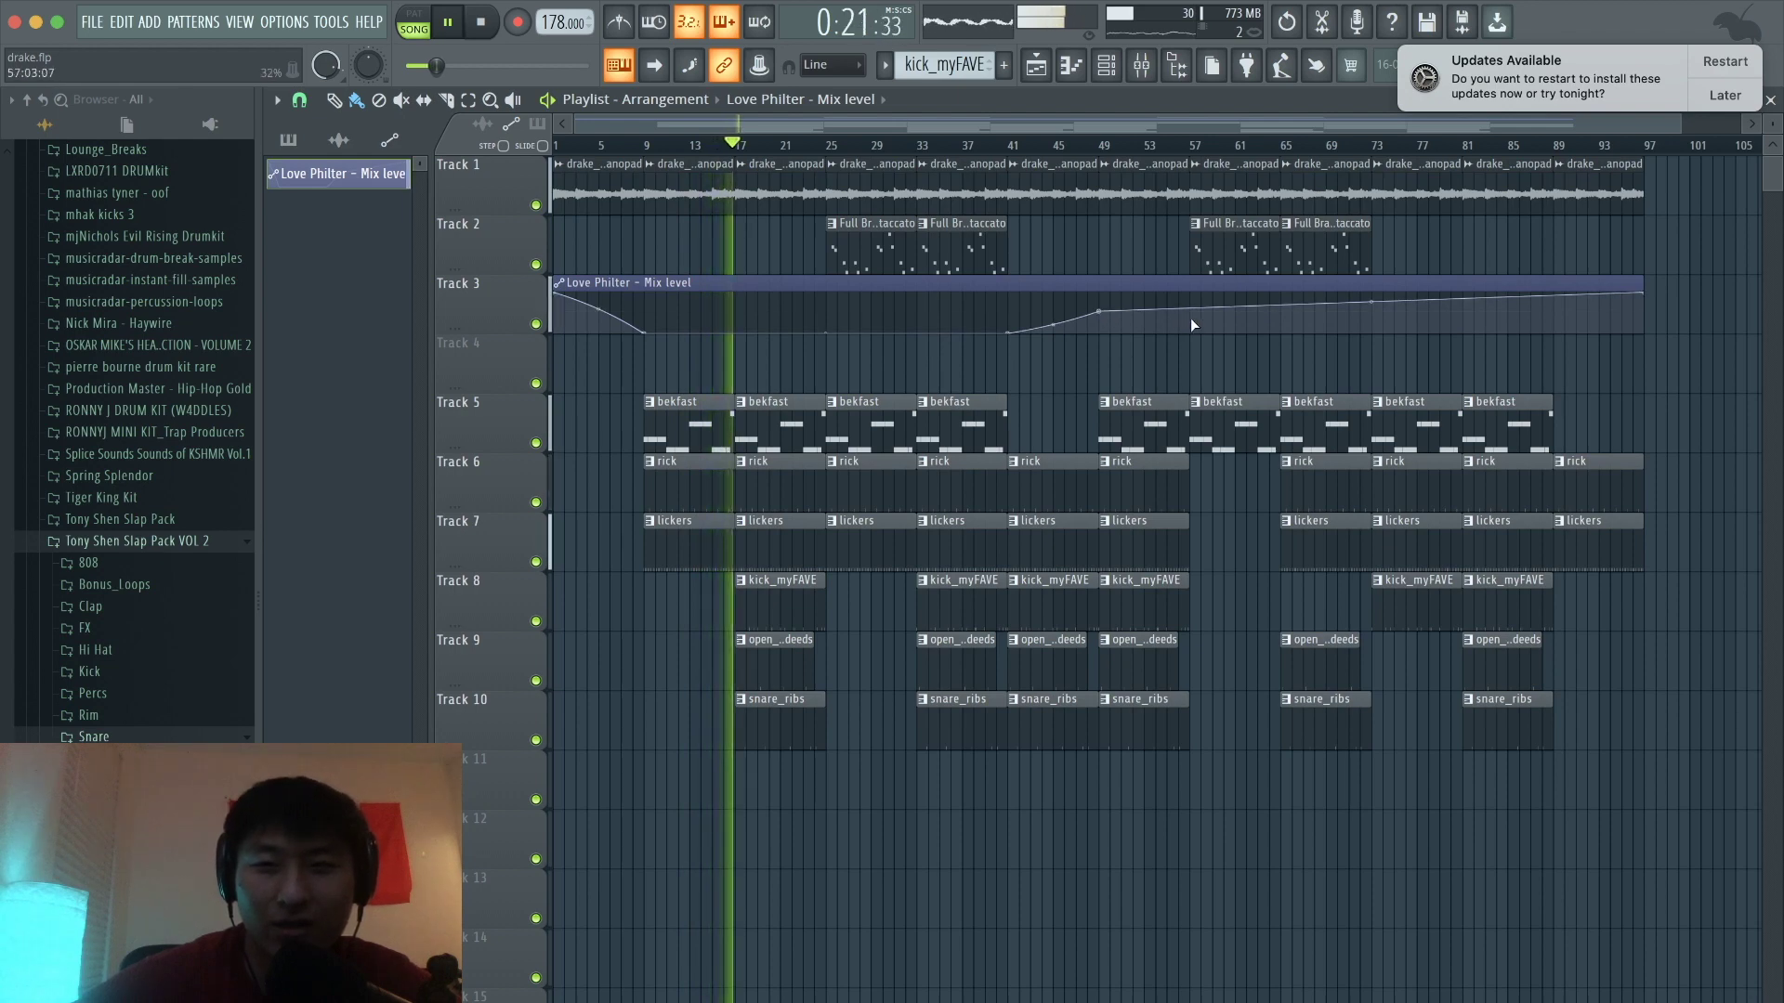
Step: Drop the mix-level automation to zero at bar 53 and hold it there until a new point at bar 89
right_click(1114, 321)
drag(1114, 322, 1148, 345)
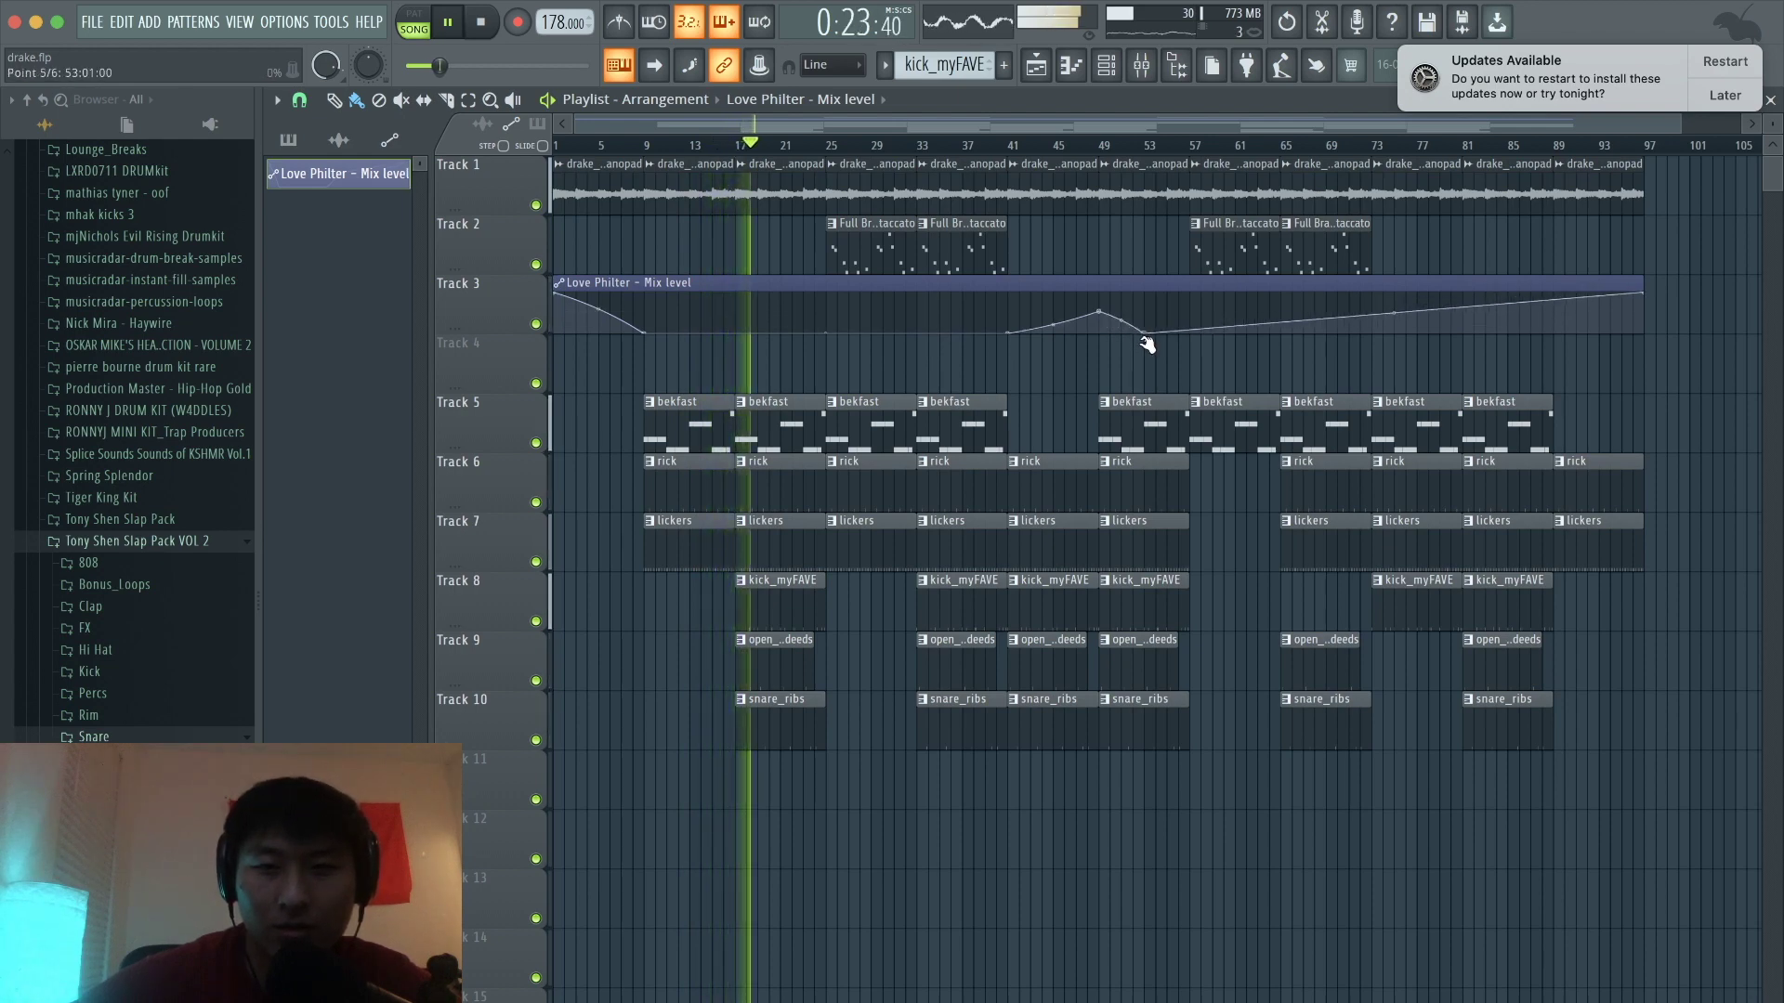
right_click(1559, 319)
drag(1559, 319, 1562, 362)
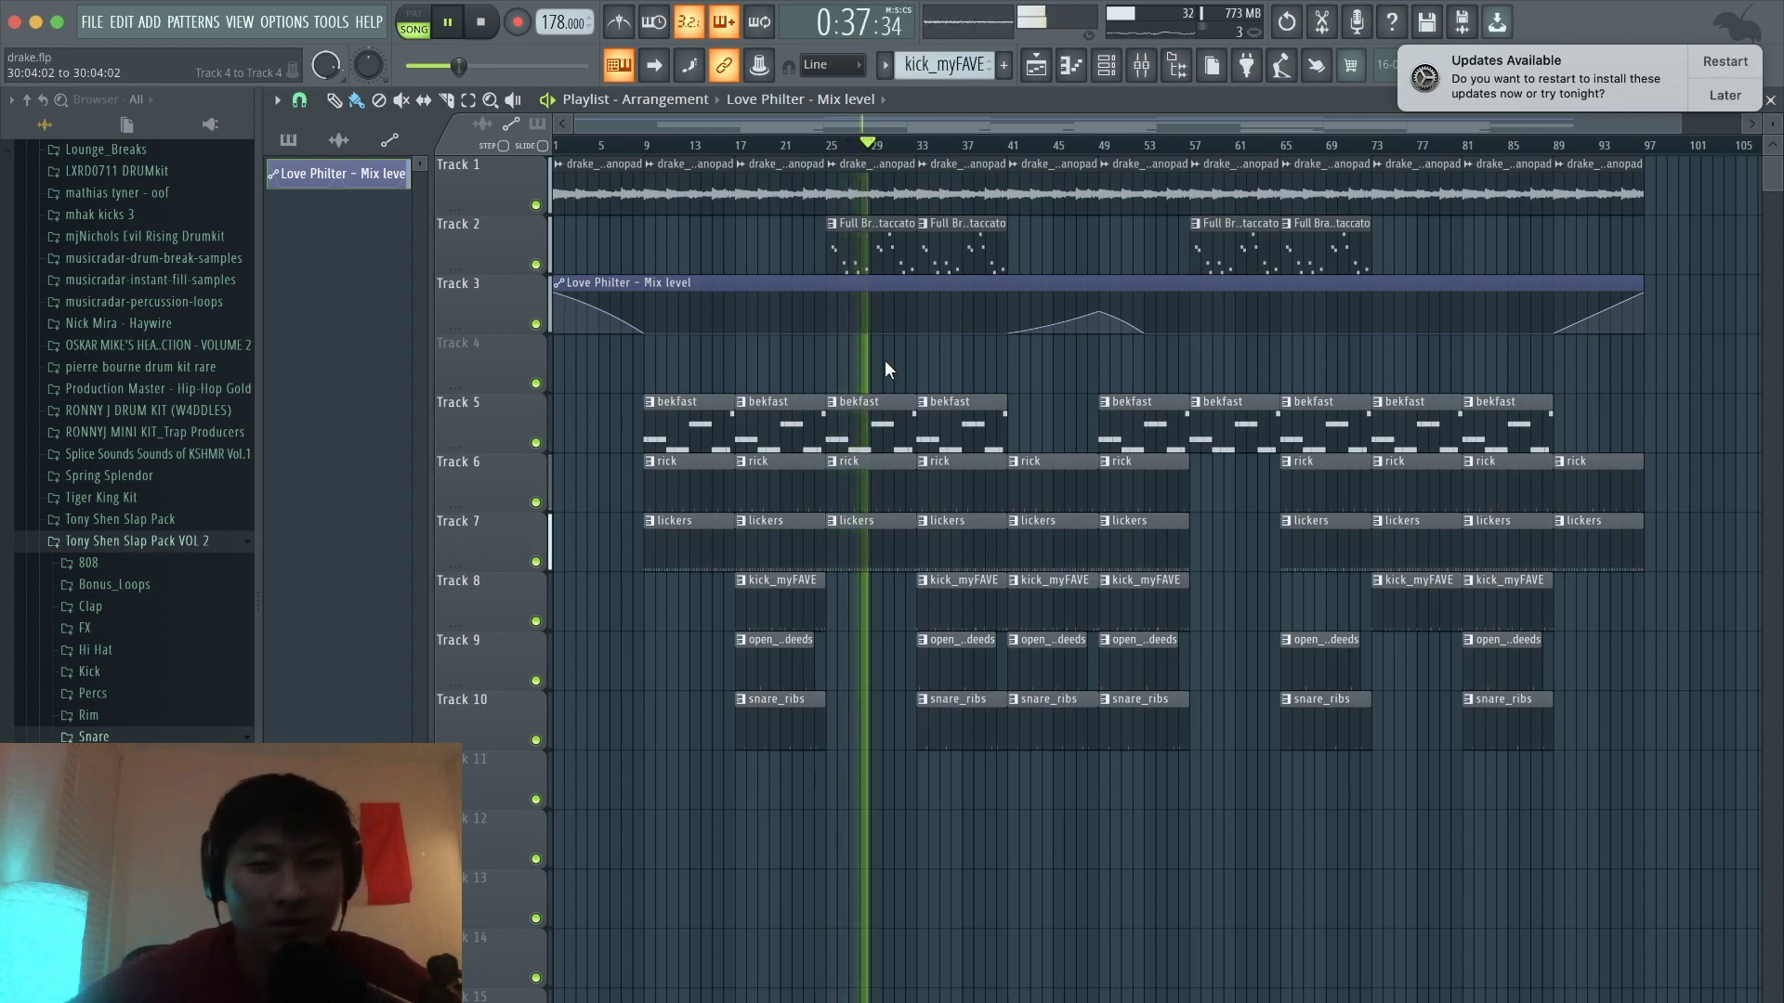
Step: Play the song from bar 41 and delete the kick_myFAVE clip at bar 41
click(1016, 151)
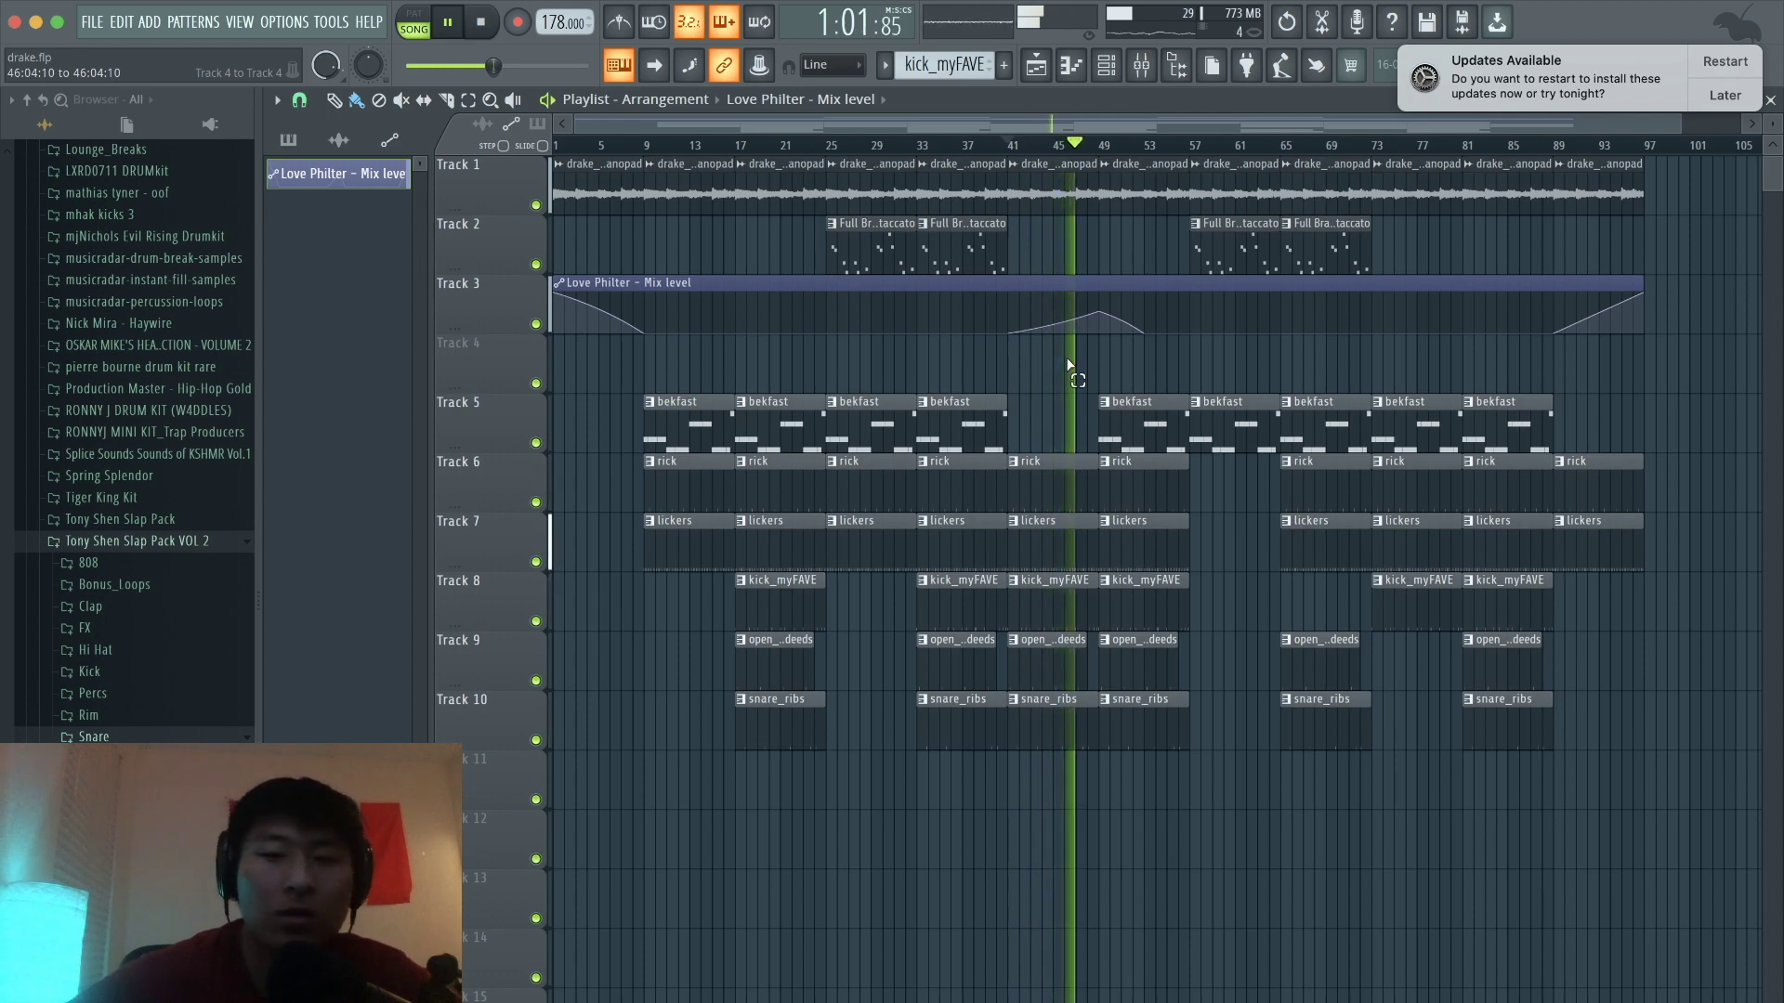
right_click(1064, 609)
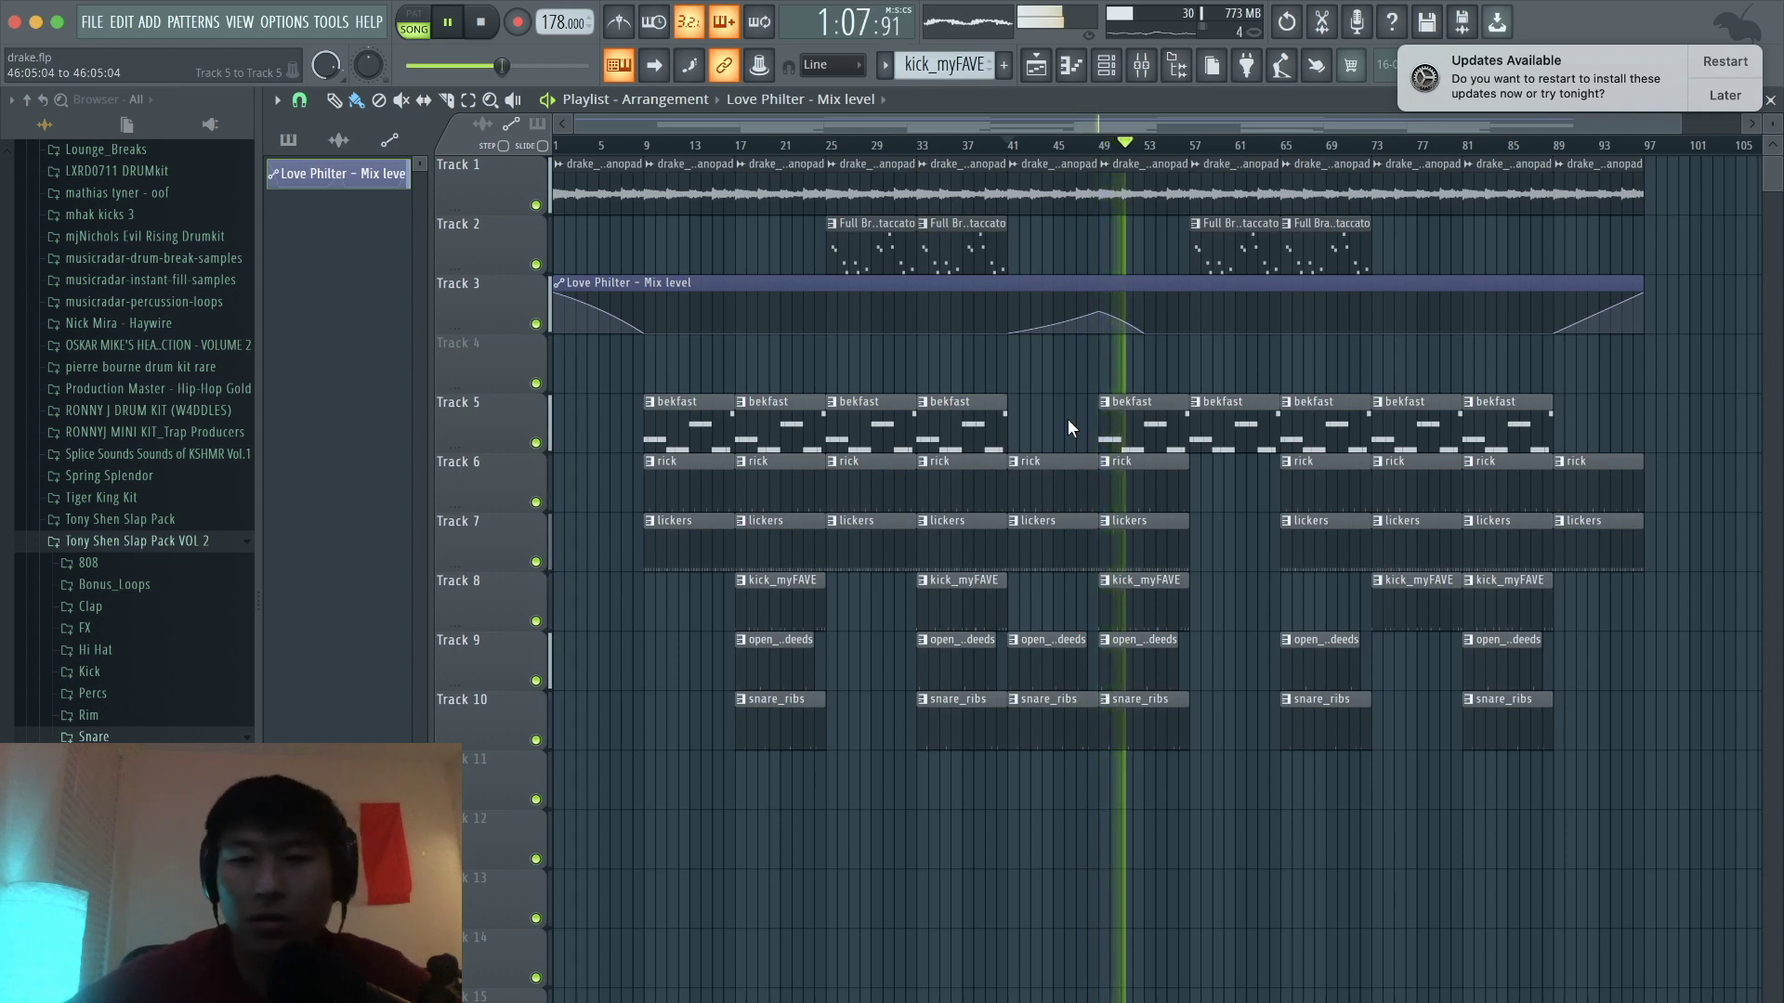
scroll(1068, 424, down, 1)
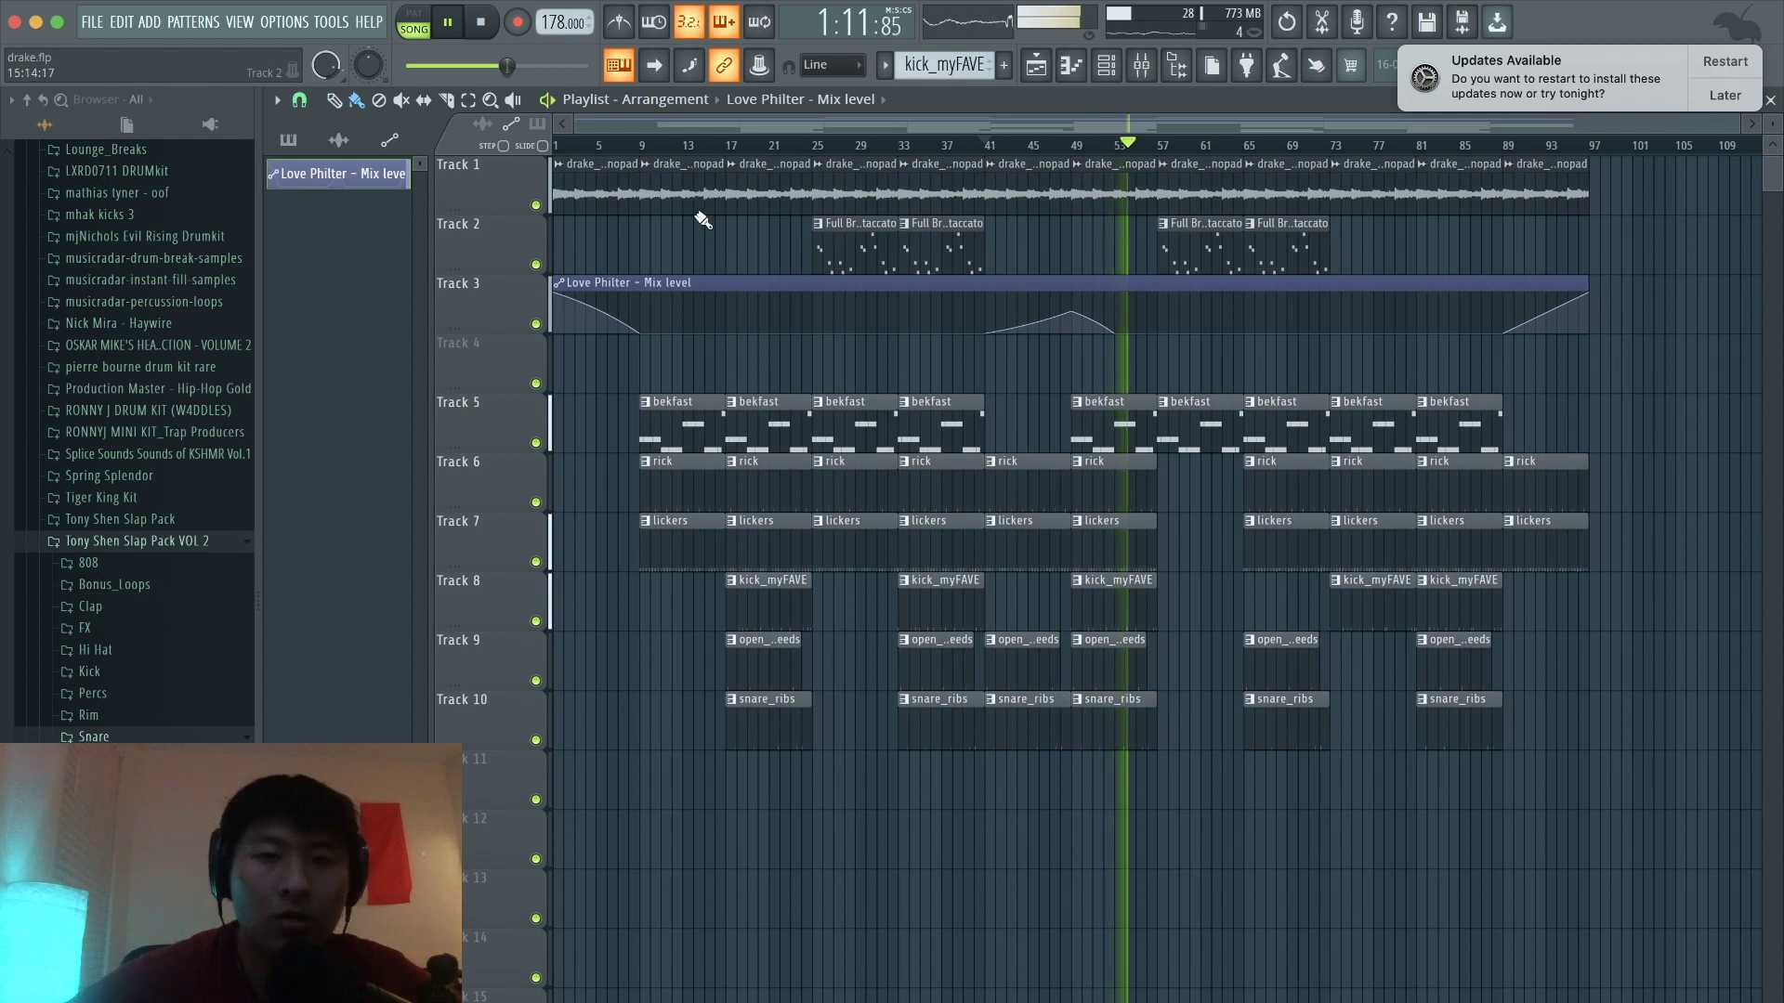
Step: Stop playback, save the project and play the finished arrangement from the beginning
key(space)
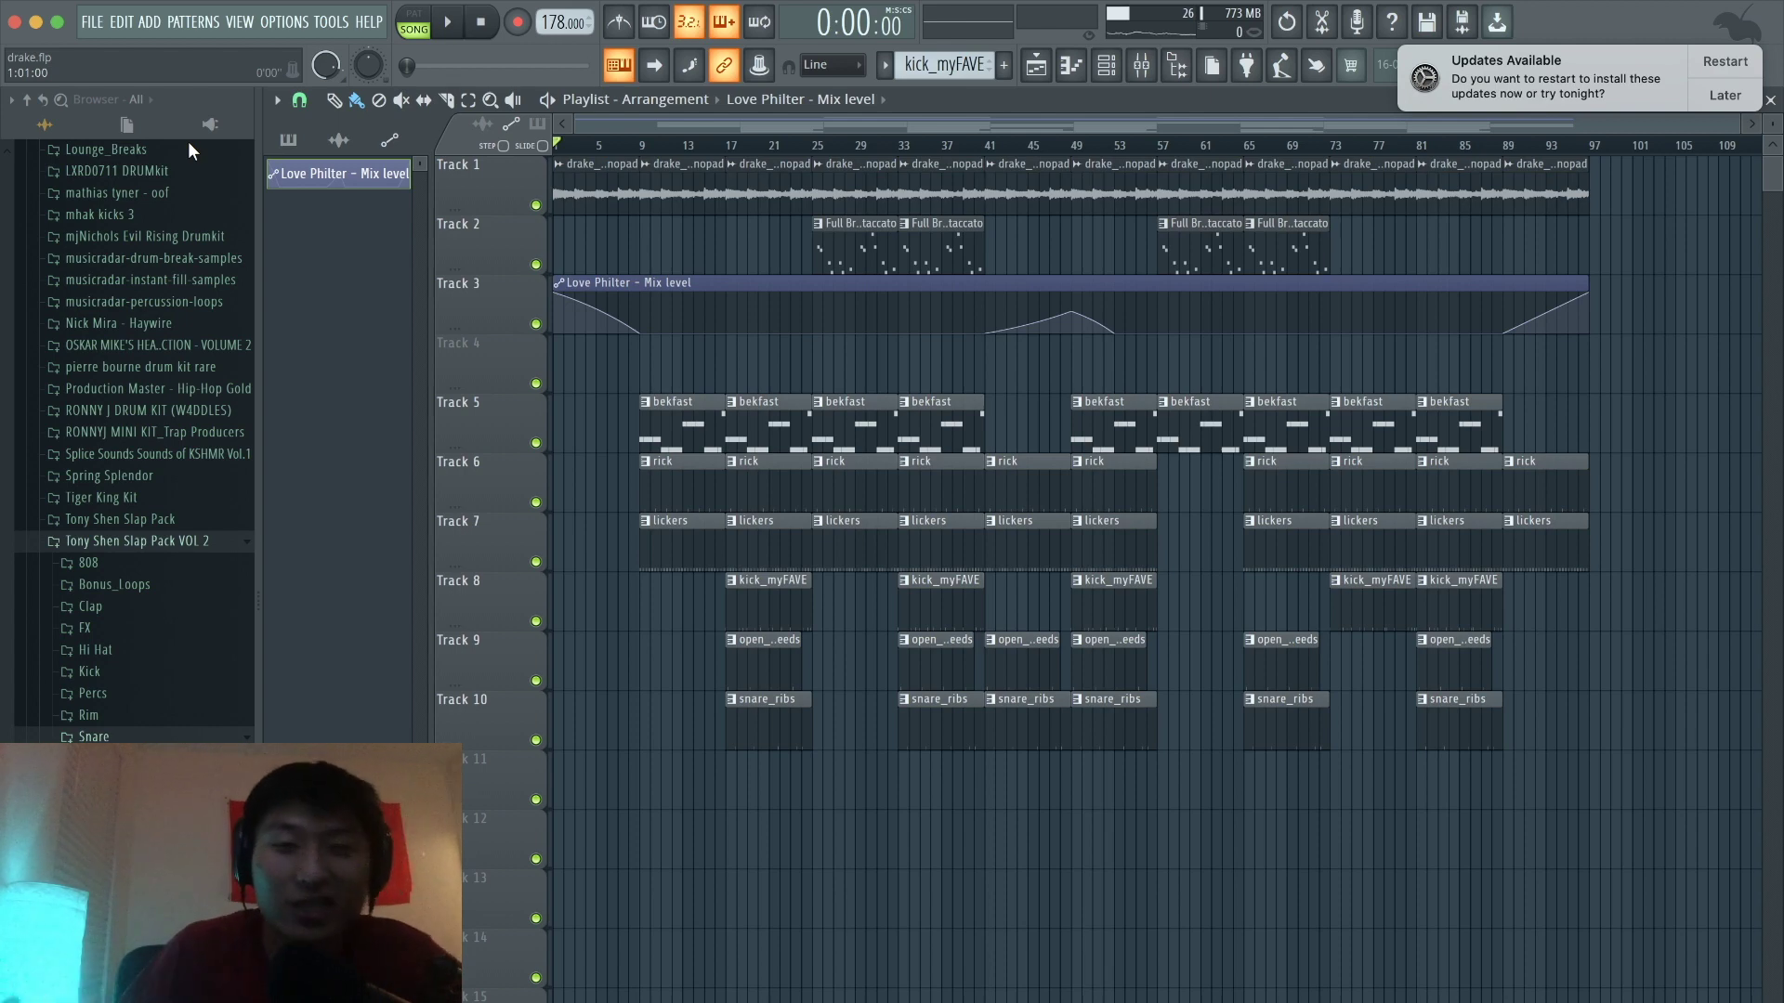
key(super+s)
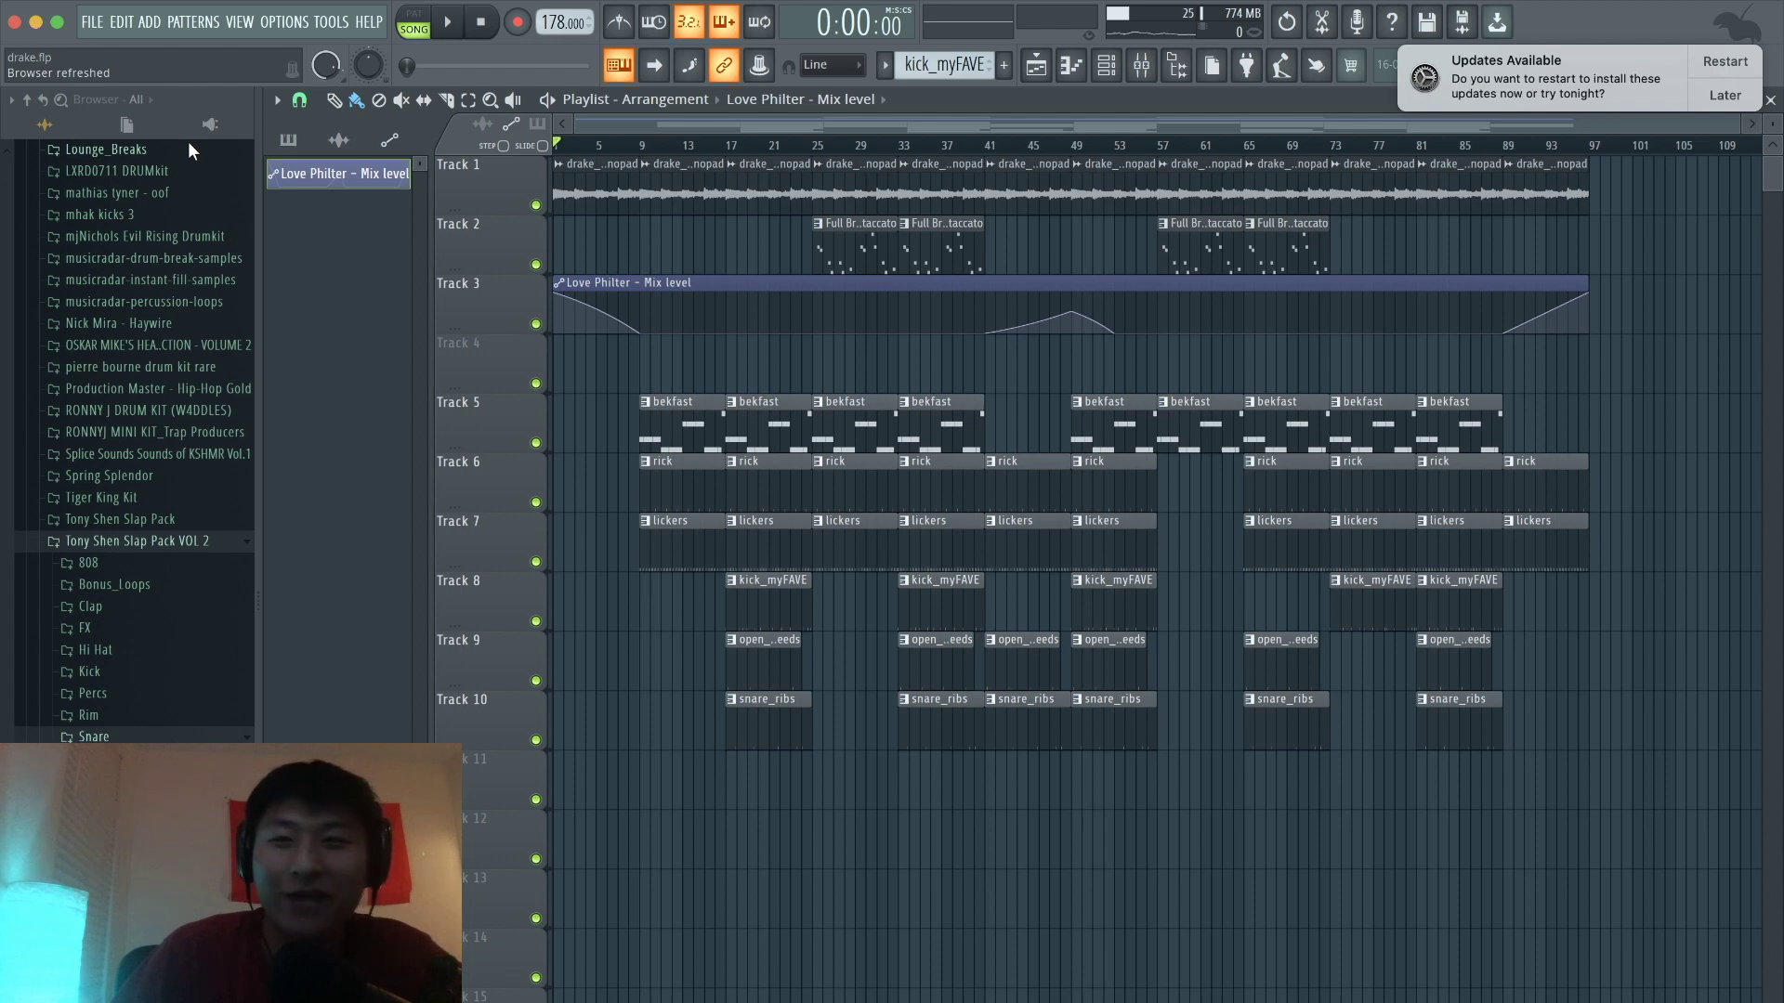
key(space)
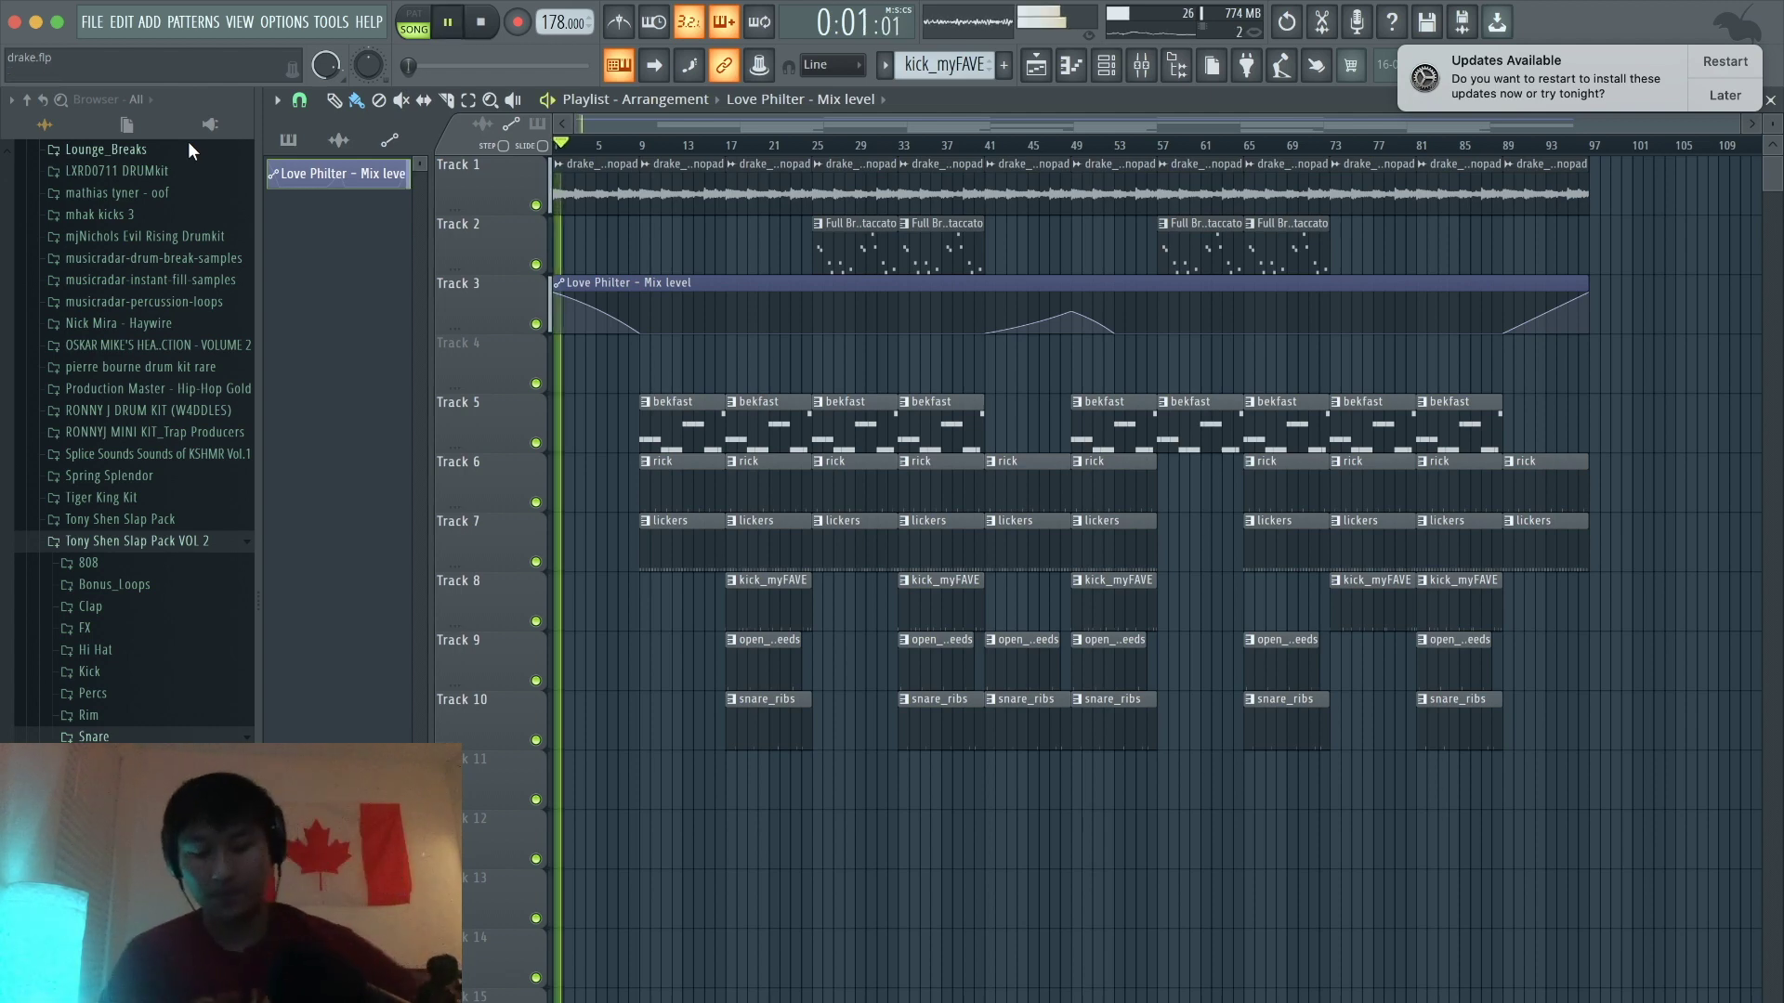